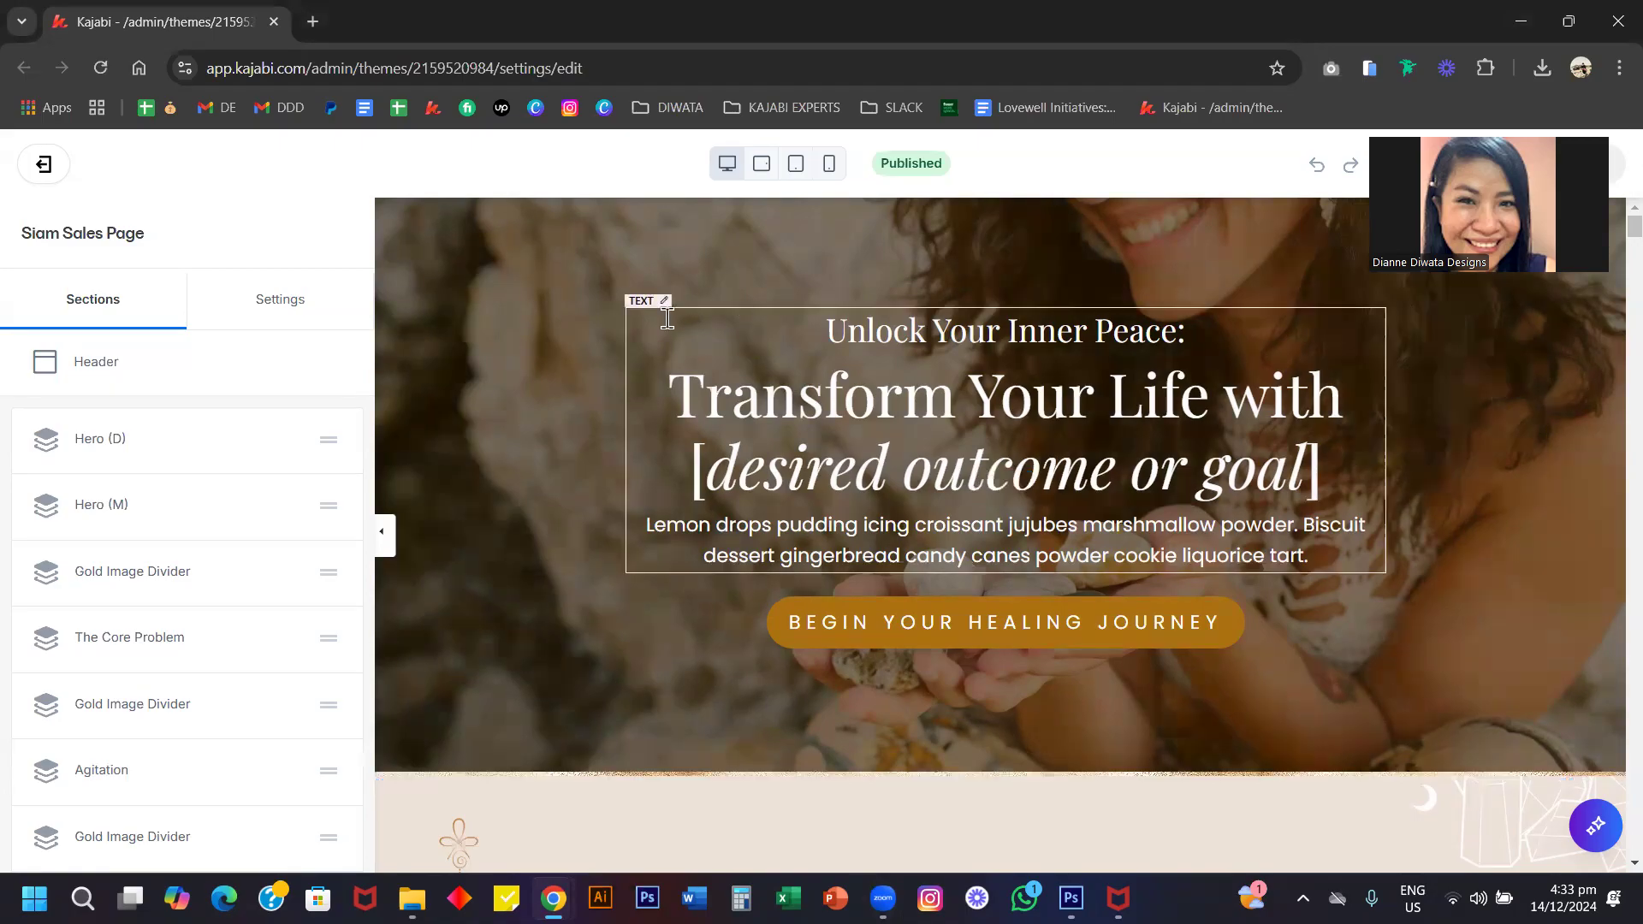
Look through the Siam Sales Page's section list and its page preview, from the hero down to the problem and agitation sections.
scroll(608, 477, down, 5)
scroll(609, 477, up, 5)
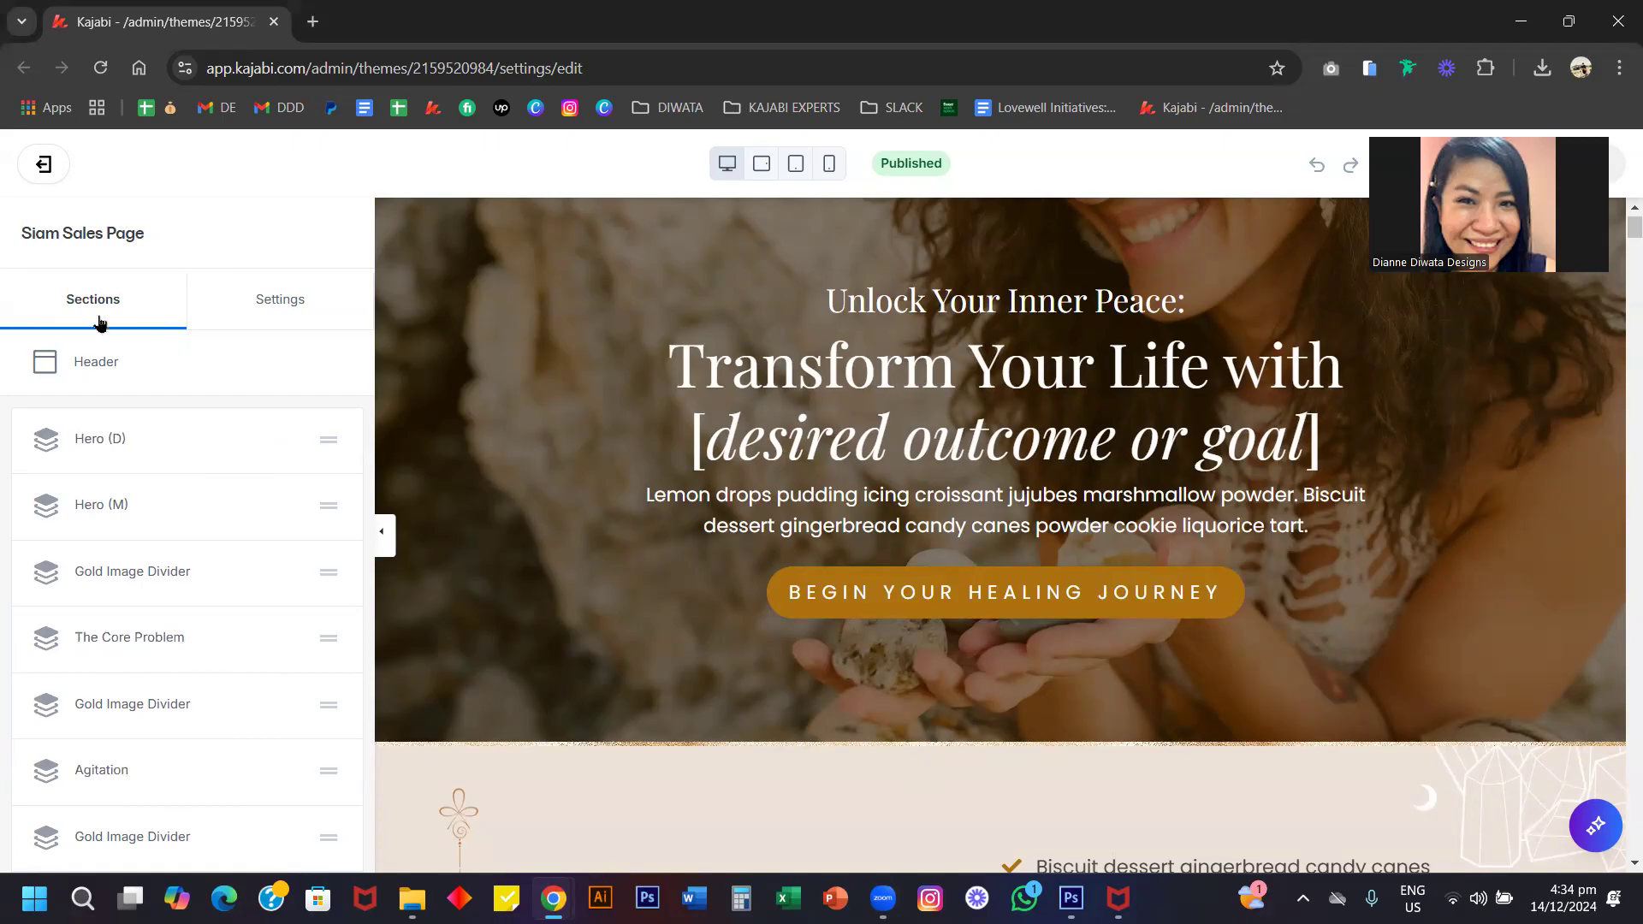
scroll(205, 641, down, 14)
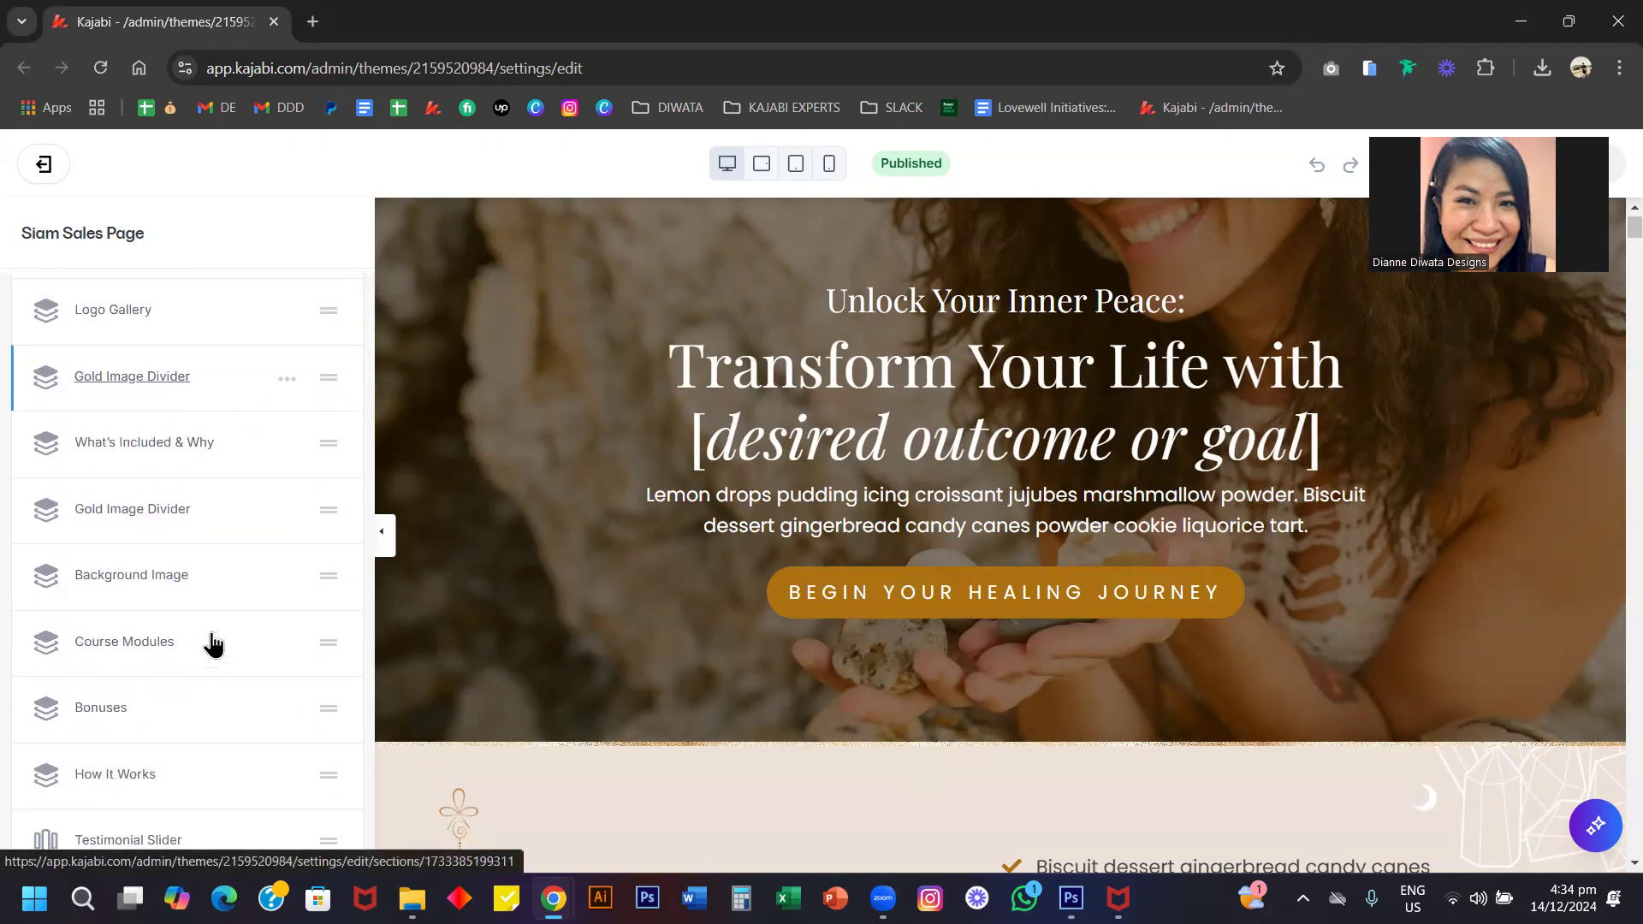
scroll(214, 643, up, 14)
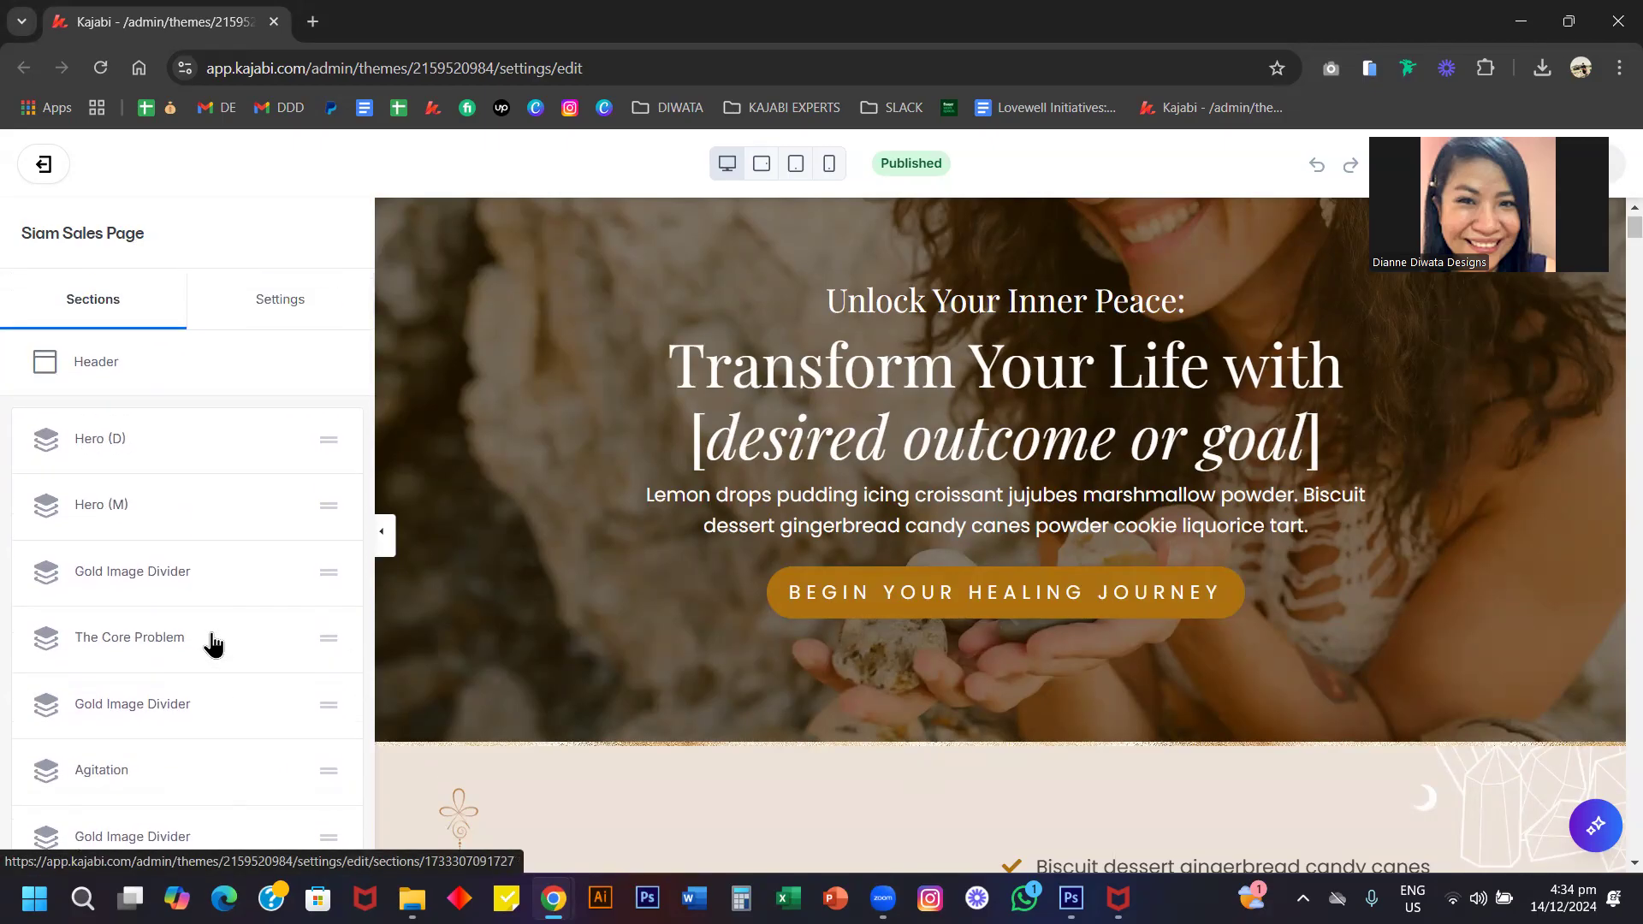
scroll(642, 536, down, 10)
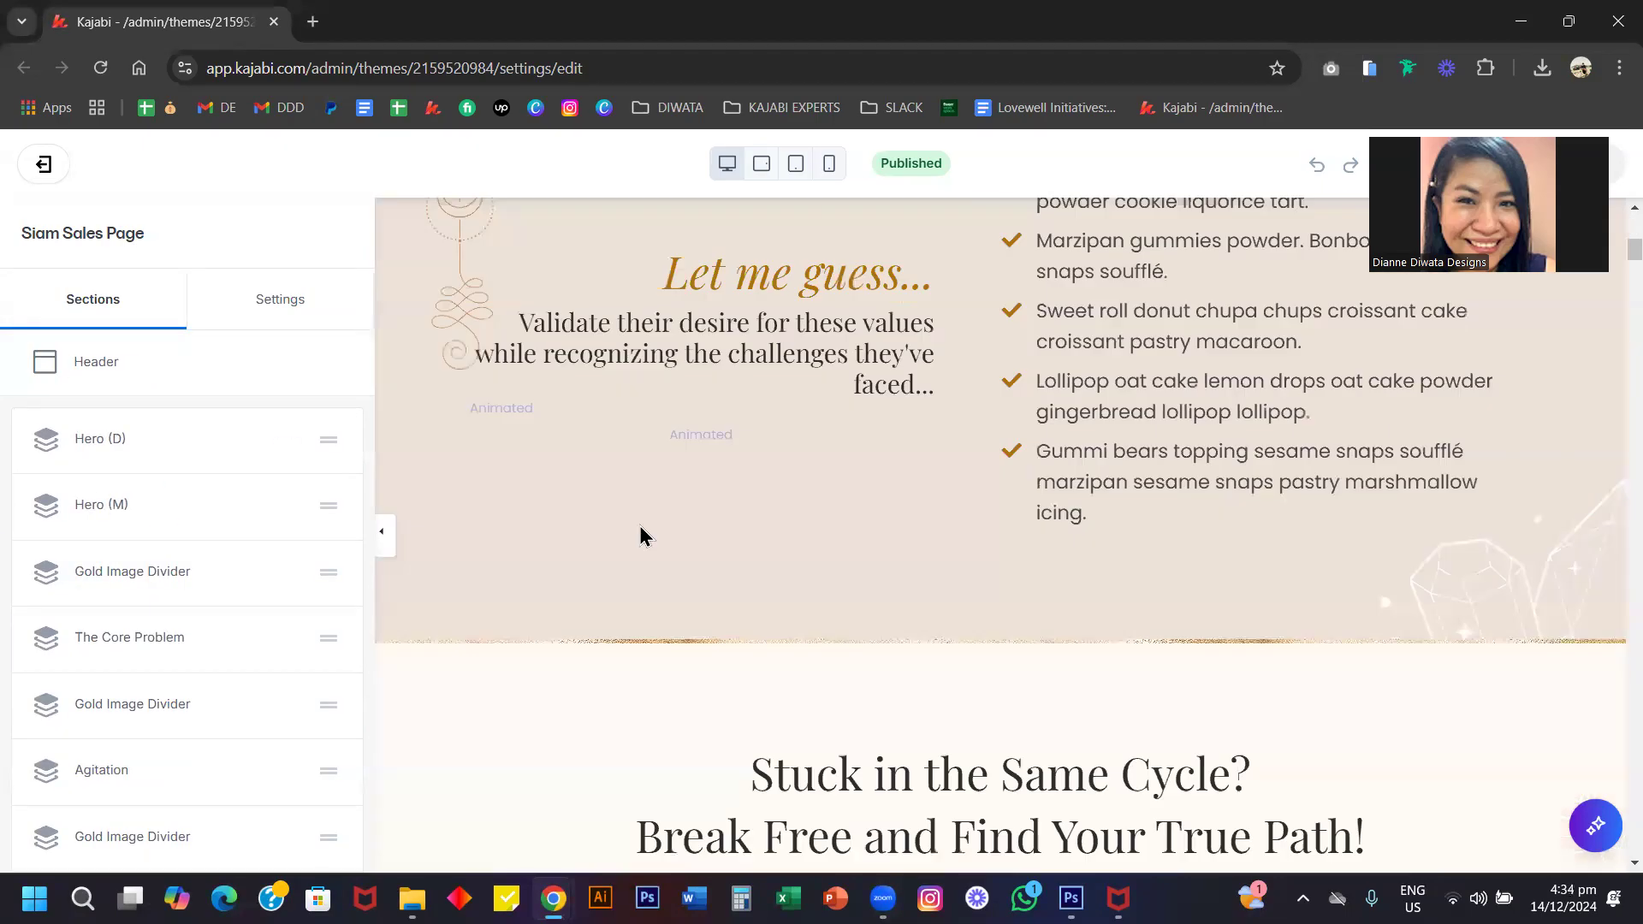
scroll(642, 536, up, 10)
scroll(640, 526, down, 4)
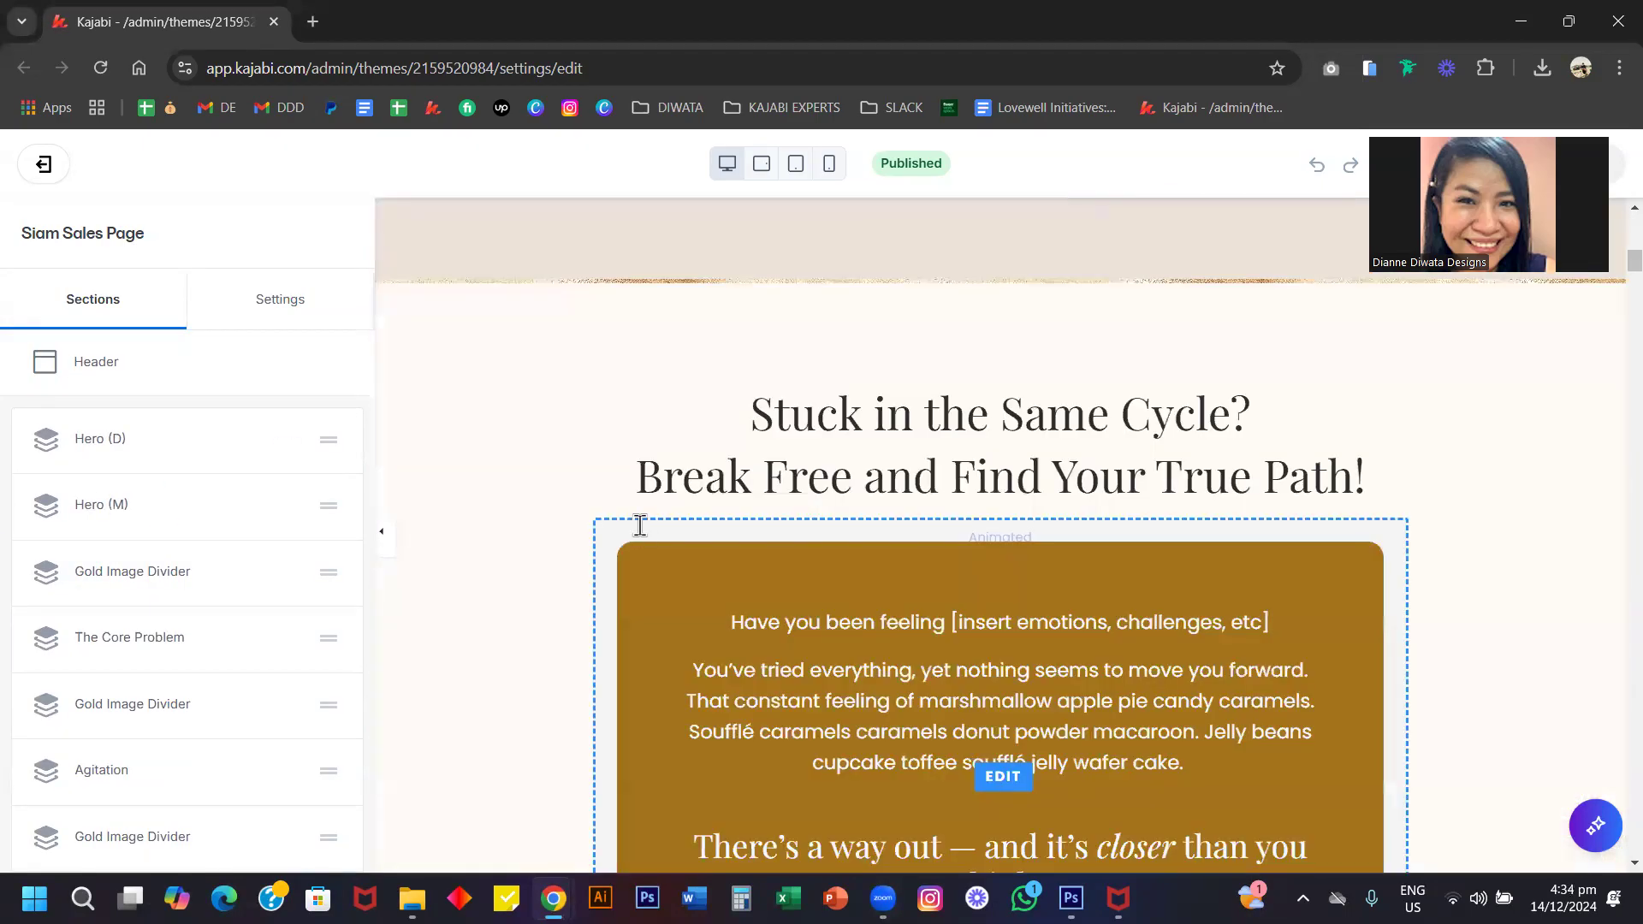
scroll(640, 526, up, 6)
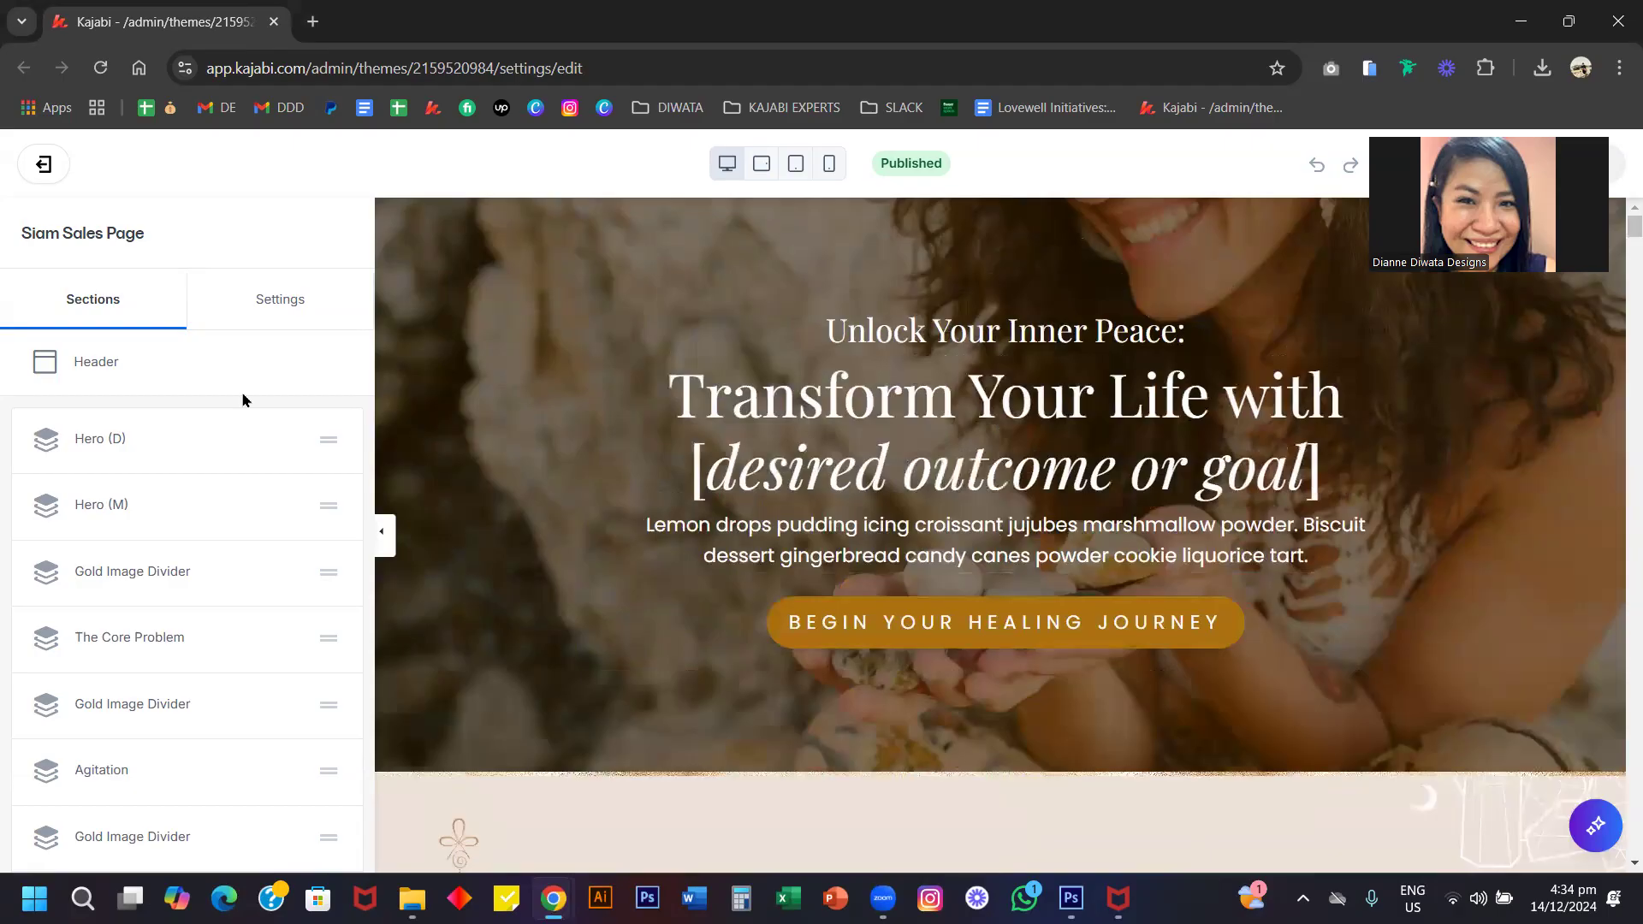
In the theme's Style Guide settings, try a Button Border Radius of 0 and restore it to 100.
click(278, 301)
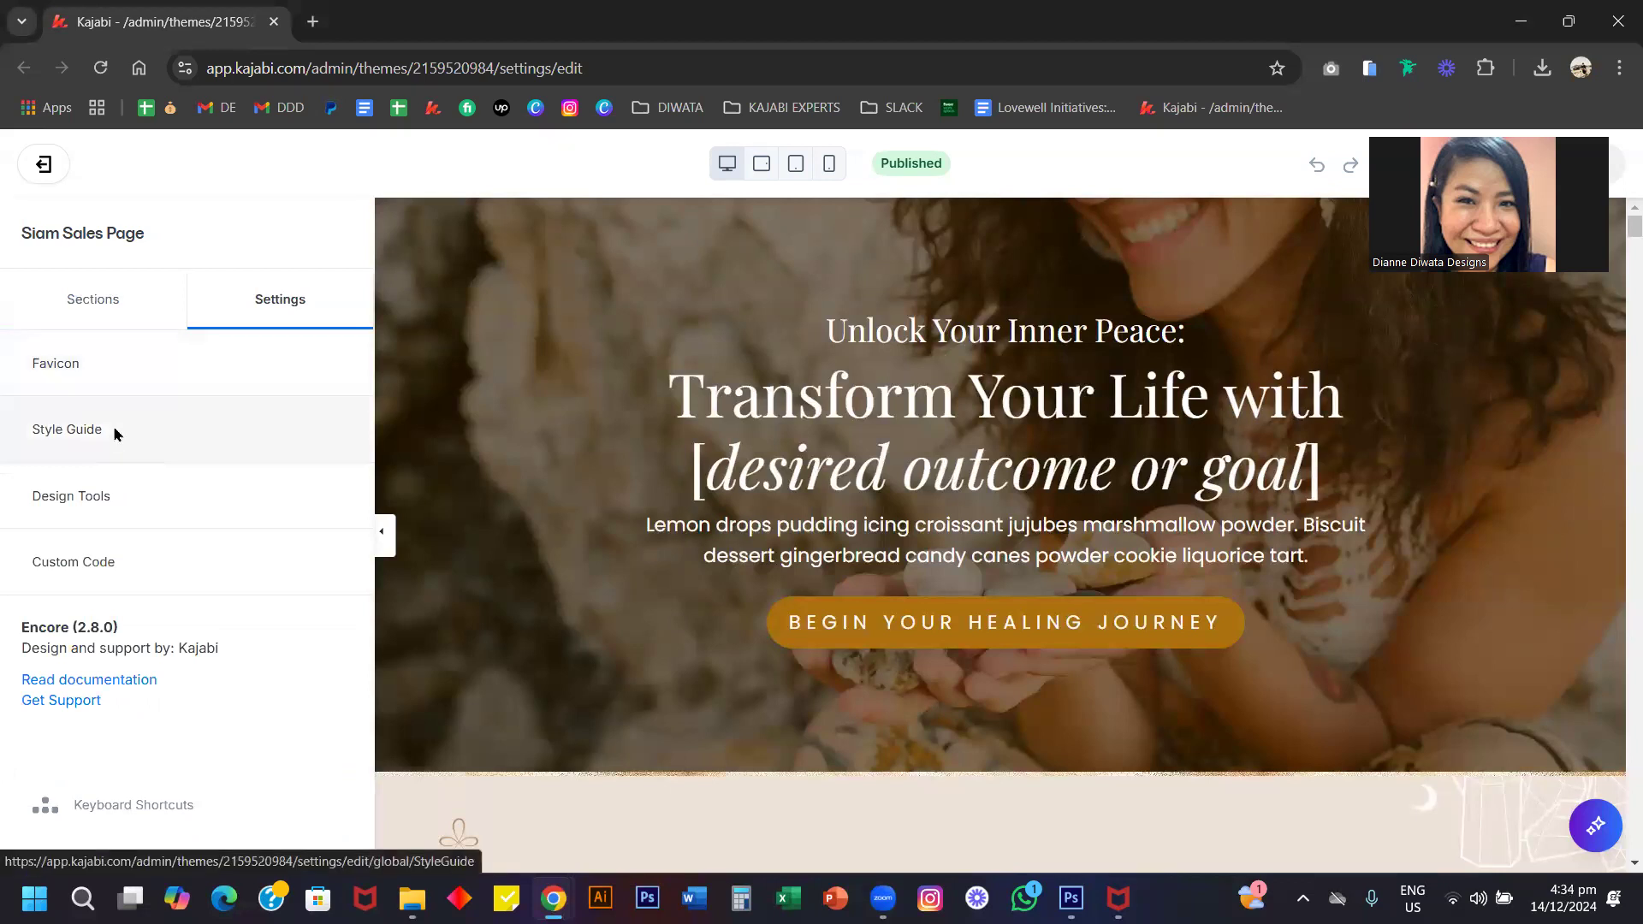
click(117, 434)
scroll(128, 550, down, 4)
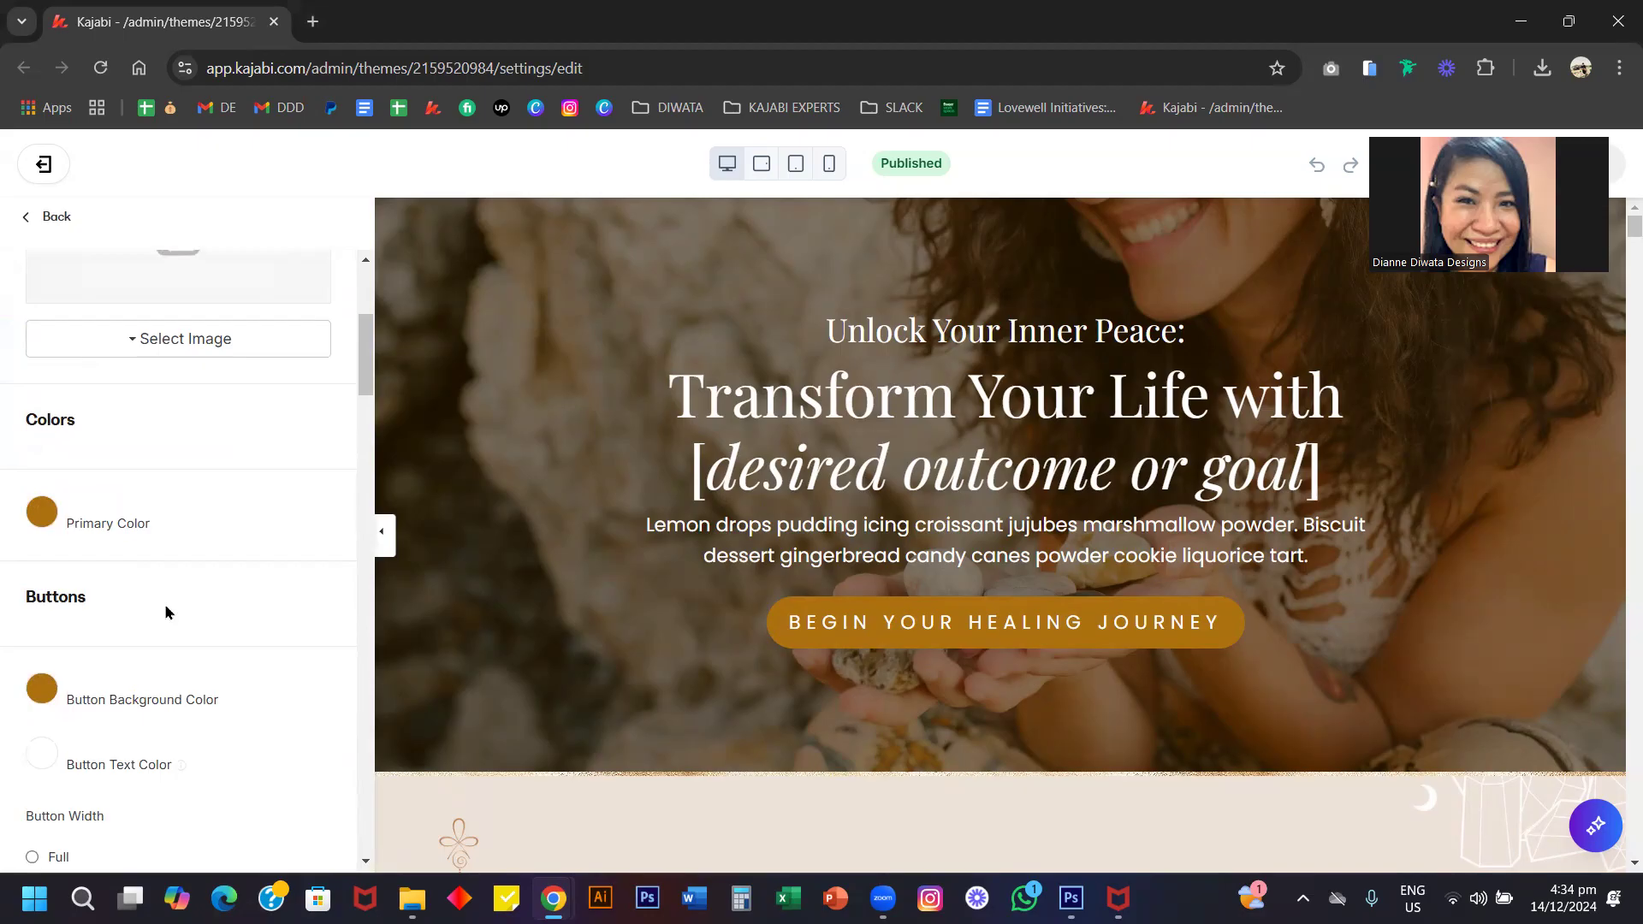
scroll(164, 603, down, 2)
scroll(169, 625, down, 6)
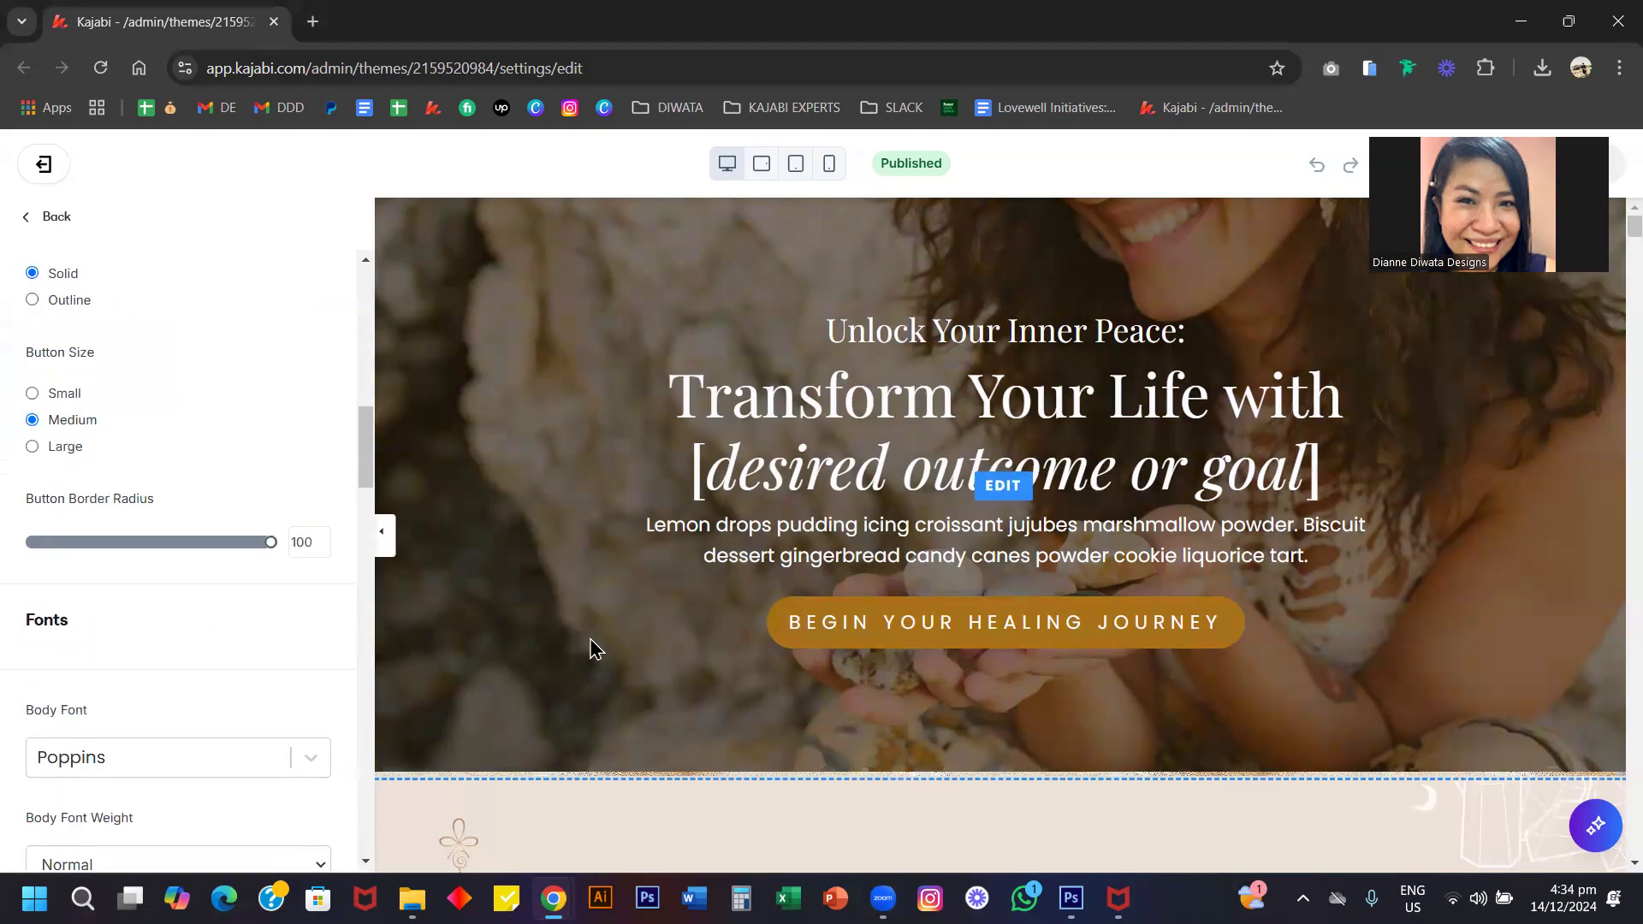
click(37, 541)
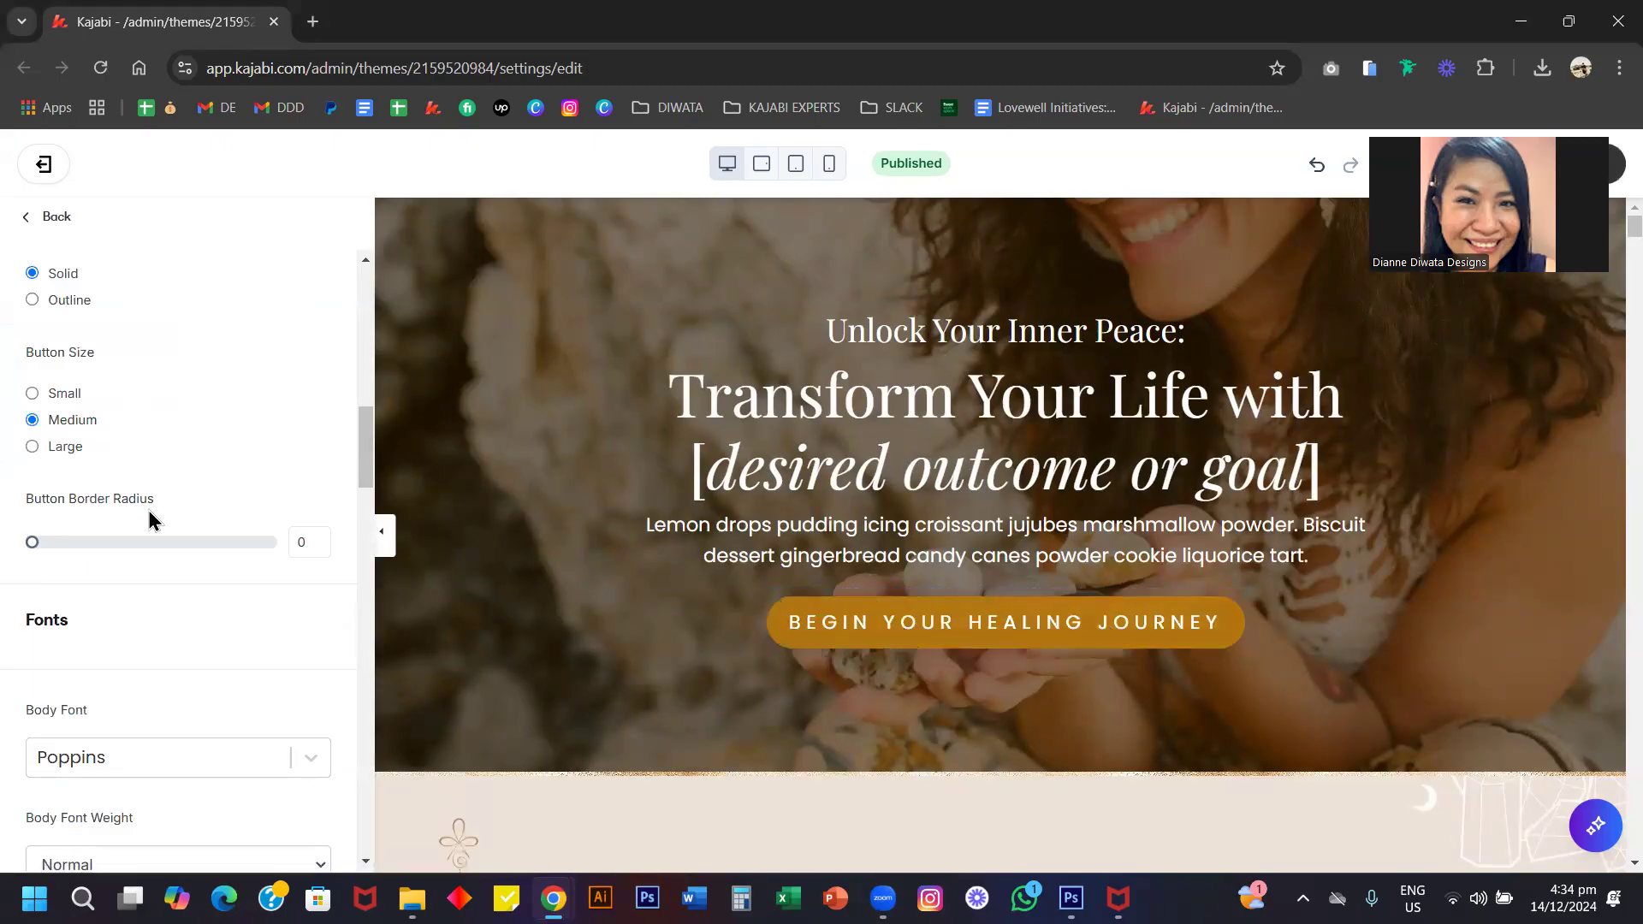
drag(244, 544, 278, 543)
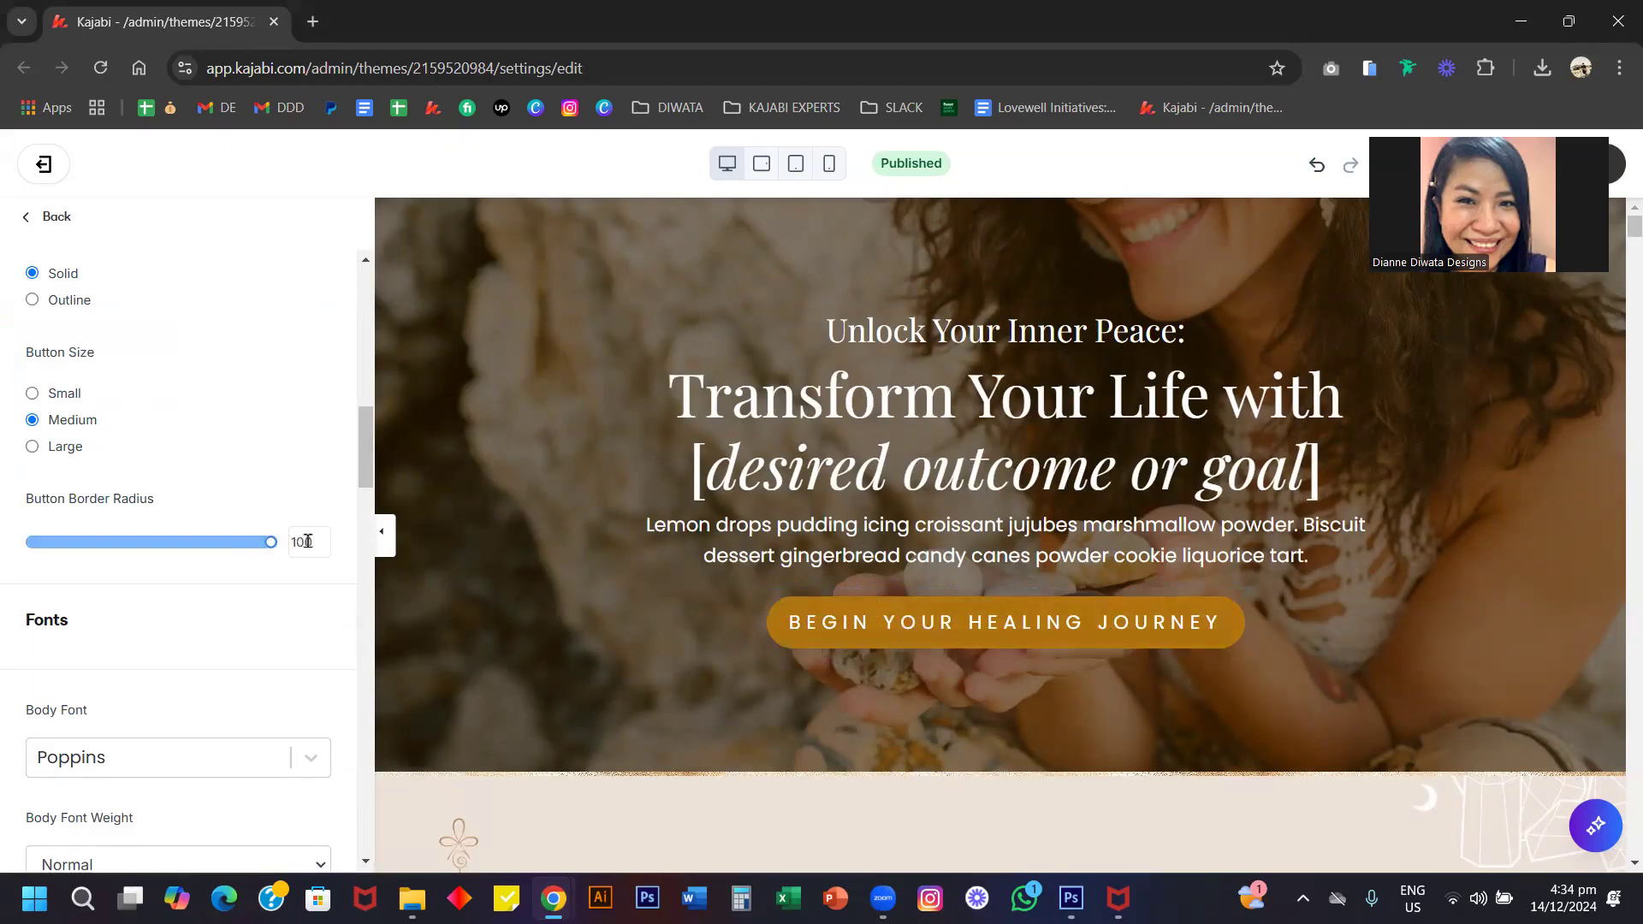
Review the Style Guide's body and heading fonts, font colors, and desktop and mobile font sizes, and return to the theme settings.
scroll(203, 655, down, 5)
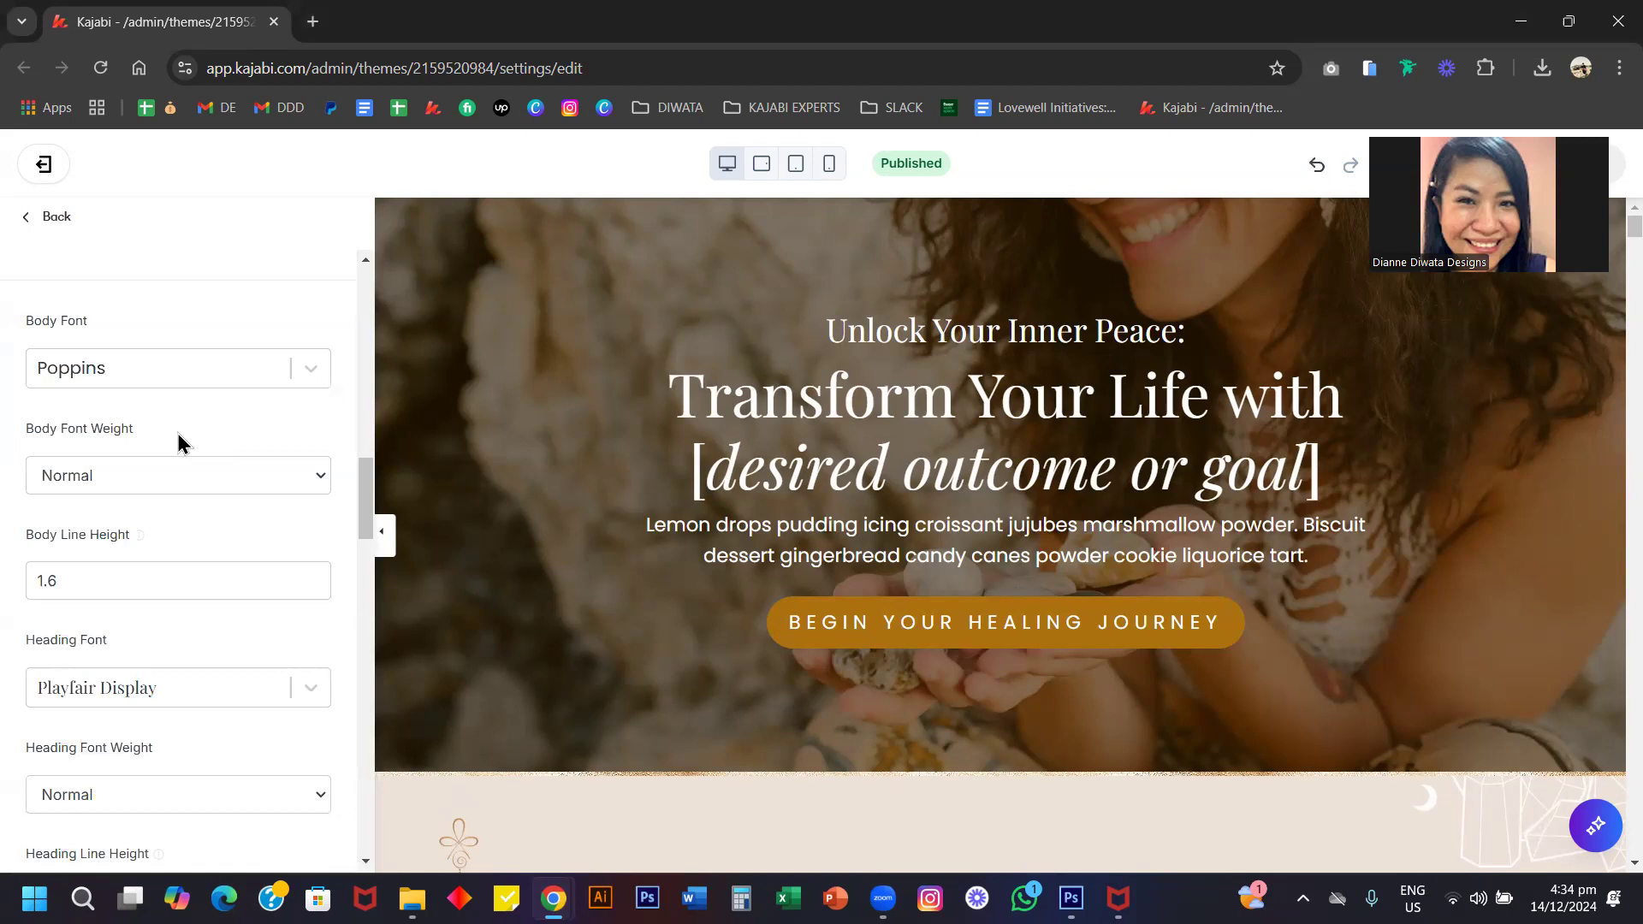
scroll(177, 433, down, 8)
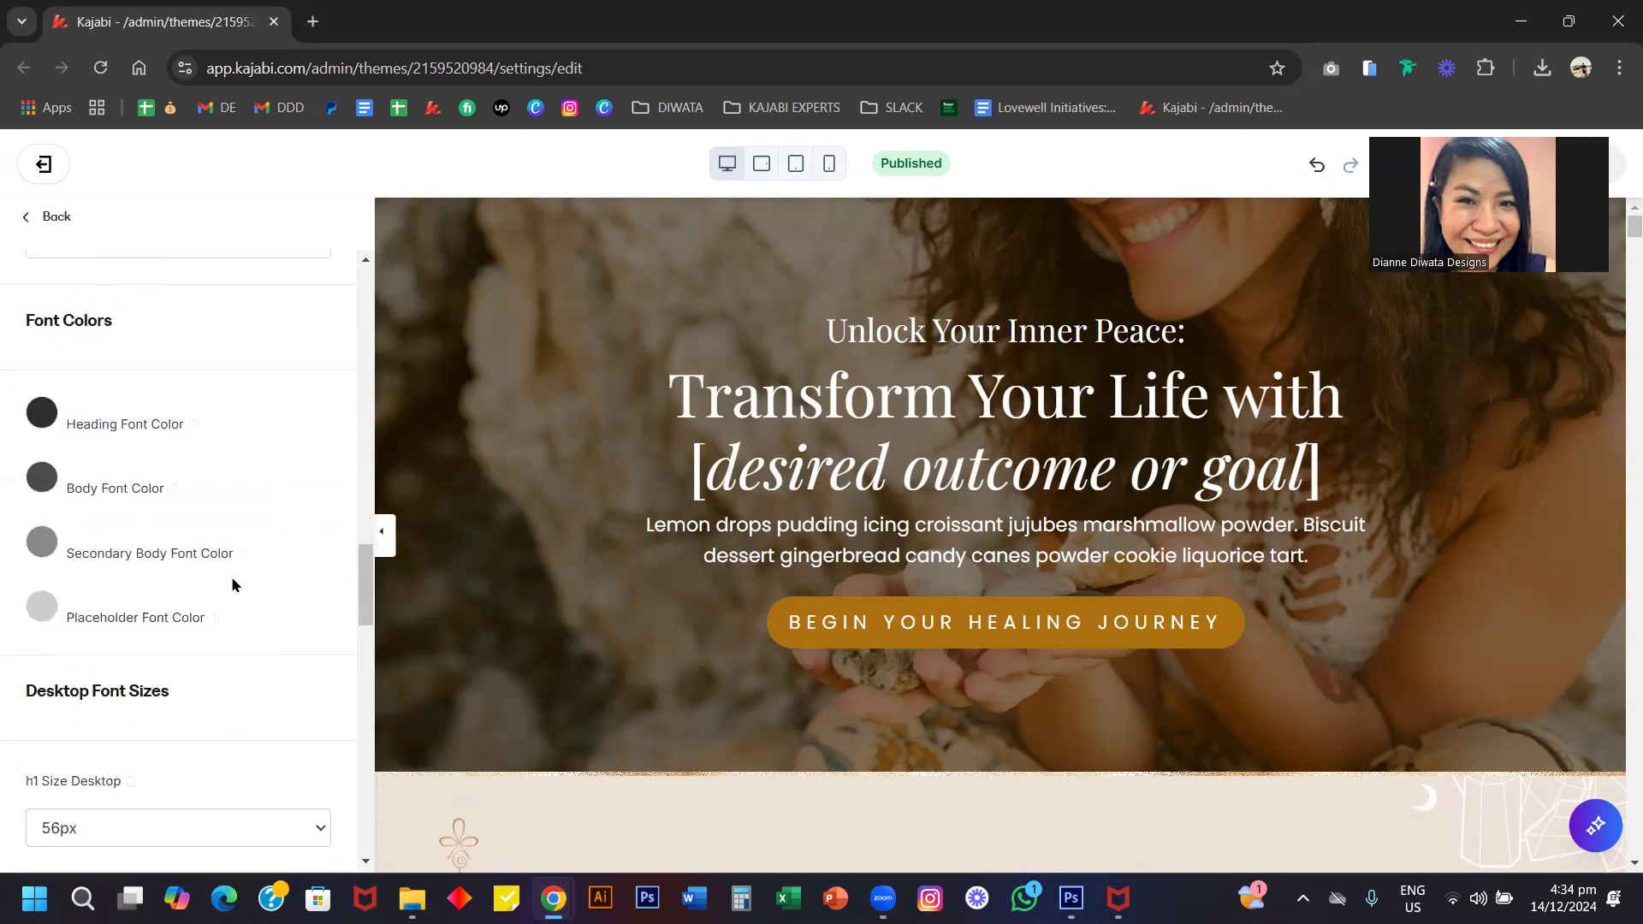
scroll(231, 579, down, 3)
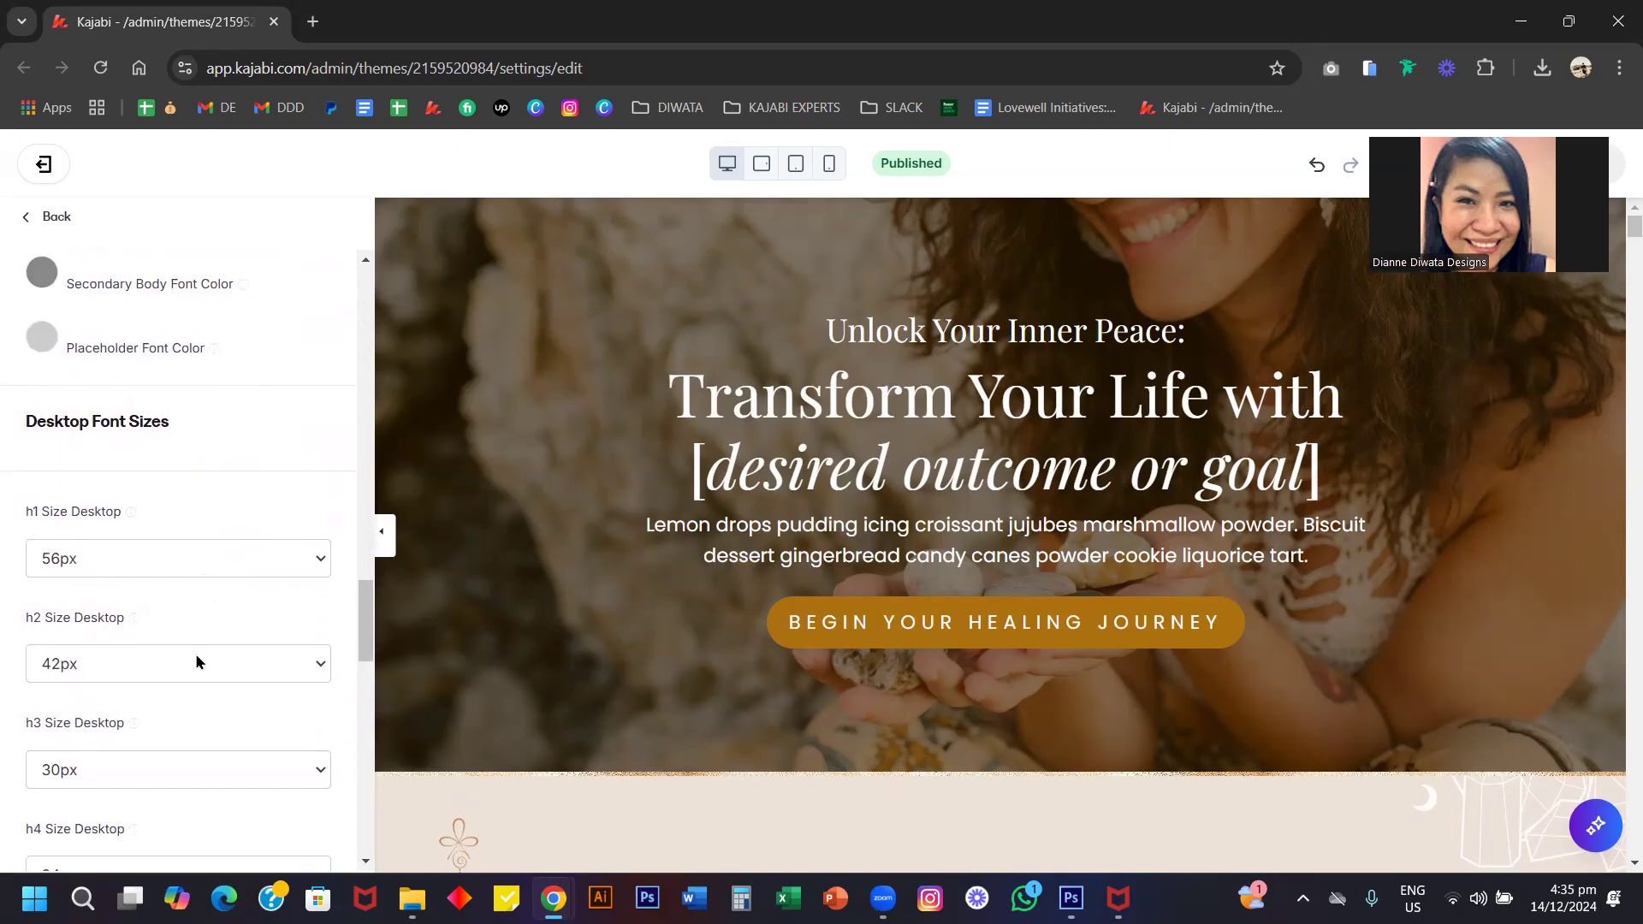
scroll(195, 654, down, 14)
scroll(195, 654, up, 3)
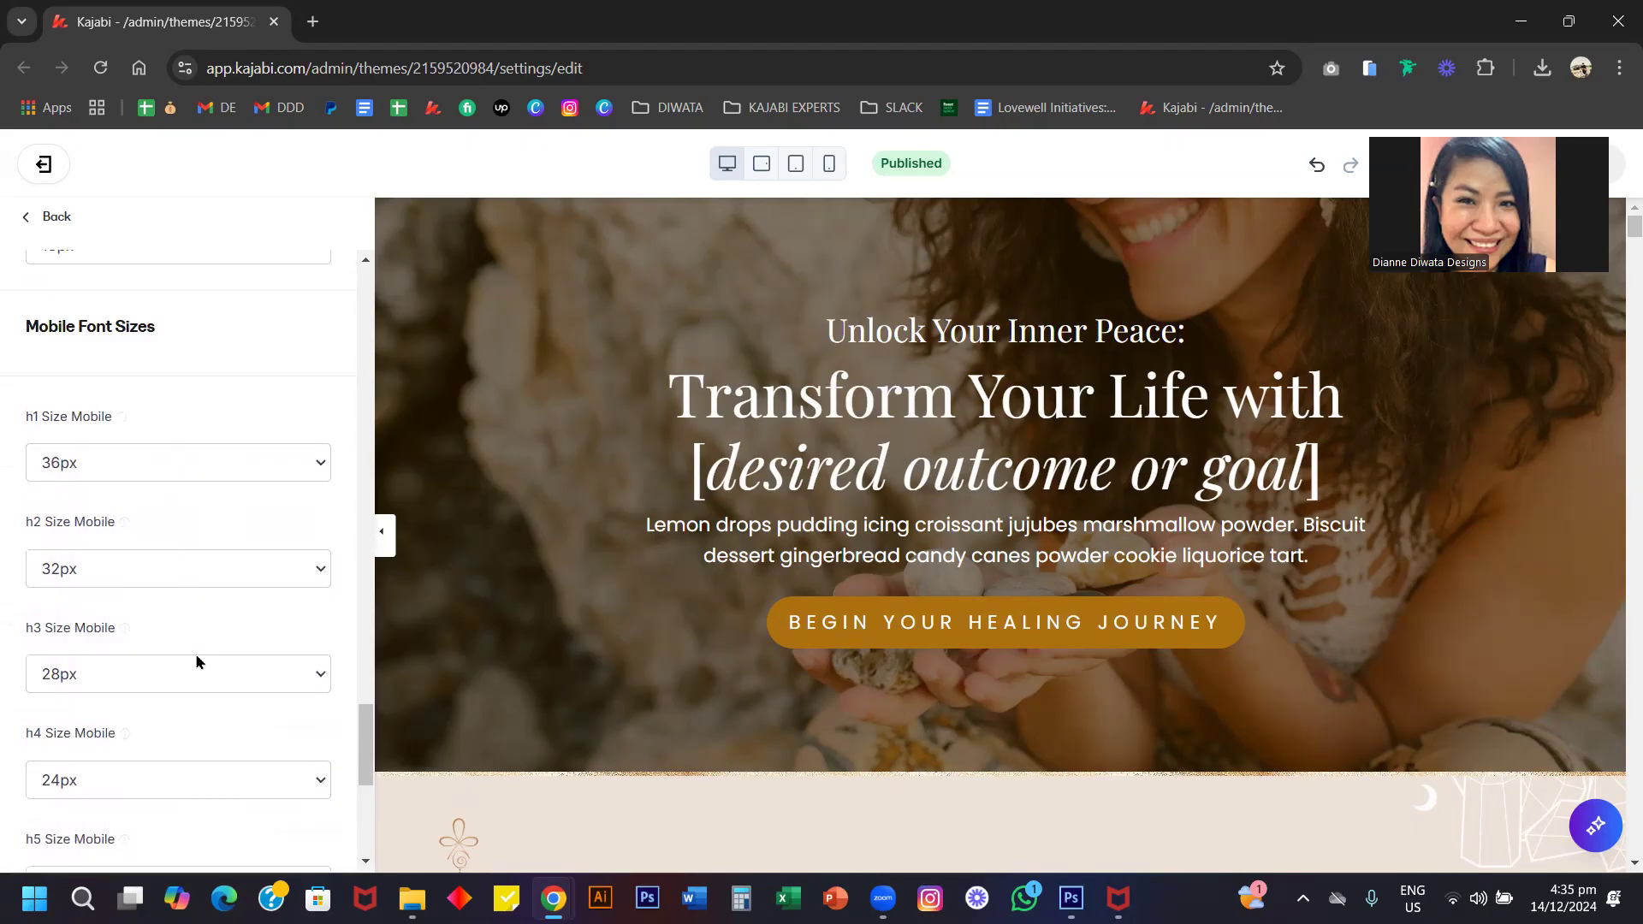
scroll(214, 403, up, 7)
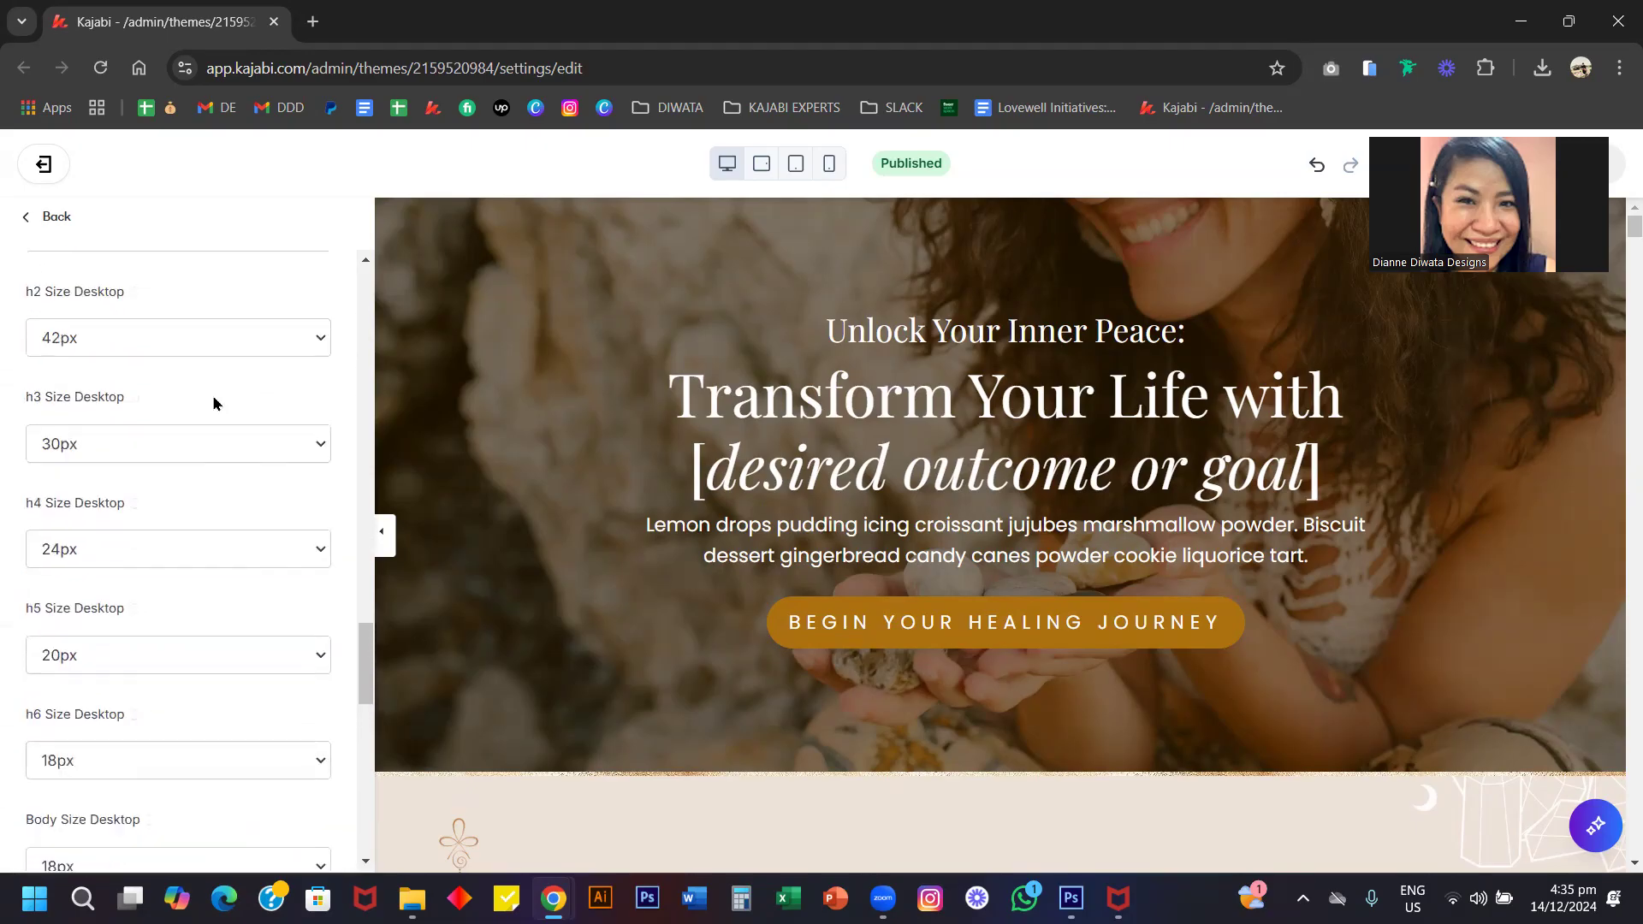
scroll(213, 403, up, 1)
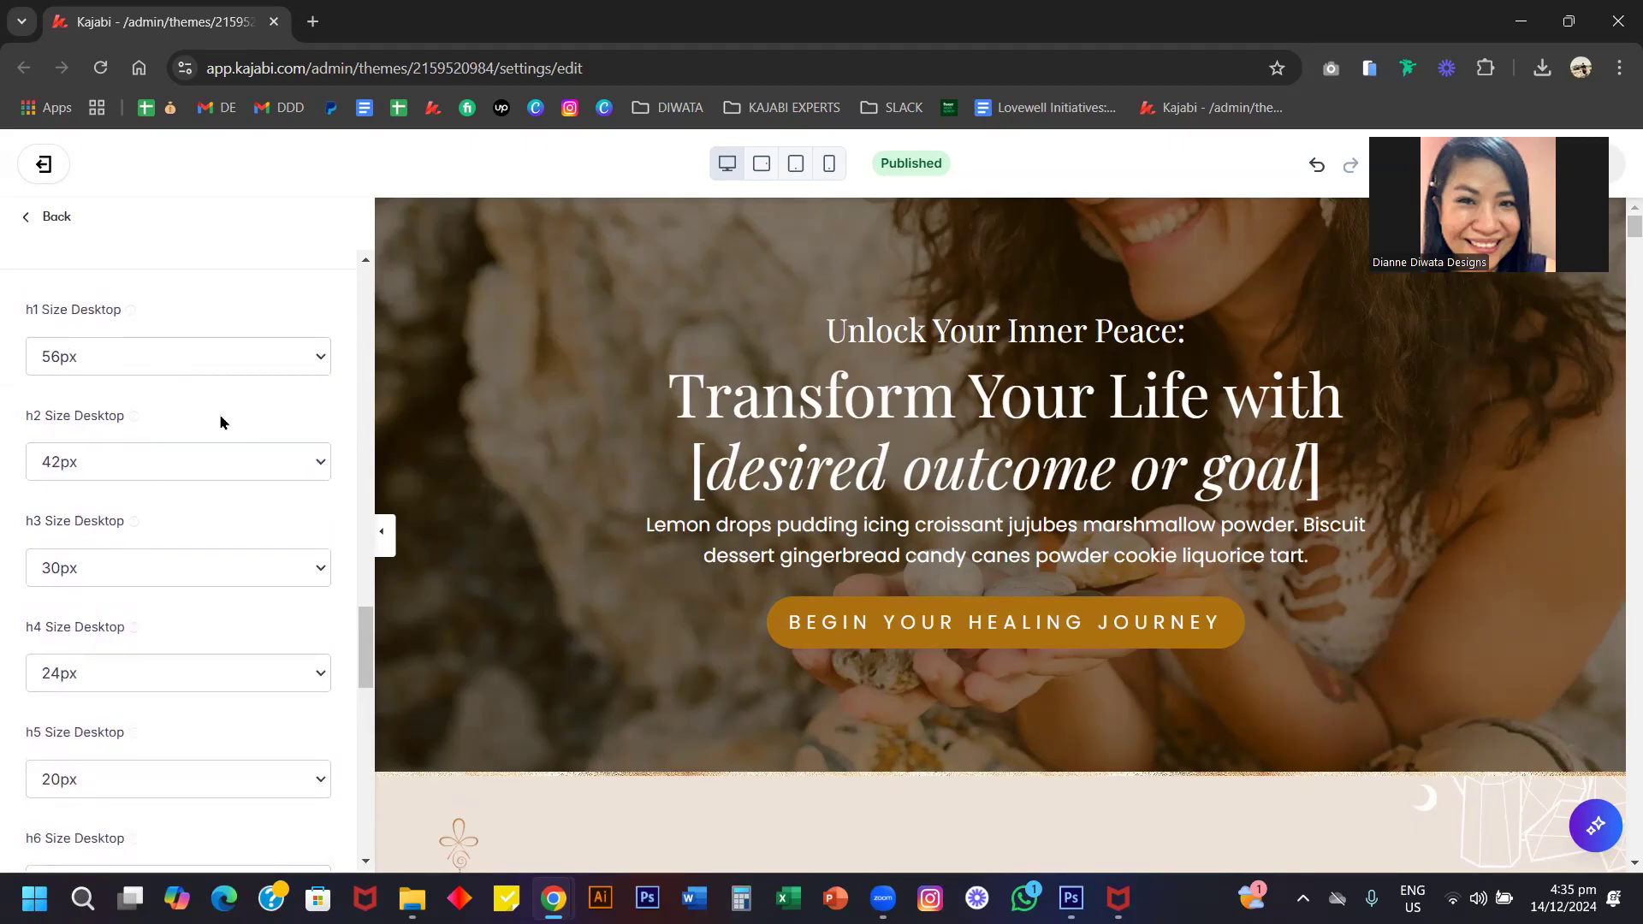
scroll(220, 421, down, 7)
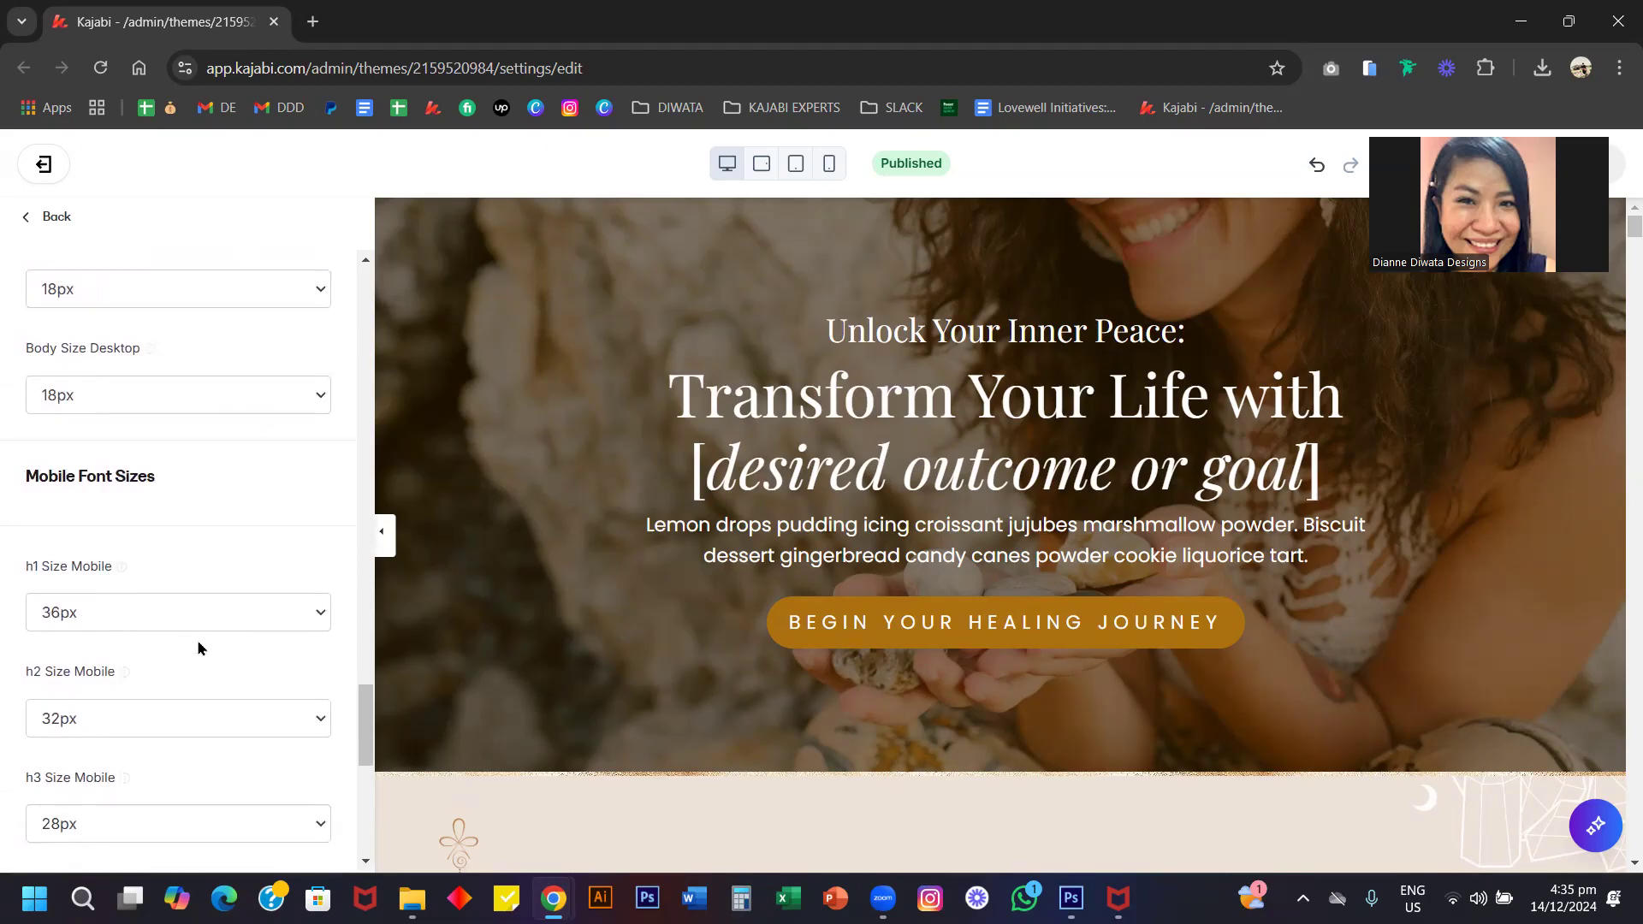
scroll(198, 648, up, 12)
scroll(197, 646, up, 8)
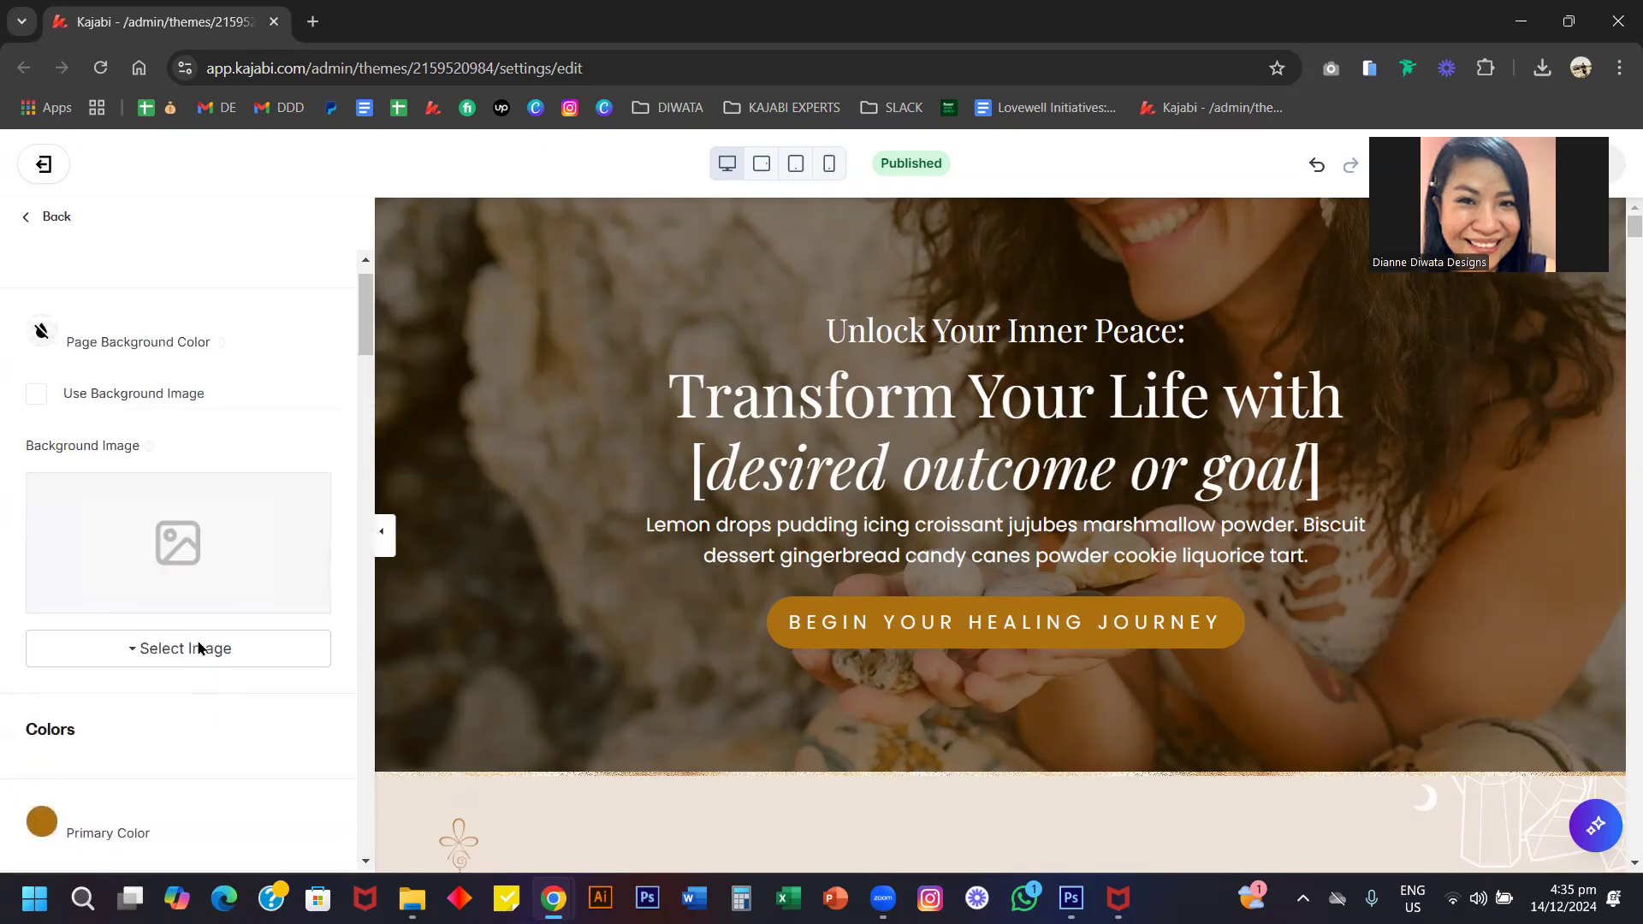
click(47, 224)
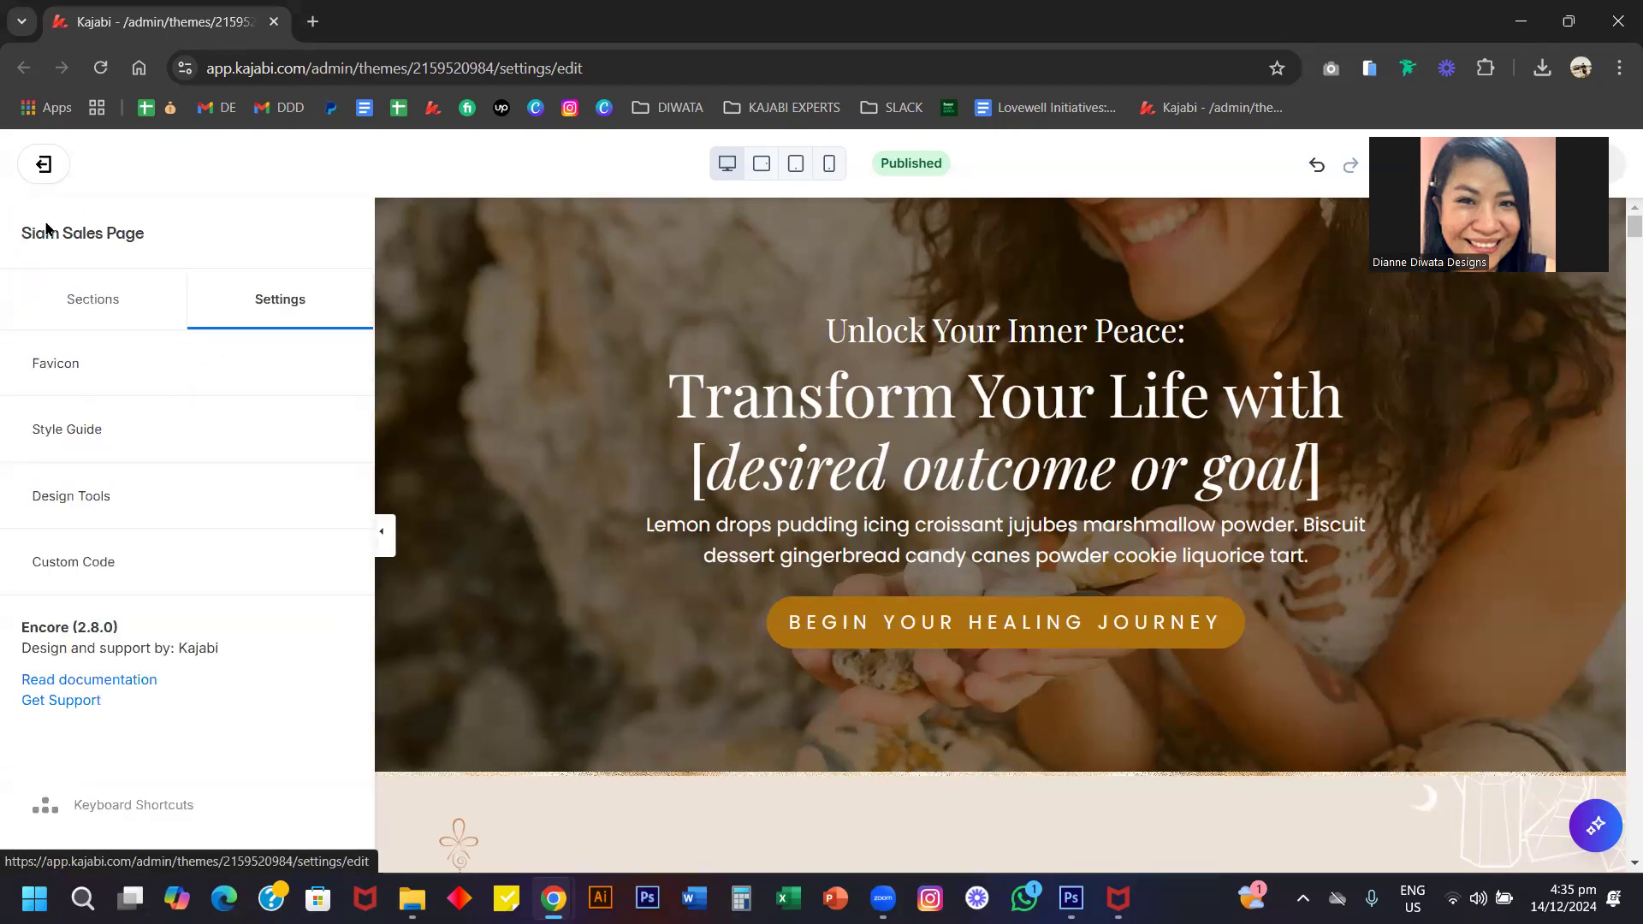
Open the Primary Color picker in the Style Guide to examine its swatches, and close it without changing the color.
click(95, 439)
scroll(152, 538, down, 5)
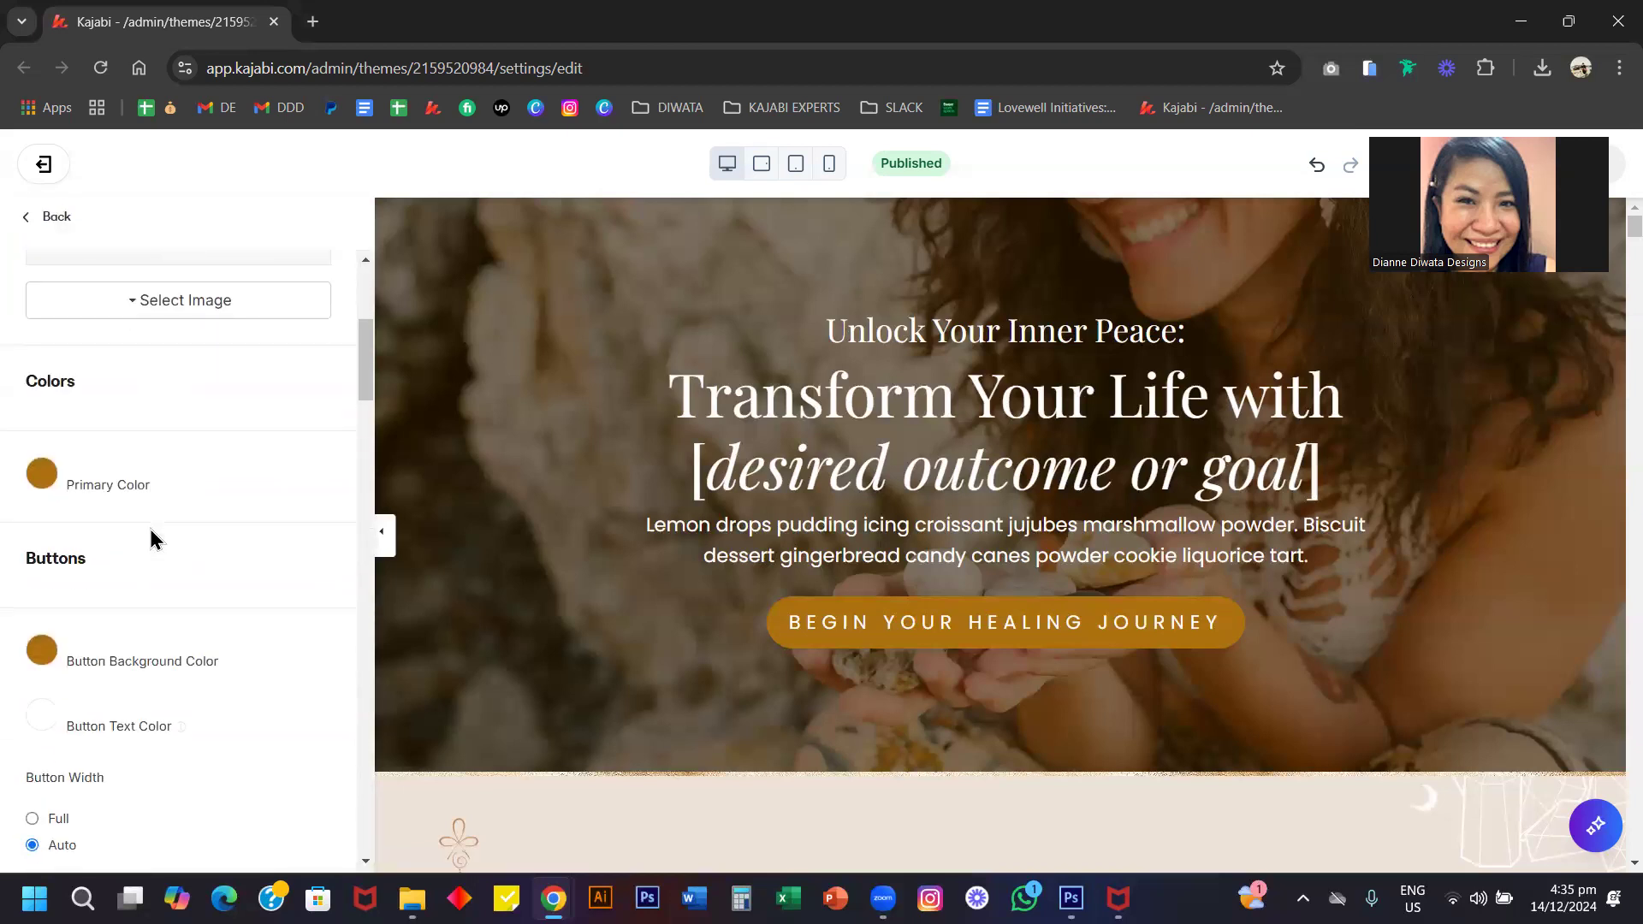
click(45, 478)
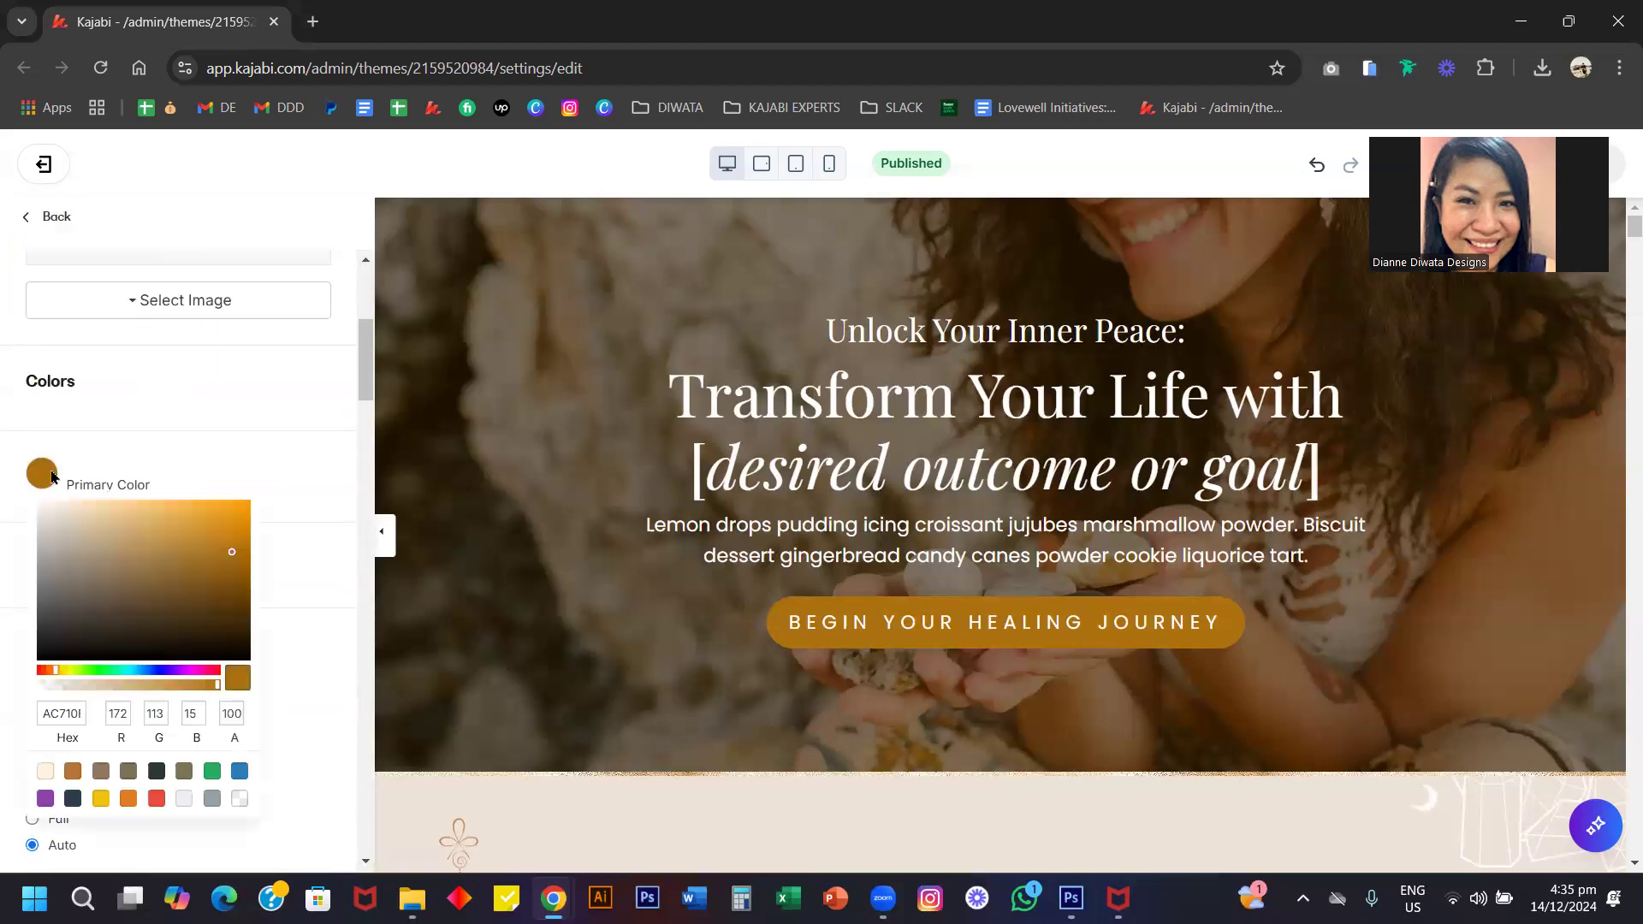
click(276, 427)
Open the Kajabi site's Site Details settings in a new browser tab and find the default Color Palette.
click(312, 21)
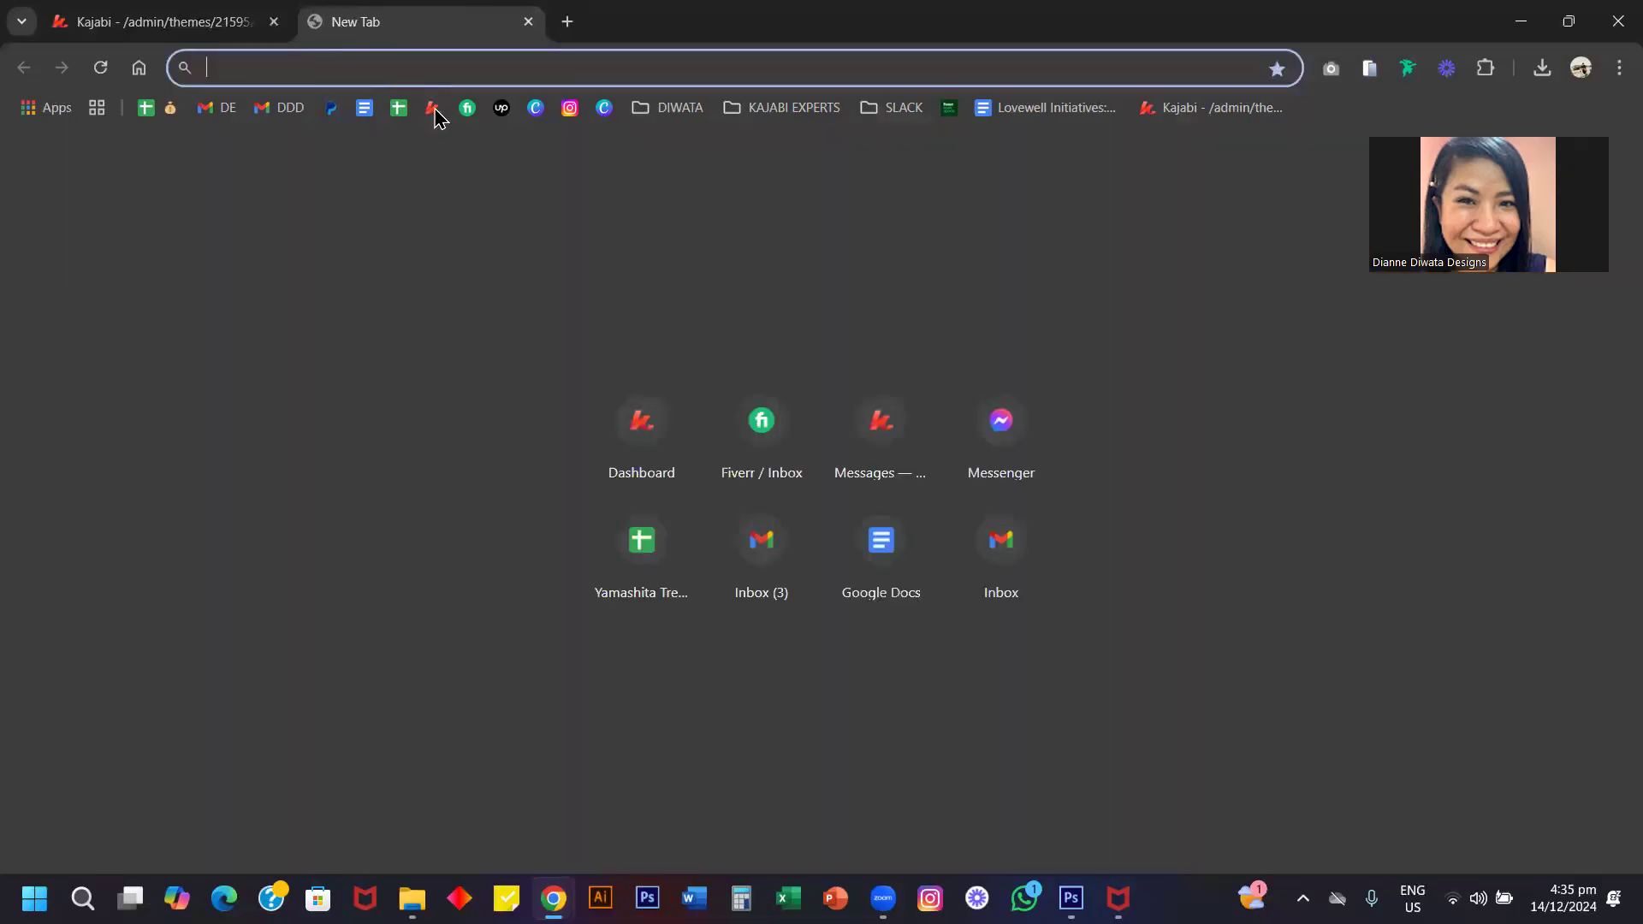
click(434, 108)
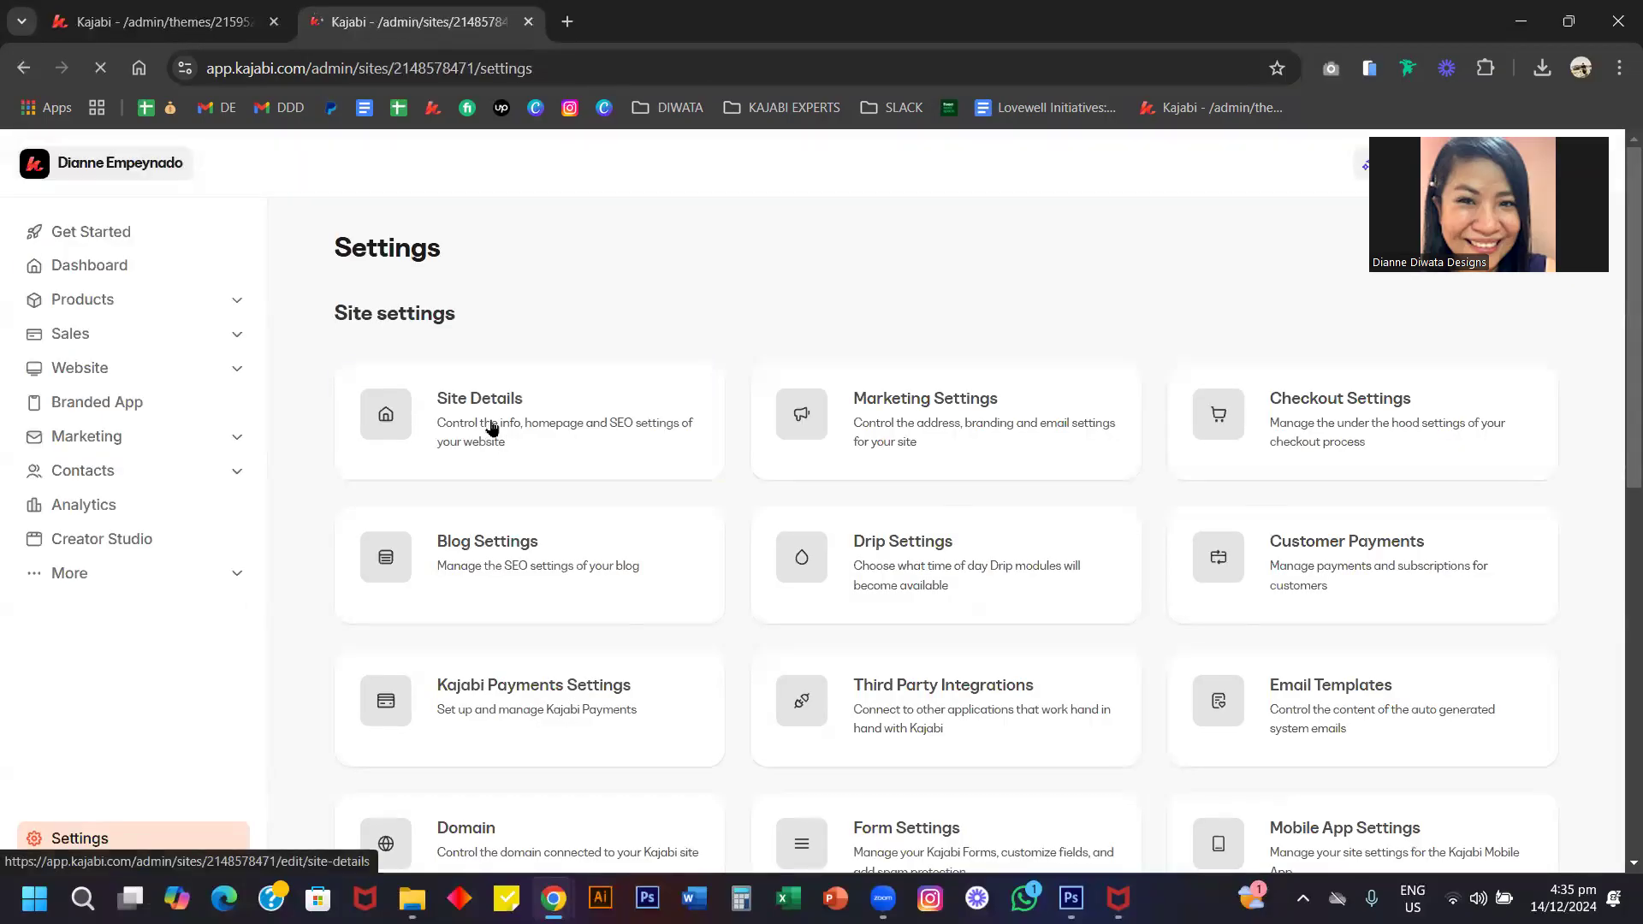
click(492, 427)
scroll(690, 556, down, 7)
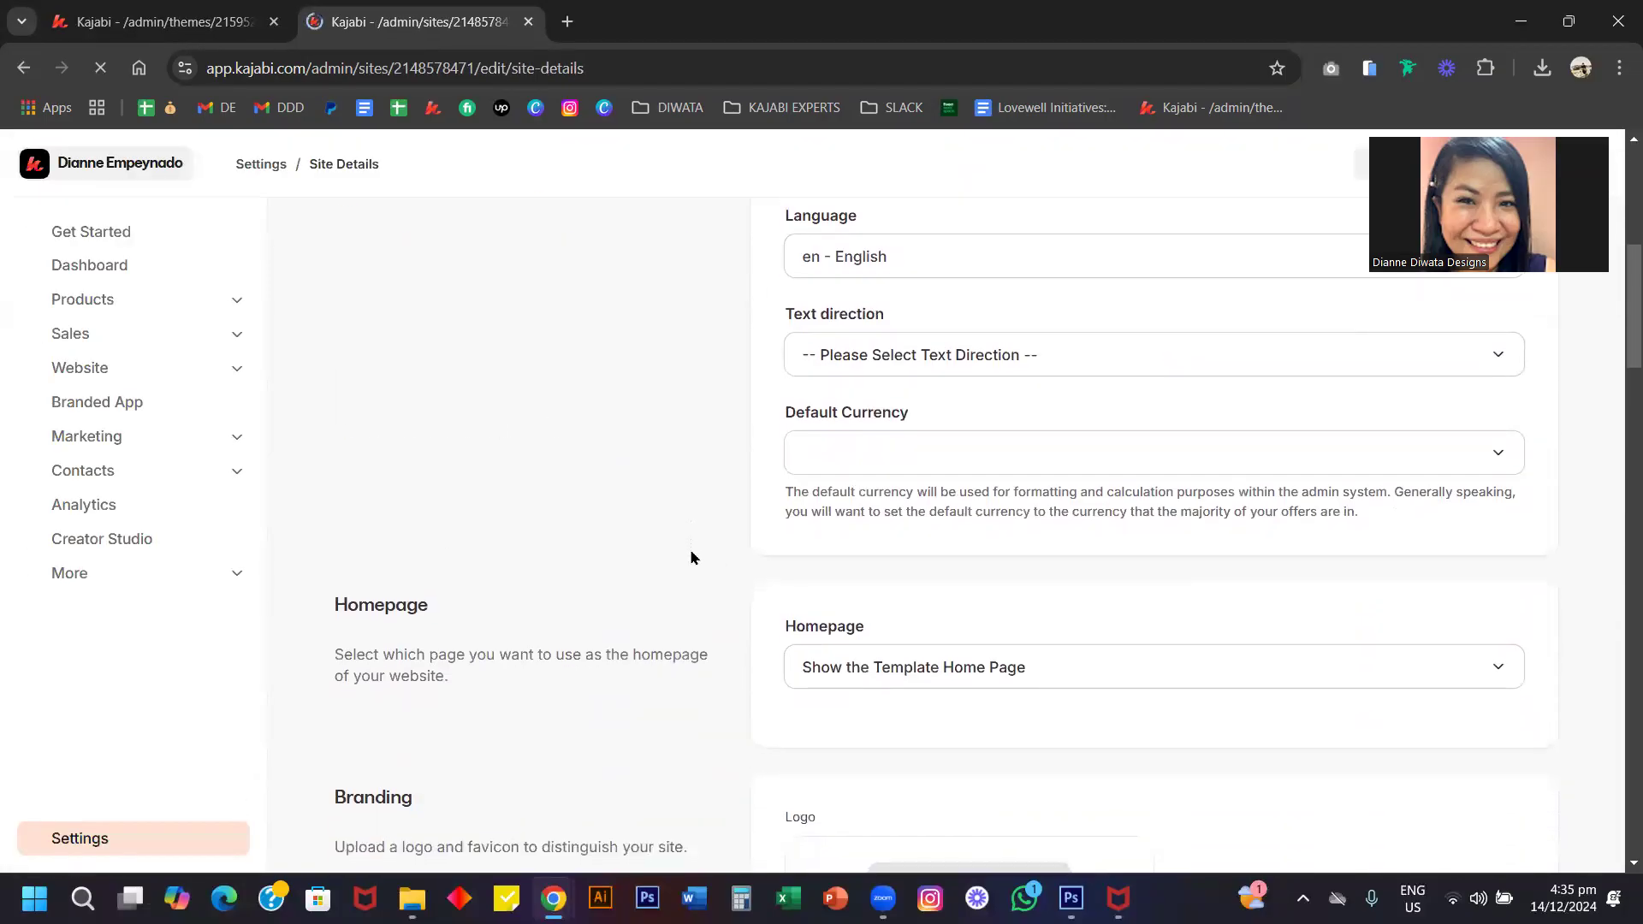
scroll(691, 558, down, 6)
scroll(856, 574, down, 3)
scroll(864, 575, down, 4)
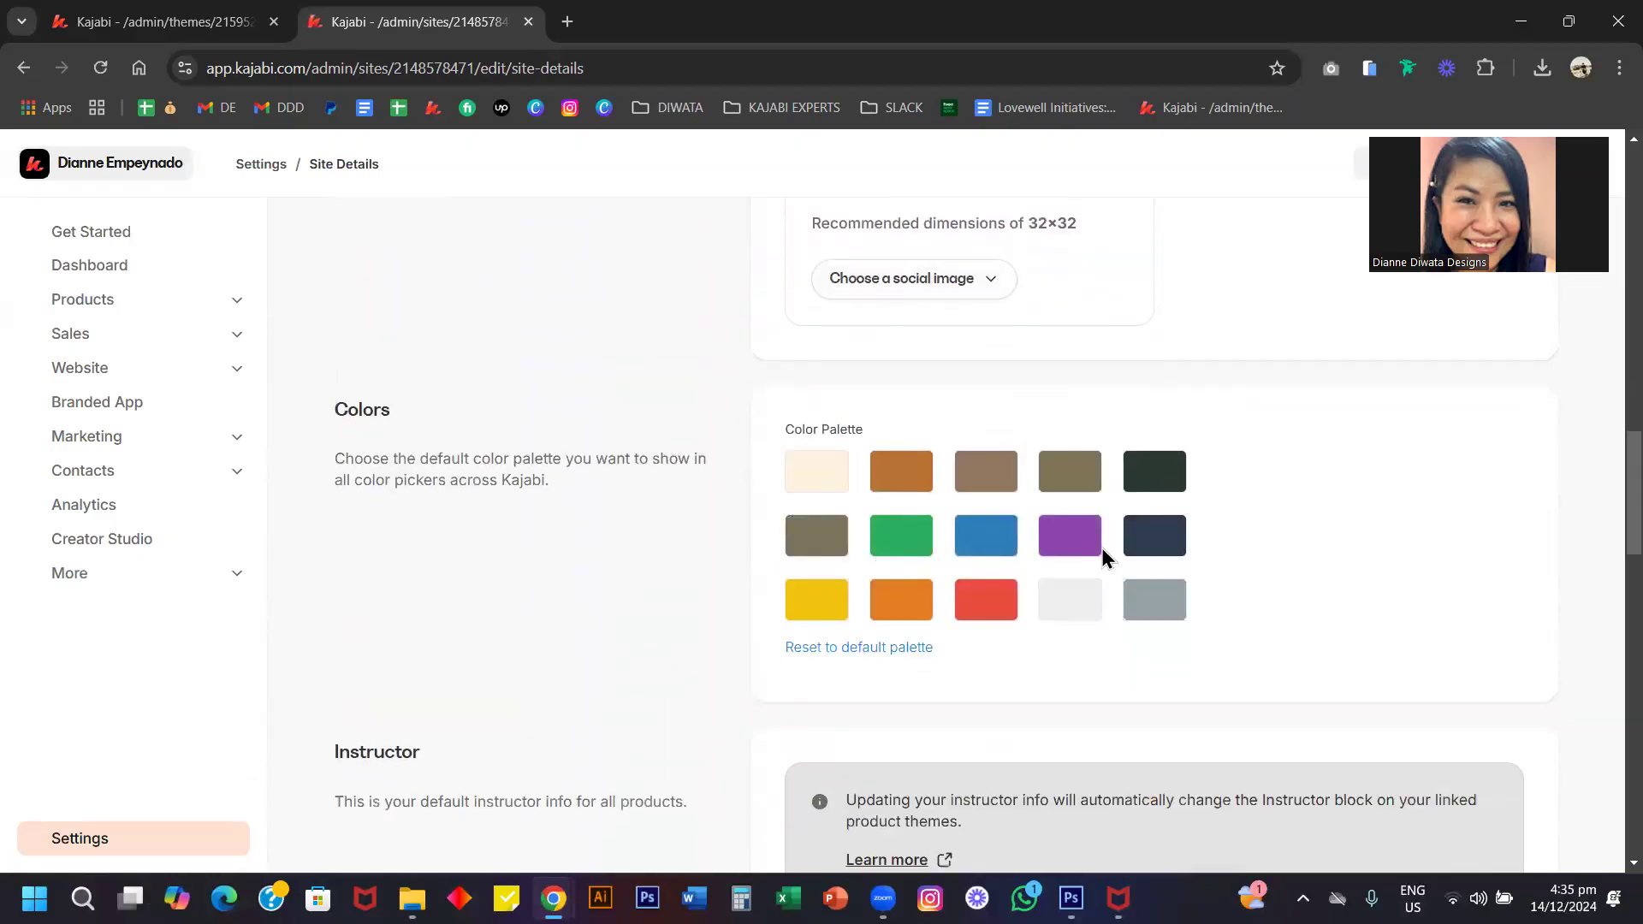
Back in the sales page editor, check the palette swatches in the Primary Color picker and leave the Style Guide.
click(183, 31)
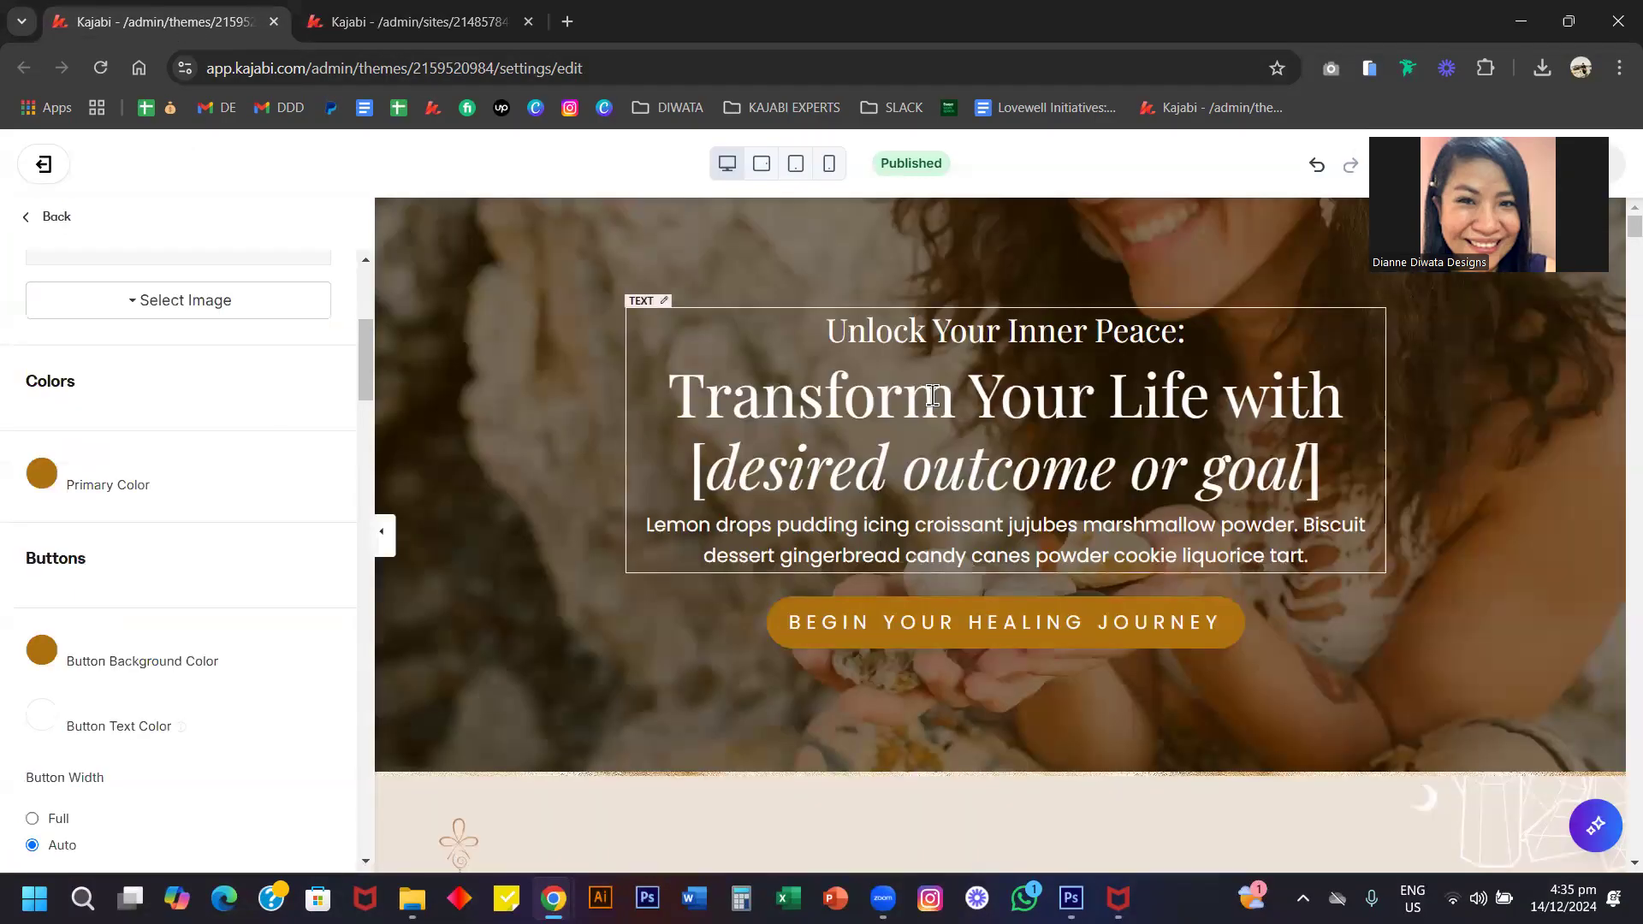
click(38, 480)
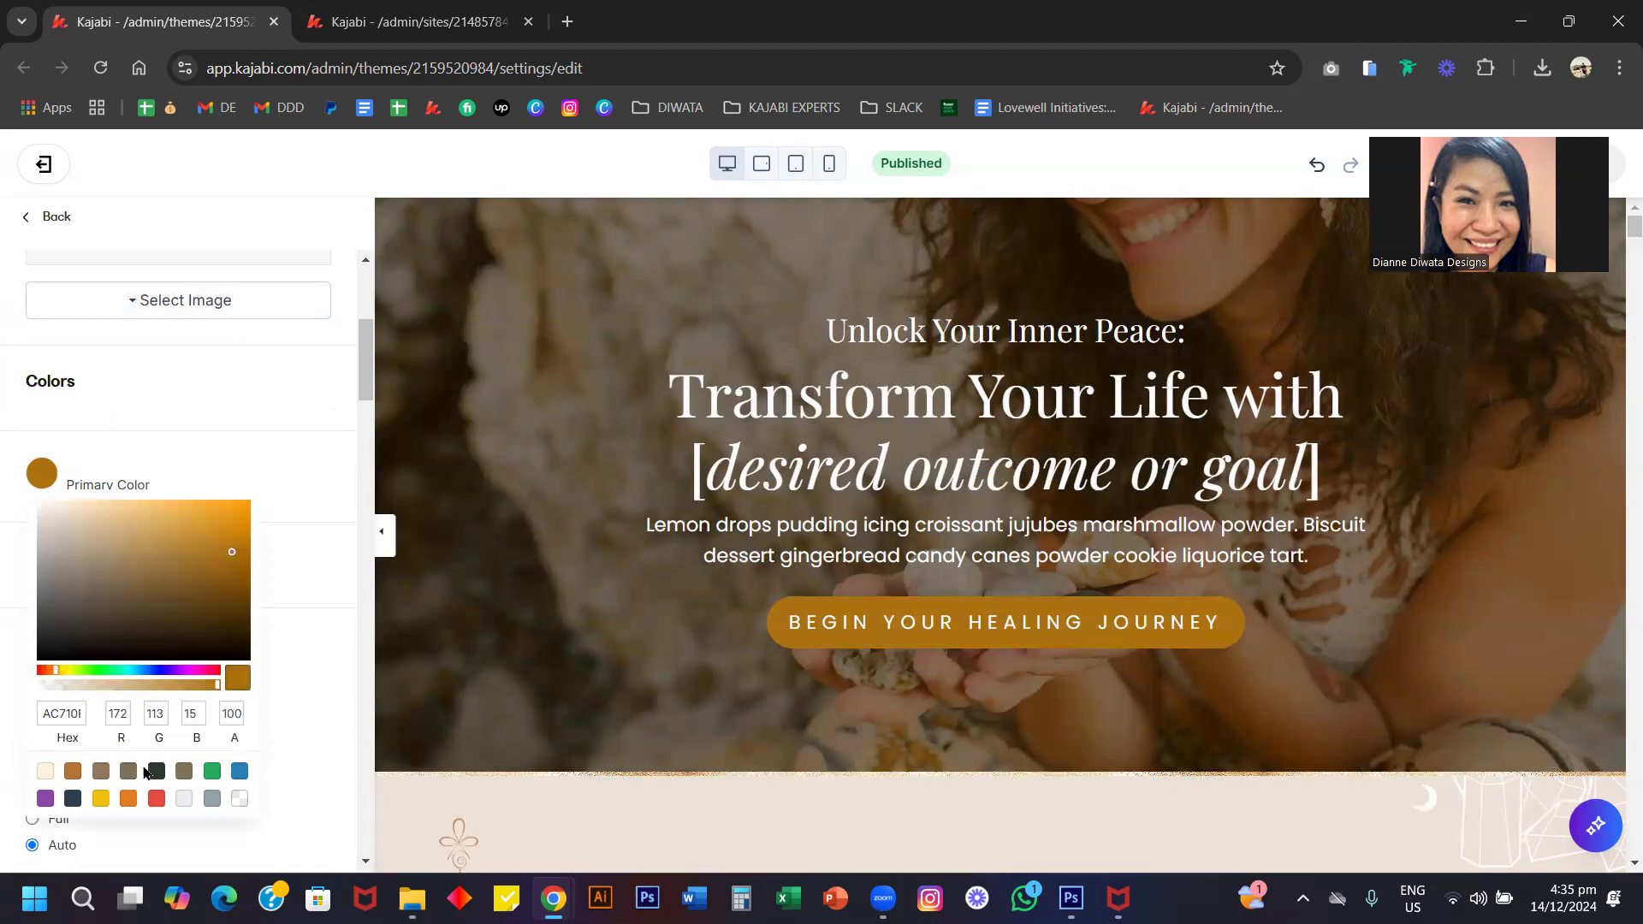
click(216, 382)
scroll(215, 382, down, 9)
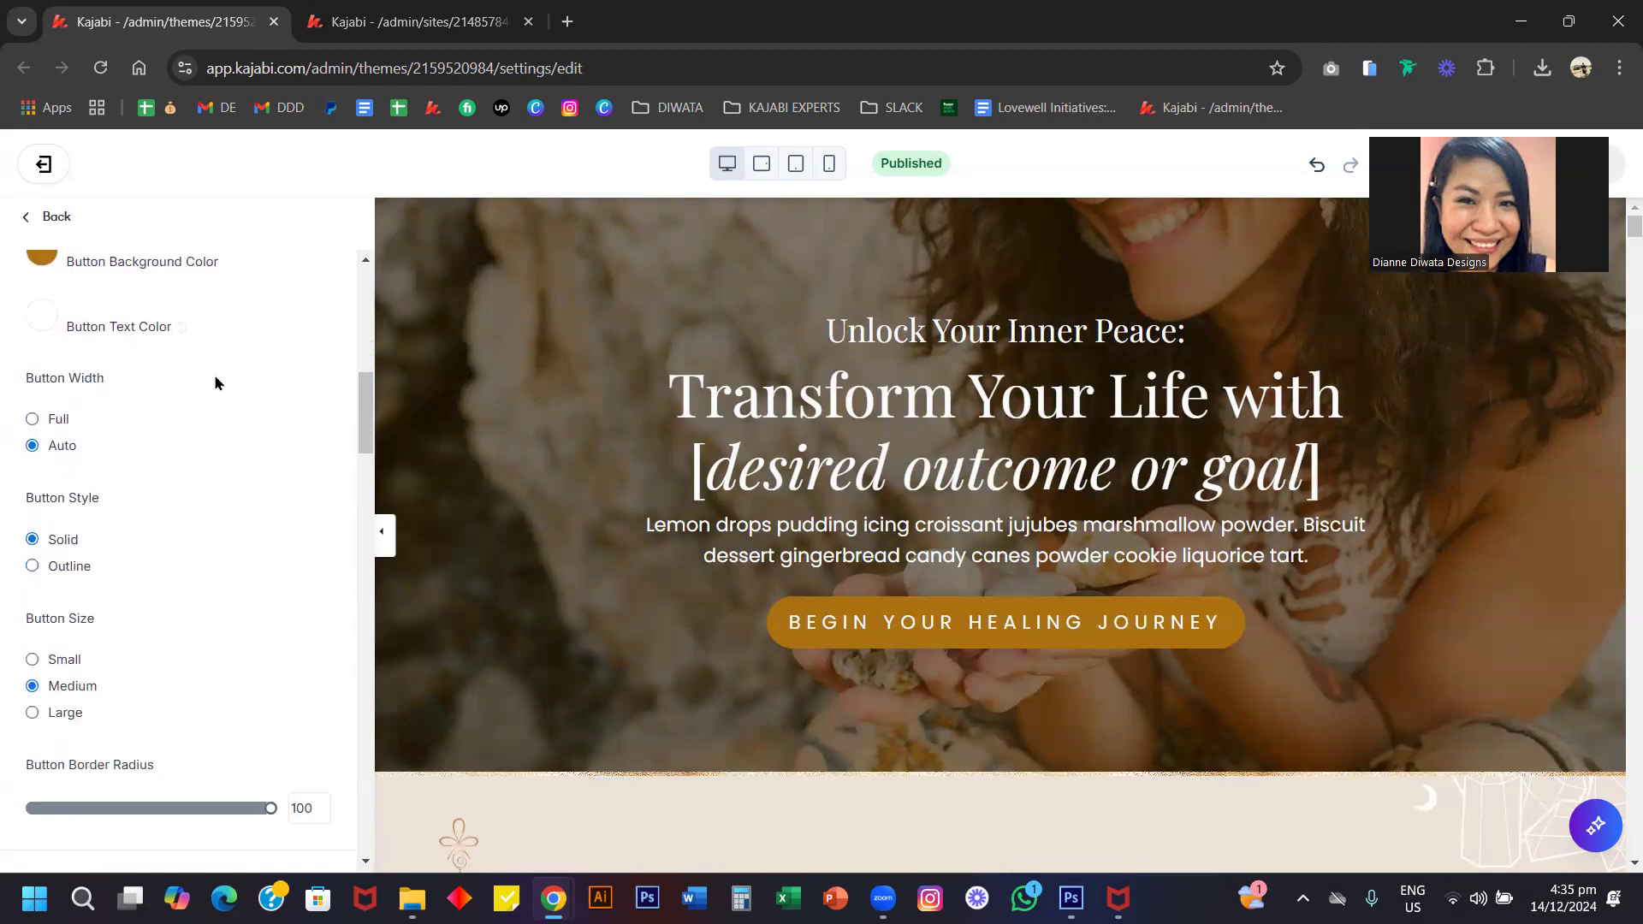
scroll(213, 378, up, 8)
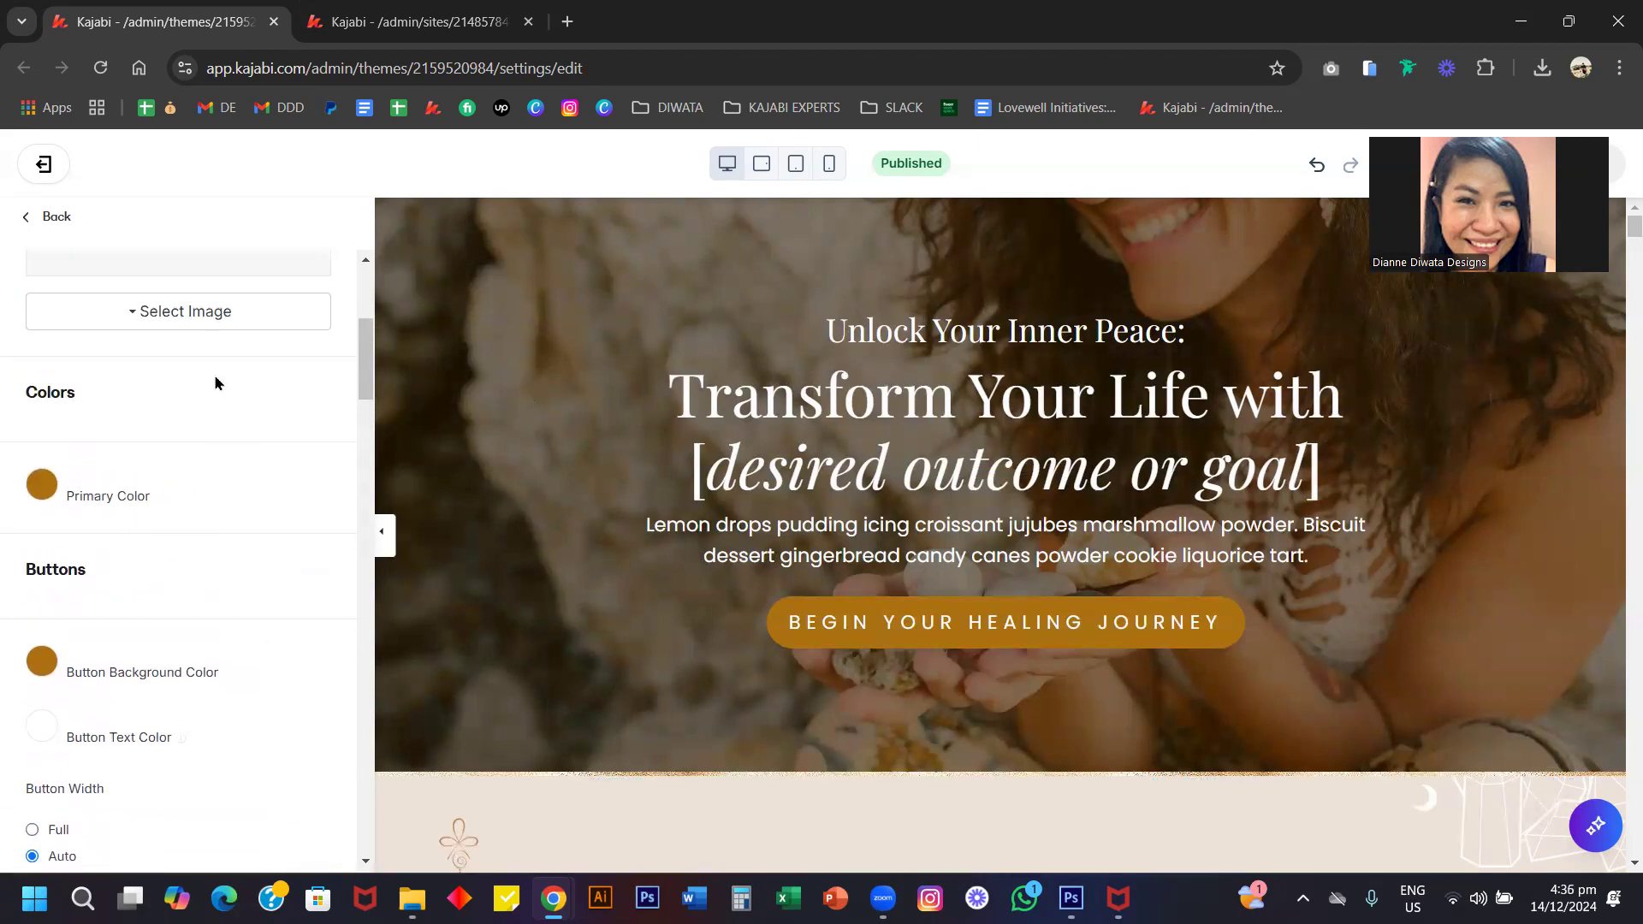
click(57, 222)
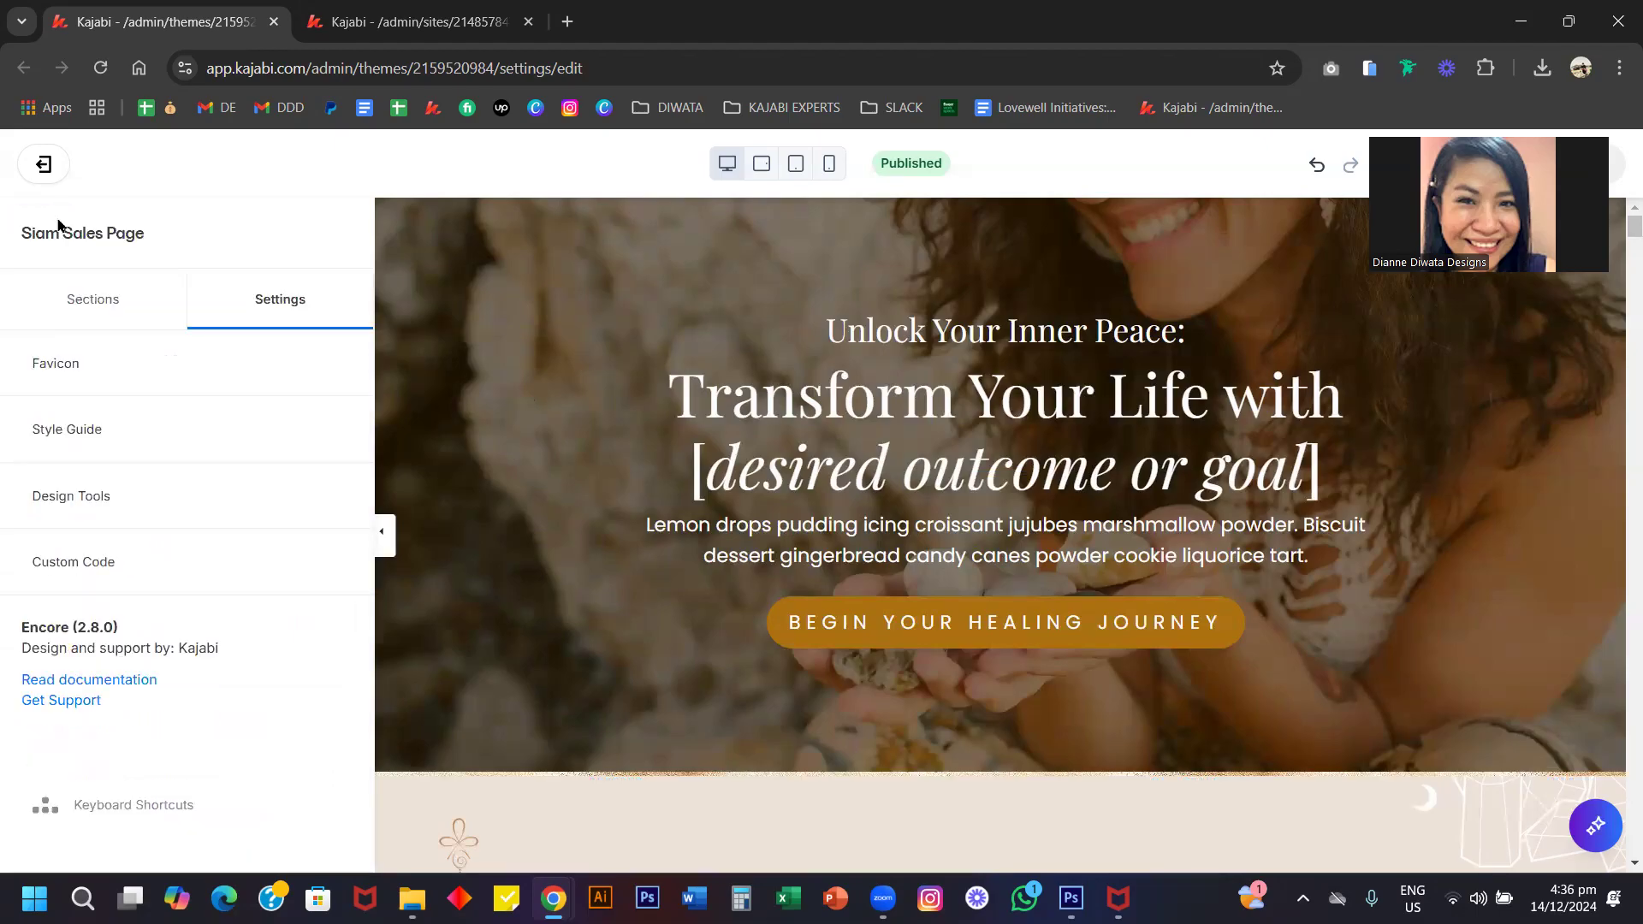
Turn on Show guides in the Design Tools settings and return to the theme settings list.
click(89, 501)
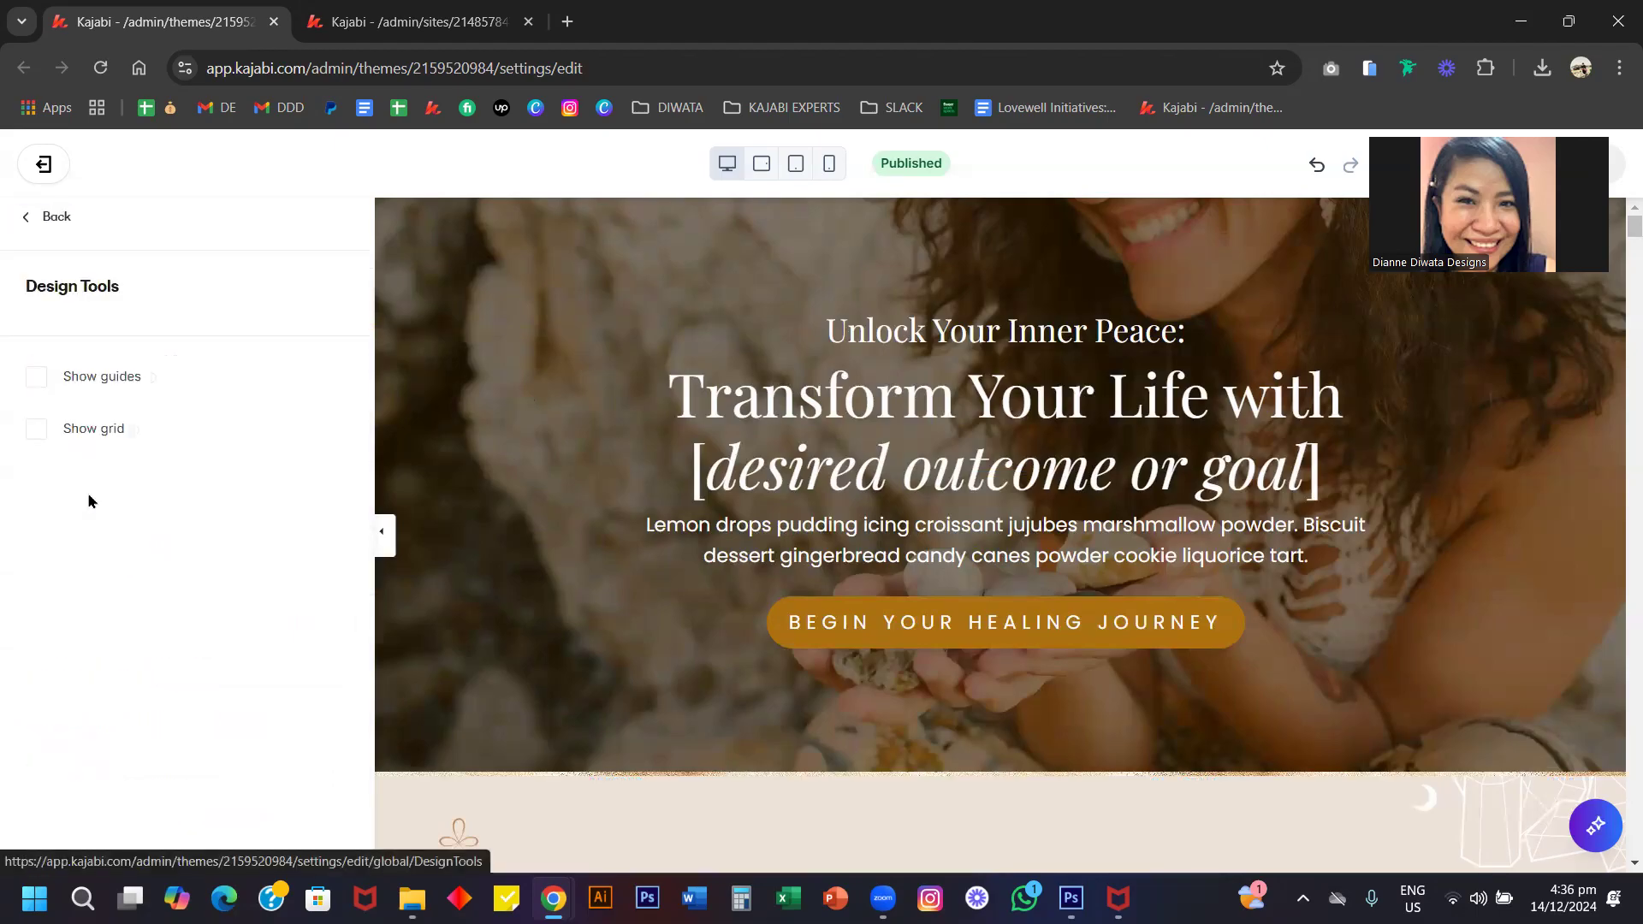
click(105, 387)
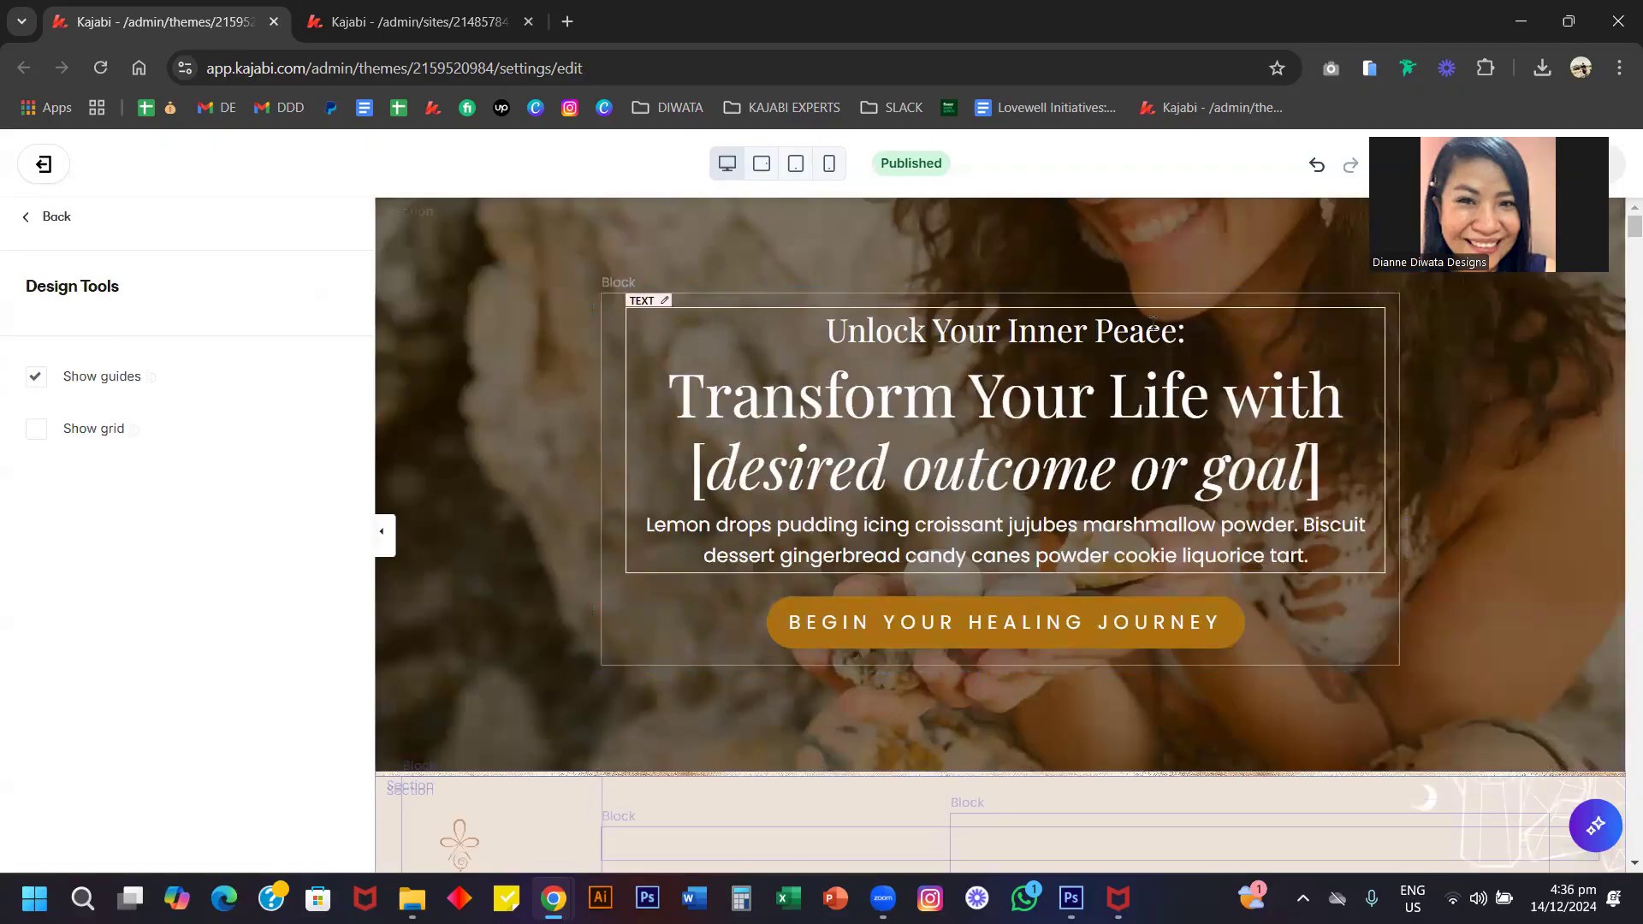
click(70, 379)
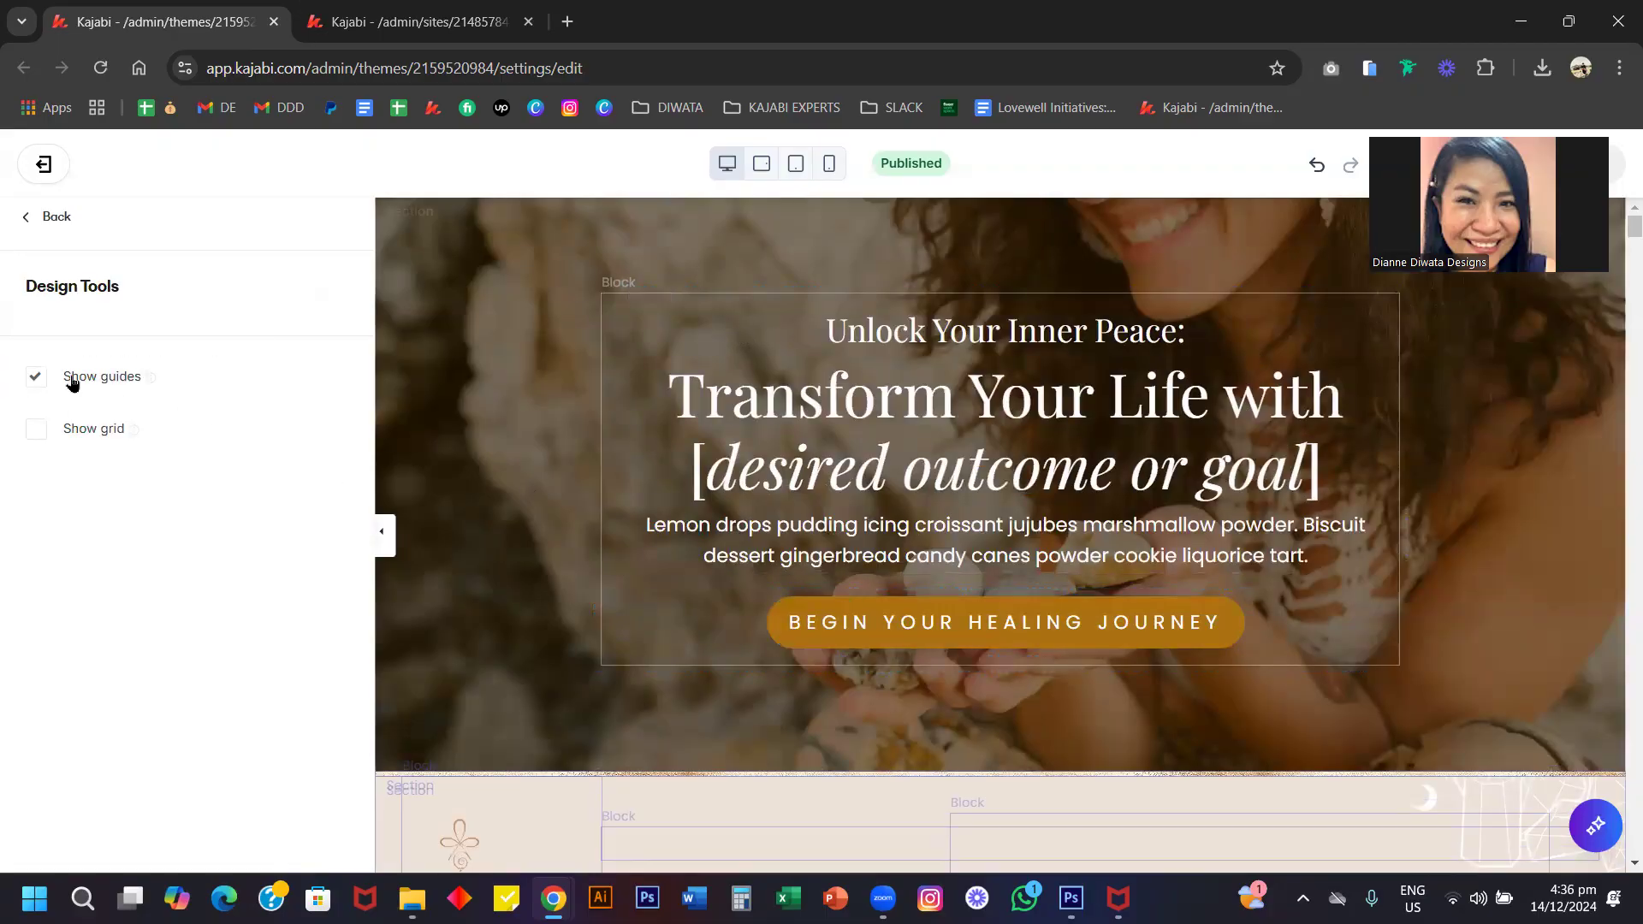
click(53, 219)
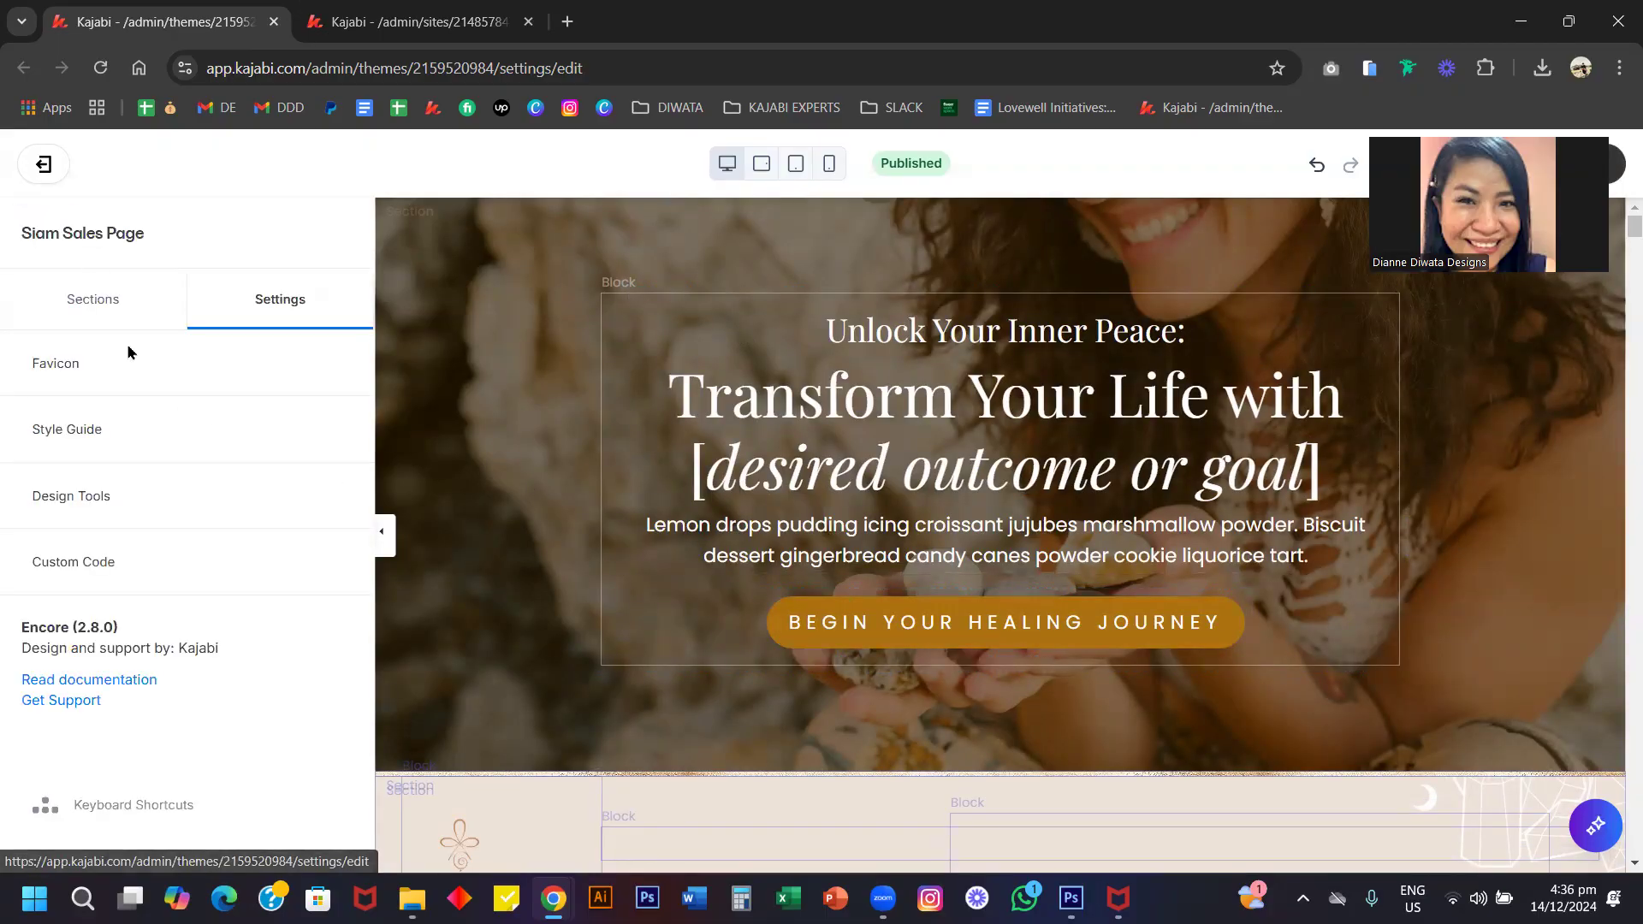
Look over the theme's Custom CSS code and the Style Guide's button colors, and return to the theme settings list.
click(115, 571)
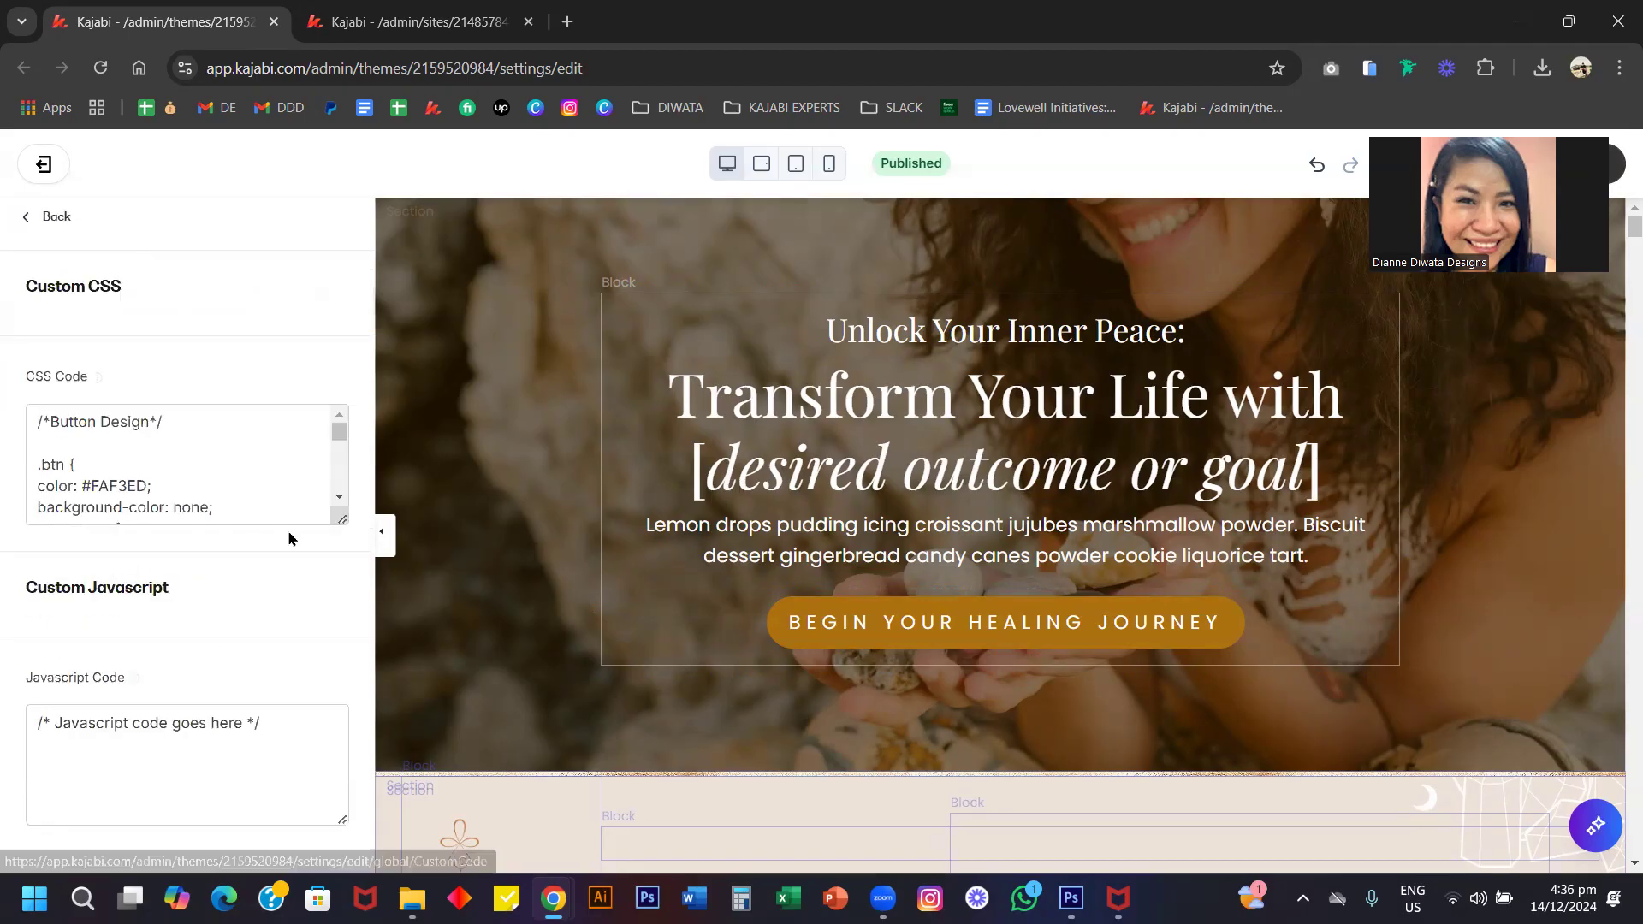
drag(335, 513, 346, 764)
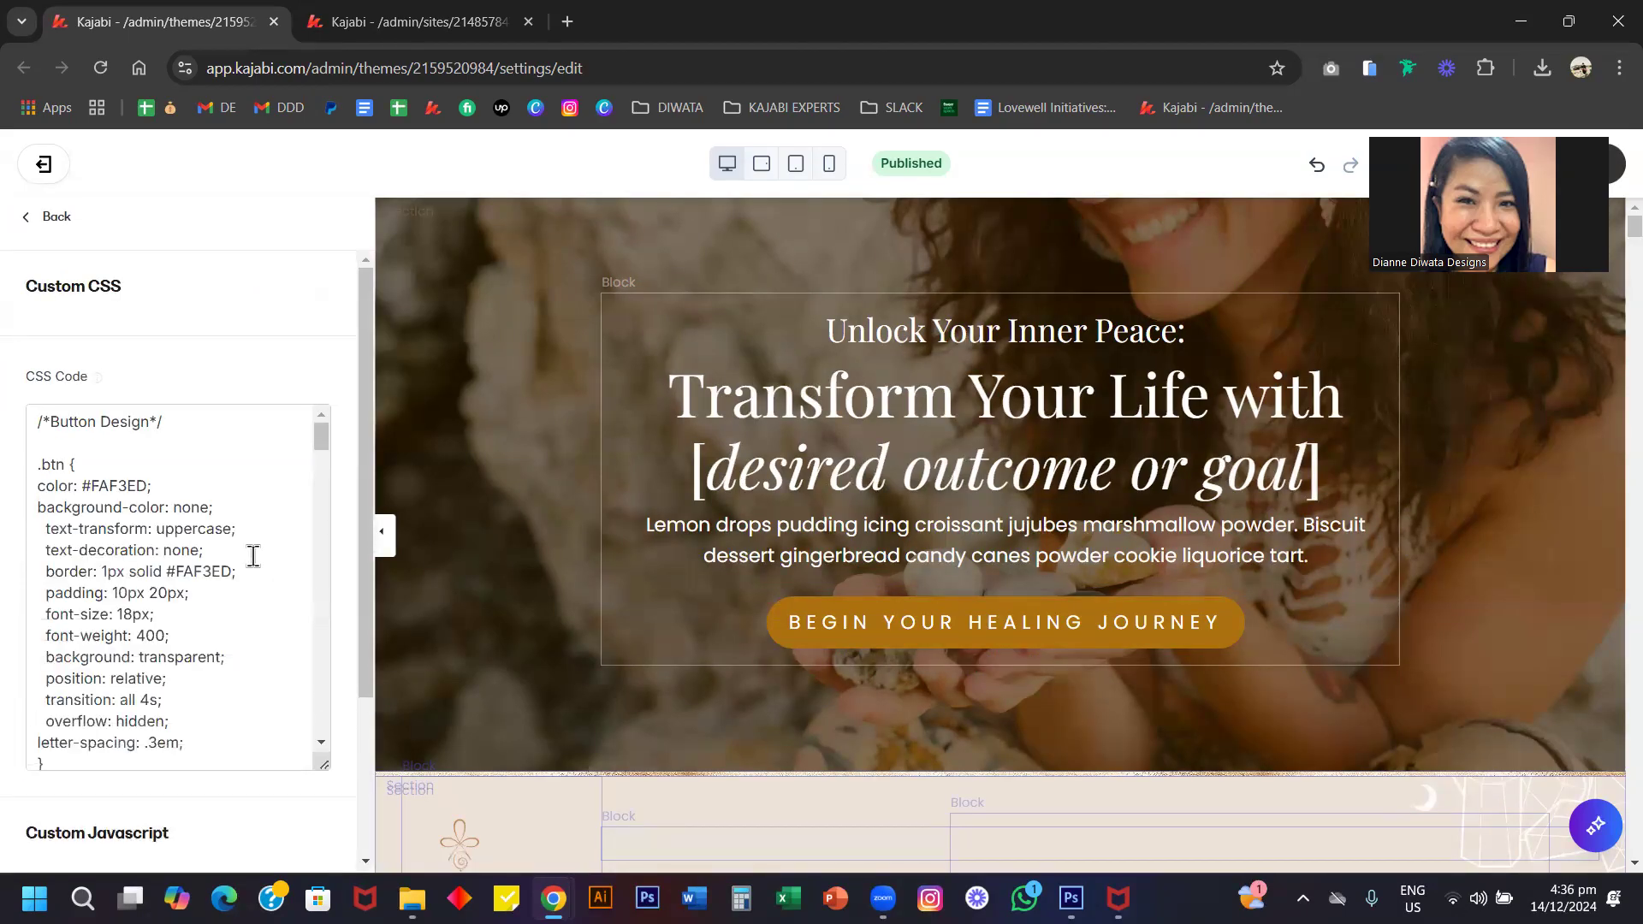
click(55, 218)
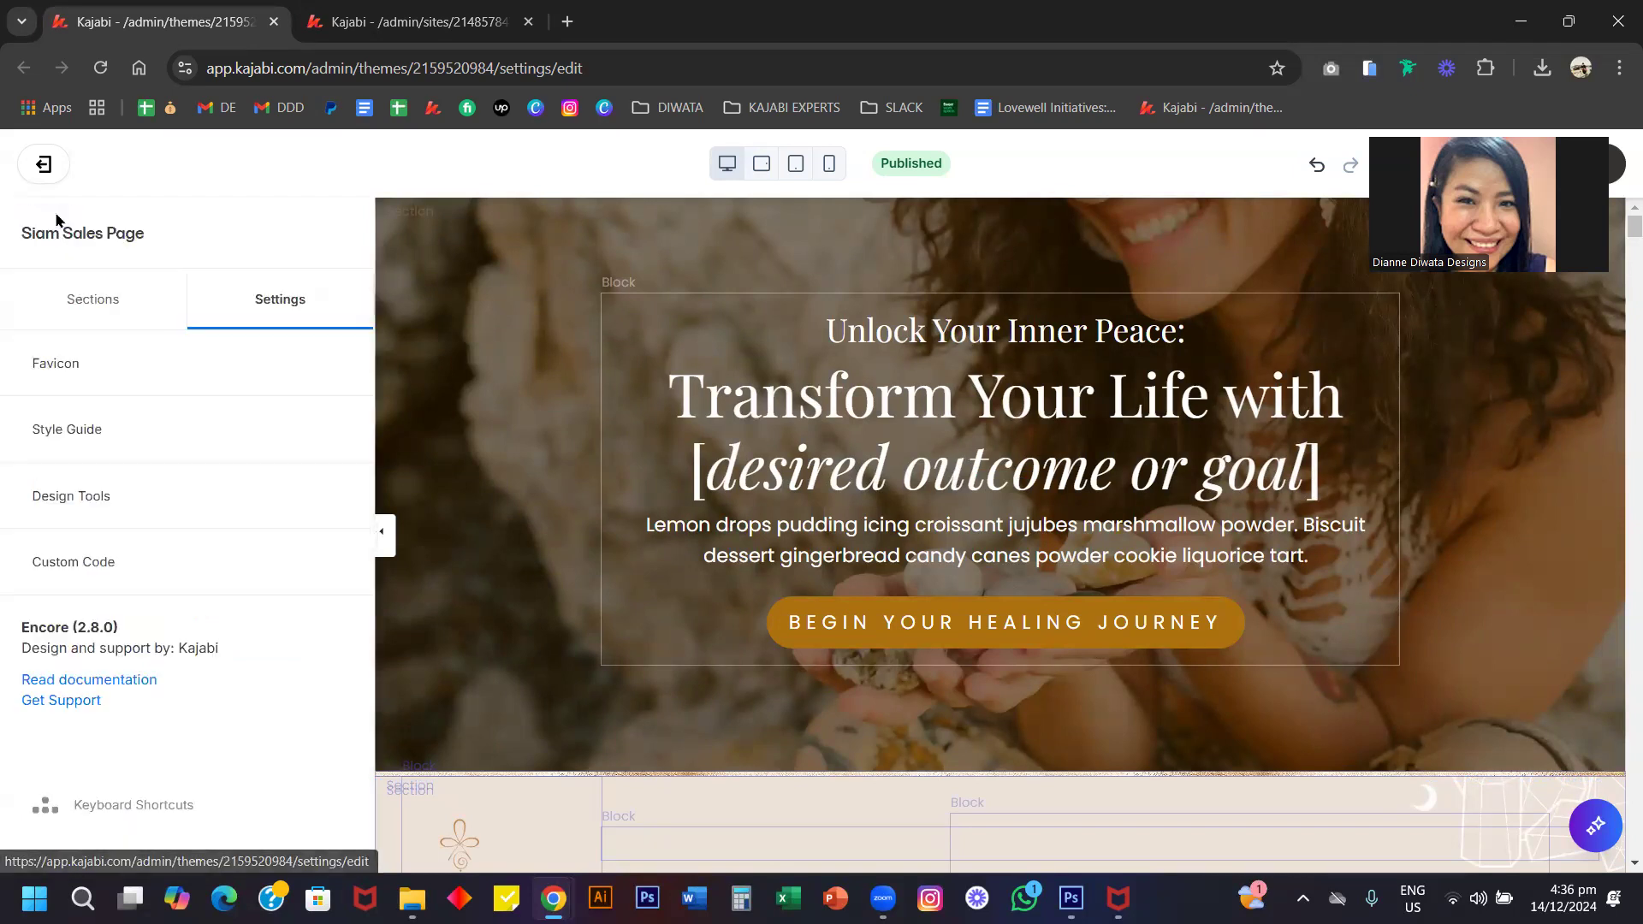
click(100, 435)
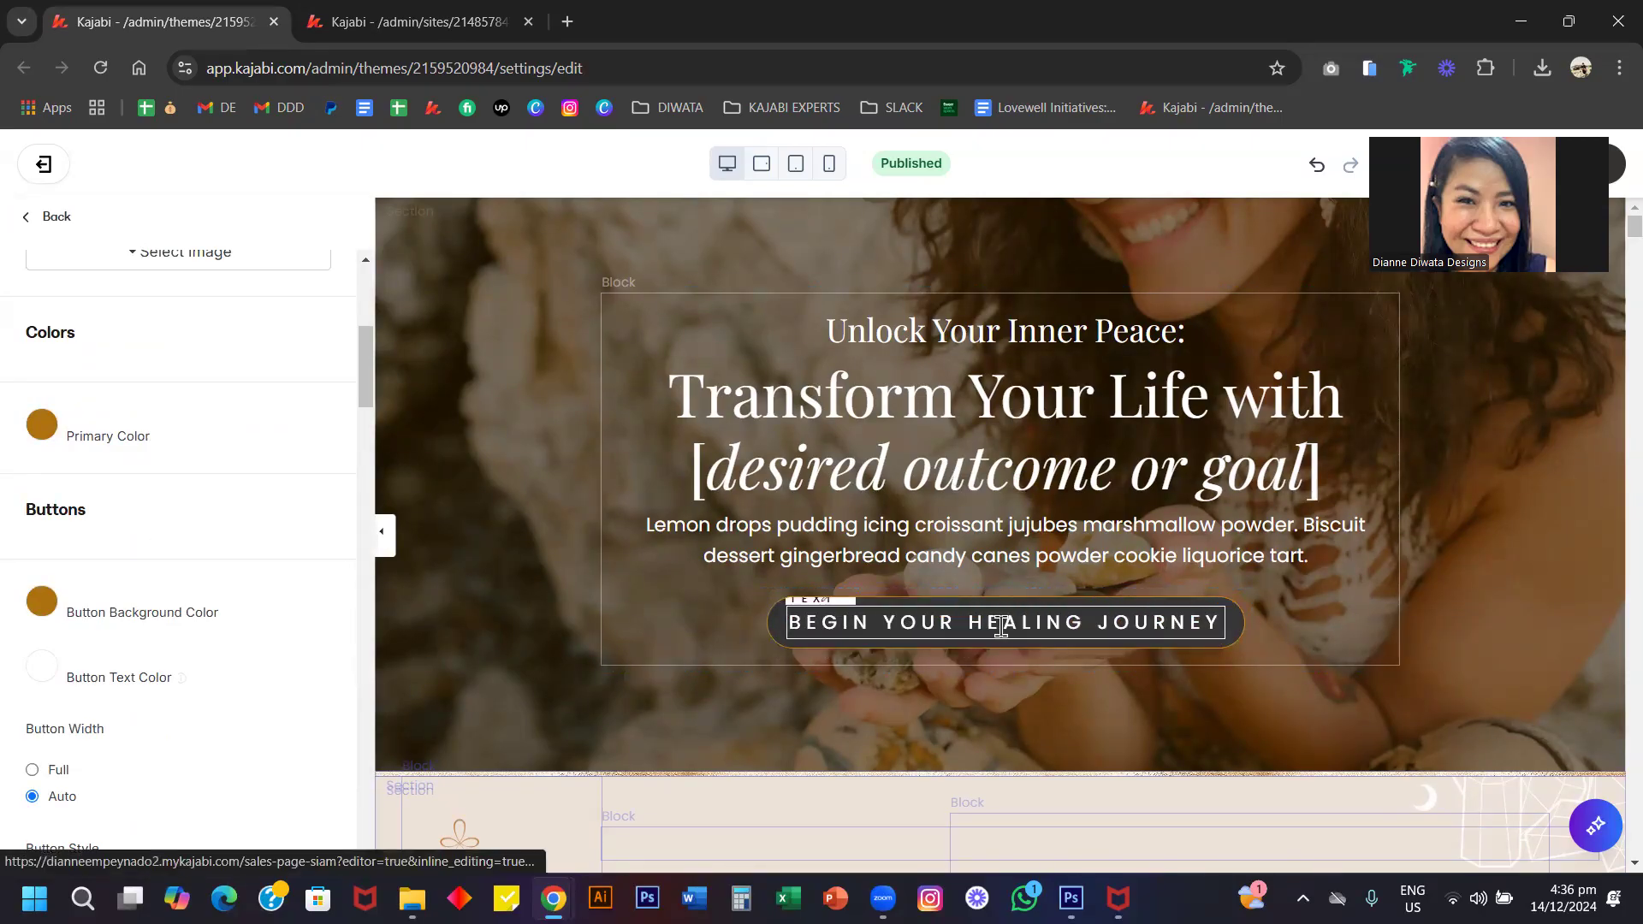
click(65, 220)
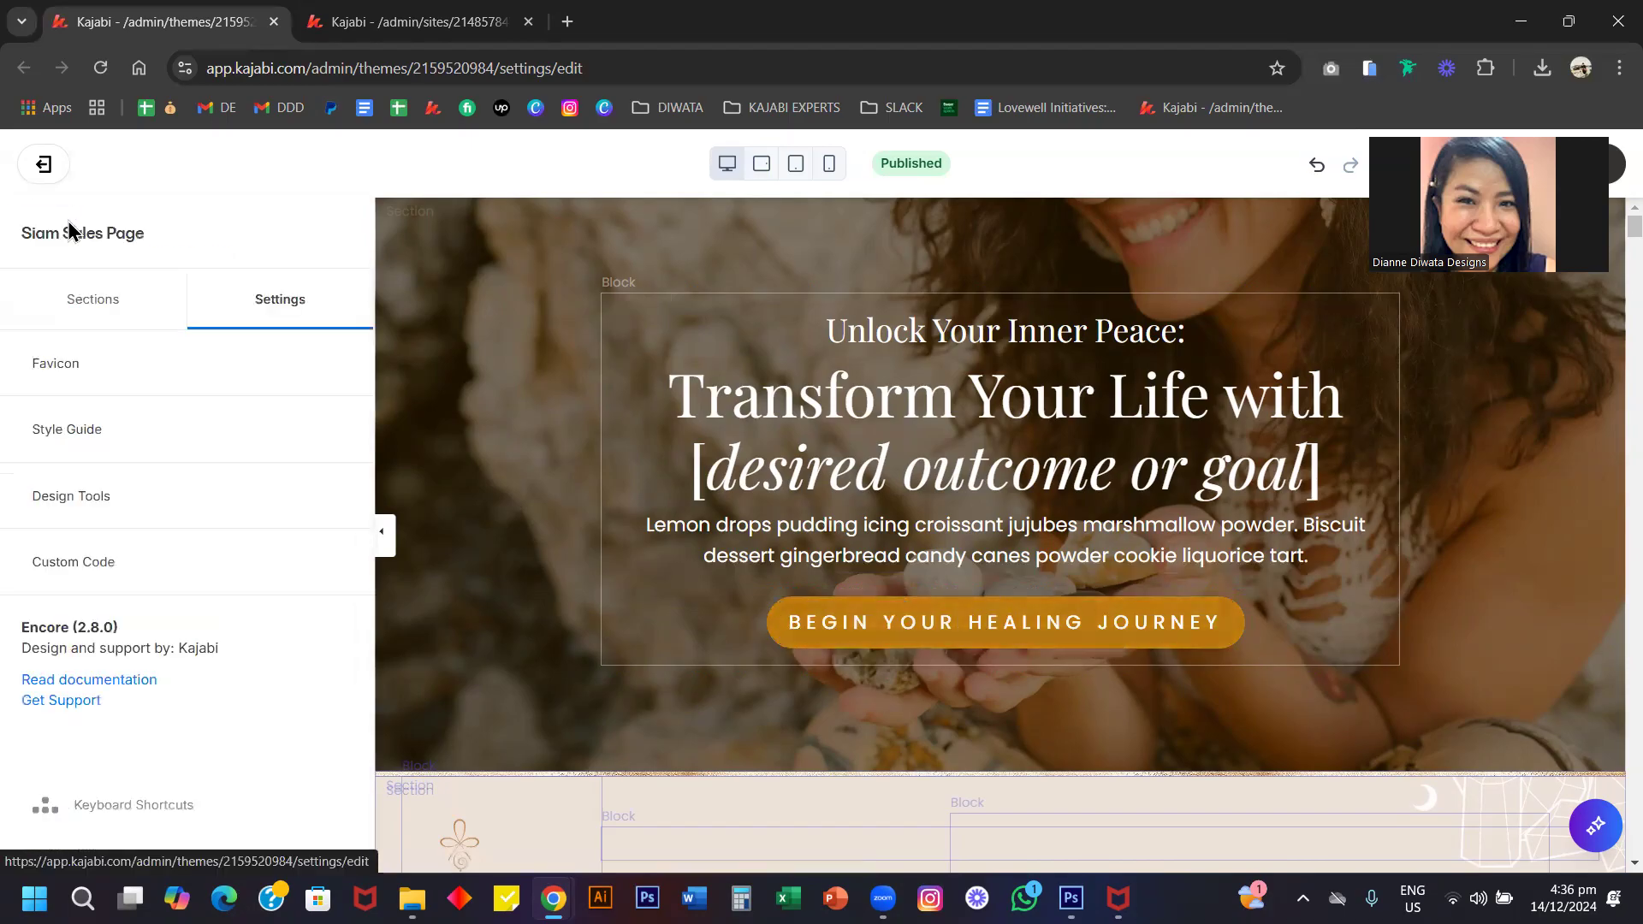
Open the Custom Code settings, enlarge the CSS Code box and highlight the Button Design comment.
click(137, 561)
click(294, 516)
key(ctrl+a)
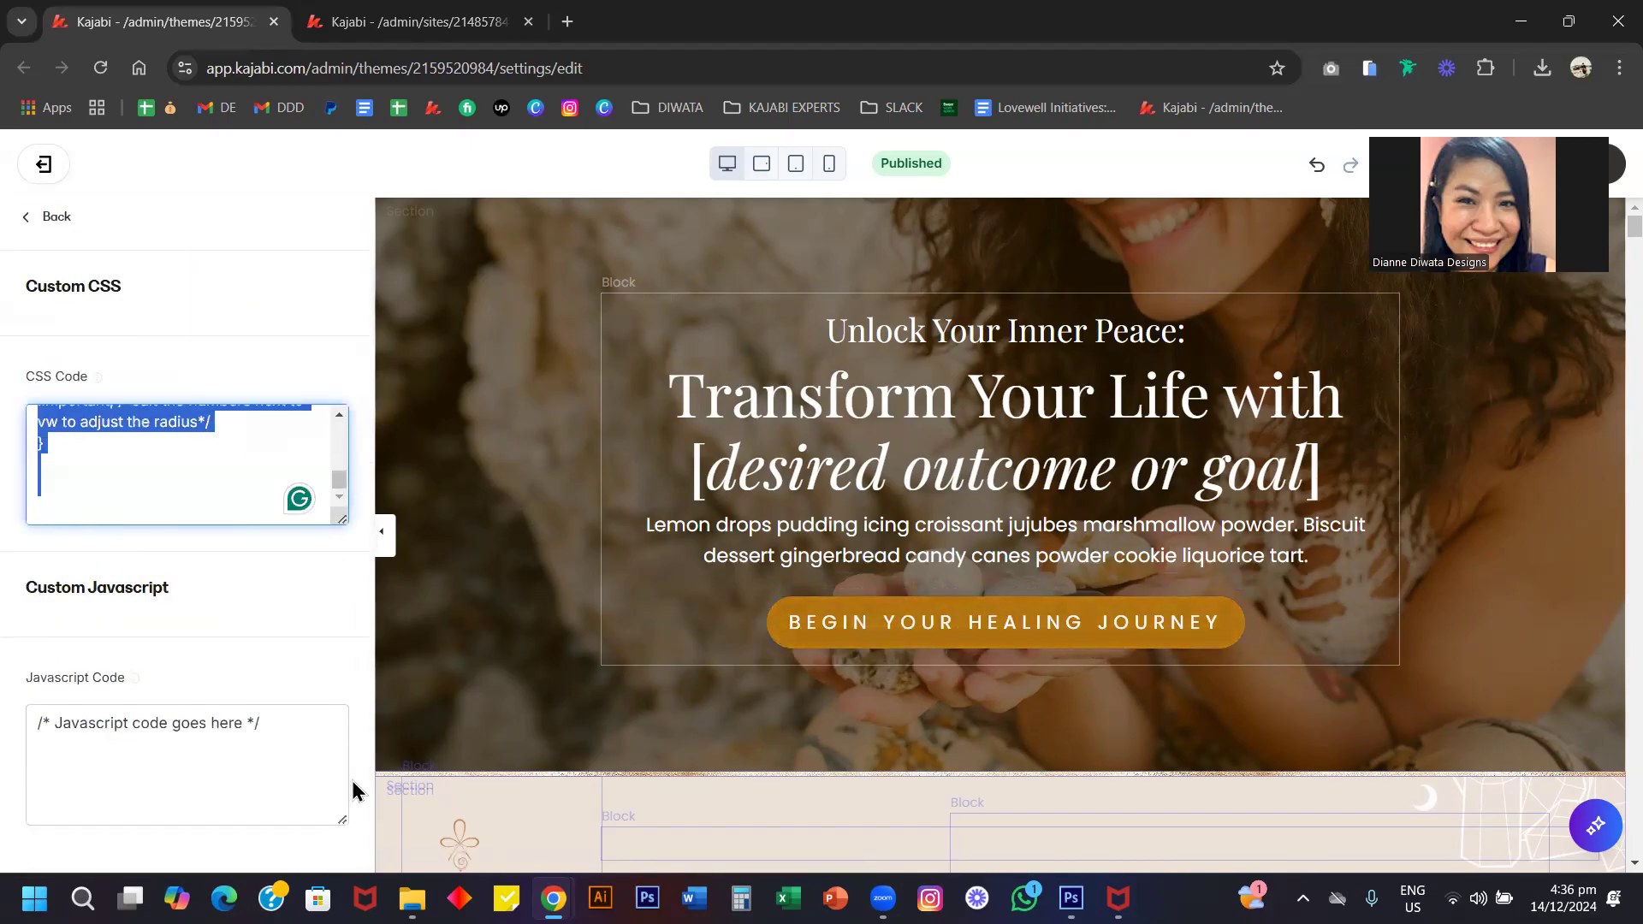
drag(342, 517, 327, 788)
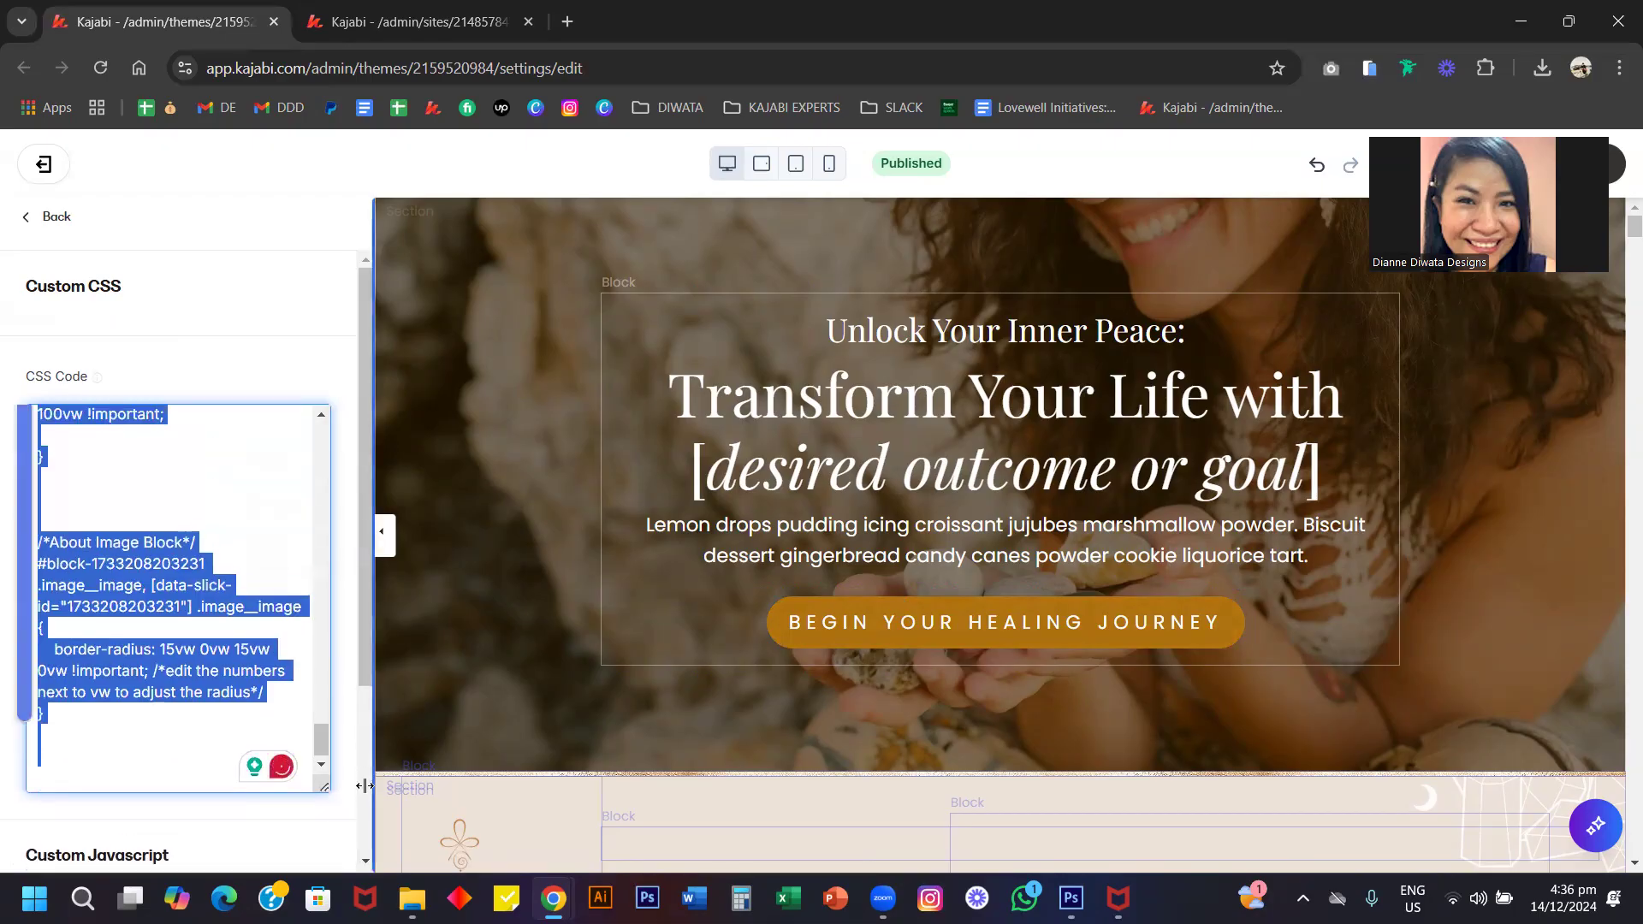
drag(308, 561, 303, 409)
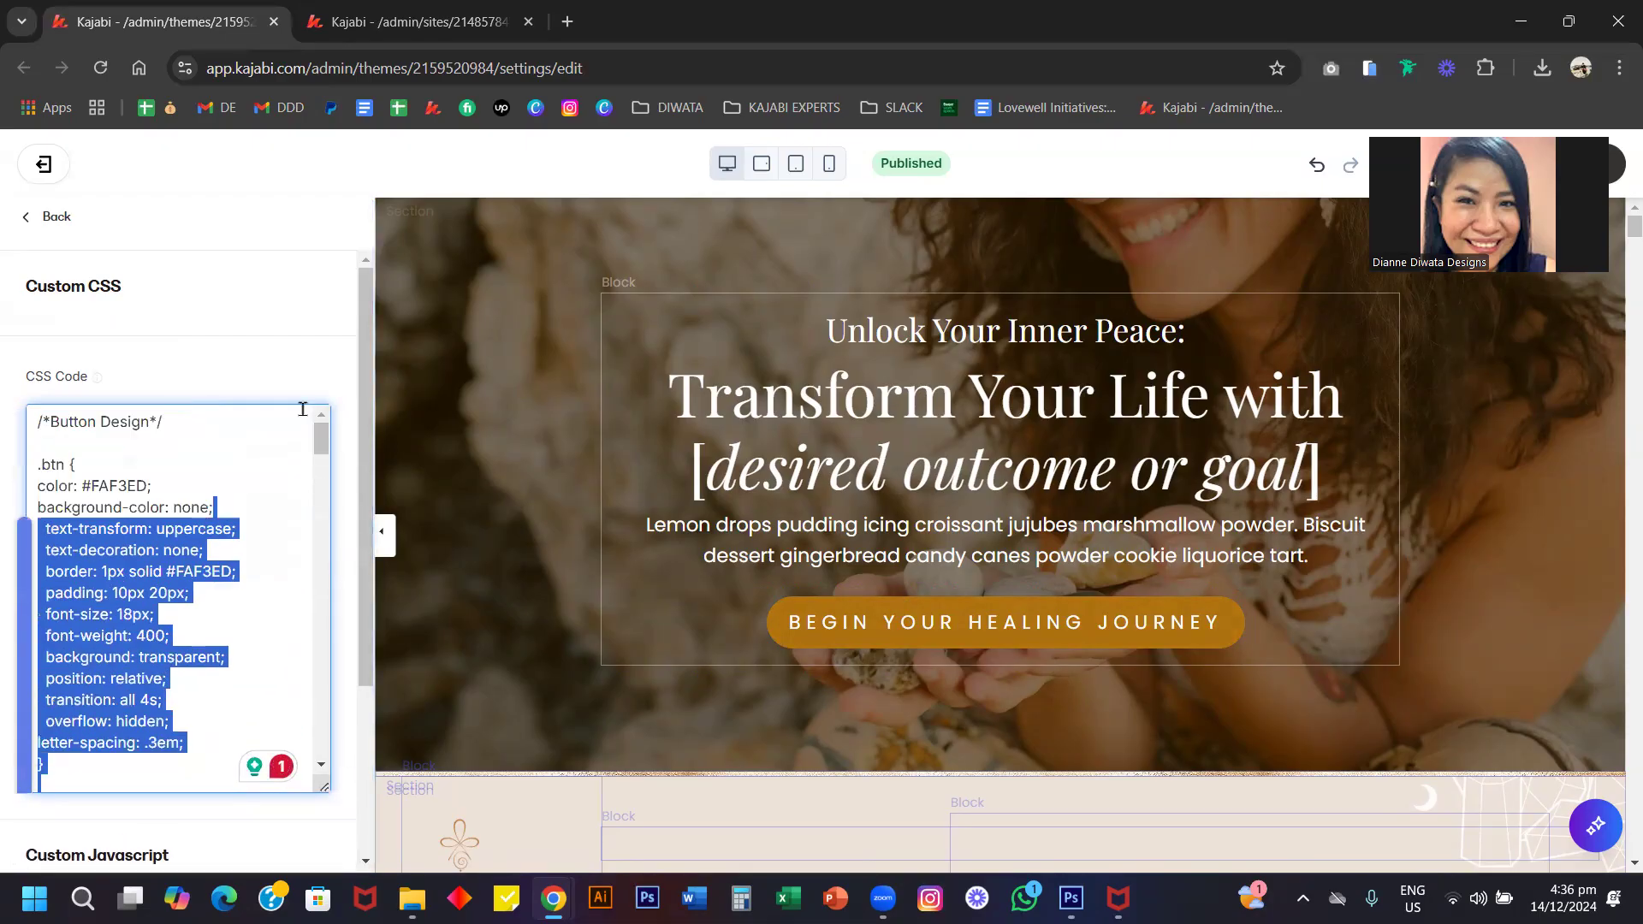
click(278, 368)
drag(163, 422, 39, 424)
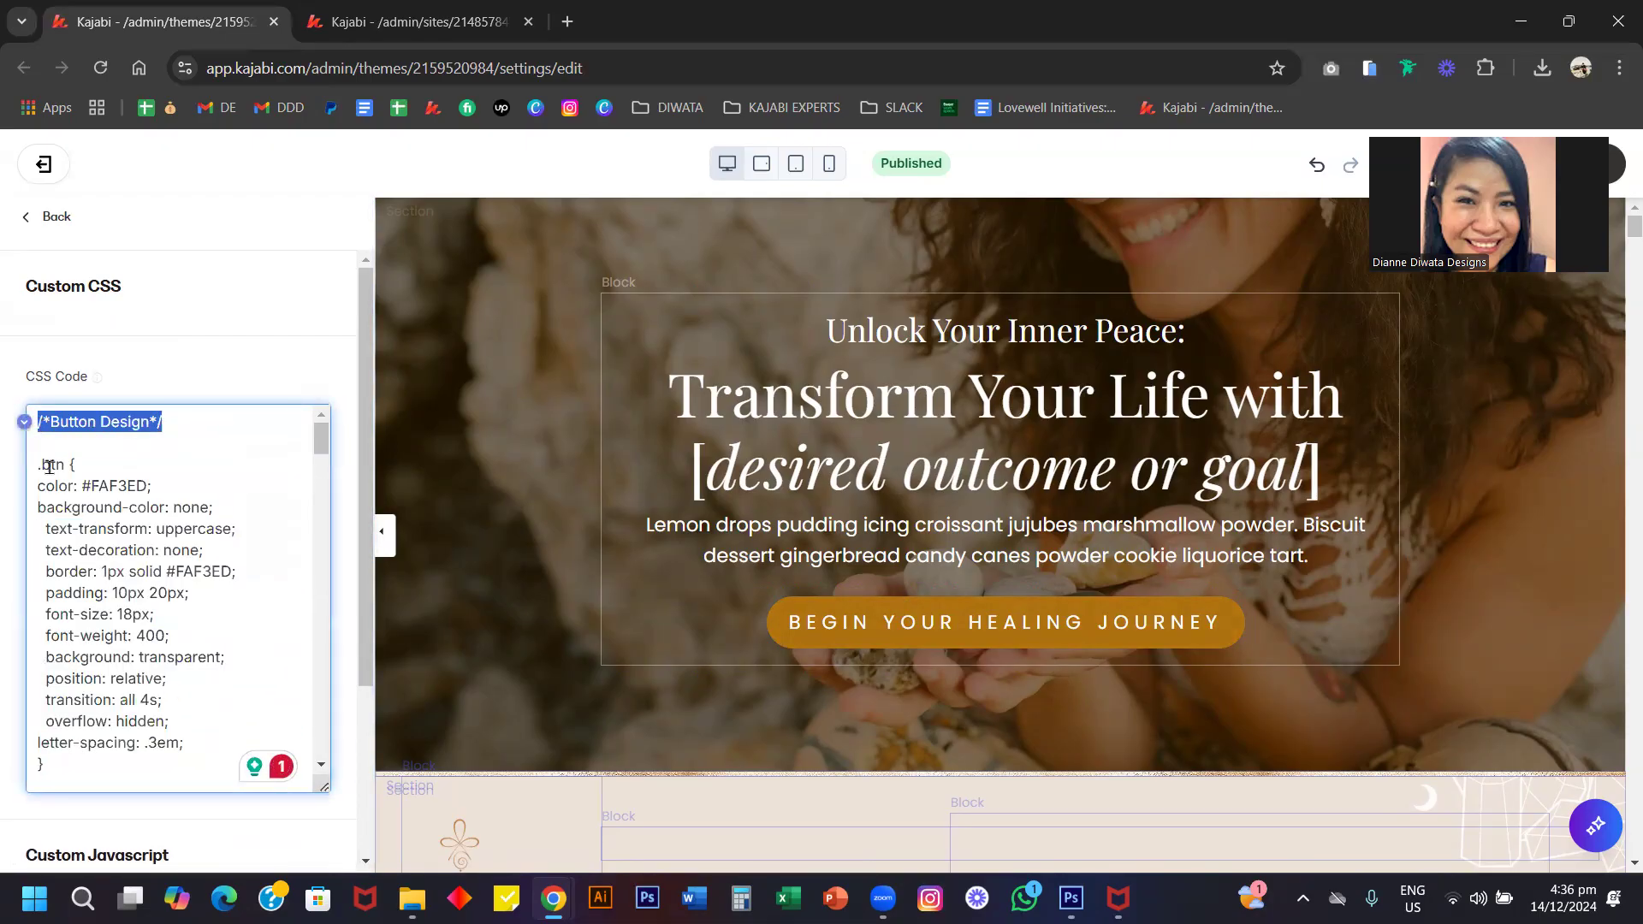
Examine the button CSS from the .btn rule to .btn::before, highlighting the comment on changing the hover text color.
scroll(119, 550, down, 1)
scroll(119, 550, up, 1)
scroll(118, 551, down, 3)
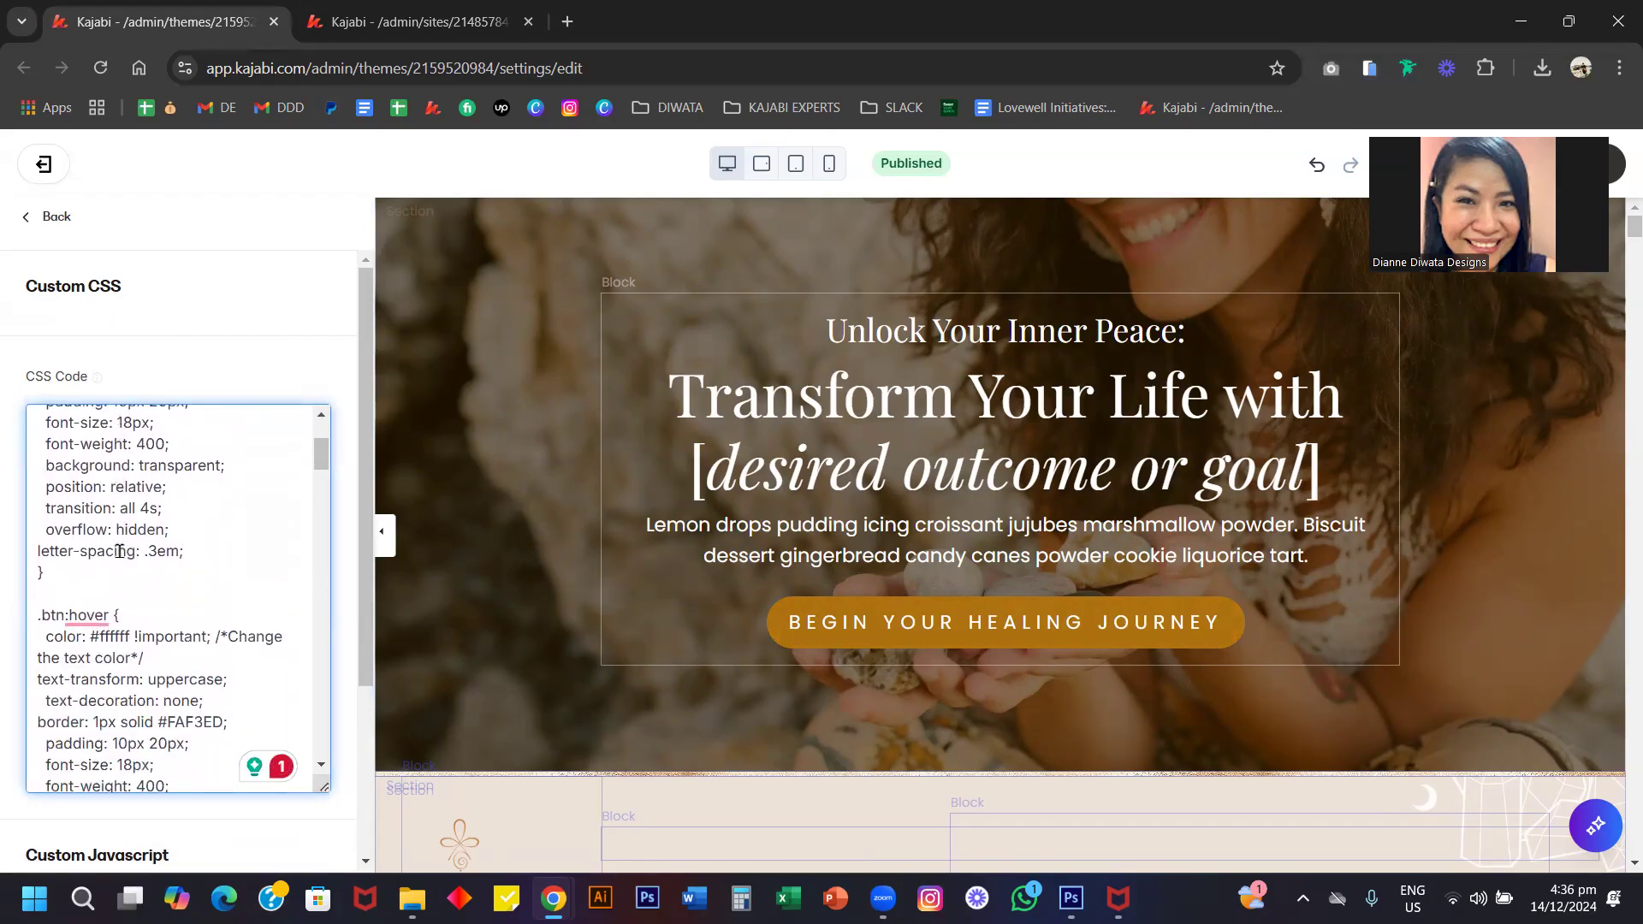
scroll(293, 610, down, 2)
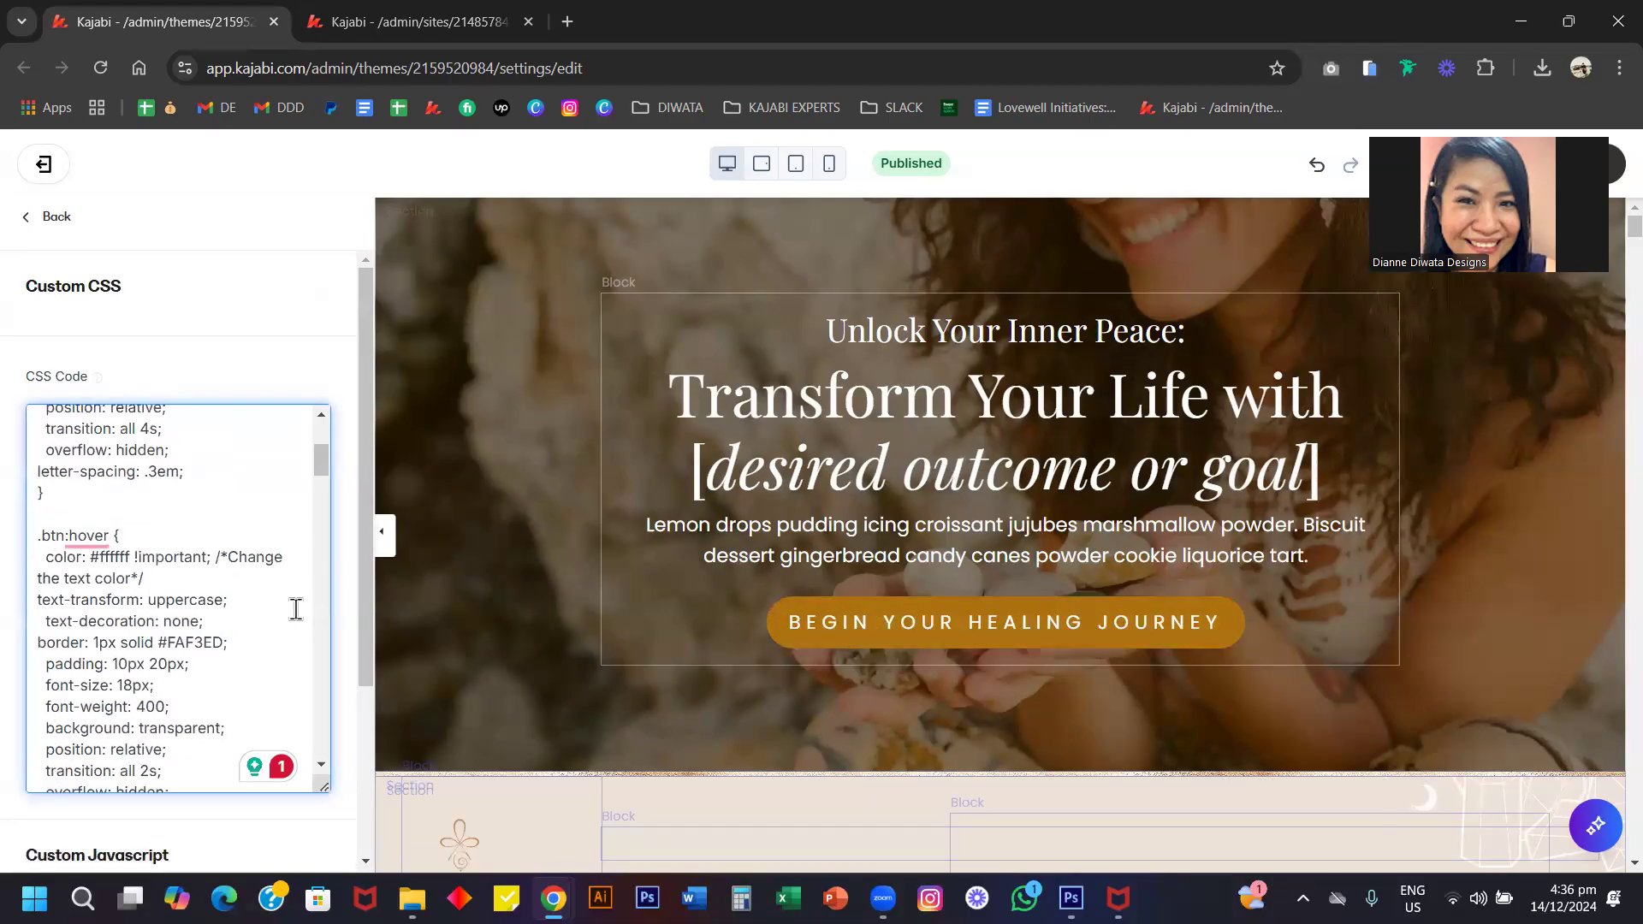
drag(172, 509, 213, 490)
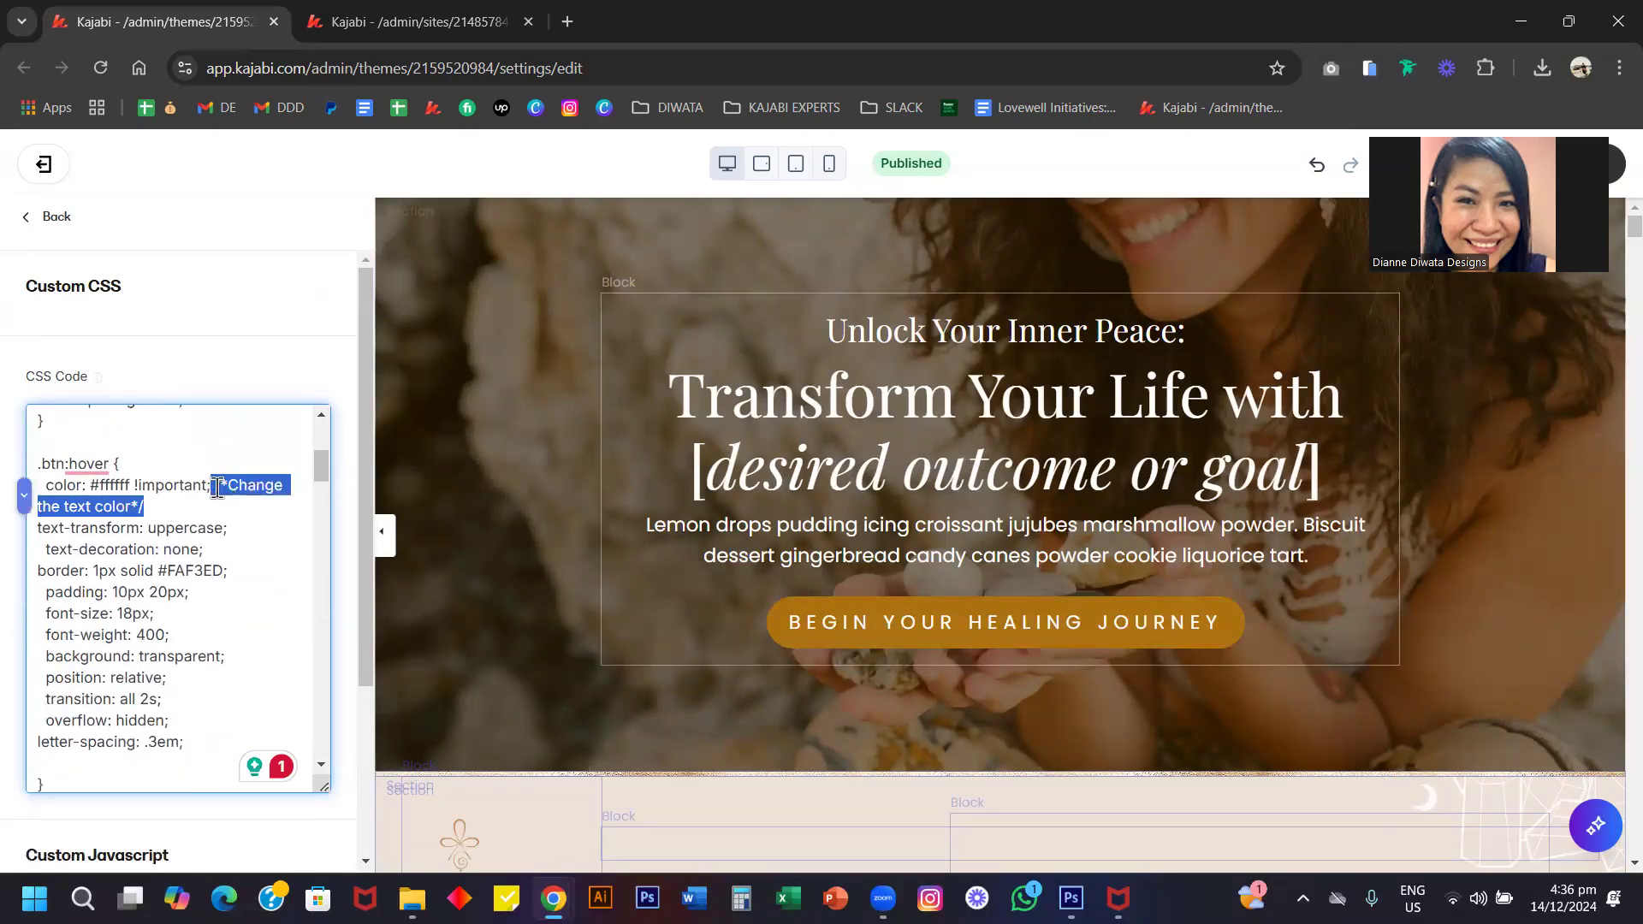
scroll(194, 653, down, 5)
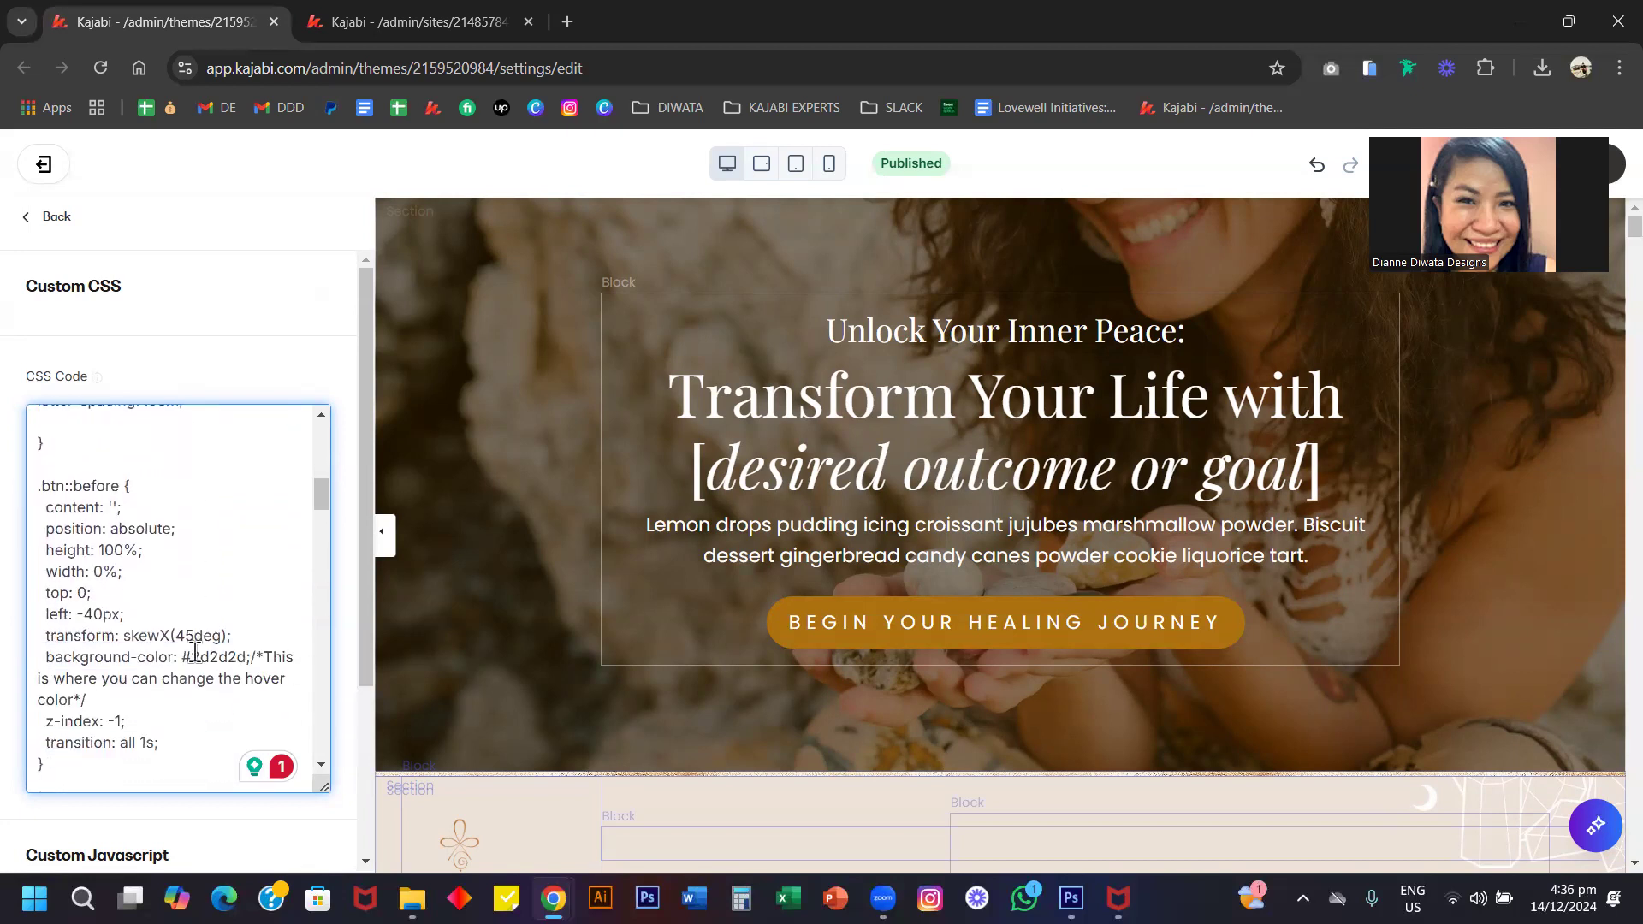
Set the background-color in the .btn::before rule to #ffffff.
scroll(157, 506, up, 1)
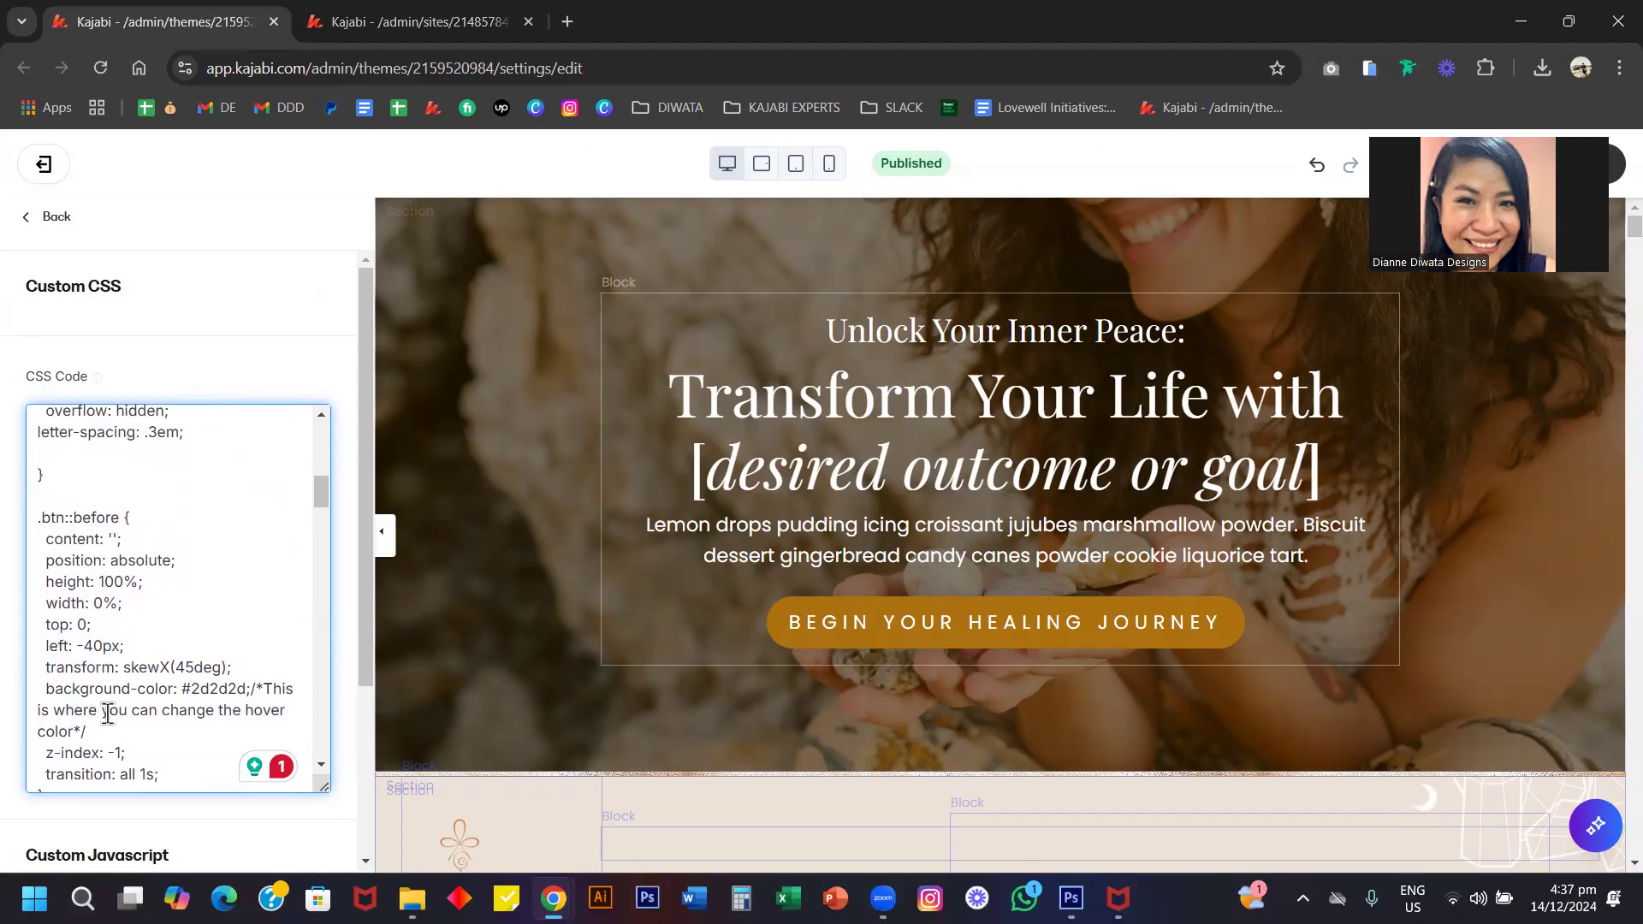
double_click(208, 684)
text(ffffff)
text(f)
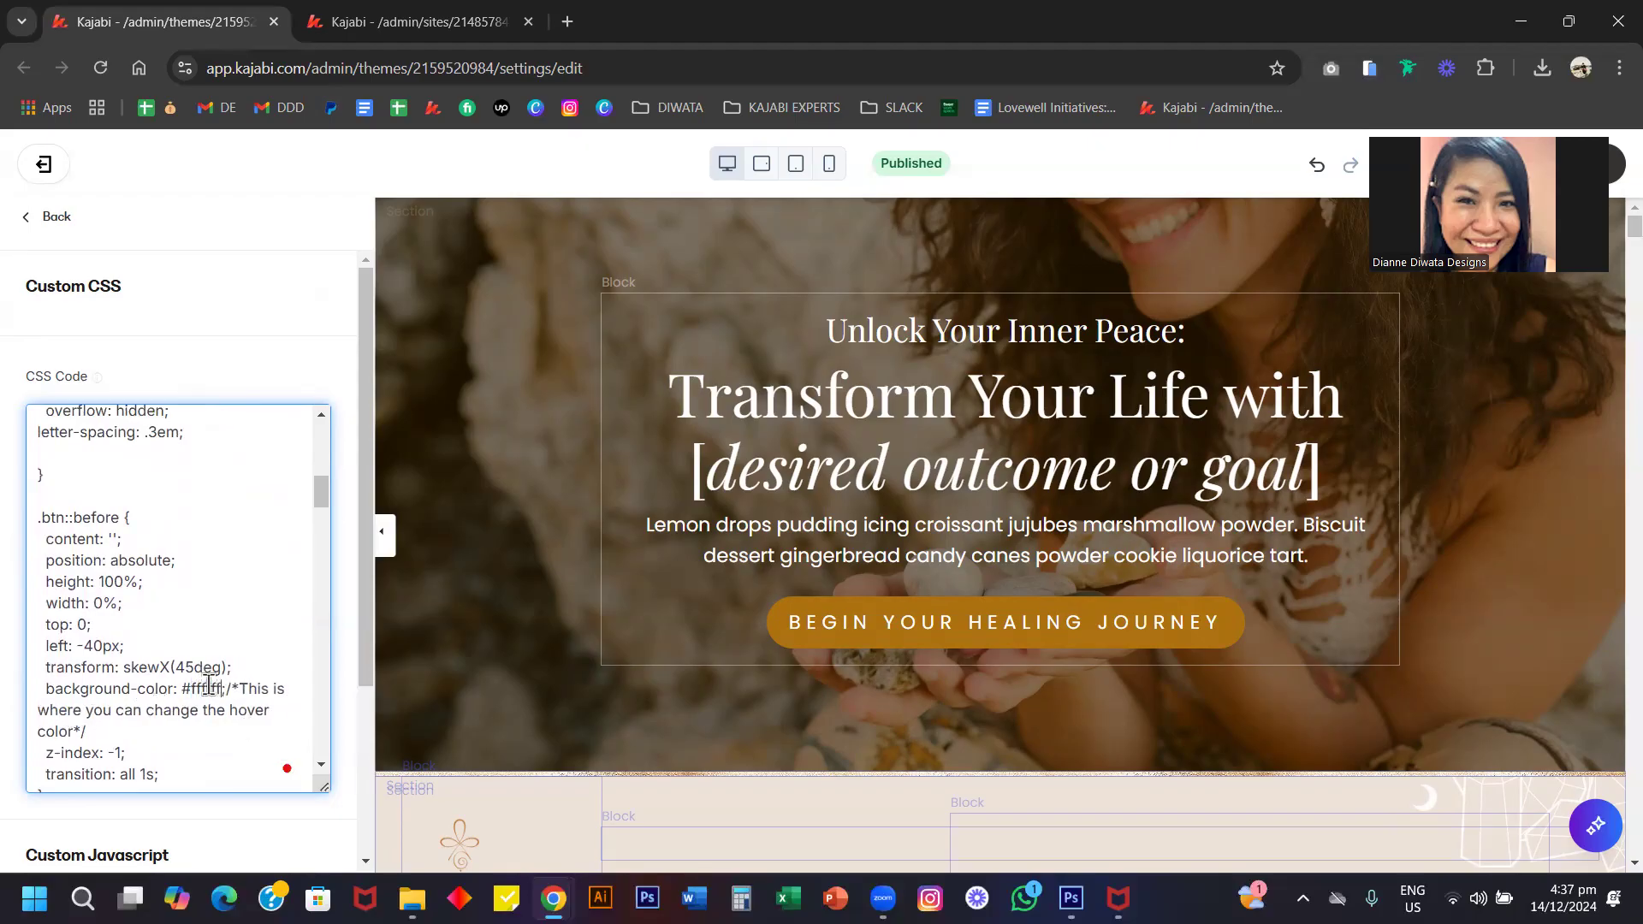
Set the text color in the .btn:hover rule to #333333.
scroll(207, 684, up, 5)
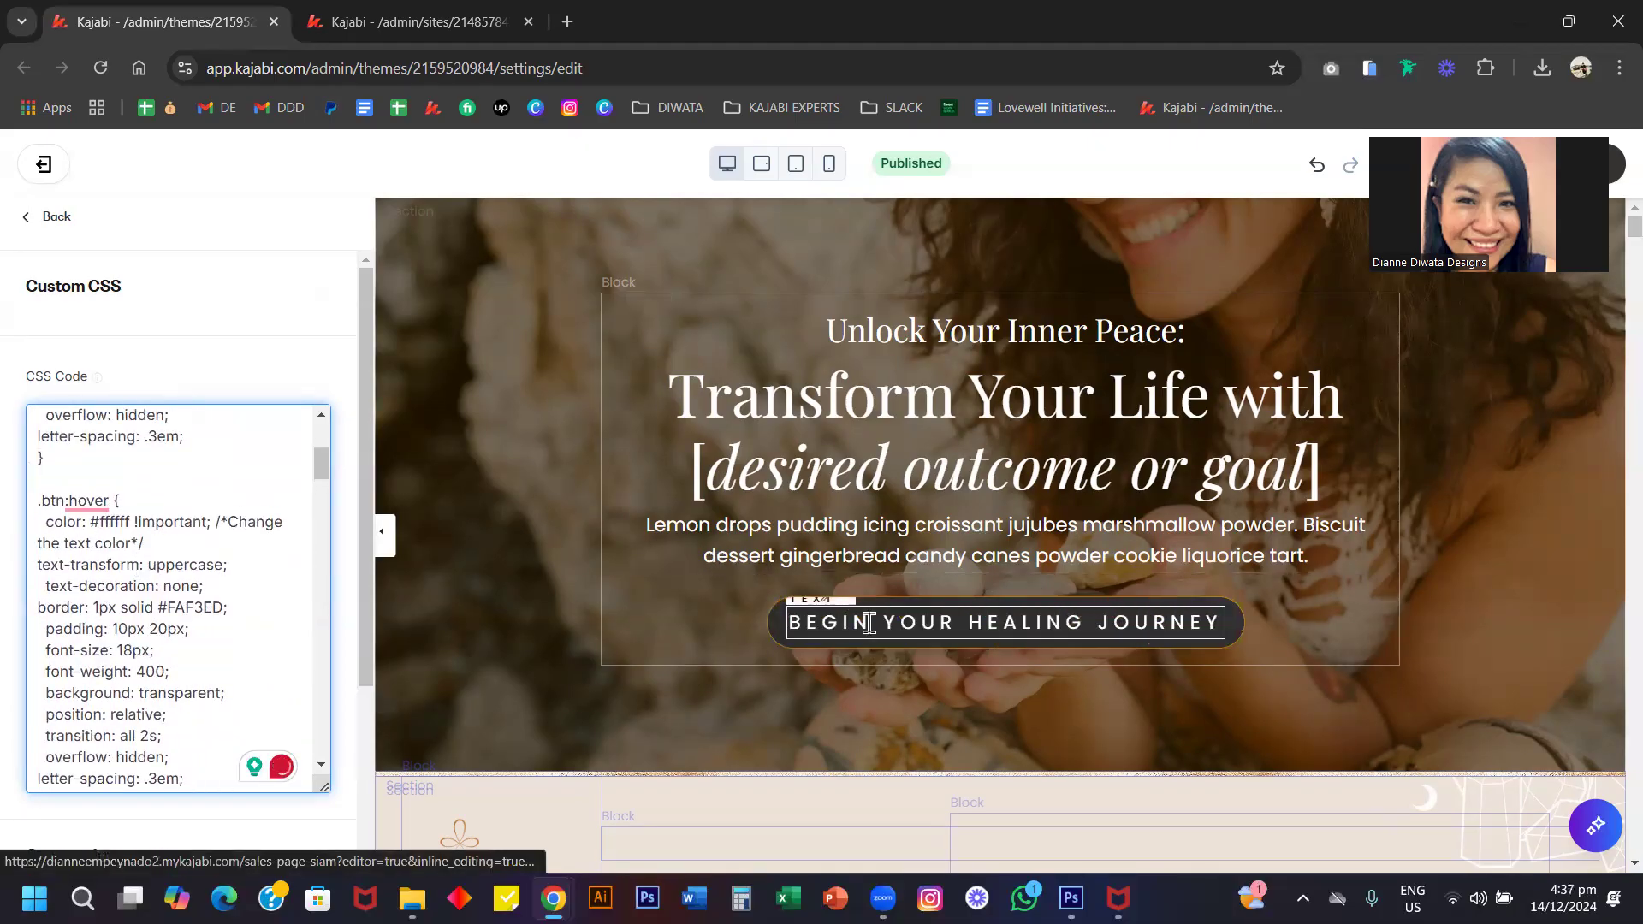
double_click(110, 521)
text(333)
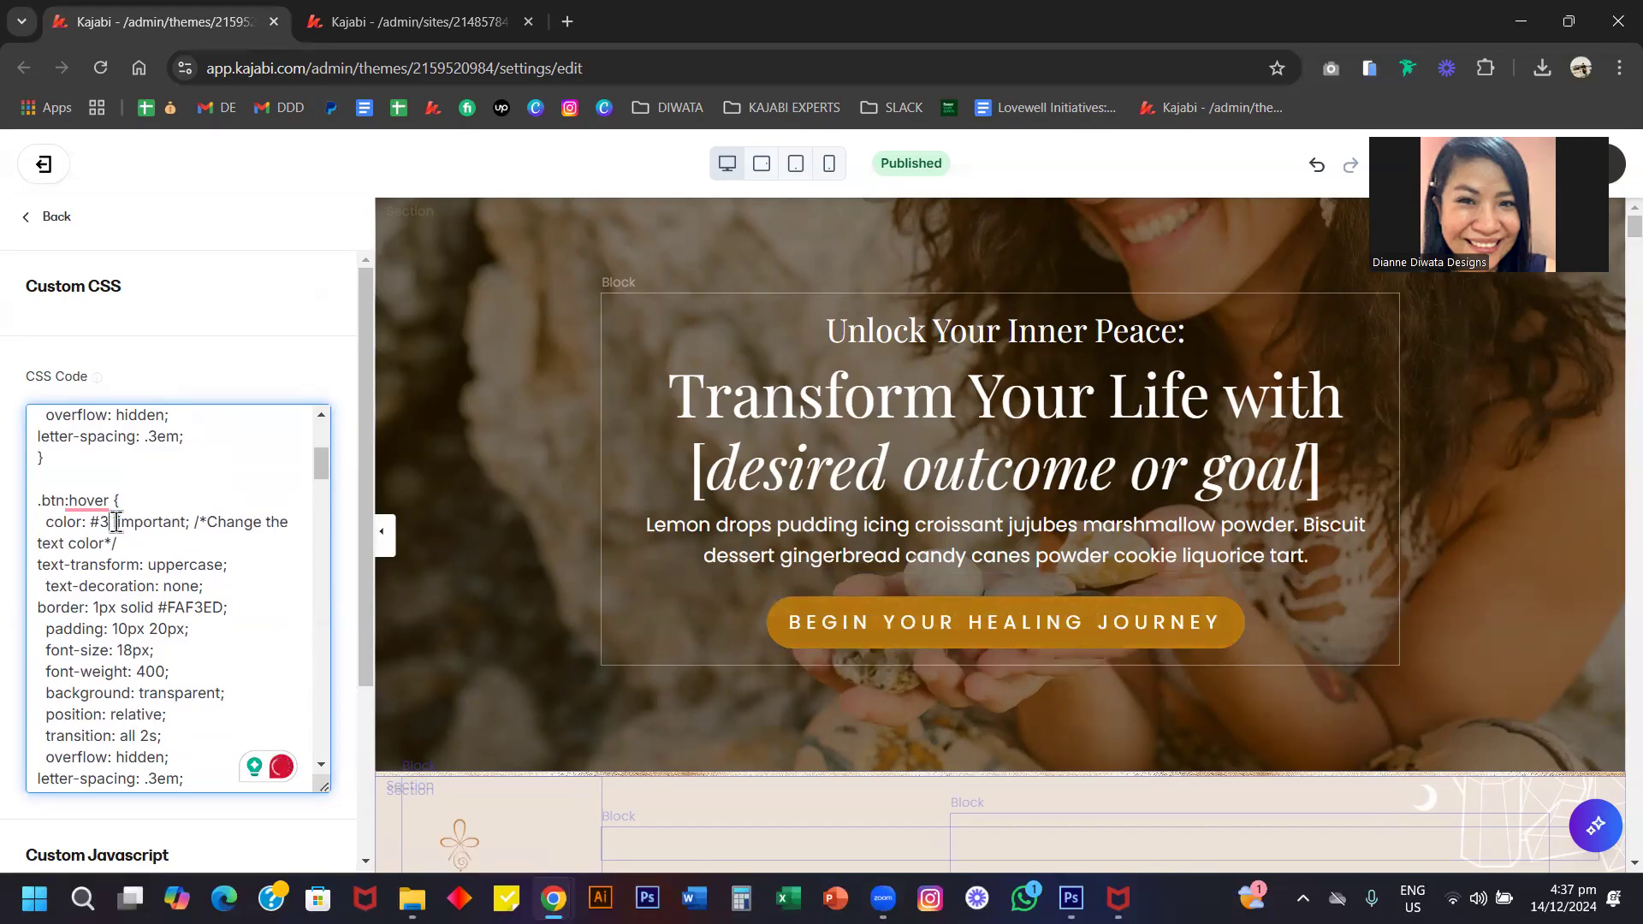
text(333)
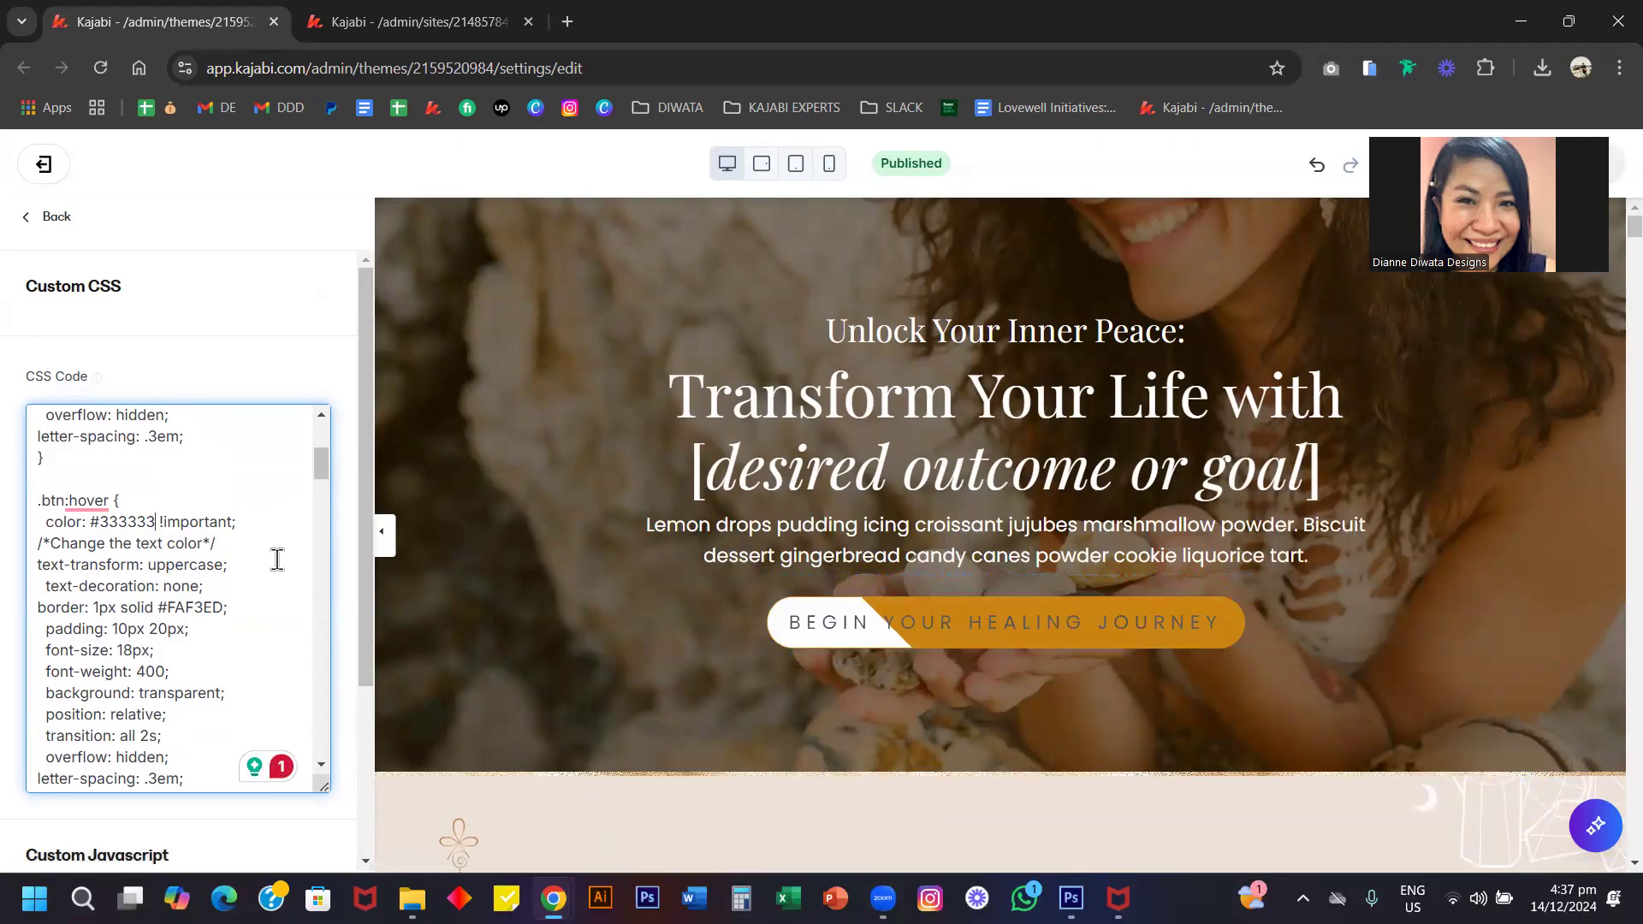
Undo the .btn:hover text color change and go back to the start of the Button Design code.
key(ctrl+z)
scroll(277, 560, down, 5)
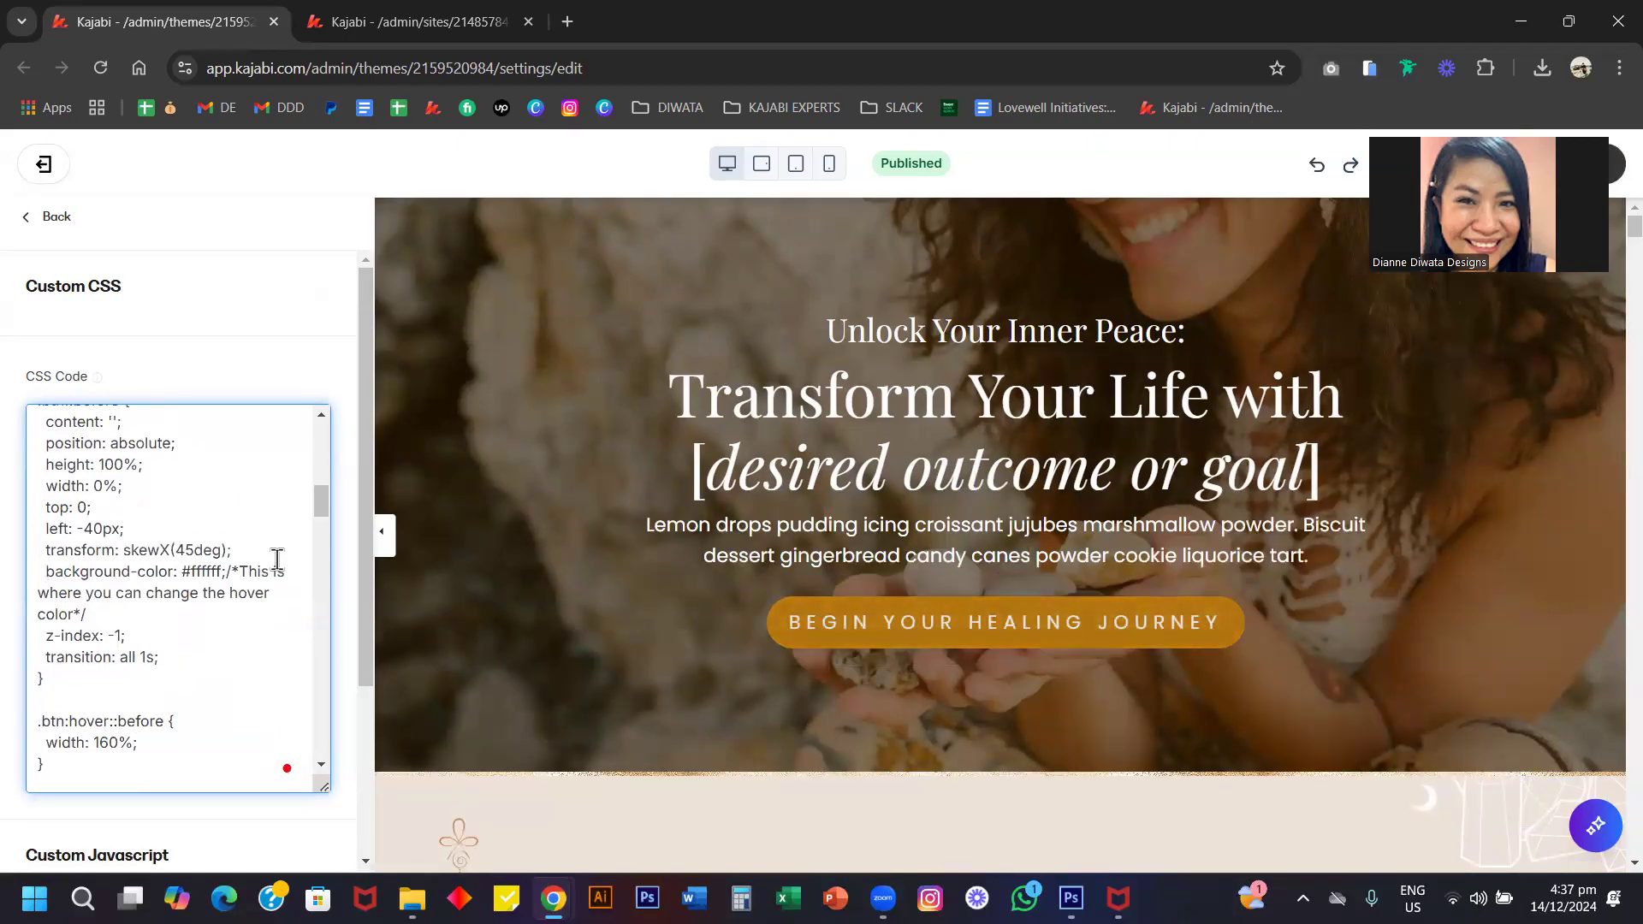
scroll(275, 557, up, 3)
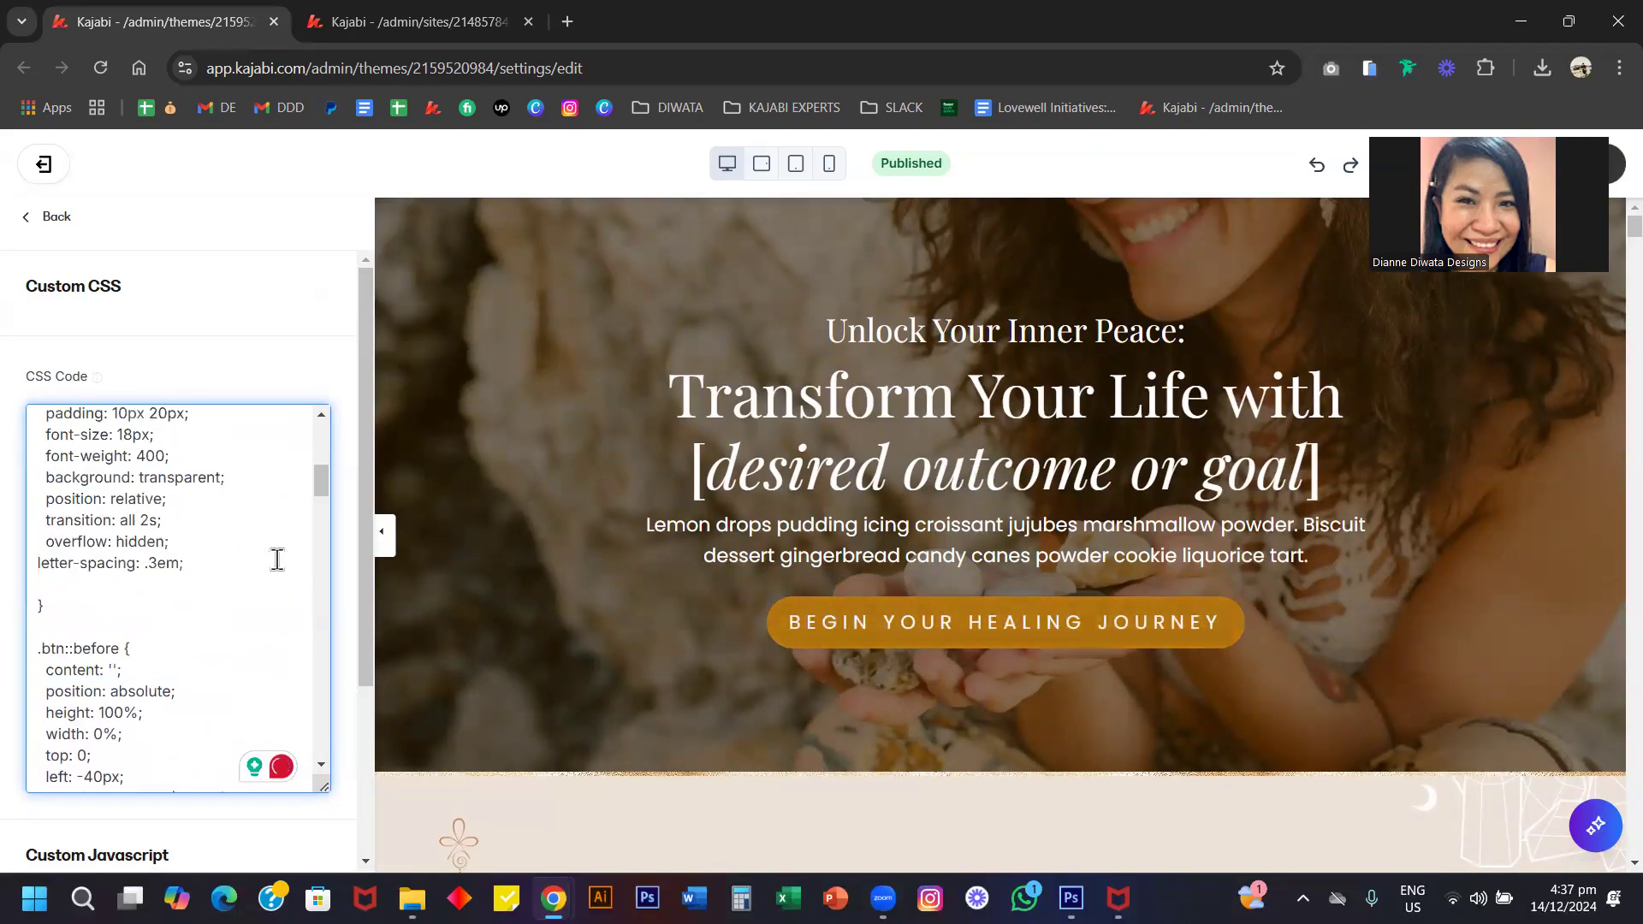
scroll(125, 560, up, 2)
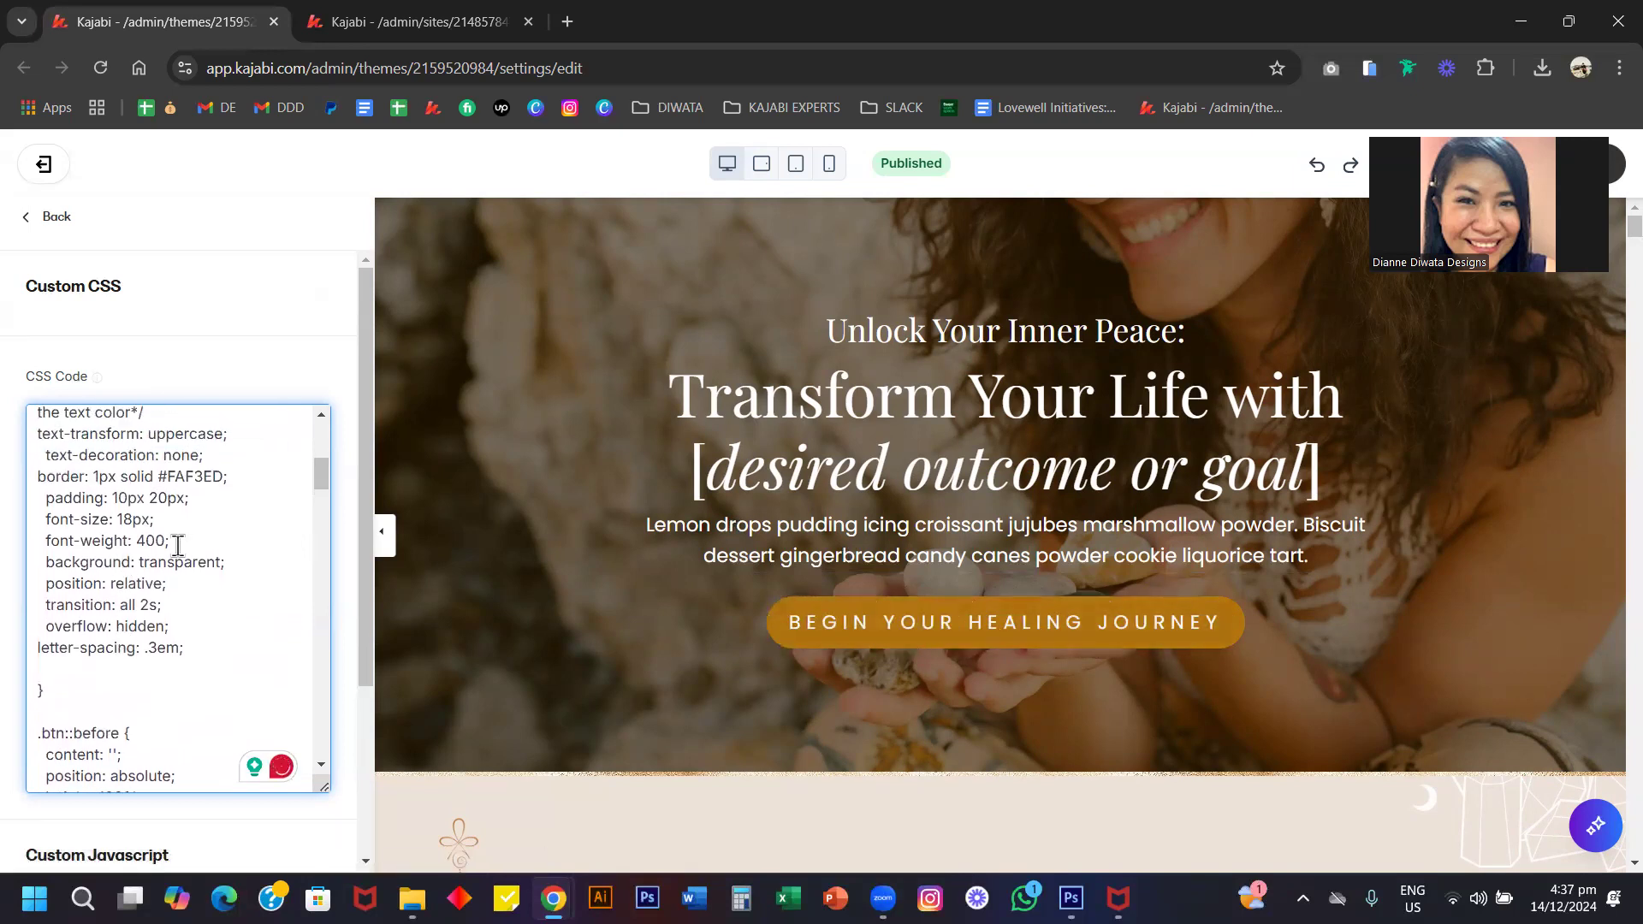
scroll(176, 550, up, 6)
scroll(183, 546, up, 3)
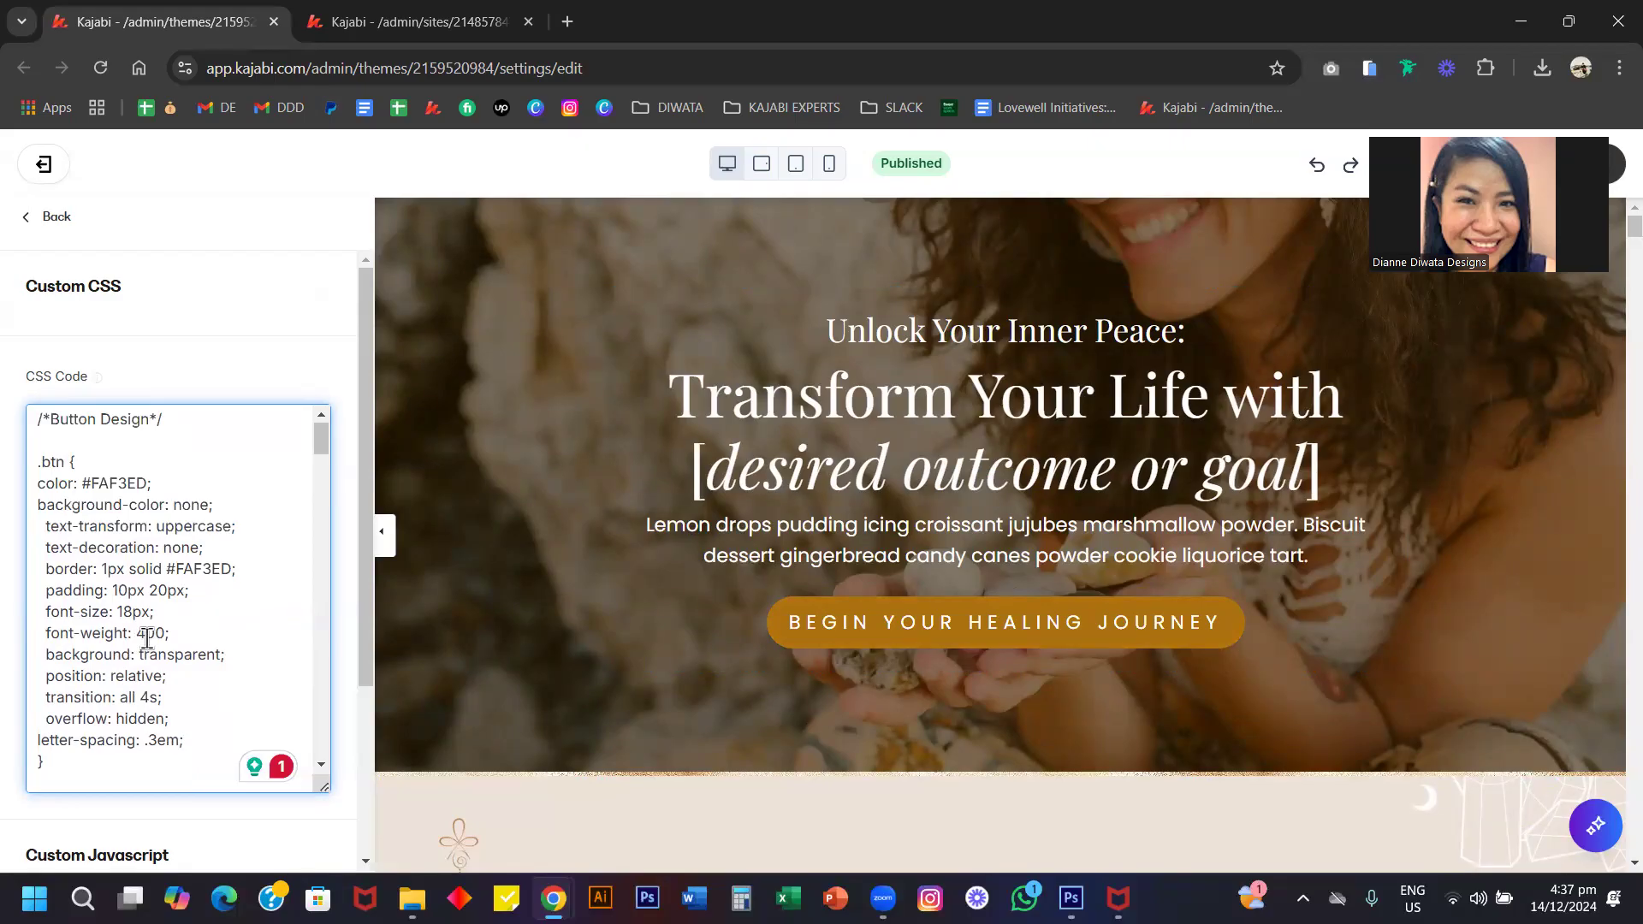
Highlight the font-size and font-weight lines in the .btn rule, and set its letter-spacing to .2em.
scroll(147, 638, down, 2)
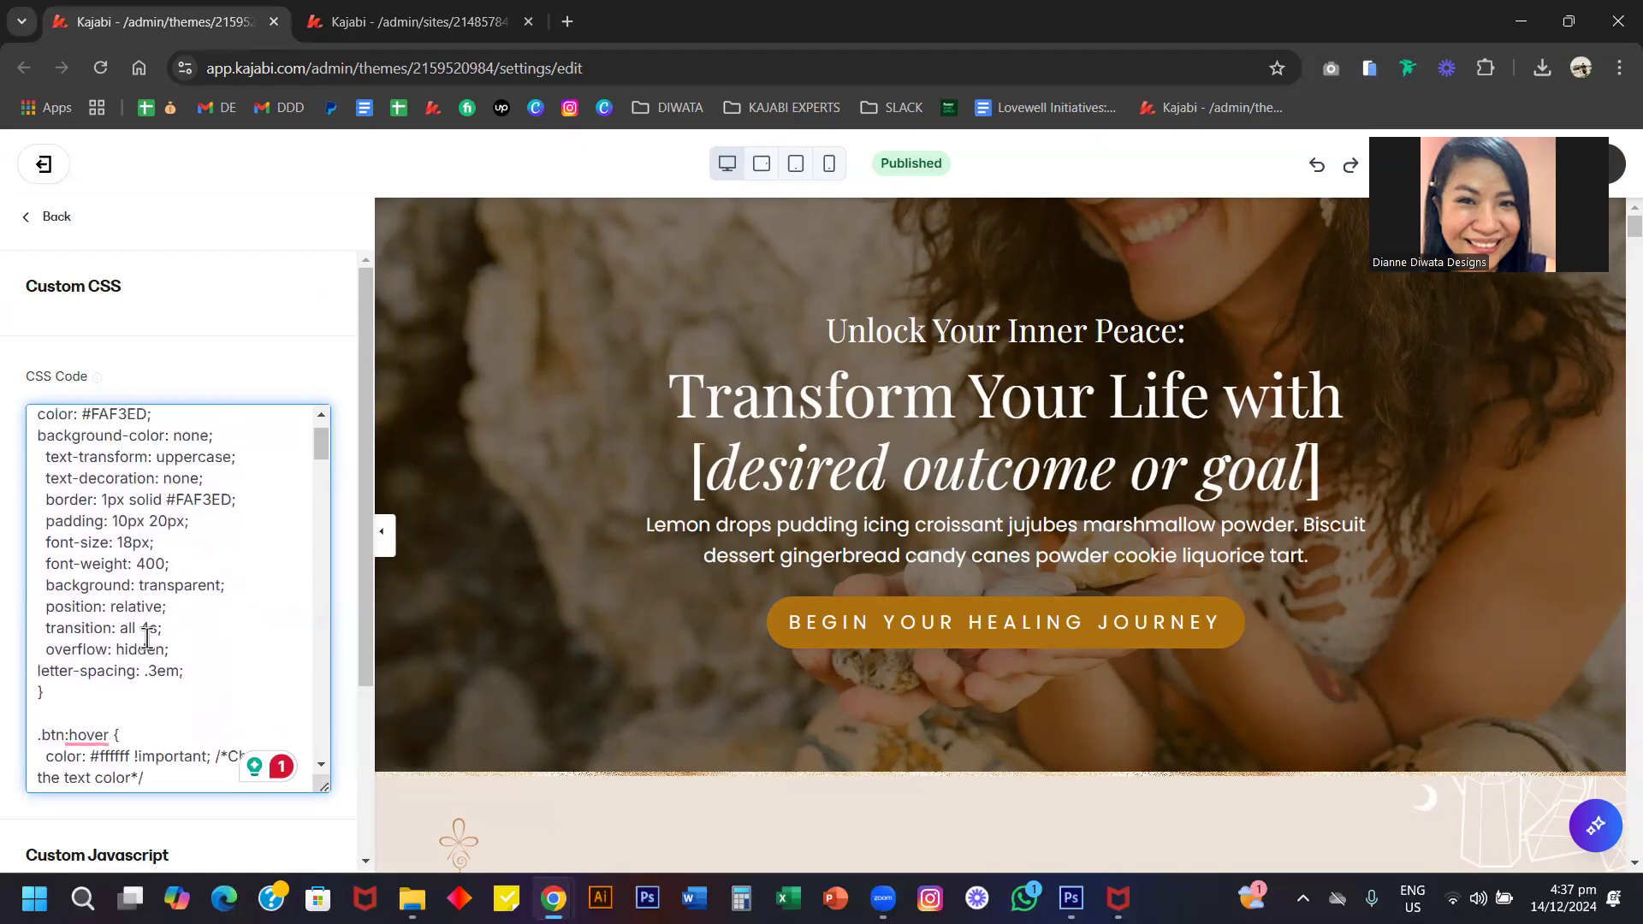
drag(170, 565, 34, 545)
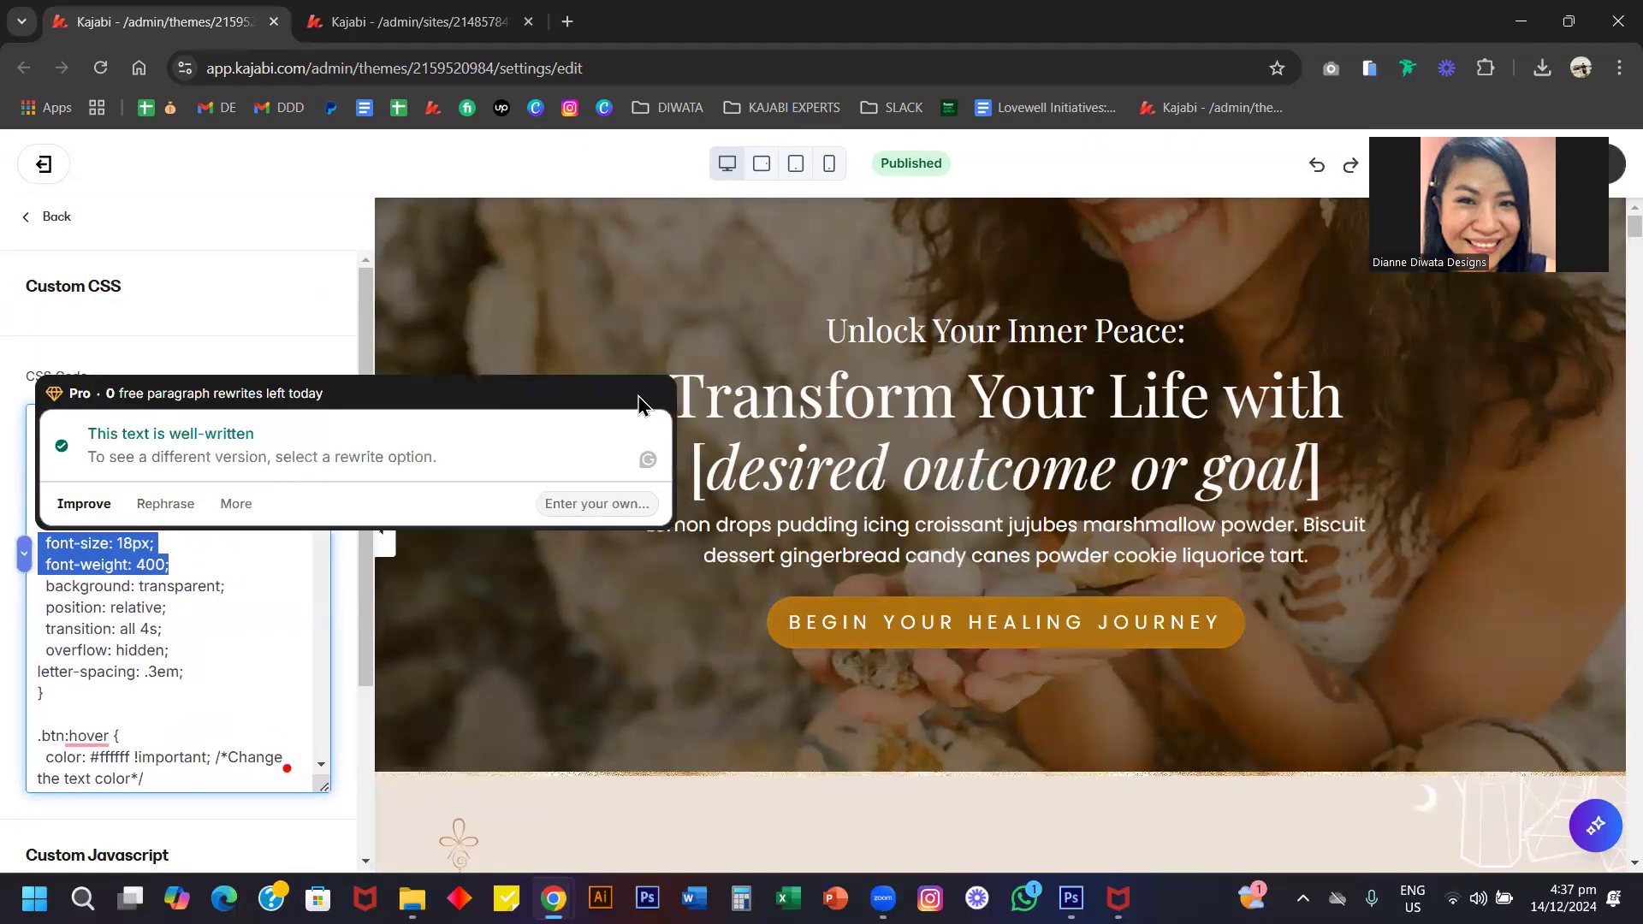
click(285, 334)
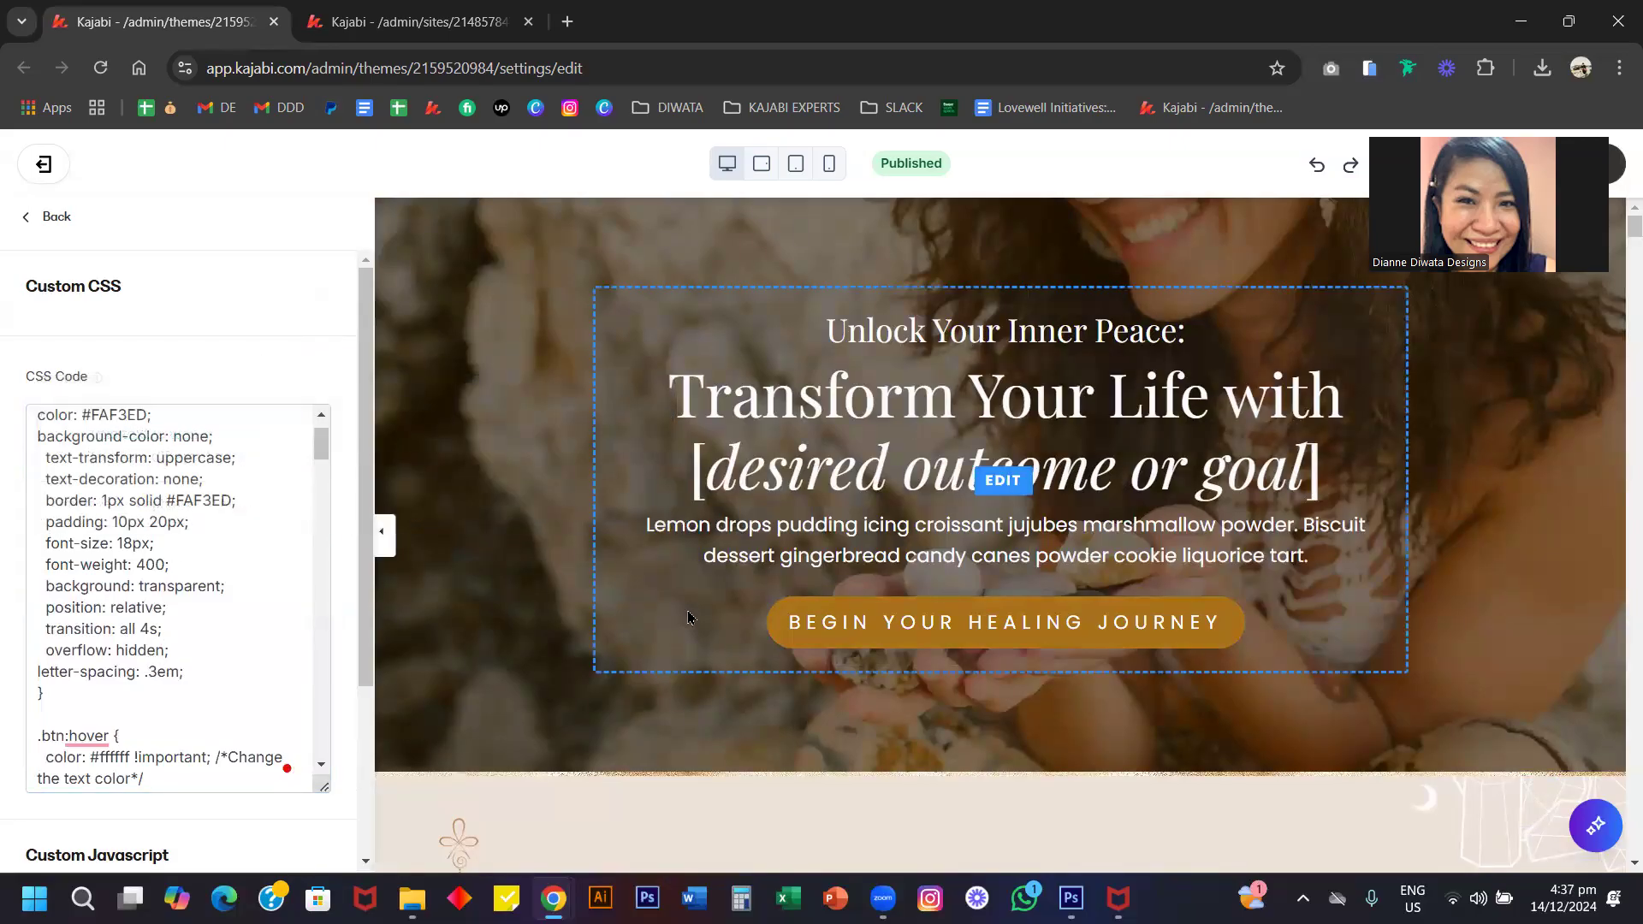
click(156, 667)
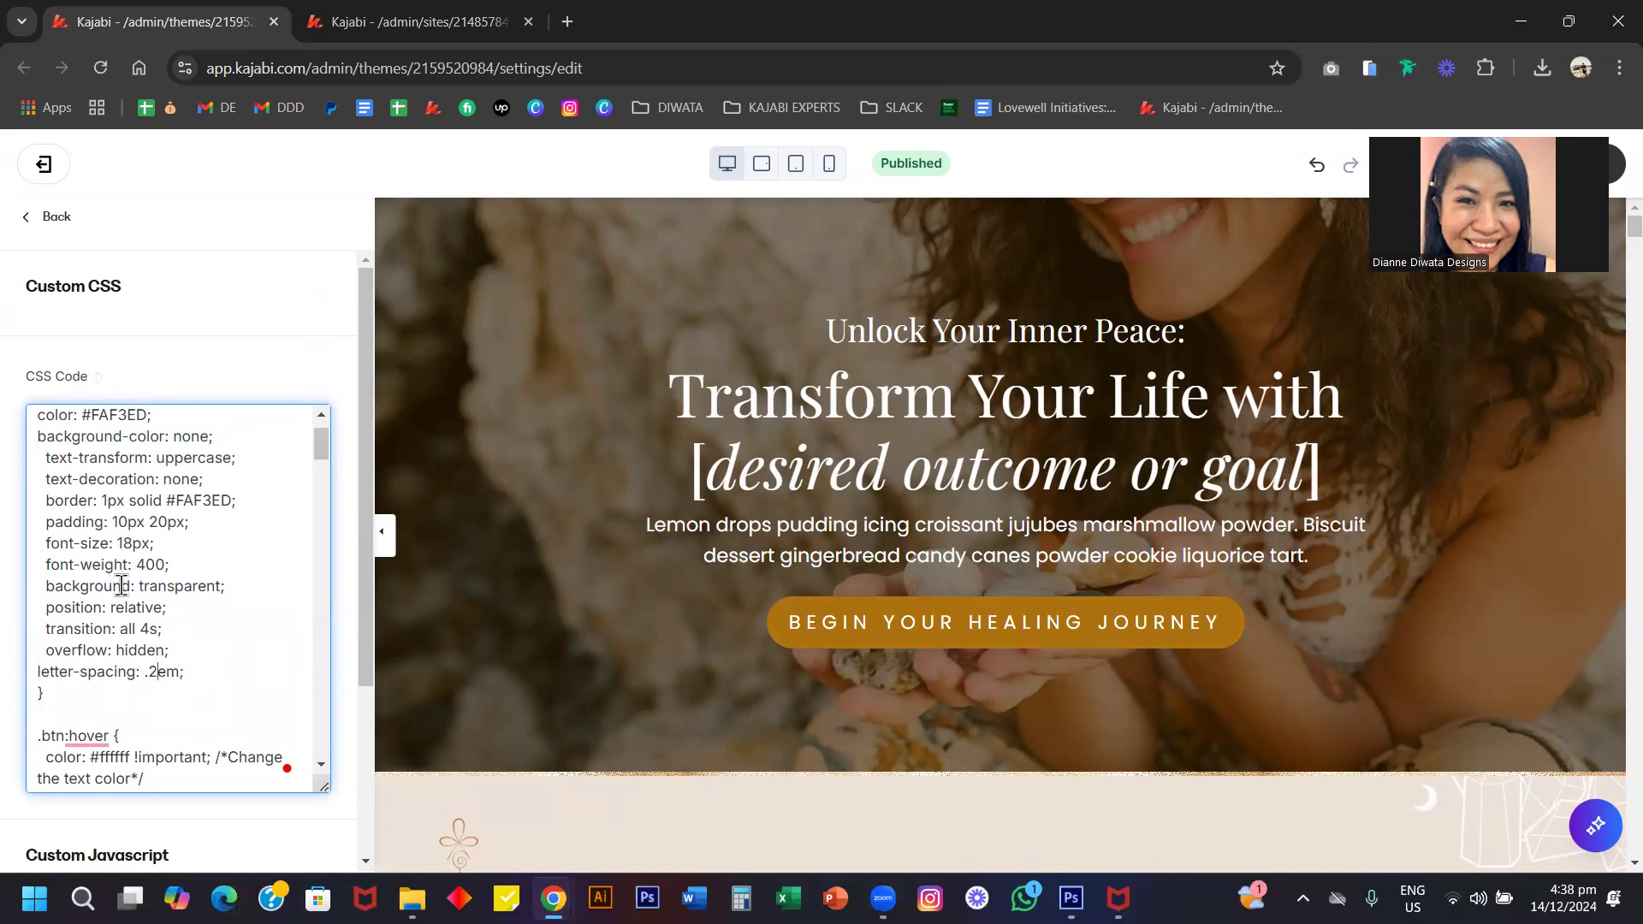
Highlight the font-size, font-weight and letter-spacing lines in the .btn:hover rule.
scroll(149, 678, down, 4)
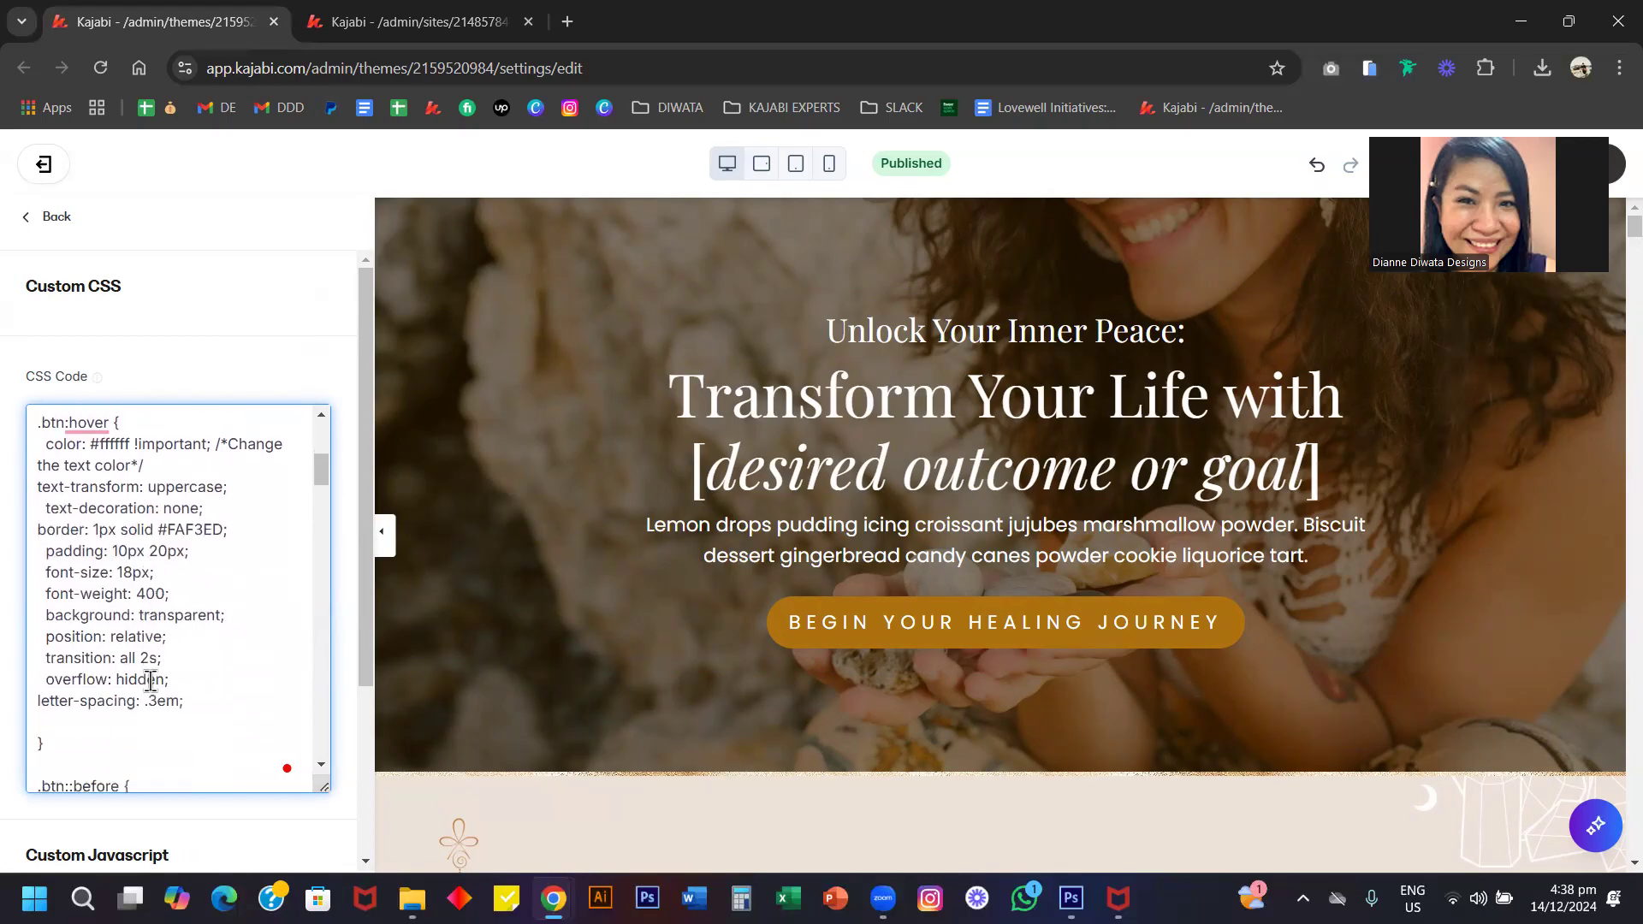
drag(174, 598, 45, 578)
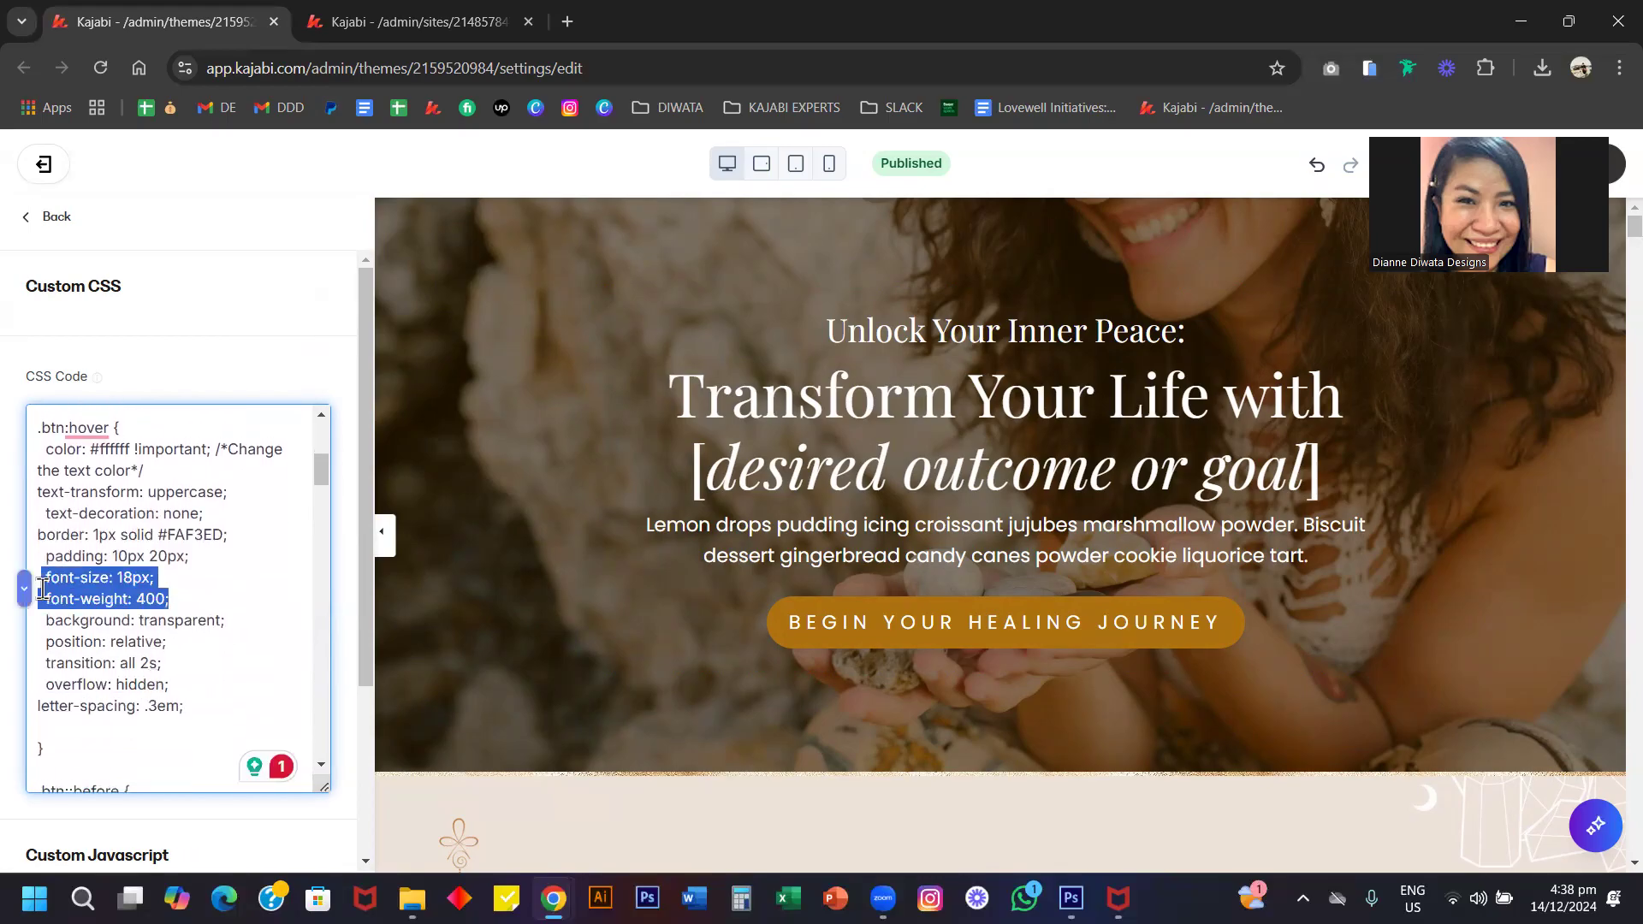
click(127, 702)
triple_click(127, 702)
Undo the letter-spacing and hover background color edits in the CSS code.
key(ctrl+z)
key(ctrl+z)
key(ctrl+z)
key(ctrl+z)
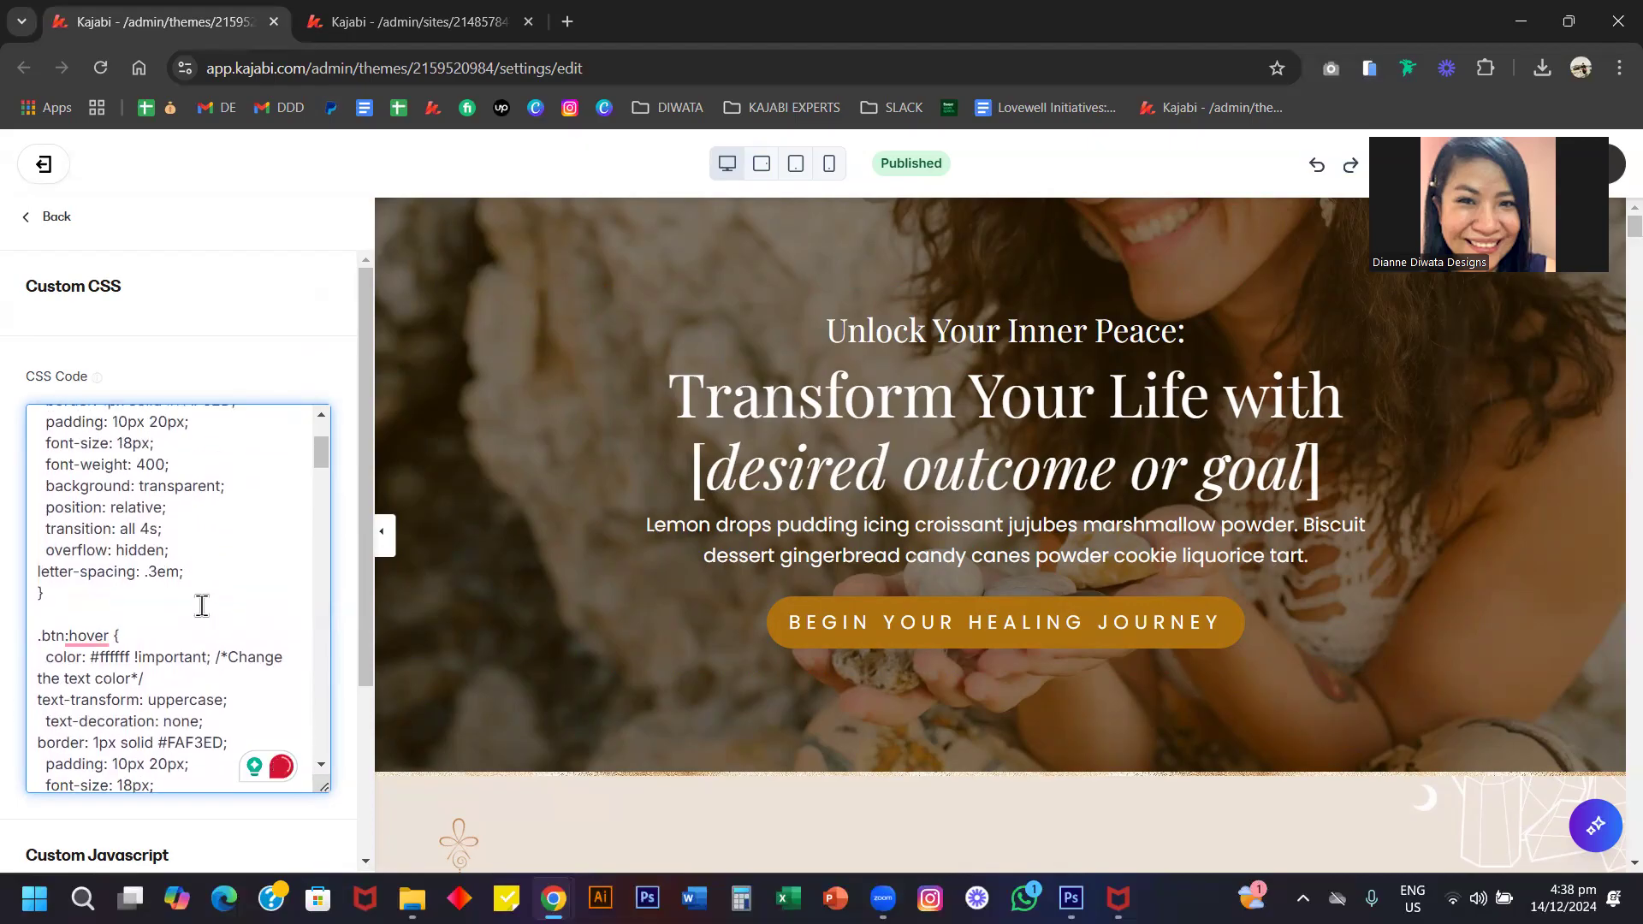
Examine the rest of the button CSS, including the .btn::before hover color and the matching .form-btn rules.
scroll(644, 590, down, 10)
scroll(643, 586, up, 6)
scroll(189, 621, down, 5)
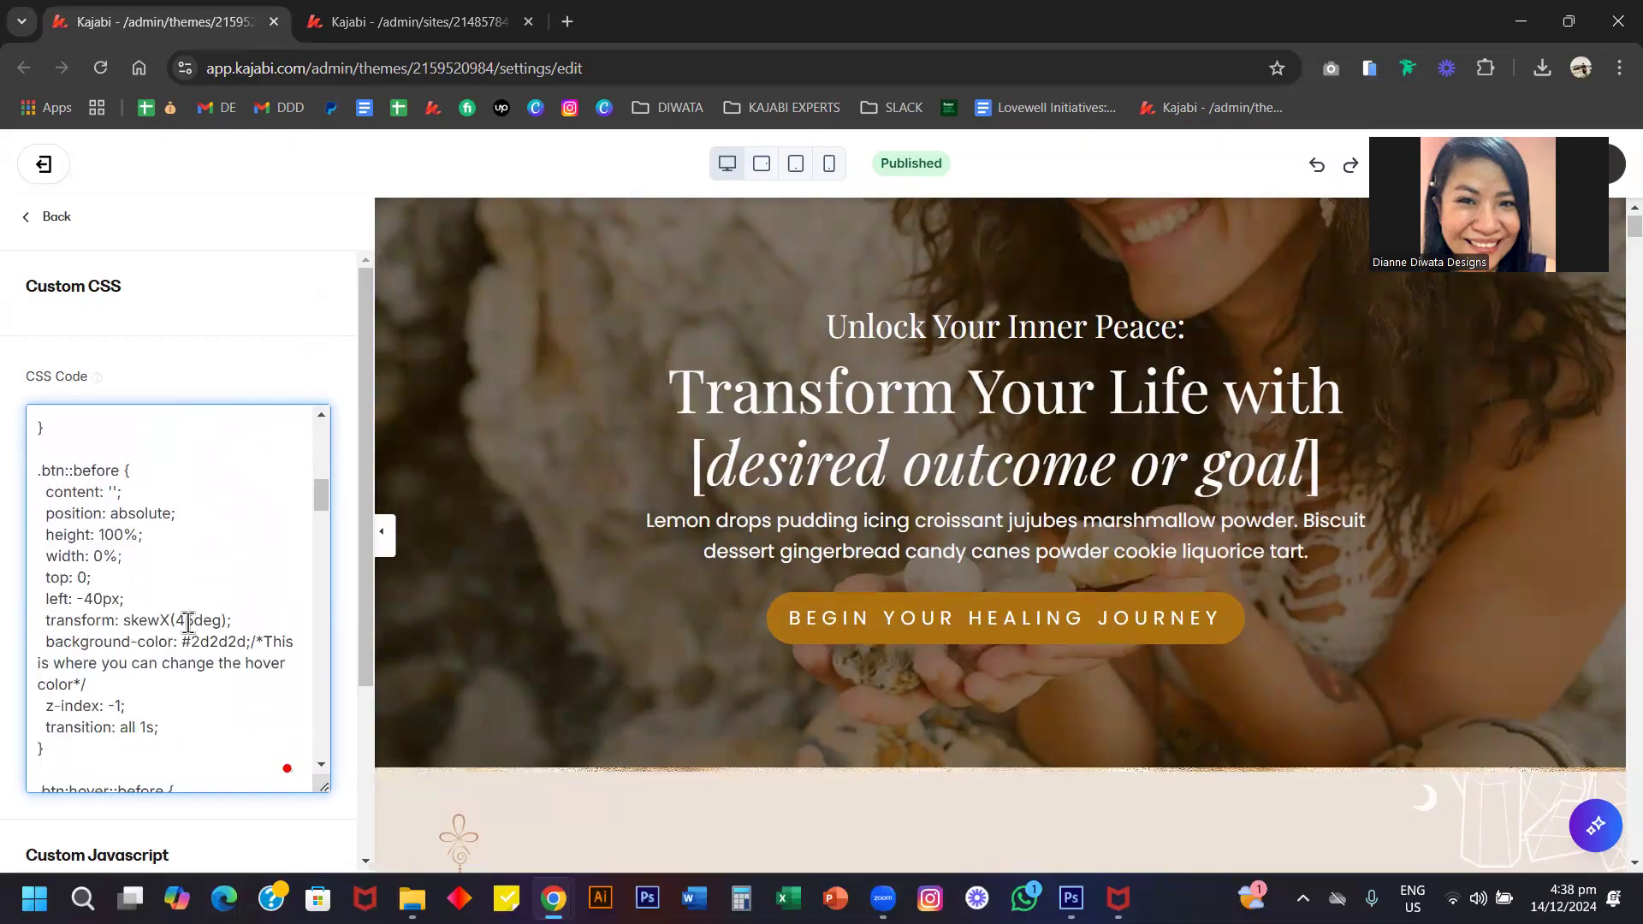
scroll(163, 610, down, 2)
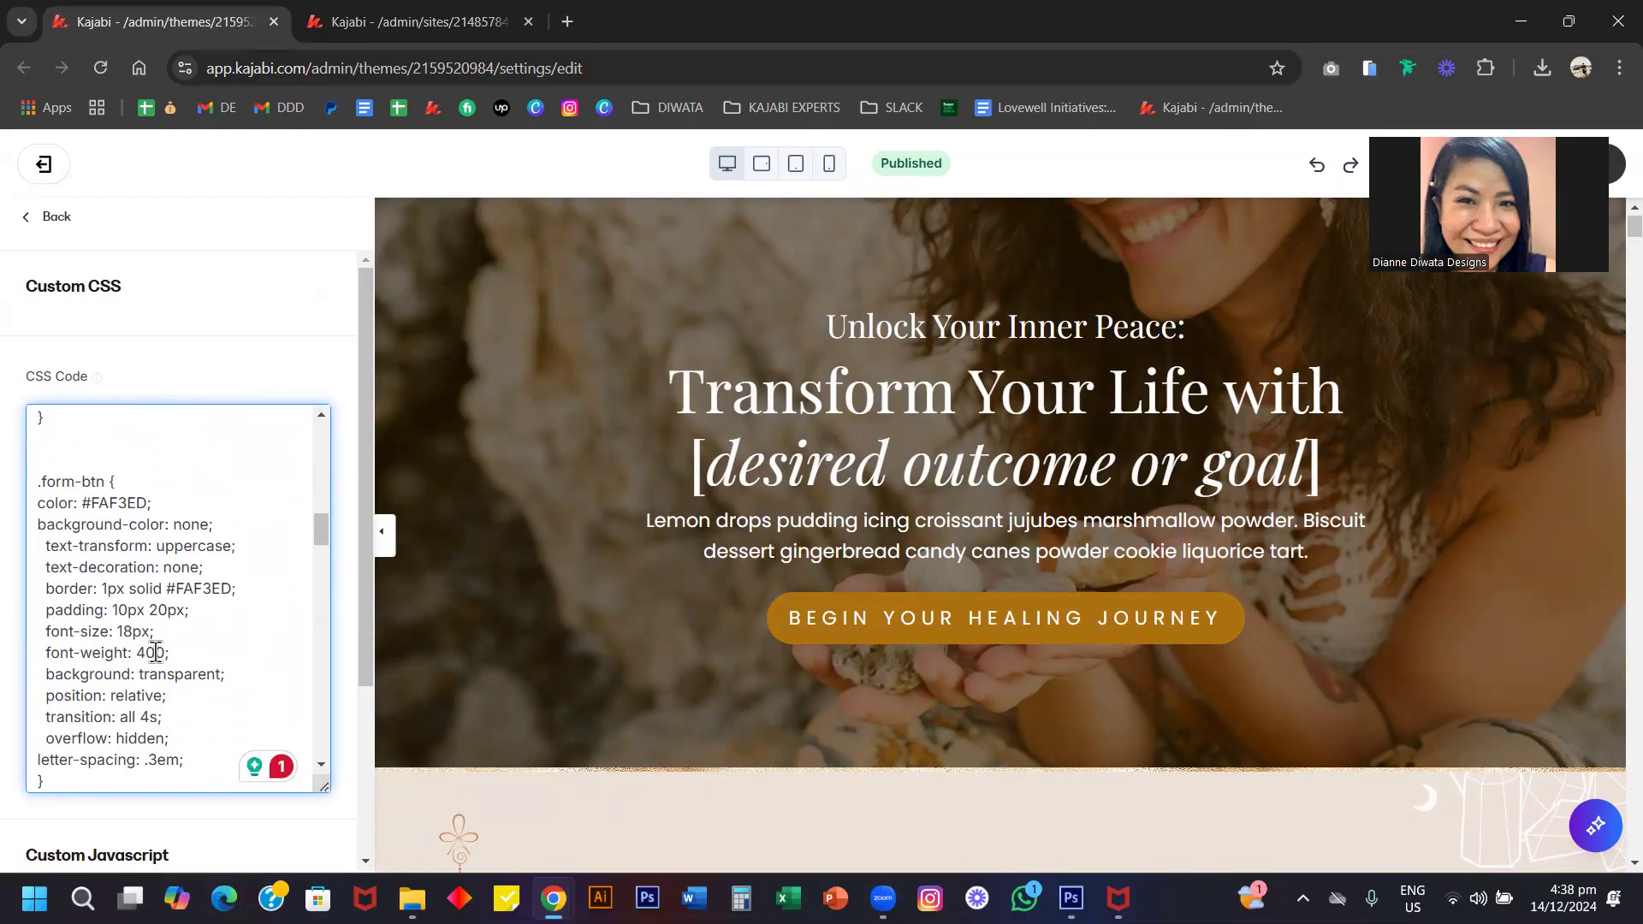
scroll(155, 652, down, 4)
scroll(153, 581, down, 5)
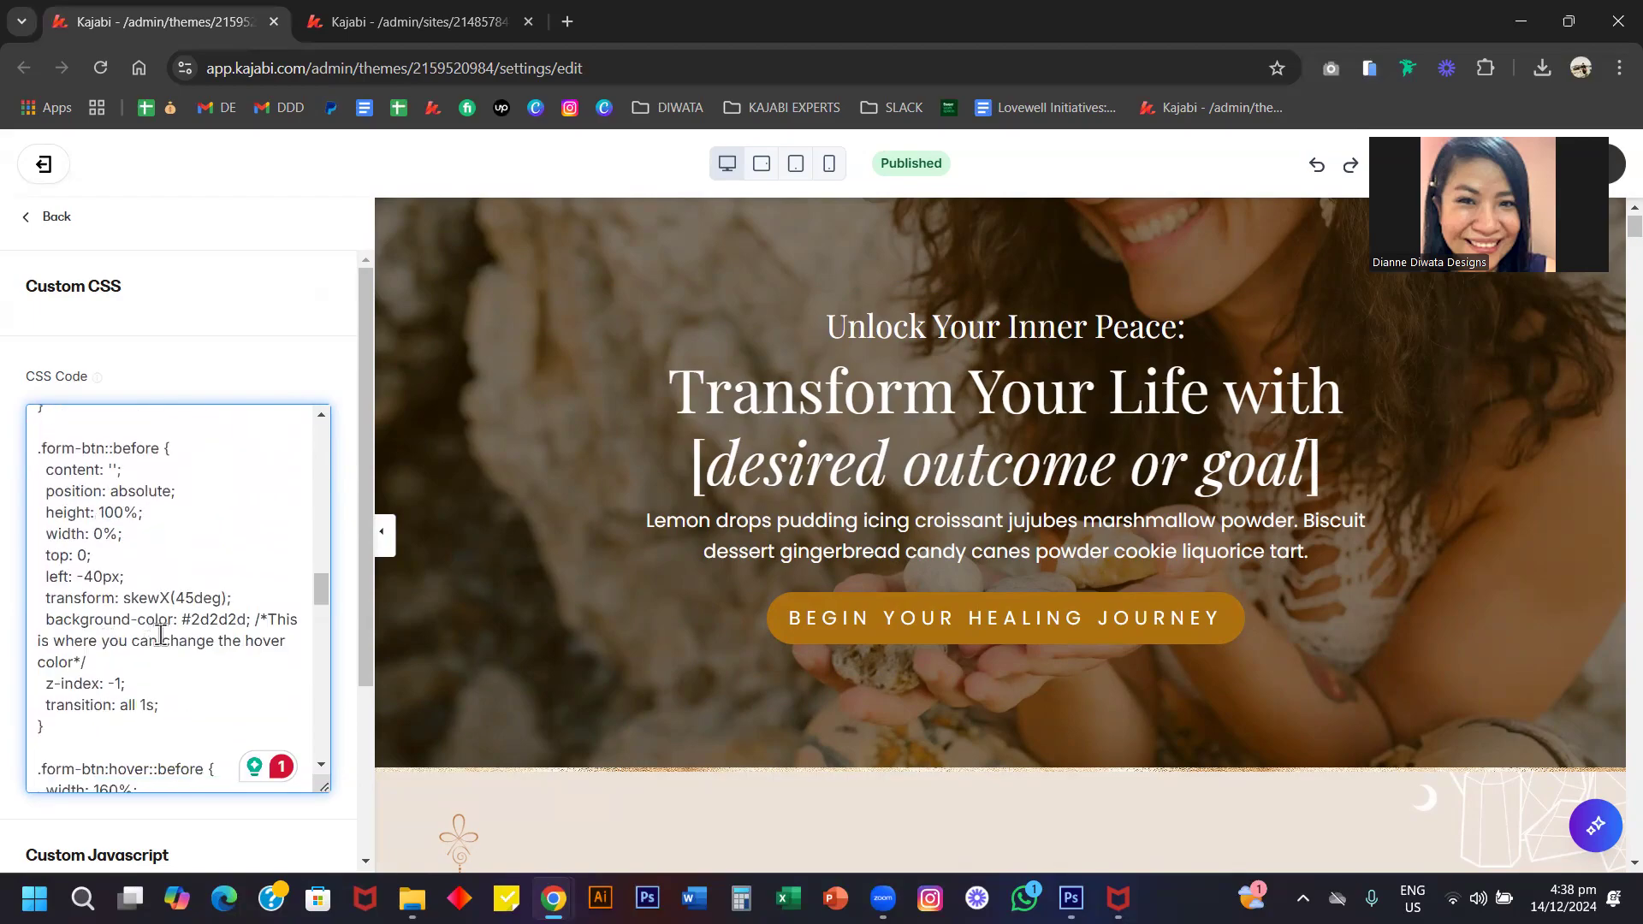
scroll(161, 634, down, 3)
scroll(161, 634, up, 8)
scroll(161, 634, up, 10)
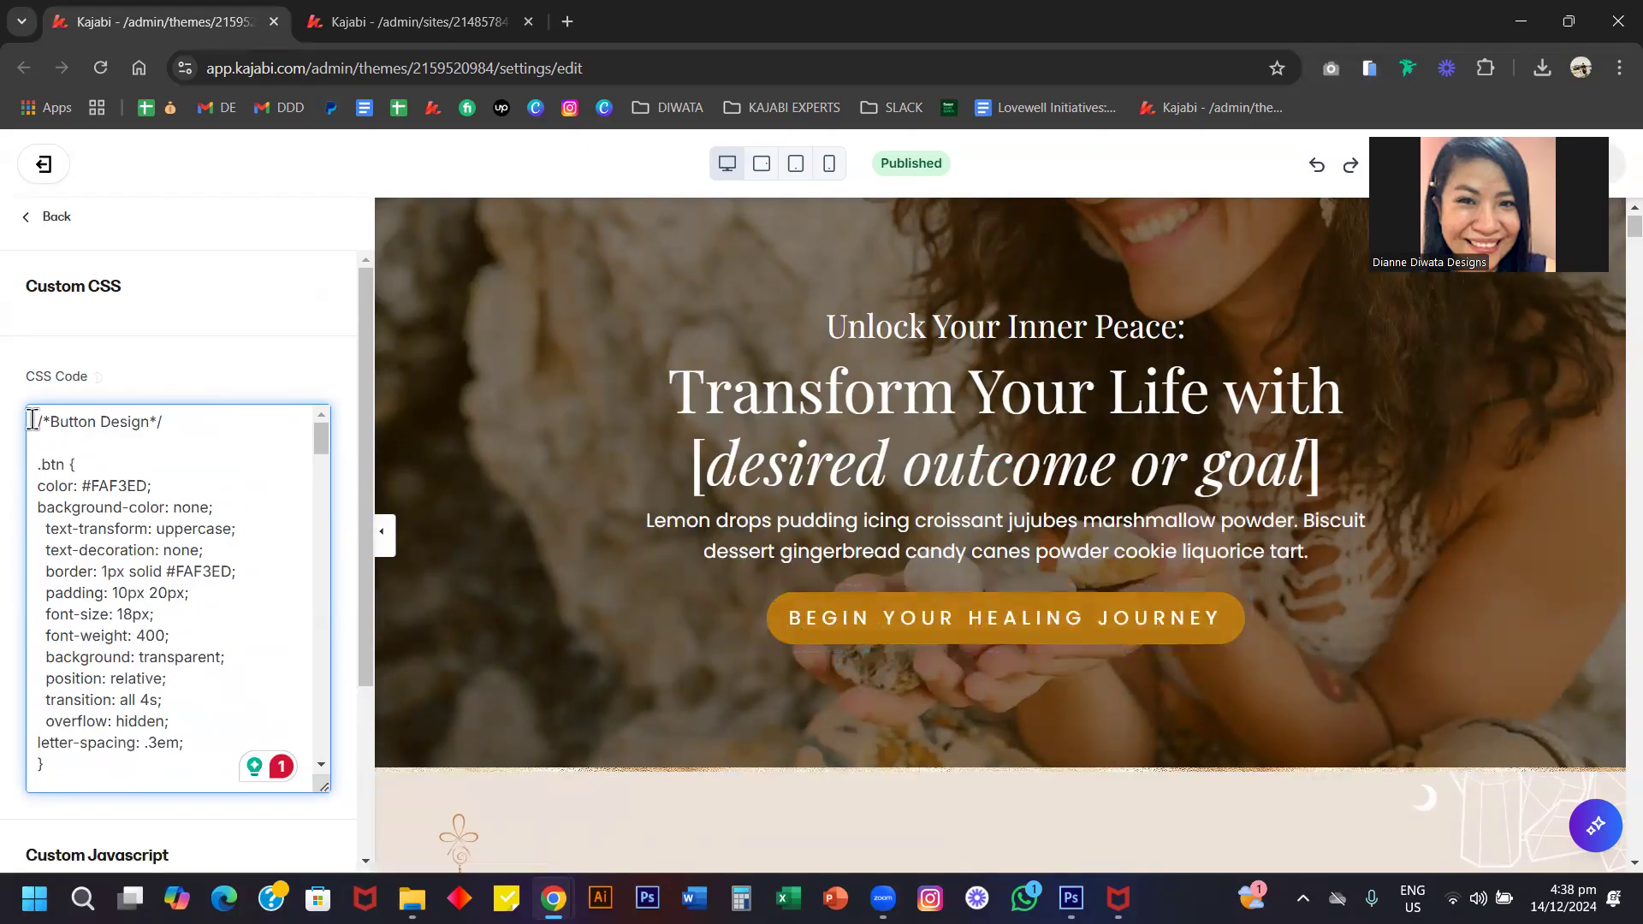
scroll(201, 616, down, 10)
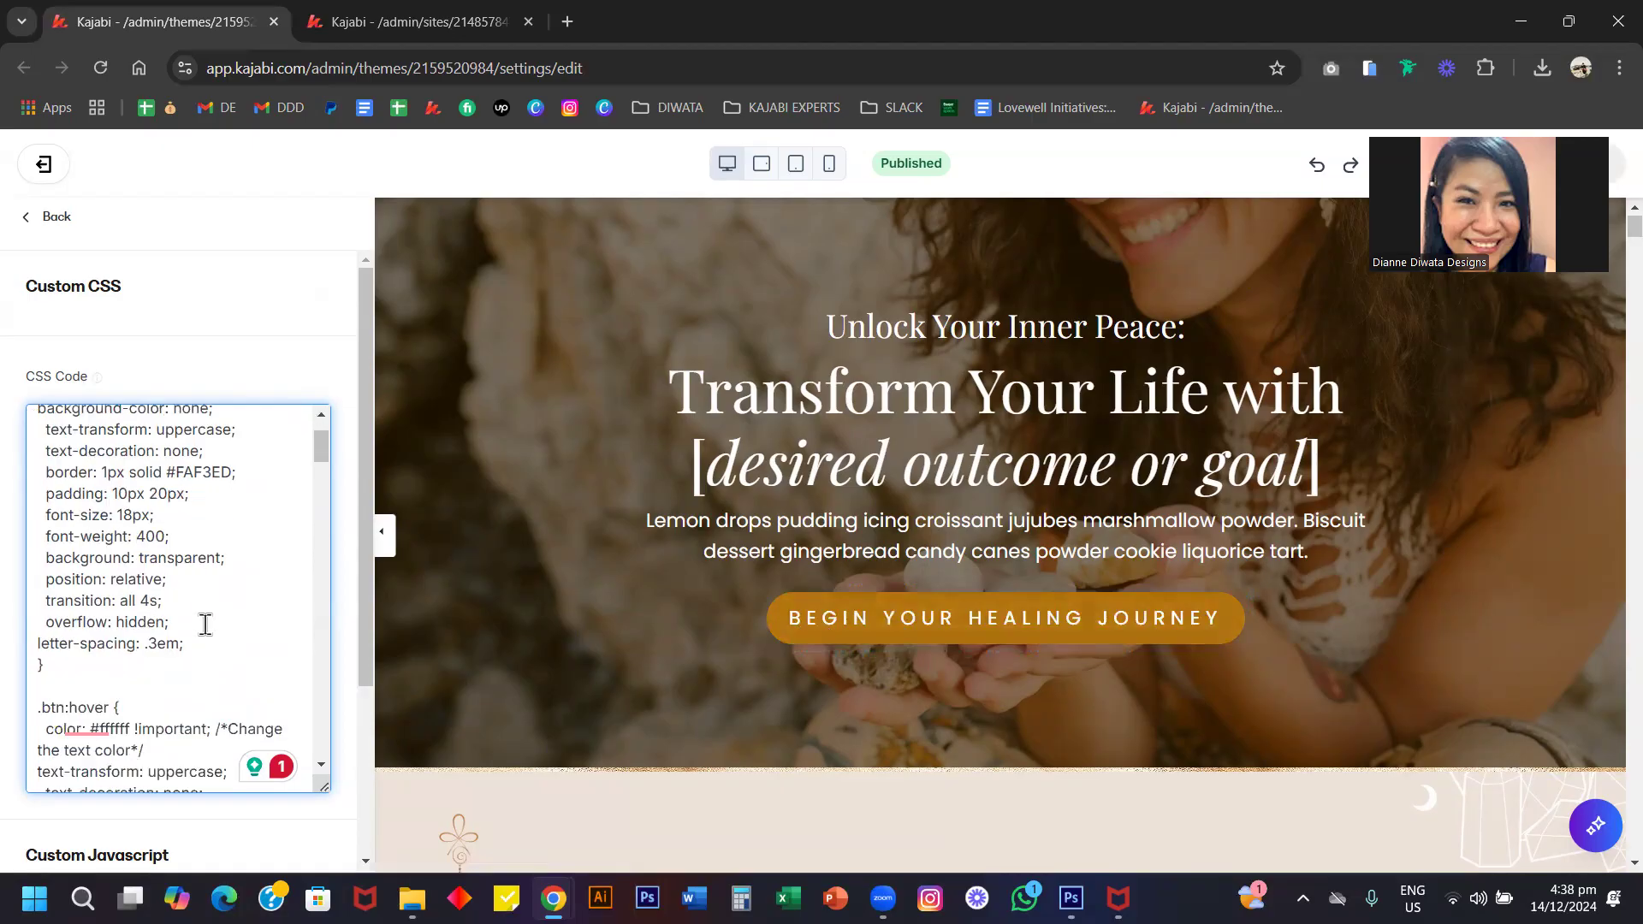
scroll(205, 624, down, 5)
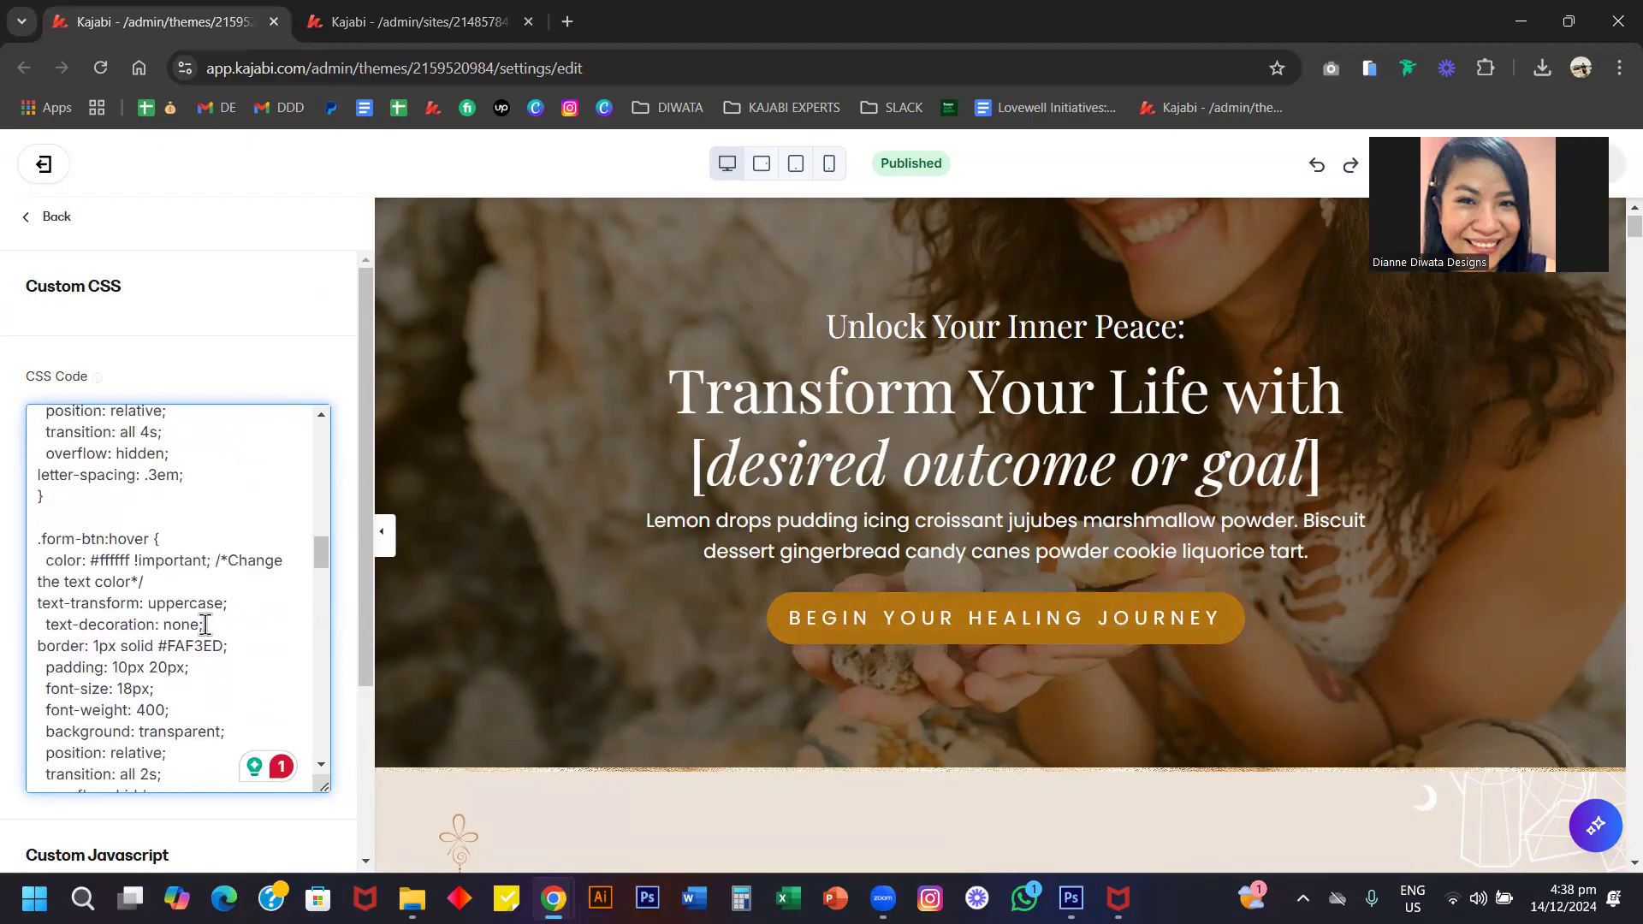
Highlight the form button hover rules in the CSS code, leave the custom code settings and return to the page's section list.
scroll(206, 623, down, 5)
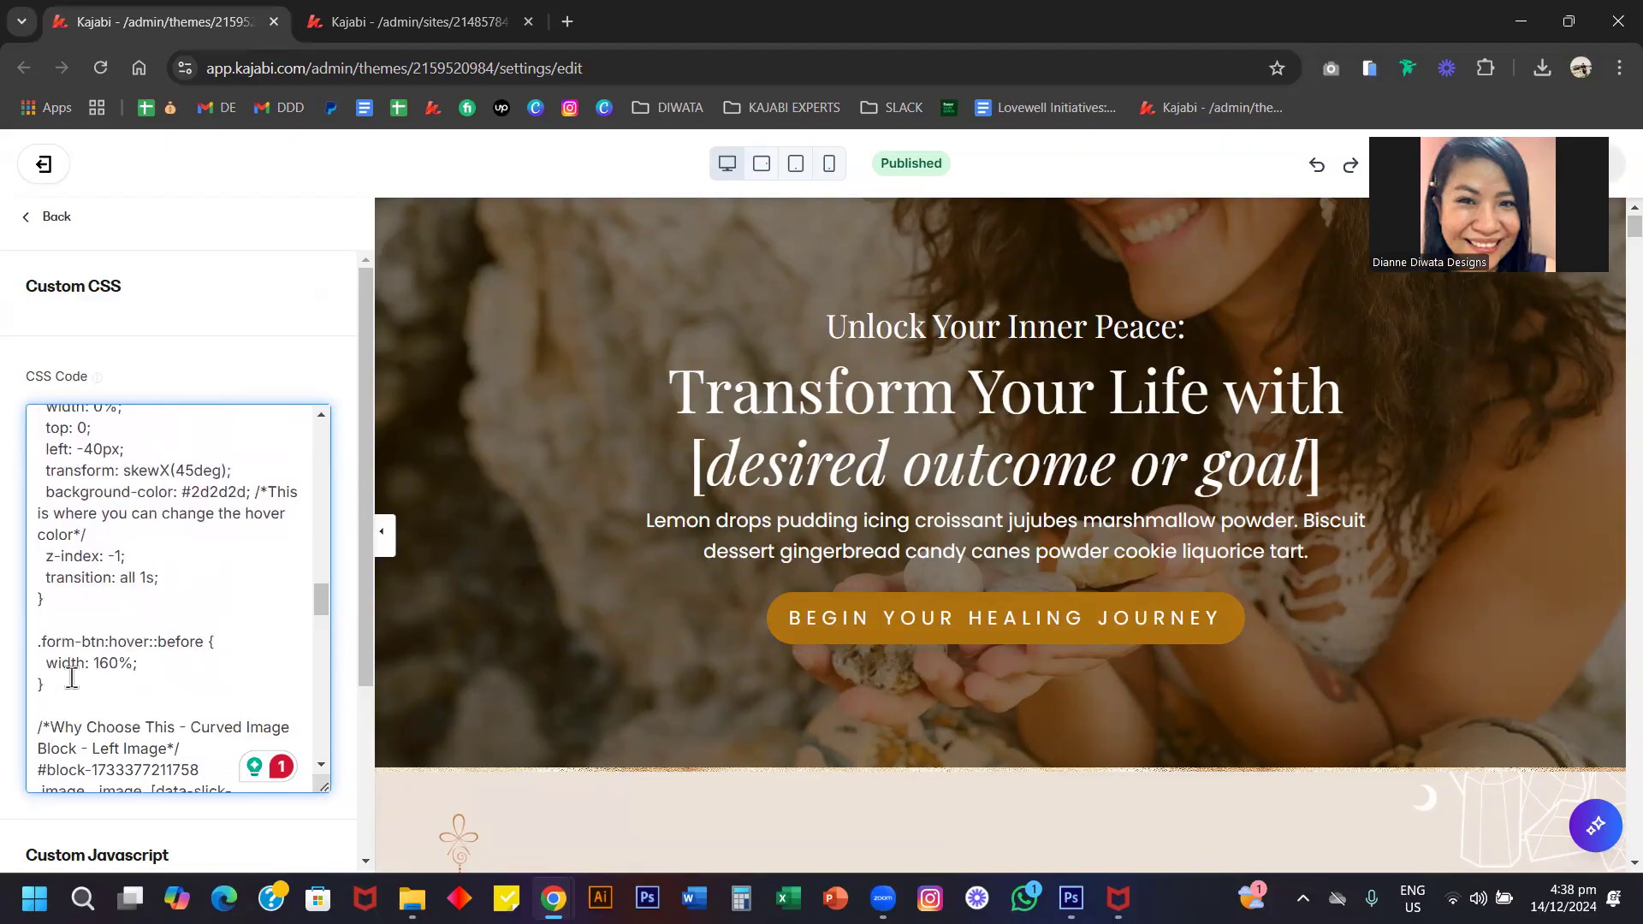
click(38, 725)
drag(52, 680, 26, 479)
click(236, 184)
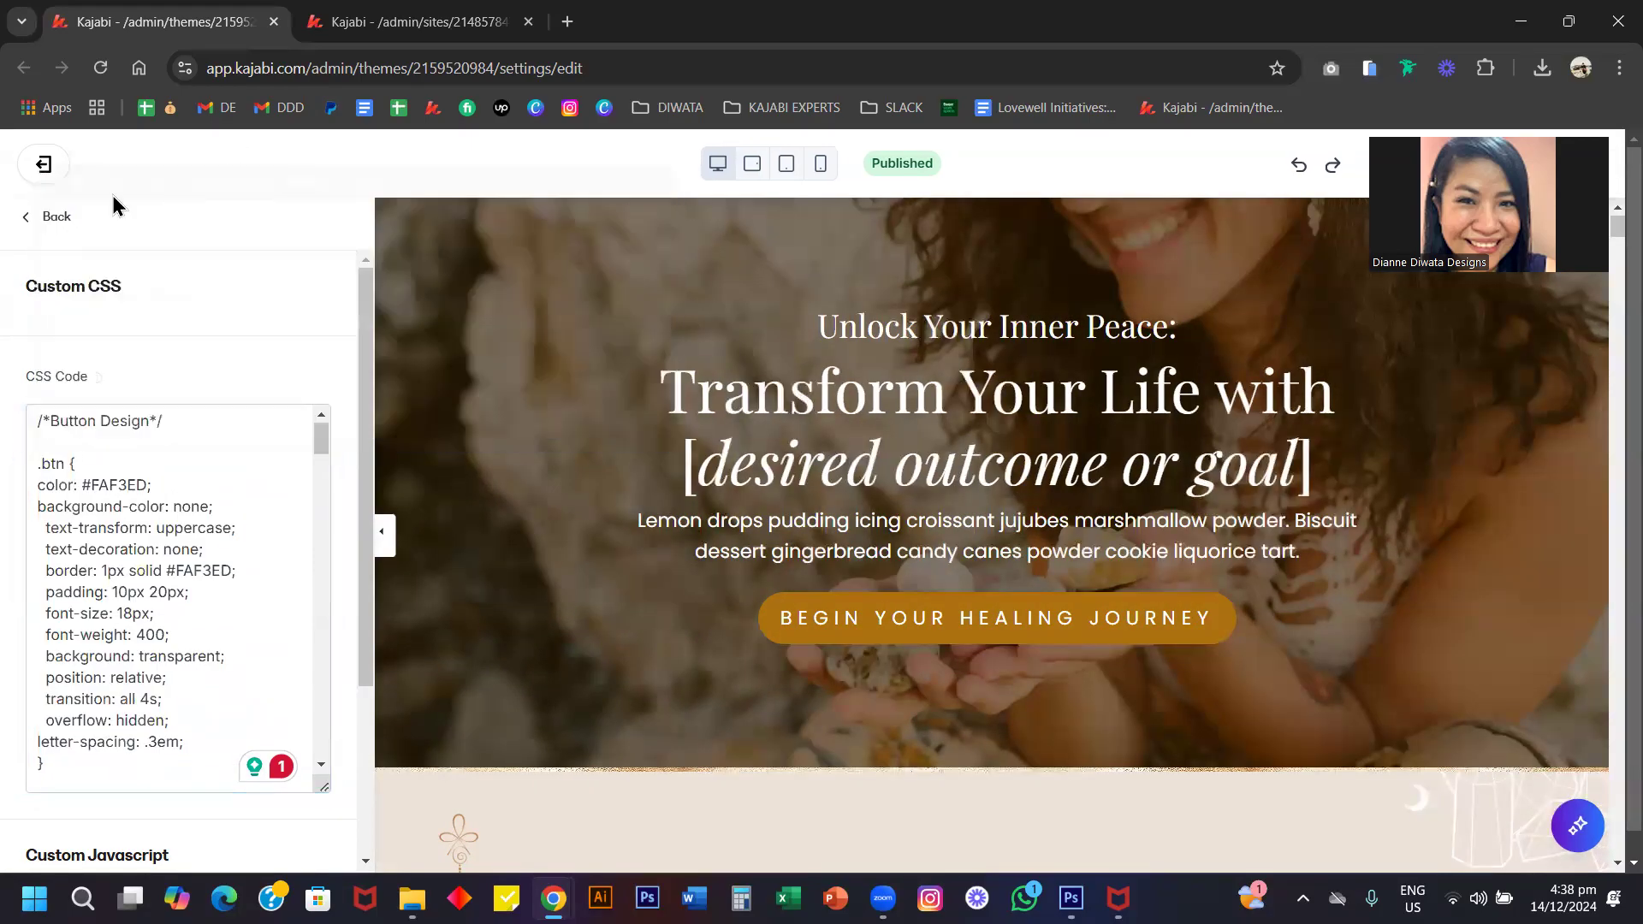
click(59, 218)
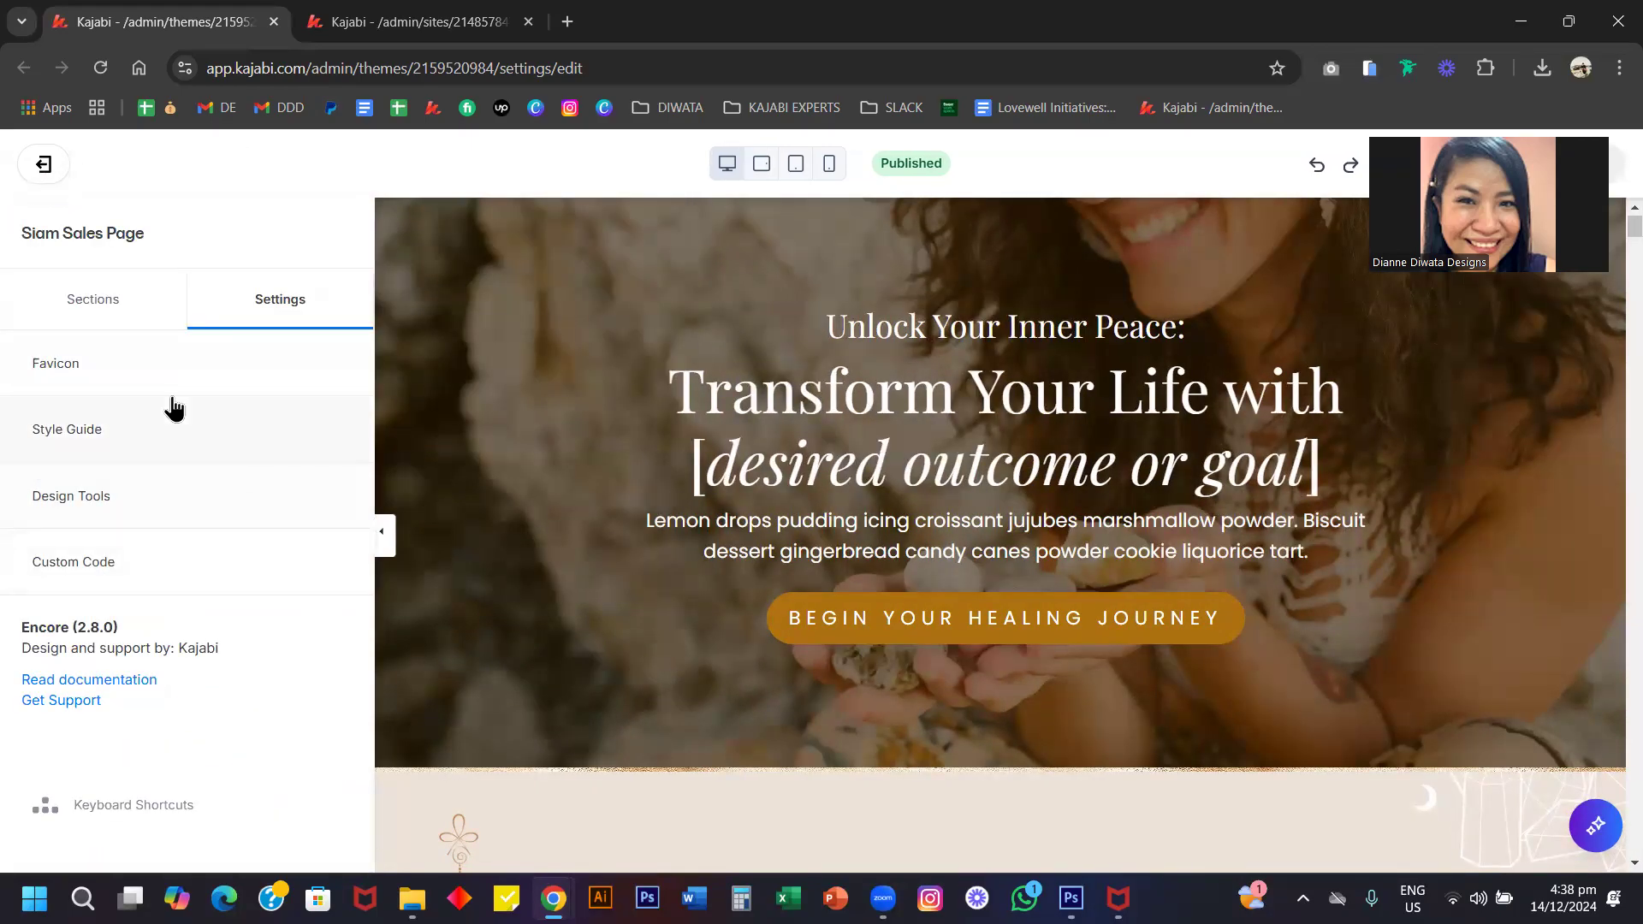
click(95, 307)
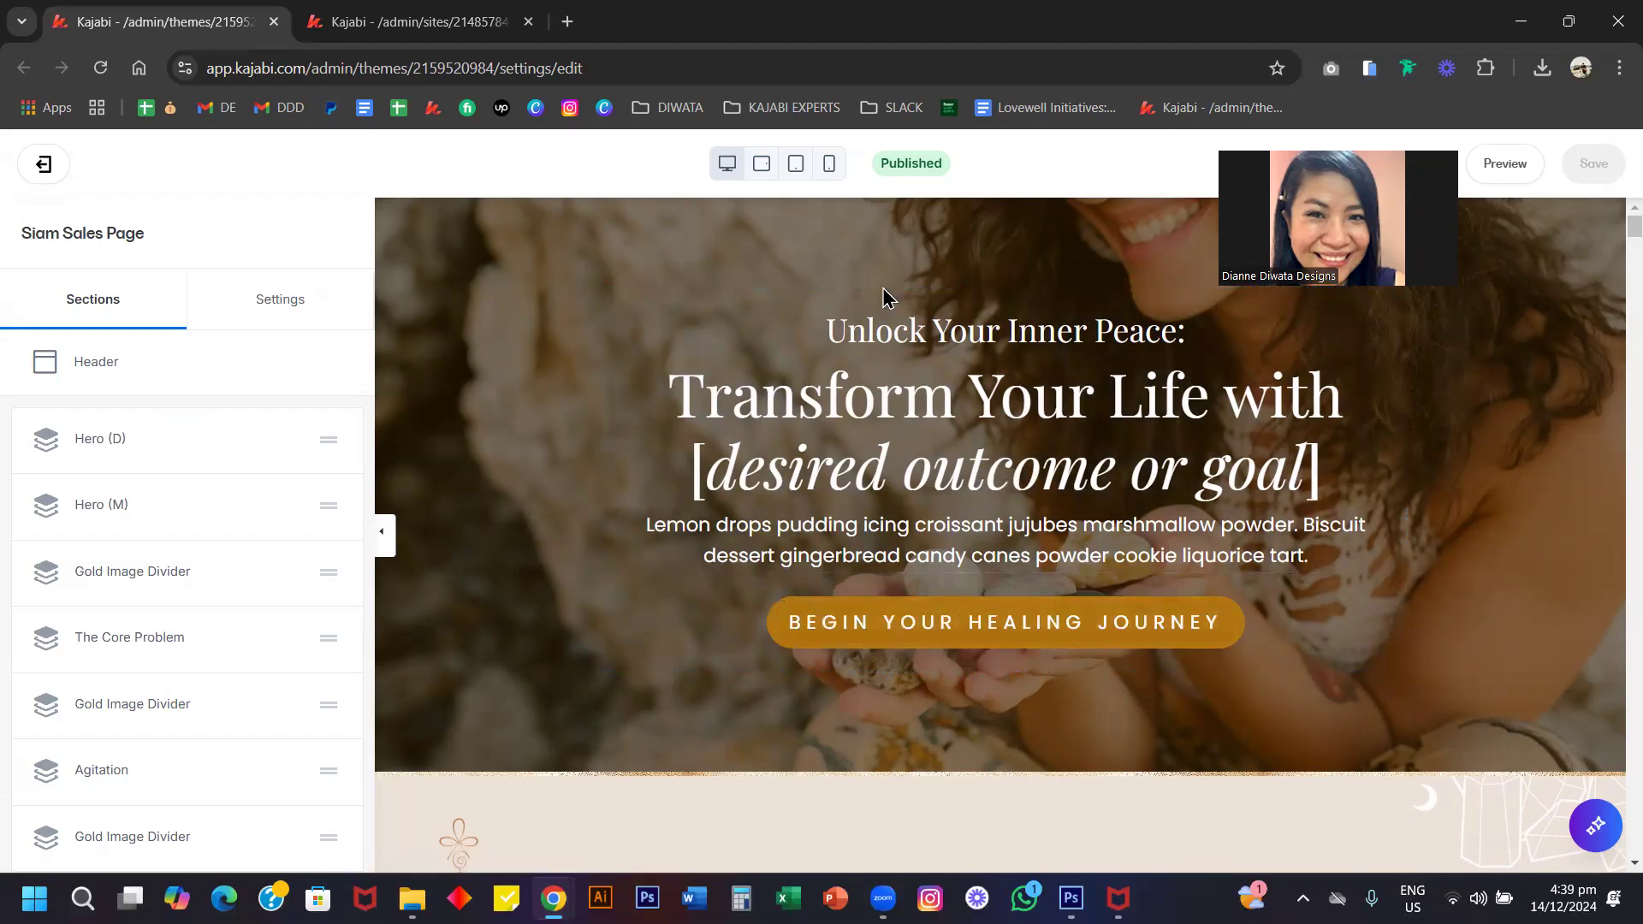
Review the Header section's content blocks and mobile layout options, including Hide Header, and return to the section list.
click(91, 366)
scroll(184, 608, down, 3)
scroll(189, 615, down, 2)
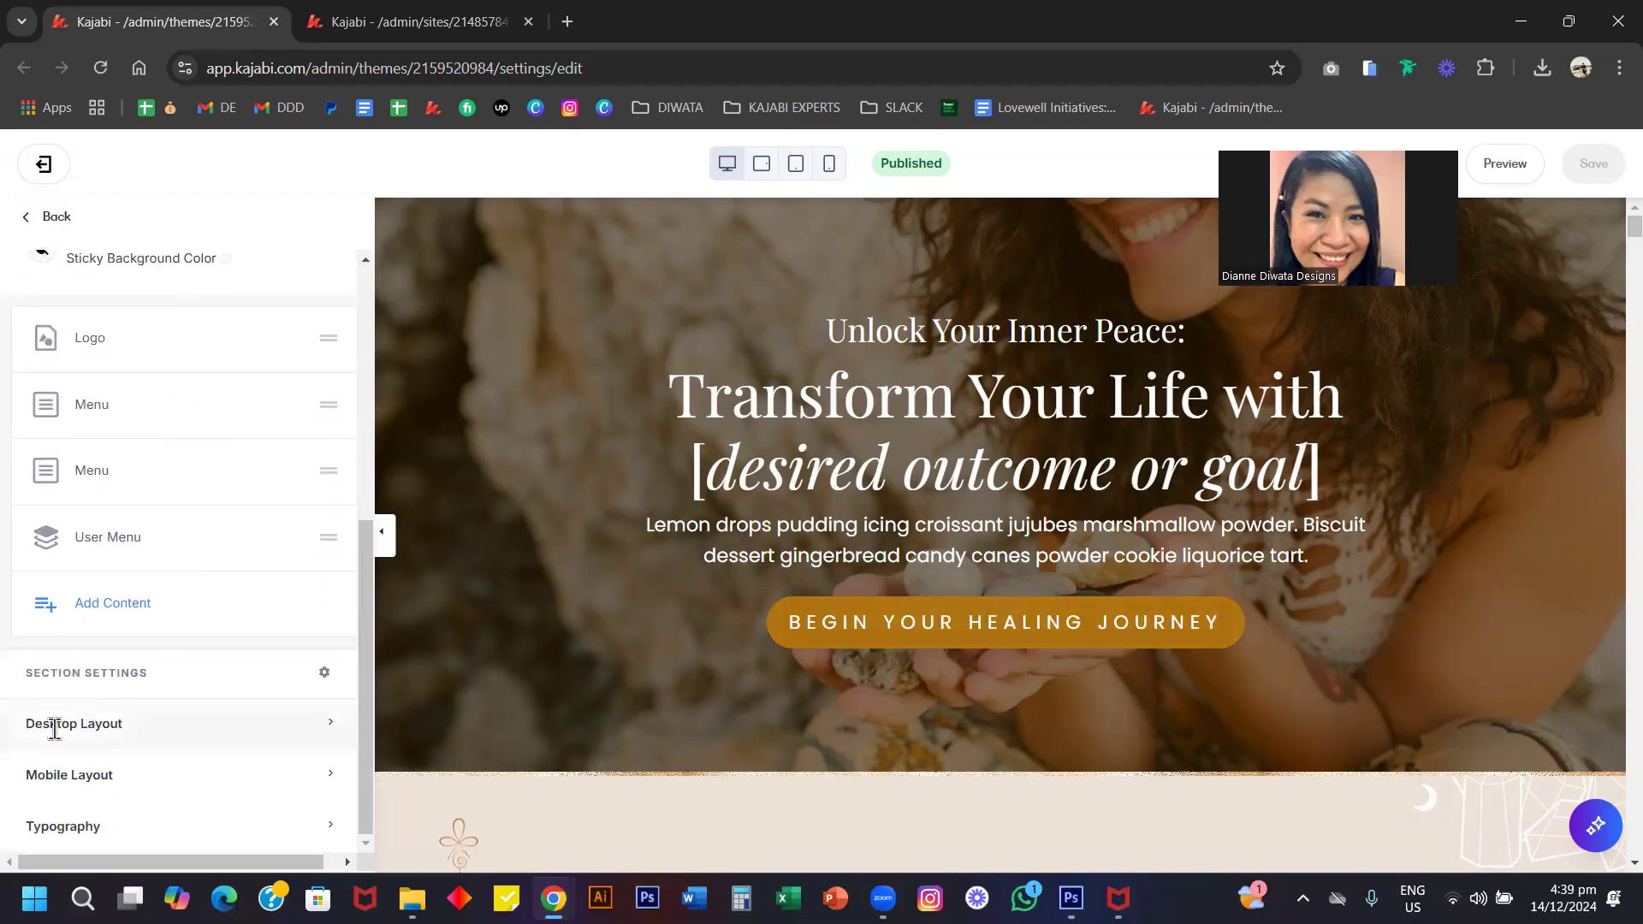
click(96, 775)
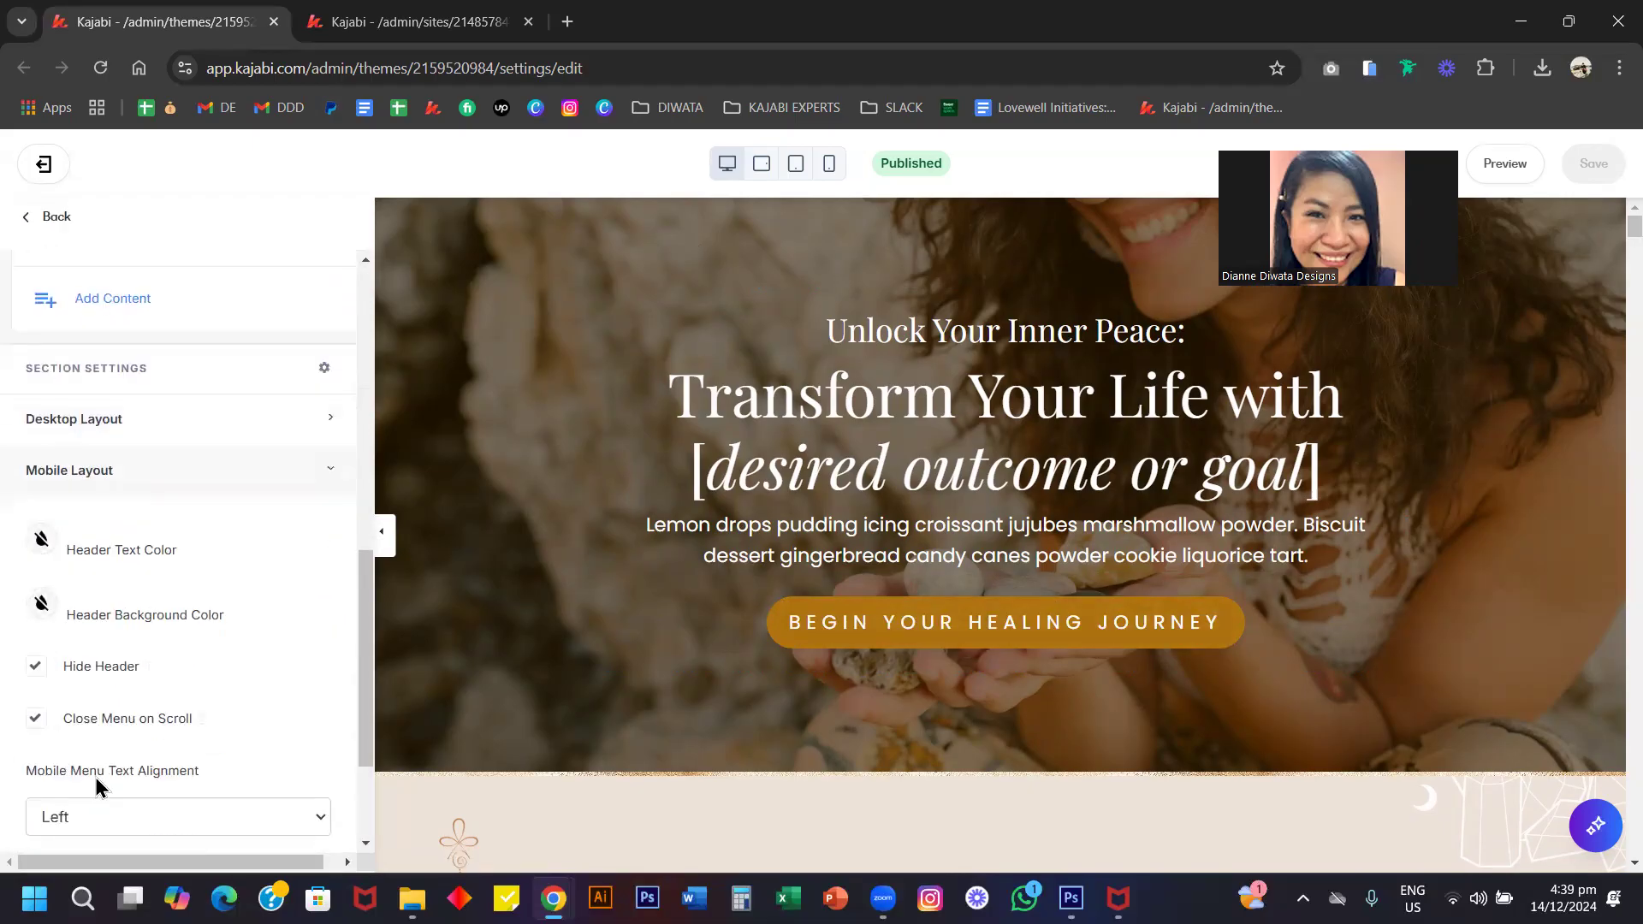
scroll(75, 687, up, 6)
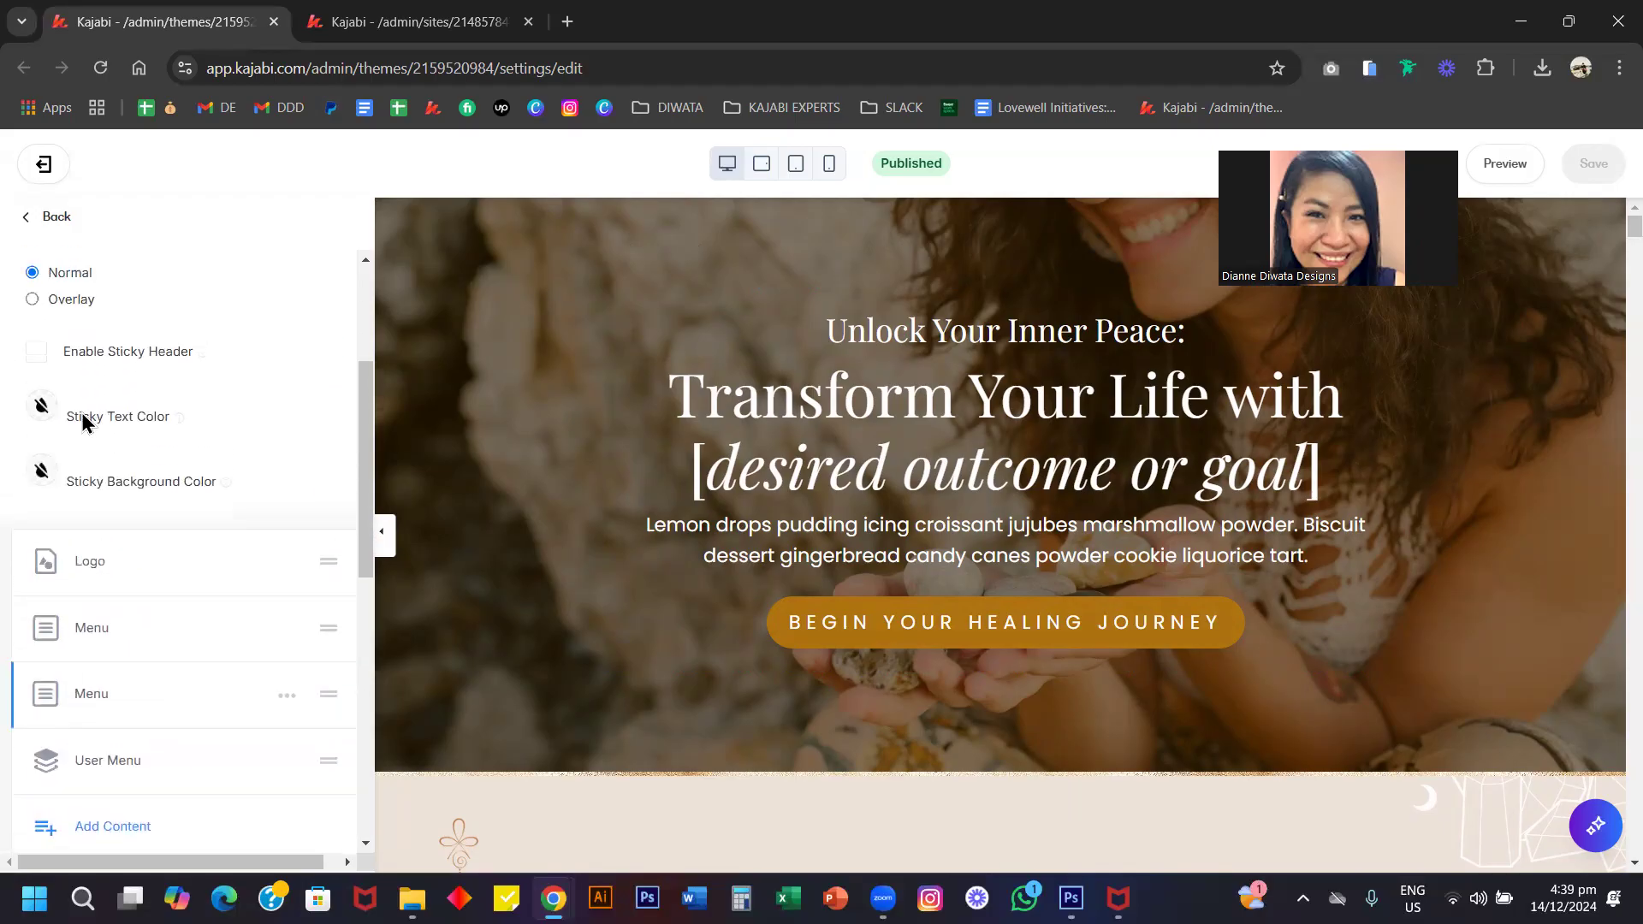
click(55, 216)
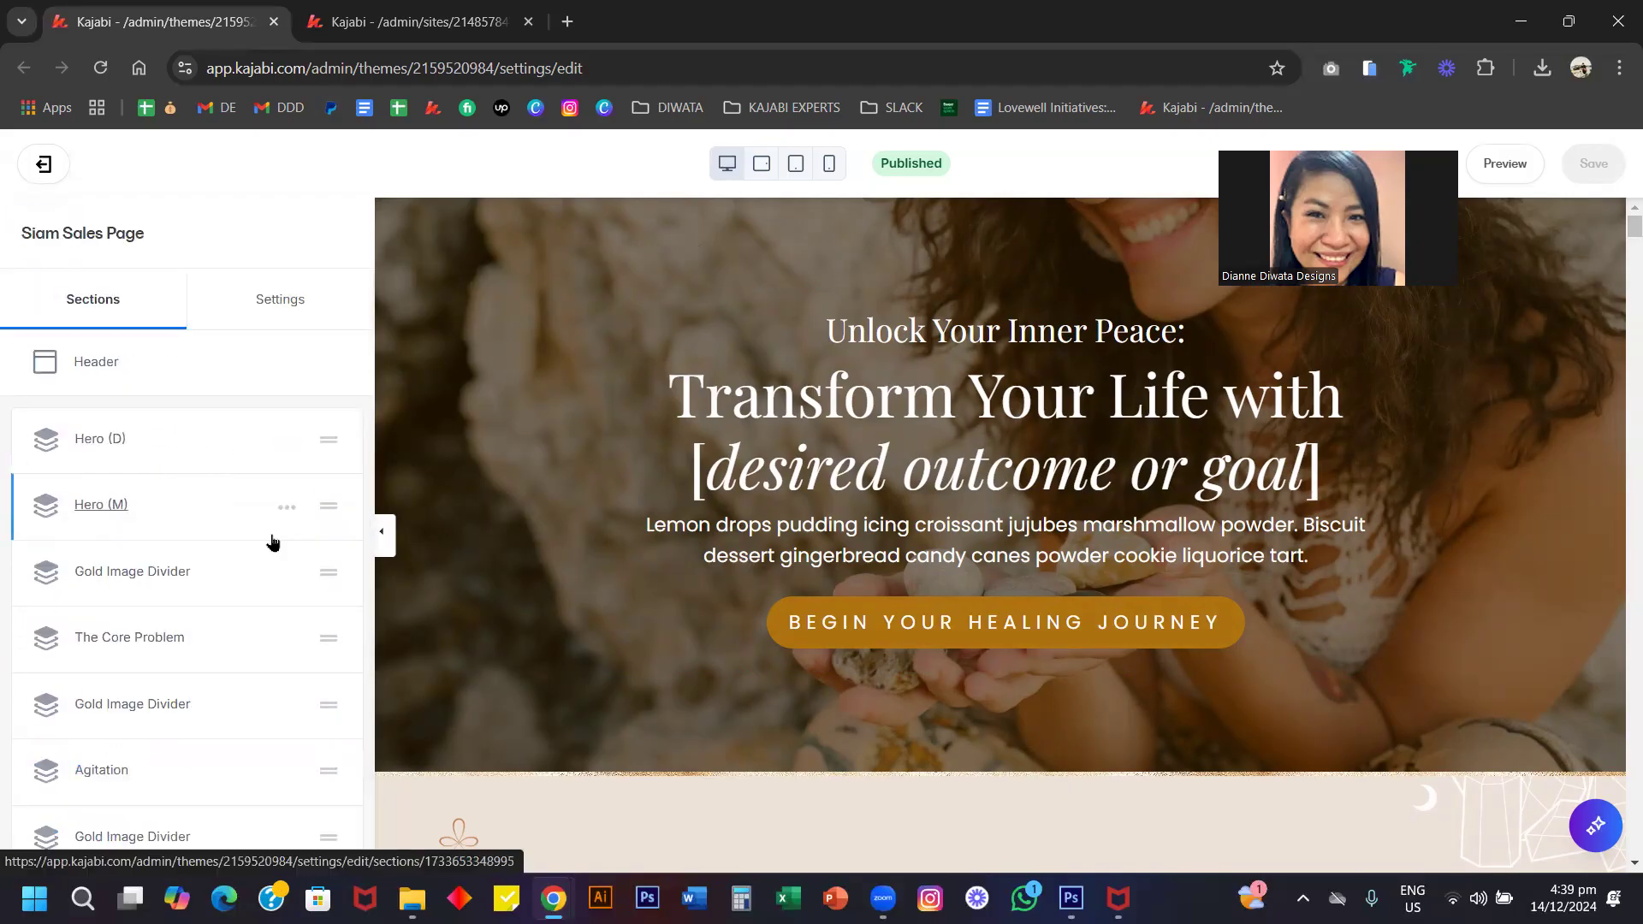
Look through the section list and the opening sections of the page preview, ending back at the hero.
scroll(210, 764, down, 5)
scroll(209, 764, up, 3)
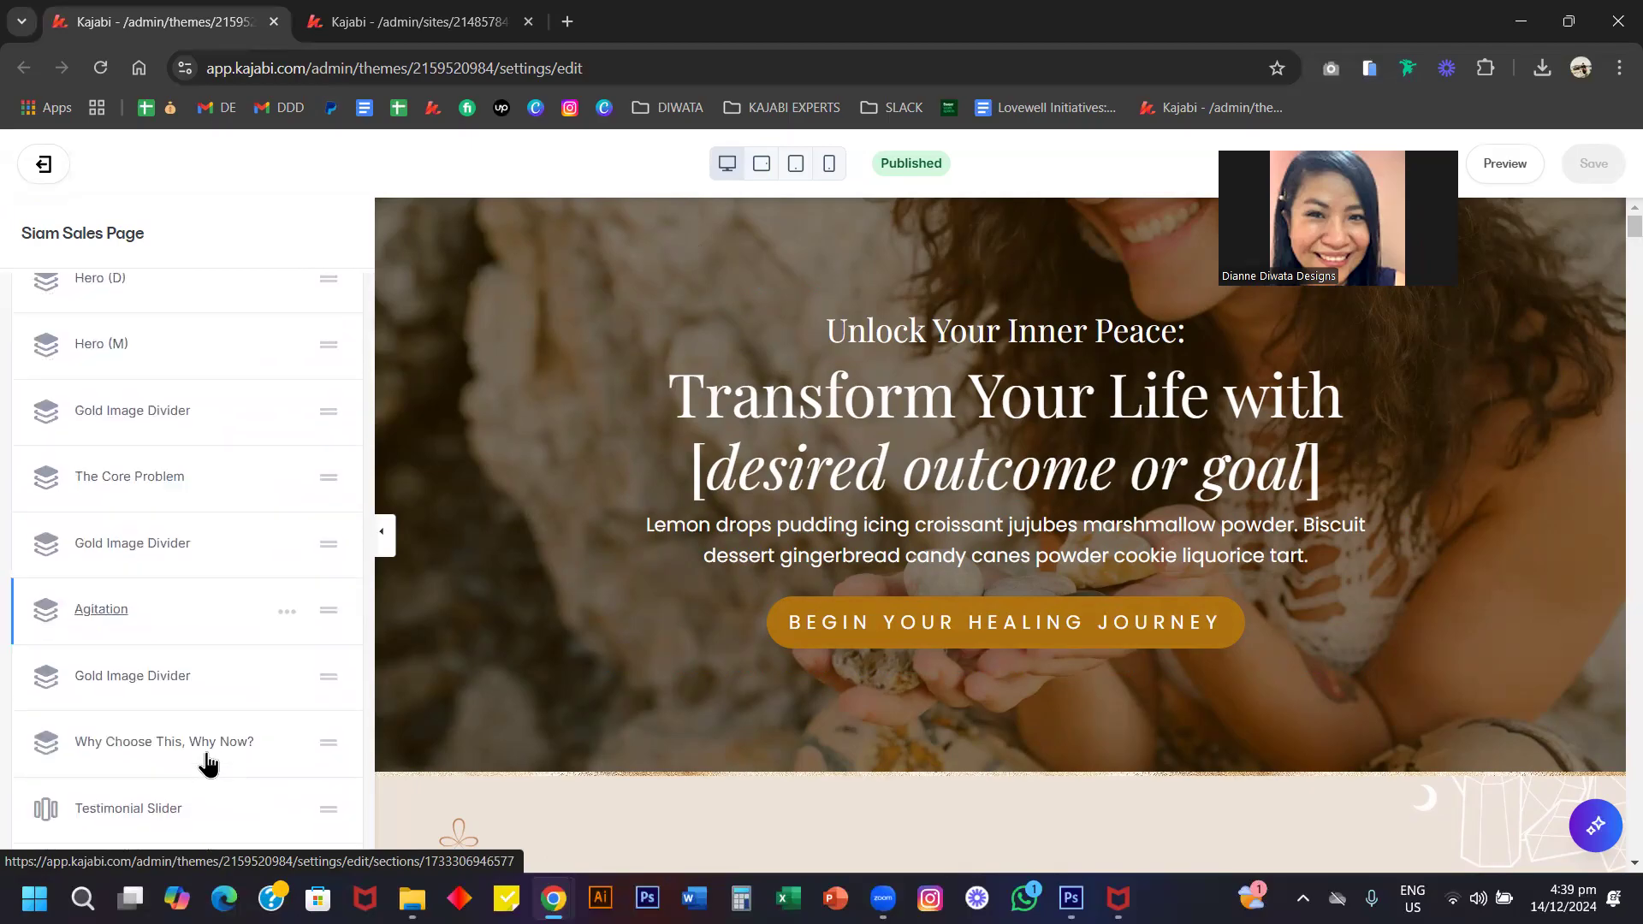
scroll(638, 616, down, 5)
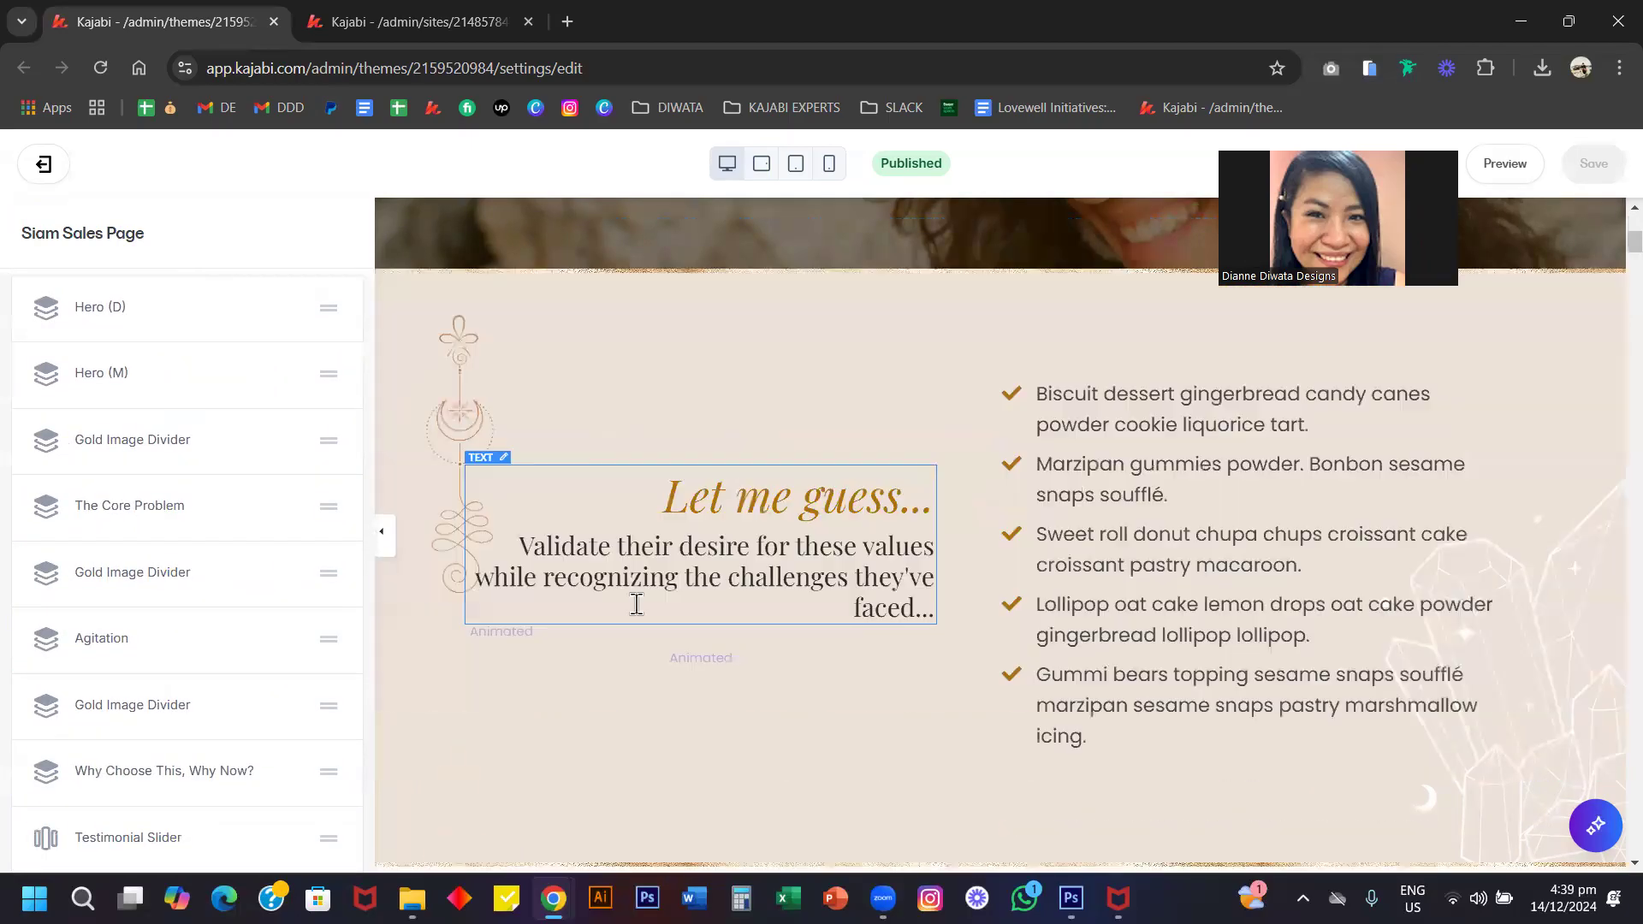
scroll(693, 550, down, 8)
scroll(691, 544, up, 13)
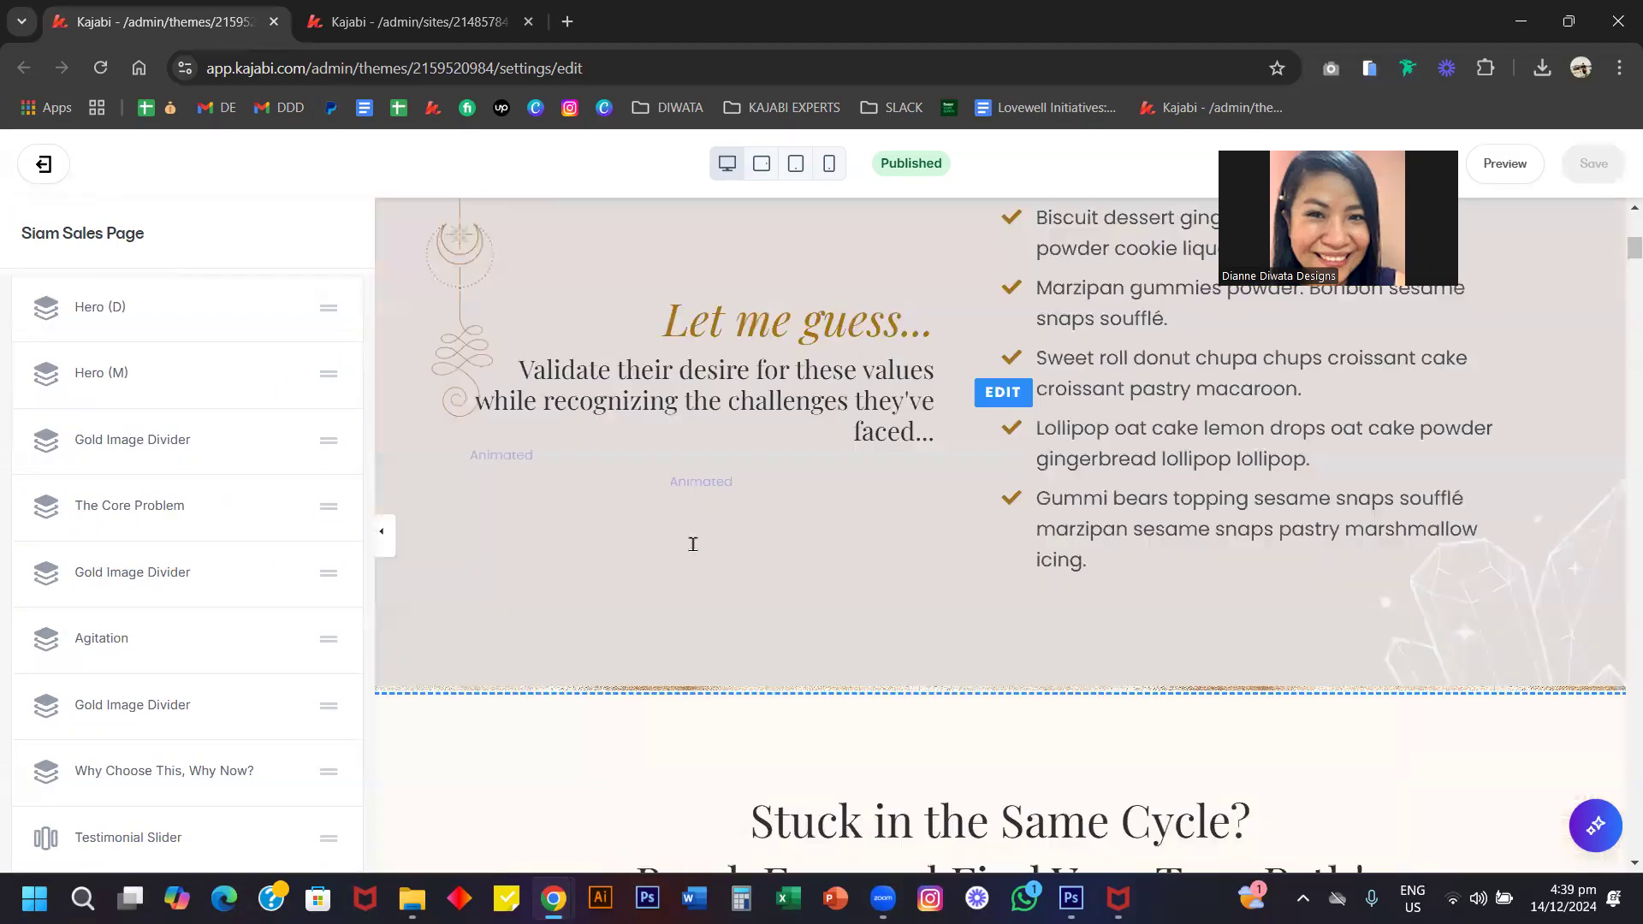
scroll(157, 423, up, 2)
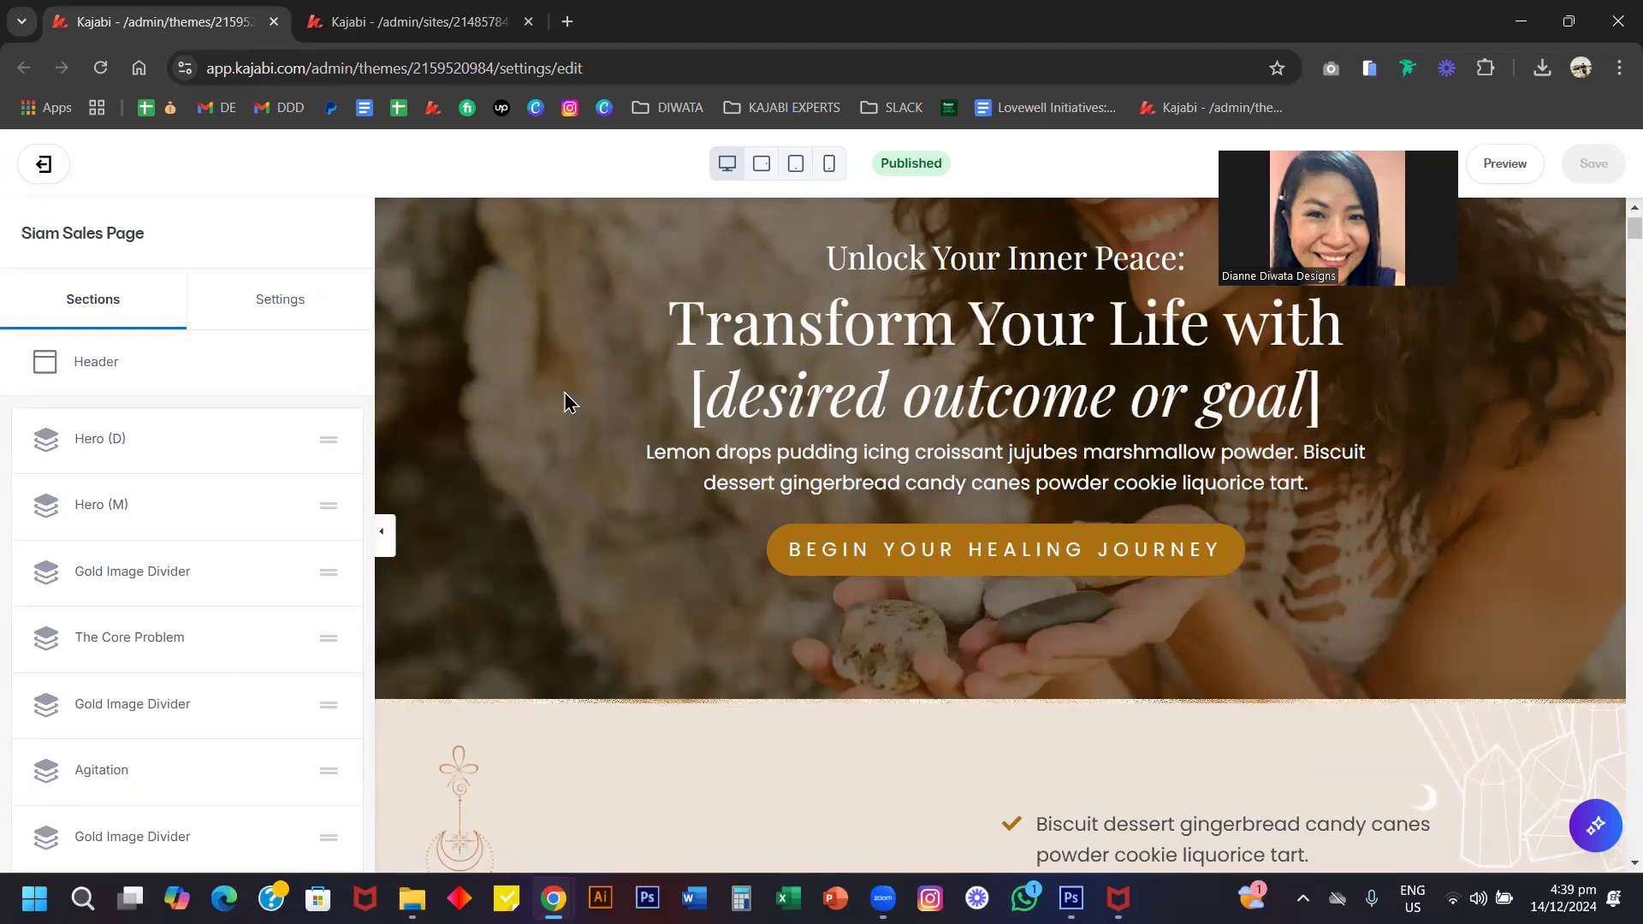
Unhide the Hero (M) section in its desktop layout, hide it again, and return to the section list.
click(99, 511)
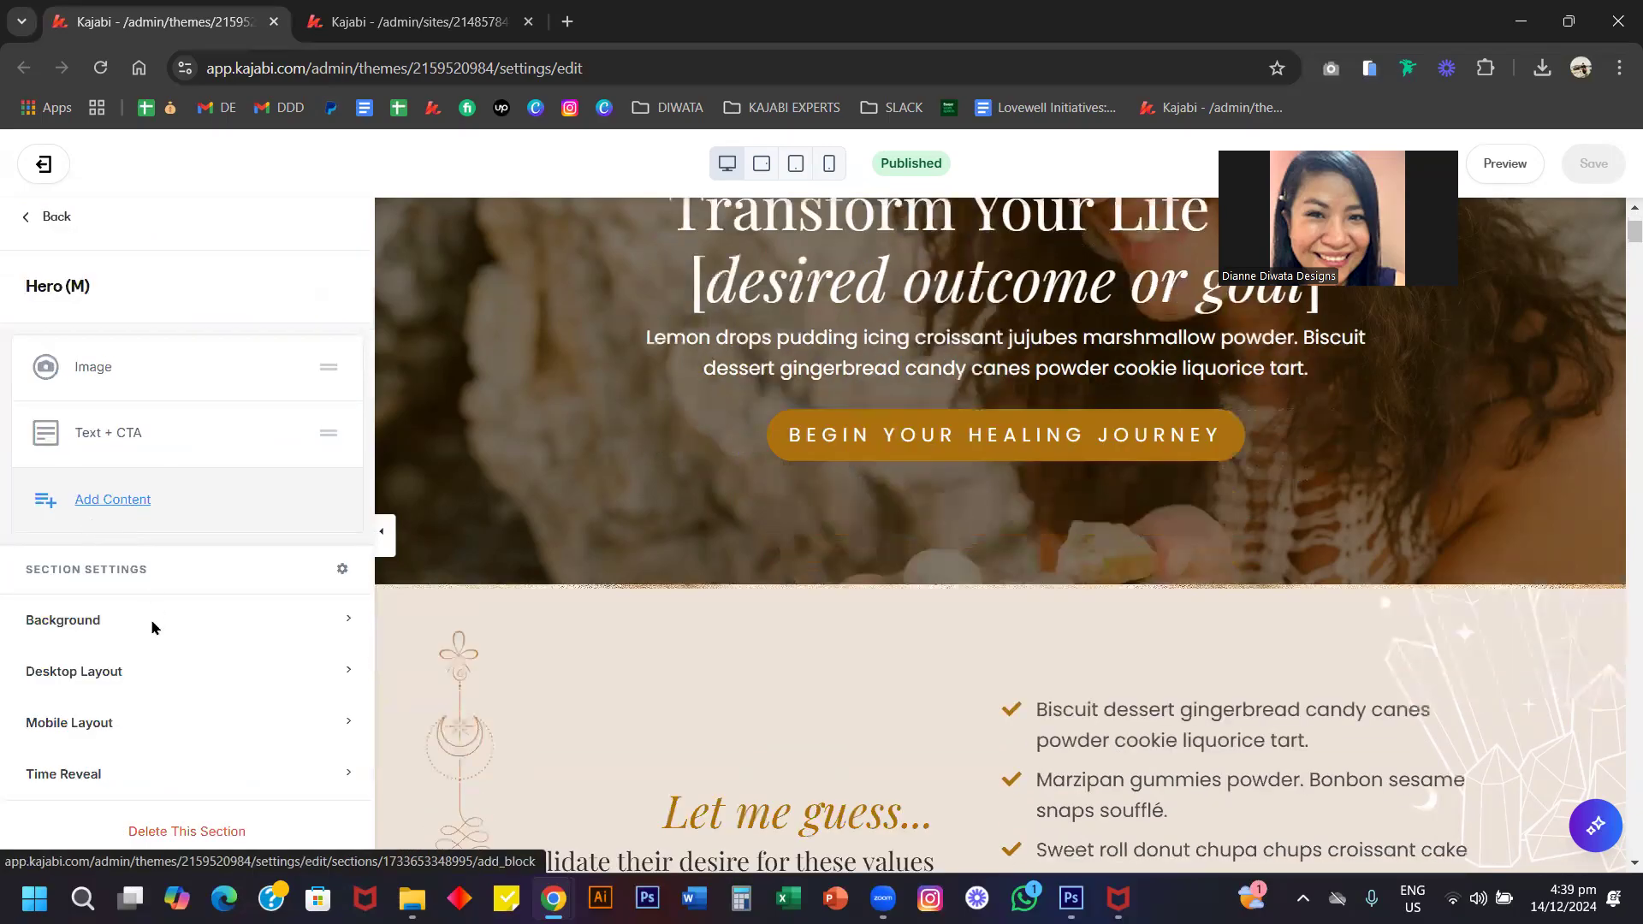
click(70, 673)
click(74, 741)
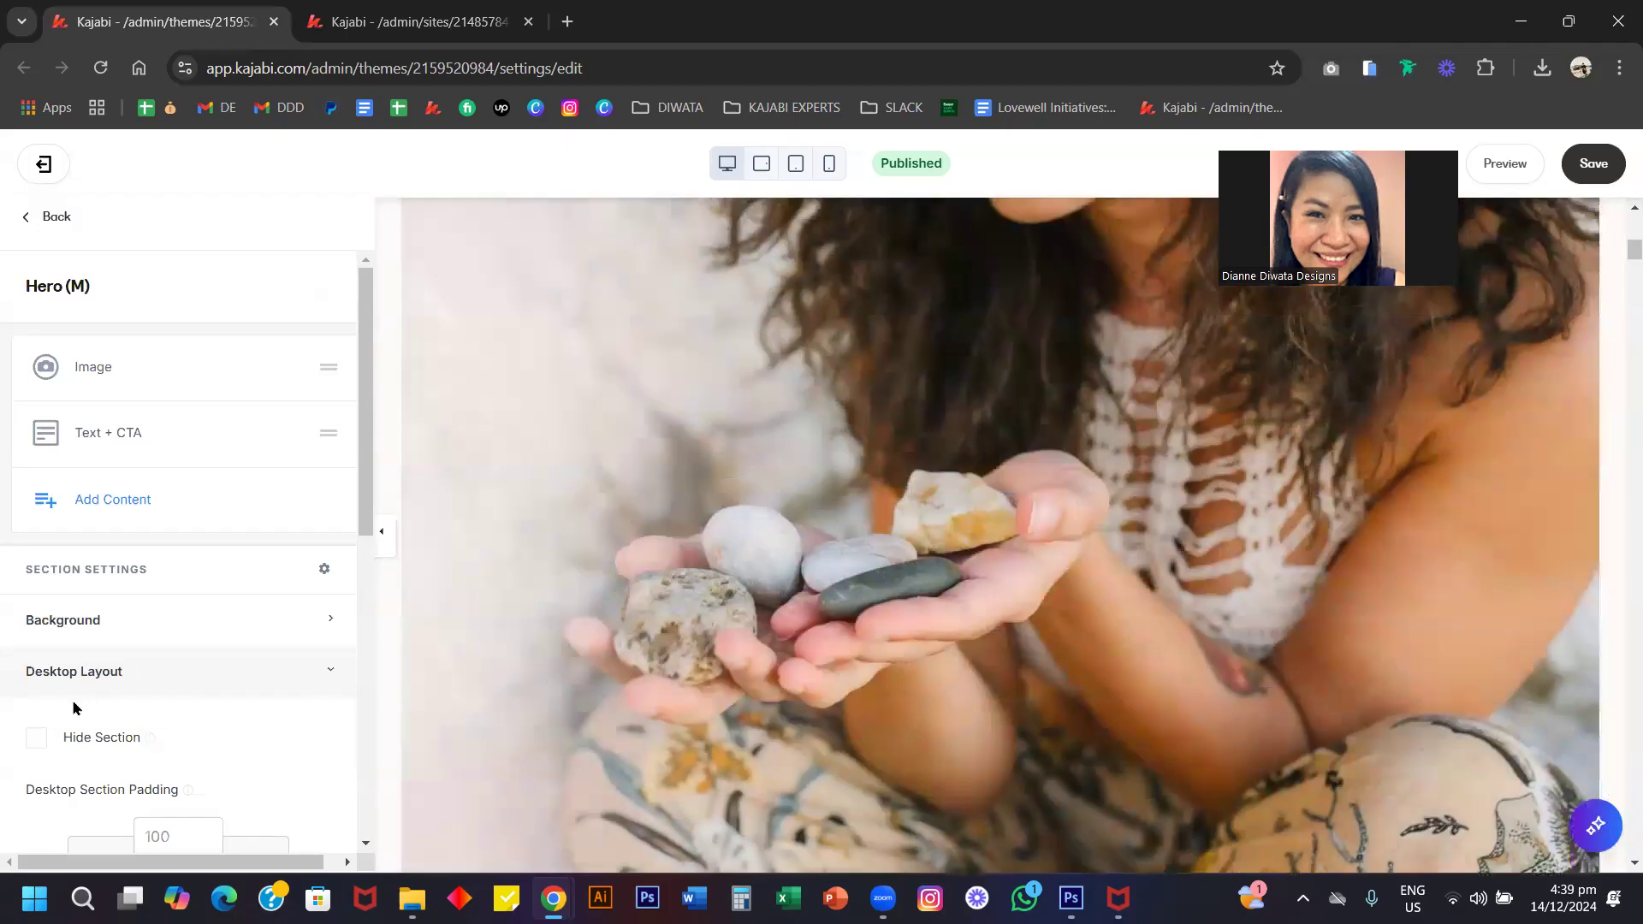
click(83, 741)
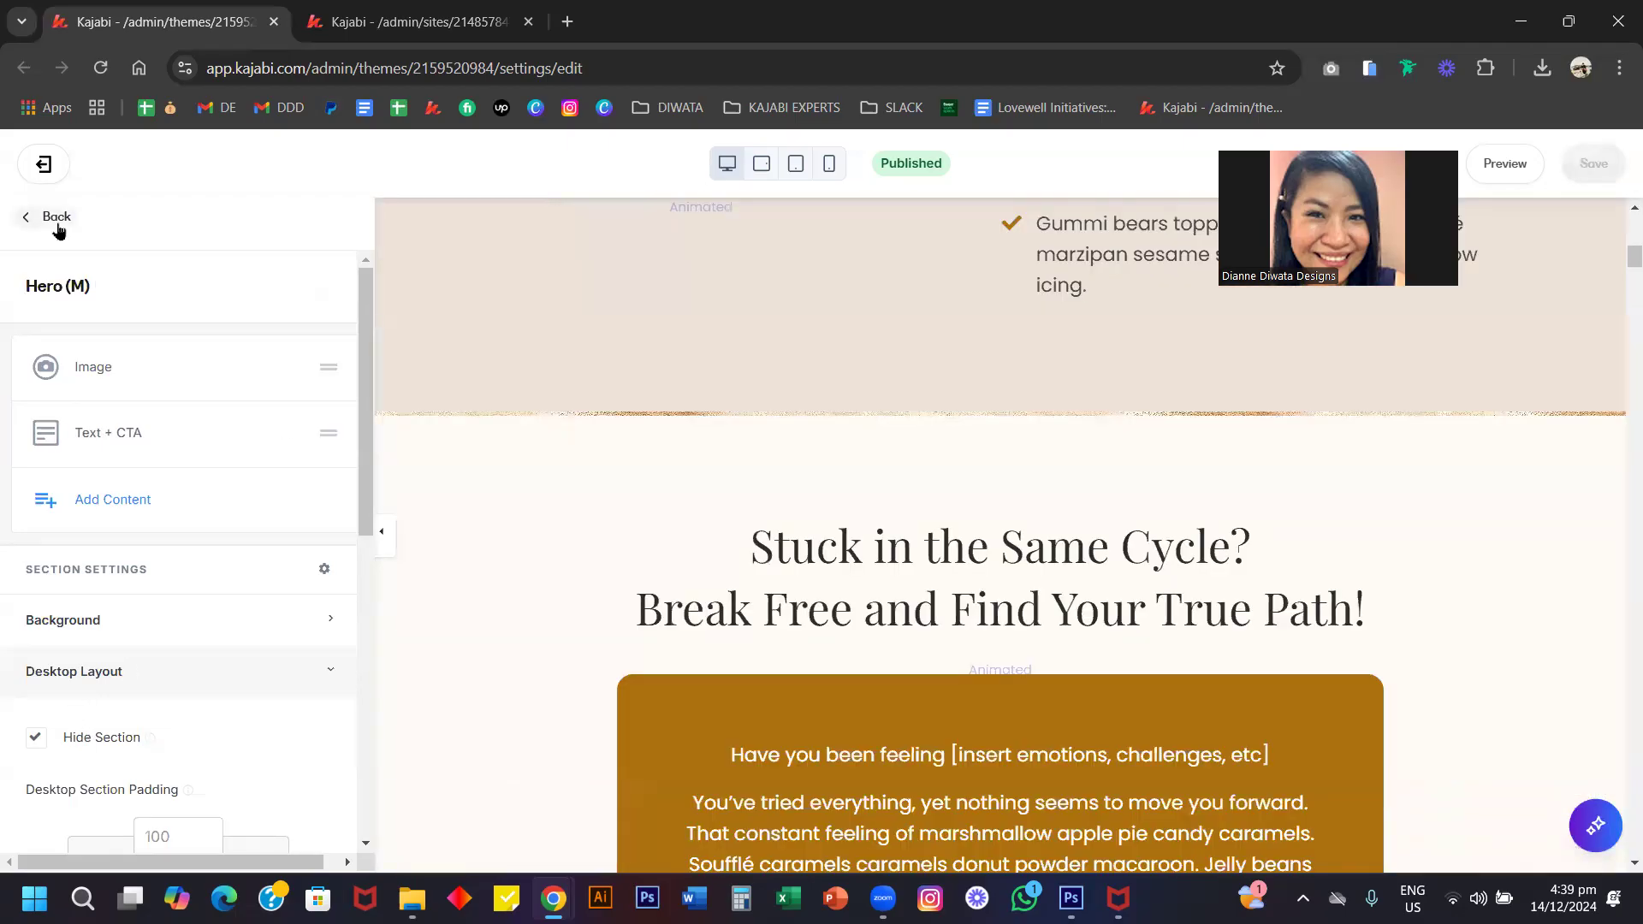
click(56, 221)
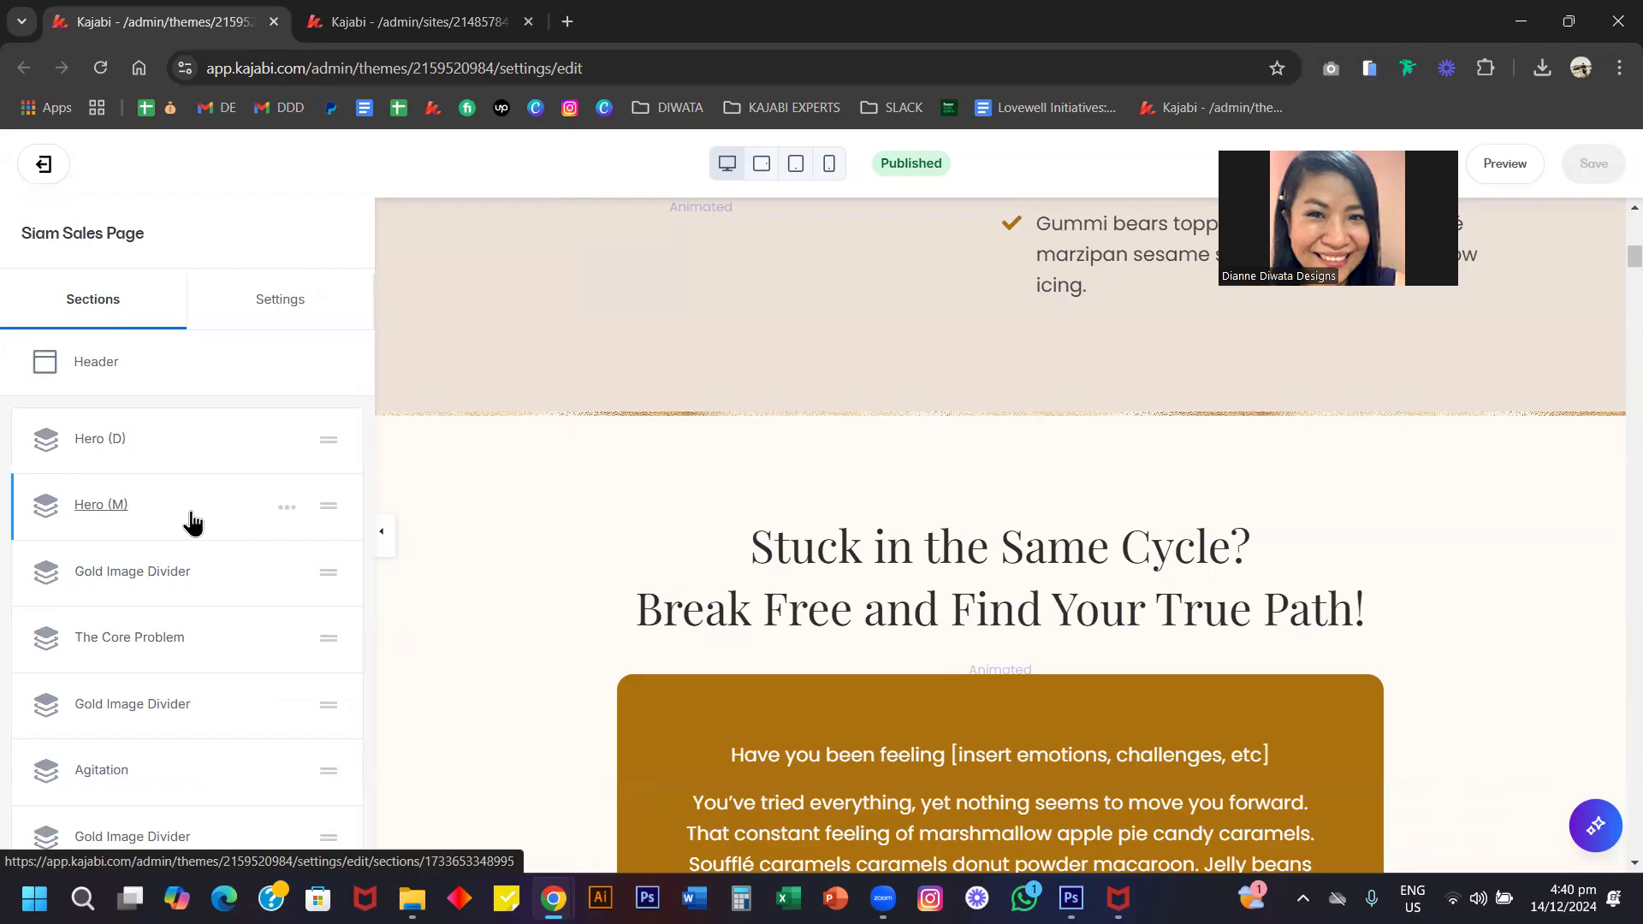
Compare the names in the section list with the page preview from the hero to the "Let me guess..." section.
scroll(192, 524, down, 3)
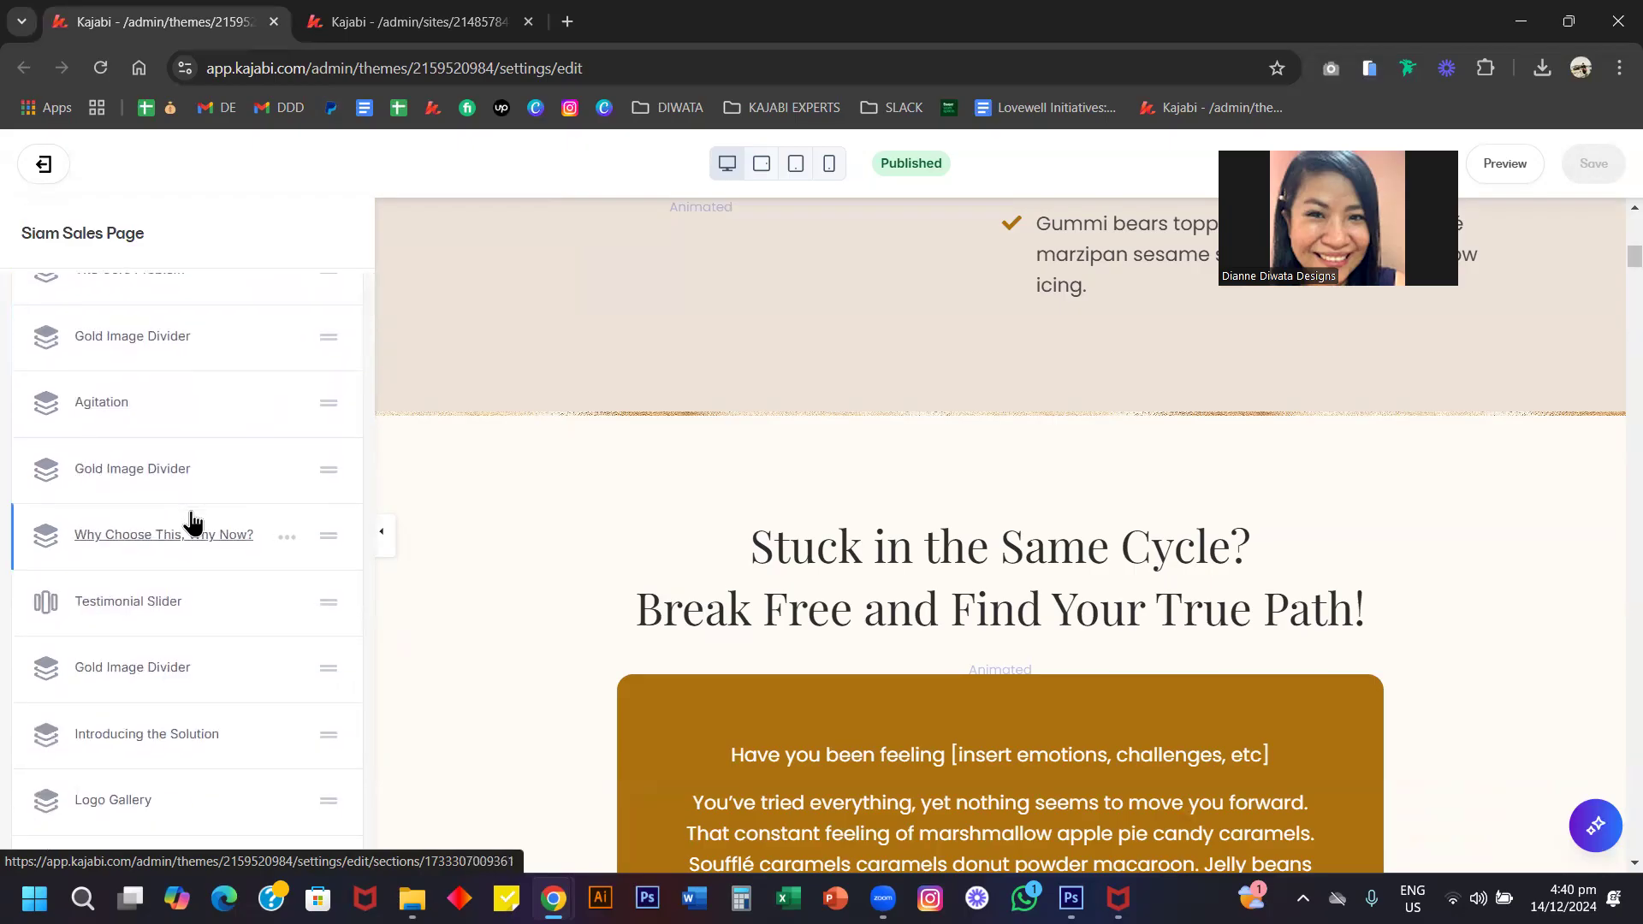
scroll(192, 524, up, 5)
scroll(608, 460, up, 10)
scroll(182, 708, down, 5)
scroll(182, 708, up, 5)
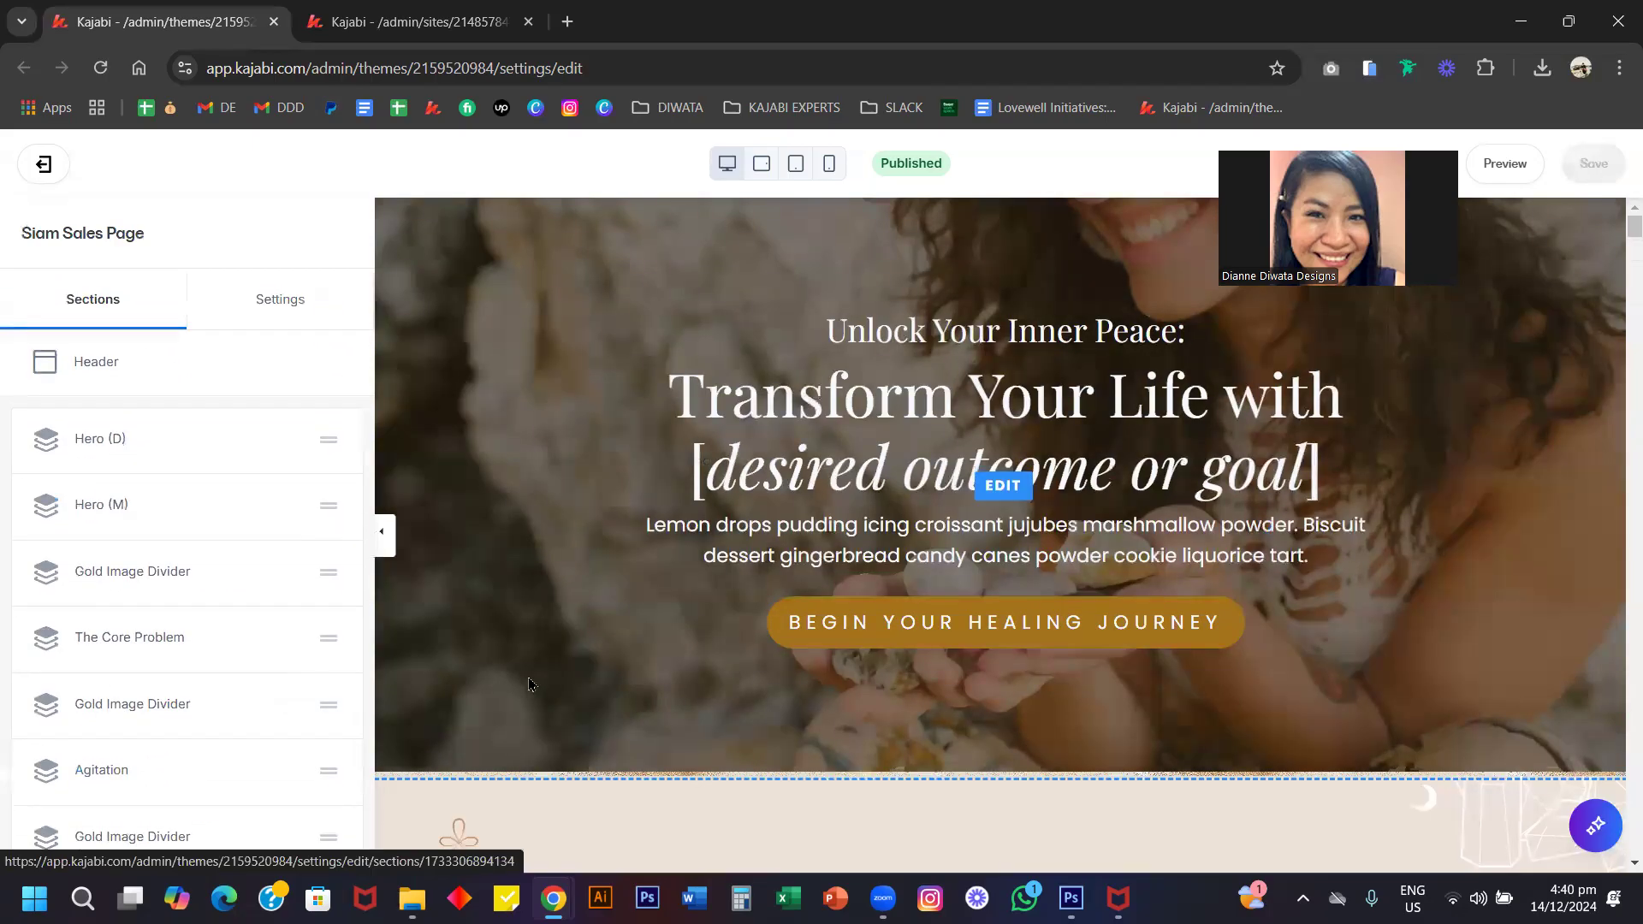
scroll(527, 676, down, 5)
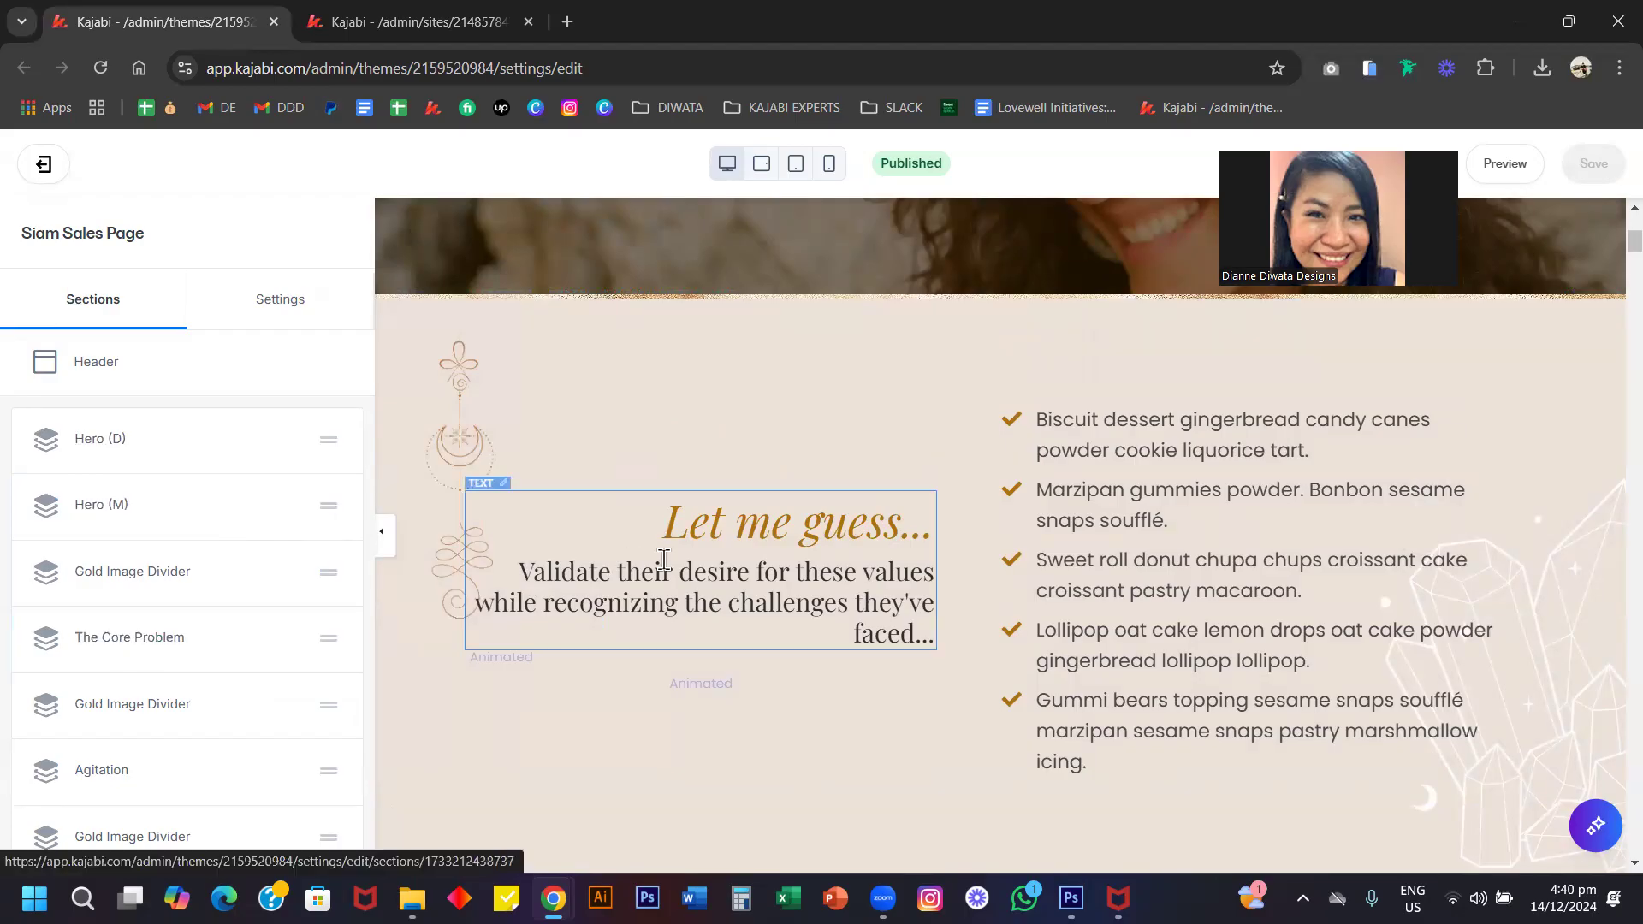
Open The Core Problem section's name for renaming and accept it without changes.
click(287, 642)
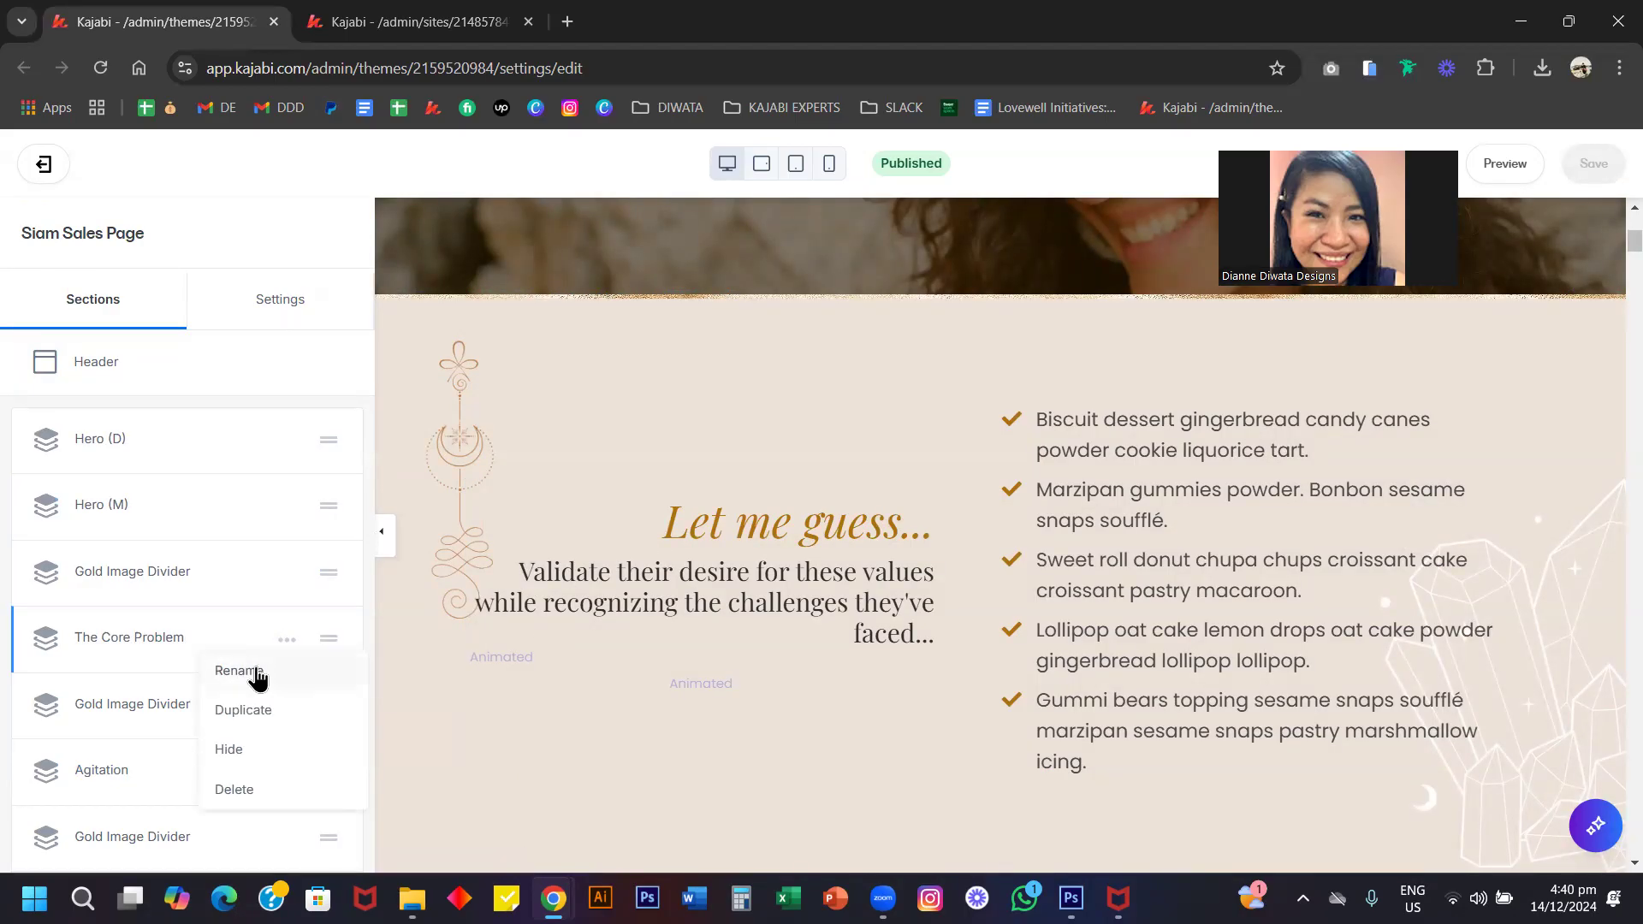
click(257, 678)
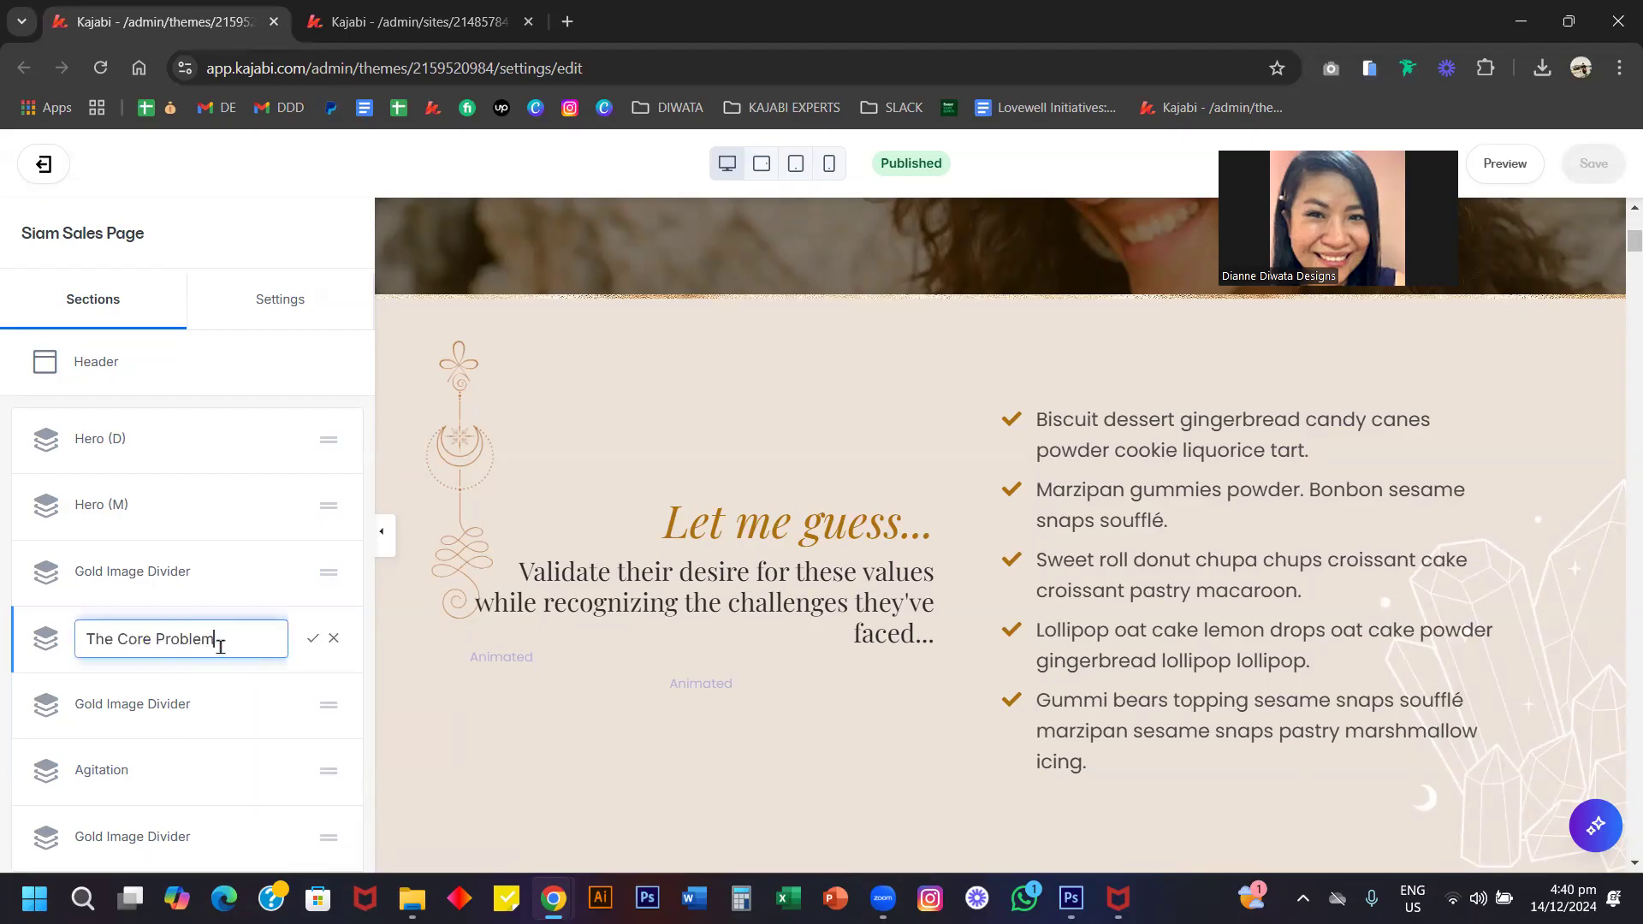
click(313, 640)
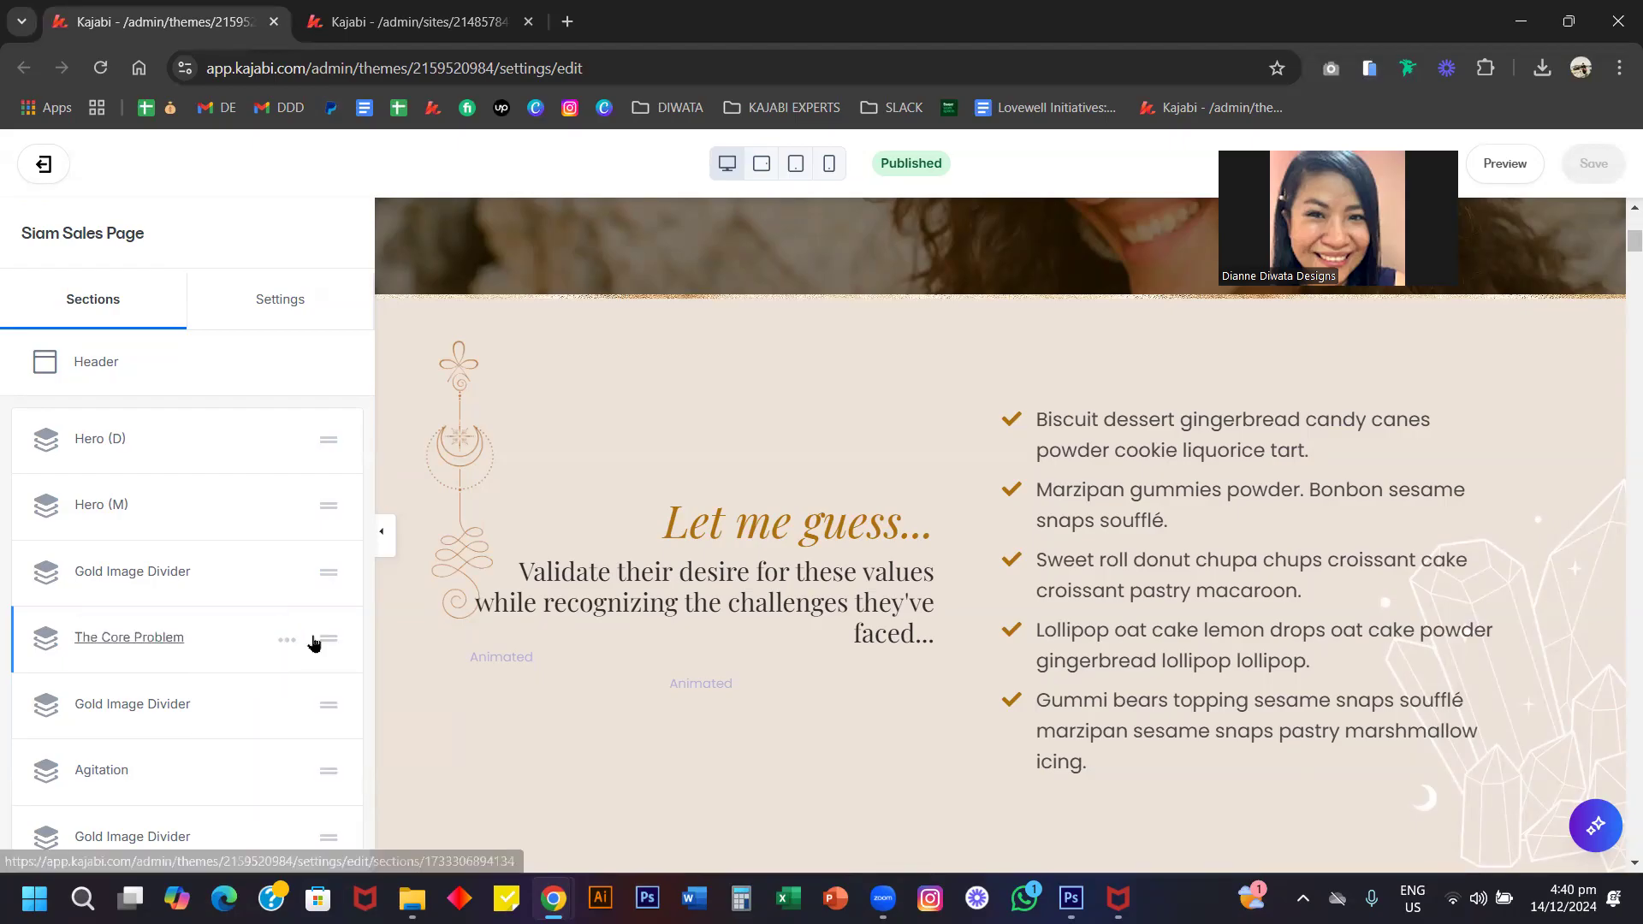
Review The Core Problem section's content blocks and its background media, video and image settings, and return to the section list.
click(155, 648)
scroll(195, 669, down, 3)
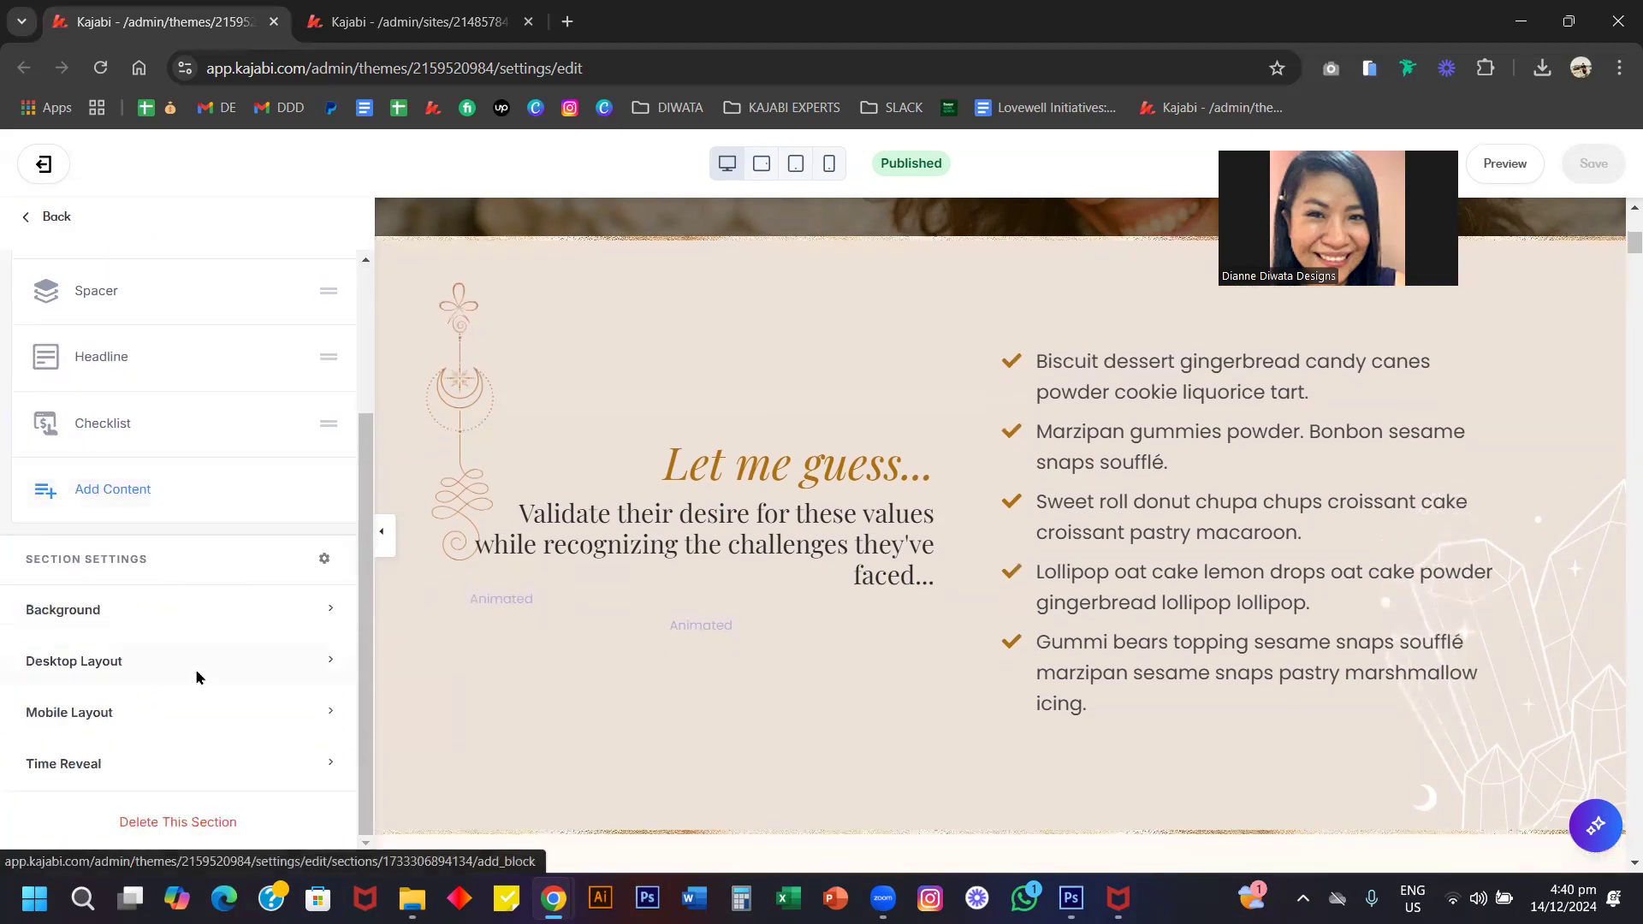
scroll(443, 596, up, 5)
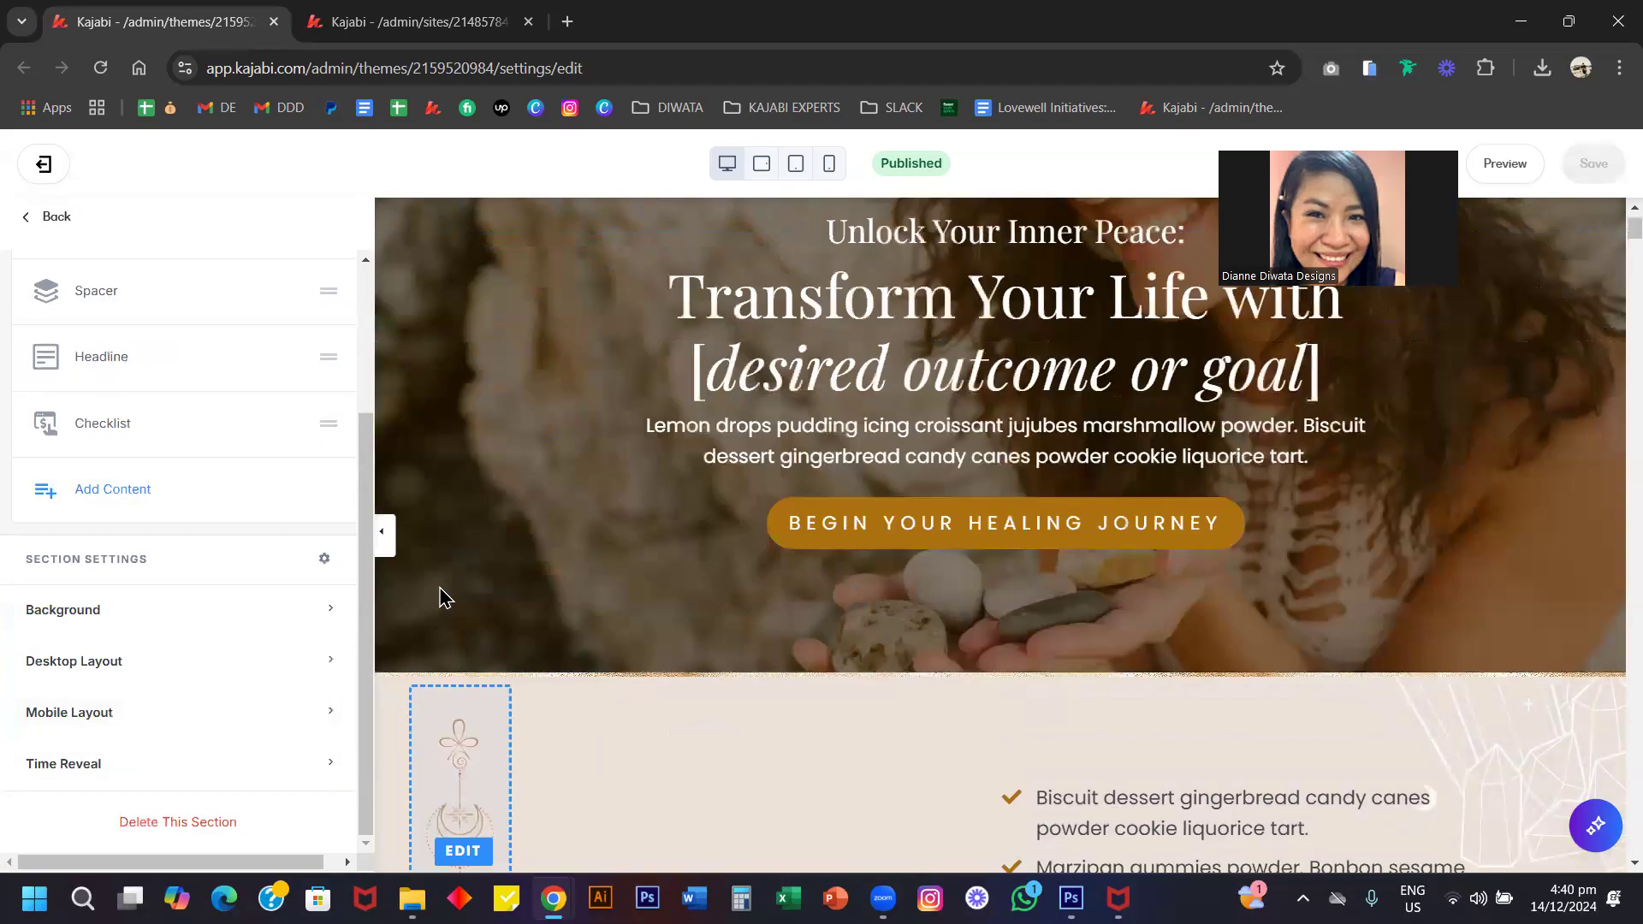
scroll(440, 471, up, 1)
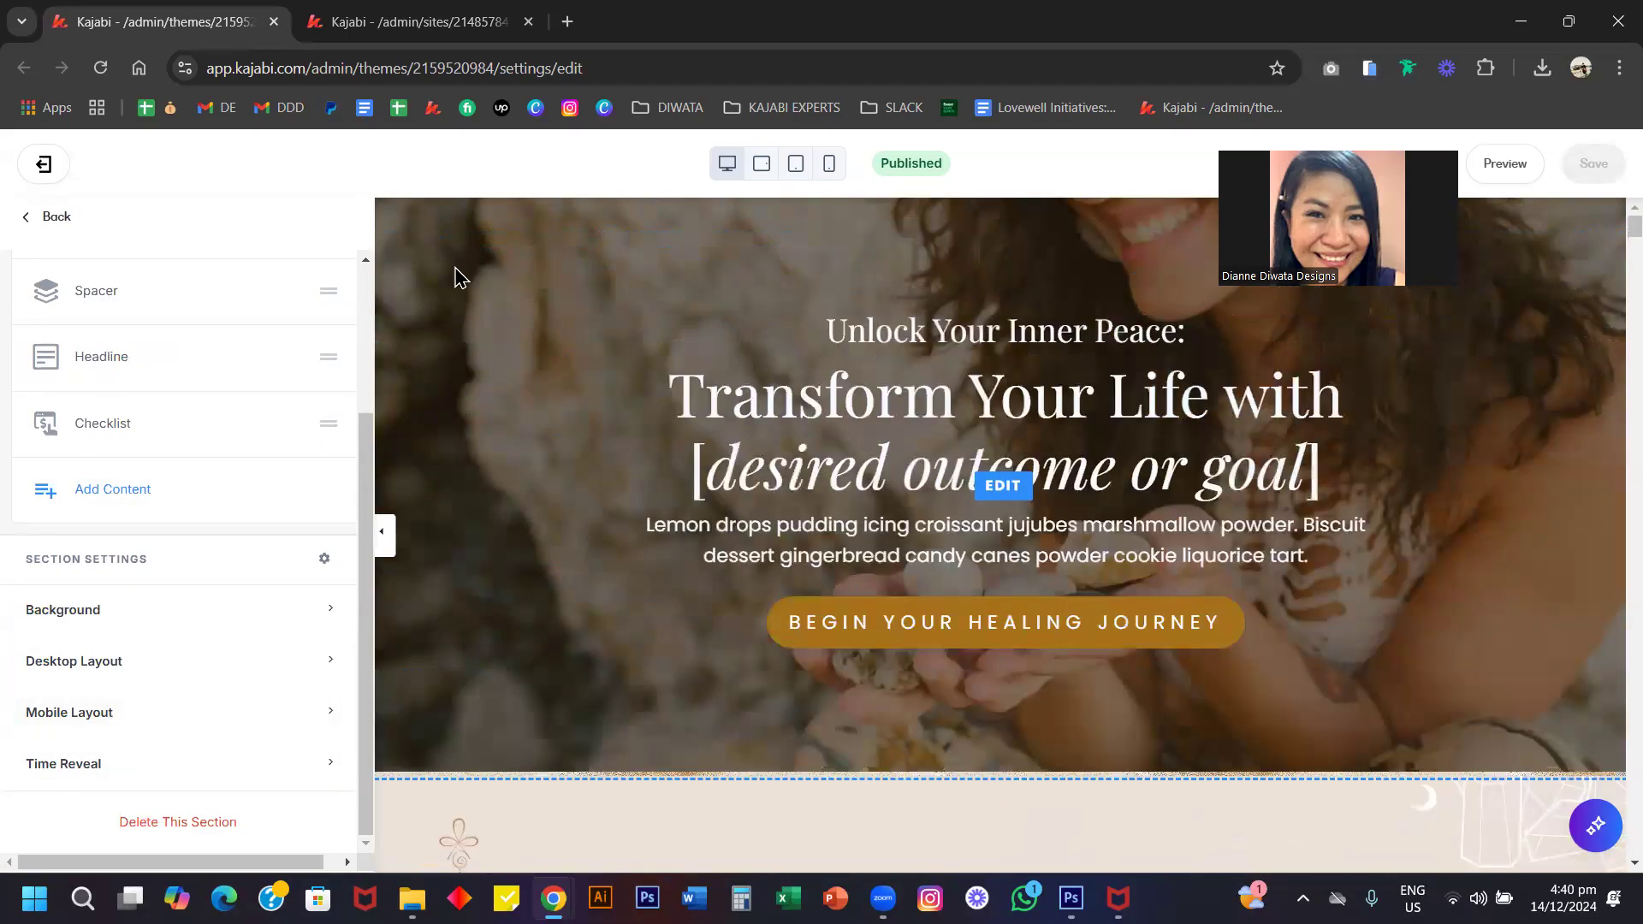
click(73, 608)
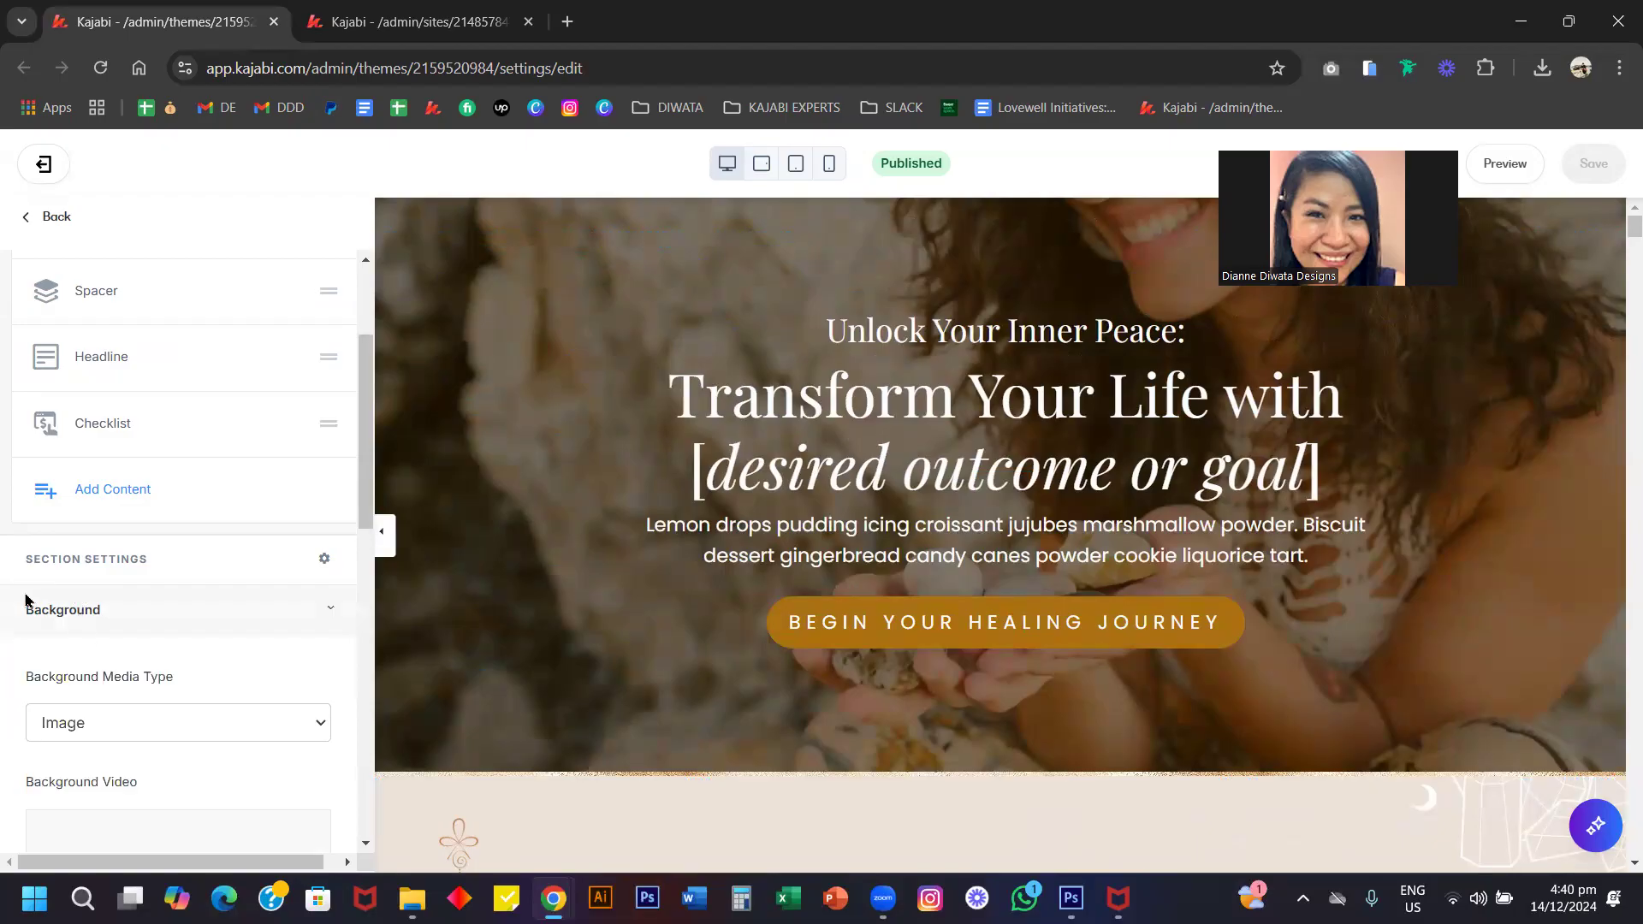
scroll(151, 672, down, 8)
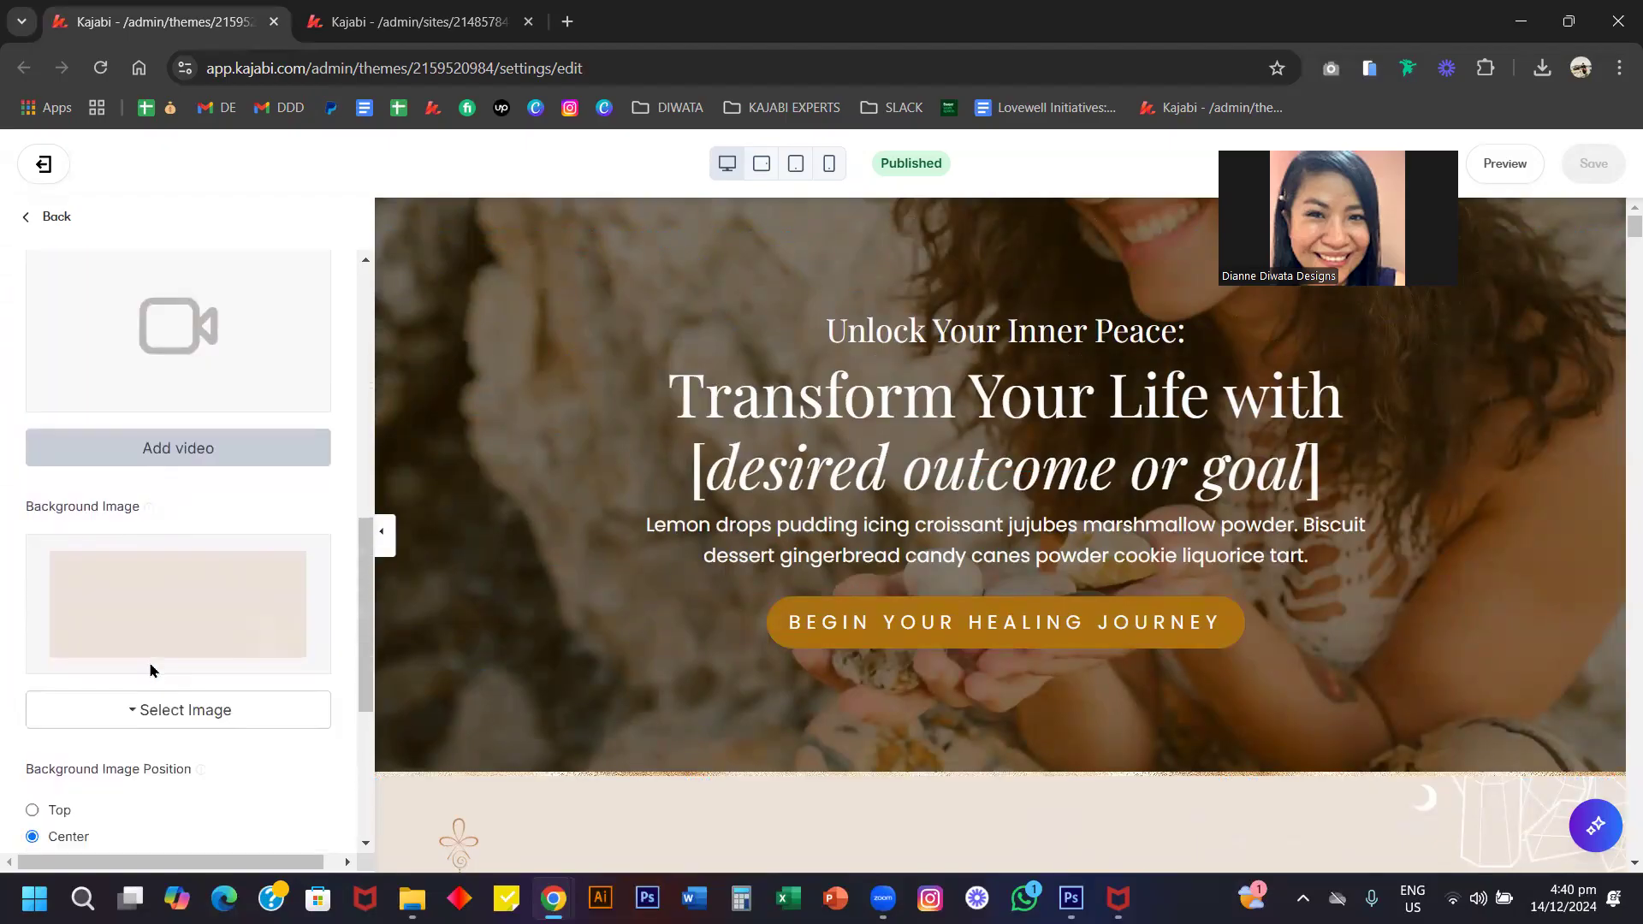
scroll(210, 656, up, 10)
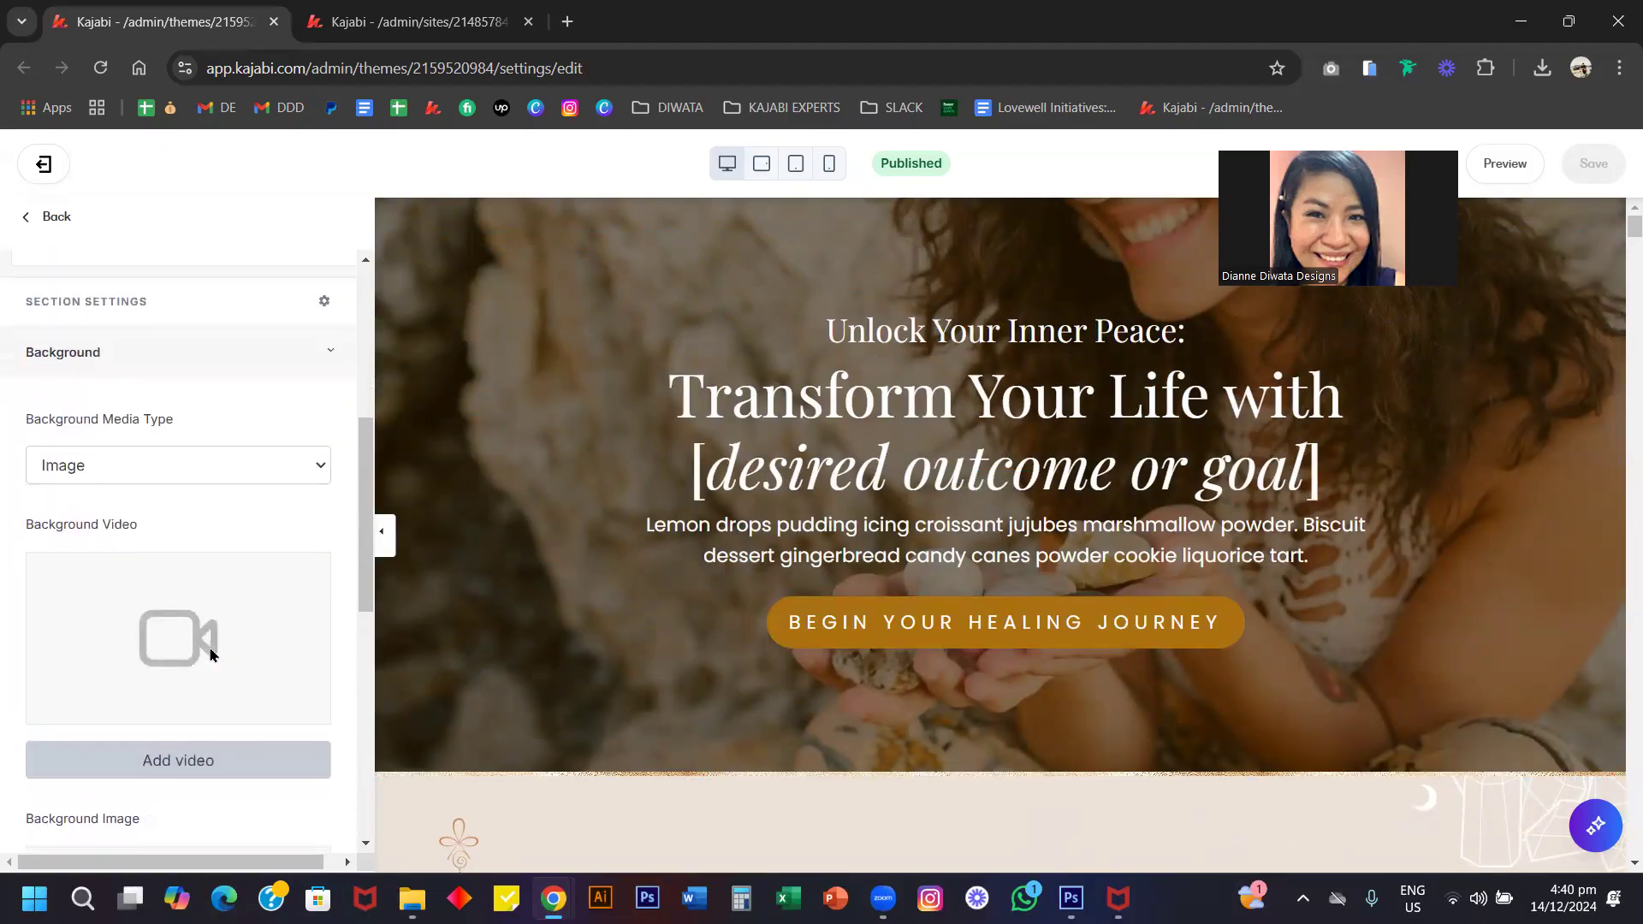
click(50, 217)
Open the Hero (D) section's background settings and set its background color to the yellow preset swatch.
click(99, 440)
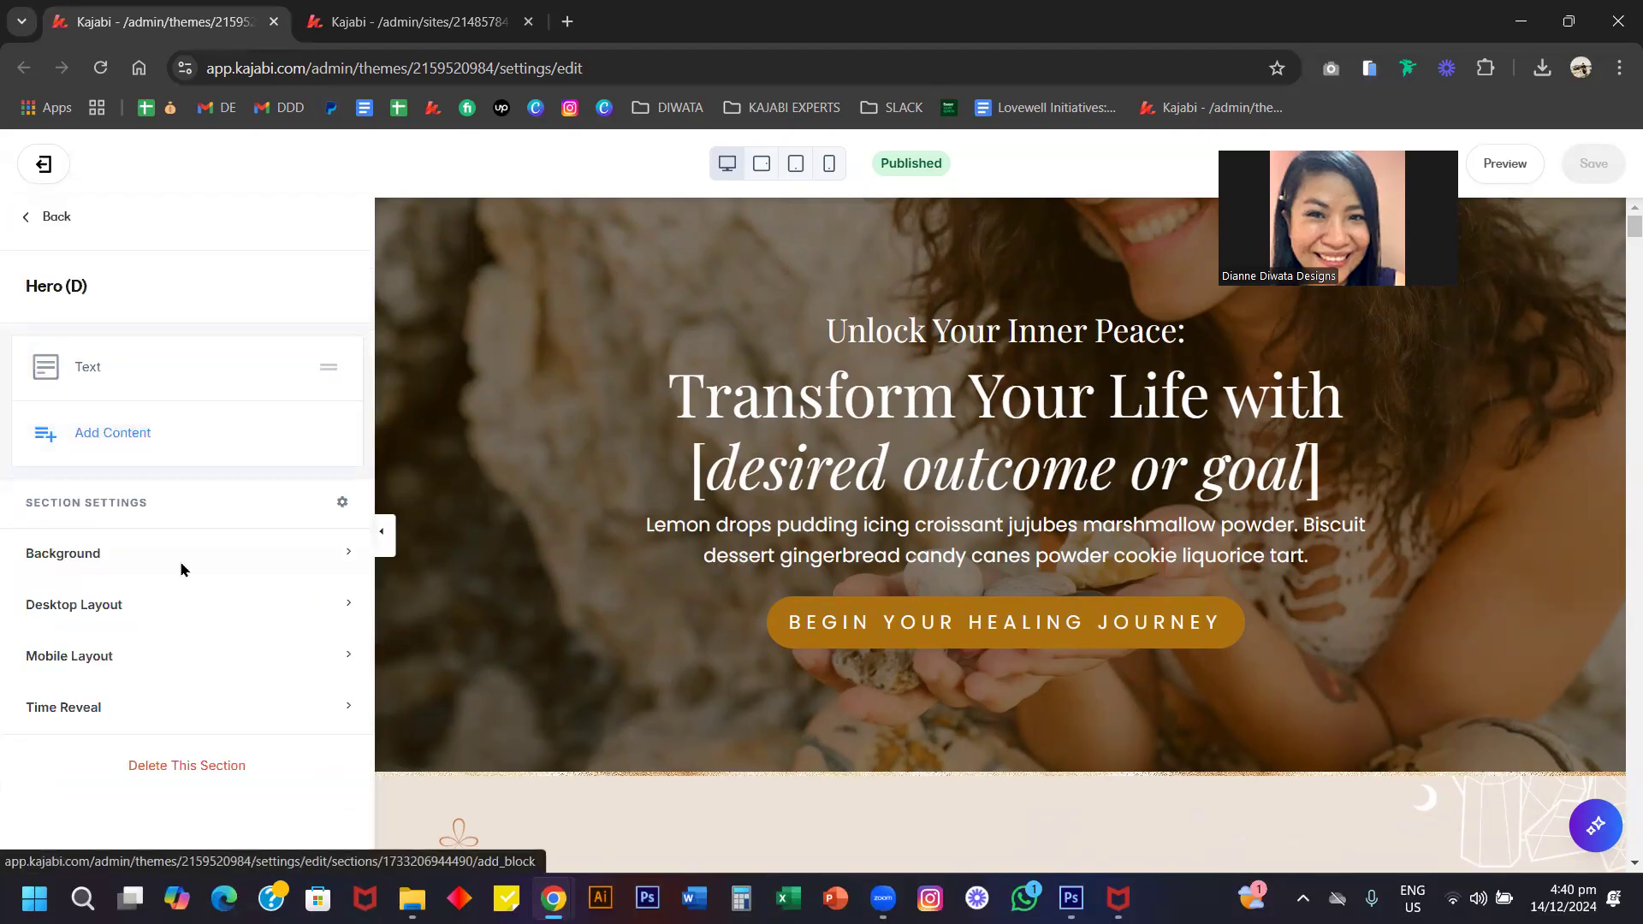
click(142, 553)
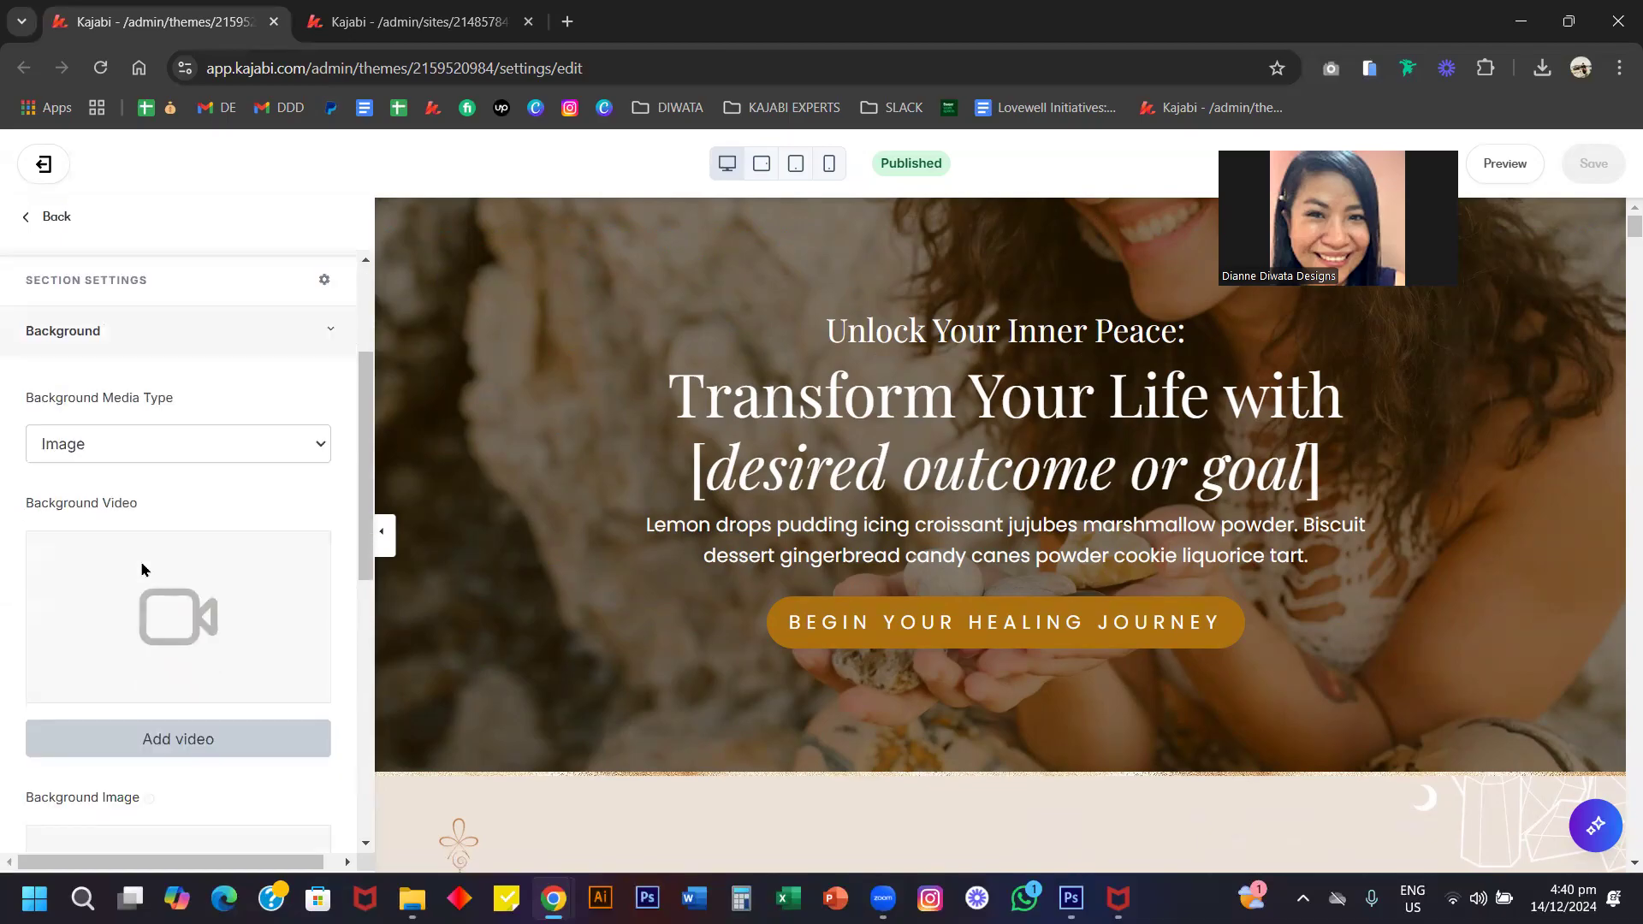
scroll(142, 569, down, 3)
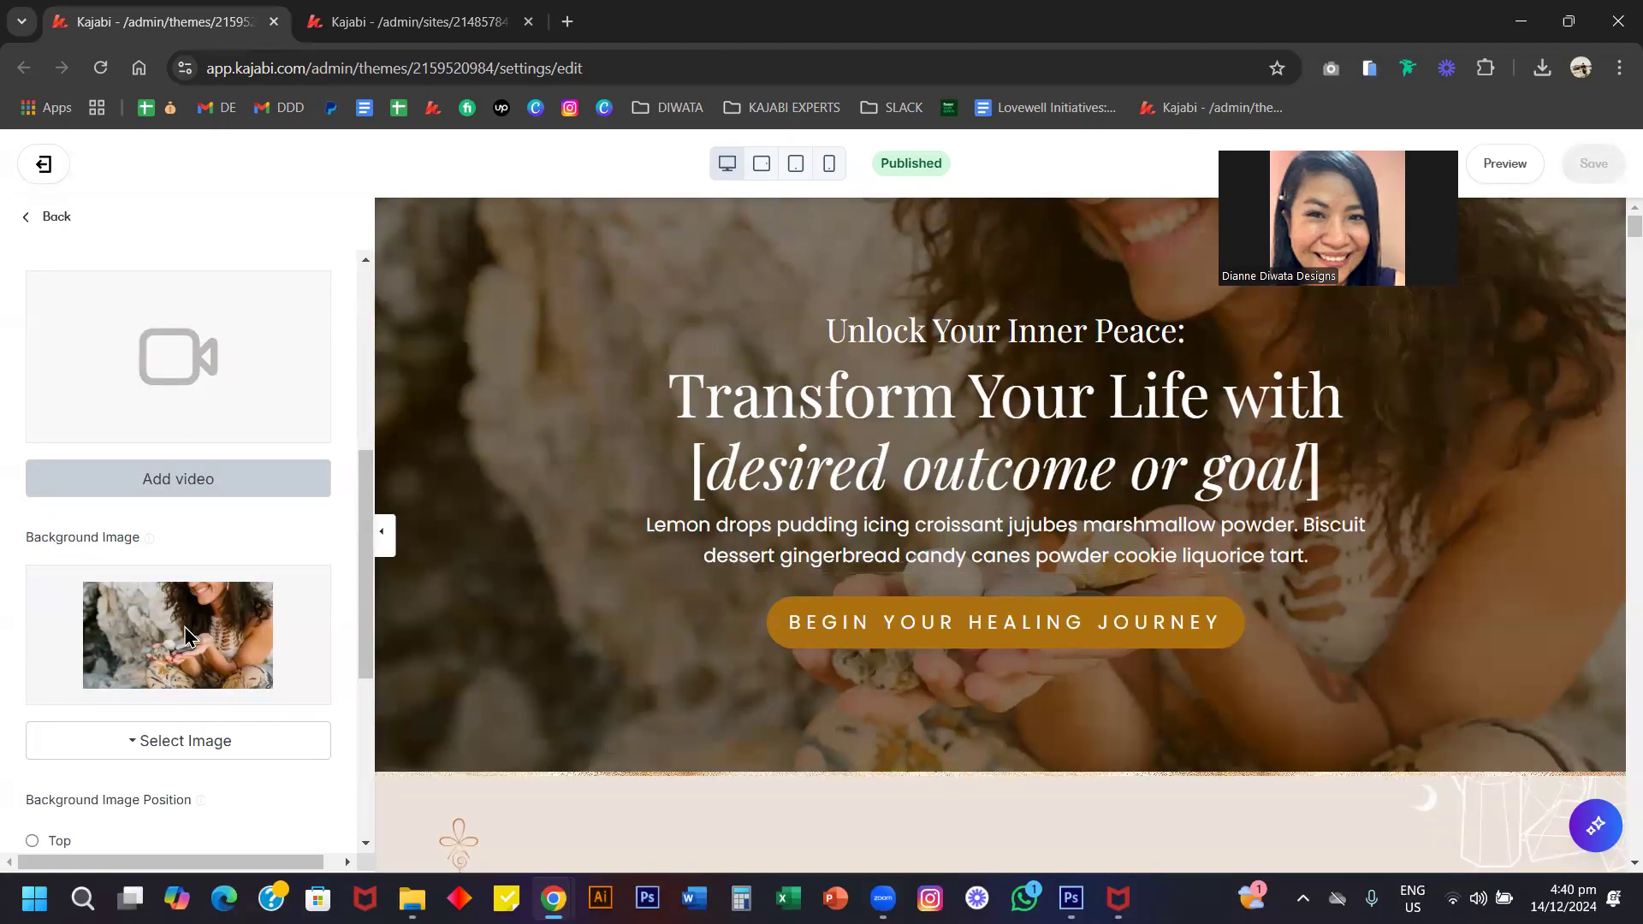
scroll(186, 636, down, 3)
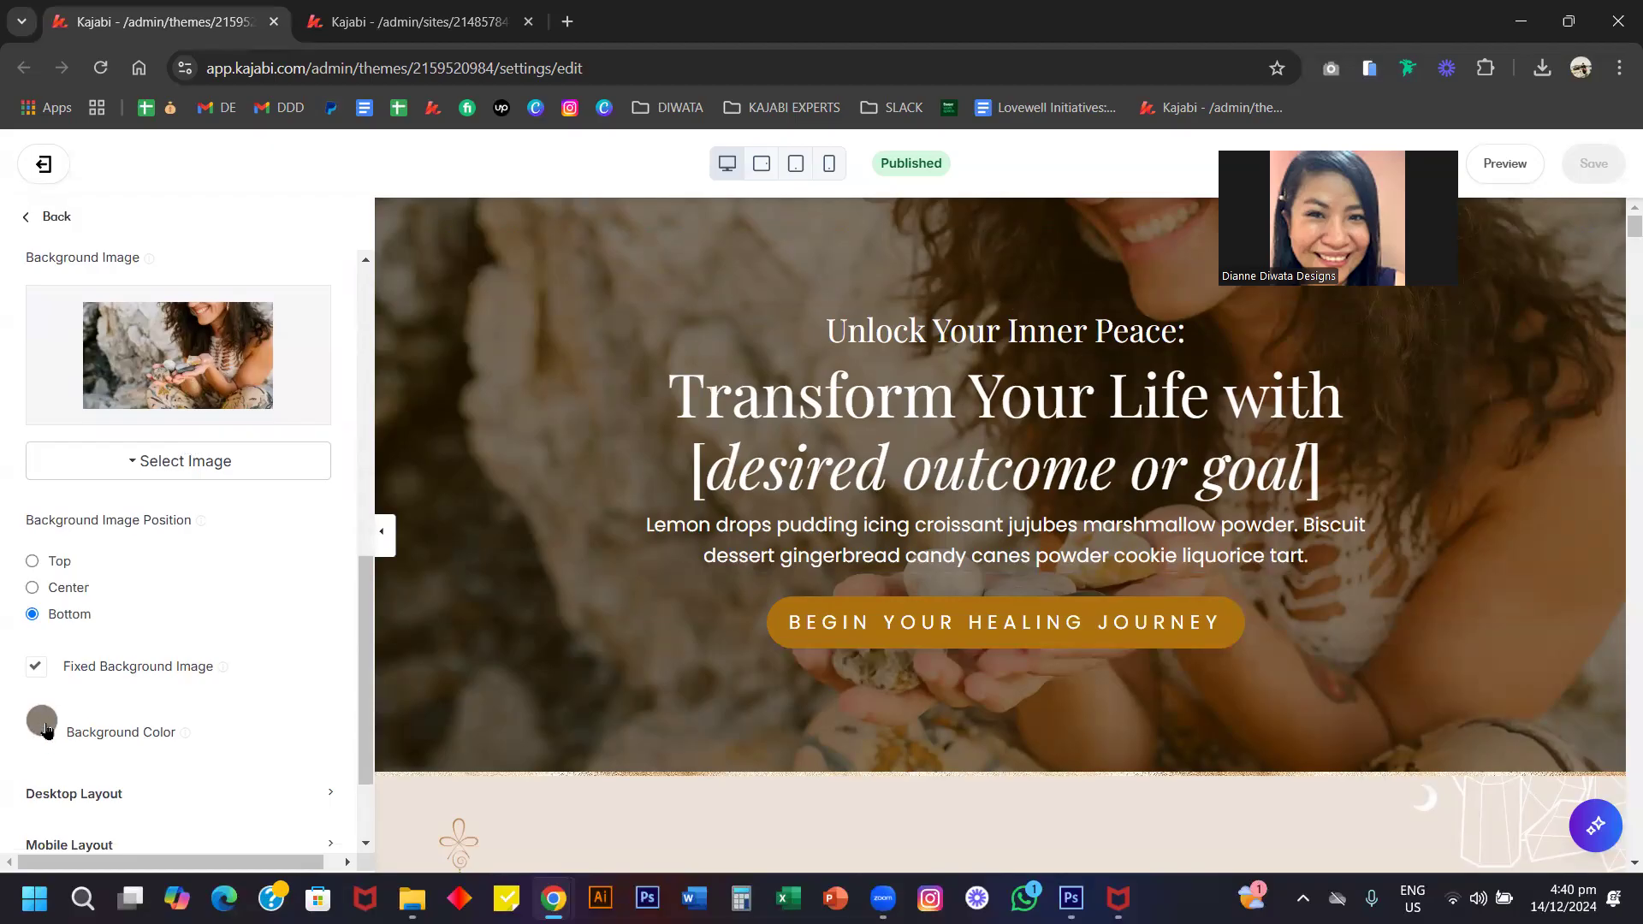
click(42, 721)
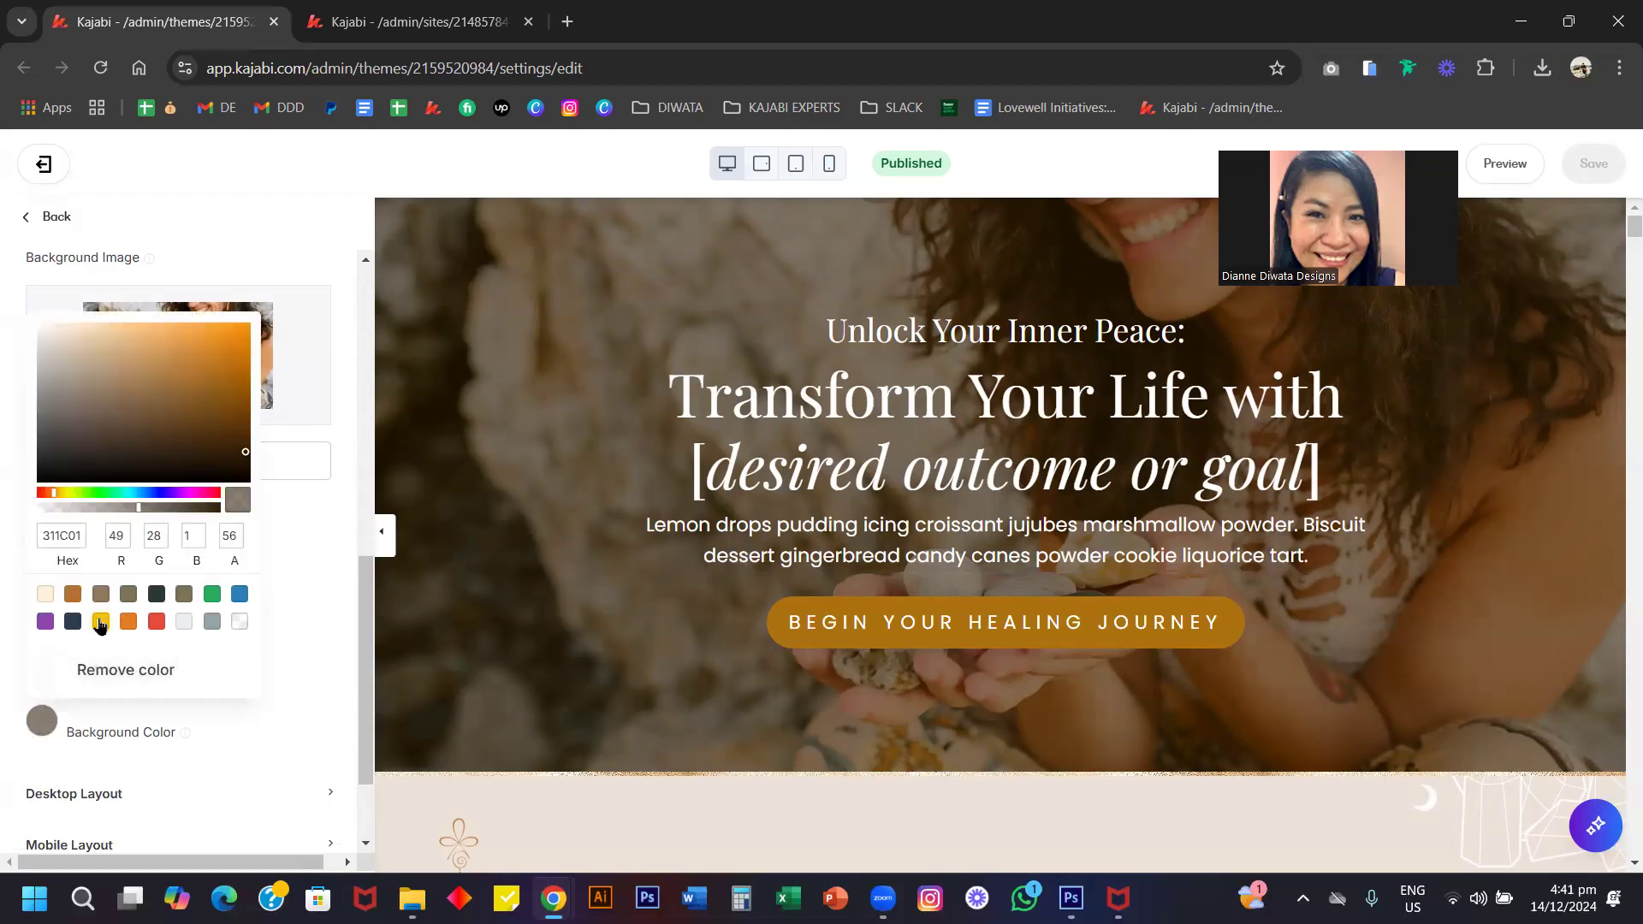
click(100, 621)
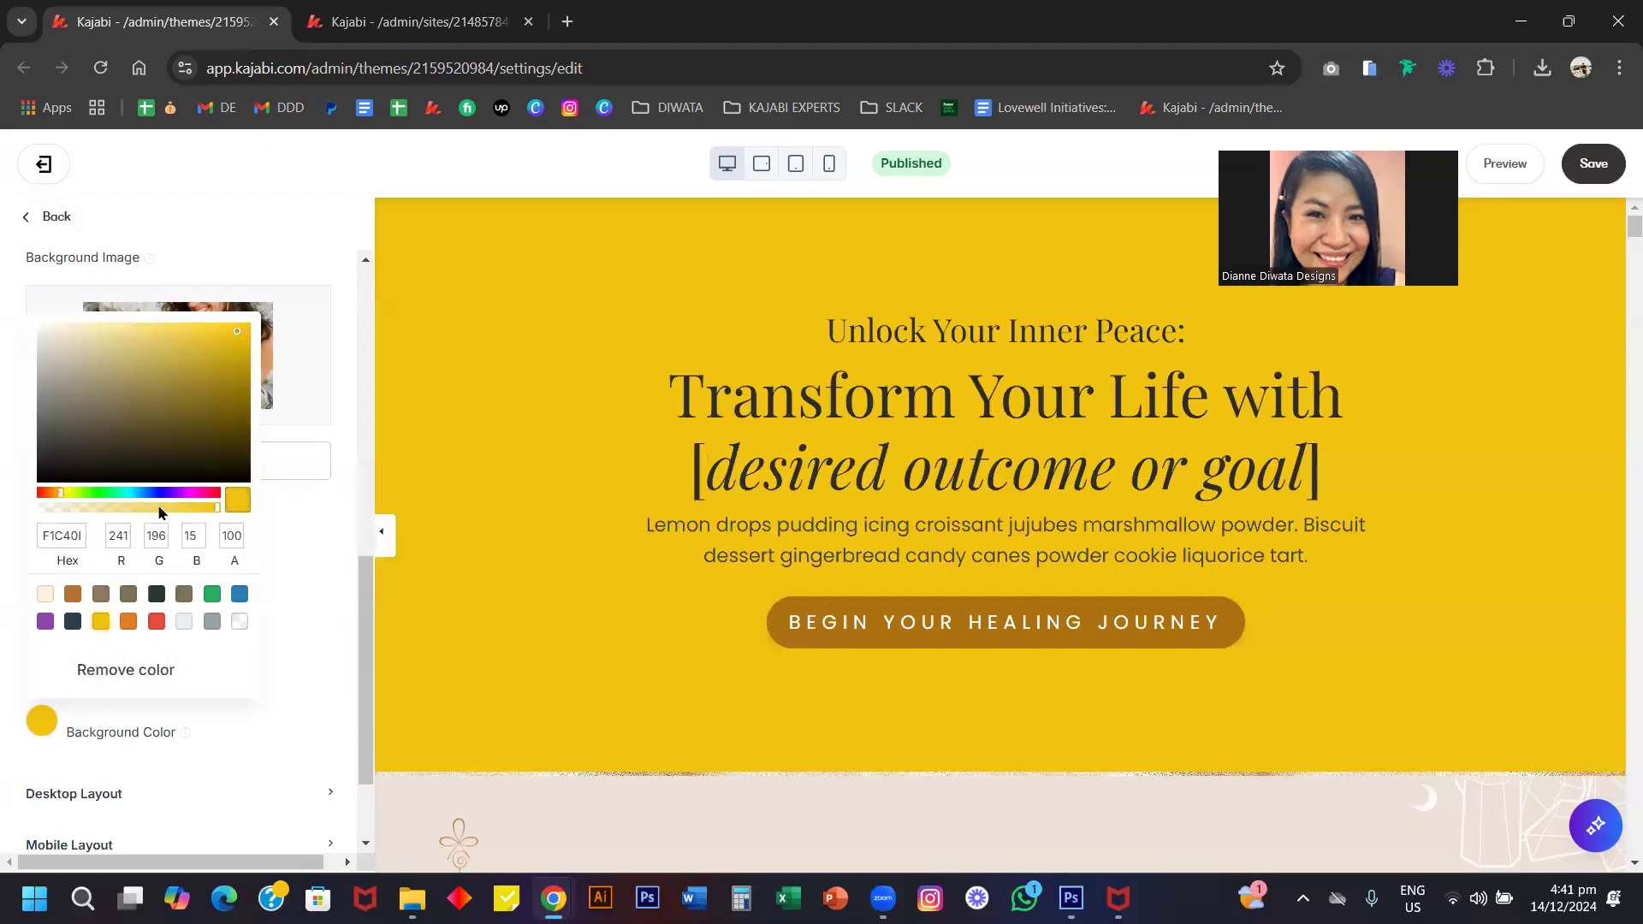
Lower the opacity of the hero's yellow background color to 42 and close the color picker.
click(160, 509)
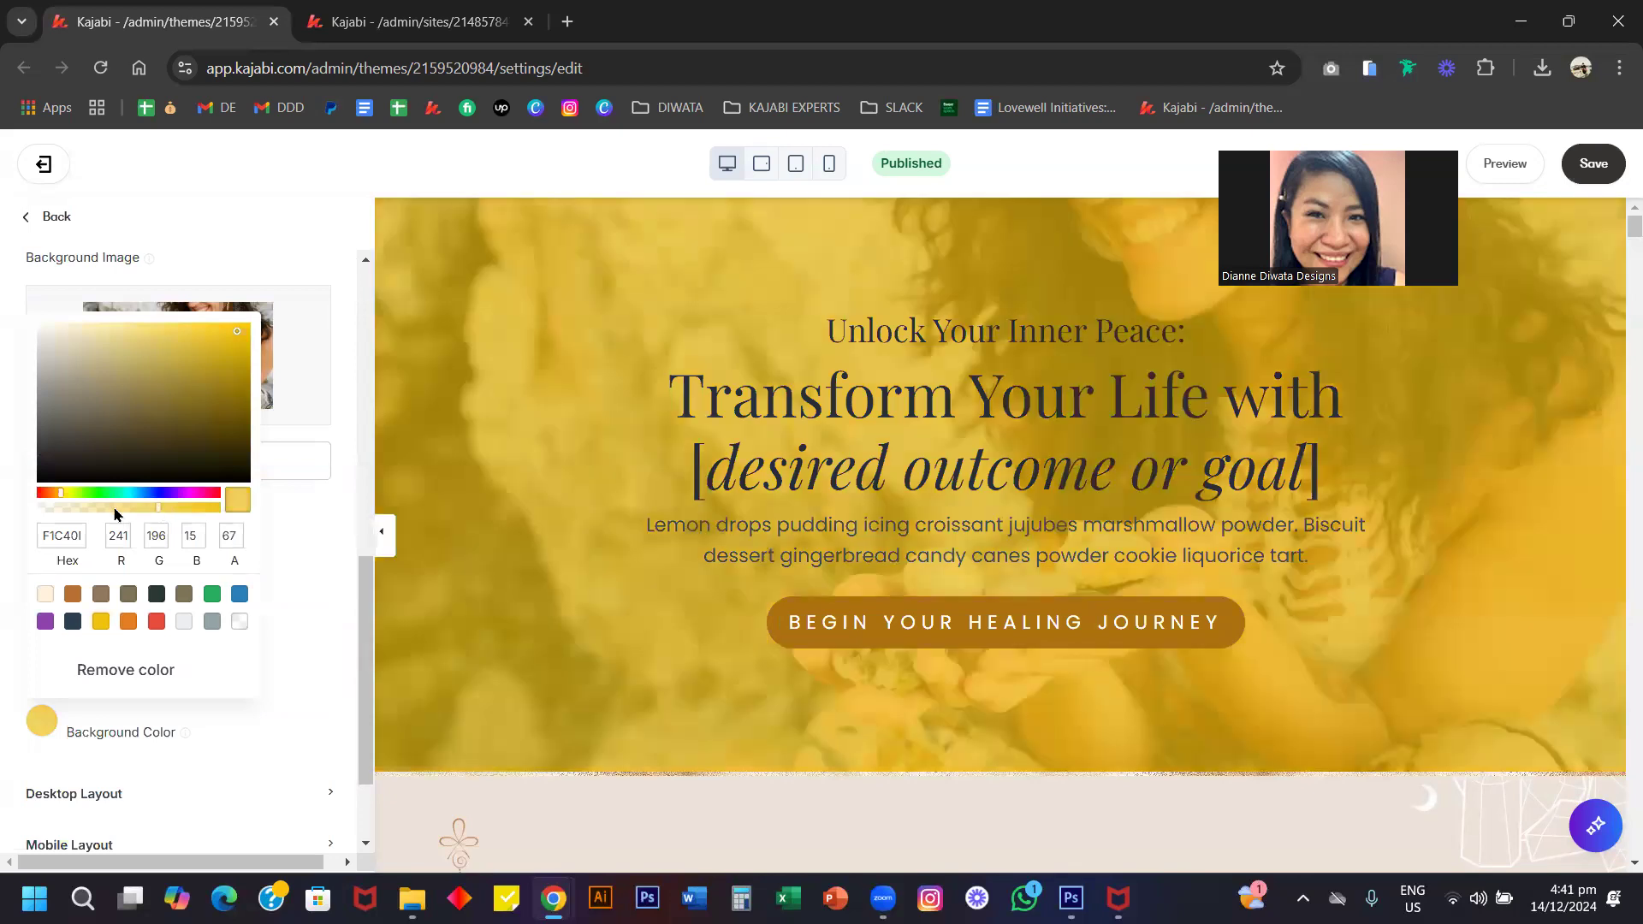
click(116, 509)
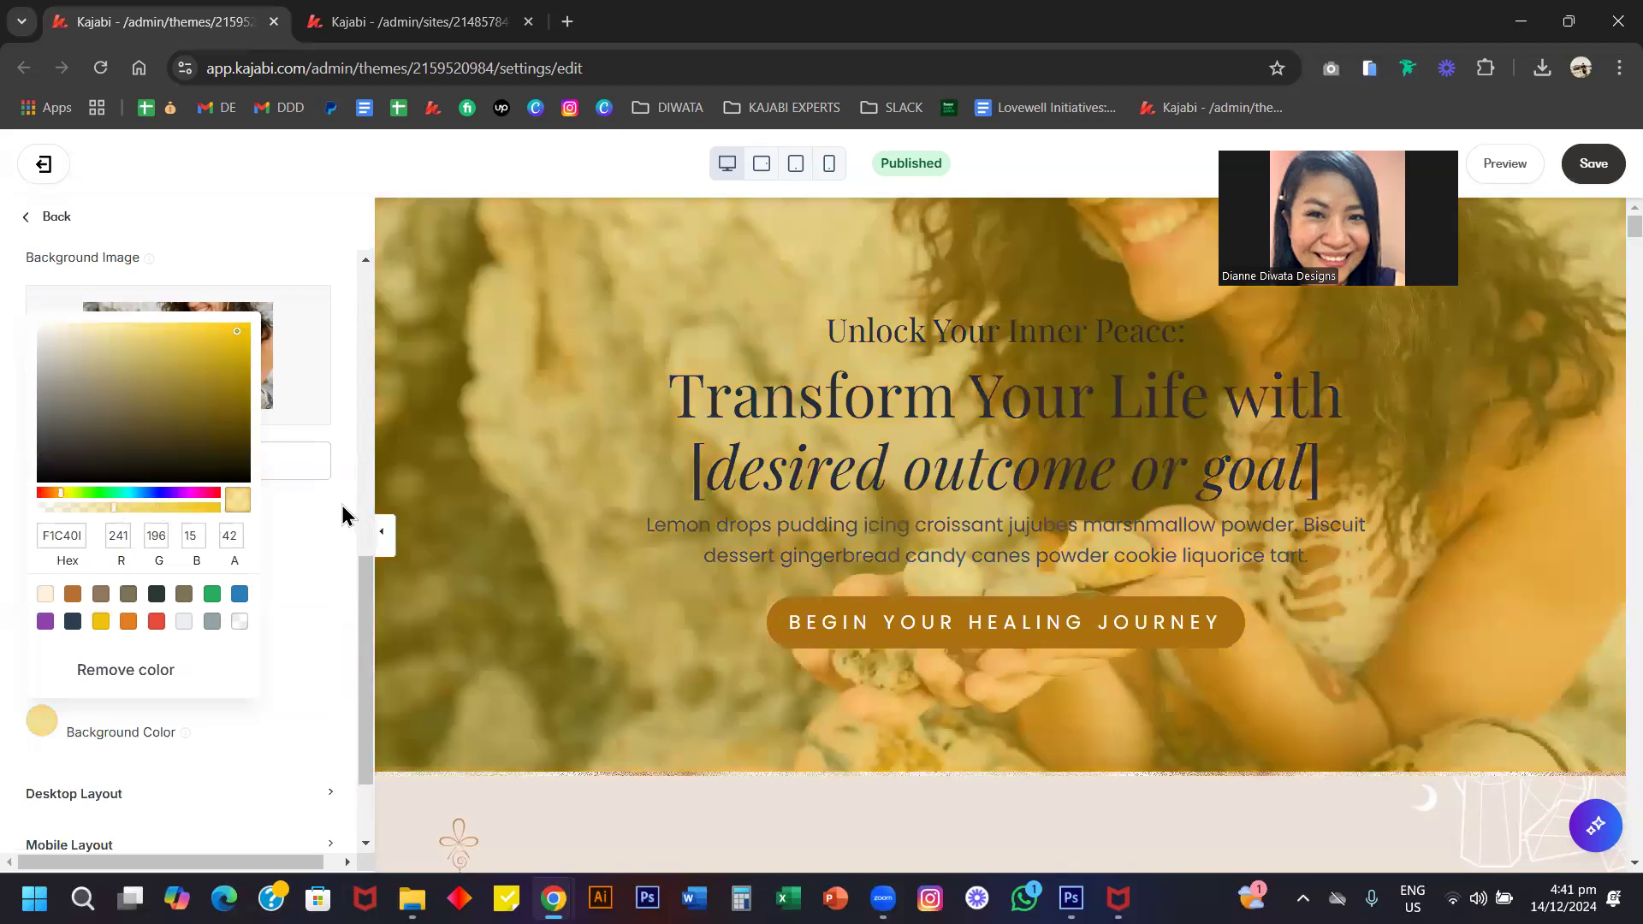
click(319, 526)
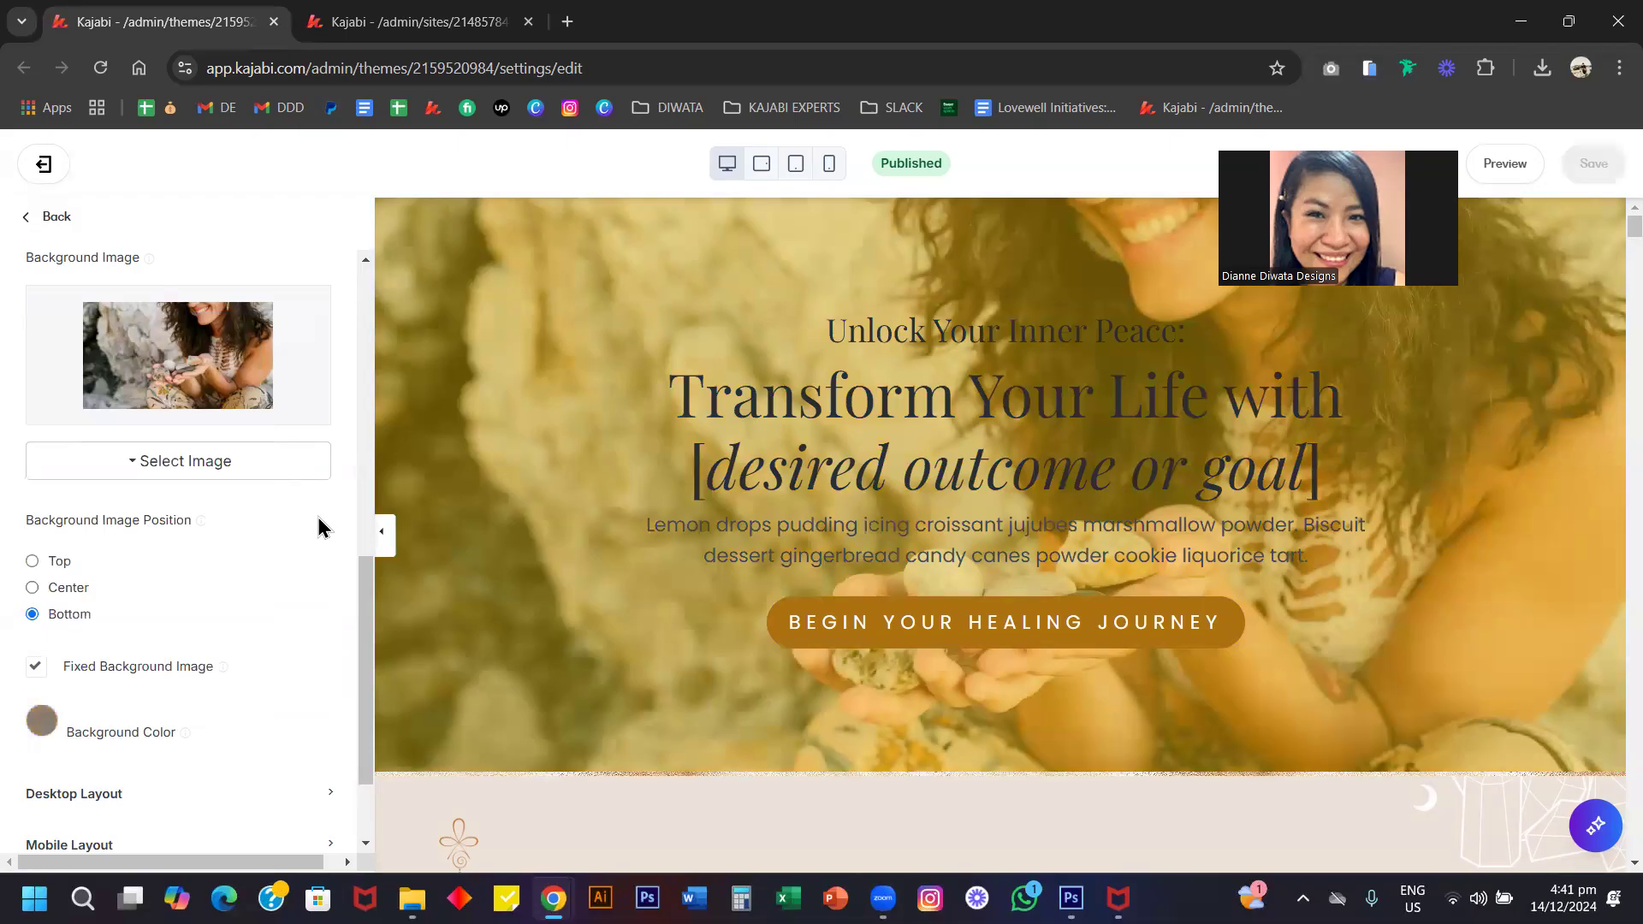
Review the Hero (D) section's desktop layout options, including hide section, section padding and vertical and horizontal alignment.
scroll(213, 588, down, 1)
scroll(213, 589, down, 1)
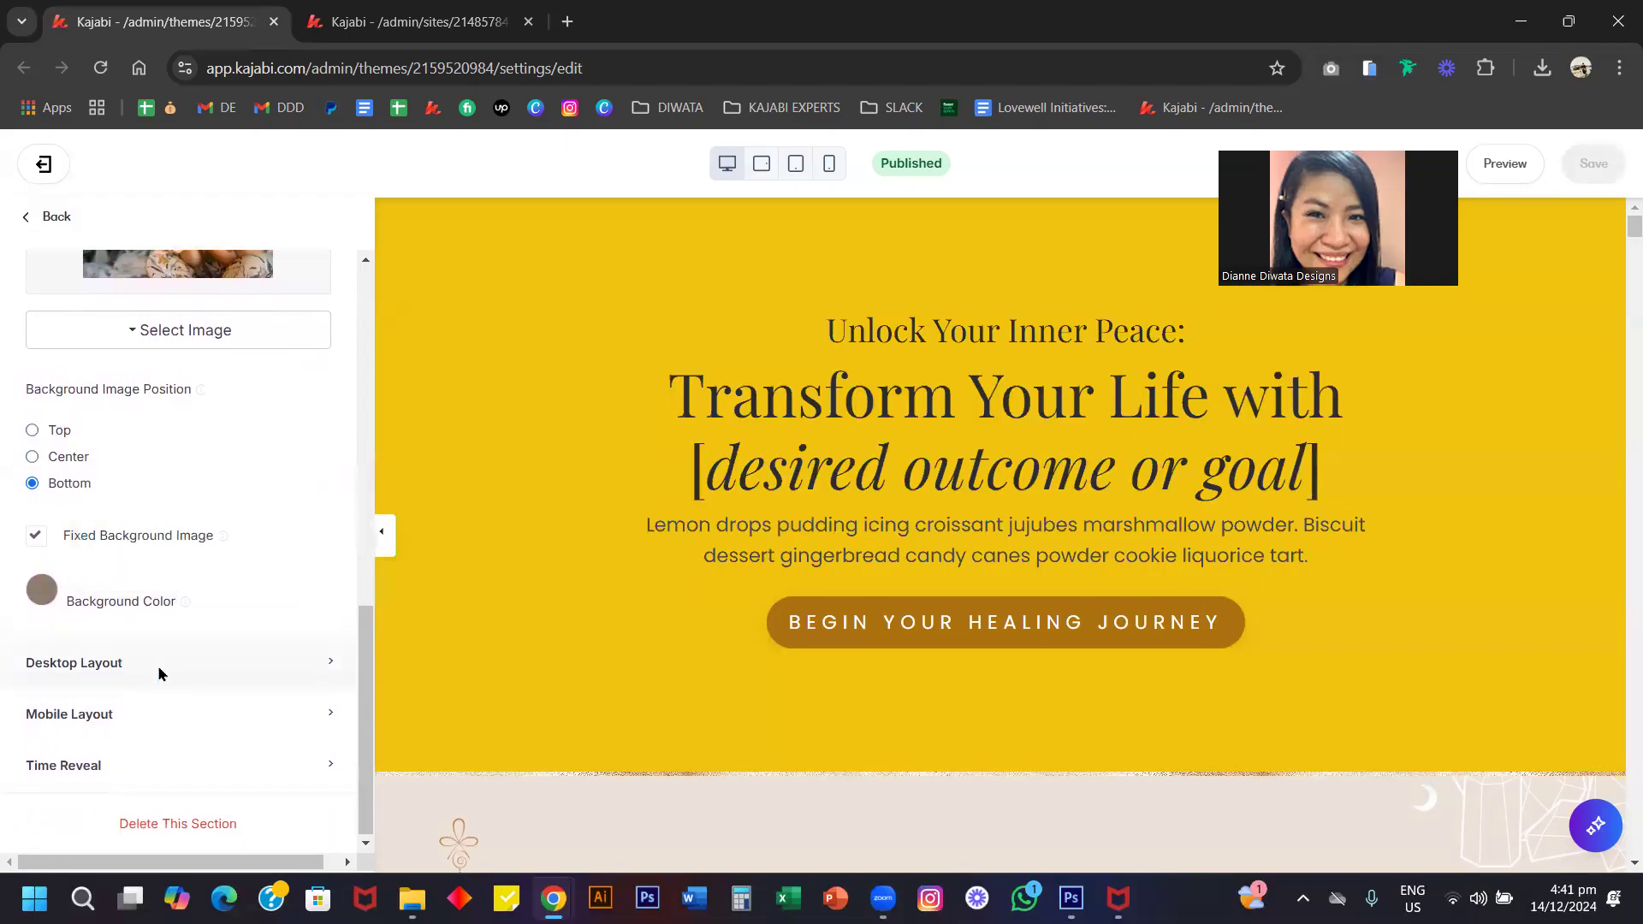
scroll(187, 553, up, 8)
scroll(187, 554, down, 8)
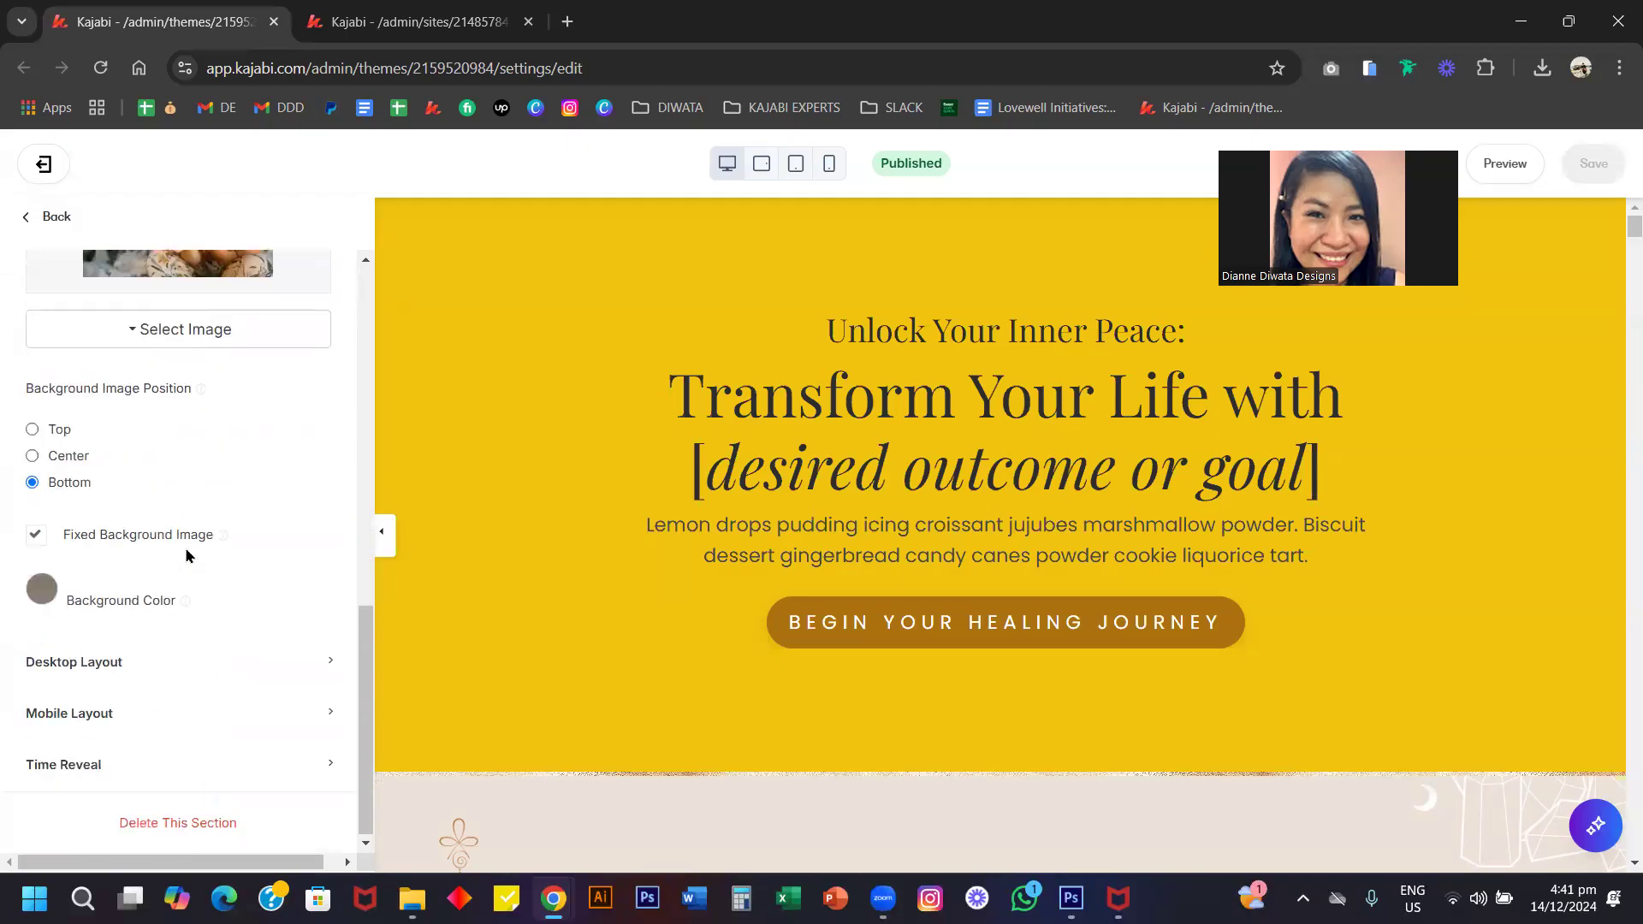
click(125, 679)
scroll(241, 650, down, 4)
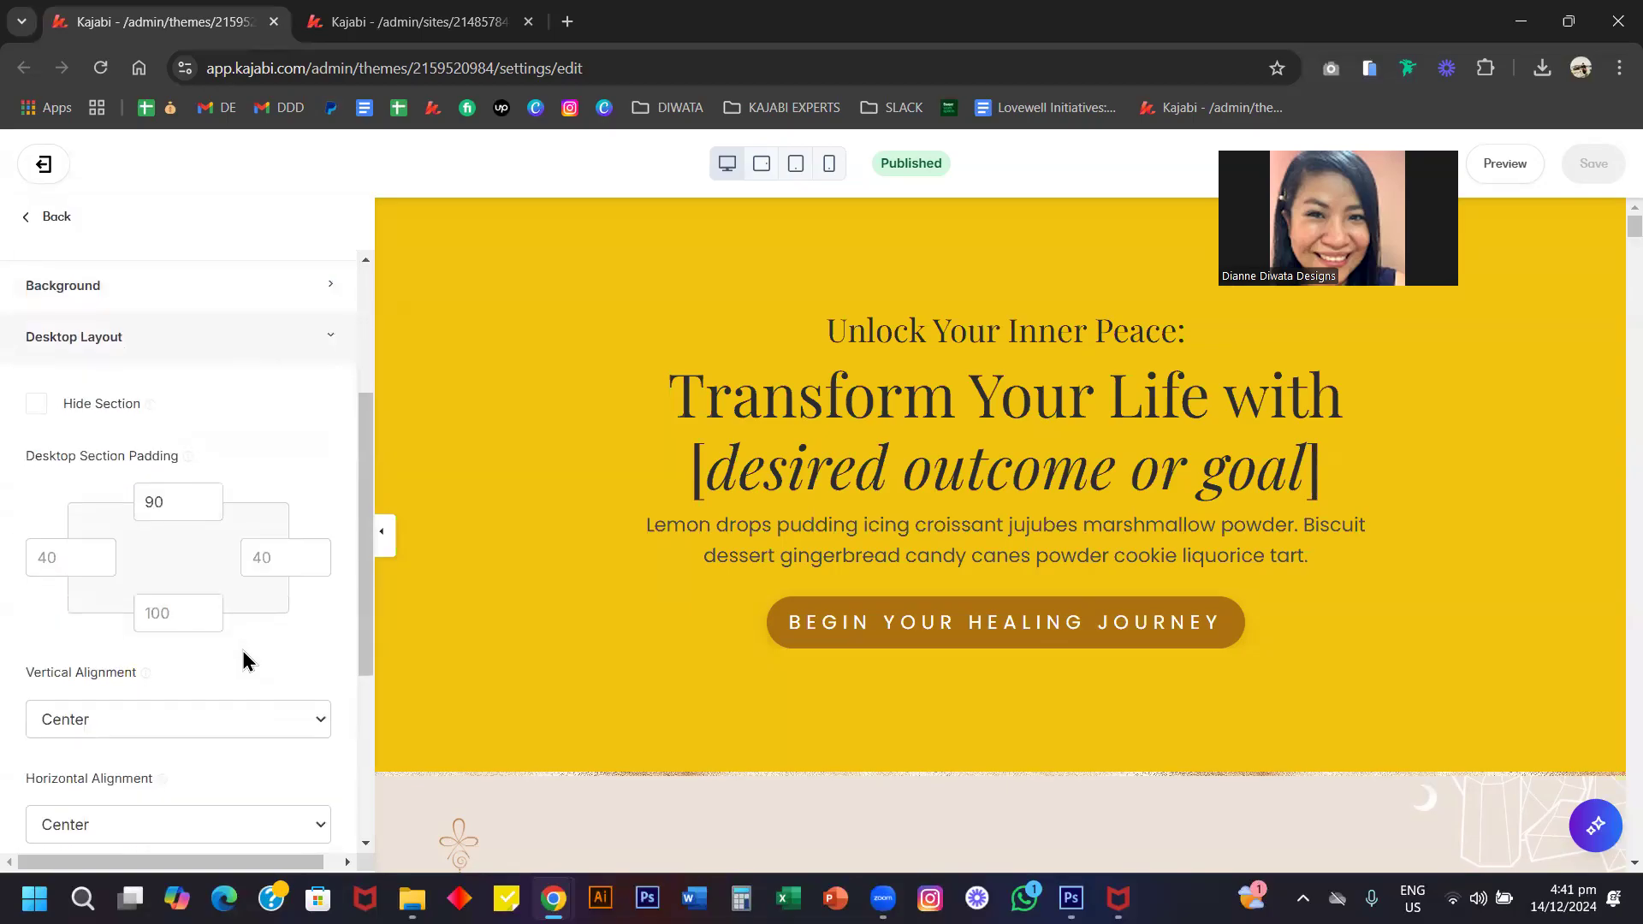
scroll(249, 587, up, 2)
scroll(249, 589, down, 1)
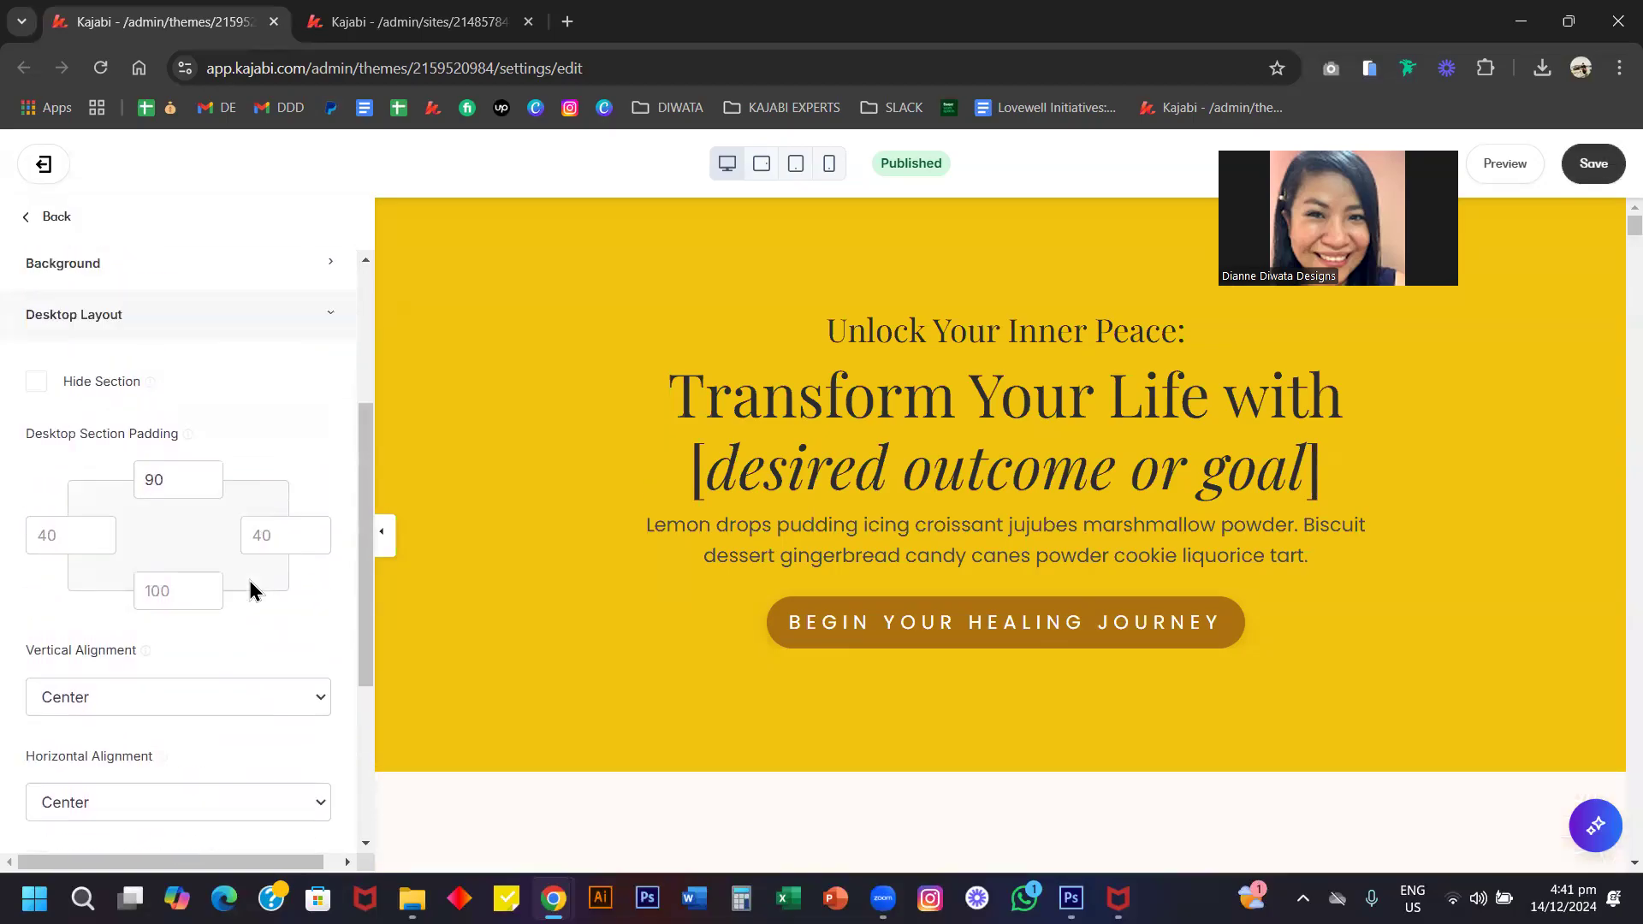
scroll(252, 589, up, 2)
scroll(251, 589, down, 4)
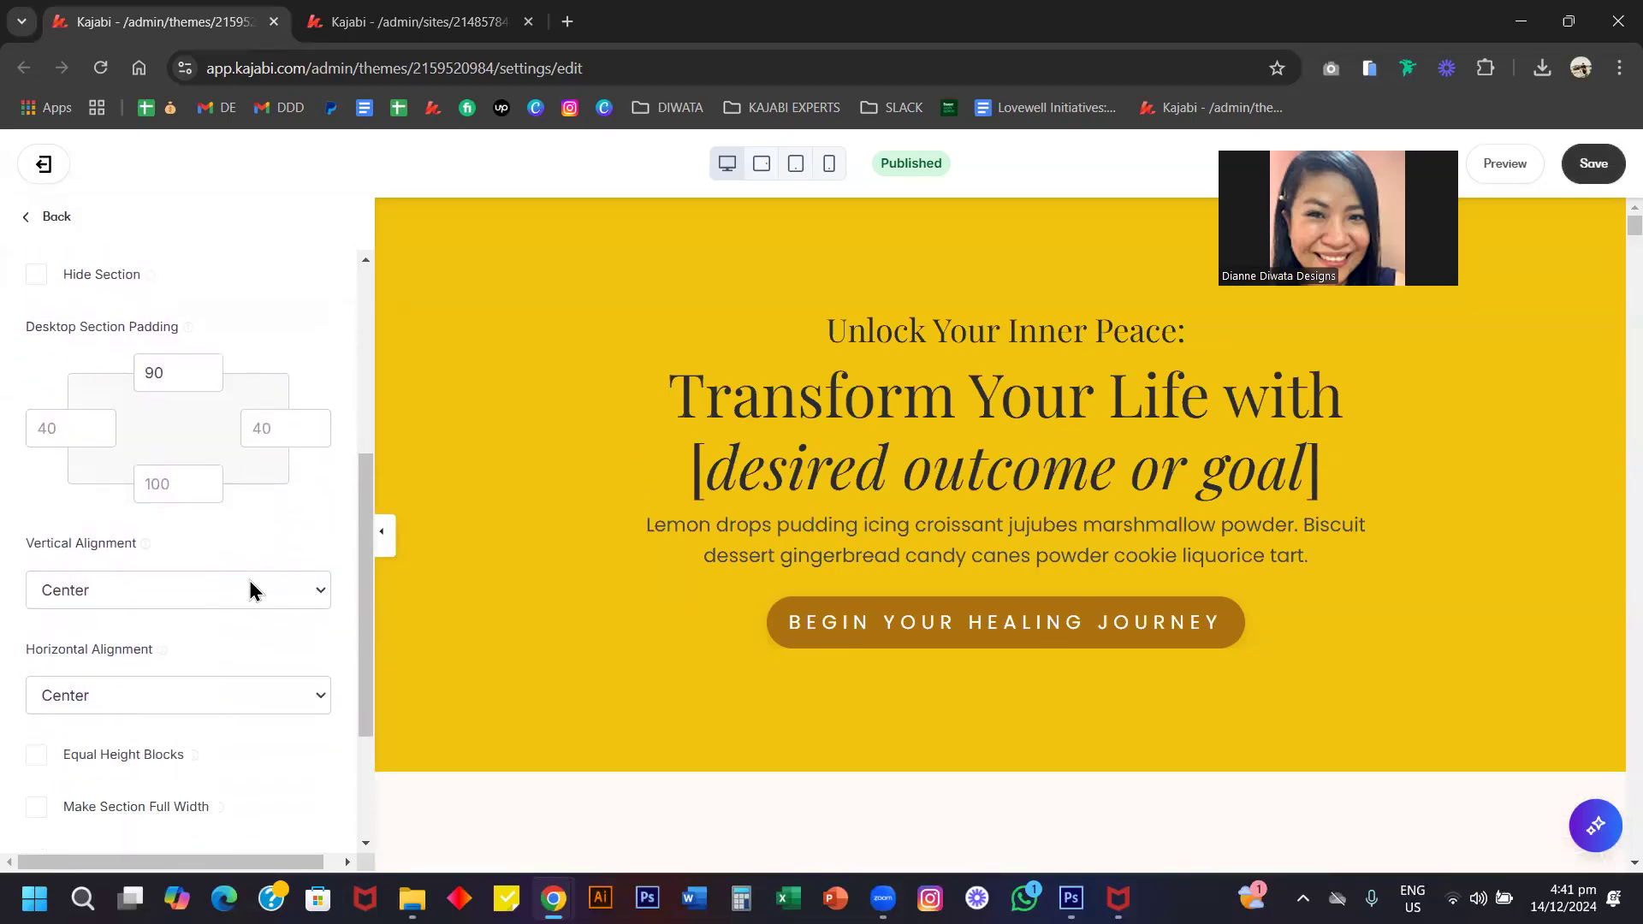
scroll(250, 588, up, 5)
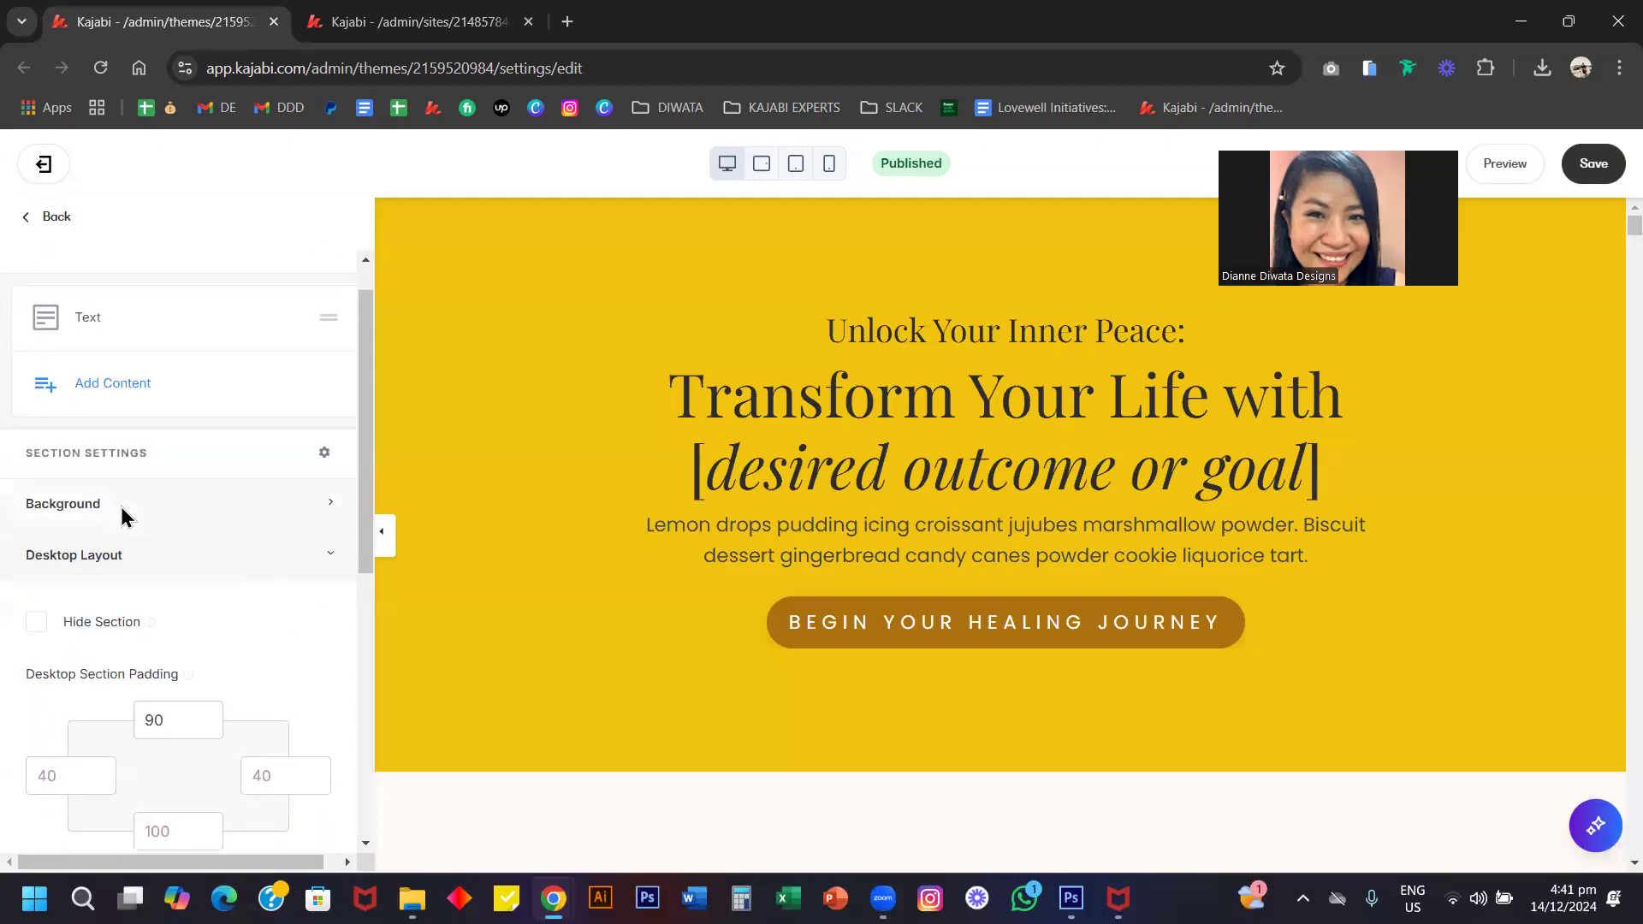
Reopen the Hero (D) background settings and examine the media type, image, image position and background color options.
click(121, 505)
scroll(166, 659, down, 5)
scroll(167, 686, down, 4)
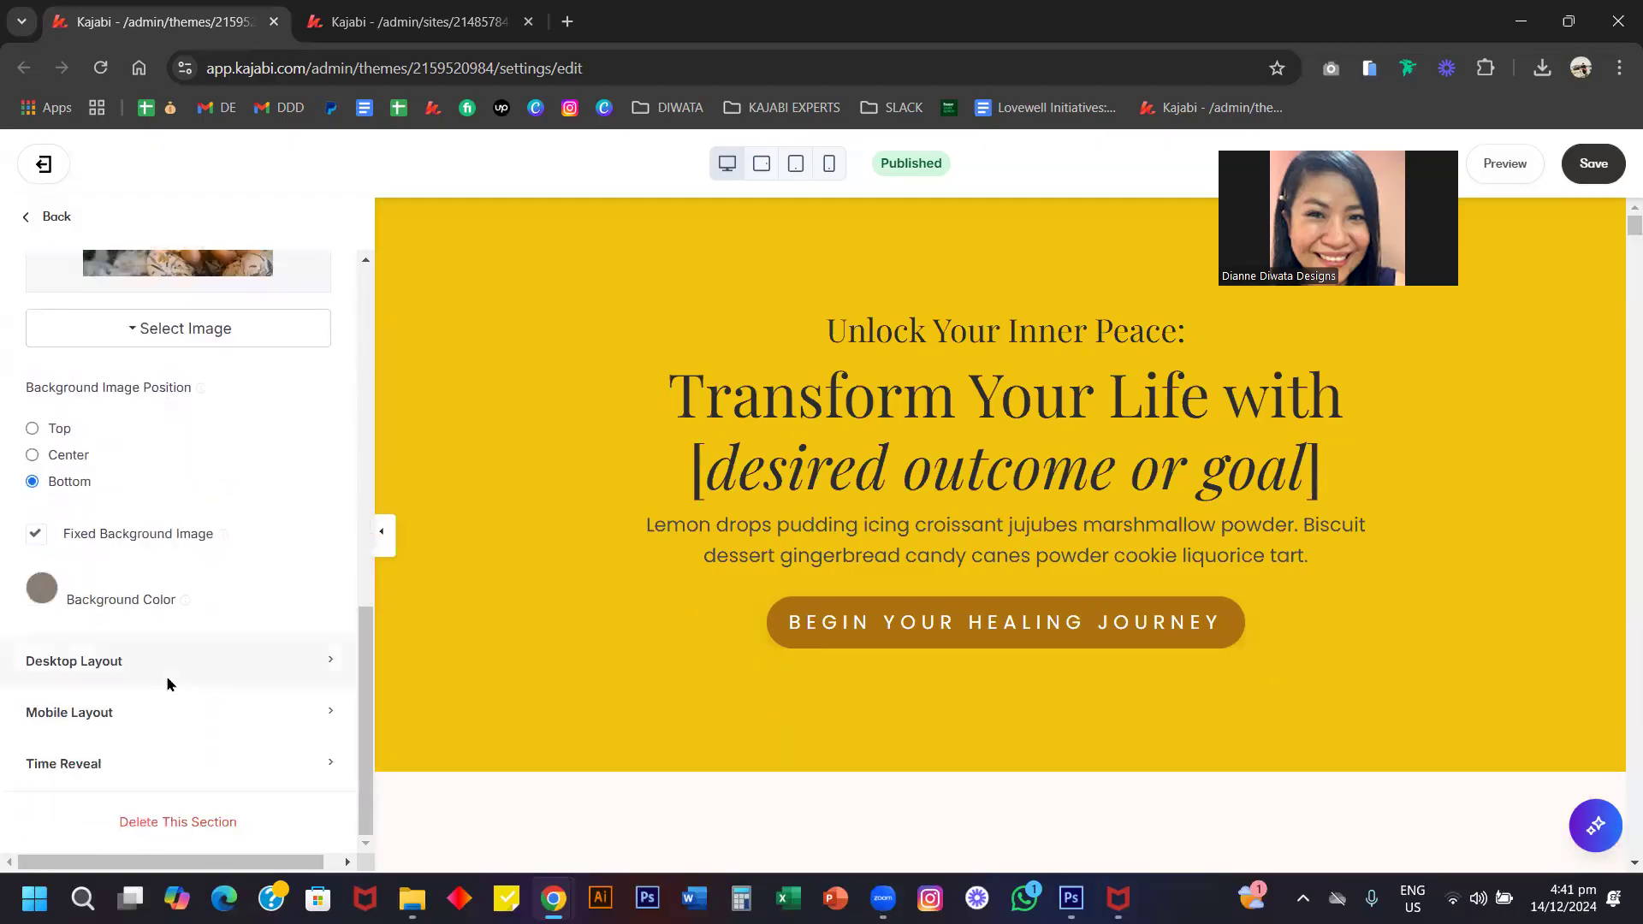
scroll(229, 658, up, 10)
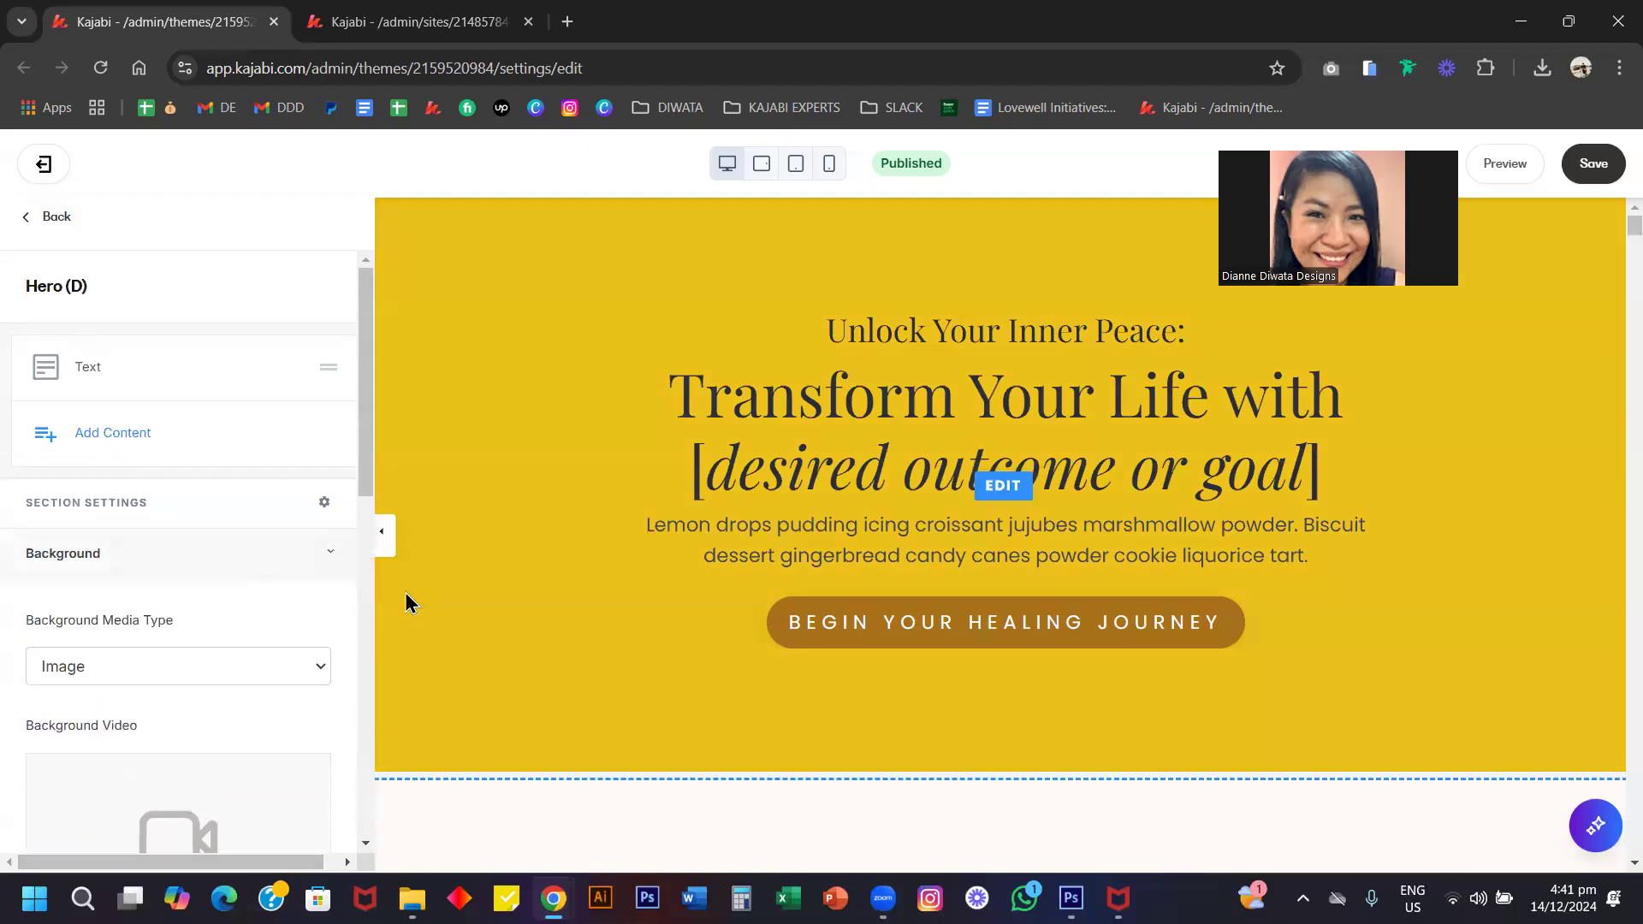
scroll(246, 648, down, 8)
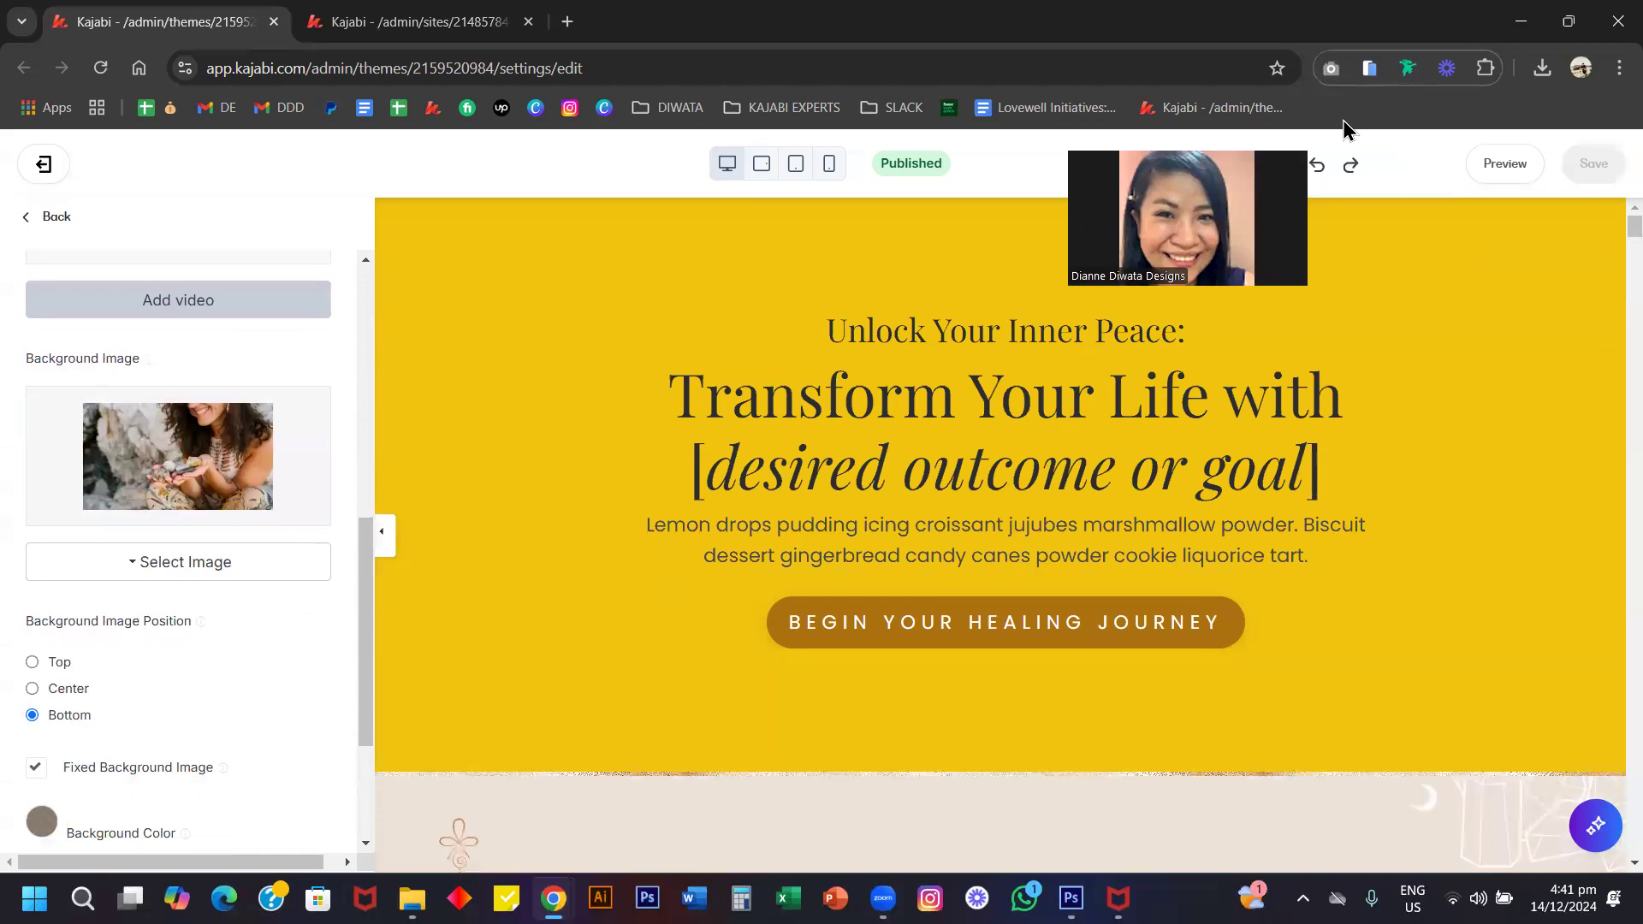
Undo the last two editor changes and reload the page editor to discard the unsaved hero background edits.
click(1316, 166)
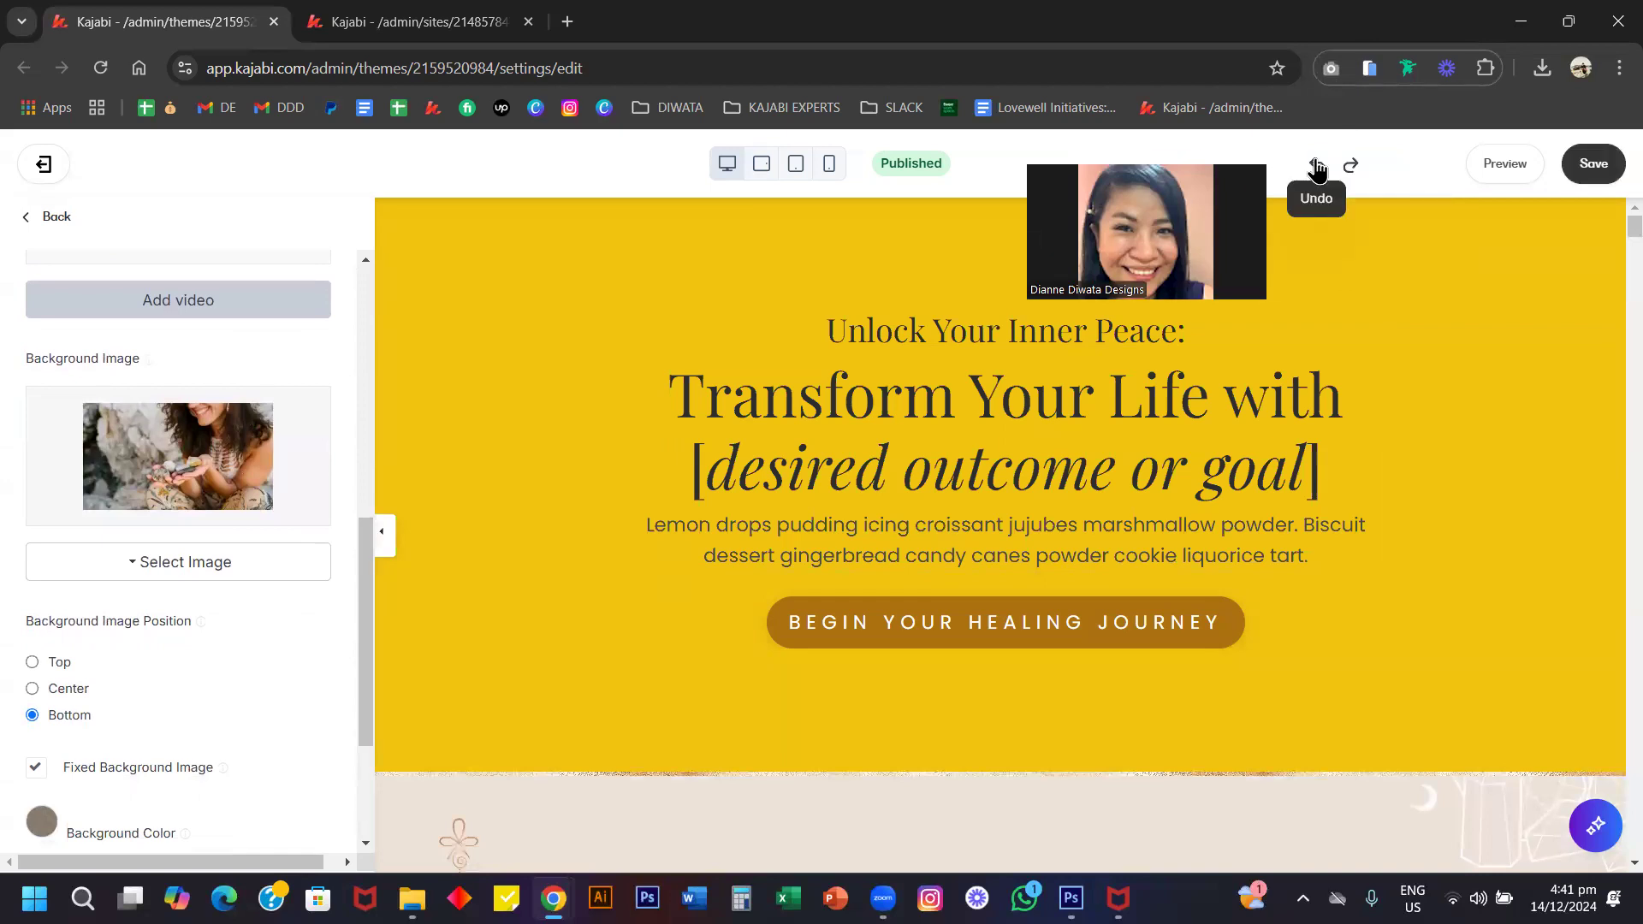
click(1316, 167)
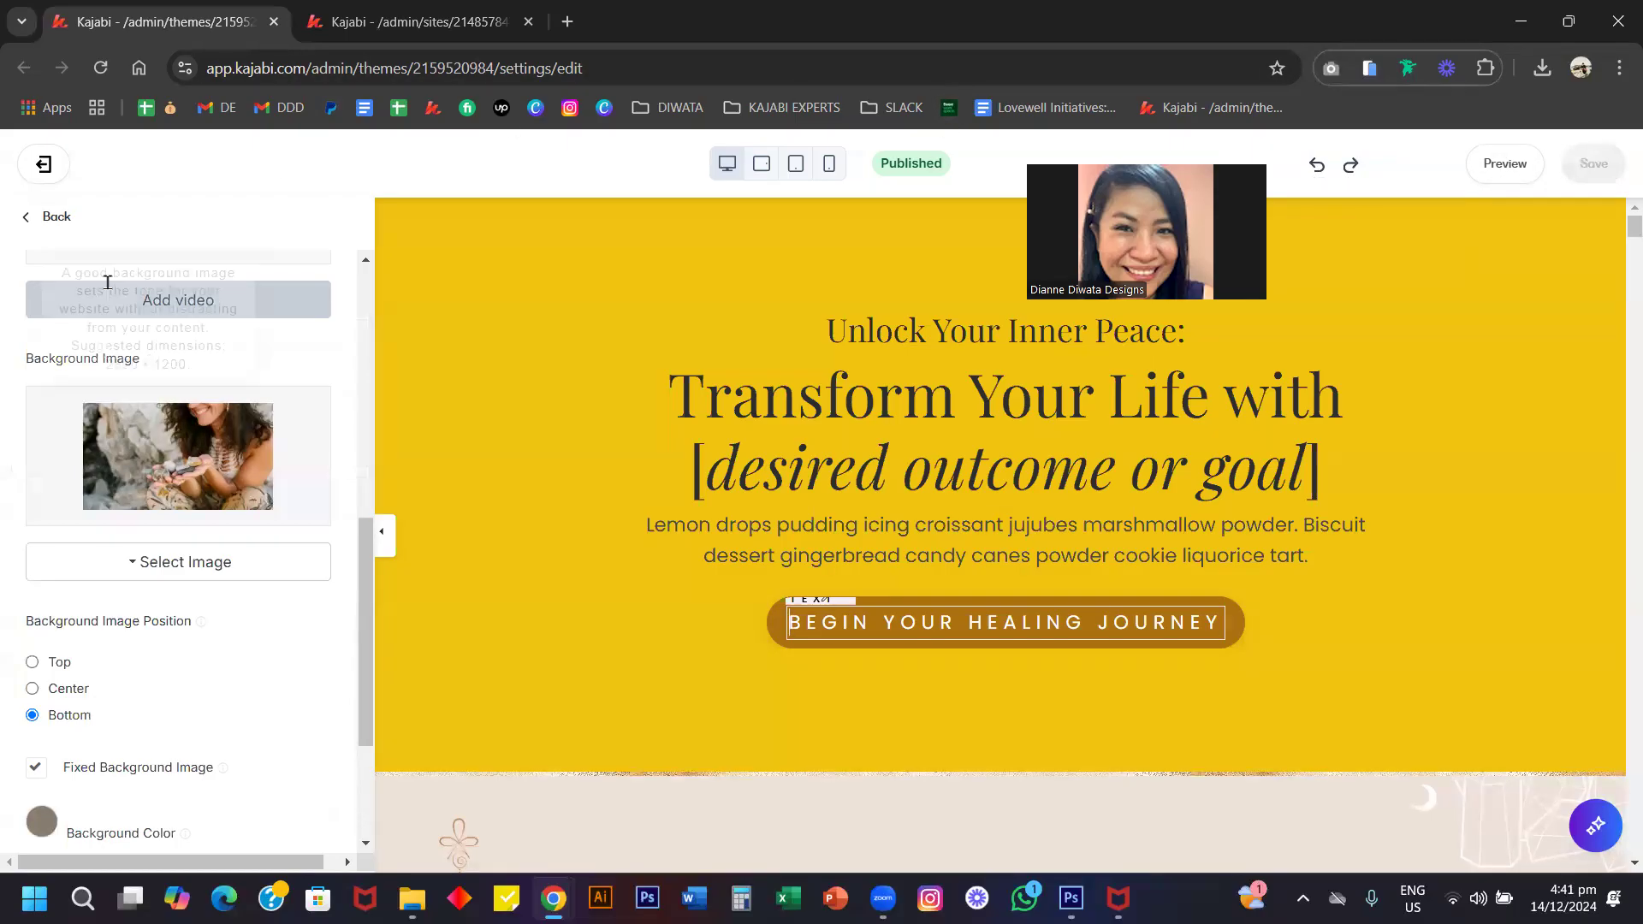
click(100, 70)
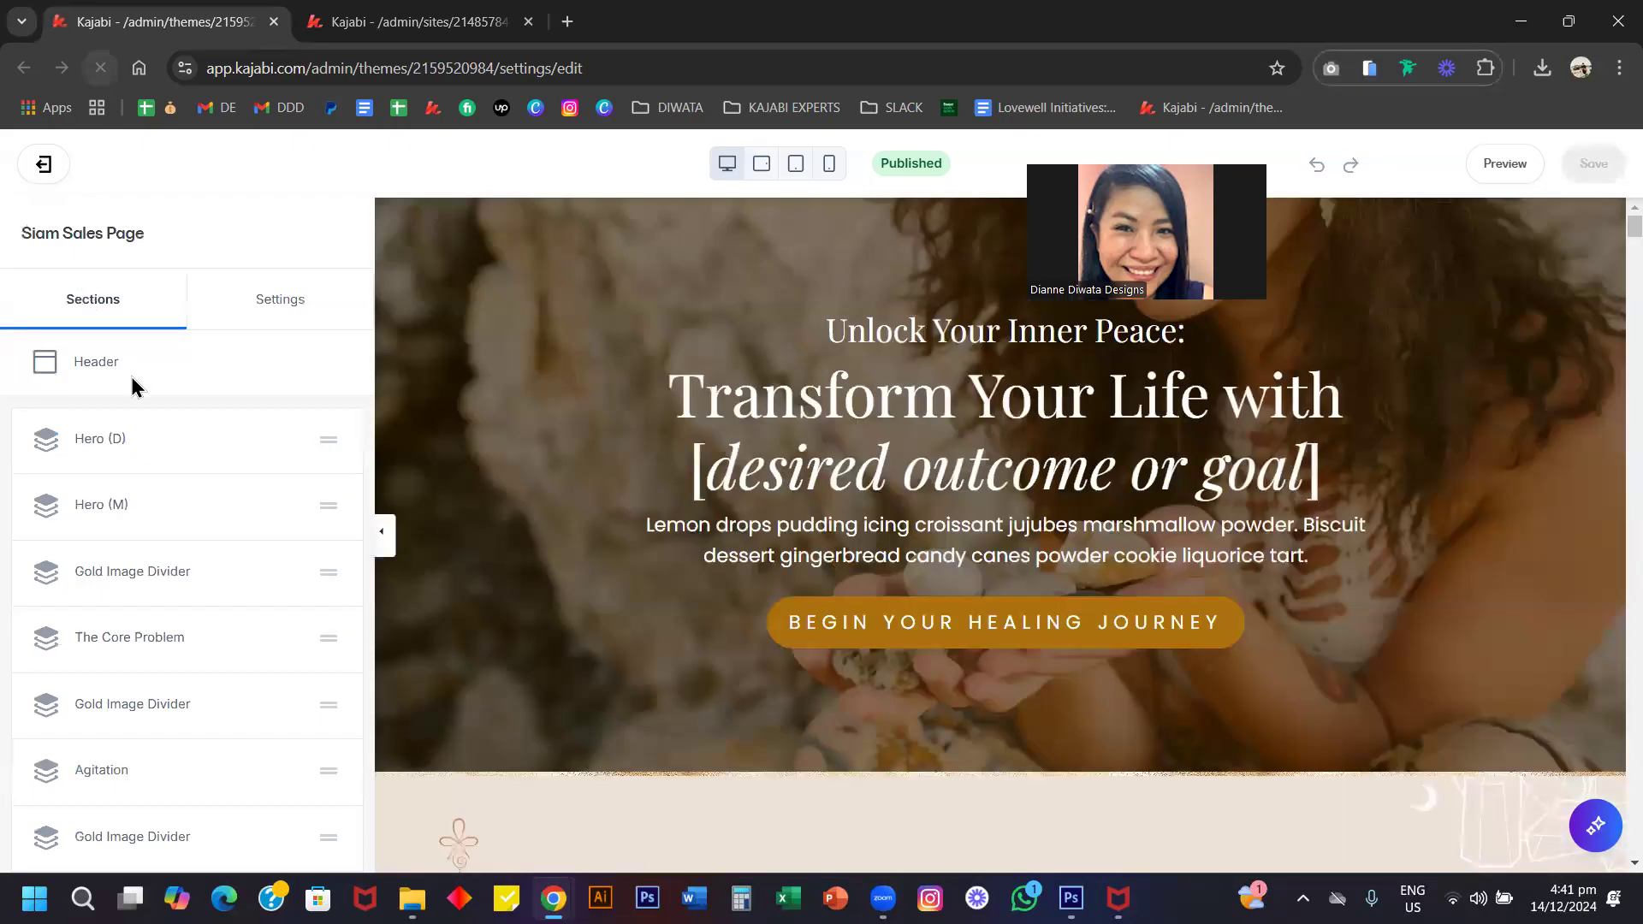
Open the Hero (D) section, look over its settings and the page preview, and return to the section list.
click(99, 447)
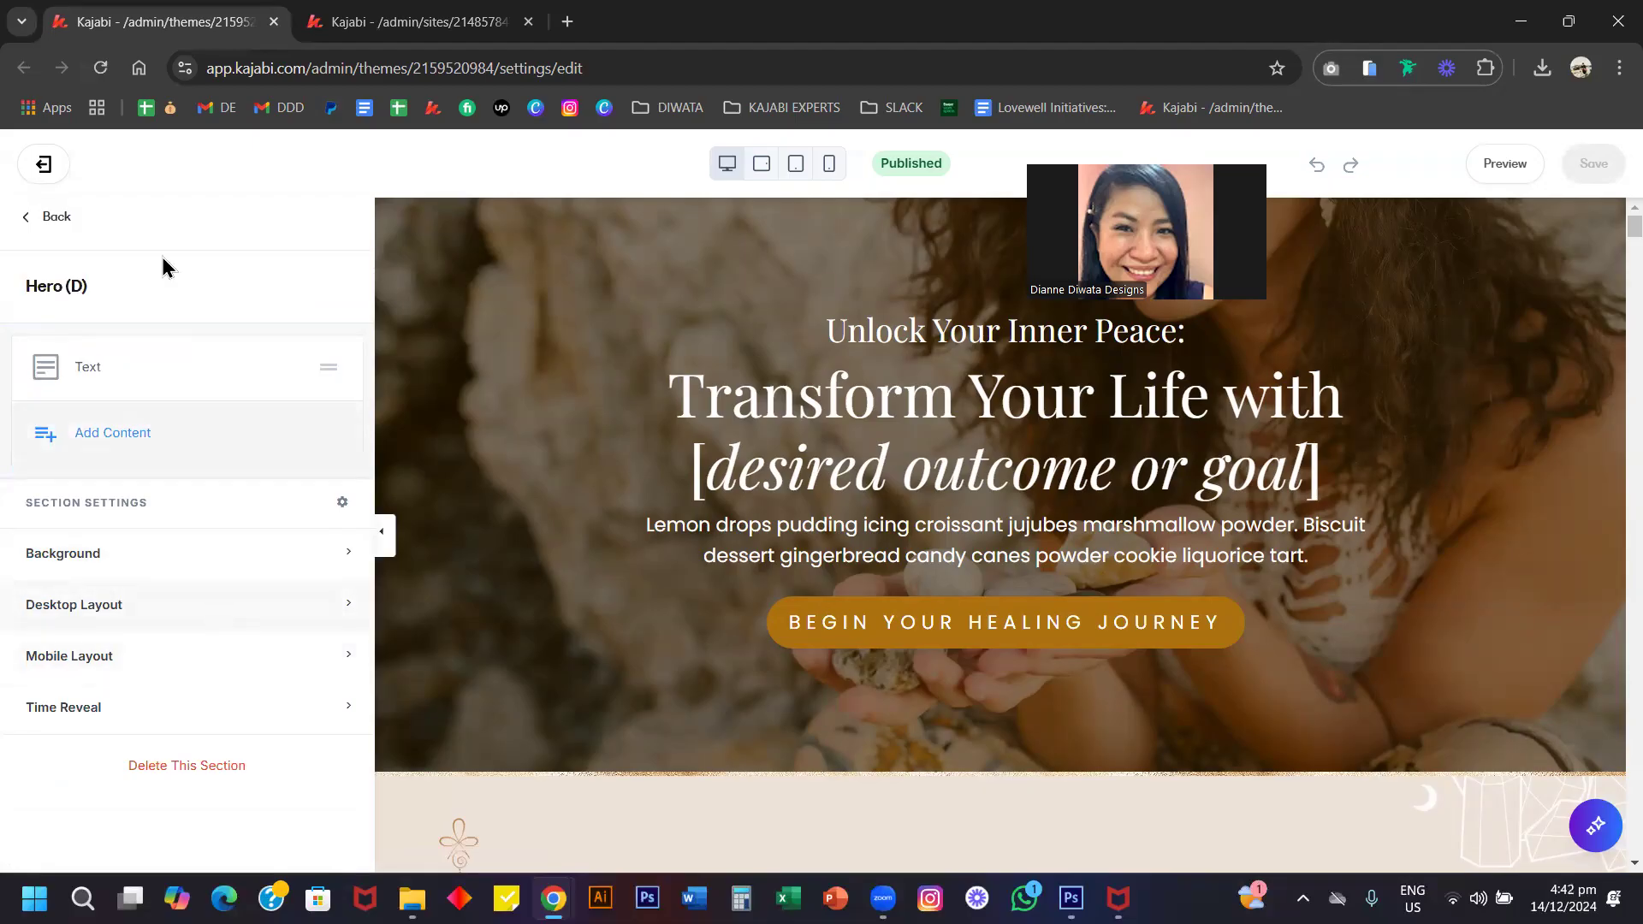
scroll(502, 547, down, 3)
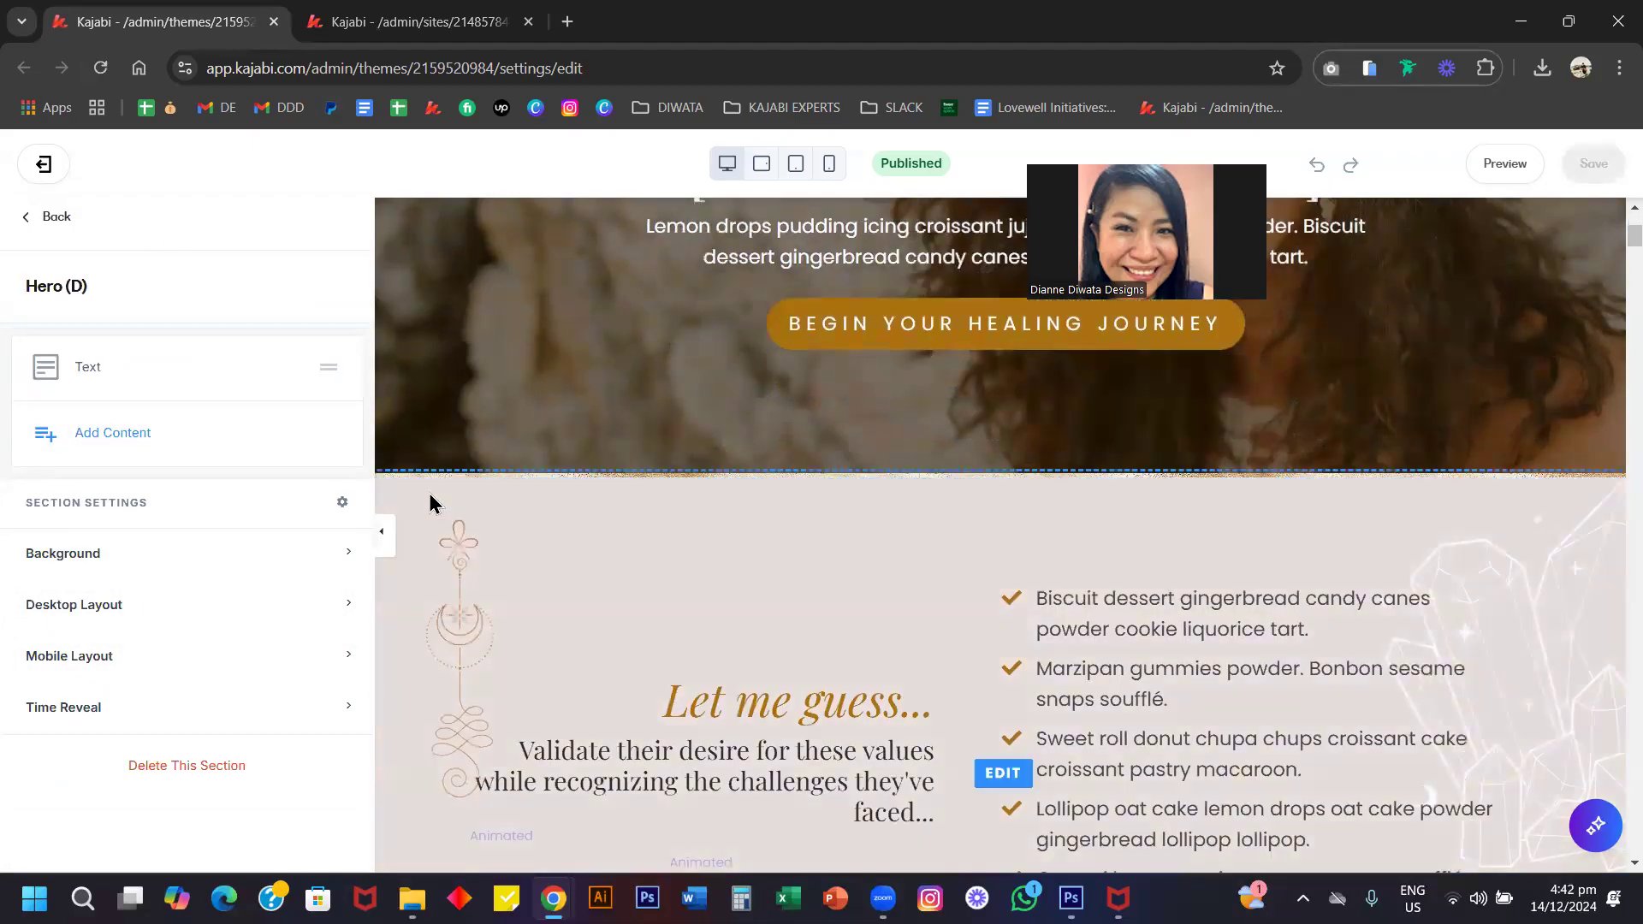
click(26, 216)
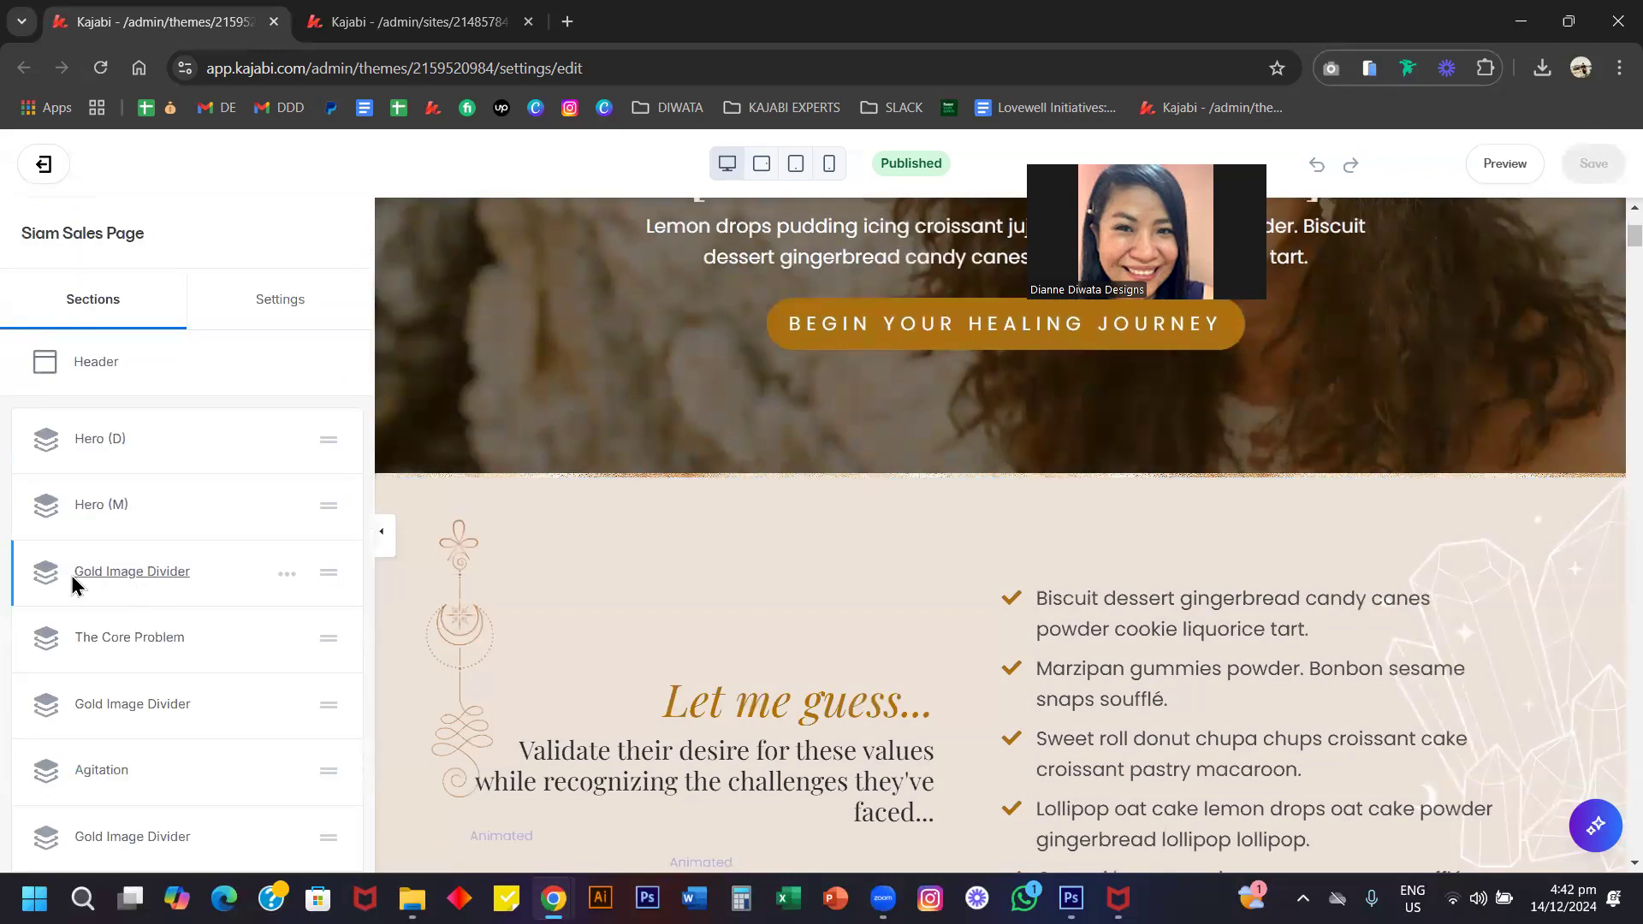
Open The Core Problem section and compare its icon, spacer, headline and checklist blocks with the page preview.
click(136, 642)
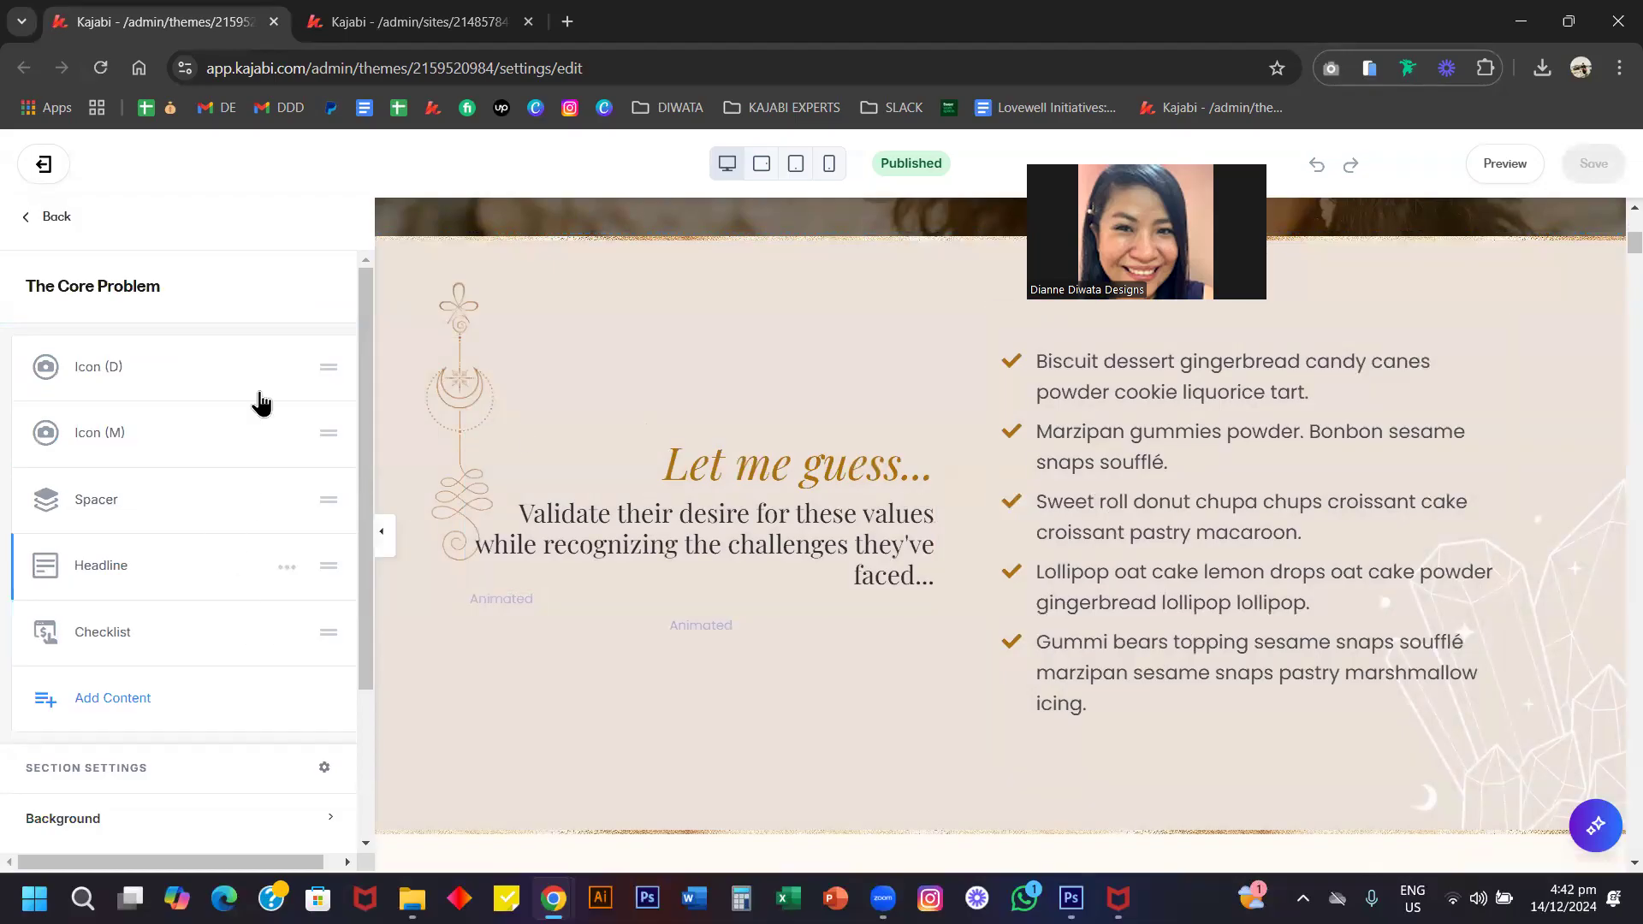
scroll(164, 542, down, 2)
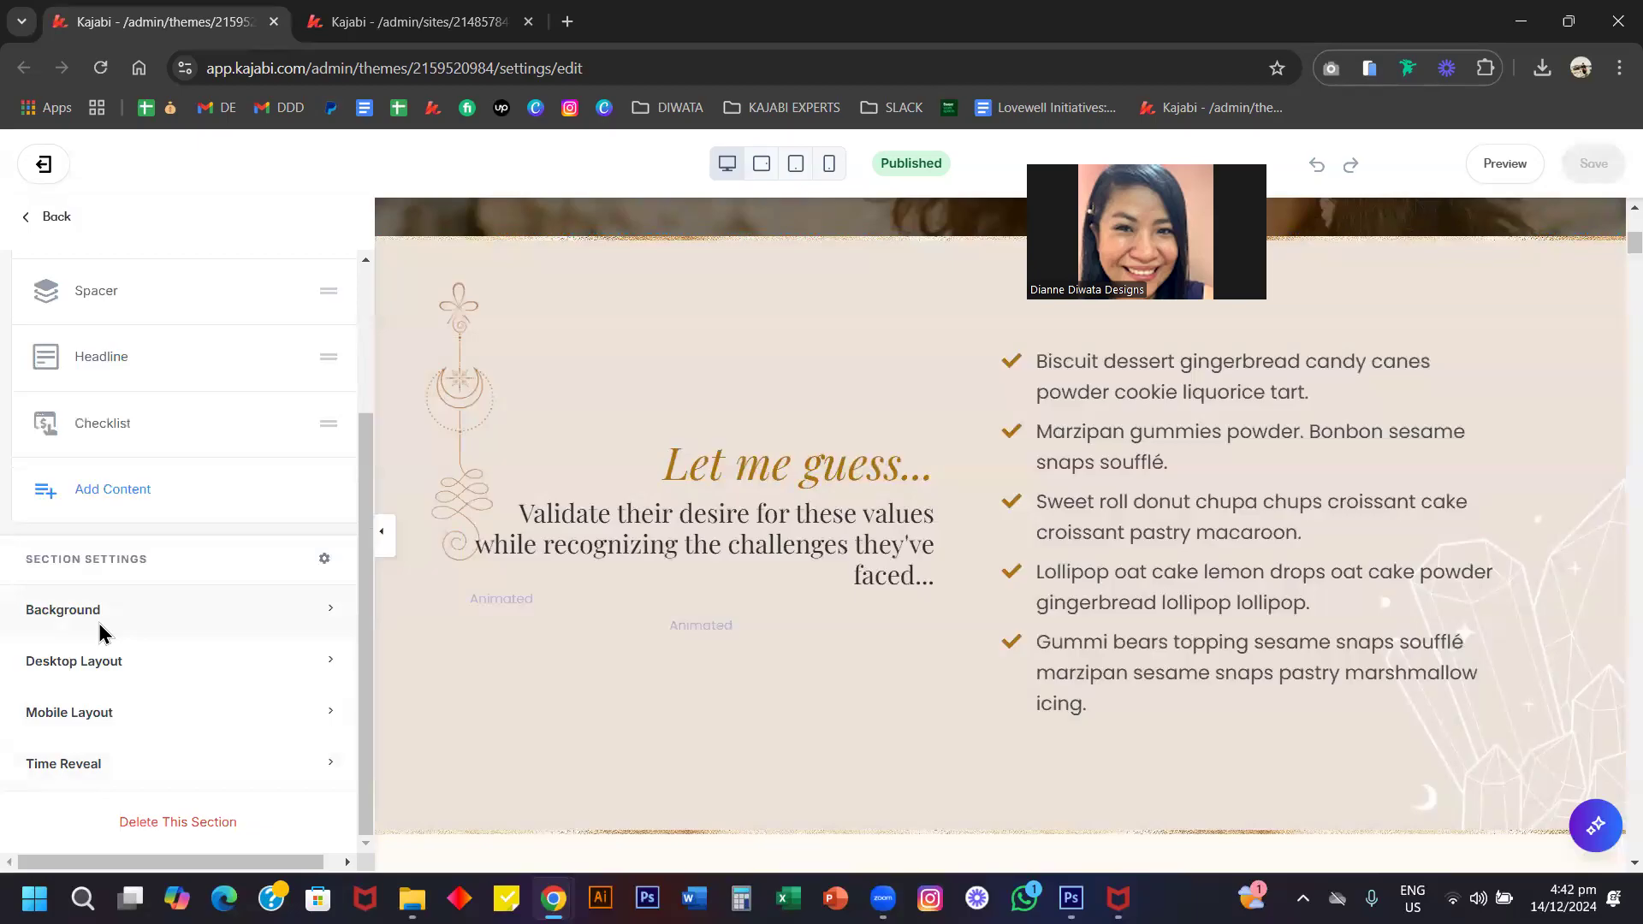
scroll(210, 670, up, 2)
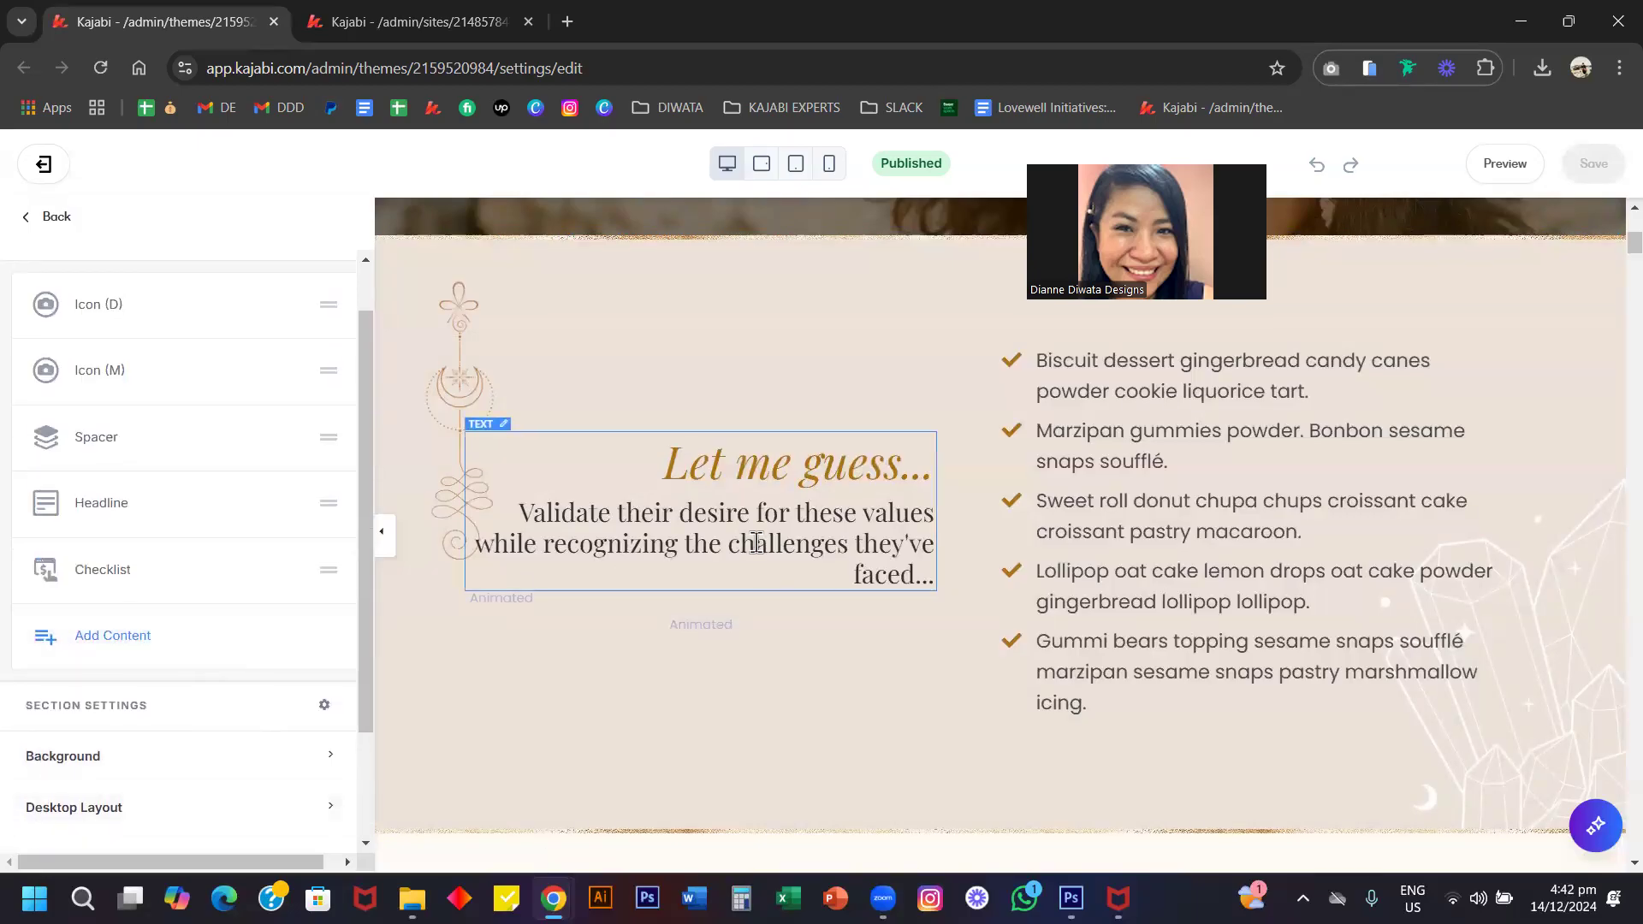
scroll(757, 544, down, 1)
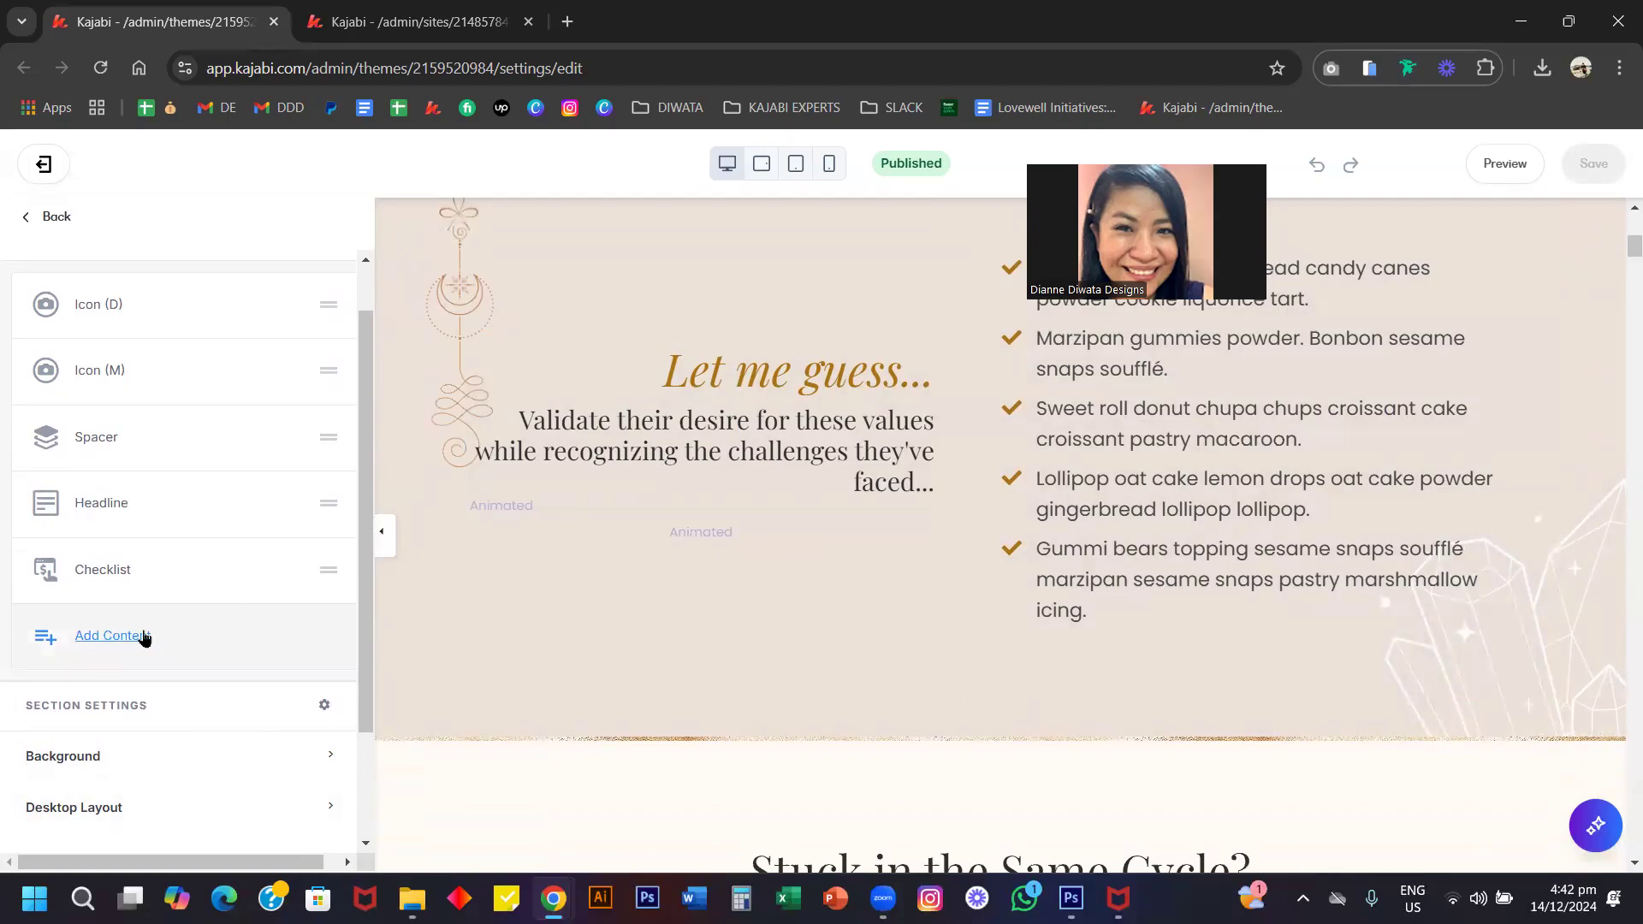
scroll(144, 637, up, 1)
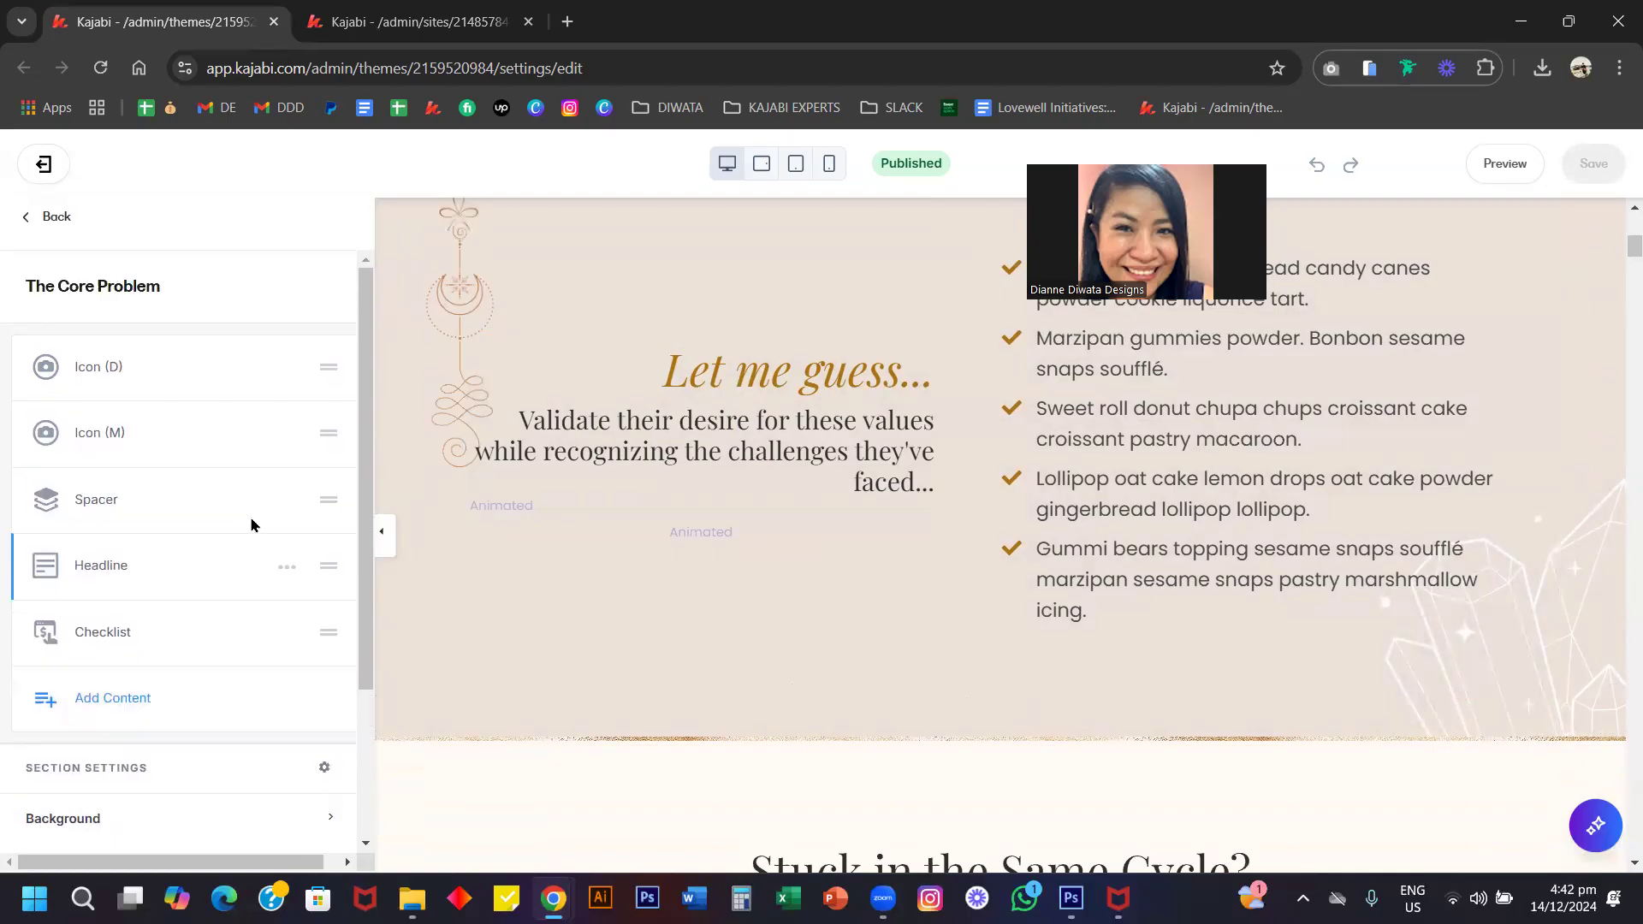
Add a Text content block to The Core Problem section and look at it in the page preview.
click(120, 703)
scroll(204, 682, down, 5)
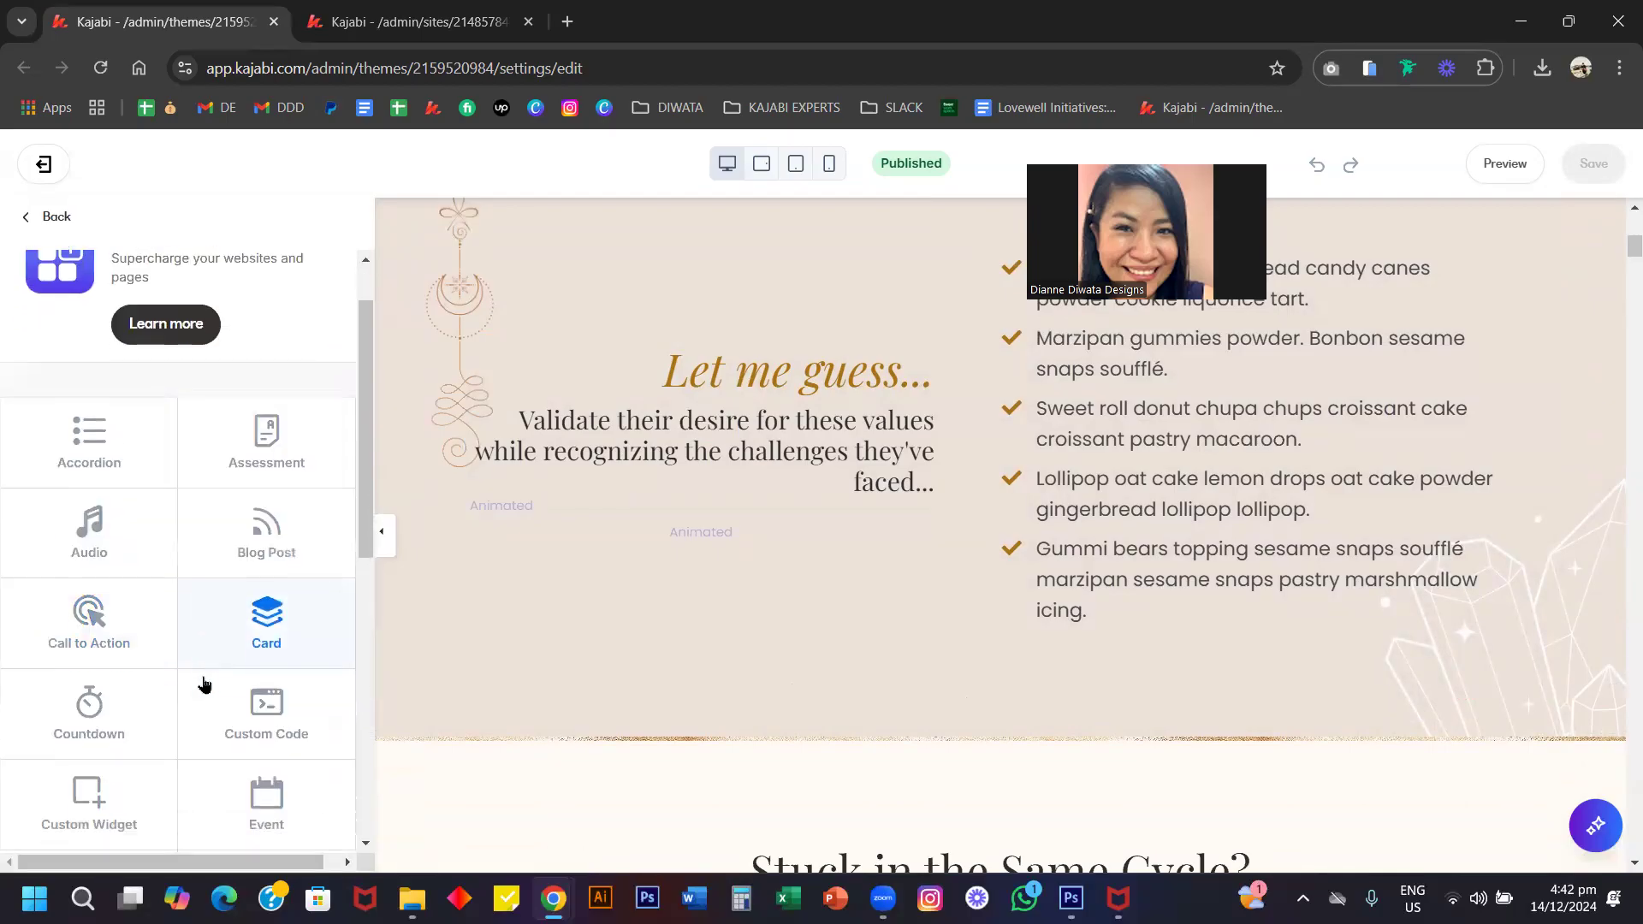
scroll(203, 683, down, 1)
click(78, 687)
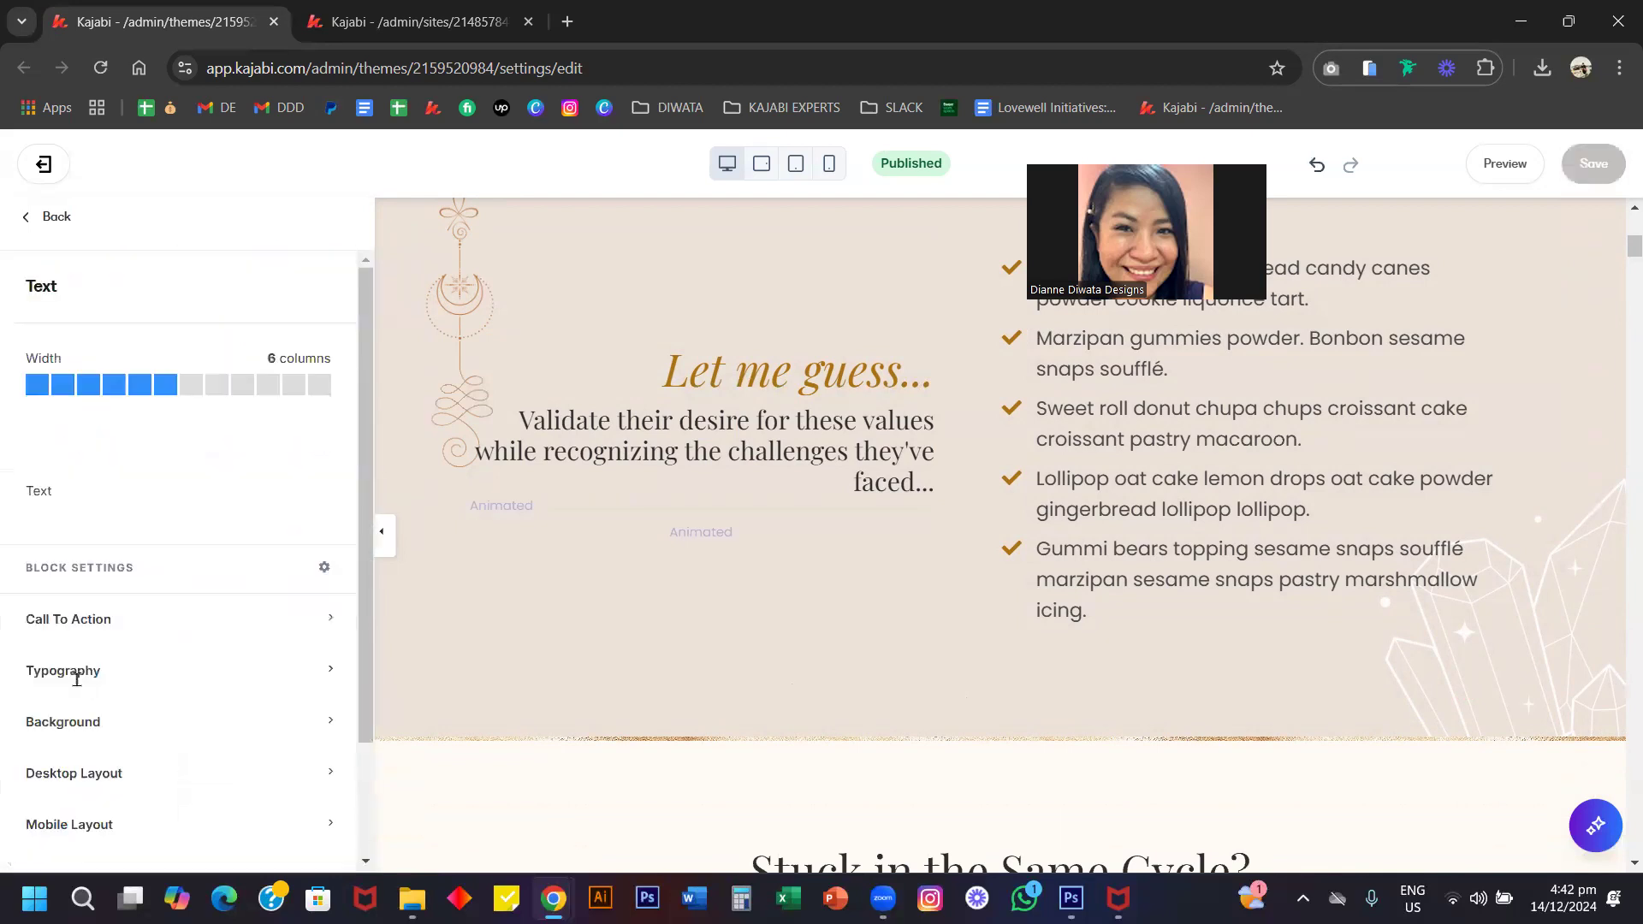
scroll(907, 545, down, 3)
scroll(907, 545, up, 3)
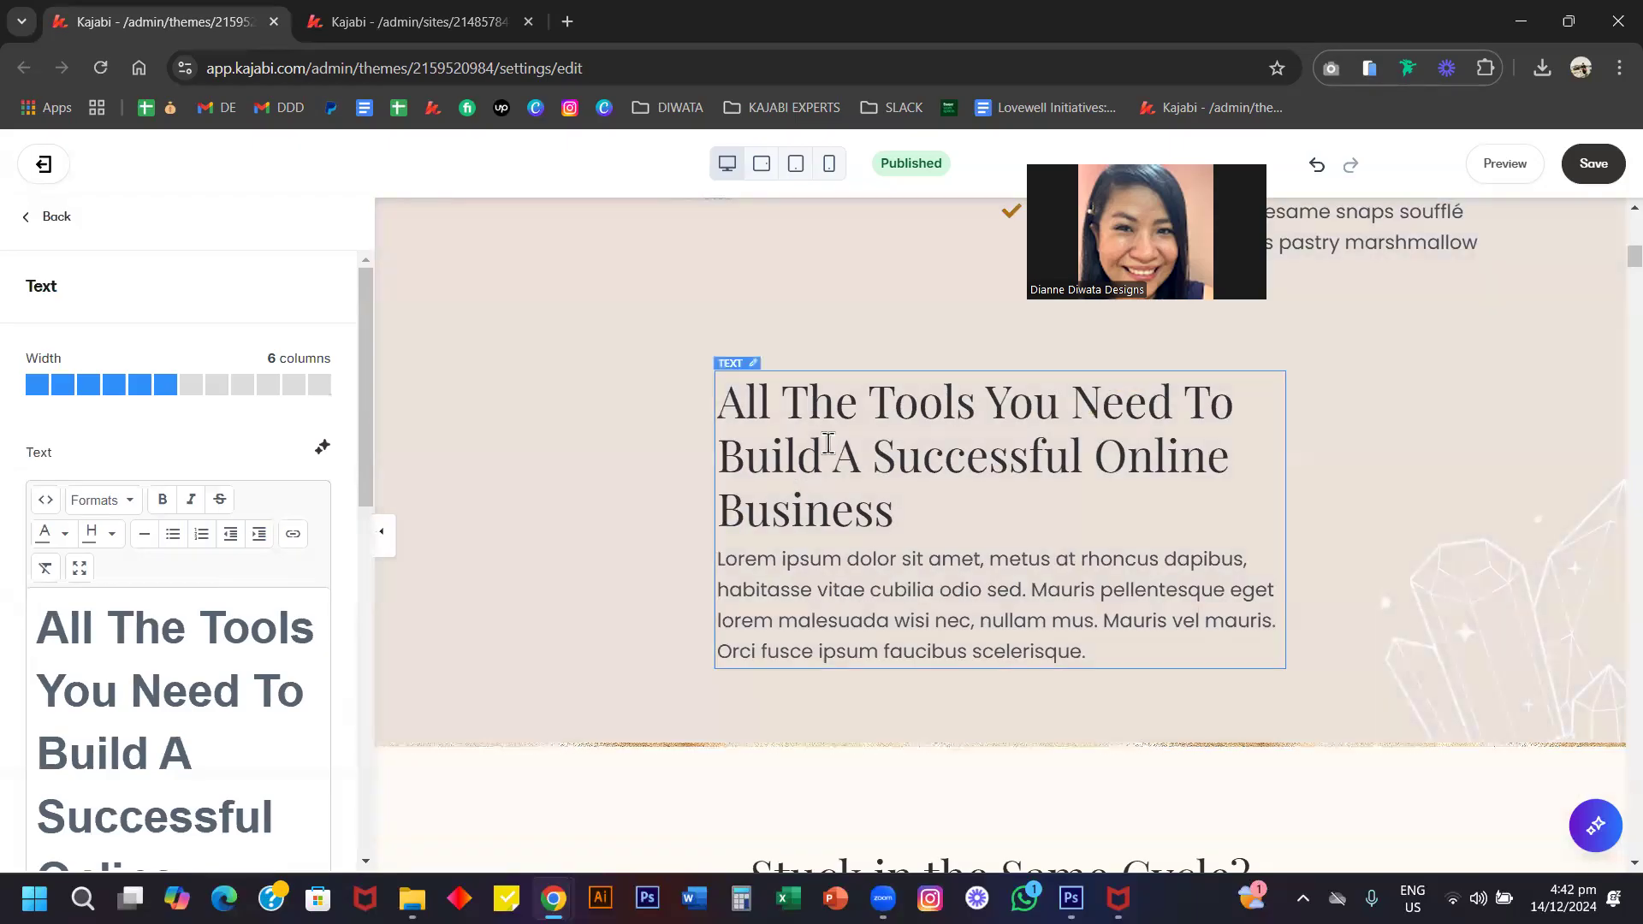
Select all of the new Text block's placeholder content, deselect it, and undo adding the block.
triple_click(861, 429)
key(ctrl+a)
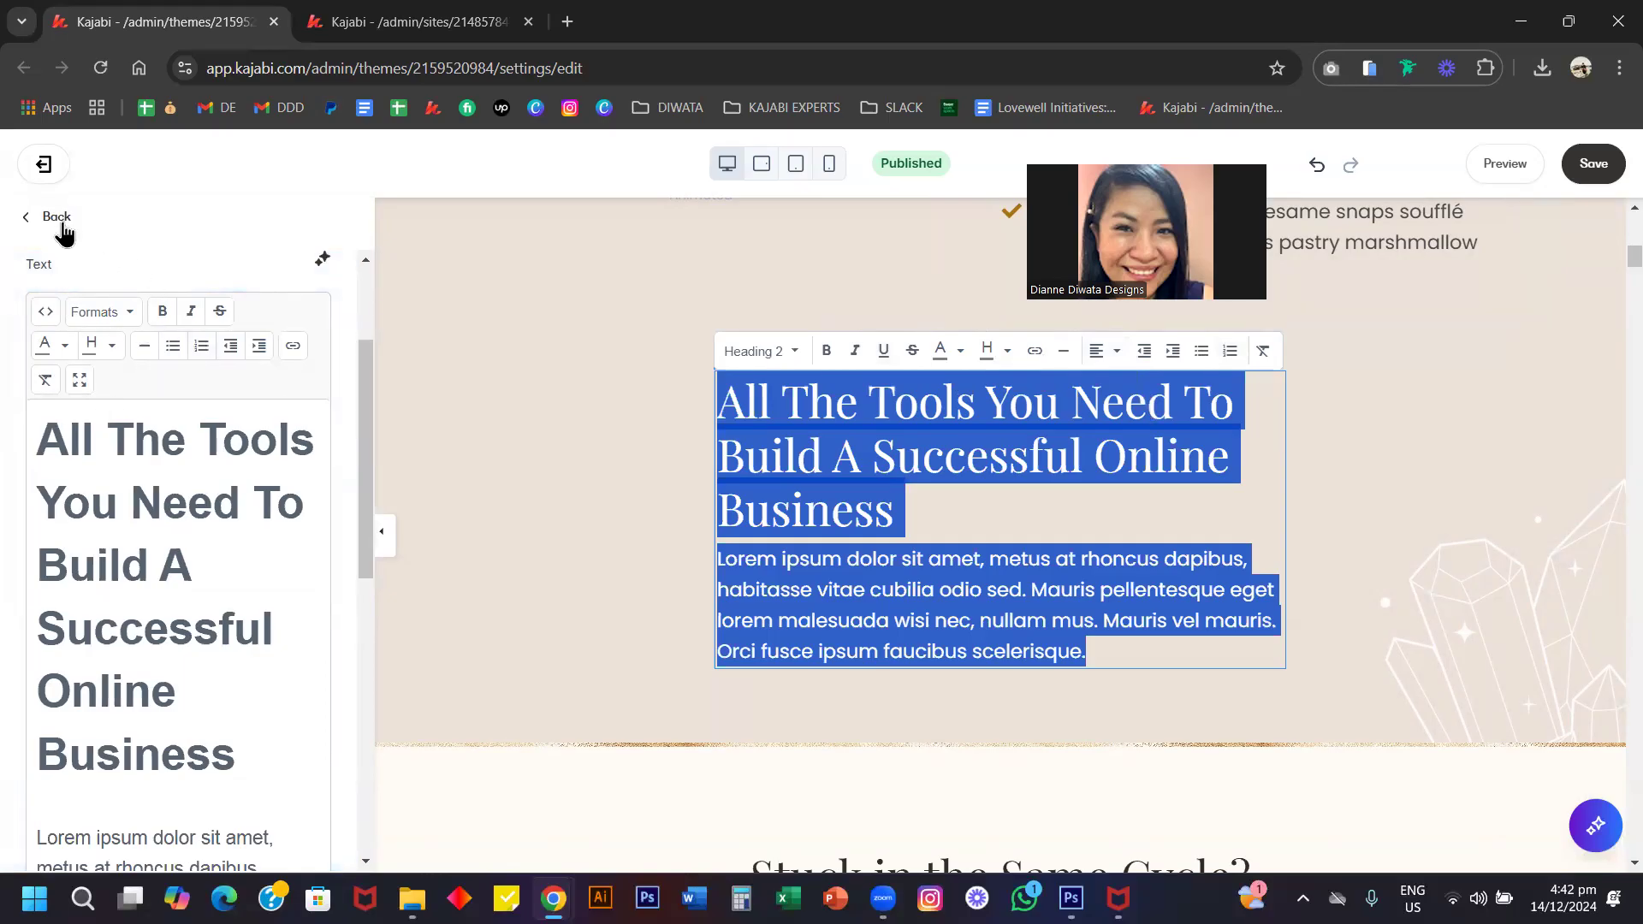
click(193, 605)
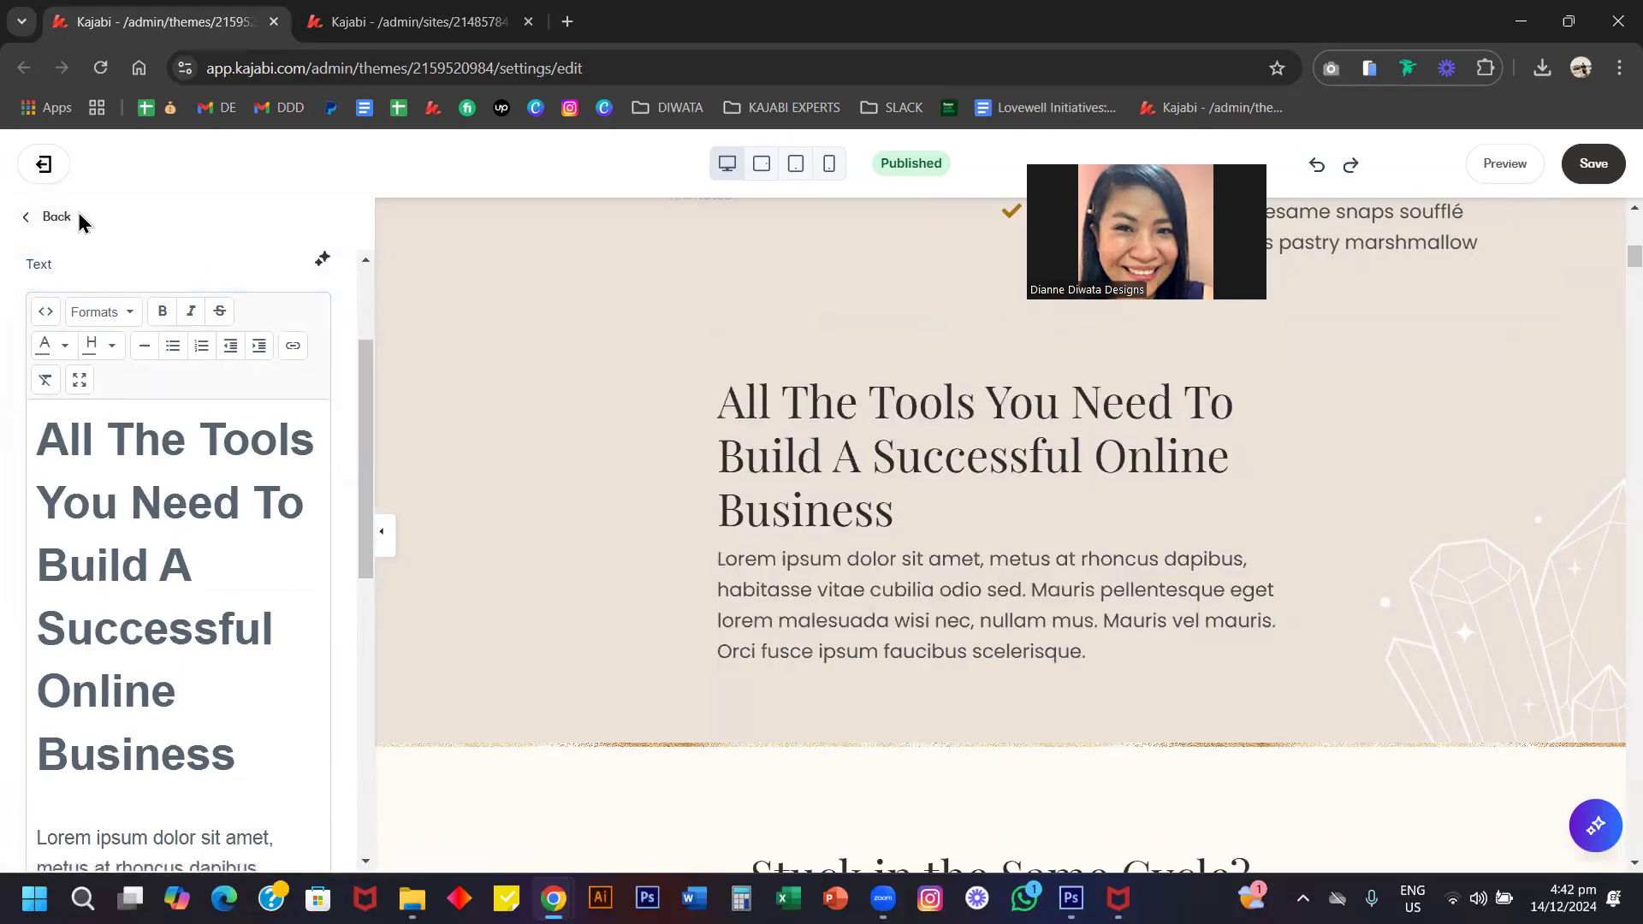
key(ctrl+z)
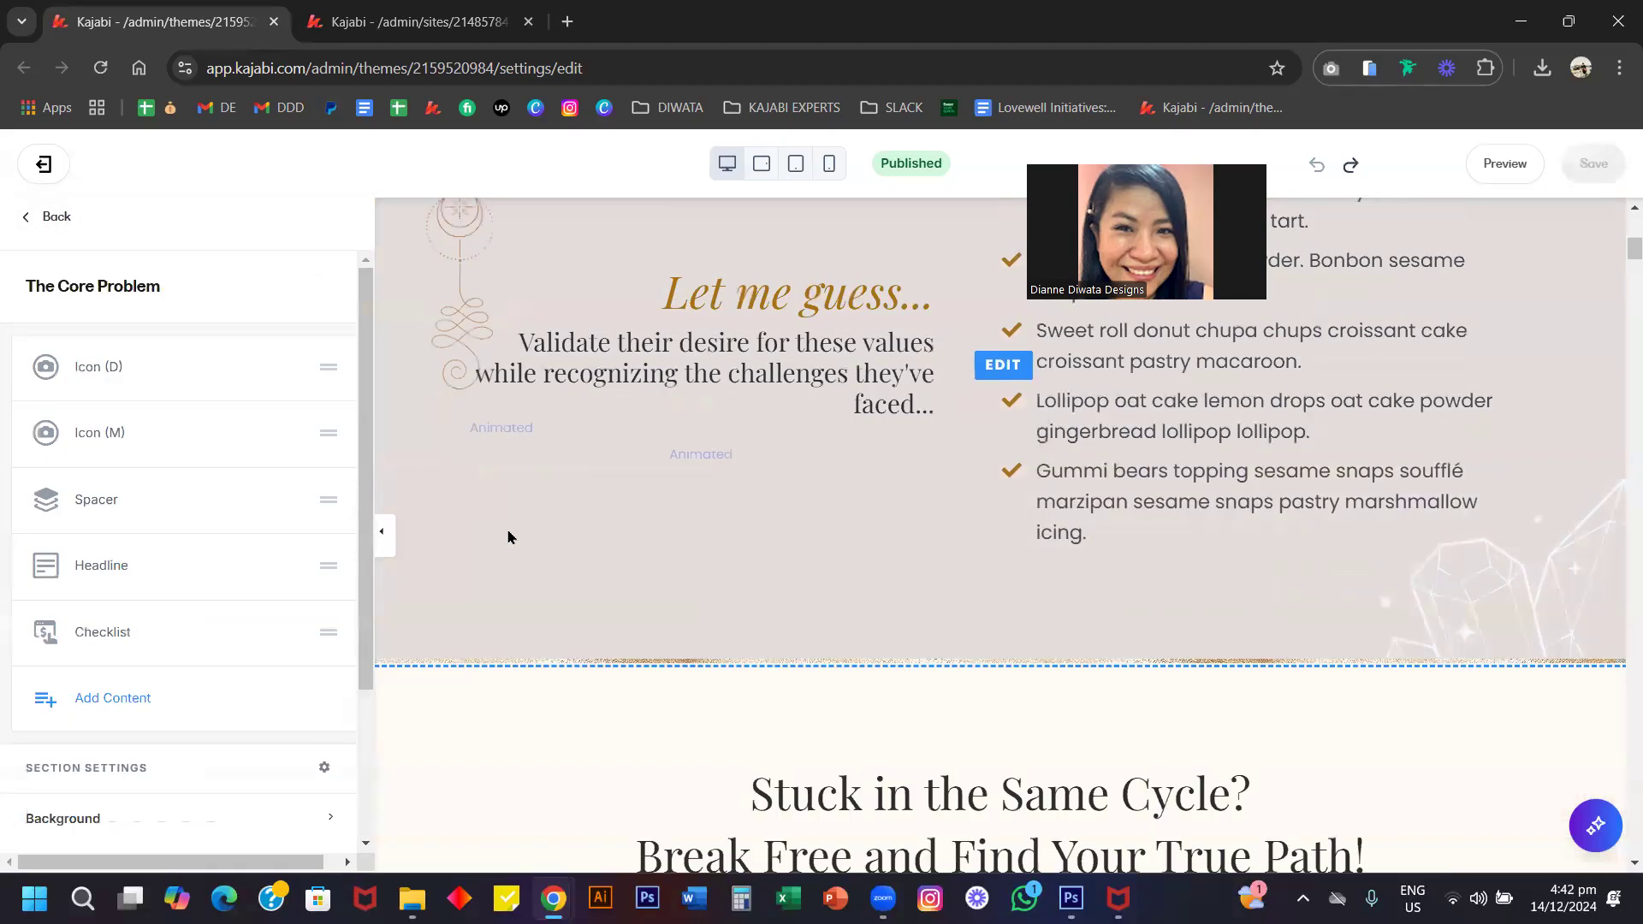
Look over The Core Problem section in the preview, open its Headline block, and return to the block list.
scroll(509, 535, up, 3)
scroll(506, 530, up, 1)
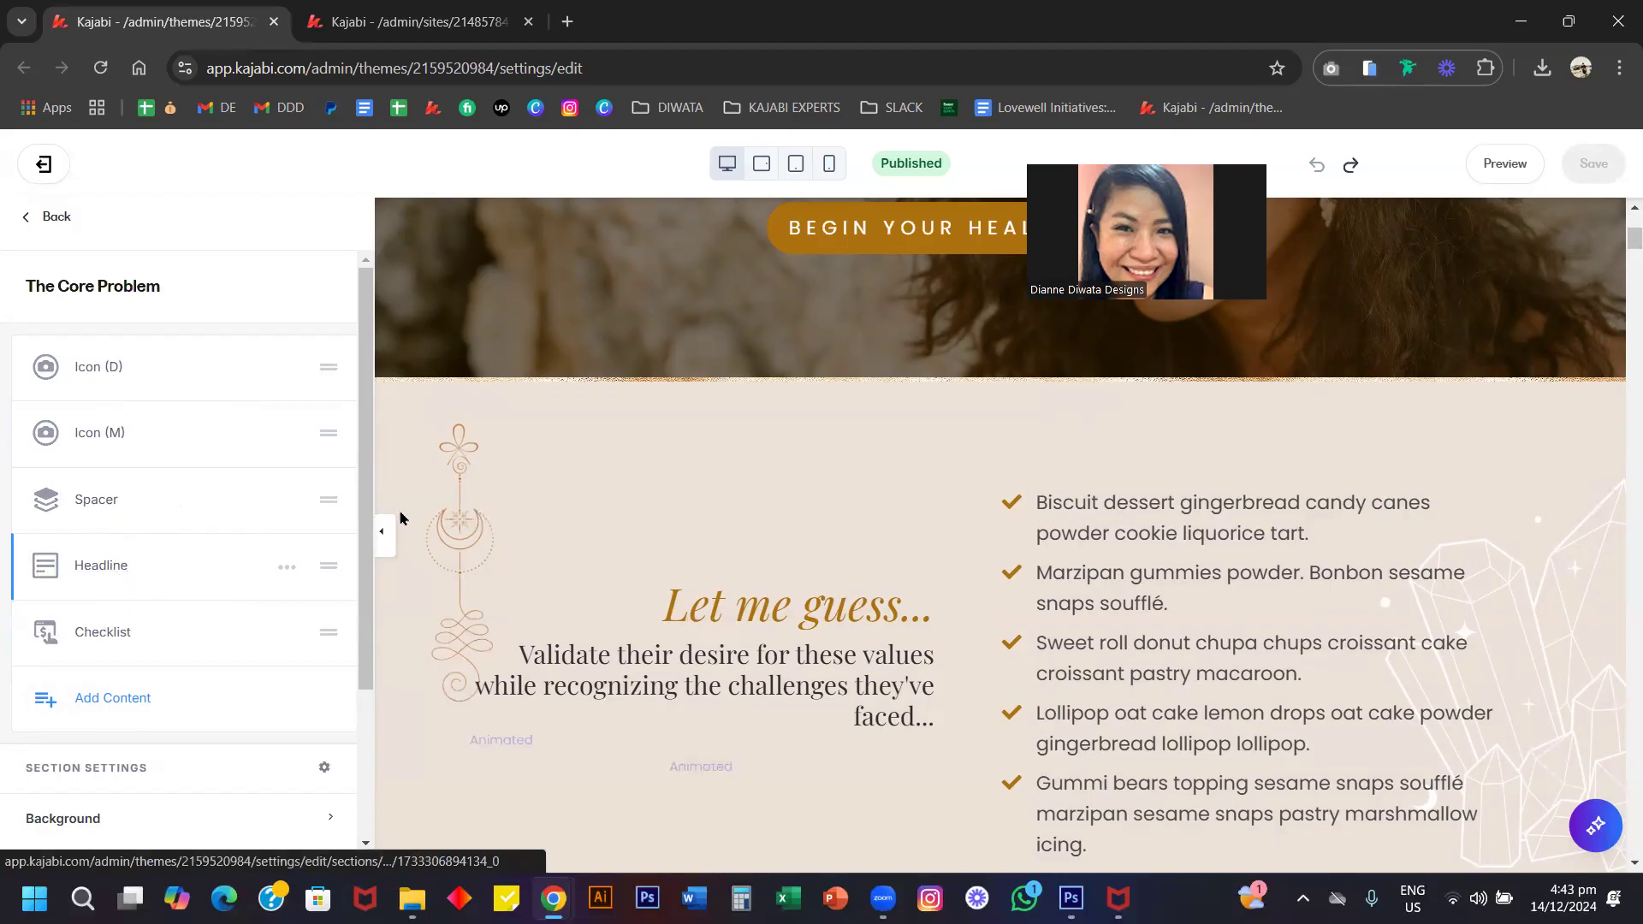
scroll(664, 488, down, 2)
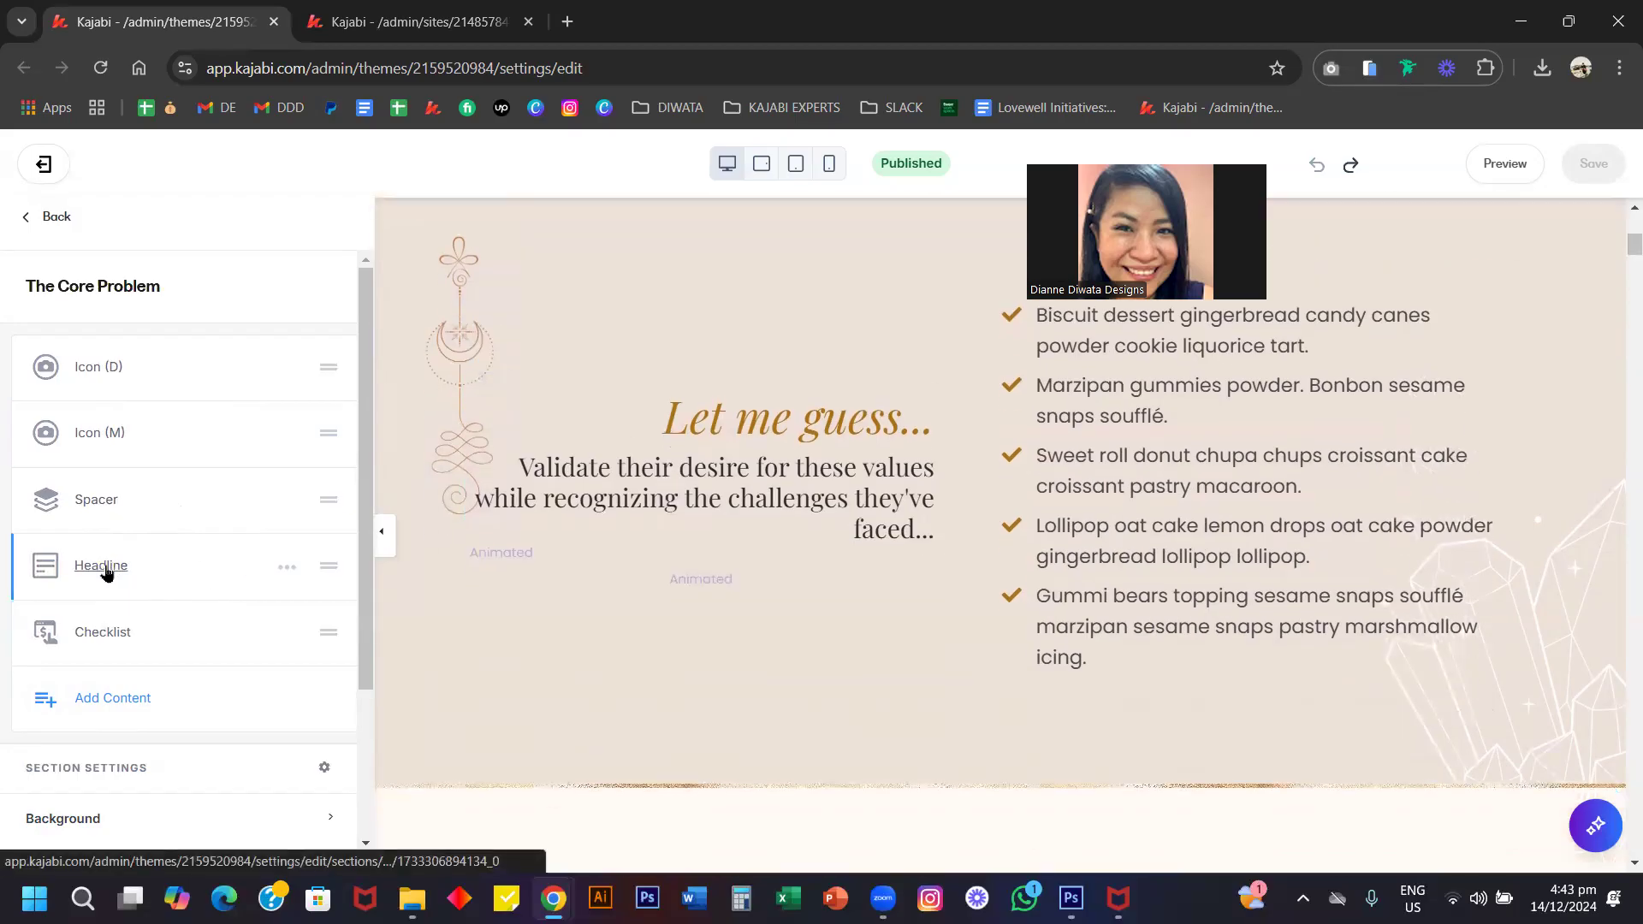
click(104, 568)
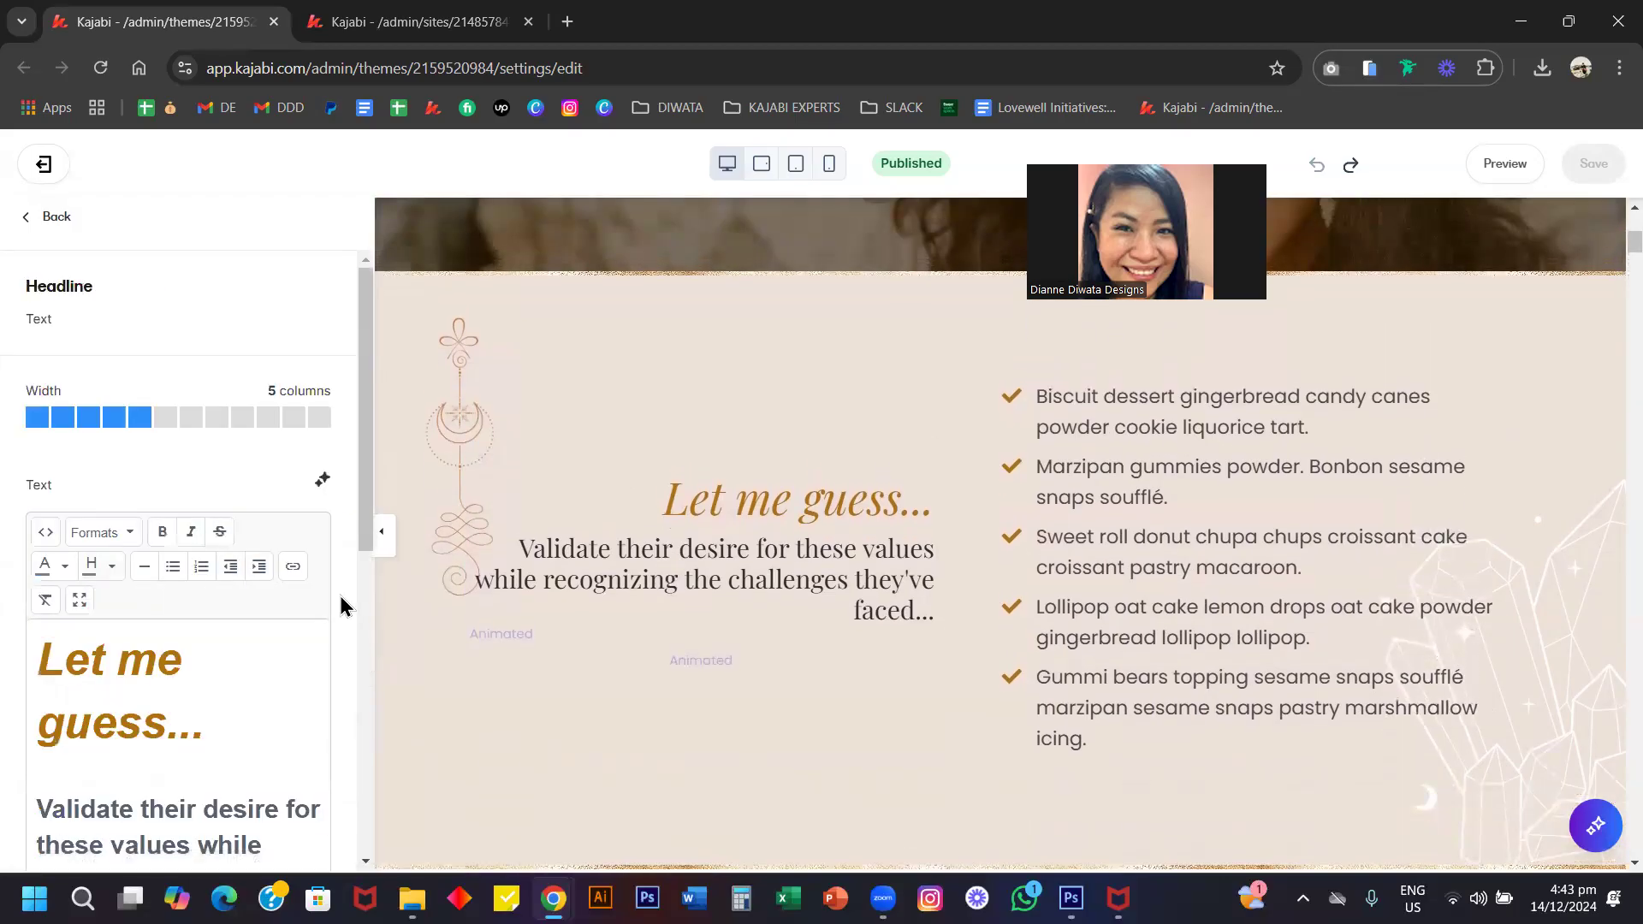
click(36, 221)
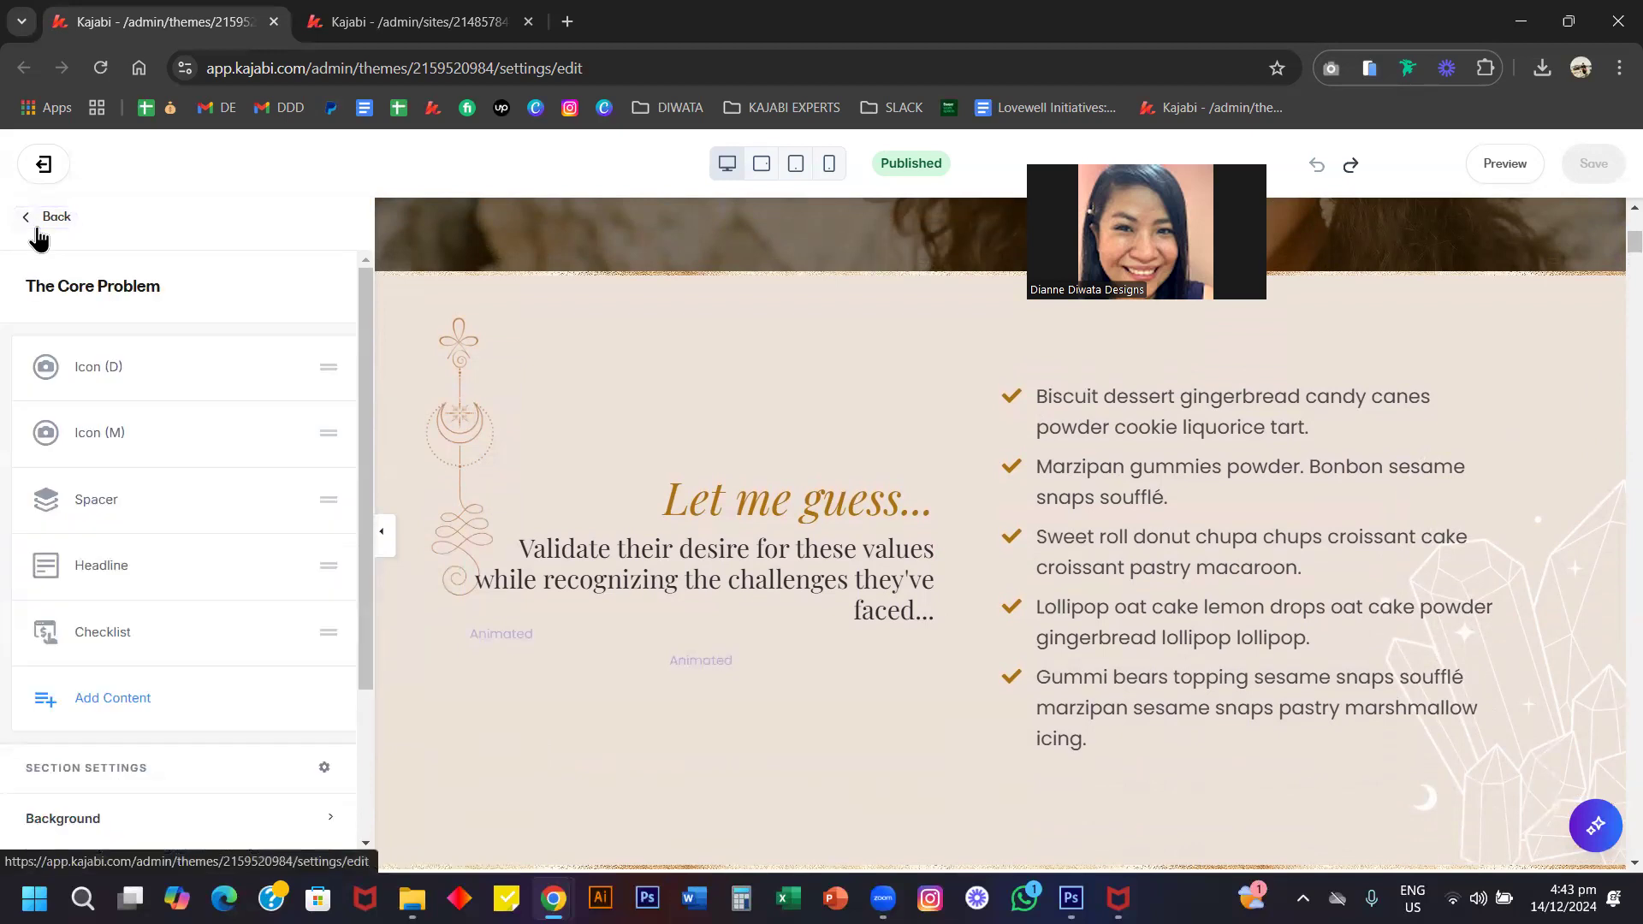
Turn on Show guides in the theme's Design Tools settings, and reopen Design Tools after a look at the section list.
click(36, 221)
click(275, 303)
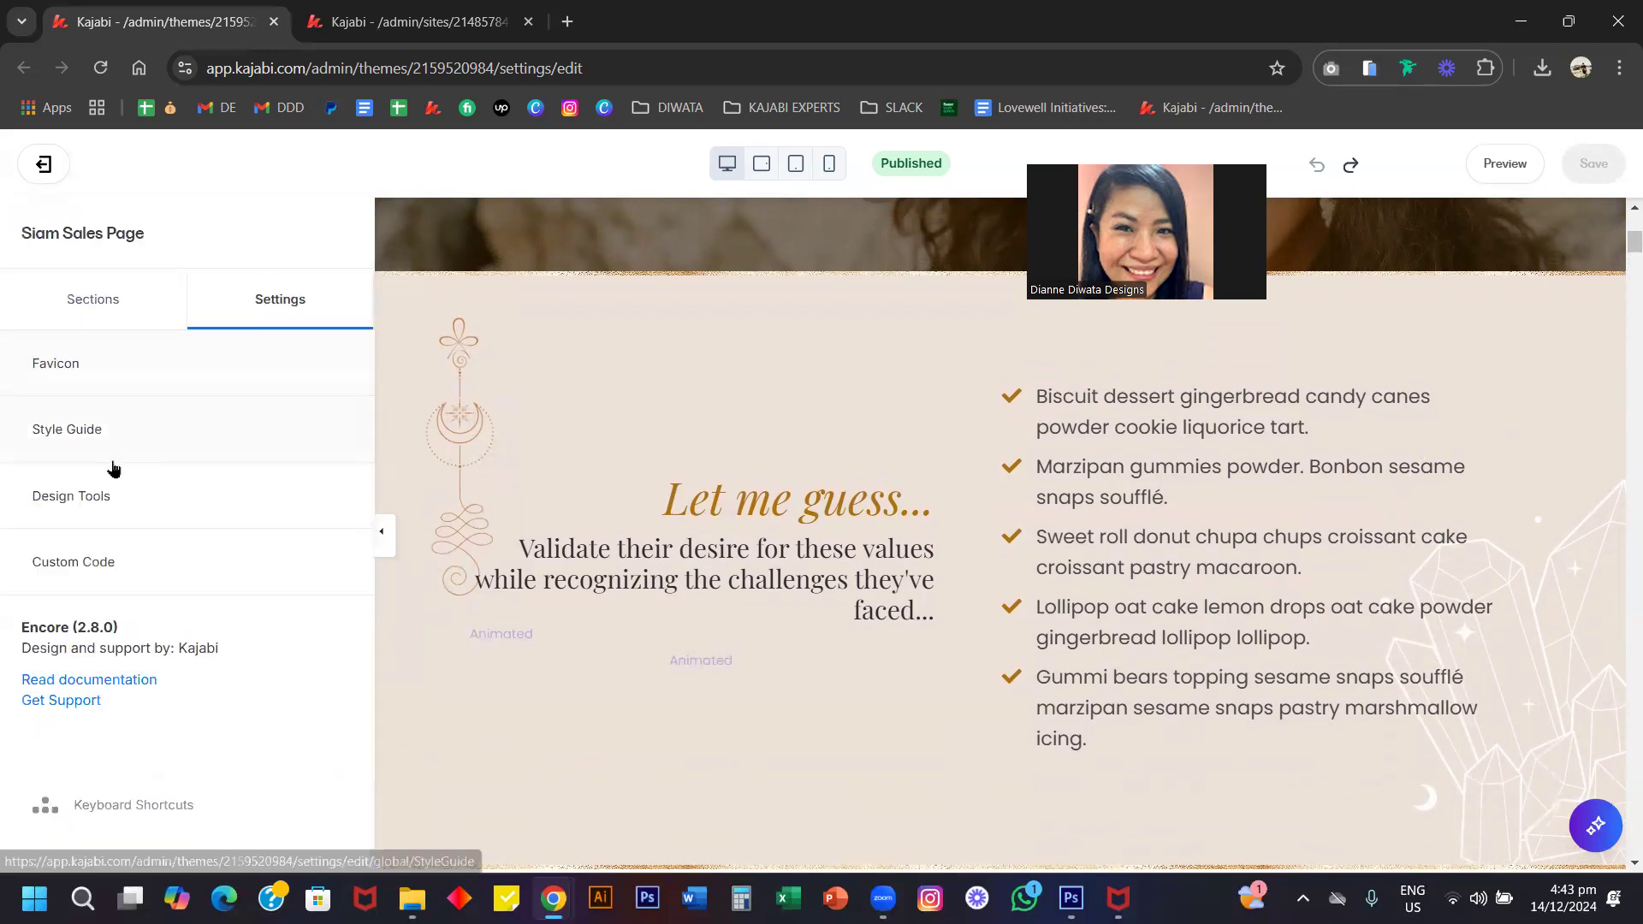
click(109, 491)
click(114, 381)
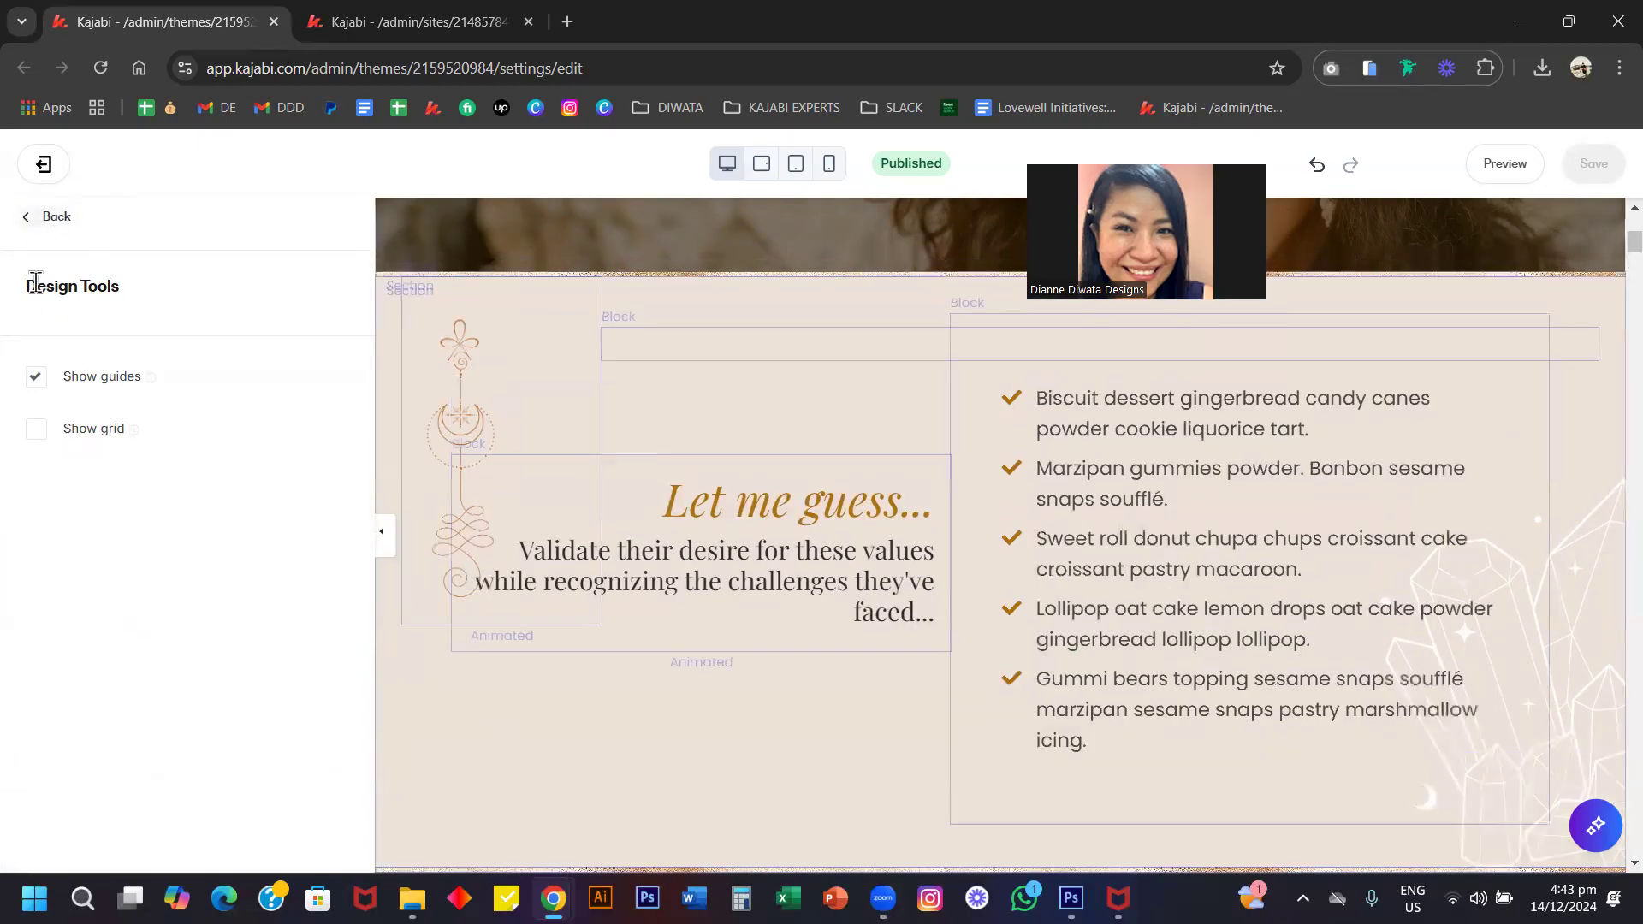
click(45, 221)
click(91, 299)
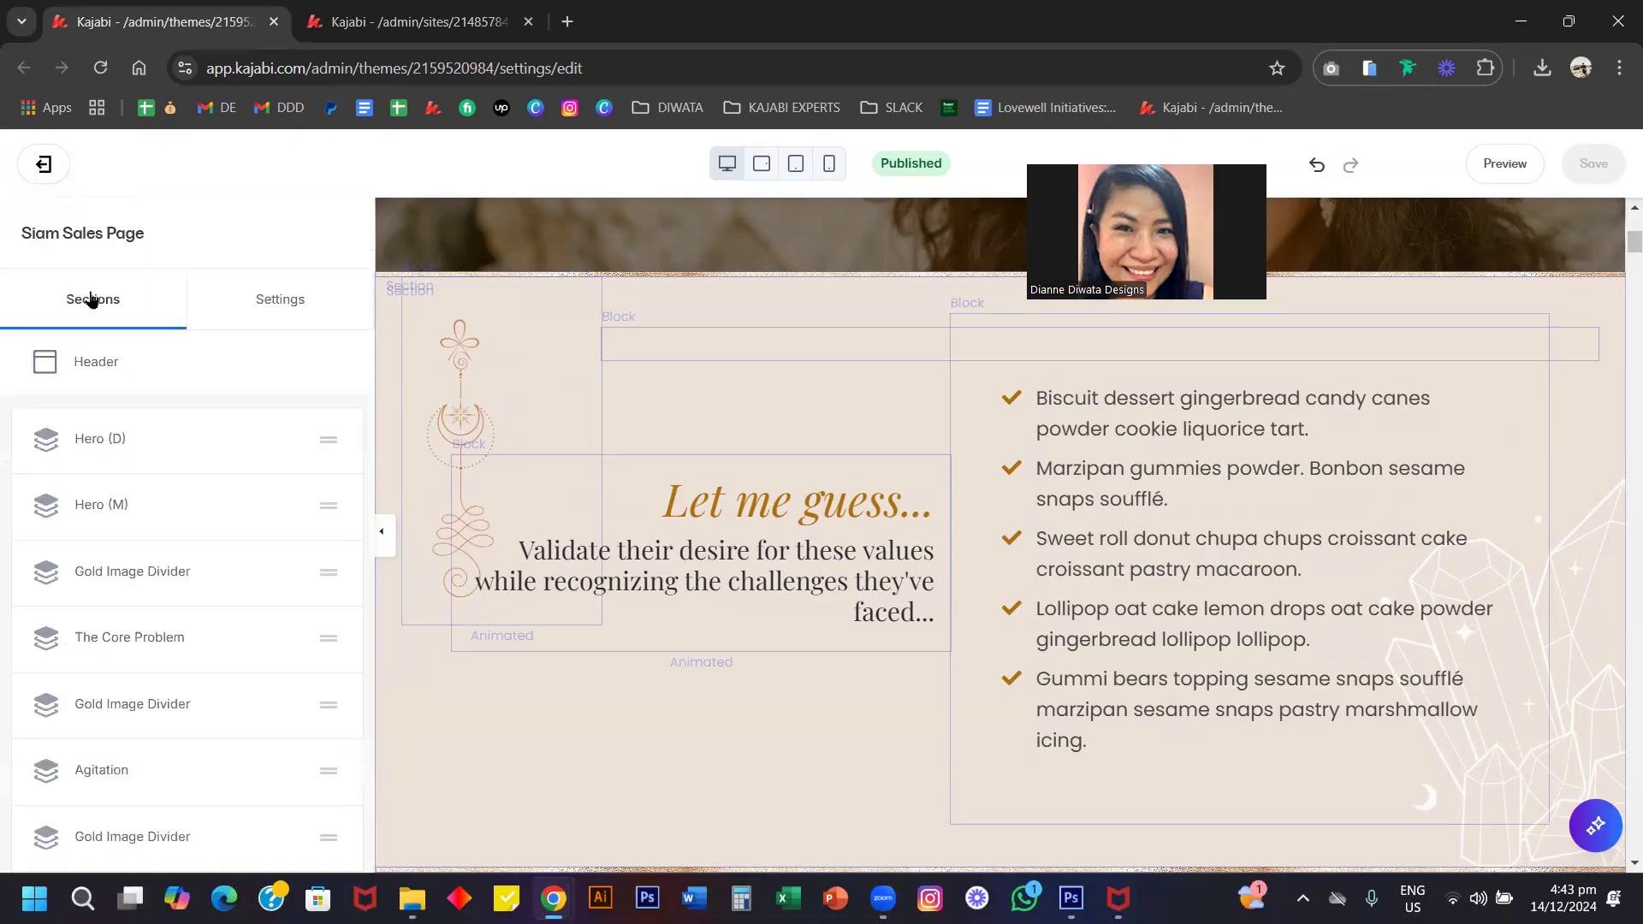
click(288, 304)
click(159, 494)
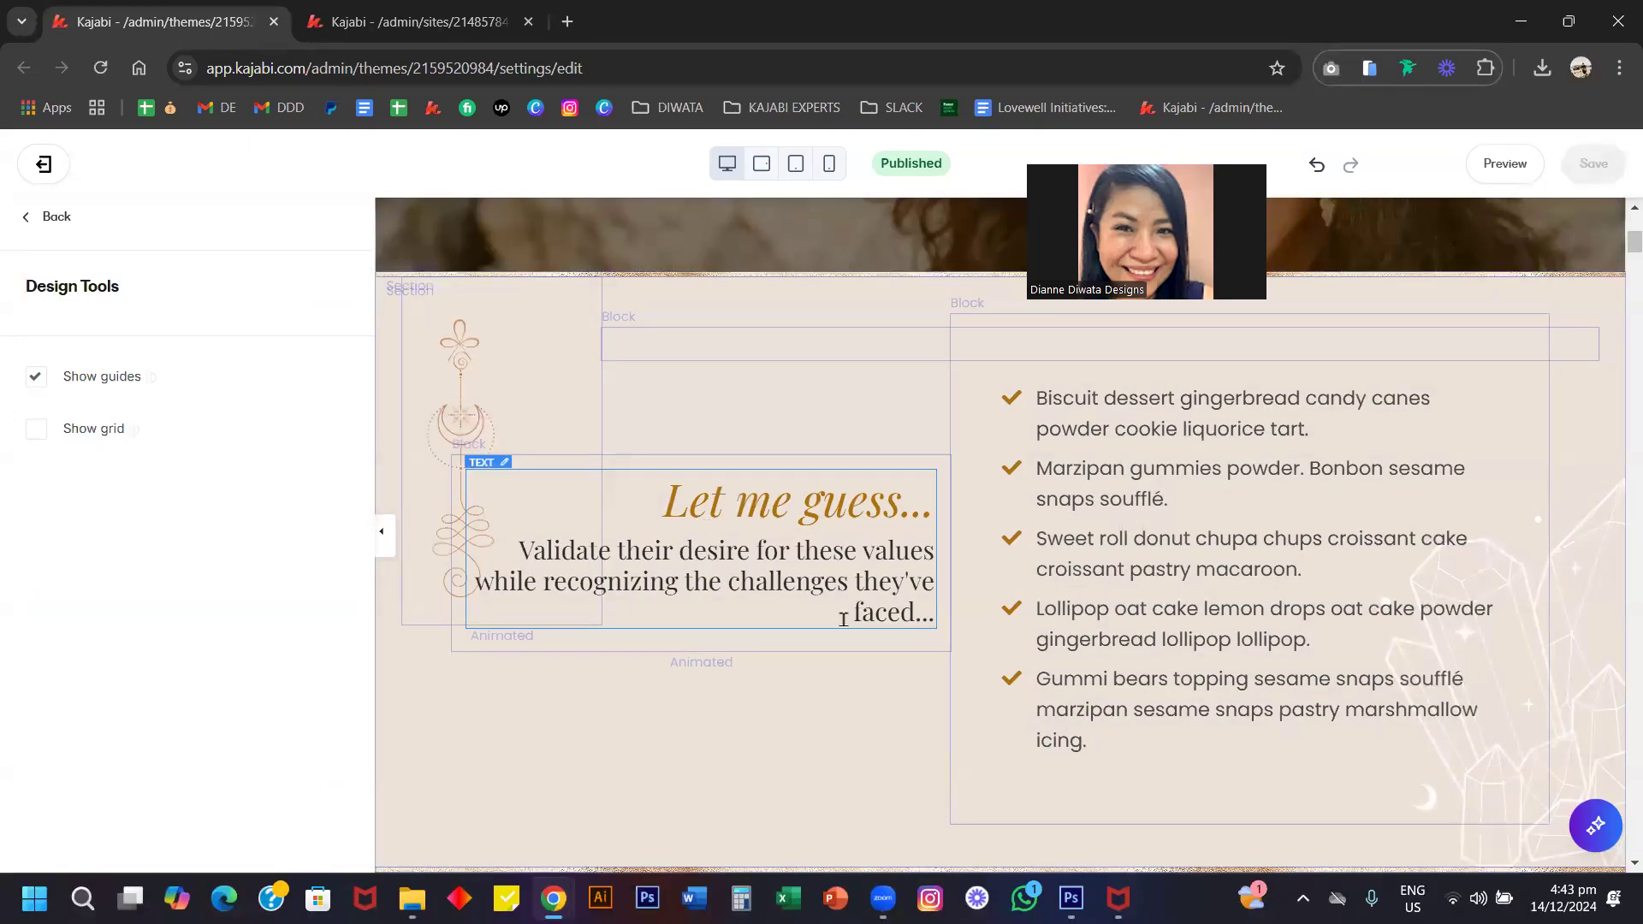
Open the headline text and the checklist from the page preview and look over each block's settings.
click(767, 529)
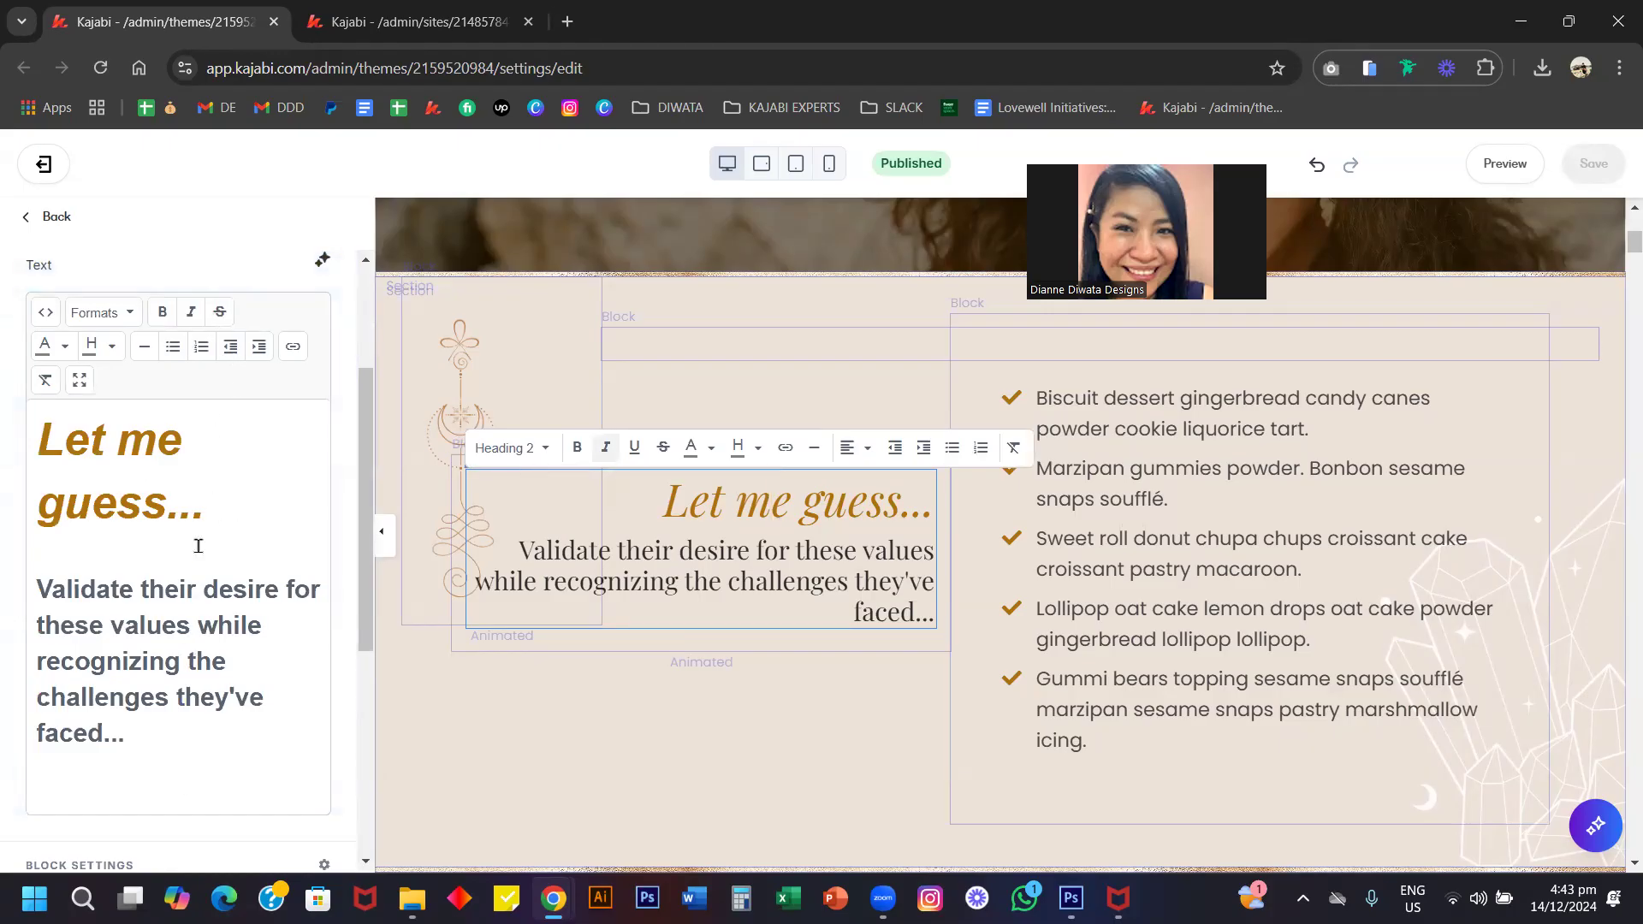
click(1042, 432)
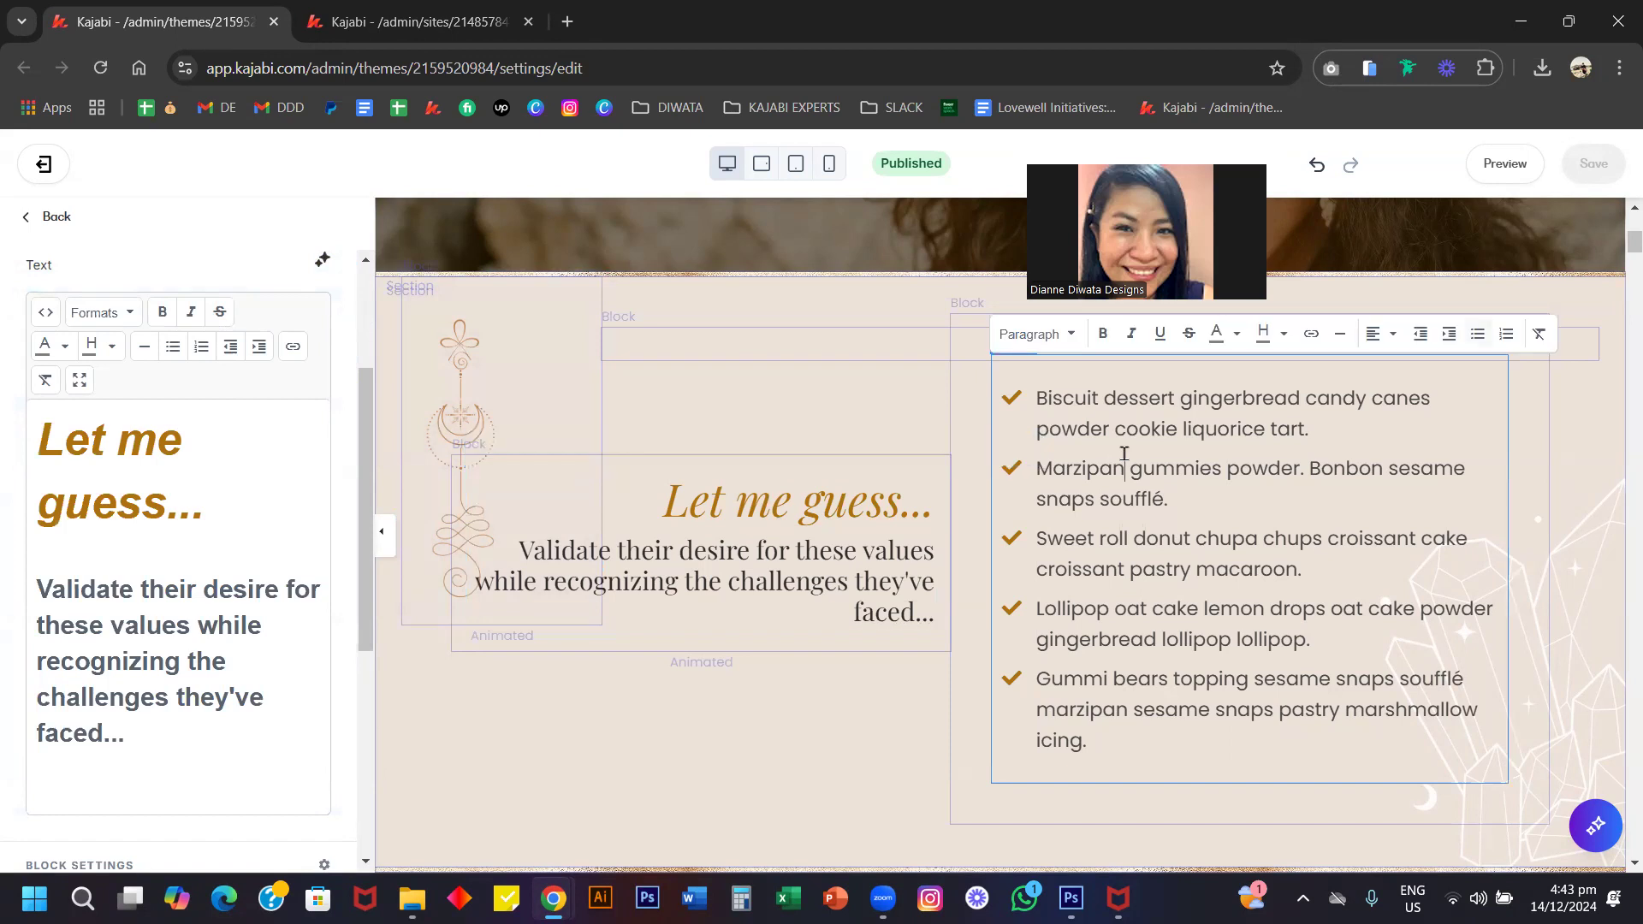
scroll(206, 455, up, 5)
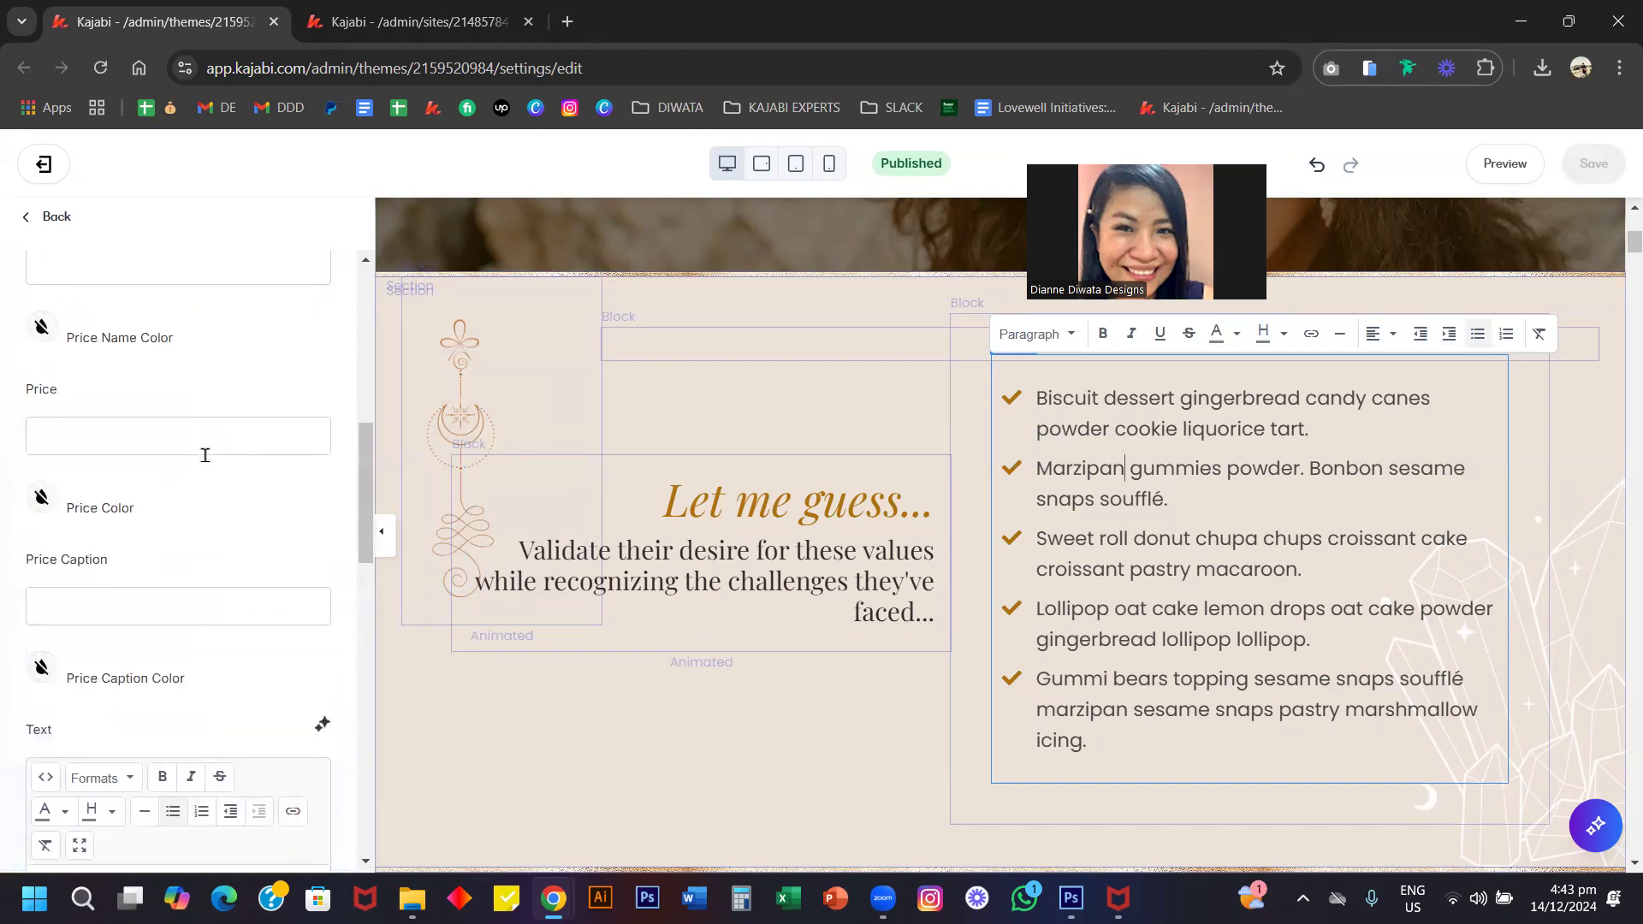
scroll(154, 658, up, 8)
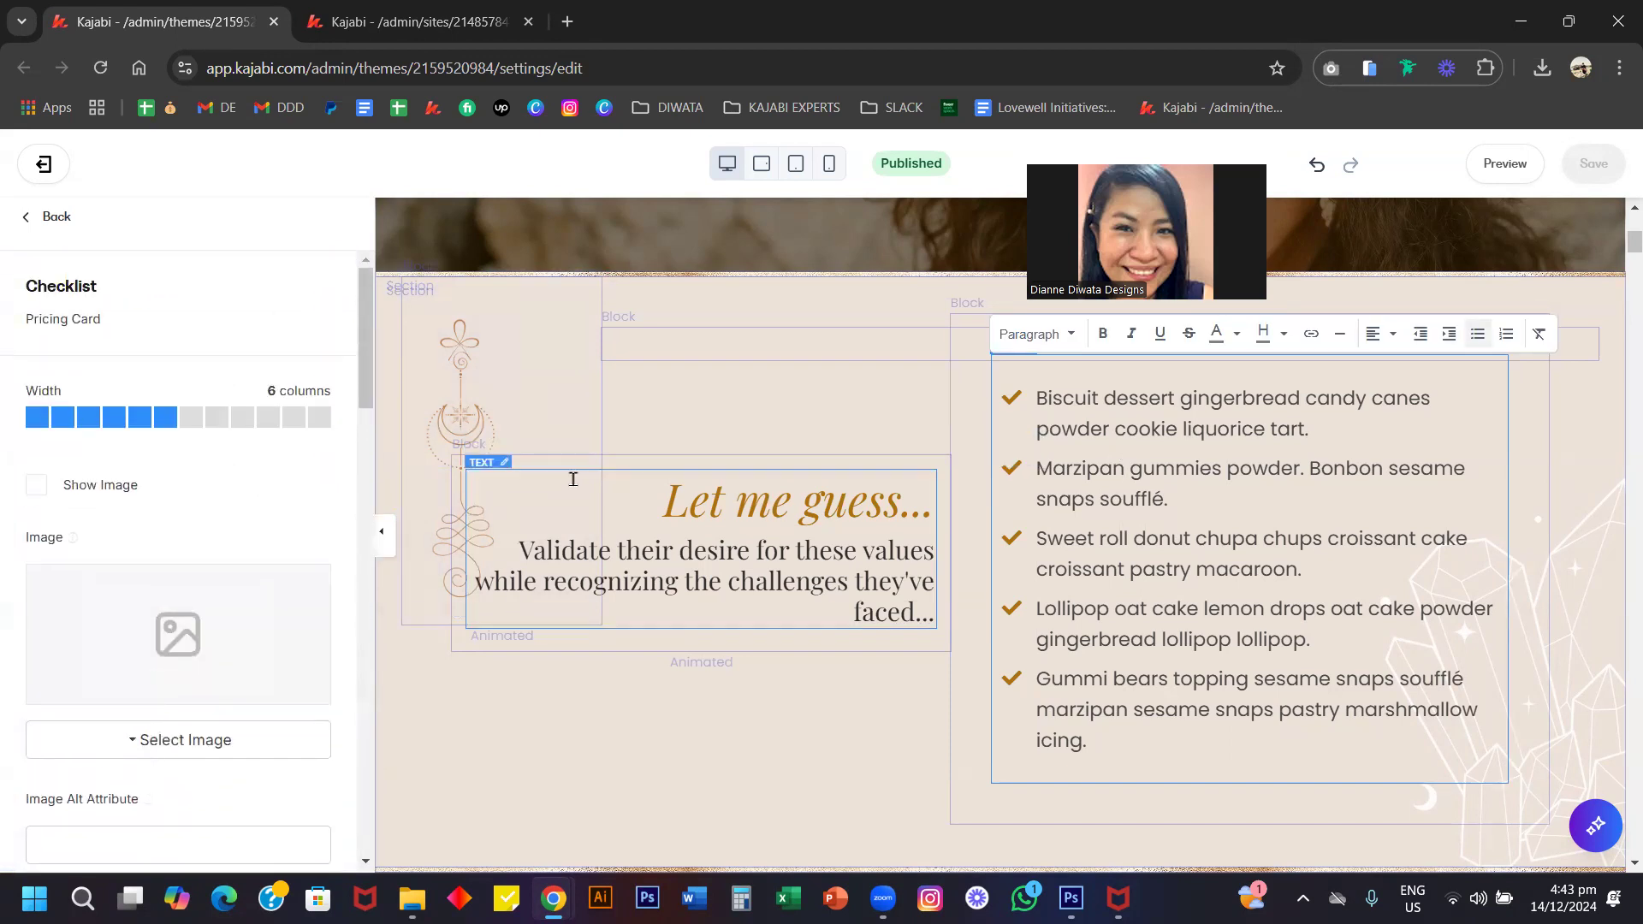
scroll(568, 477, down, 3)
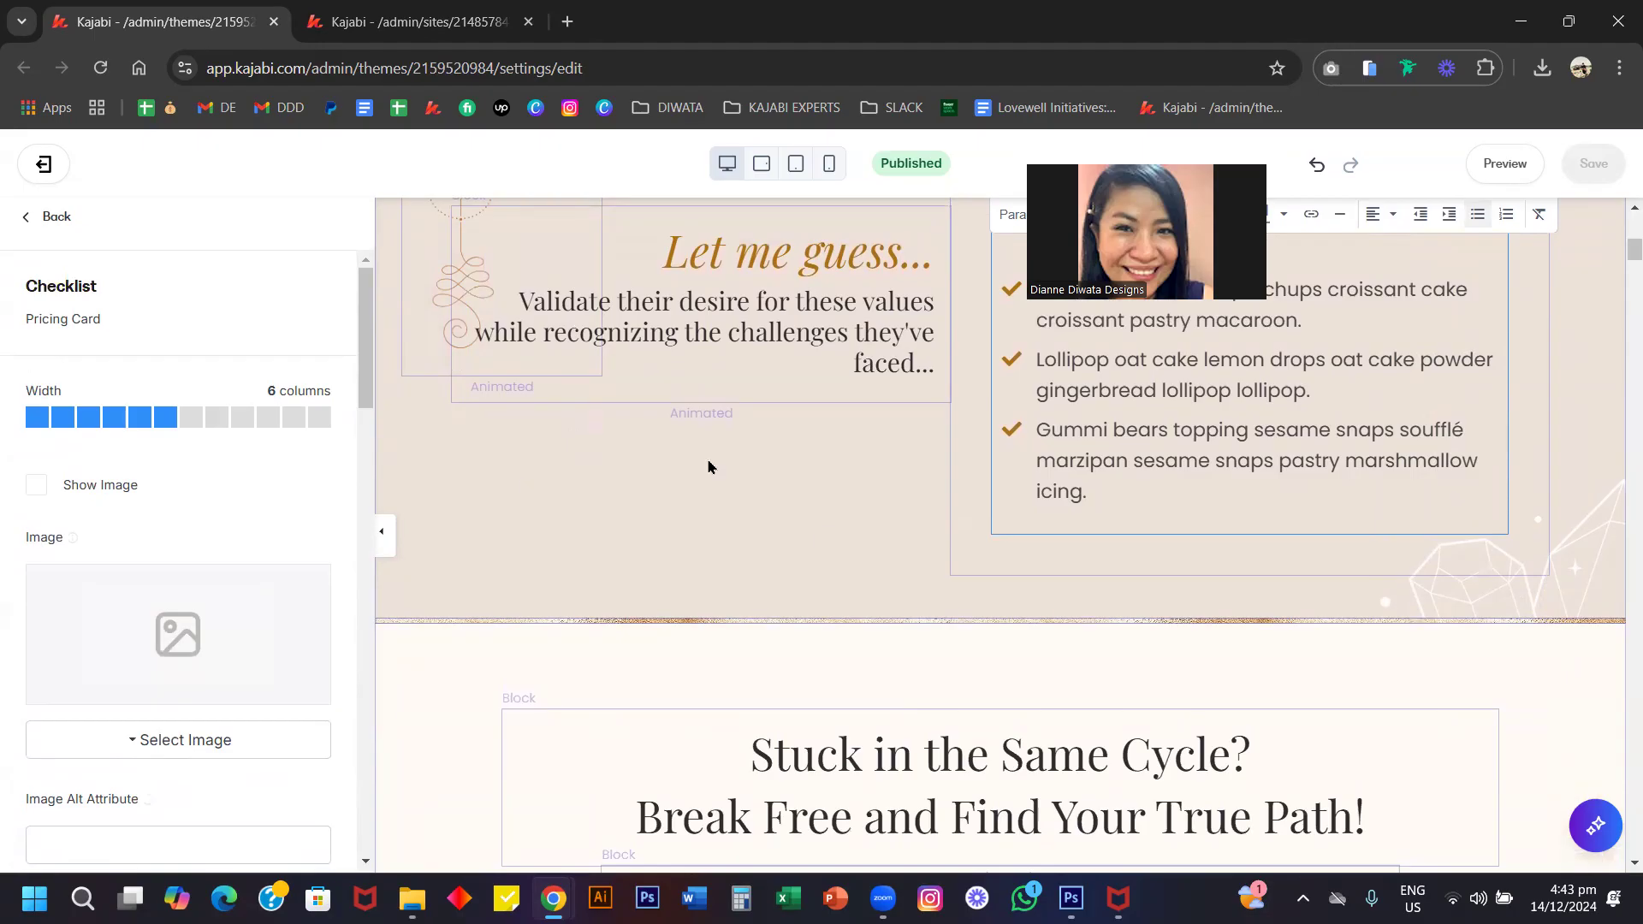
Open The Core Problem section from the page preview and examine its block and section guides.
click(650, 556)
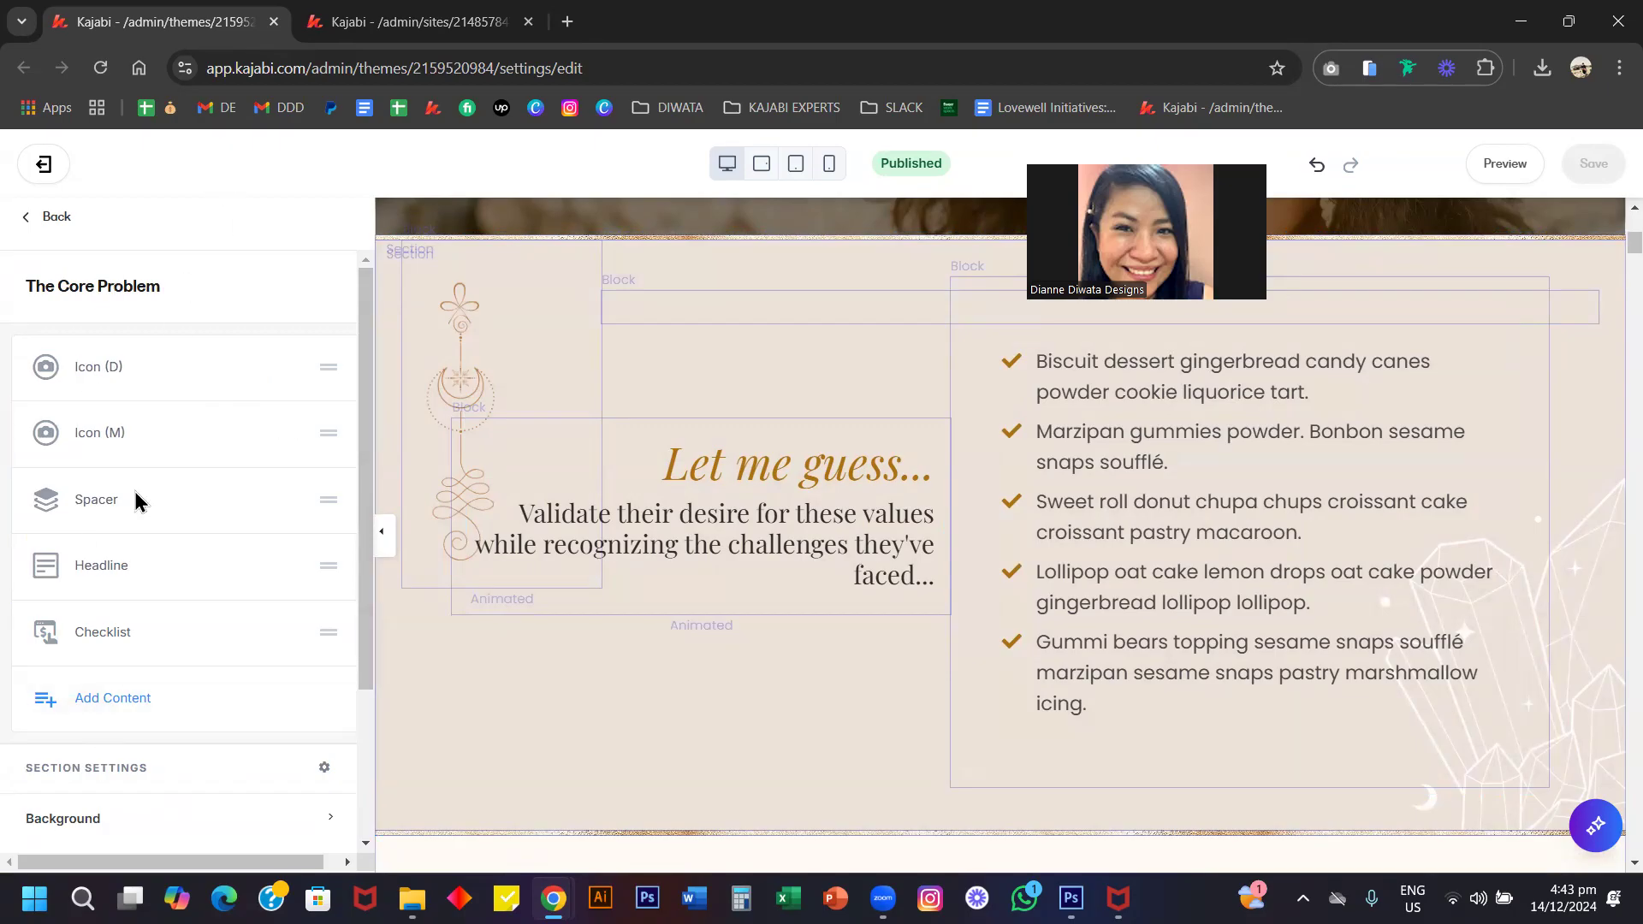
scroll(675, 667, down, 3)
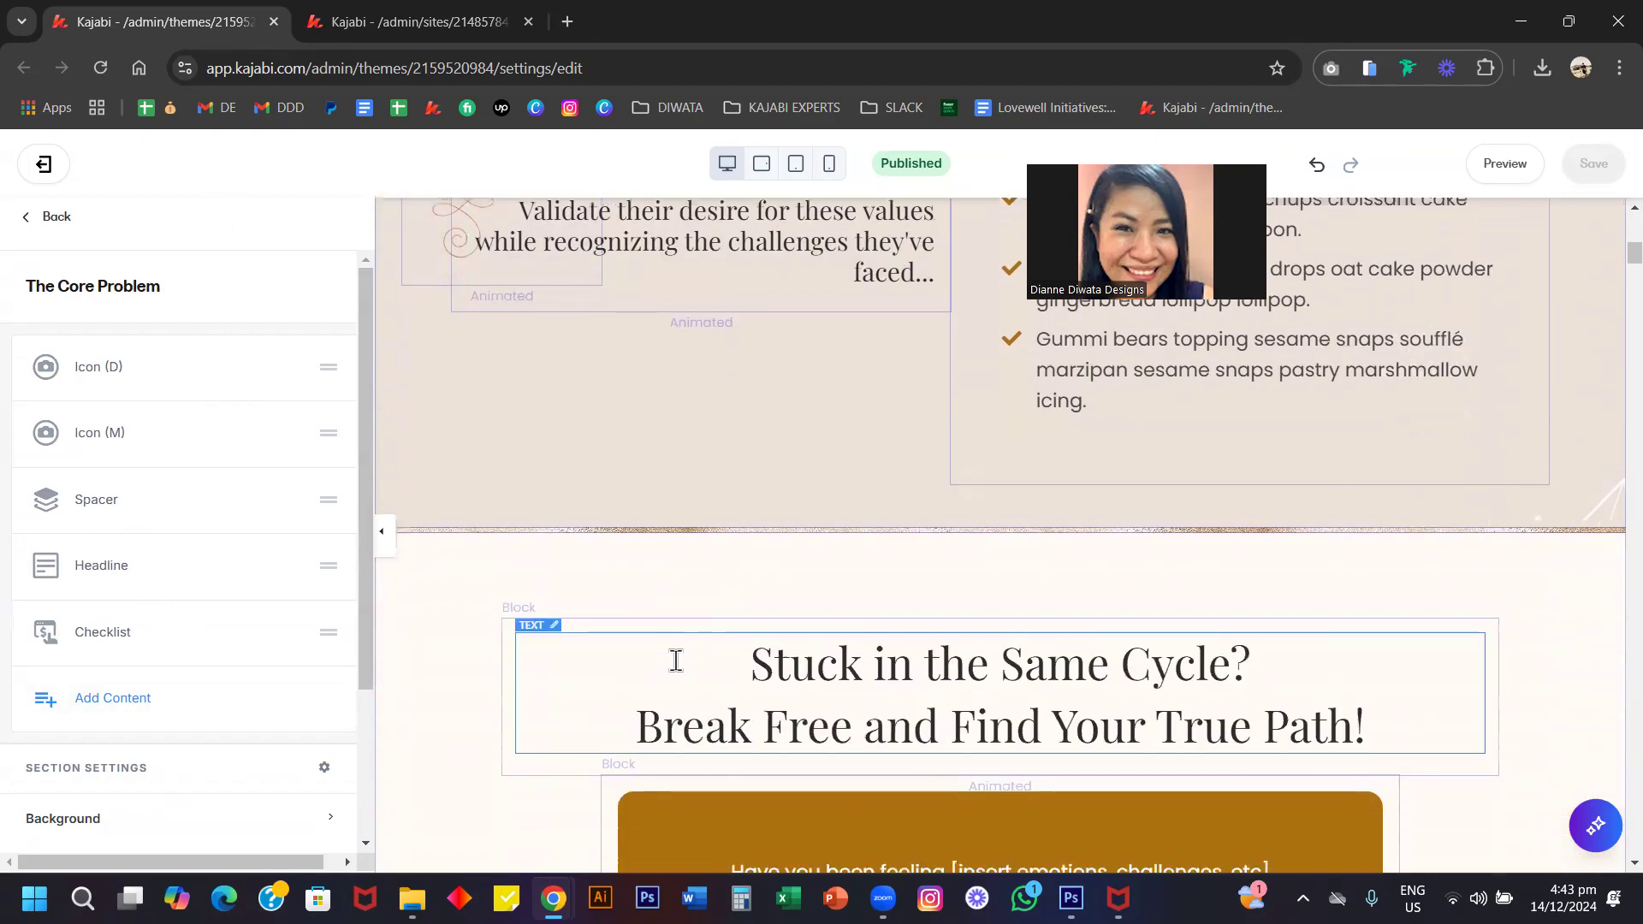
scroll(675, 663, up, 3)
scroll(675, 667, up, 2)
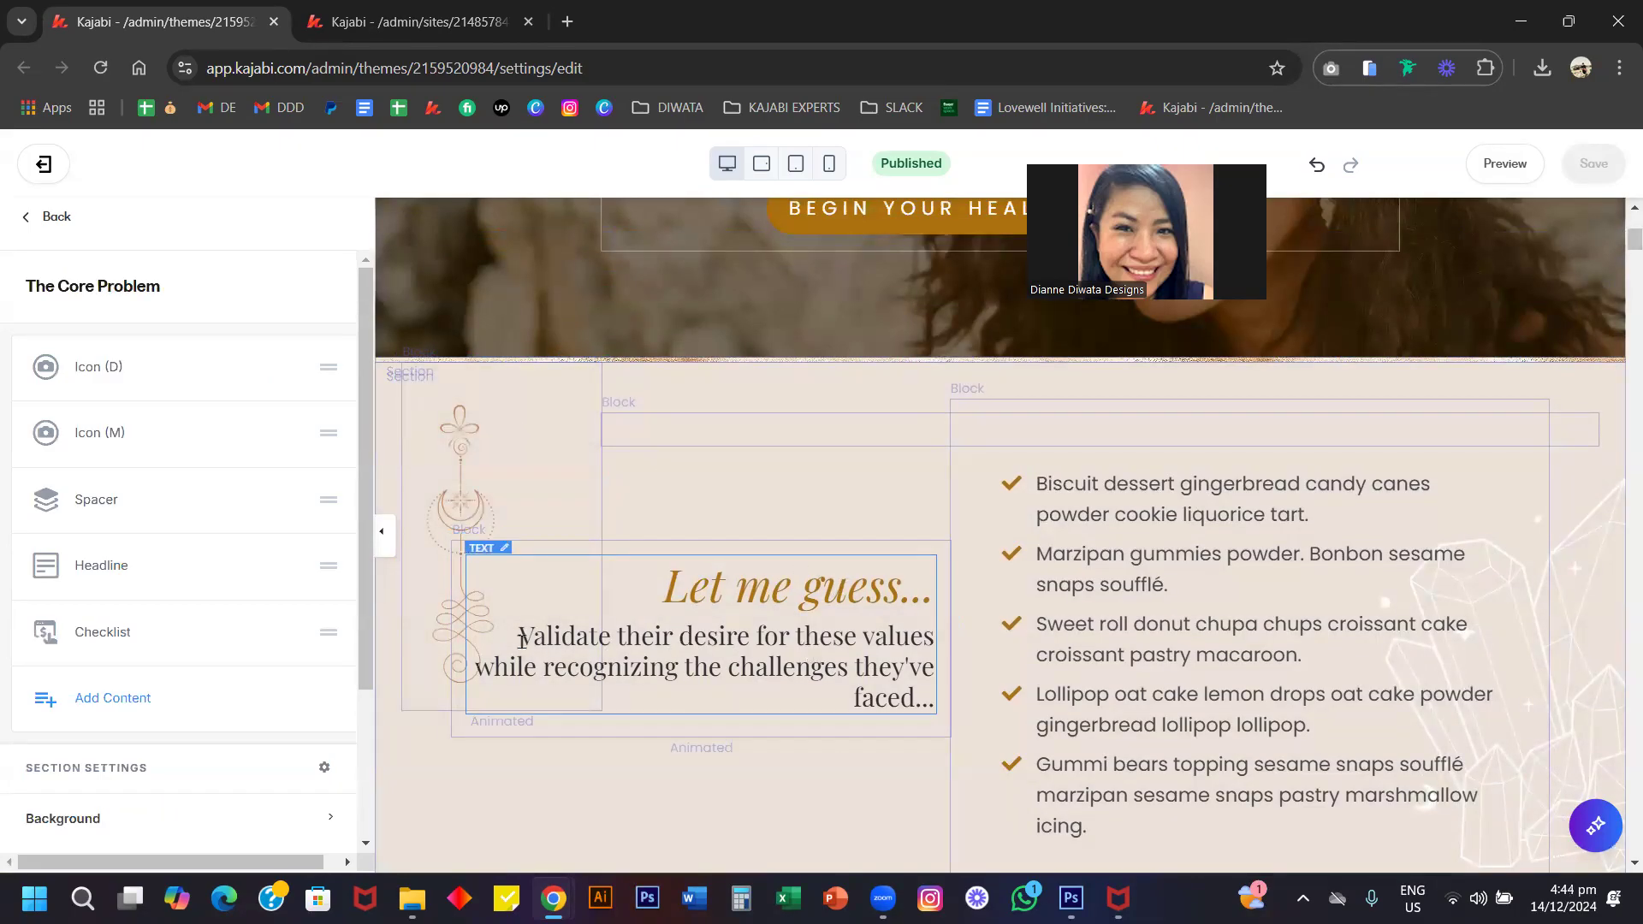
Append "this" to the "Let me guess..." headline in the Headline block, and replace it with "new word" in the preview.
click(101, 565)
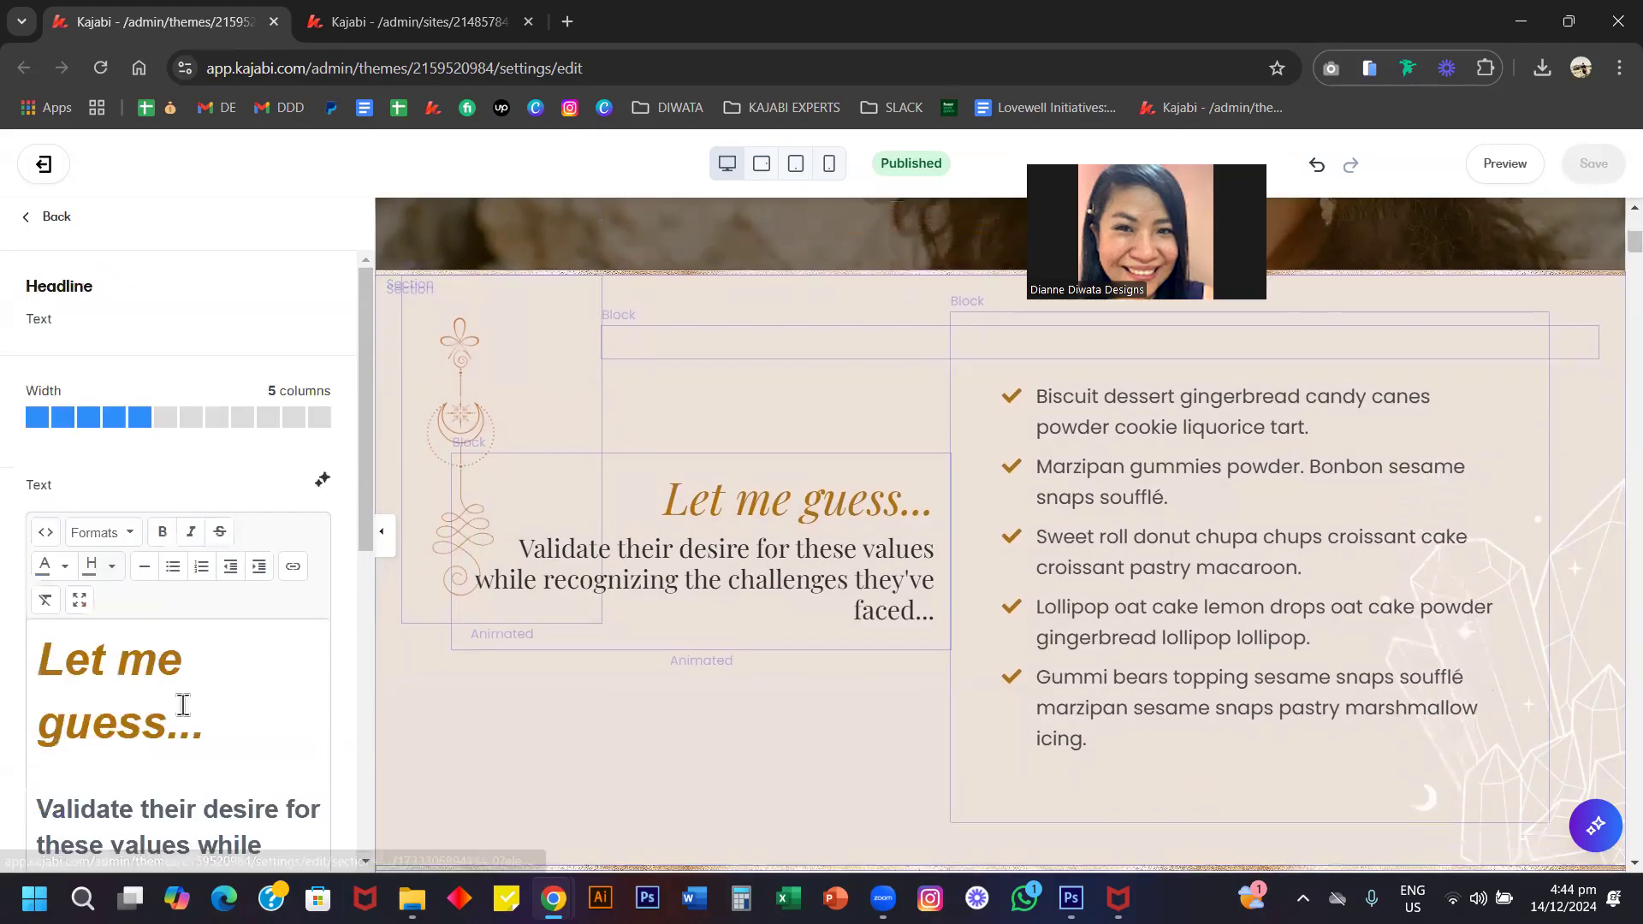
text(this)
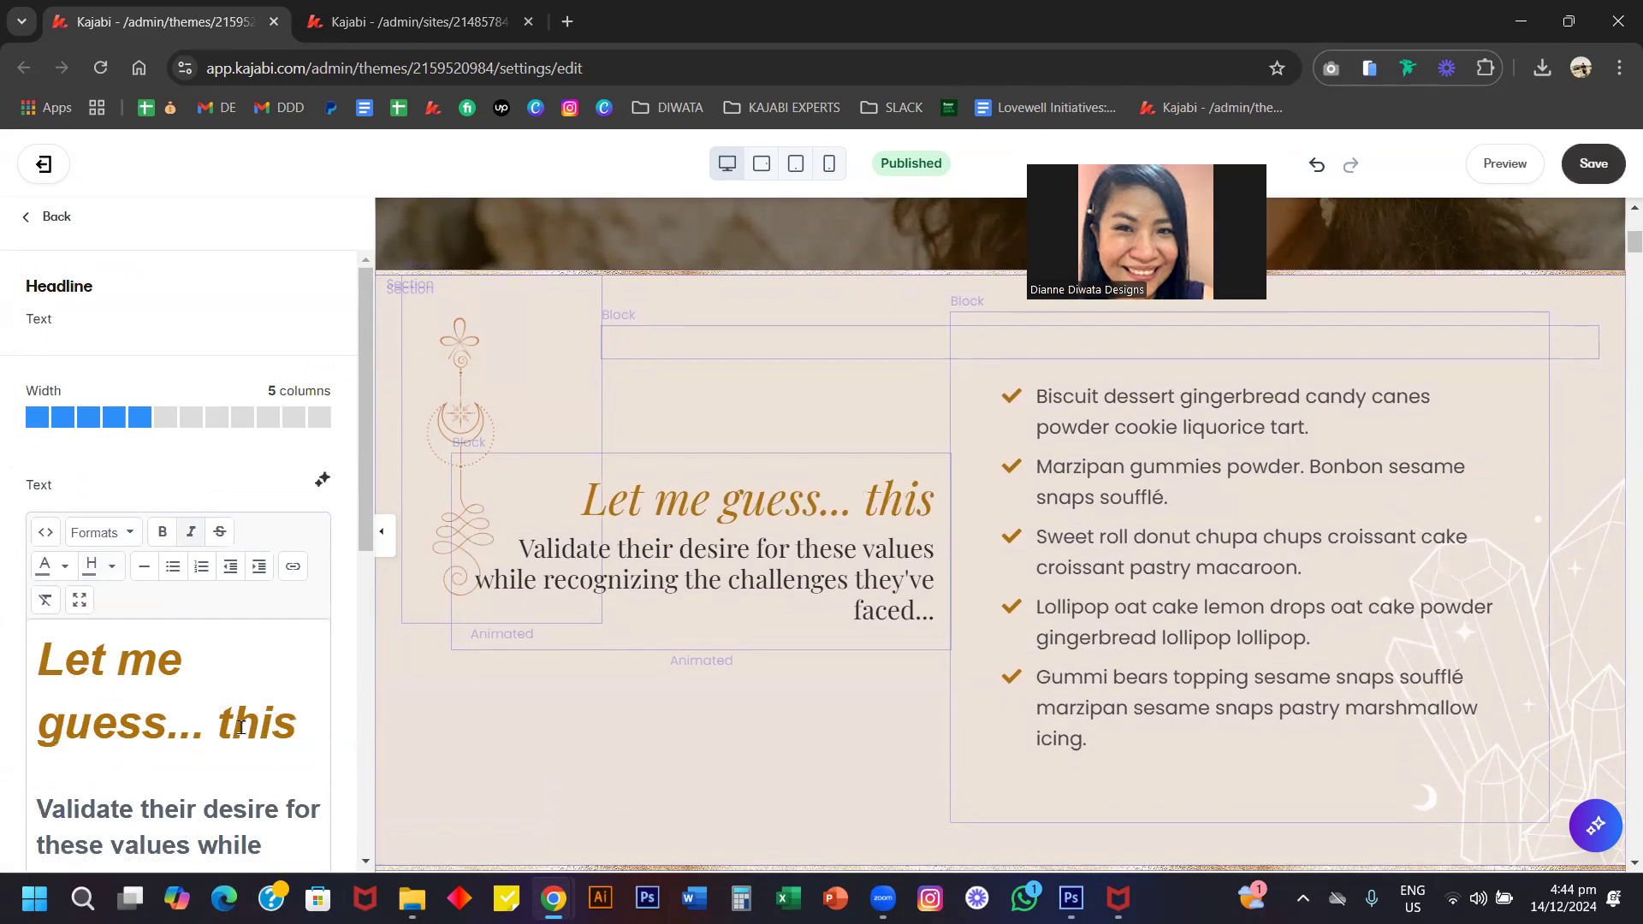
click(782, 526)
double_click(912, 486)
key(BackSpace)
key(BackSpace)
text(new word)
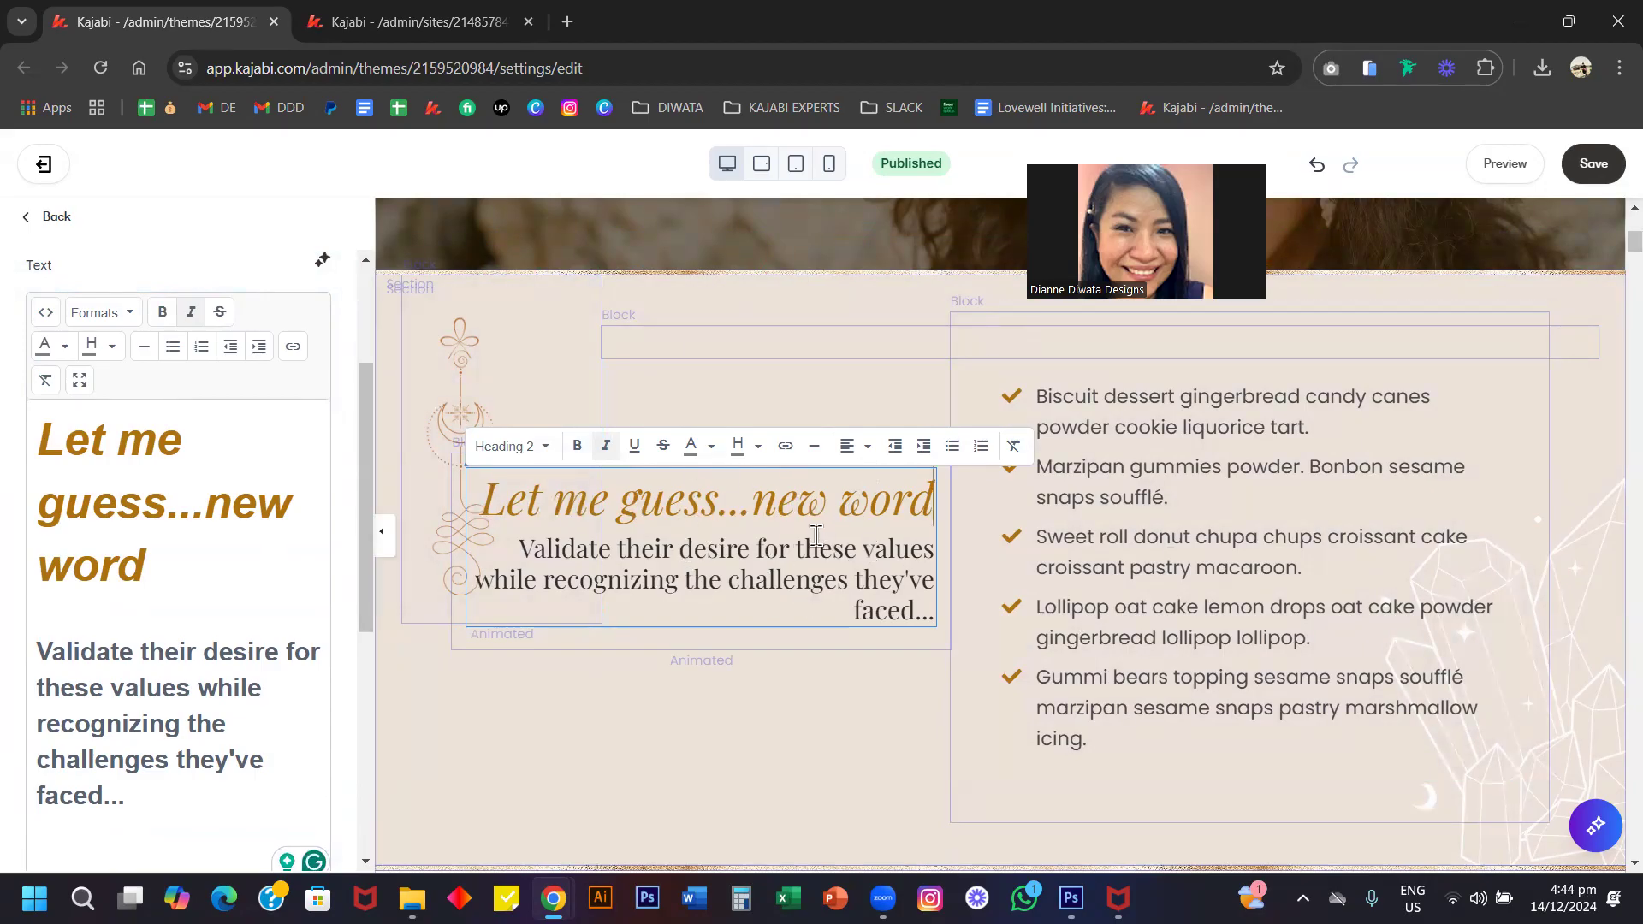
Undo the text additions to the "Let me guess..." headline and redo the first one.
key(ctrl+z)
key(ctrl+z)
key(ctrl+z)
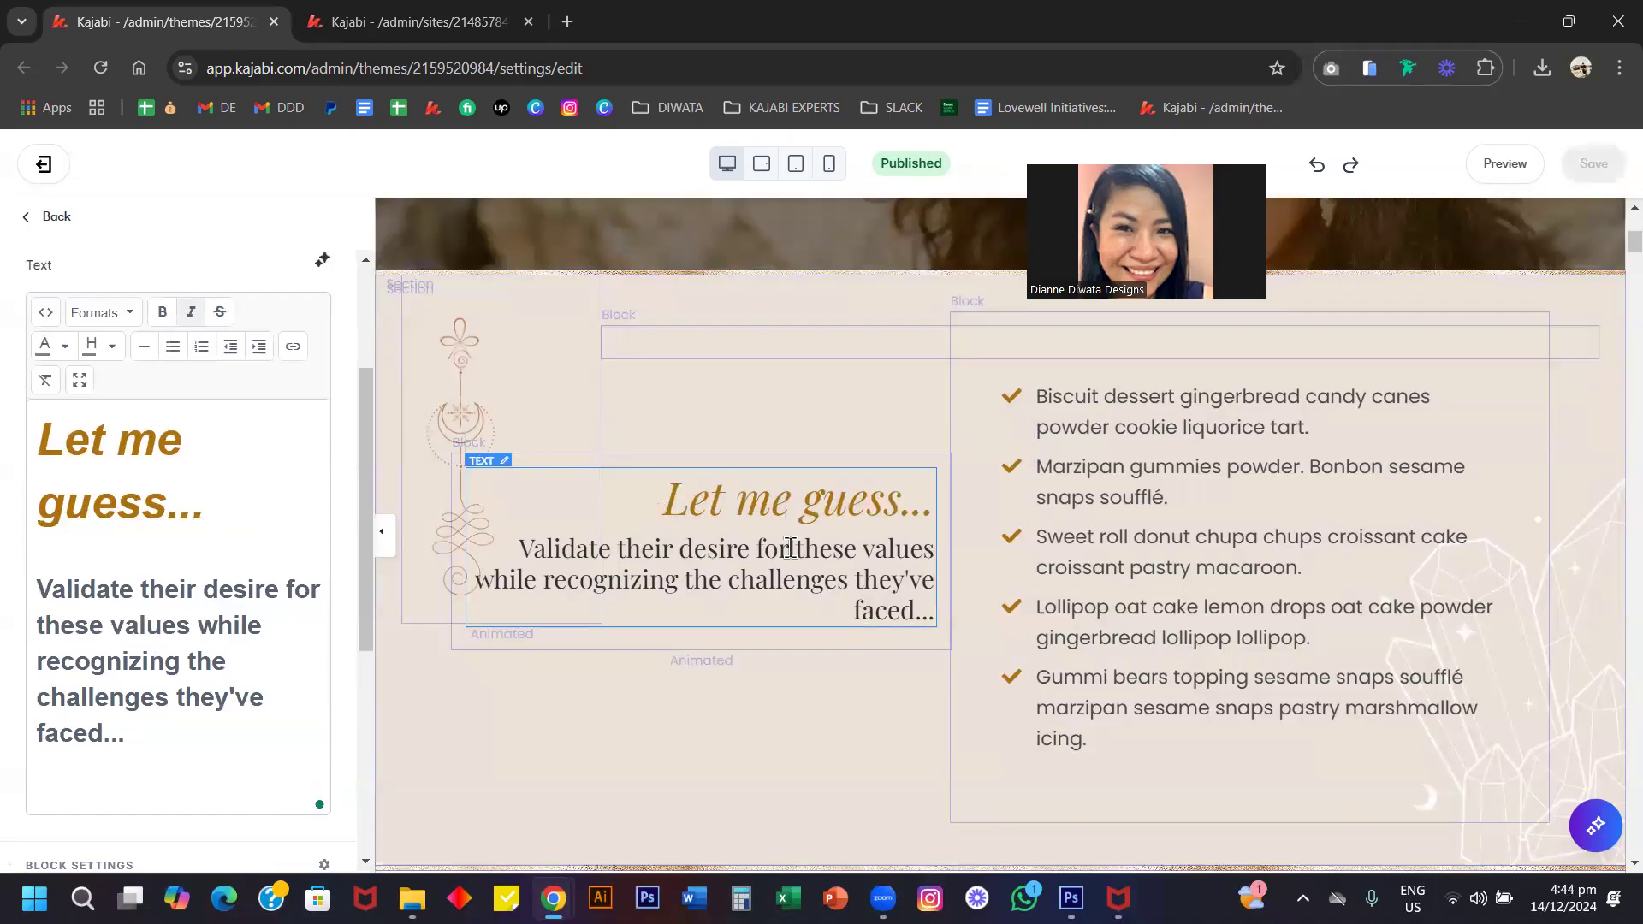
key(ctrl+y)
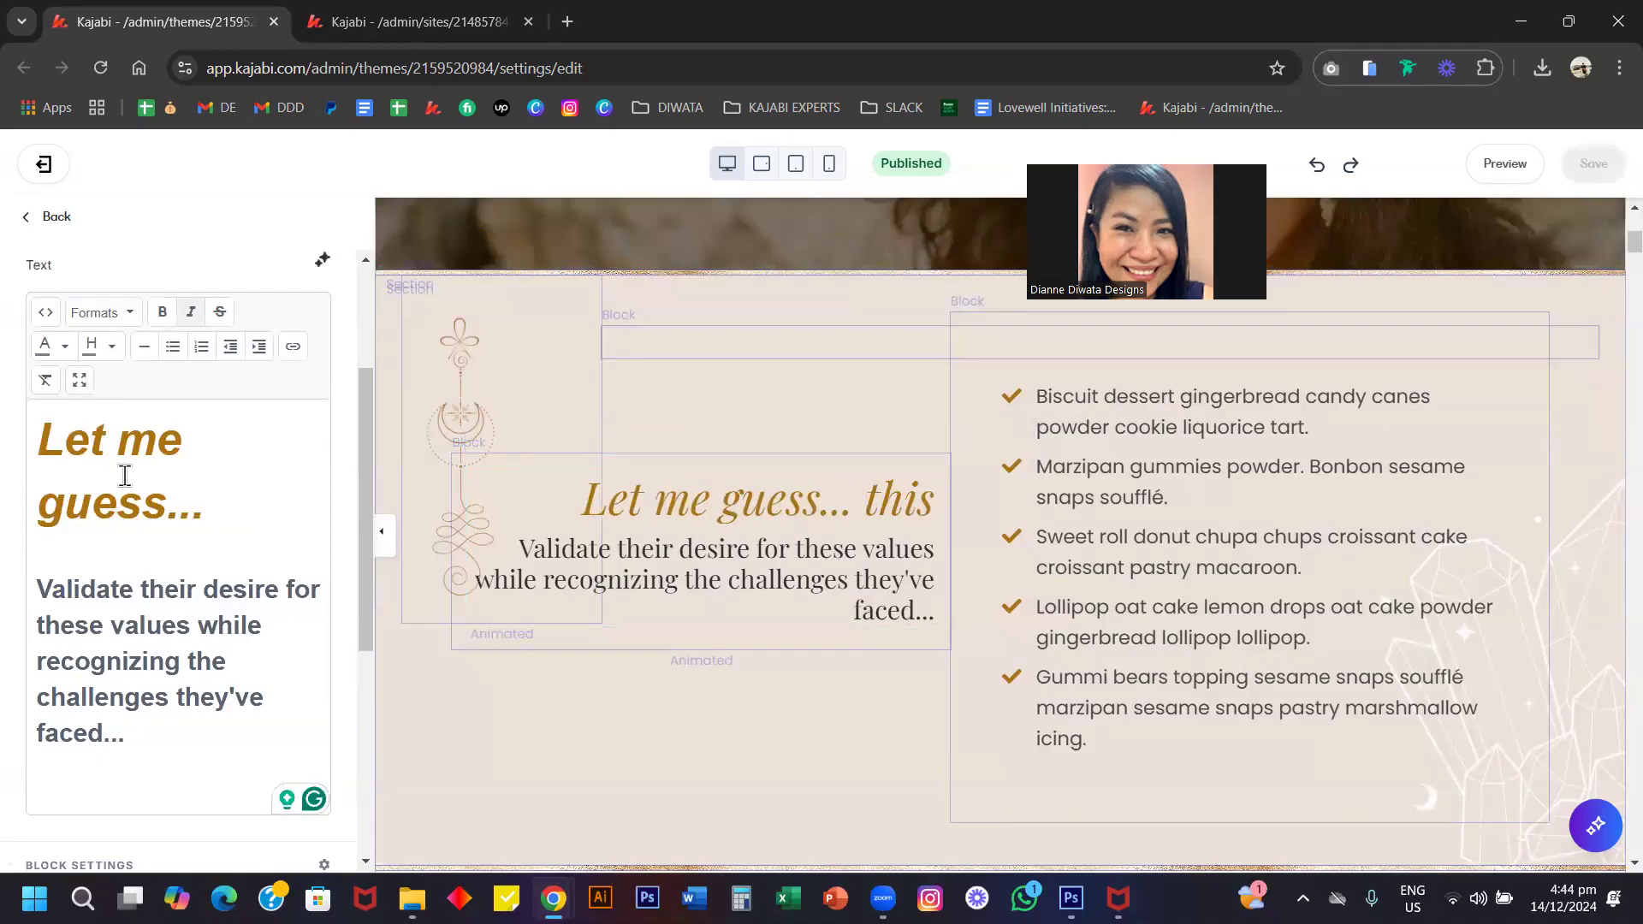
Add "new word" after "Let me guess..." in the full-screen text editor and return to the page editor.
click(79, 383)
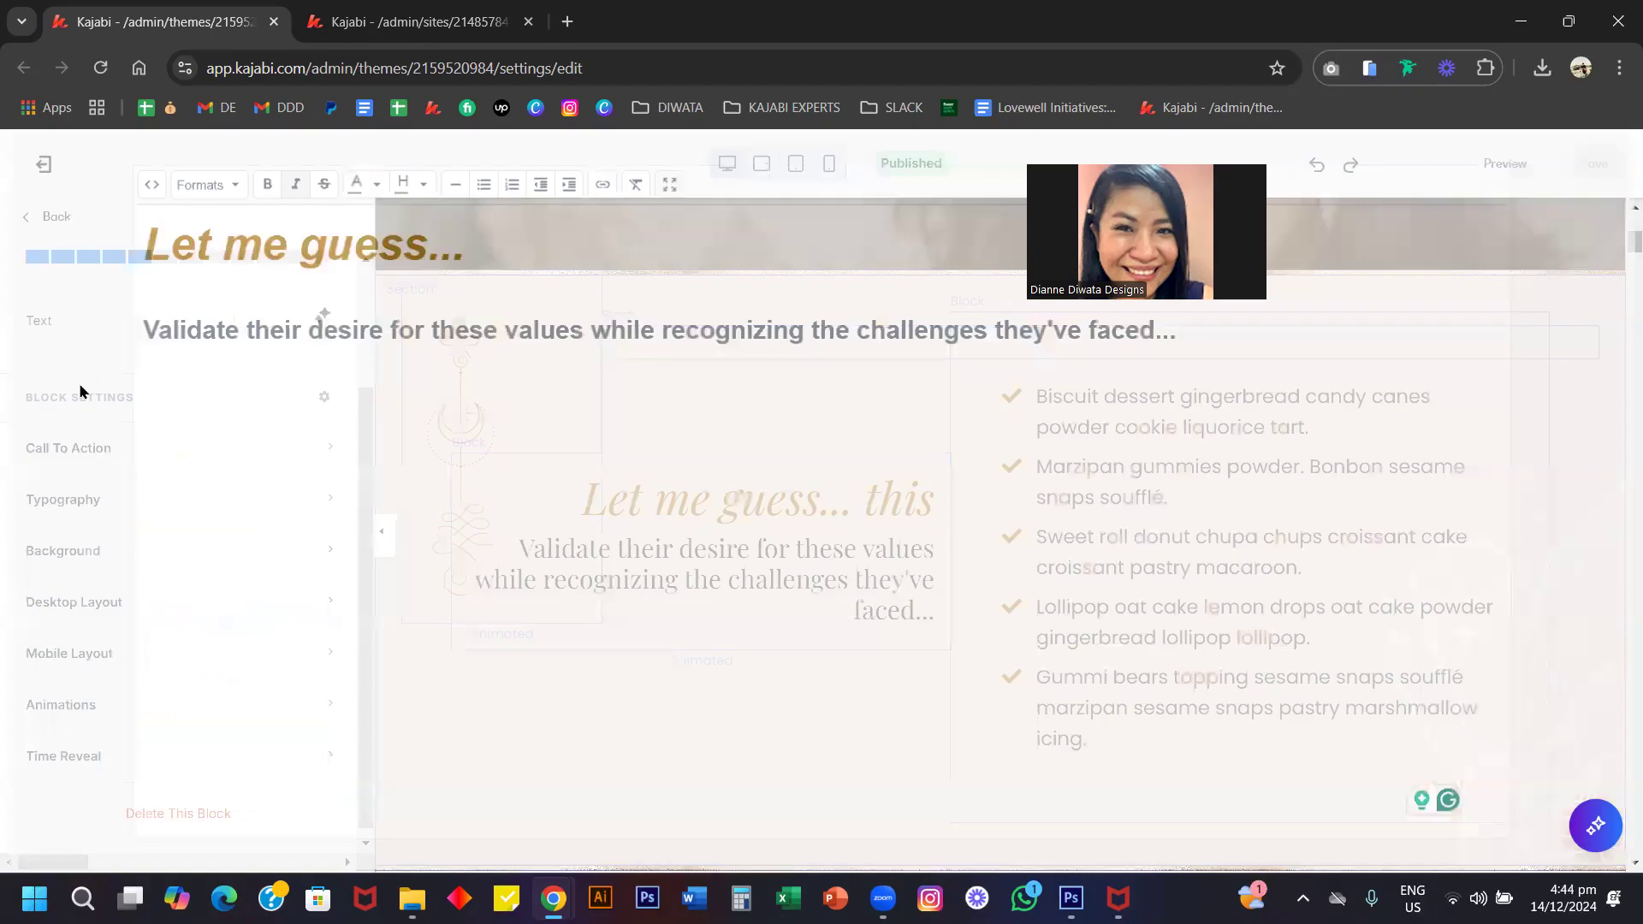
text(new word)
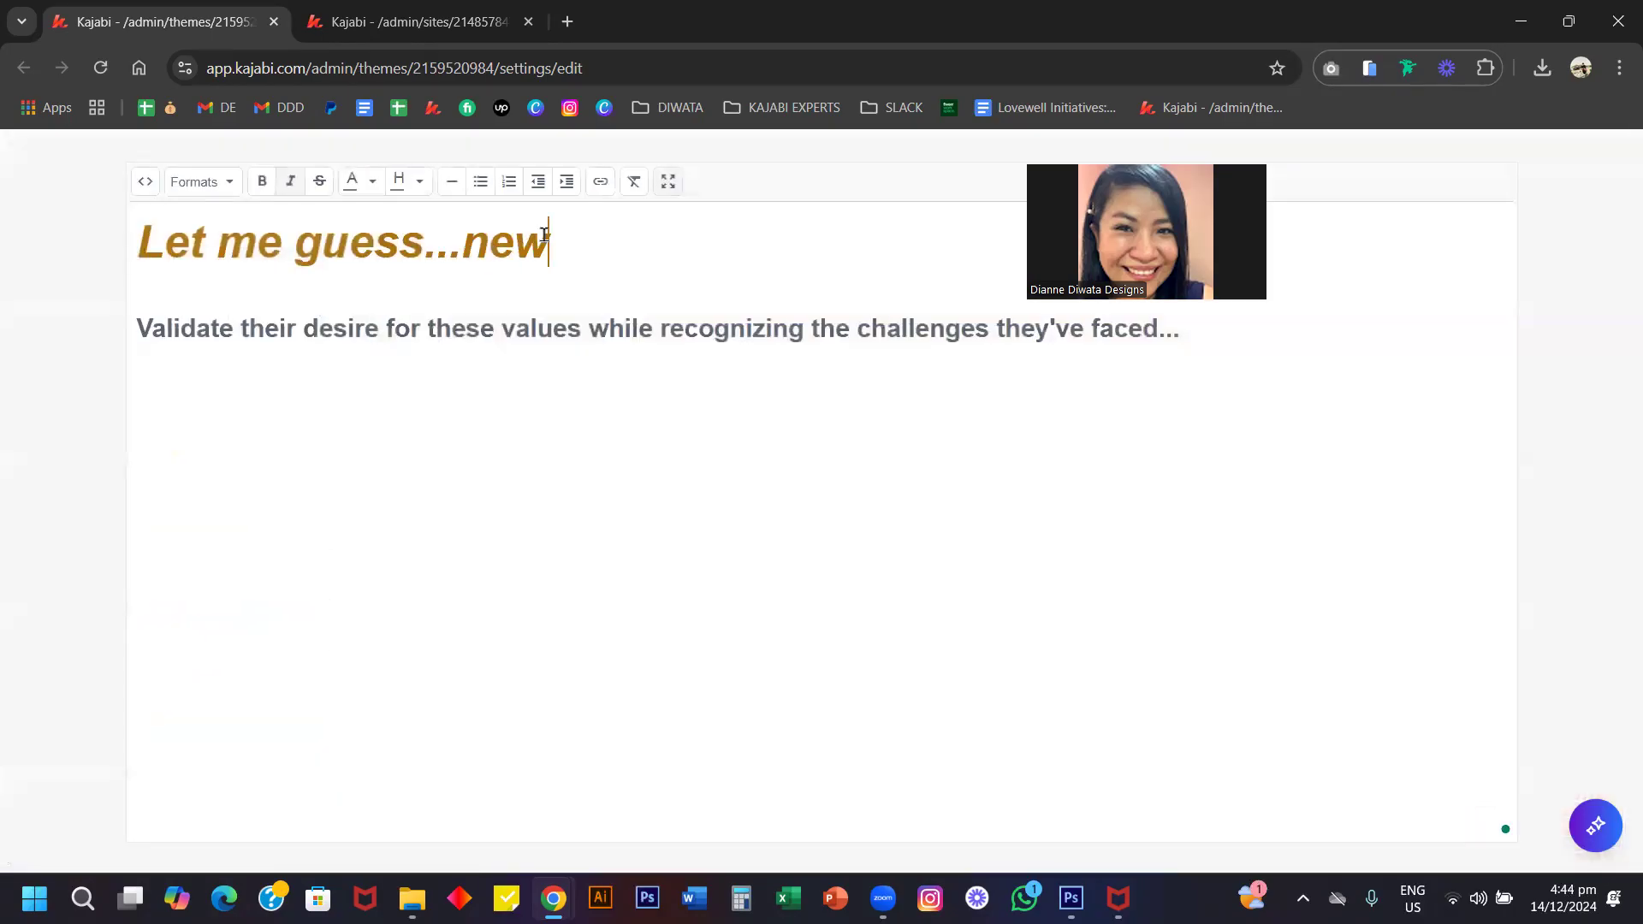
click(667, 182)
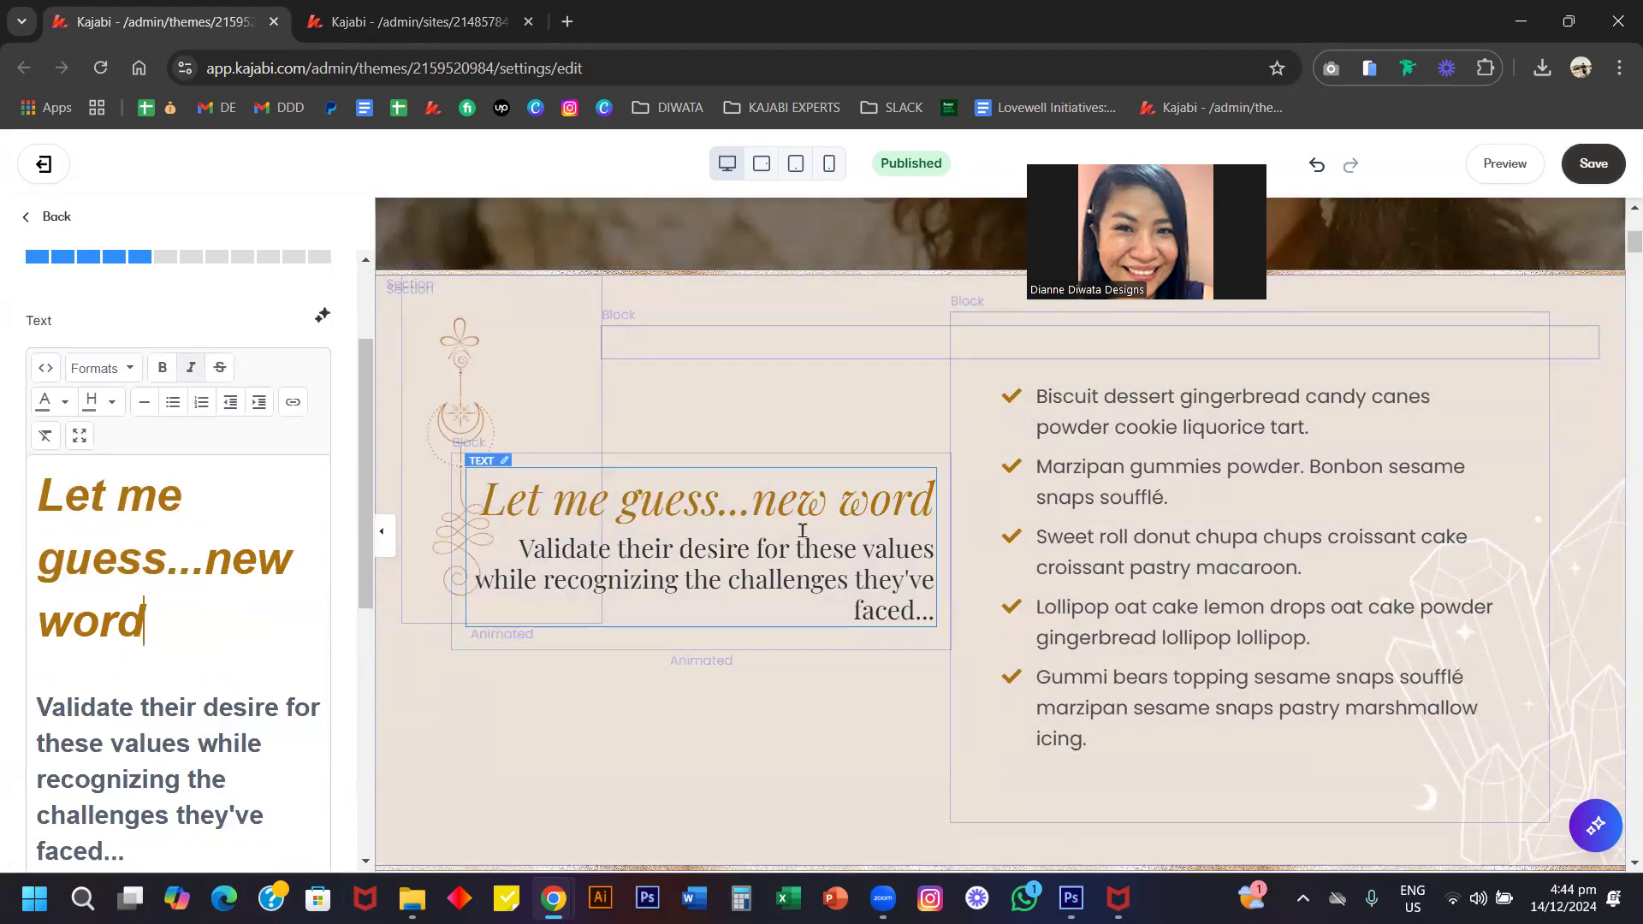
Remove the italics from the "Let me guess...new word" headline in the preview, and undo it.
triple_click(786, 508)
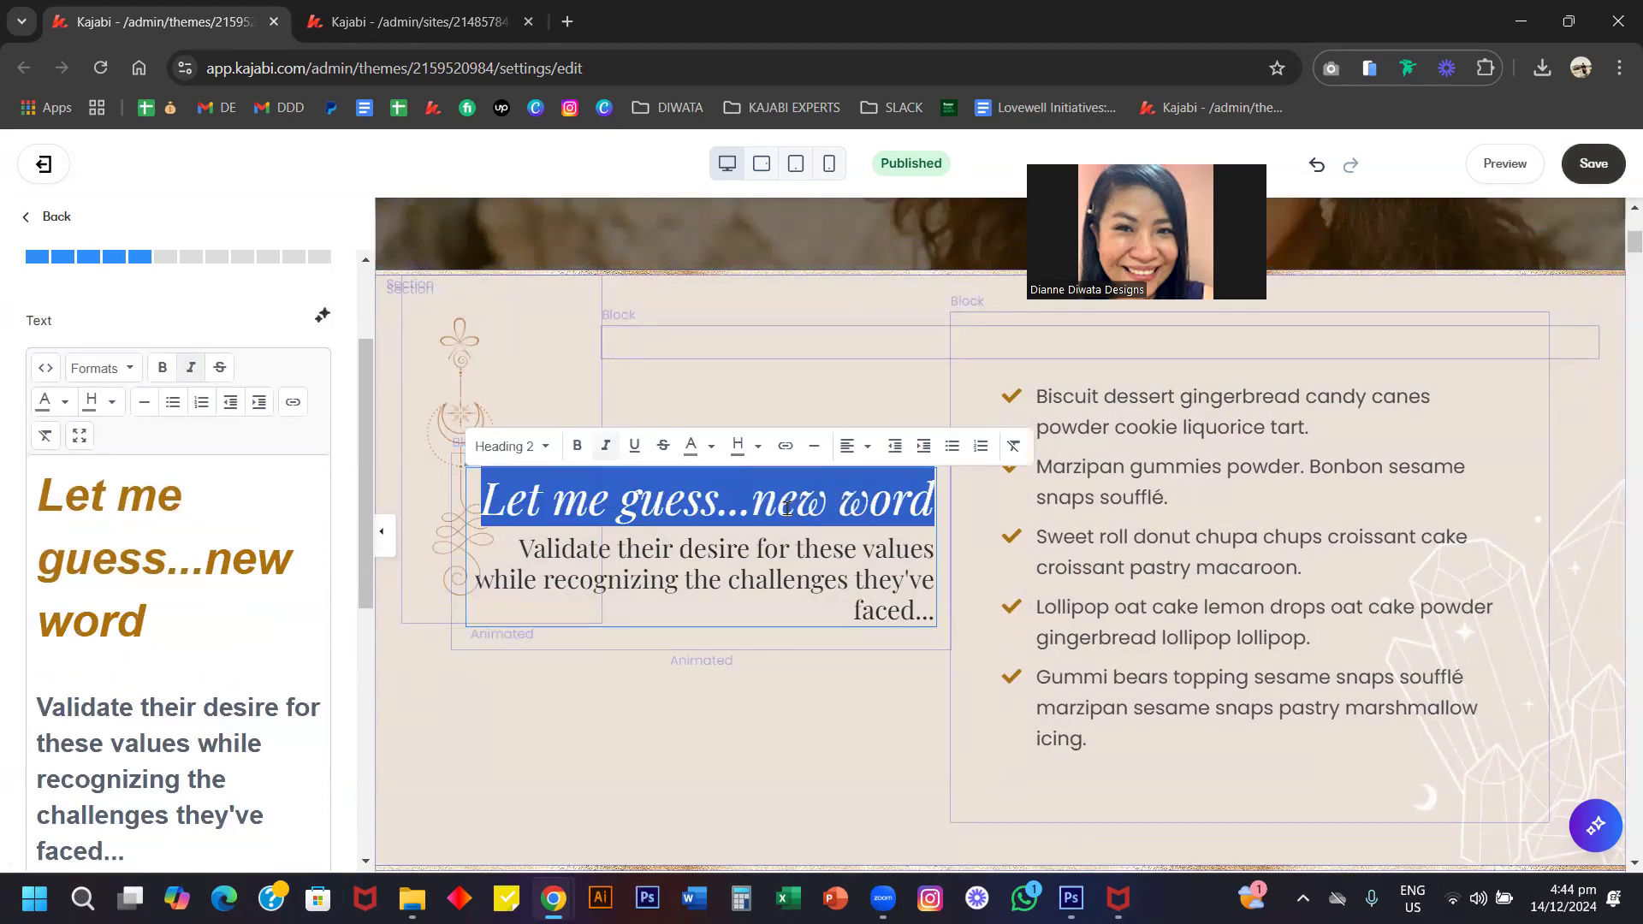
click(604, 451)
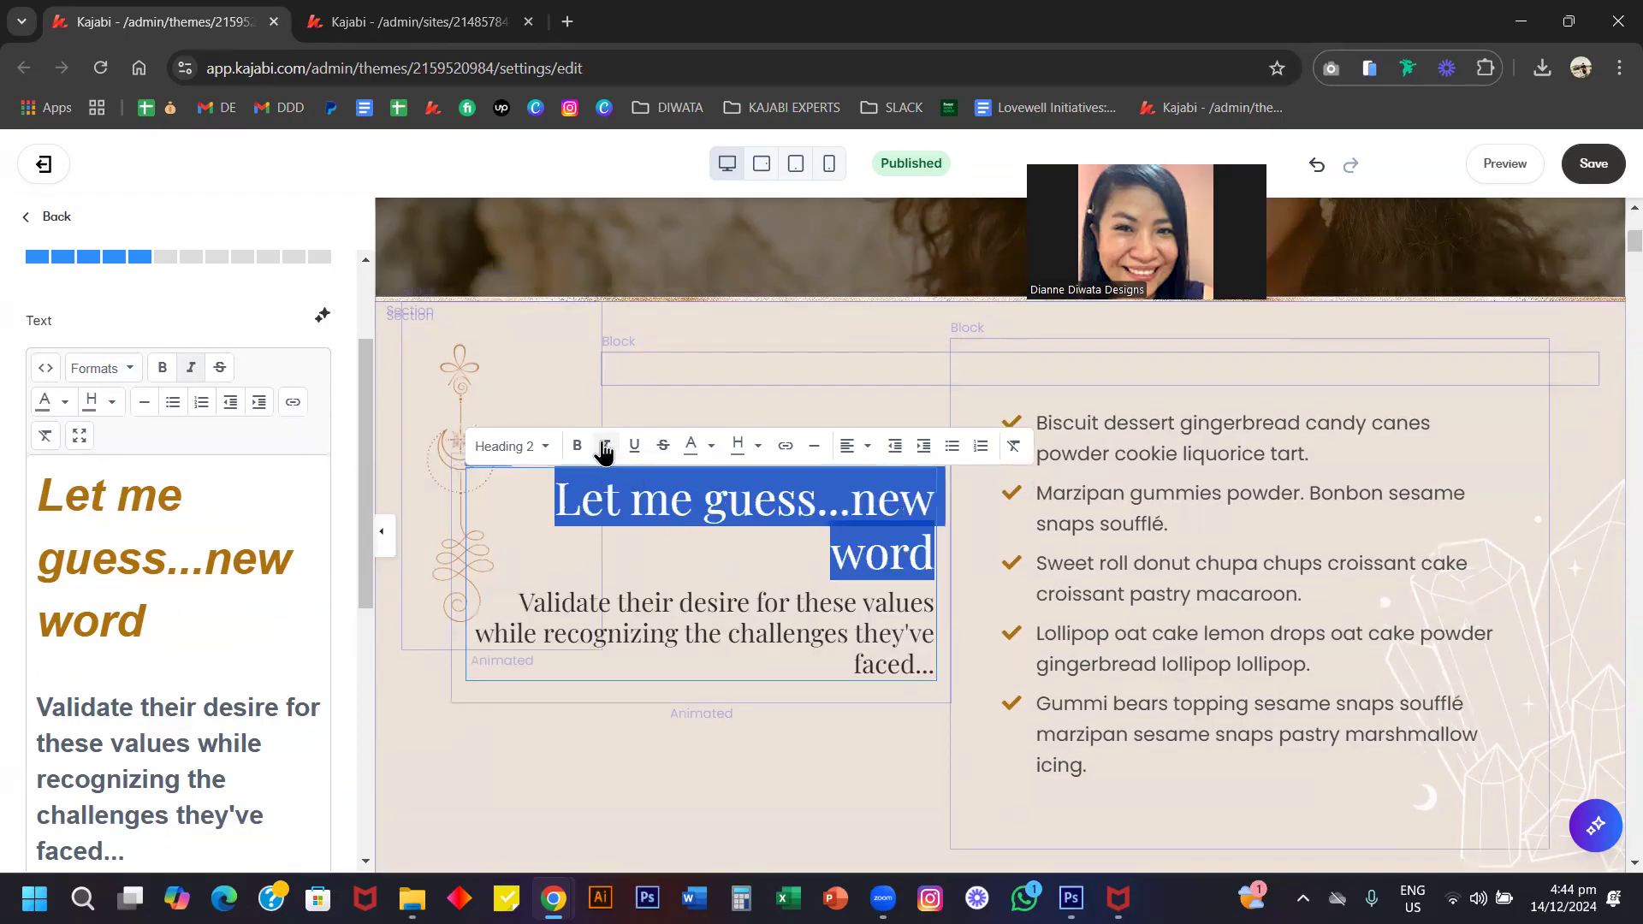
key(ctrl+z)
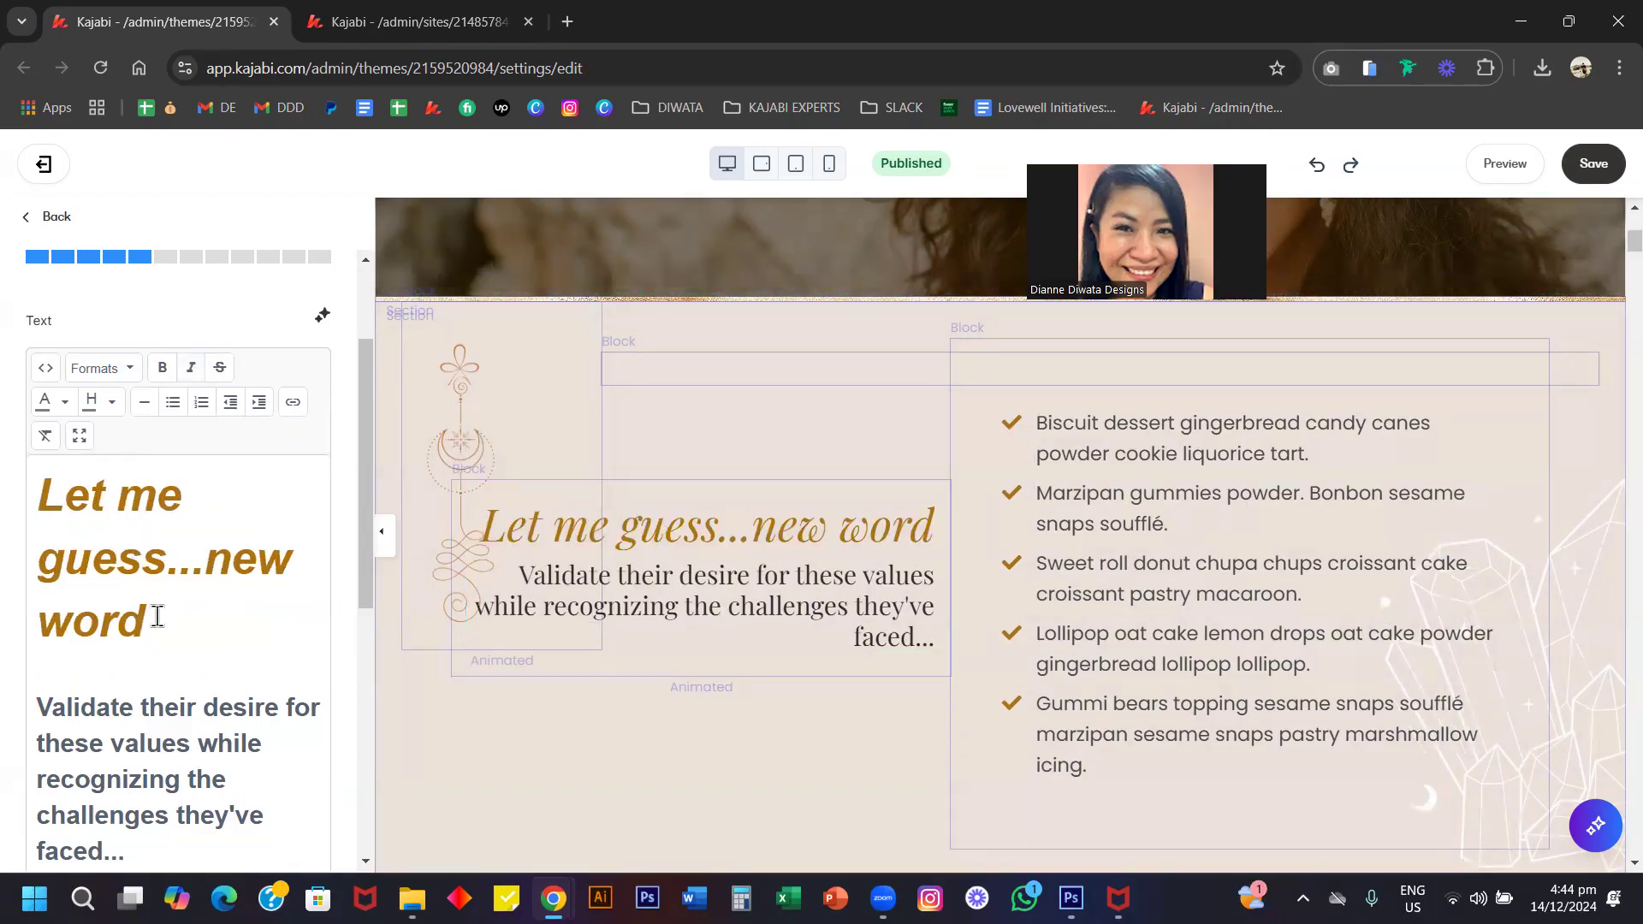
Remove the italics from the "Let me guess...new word" headline in the Headline block's text editor.
drag(147, 621, 22, 514)
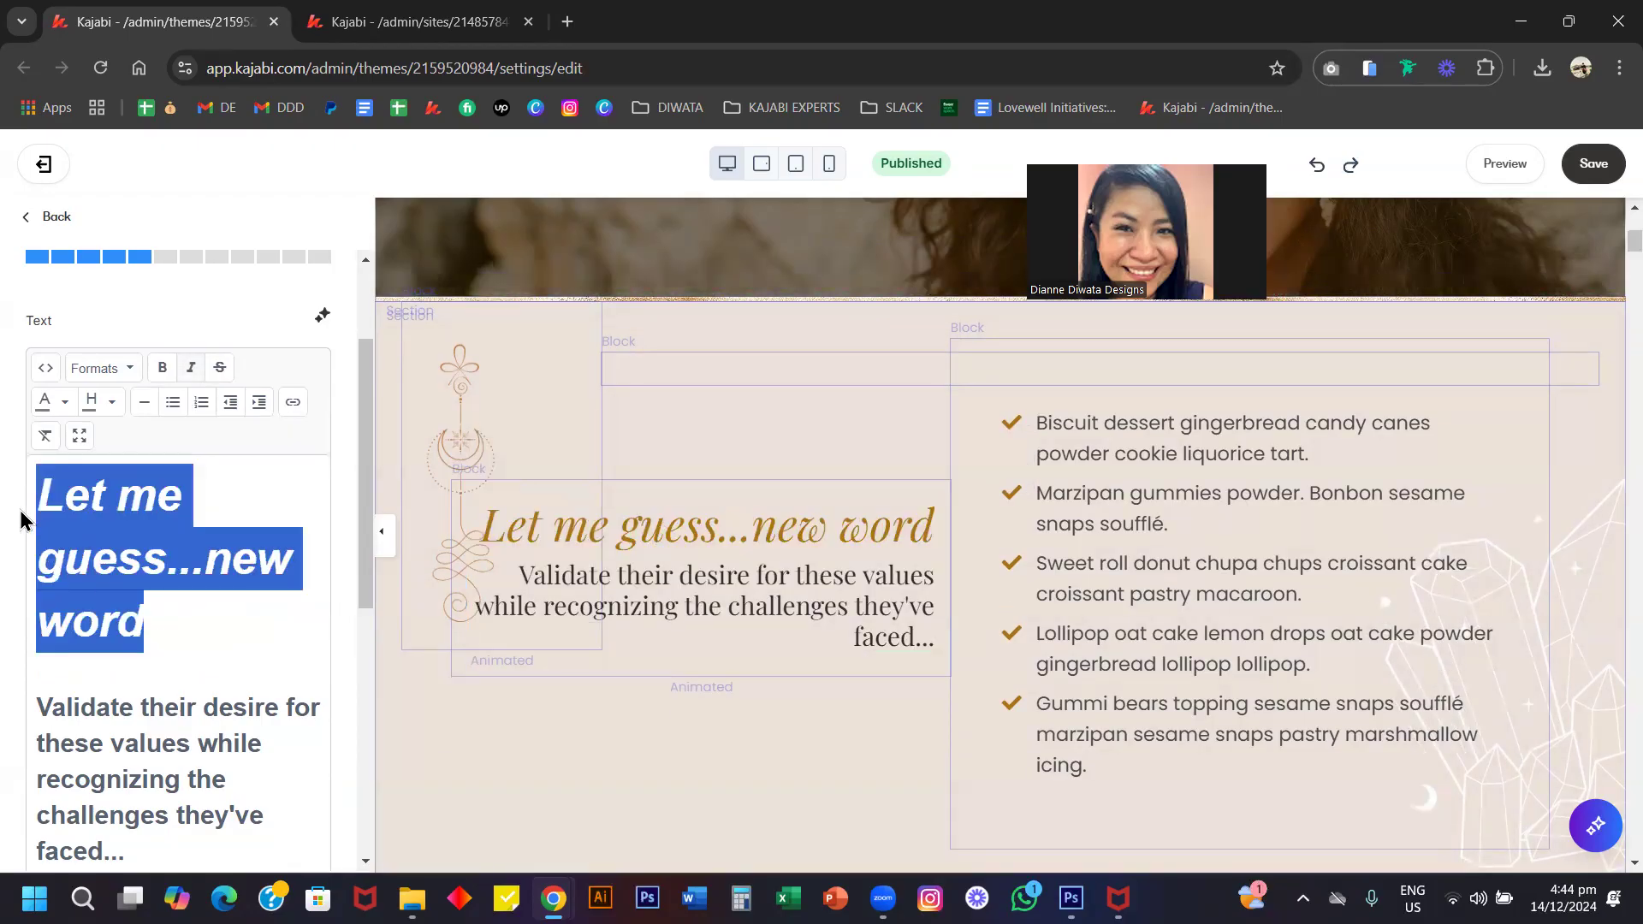
click(191, 367)
click(182, 521)
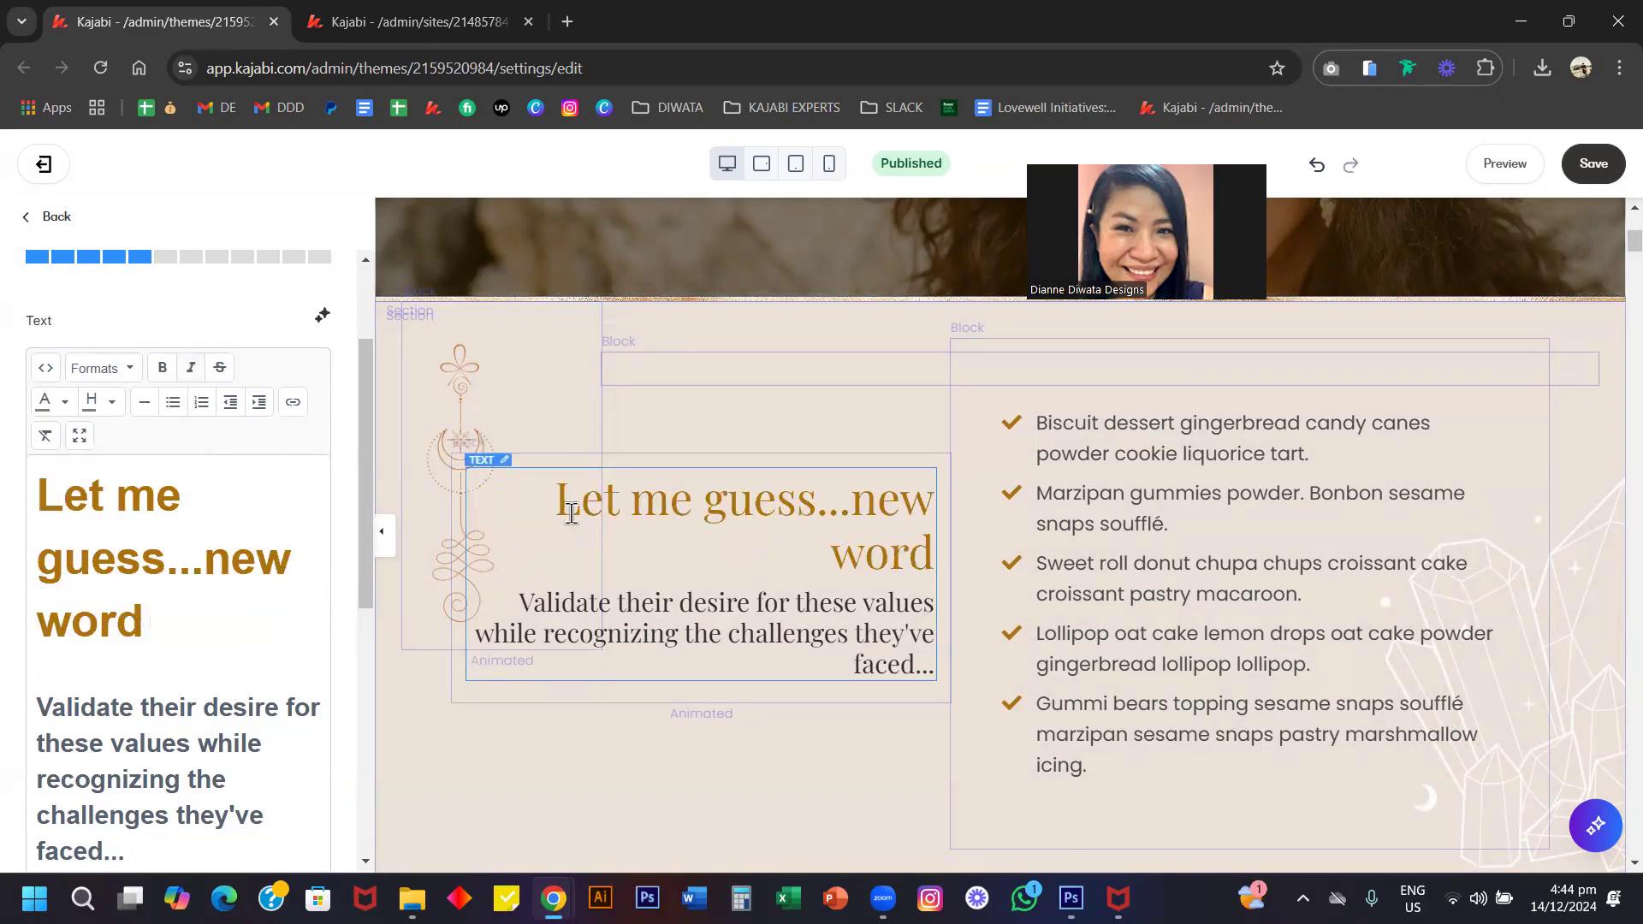
Color the "Let me guess...new word" headline blue in the preview, and undo the color change.
triple_click(660, 496)
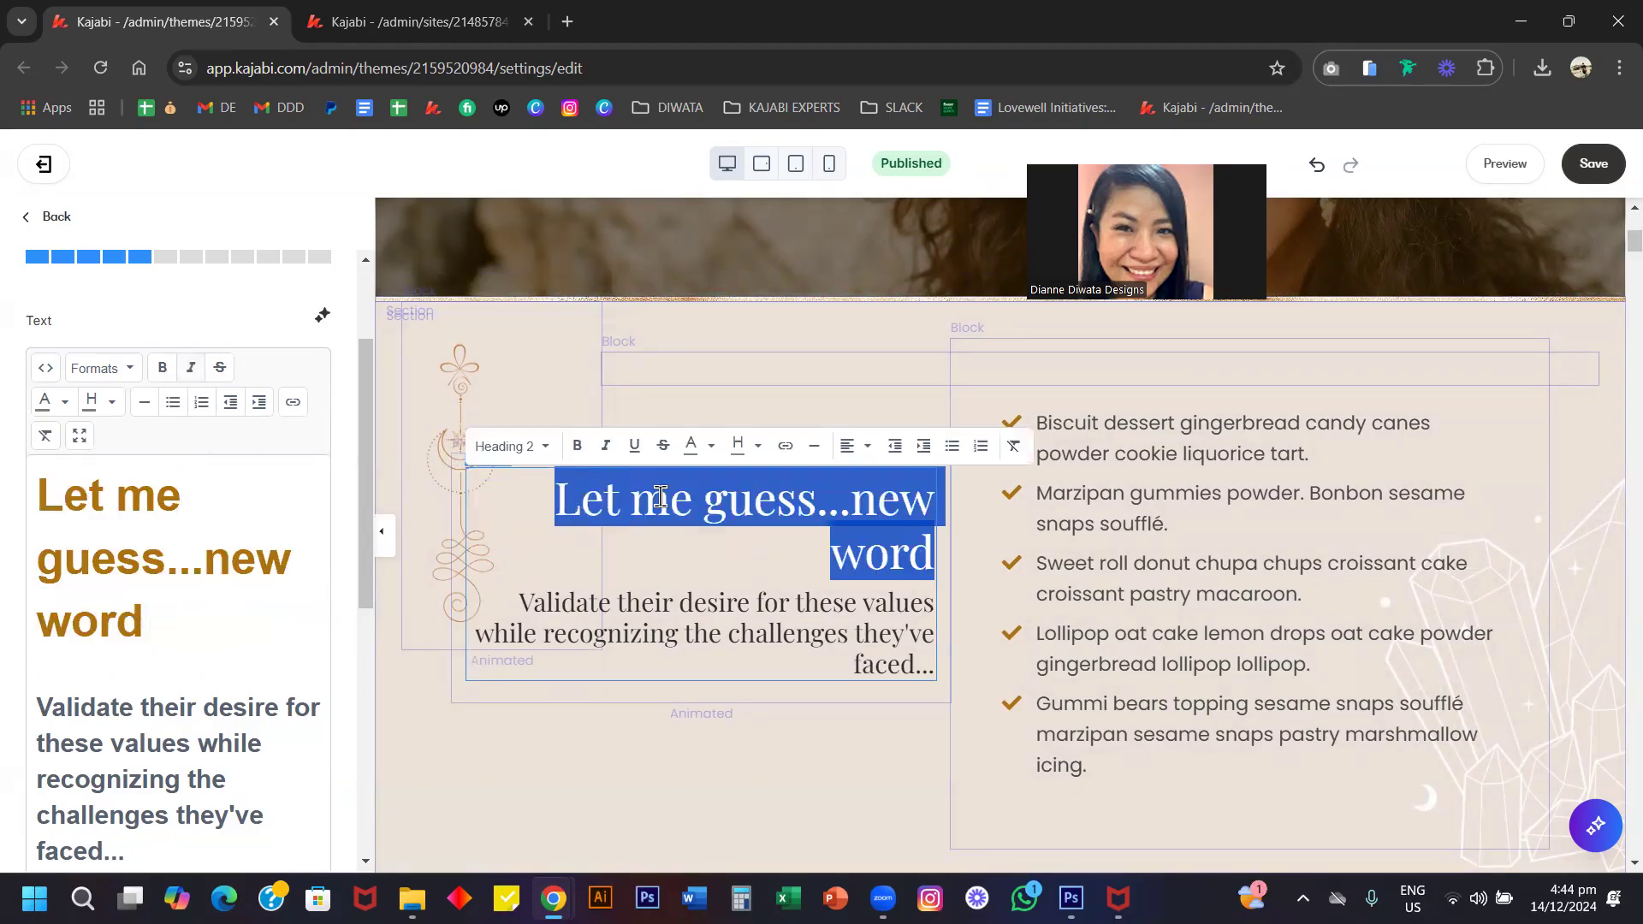
click(712, 446)
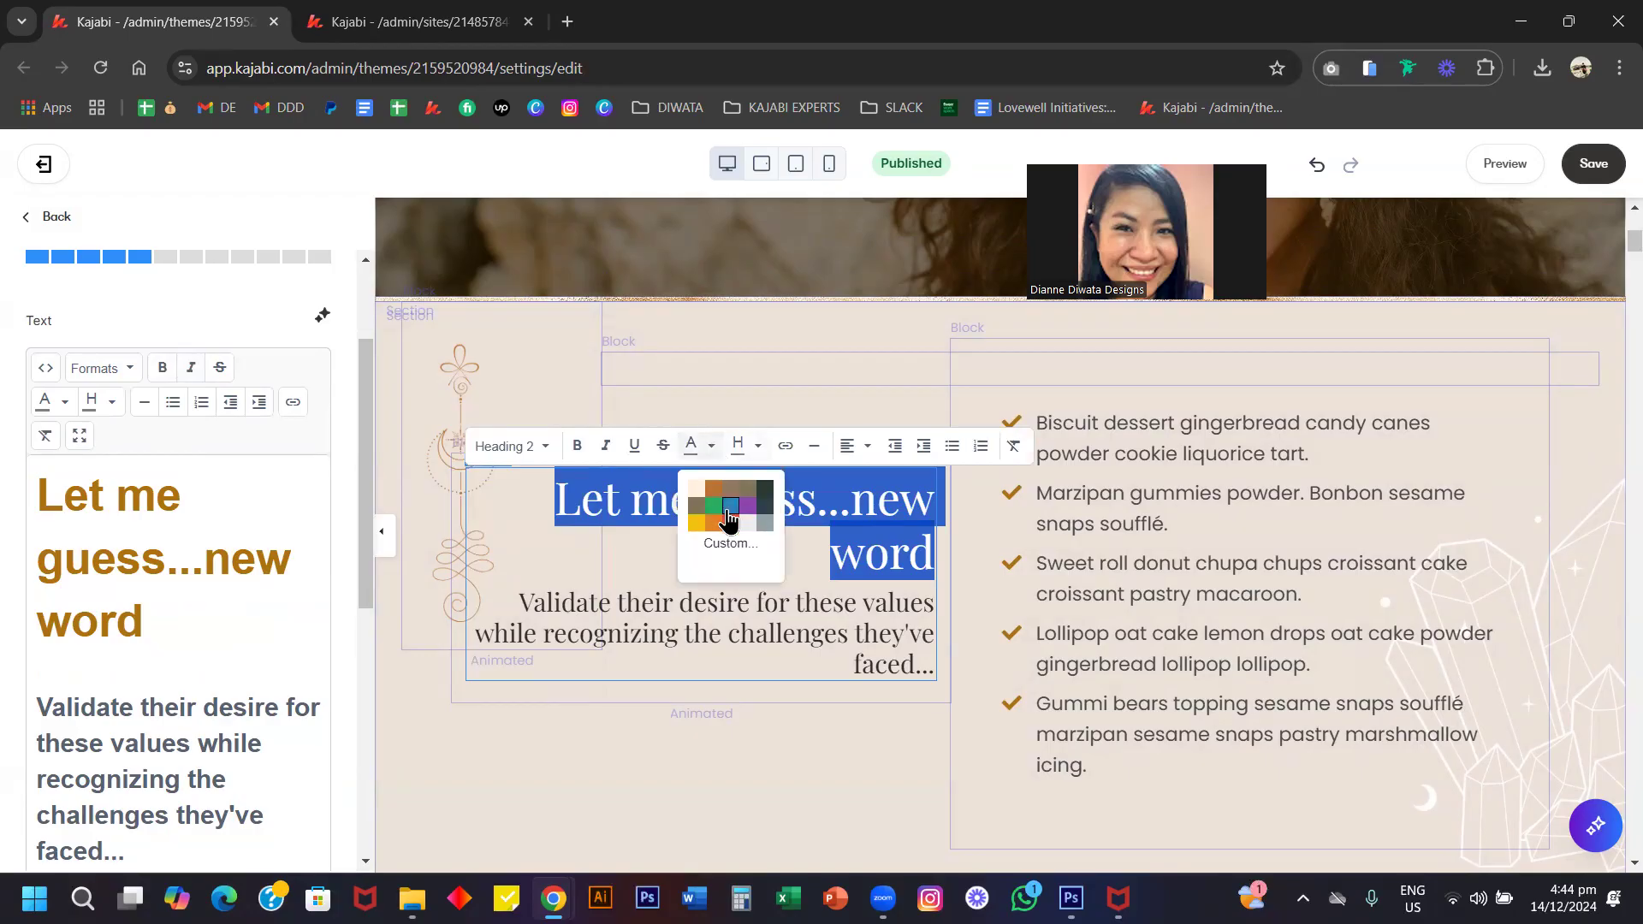
click(720, 509)
click(716, 582)
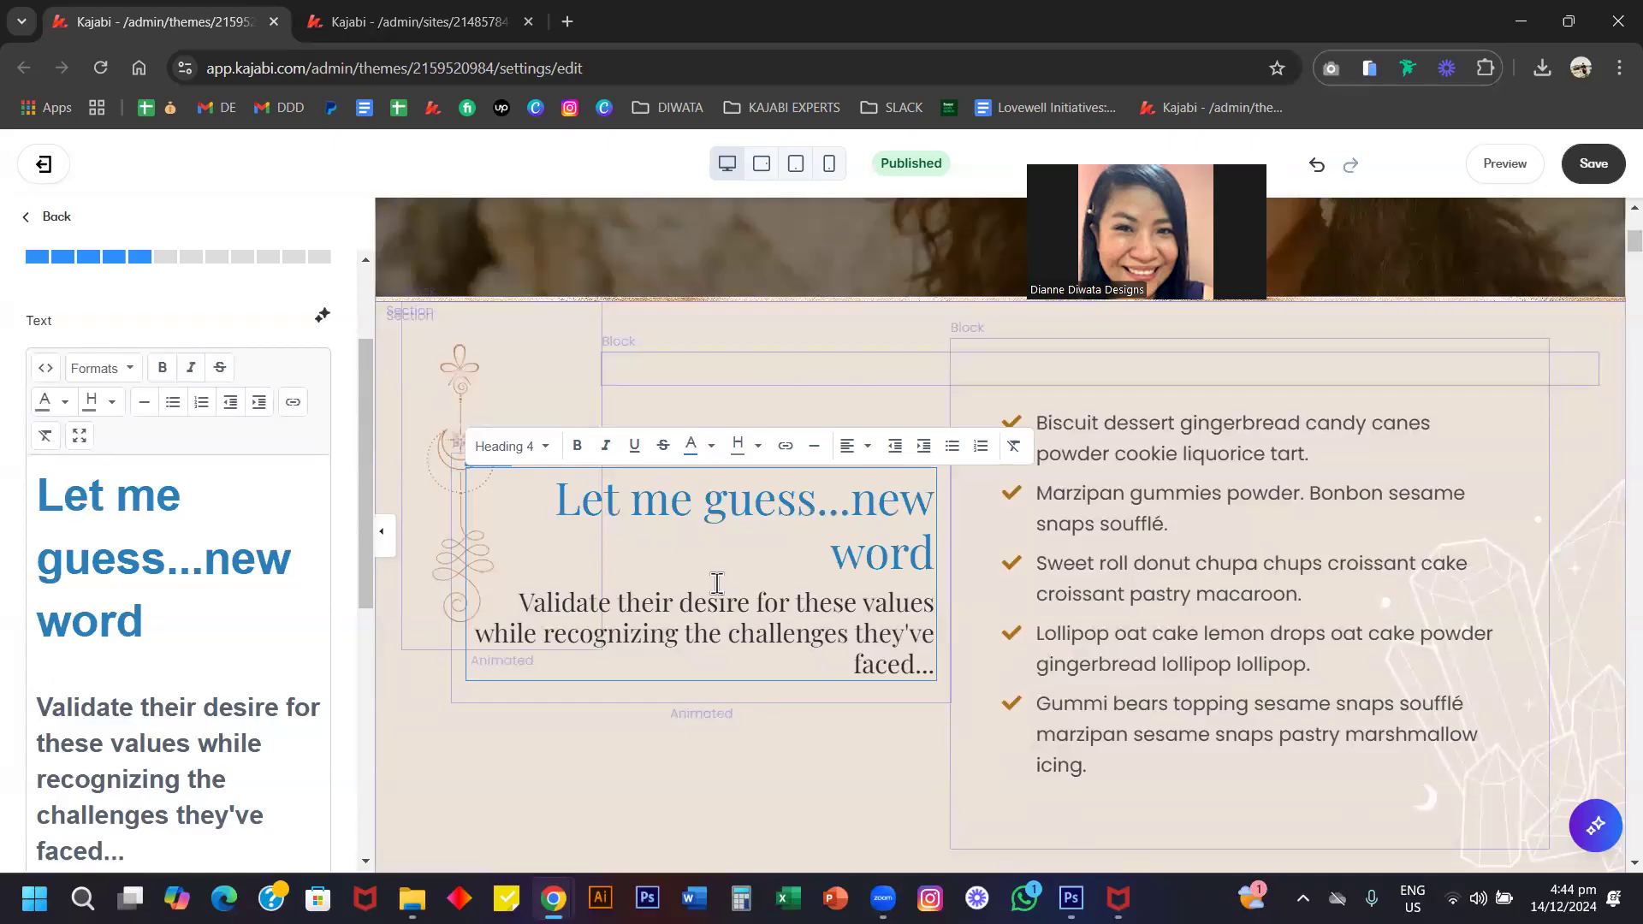
key(ctrl+z)
key(ctrl+z)
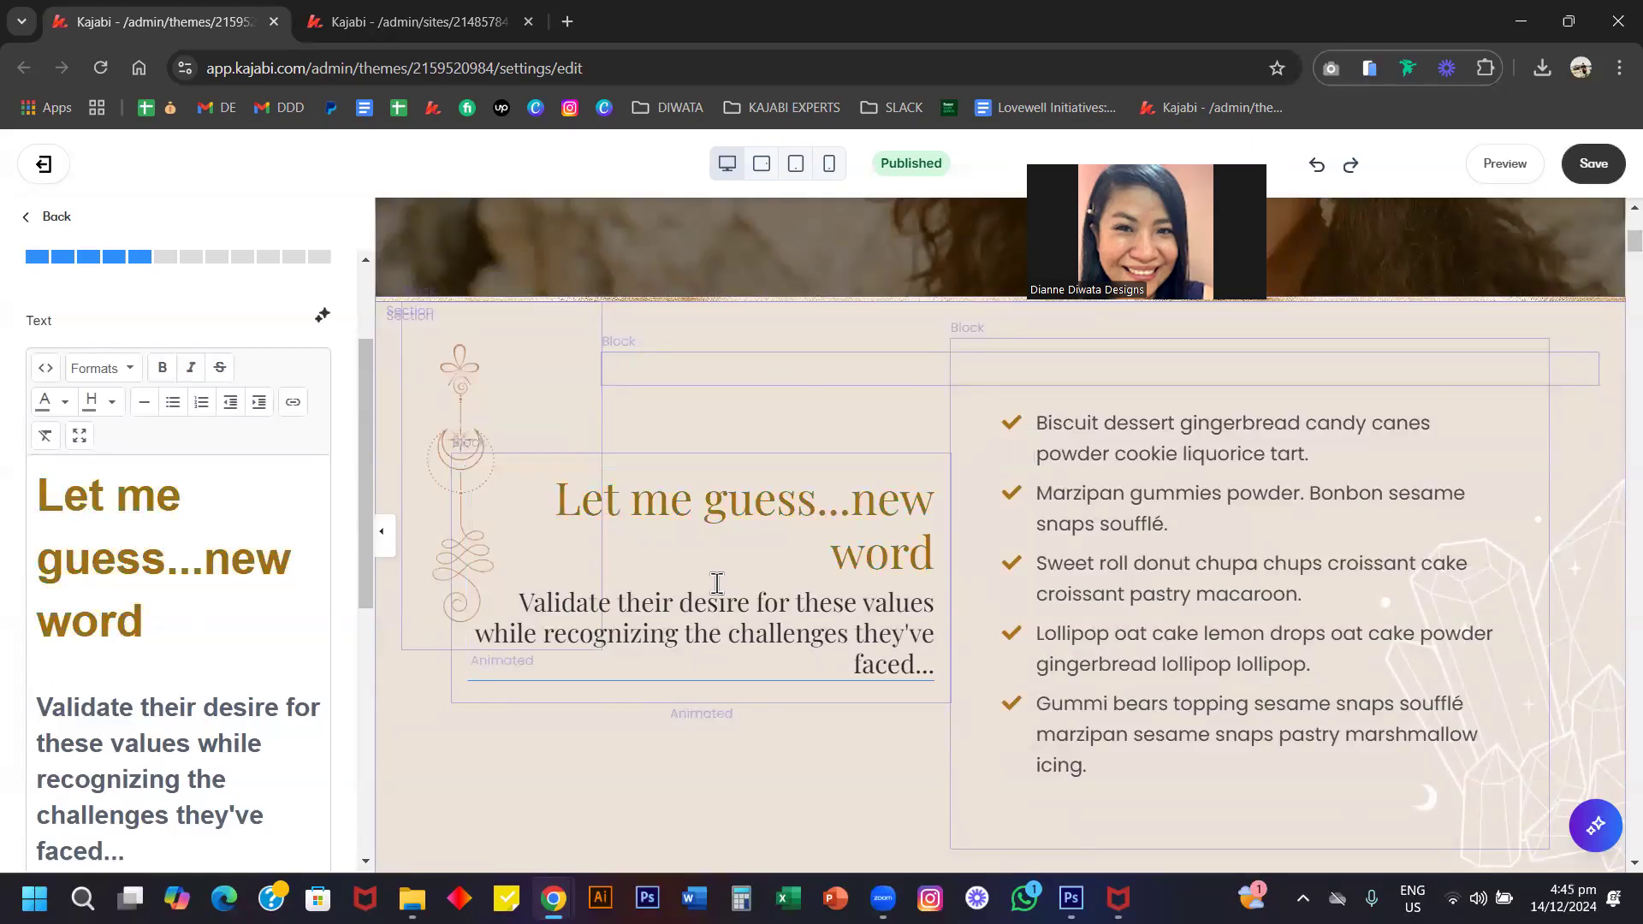
Remove "new word" so the headline is the italic "Let me guess..." again, and select the headline text.
drag(750, 528, 931, 524)
key(BackSpace)
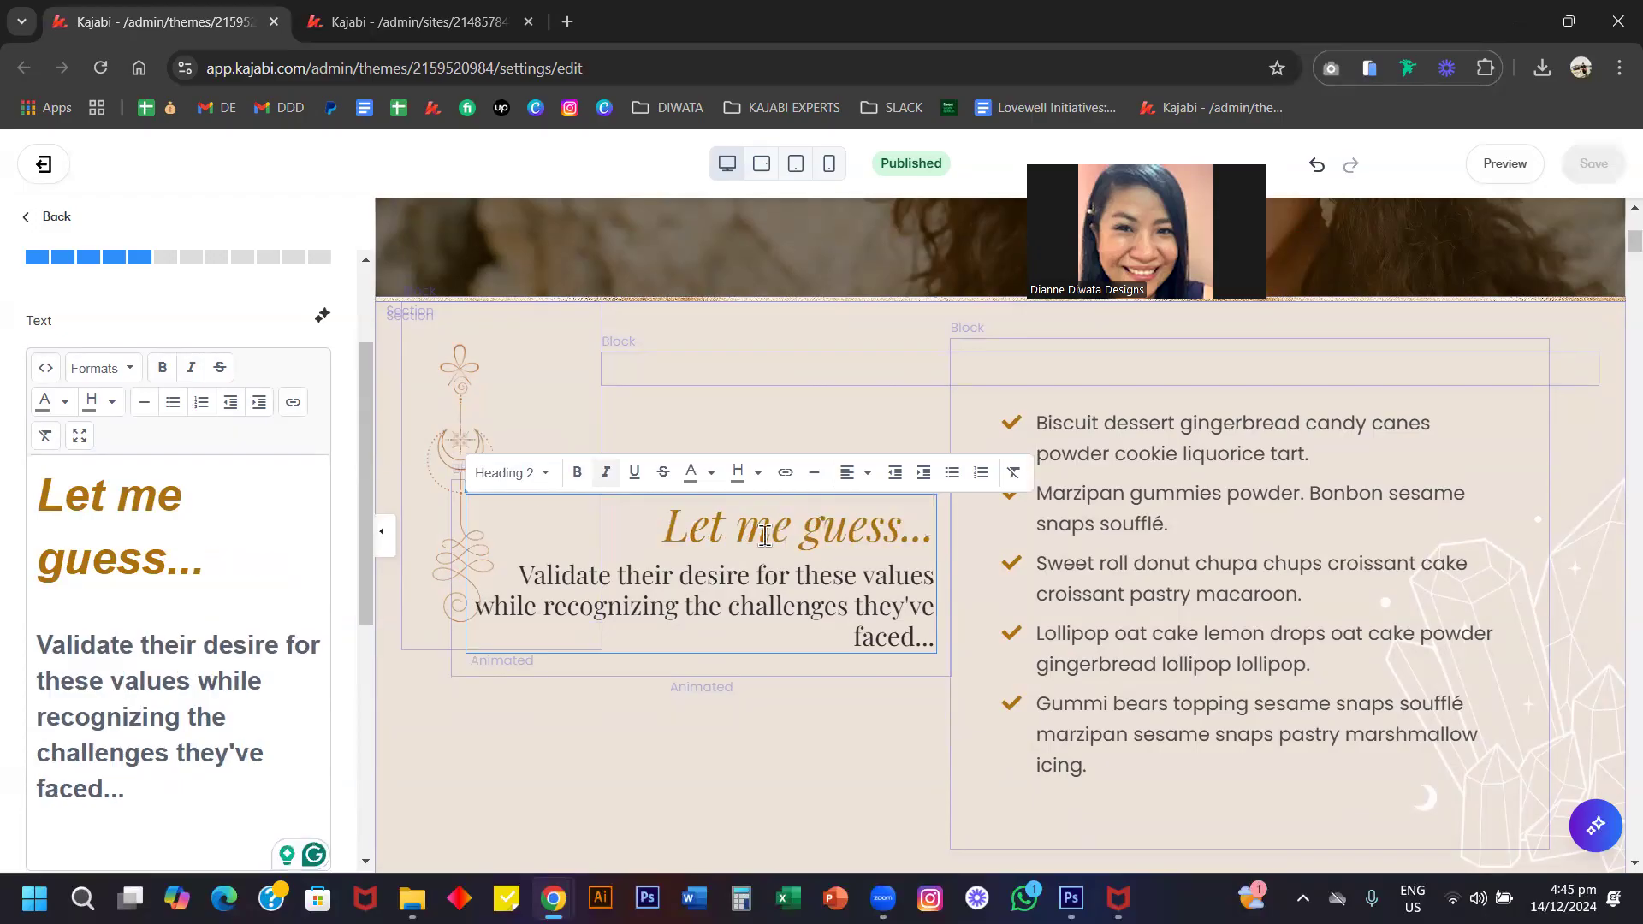
drag(661, 526, 934, 535)
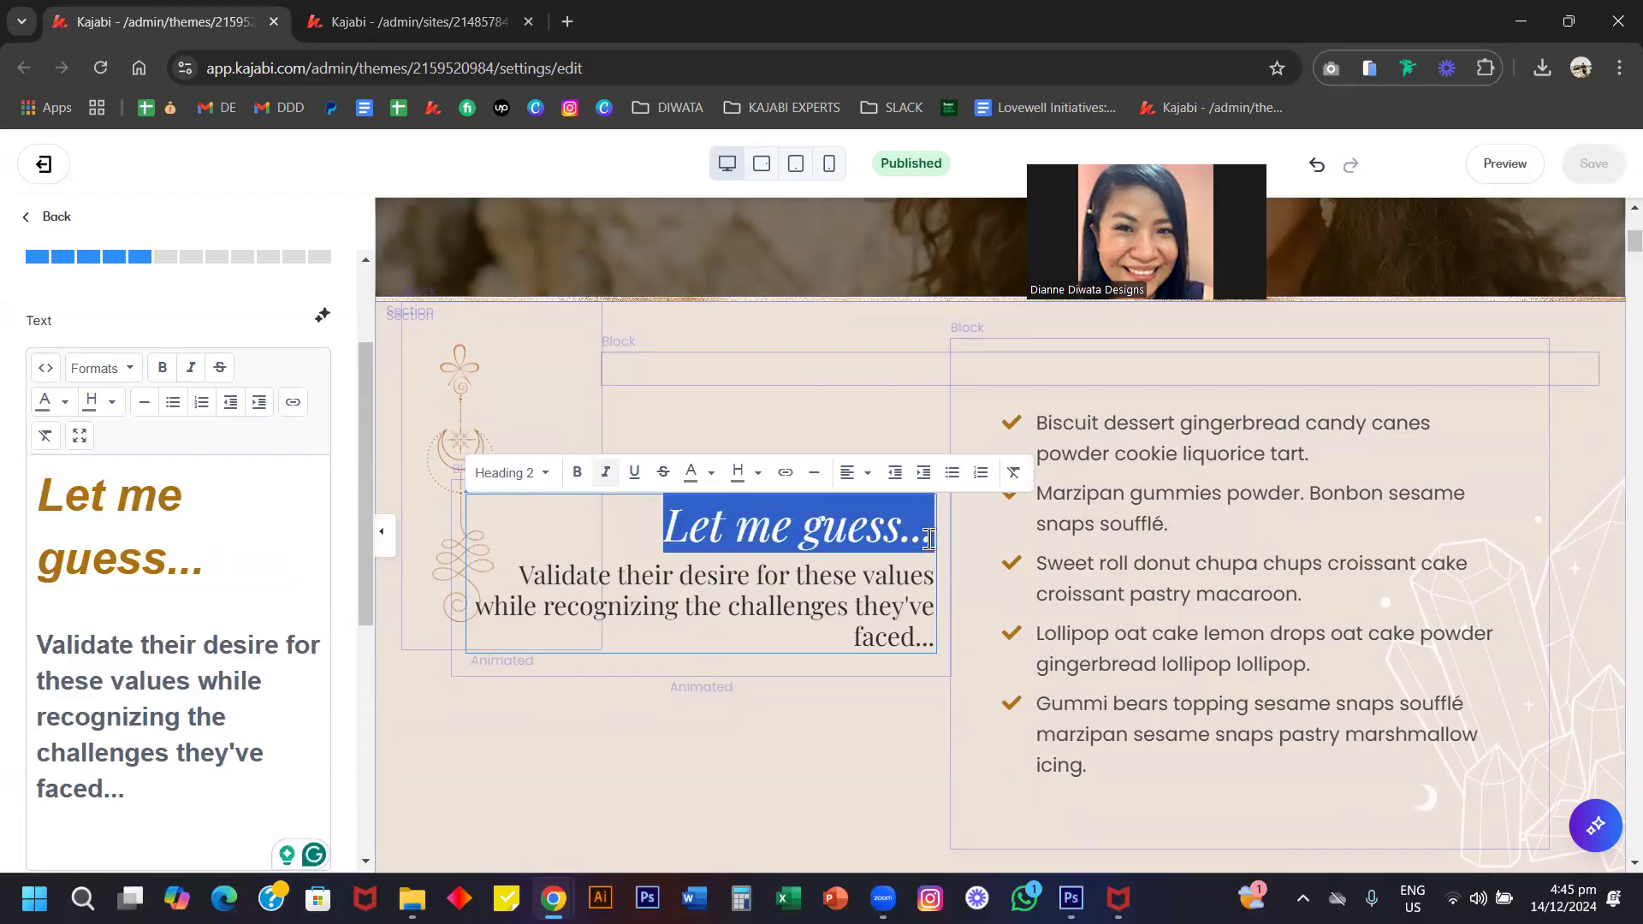
Change the "Let me guess..." headline to Heading 1 in the preview, and undo the change.
click(530, 479)
click(543, 550)
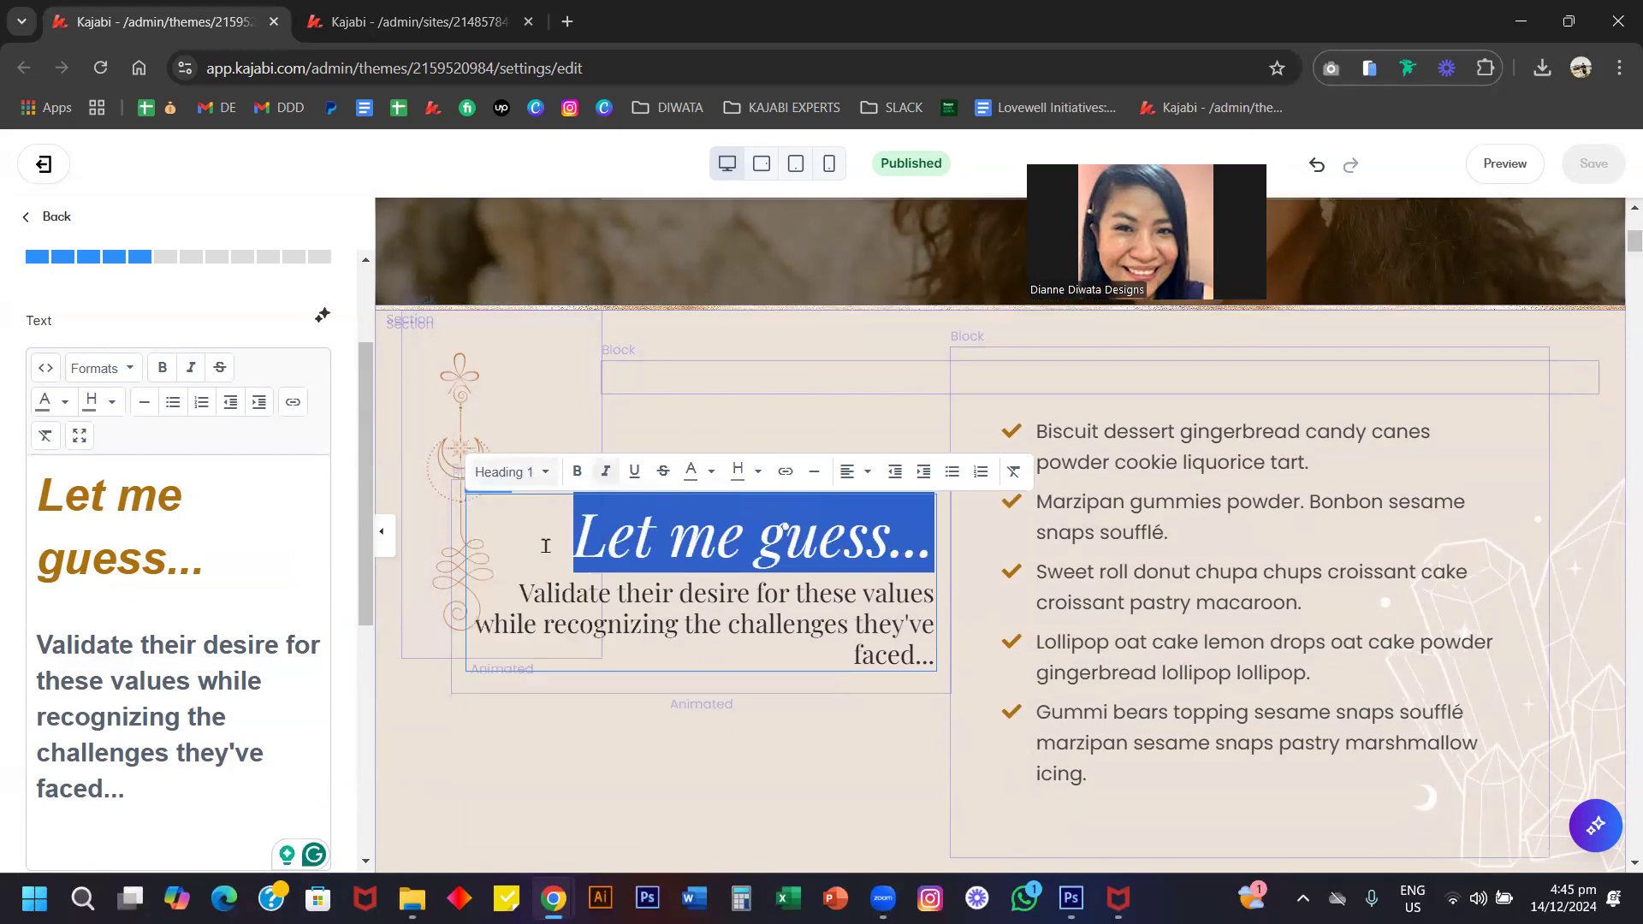
click(719, 609)
key(ctrl+z)
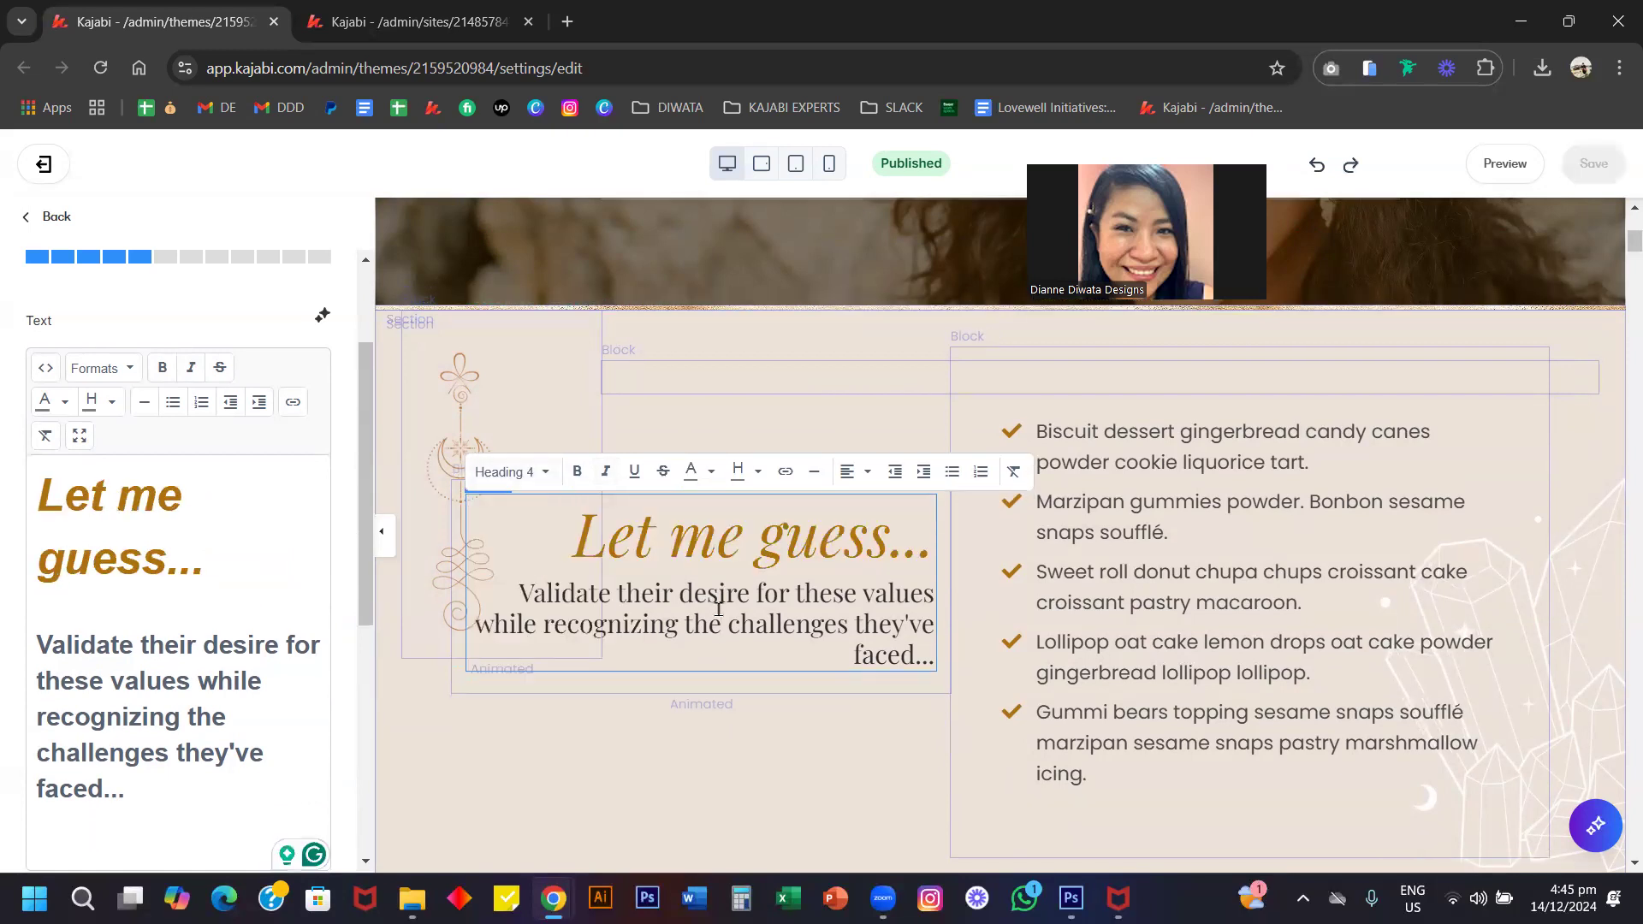
scroll(1054, 617, down, 3)
scroll(1054, 617, up, 2)
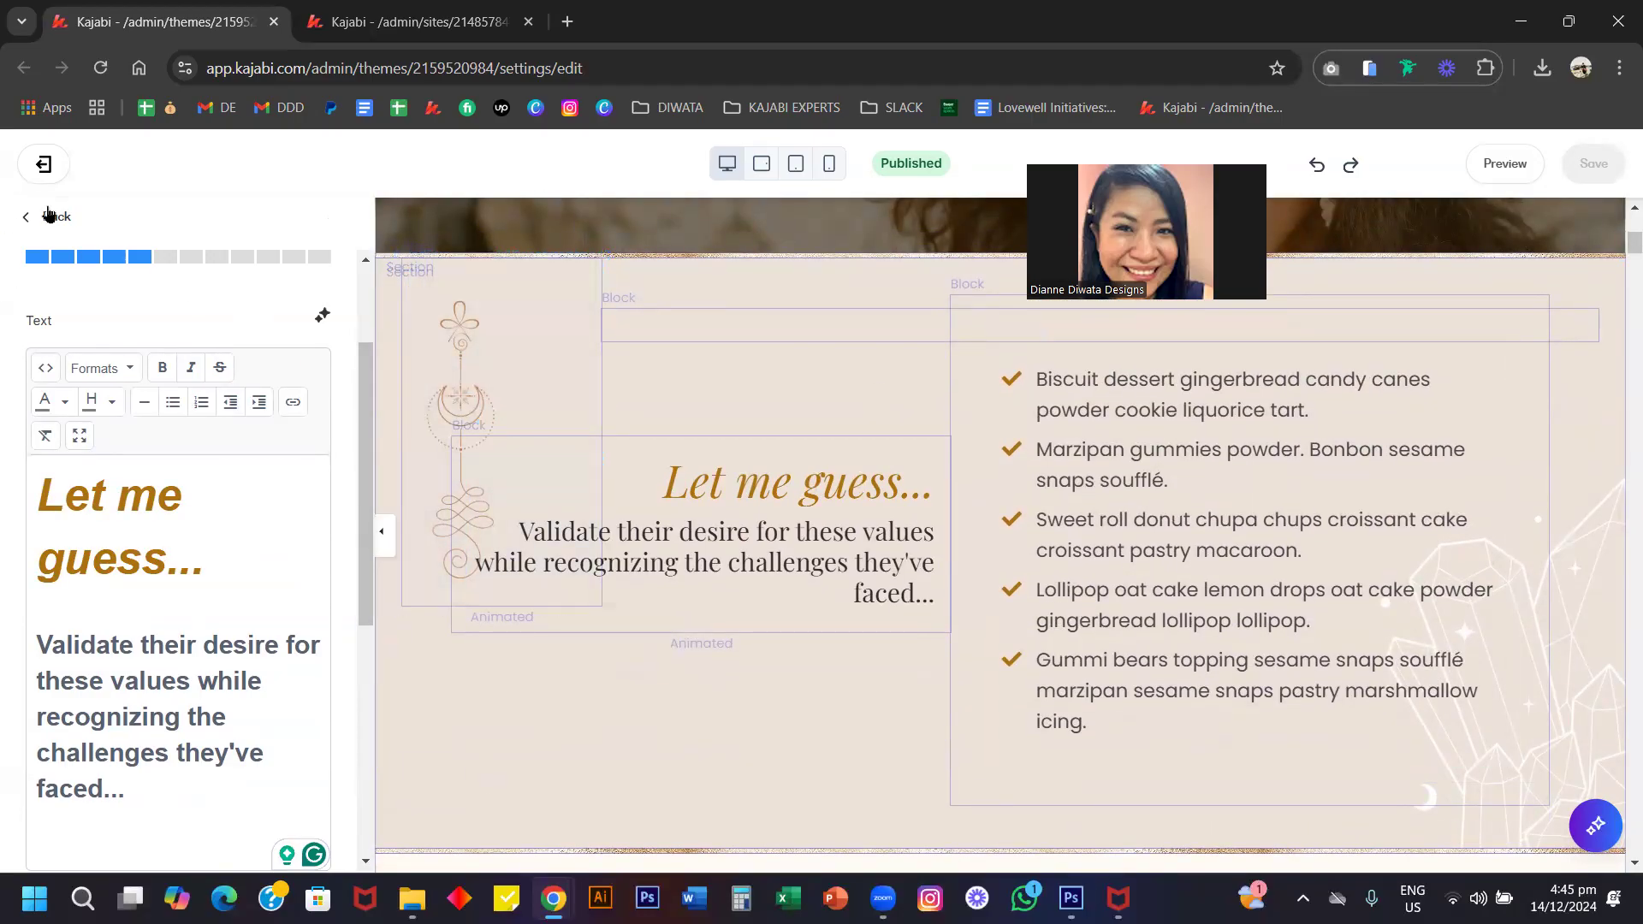
Set the Icon (D) image block's width to 8 columns.
click(451, 336)
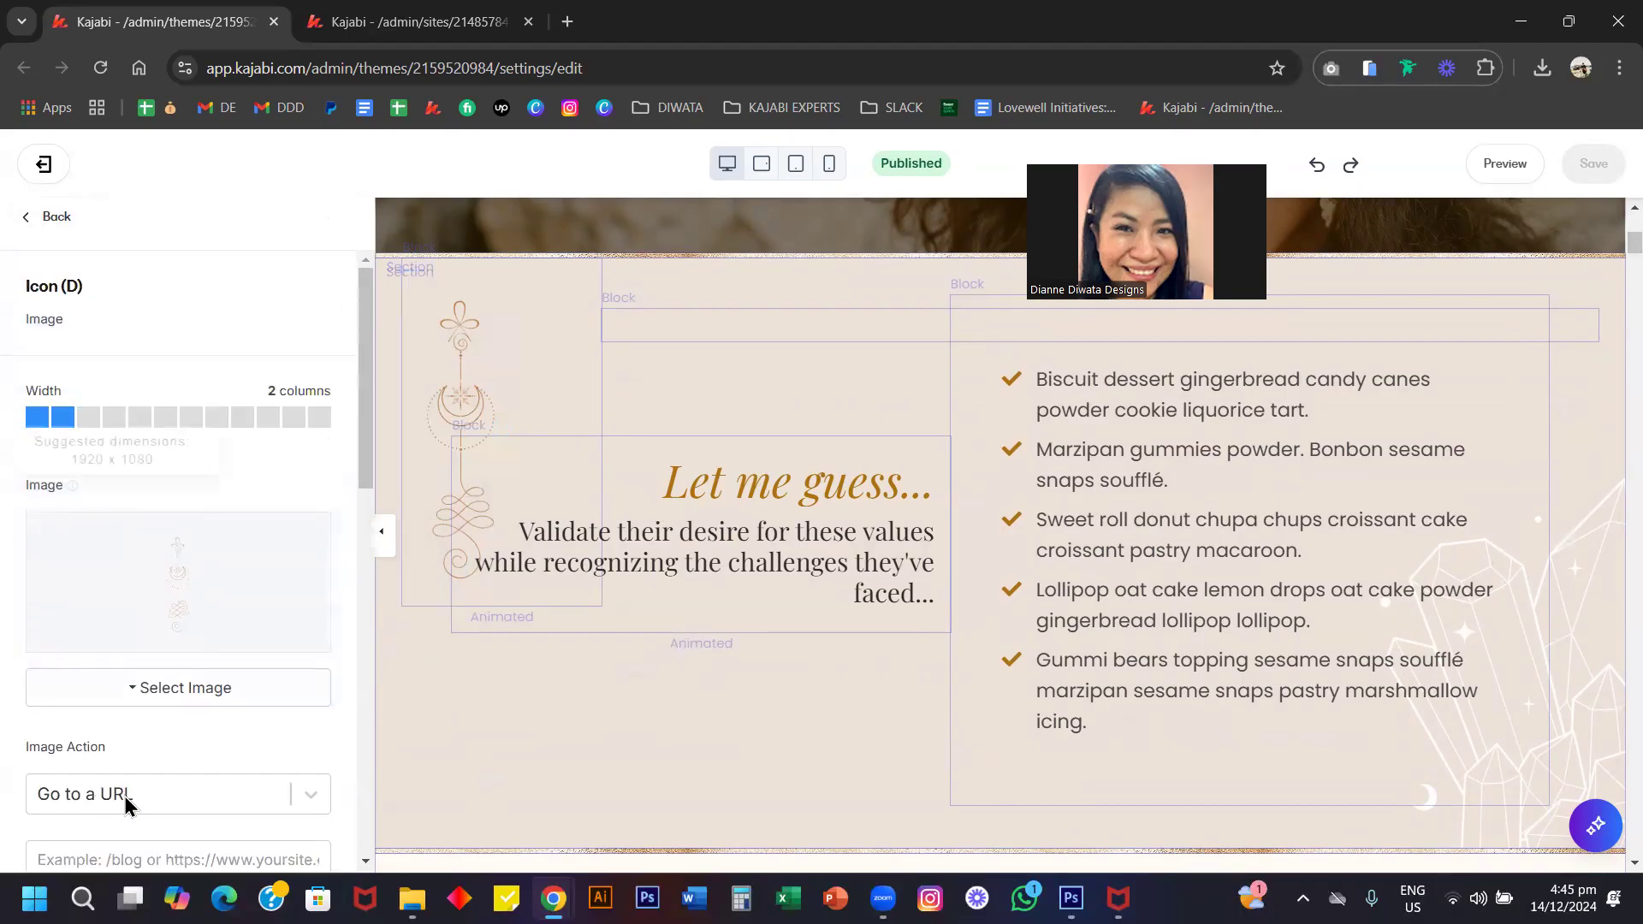
scroll(158, 539, down, 3)
scroll(157, 576, up, 3)
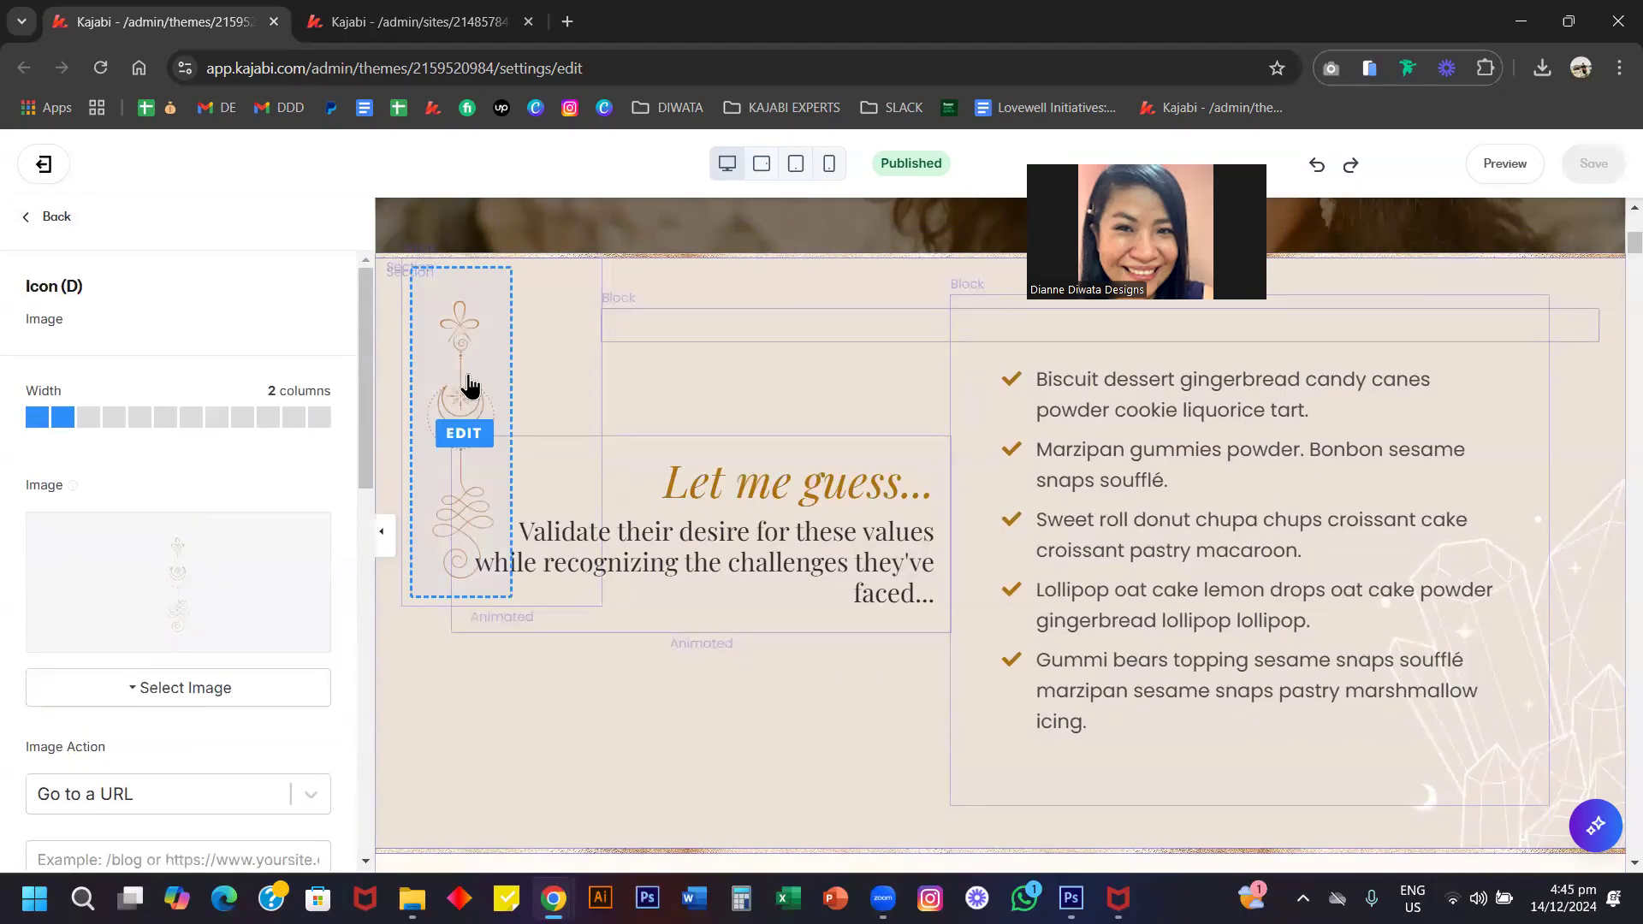
scroll(467, 386, up, 1)
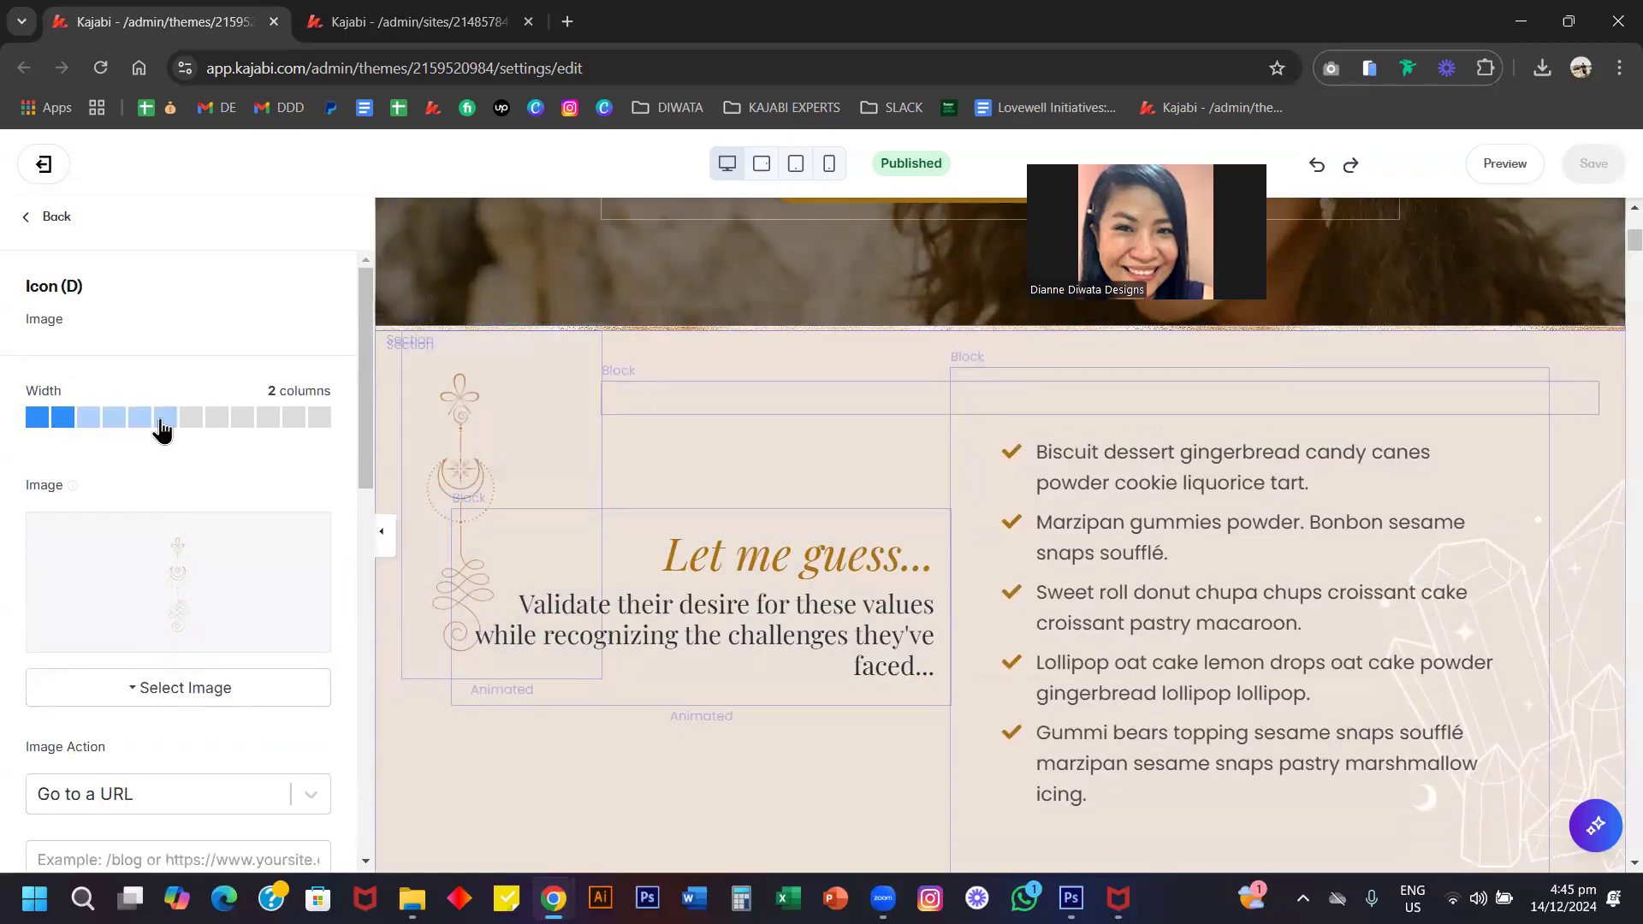
click(215, 430)
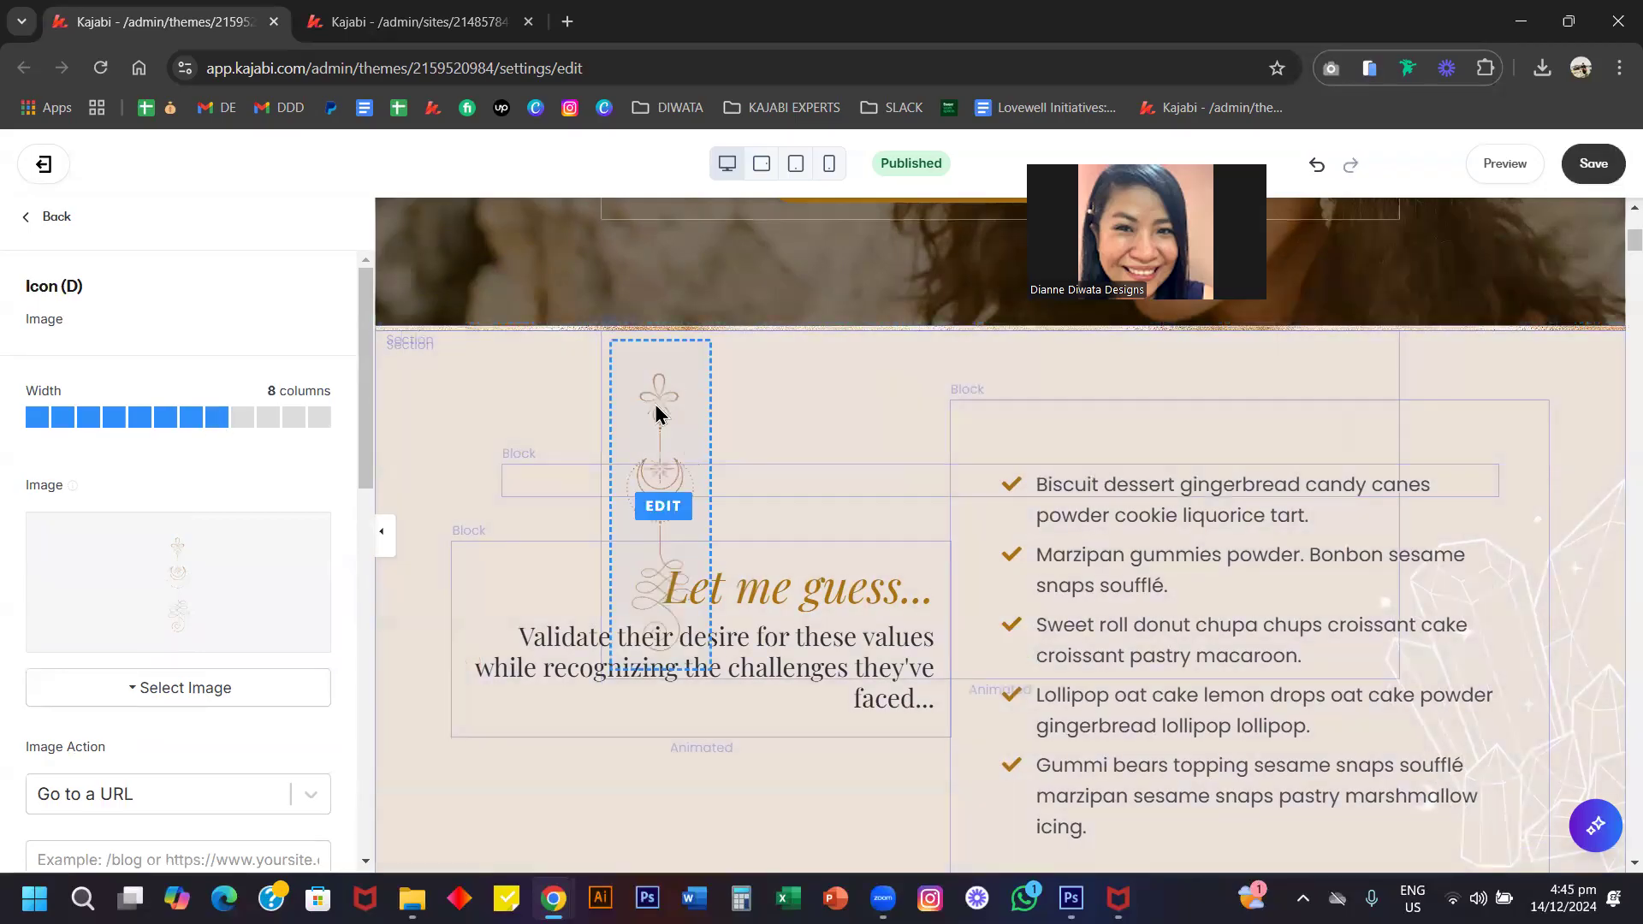
Set the Icon (D) block's image width to 500.
scroll(159, 616, down, 4)
scroll(159, 616, up, 4)
scroll(159, 616, down, 2)
scroll(160, 620, down, 2)
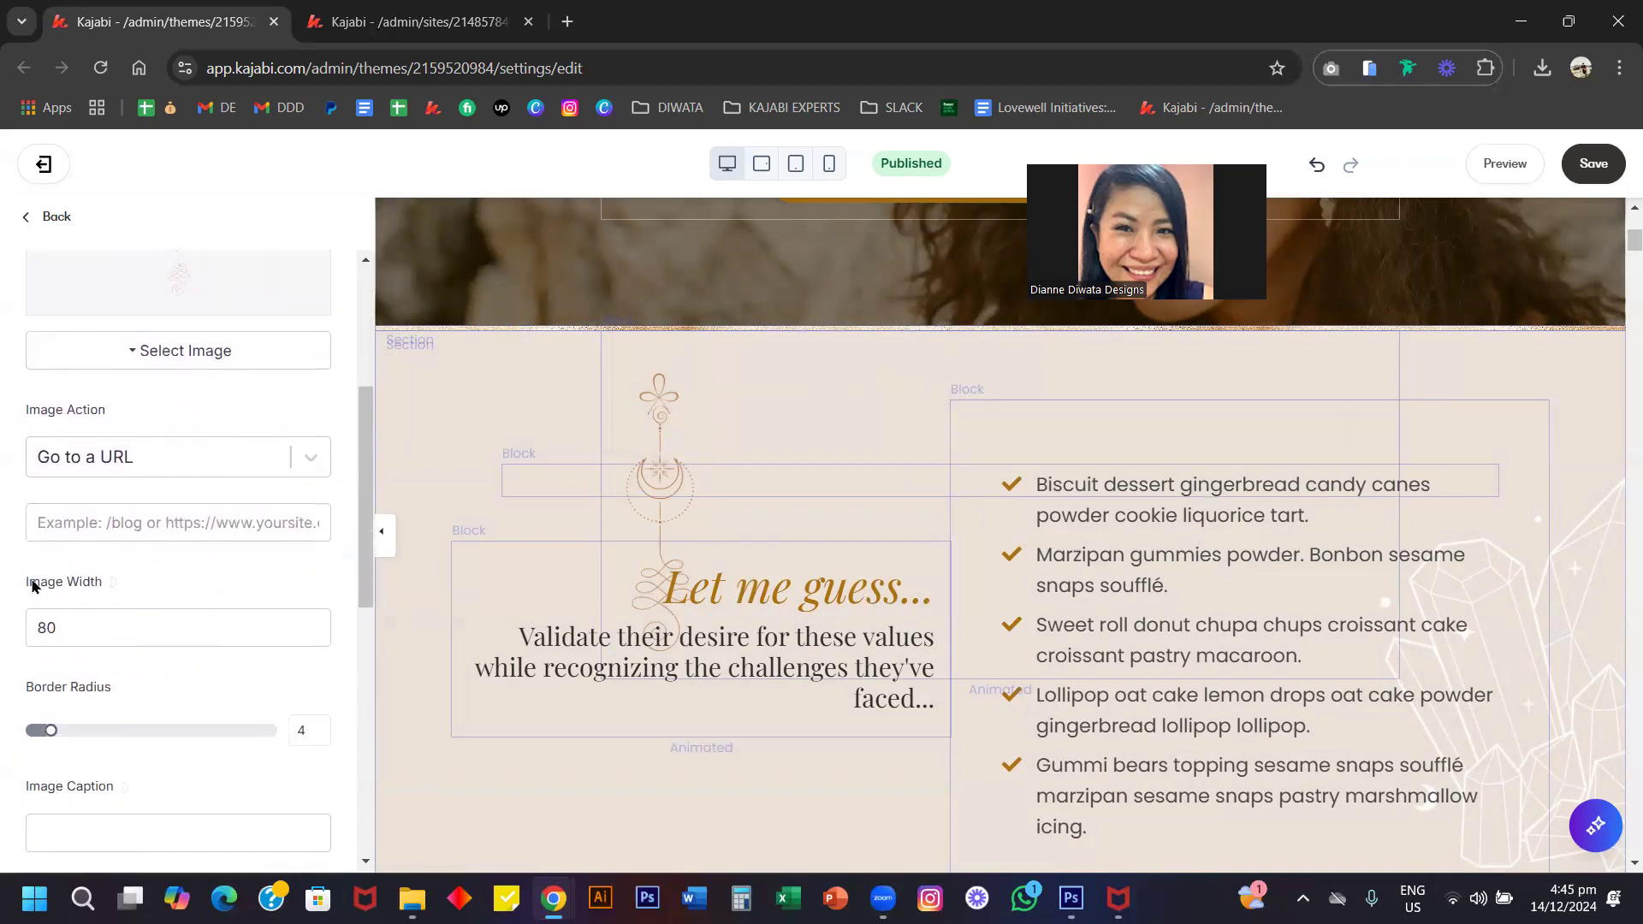
double_click(70, 633)
text(500)
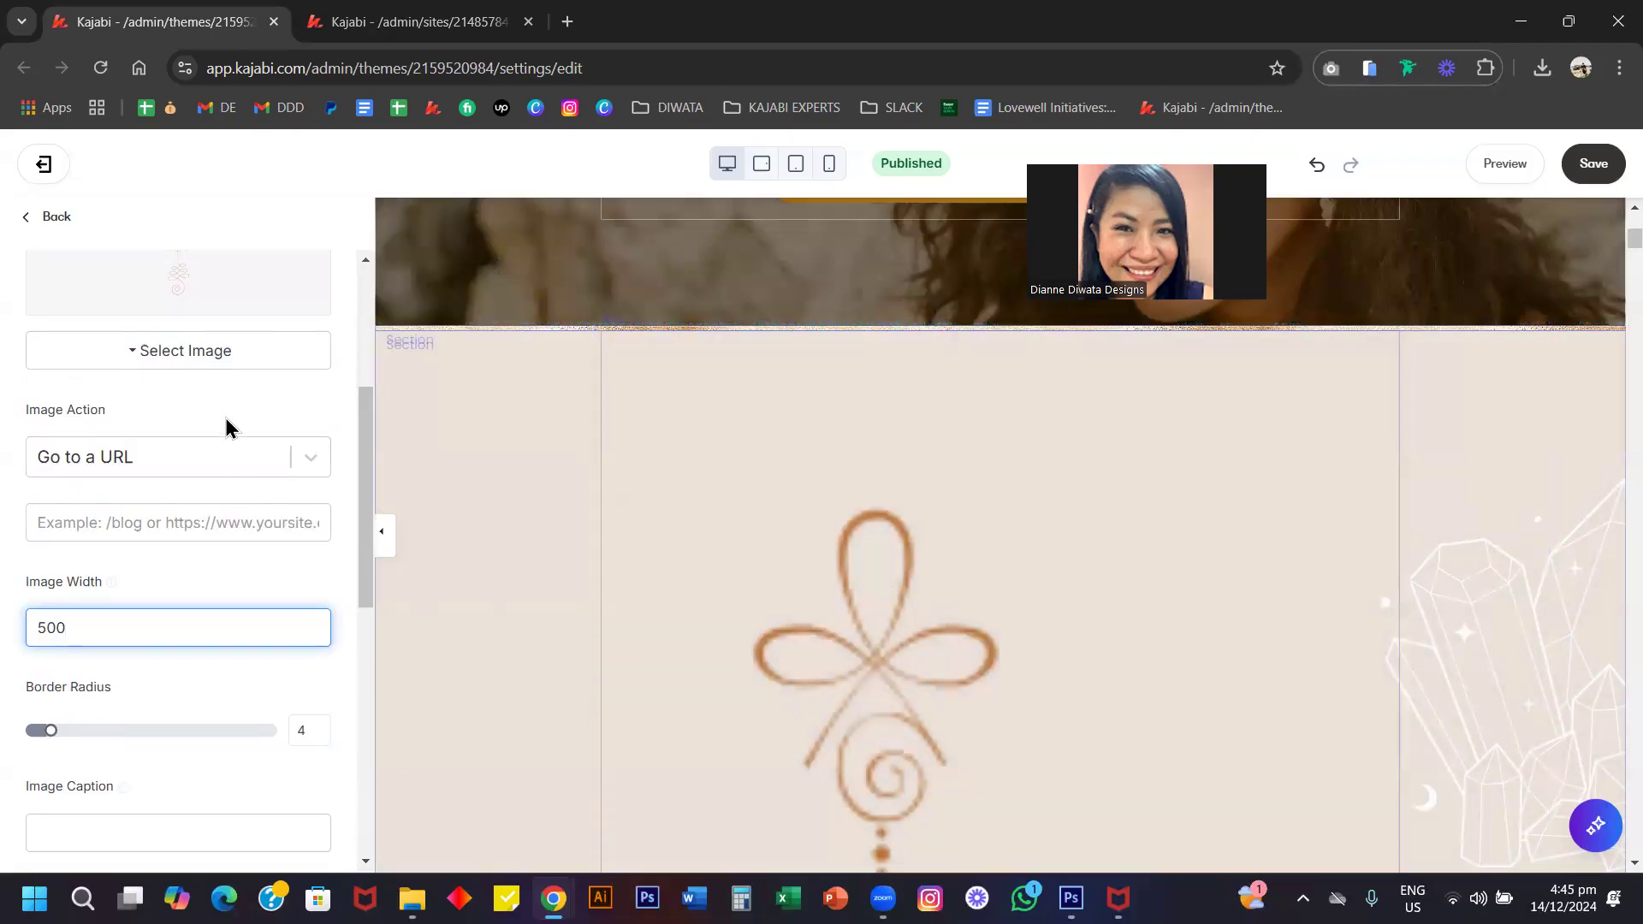
Reduce the Icon (D) block's width to 2 columns and set its image width to 80.
scroll(224, 418, up, 4)
click(65, 419)
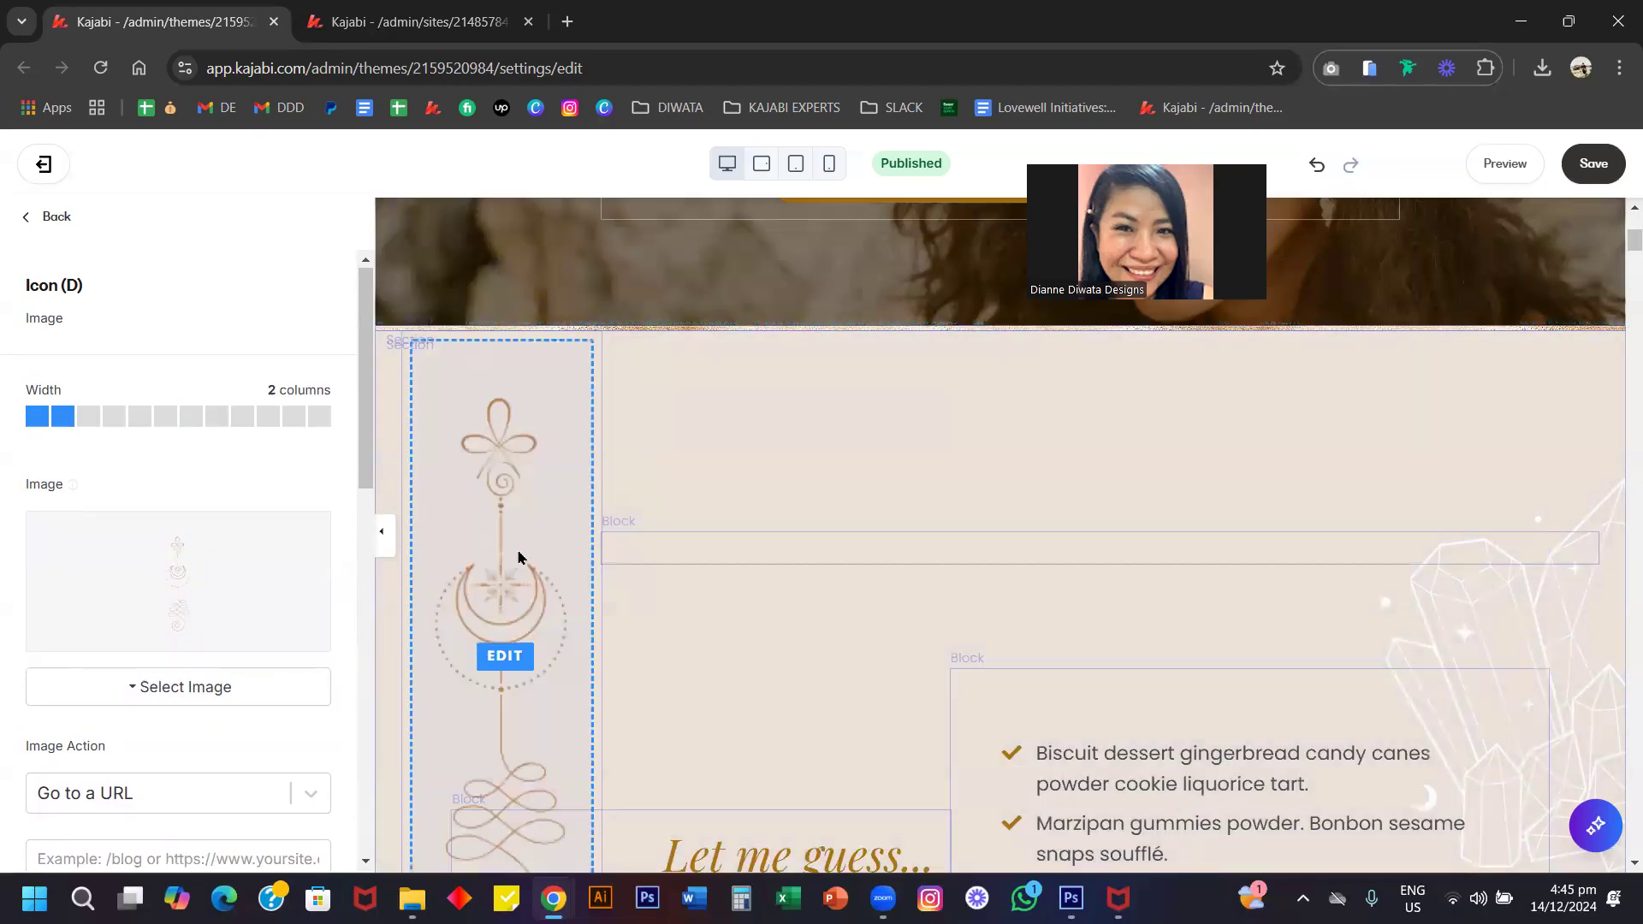
scroll(517, 557, down, 3)
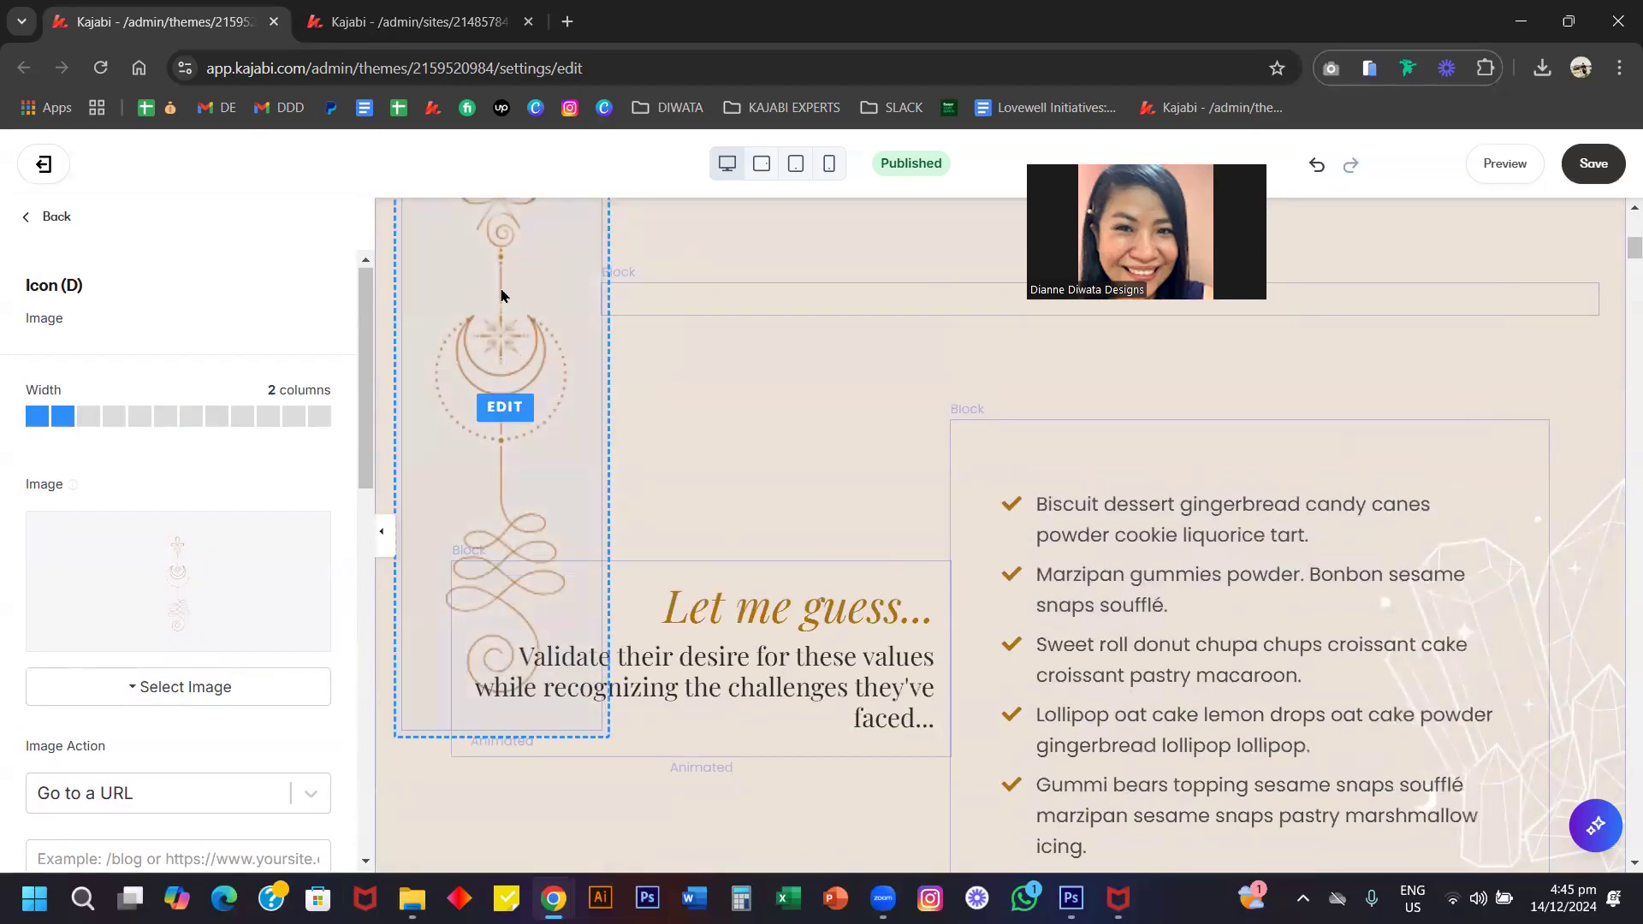
scroll(222, 637, down, 2)
click(75, 759)
double_click(75, 759)
text(80)
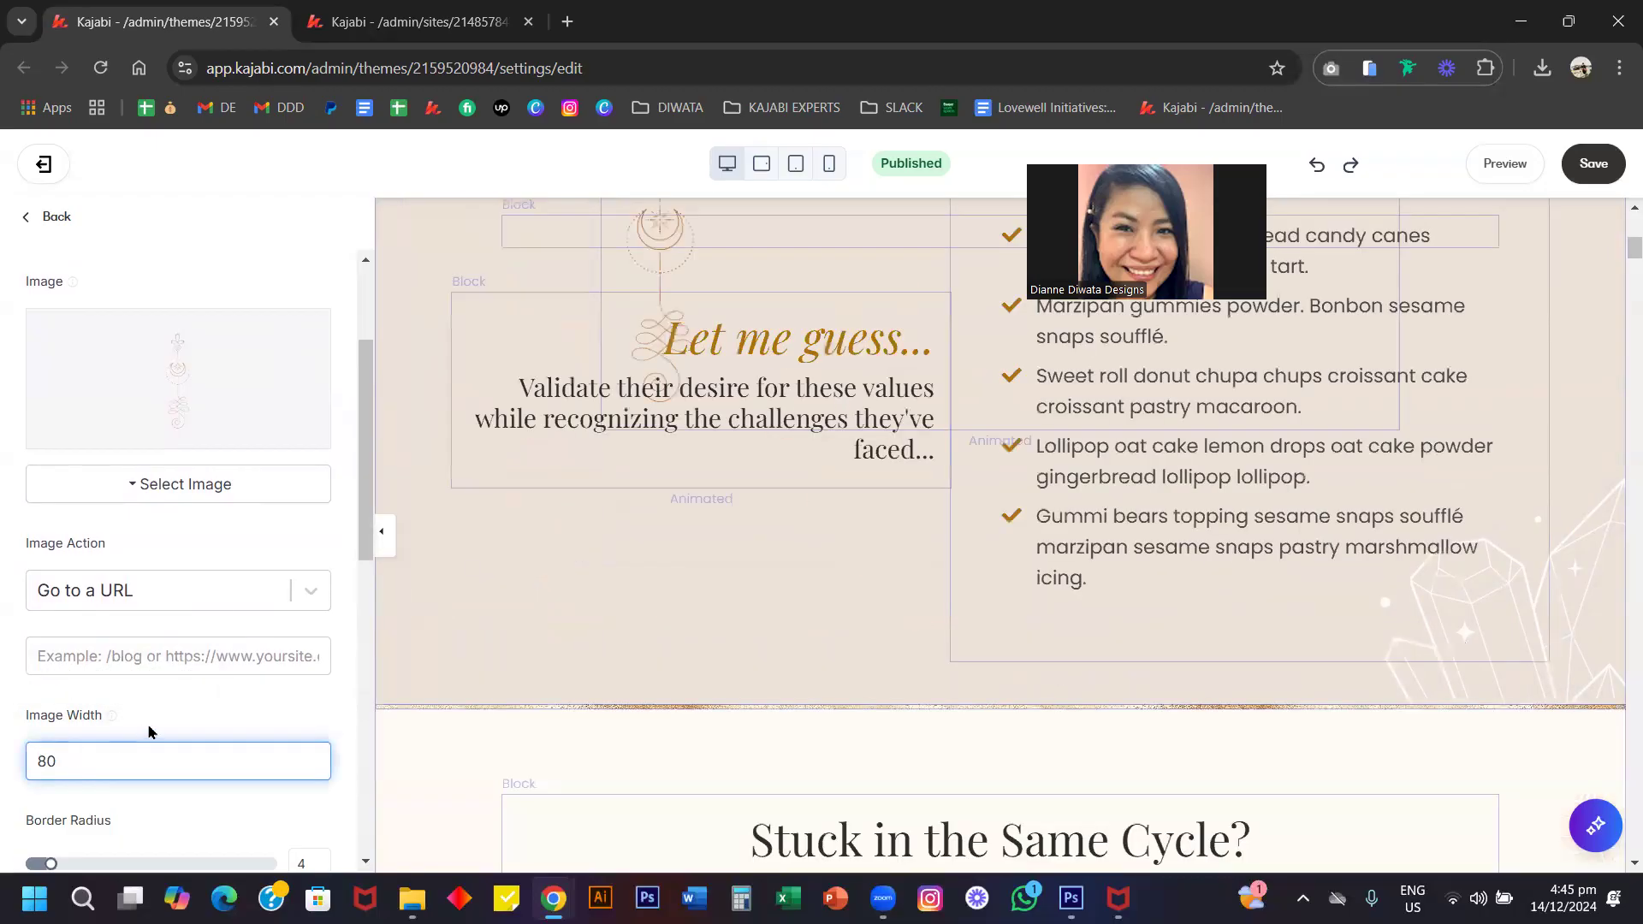
Return the Icon (D) block's width to 2 columns with the smaller image in place.
scroll(526, 397, up, 3)
scroll(161, 385, up, 2)
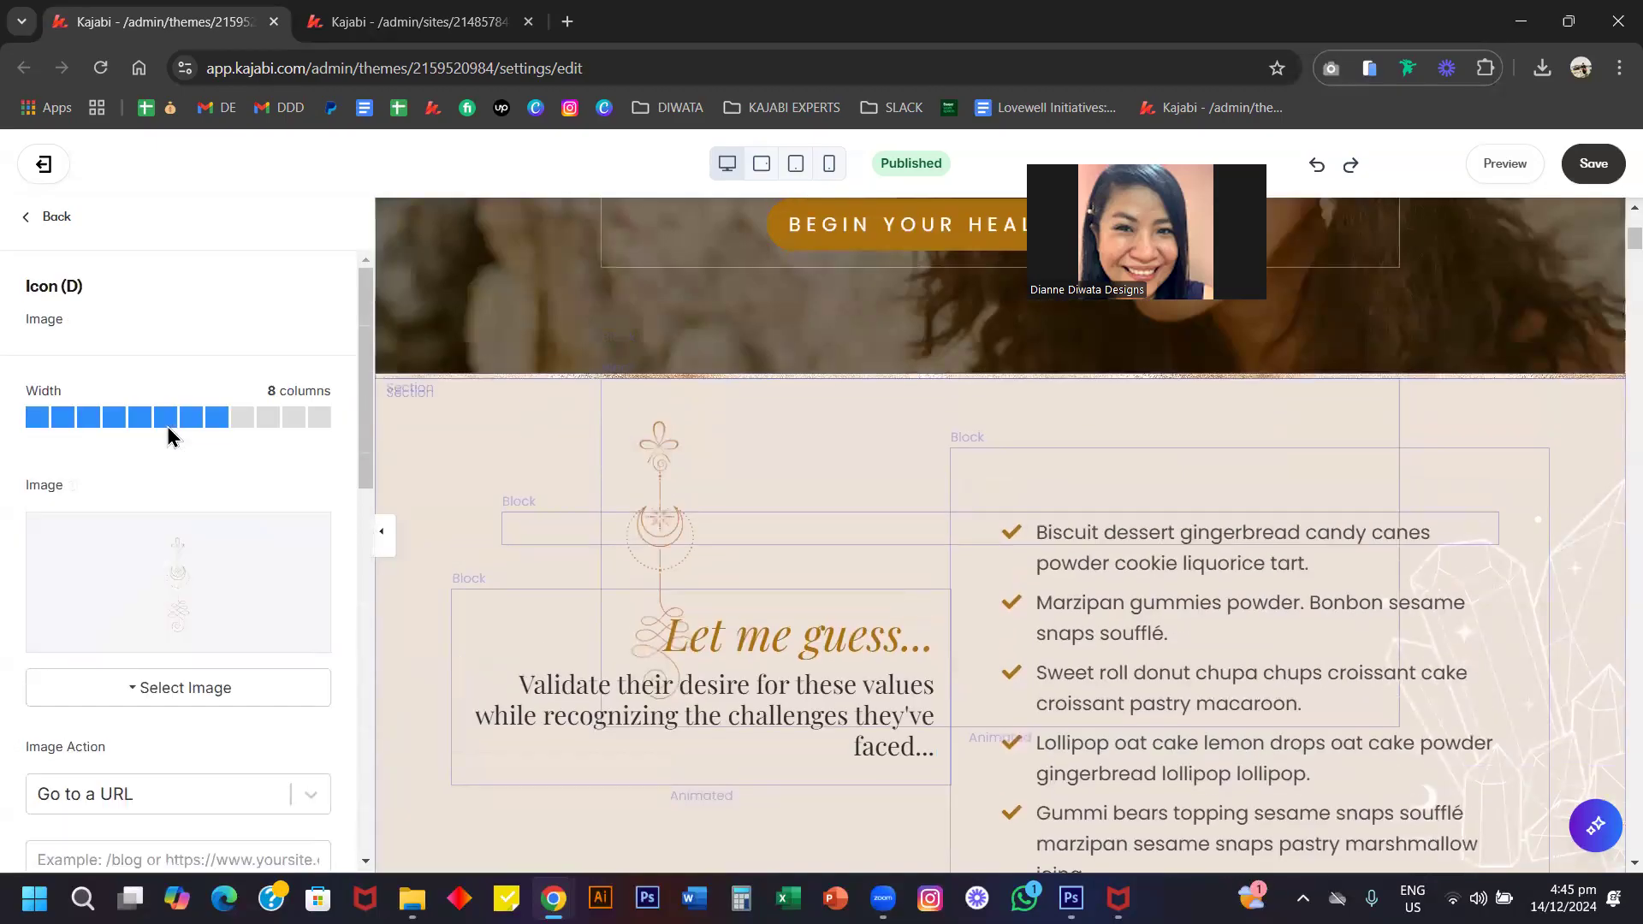
click(165, 426)
scroll(151, 569, down, 4)
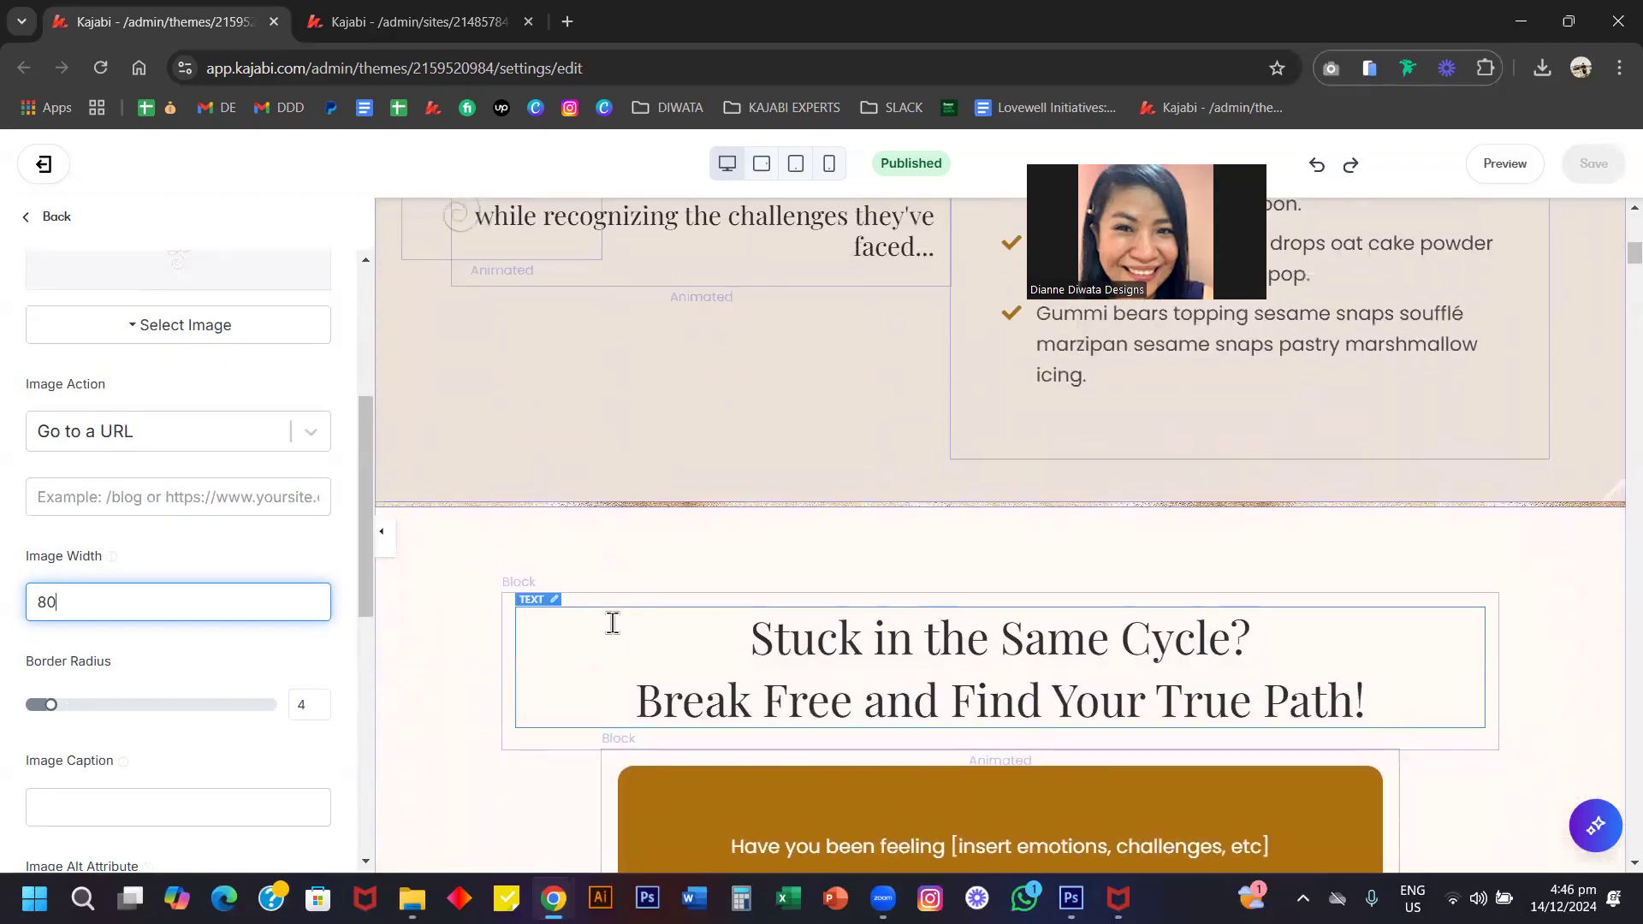
Examine the background image settings of the Gold Image Divider section after the hero, and return to the section list.
click(64, 216)
click(64, 216)
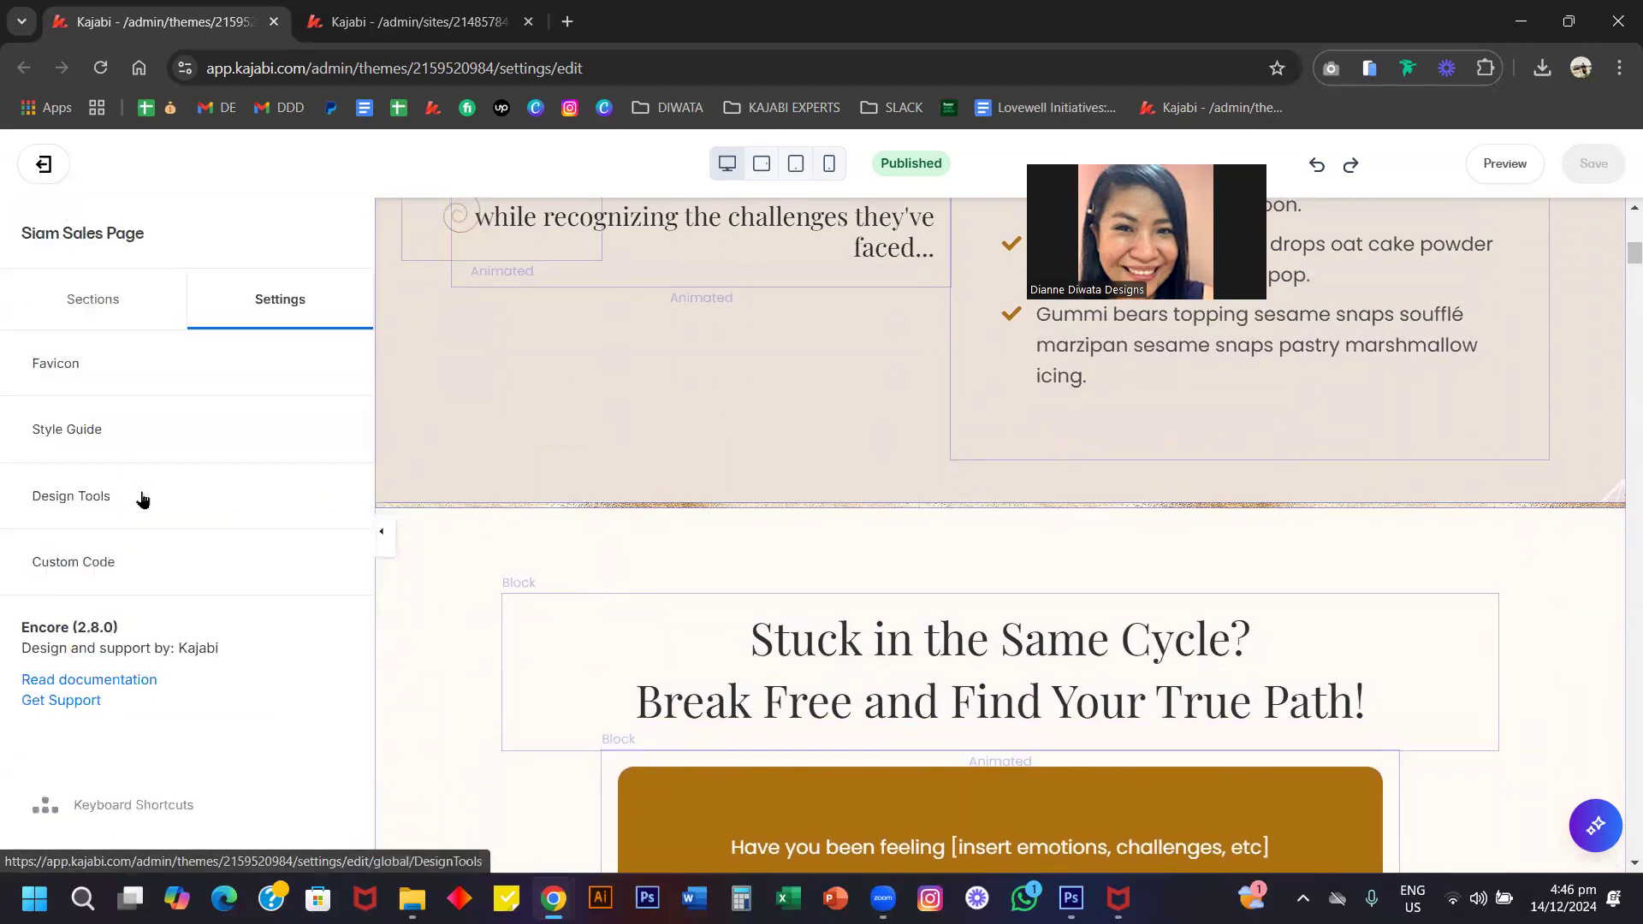
click(91, 299)
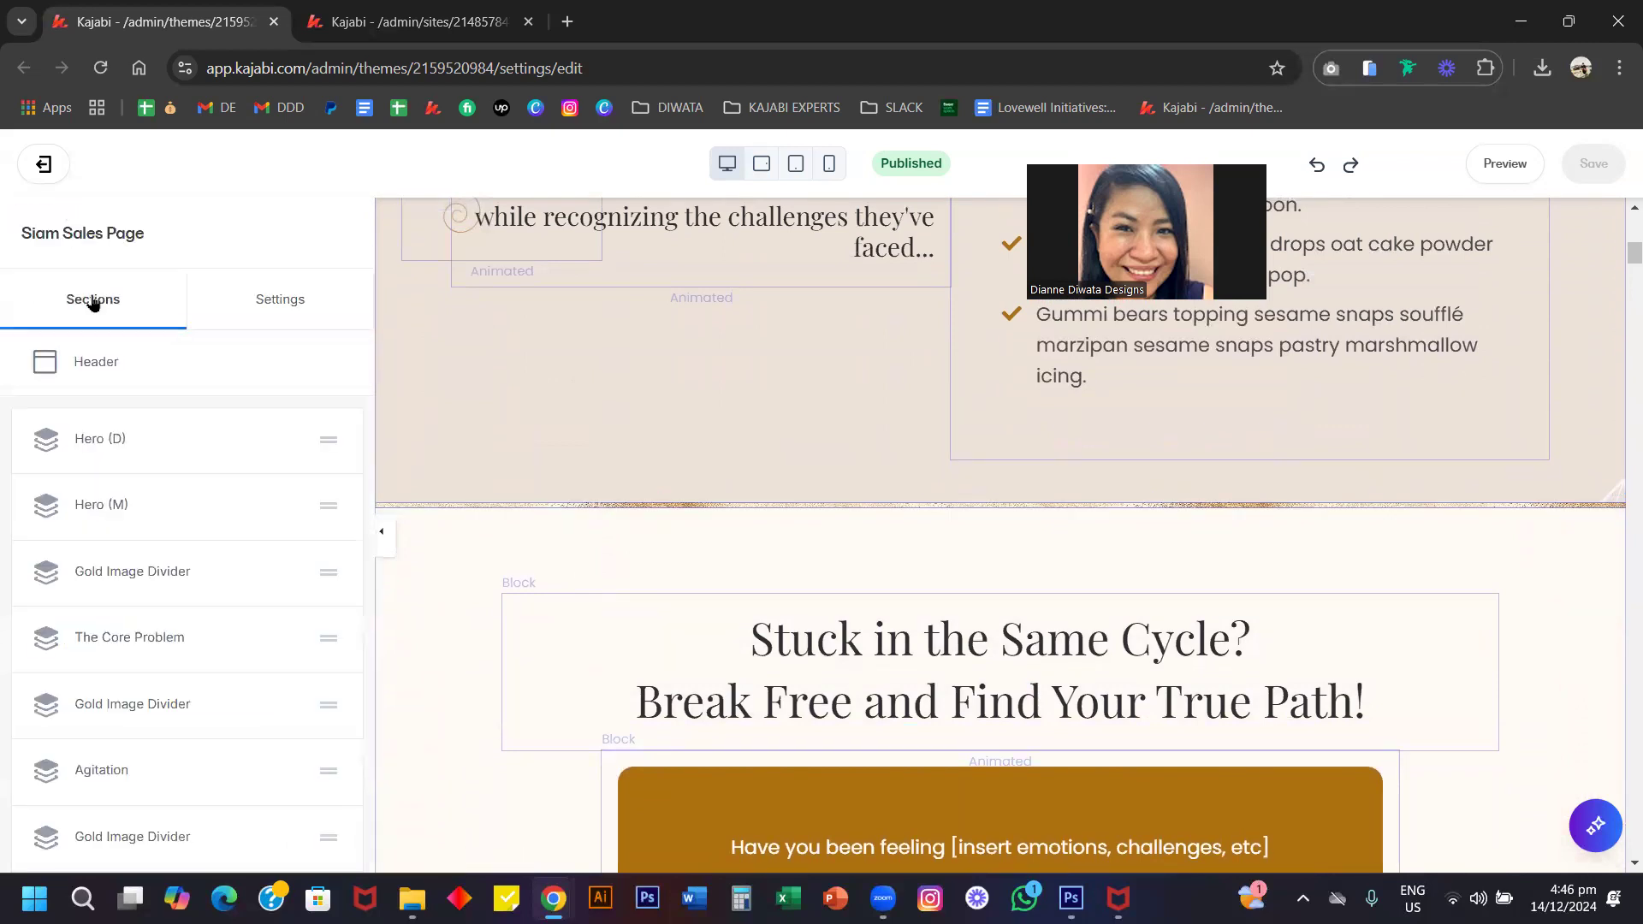
click(150, 575)
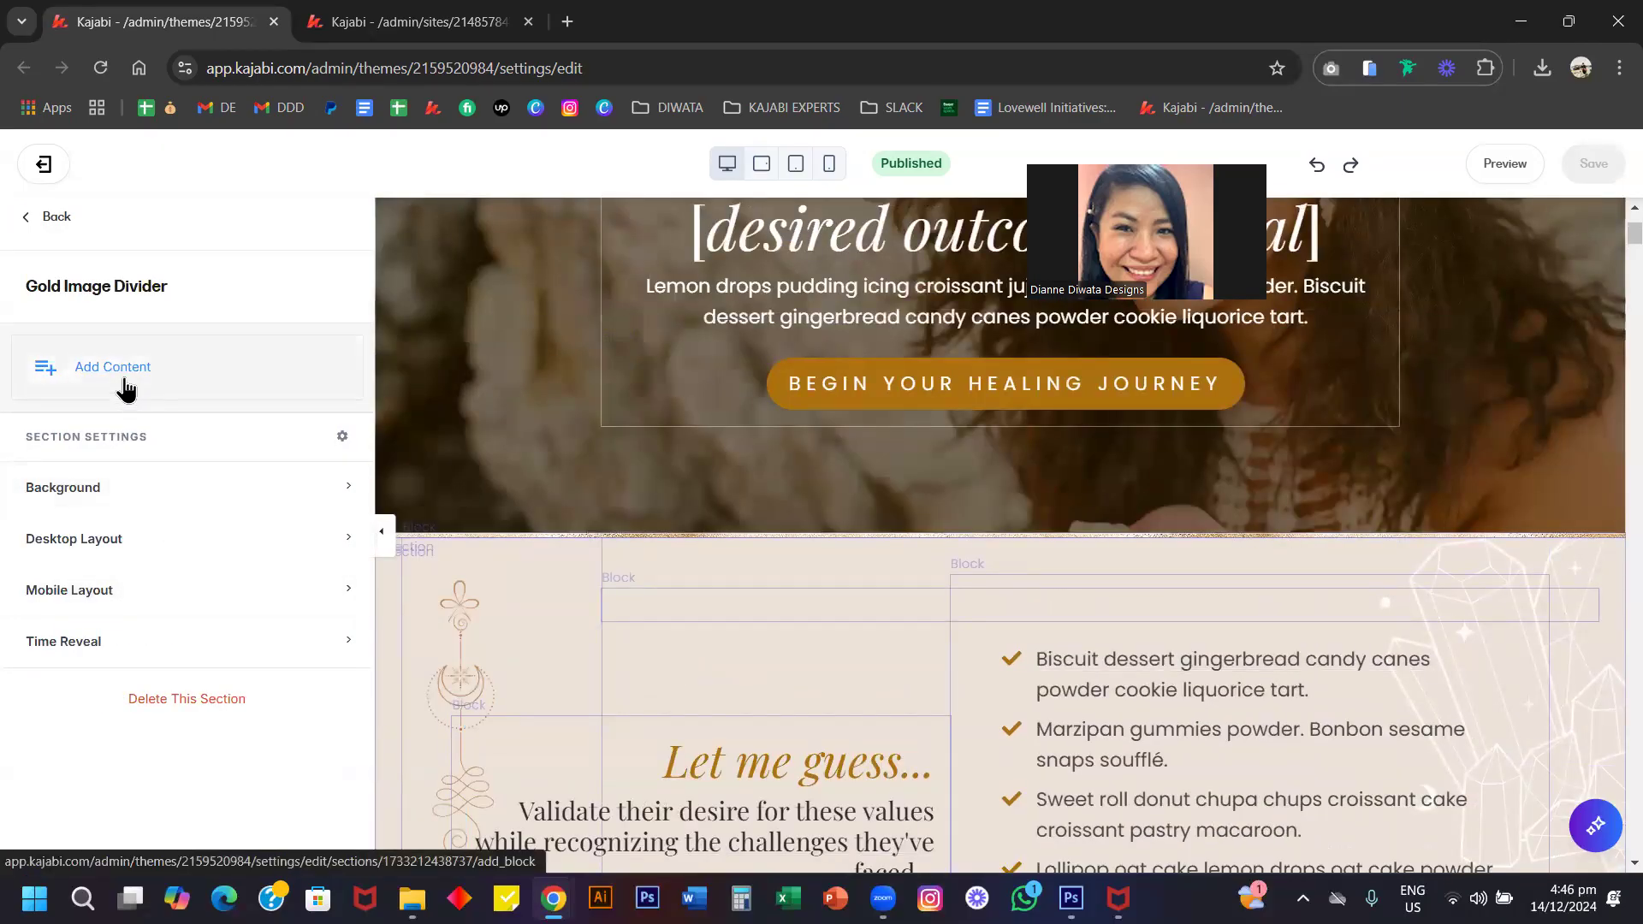
click(89, 488)
scroll(169, 616, down, 6)
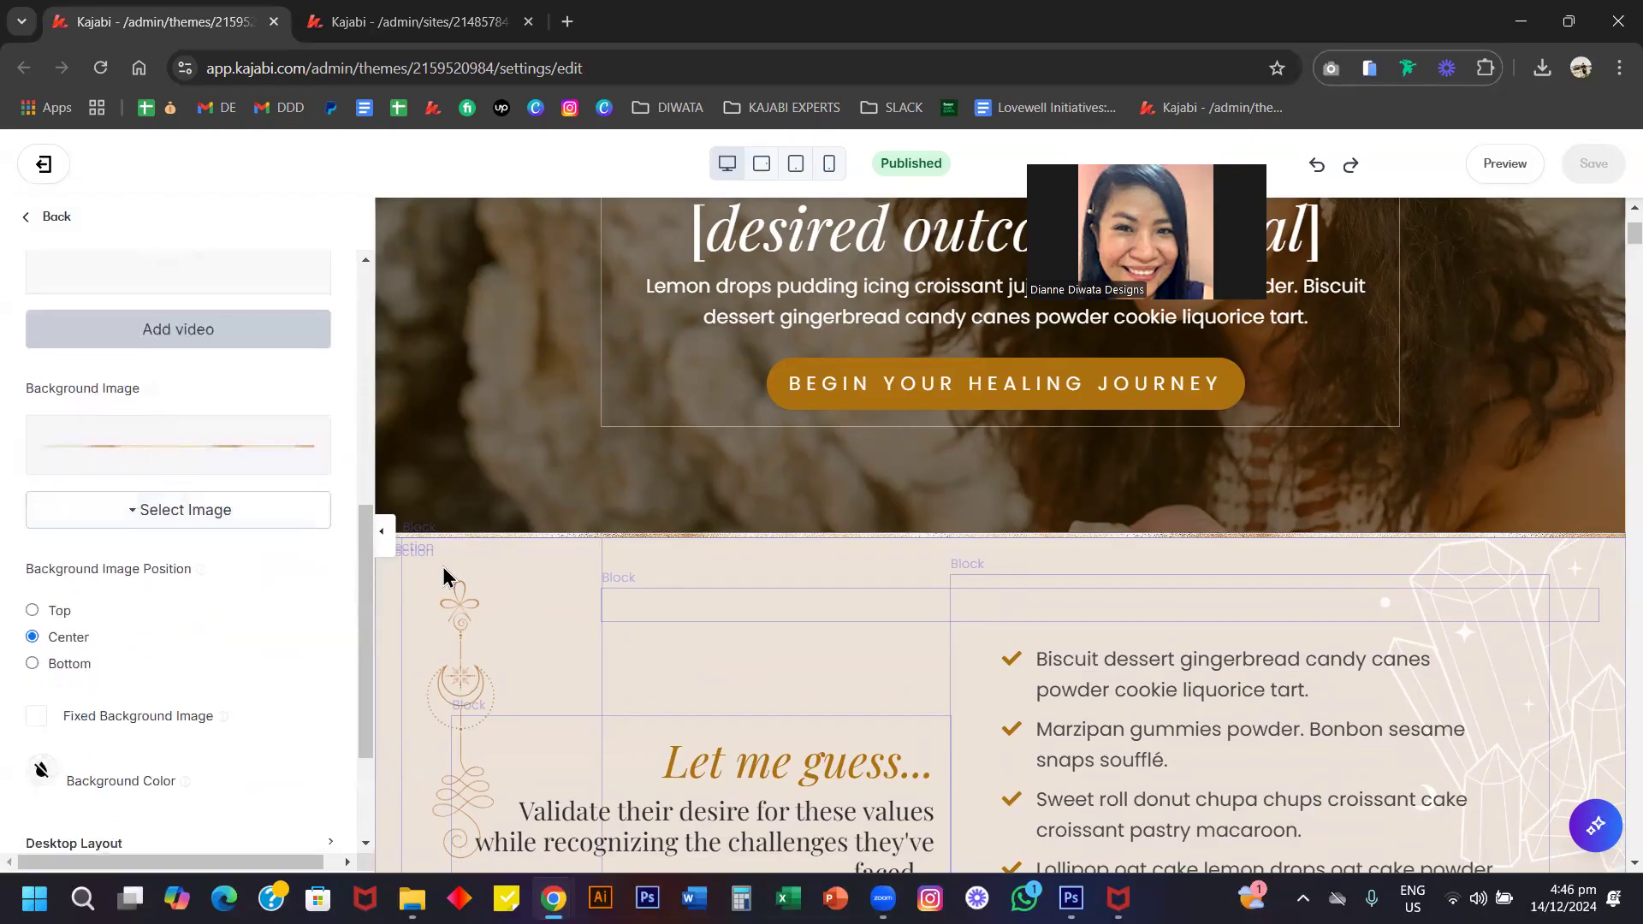
scroll(498, 616, down, 4)
scroll(497, 616, up, 2)
scroll(496, 616, down, 8)
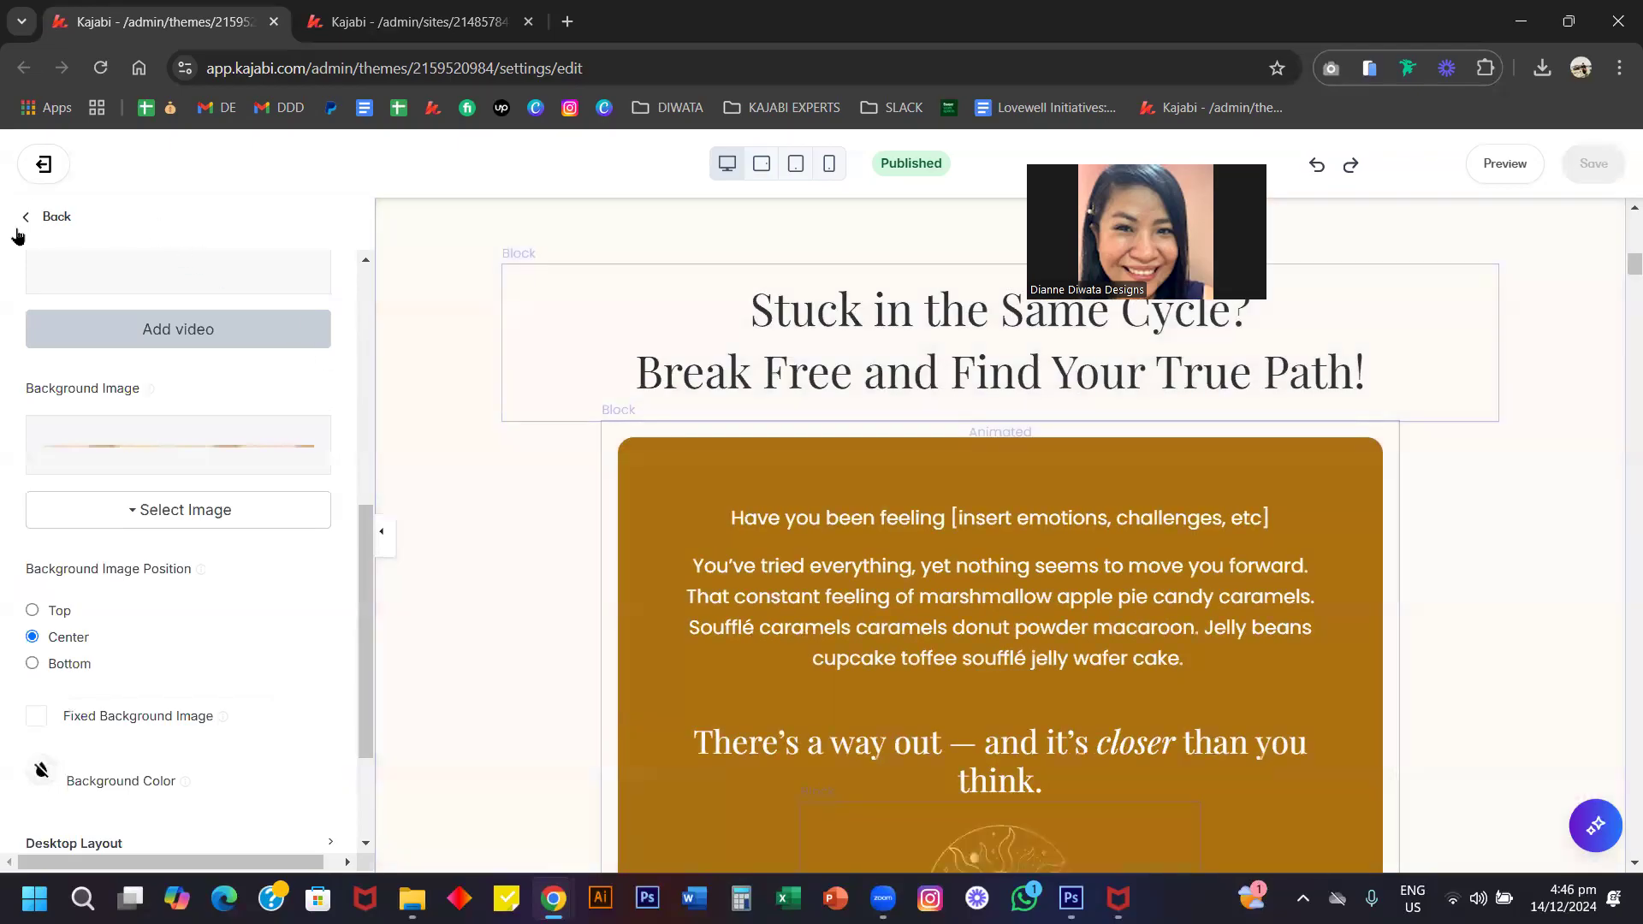
click(50, 216)
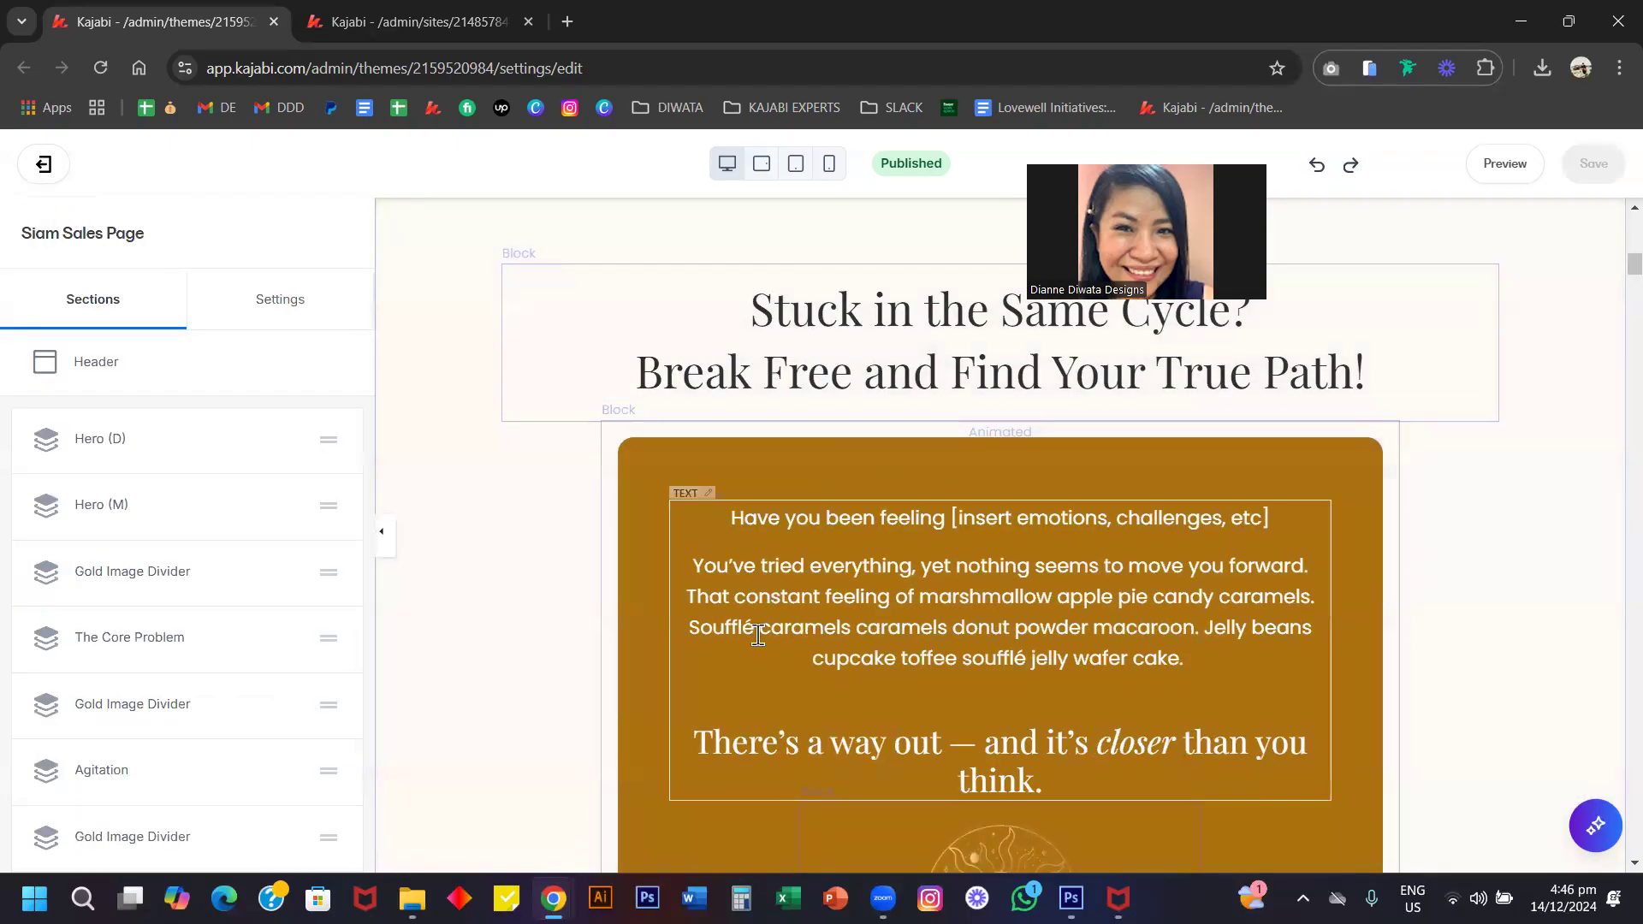
Open the "Have you been feeling" text block and go back to its section's content and settings list.
scroll(890, 590, down, 2)
click(888, 585)
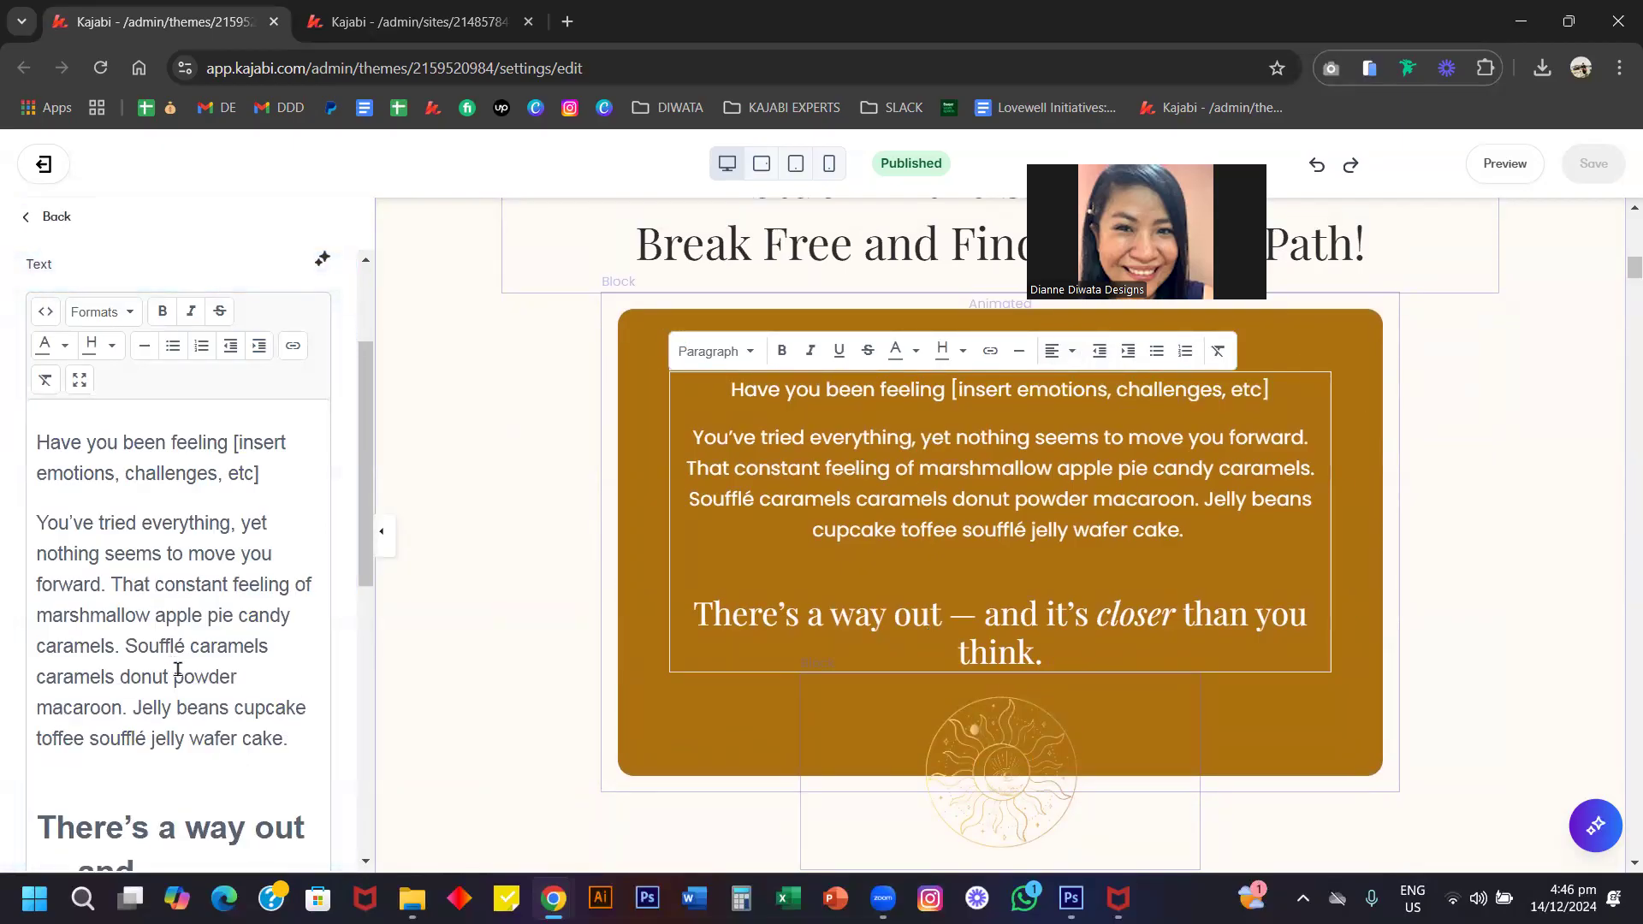
scroll(177, 669, up, 3)
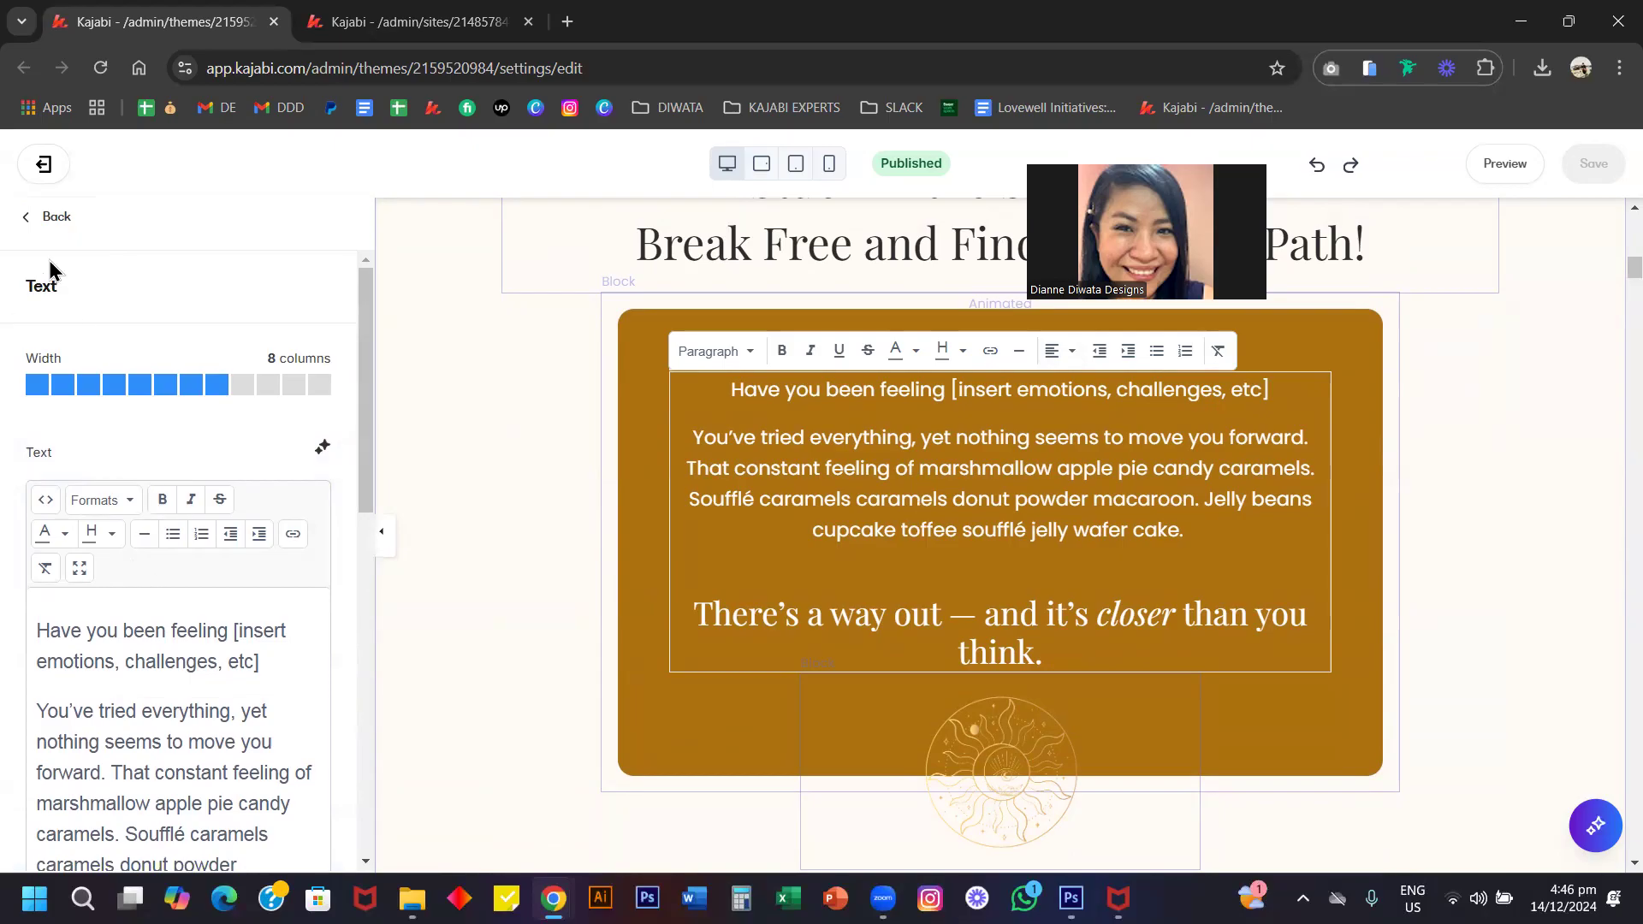
click(70, 224)
scroll(185, 530, down, 2)
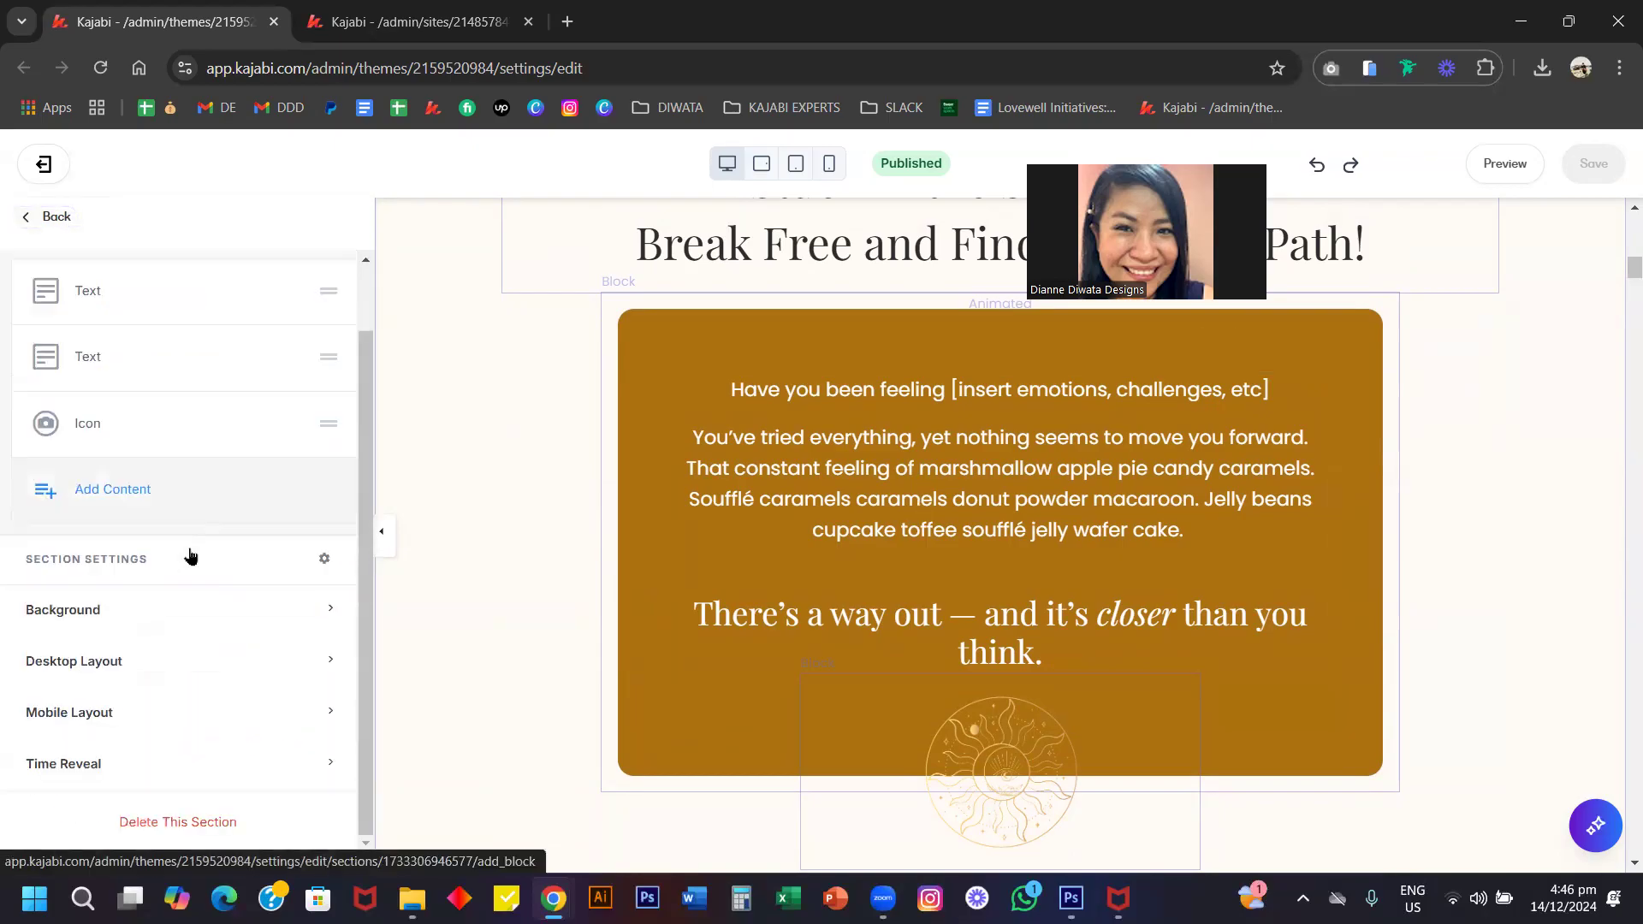
Reopen the "Have you been feeling" text block and expand its Desktop Layout settings.
click(884, 519)
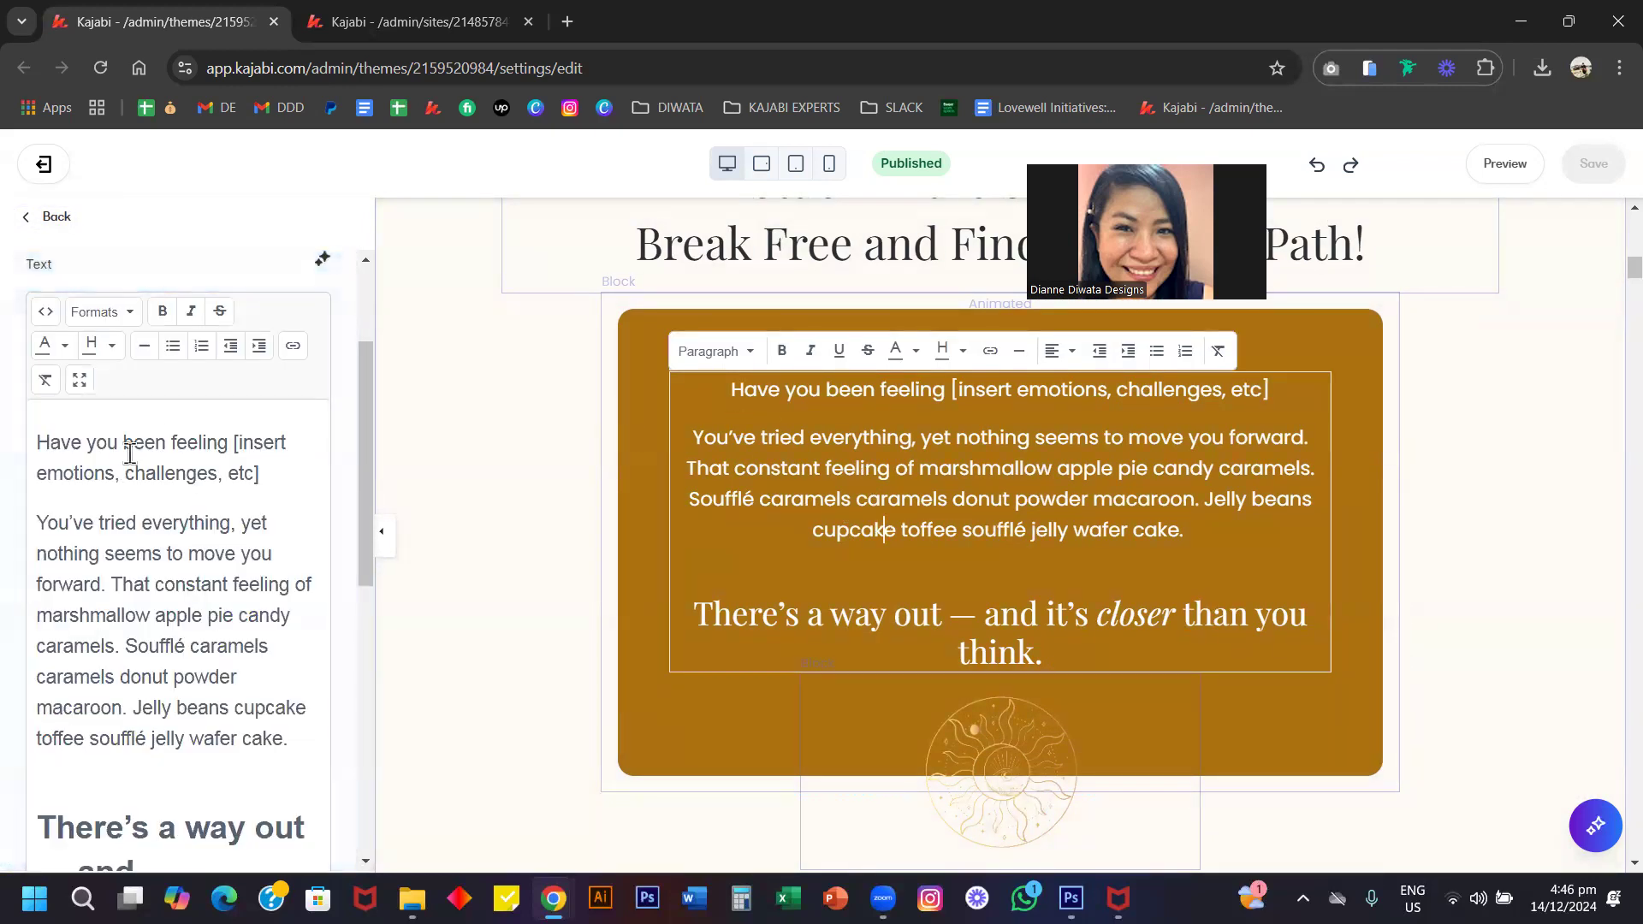
scroll(132, 470, down, 10)
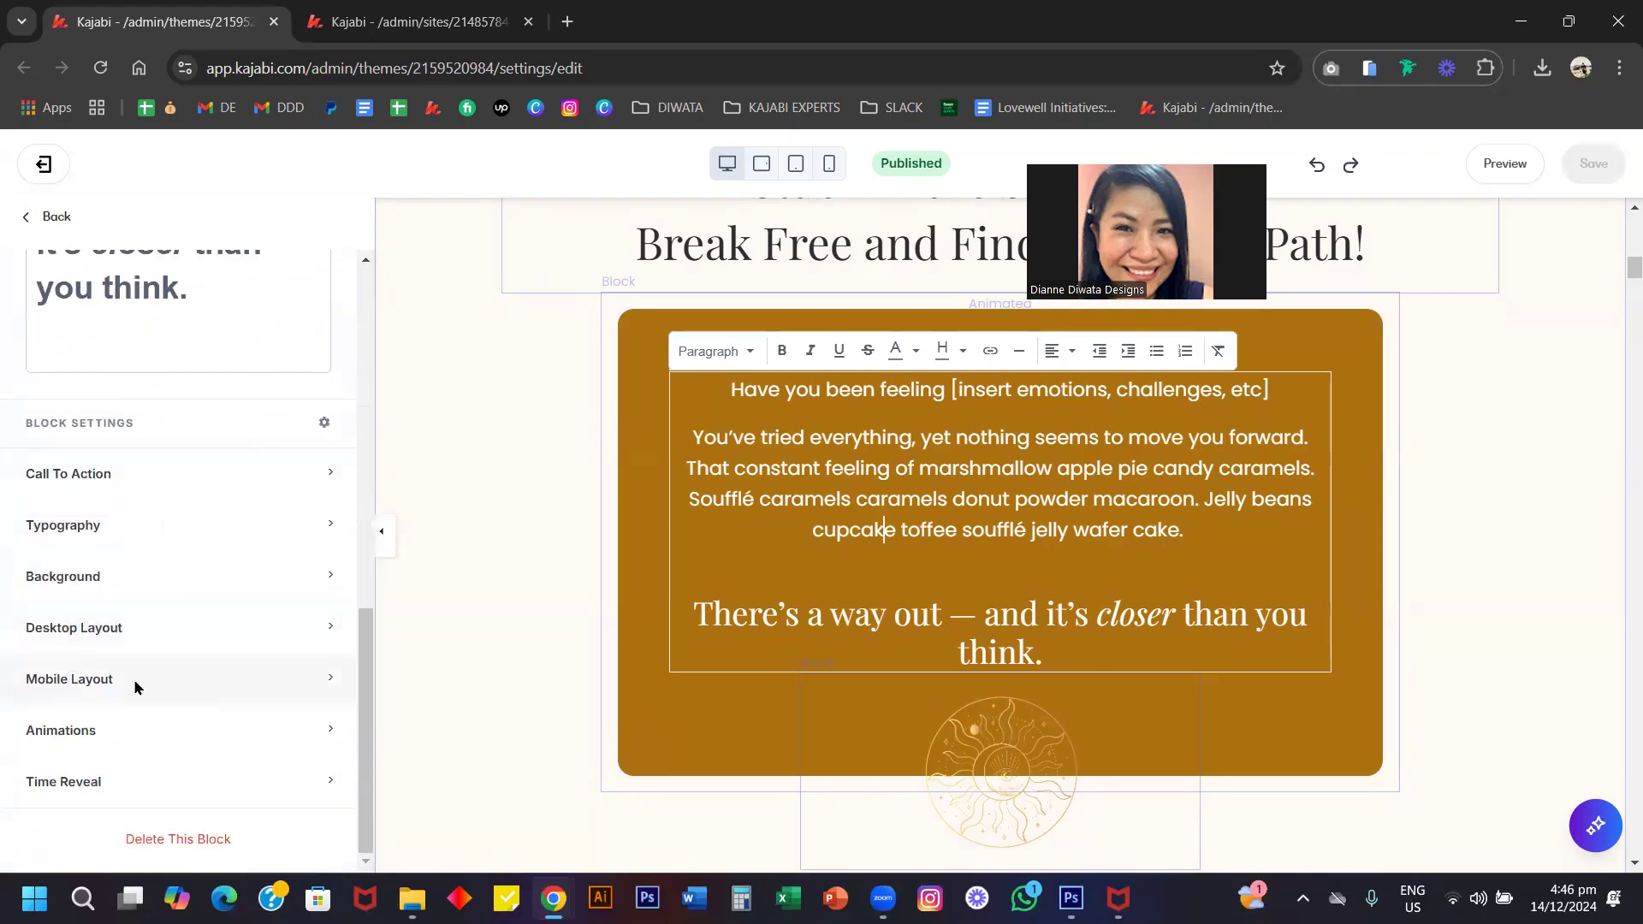
click(233, 629)
scroll(231, 627, down, 4)
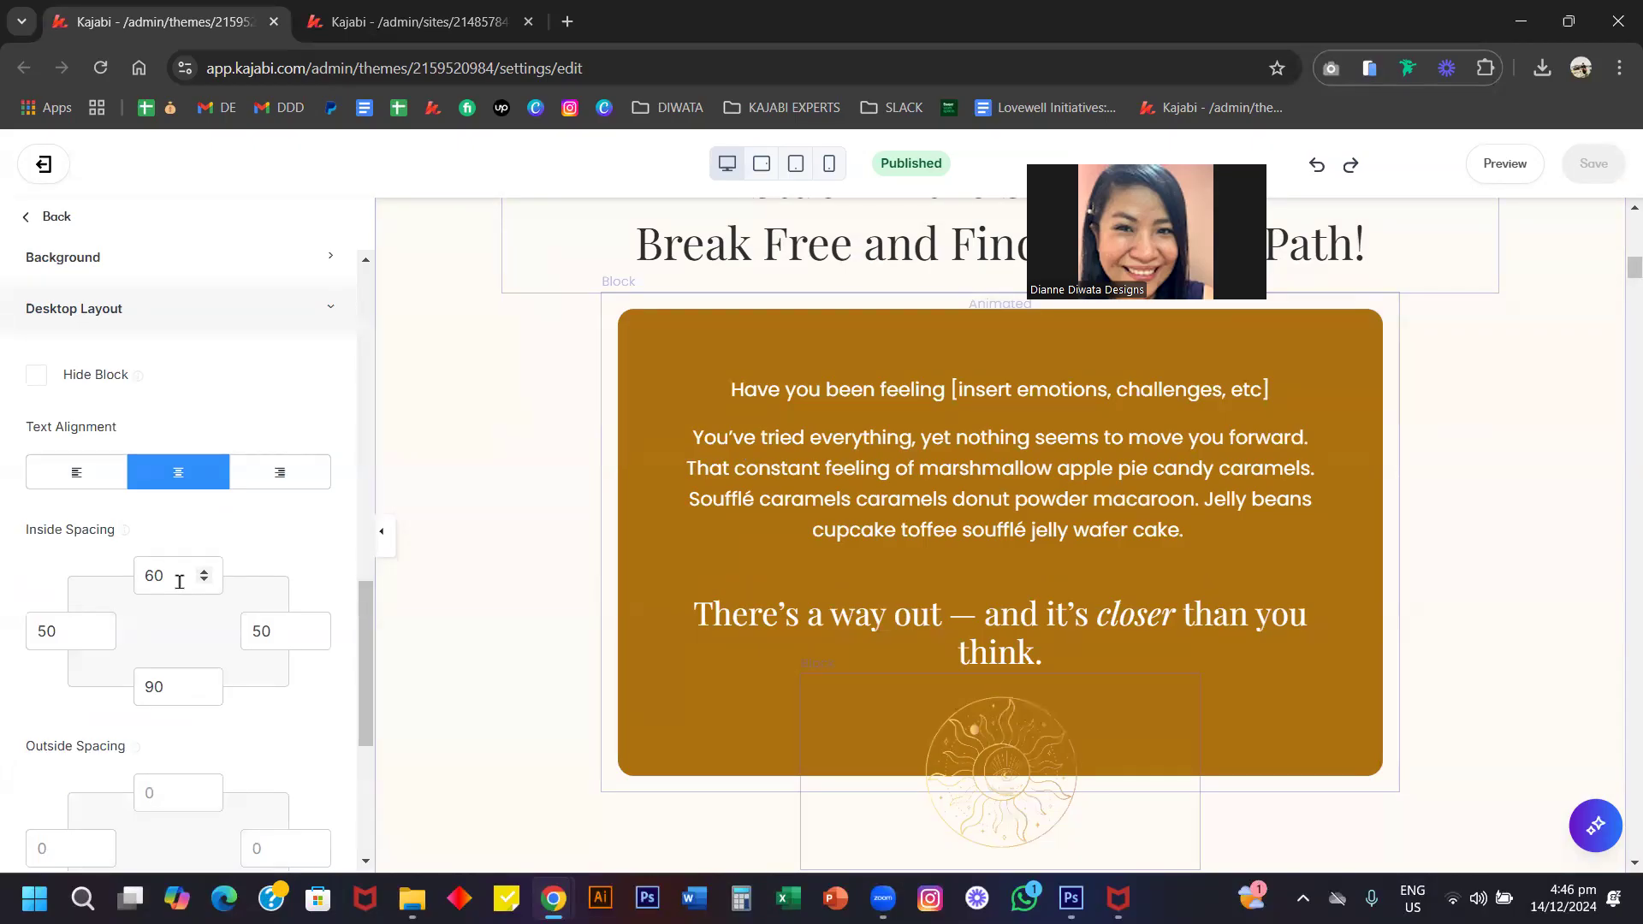
Try top inside spacings of 200 and 0 on the "Have you been feeling" text block.
double_click(172, 576)
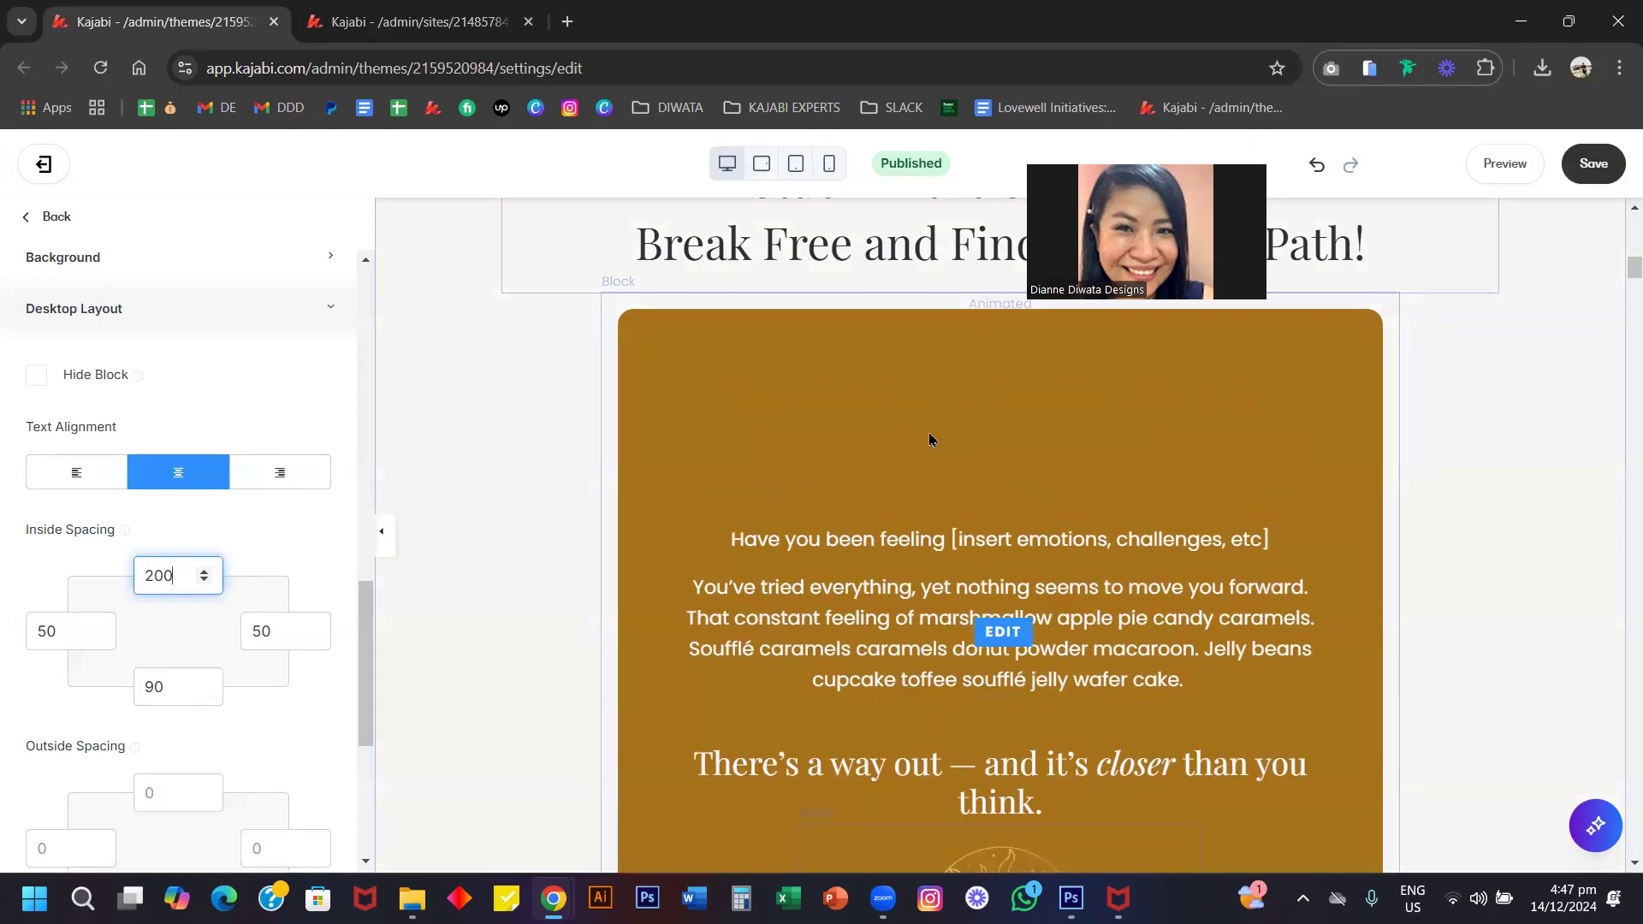
double_click(157, 590)
text(0)
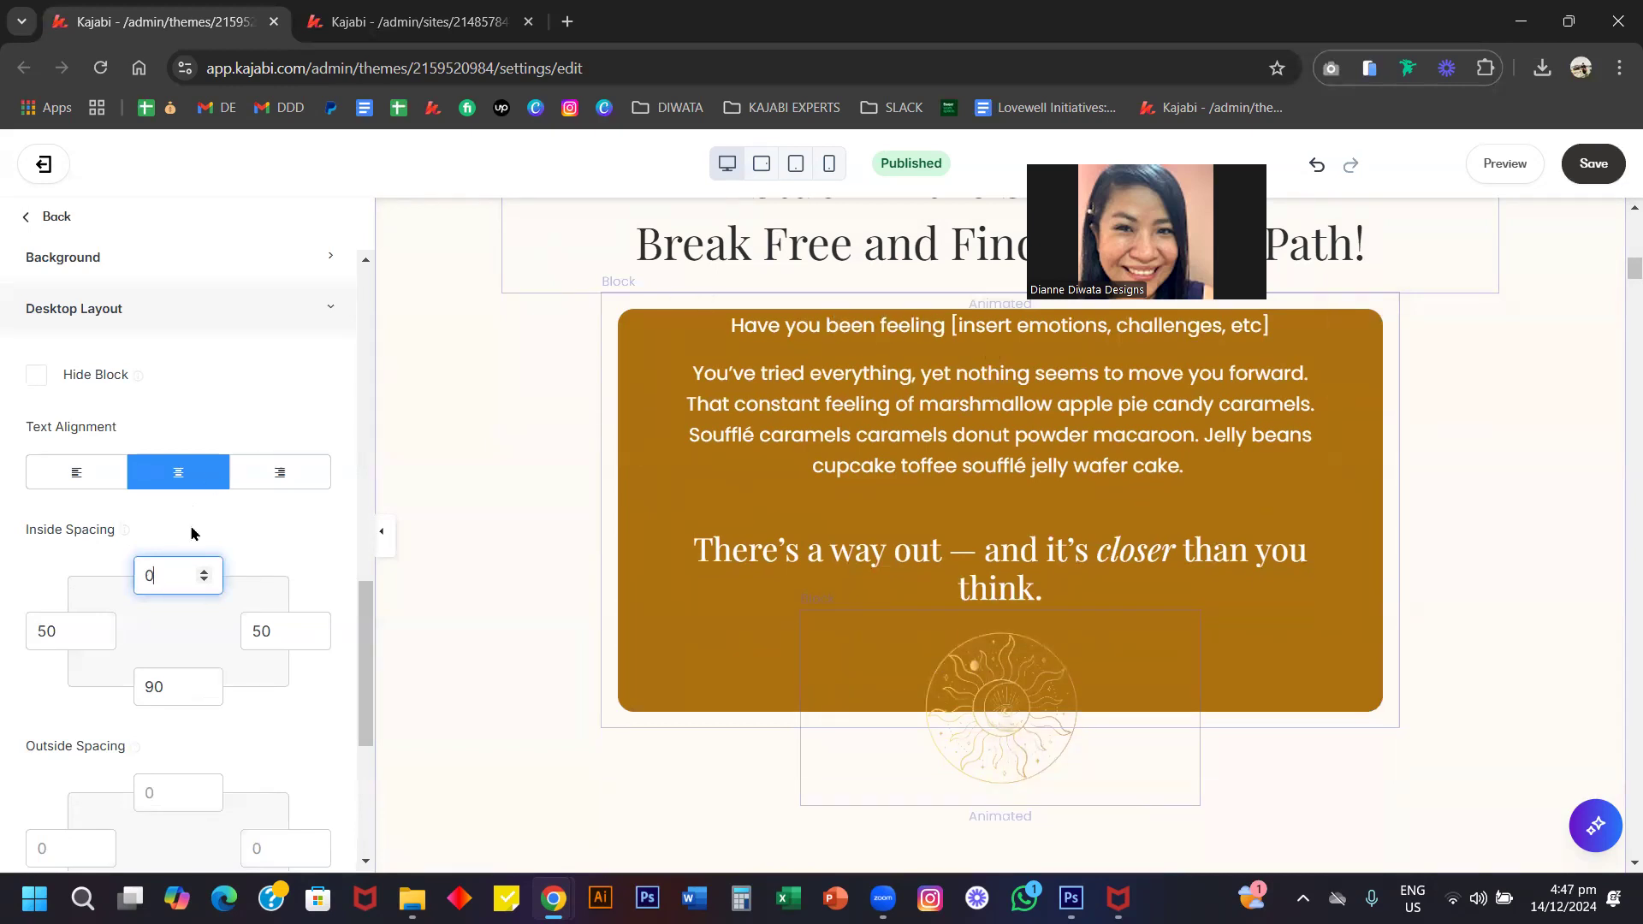
Set the text block's top inside spacing to 60.
key(ctrl+z)
key(BackSpace)
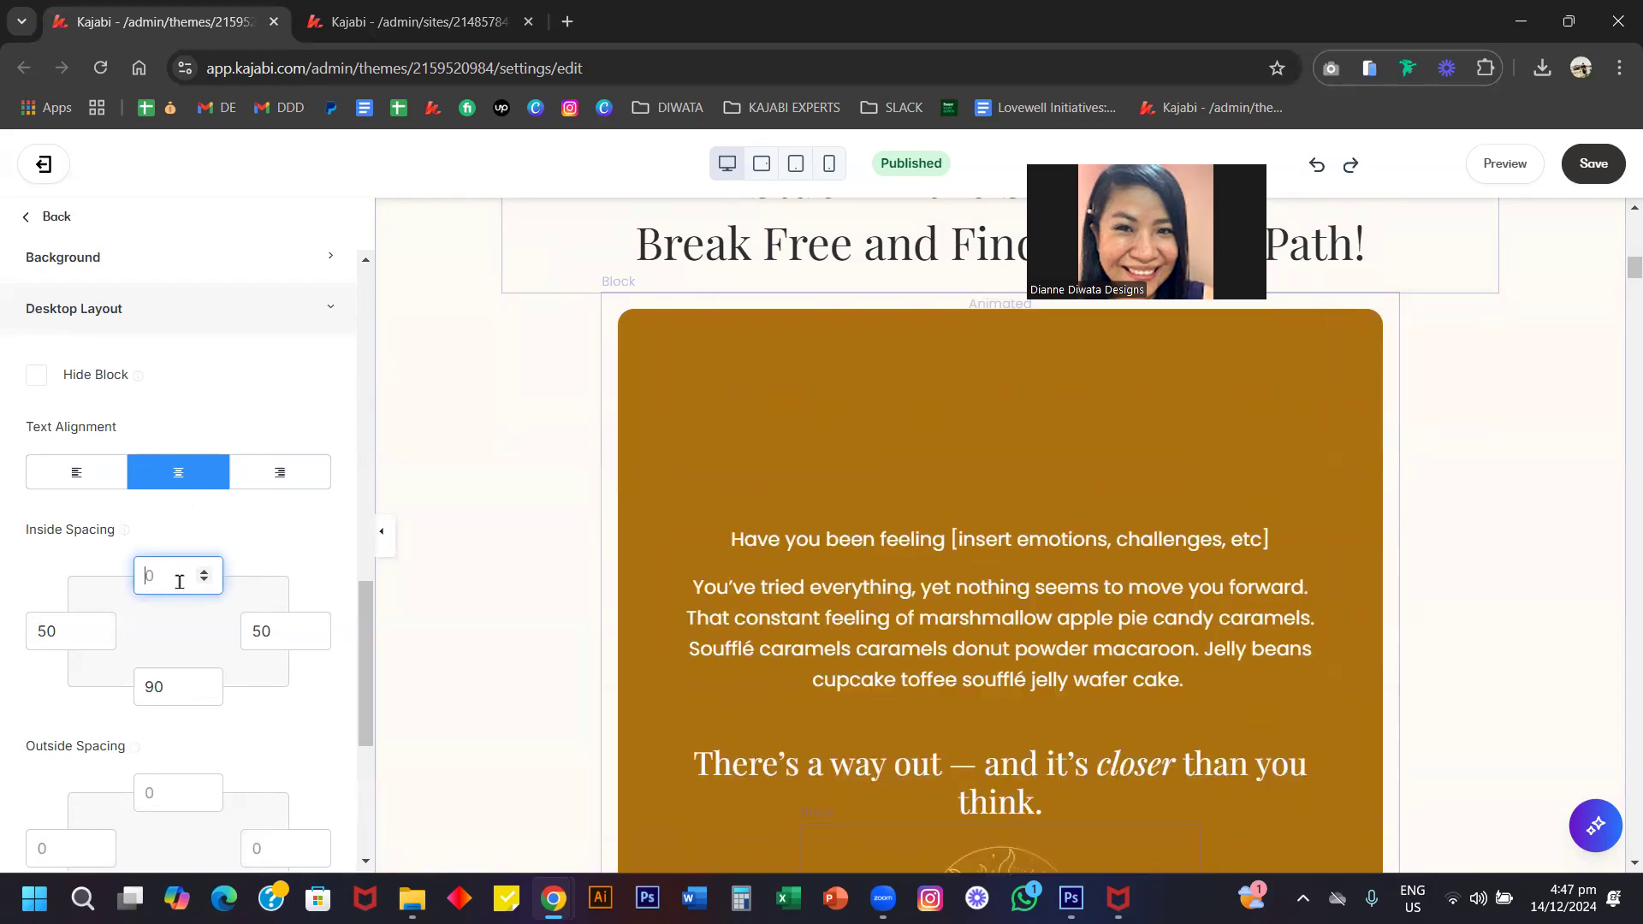
text(60)
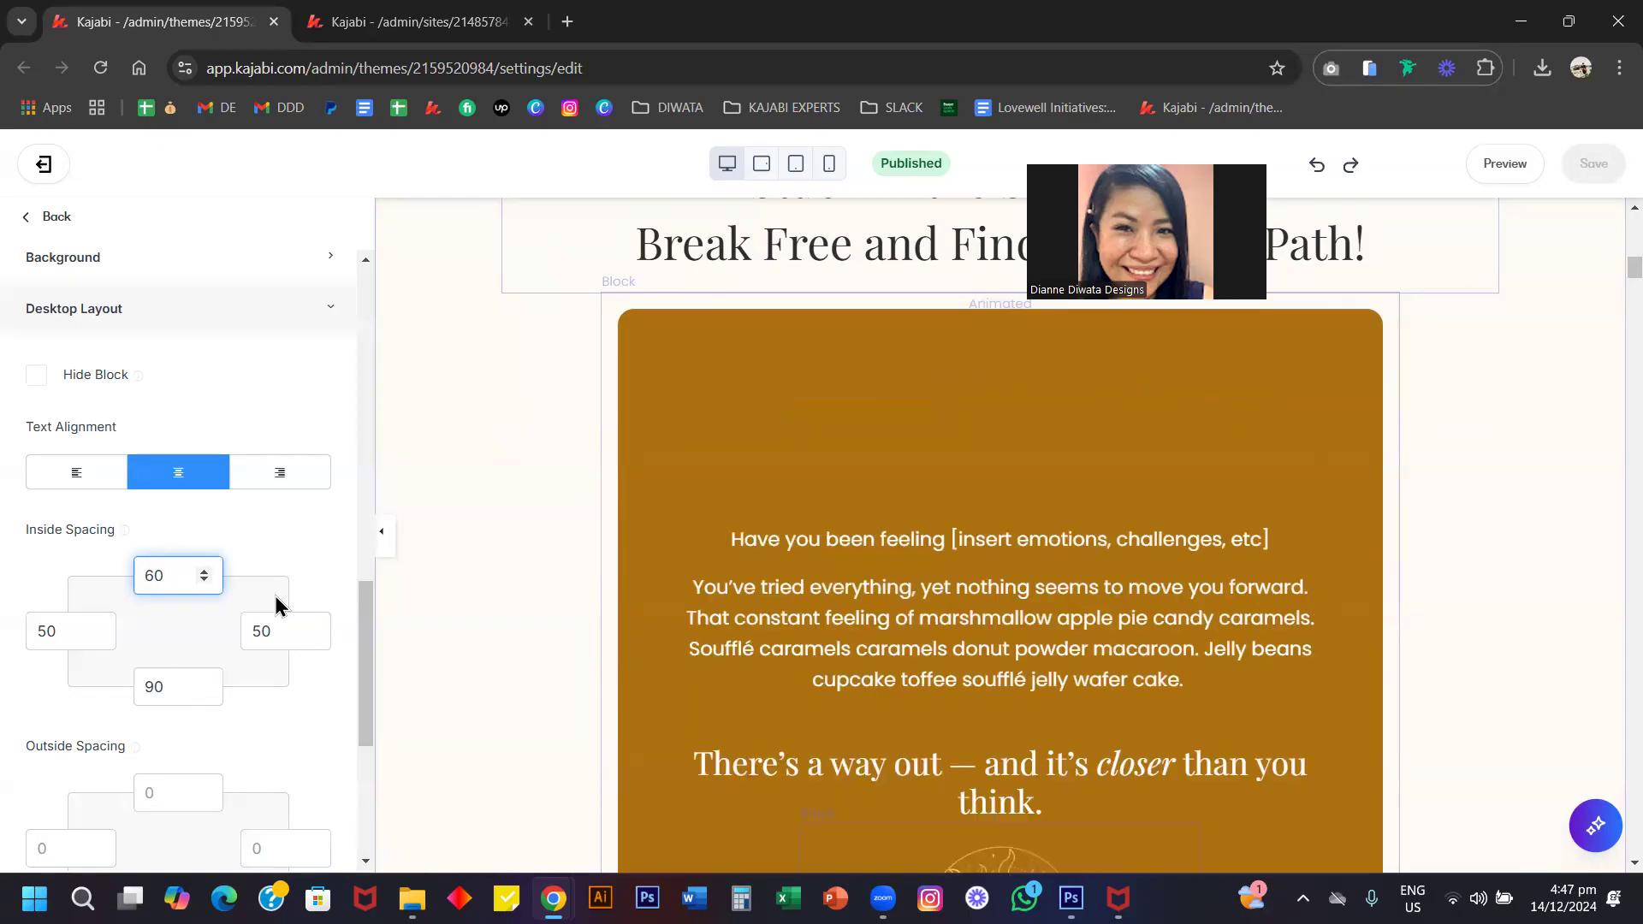
Set the text block's top outside spacing to 250 and check the gap below the "Stuck in the Same Cycle?" heading.
scroll(275, 599, down, 3)
scroll(881, 469, up, 1)
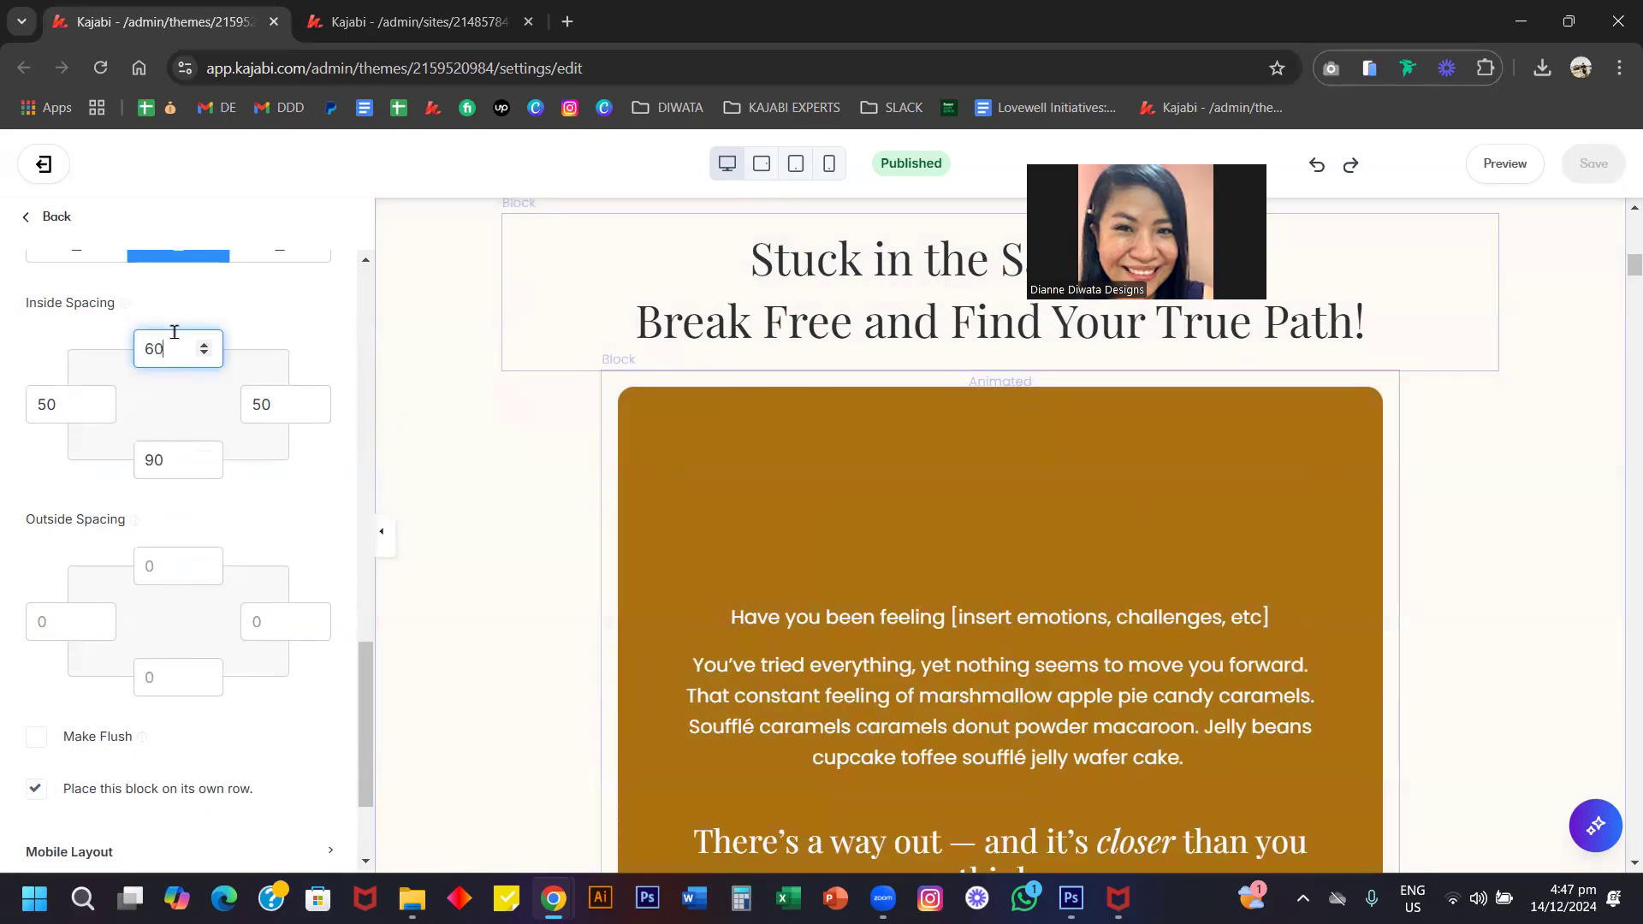
click(184, 561)
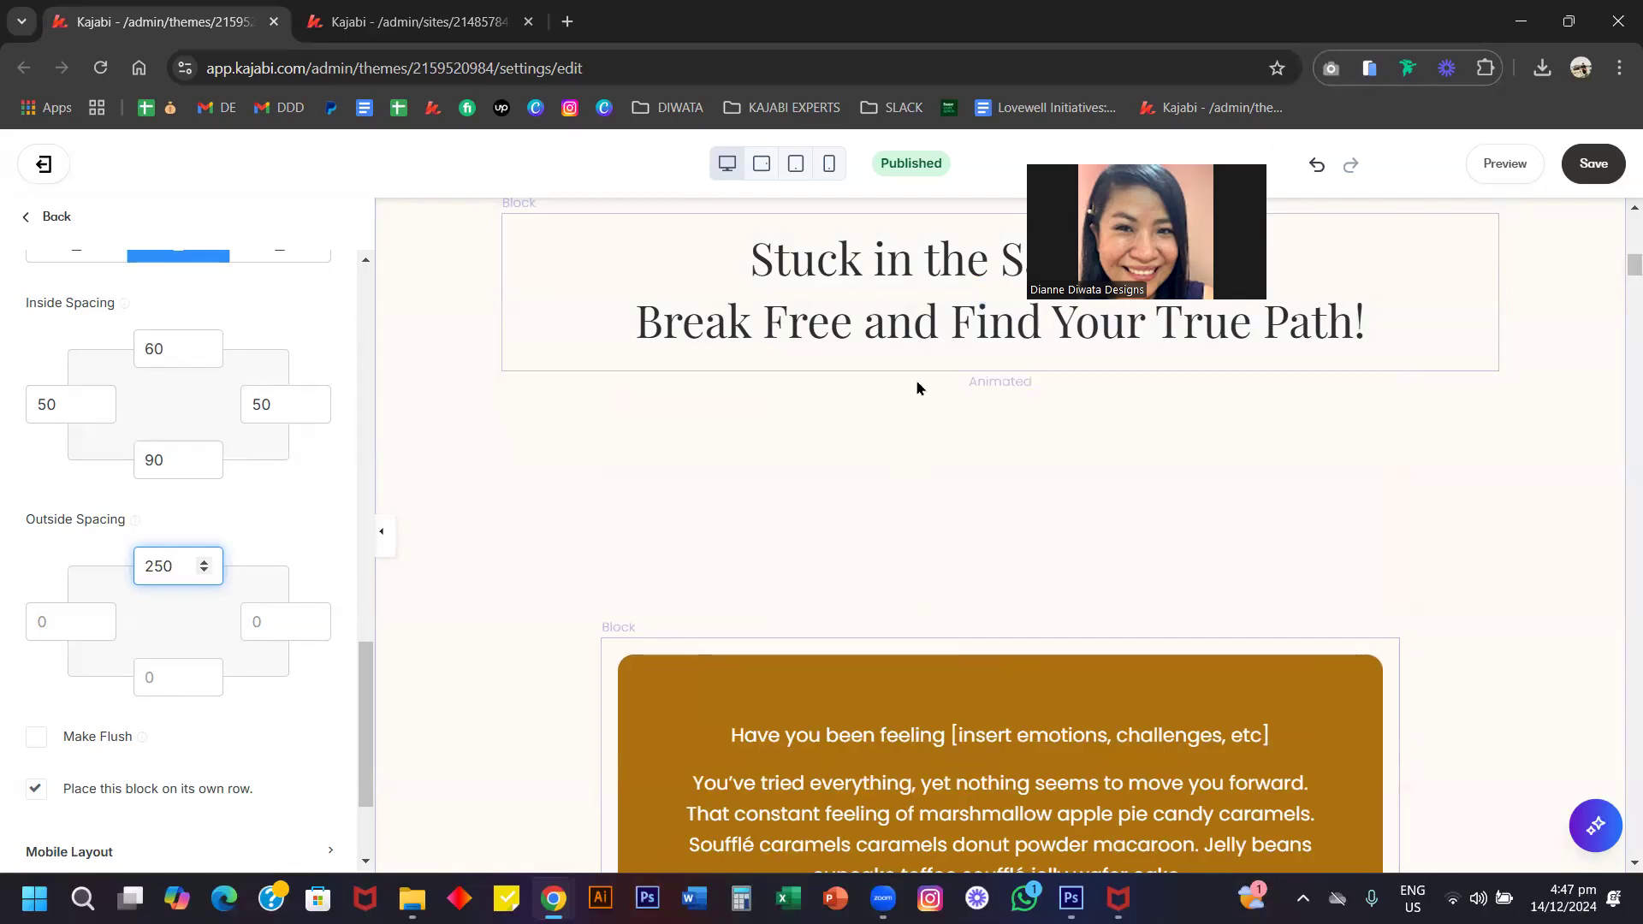
scroll(848, 583, down, 2)
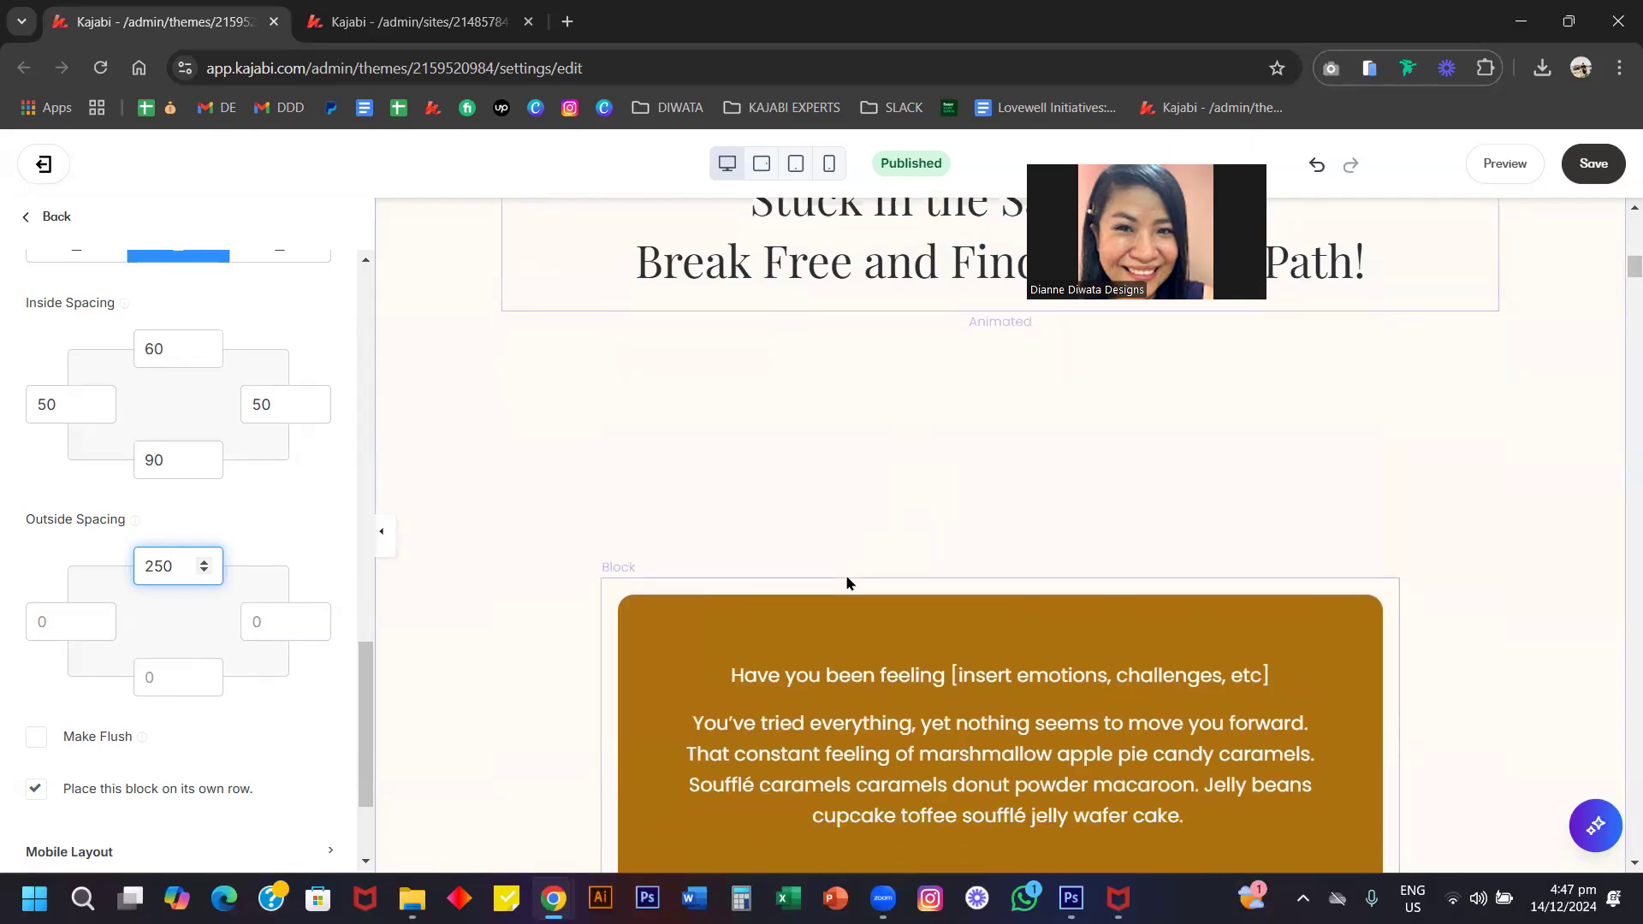
Set the text block's top outside spacing to -300.
scroll(847, 577, up, 1)
double_click(161, 572)
key(BackSpace)
text(-30)
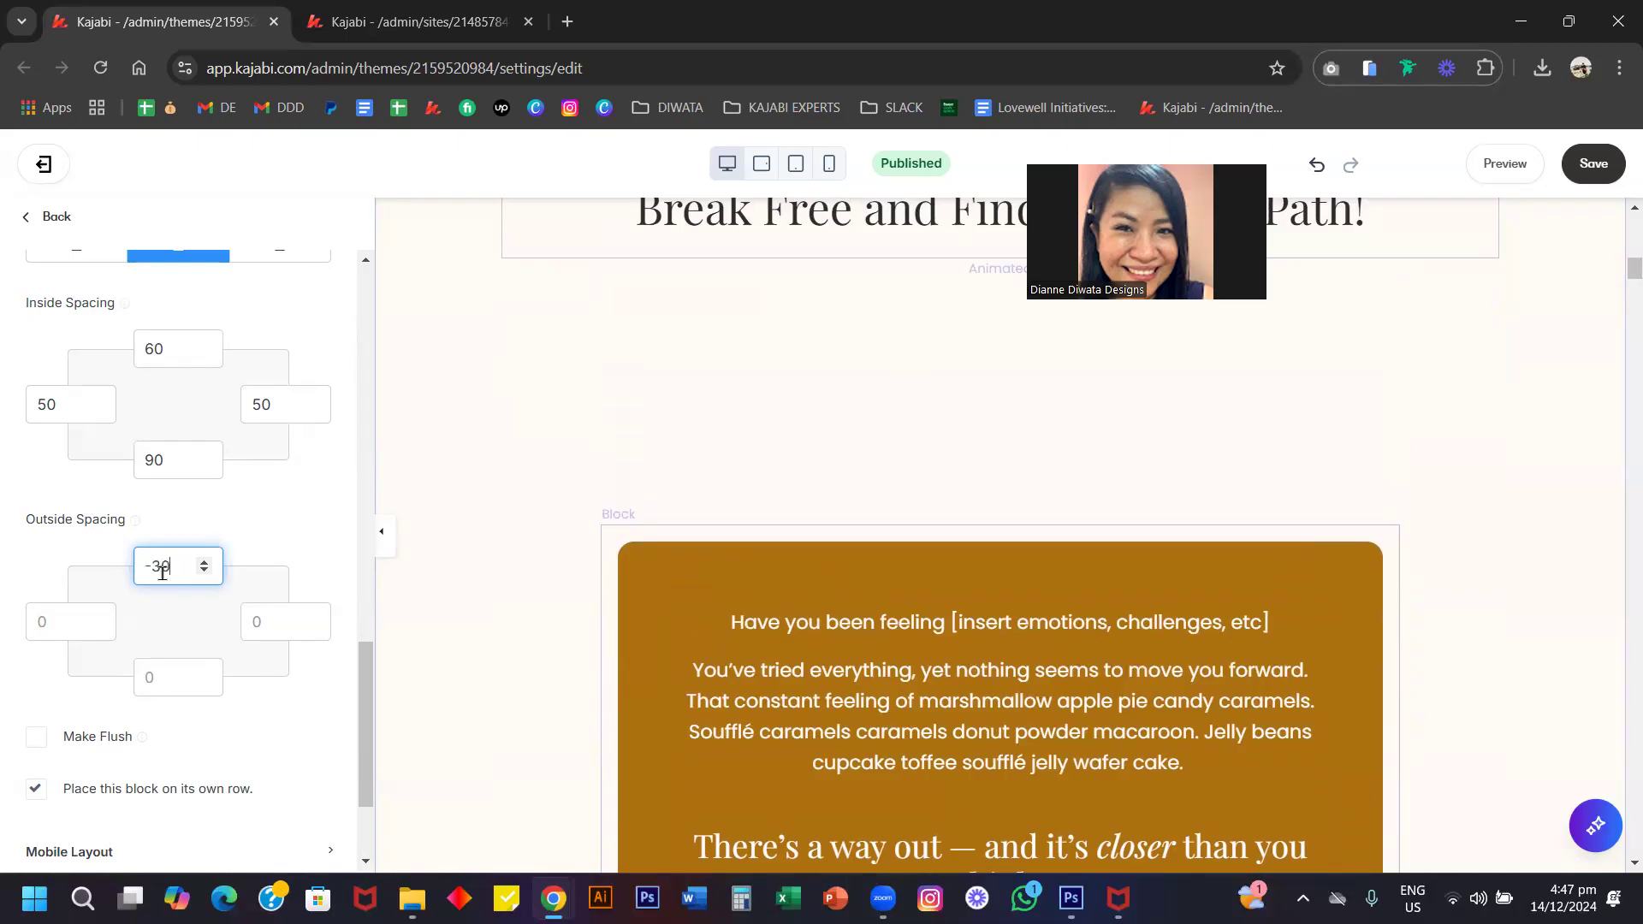
text(0)
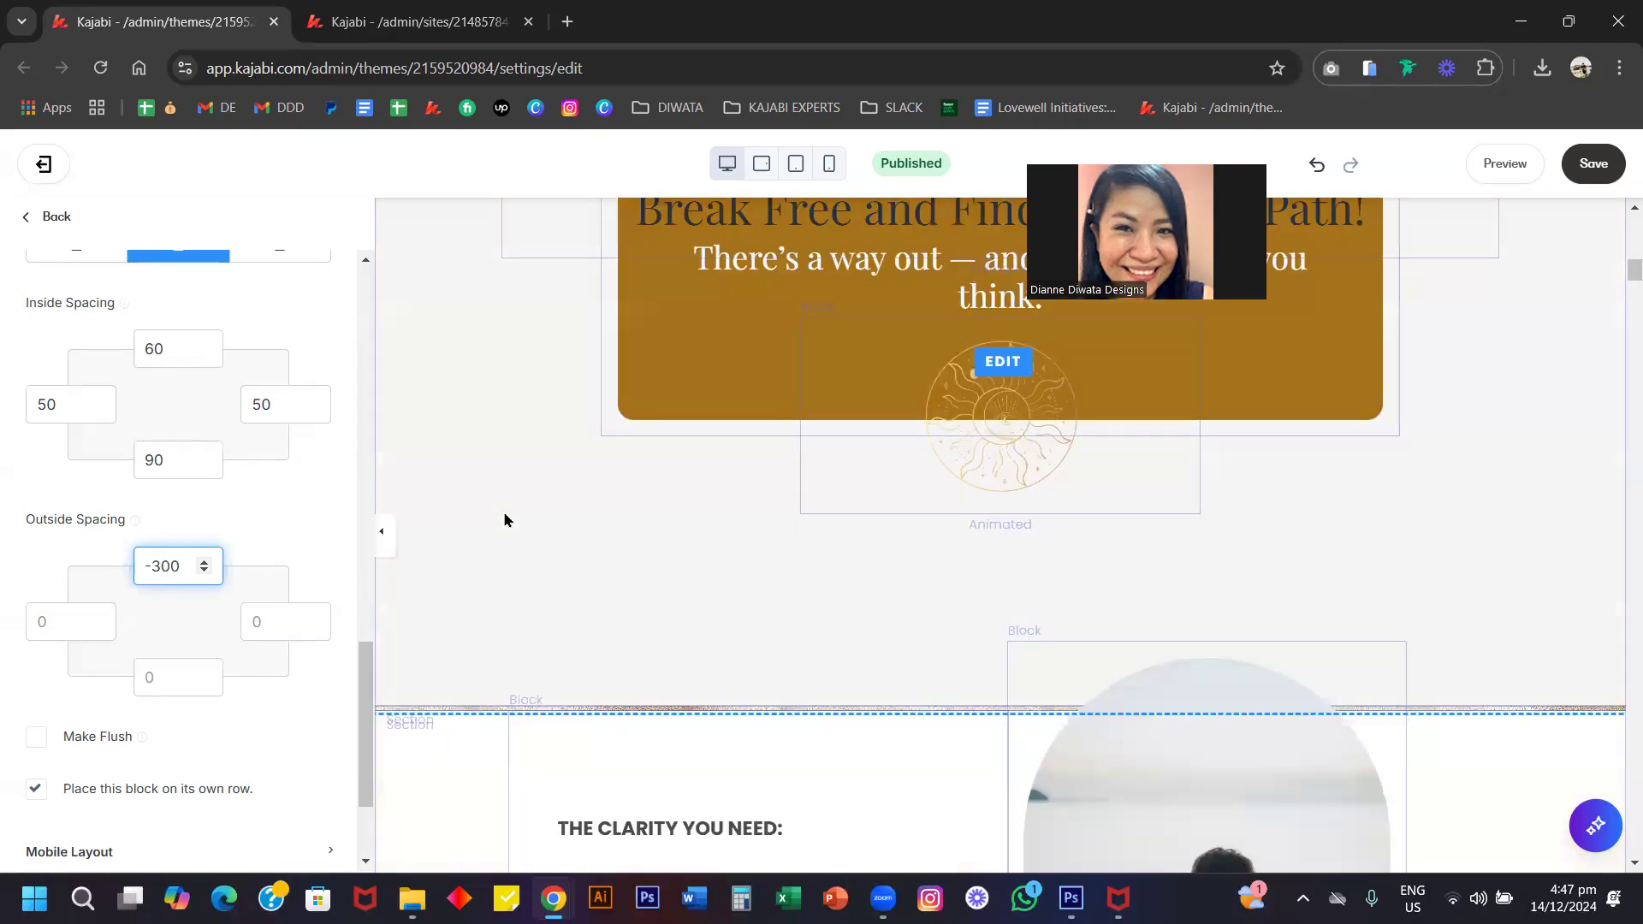
Try top outside spacings of -20 and 30 on the "Have you been feeling" text block, undoing the last one.
double_click(162, 566)
text(20)
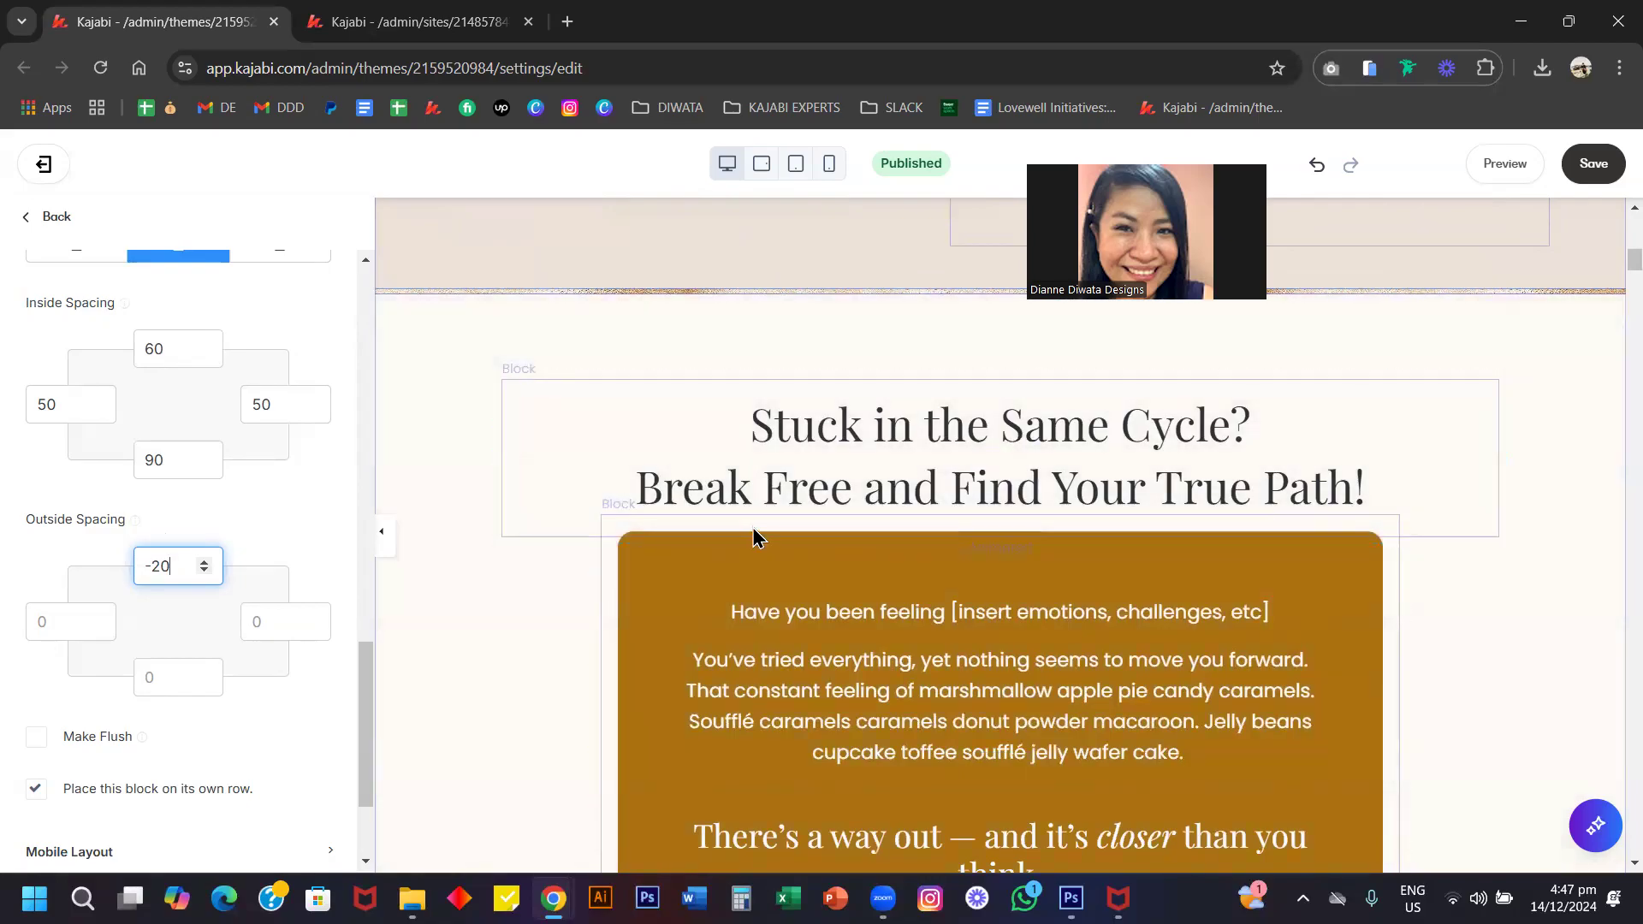
double_click(151, 565)
text(30)
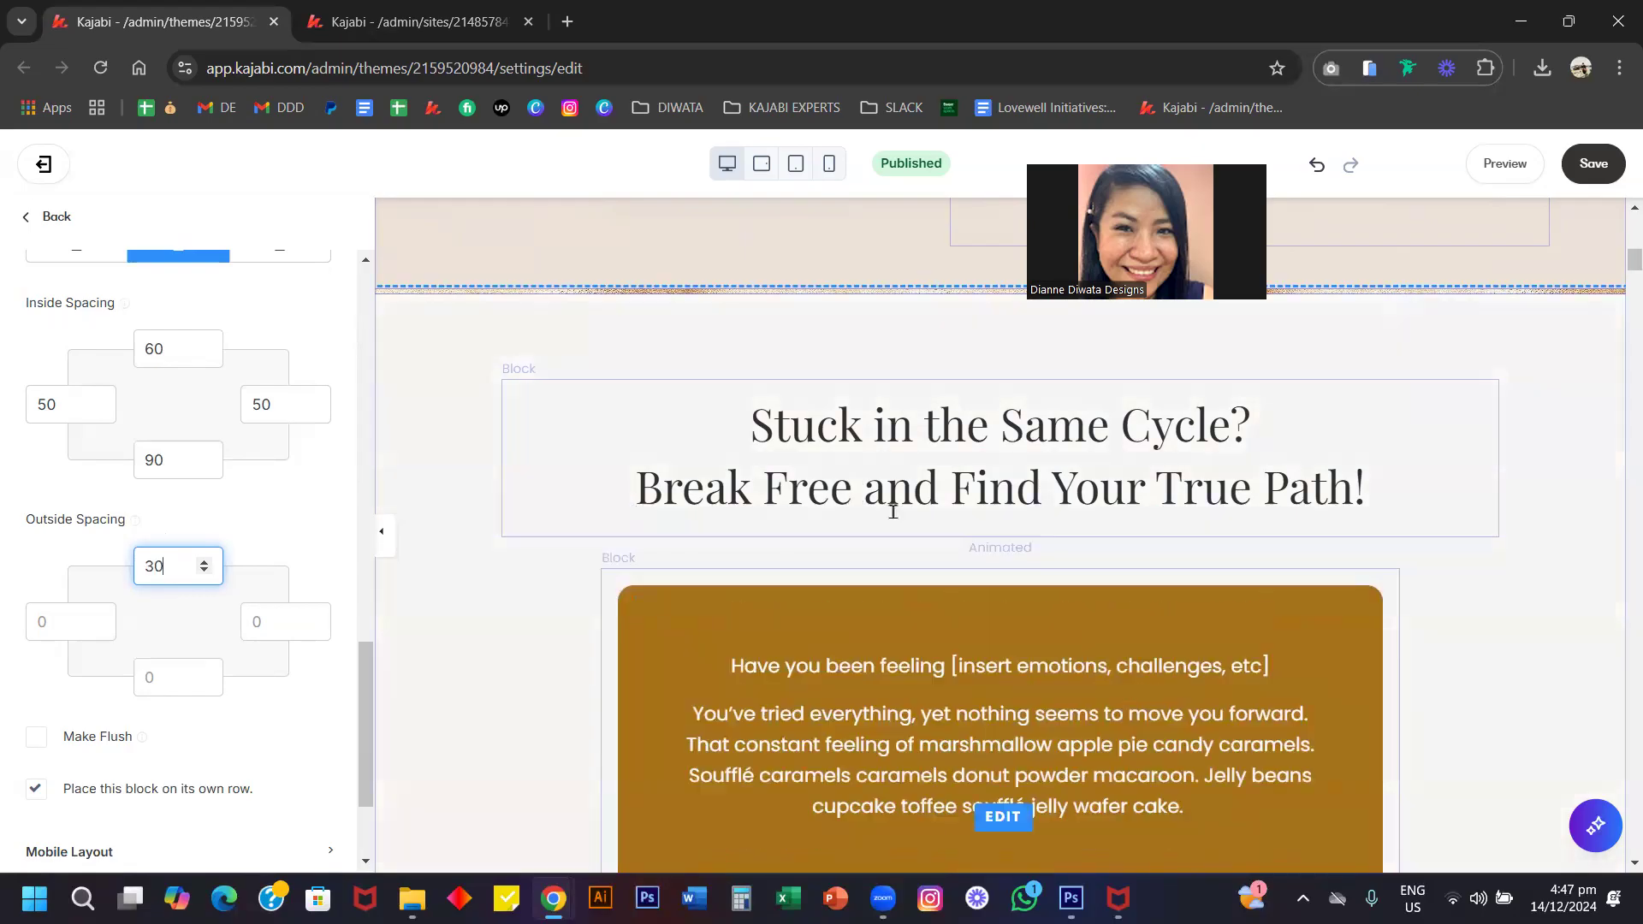
key(ctrl+z)
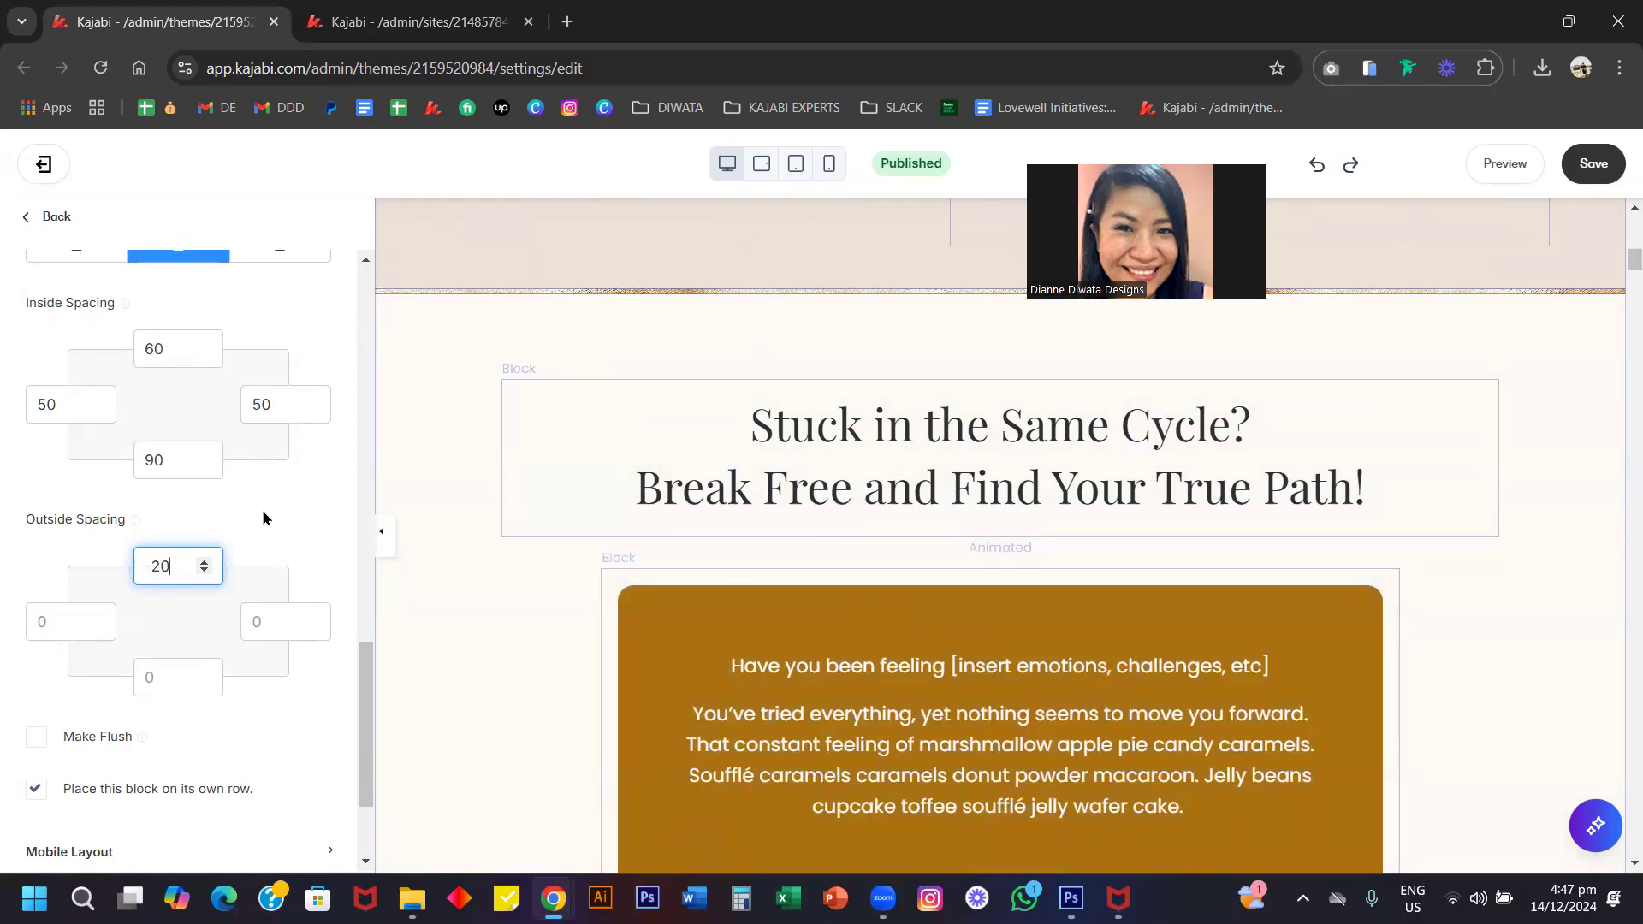
Clear the top outside spacing of the "Have you been feeling" text block and check its gap below the heading.
key(BackSpace)
key(BackSpace)
key(BackSpace)
key(BackSpace)
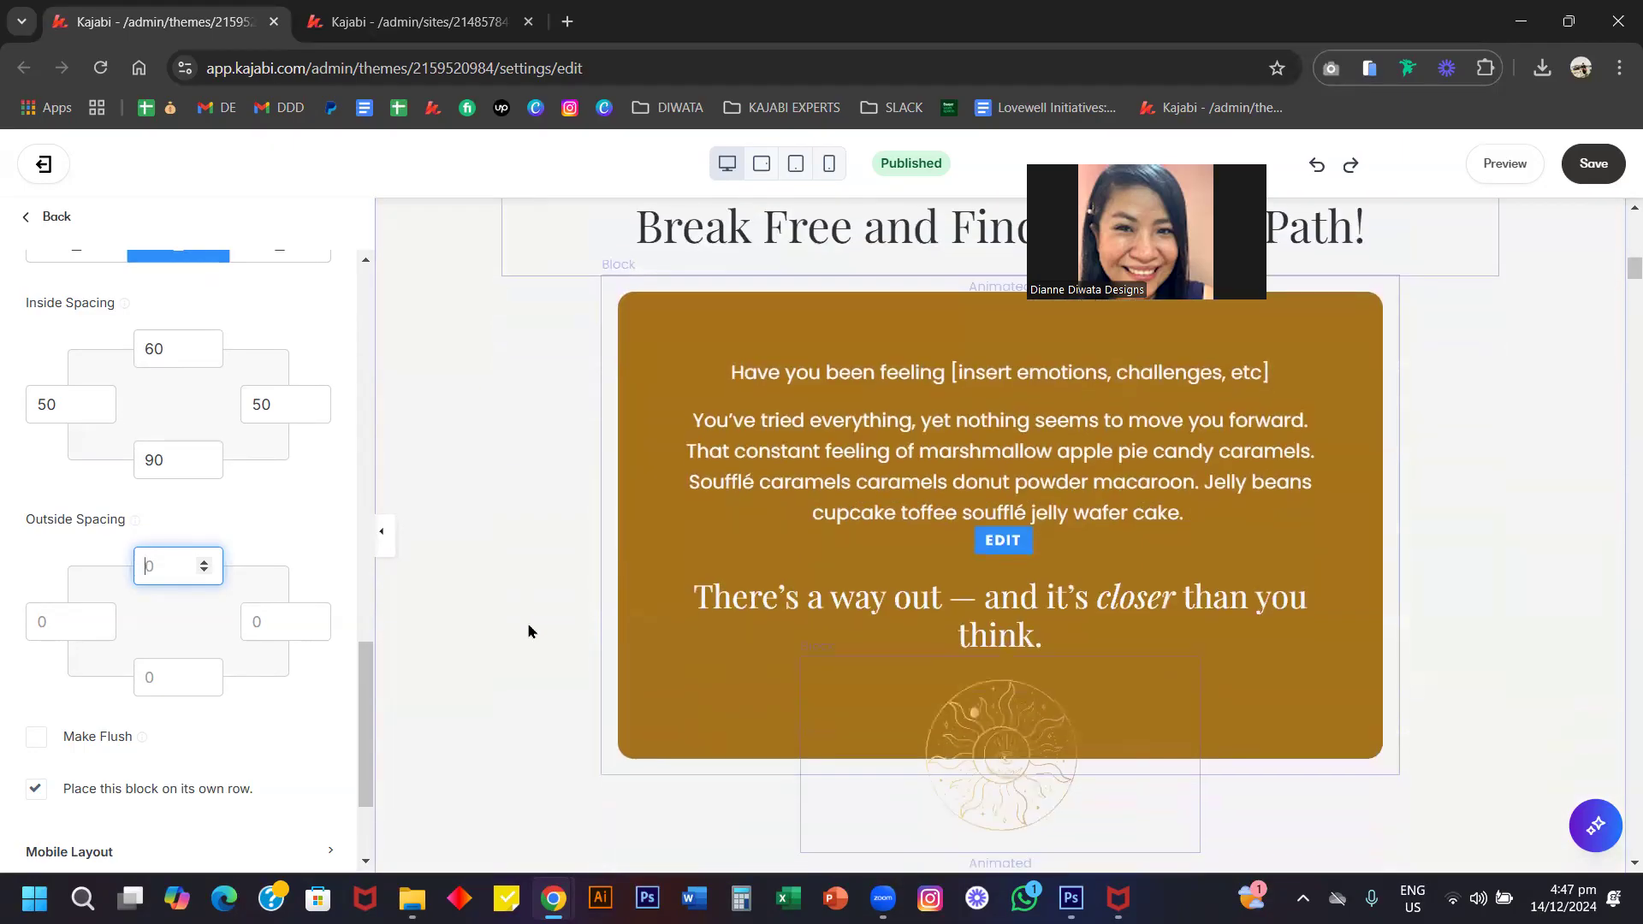
scroll(163, 518, up, 15)
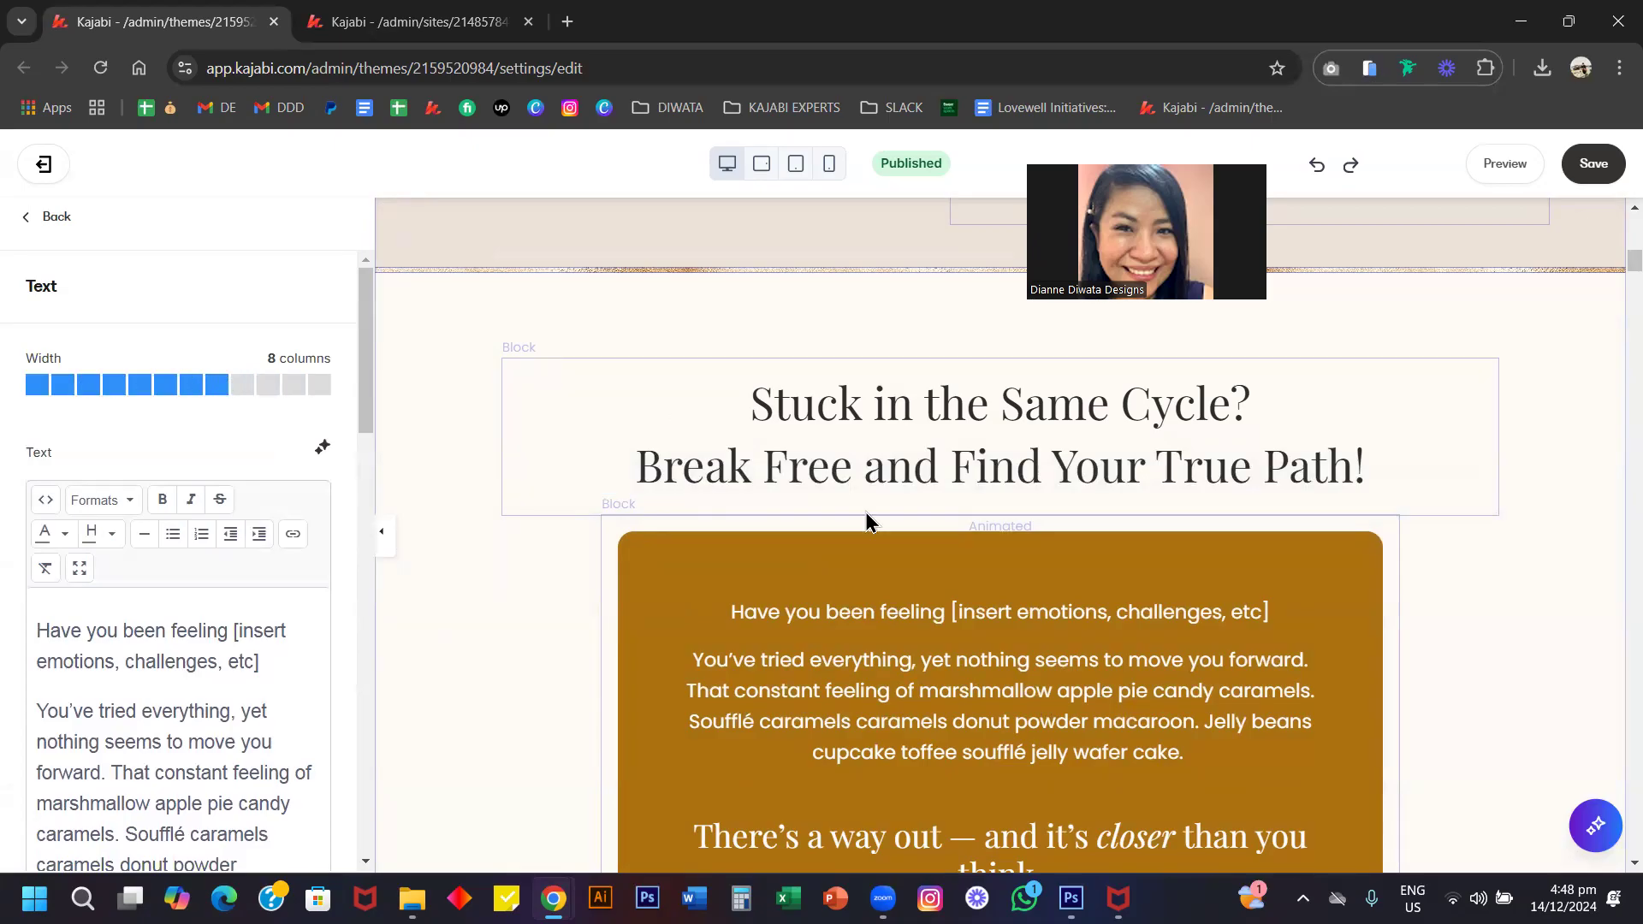
Compare the column widths of the "There's a Better Path Ahead" text block and the two images beside it.
scroll(854, 574, down, 8)
scroll(854, 570, up, 4)
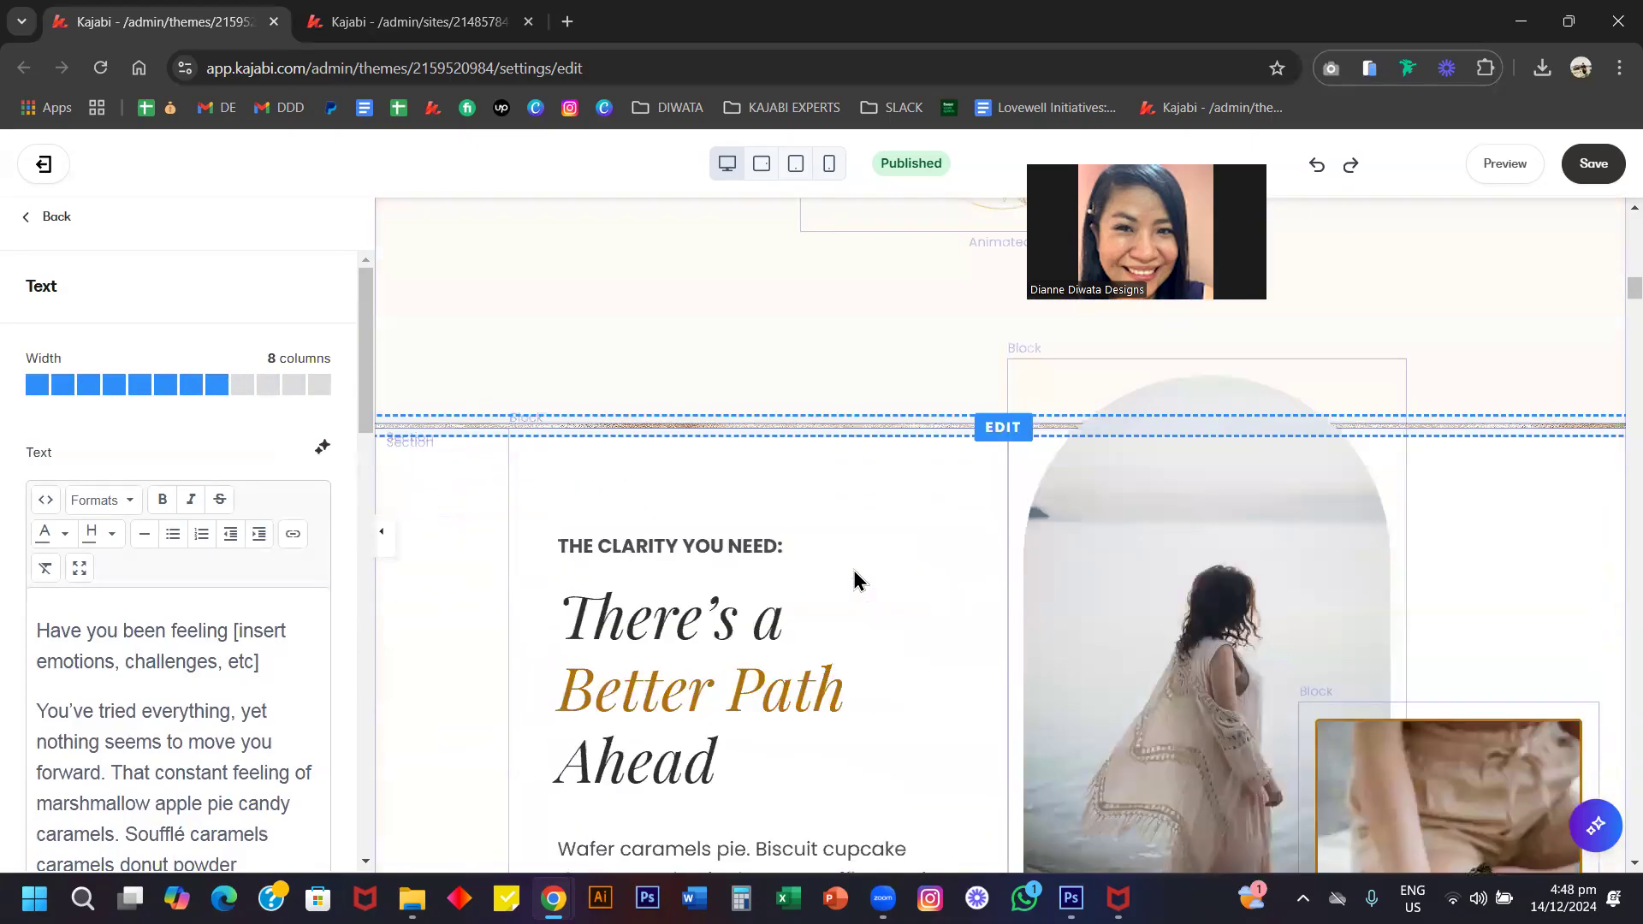
scroll(854, 570, down, 3)
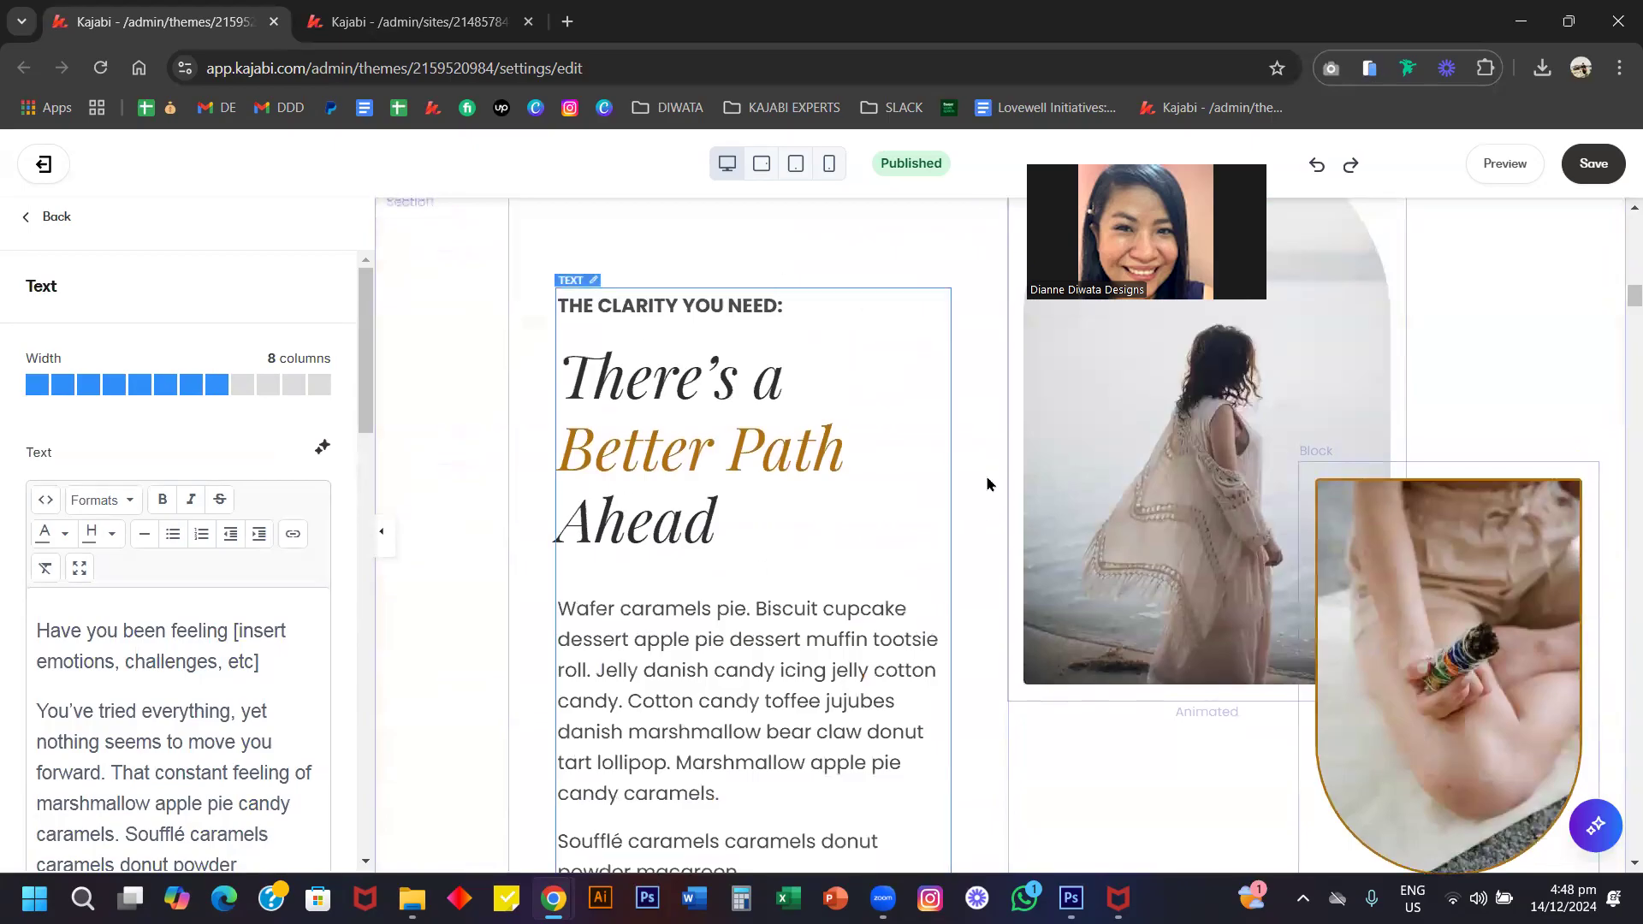
scroll(694, 501, up, 1)
click(694, 500)
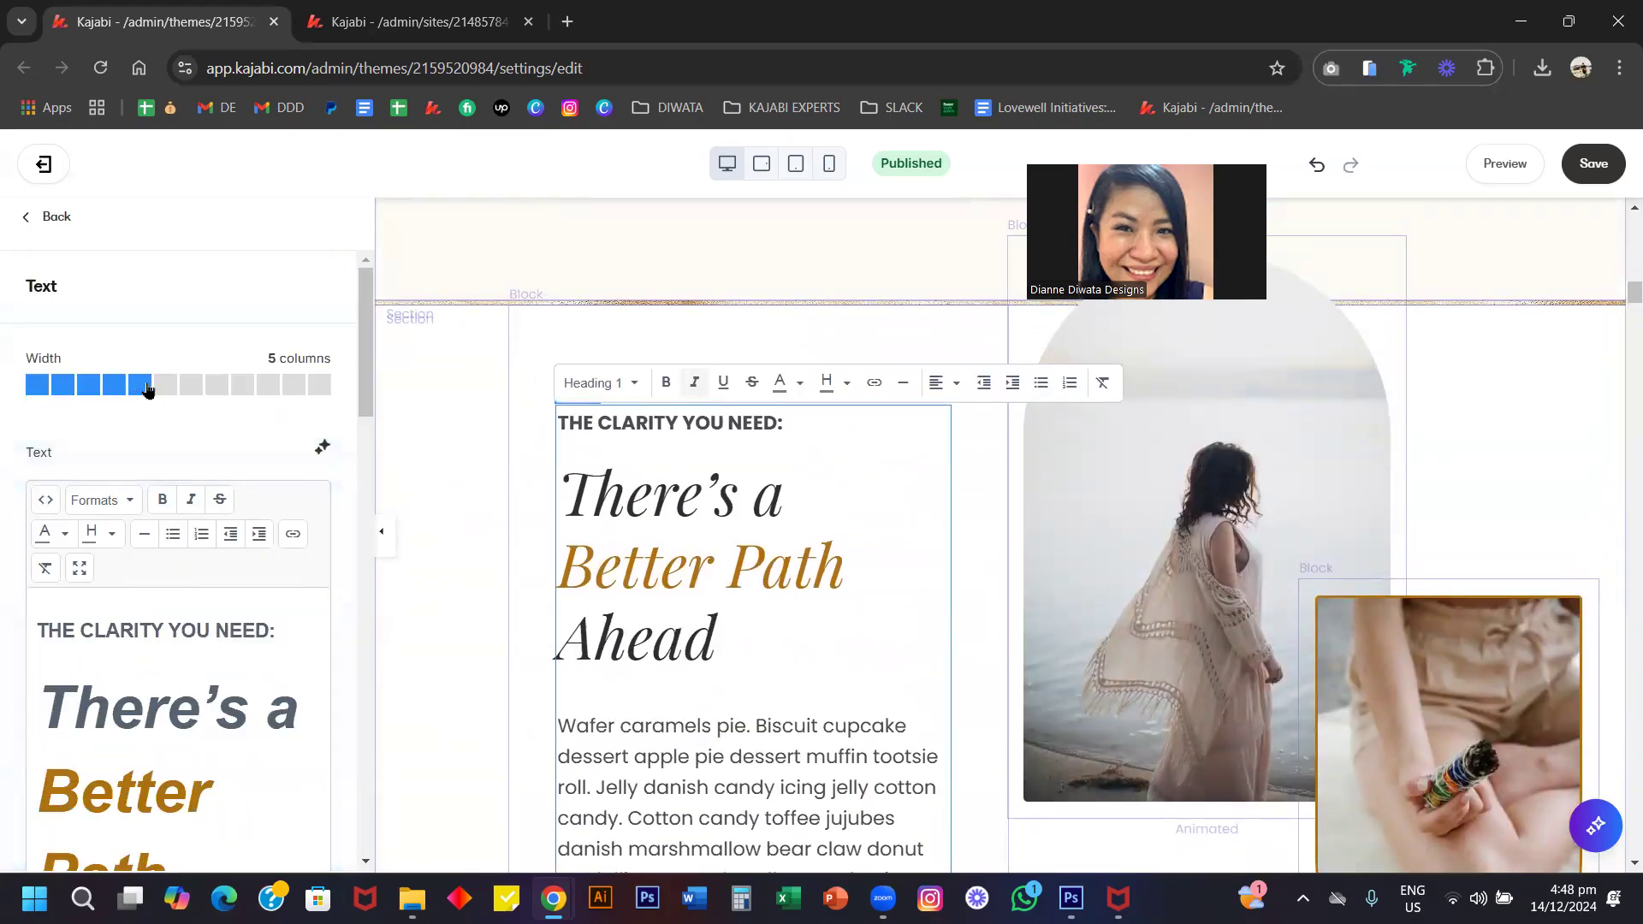
click(1067, 488)
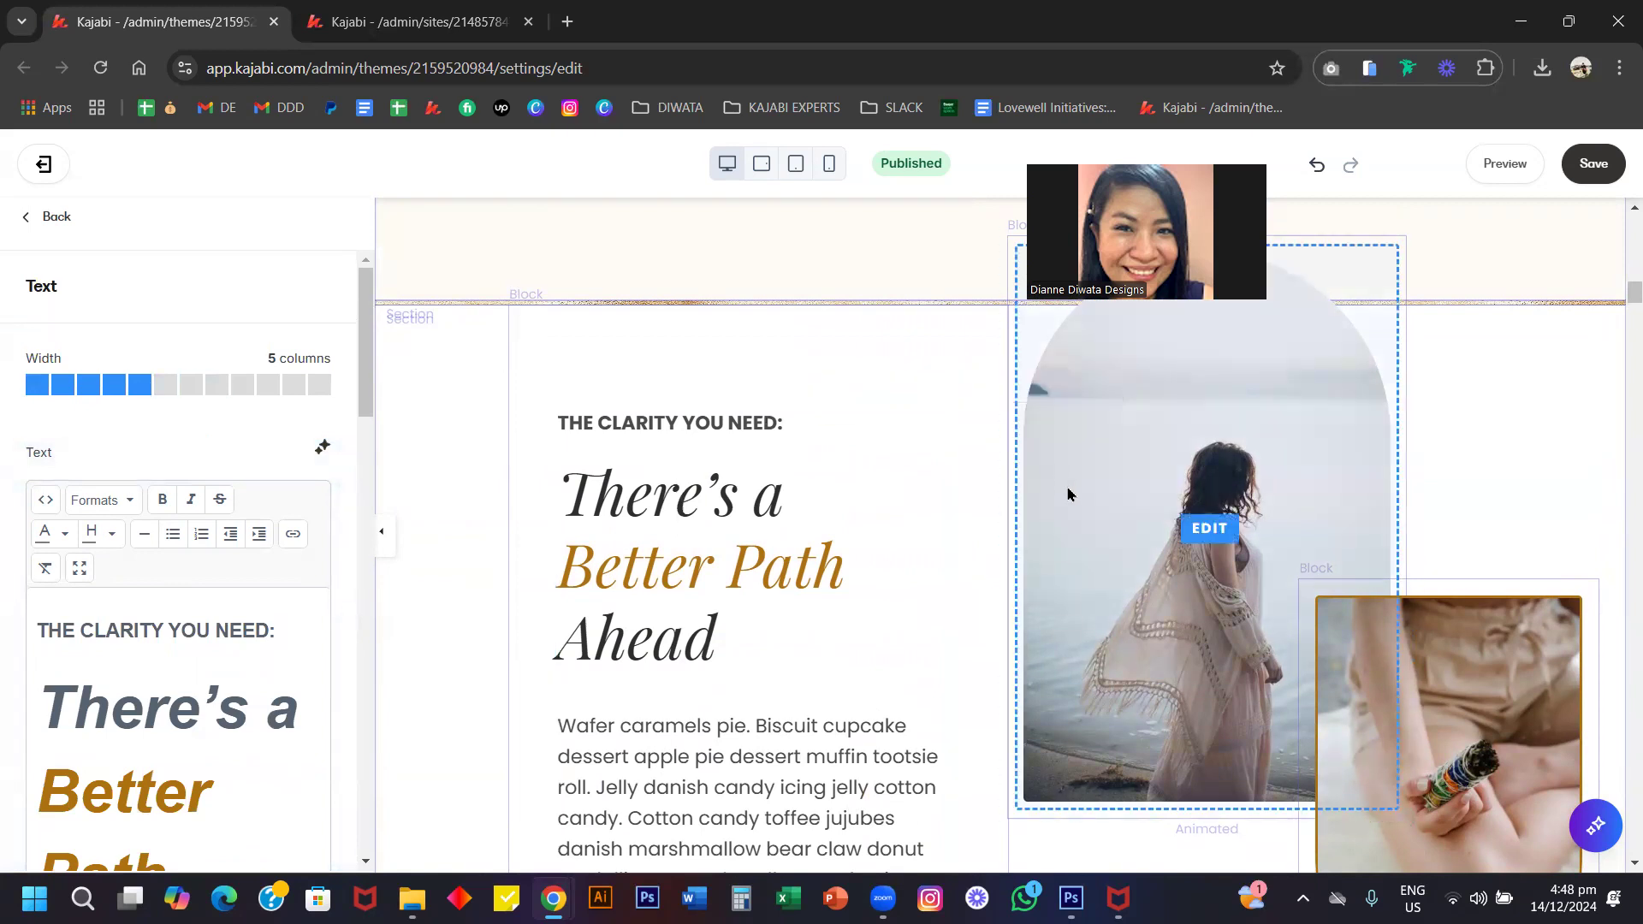
scroll(143, 527, up, 3)
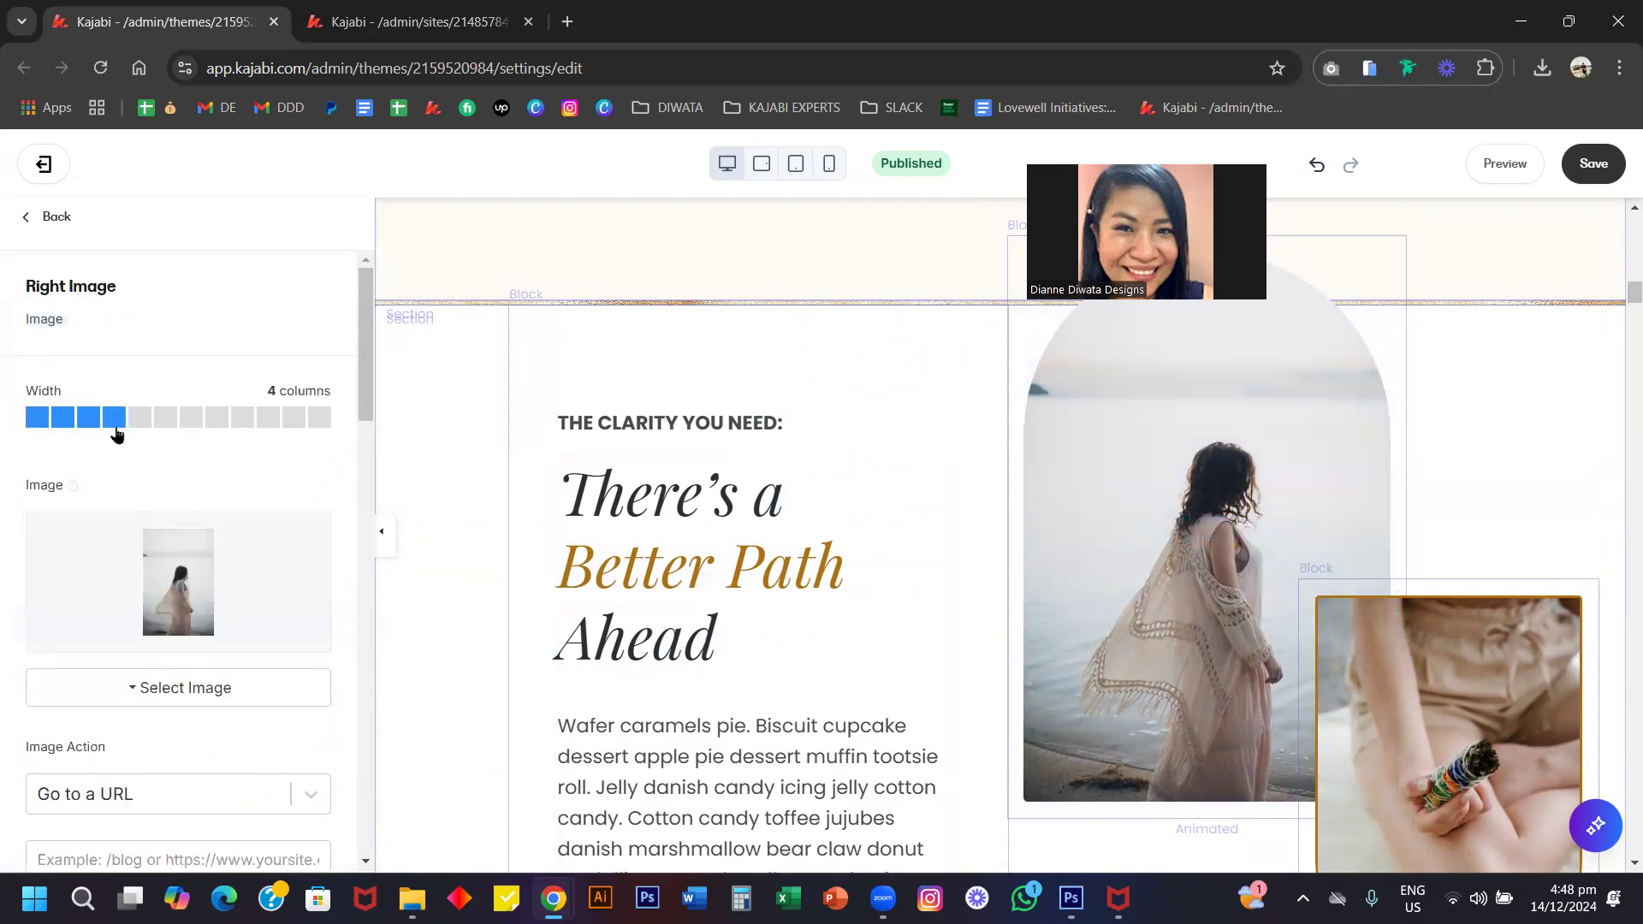
click(1449, 671)
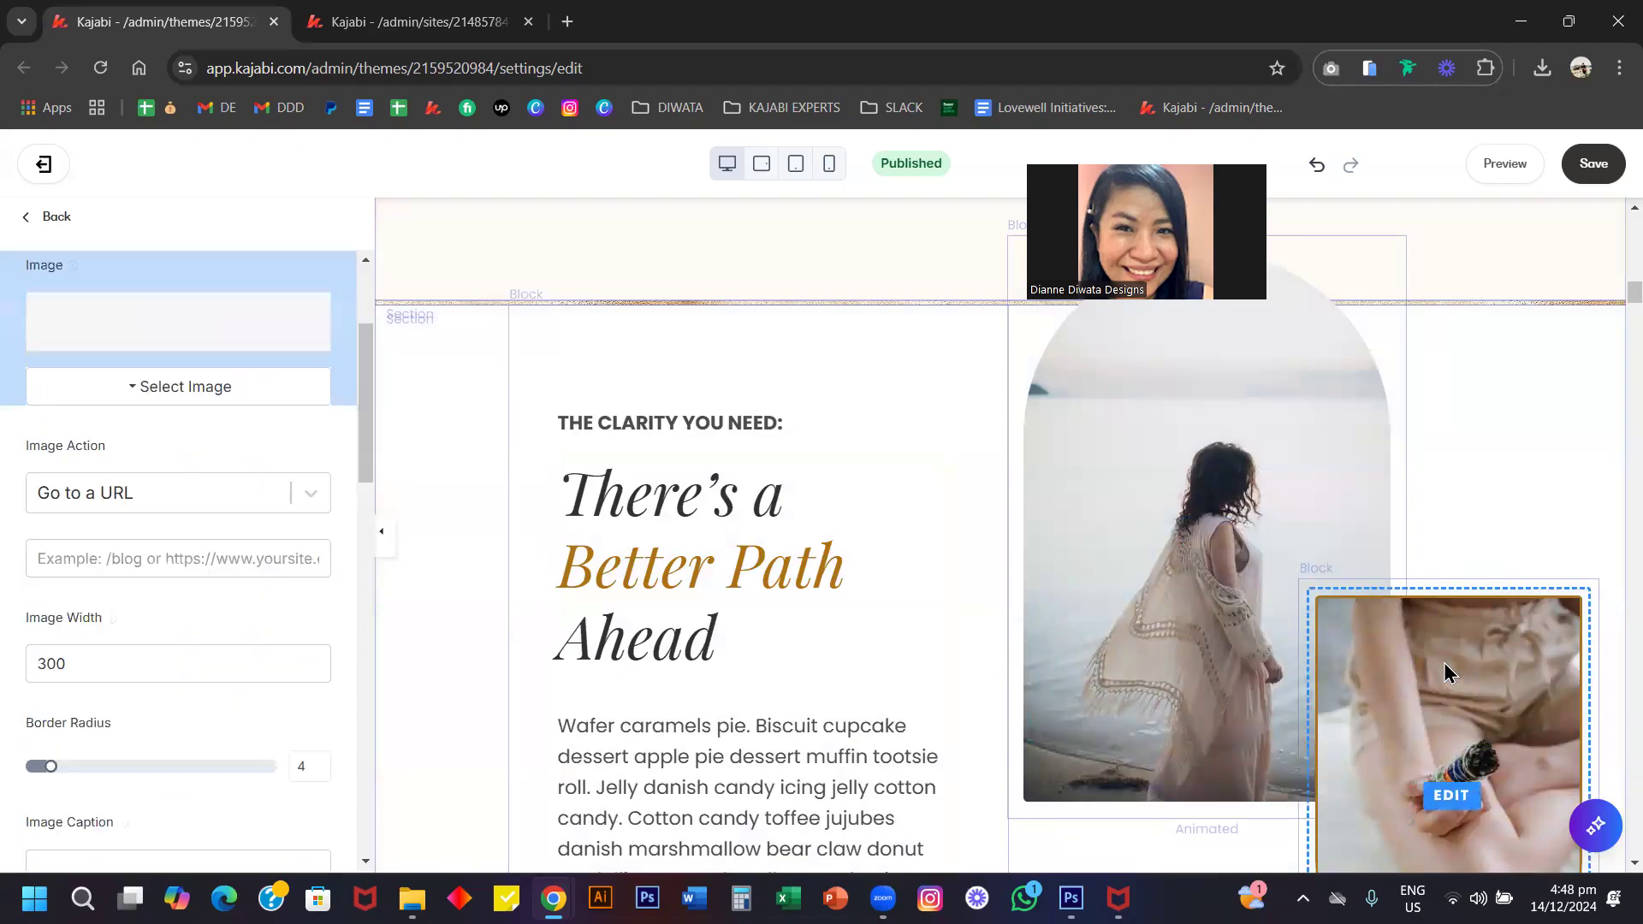
scroll(219, 536, up, 3)
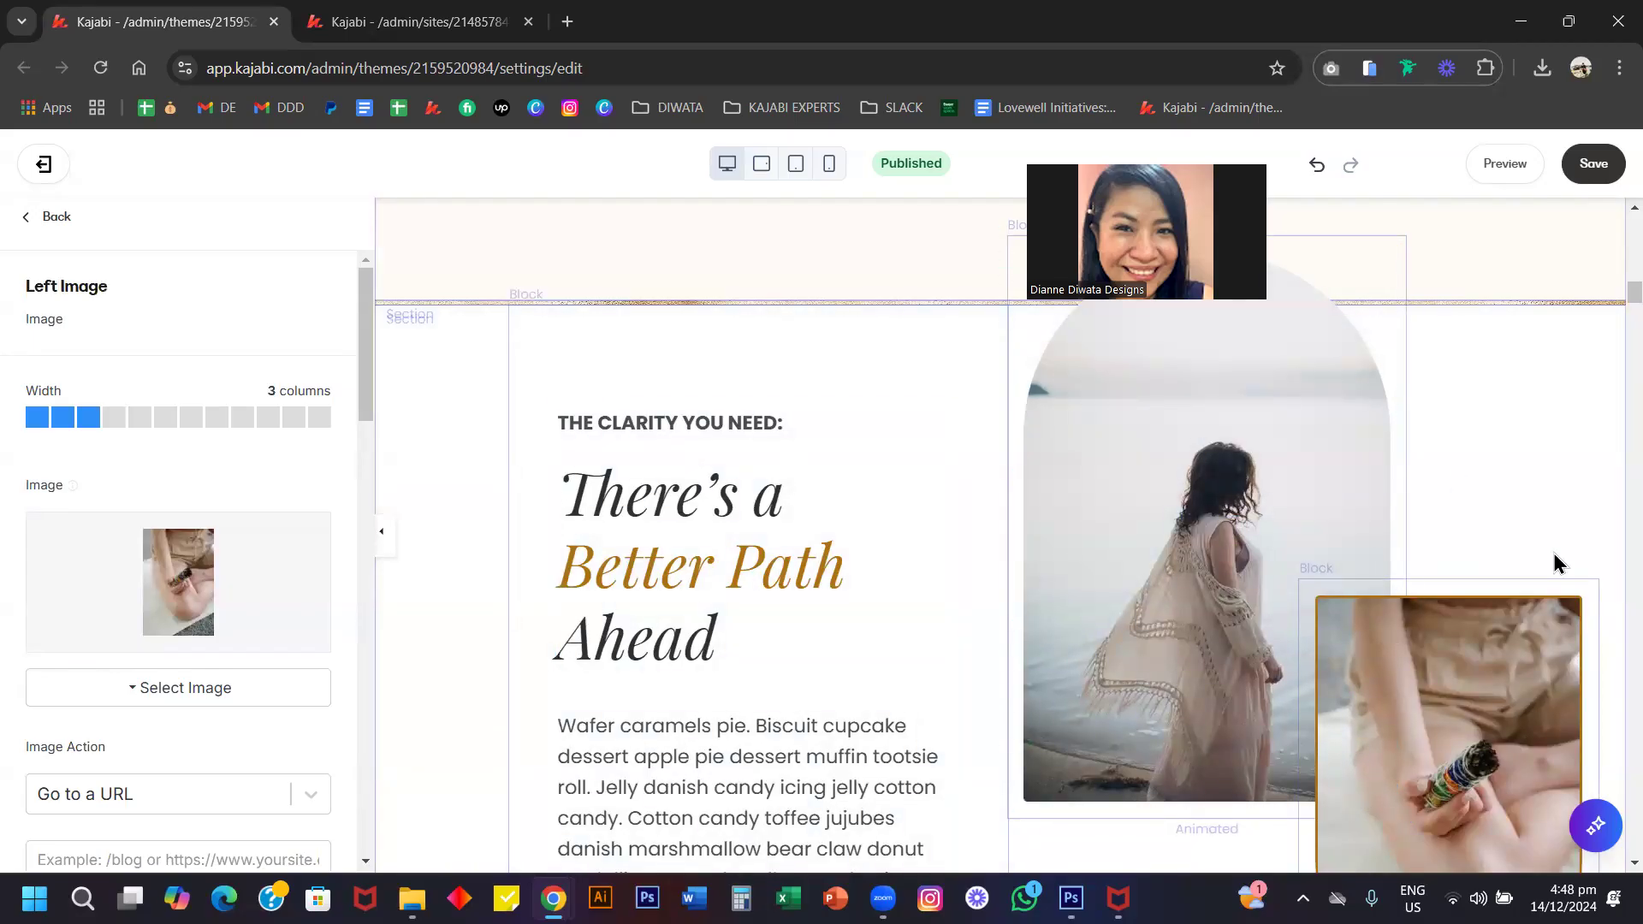
Try widths of 6 and 7 columns on the "There's a Better Path Ahead" text block, then undo both changes.
click(712, 656)
scroll(146, 591, up, 3)
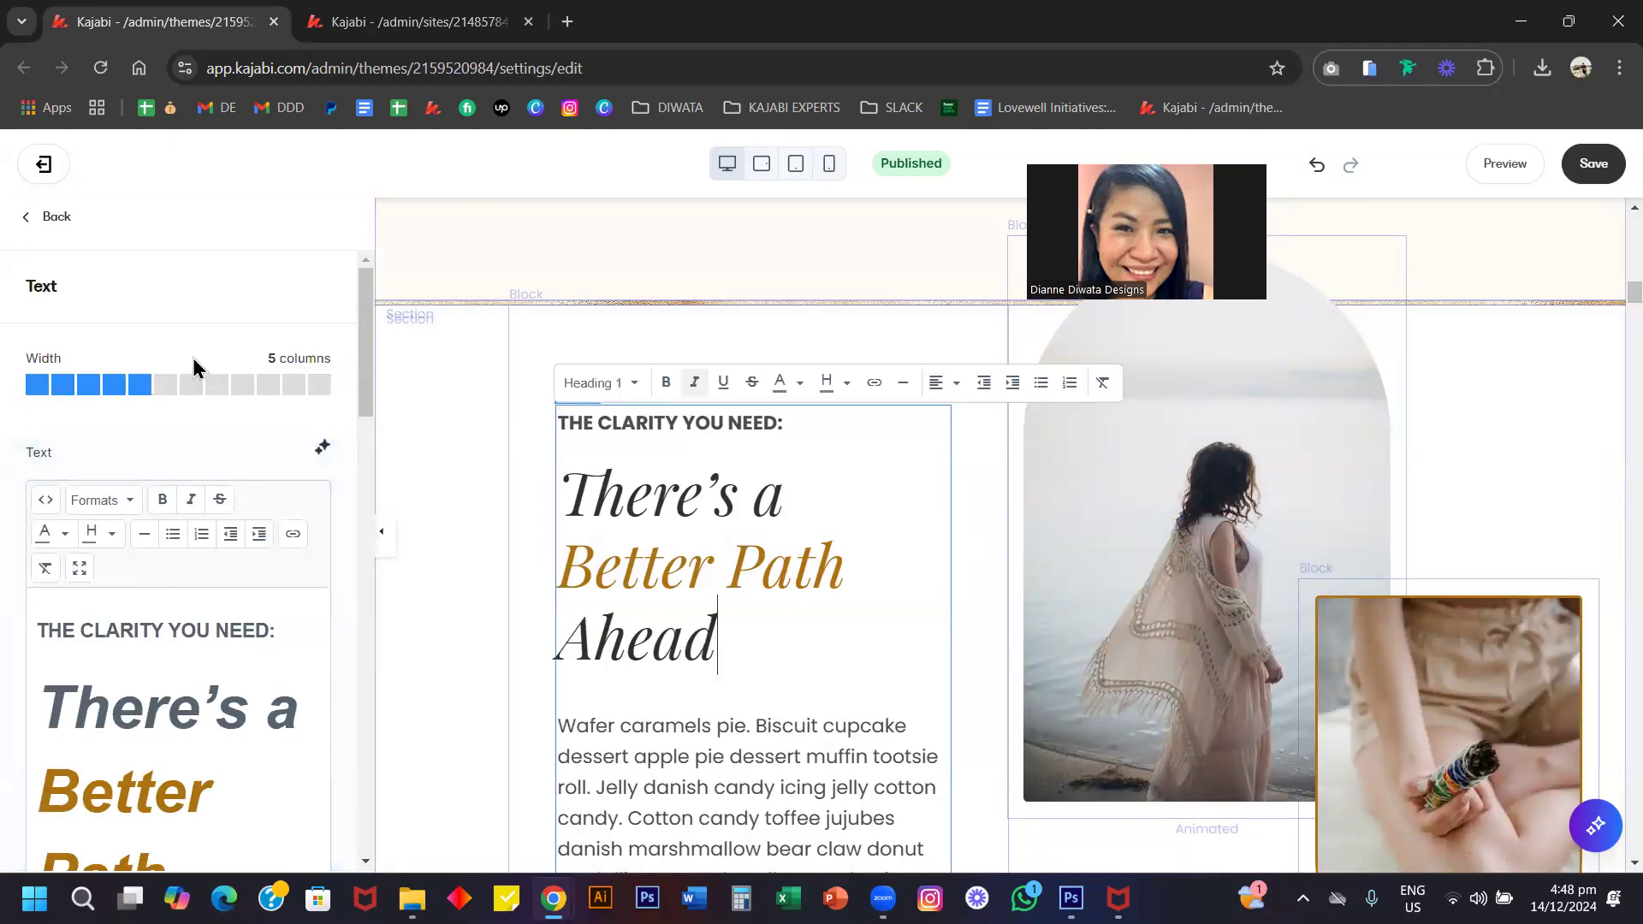
click(160, 390)
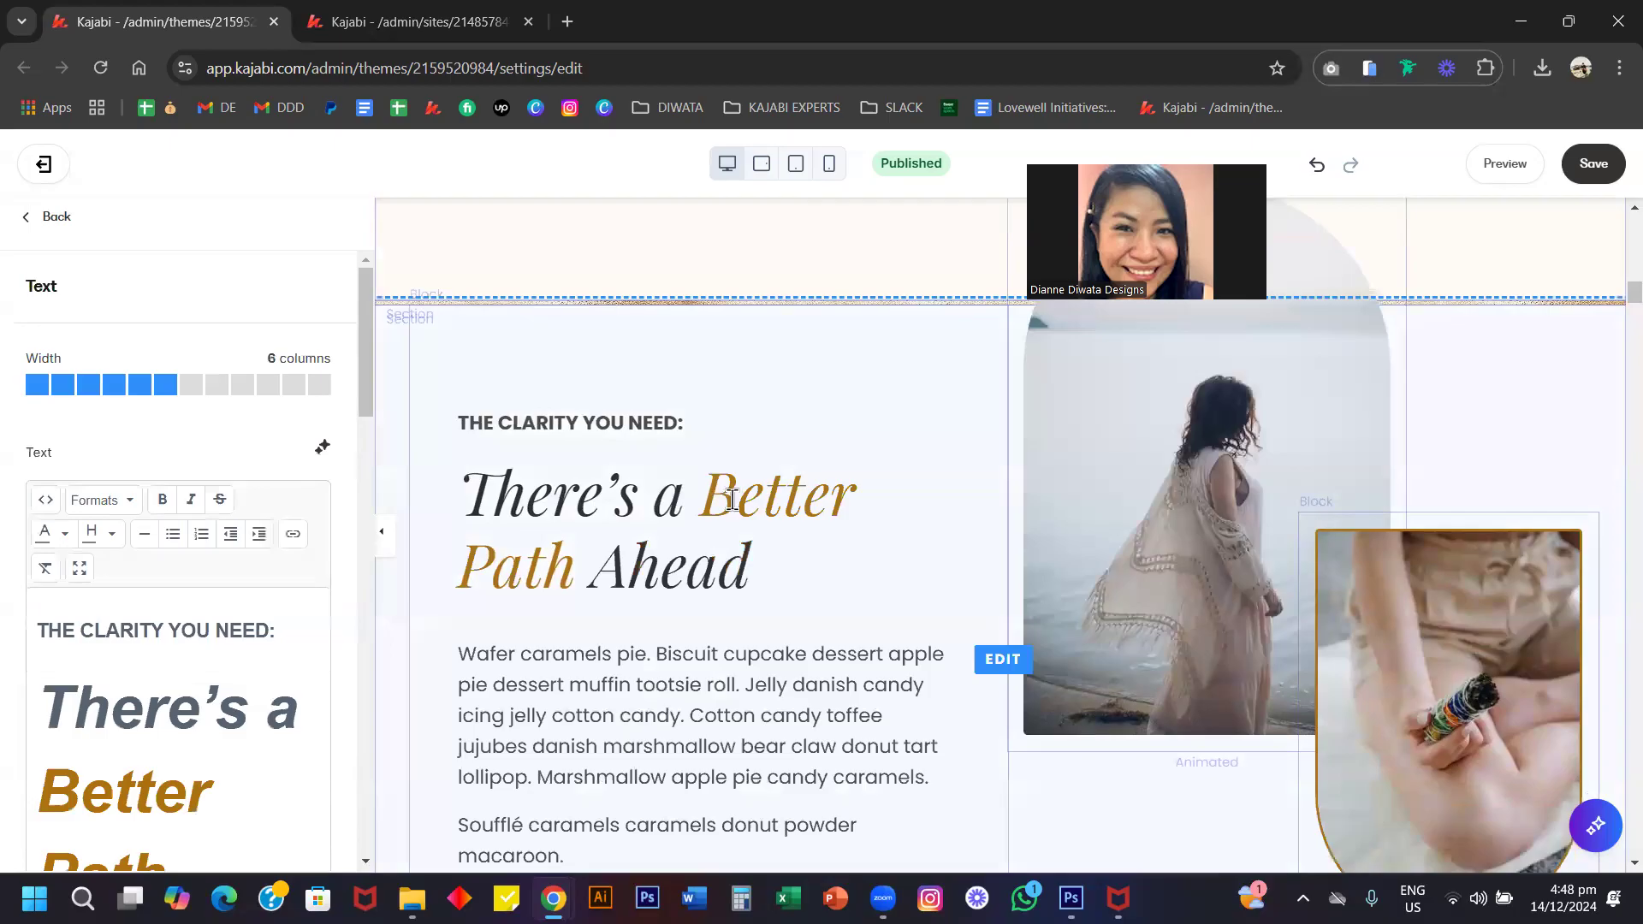
click(190, 392)
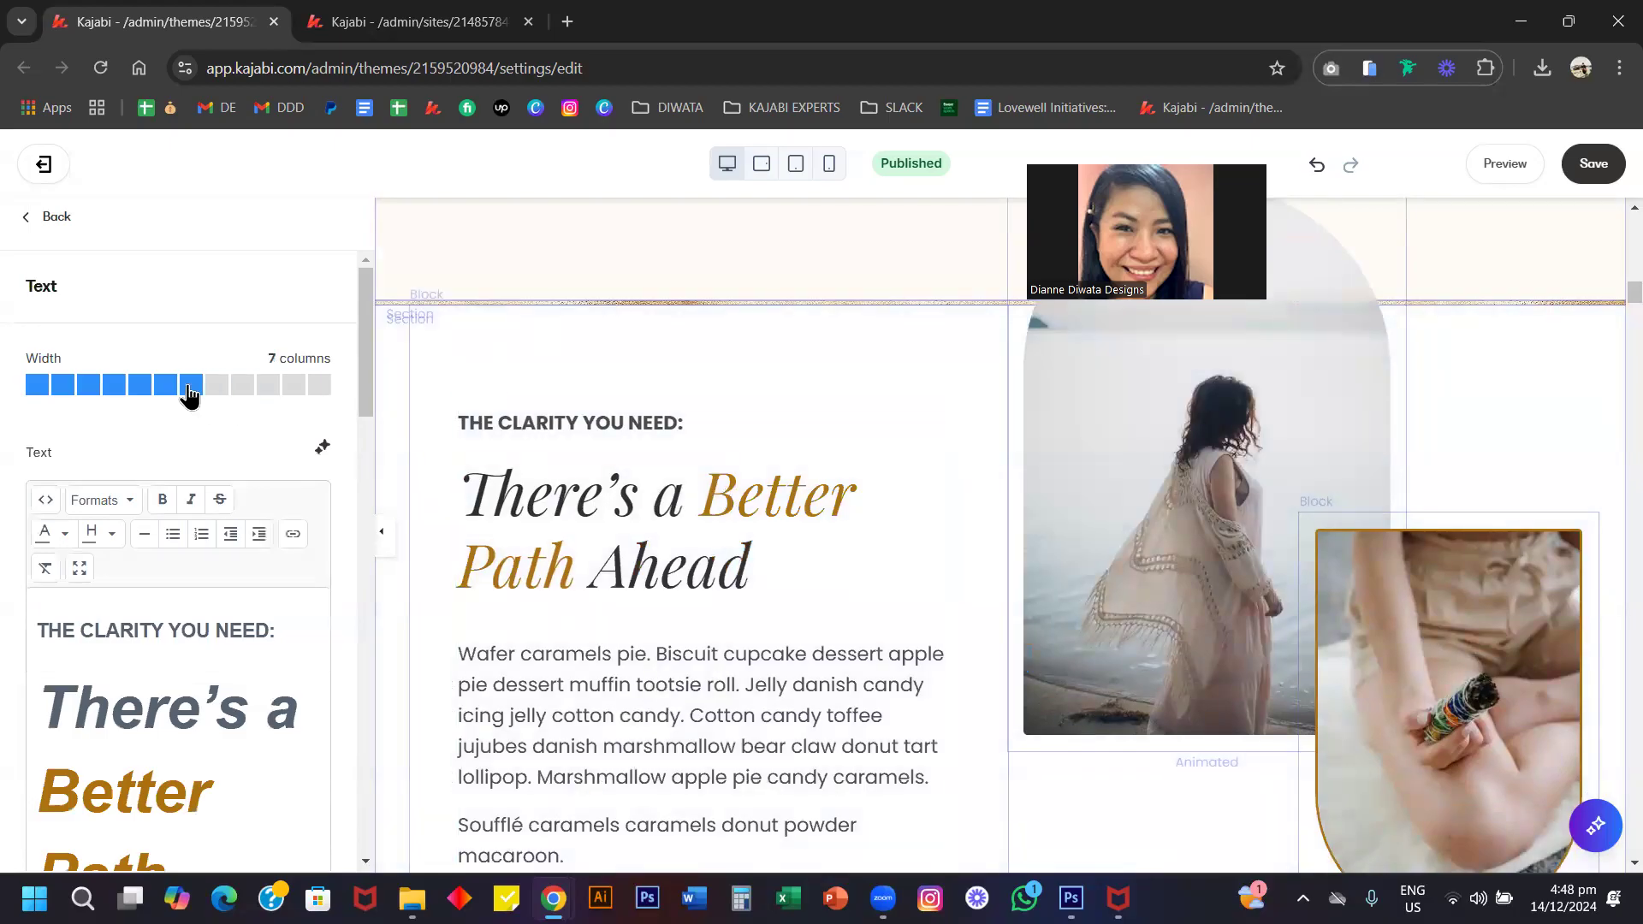
scroll(961, 470, down, 6)
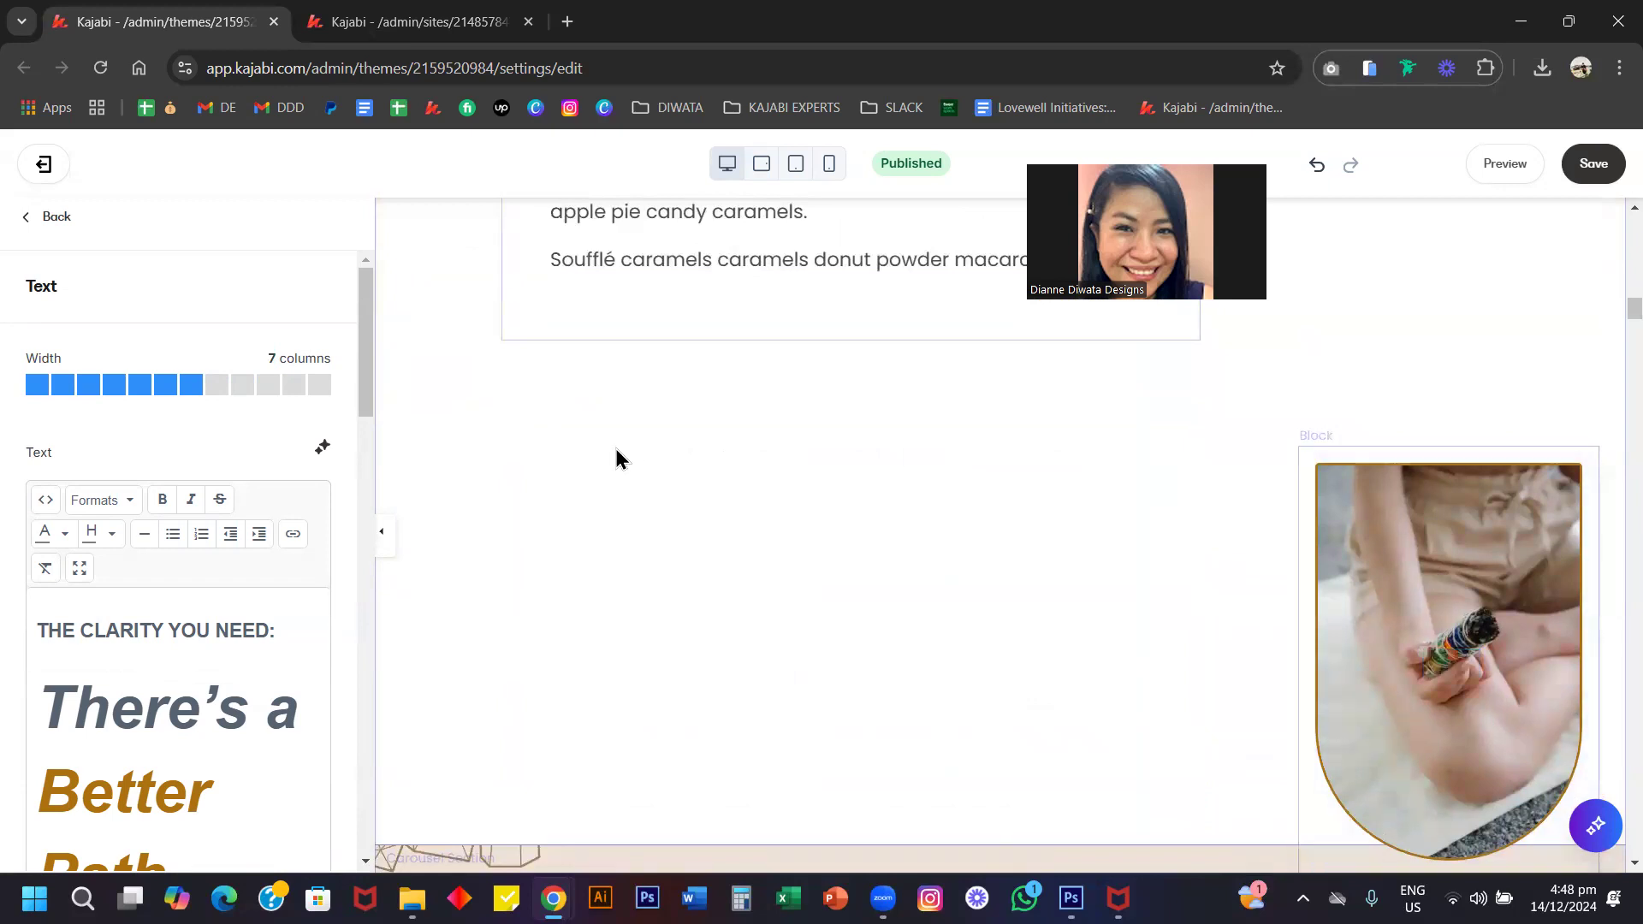
key(ctrl+z)
key(ctrl+z)
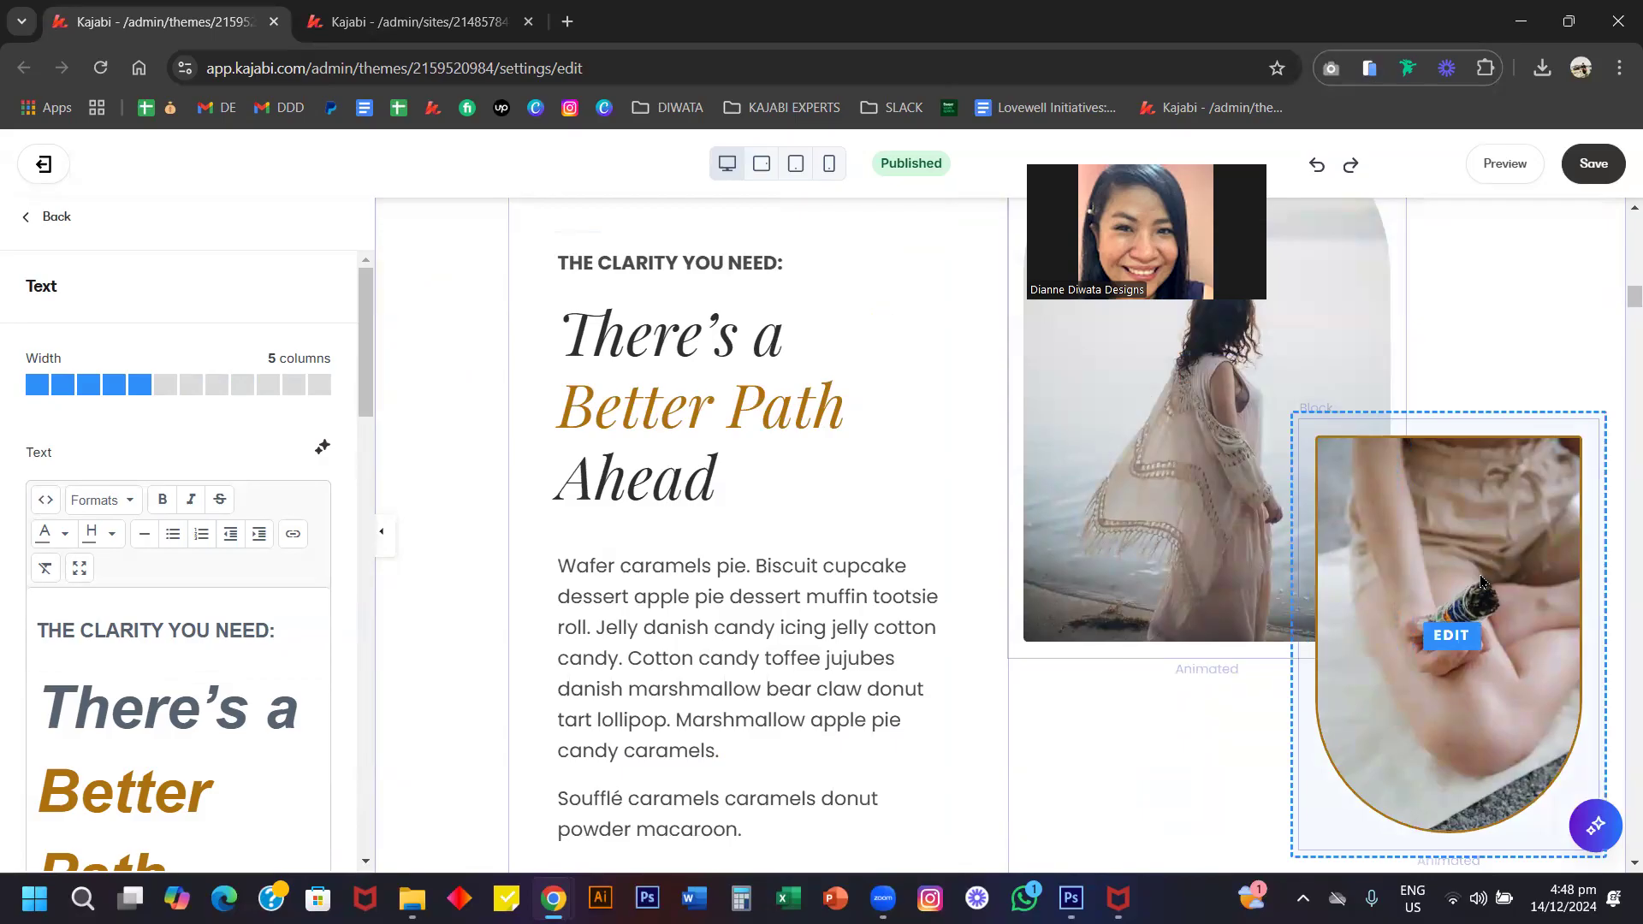
Delete the smaller overlapping image block with the rounded lower edge from the "There's a Better Path Ahead" section.
click(1435, 562)
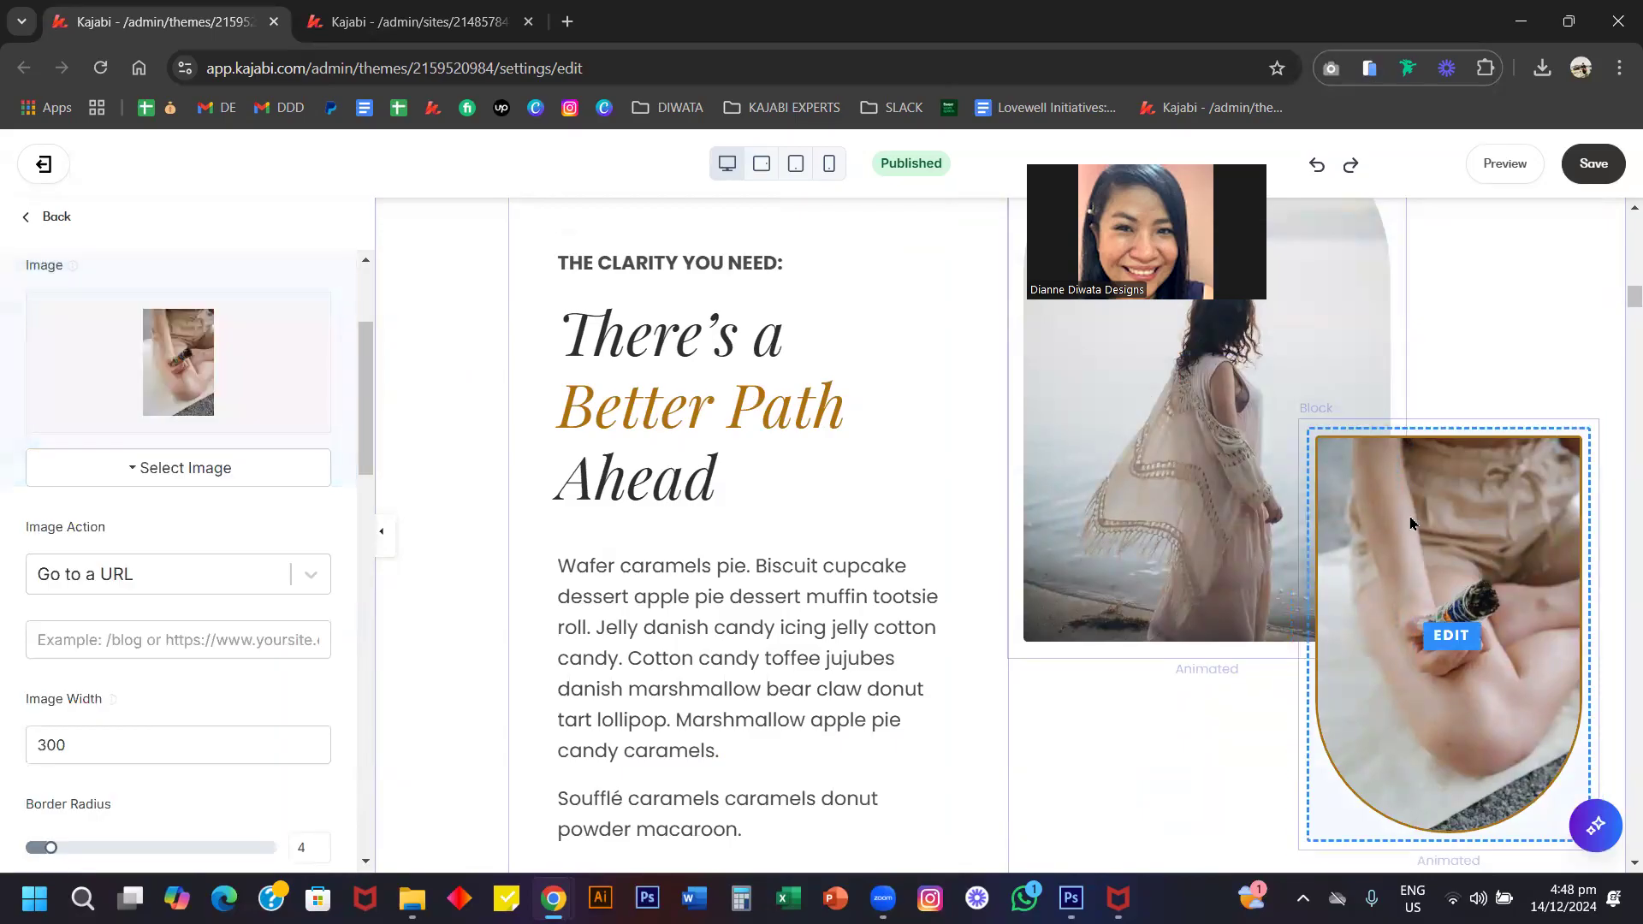
scroll(127, 532, down, 15)
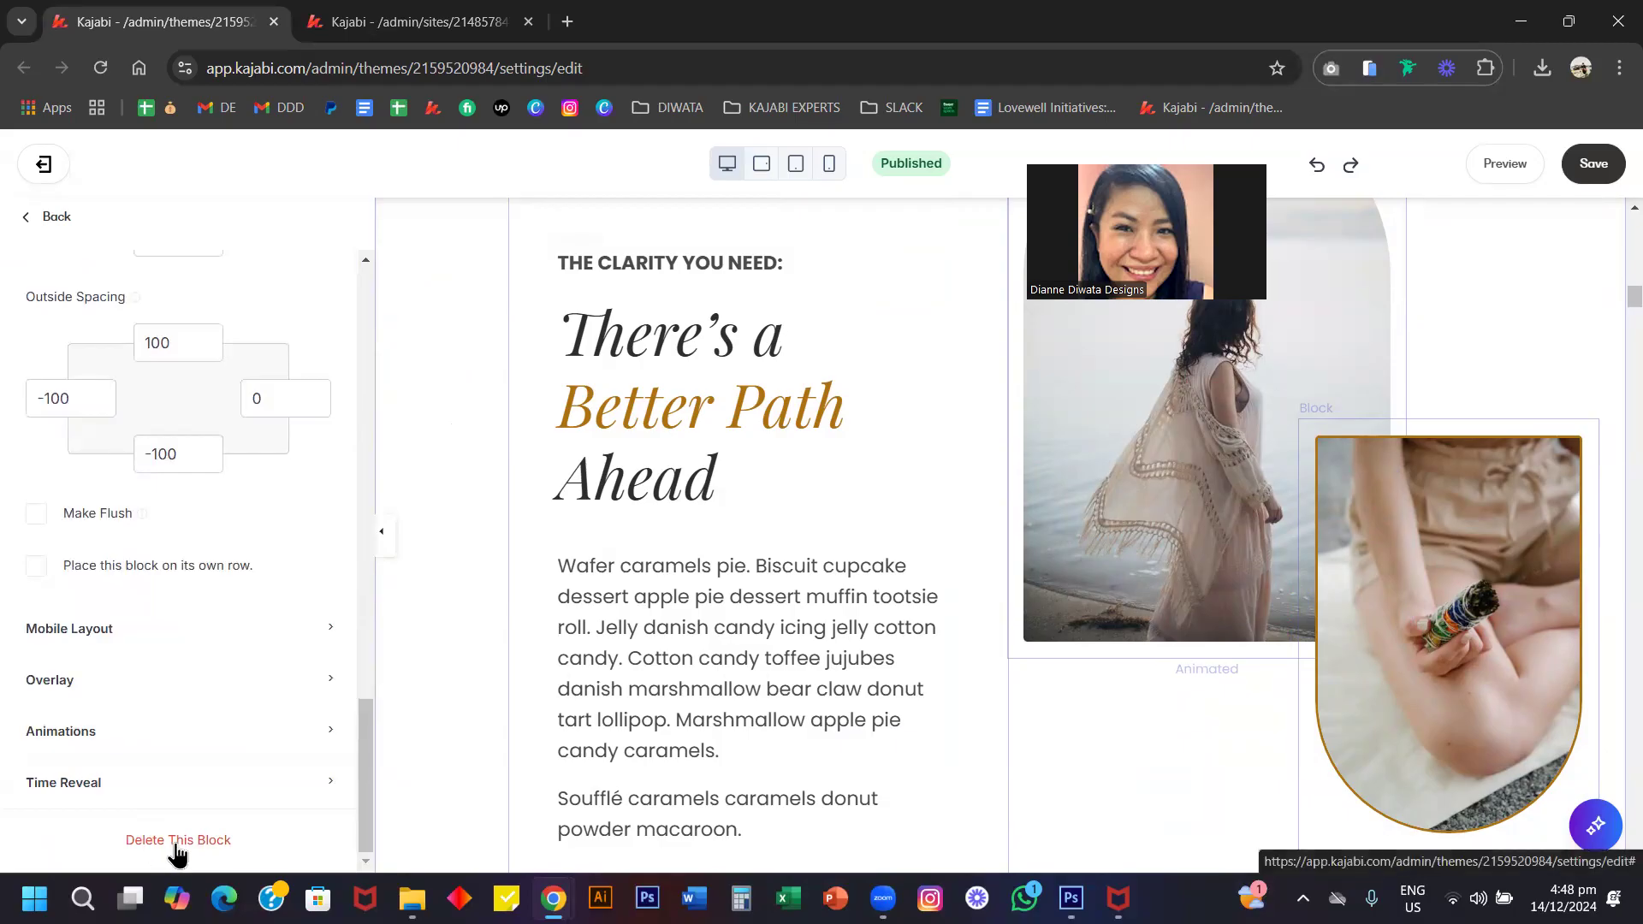
click(161, 837)
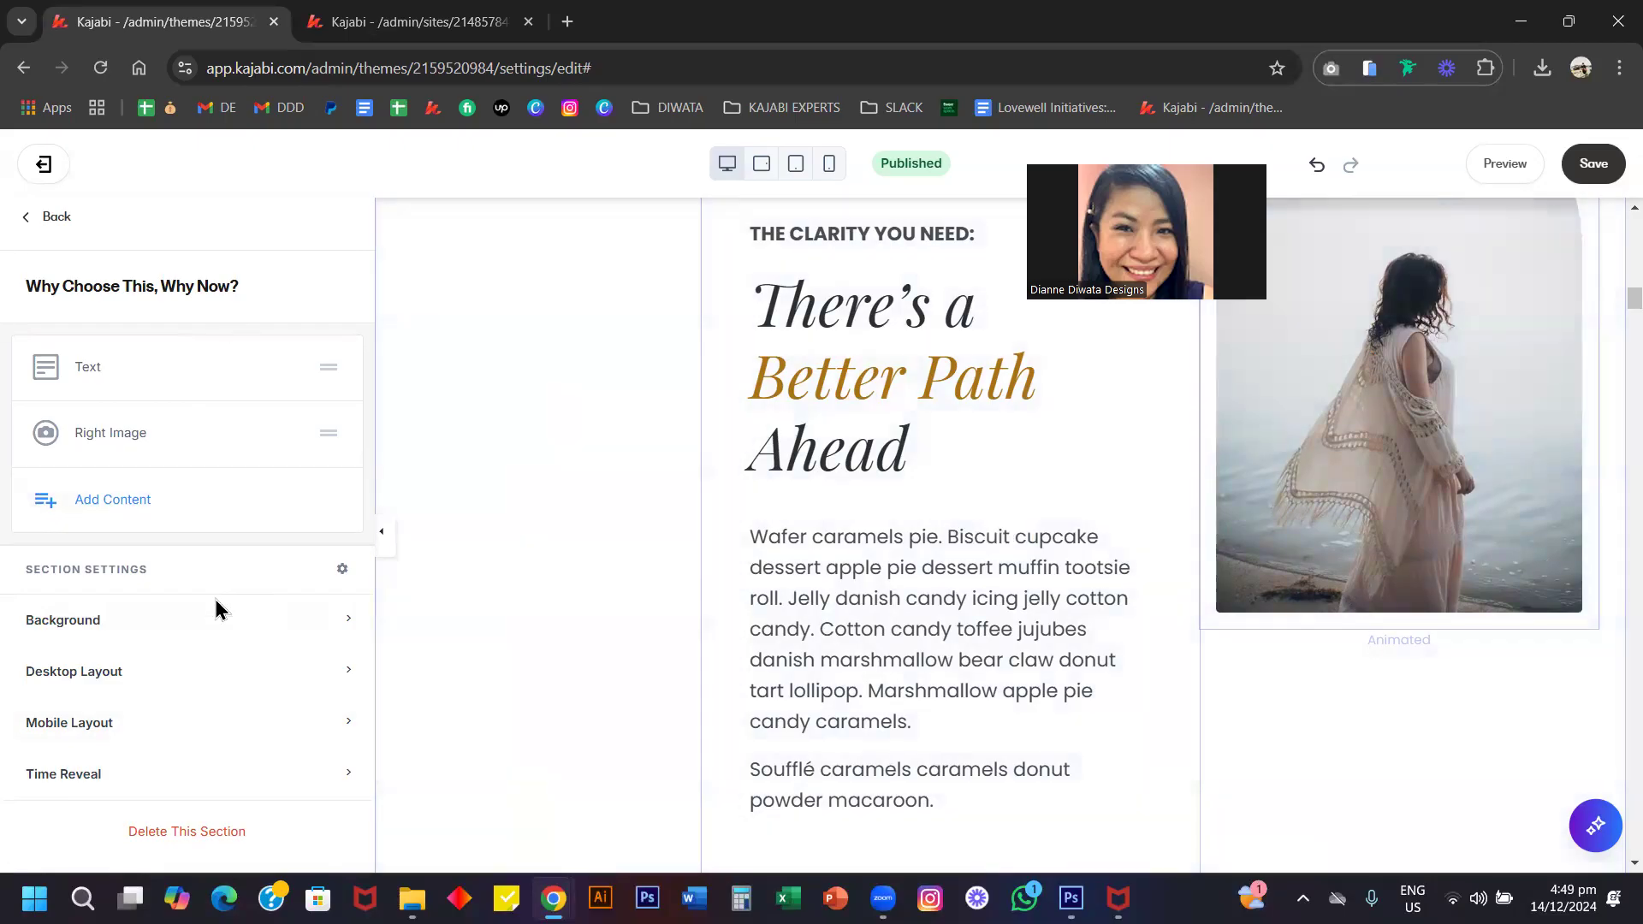
Set the desktop horizontal alignment of the "Why Choose This, Why Now?" section to Left.
click(125, 672)
scroll(126, 672, down, 6)
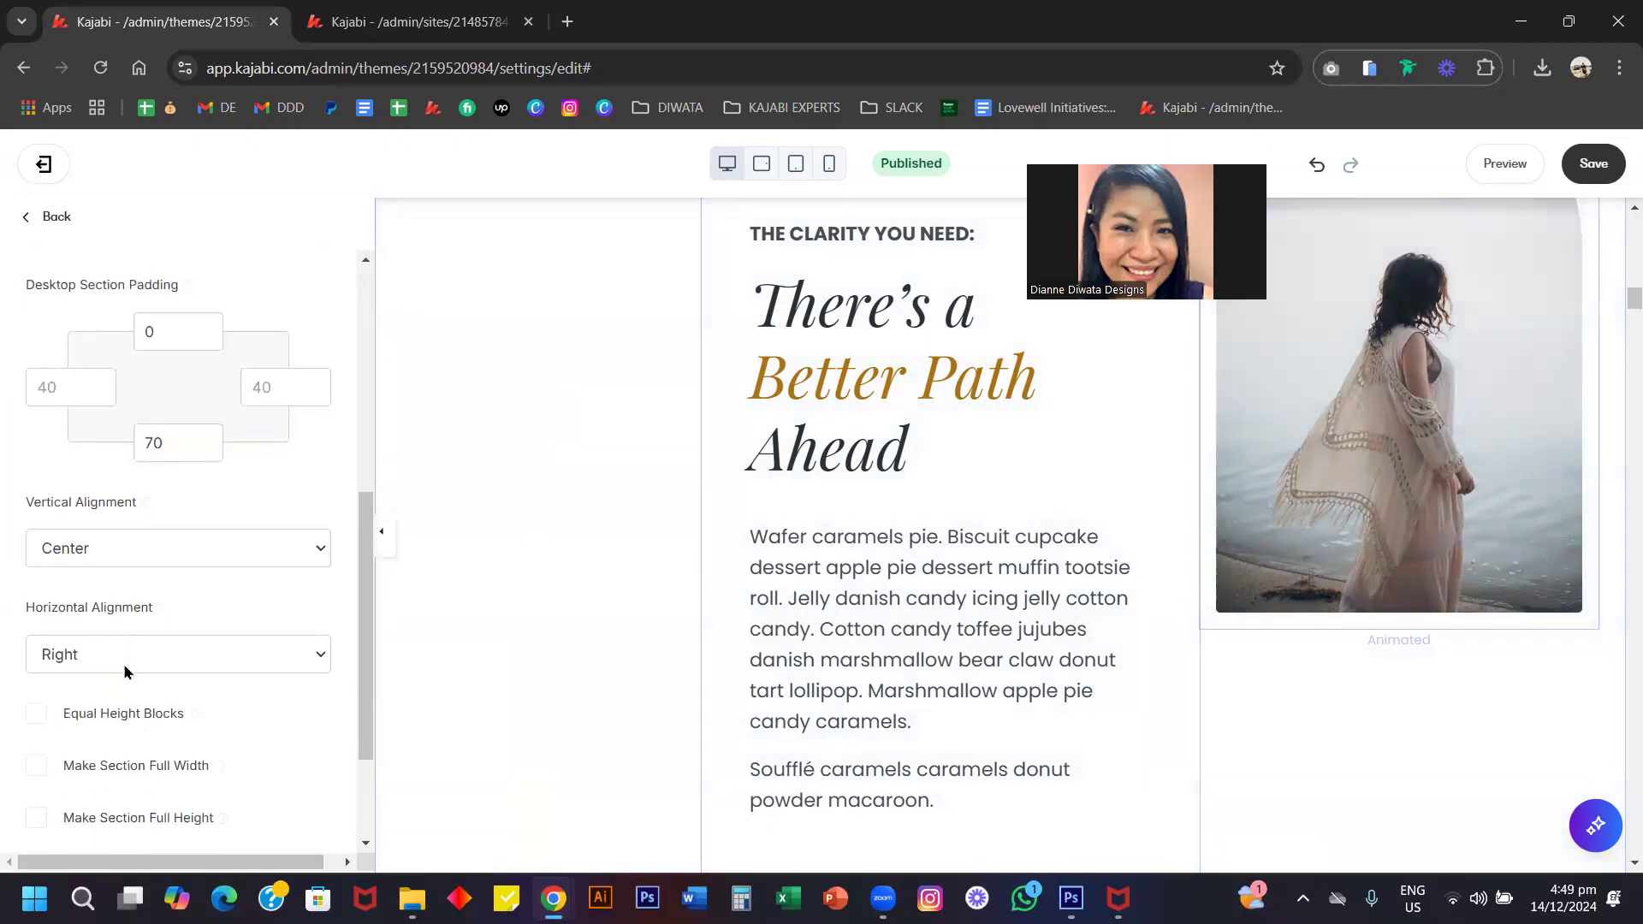
click(118, 586)
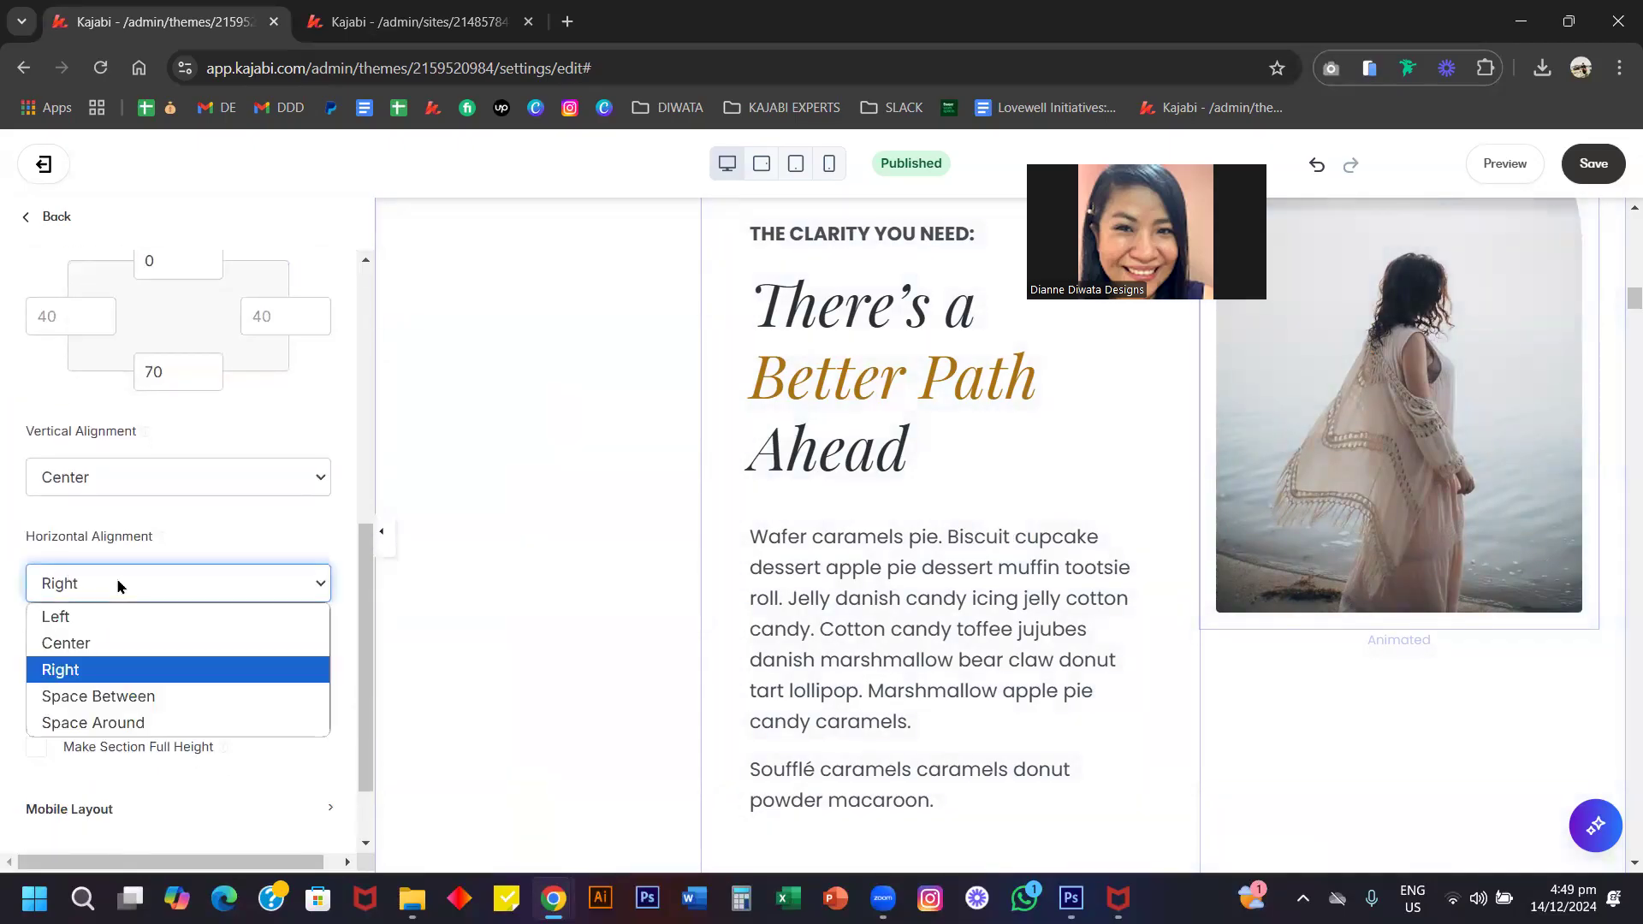
click(80, 618)
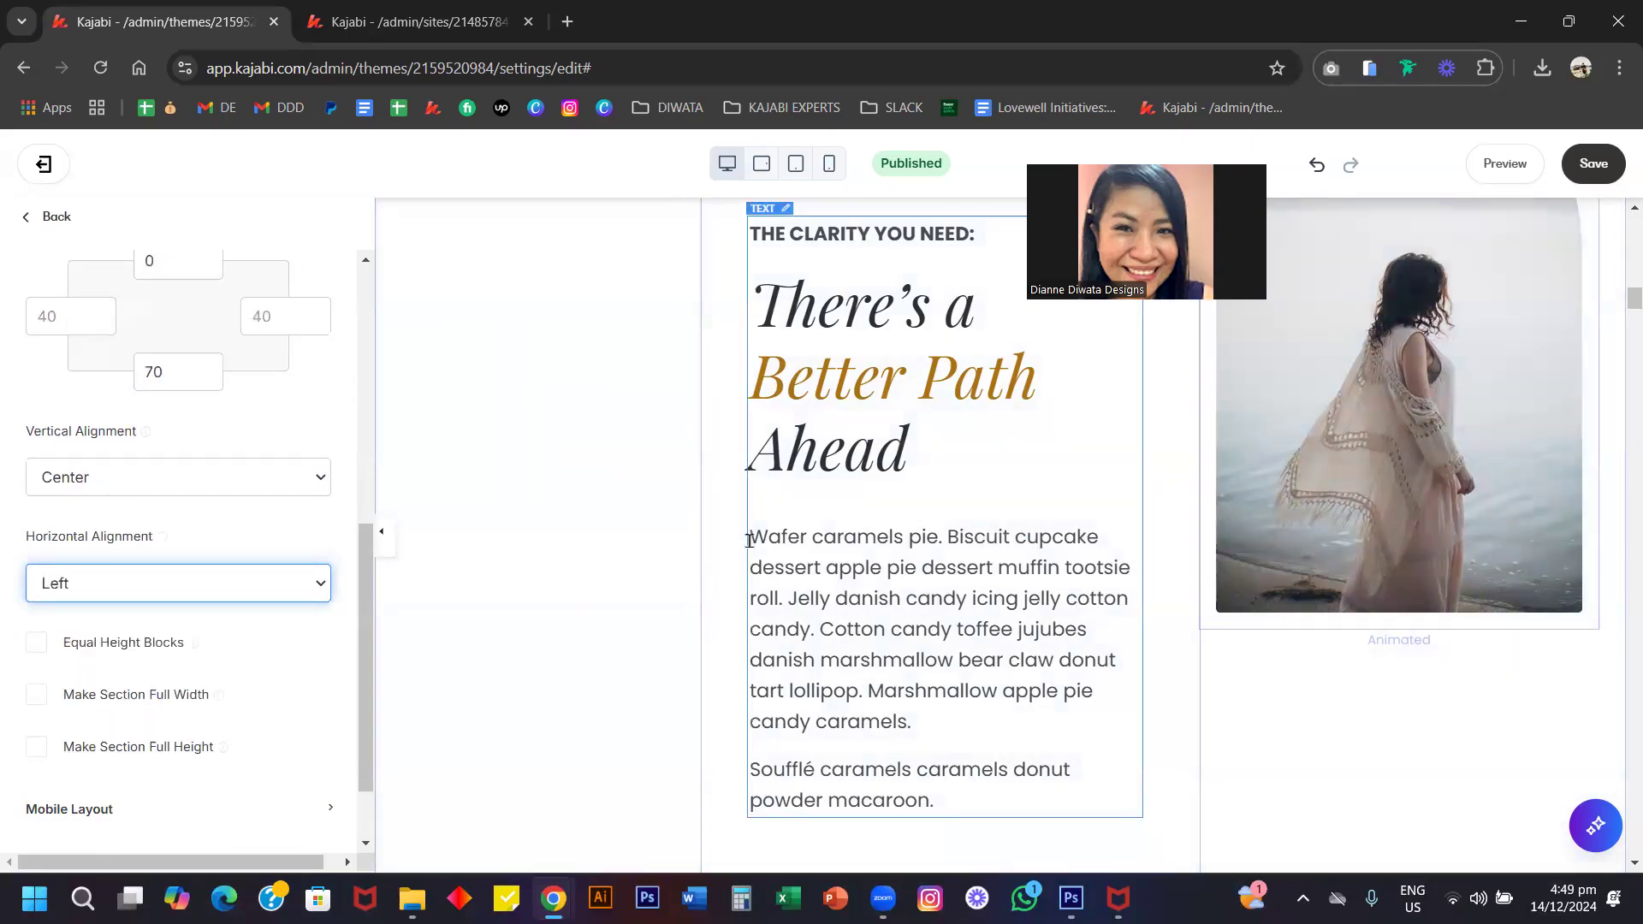
Set the section's desktop horizontal alignment to Center.
click(169, 598)
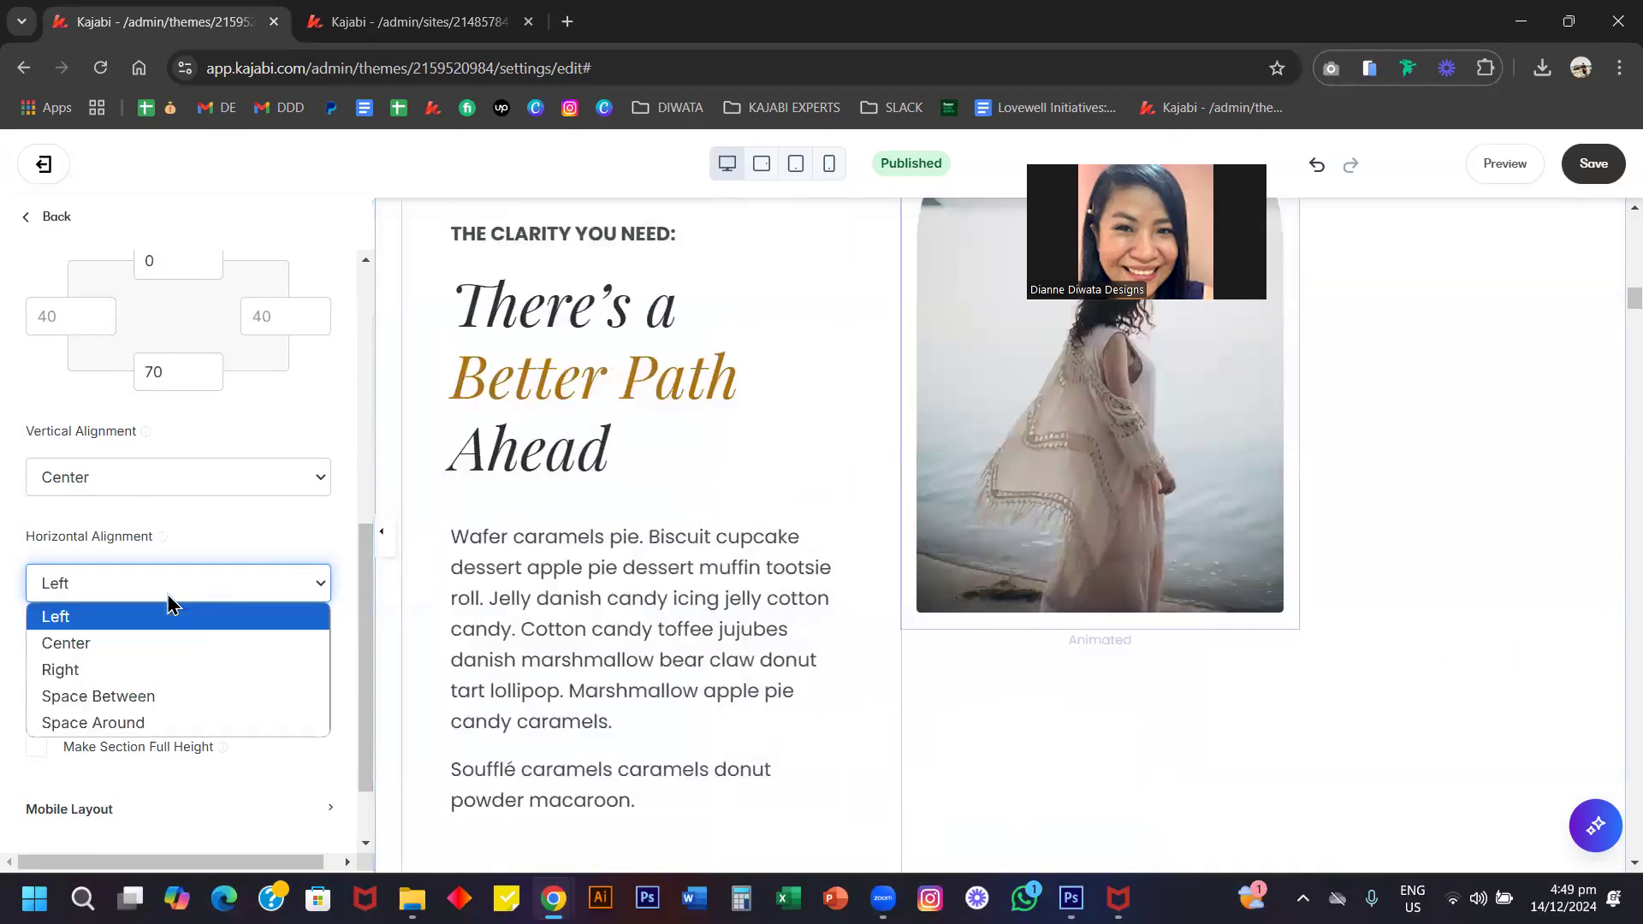
click(166, 643)
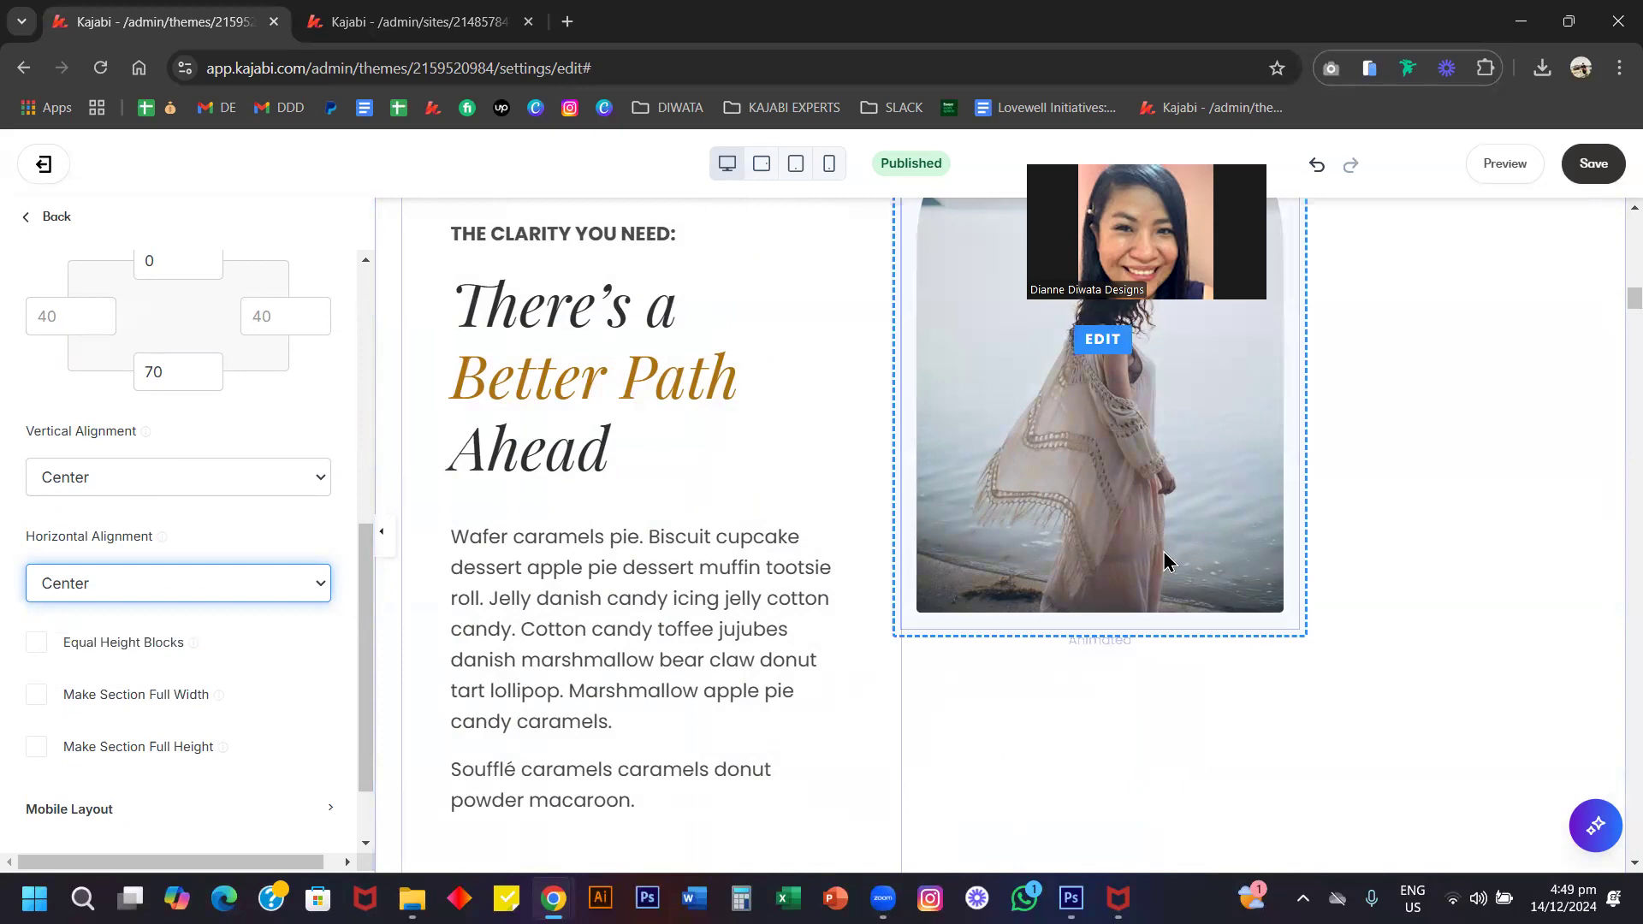
Widen the "There's a Better Path Ahead" text block to 6 columns and the image beside it to 5 columns.
click(747, 446)
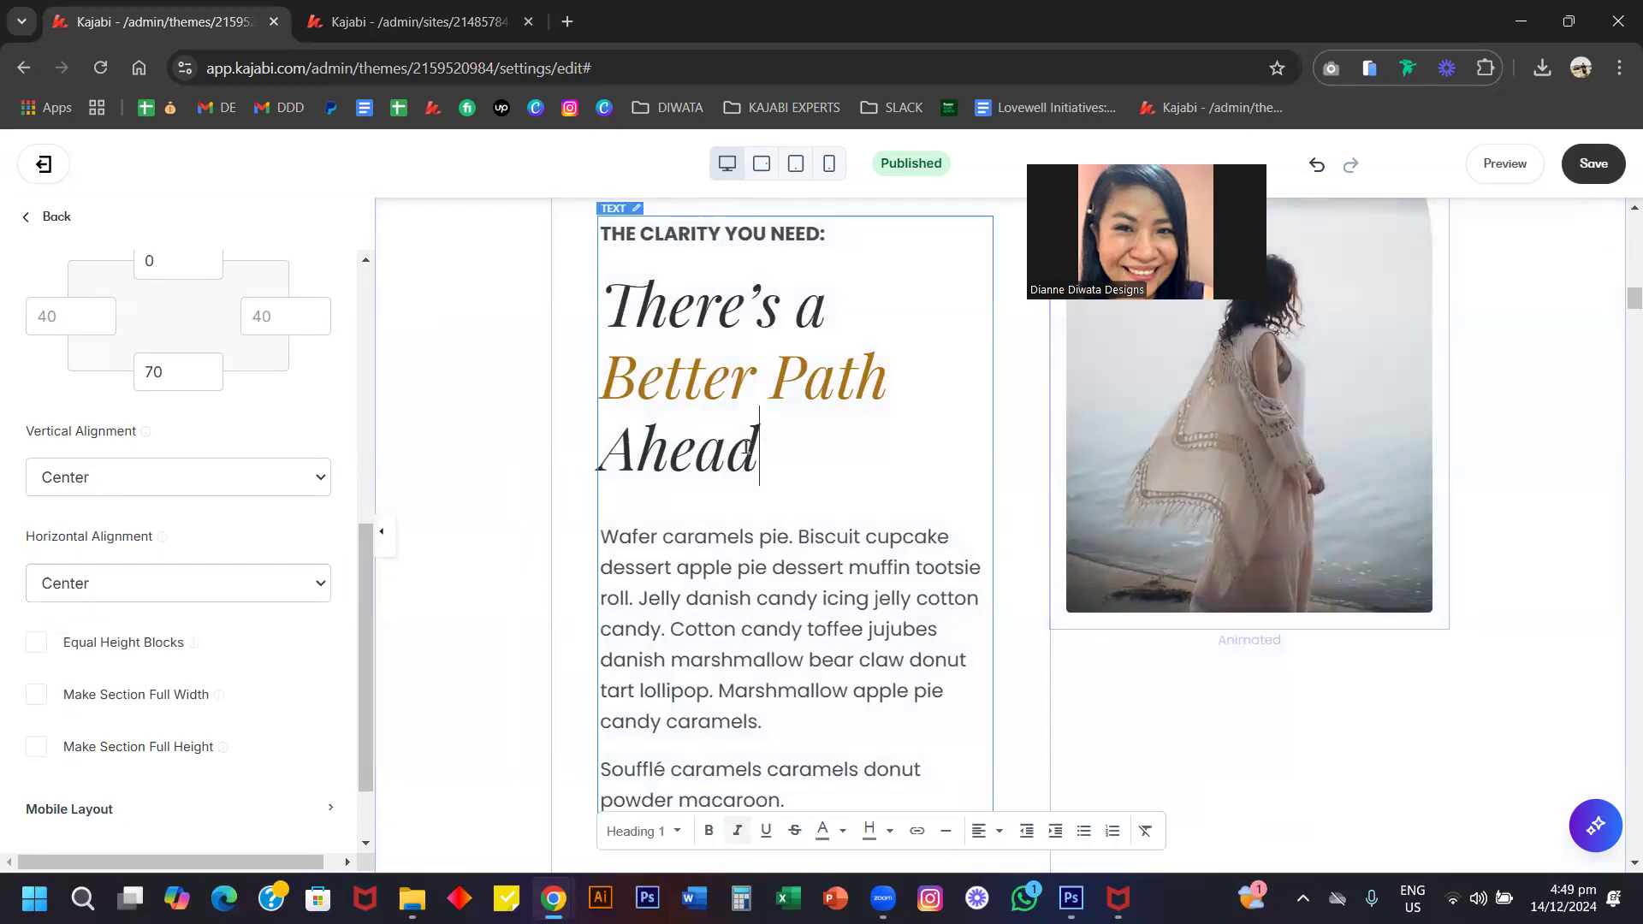
click(166, 385)
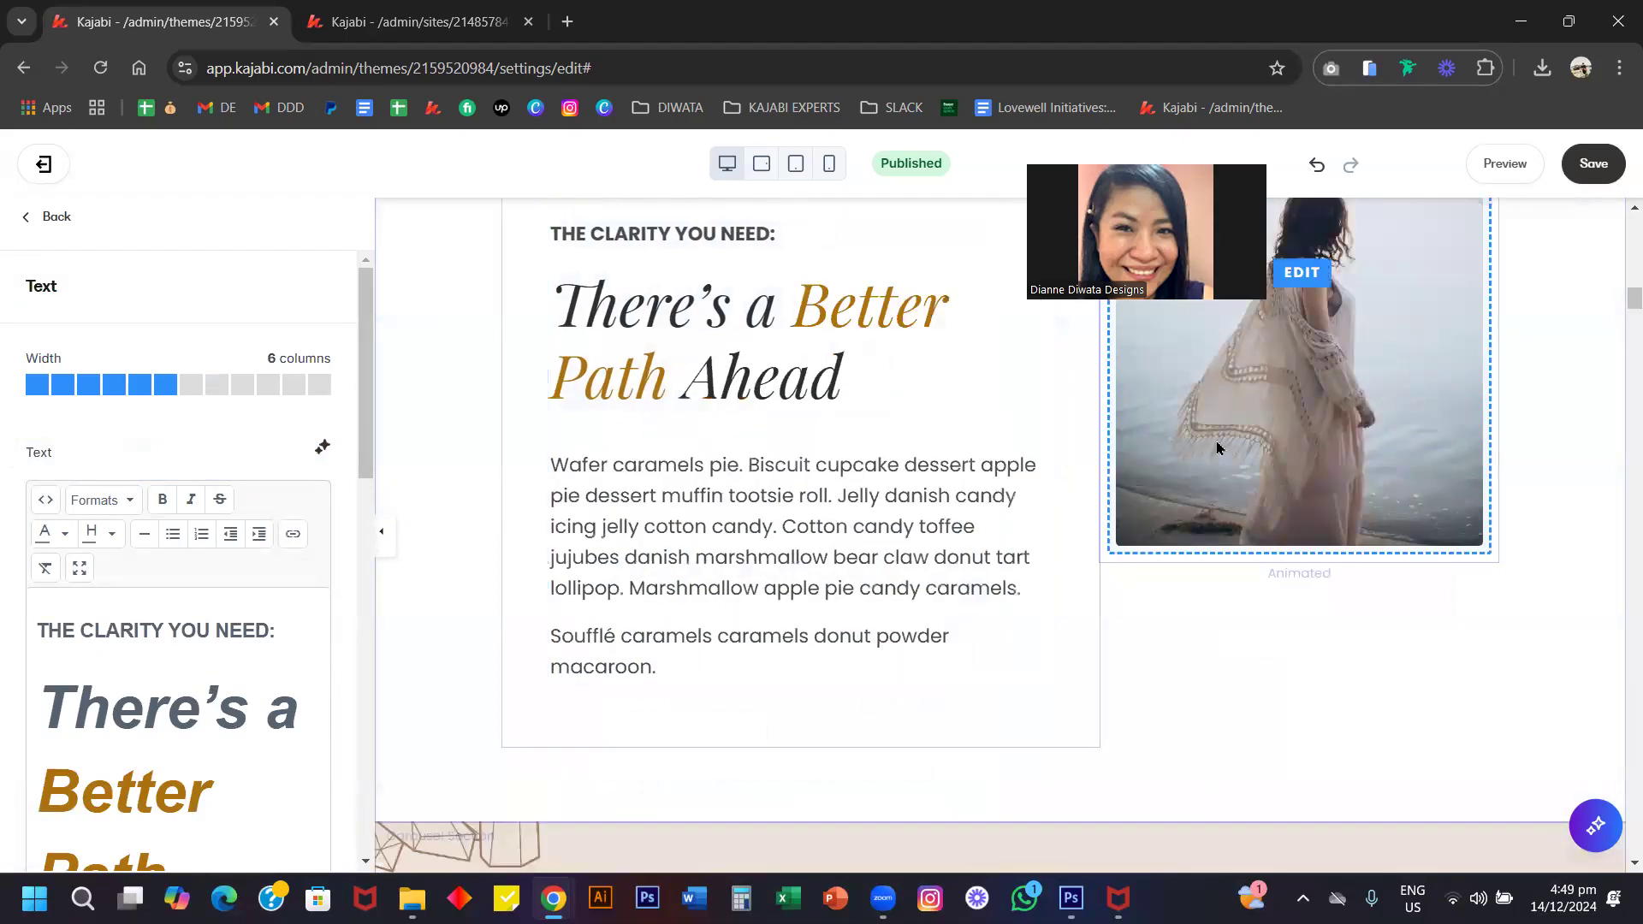
click(1213, 443)
scroll(83, 486, up, 3)
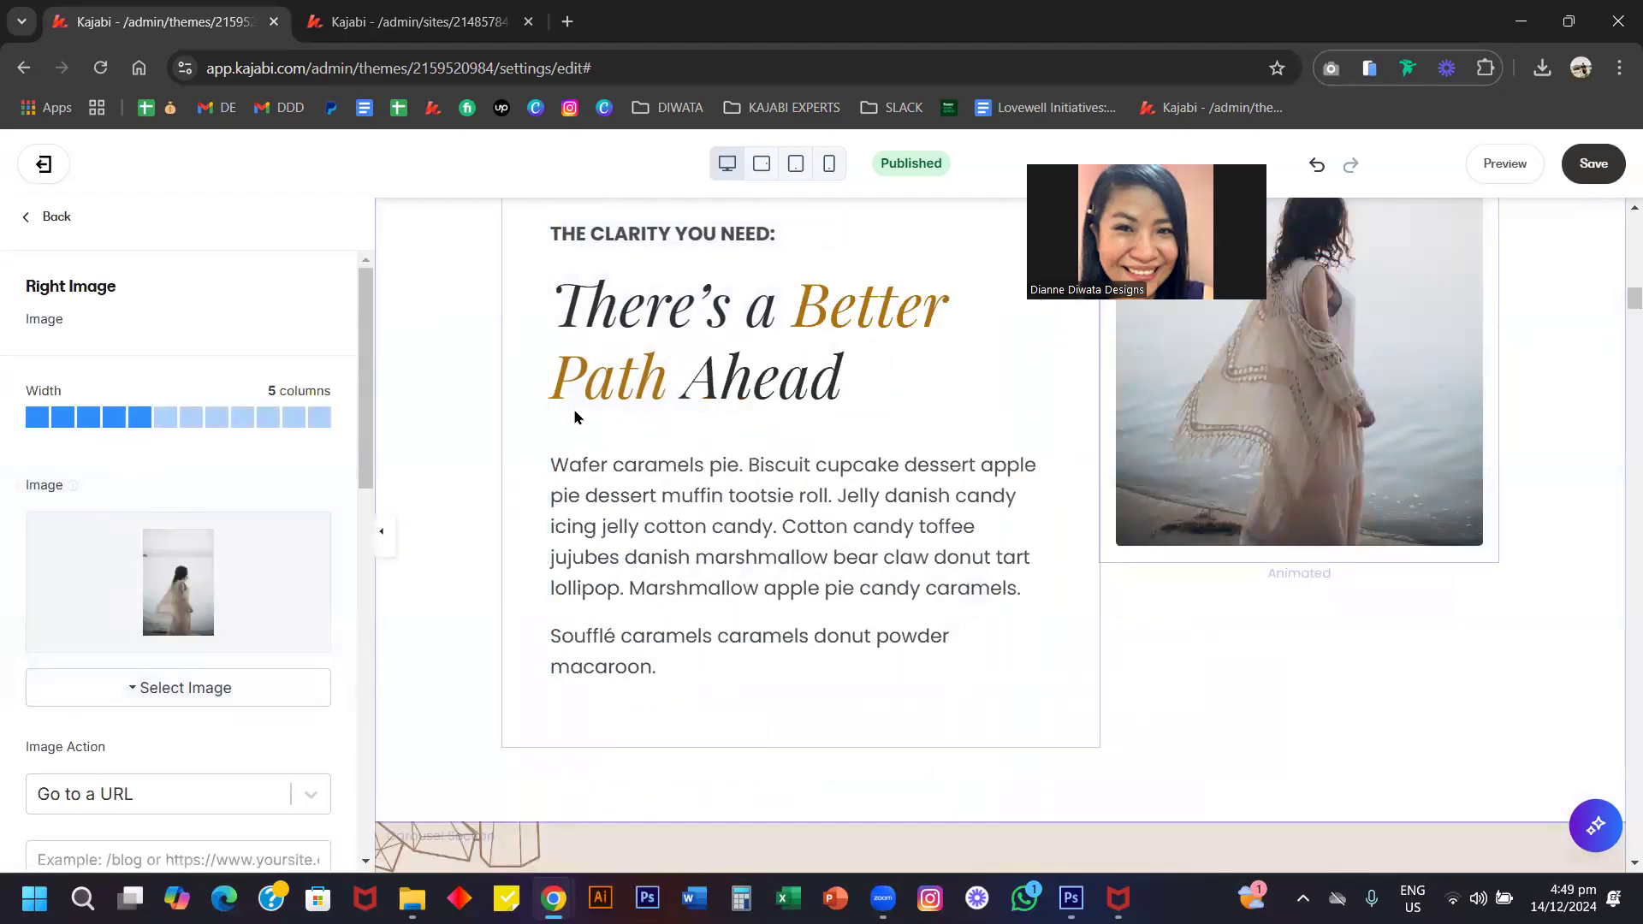
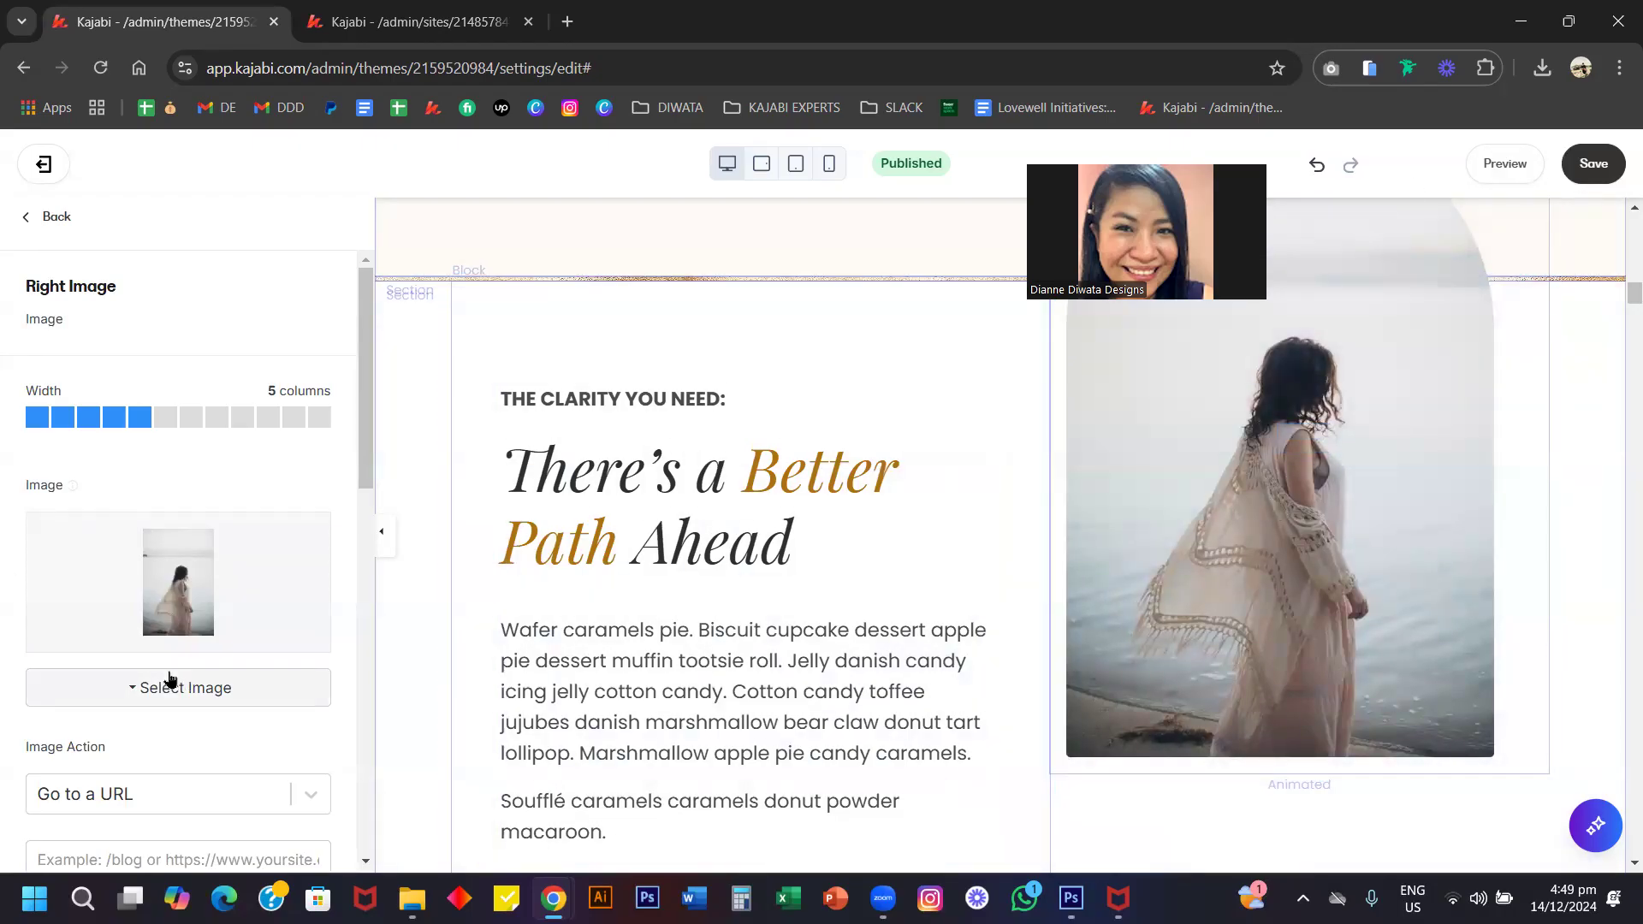
Look through the page's sections down to "How It Works" and return to the "There's a Better Path Ahead" section.
scroll(1154, 530, up, 2)
scroll(1154, 530, up, 2)
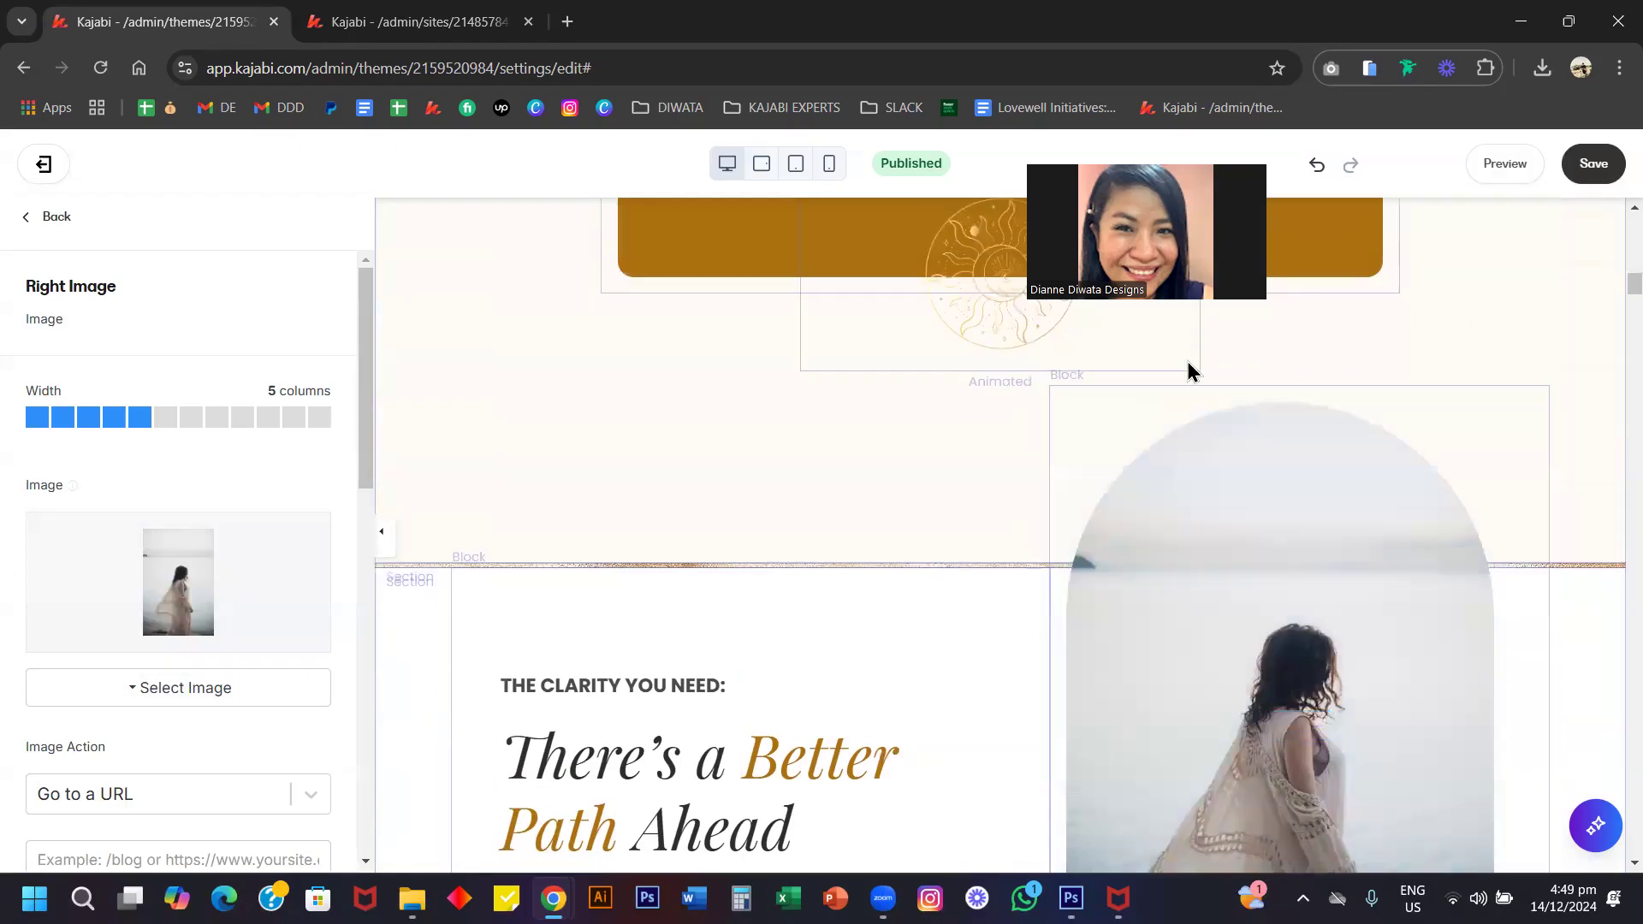
scroll(1232, 530, down, 8)
scroll(1219, 571, down, 15)
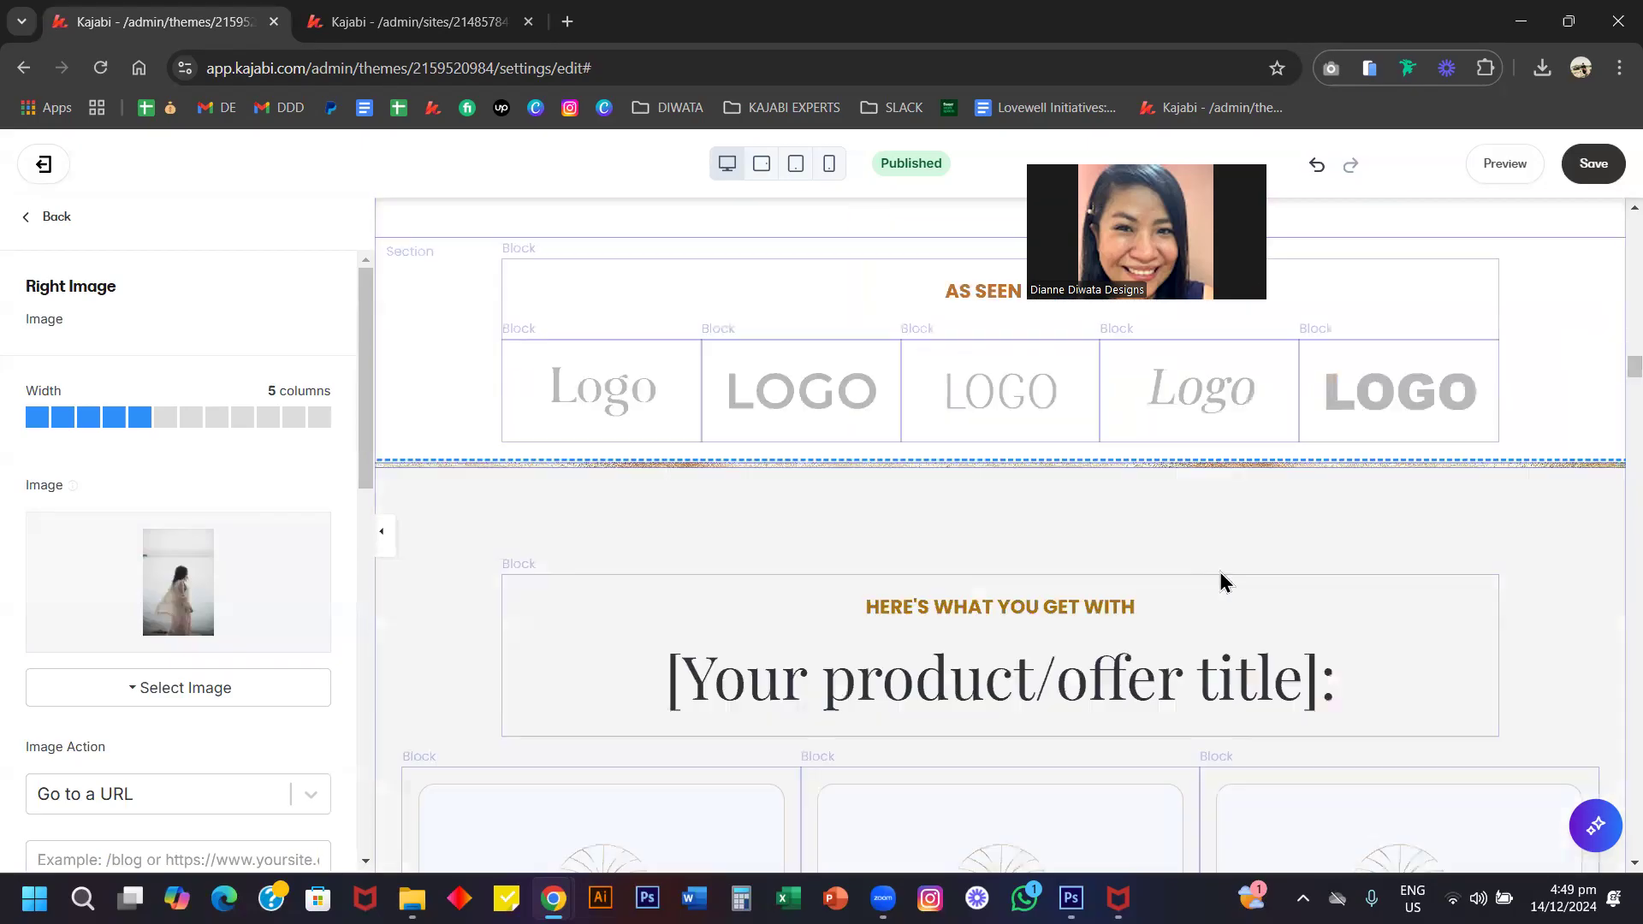
scroll(1222, 581, down, 10)
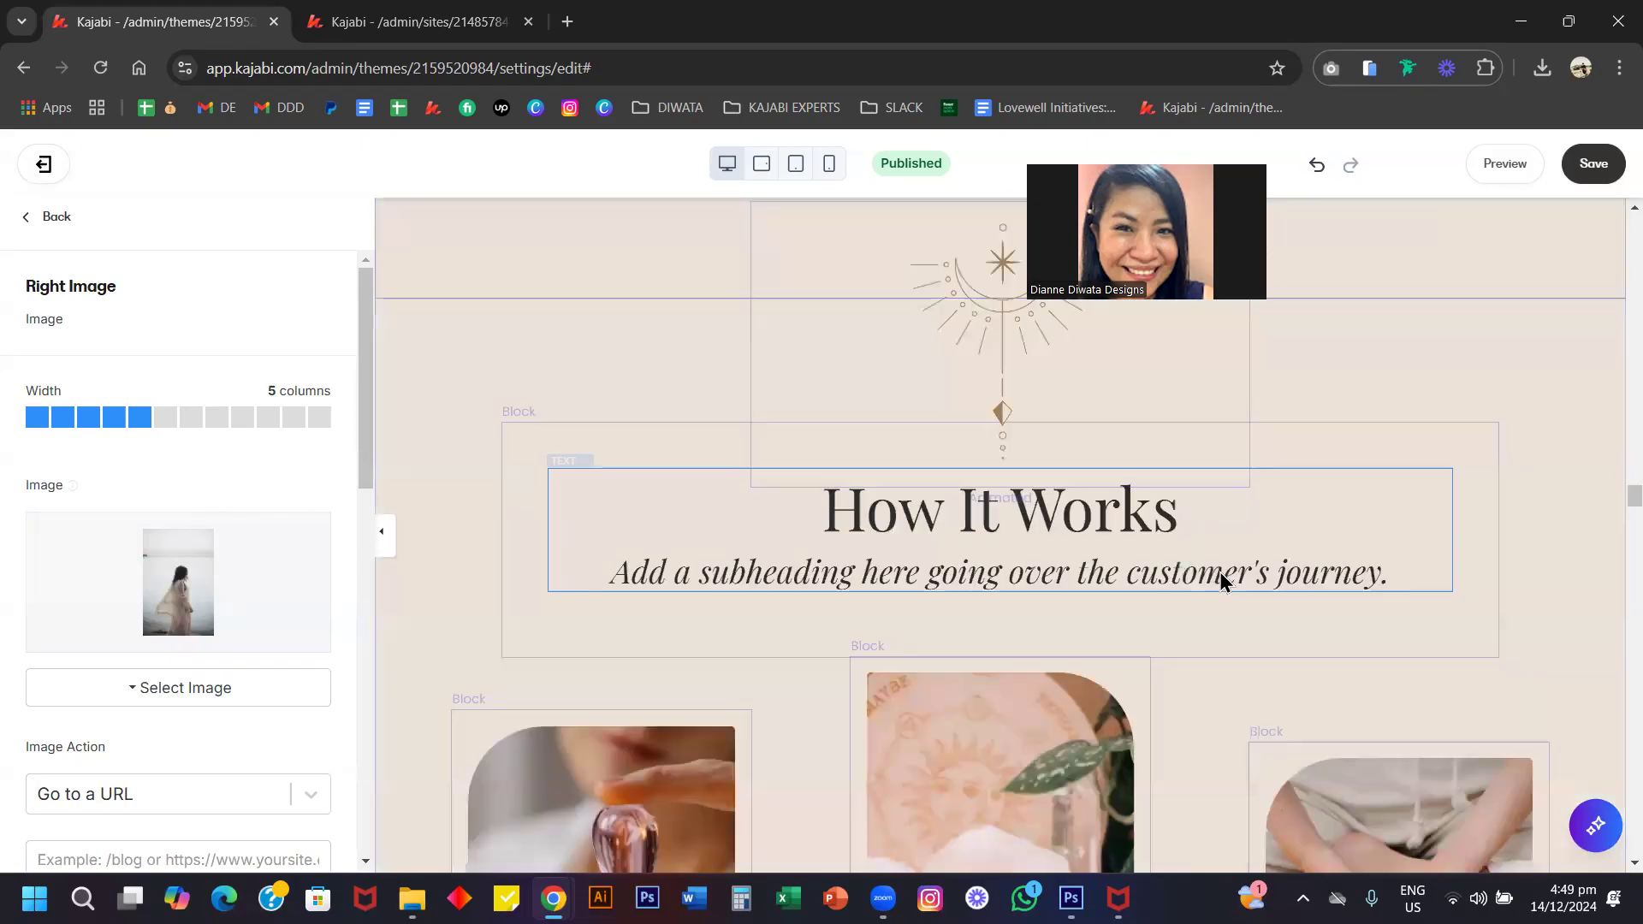
scroll(1056, 507, up, 20)
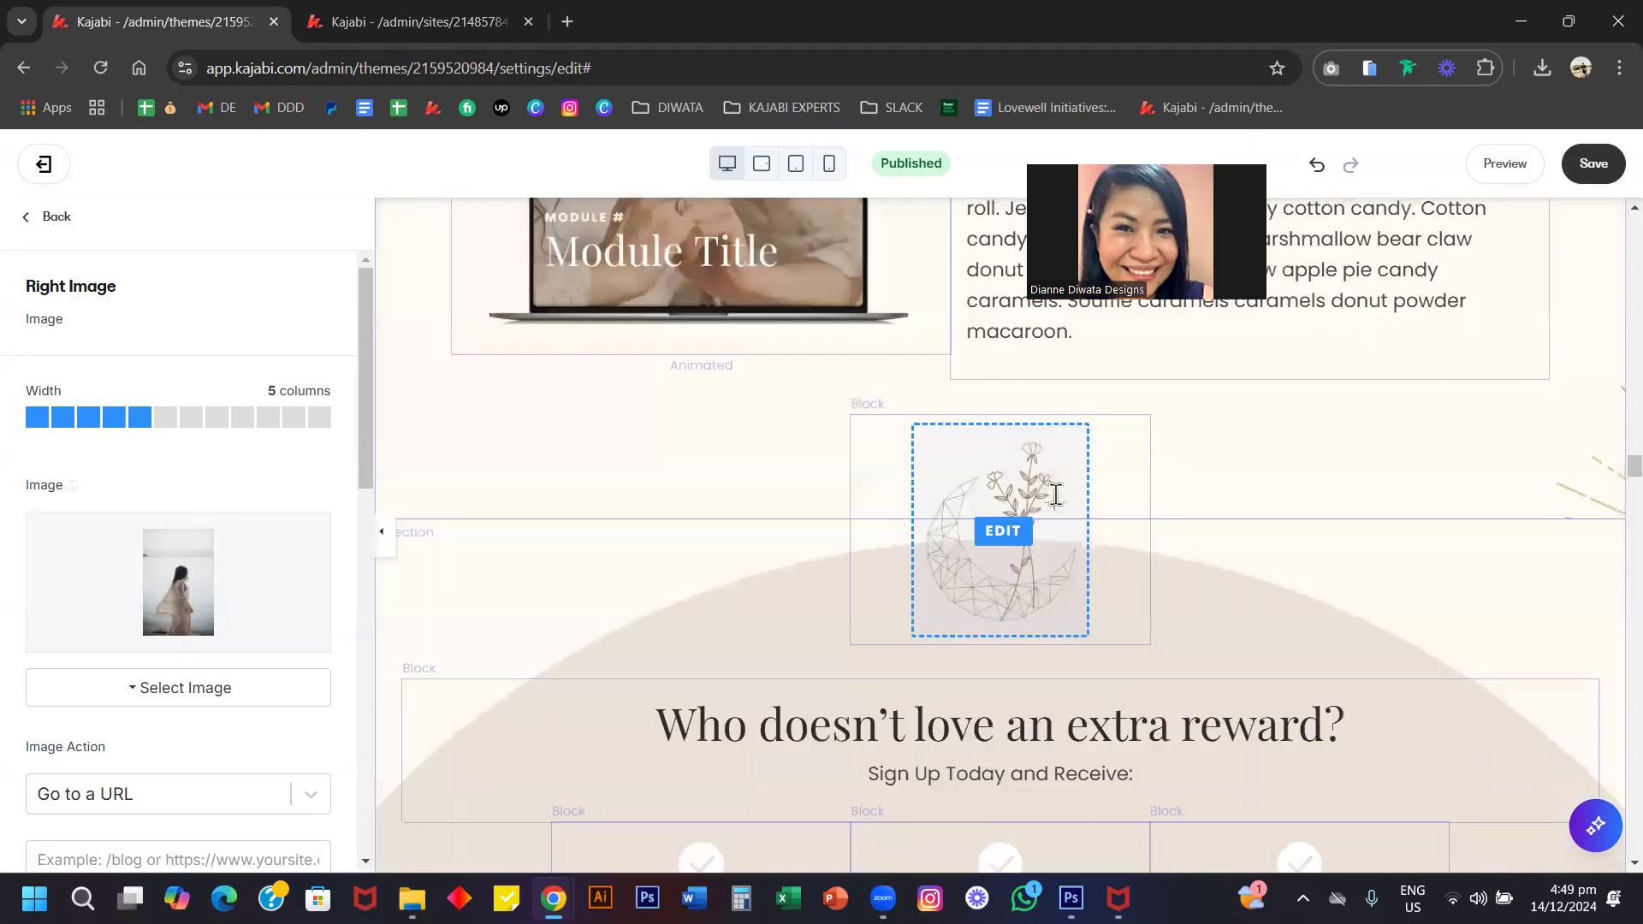
scroll(1057, 501, up, 8)
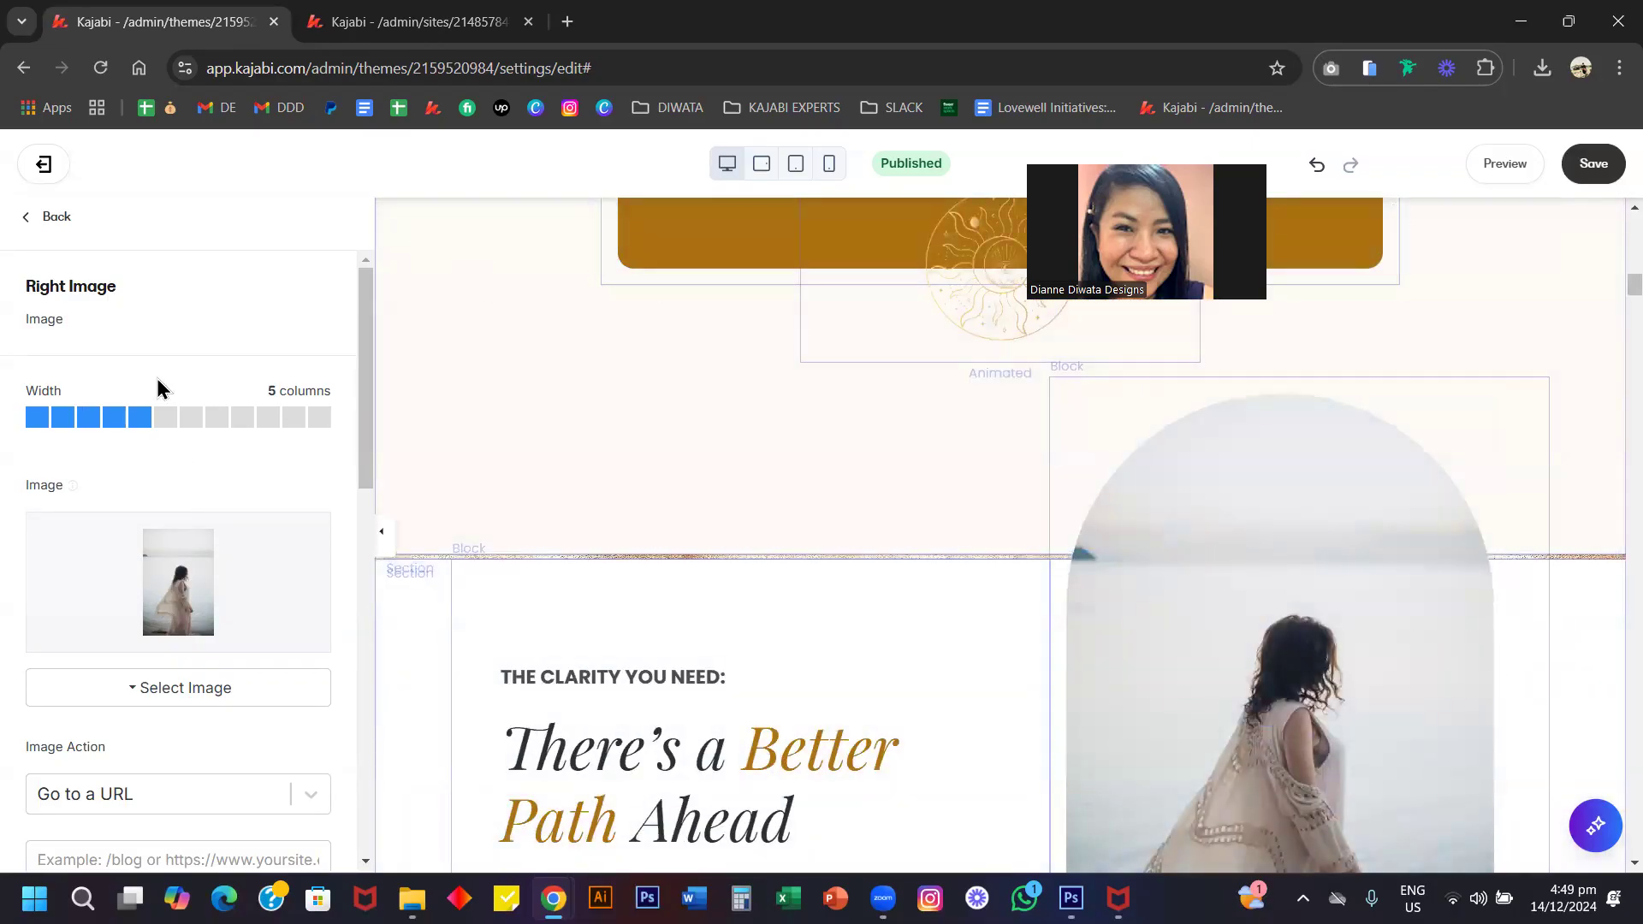
Undo the recent text and image width changes and the section's centered alignment.
key(ctrl+z)
scroll(623, 587, down, 5)
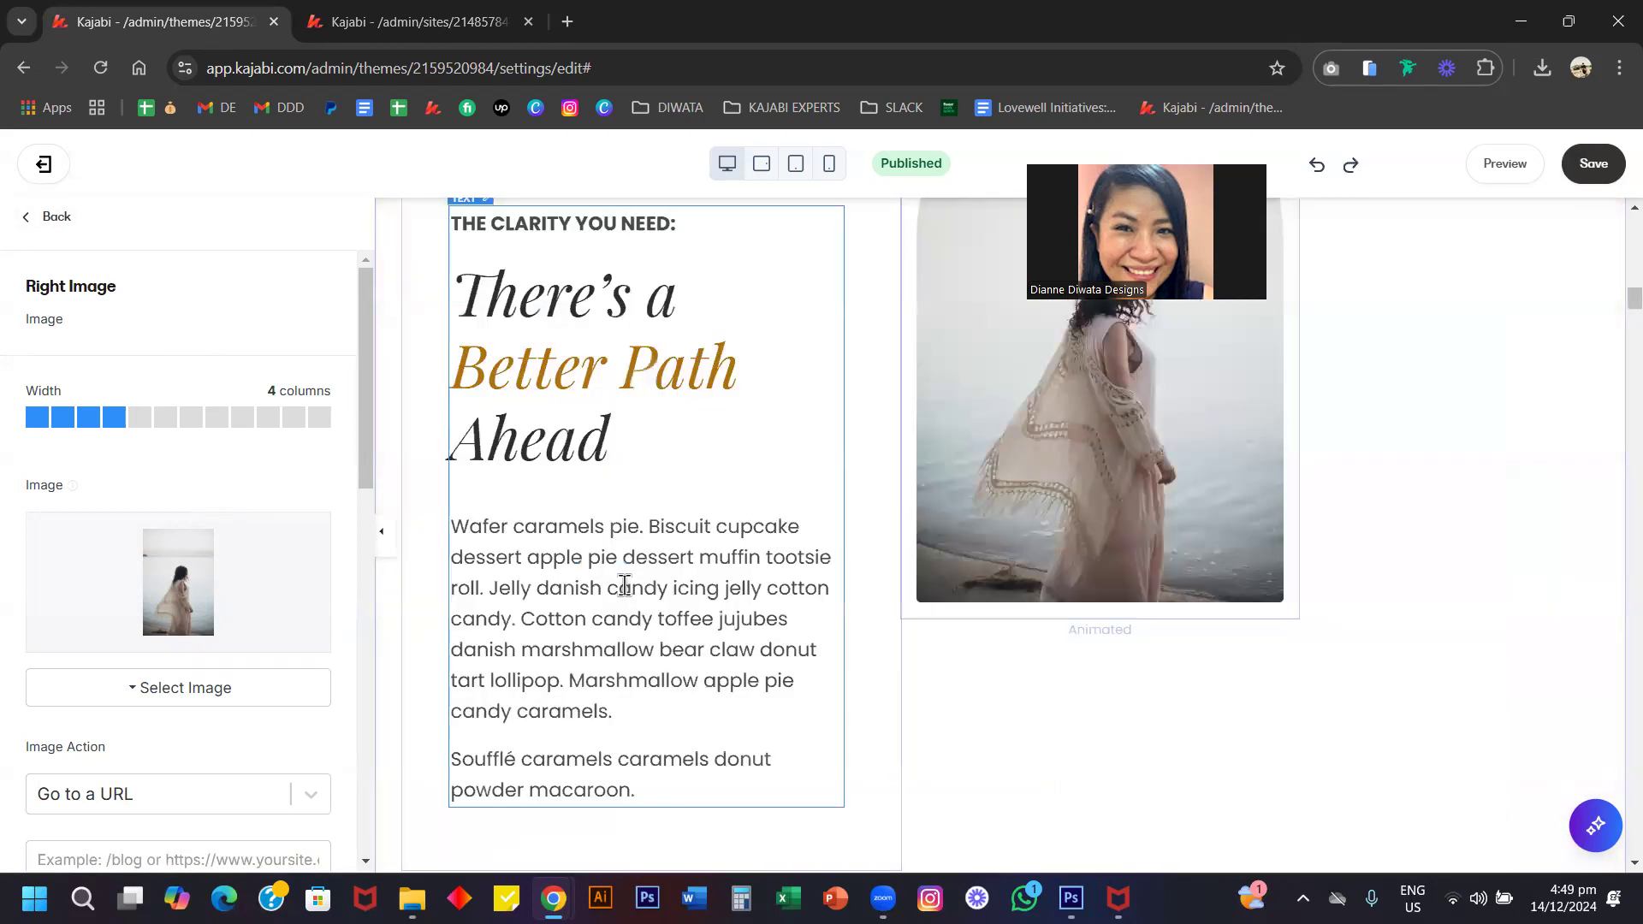
Open the page's Custom Code settings and enlarge the CSS code box.
scroll(623, 584, up, 3)
scroll(624, 587, down, 3)
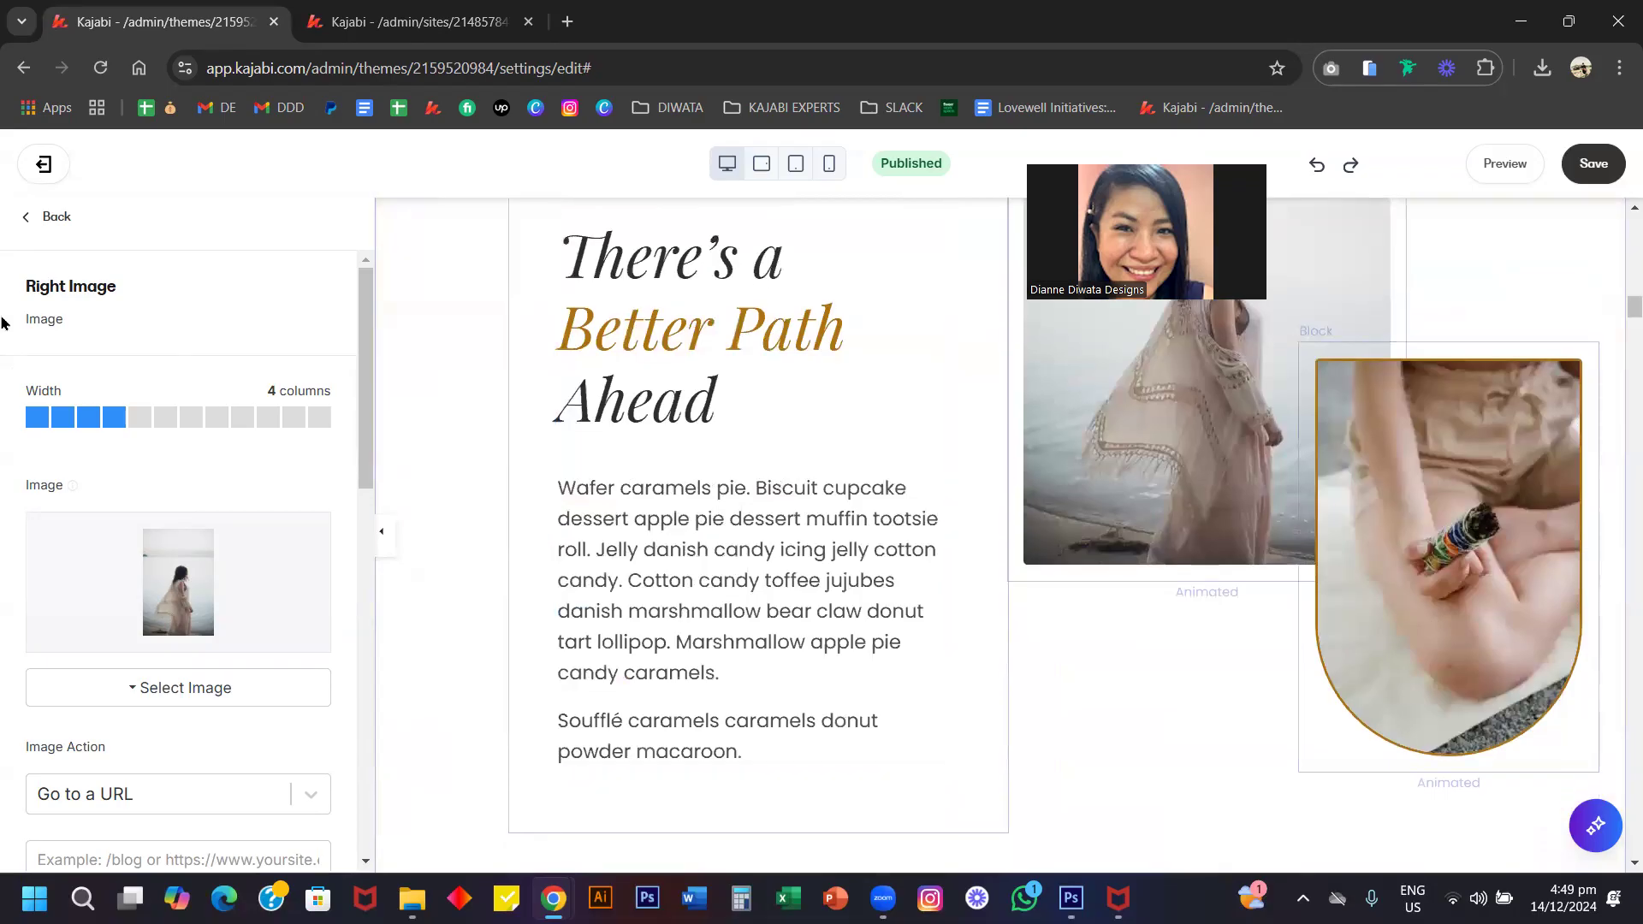
click(51, 215)
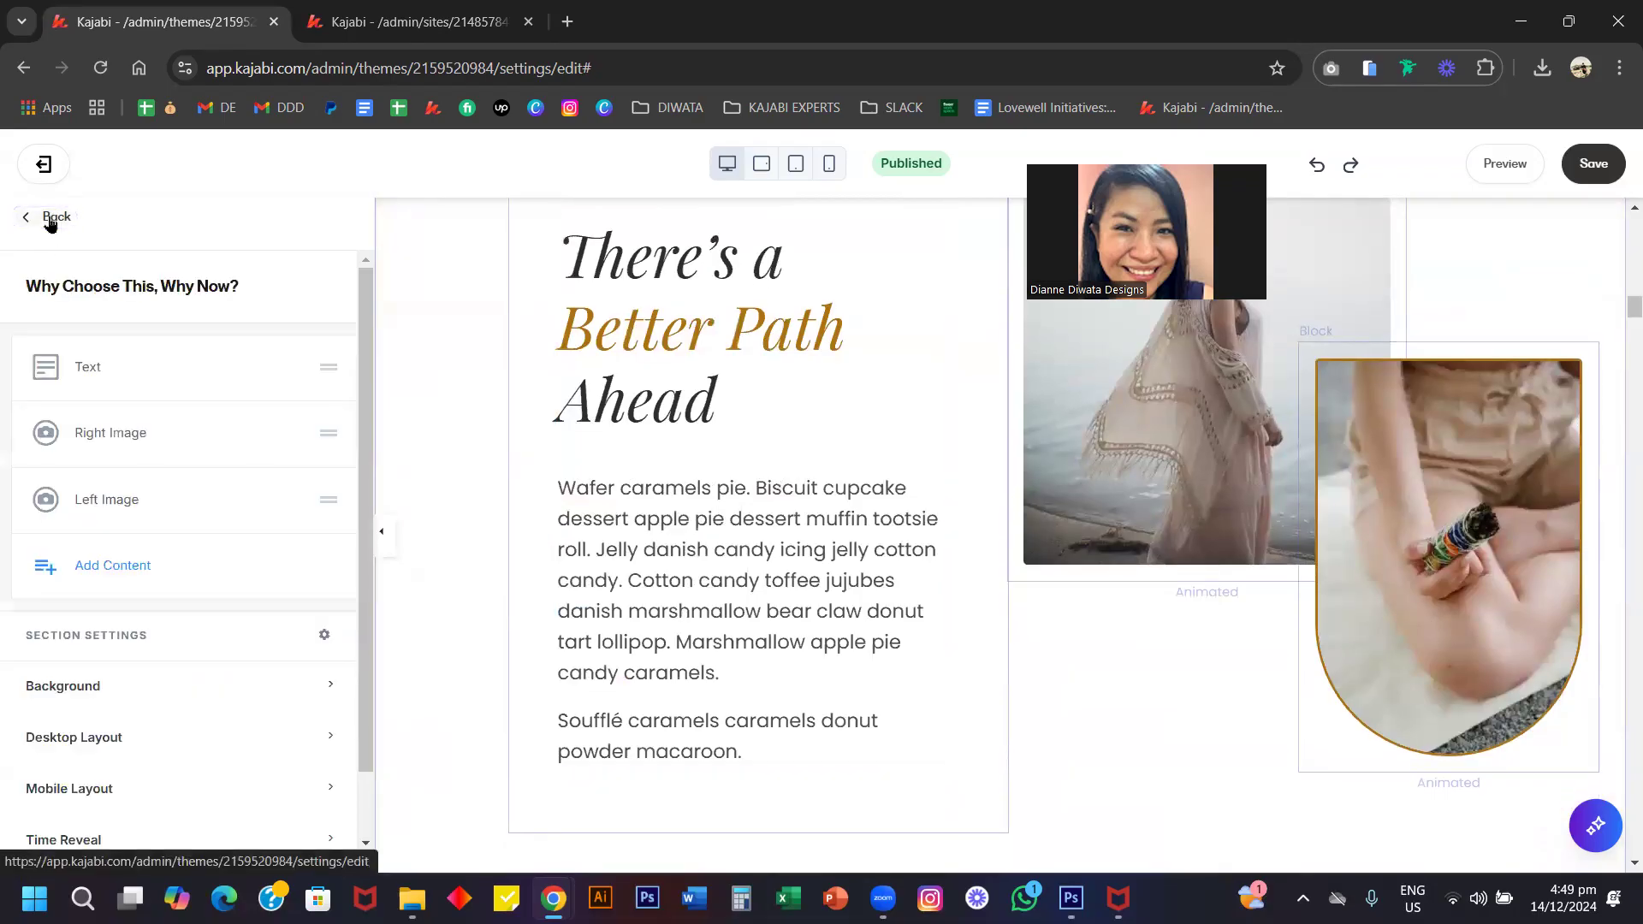
click(51, 216)
click(256, 304)
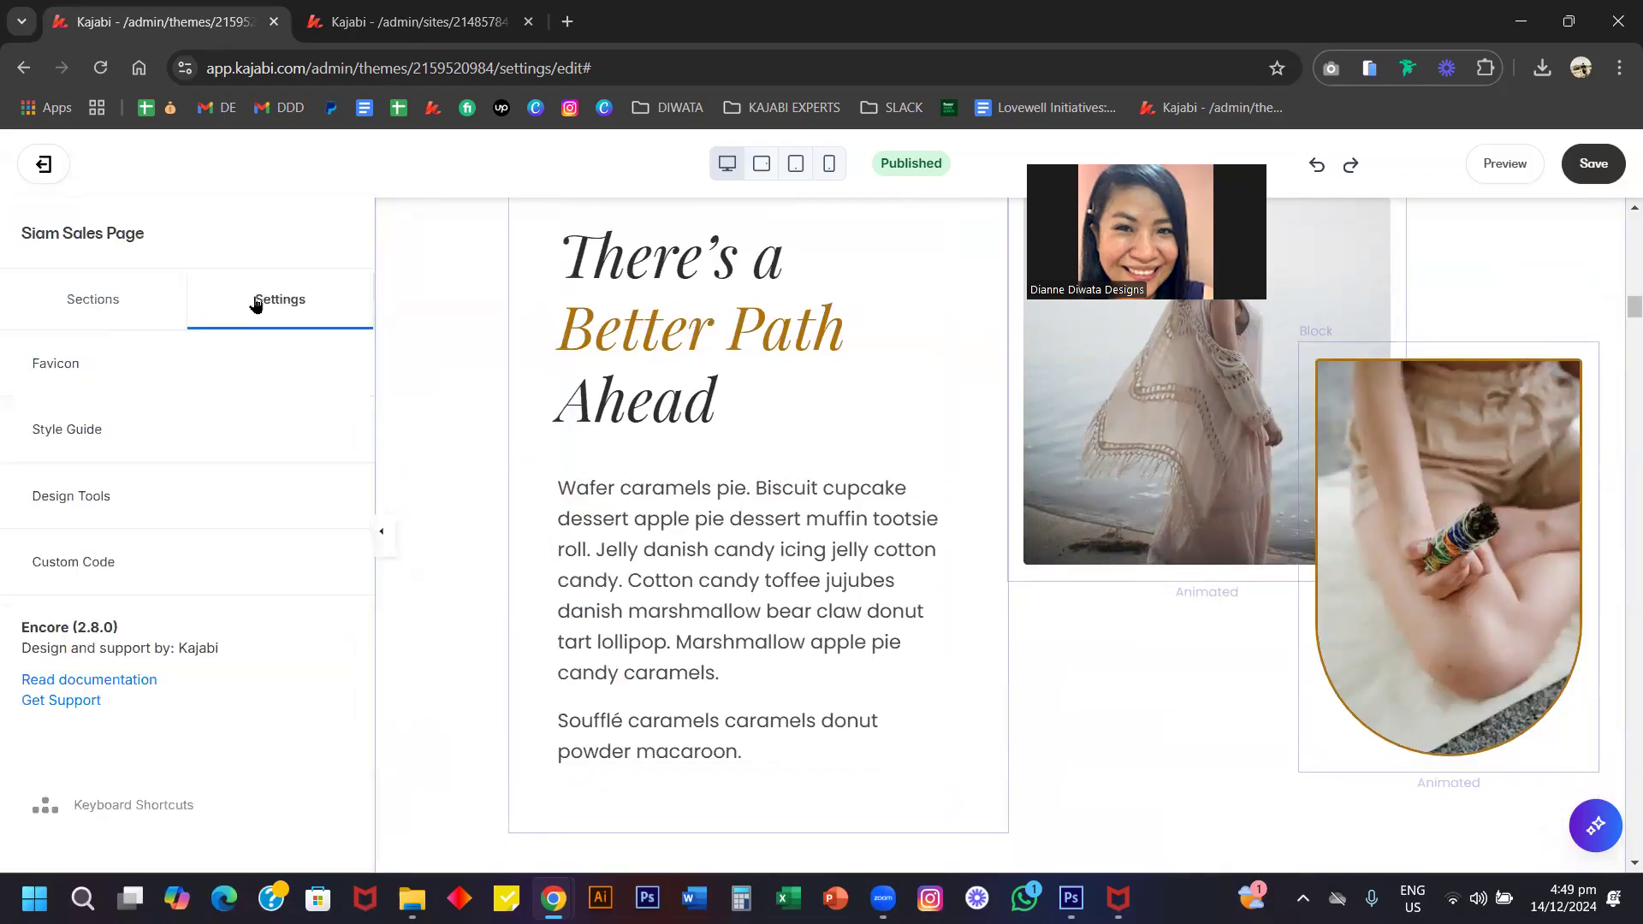
click(189, 561)
drag(338, 520, 357, 778)
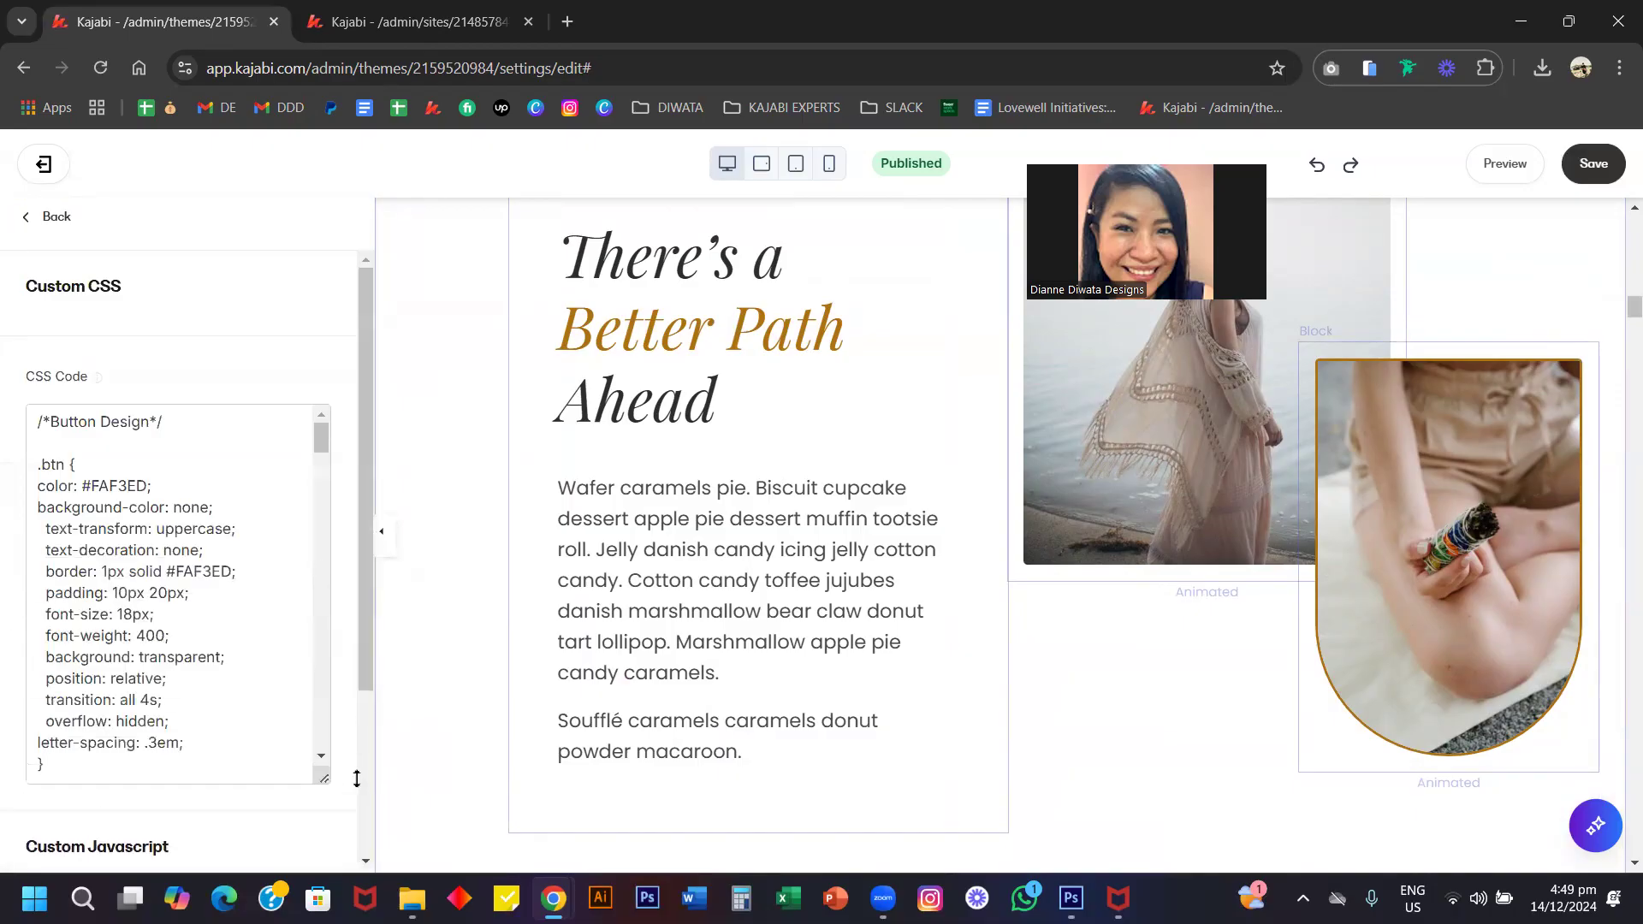
Look through the custom CSS for the "Why Choose This - Curved Image Block - Left Image" rule and compare it with the image in the section.
scroll(259, 702, down, 10)
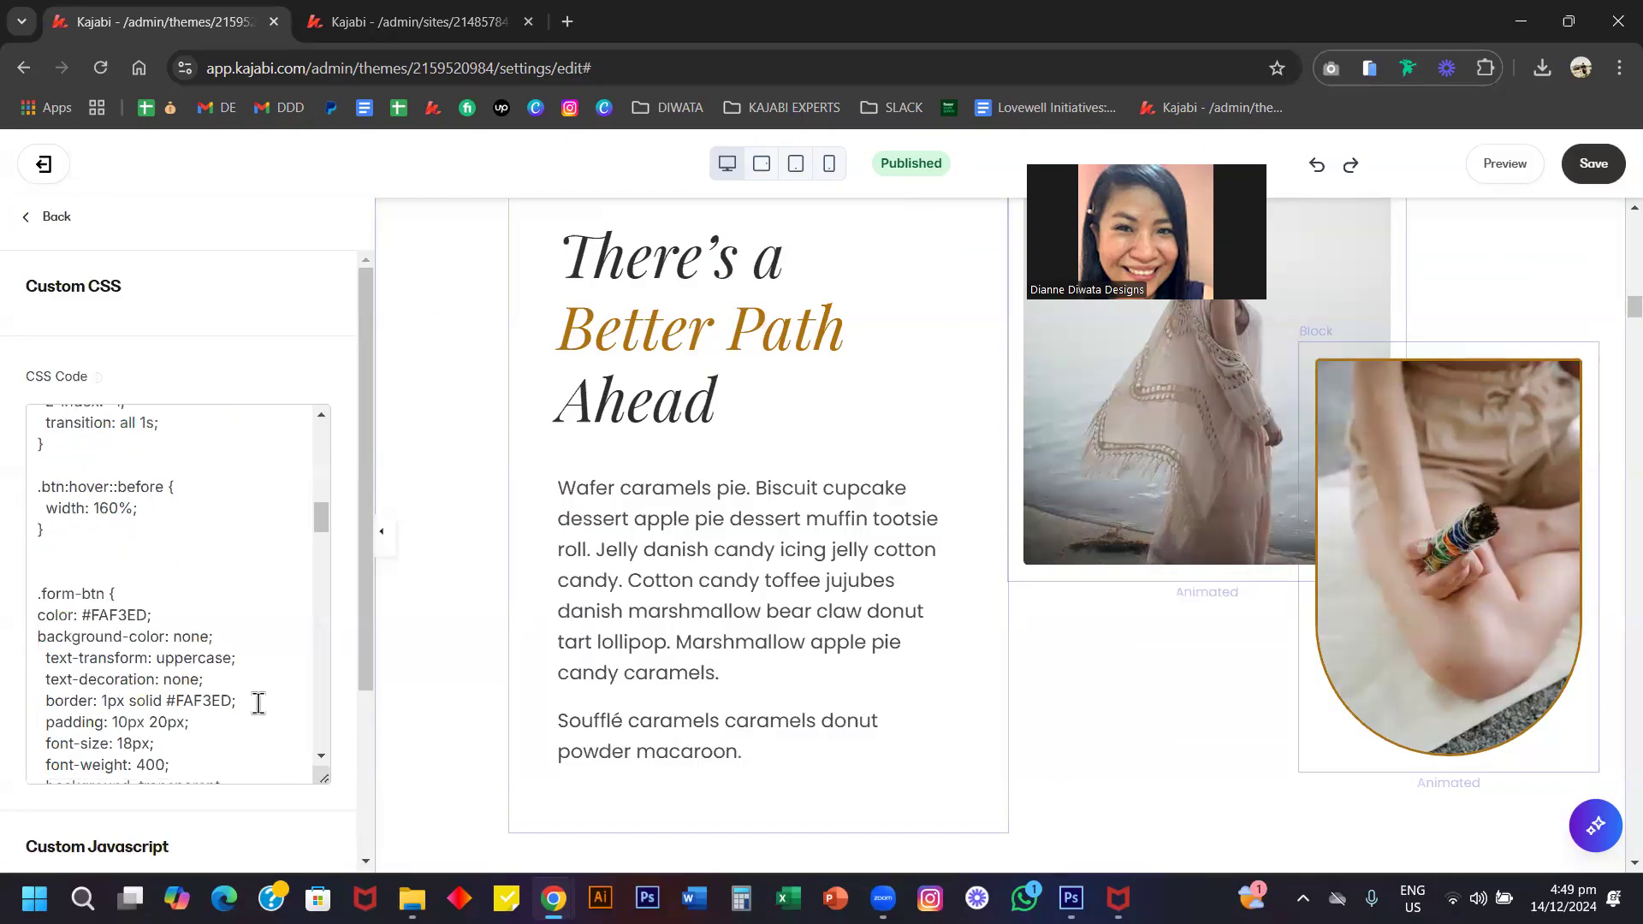
scroll(258, 702, down, 8)
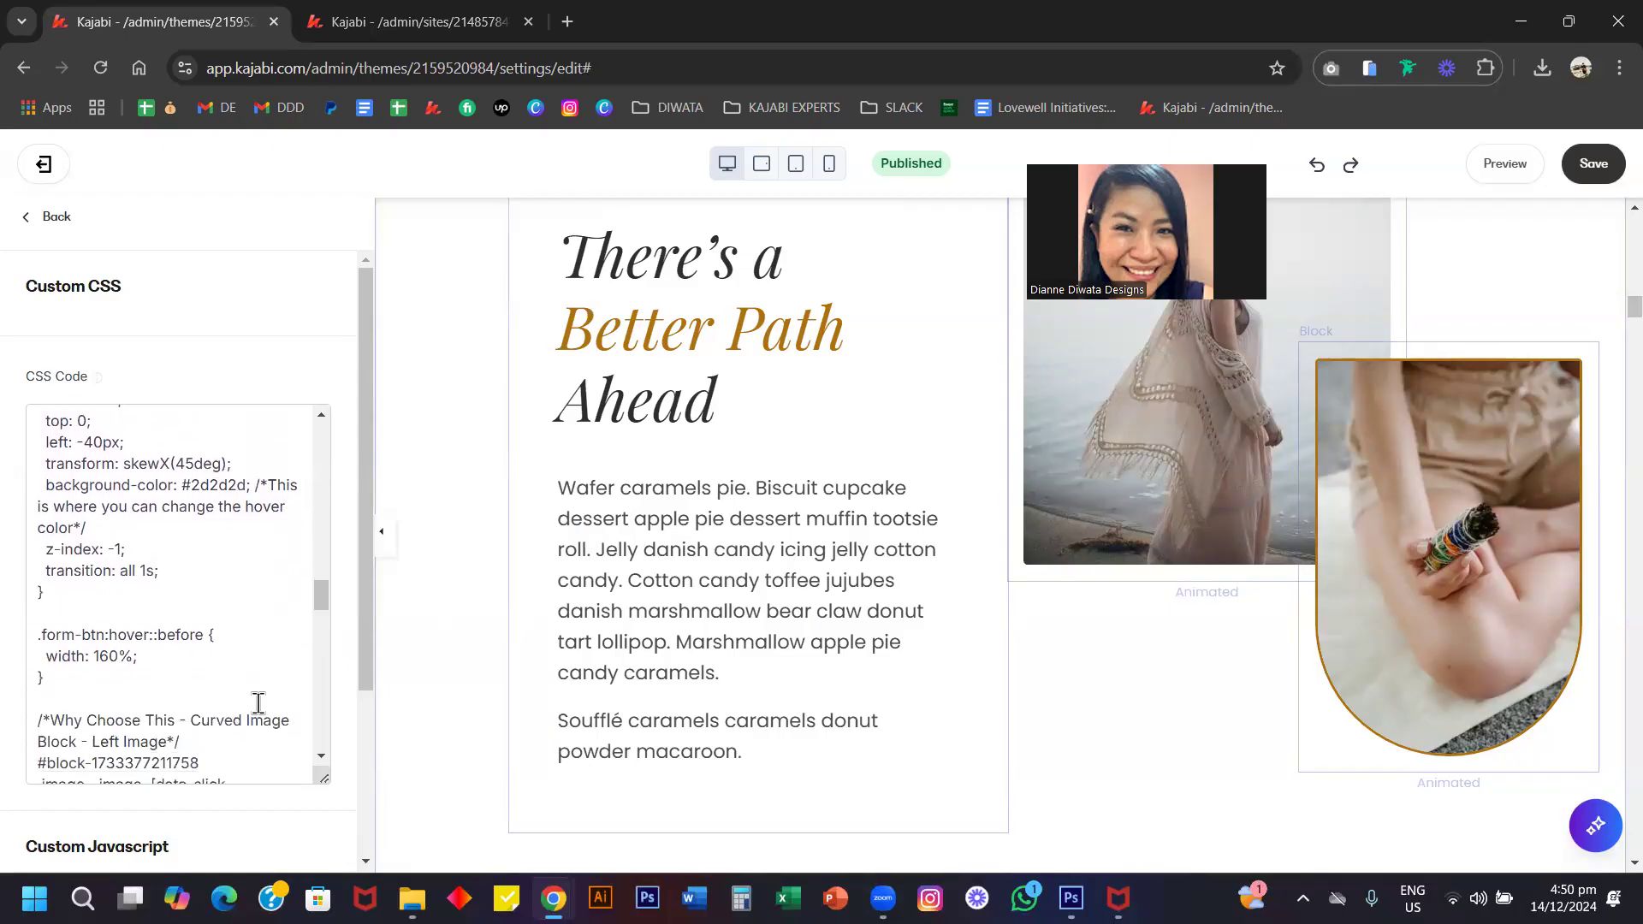
scroll(259, 702, down, 4)
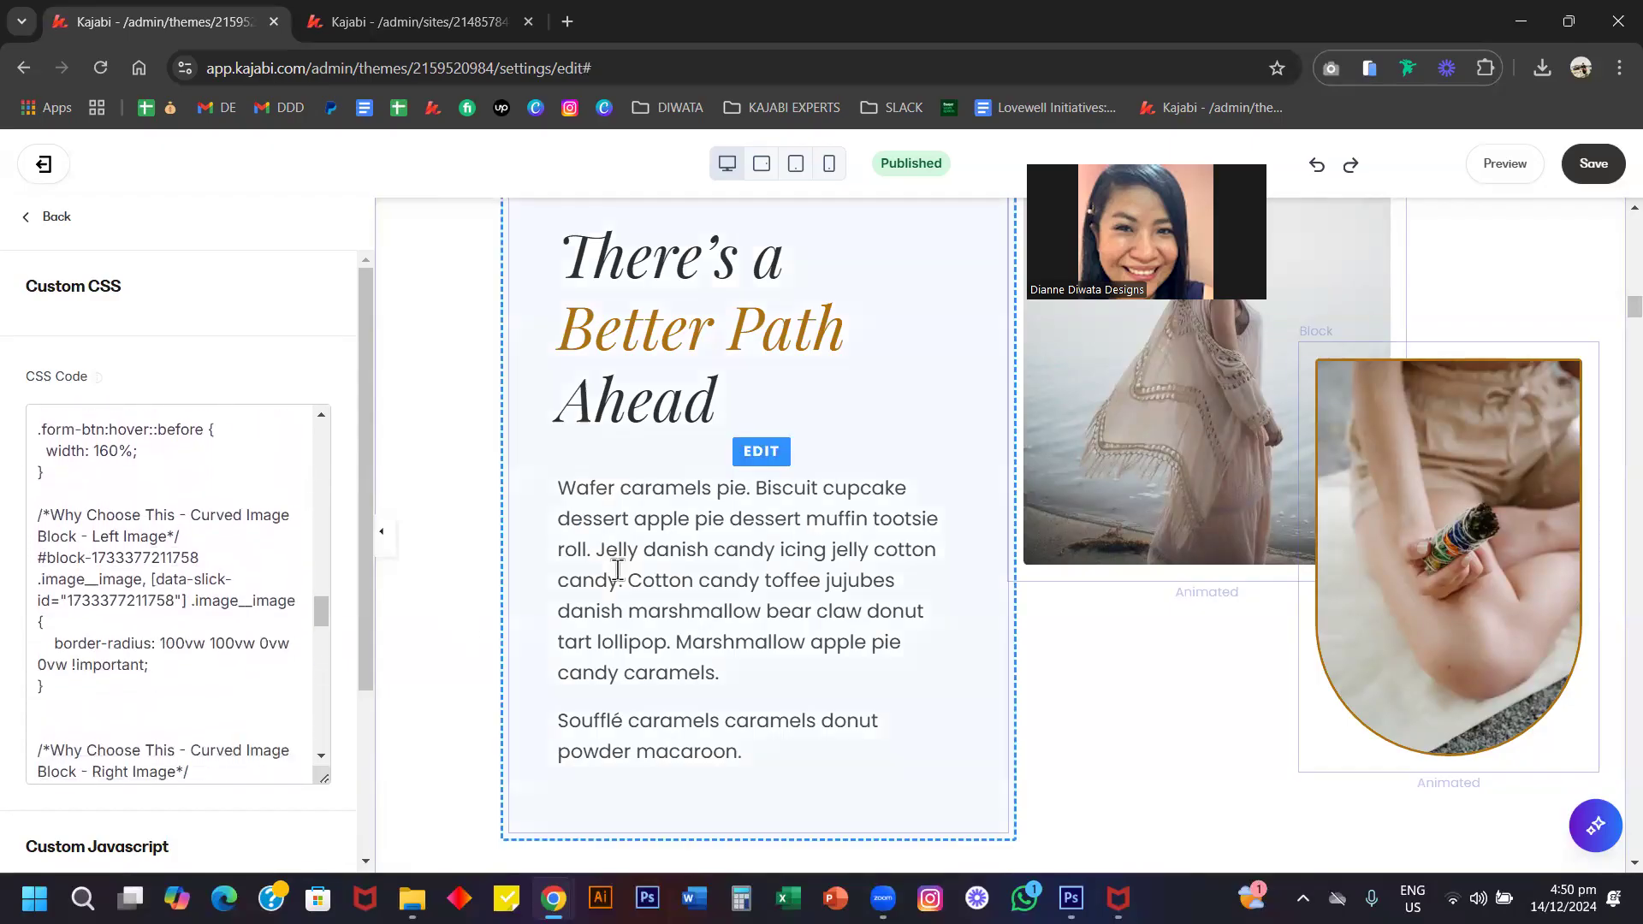
scroll(647, 559, up, 1)
scroll(647, 560, up, 1)
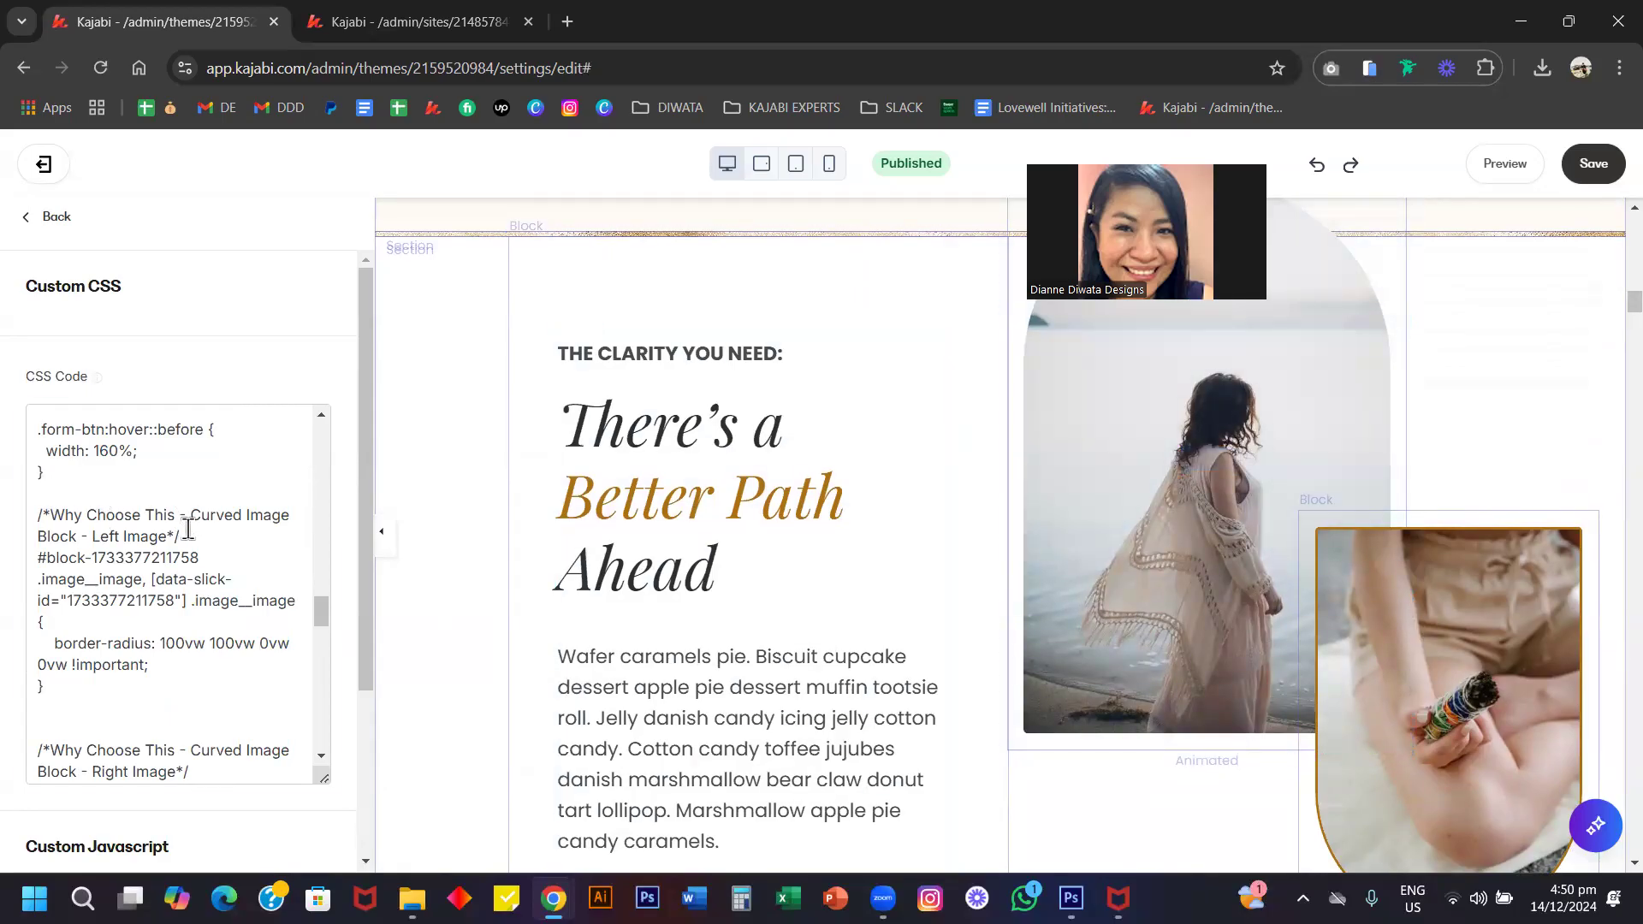
drag(187, 528, 67, 514)
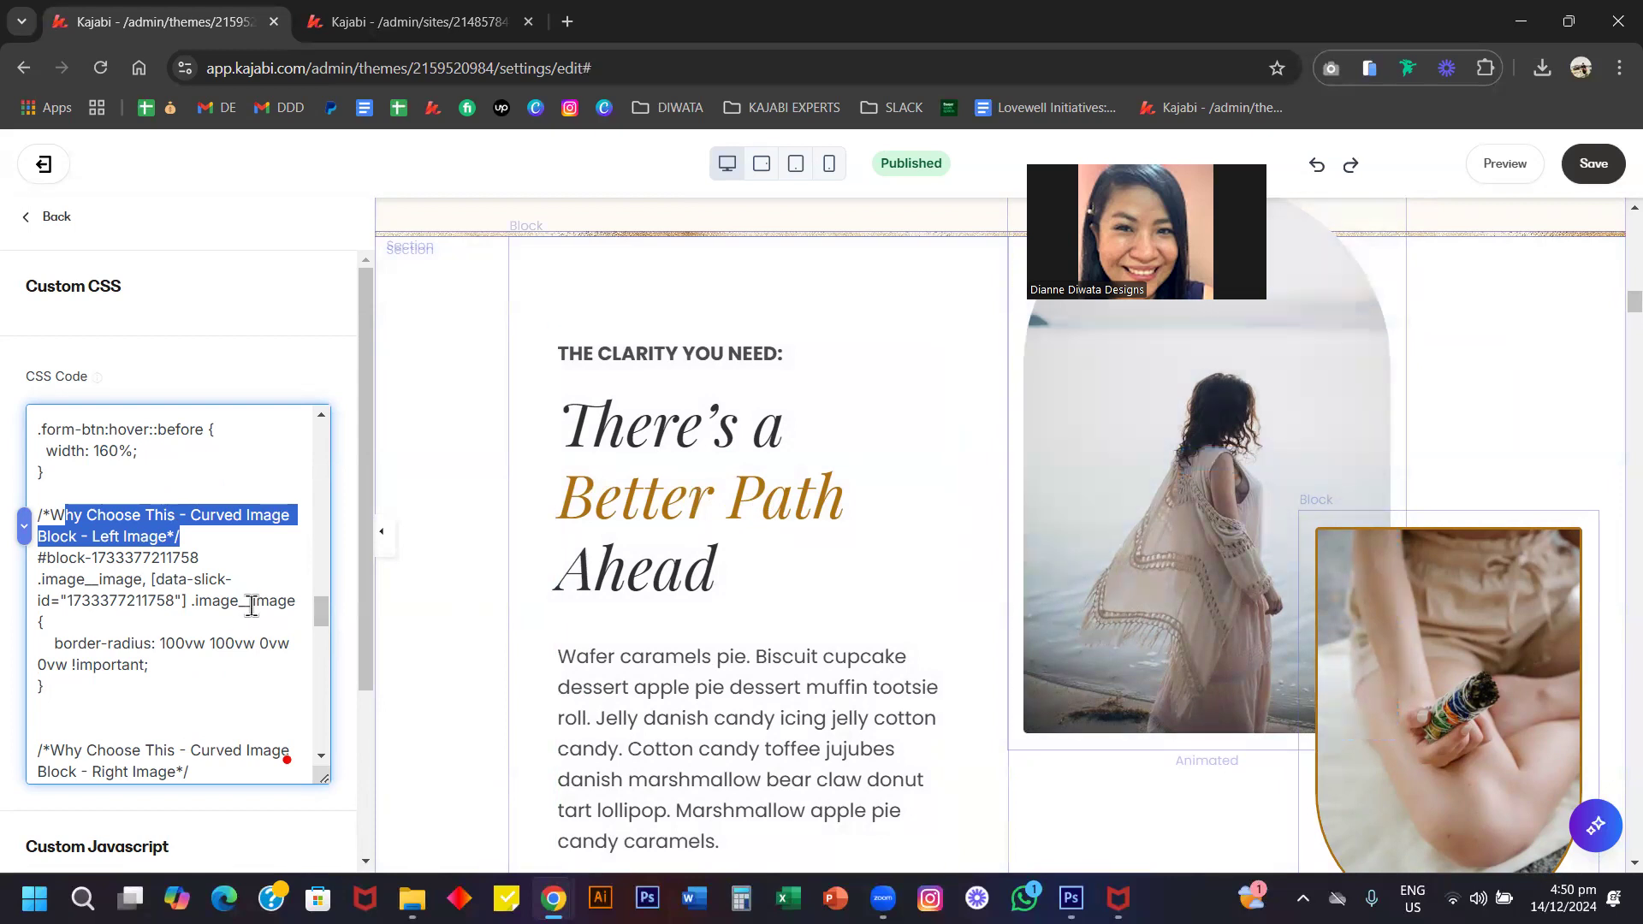
scroll(251, 606, down, 2)
scroll(143, 531, up, 2)
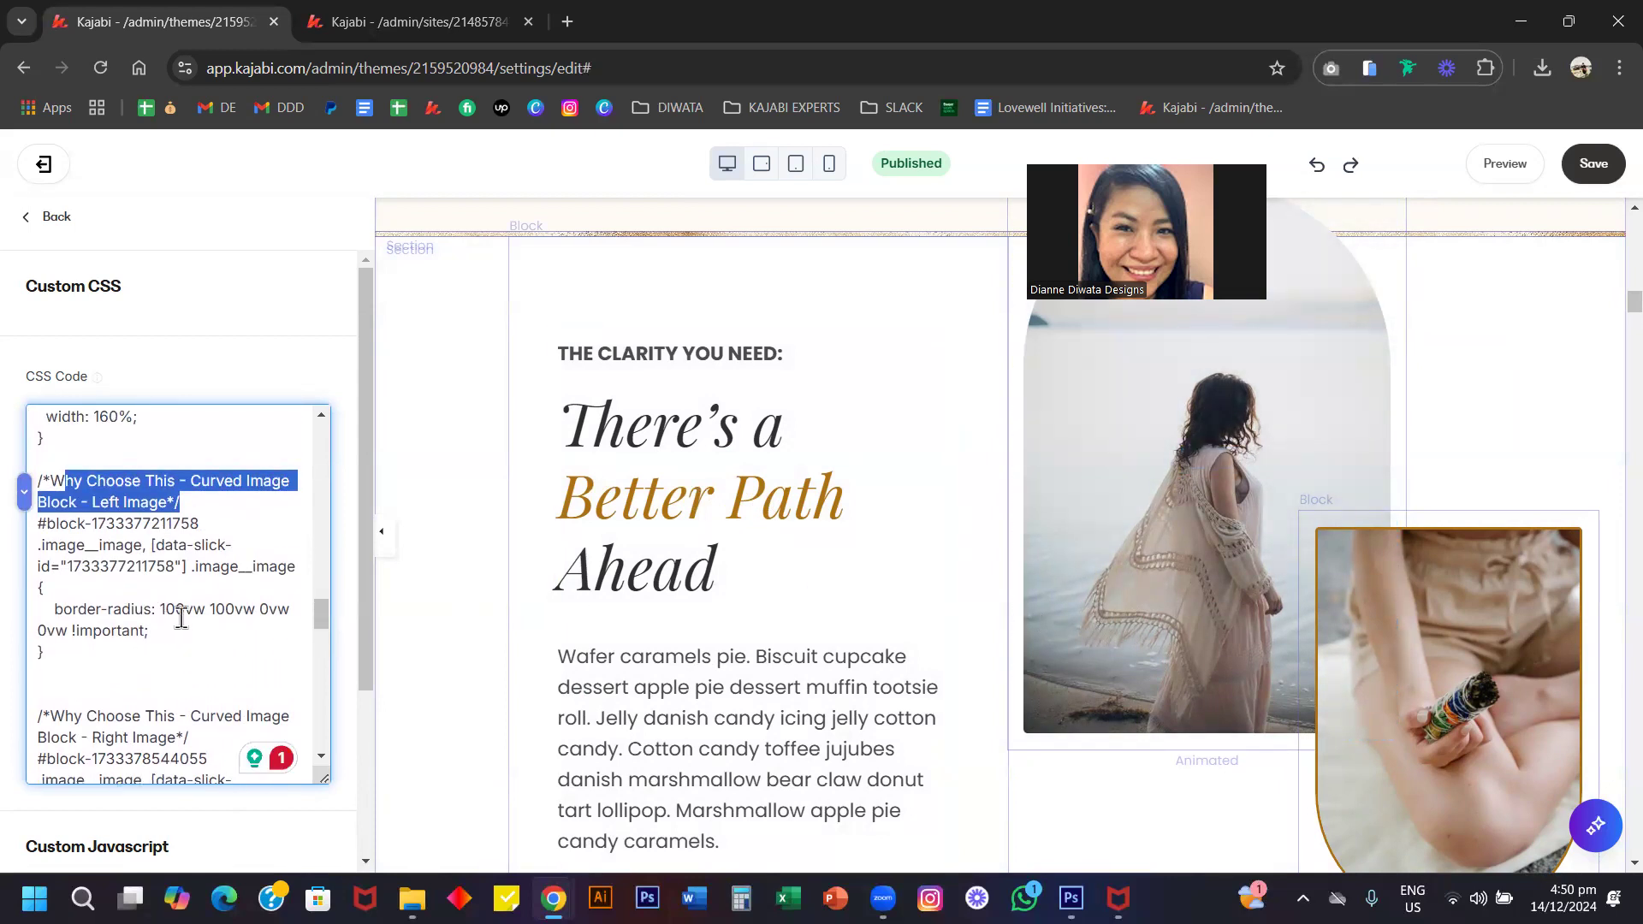
Set the Left Image rule's border-radius to 0vw 100vw 100vw 0vw and save the page.
click(175, 610)
key(BackSpace)
key(BackSpace)
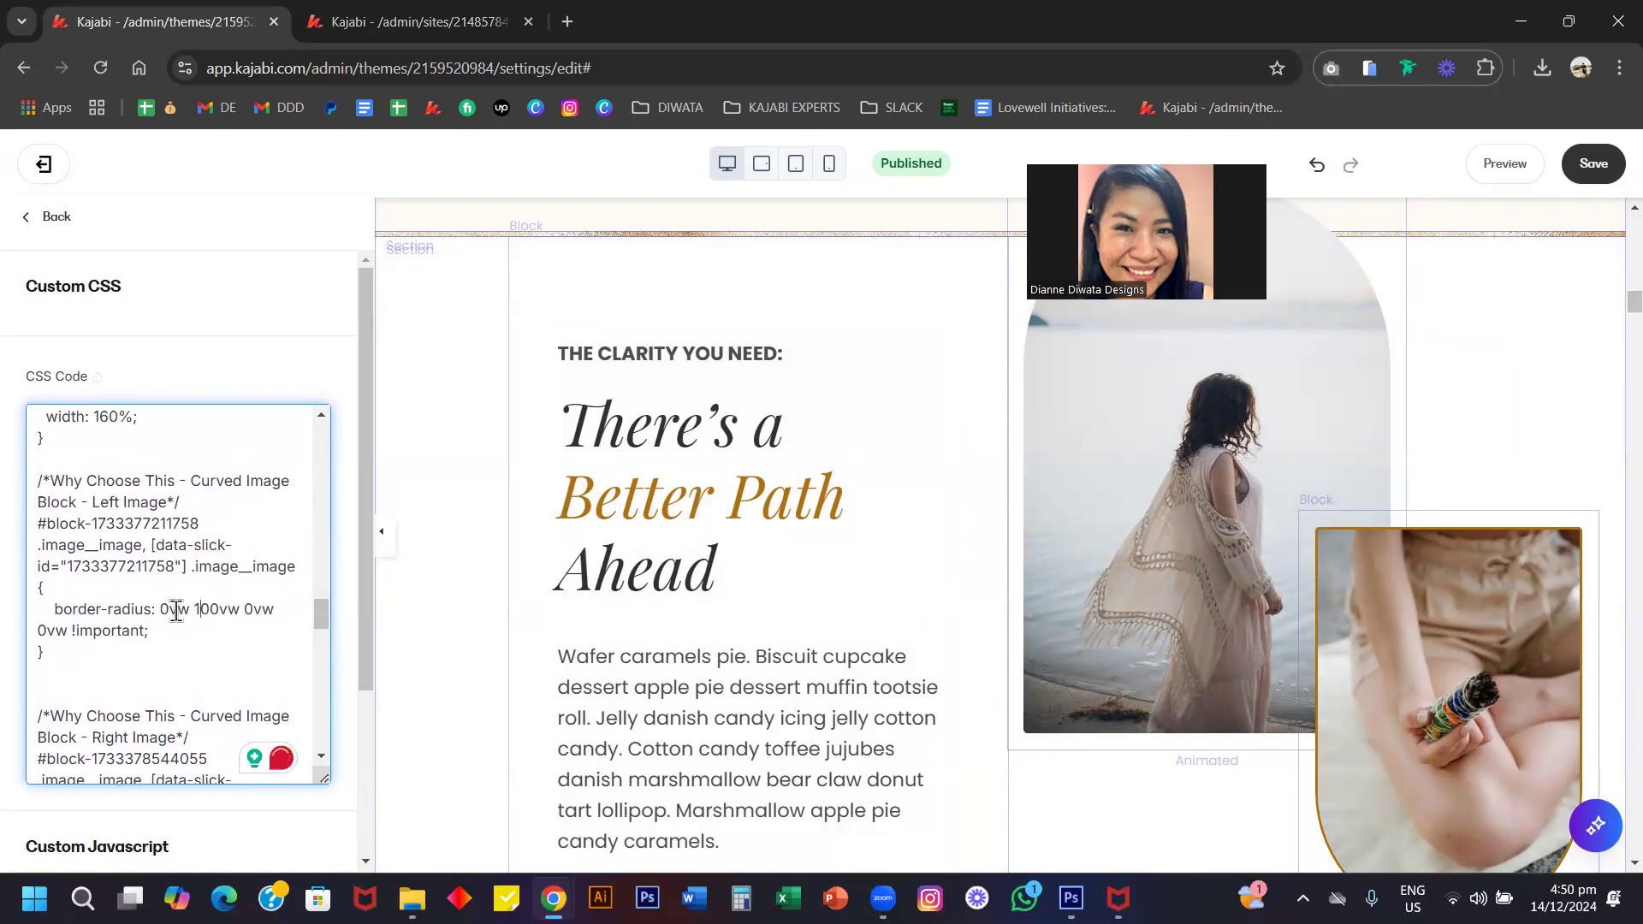
text(10)
key(ctrl+s)
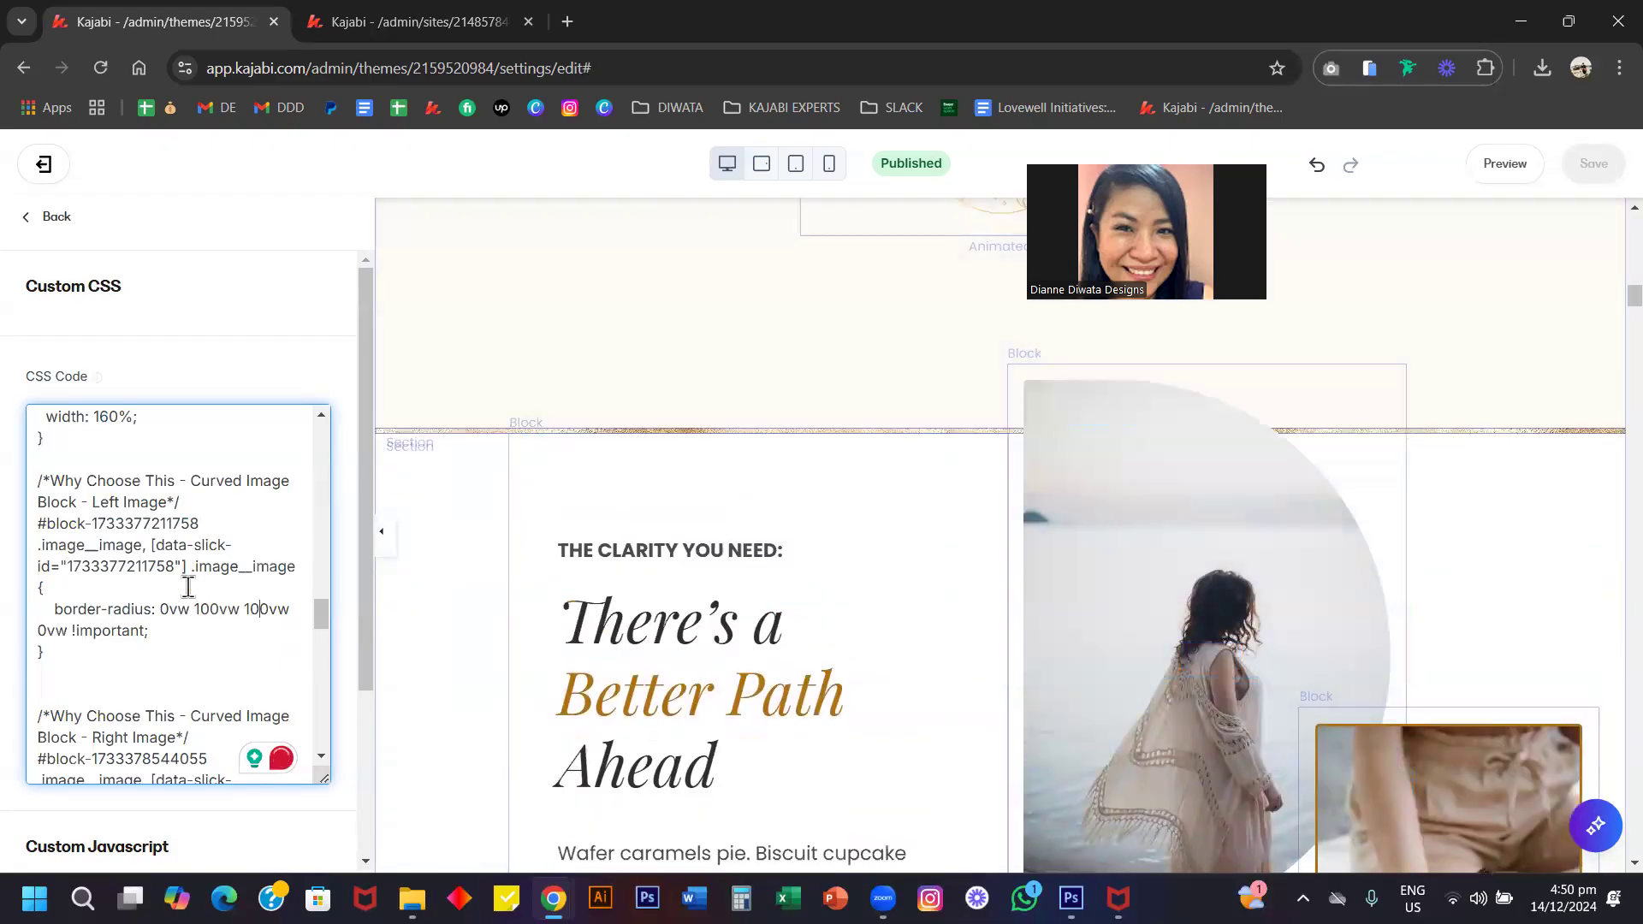
Set the Left Image rule's border-radius to 0vw 50vw 50vw 0vw, save, and check the image's curve.
click(208, 612)
key(BackSpace)
key(BackSpace)
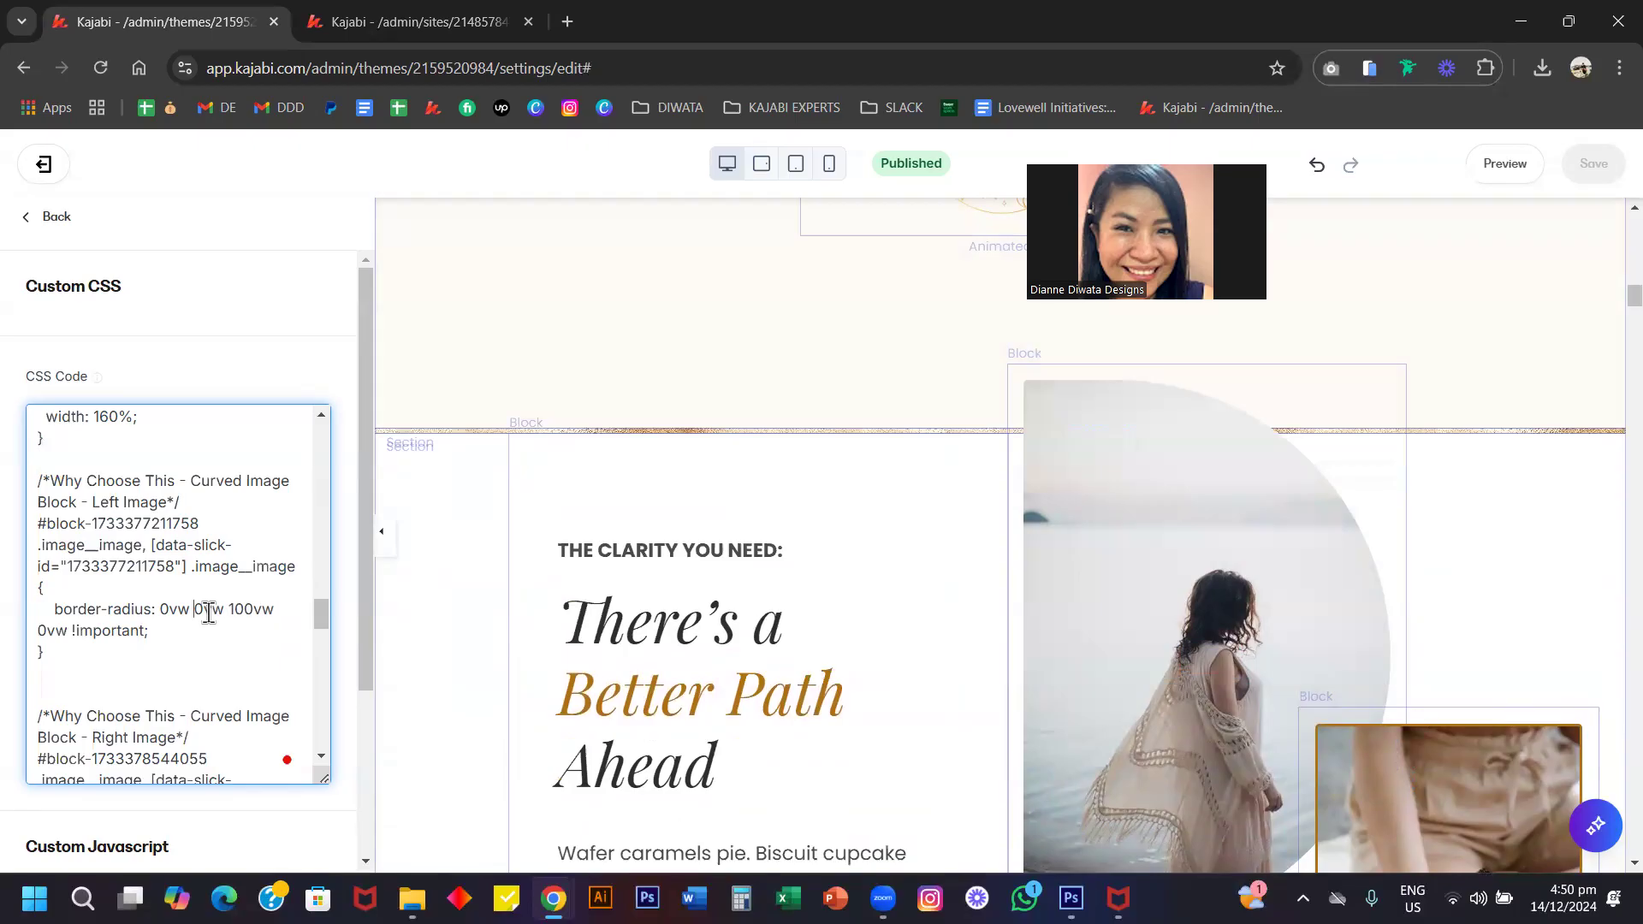
text(5)
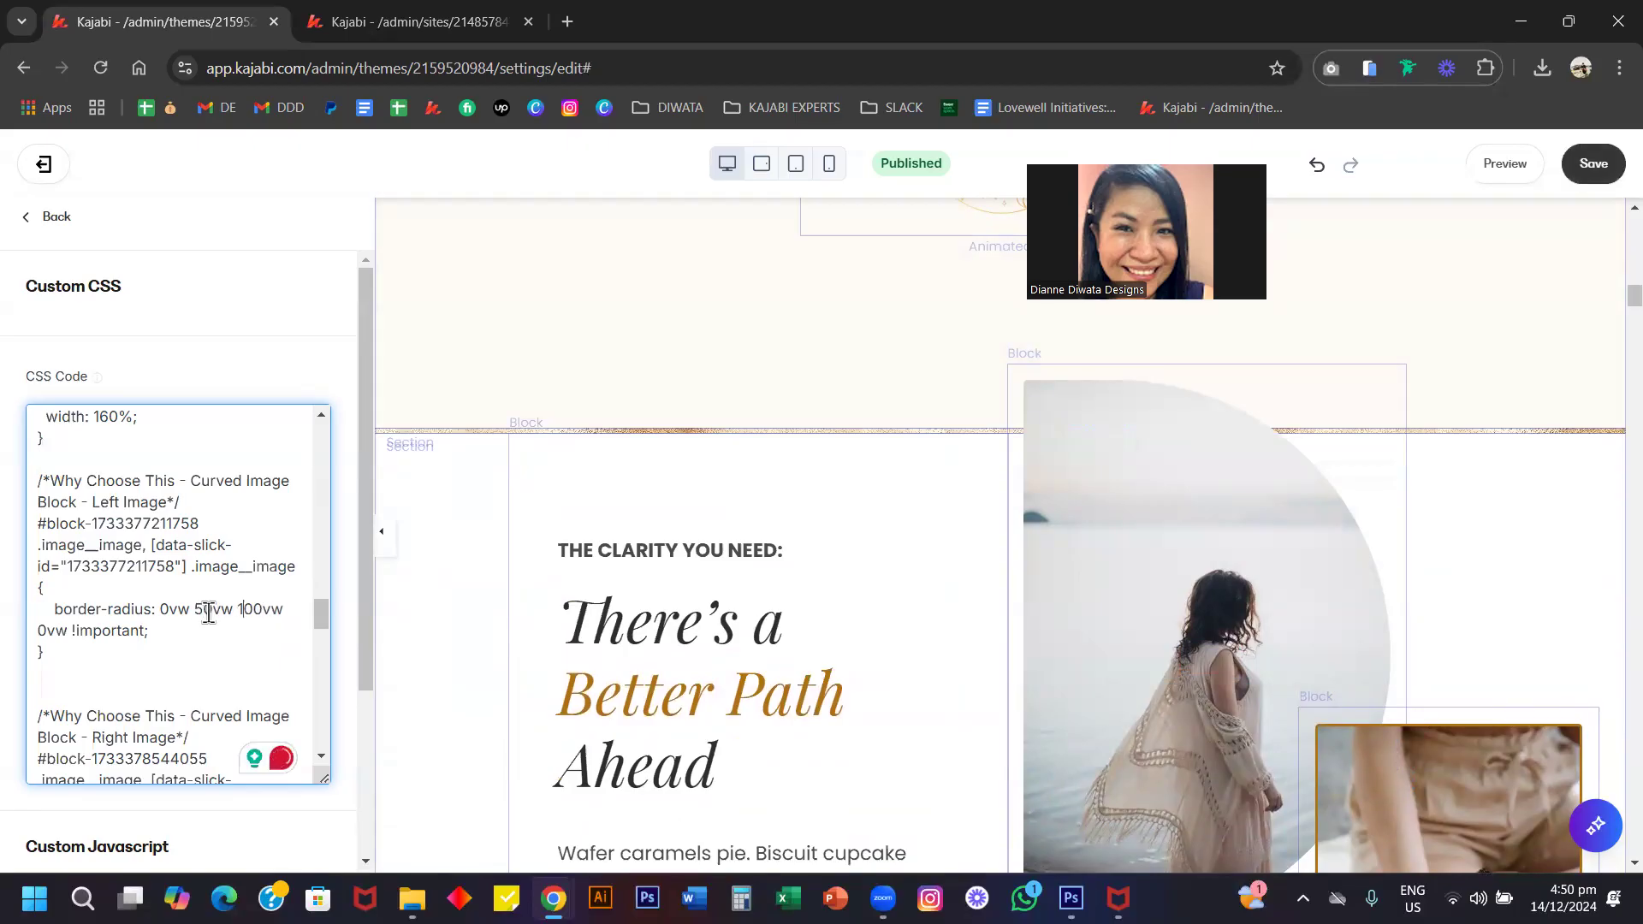
key(BackSpace)
key(ctrl+s)
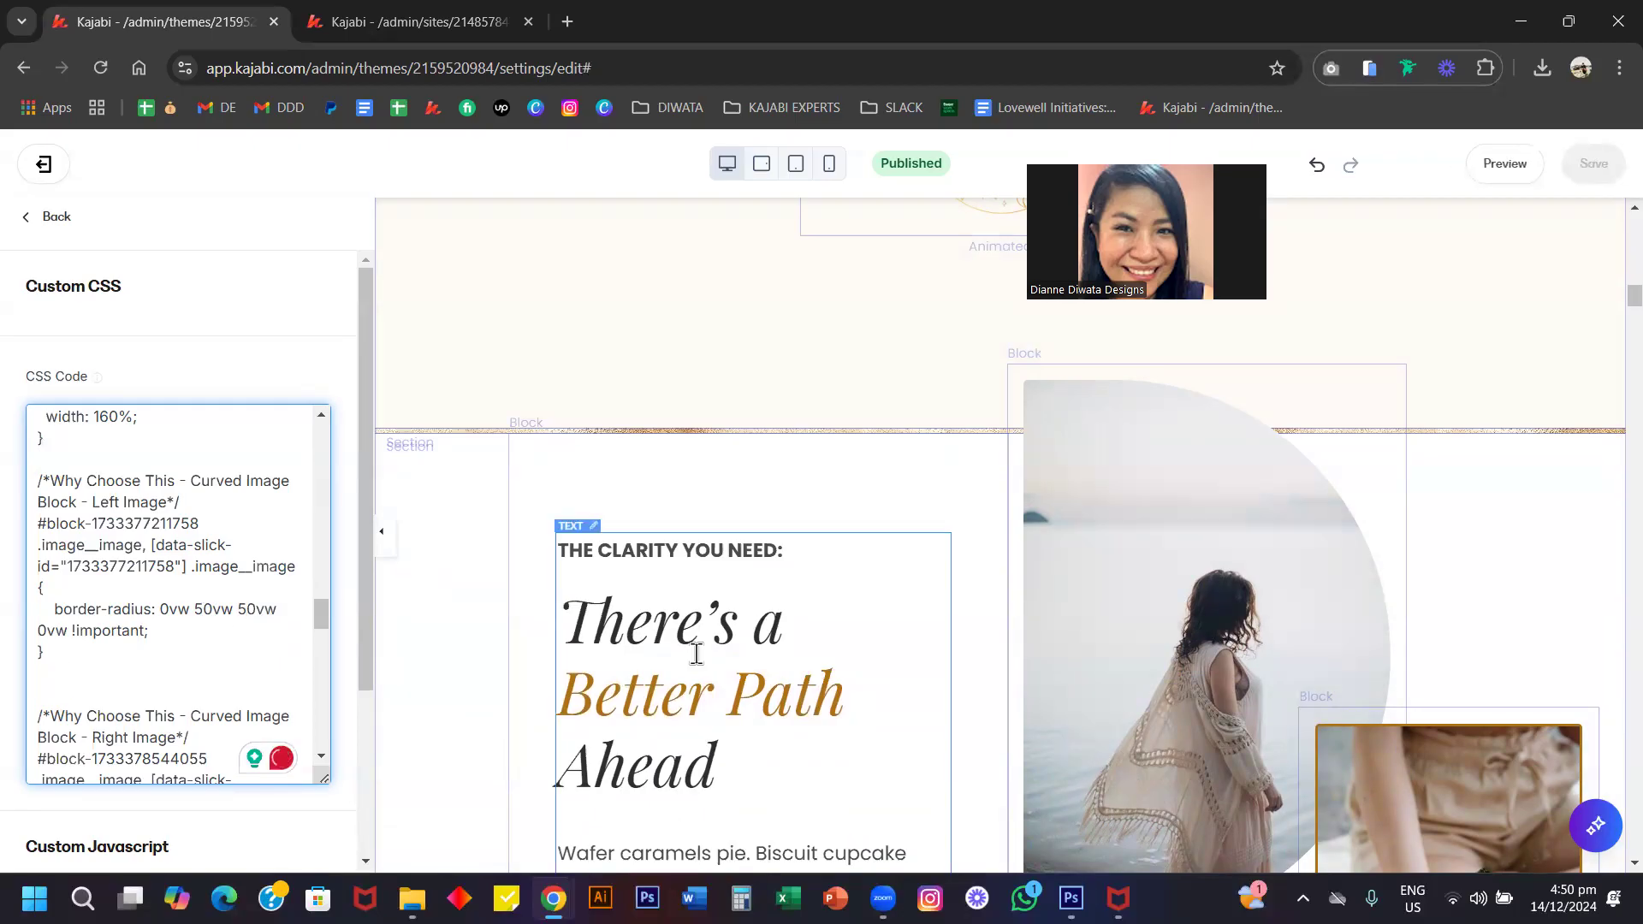
scroll(696, 654, down, 1)
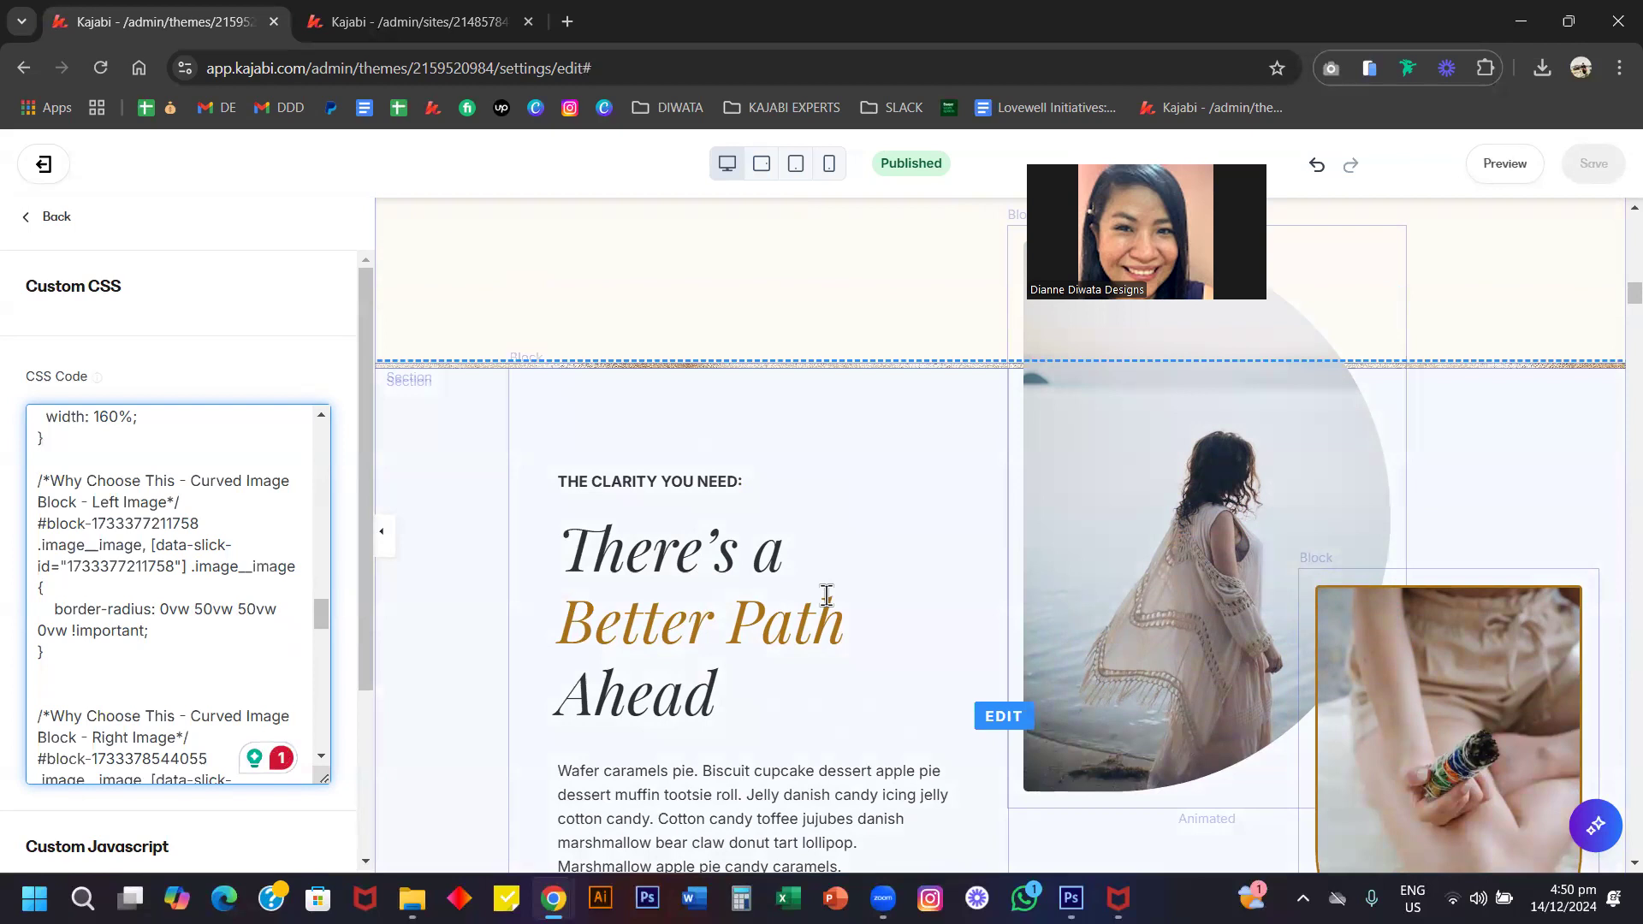
Undo the border-radius edits in the Left Image CSS rule.
click(243, 617)
key(BackSpace)
key(ctrl+z)
key(ctrl+z)
key(ctrl+z)
key(ctrl+z)
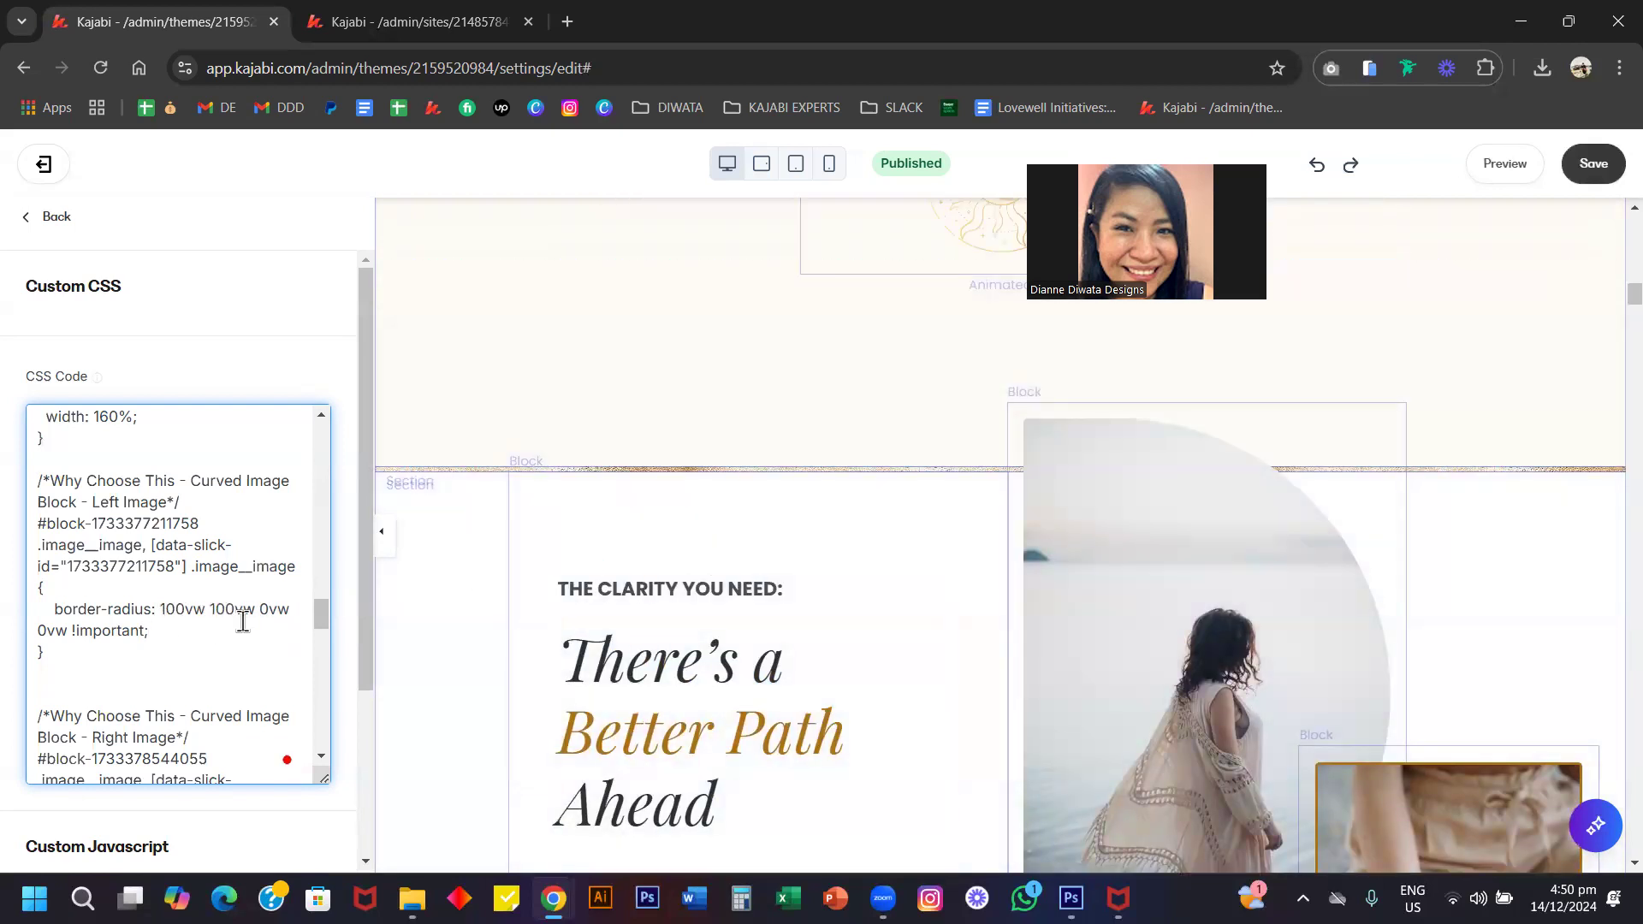
Examine the border-radius and border lines of the "Curved Image Block - Right Image" CSS rule against the image with the rounded lower edge.
scroll(243, 620, down, 1)
scroll(243, 620, down, 1)
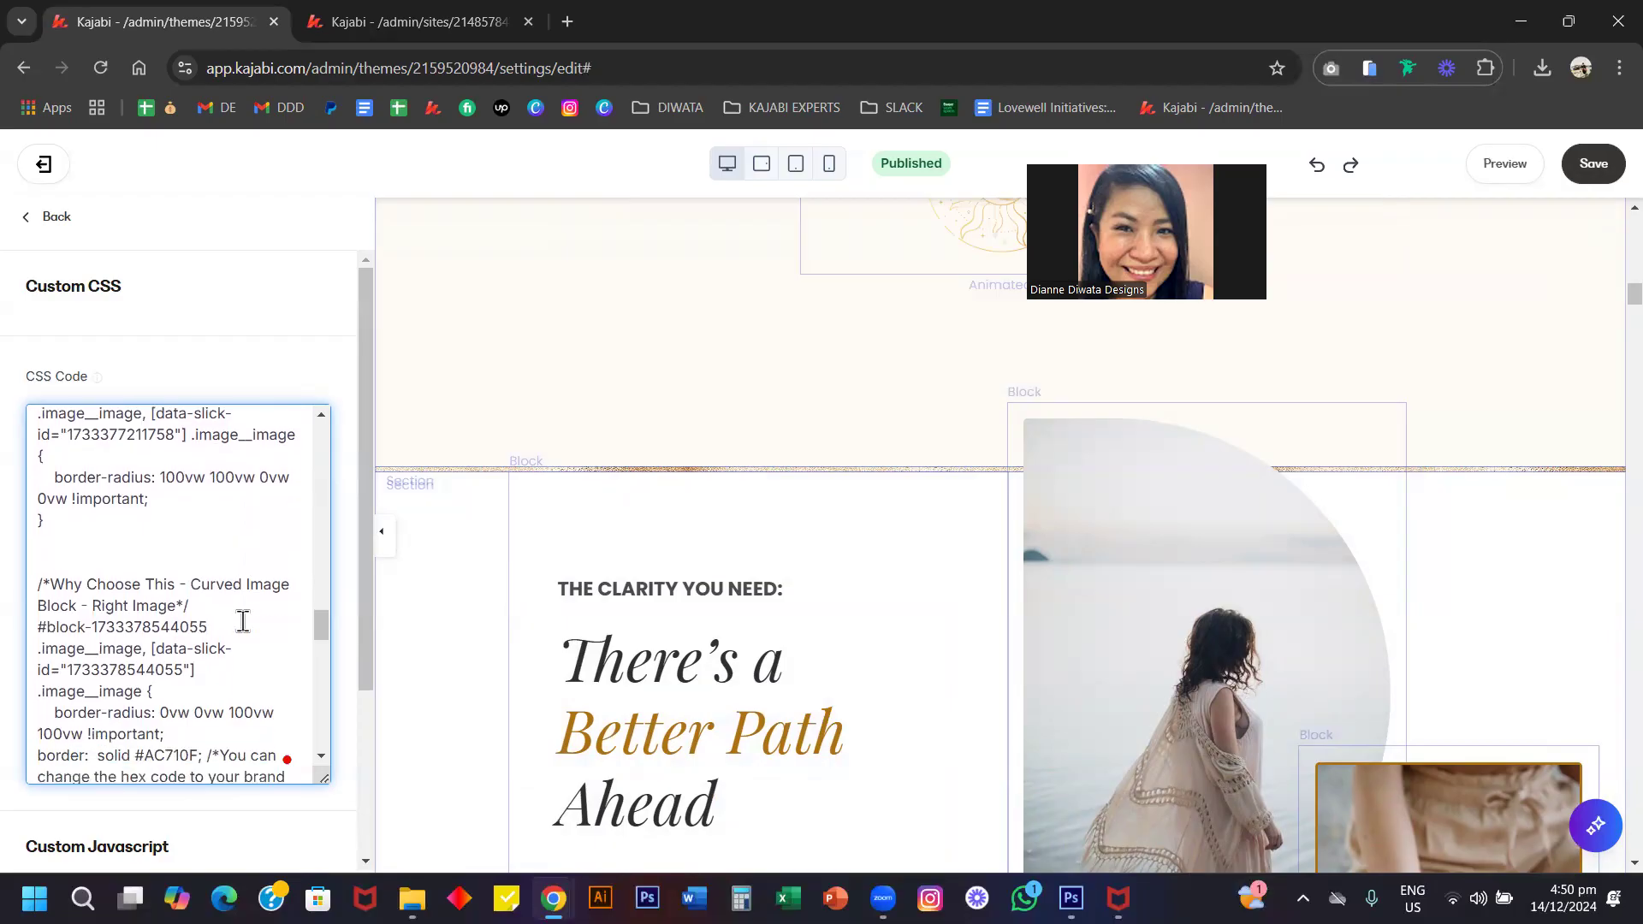
scroll(1100, 635, down, 3)
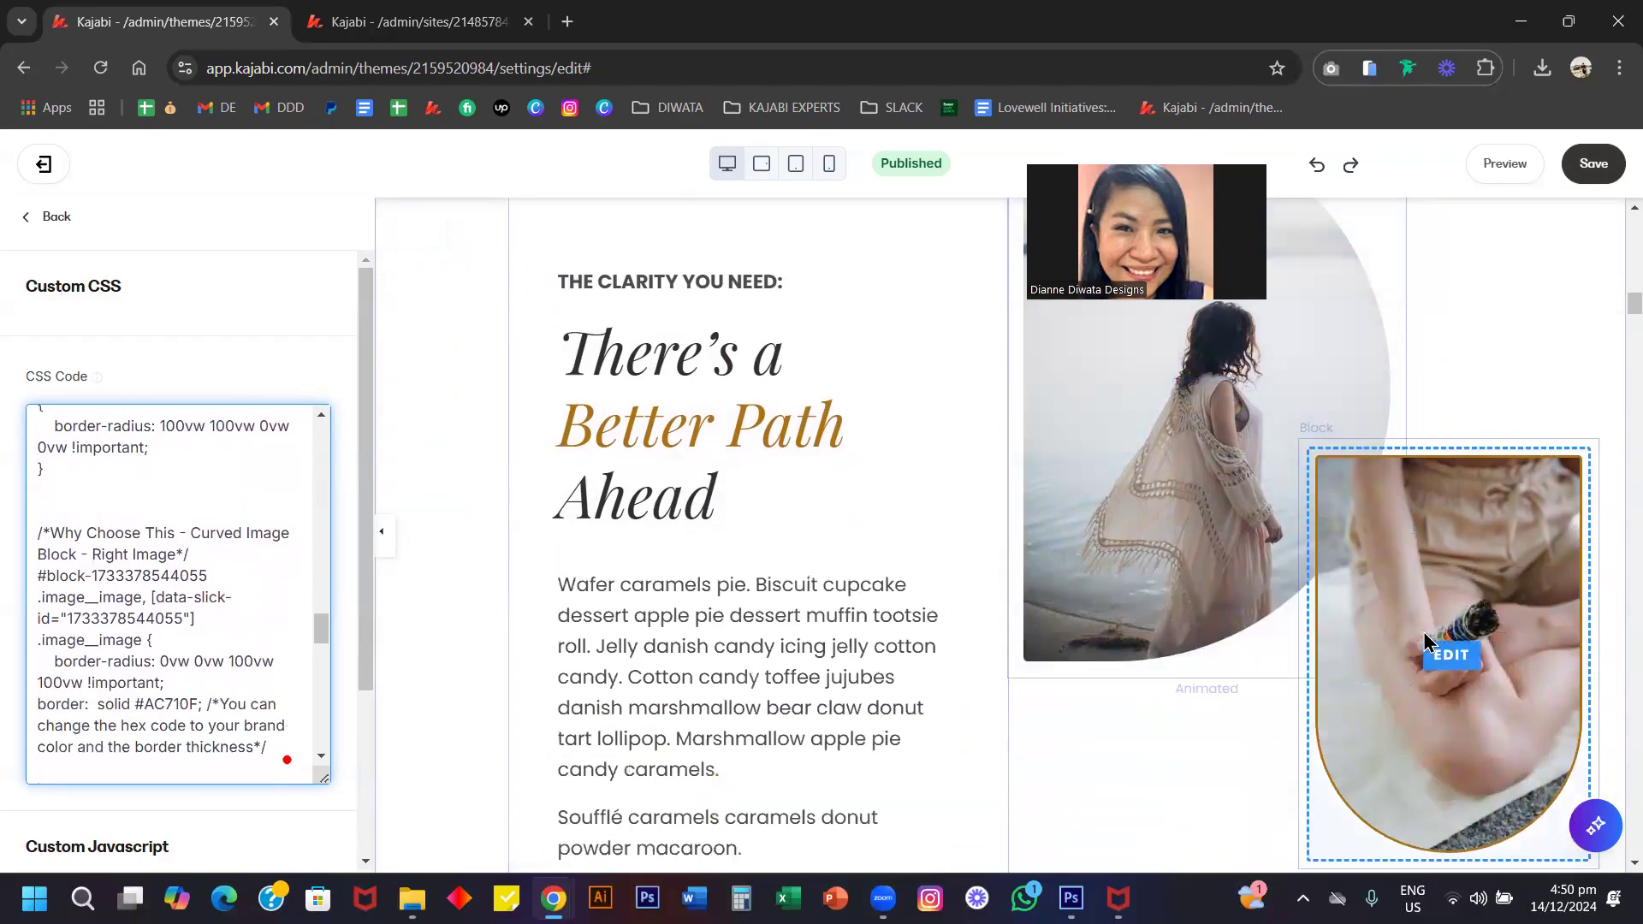
scroll(168, 607, down, 1)
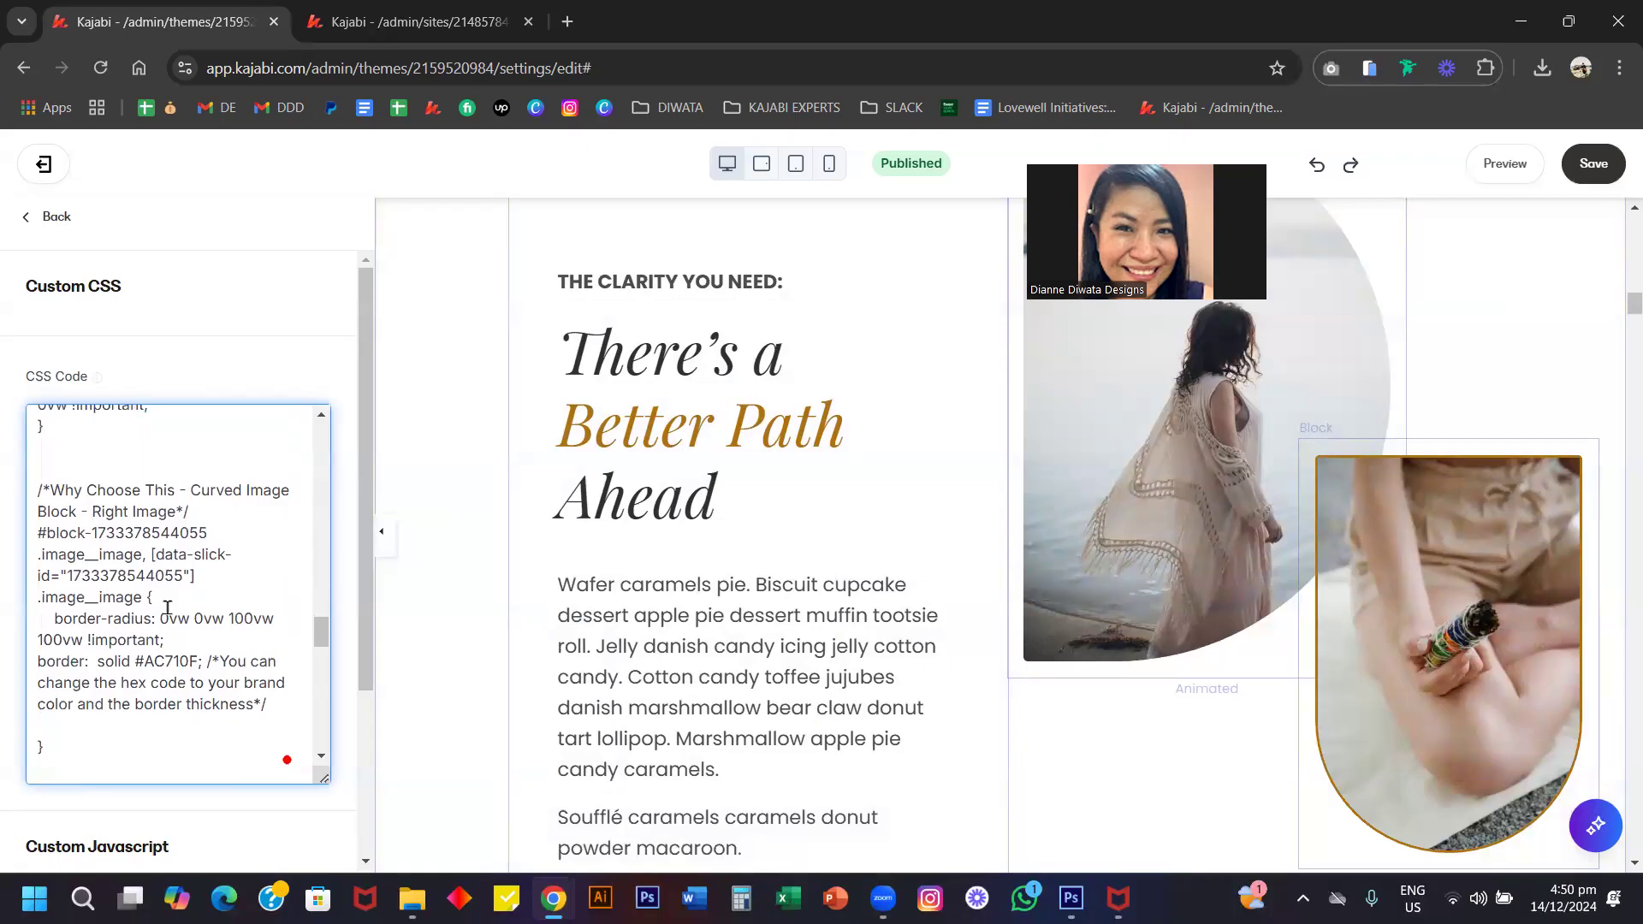
drag(164, 640, 170, 622)
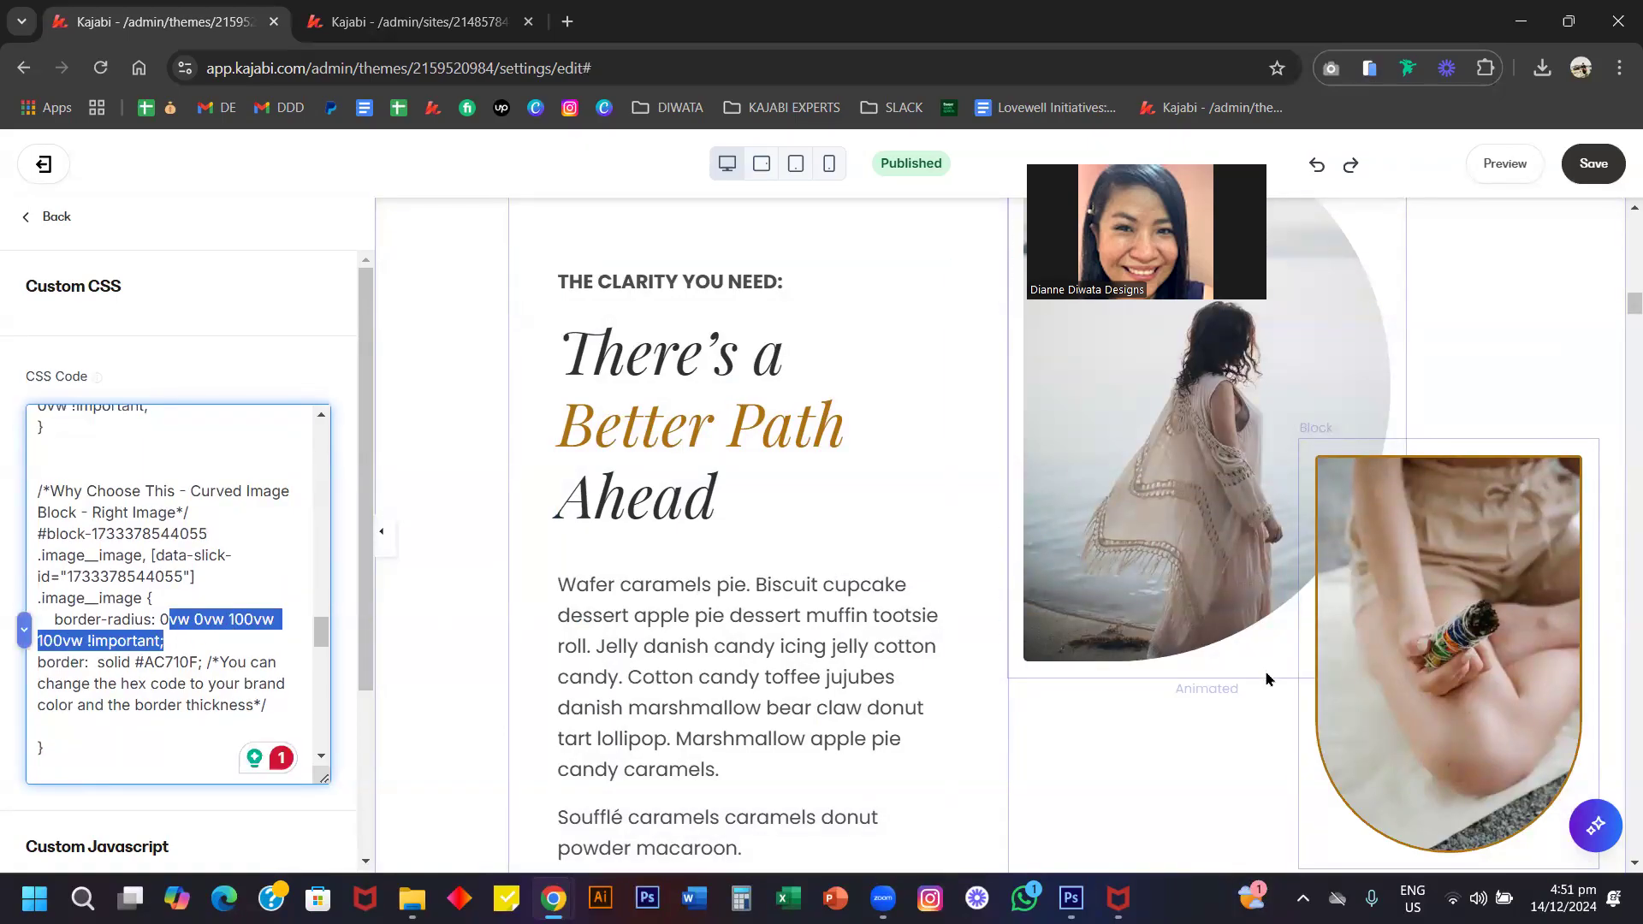
scroll(223, 675, down, 1)
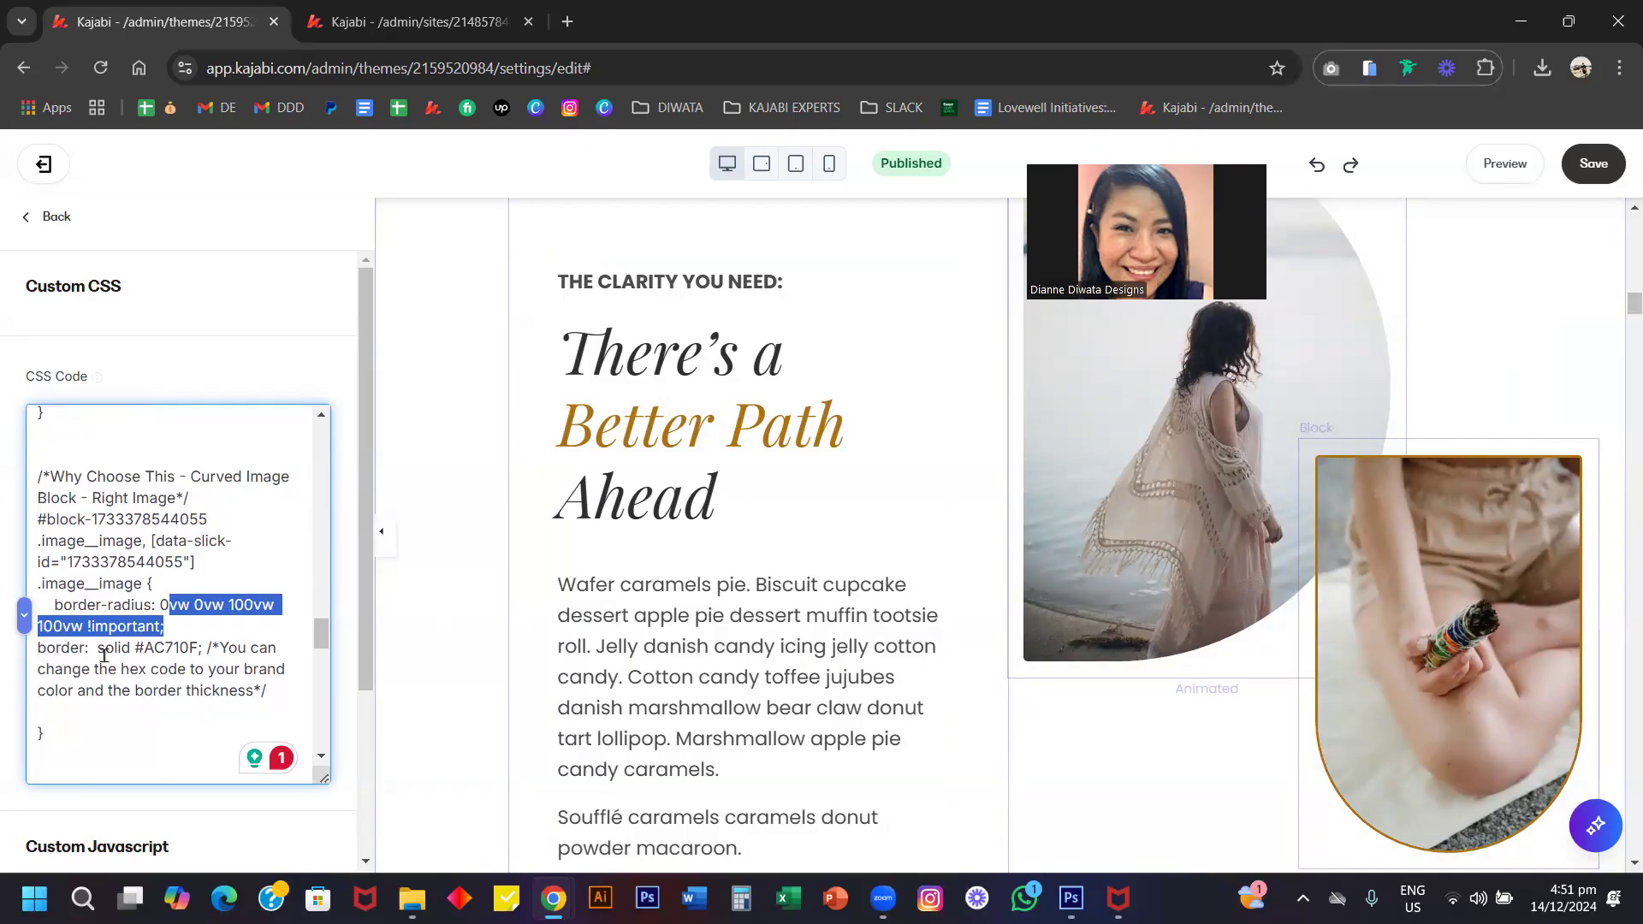
Set the Right Image rule's border color to #333333 and save the page.
double_click(176, 653)
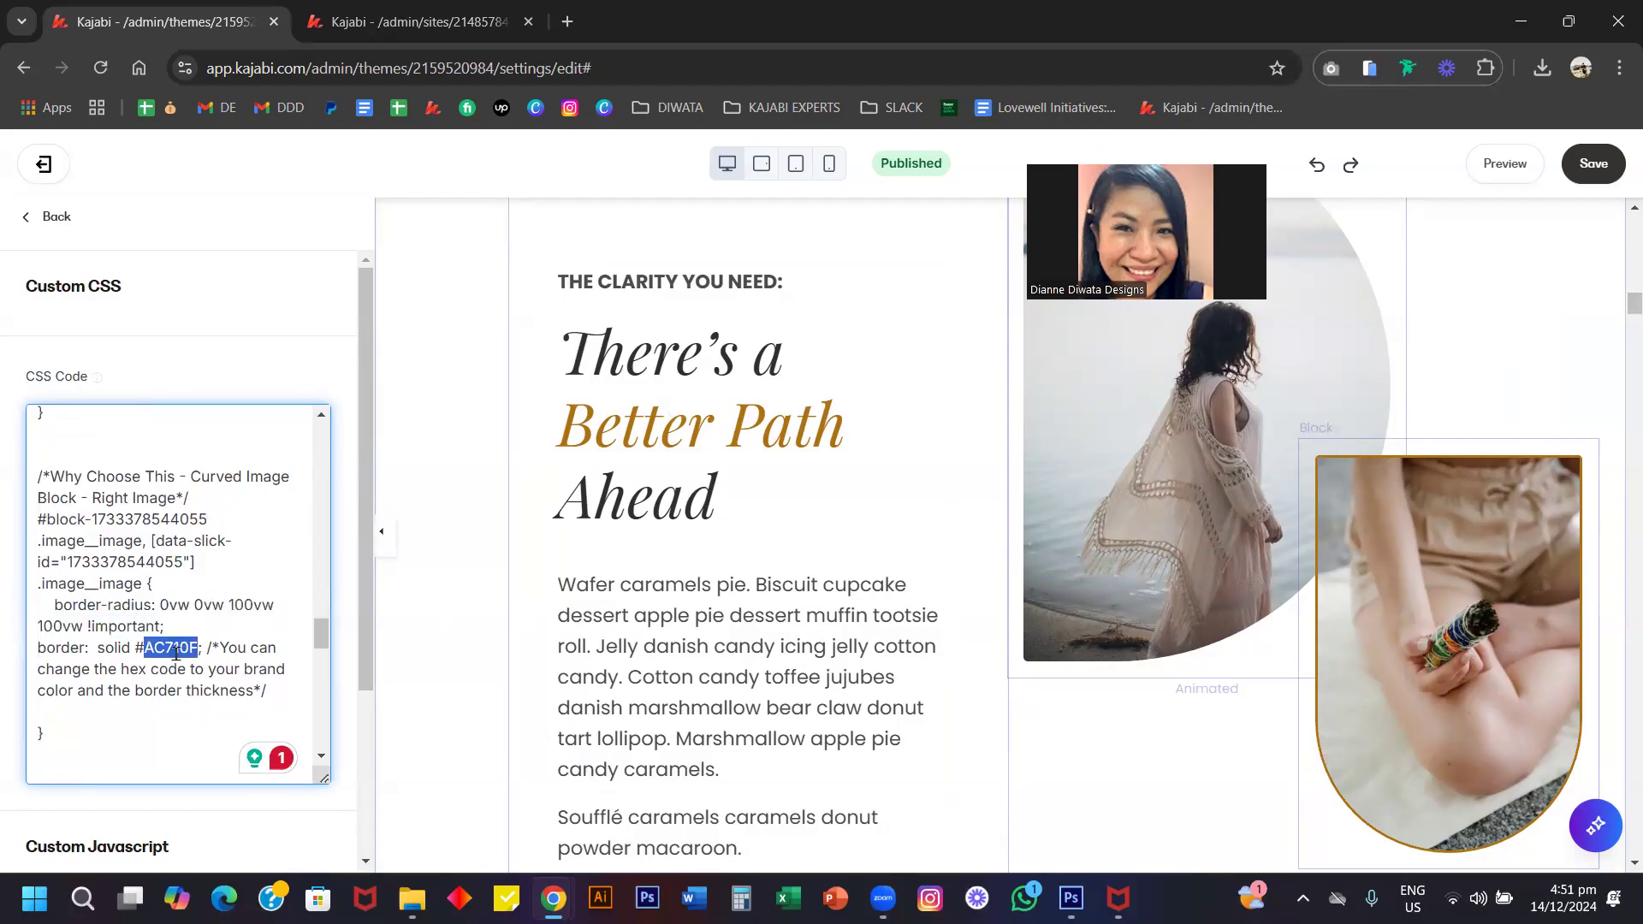
text(333333)
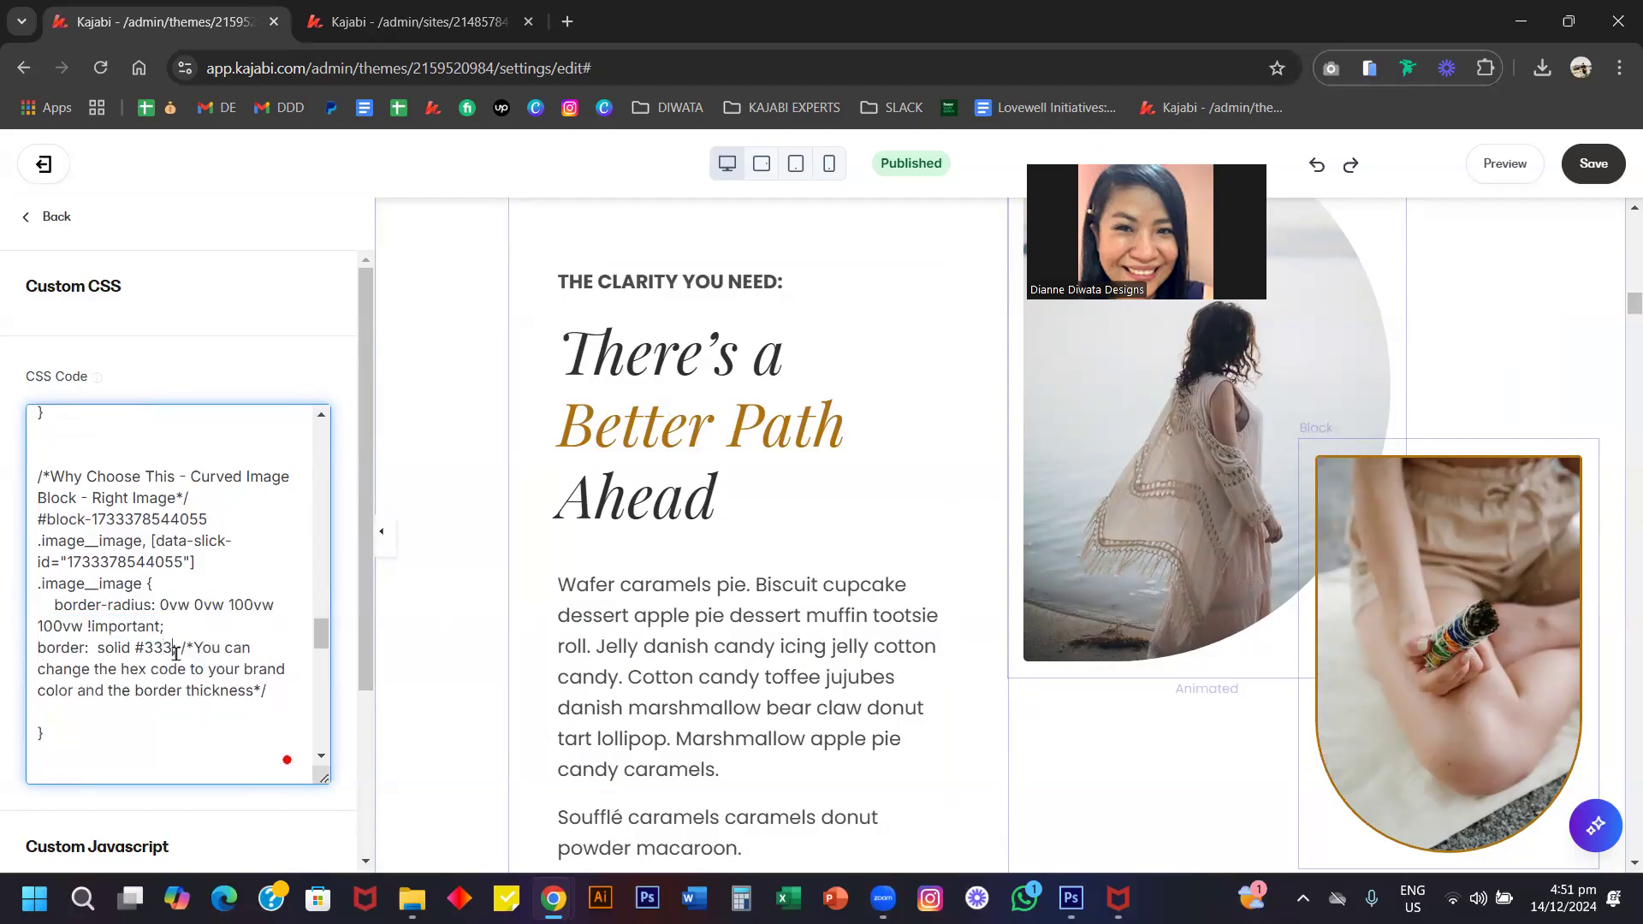
key(ctrl+s)
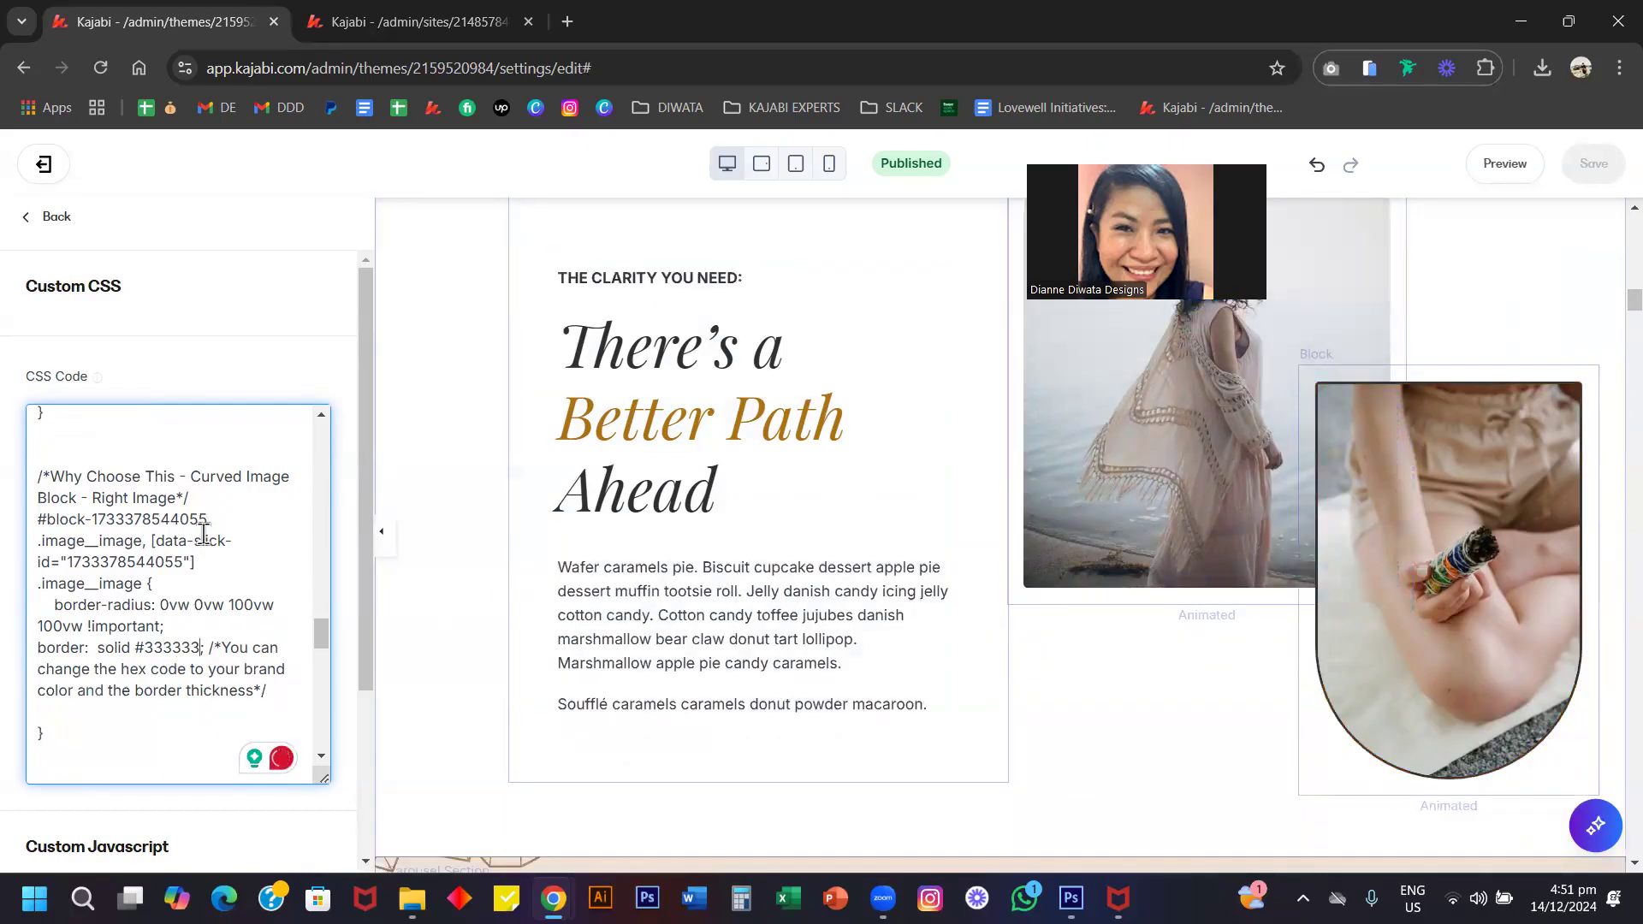
Undo the border color change in the Right Image CSS rule.
key(ctrl+z)
key(ctrl+z)
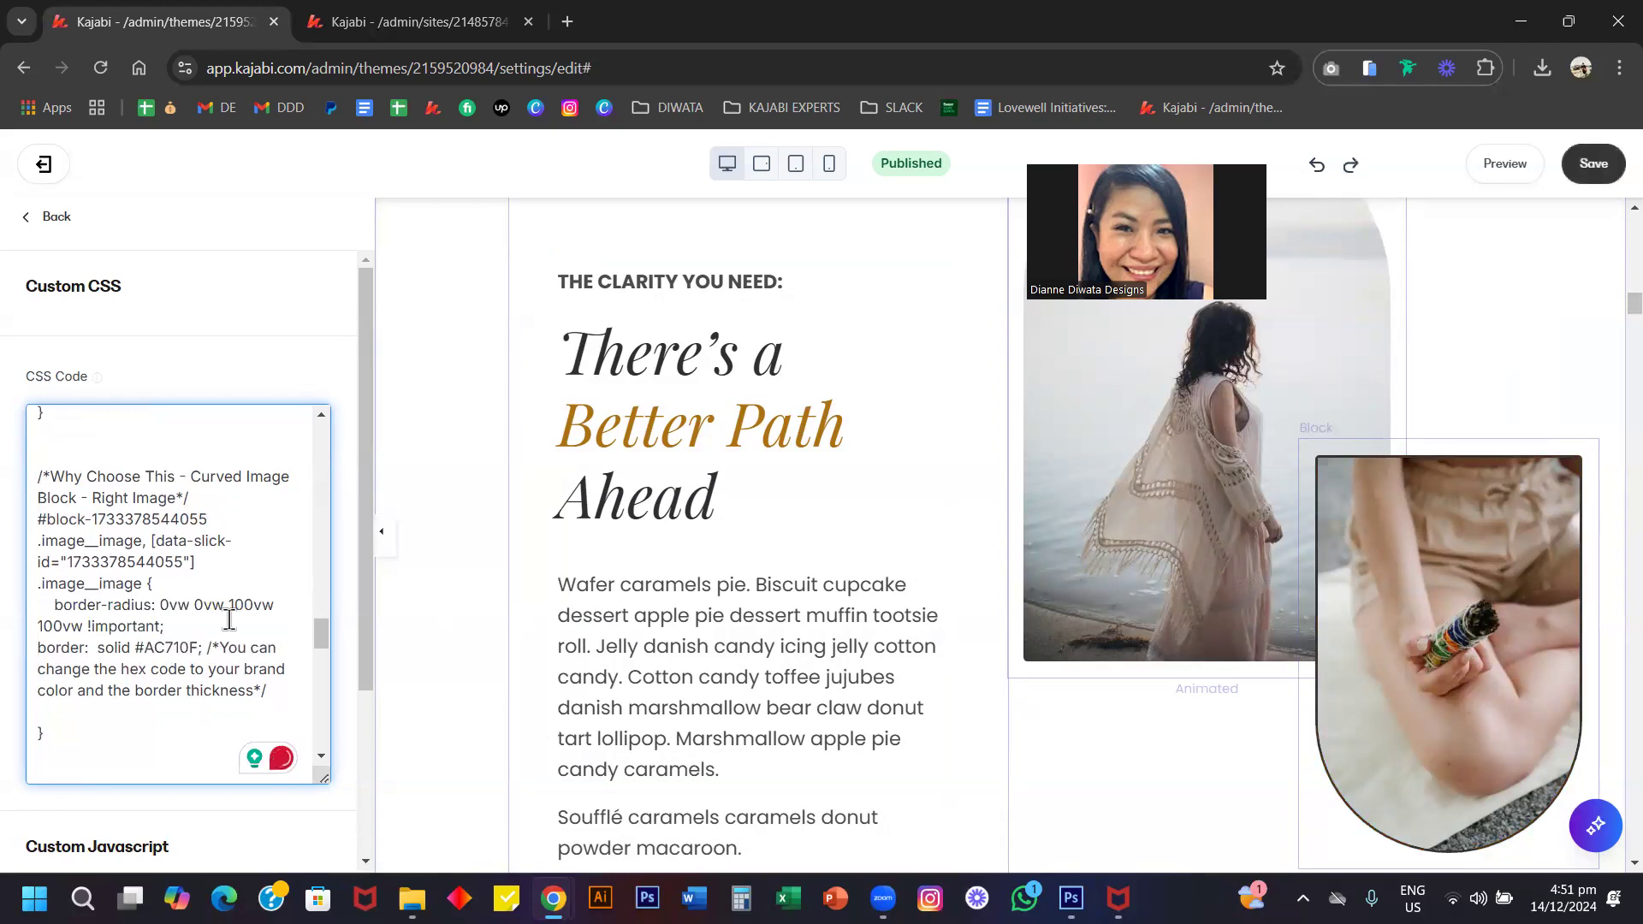
scroll(229, 618, up, 1)
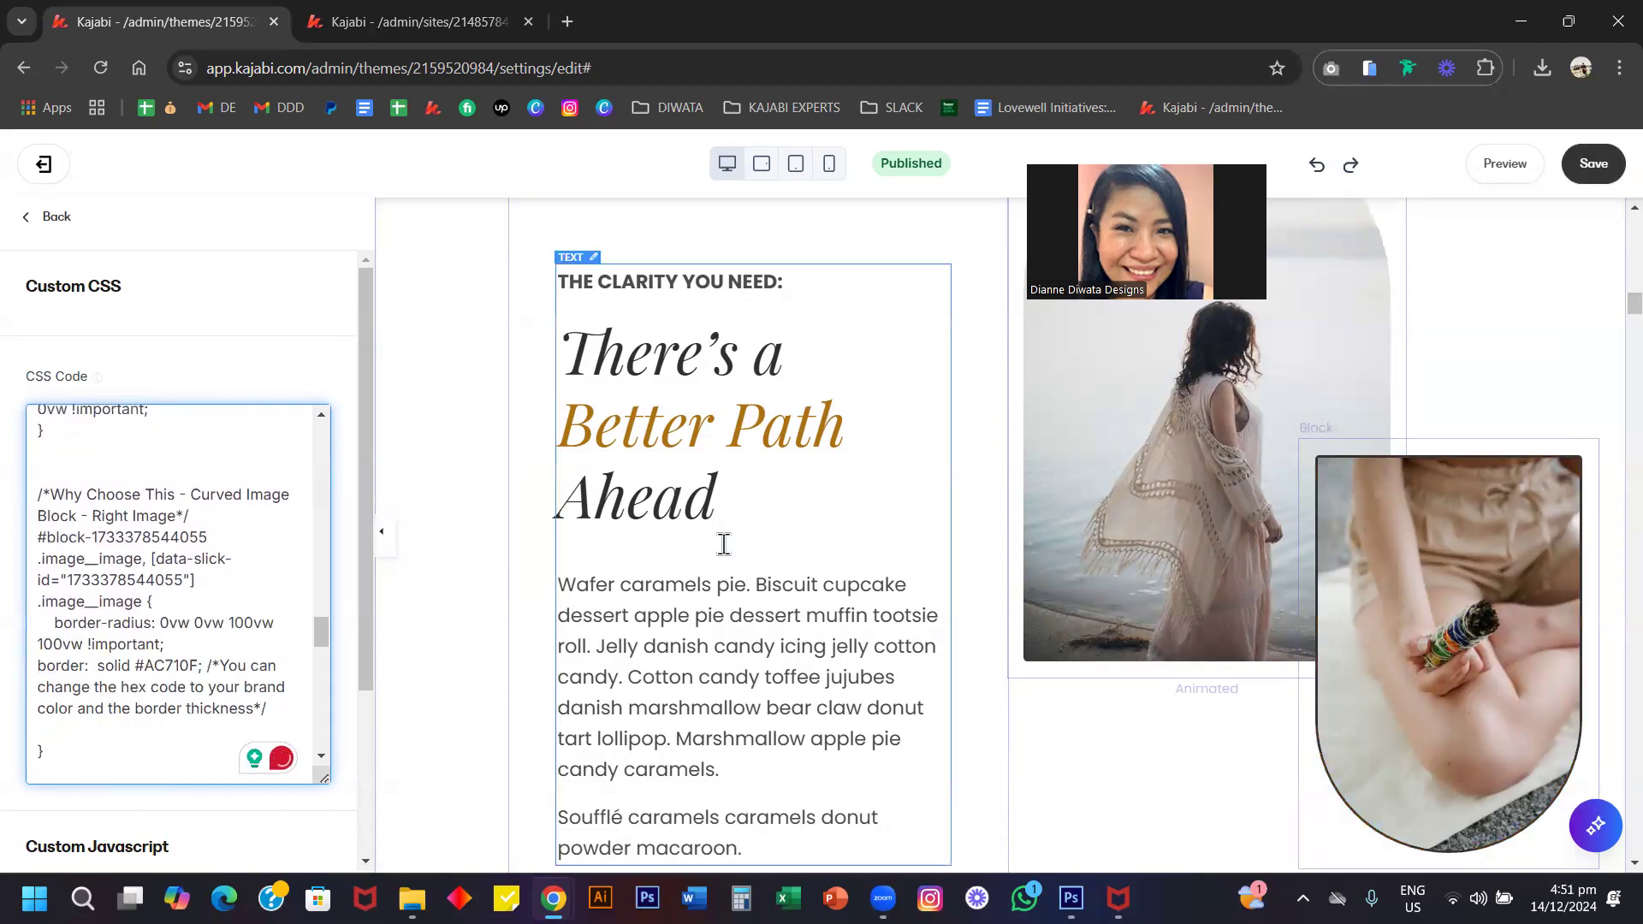
Turn on Edit Mode for the Testimonial Slider section and open the first testimonial's text for editing.
scroll(723, 544, up, 6)
scroll(723, 556, down, 4)
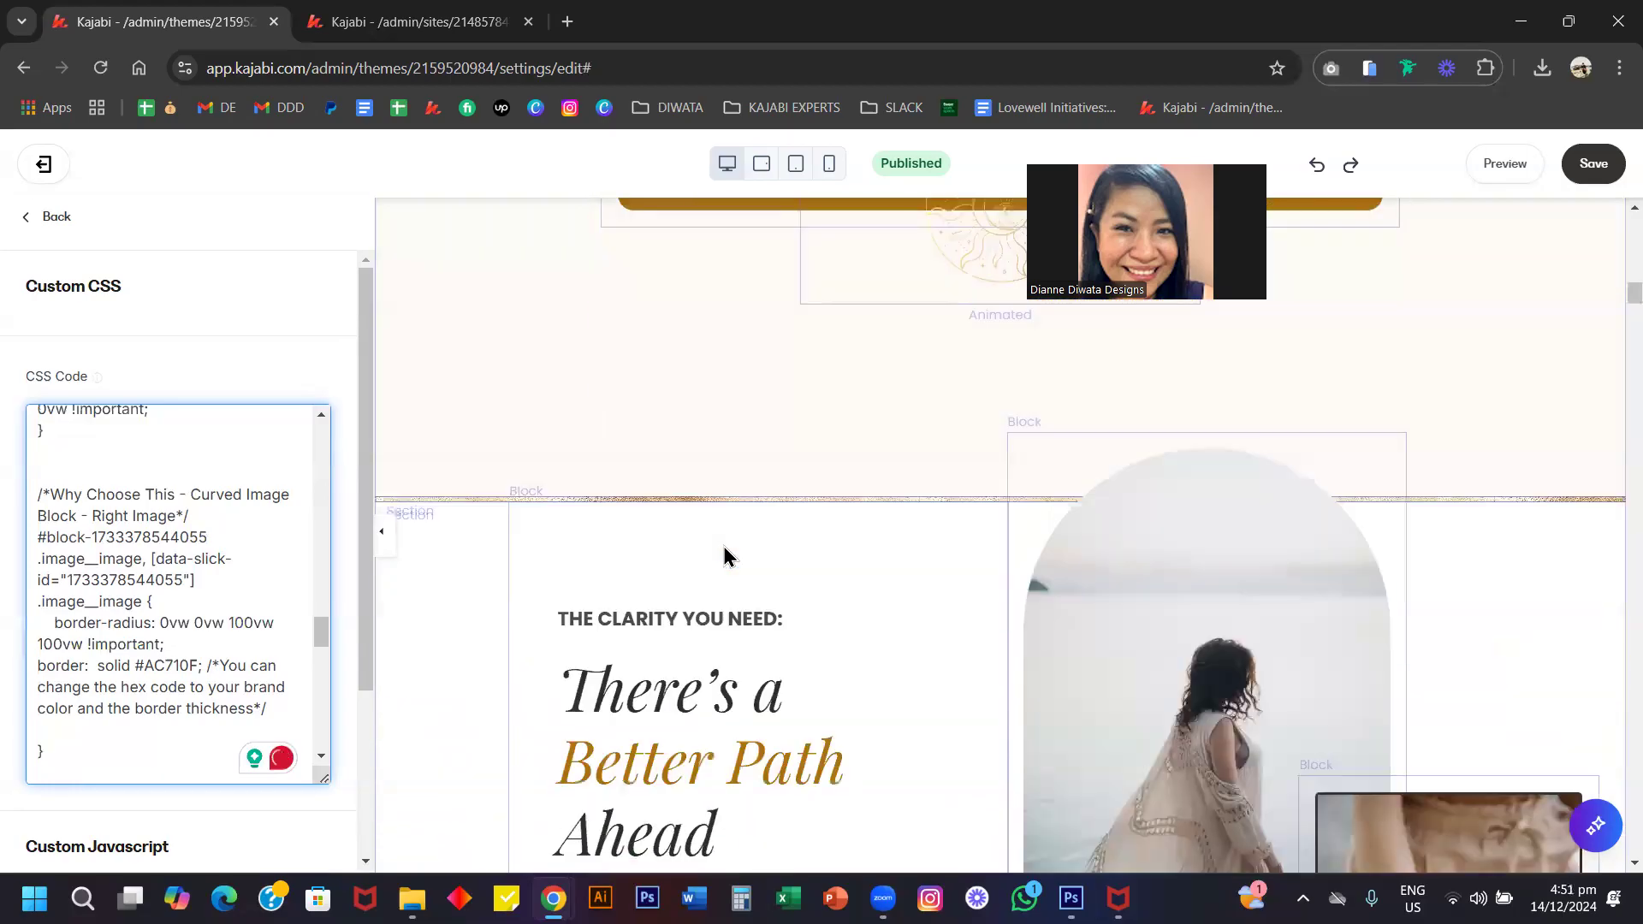
scroll(723, 556, down, 10)
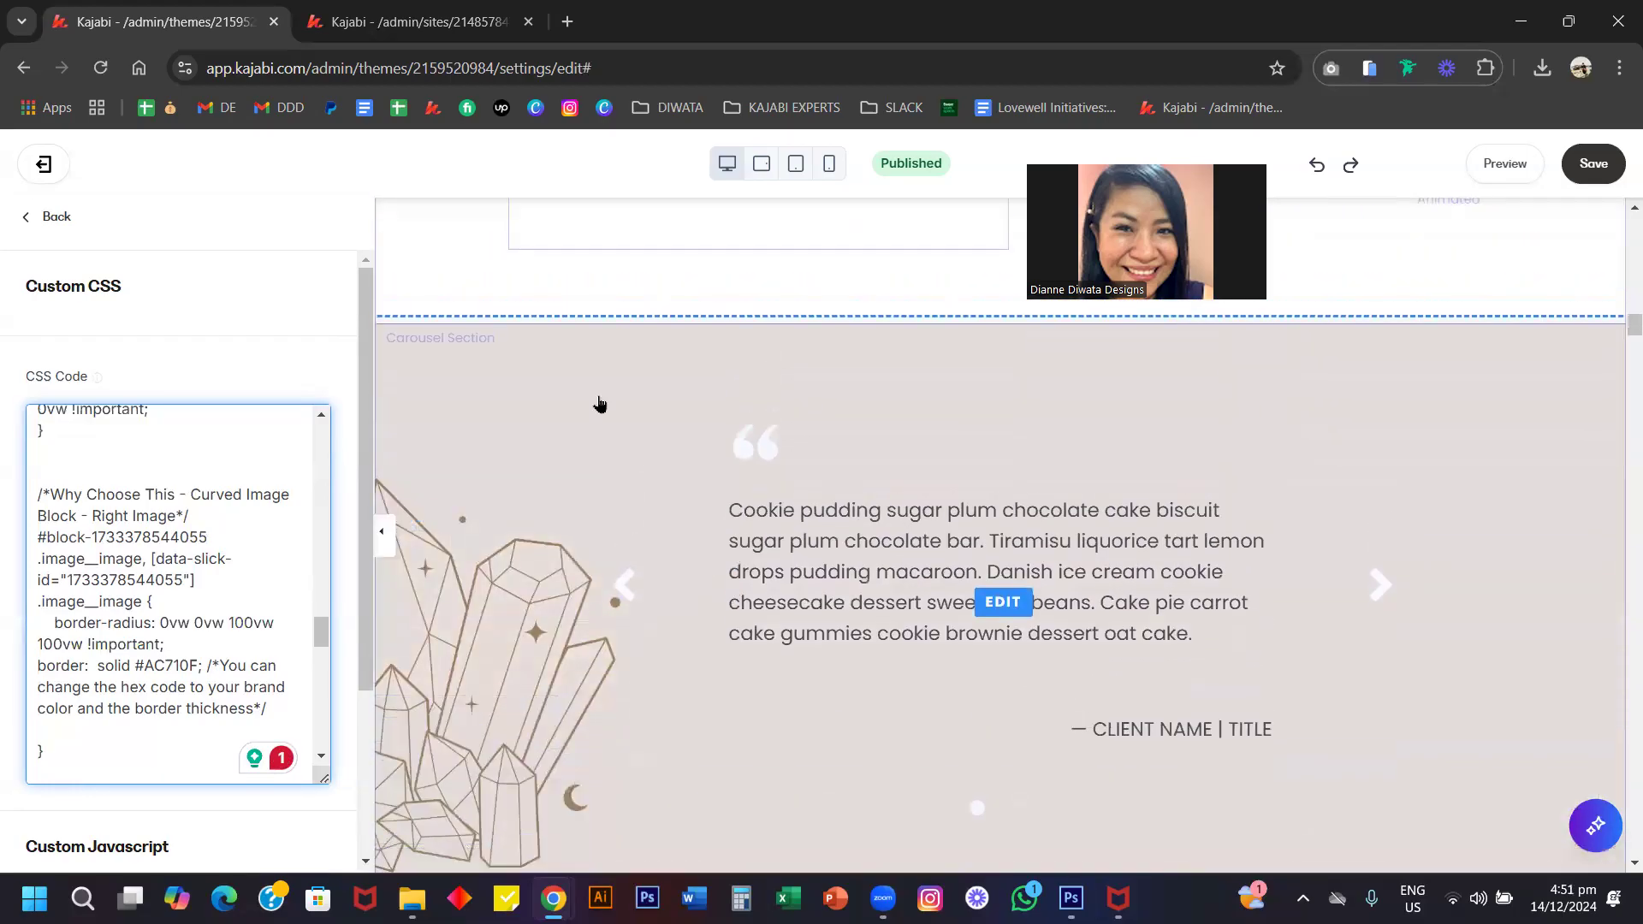
click(444, 433)
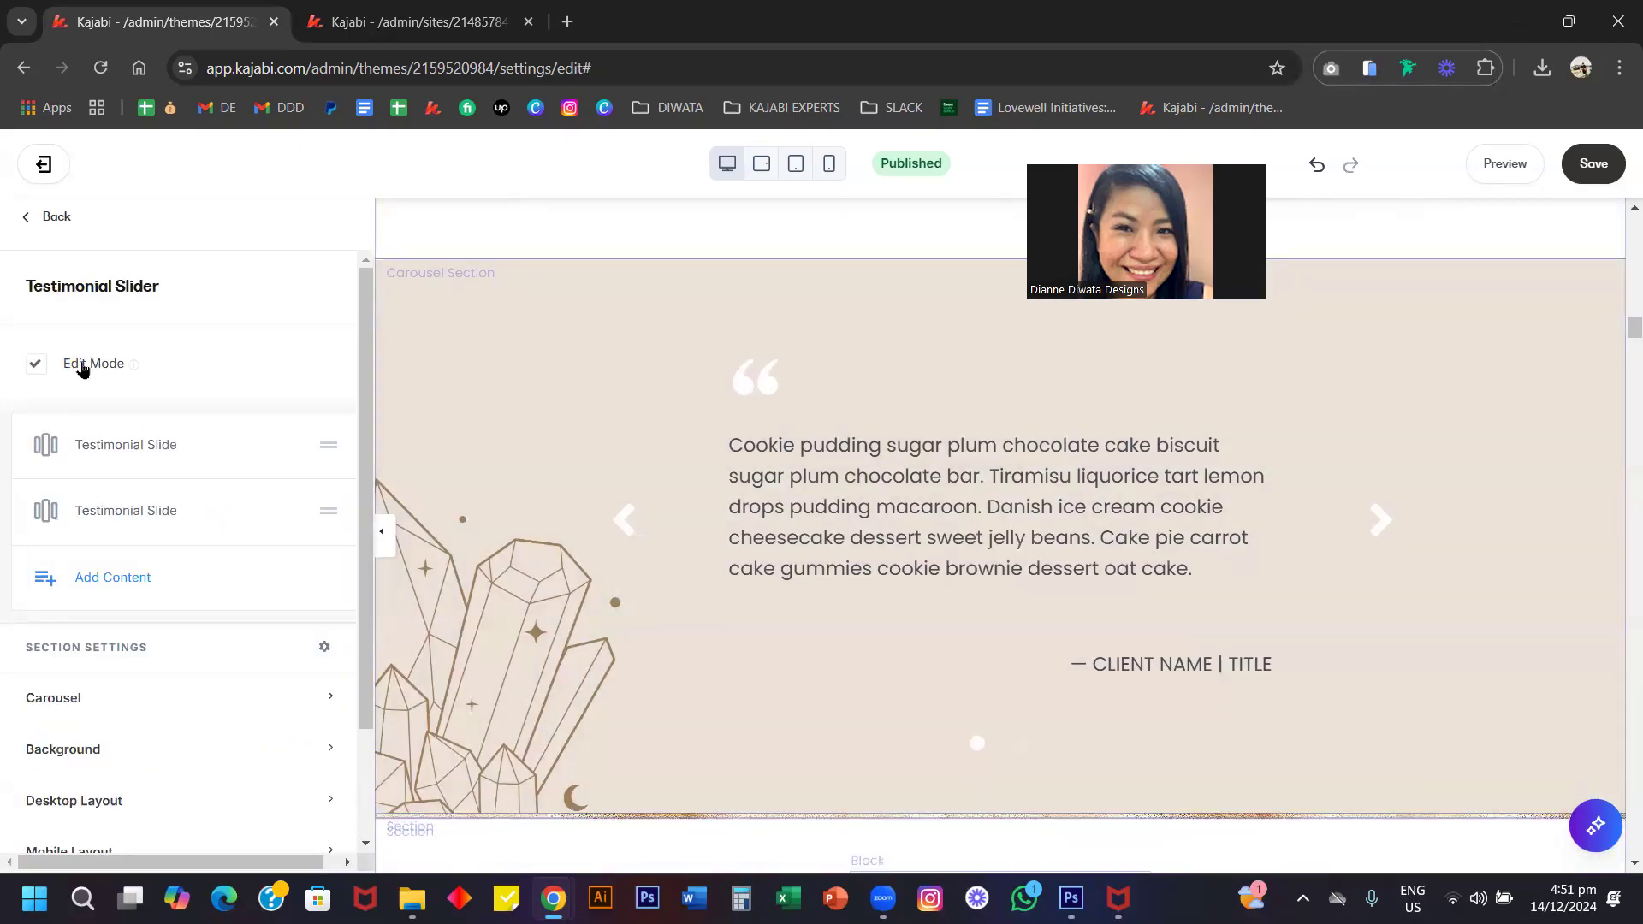
click(834, 470)
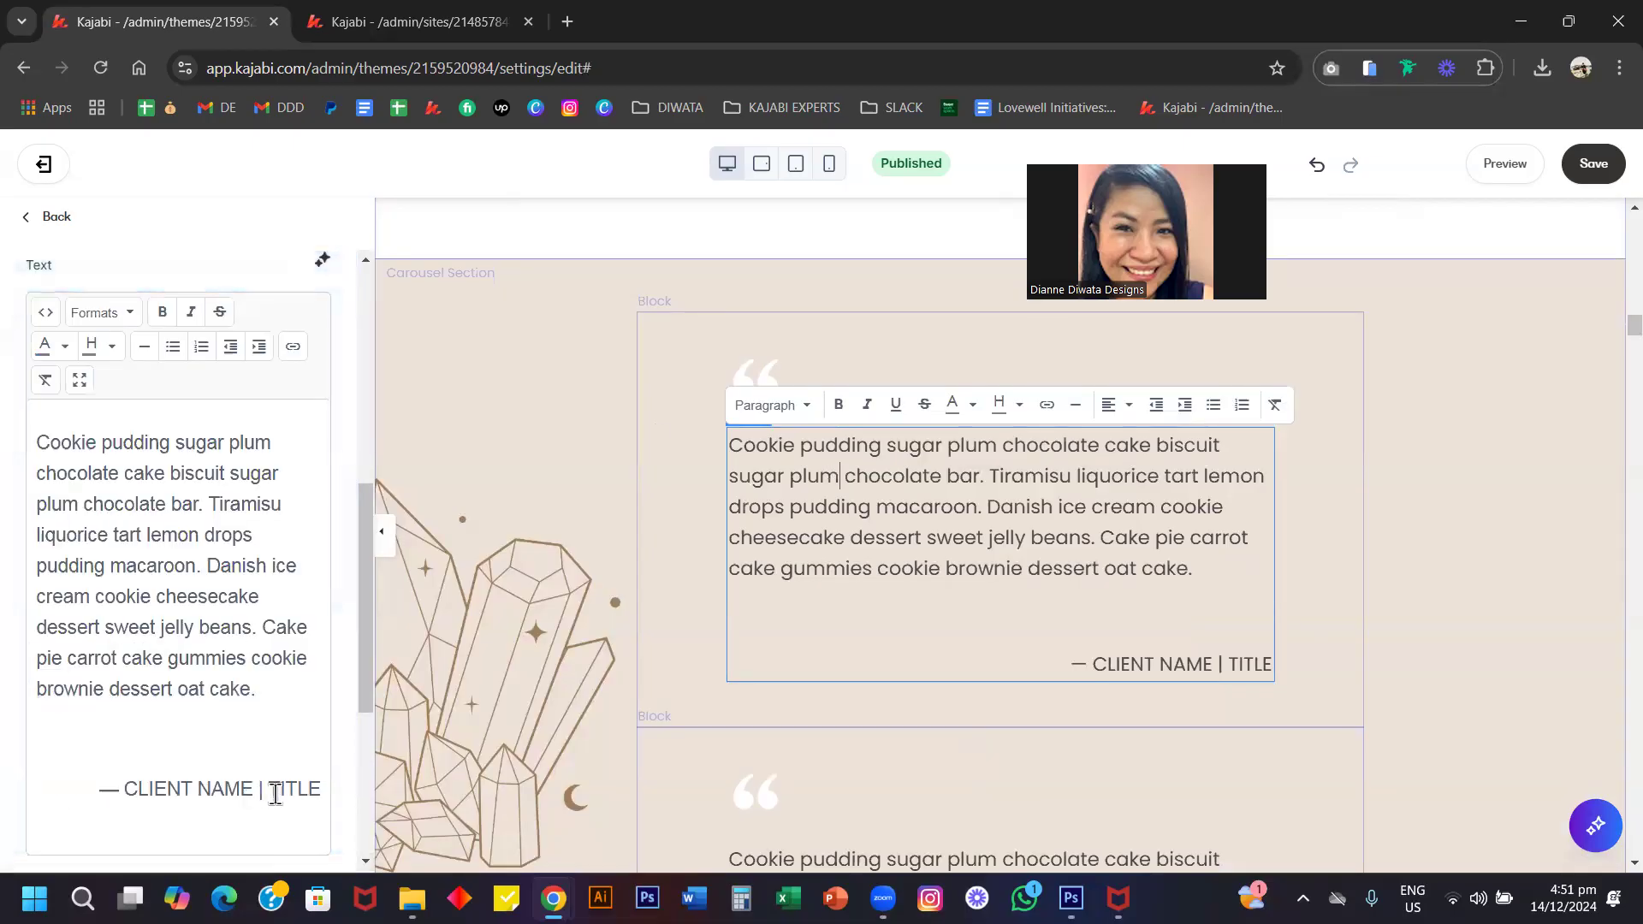
Replace the first testimonial's attribution line with "— Client Name".
double_click(294, 791)
key(BackSpace)
key(BackSpace)
key(BackSpace)
key(BackSpace)
key(BackSpace)
key(BackSpace)
key(BackSpace)
key(BackSpace)
key(BackSpace)
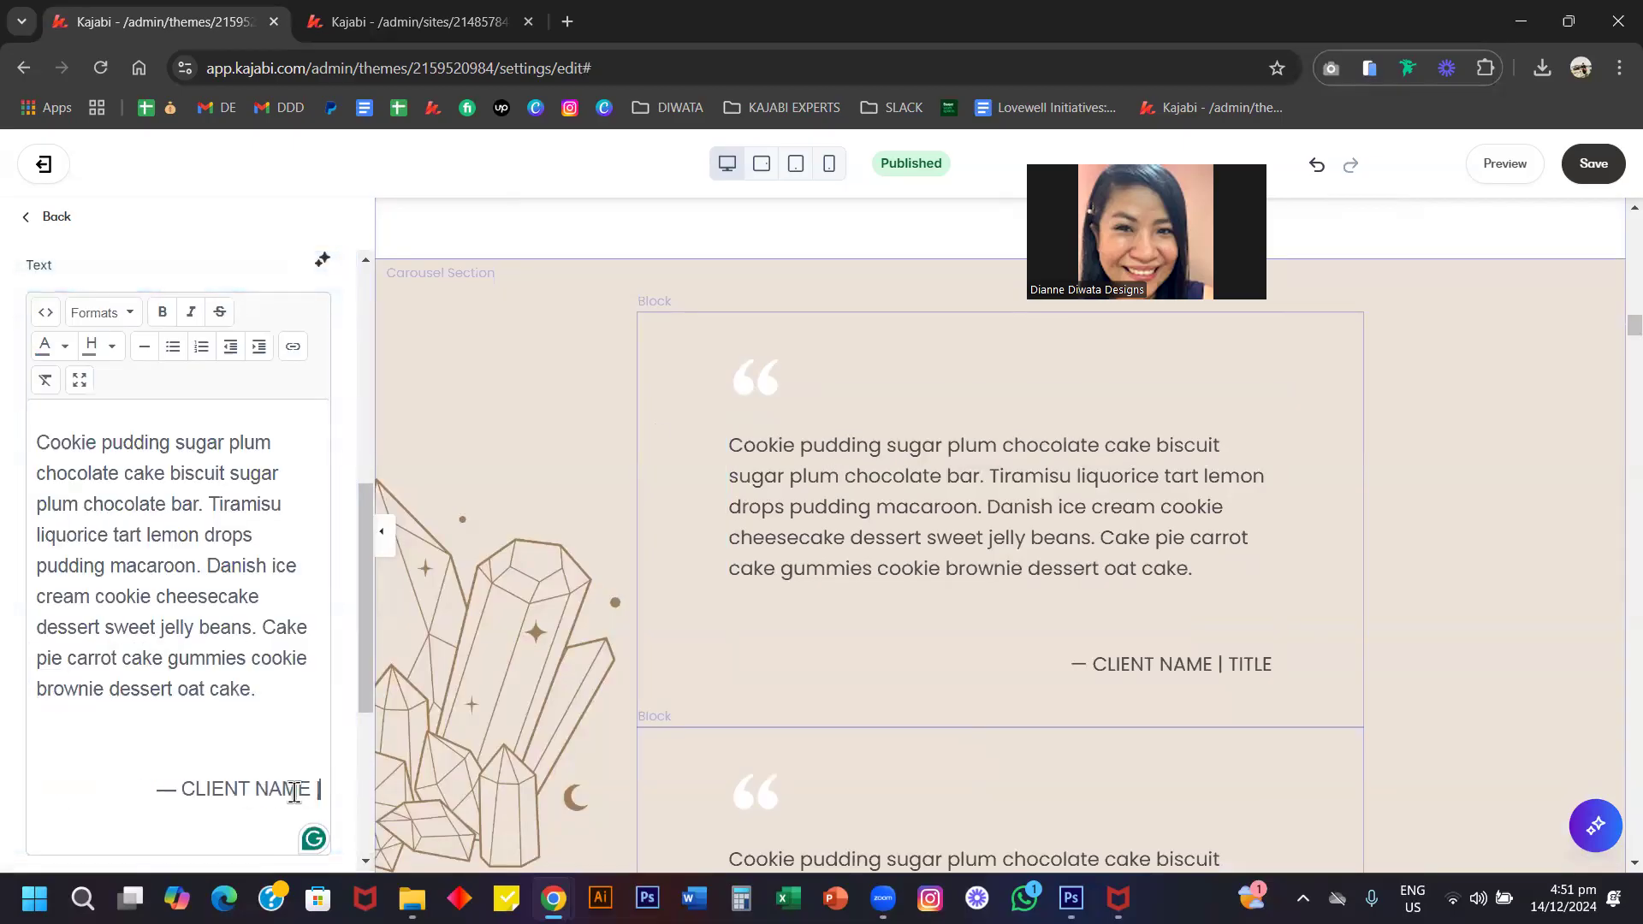
key(BackSpace)
key(BackSpace)
key(BackSpace)
key(BackSpace)
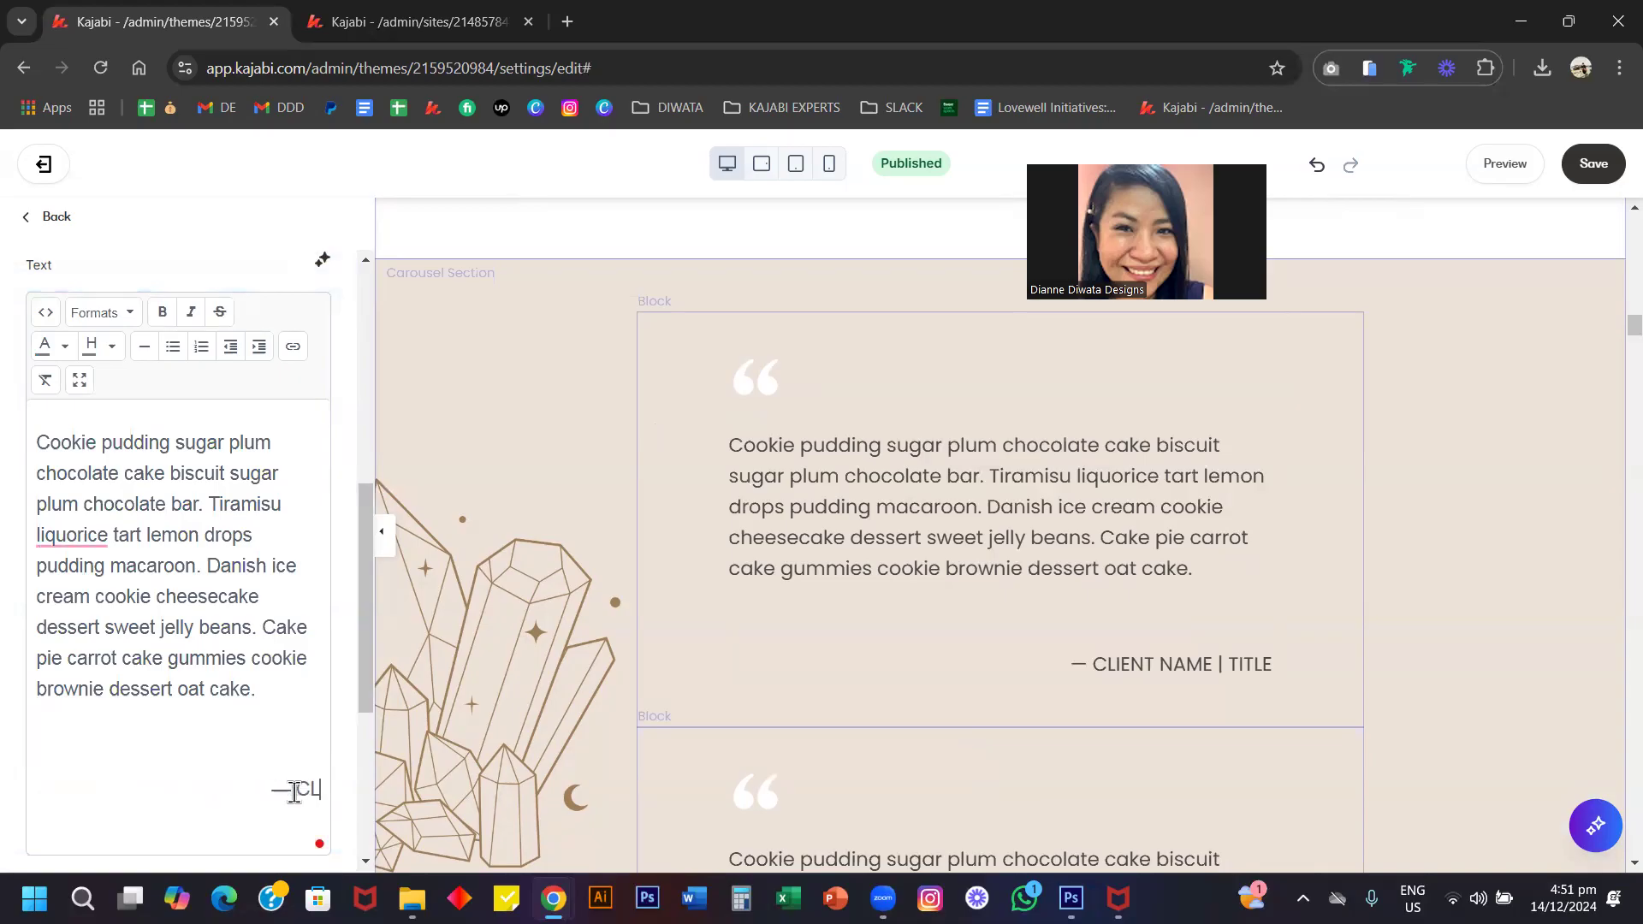
text(IEN)
key(BackSpace)
key(BackSpace)
key(BackSpace)
key(BackSpace)
text(lient Name)
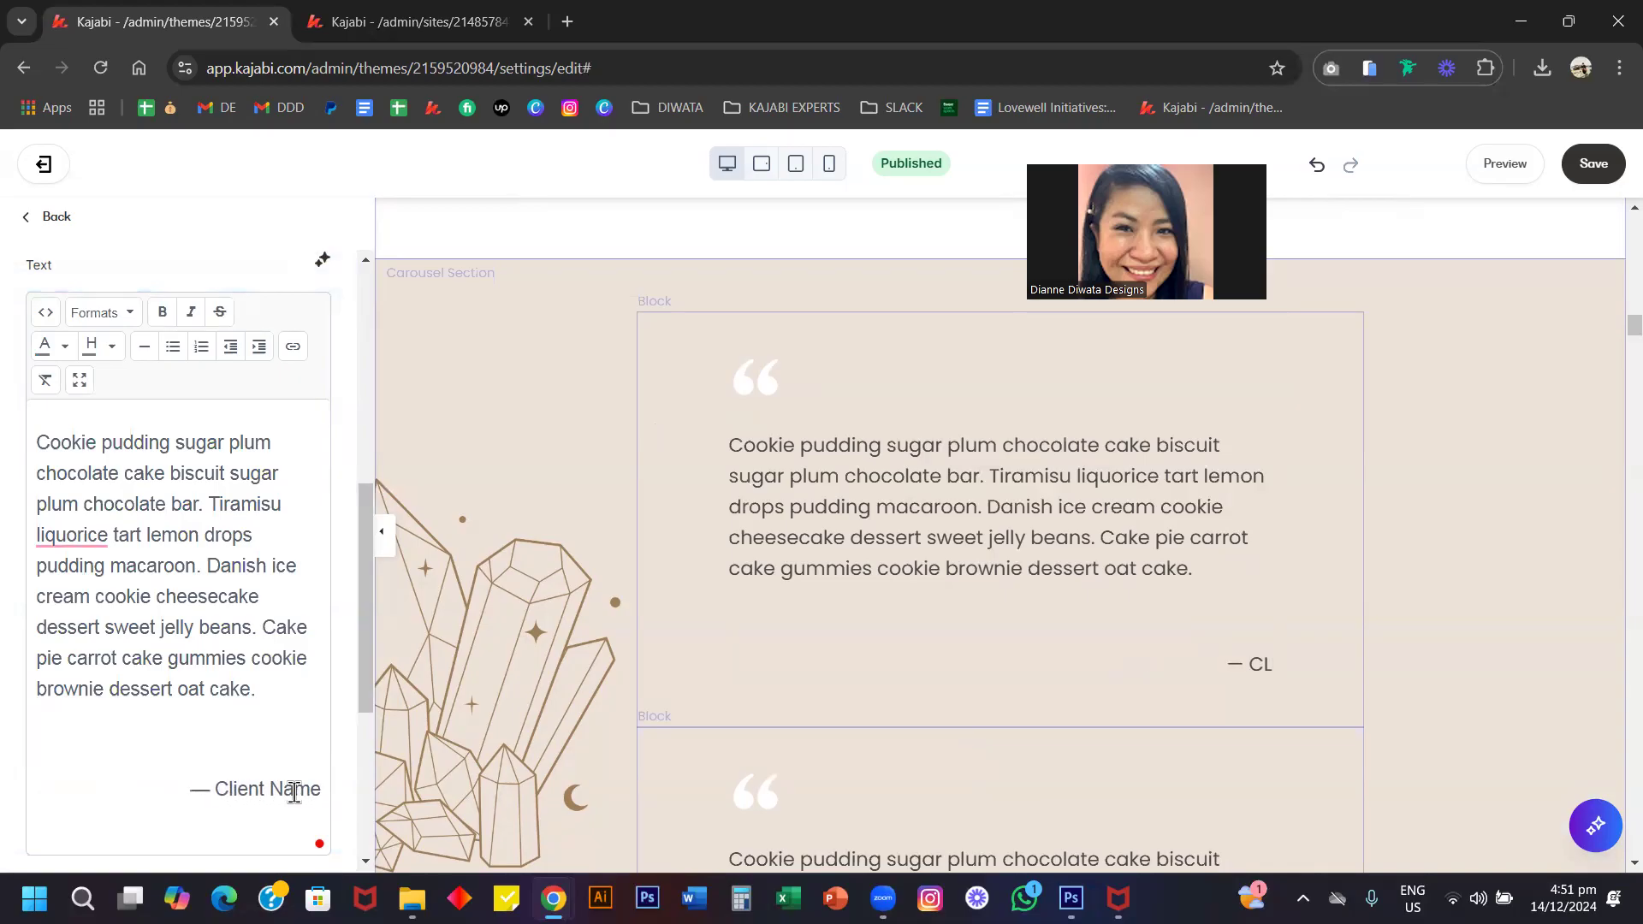
Format the first testimonial's "— Client Name" line as an italic heading in the theme's brown-orange color.
triple_click(293, 791)
click(120, 316)
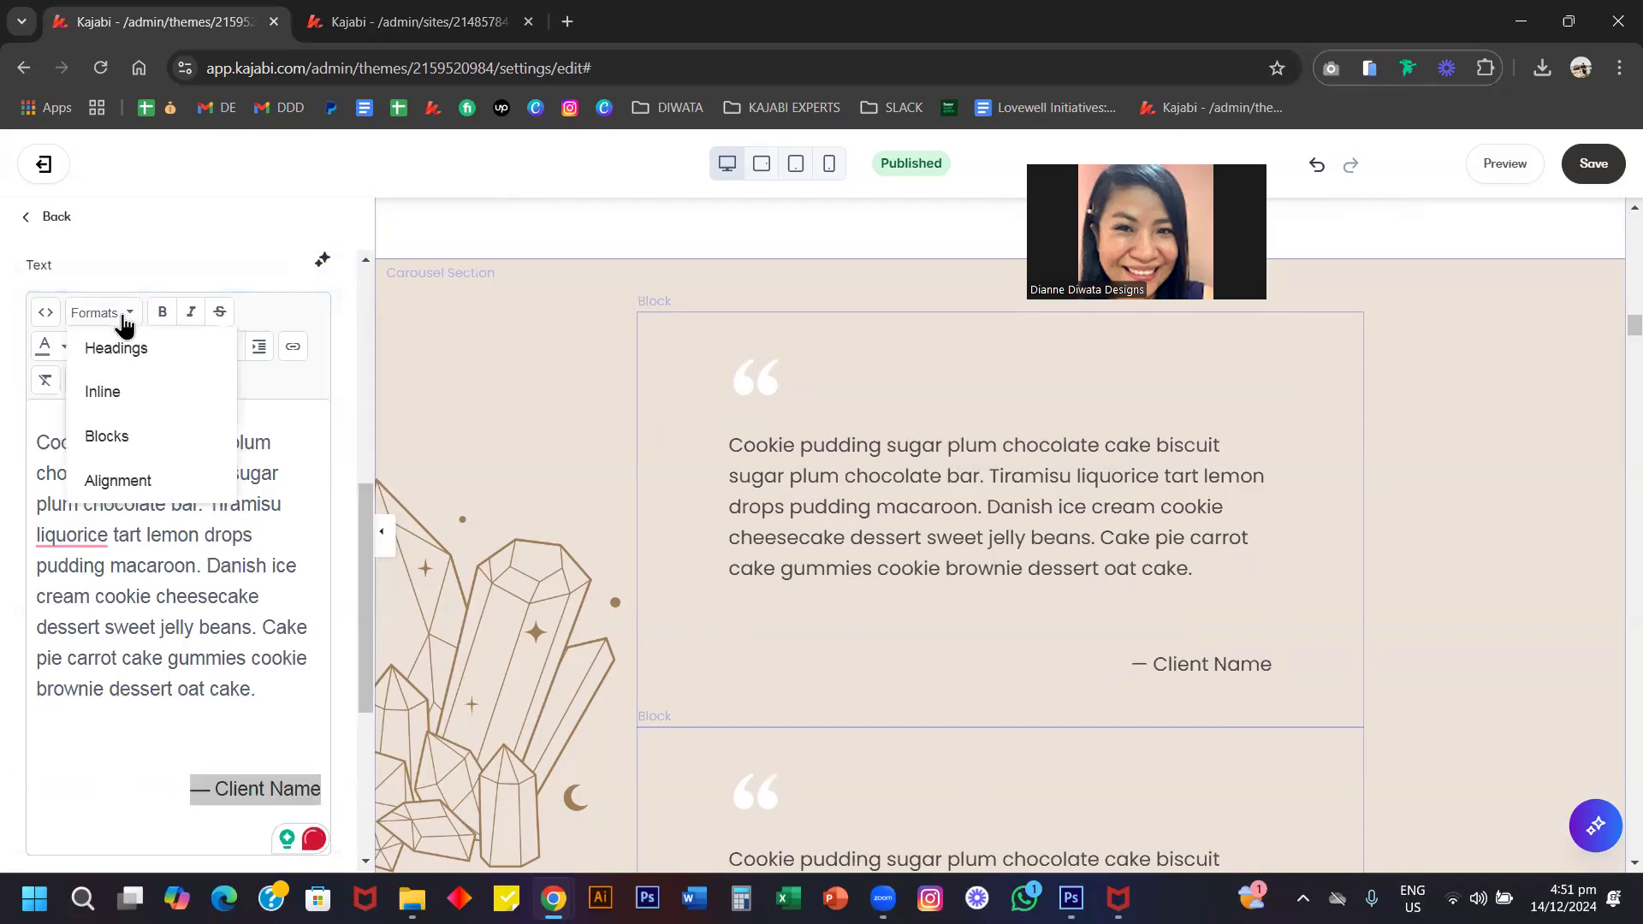
mouse_move(116, 348)
click(306, 613)
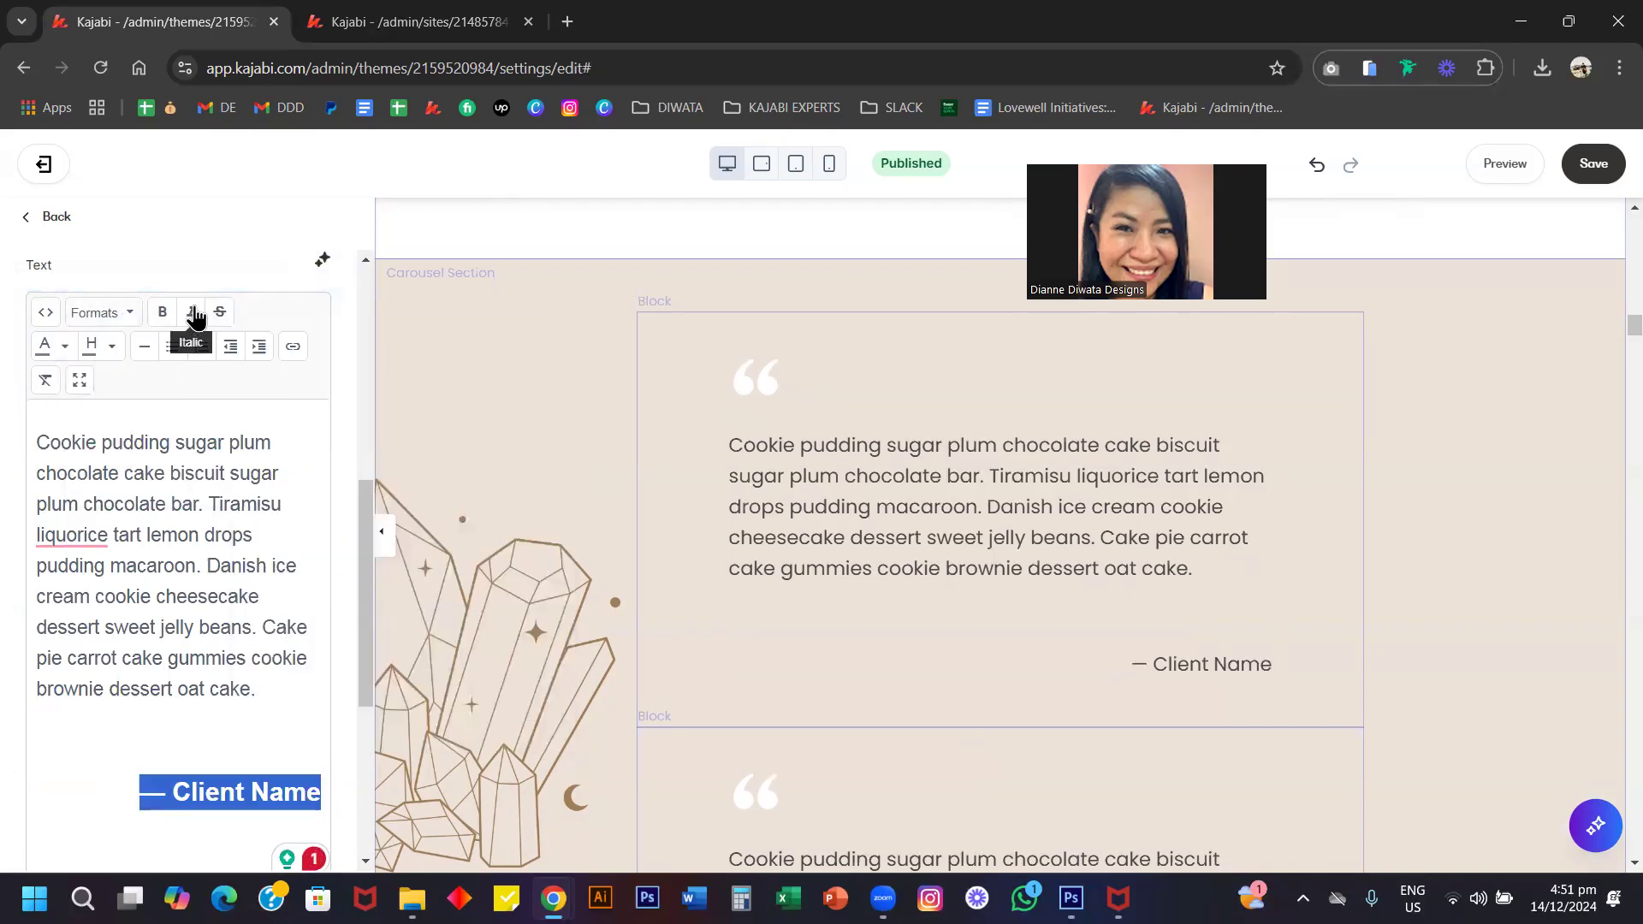
click(193, 314)
click(64, 347)
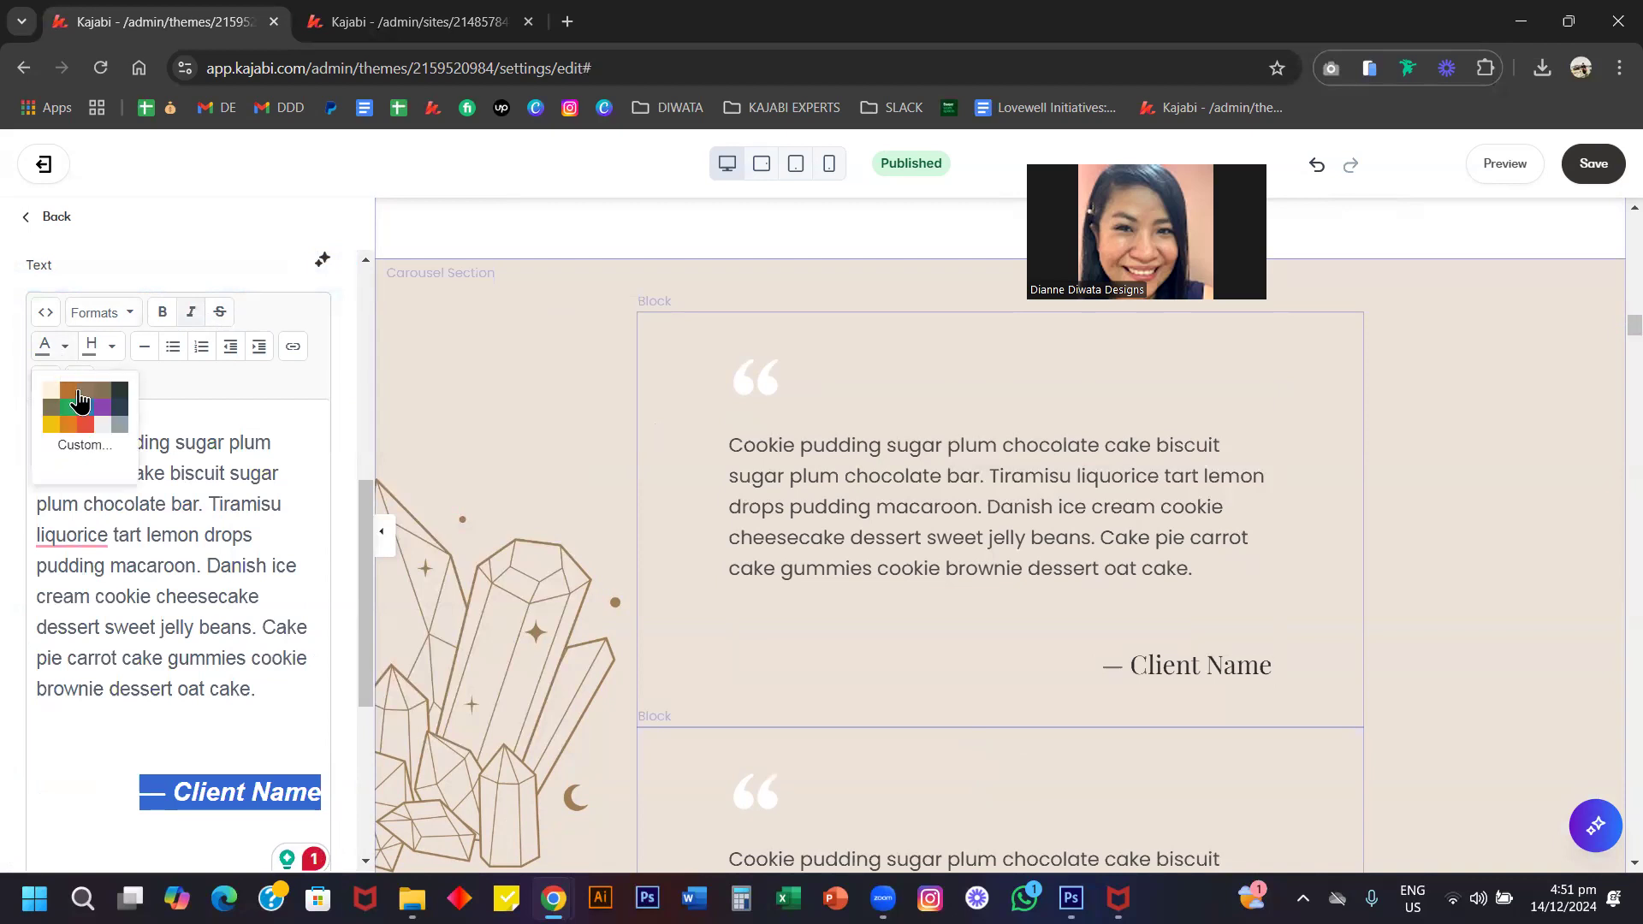
click(79, 396)
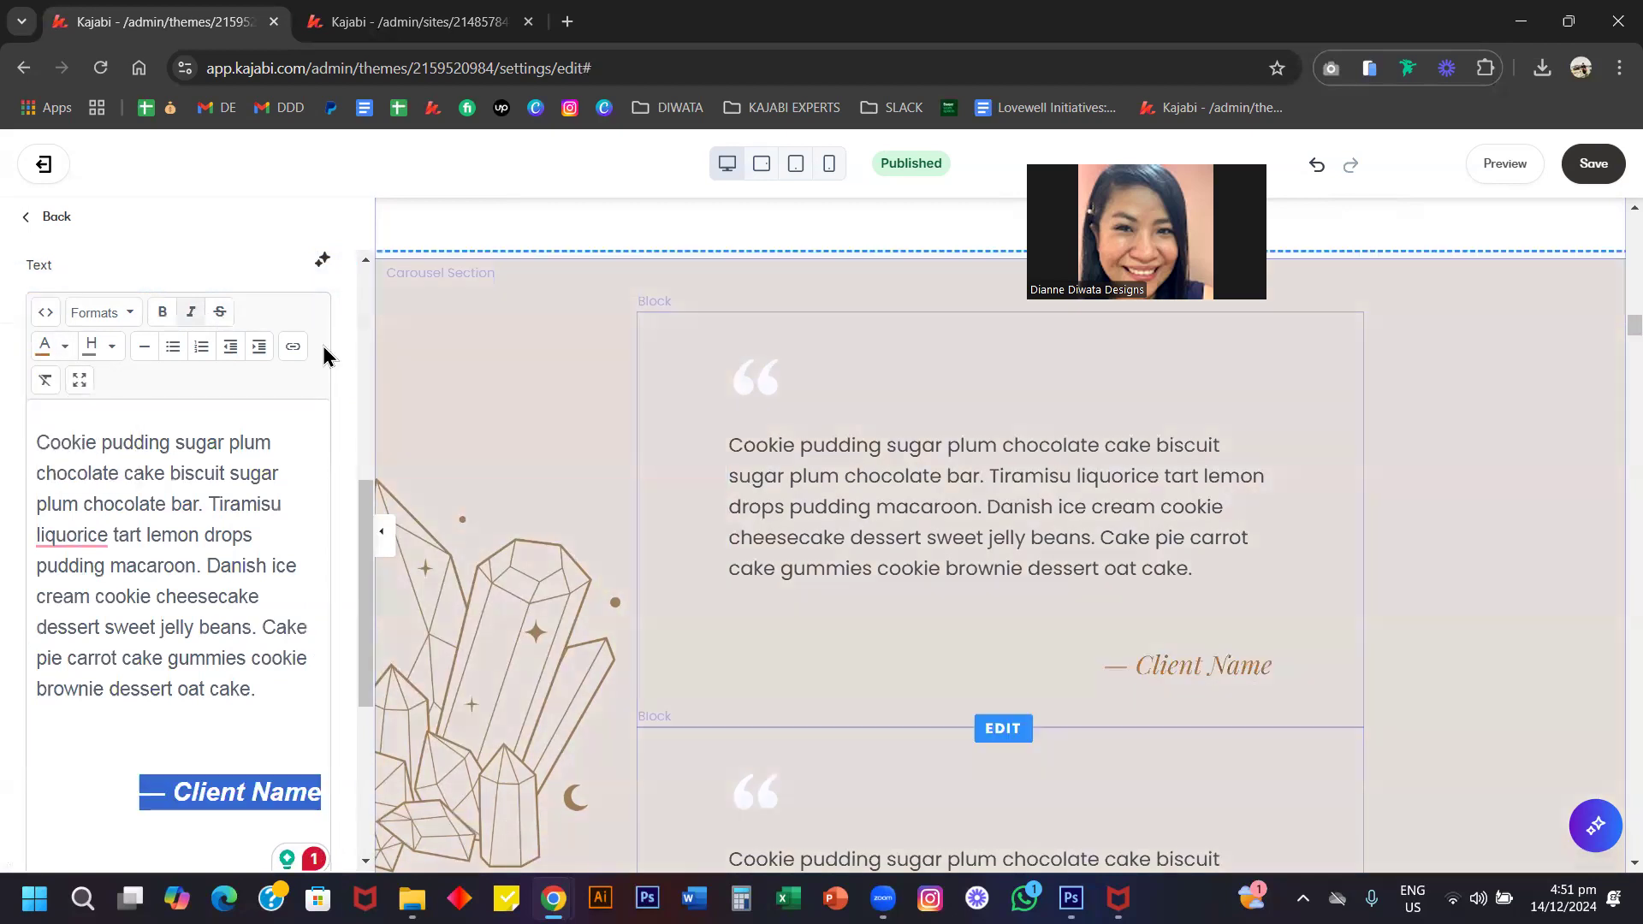
Review the Testimonial Slide's image, image action, text and block settings.
click(54, 217)
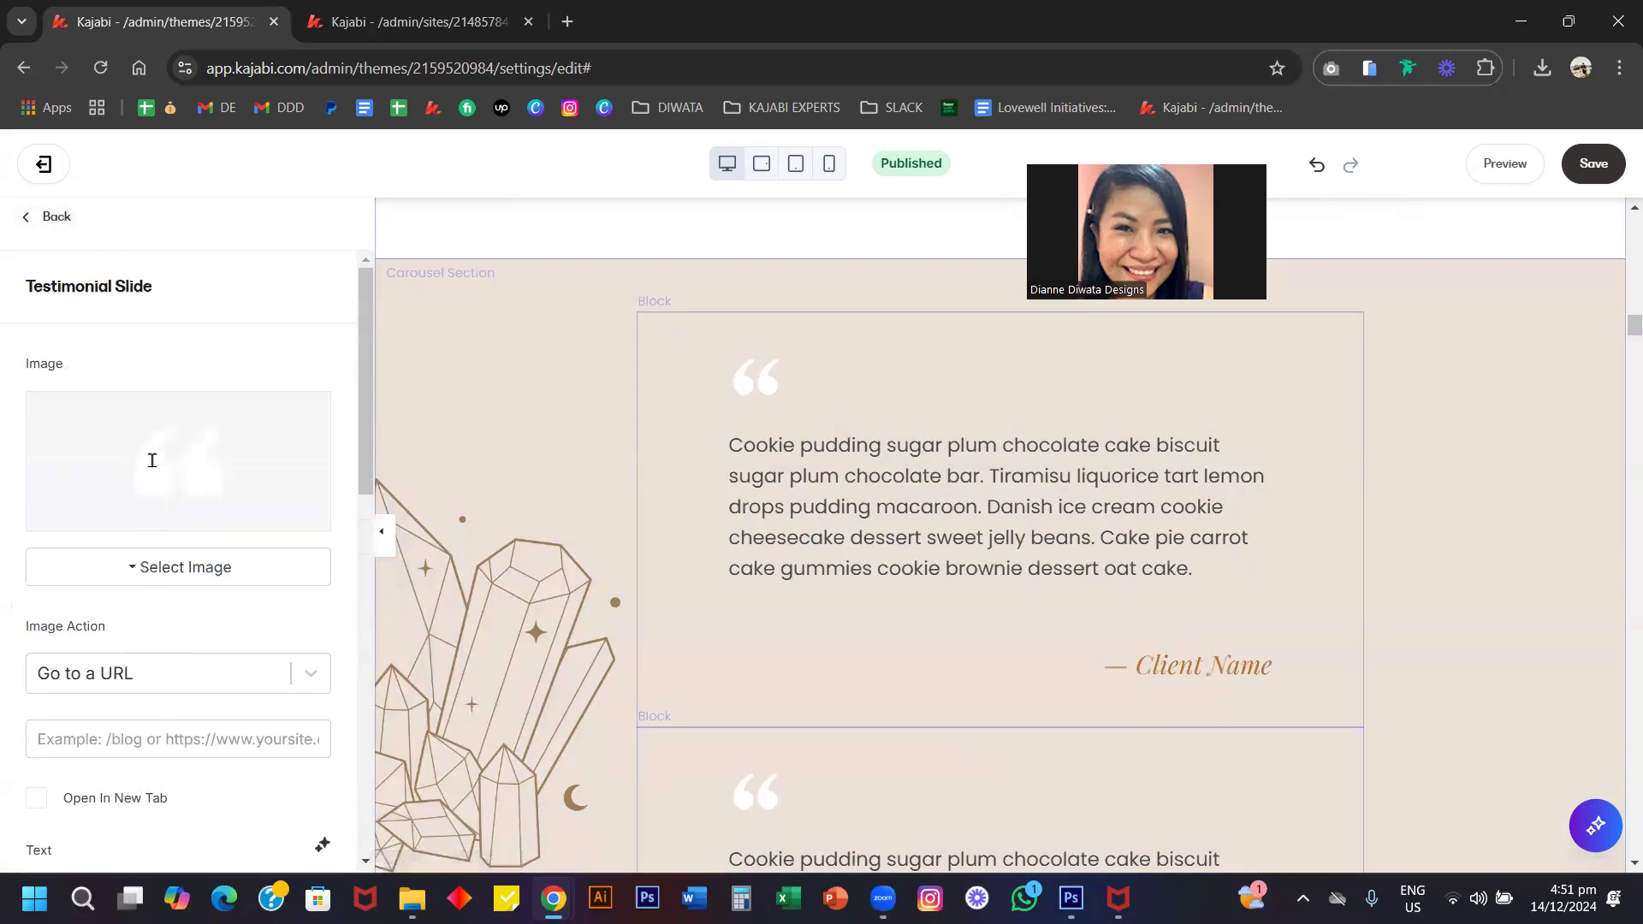
scroll(196, 511, down, 8)
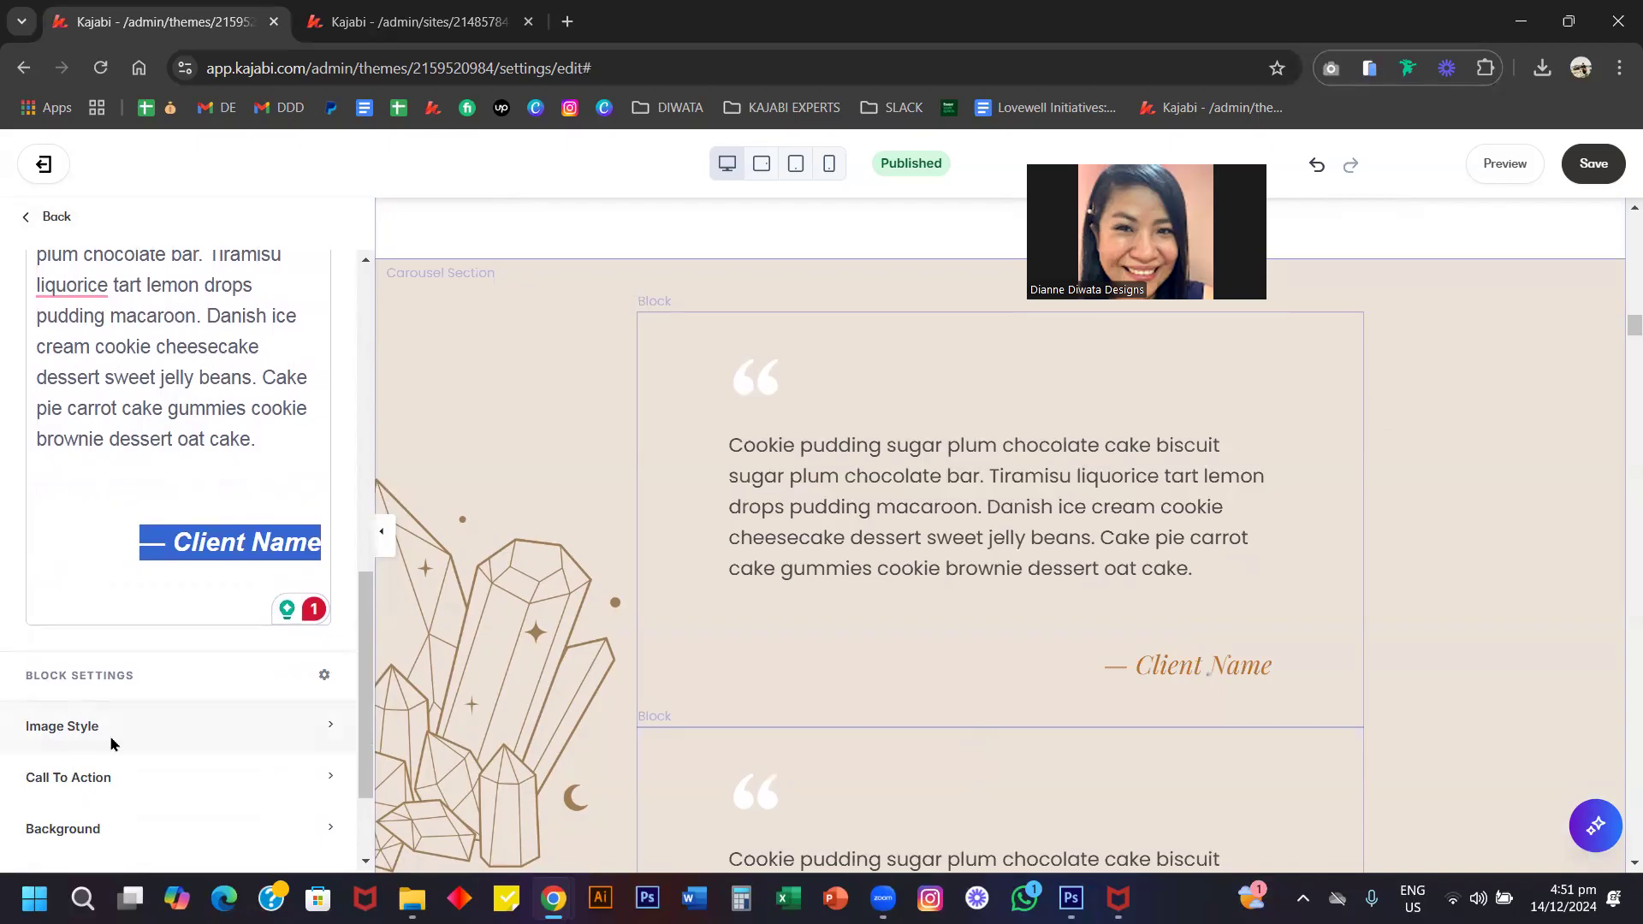
scroll(111, 744, up, 10)
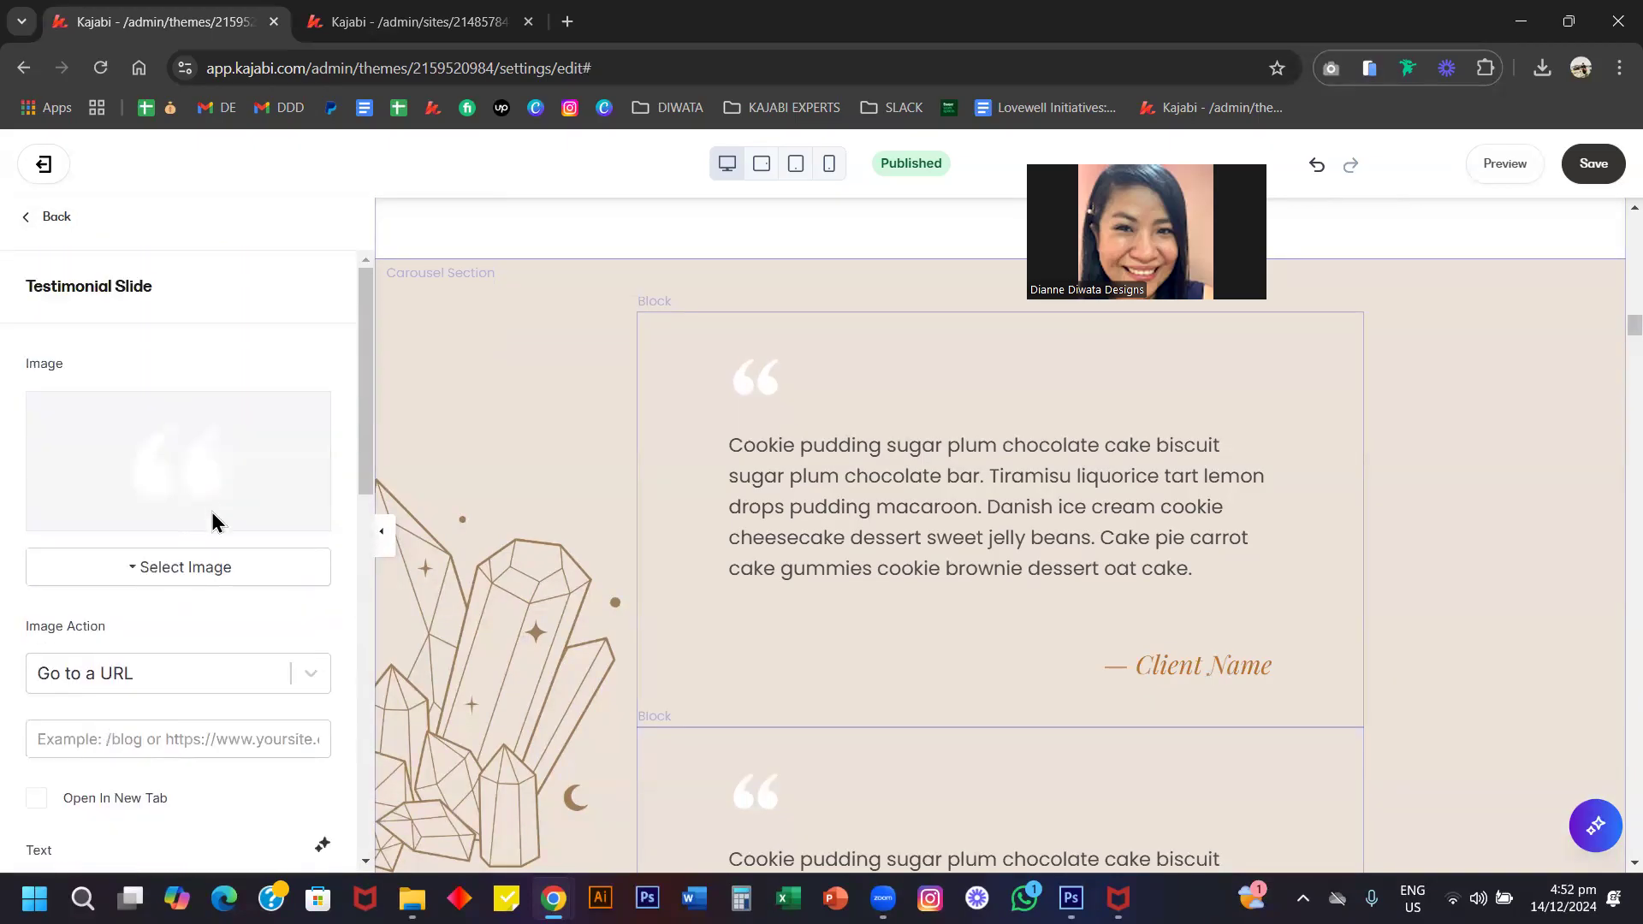
scroll(209, 513, down, 6)
scroll(212, 513, up, 3)
scroll(214, 496, up, 4)
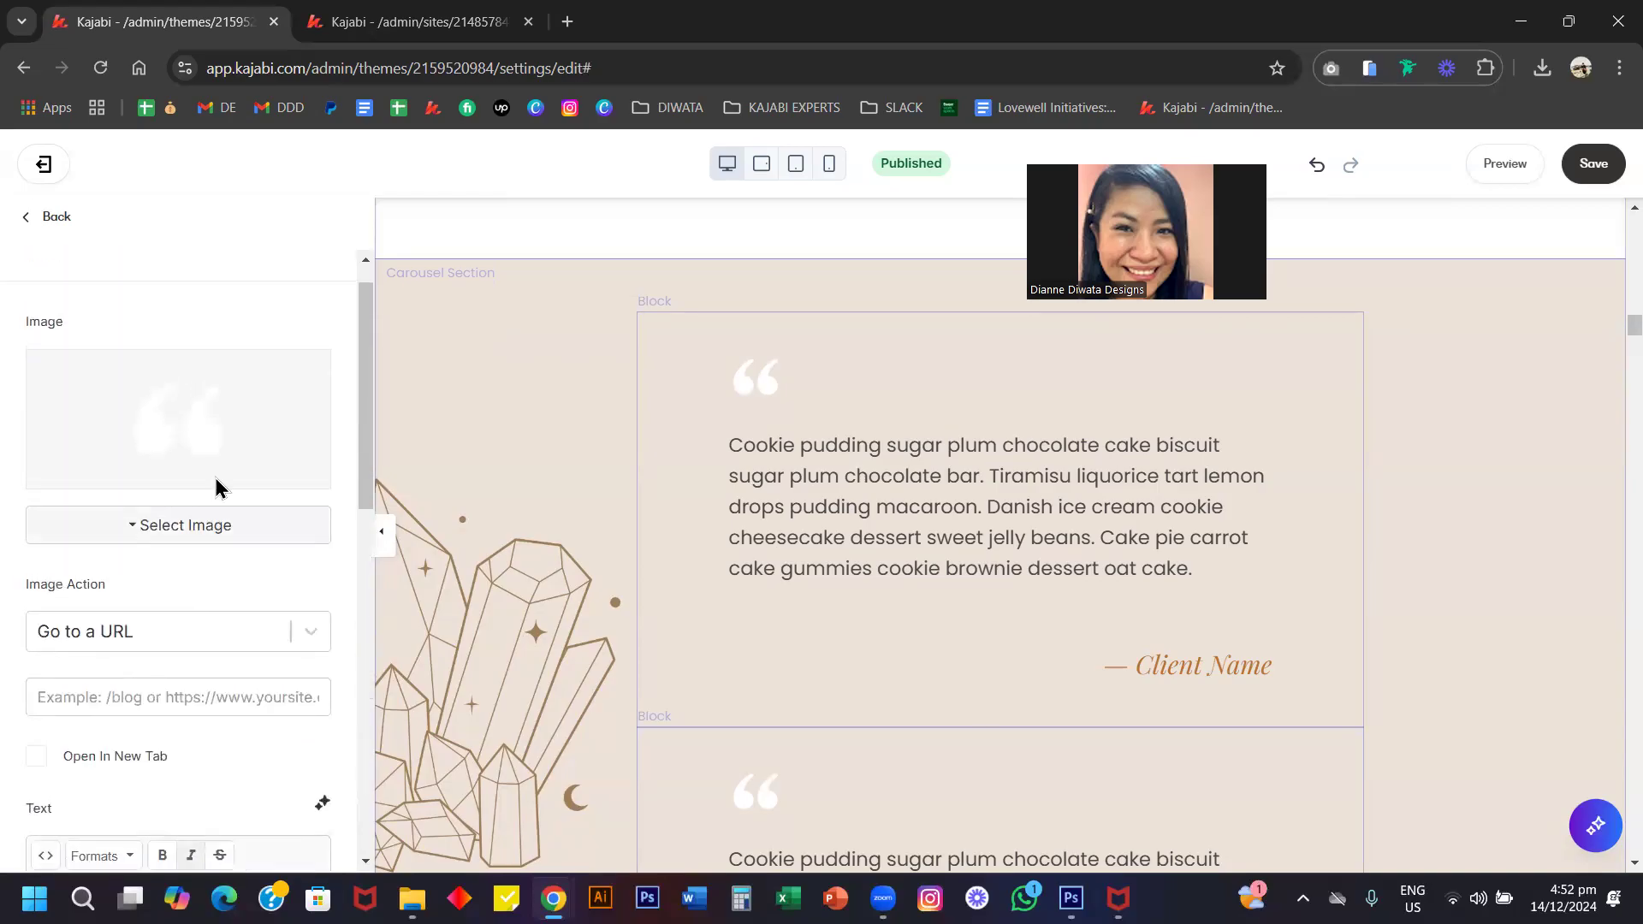
scroll(196, 581, down, 8)
scroll(186, 675, down, 3)
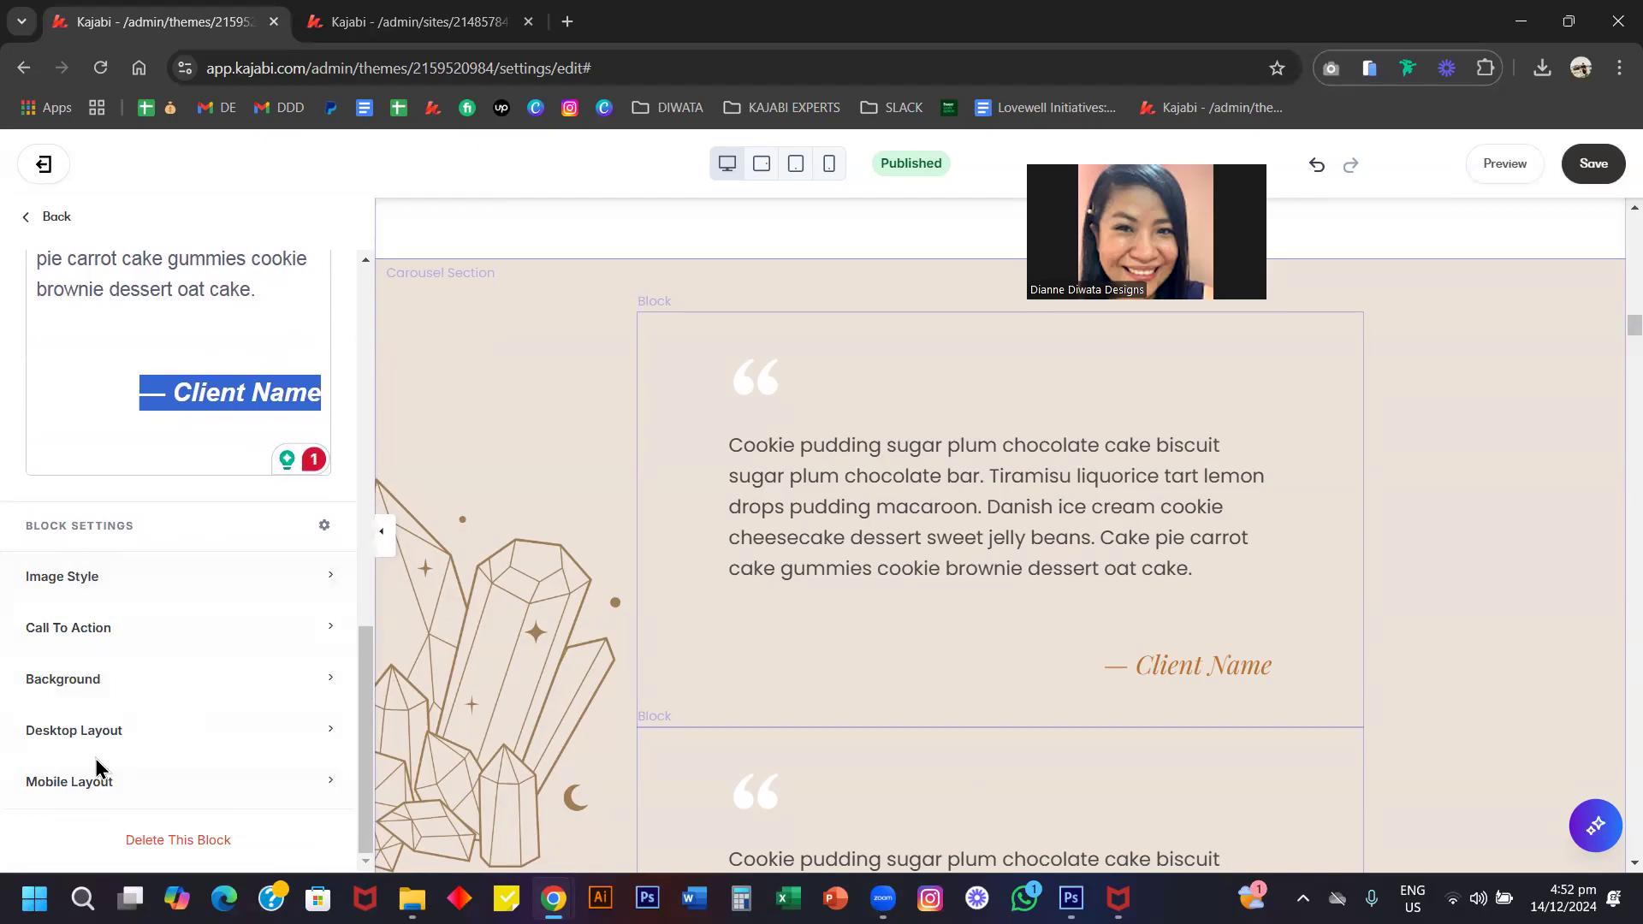
scroll(159, 631, up, 10)
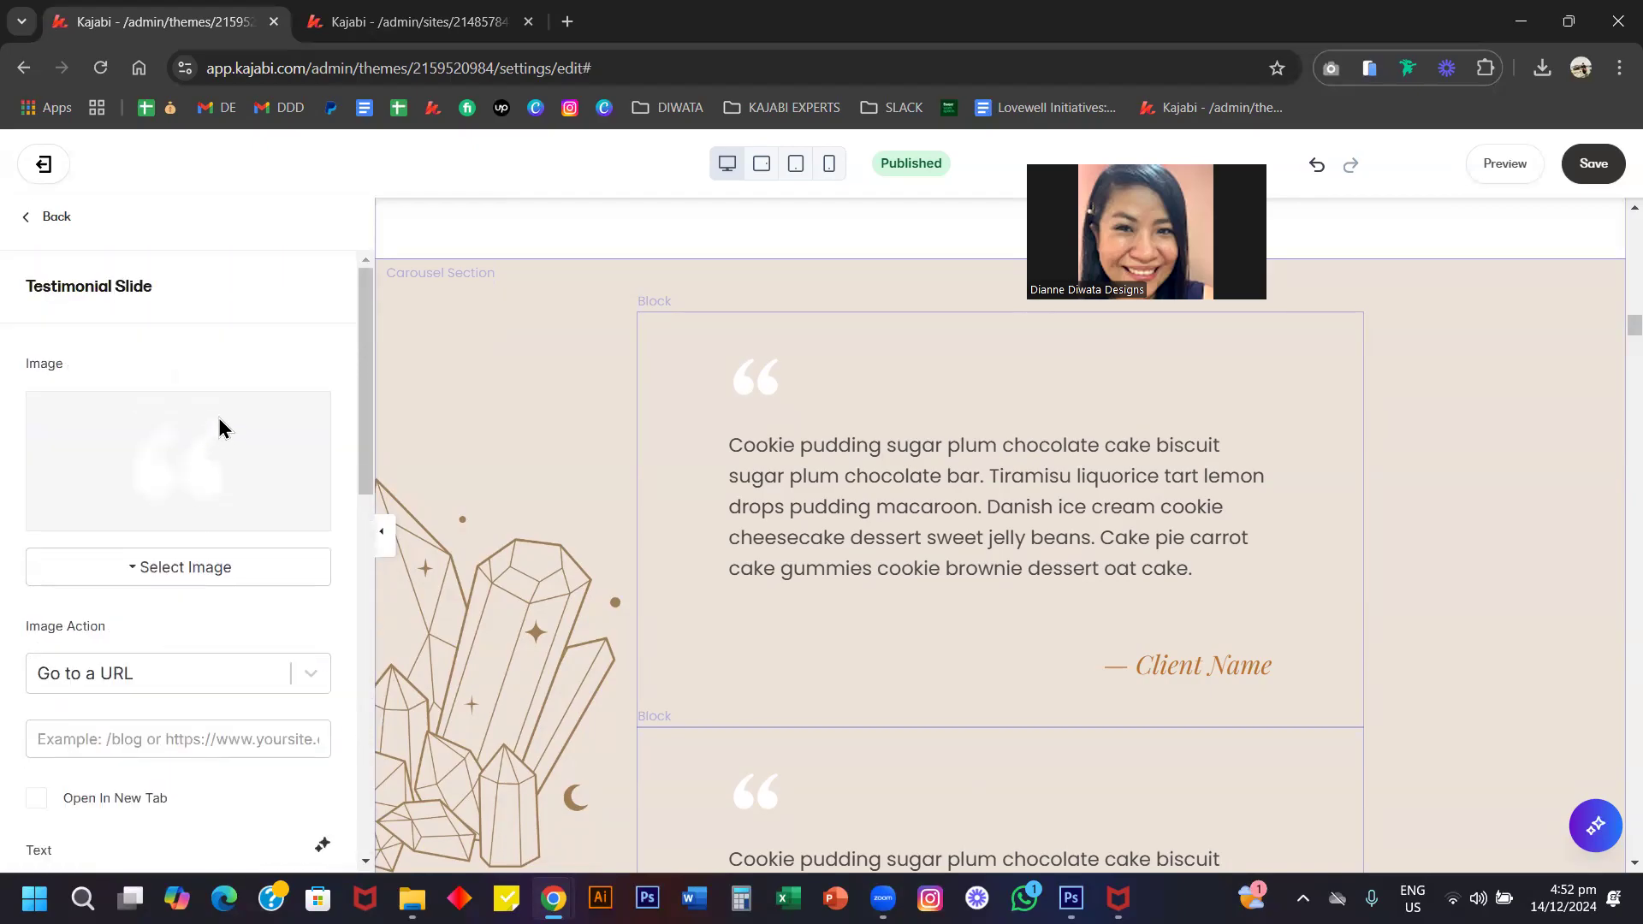
Delete the second Testimonial Slide from the Testimonial Slider and duplicate the remaining formatted slide.
click(57, 217)
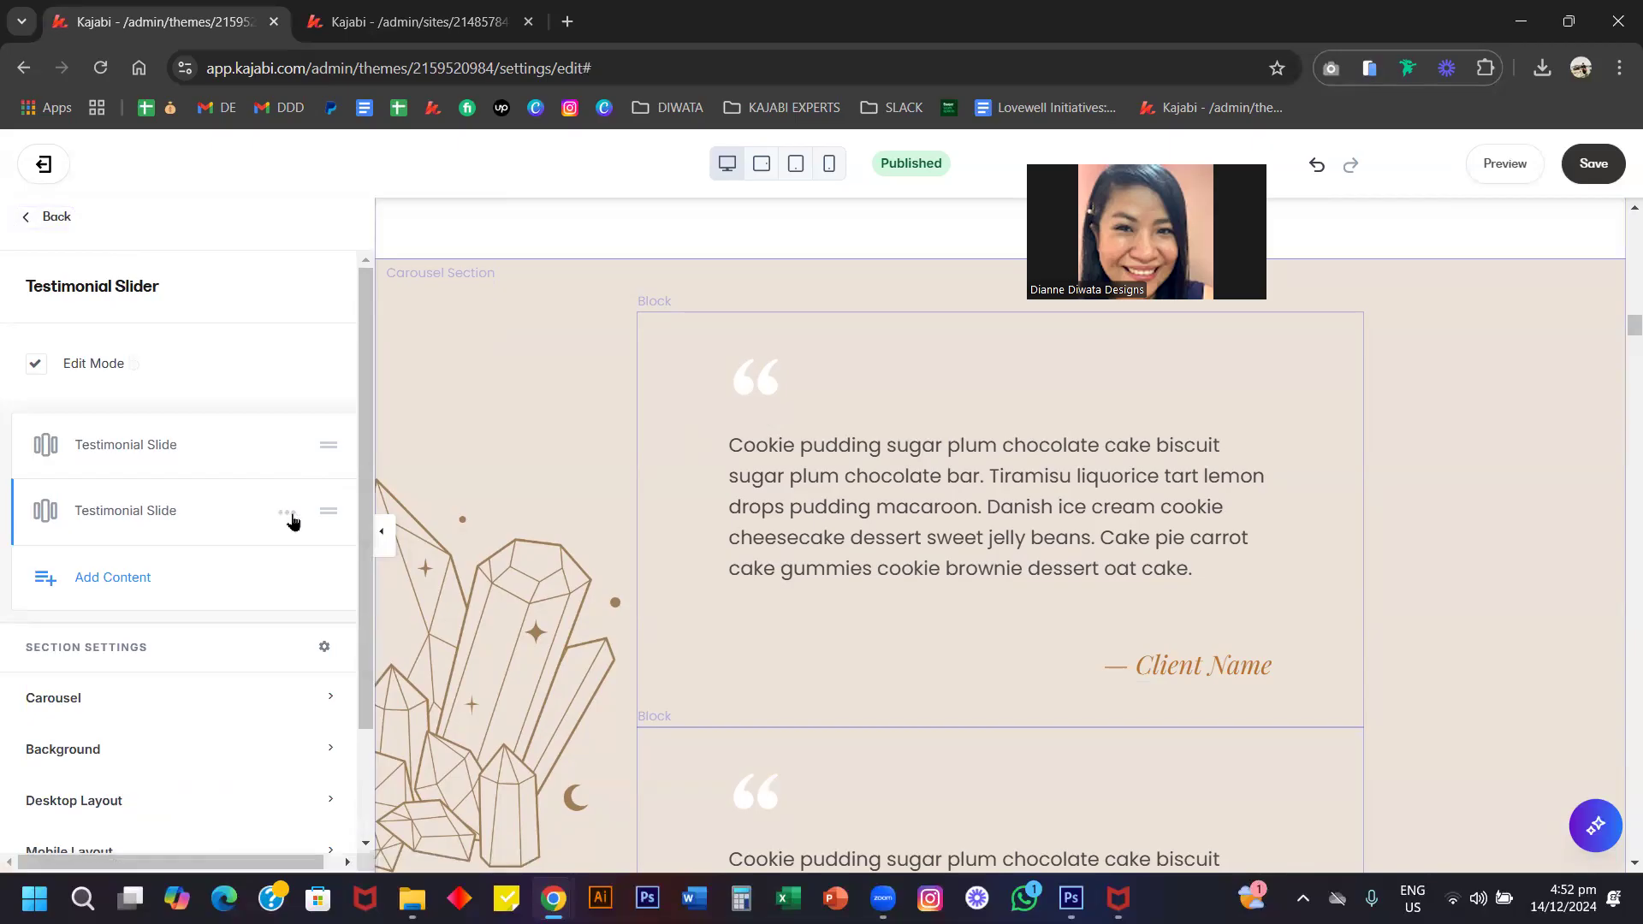
click(287, 514)
click(272, 661)
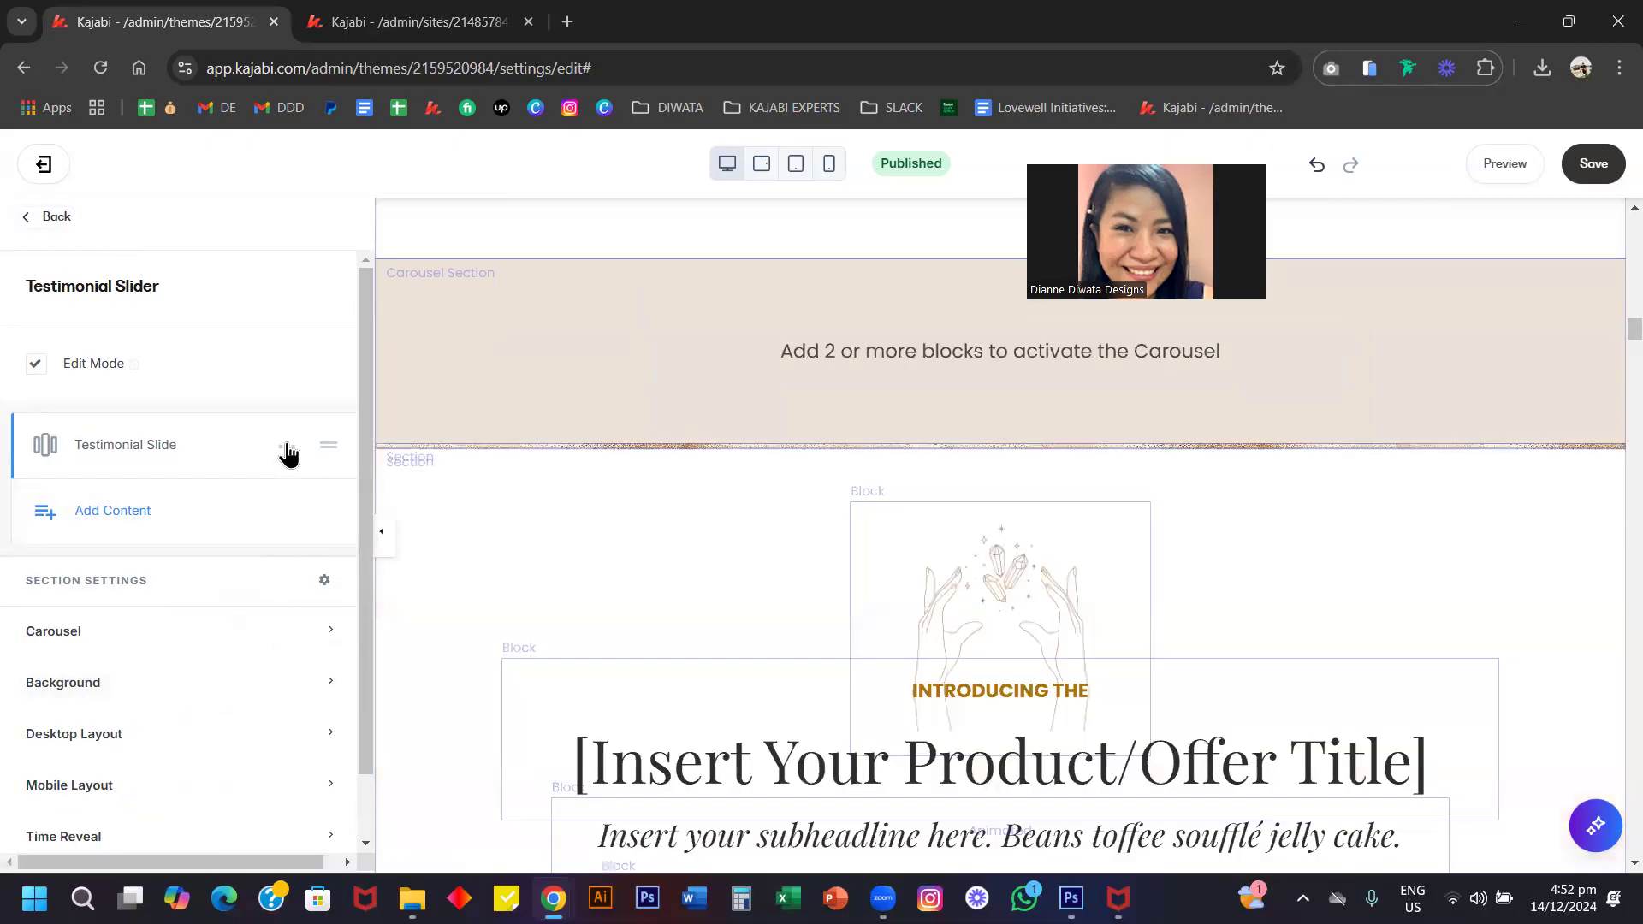
click(288, 446)
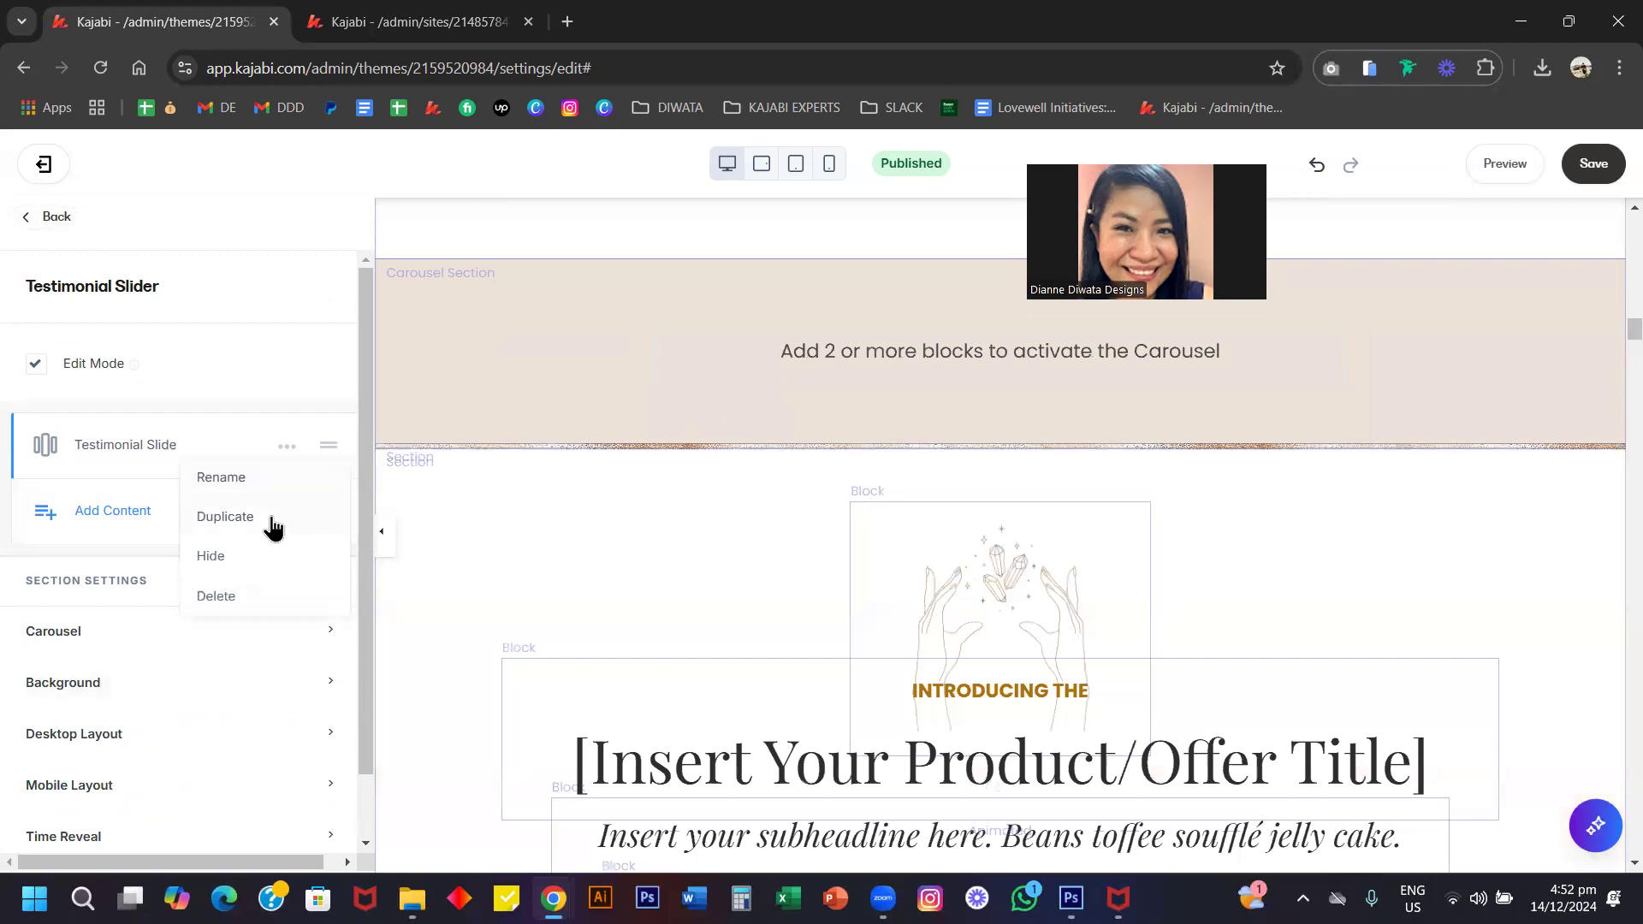
click(271, 520)
scroll(690, 539, down, 3)
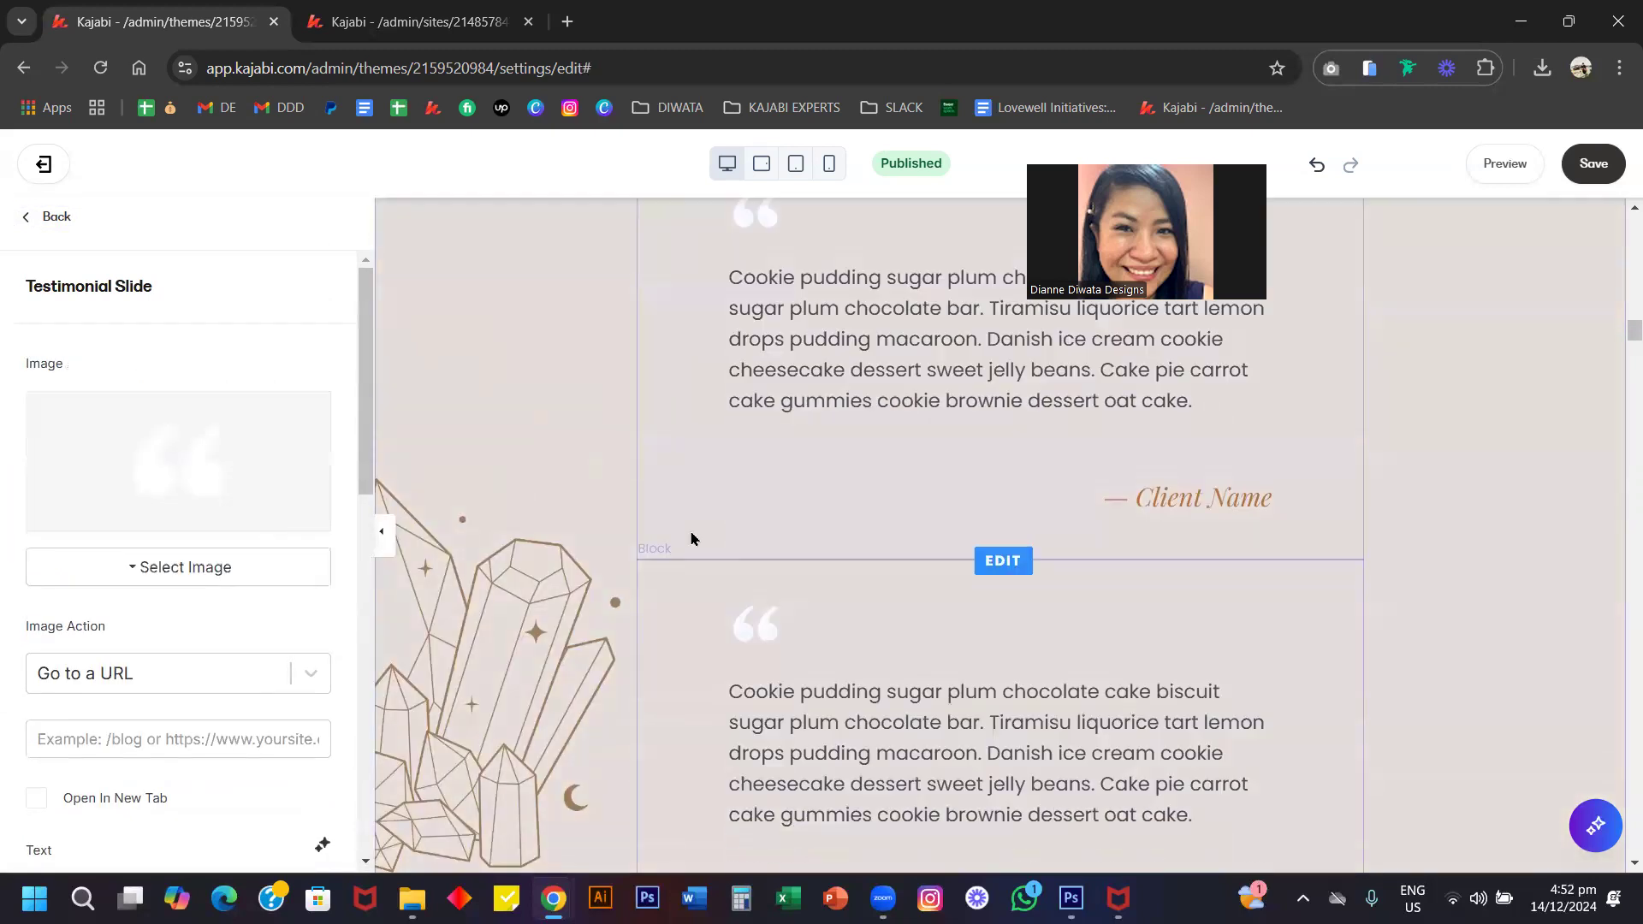
scroll(1059, 522, up, 1)
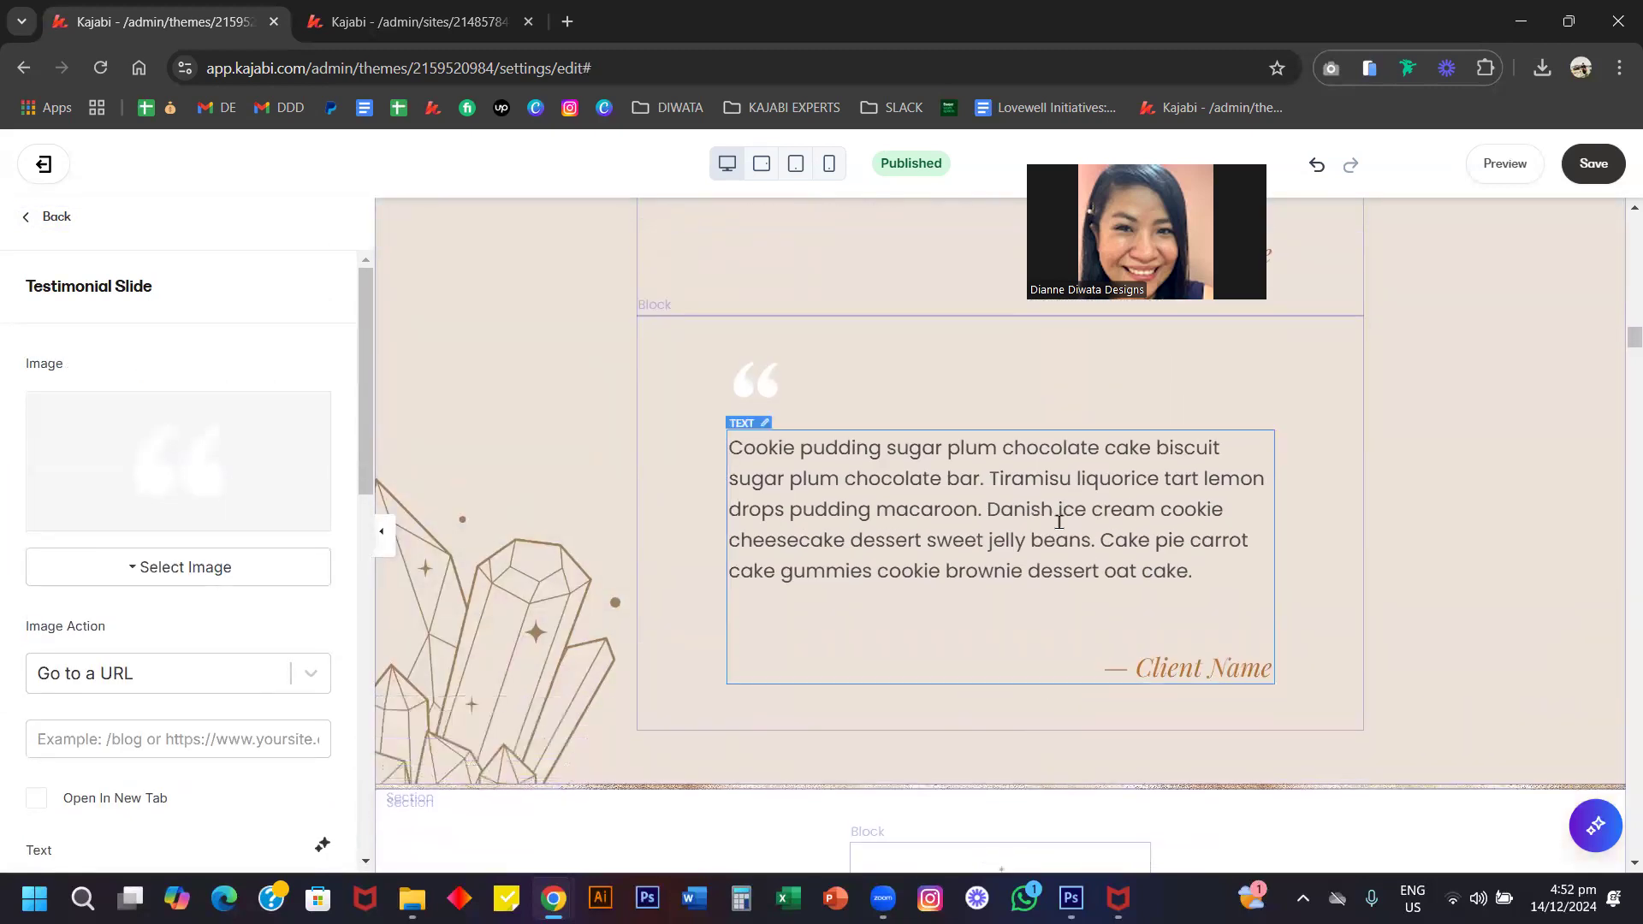
Add a new line reading "new word" below the testimonial paragraph in the duplicated slide.
click(1106, 516)
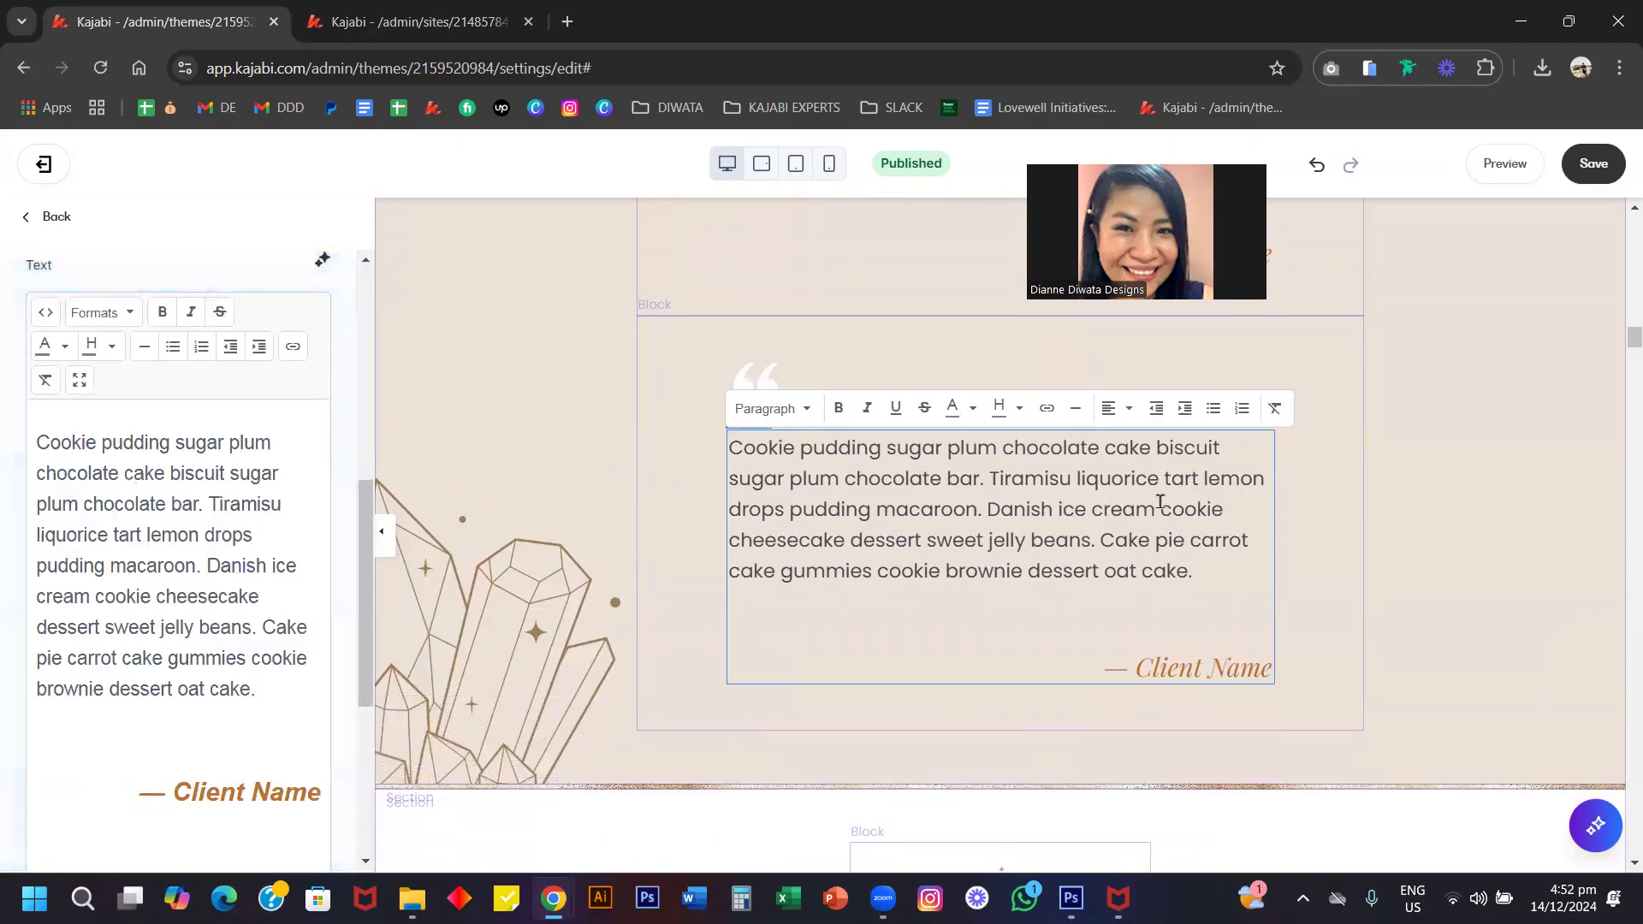
scroll(1192, 552, up, 4)
scroll(1191, 552, down, 3)
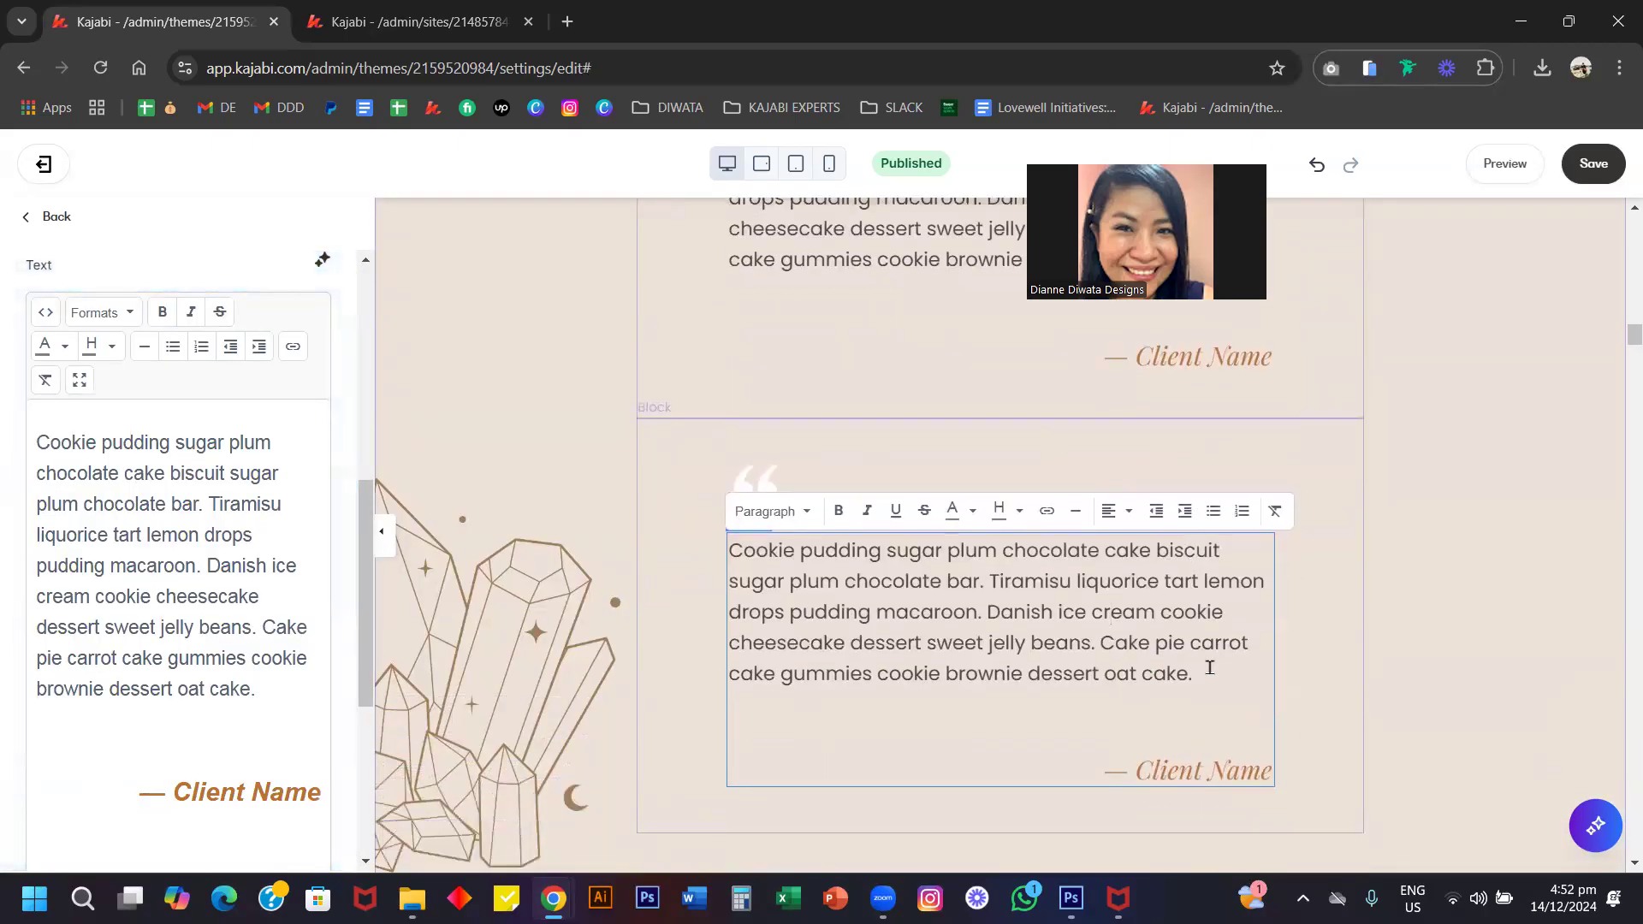
click(291, 689)
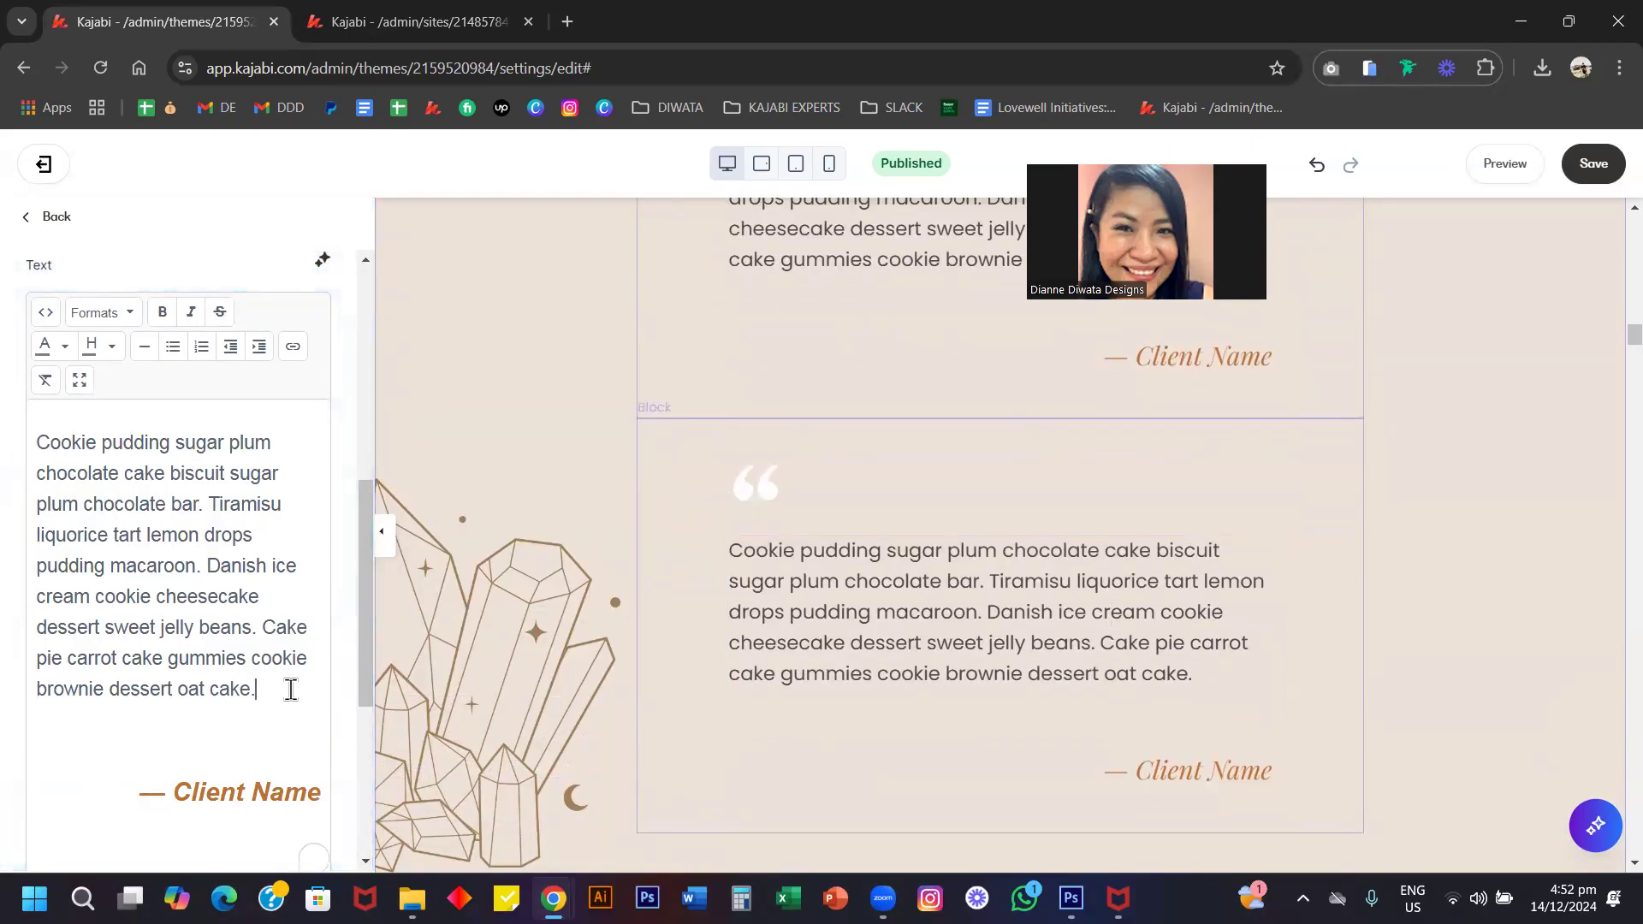
key(Return)
text(new word)
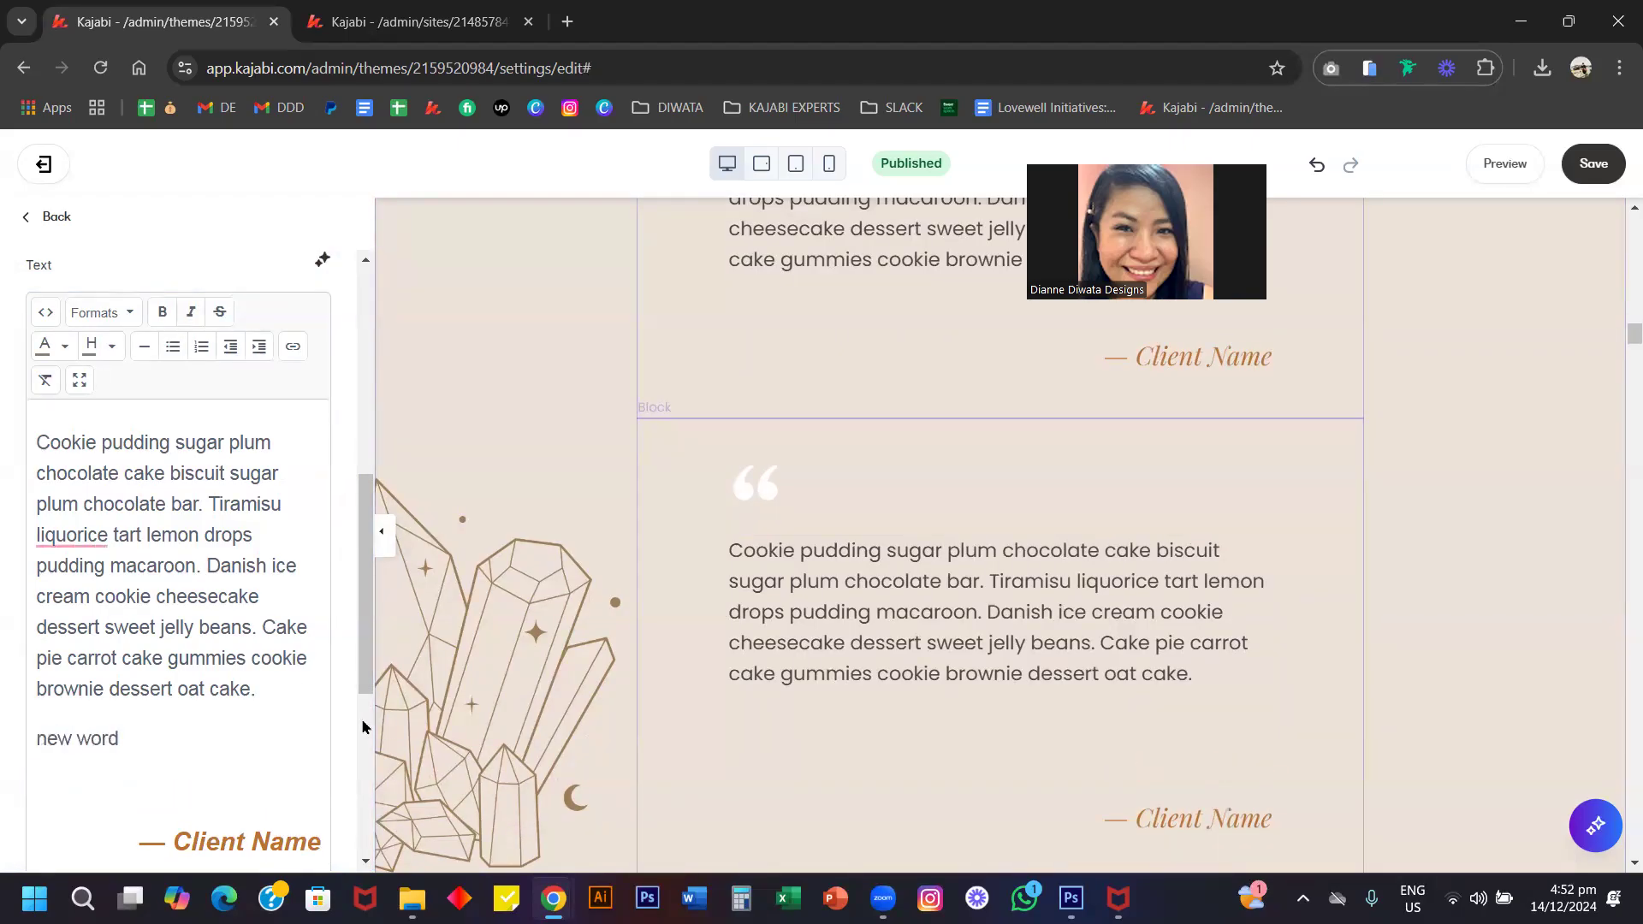
scroll(362, 728, down, 2)
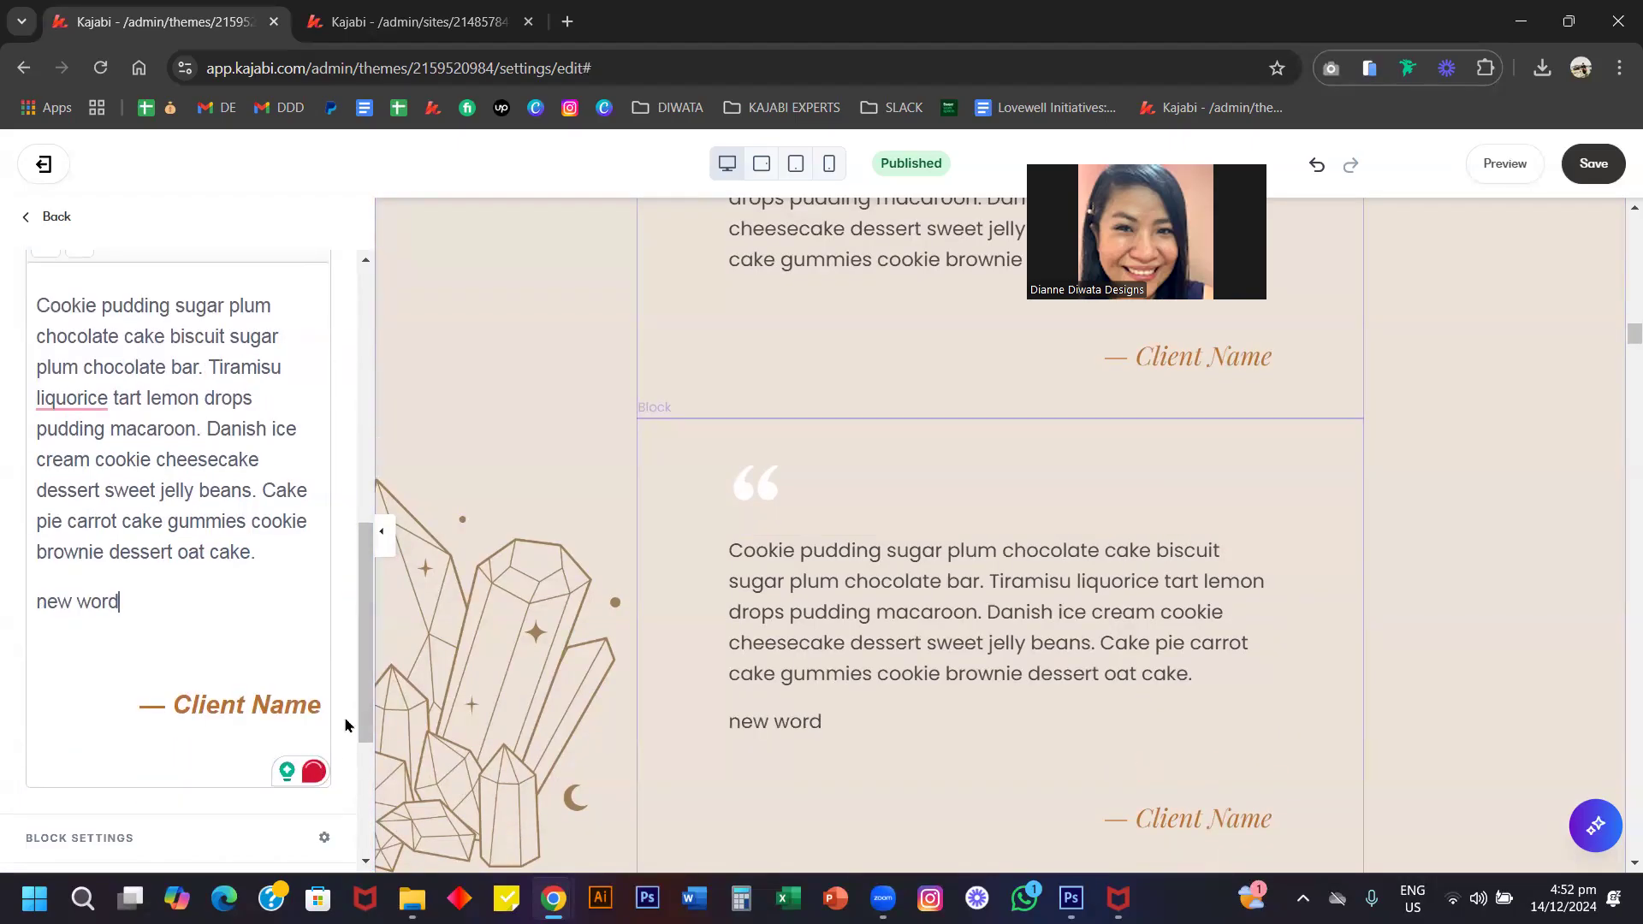
Change the duplicated slide's attribution line to "— New Name".
click(321, 710)
key(BackSpace)
key(BackSpace)
key(BackSpace)
key(BackSpace)
key(BackSpace)
key(BackSpace)
key(BackSpace)
key(BackSpace)
key(BackSpace)
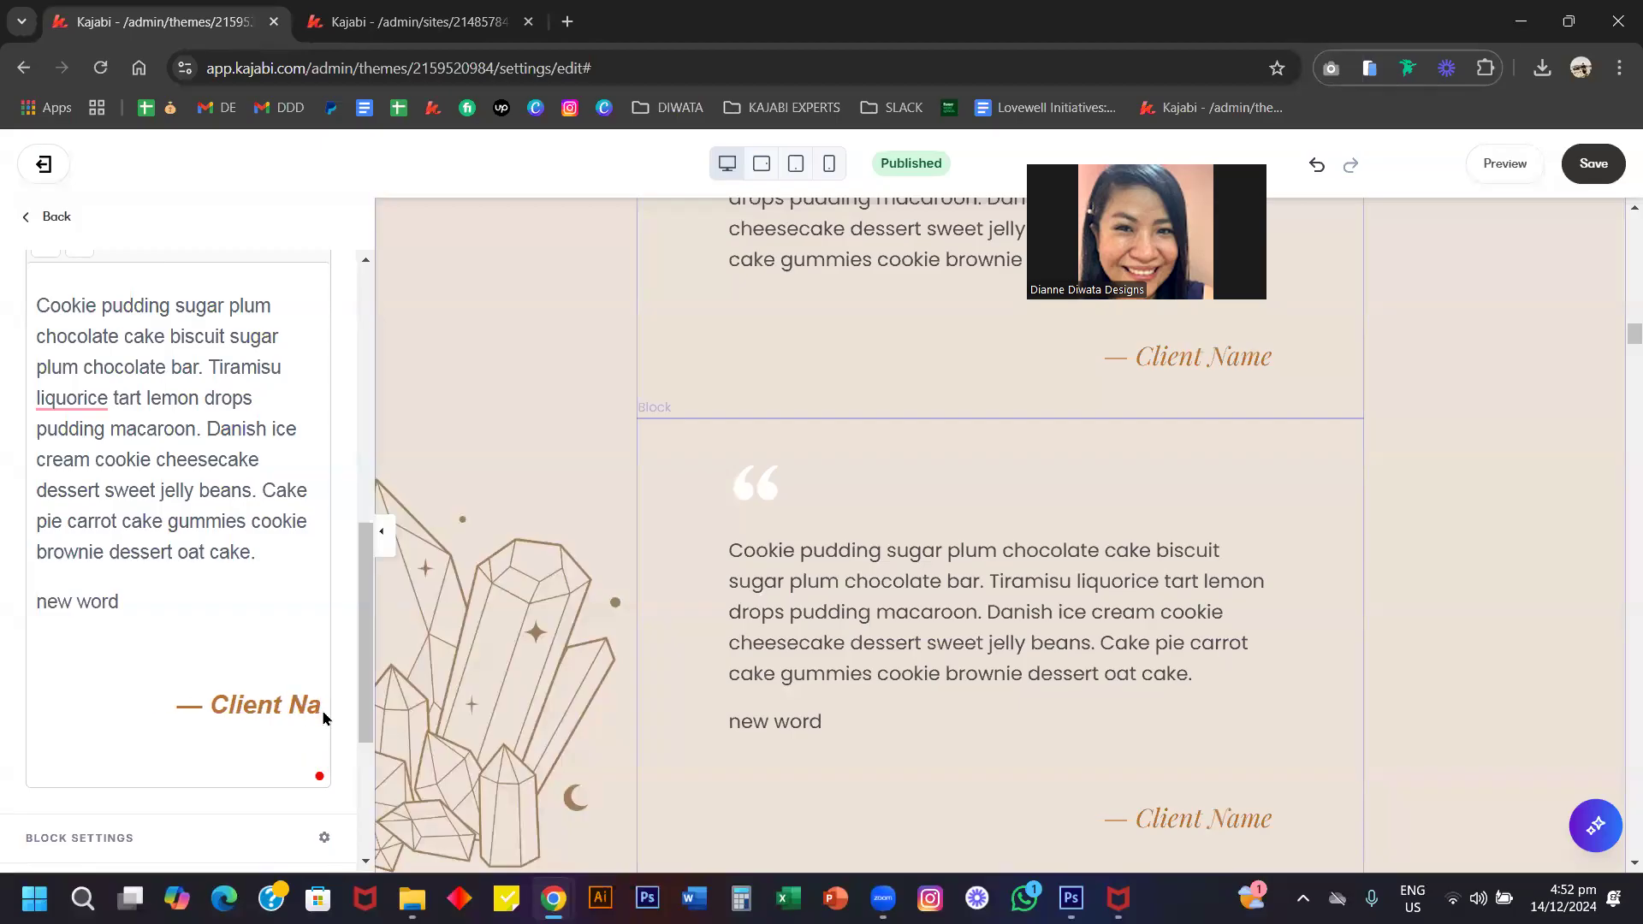
text(New Name)
scroll(455, 770, down, 2)
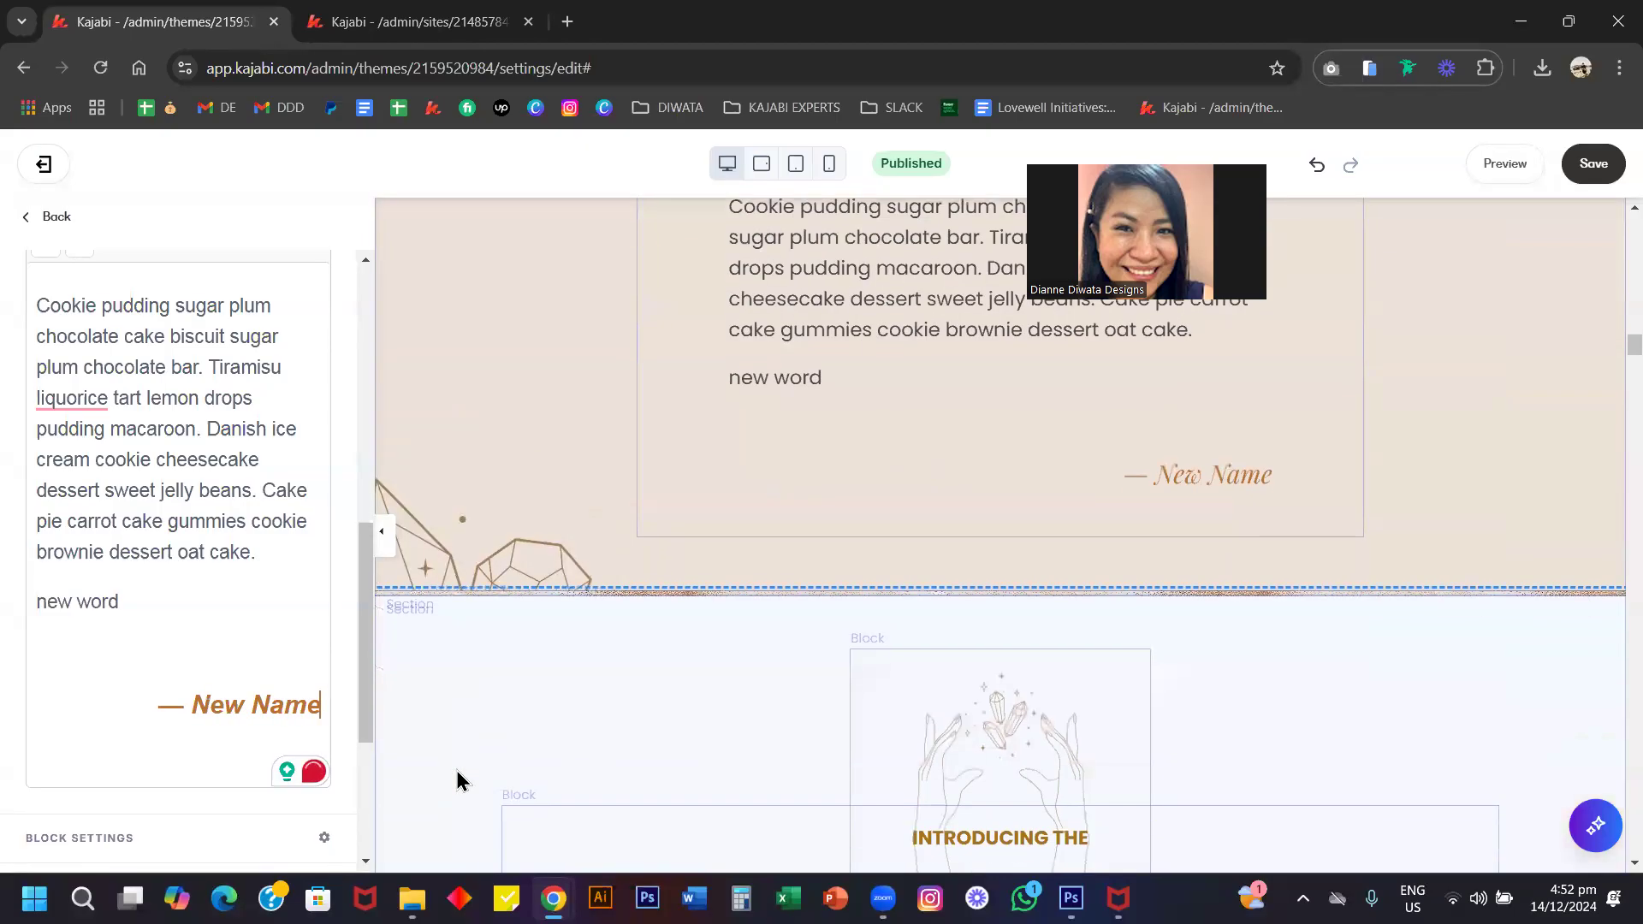
Return to the Testimonial Slider section settings and turn off Edit Mode.
scroll(139, 573, up, 6)
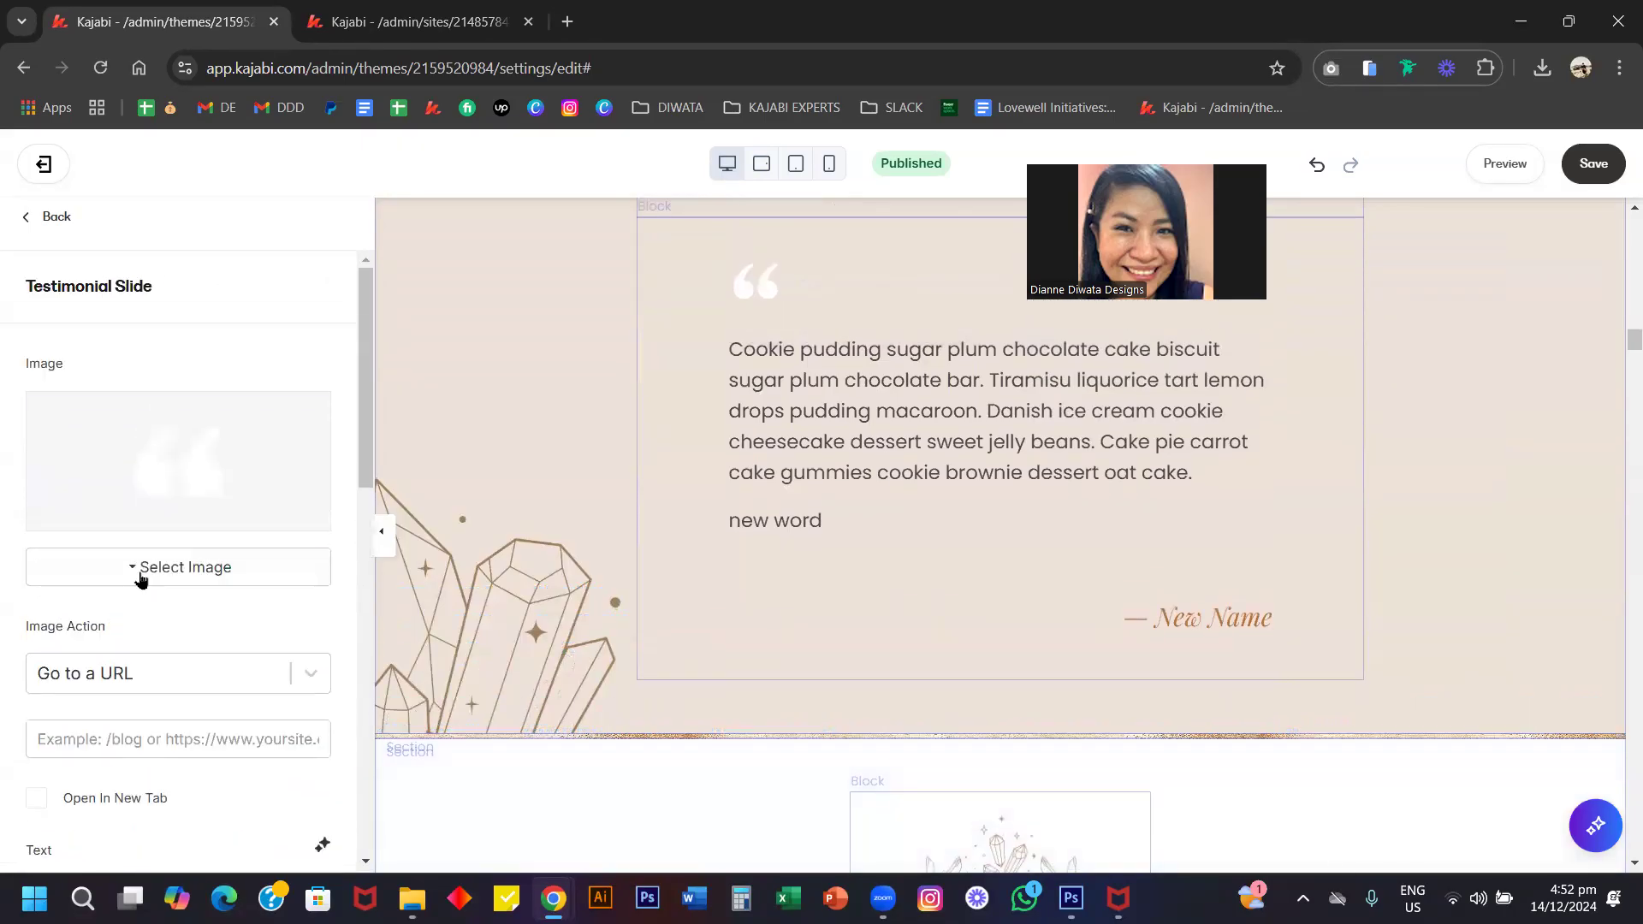
click(53, 219)
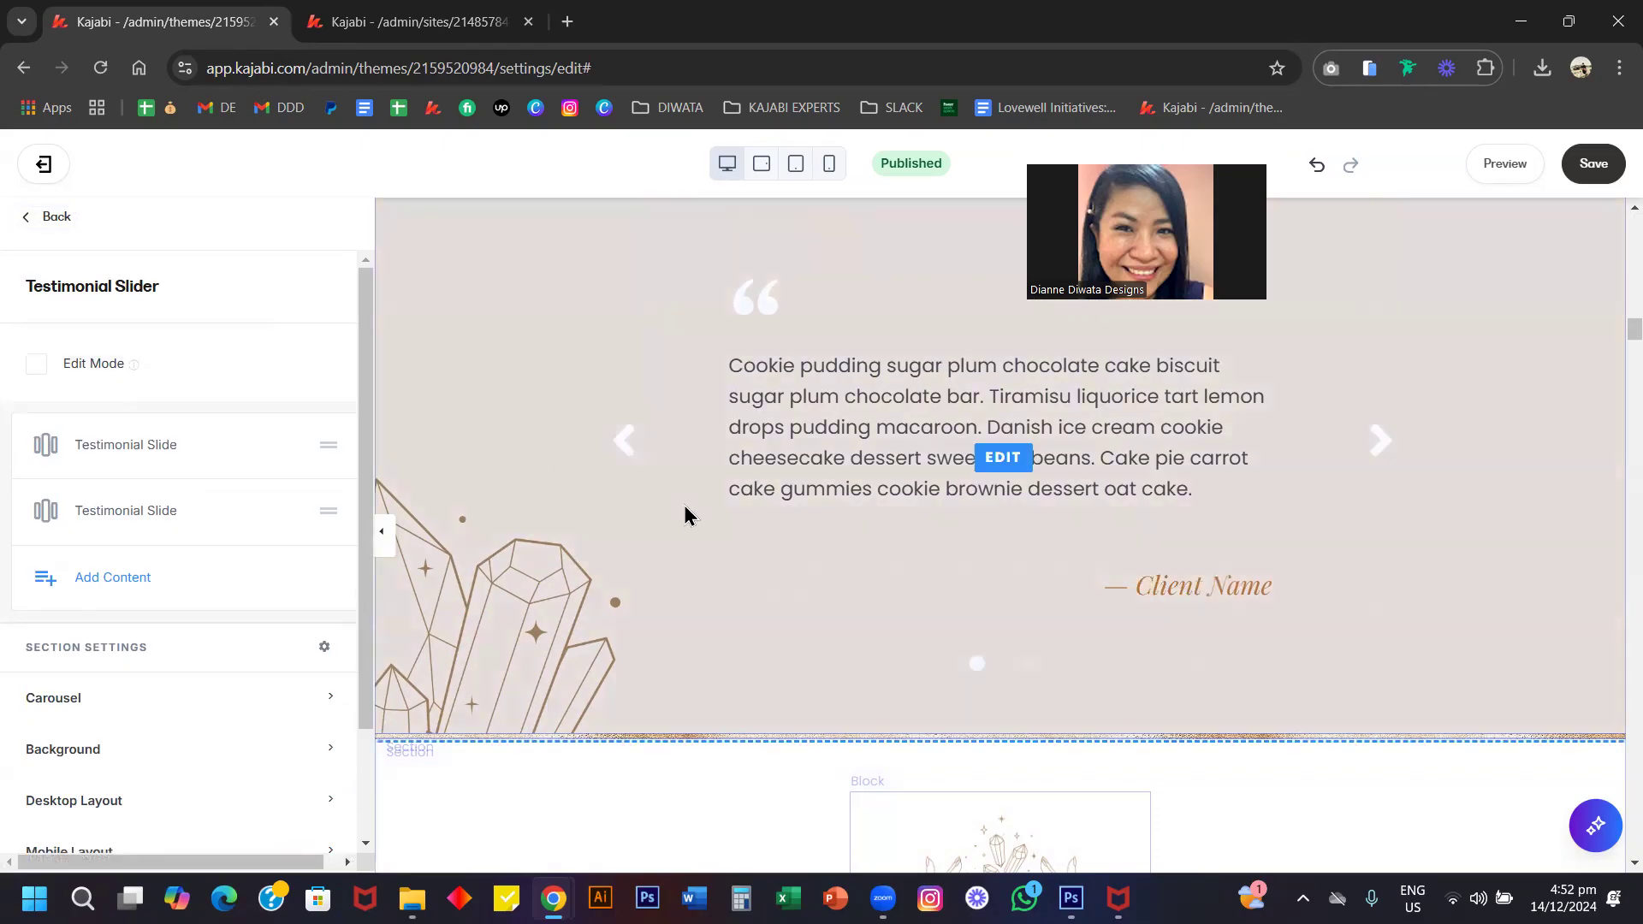
scroll(524, 497, down, 6)
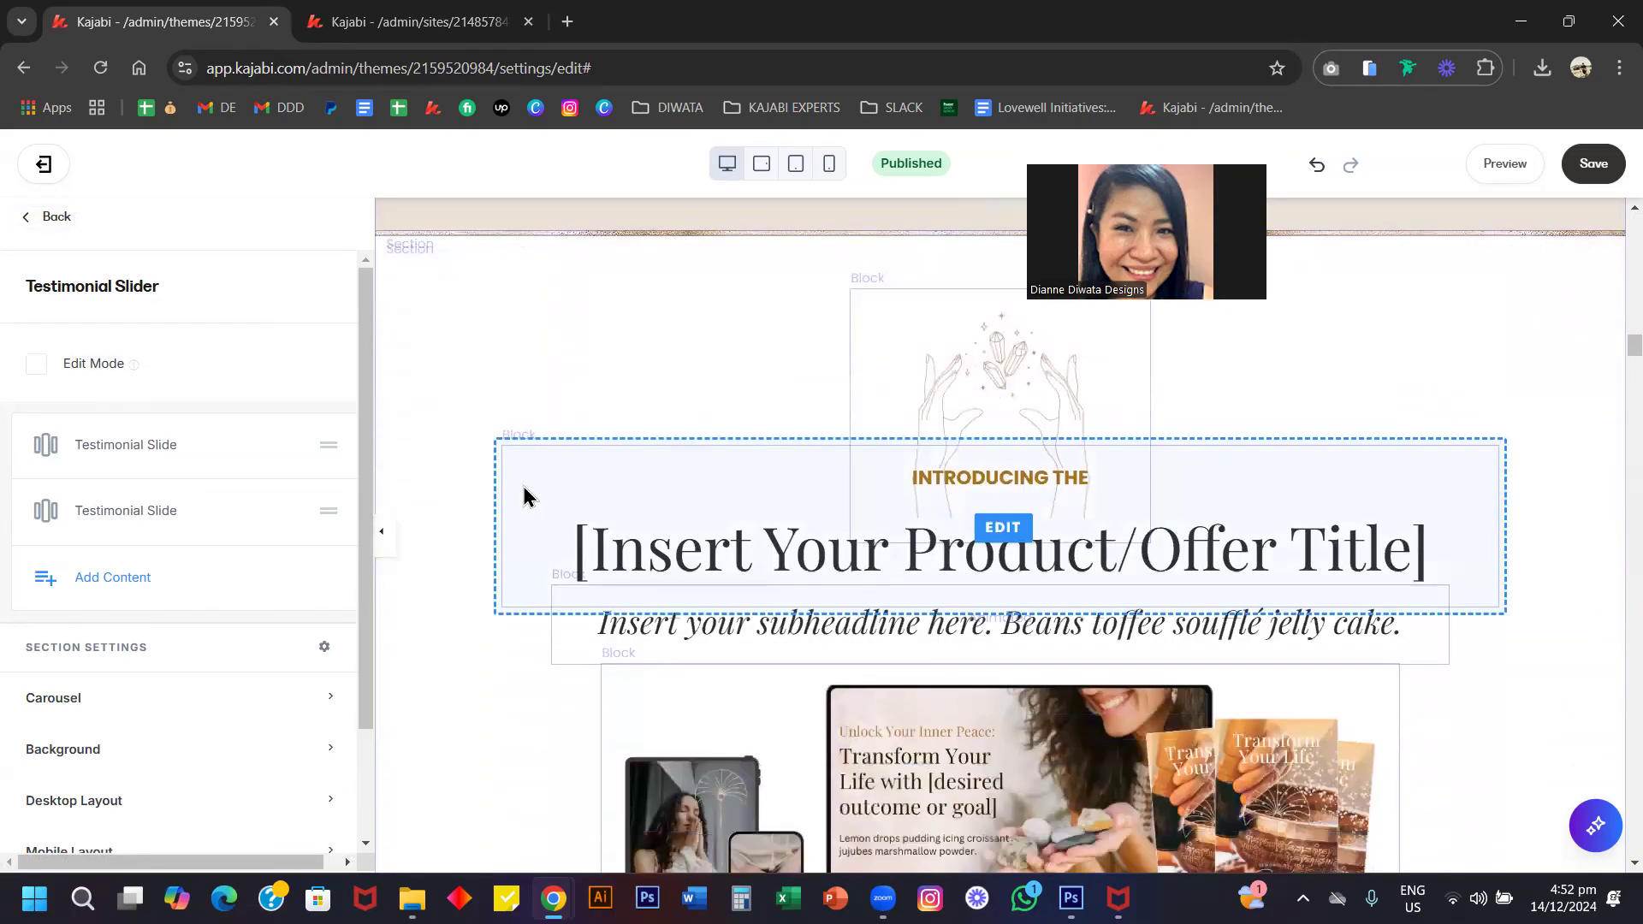
Open the new-file upload for the product mockup image block to view its sources, and close it without choosing a file.
scroll(525, 492, down, 2)
scroll(613, 502, up, 2)
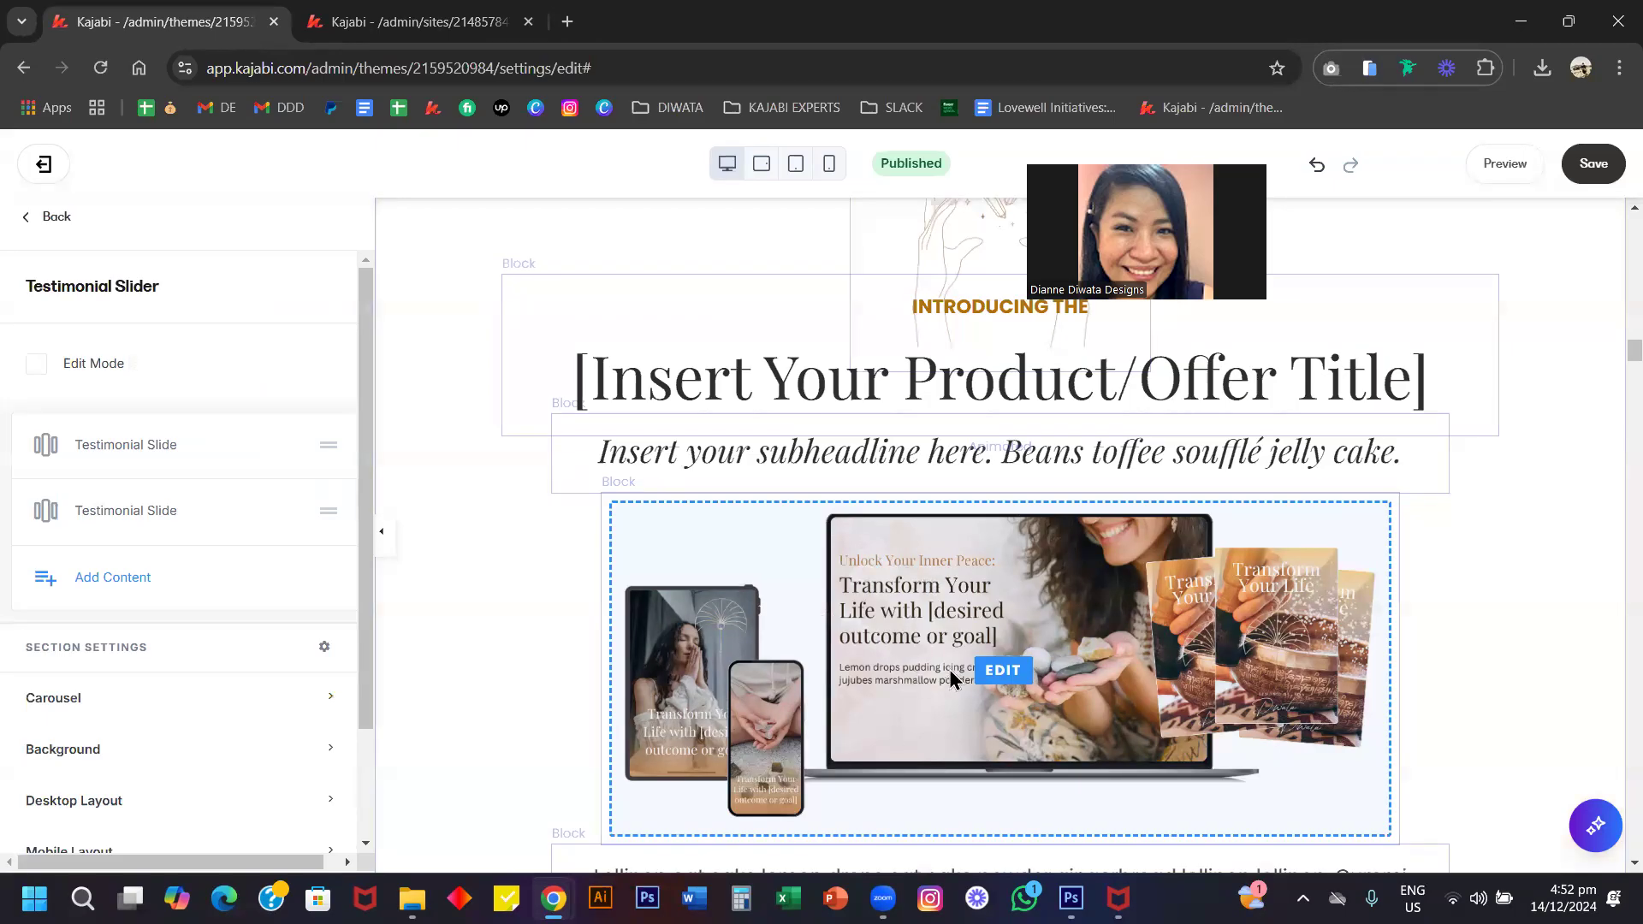
click(902, 583)
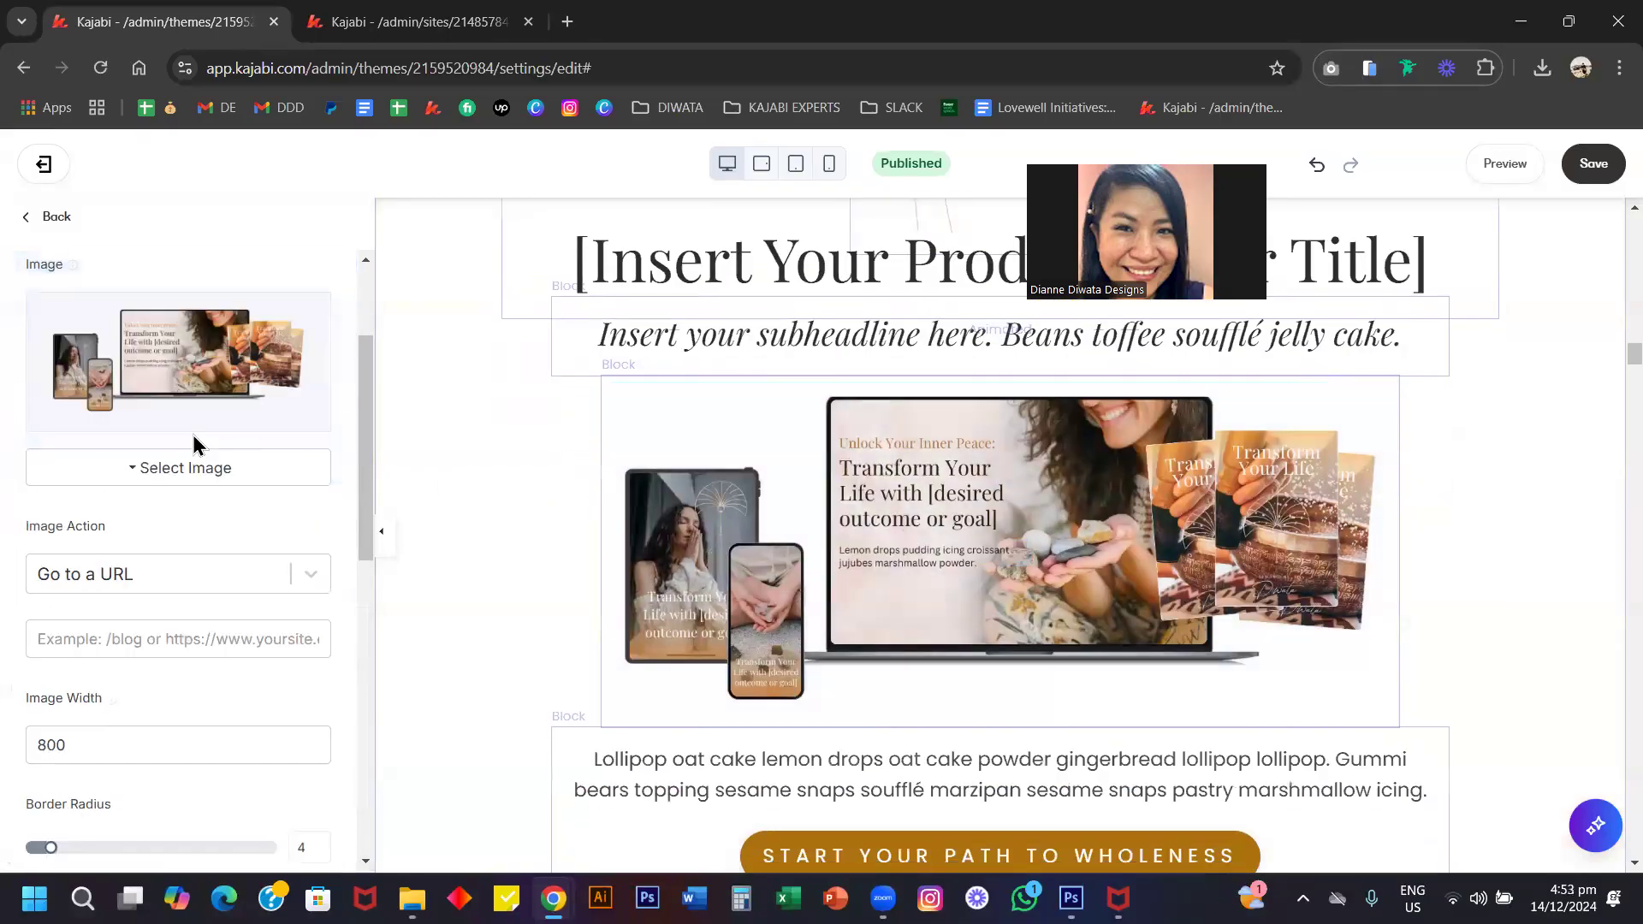
click(163, 467)
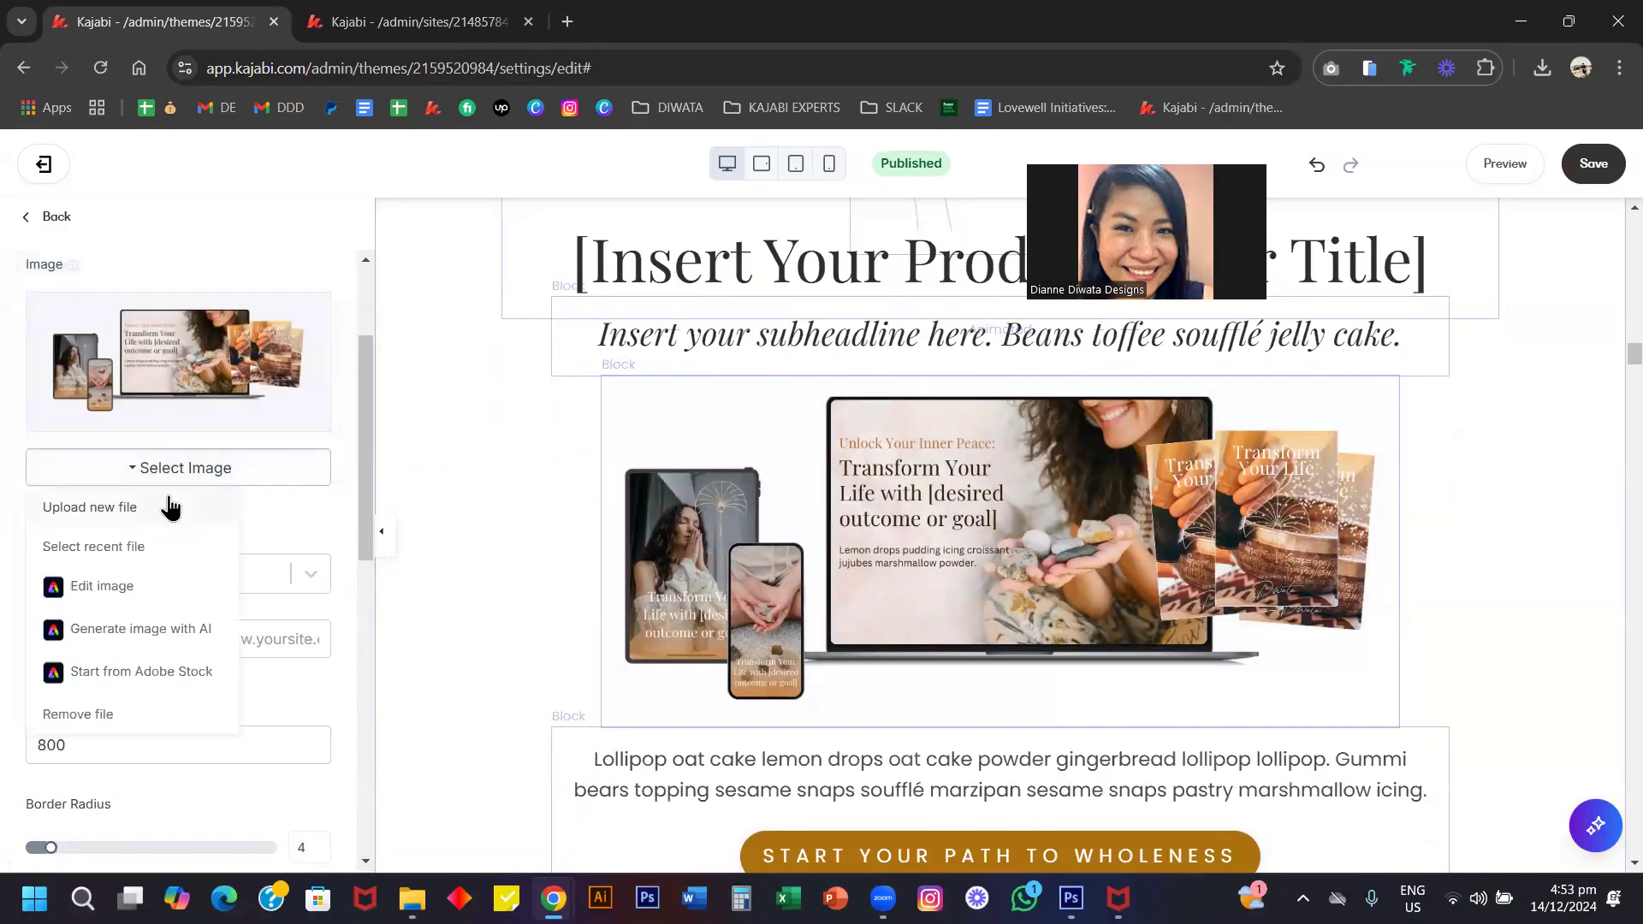
click(171, 507)
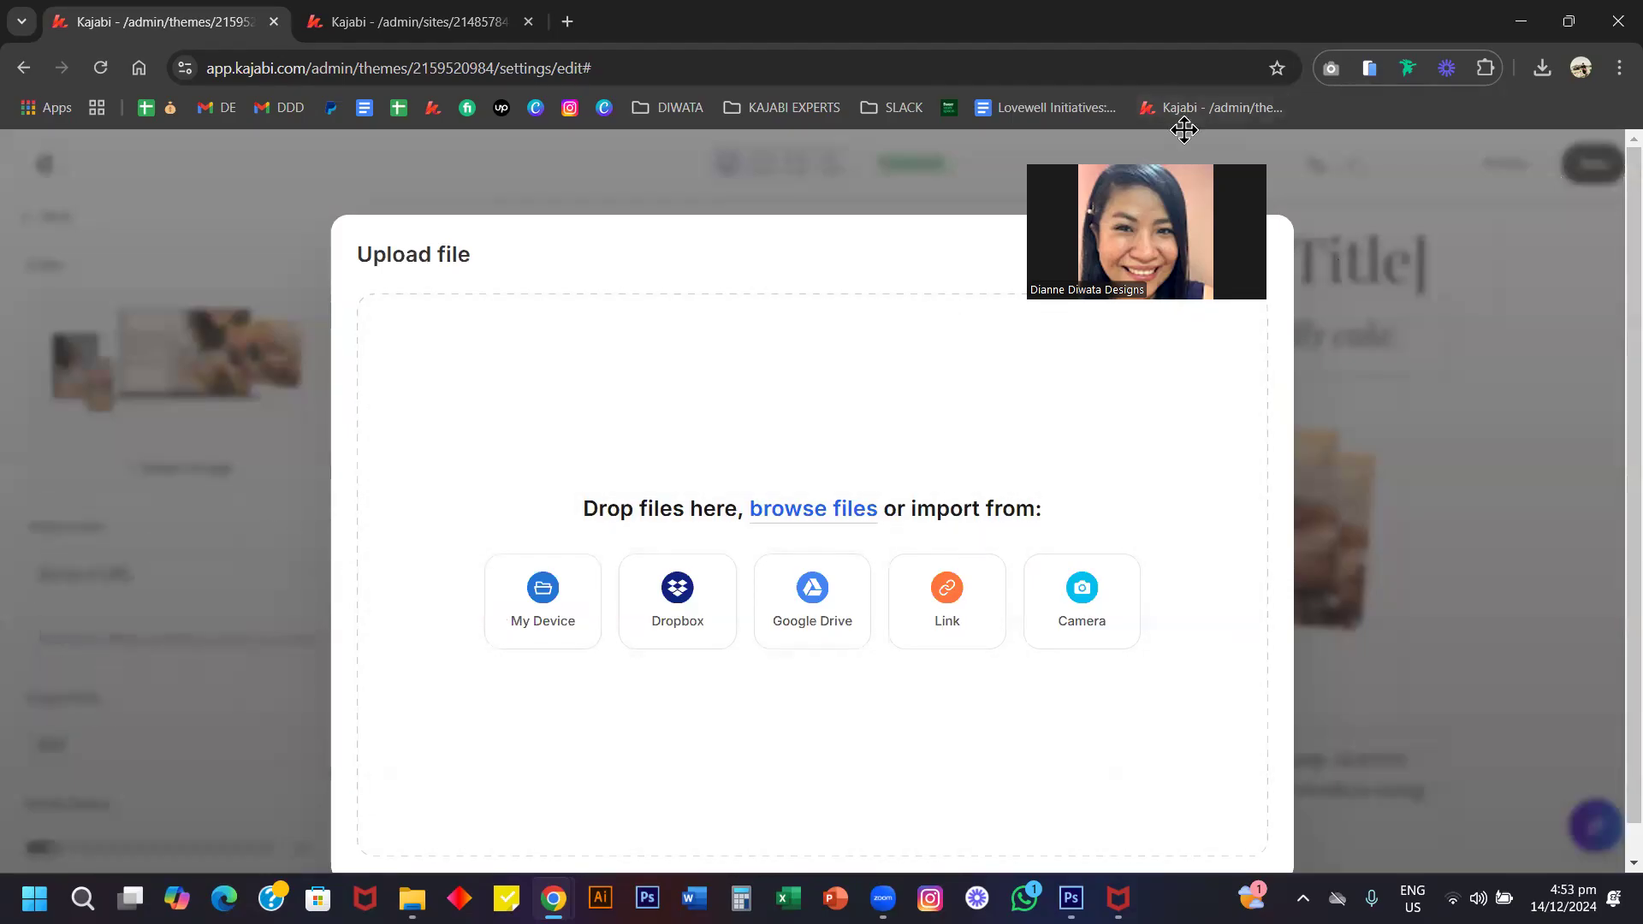
drag(1184, 130, 1335, 154)
click(1224, 255)
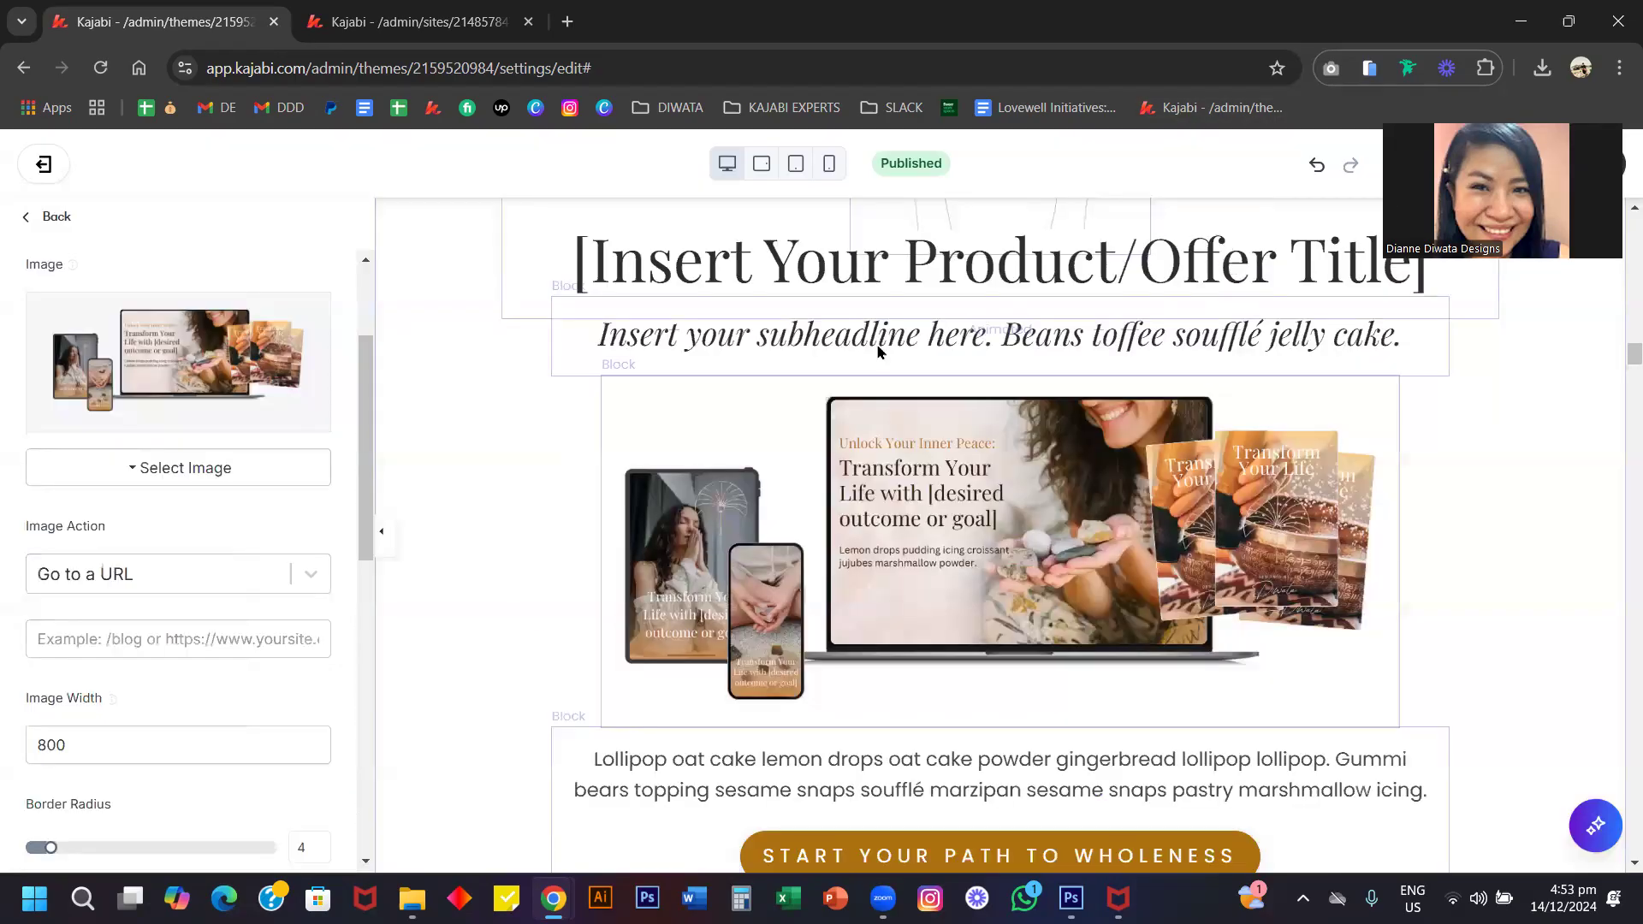
Change the call-to-action button text below the product mockup to "NEW WORD".
scroll(587, 680, down, 4)
scroll(587, 682, up, 2)
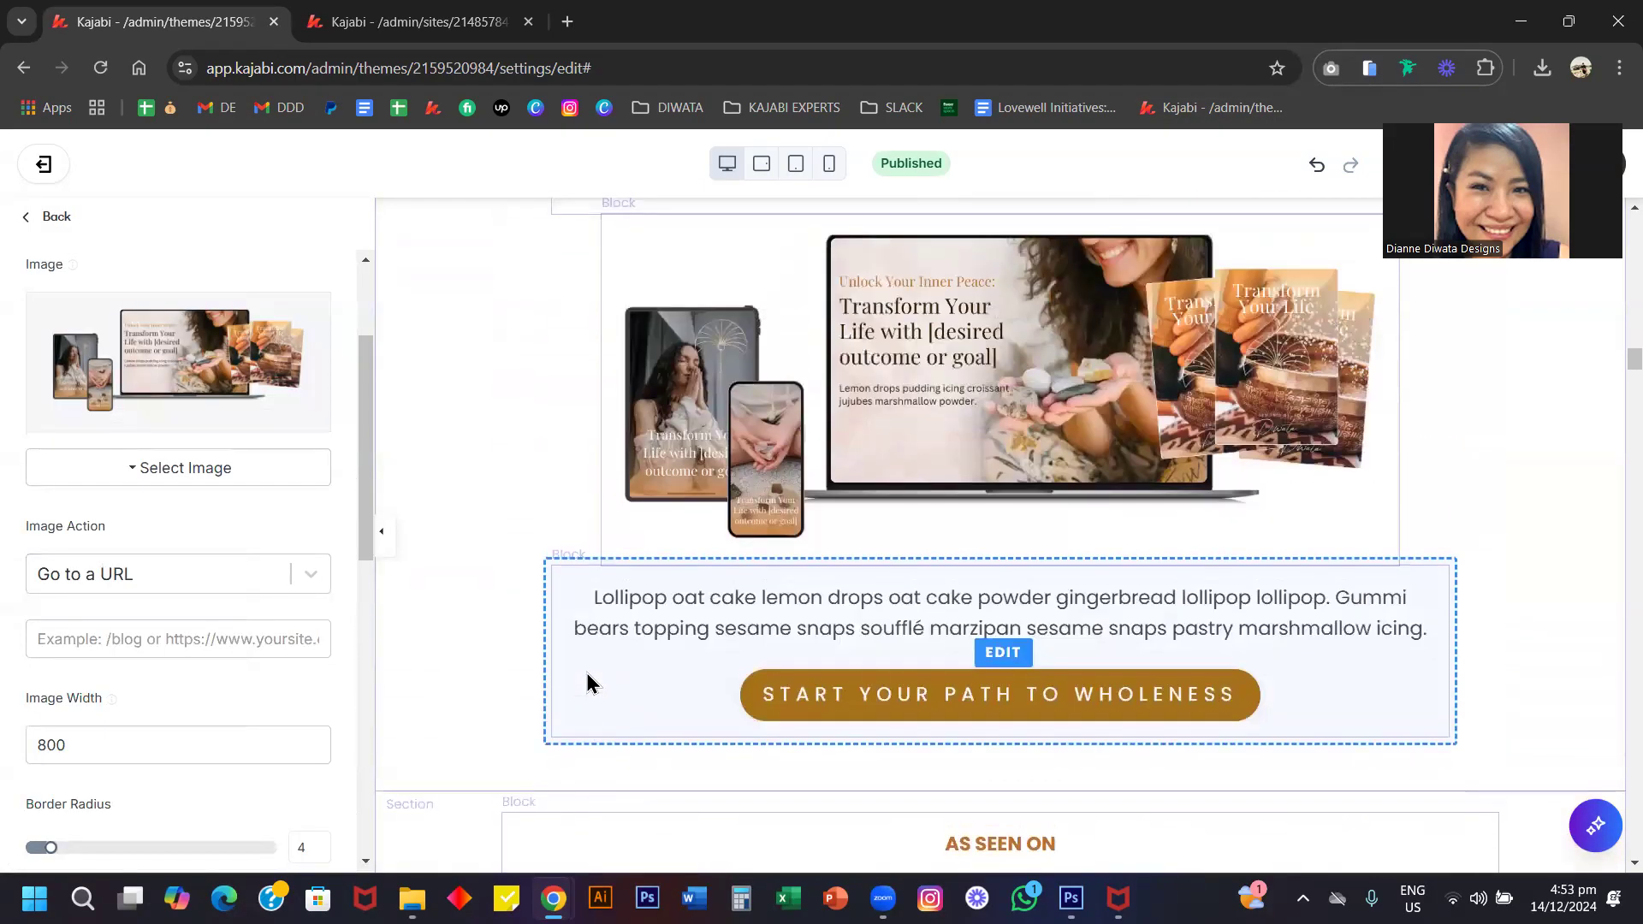
click(931, 694)
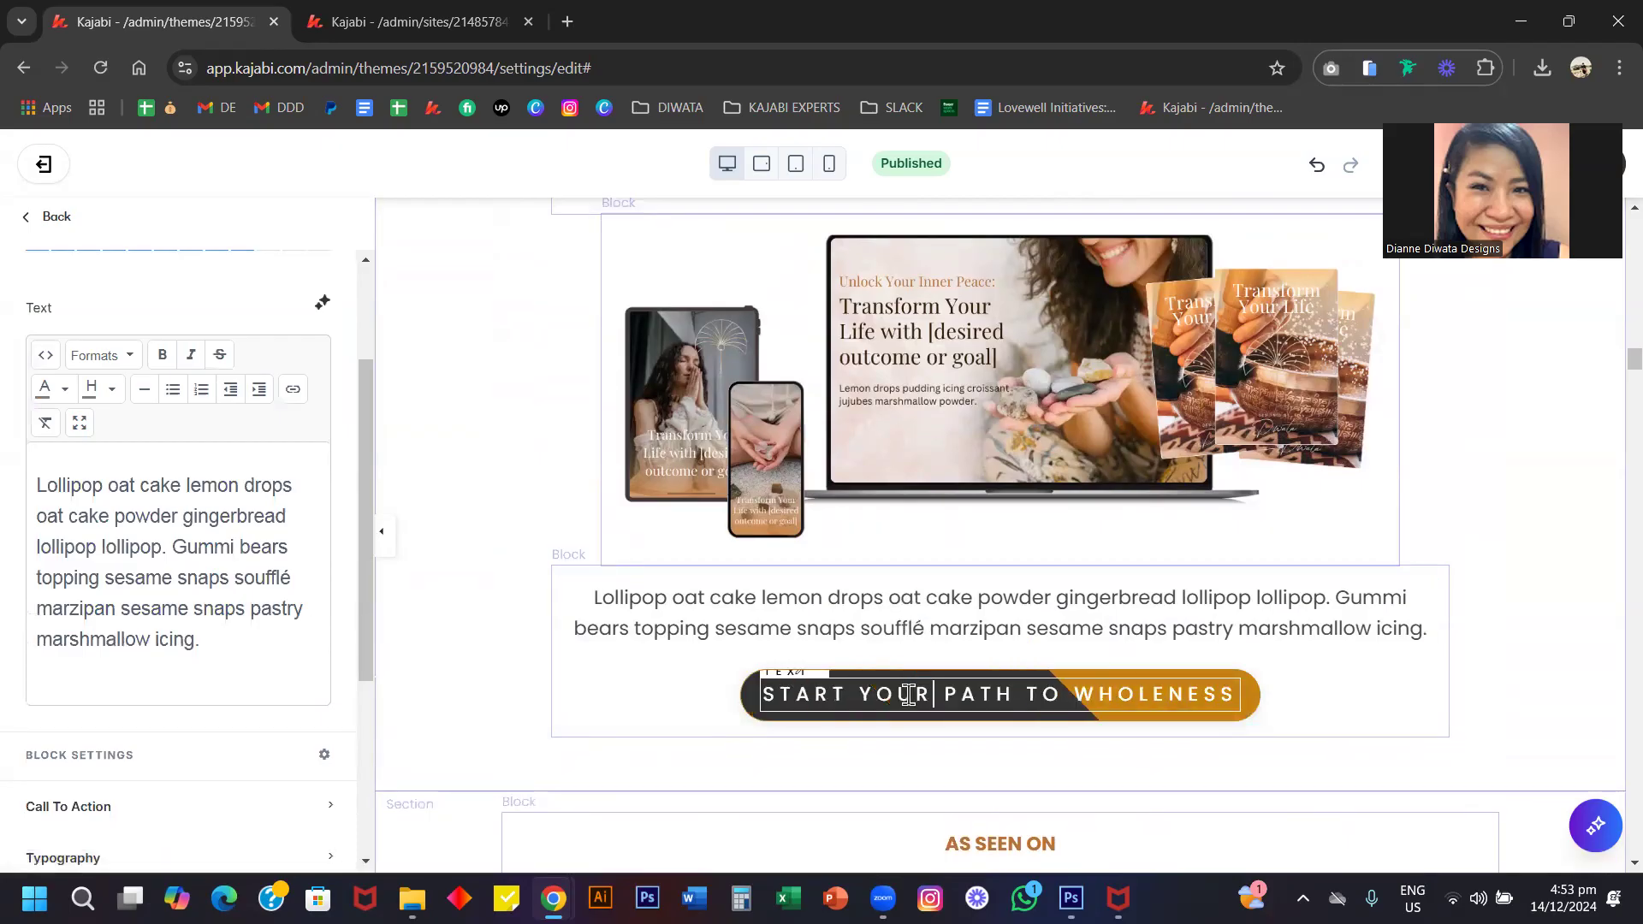
triple_click(909, 694)
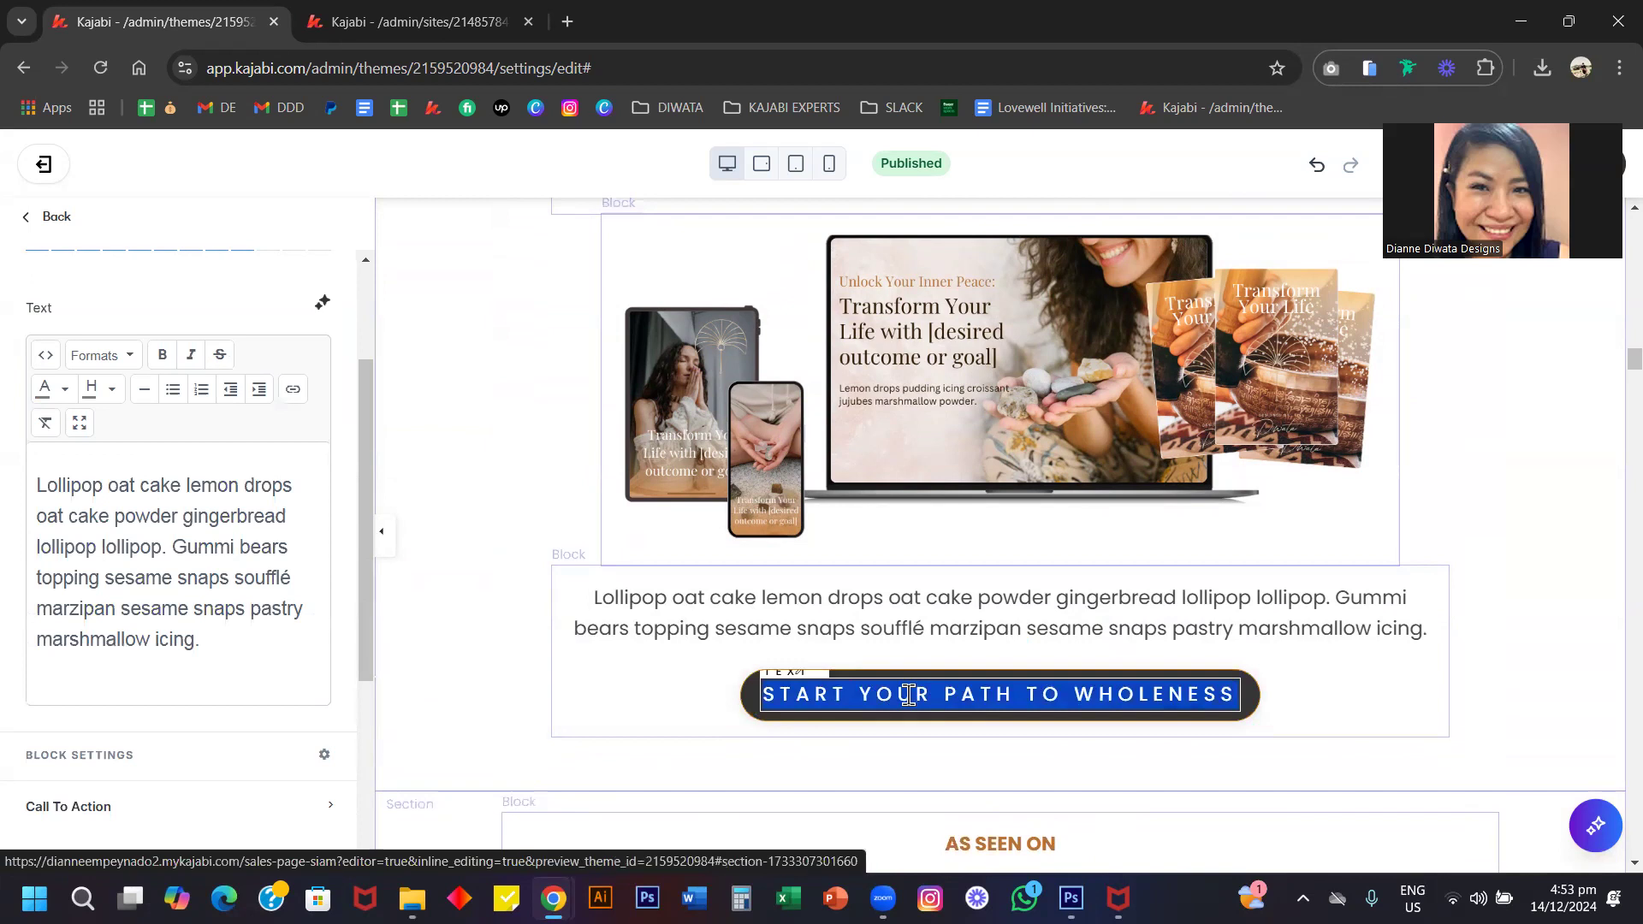
text(NEW WOR)
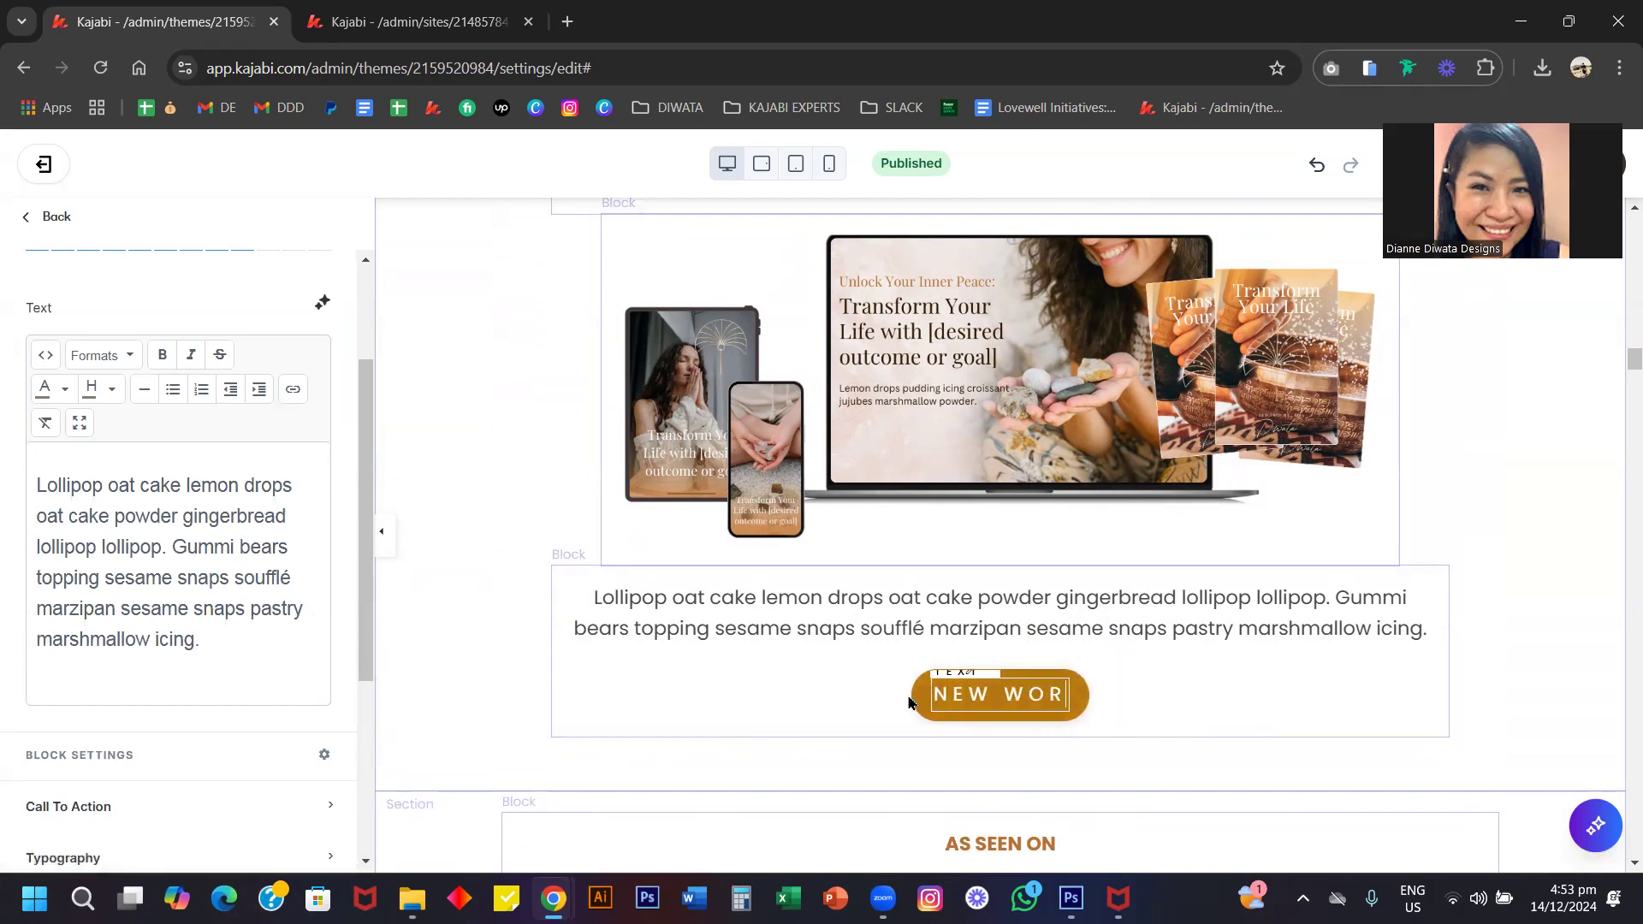
text(D)
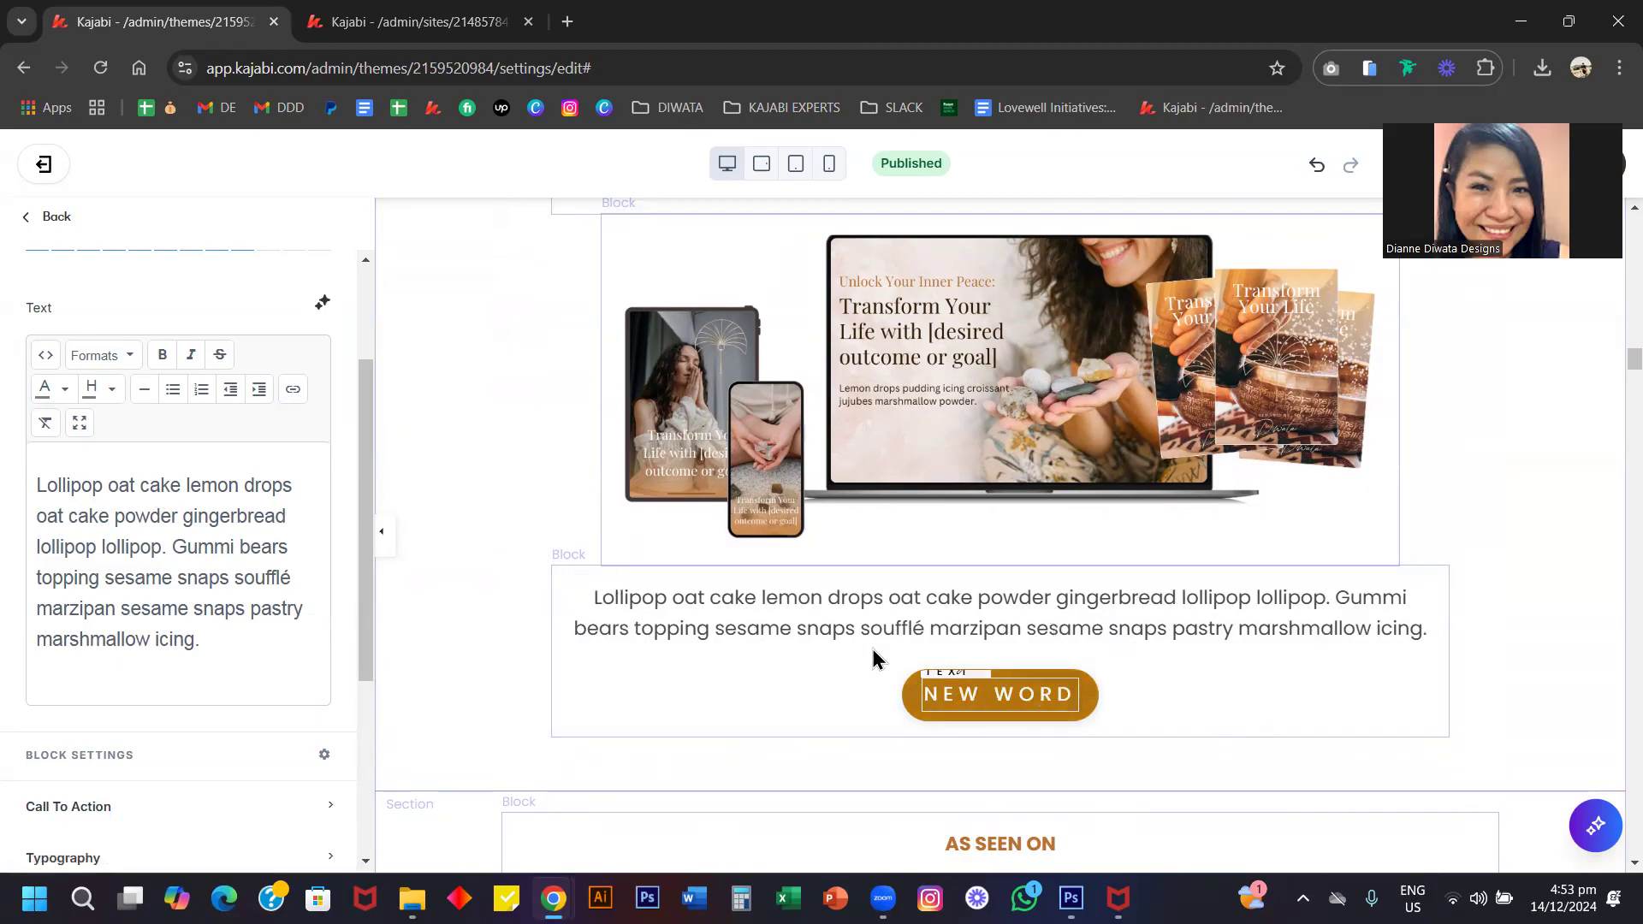
Try turning off Include CTA for the text block under the mockup, and restore the button with its original wording.
click(724, 626)
scroll(51, 651, down, 3)
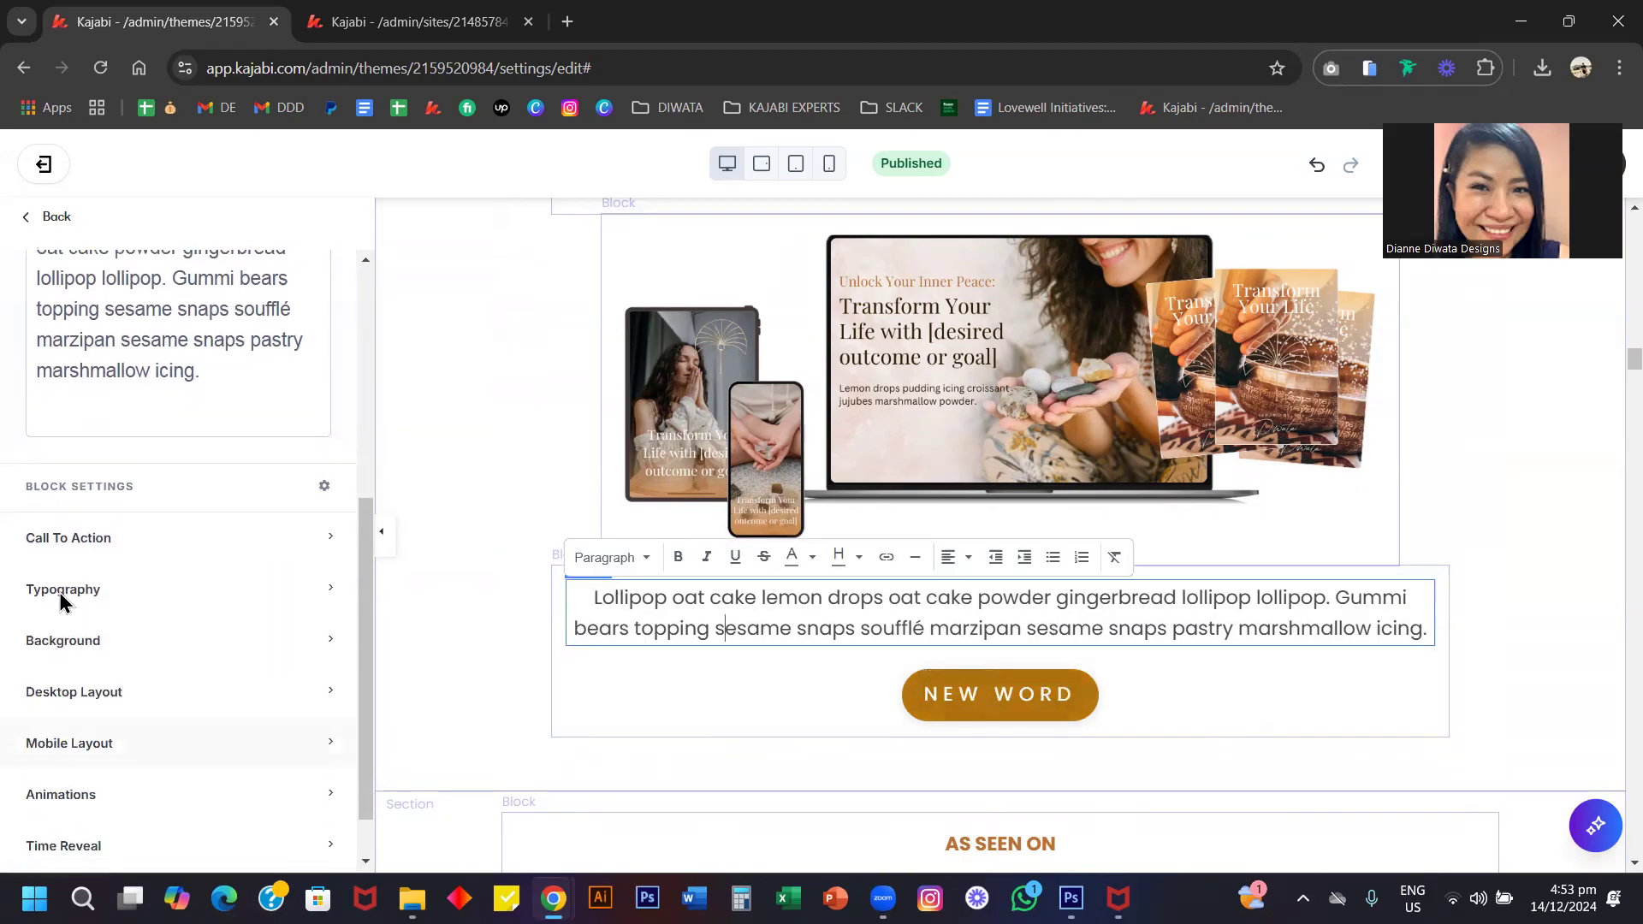
click(72, 538)
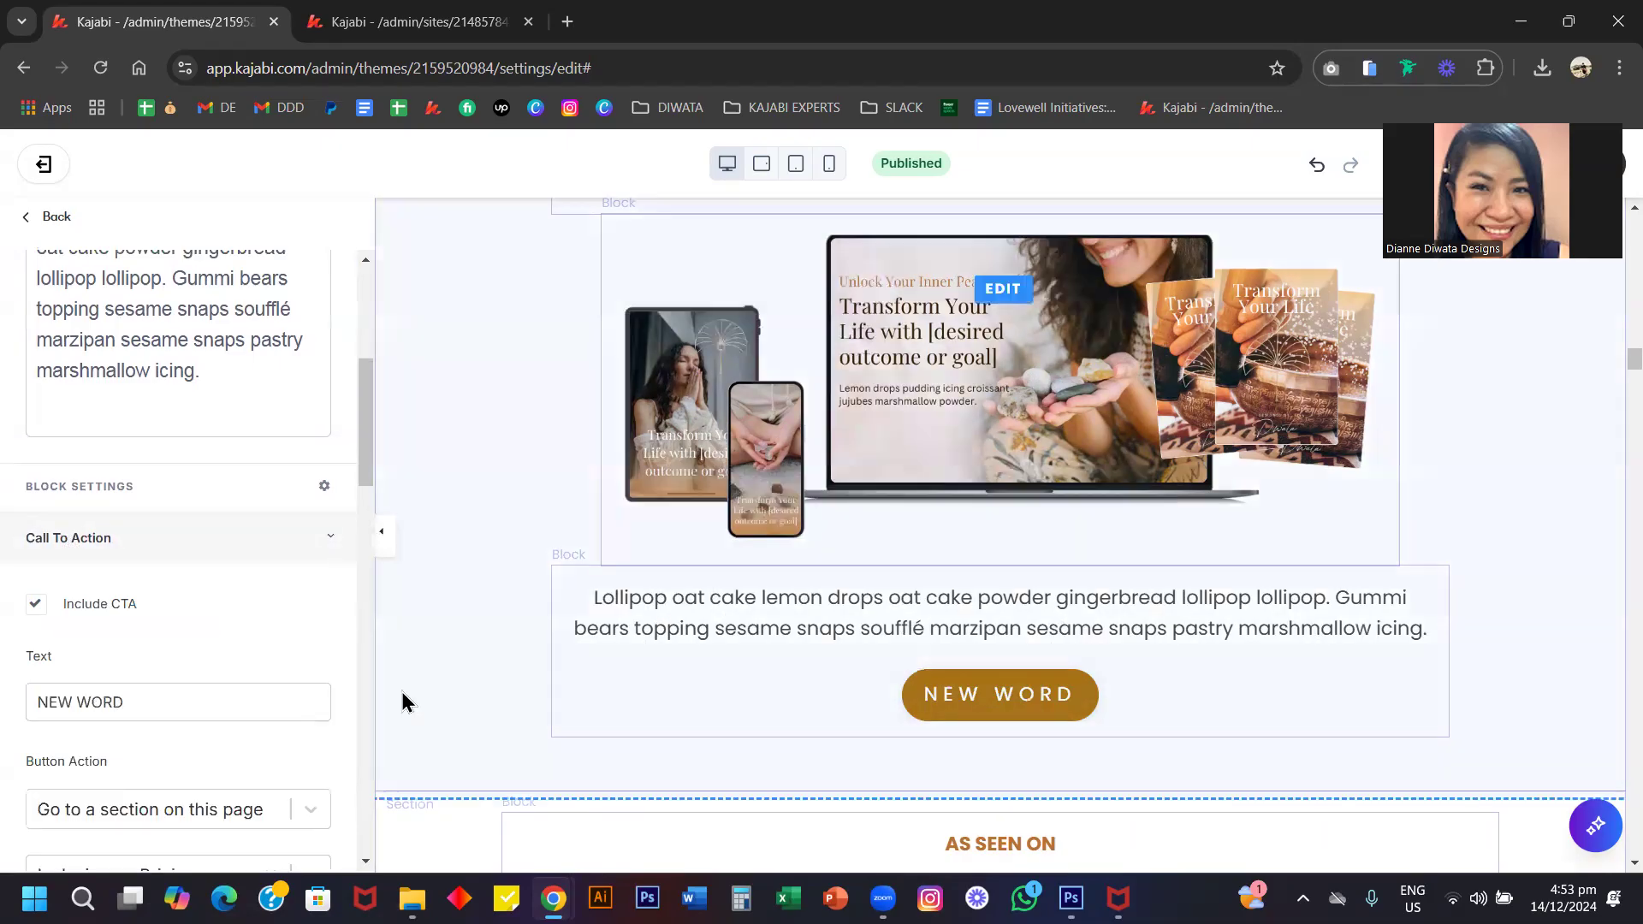
click(104, 609)
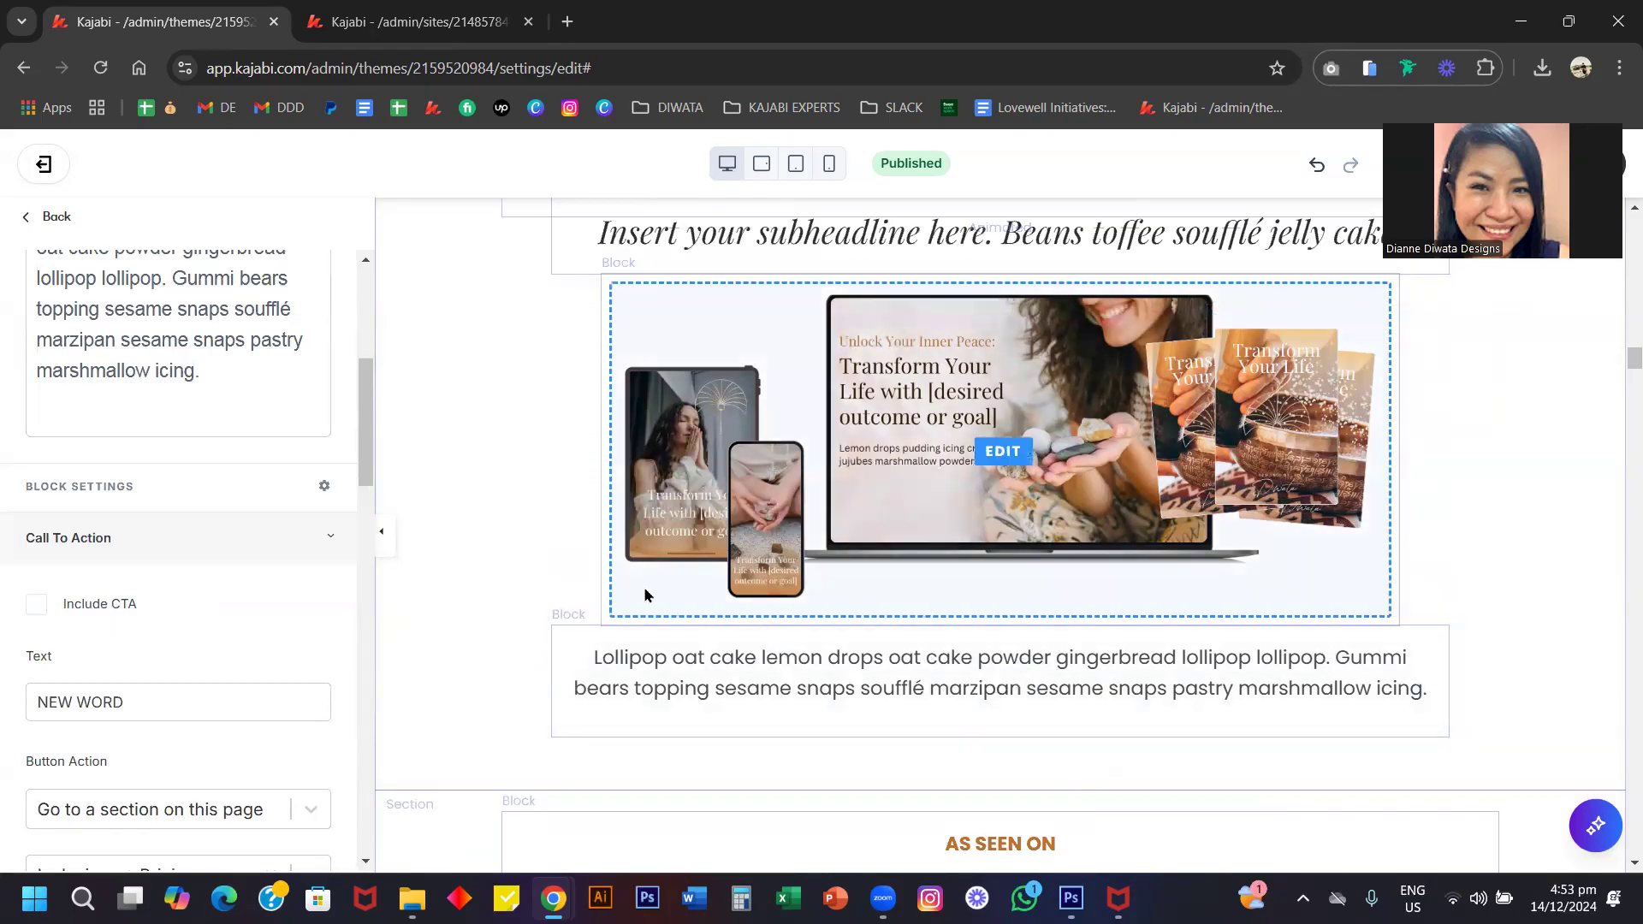
click(121, 609)
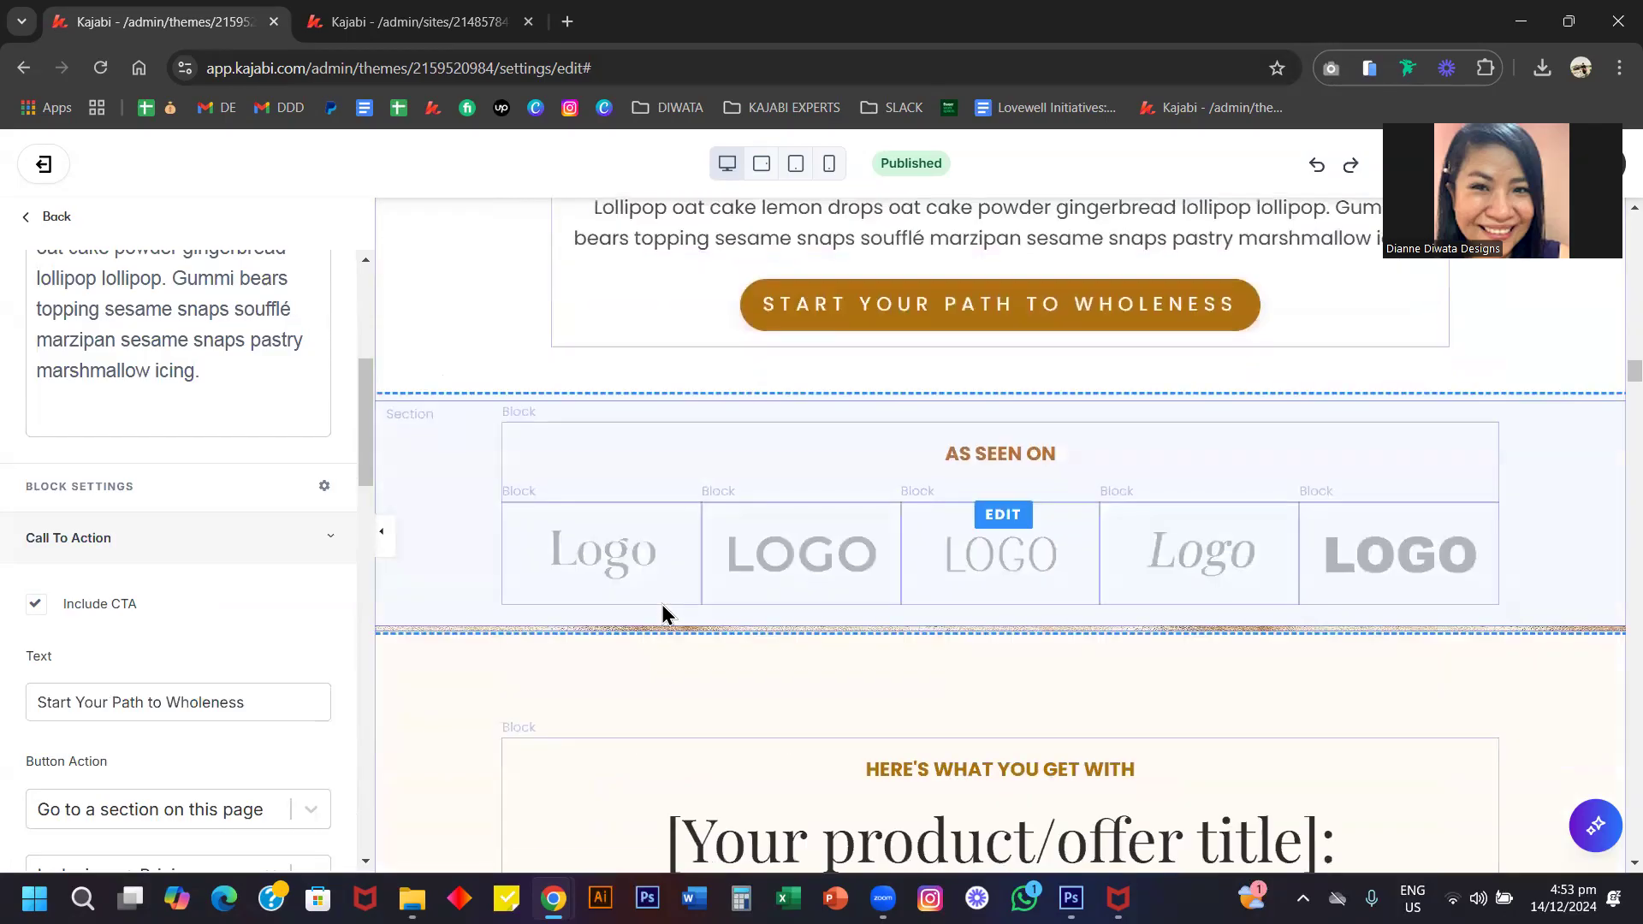
Duplicate the first logo in the As Seen On Logo Gallery section twice.
click(414, 501)
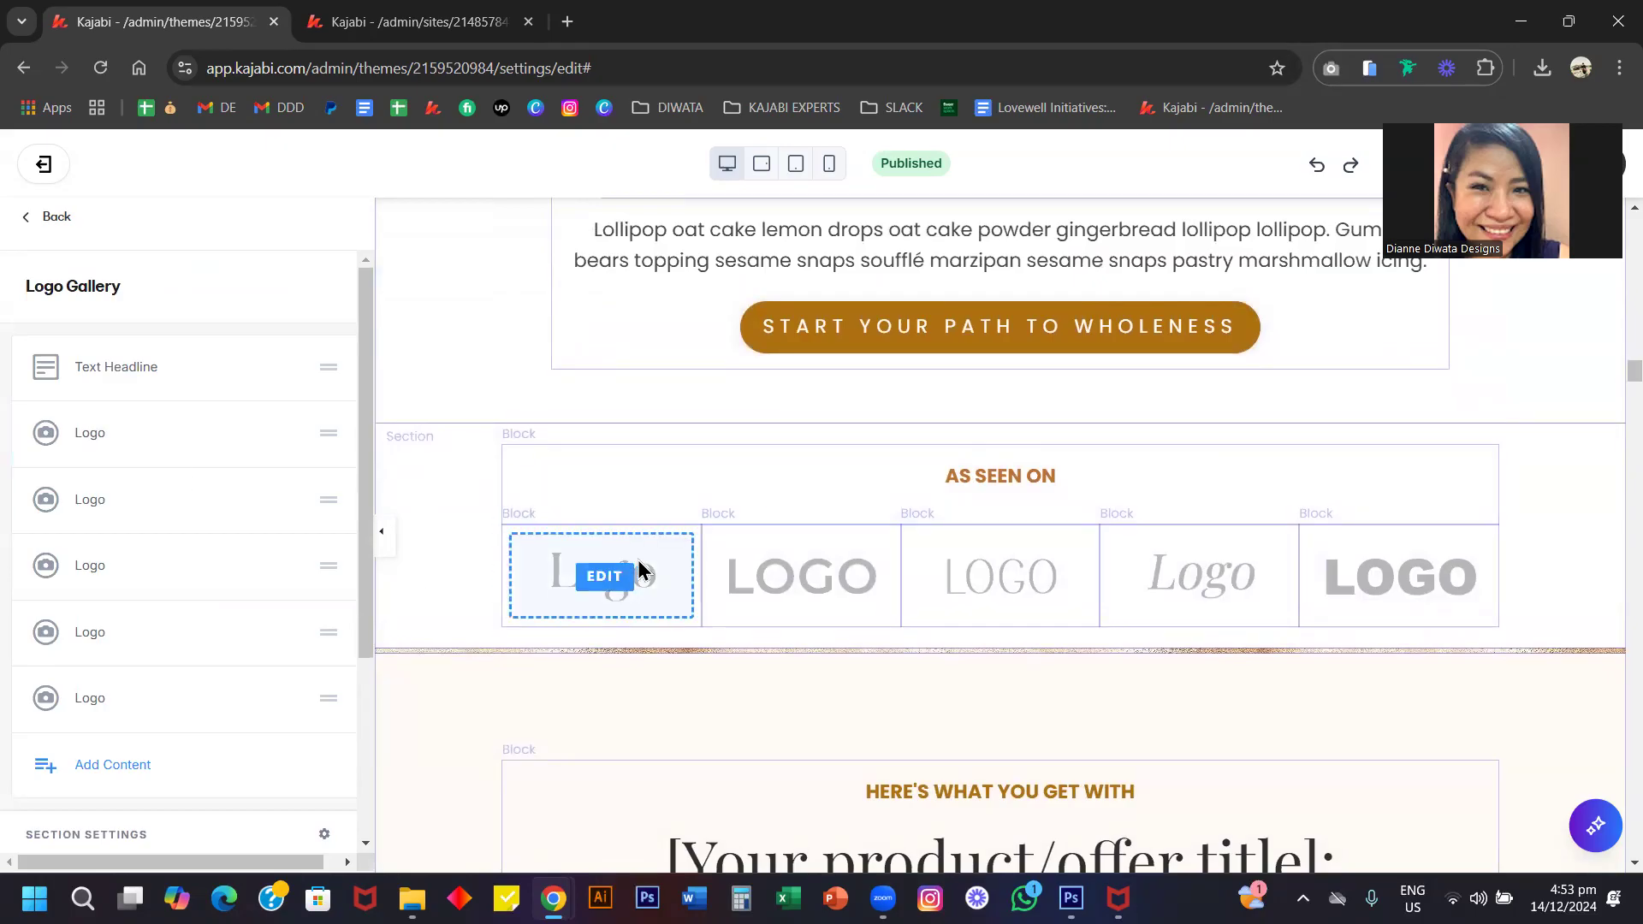
click(599, 579)
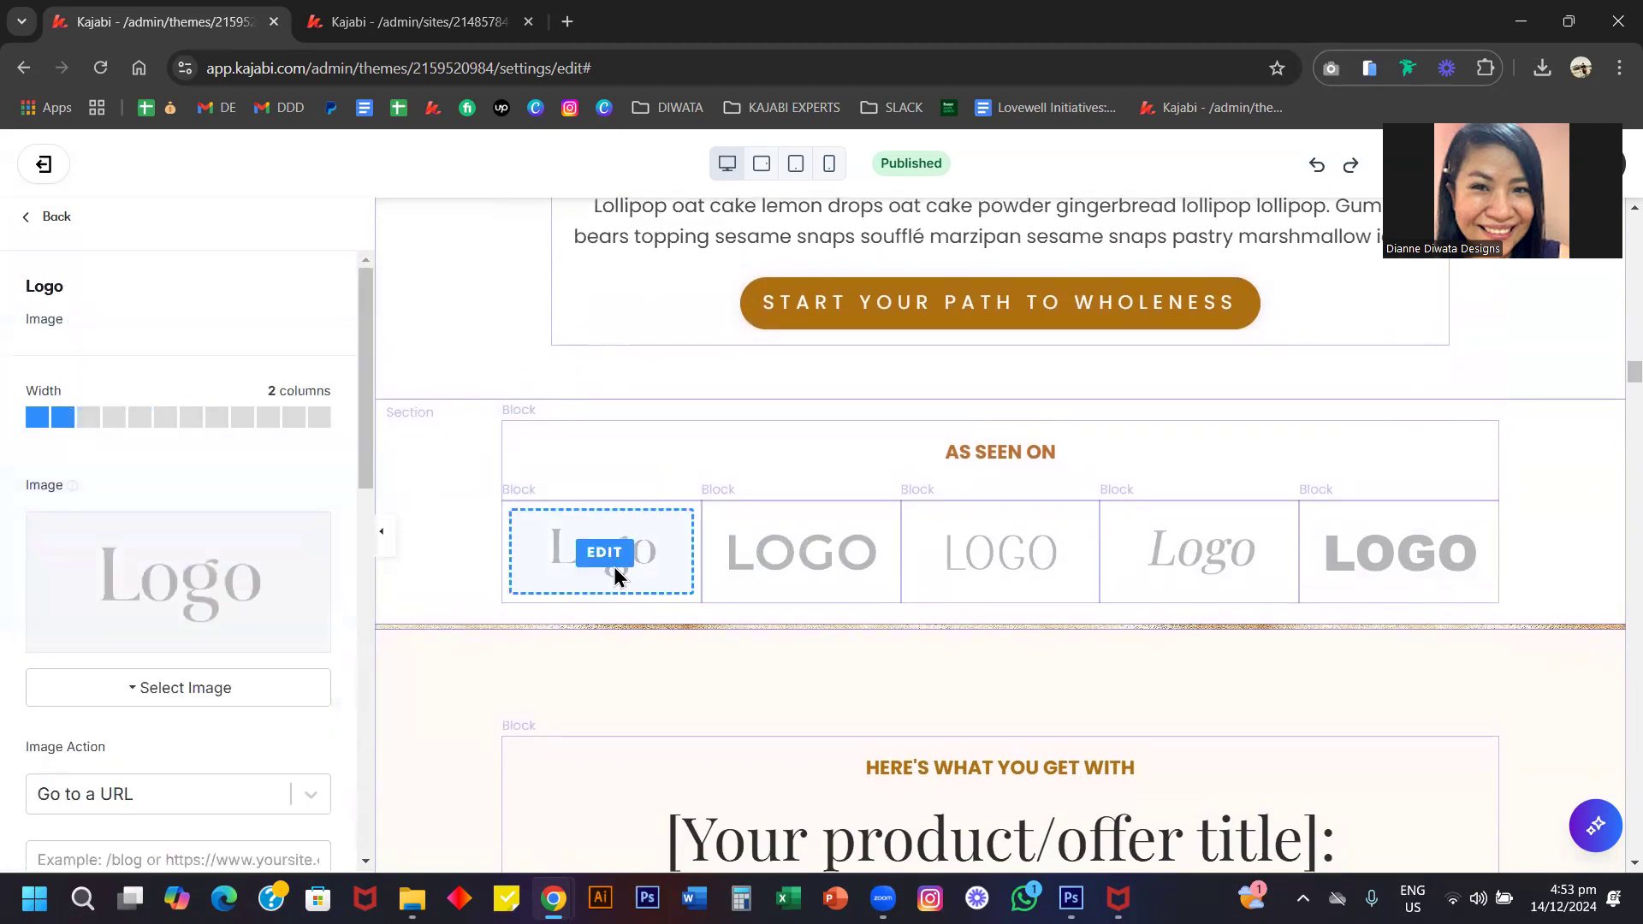
click(425, 451)
click(286, 434)
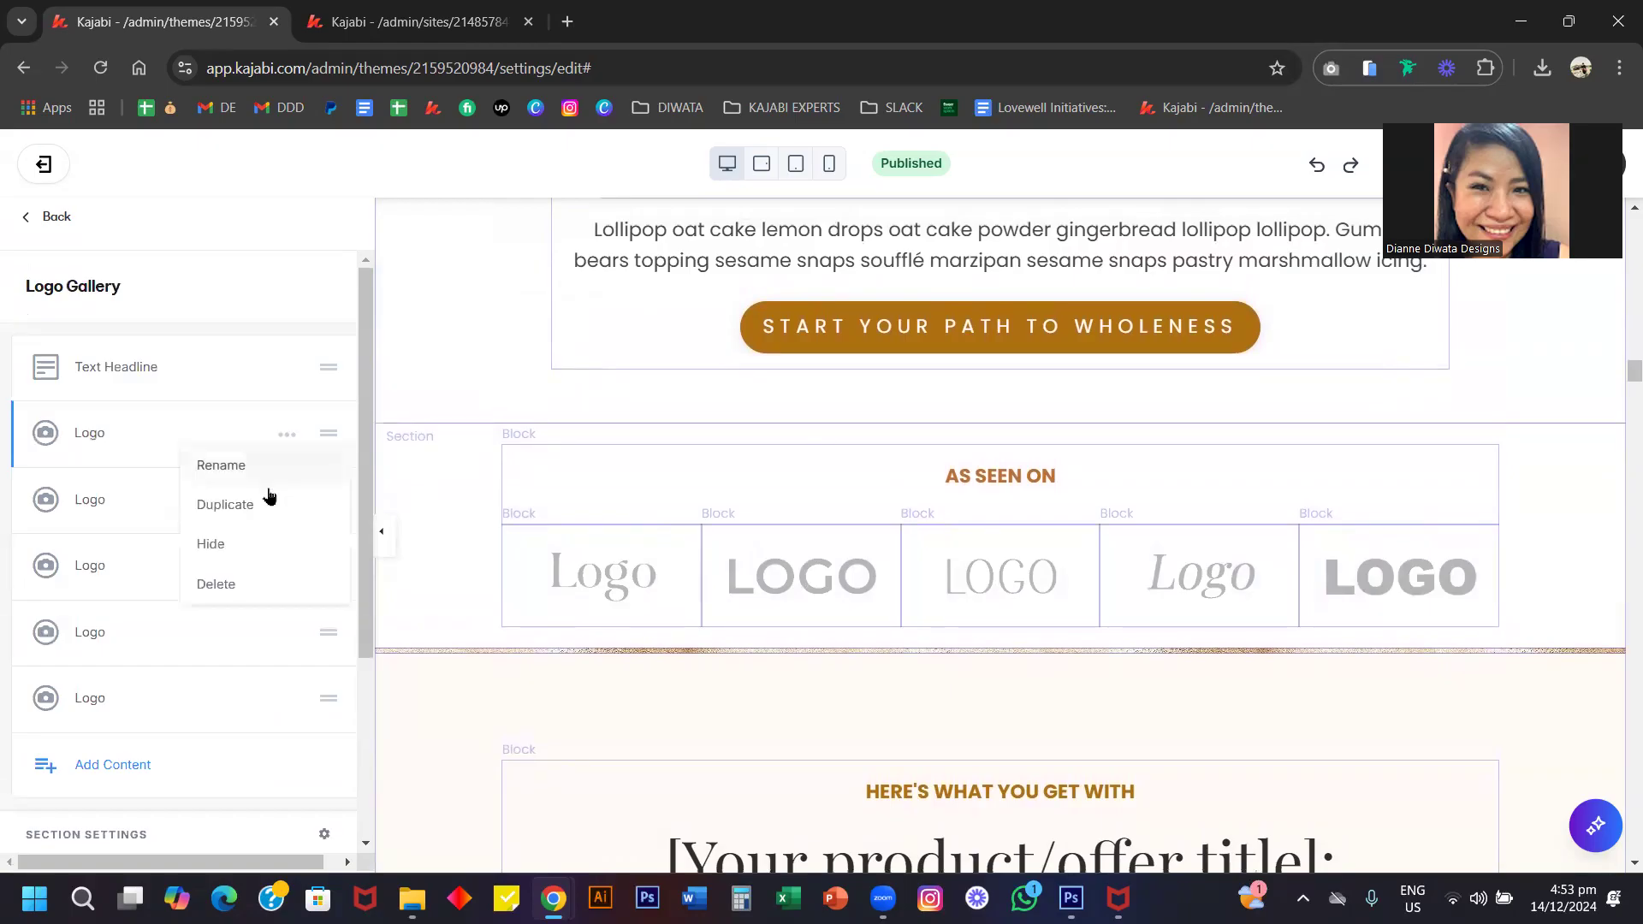
click(225, 504)
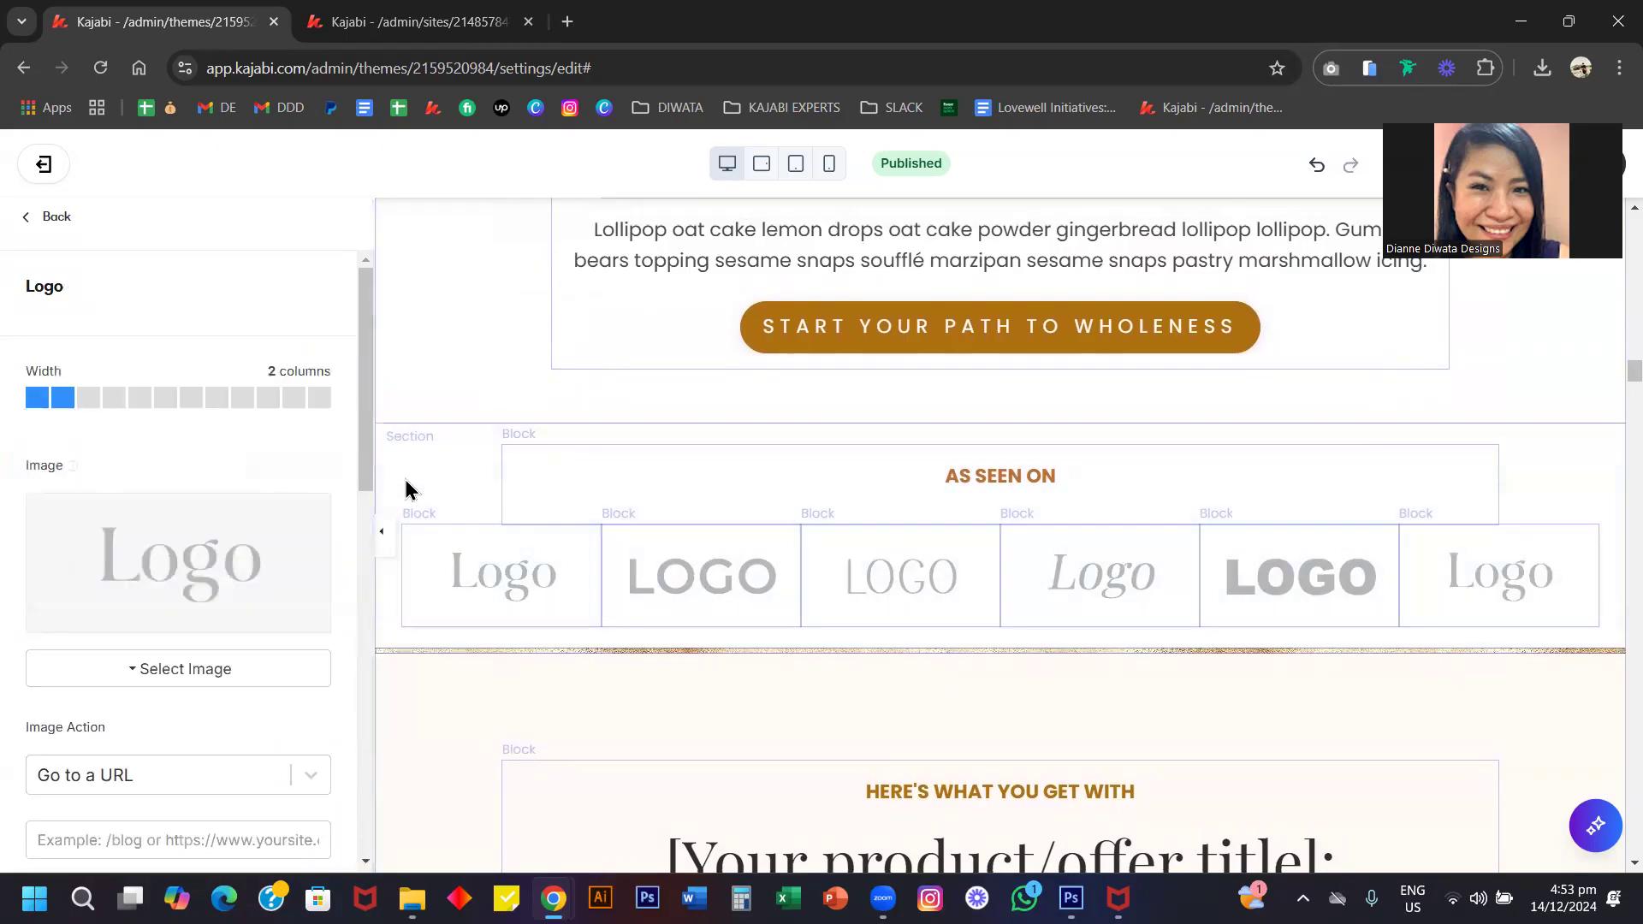
click(407, 484)
click(285, 434)
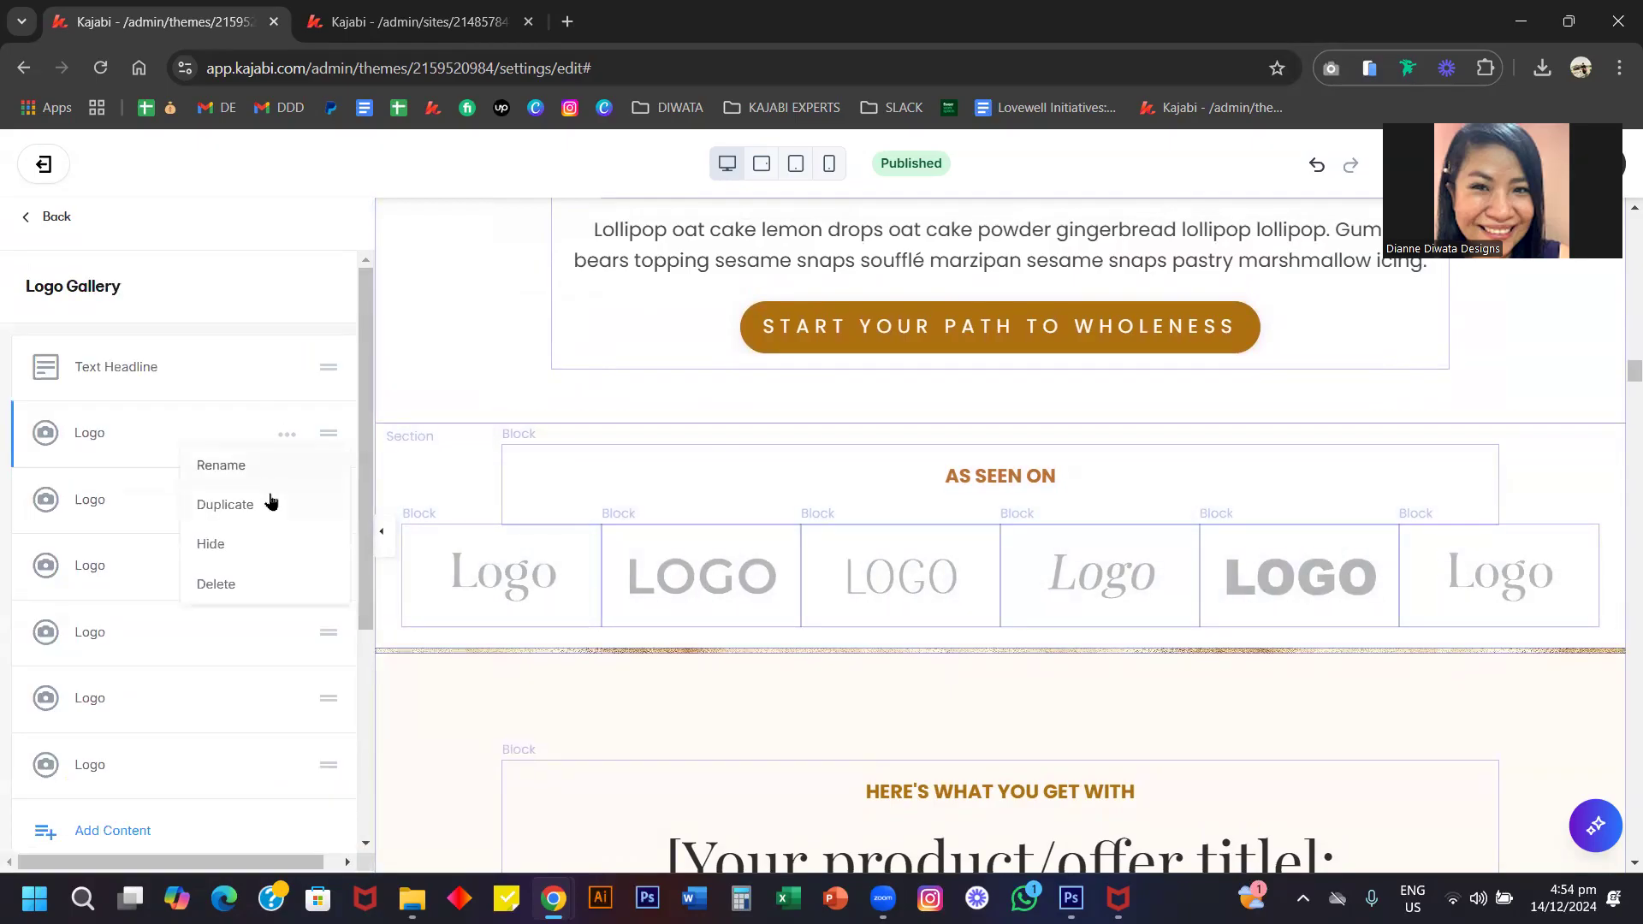
click(268, 504)
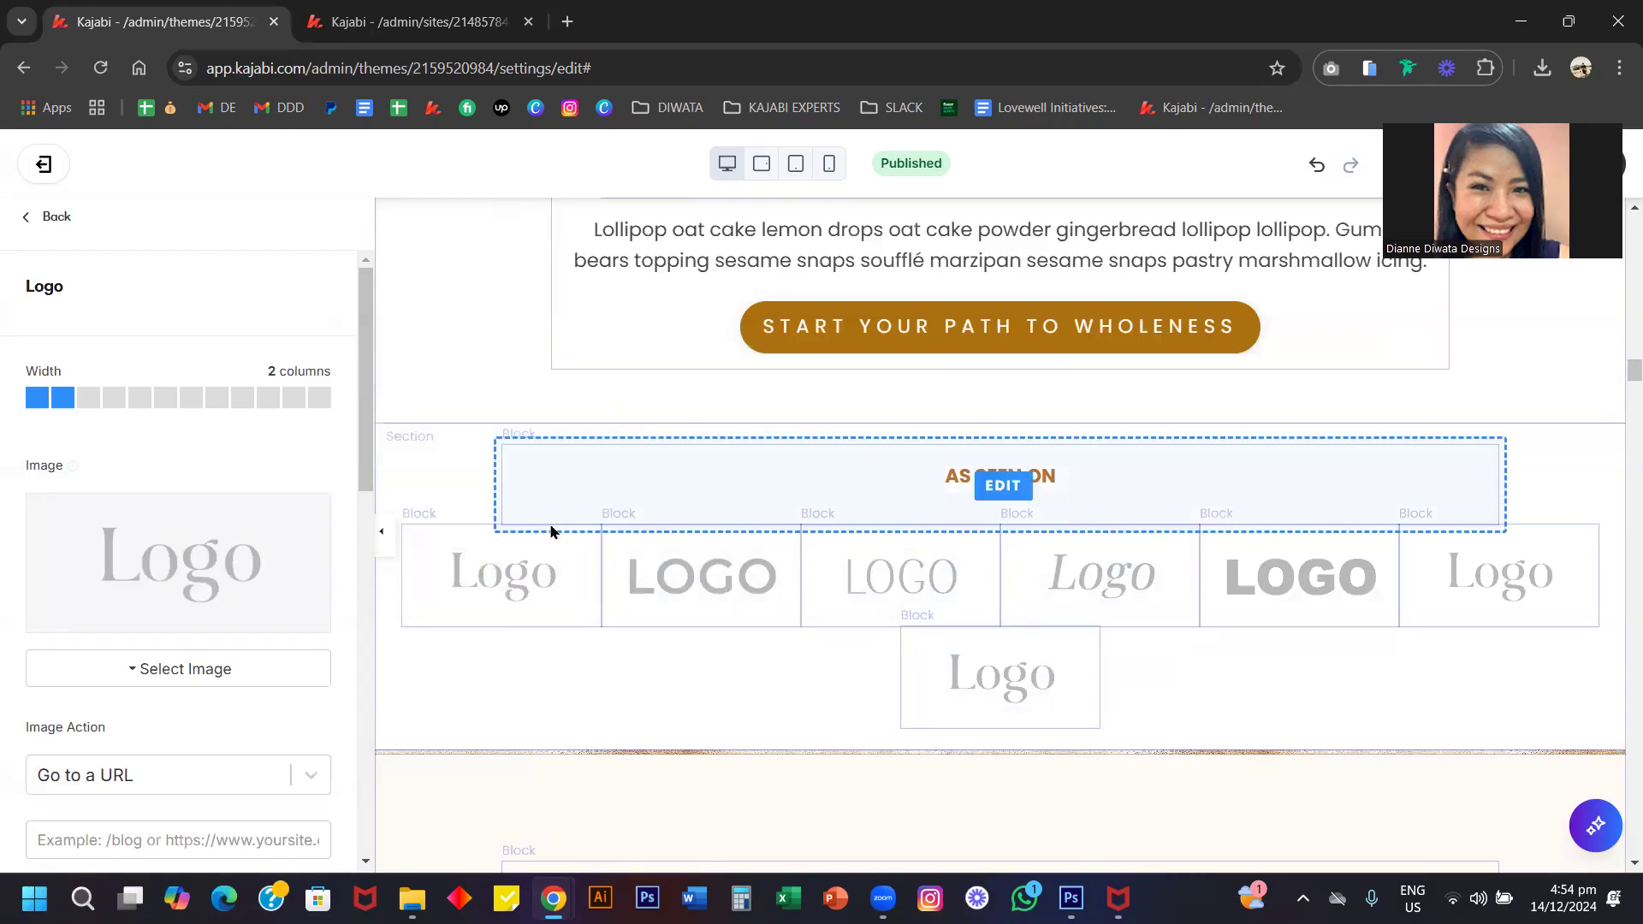
Undo both logo duplications in the Logo Gallery.
key(ctrl+z)
key(ctrl+z)
key(ctrl+z)
key(ctrl+z)
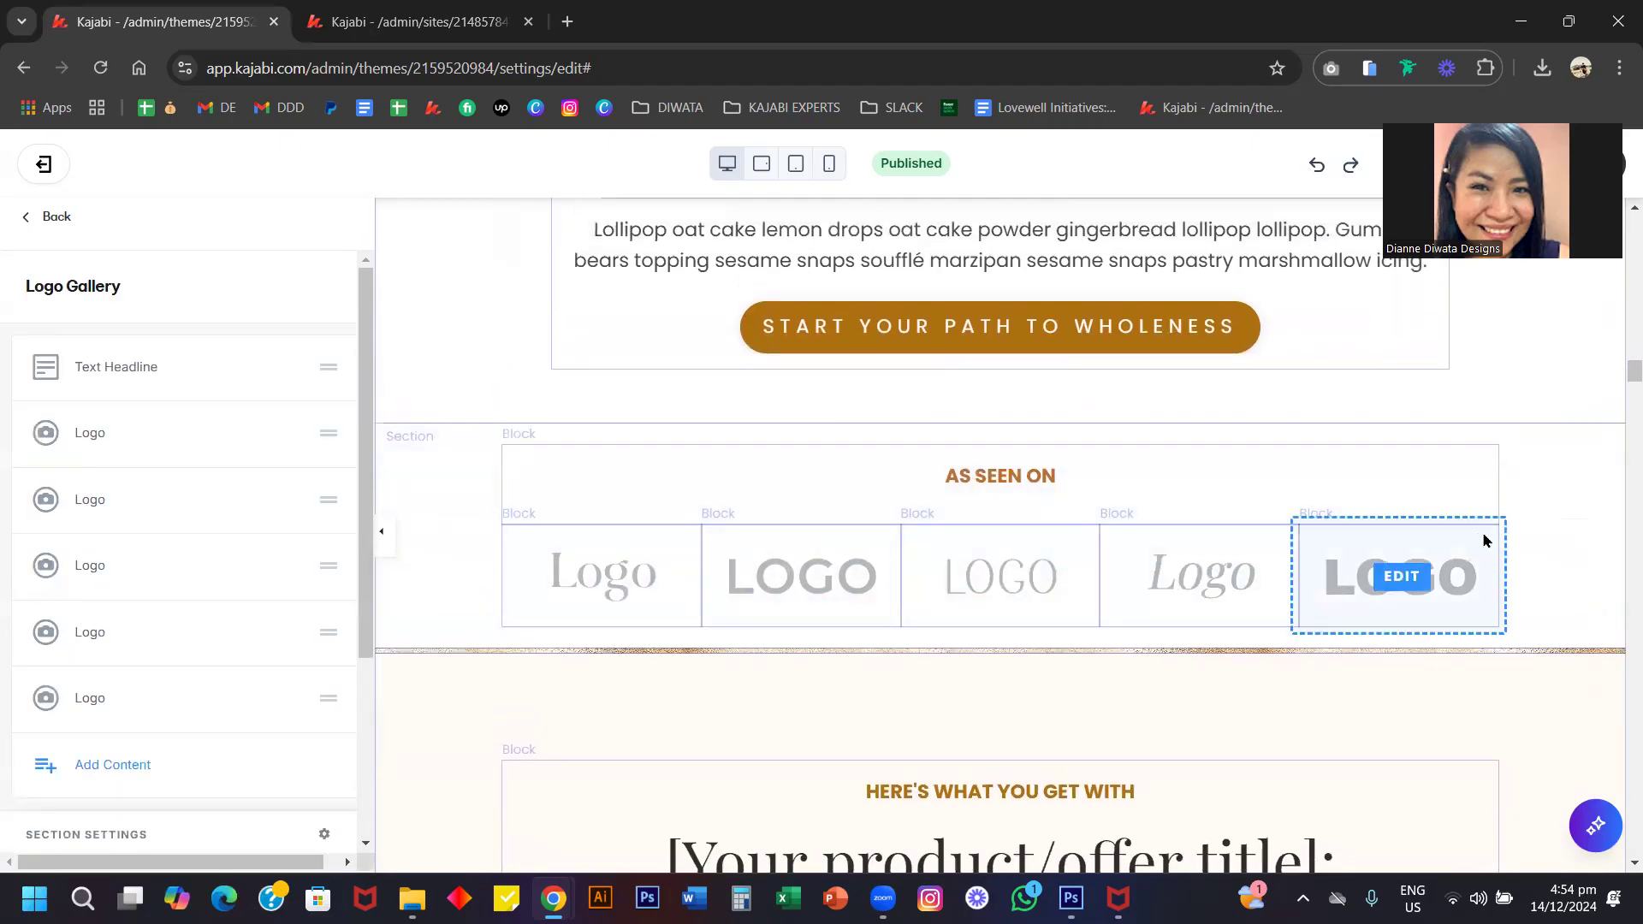
Open the first logo in the As Seen On section and look over its image settings.
click(607, 582)
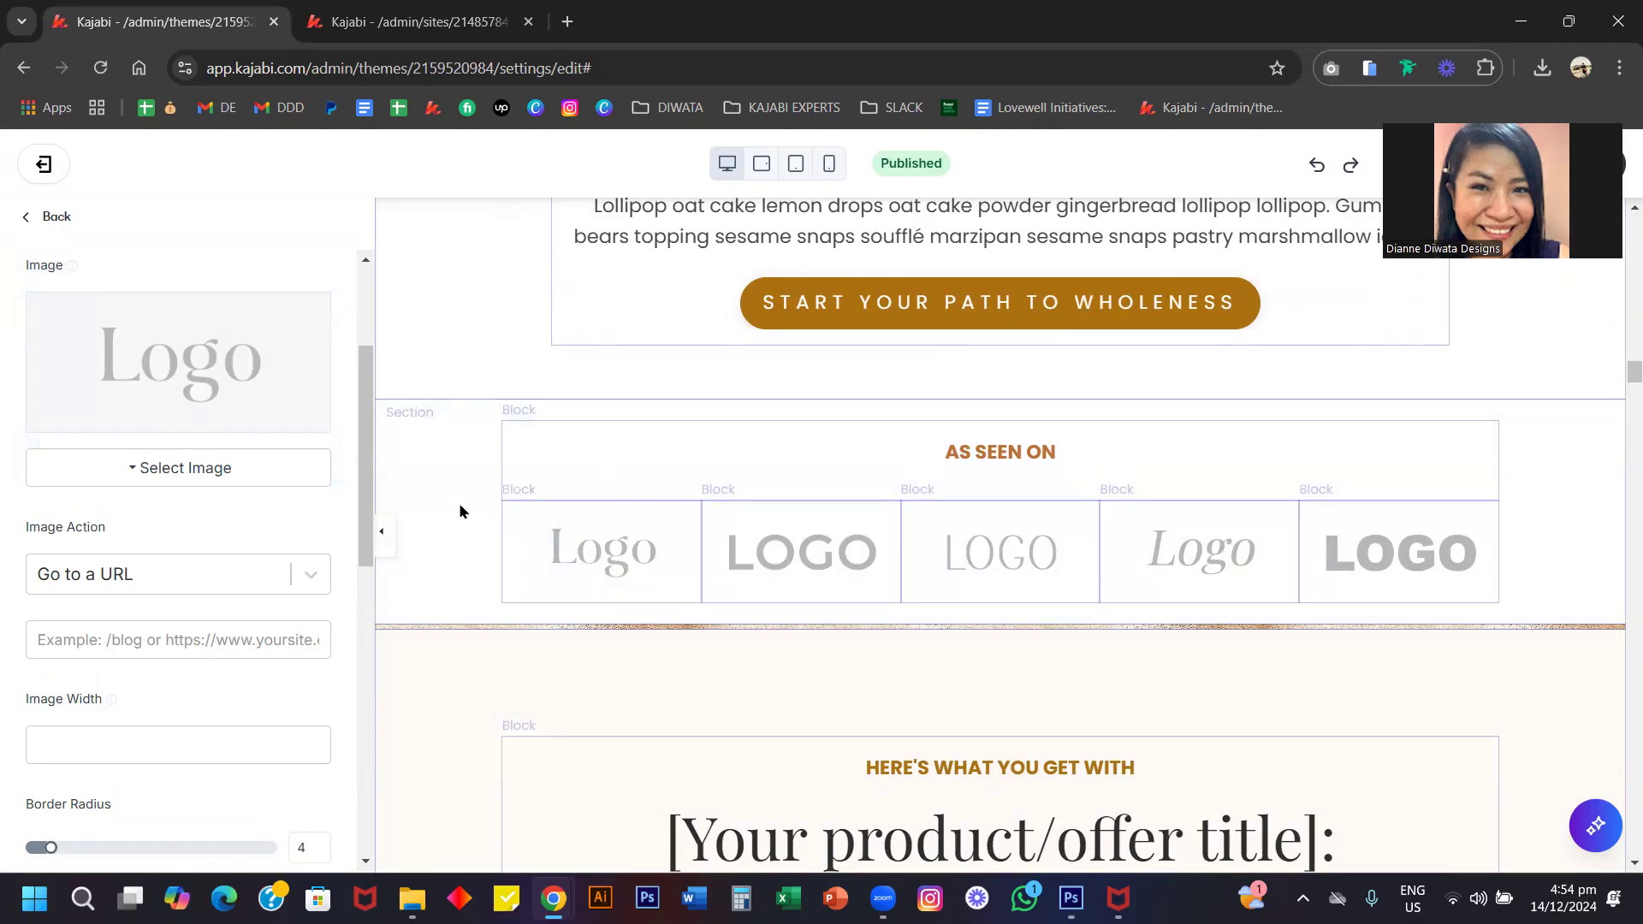
scroll(187, 638, up, 2)
scroll(187, 635, down, 3)
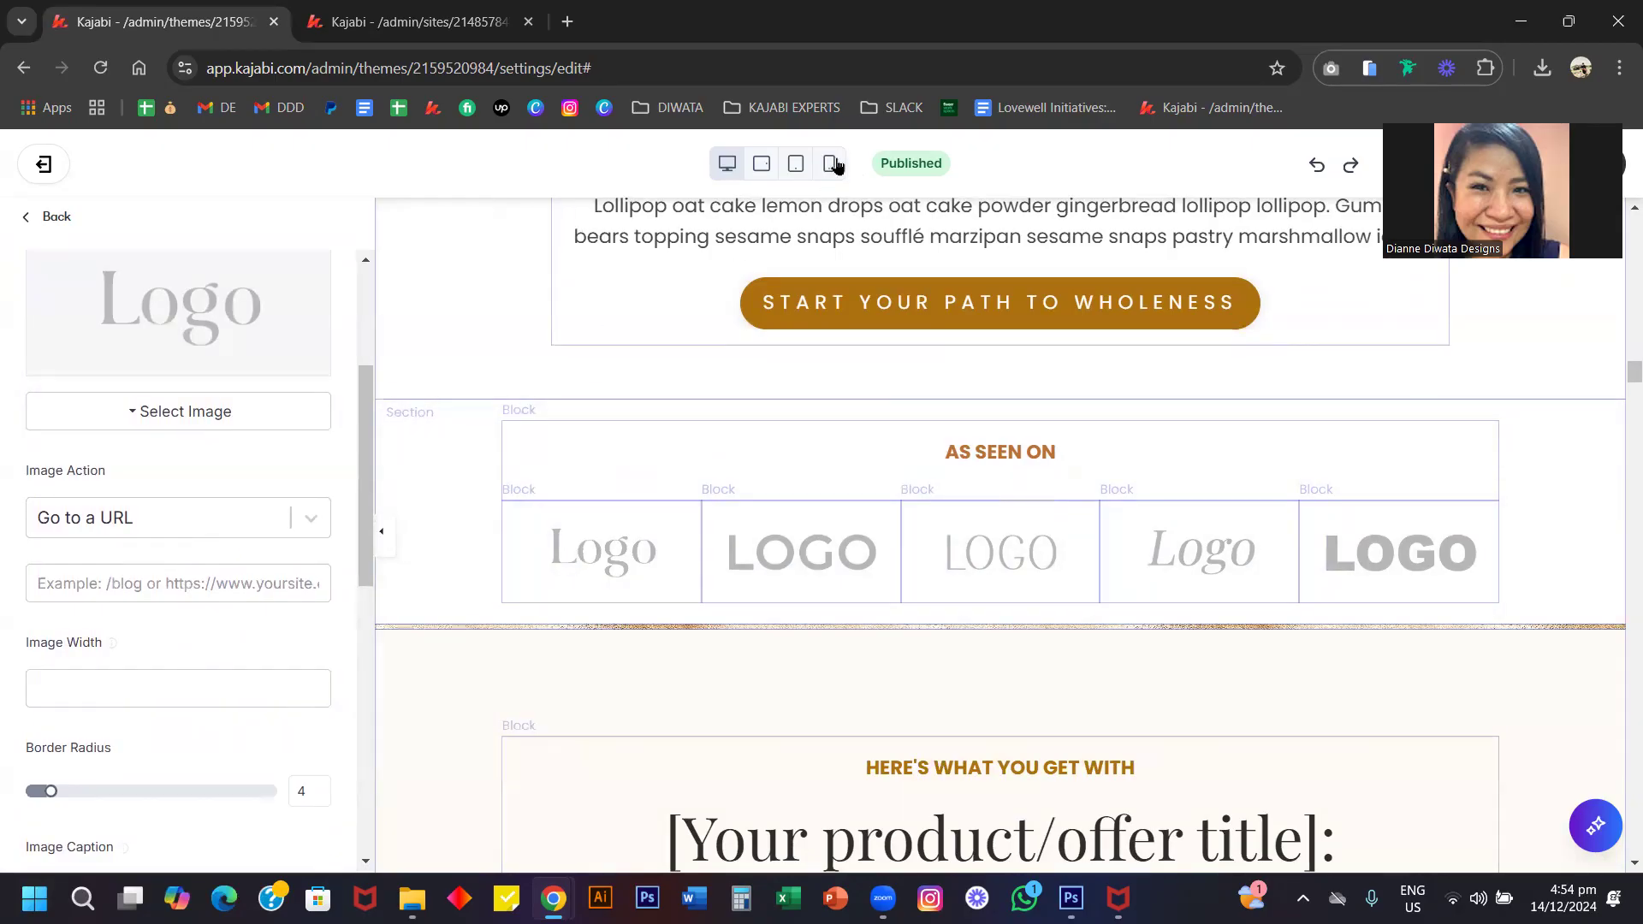
Preview the page in the mobile view to examine how the As Seen On logos stack, and return to the desktop view.
click(829, 164)
scroll(942, 476, down, 5)
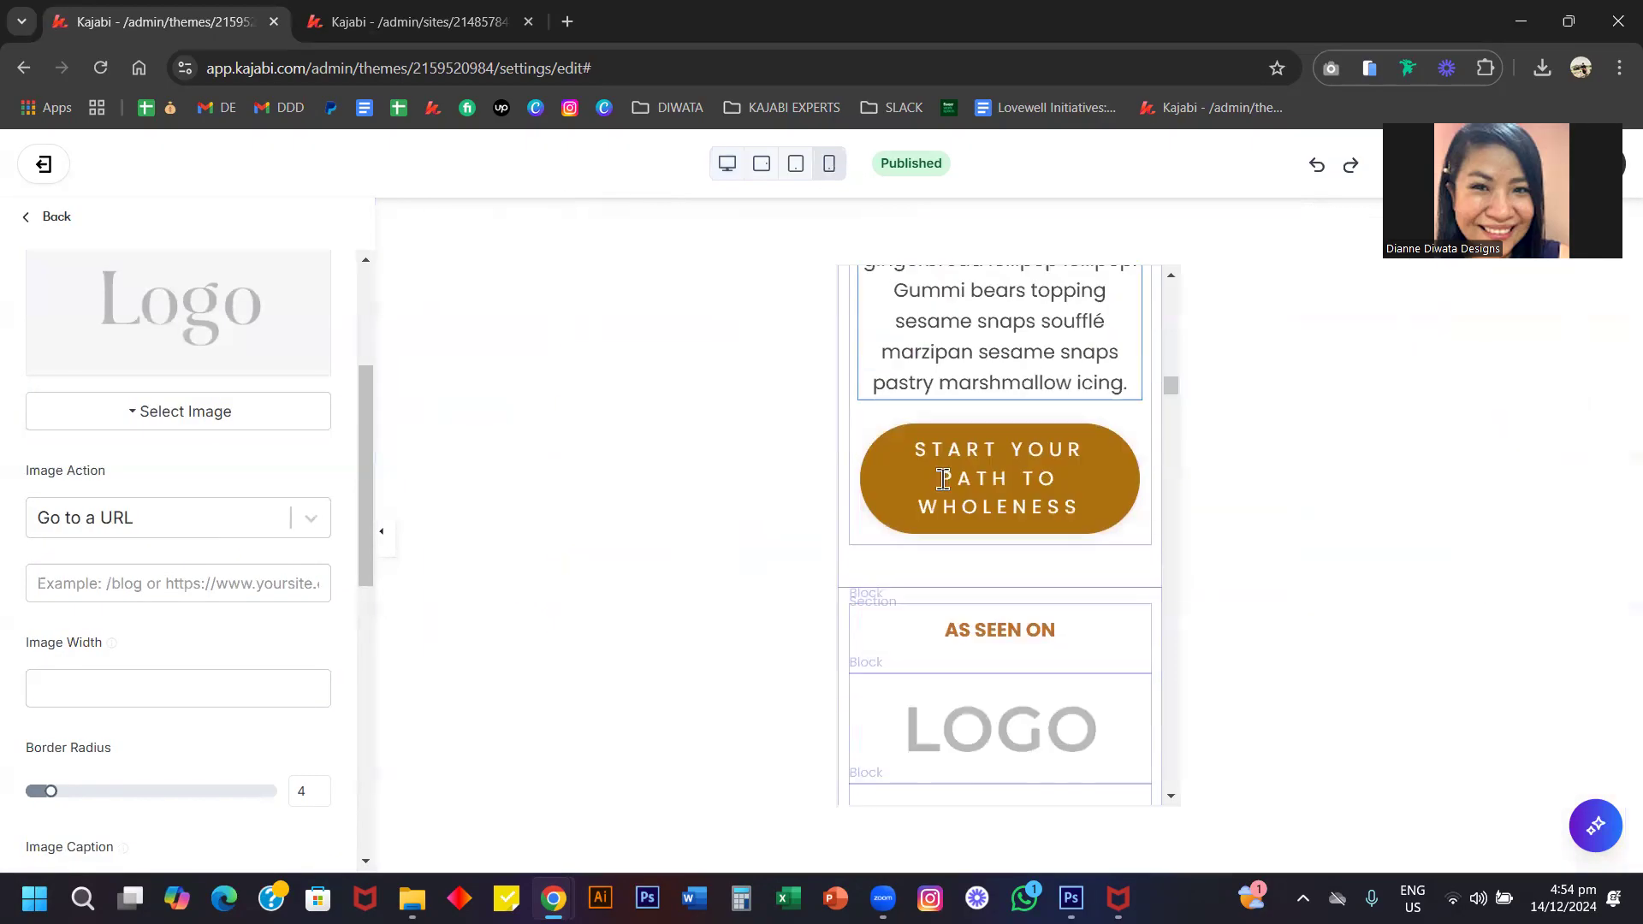
scroll(942, 481, down, 3)
scroll(942, 481, up, 2)
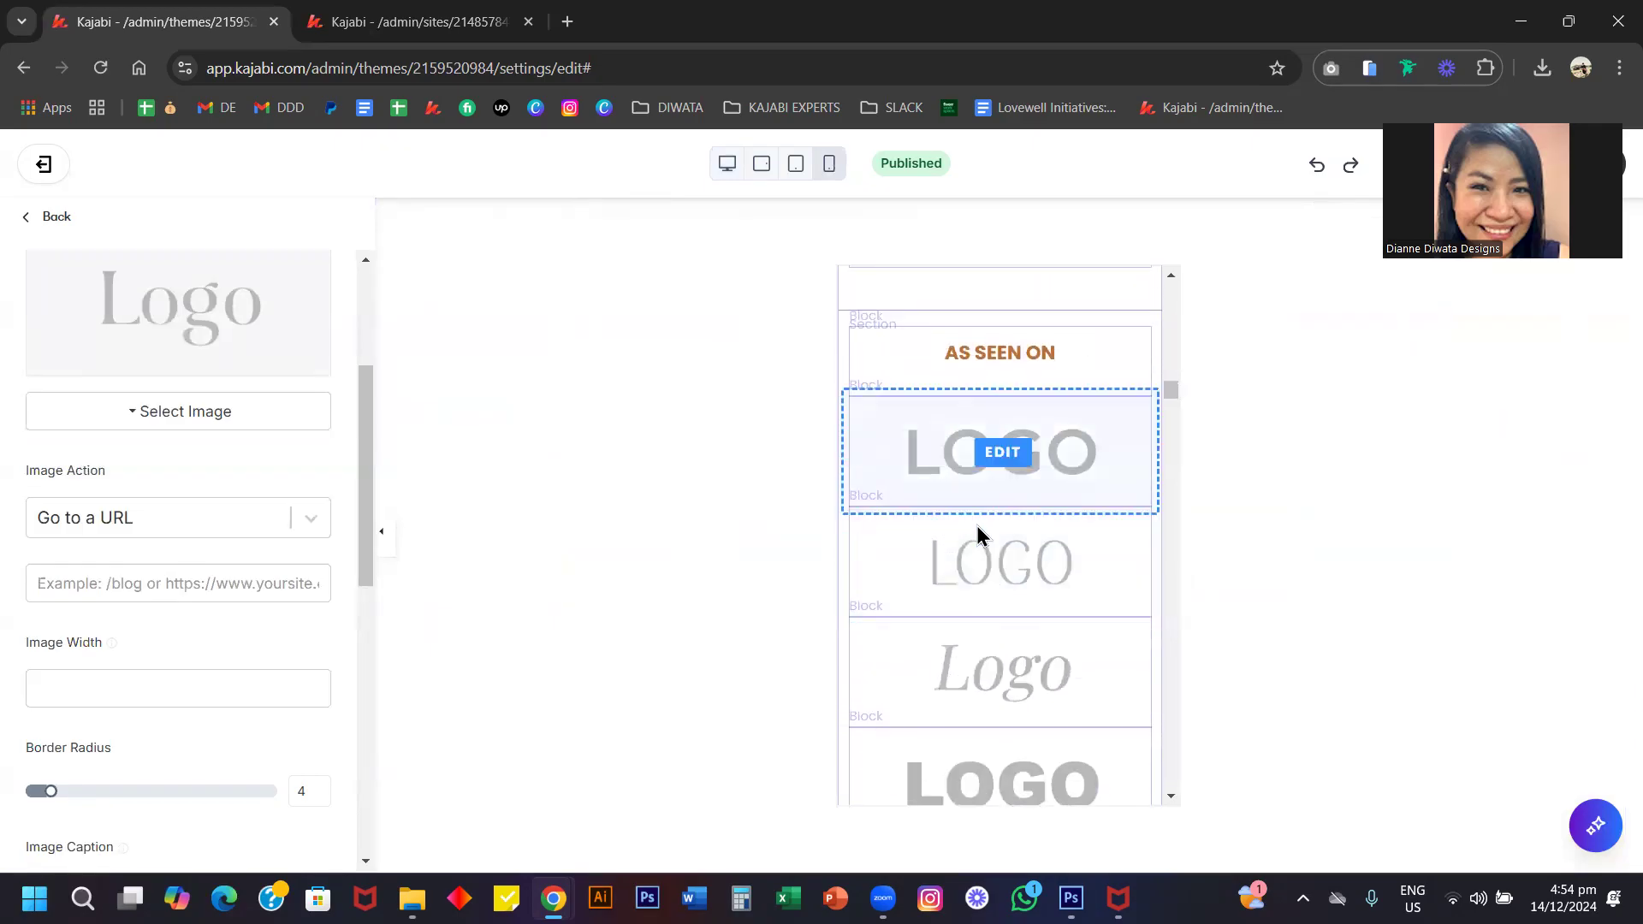
scroll(977, 525, down, 2)
scroll(1006, 581, up, 3)
scroll(1006, 582, down, 1)
scroll(1007, 582, up, 1)
scroll(1006, 582, down, 2)
scroll(1006, 582, up, 2)
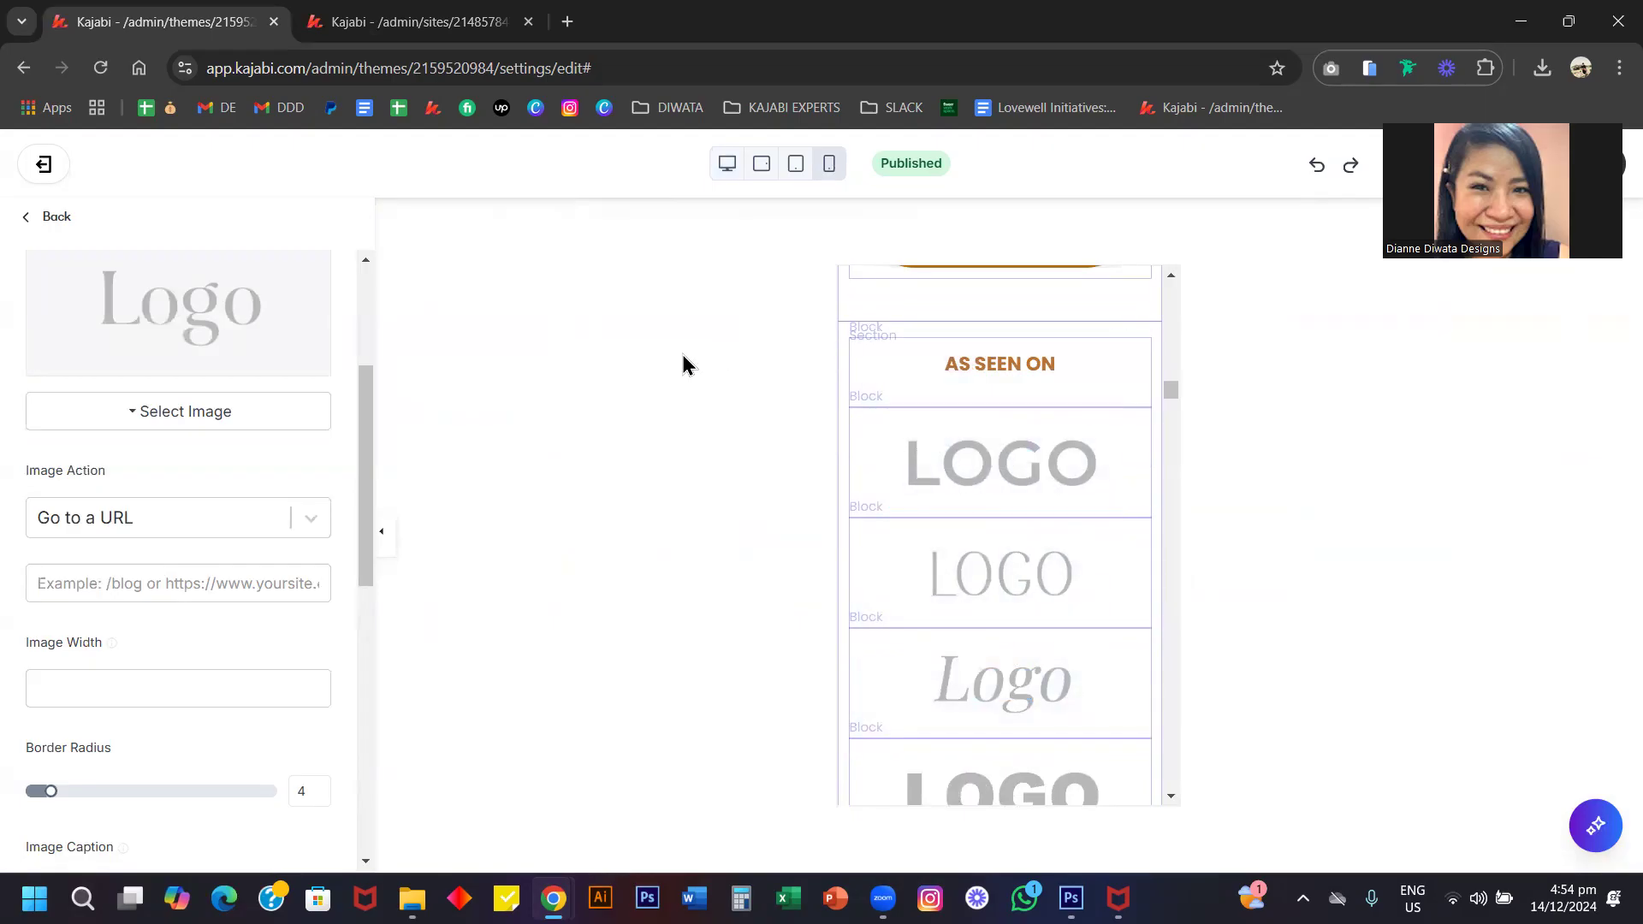
click(727, 166)
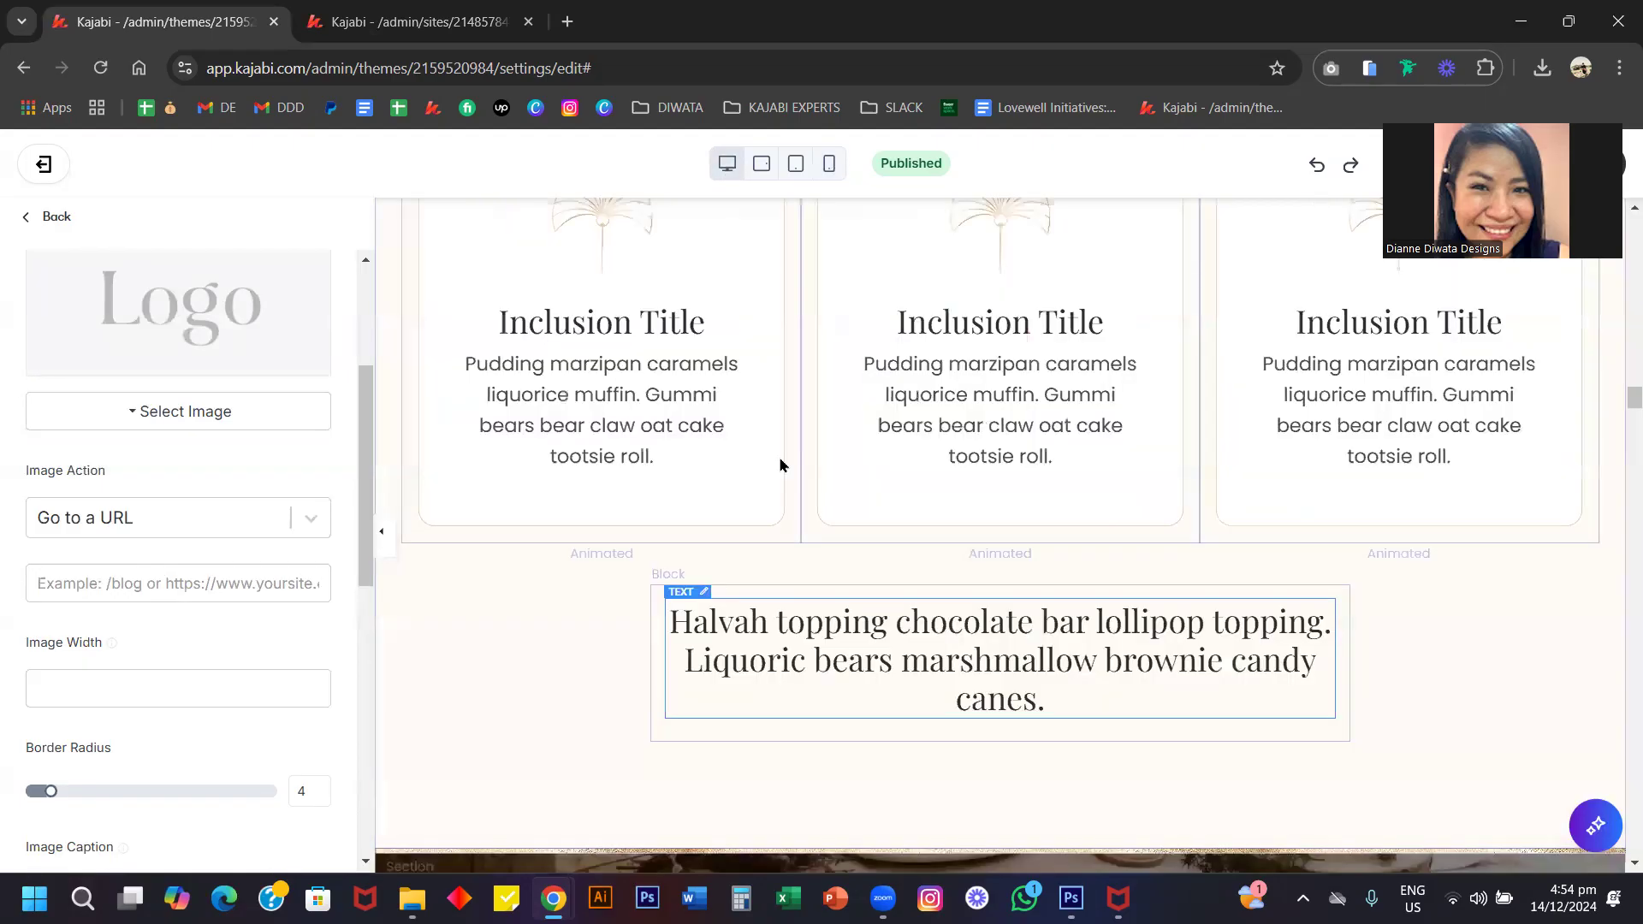
Open the first logo's mobile layout settings and check its Hide Block option.
scroll(781, 465, up, 8)
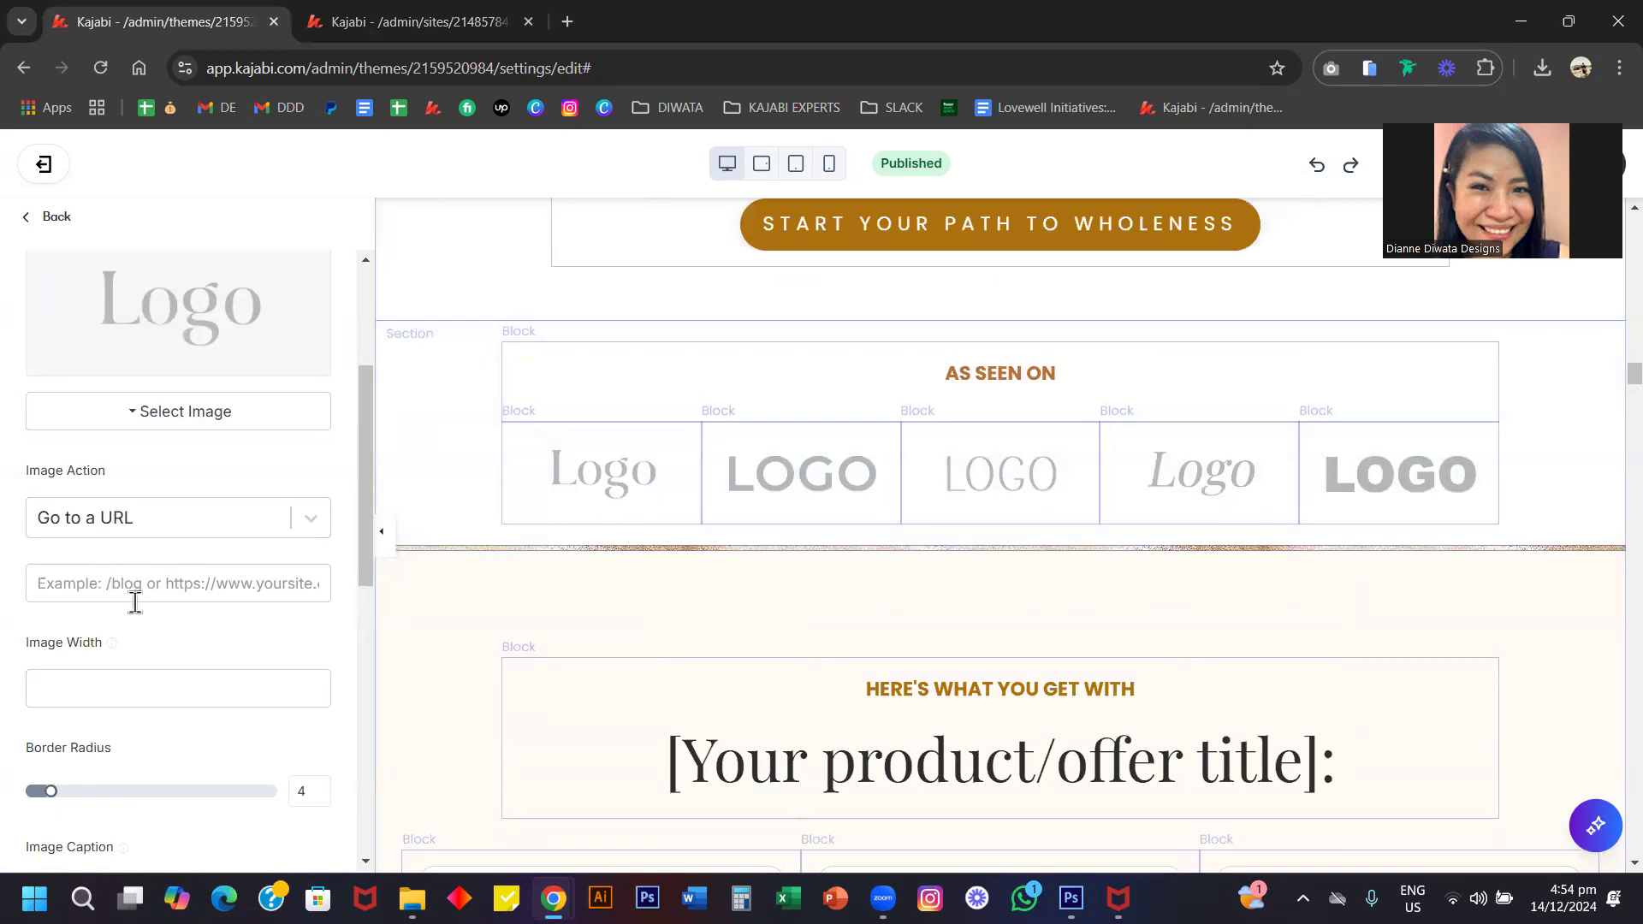
scroll(132, 599, down, 8)
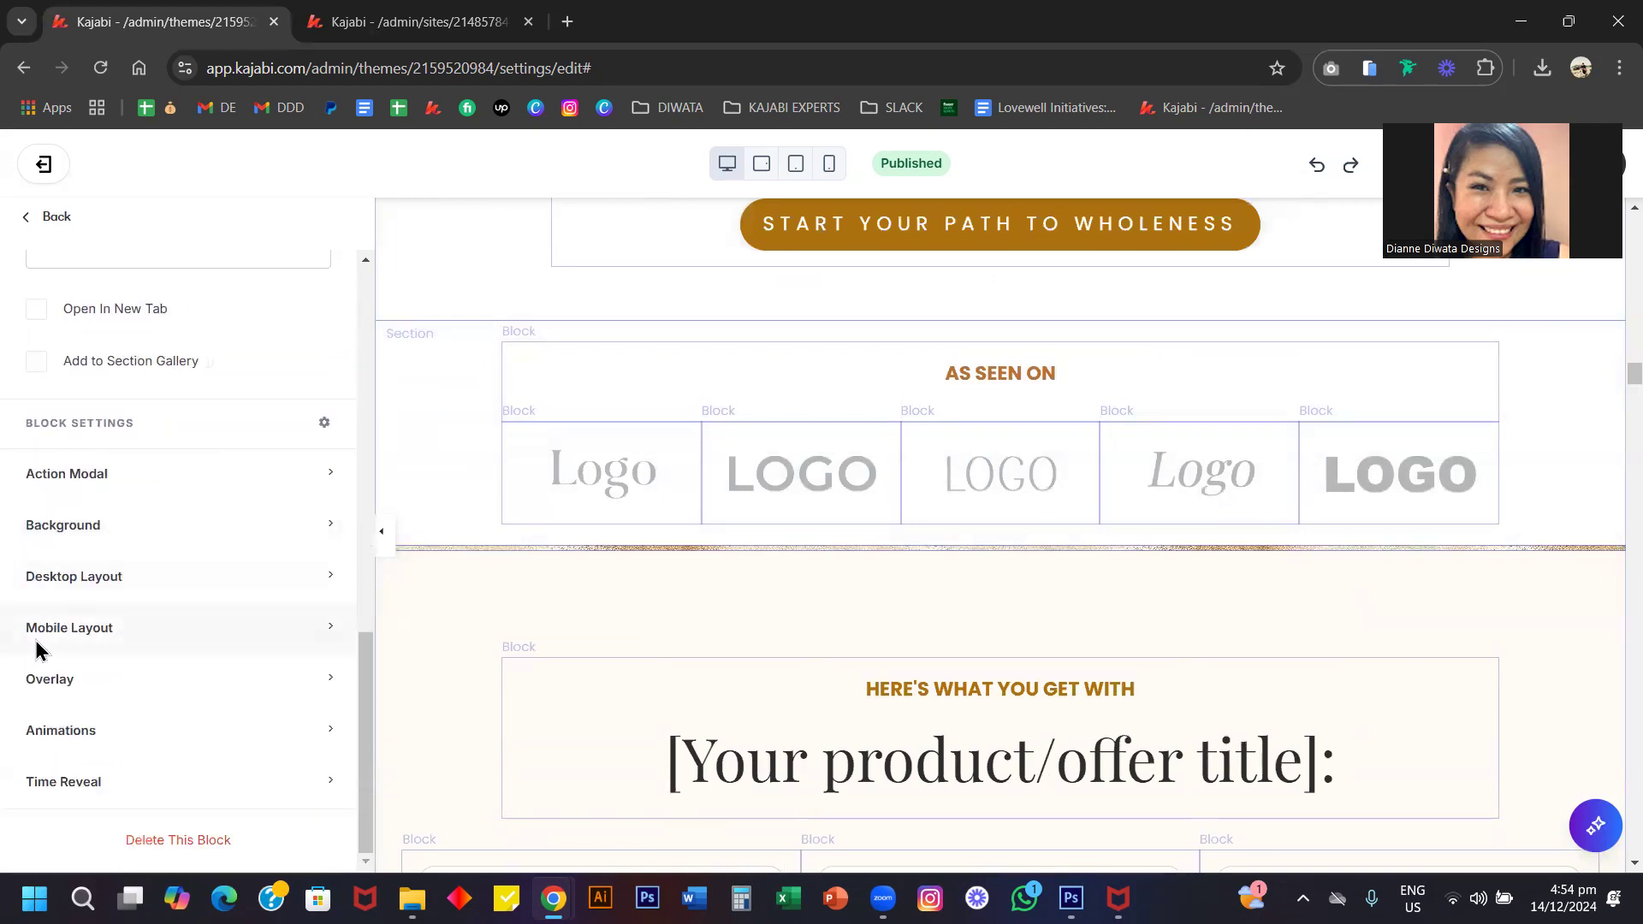
click(34, 640)
click(36, 800)
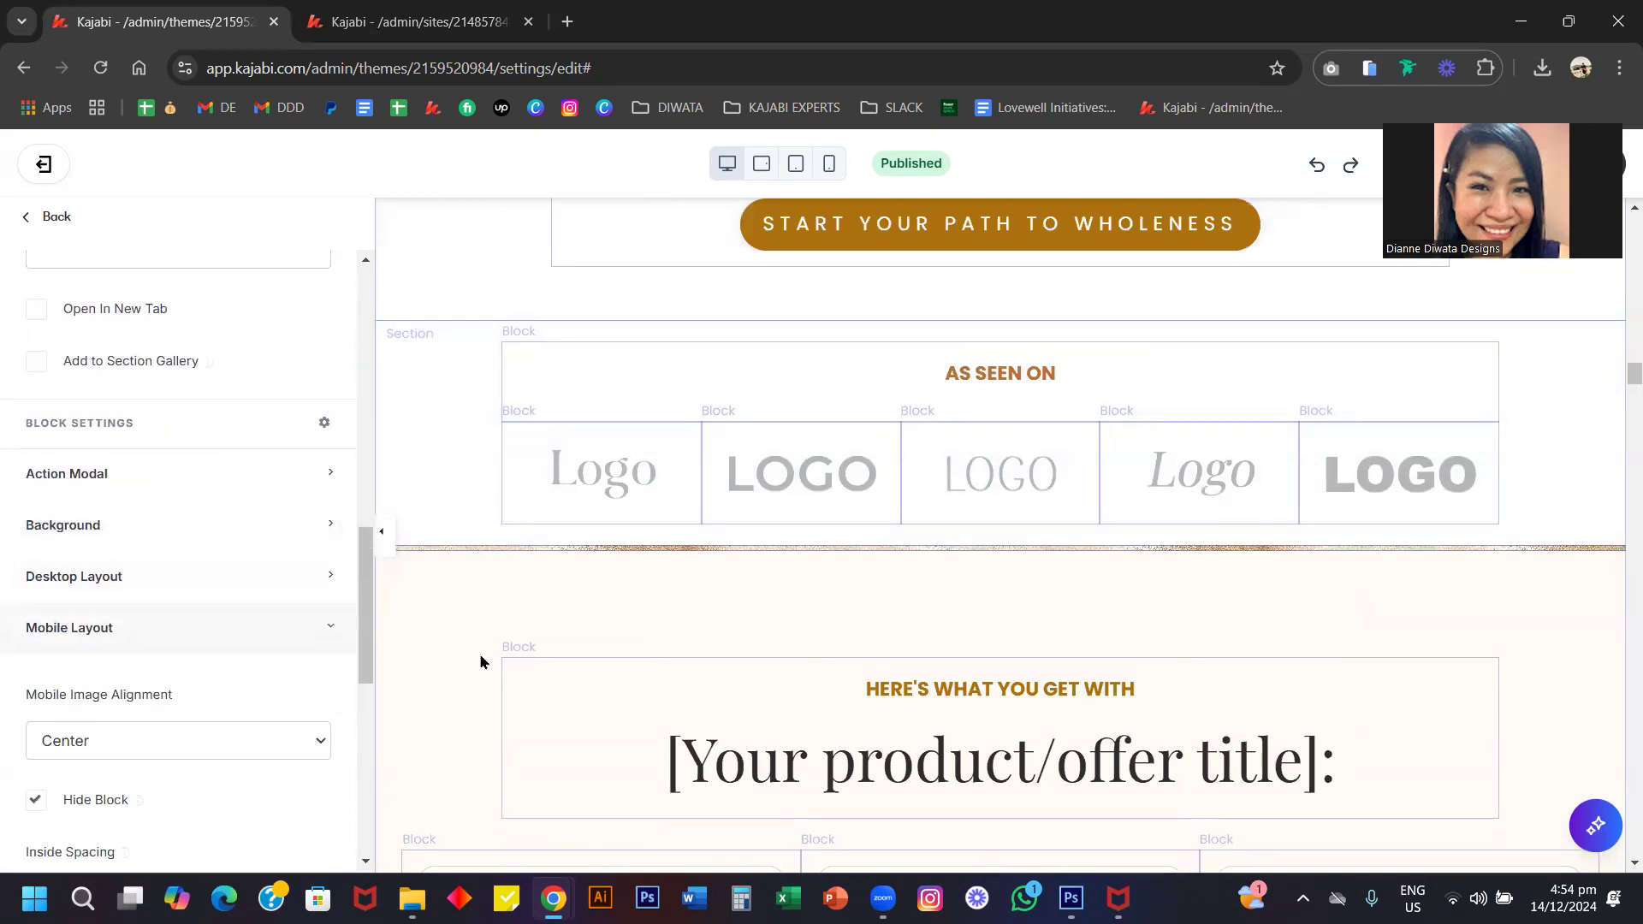
Check the mobile layout settings of the second and third logos for the Hide Block option.
click(768, 493)
scroll(136, 749, down, 8)
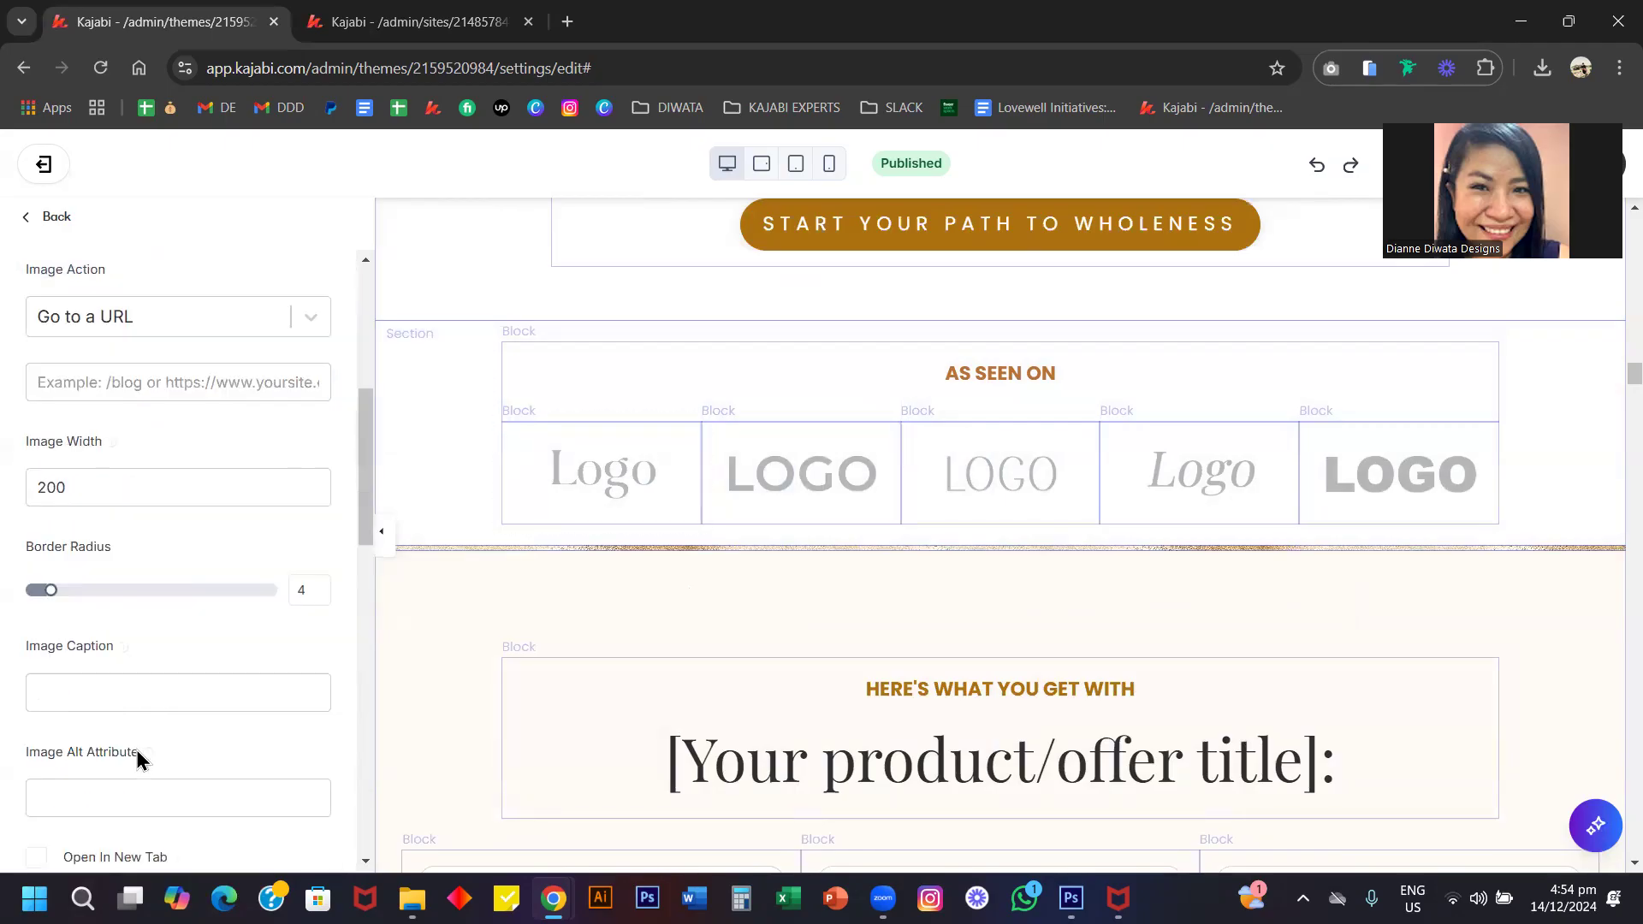
scroll(100, 710, up, 1)
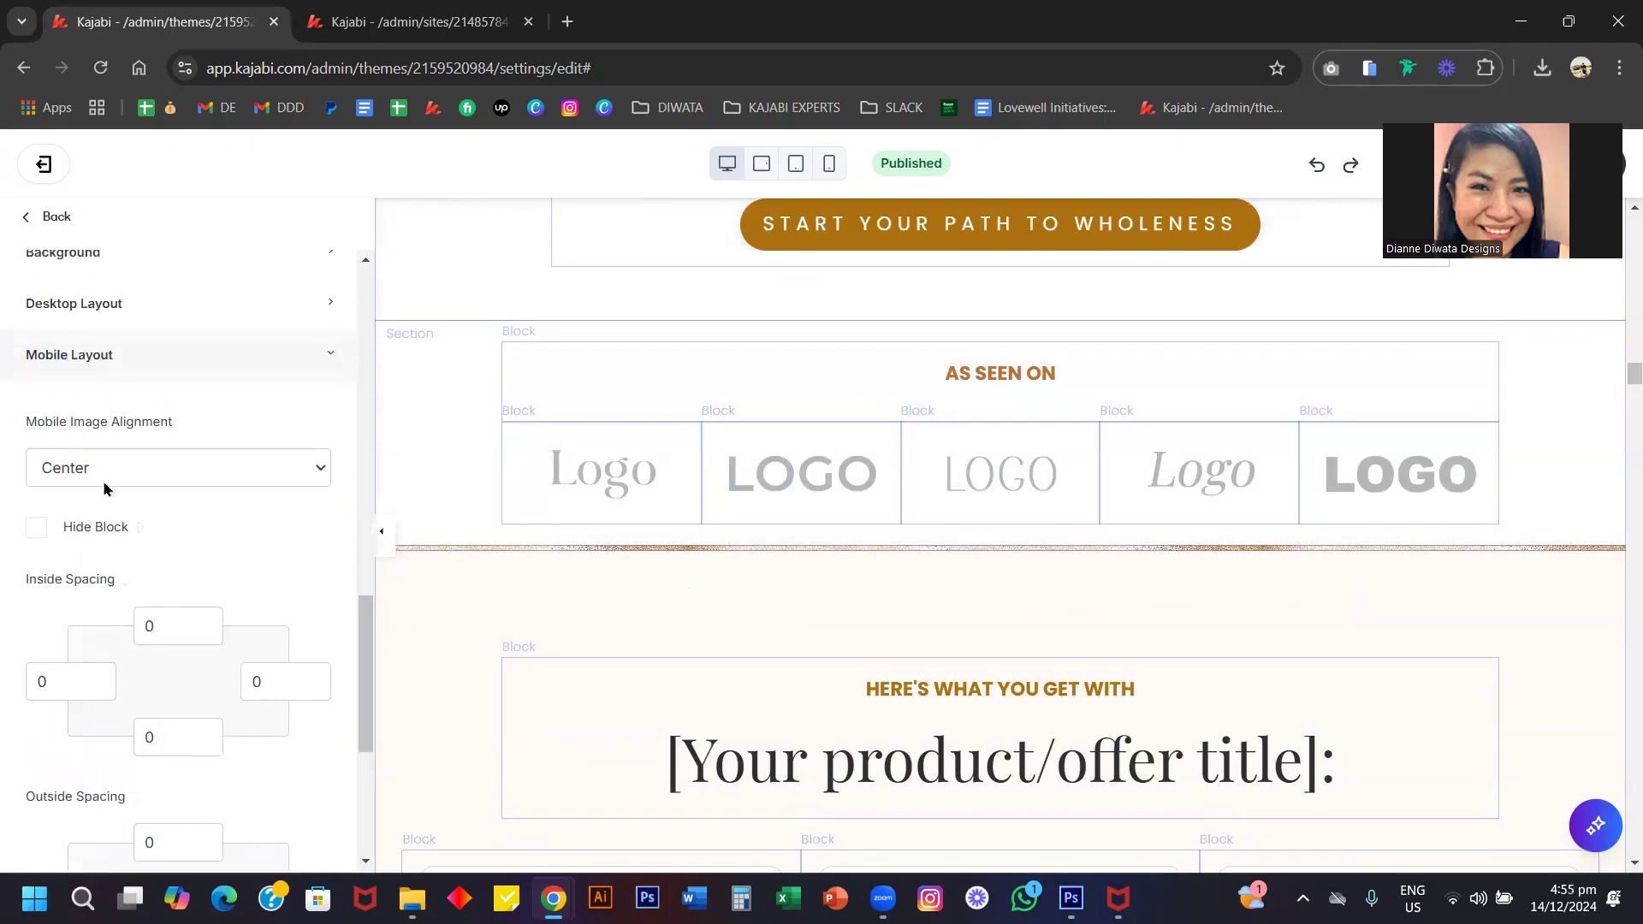
click(1025, 486)
scroll(164, 715, down, 10)
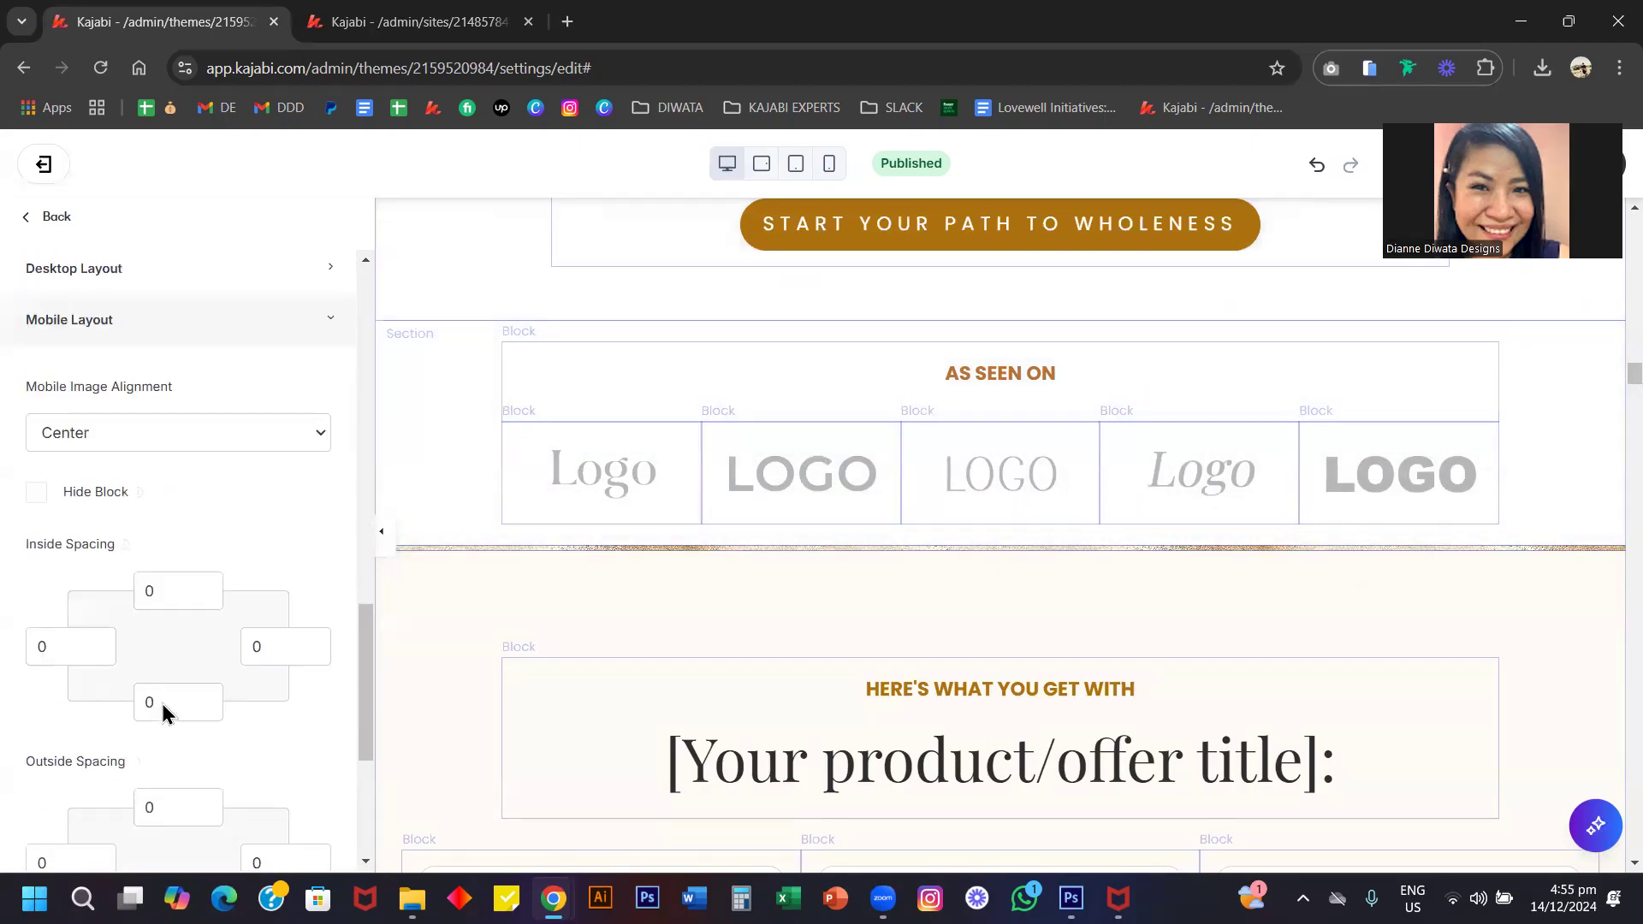
Turn on Hide Block in the mobile layout settings of the fourth logo.
click(1169, 484)
scroll(74, 674, down, 10)
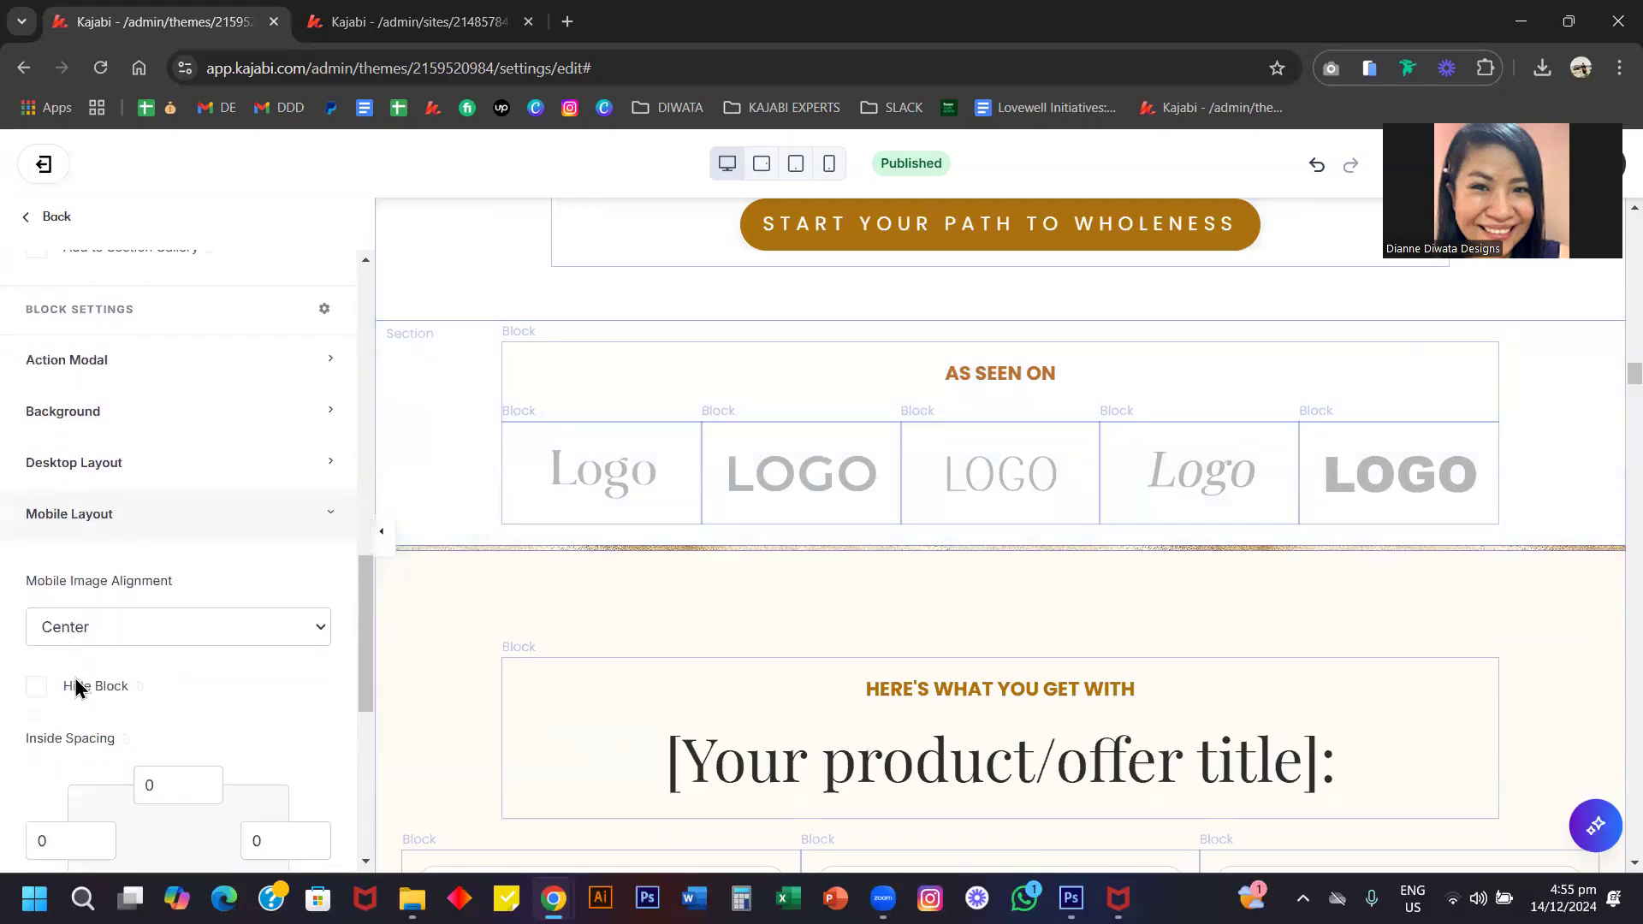
click(79, 595)
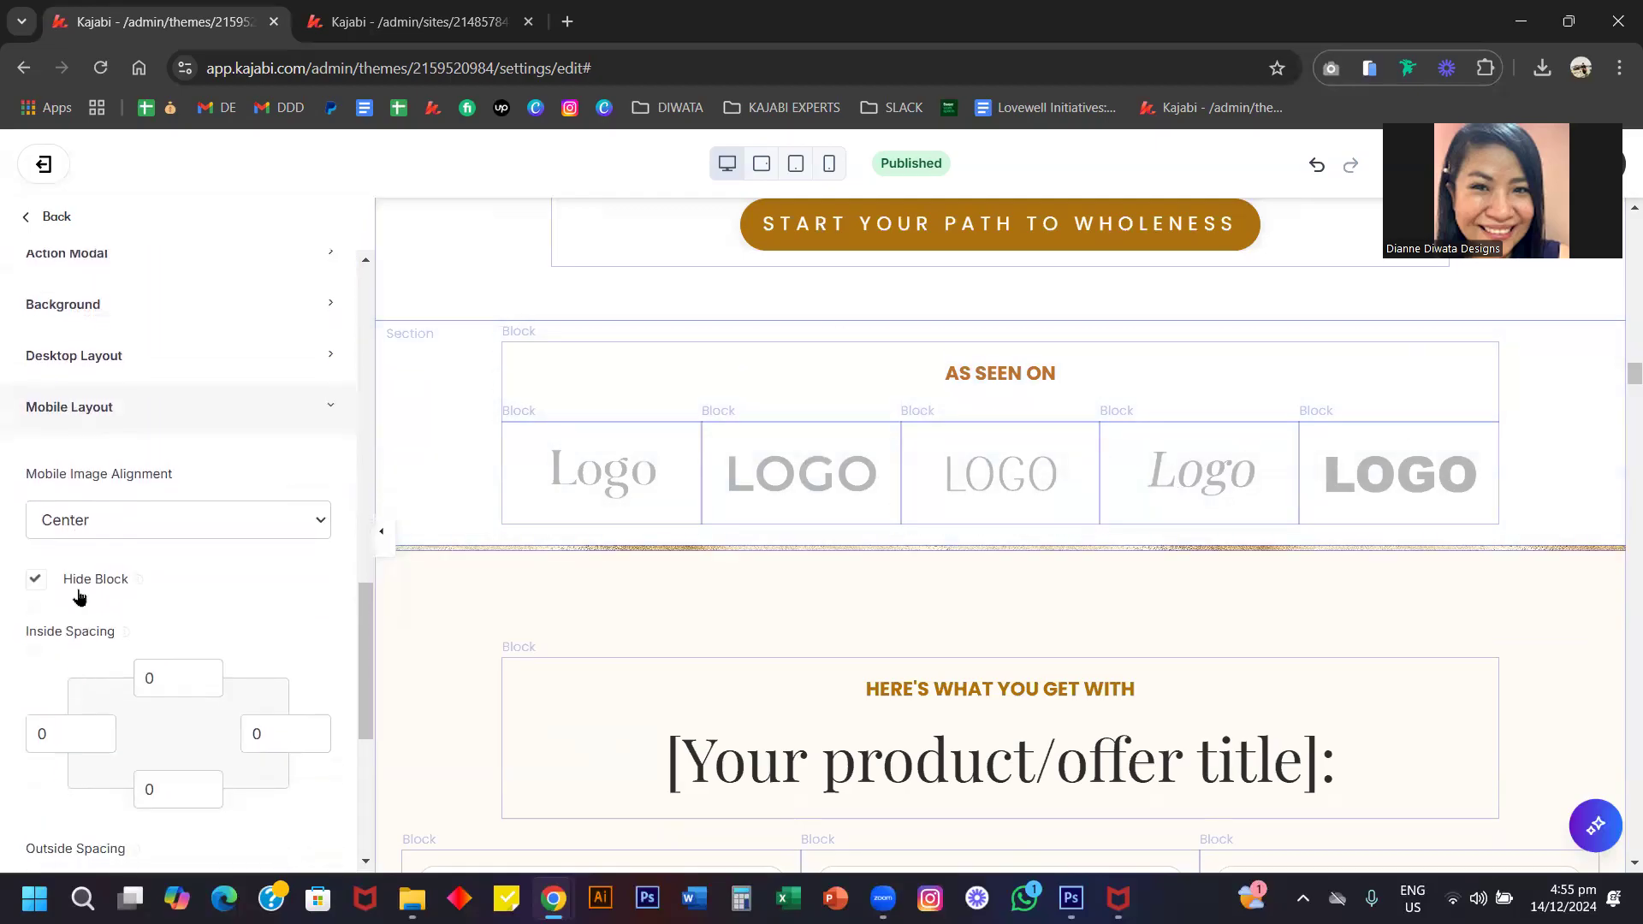
Return to the Logo Gallery section's block list and duplicate the last logo block.
click(51, 217)
scroll(234, 555, down, 2)
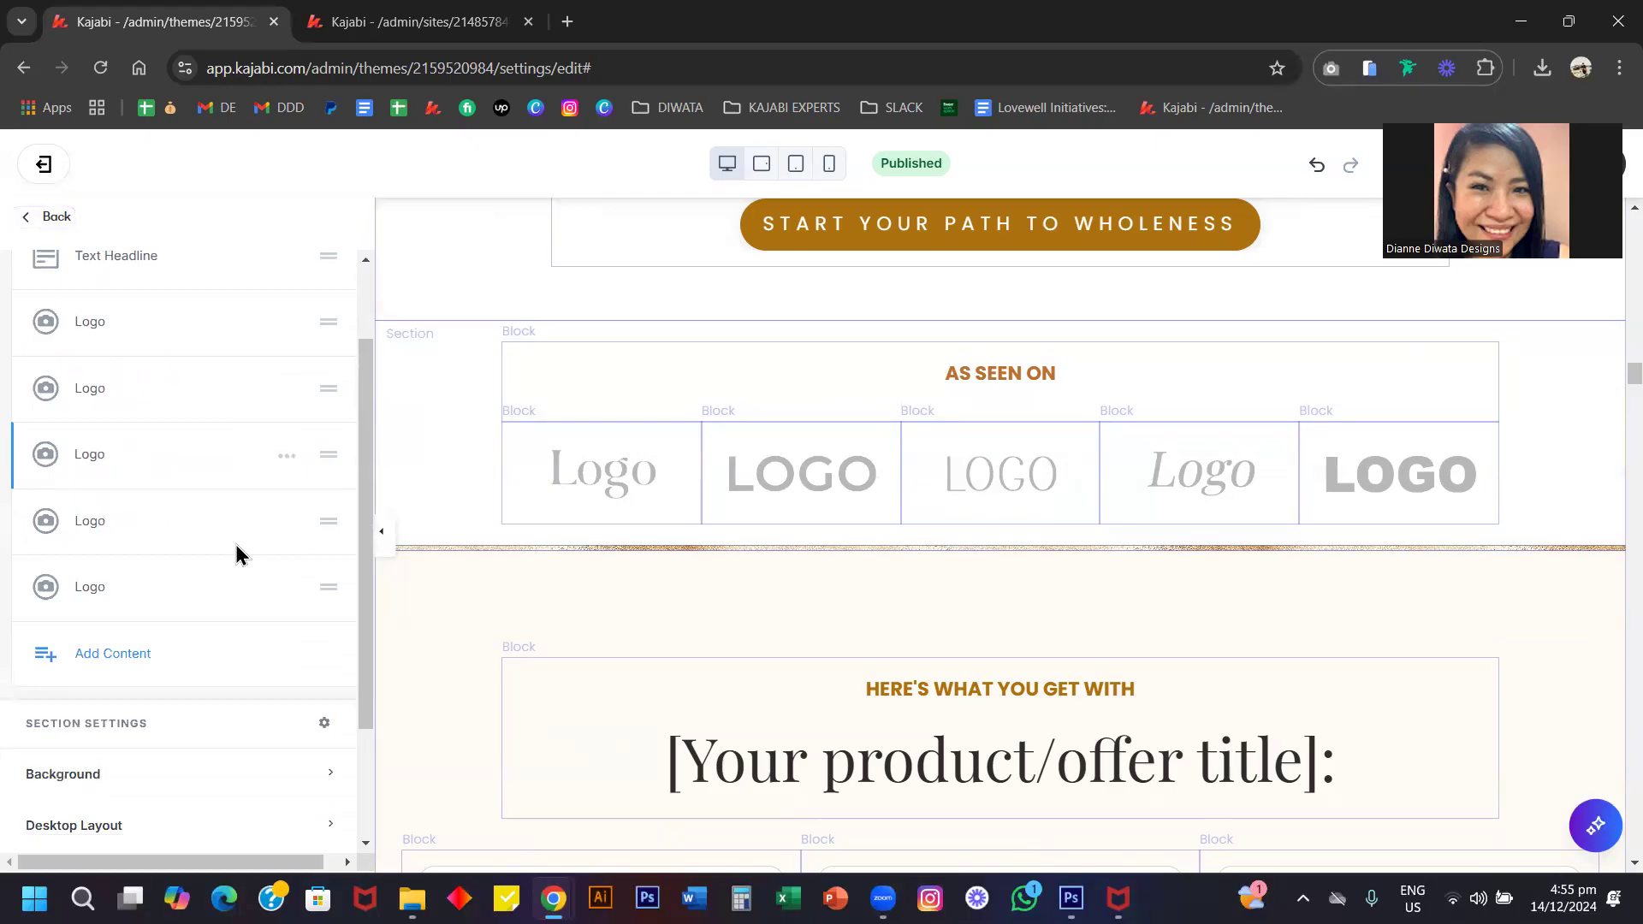
click(286, 585)
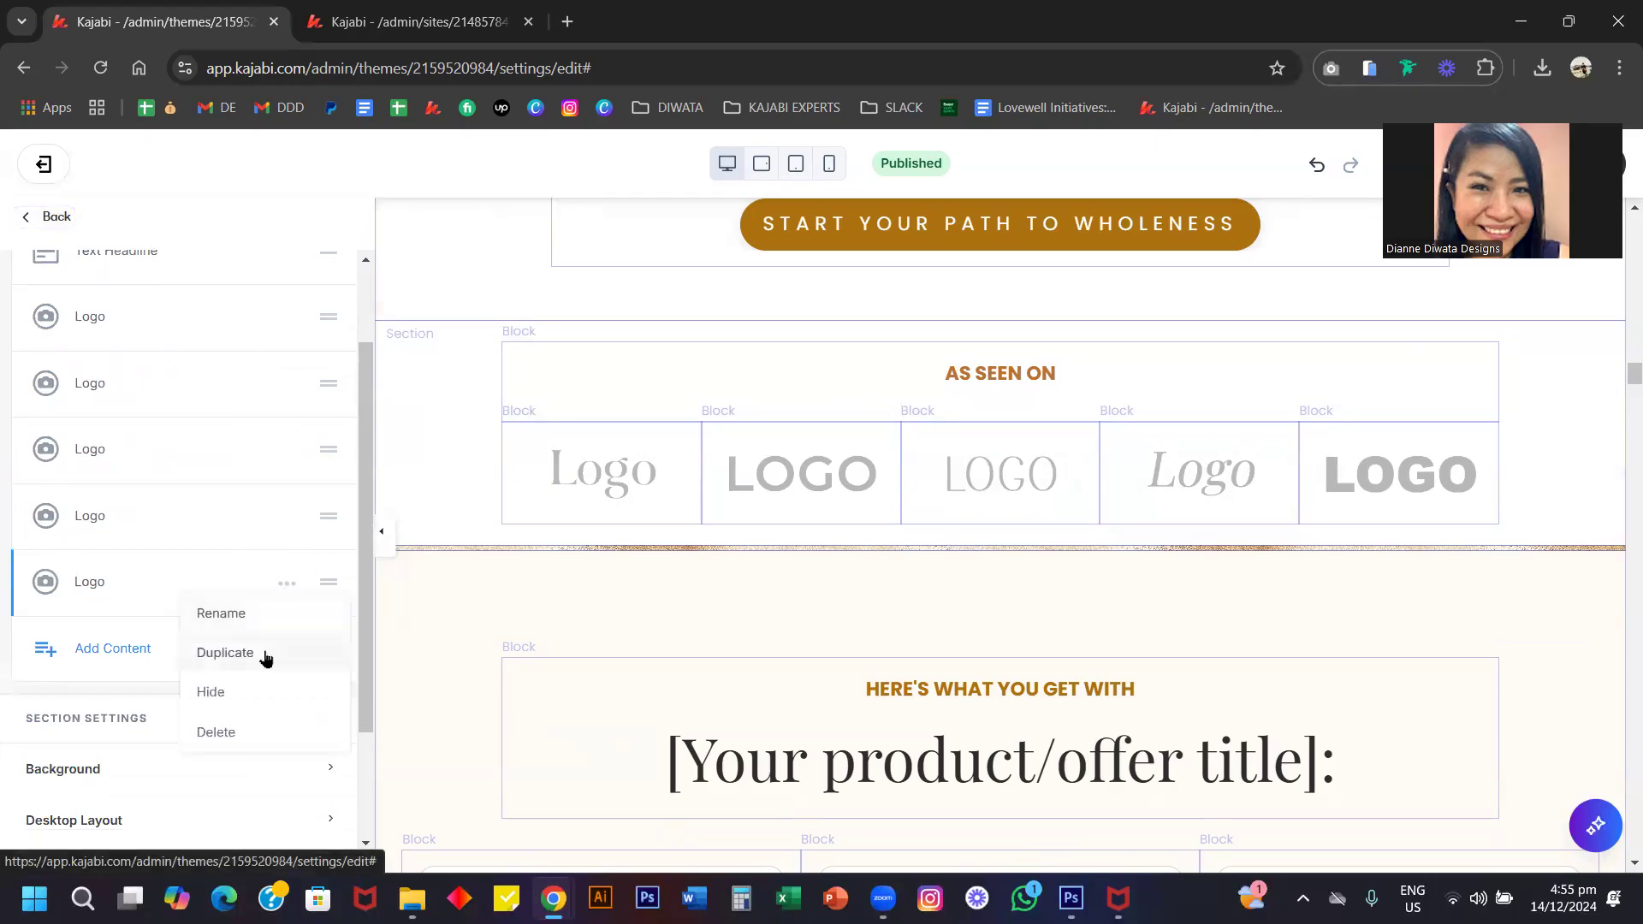
click(265, 659)
Turn on Hide Block in the duplicated logo's desktop layout settings and open its mobile layout settings.
scroll(99, 664, down, 9)
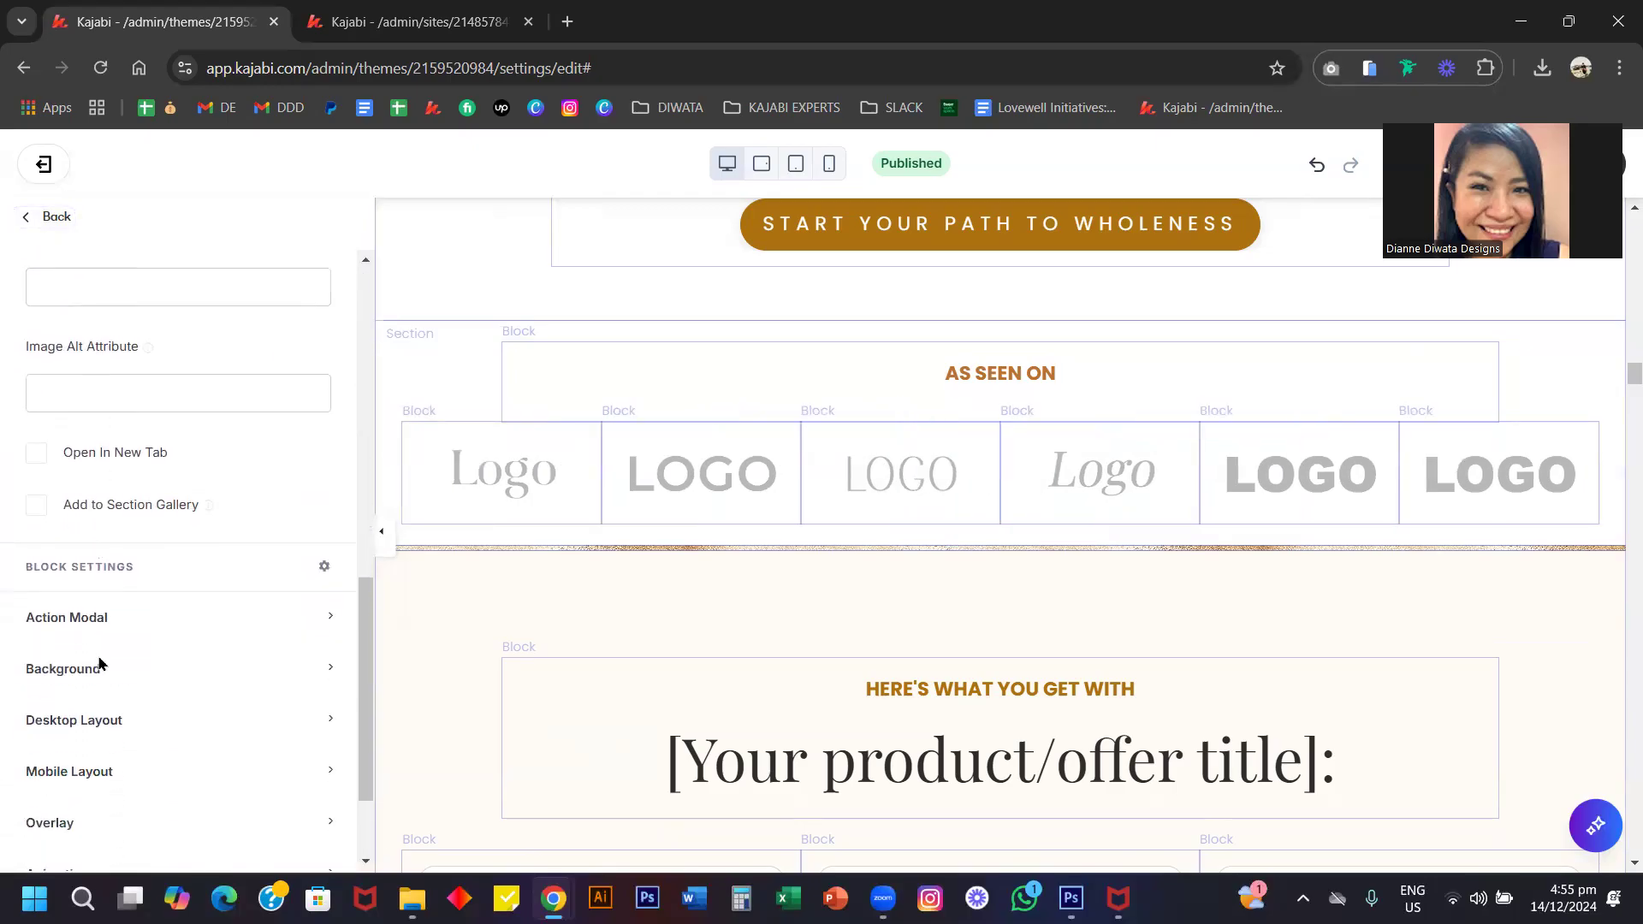
click(50, 638)
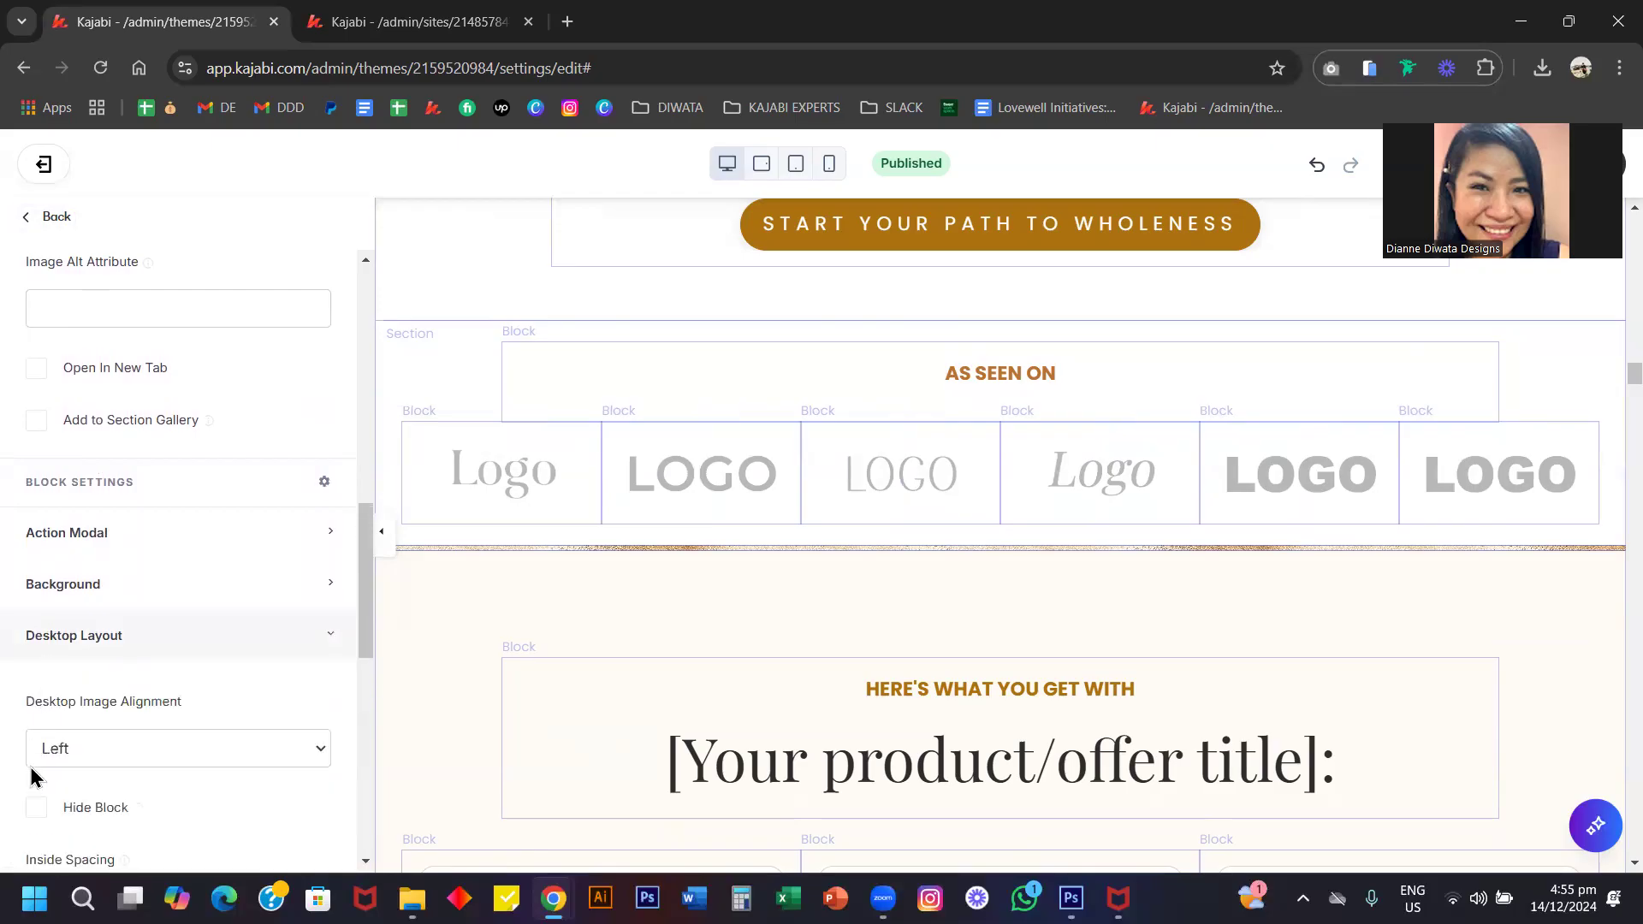
click(37, 808)
scroll(38, 813, down, 7)
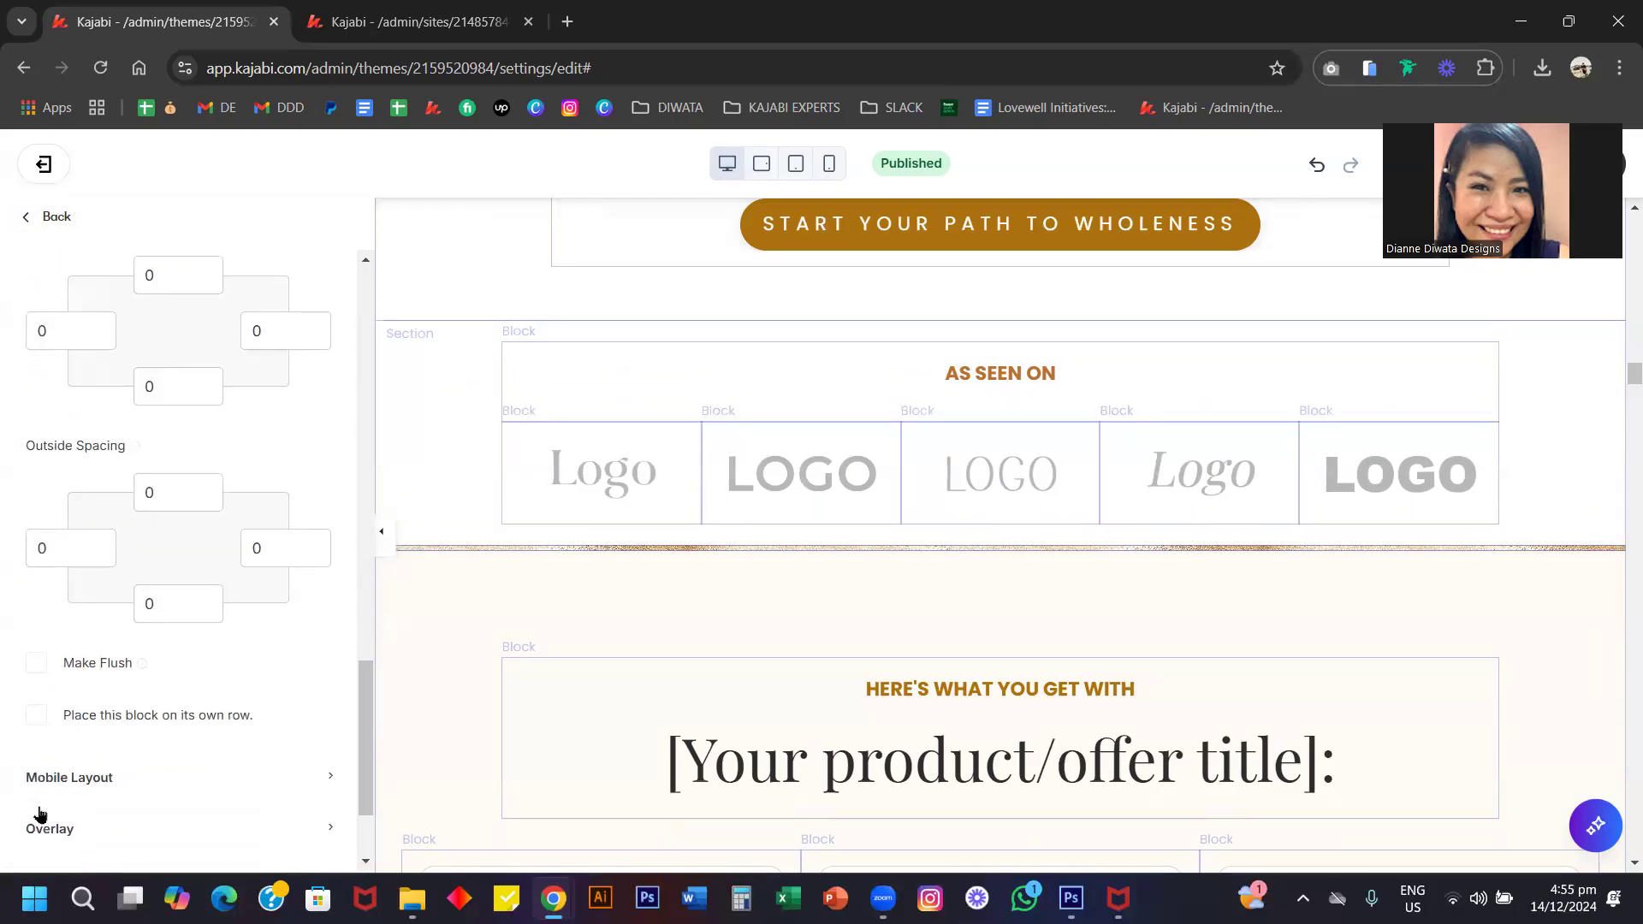
click(67, 776)
scroll(271, 547, up, 6)
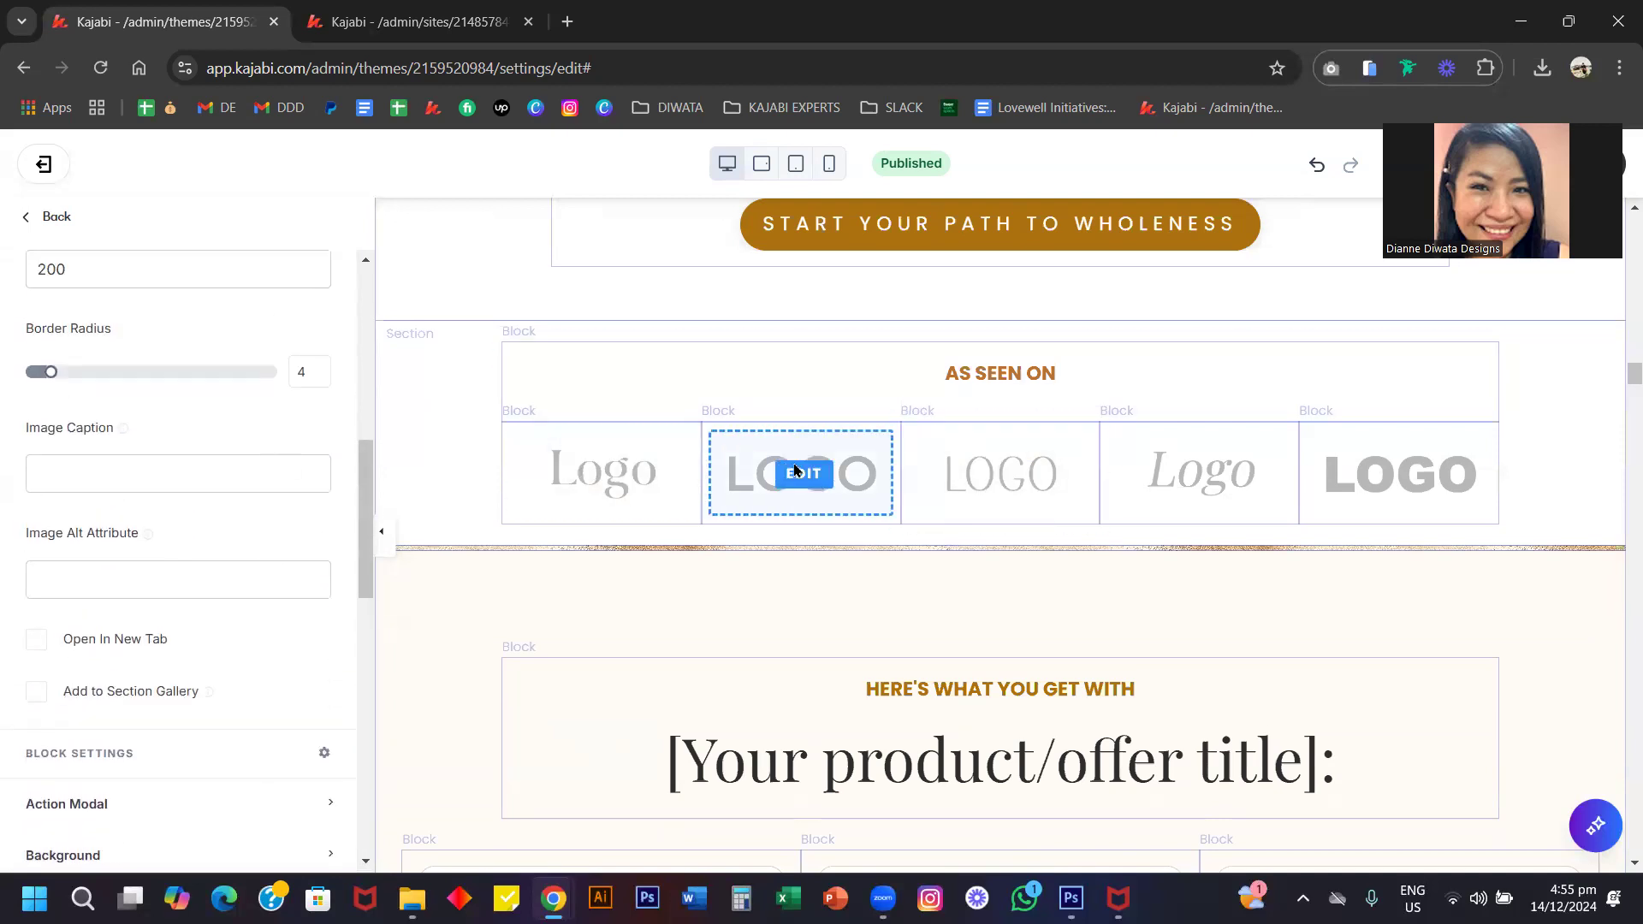
Switch to the mobile view and turn on Hide Block in the mobile layout settings of the first visible logo.
click(830, 167)
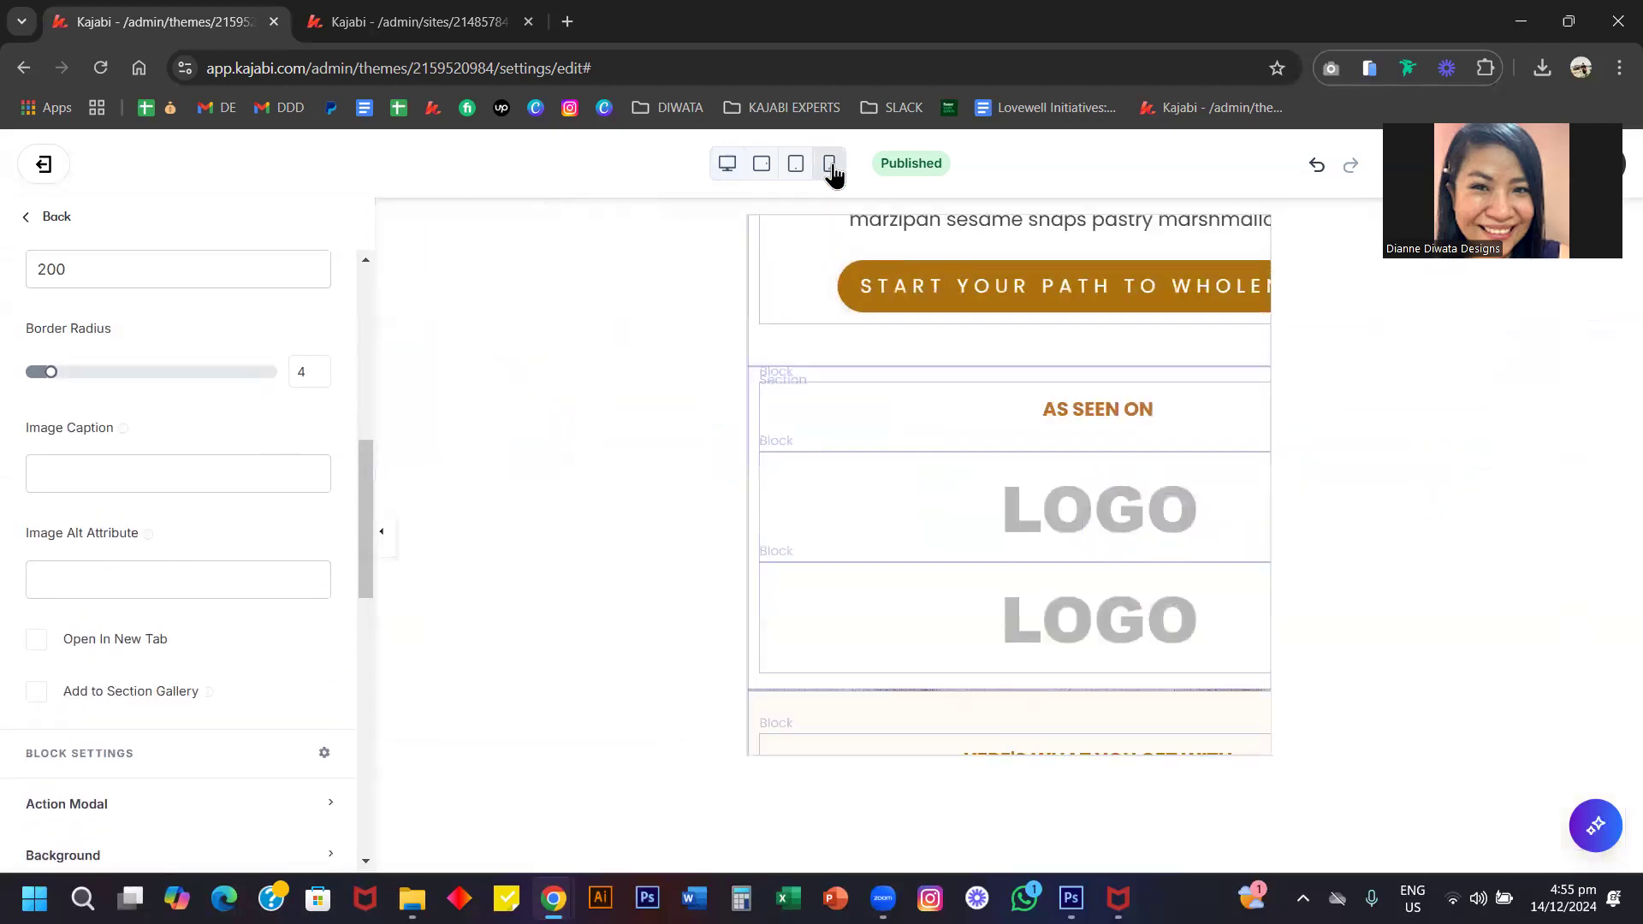
scroll(1034, 548, down, 1)
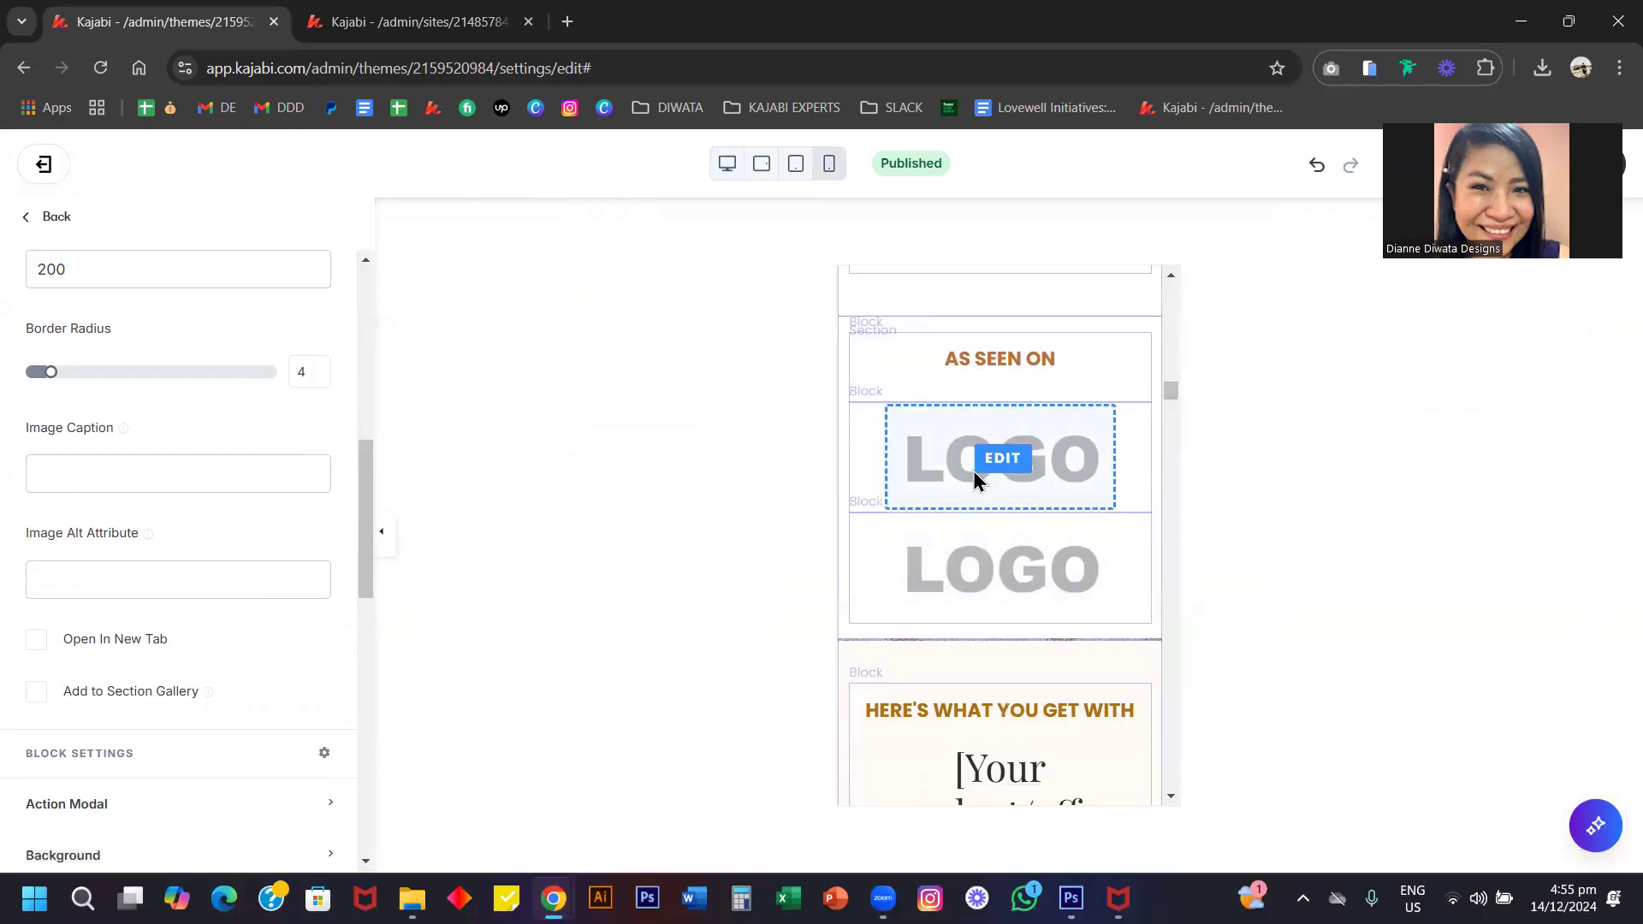
click(976, 469)
scroll(257, 753, down, 5)
click(257, 766)
scroll(256, 761, down, 3)
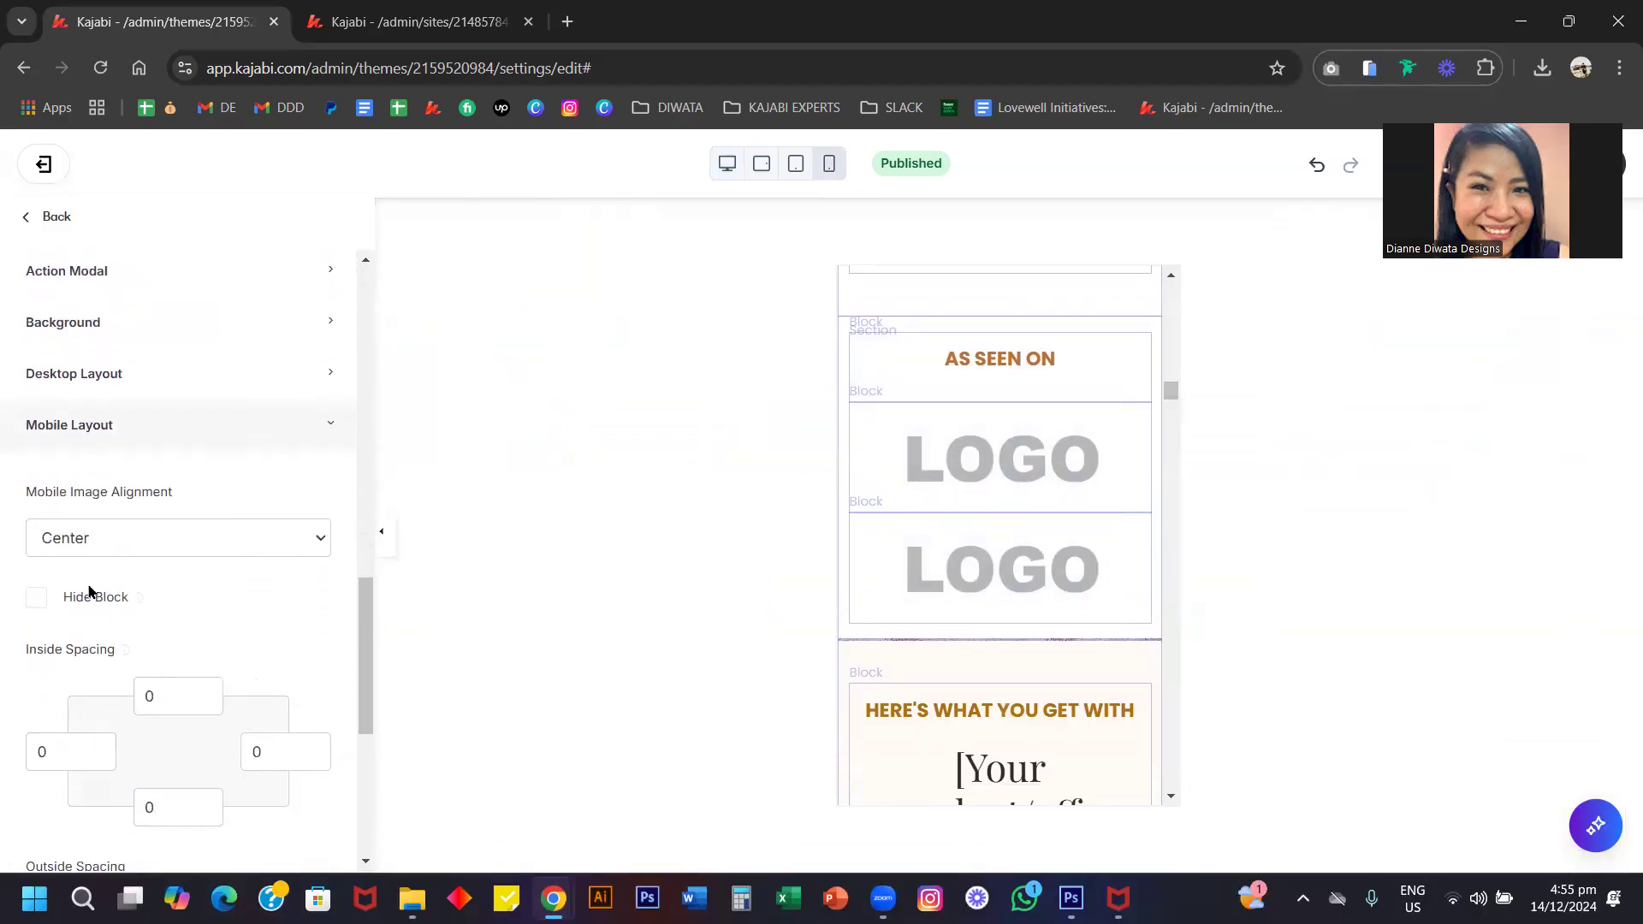
click(940, 472)
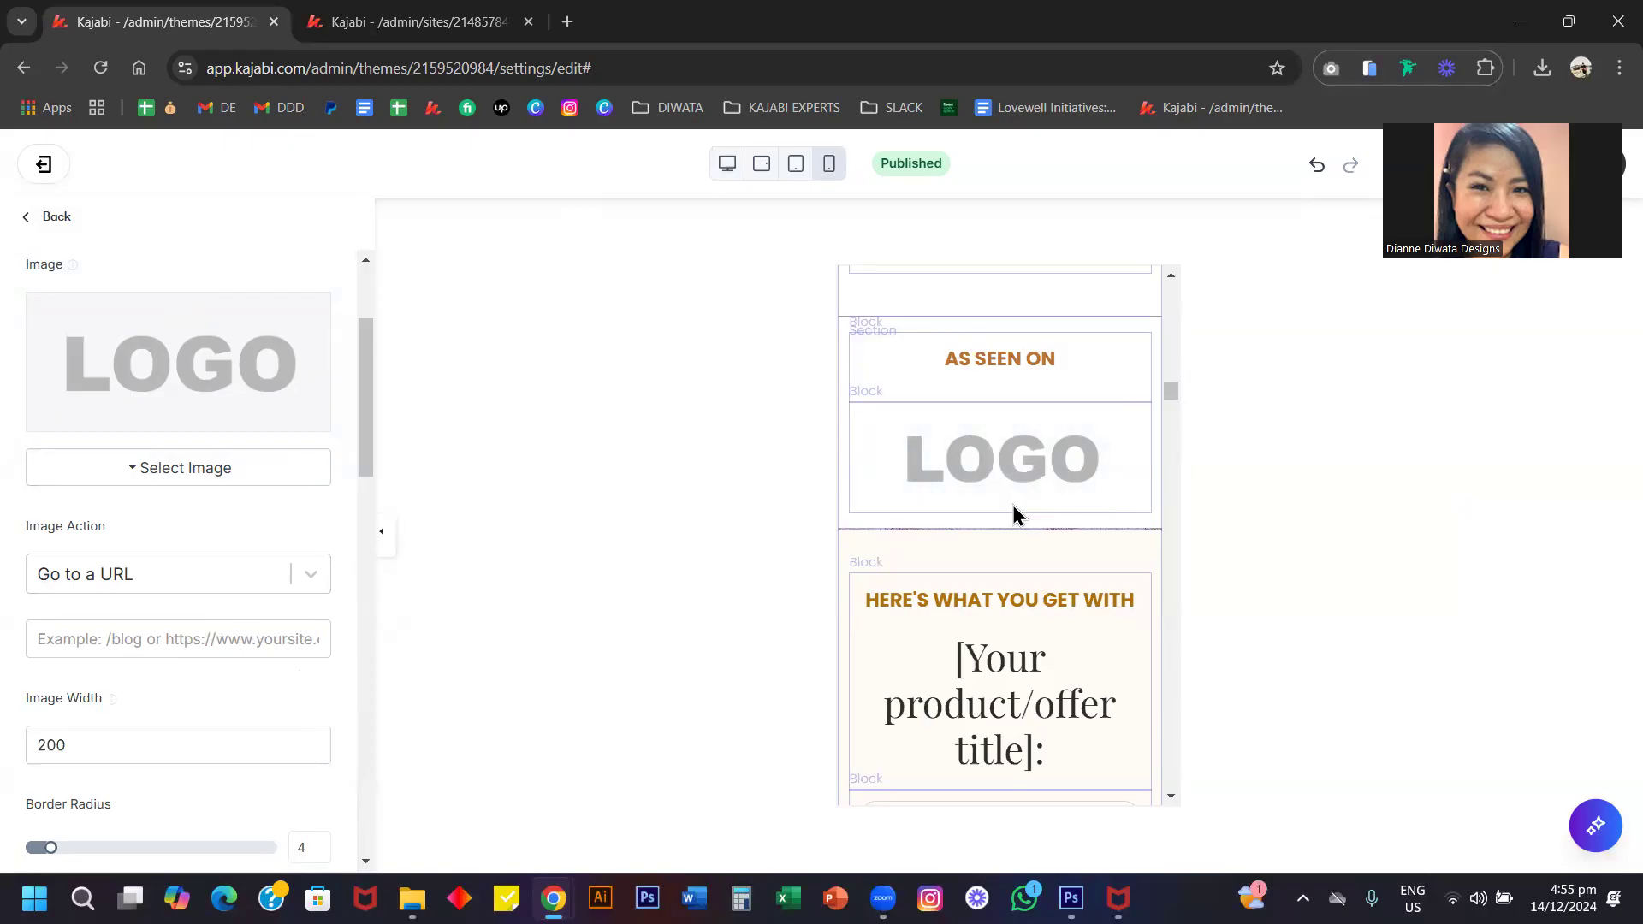
Examine the As Seen On section in the mobile preview, and return to the gallery's block list and the desktop view.
scroll(1013, 505, down, 3)
scroll(1013, 505, up, 4)
scroll(1013, 504, down, 3)
scroll(1013, 505, up, 2)
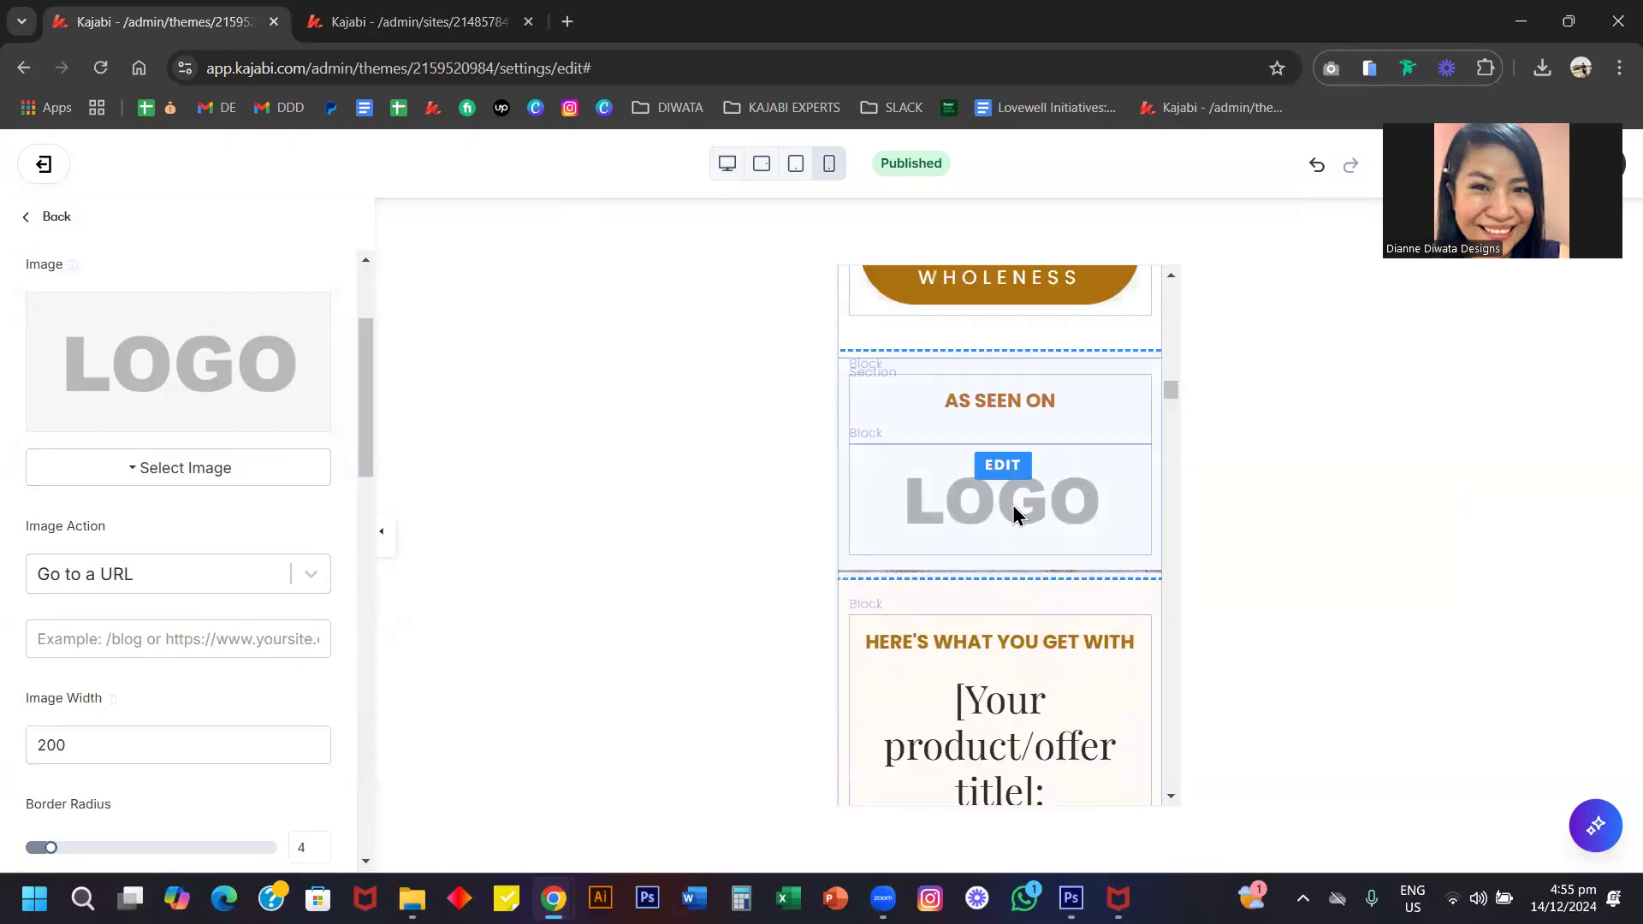
scroll(1013, 513, down, 3)
scroll(1013, 509, up, 4)
scroll(1013, 505, down, 1)
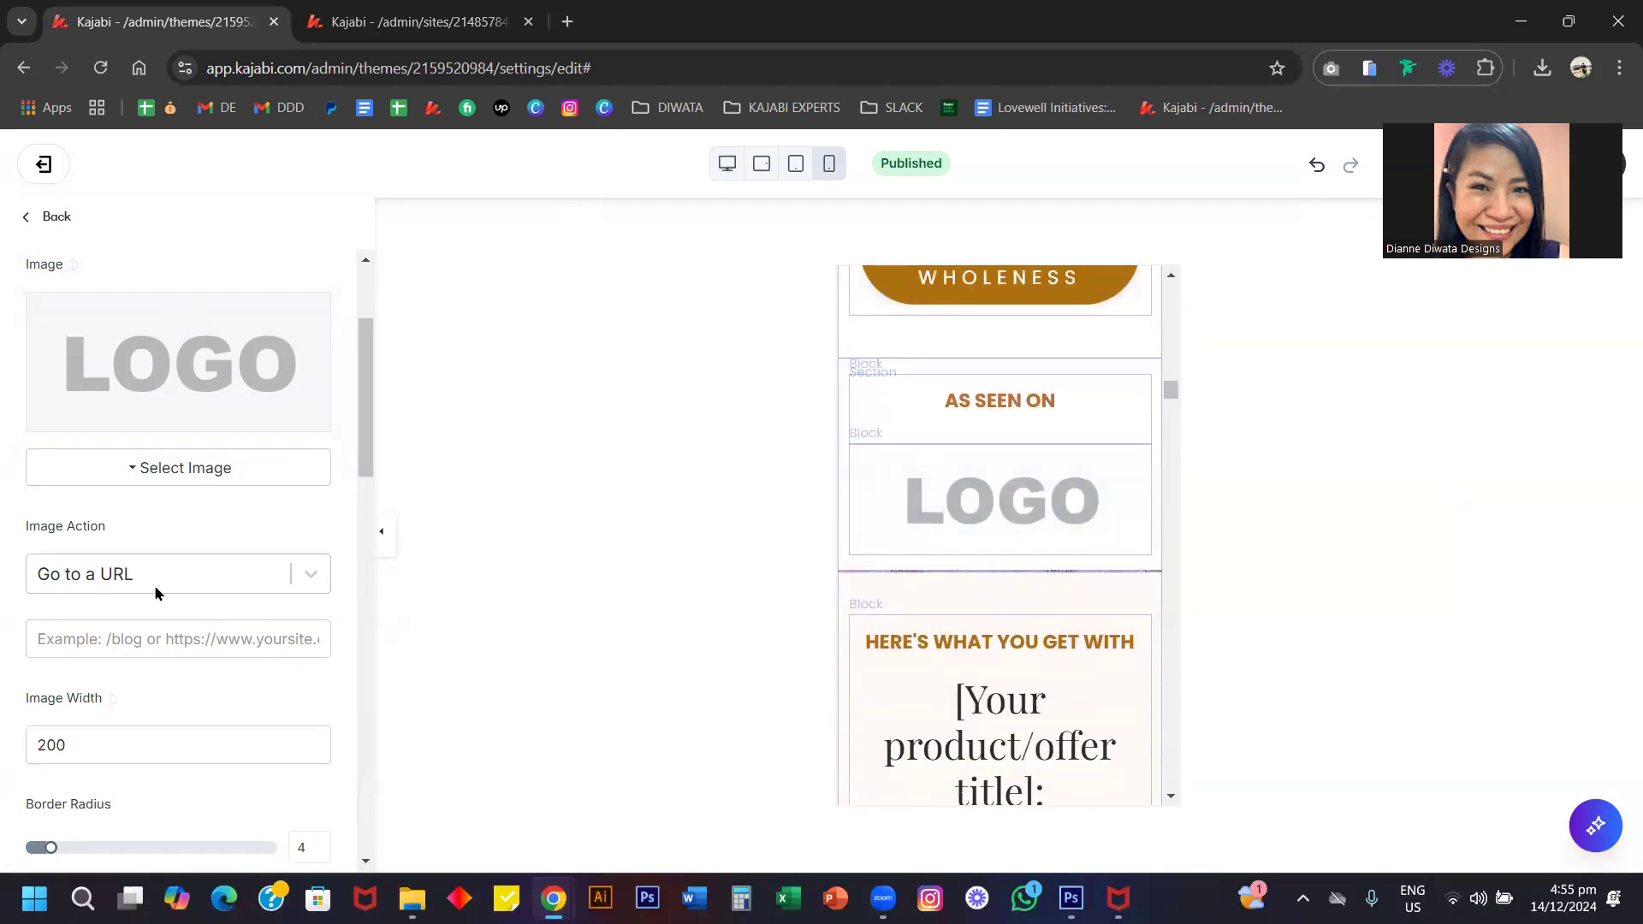
click(64, 219)
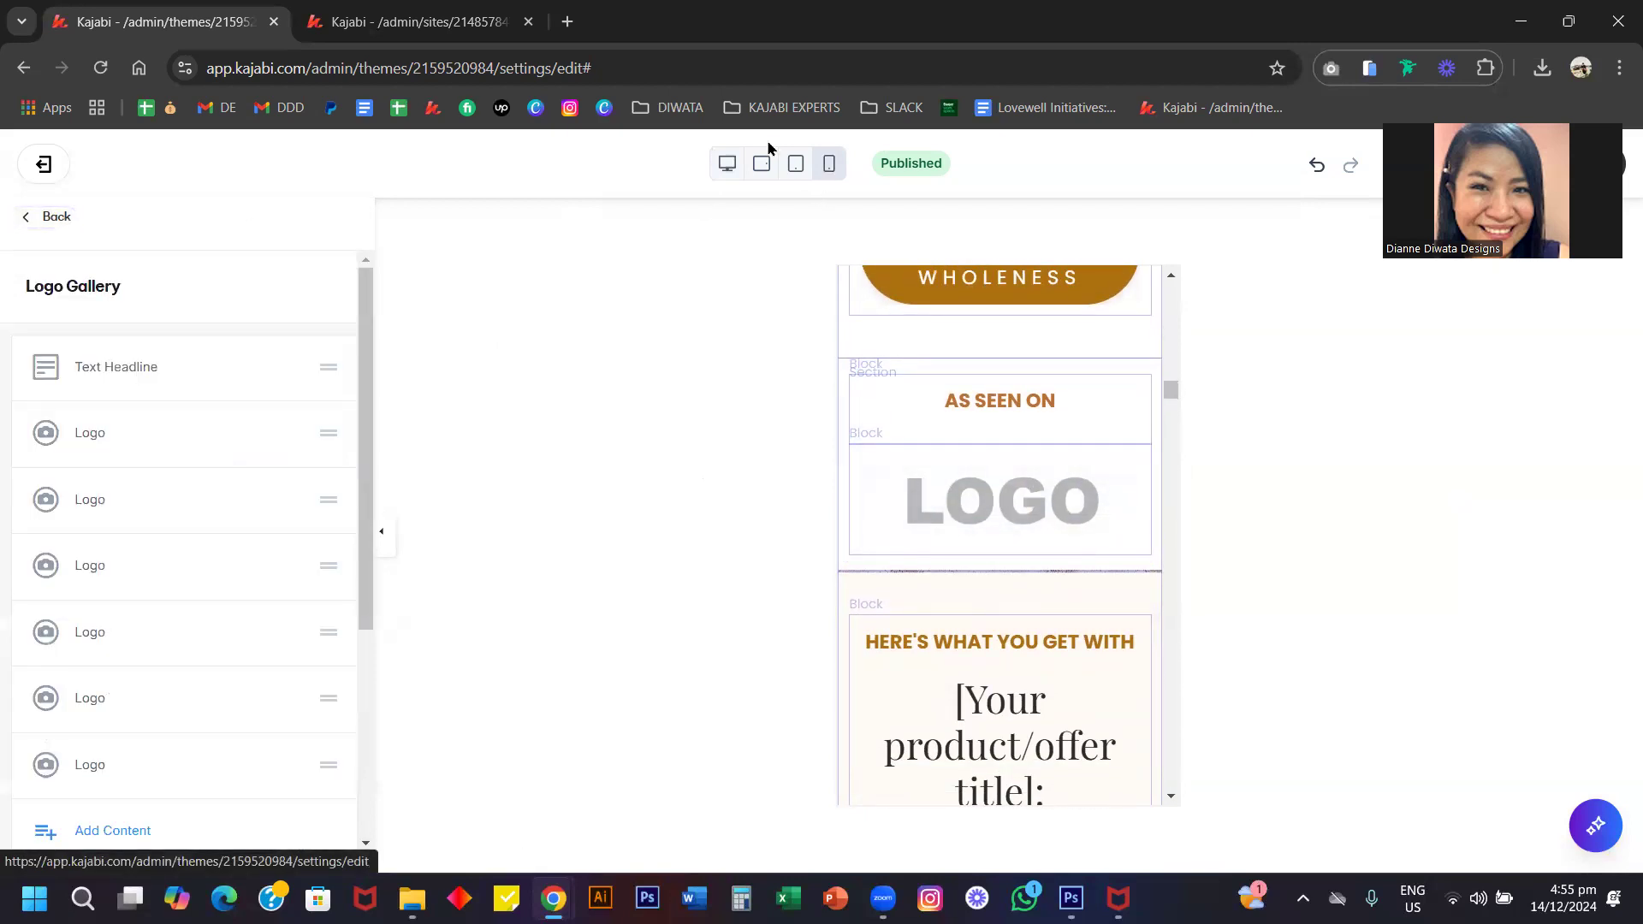
click(726, 162)
Open the first Inclusion Title block under the product title heading and review its image and text settings.
scroll(768, 487, up, 10)
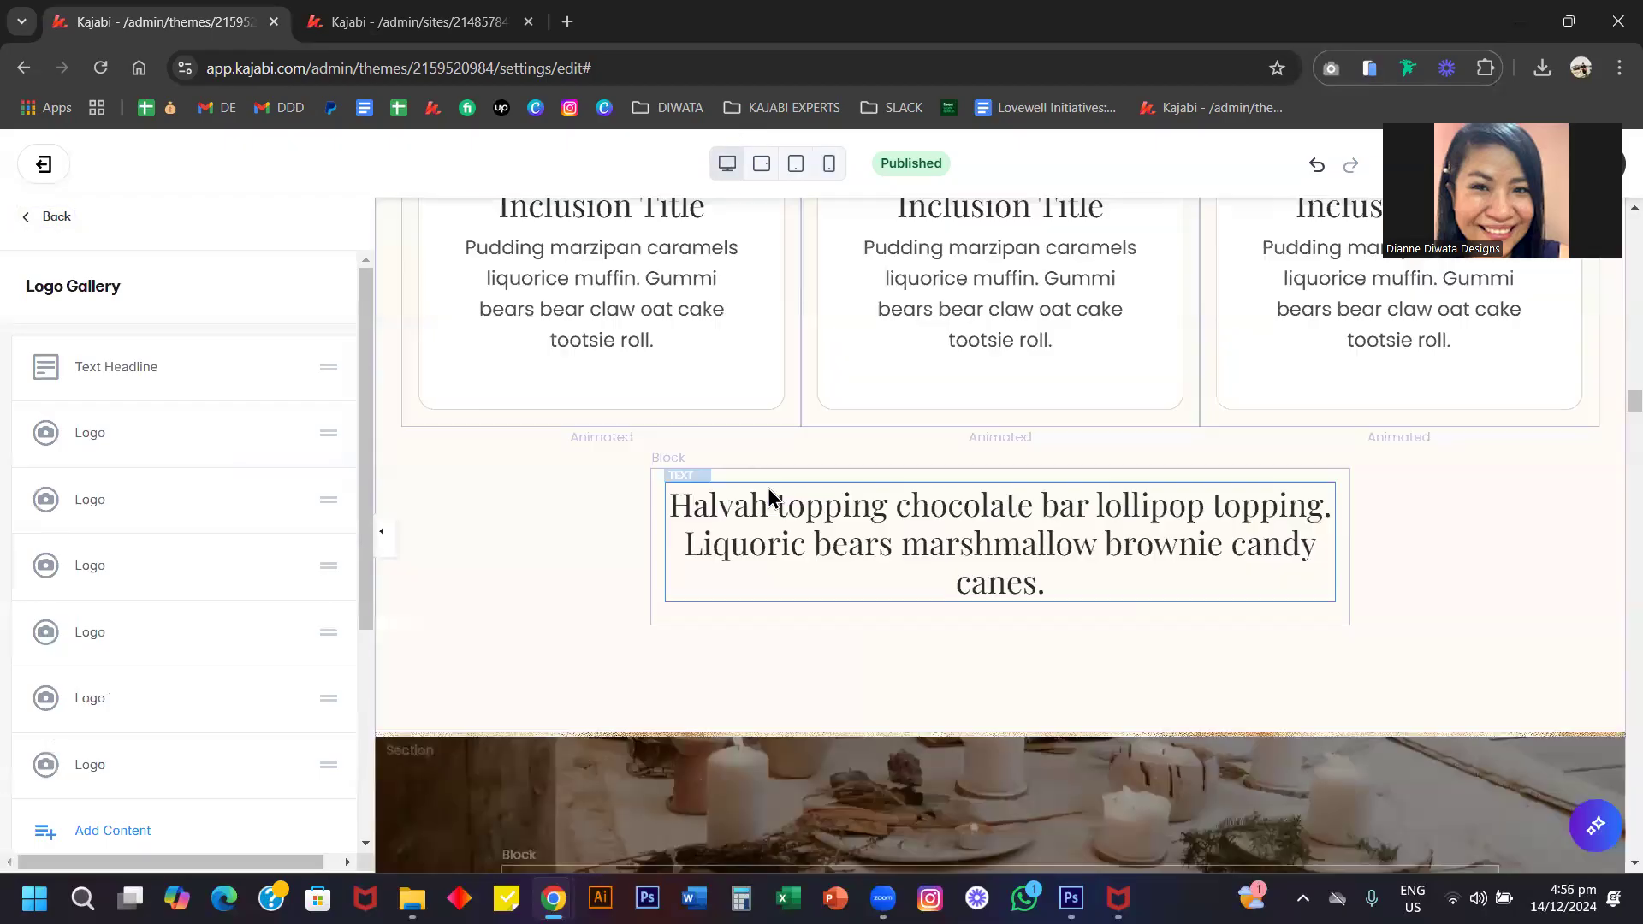
scroll(767, 496, down, 5)
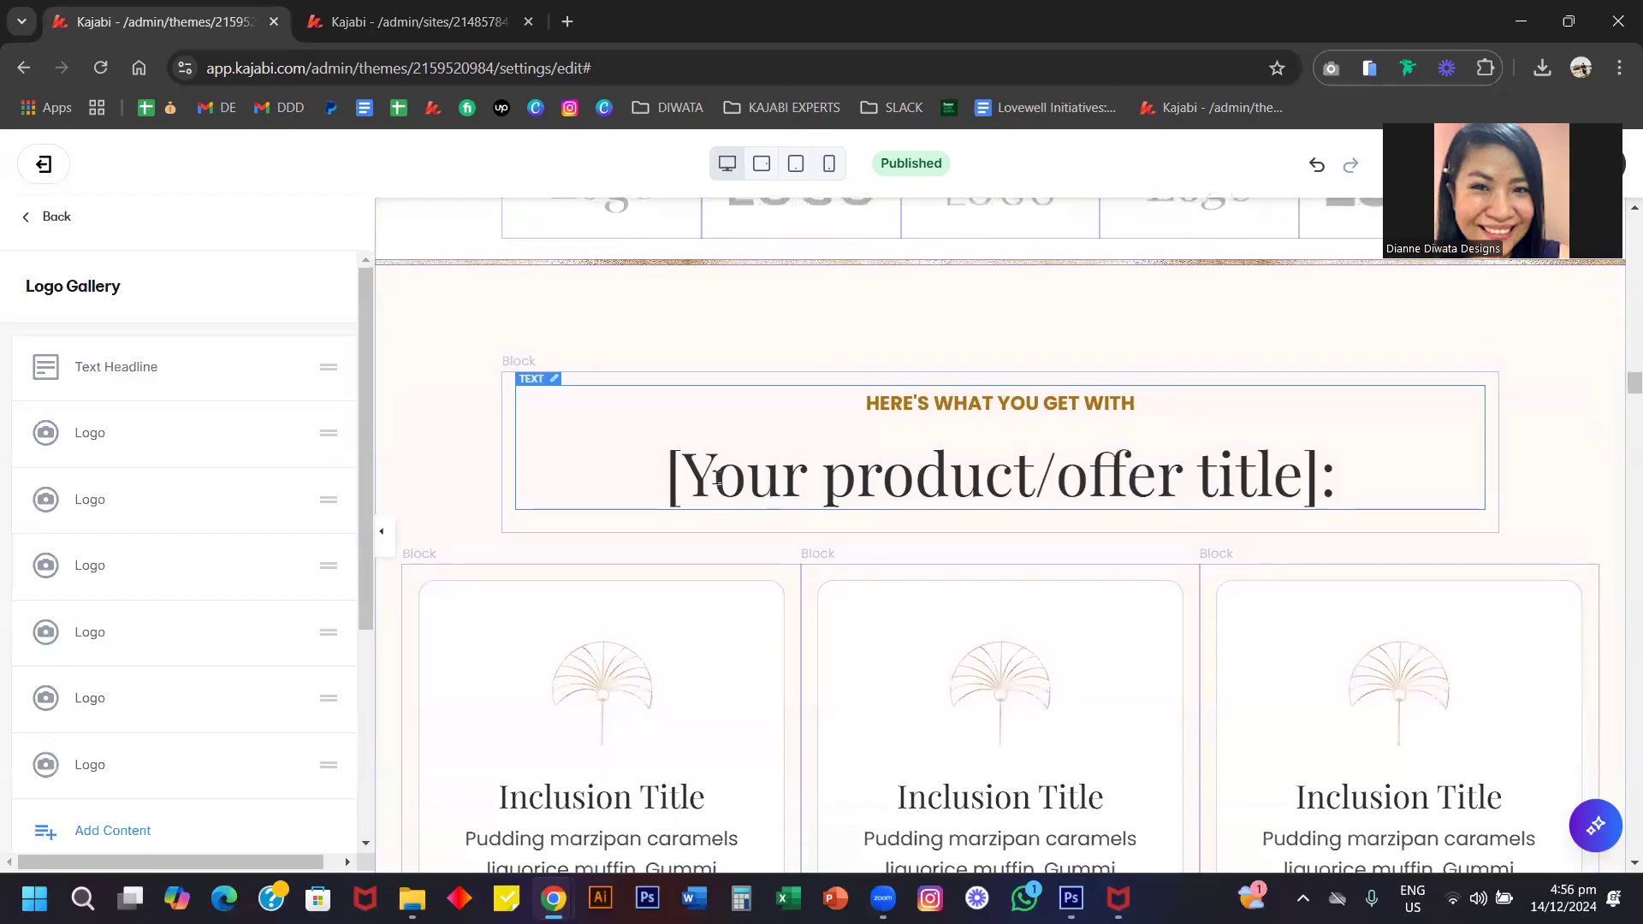
scroll(899, 479, down, 3)
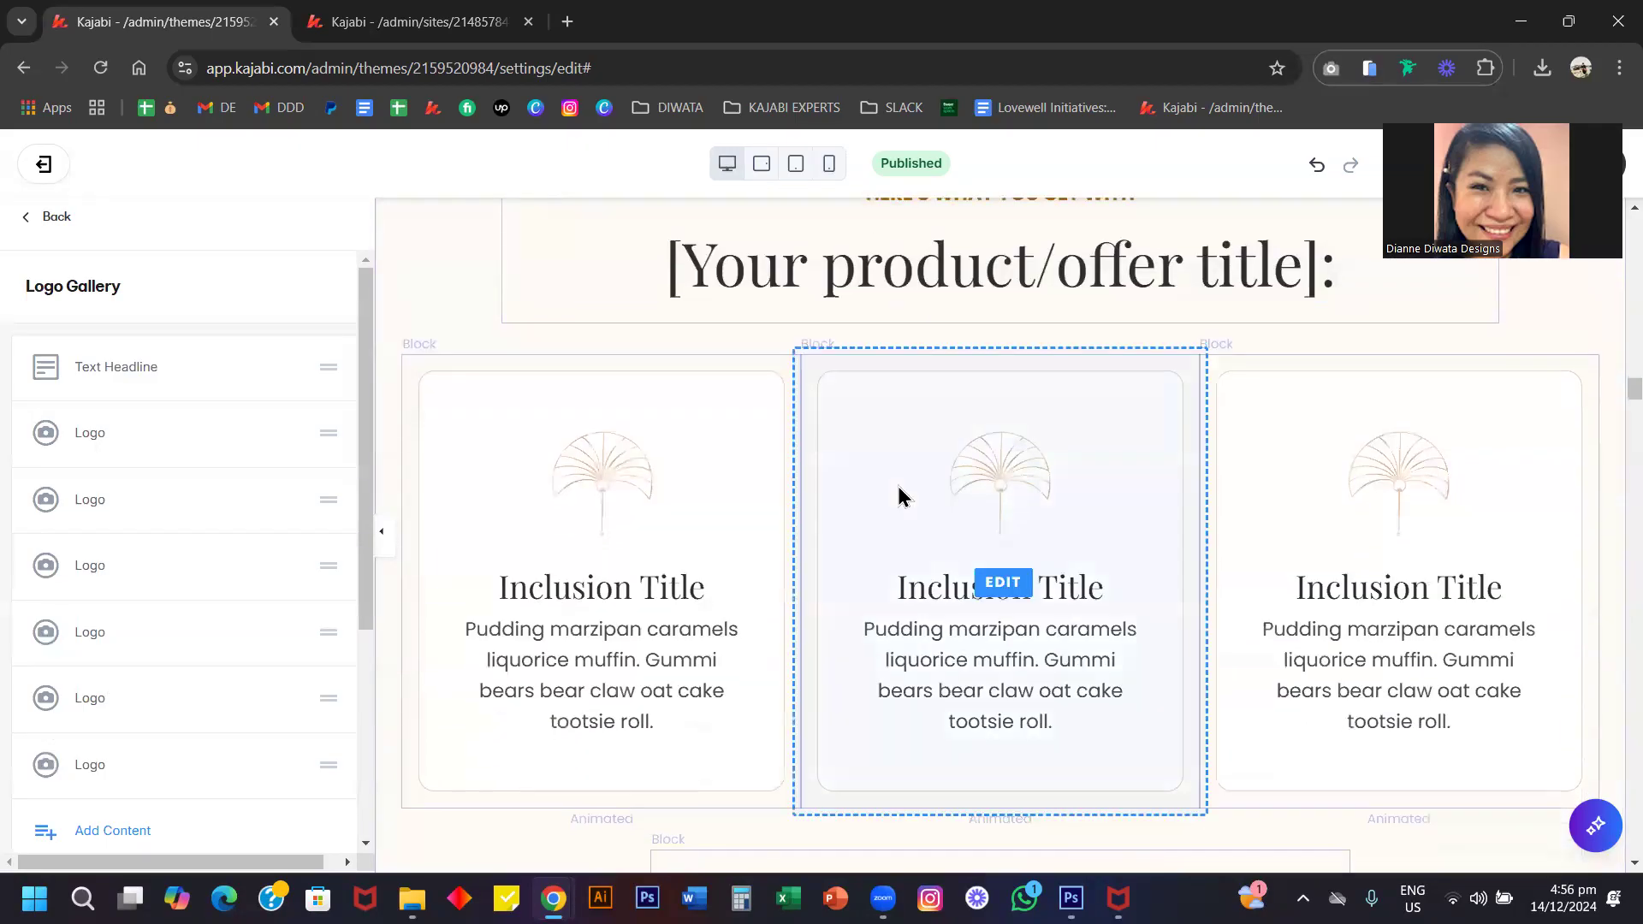
click(638, 666)
scroll(94, 471, up, 5)
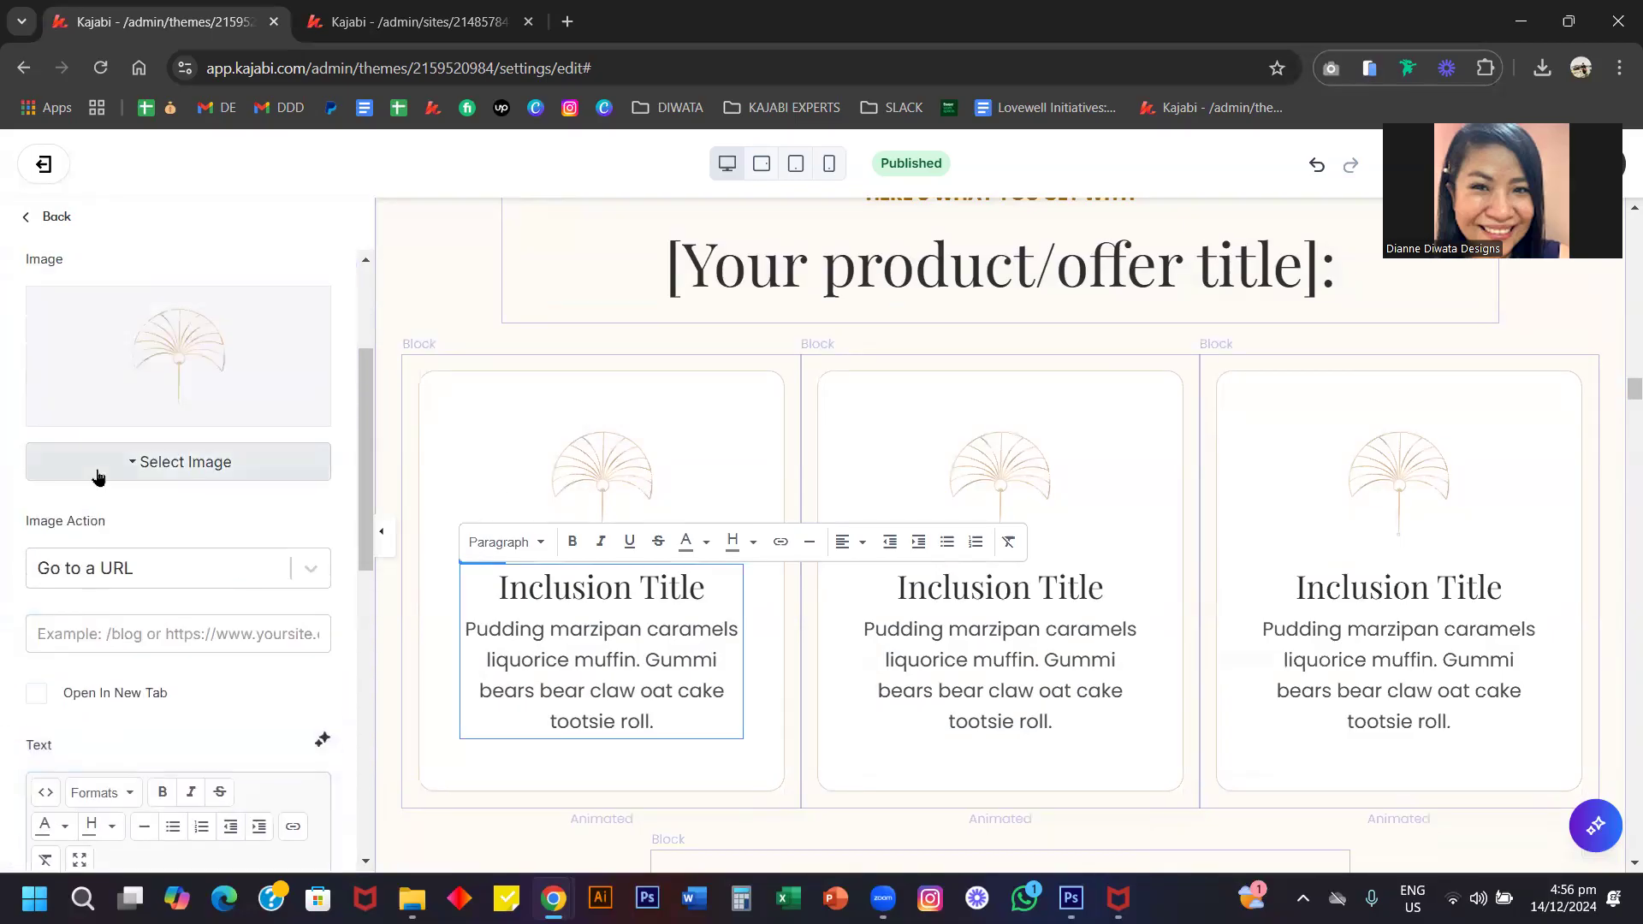
scroll(210, 490, down, 6)
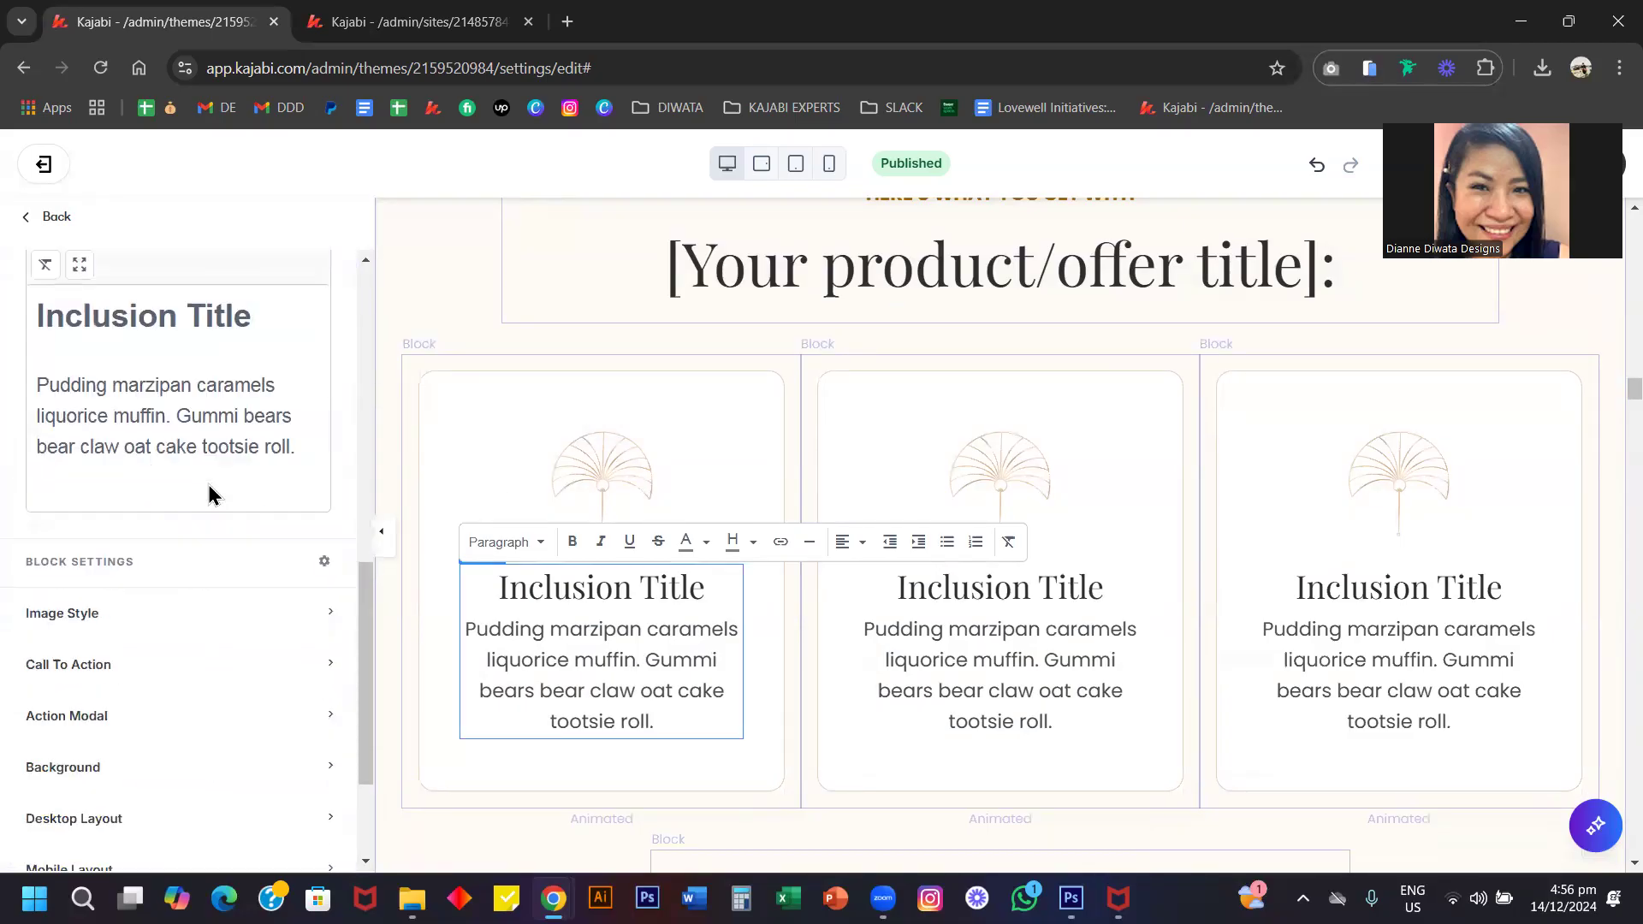
Try the Include CTA option in the first inclusion block's Call To Action settings.
click(154, 475)
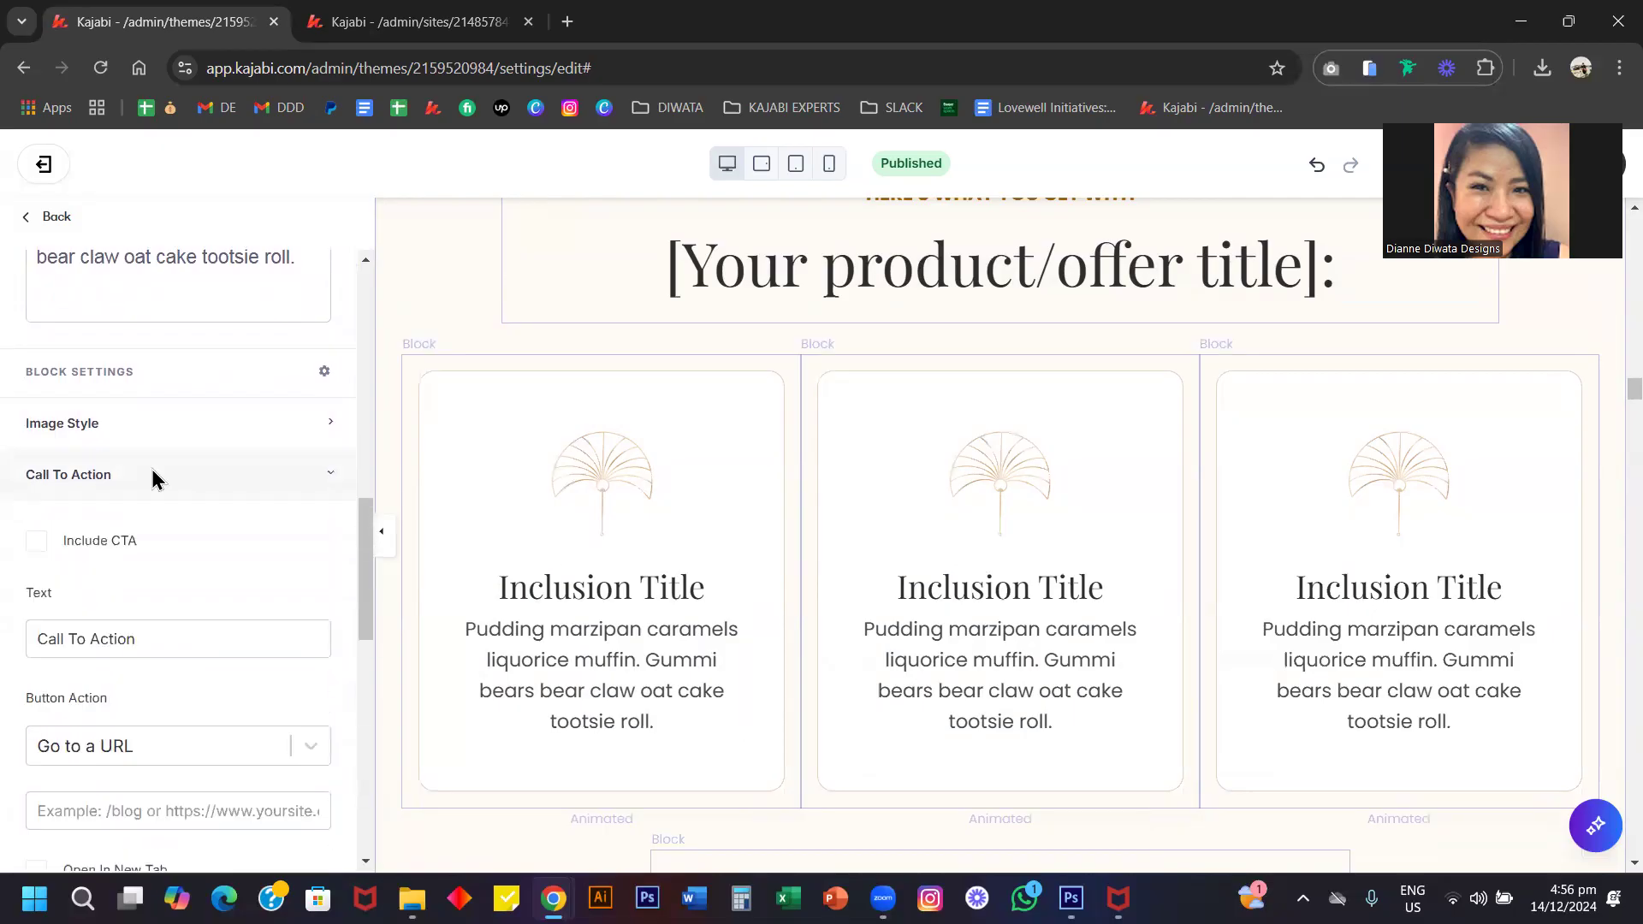
scroll(548, 523, down, 2)
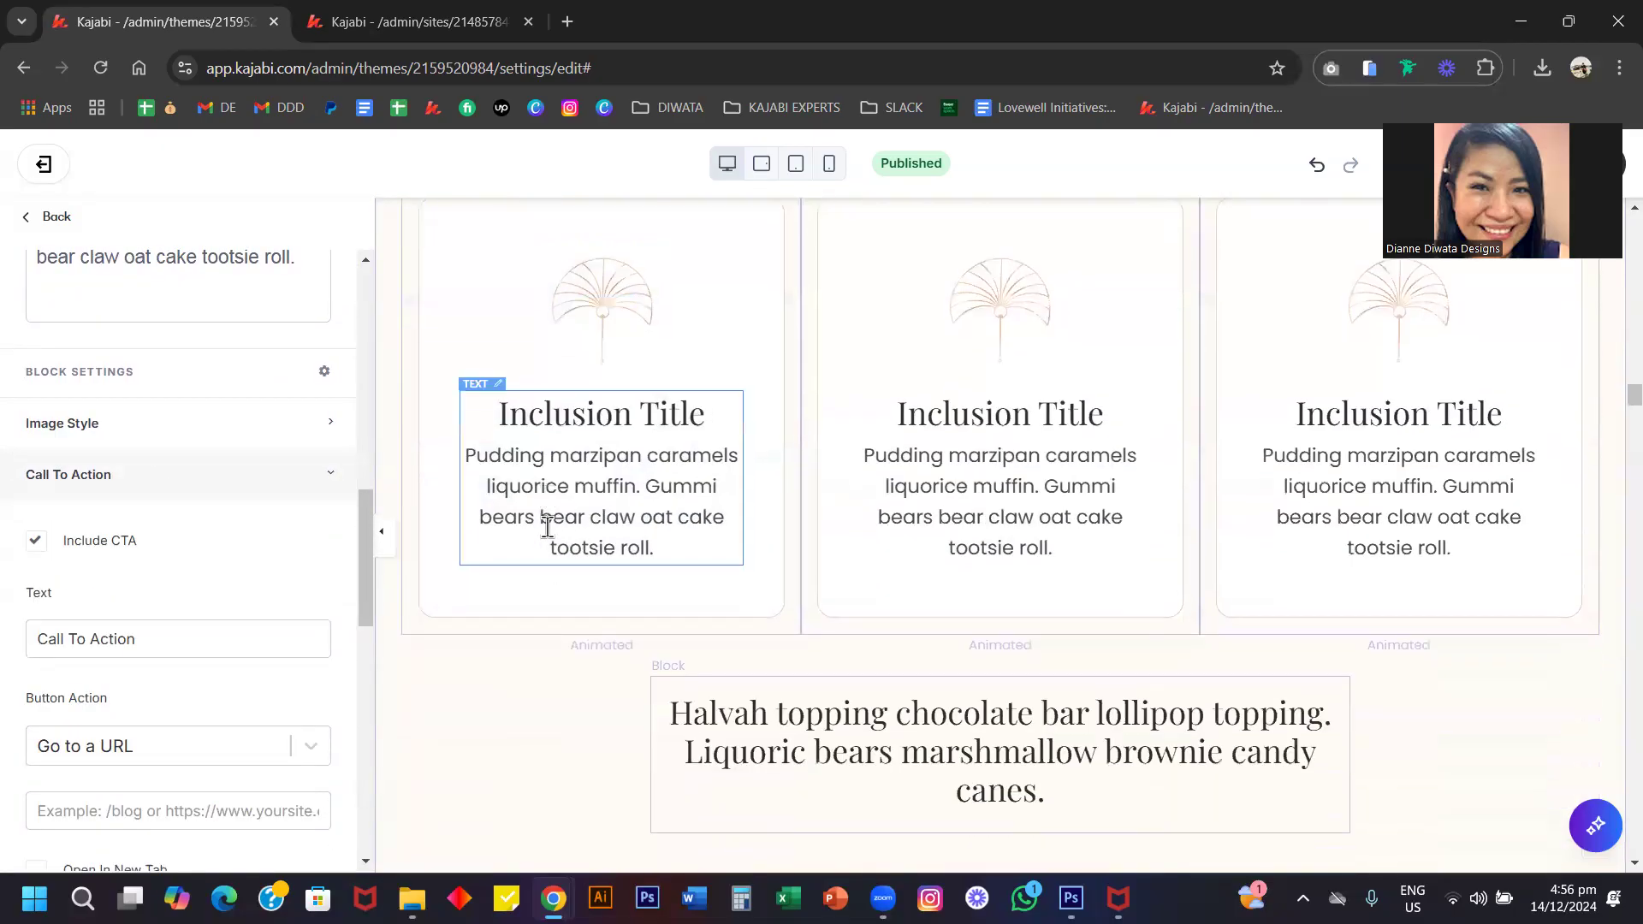
scroll(548, 523, up, 1)
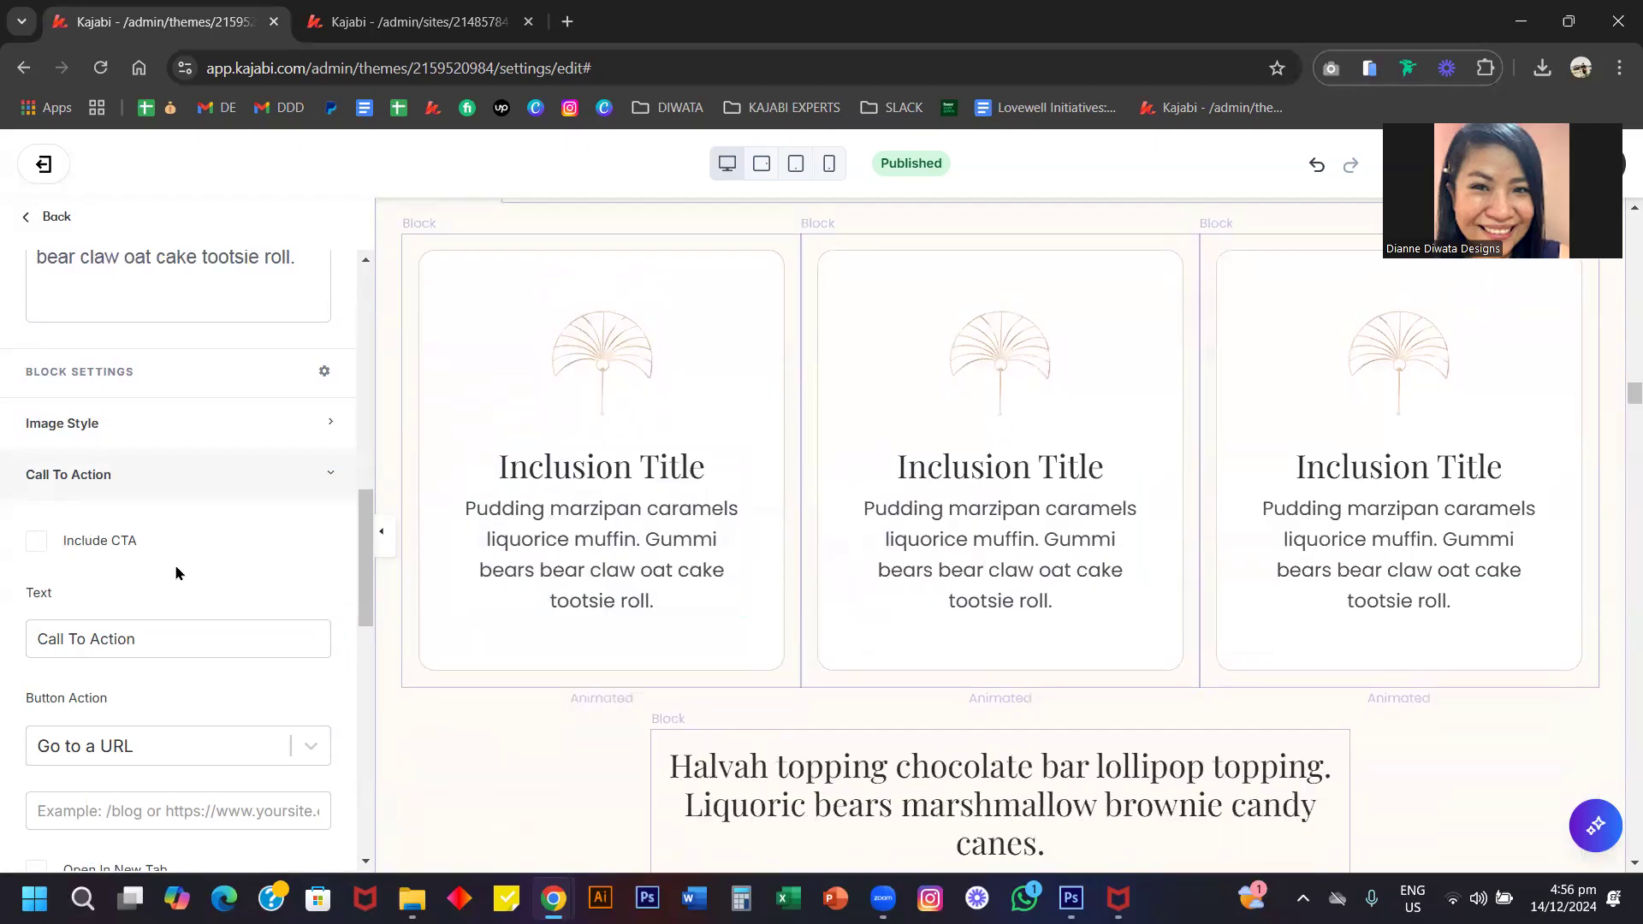
Set the image width to 80 in the first inclusion block's Image Style settings.
scroll(175, 563, up, 7)
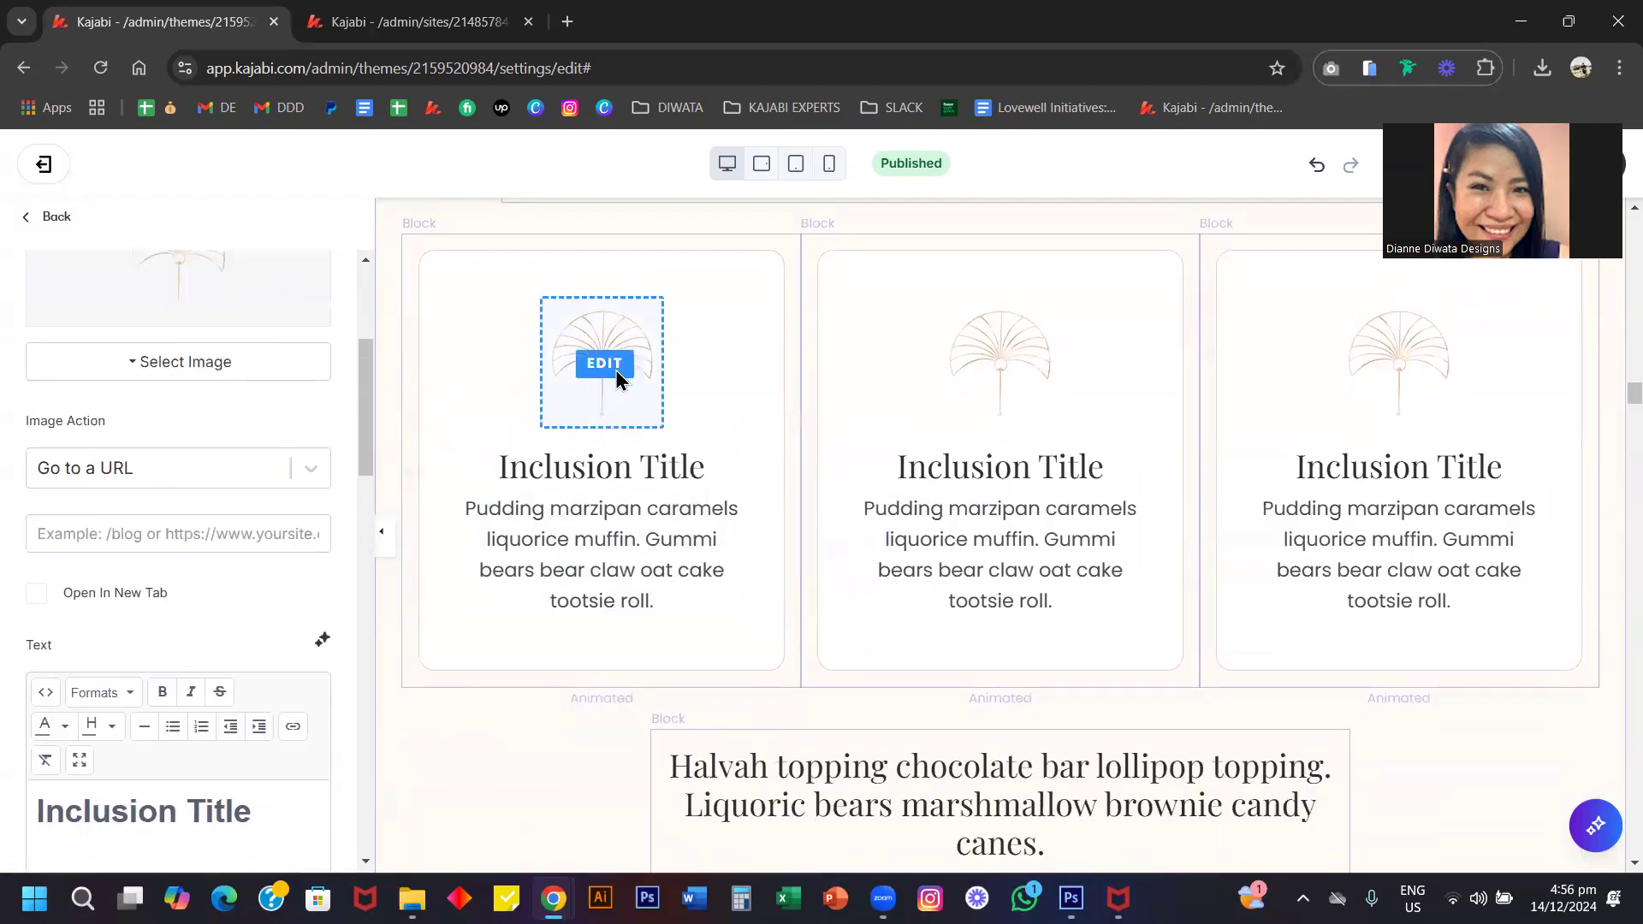
scroll(618, 381, up, 2)
scroll(182, 534, down, 7)
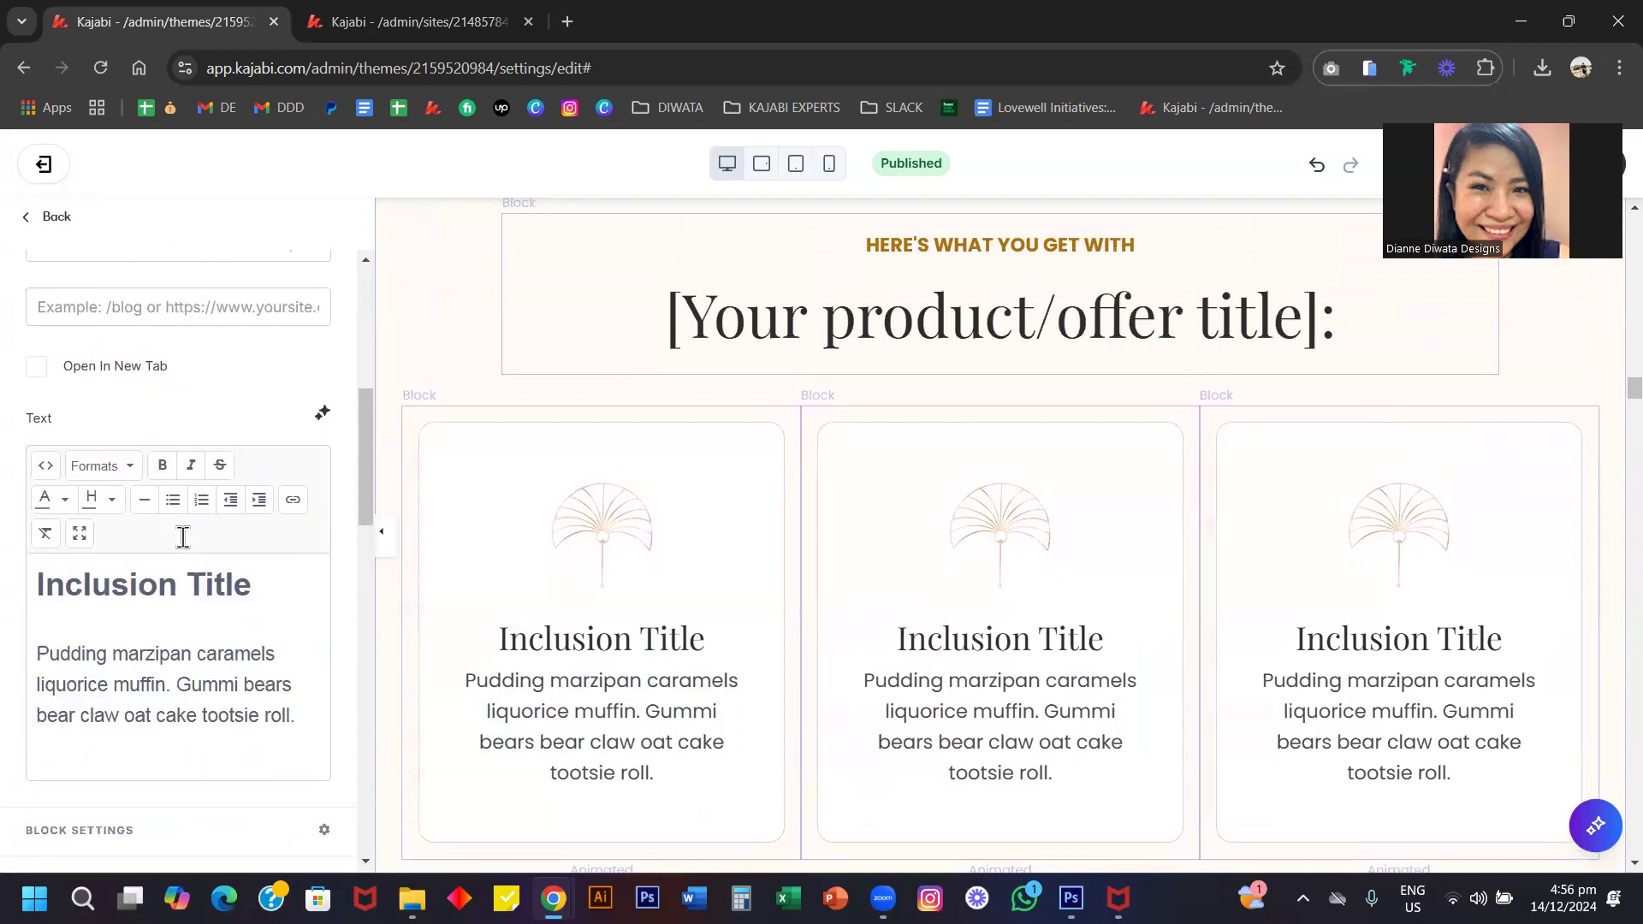
click(95, 501)
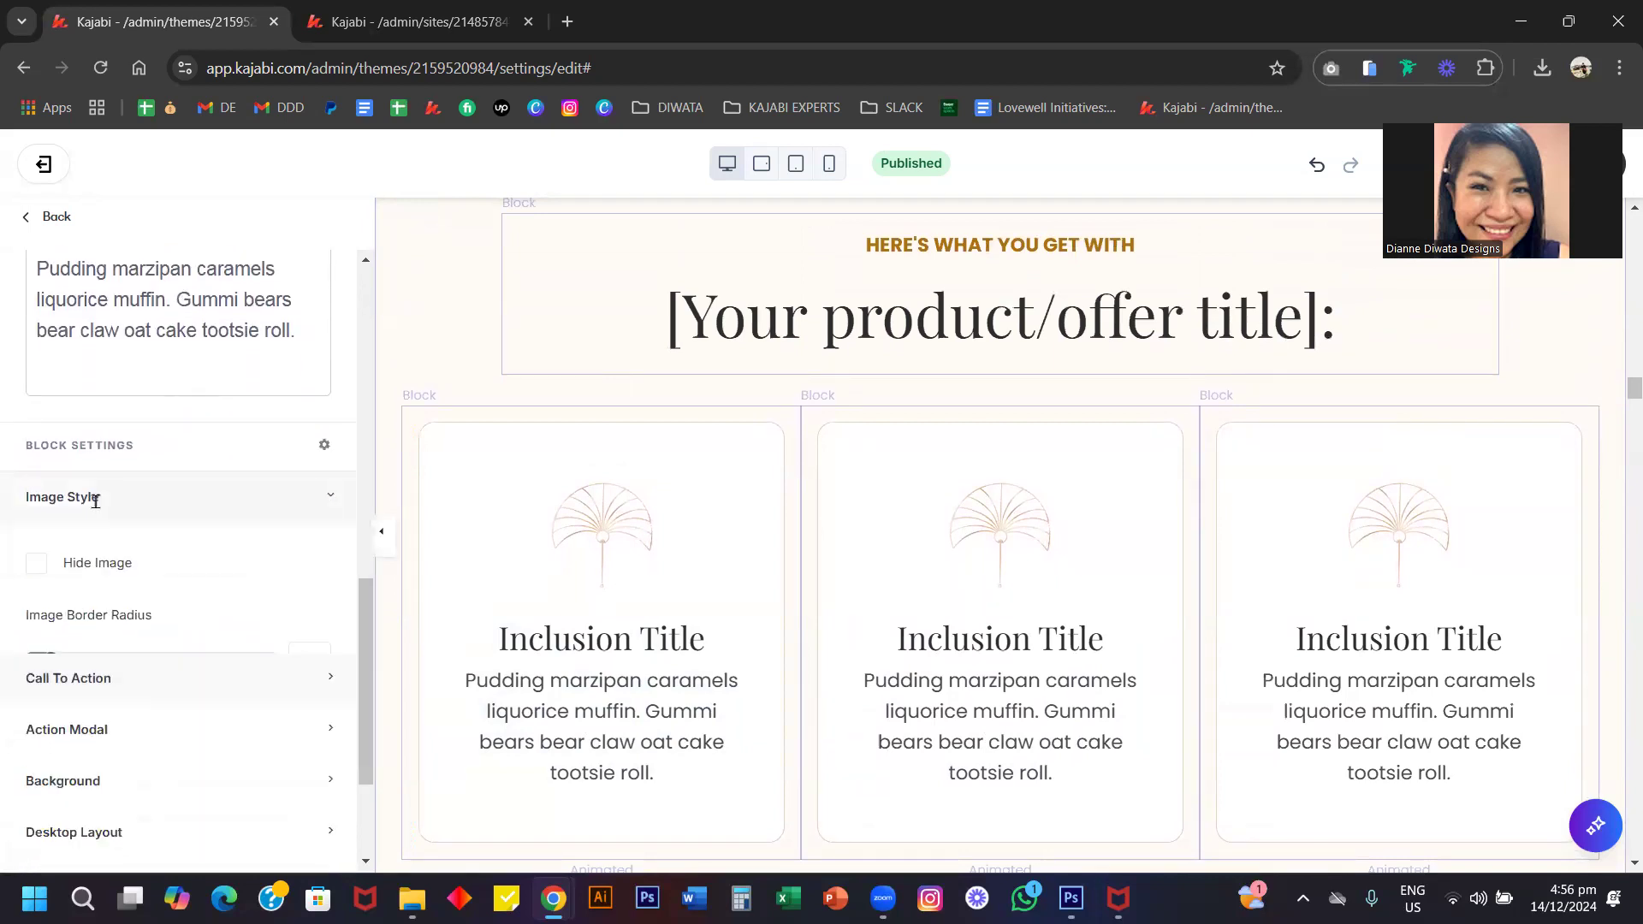
double_click(62, 740)
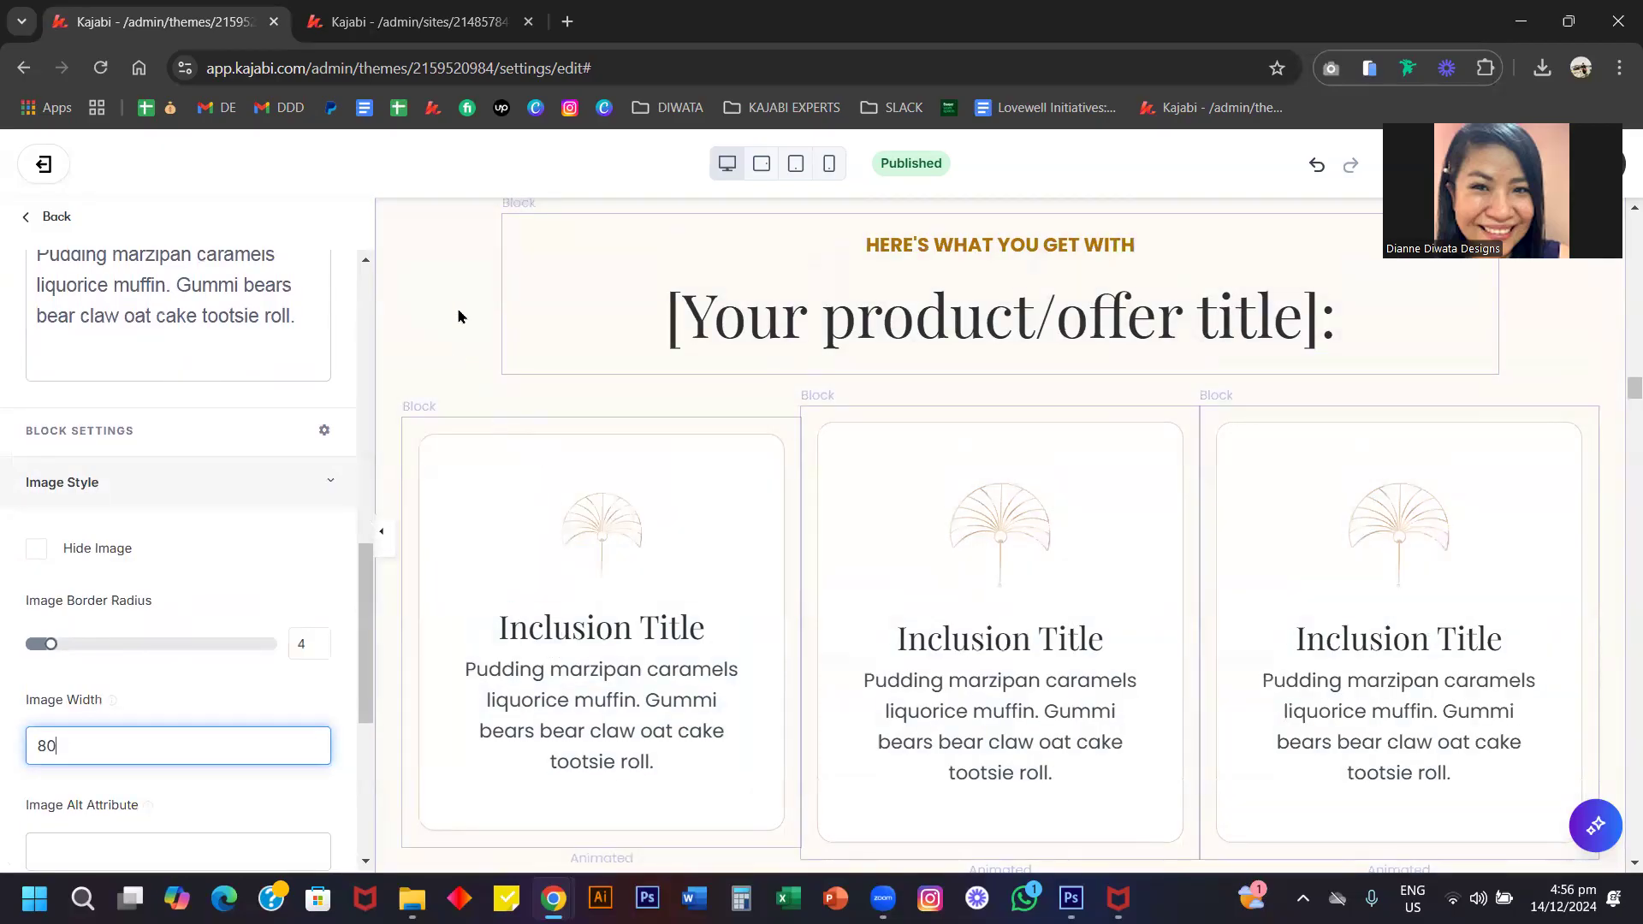
Try an image width of 400 on the first inclusion block and revert to the previous width.
scroll(79, 568, up, 5)
scroll(79, 572, up, 4)
scroll(79, 568, down, 10)
scroll(79, 568, up, 10)
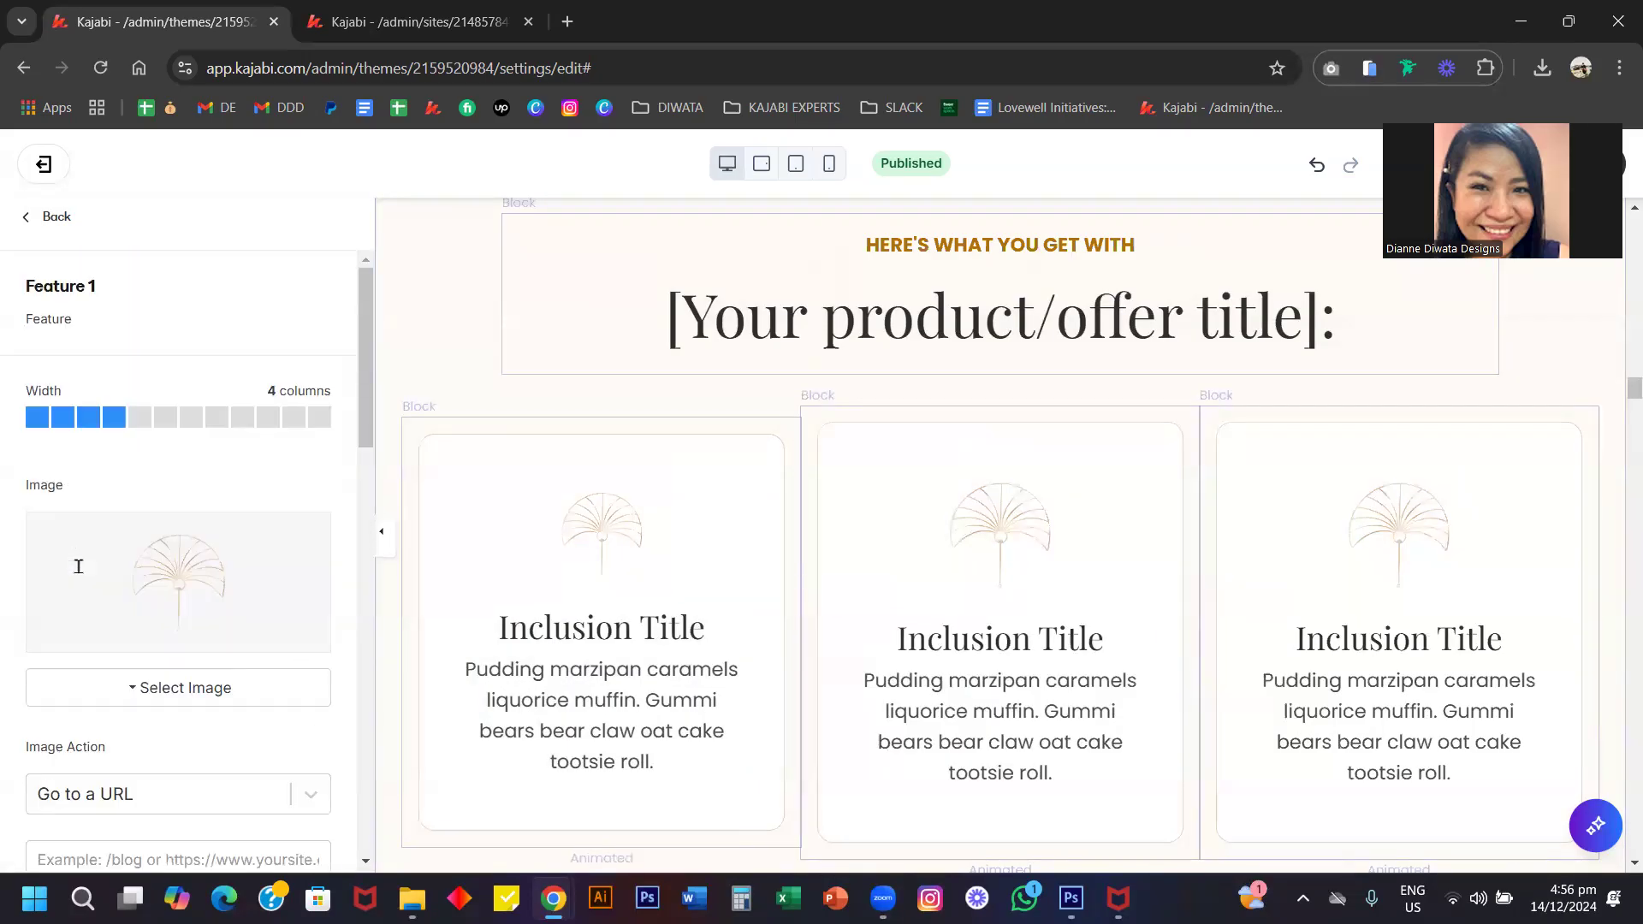
scroll(159, 572, down, 10)
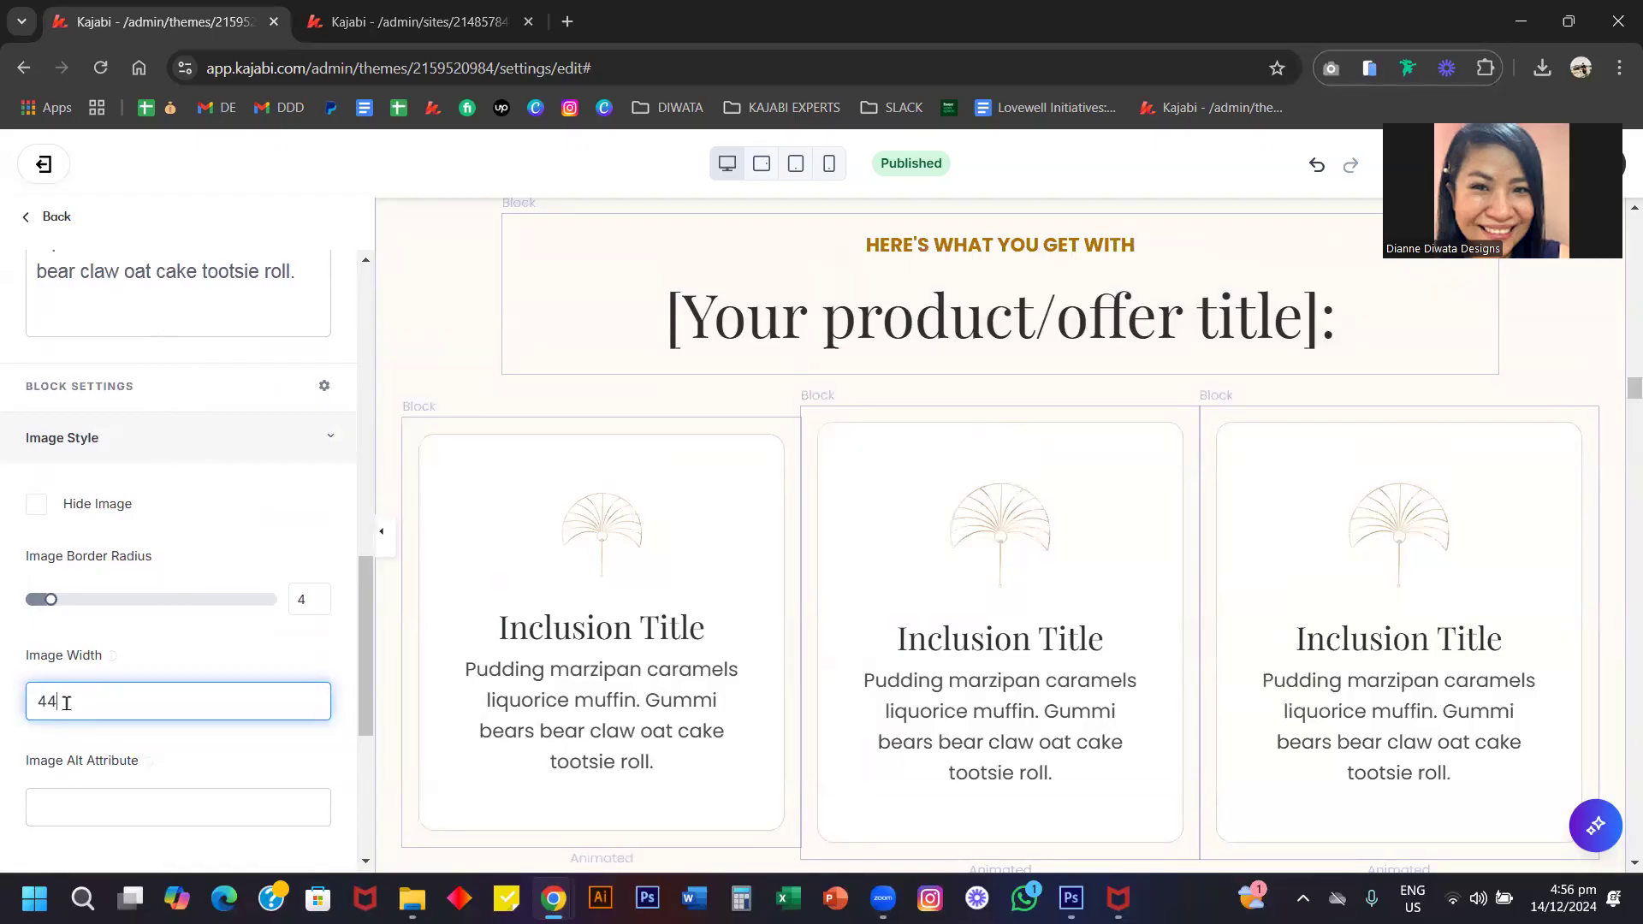
key(BackSpace)
text(00)
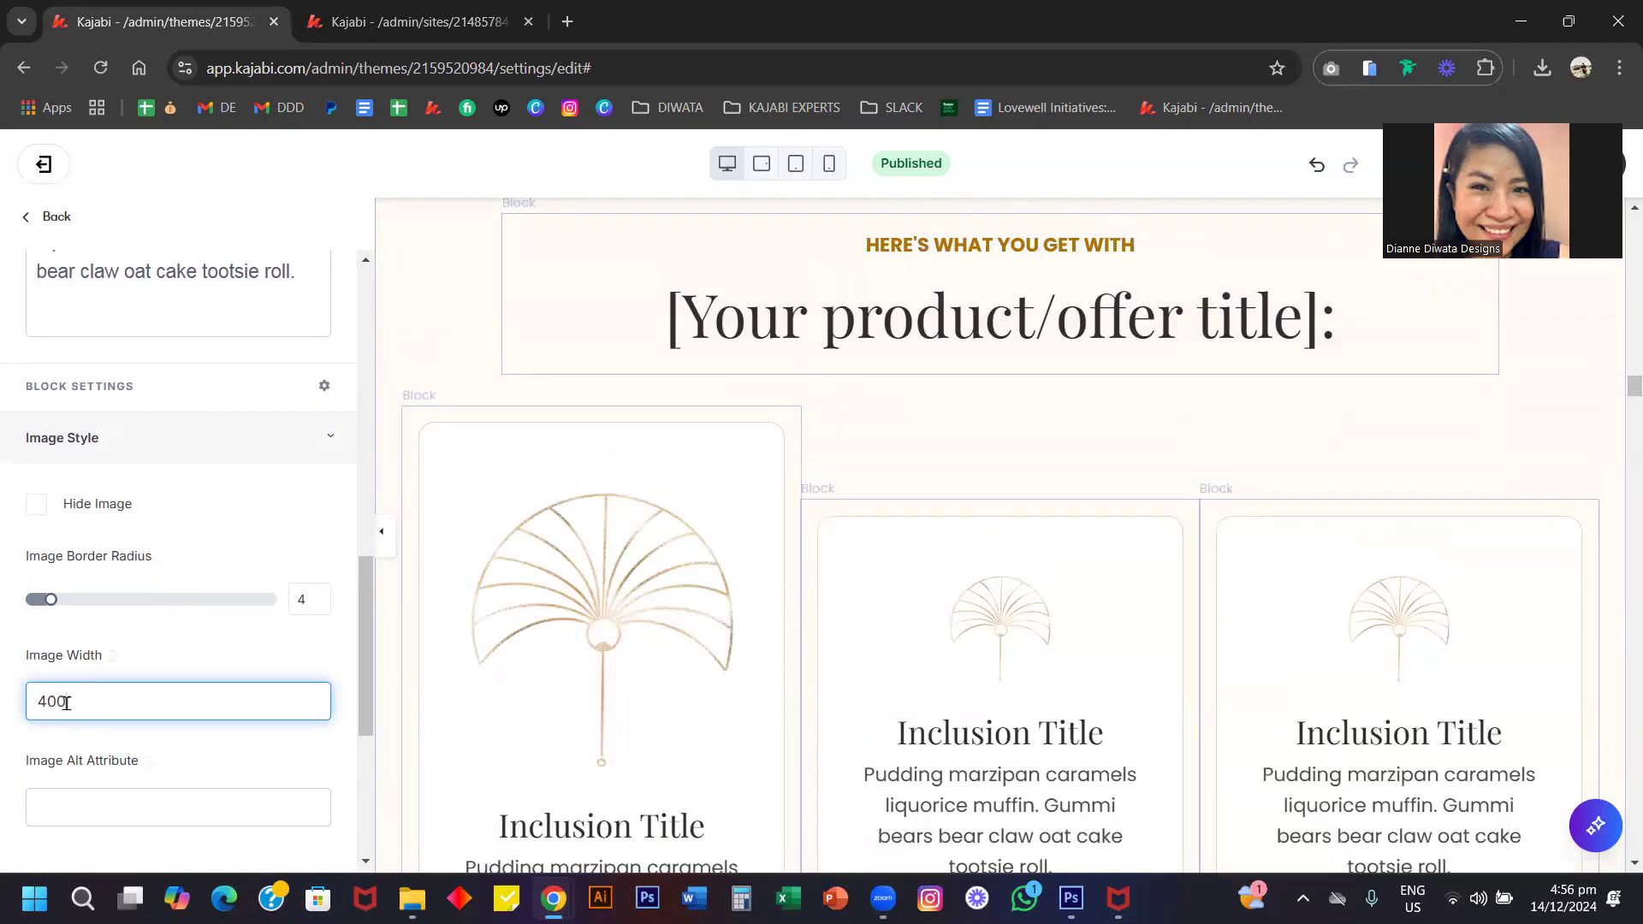
scroll(95, 451, up, 10)
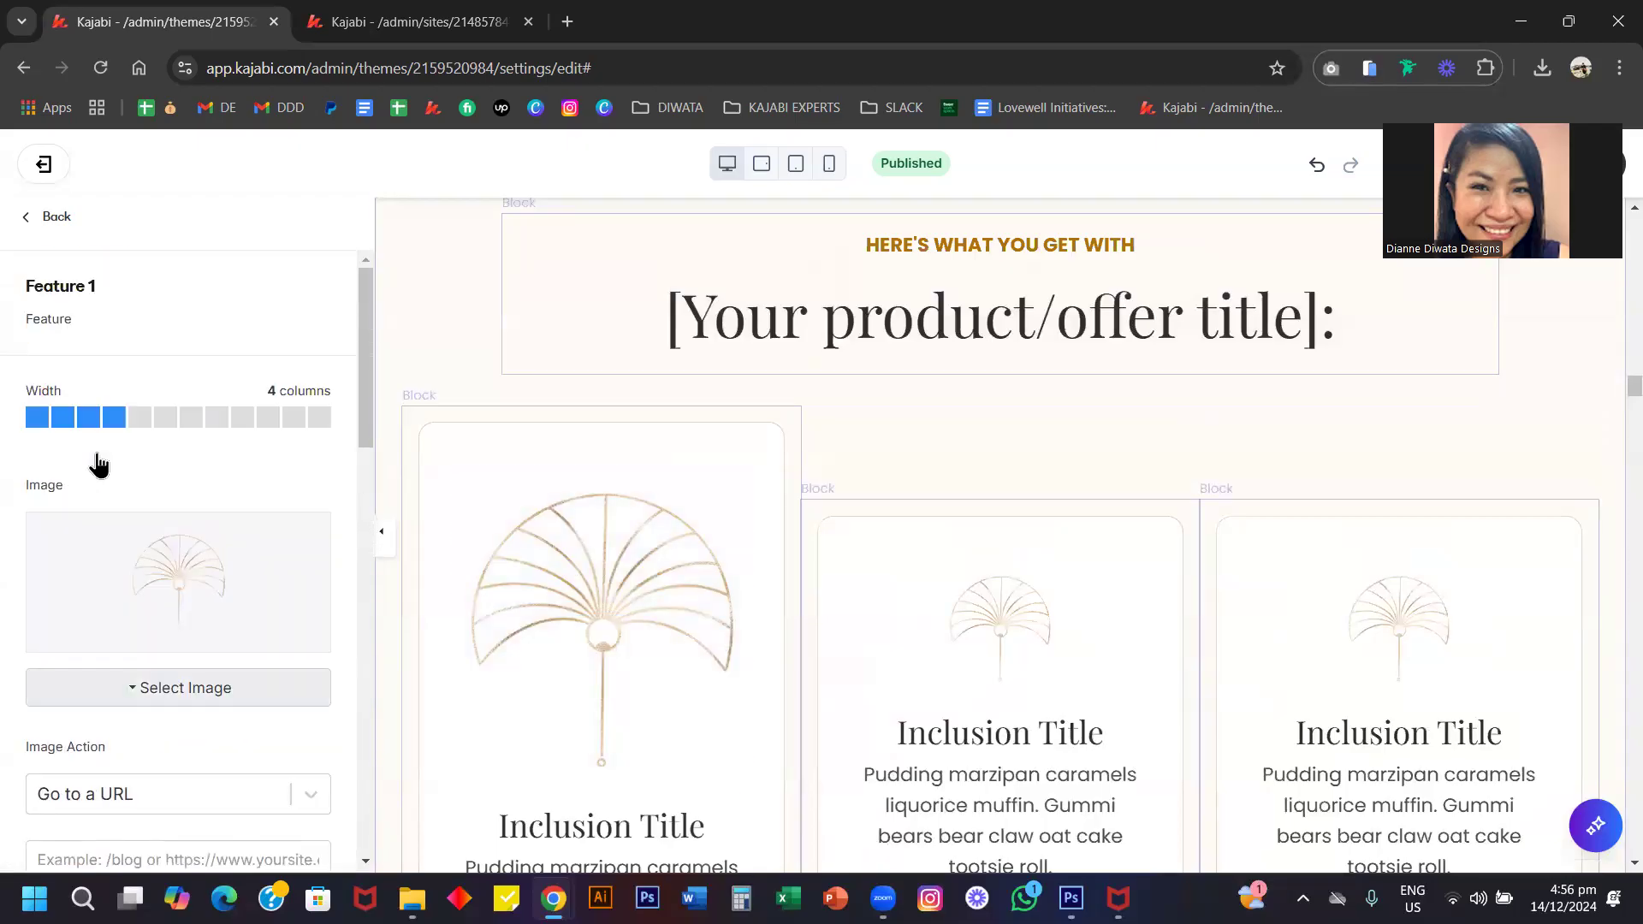
scroll(154, 522, down, 10)
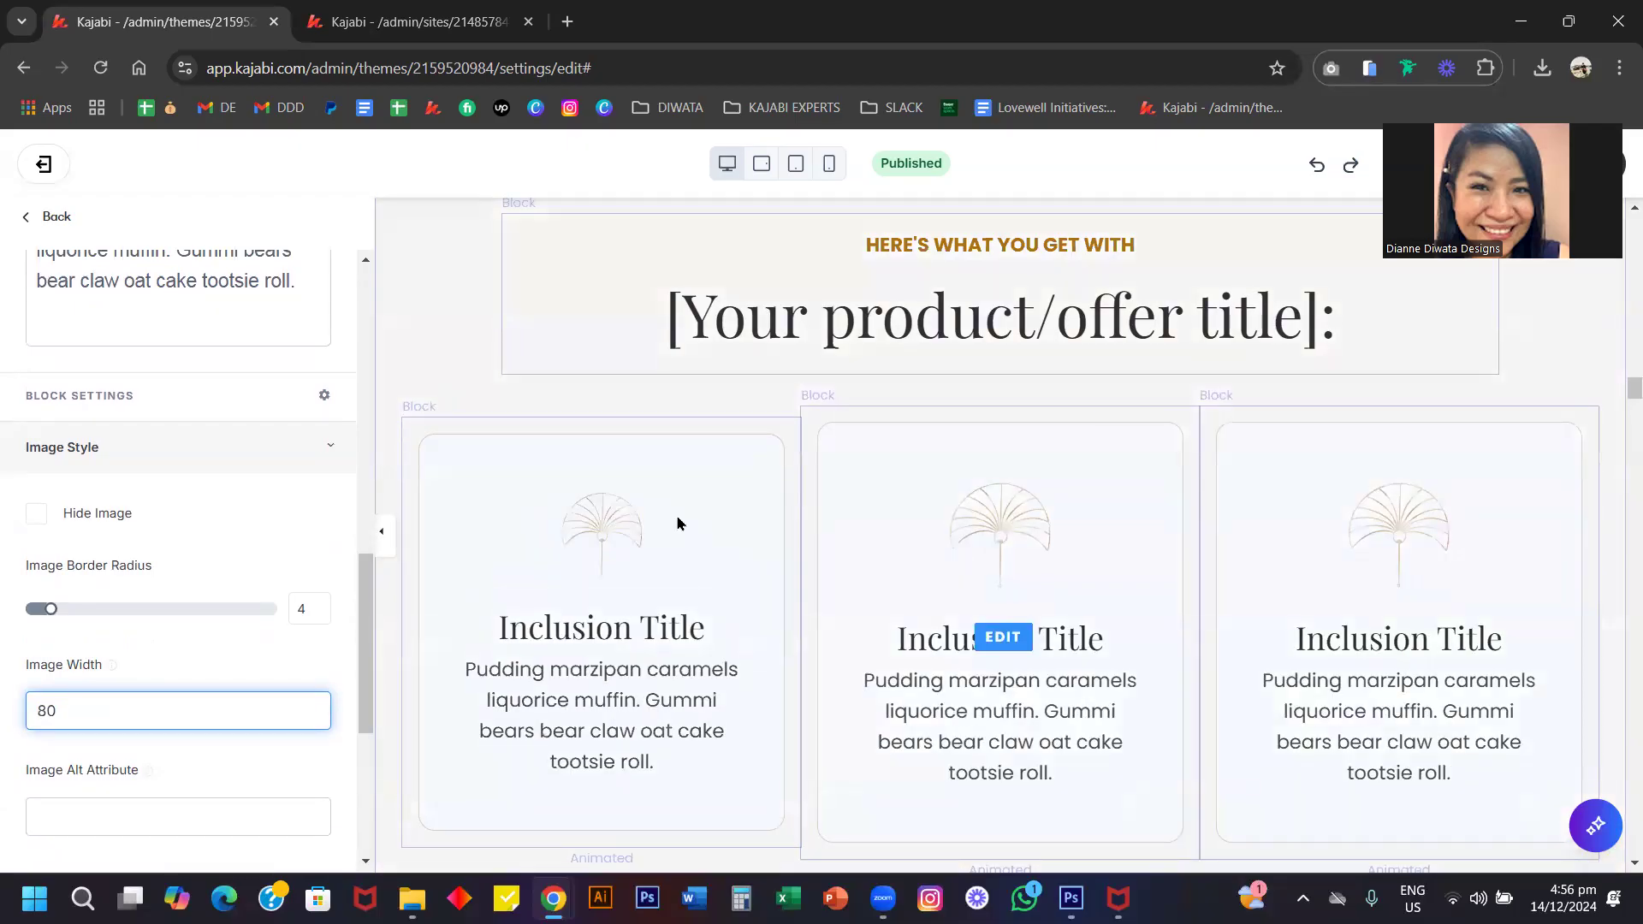
Lengthen the first inclusion block's description by repeating the sentence "Gummi bears bear claw oat cake tootsie roll.".
scroll(677, 523, down, 2)
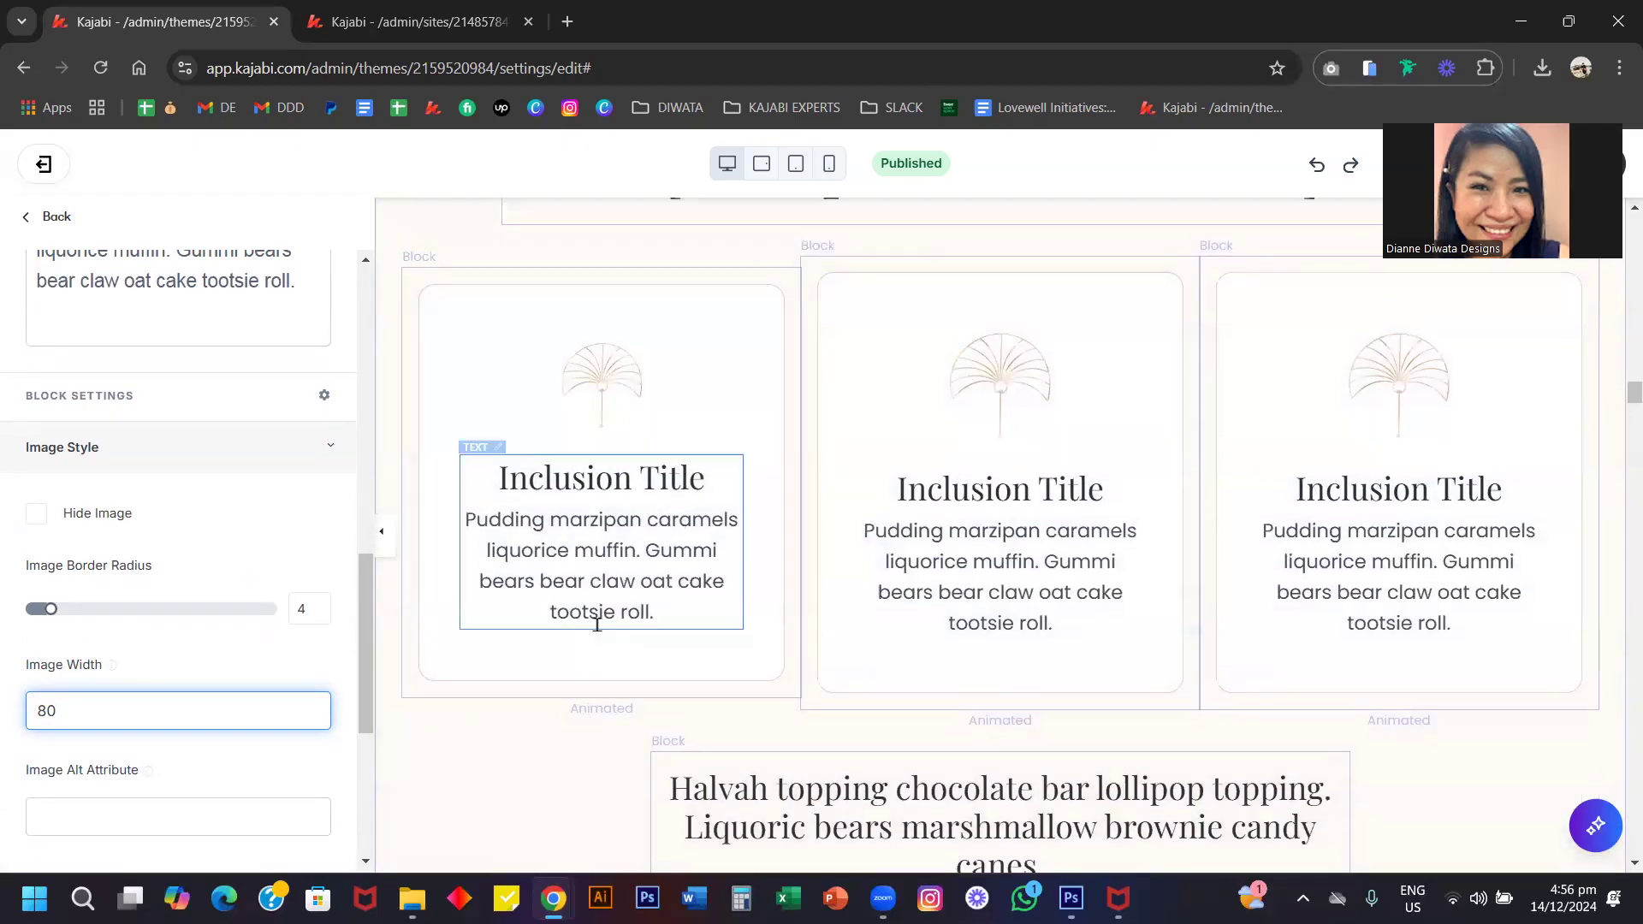
click(630, 615)
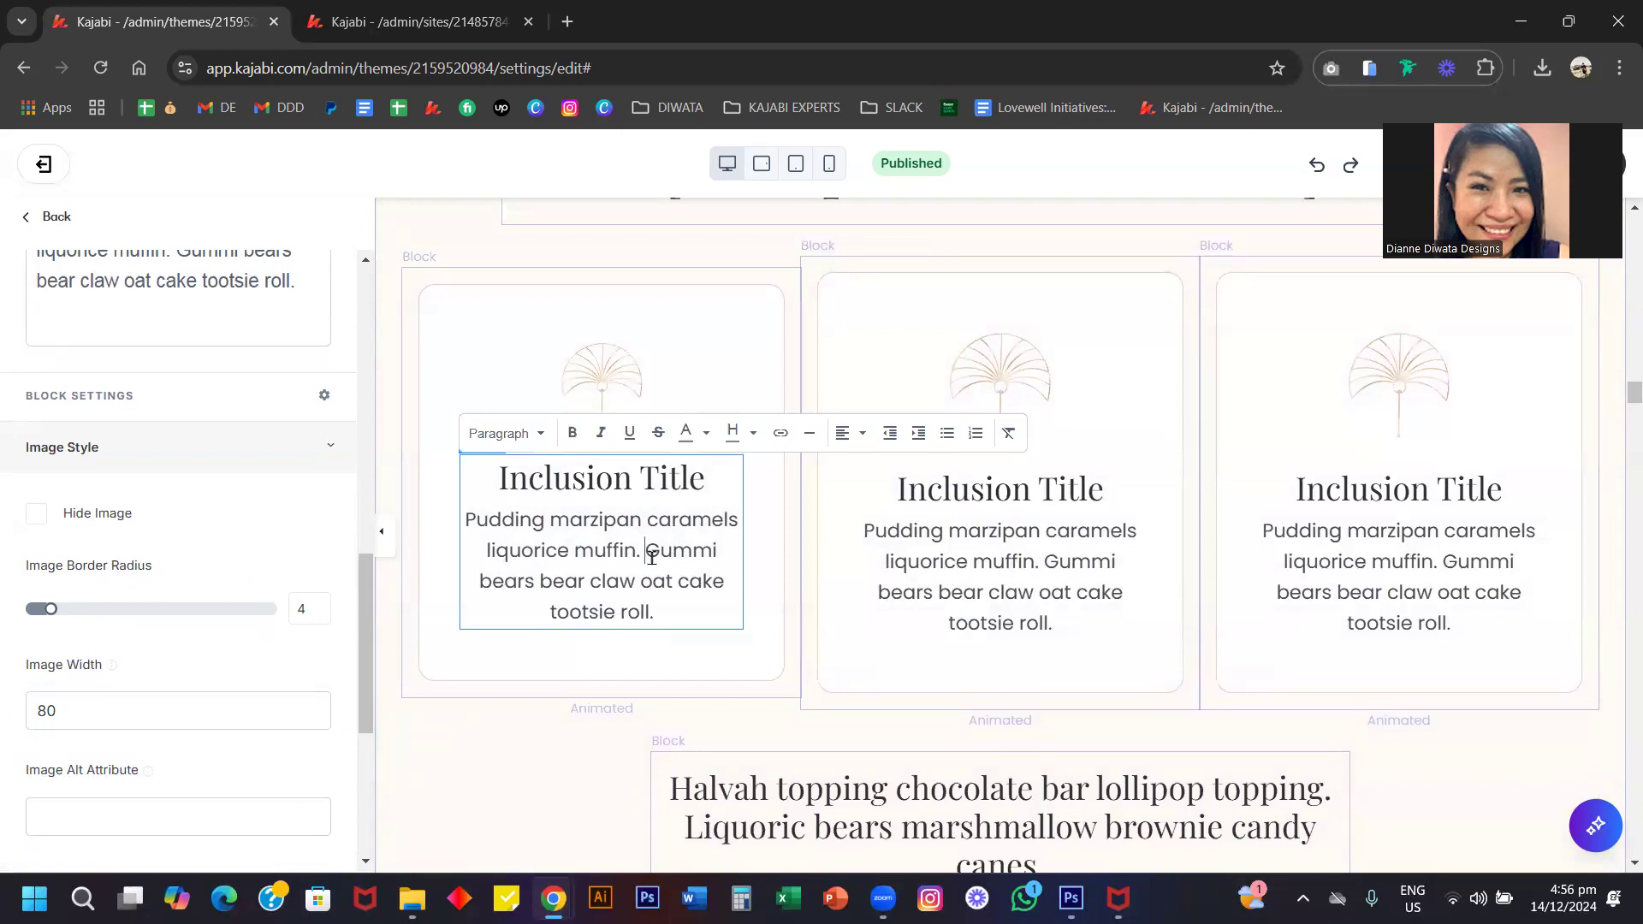
drag(651, 557, 664, 616)
key(ctrl+c)
click(663, 616)
key(ctrl+v)
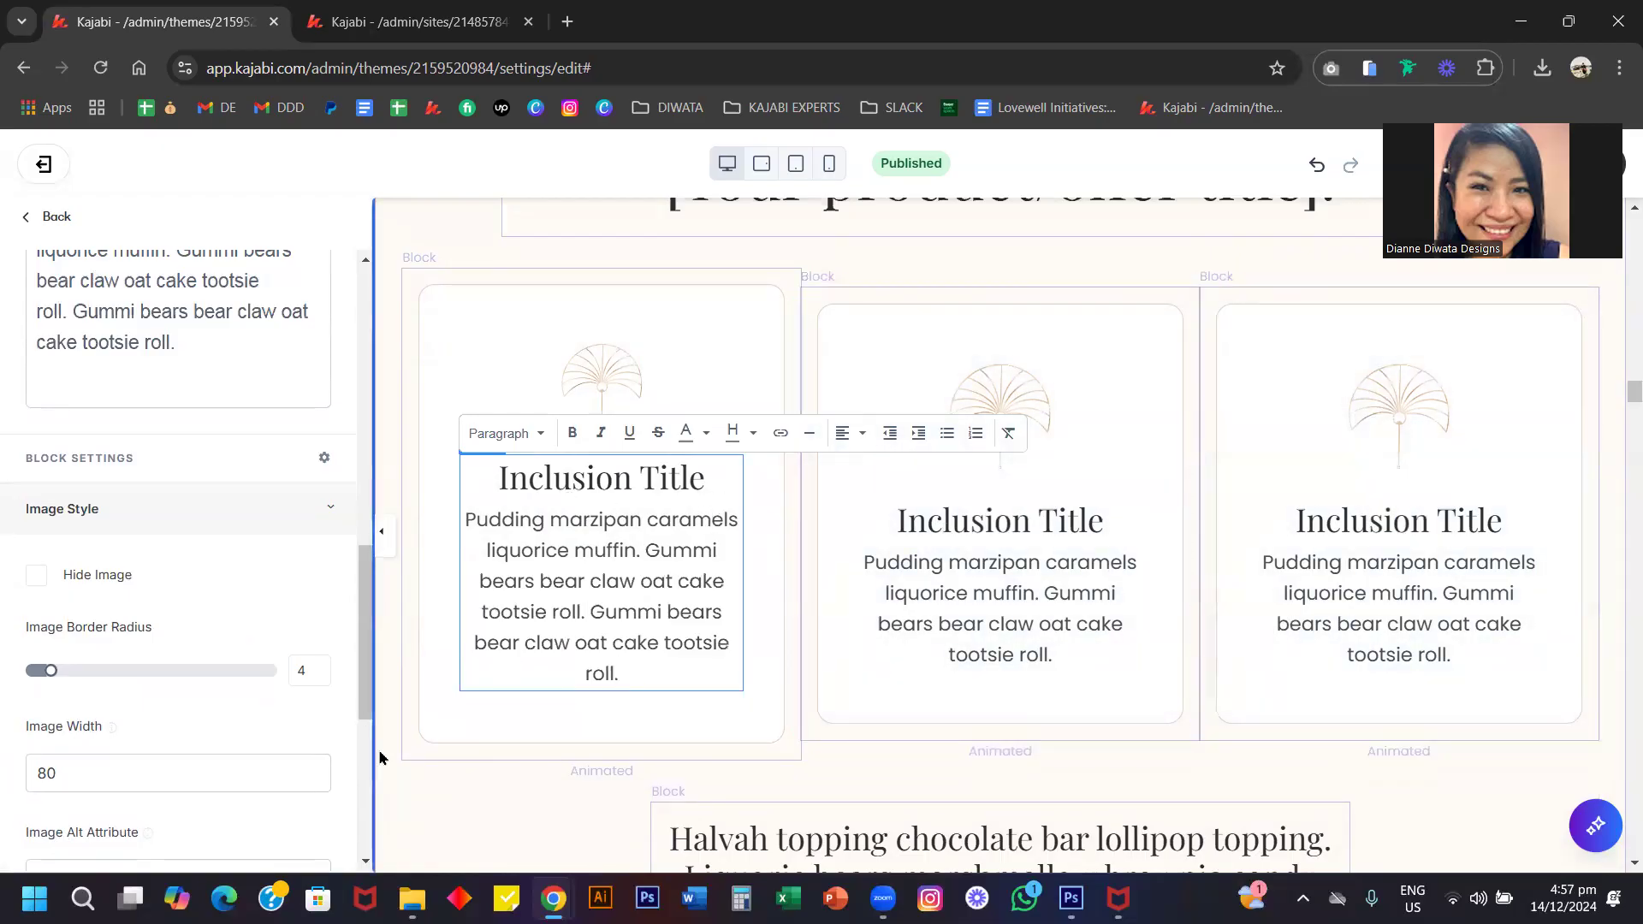
Try Top vertical alignment with Equal Height Blocks enabled in the inclusion section's Desktop Layout settings.
scroll(447, 809, down, 2)
click(455, 653)
scroll(455, 653, up, 2)
scroll(64, 599, down, 2)
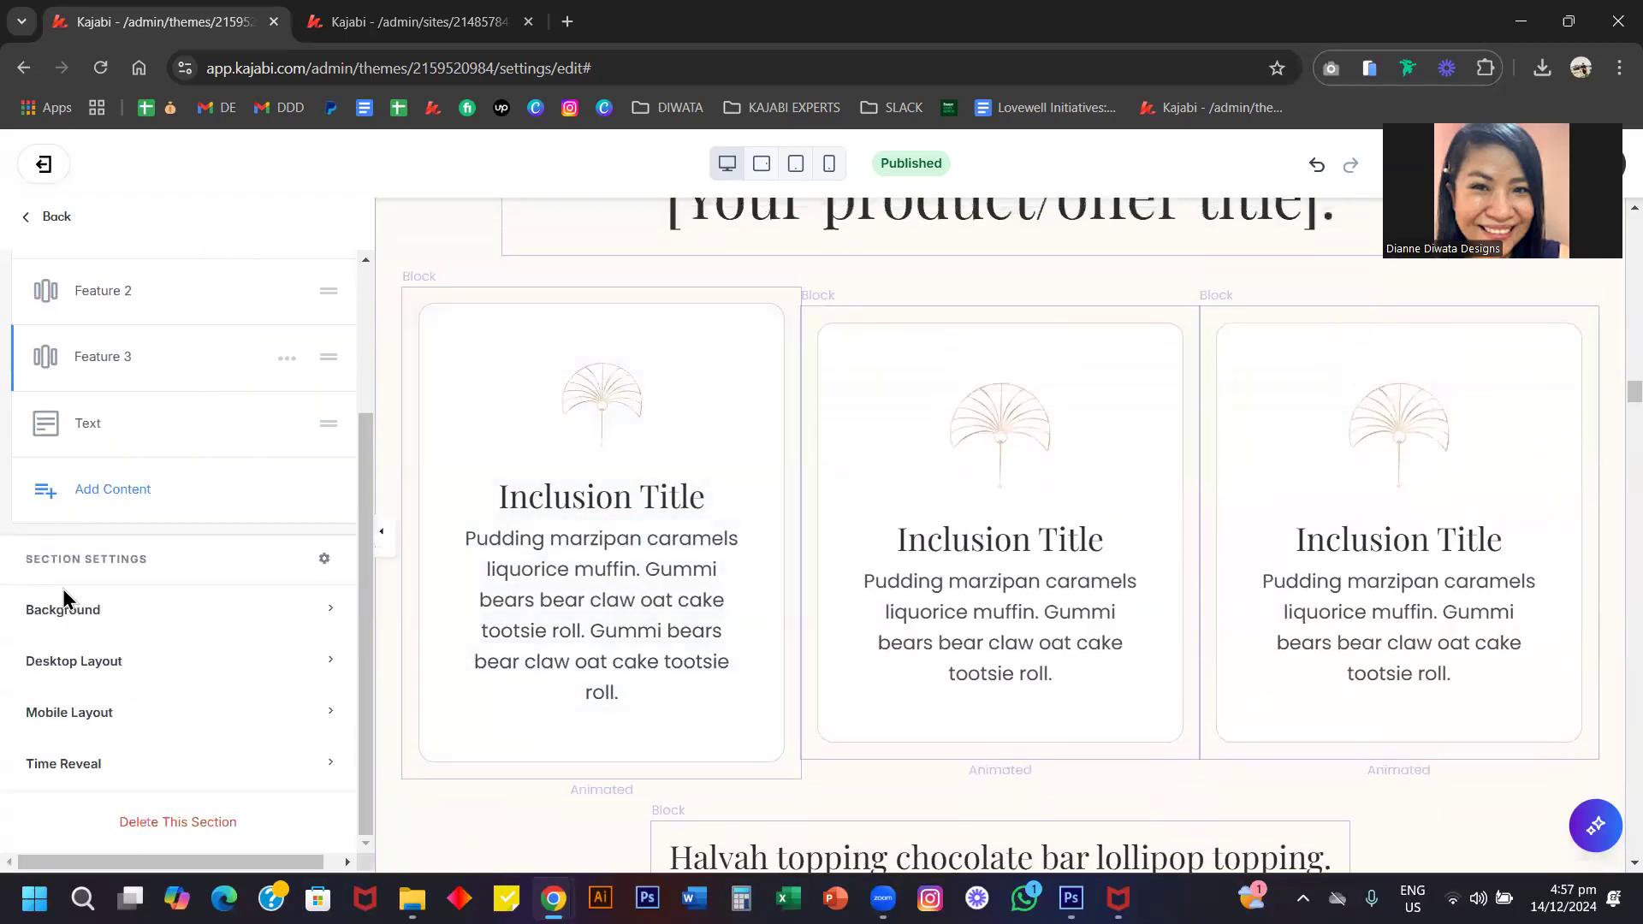
click(149, 666)
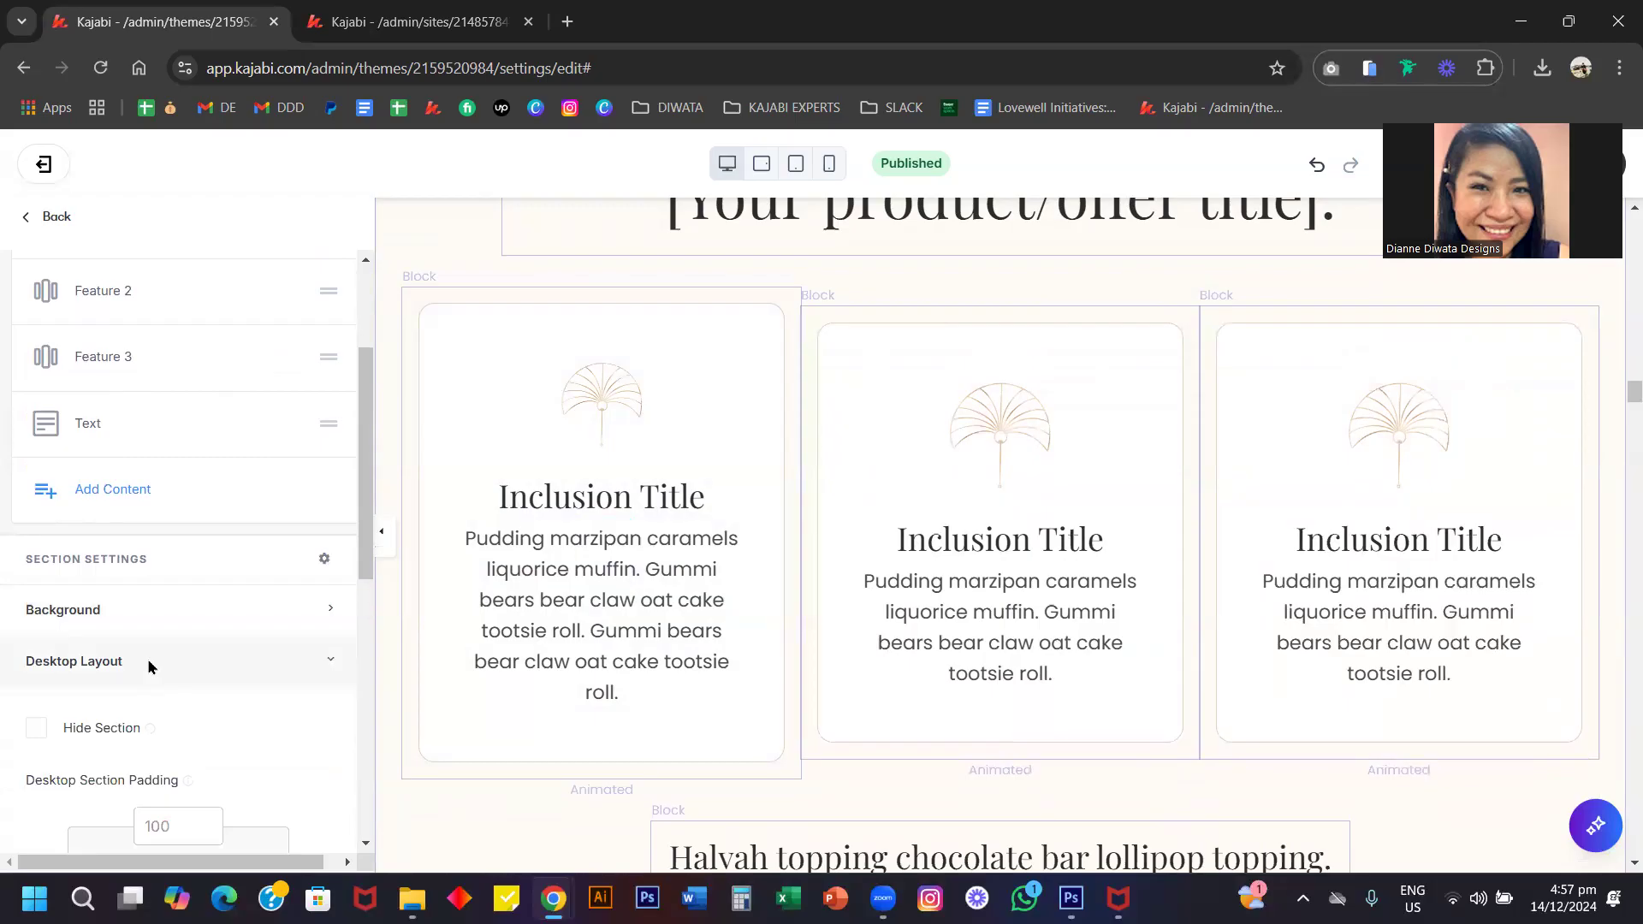
scroll(147, 660, down, 4)
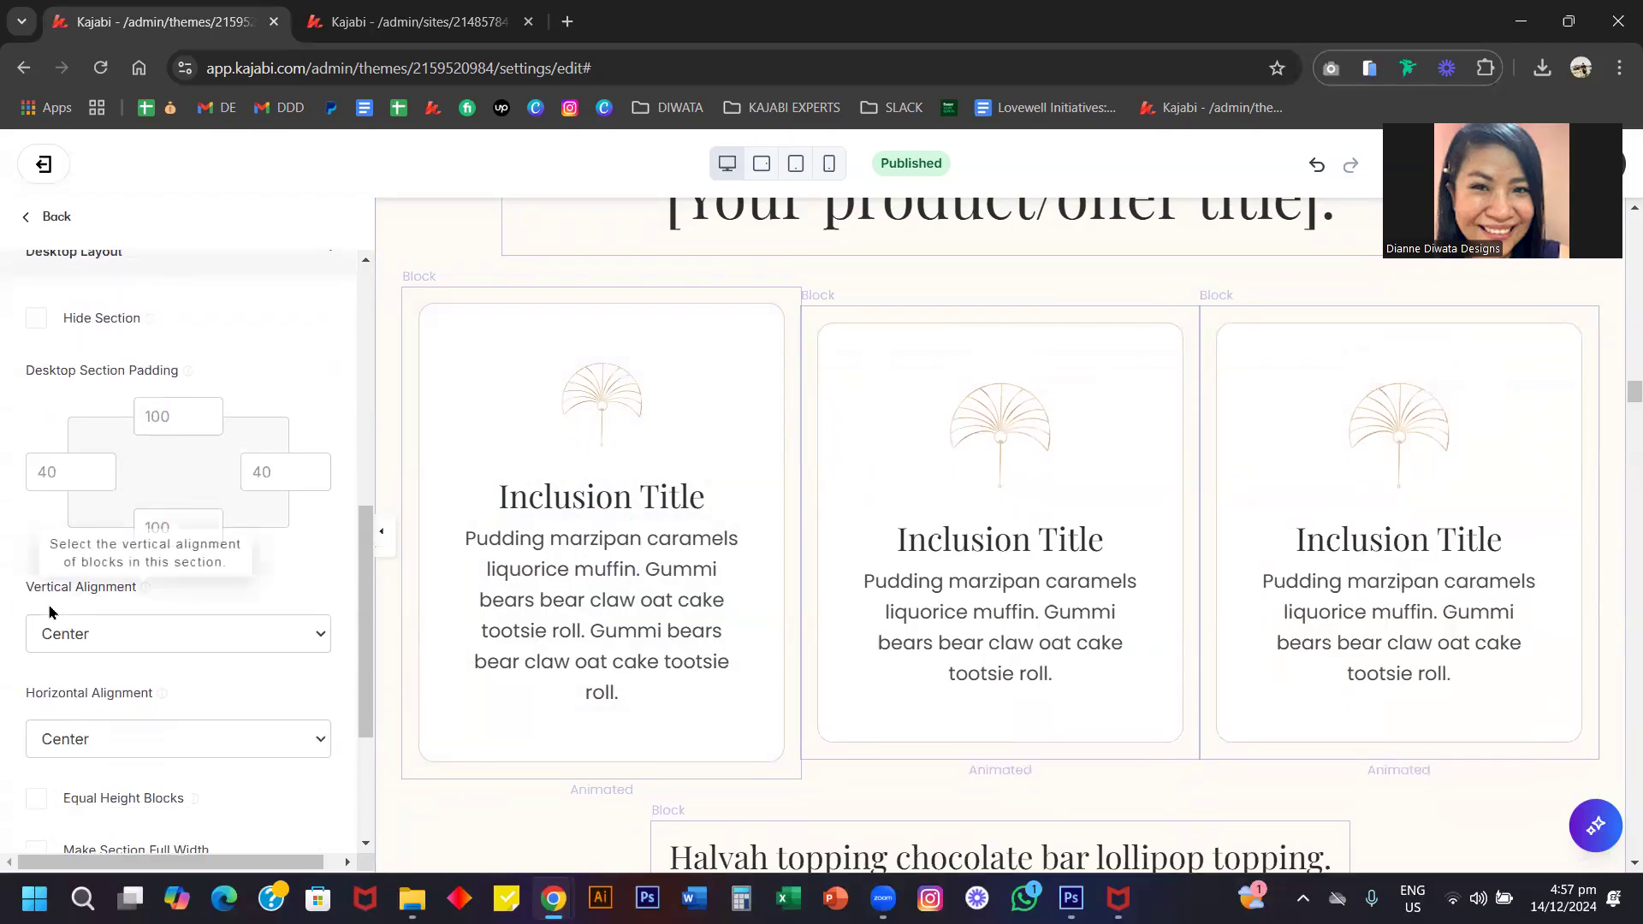
click(169, 637)
click(127, 677)
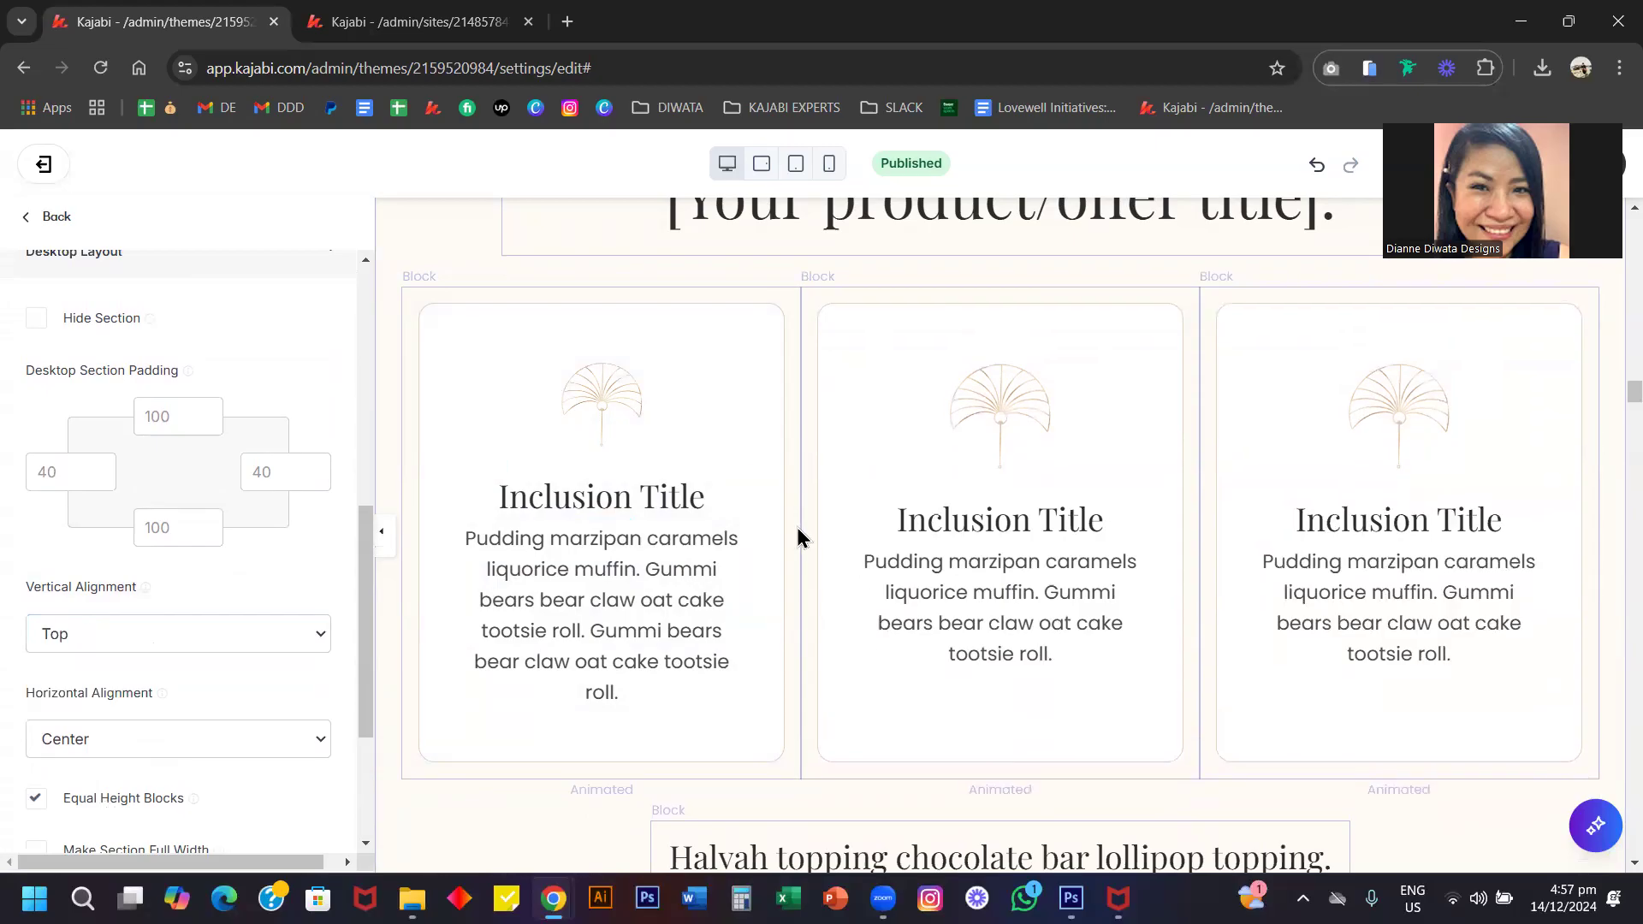
Try Bottom vertical alignment on the inclusion section's blocks and switch it back to Top.
click(89, 651)
click(89, 731)
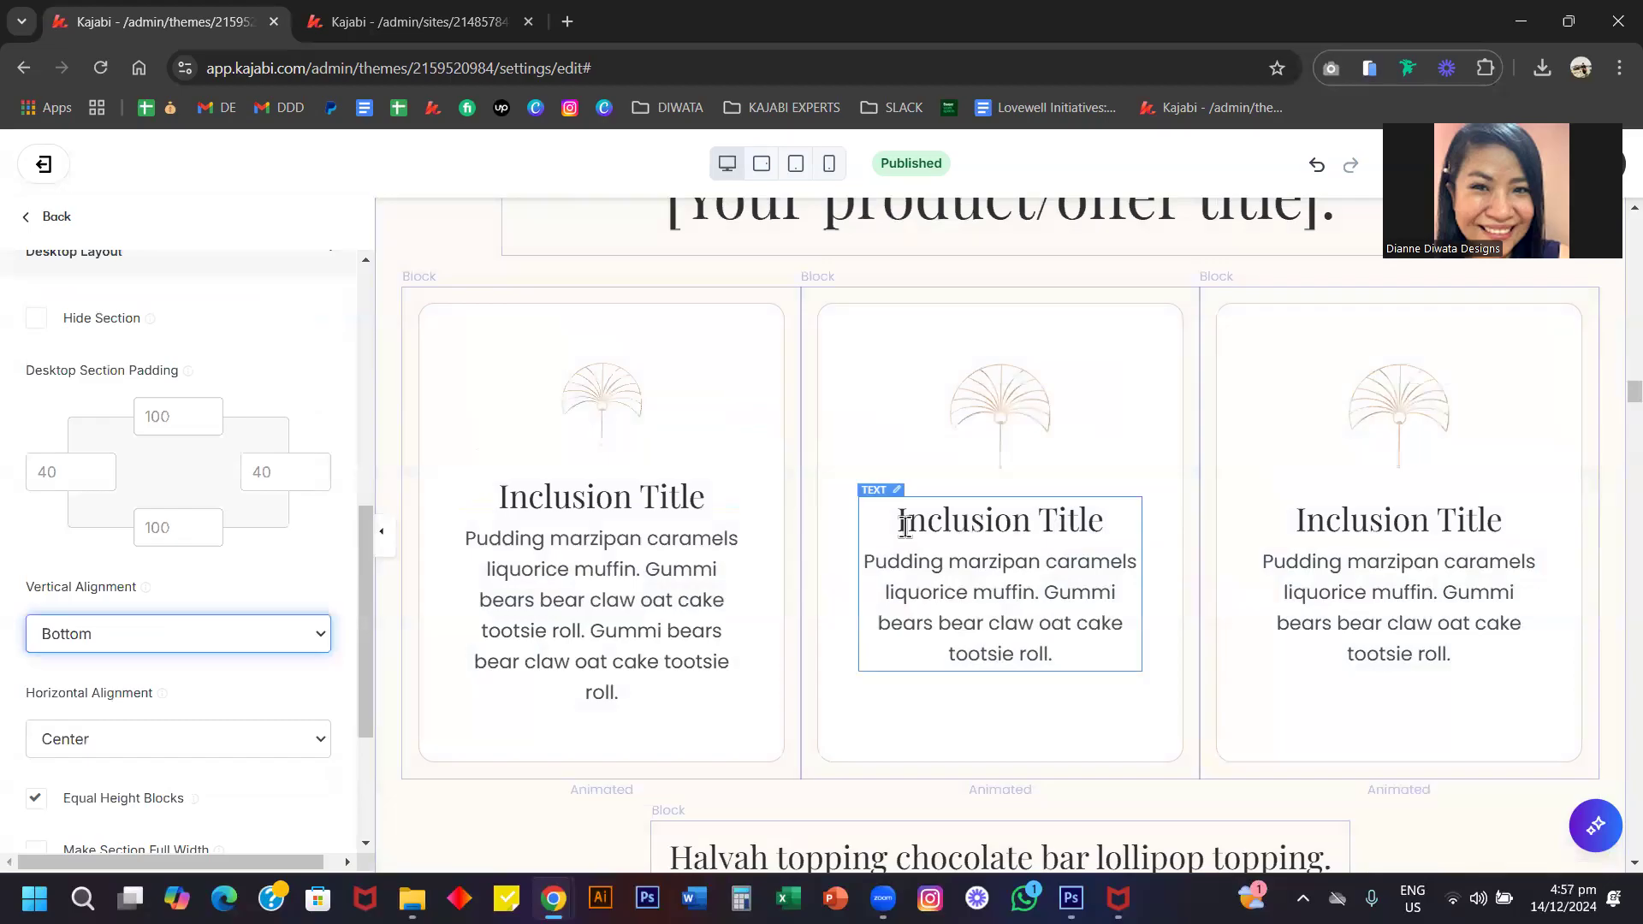
click(150, 640)
click(129, 666)
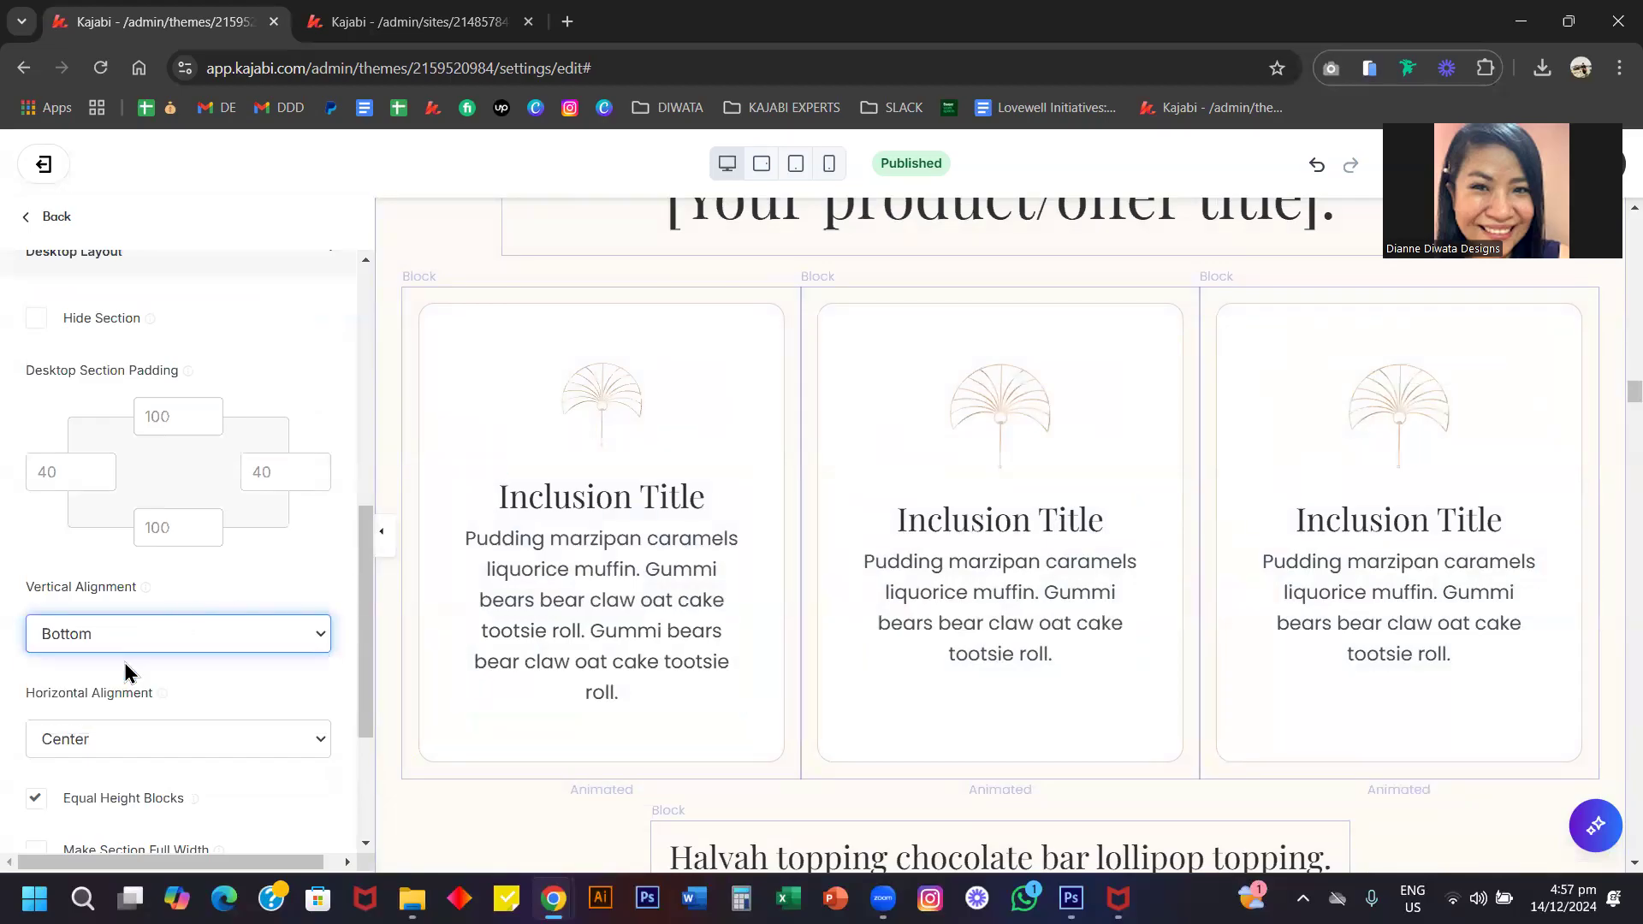
Try adding another "Gummi bears bear claw oat cake tootsie roll." to the first inclusion block, and undo it with the section's alignment and equal-height changes.
scroll(1038, 468, down, 2)
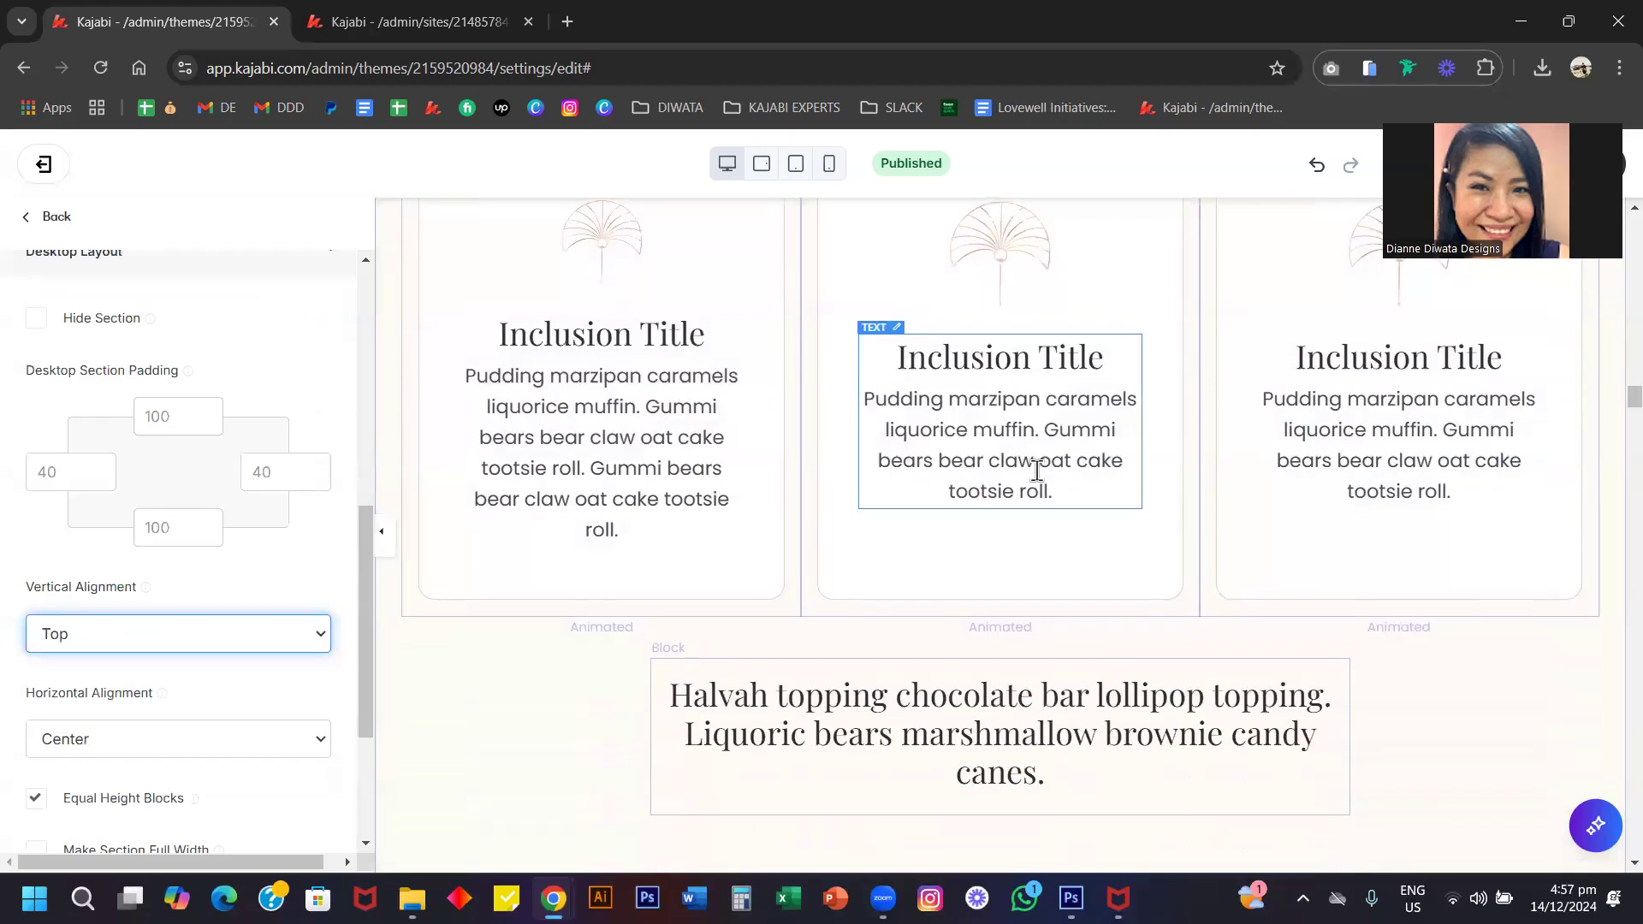
click(669, 520)
key(ctrl+v)
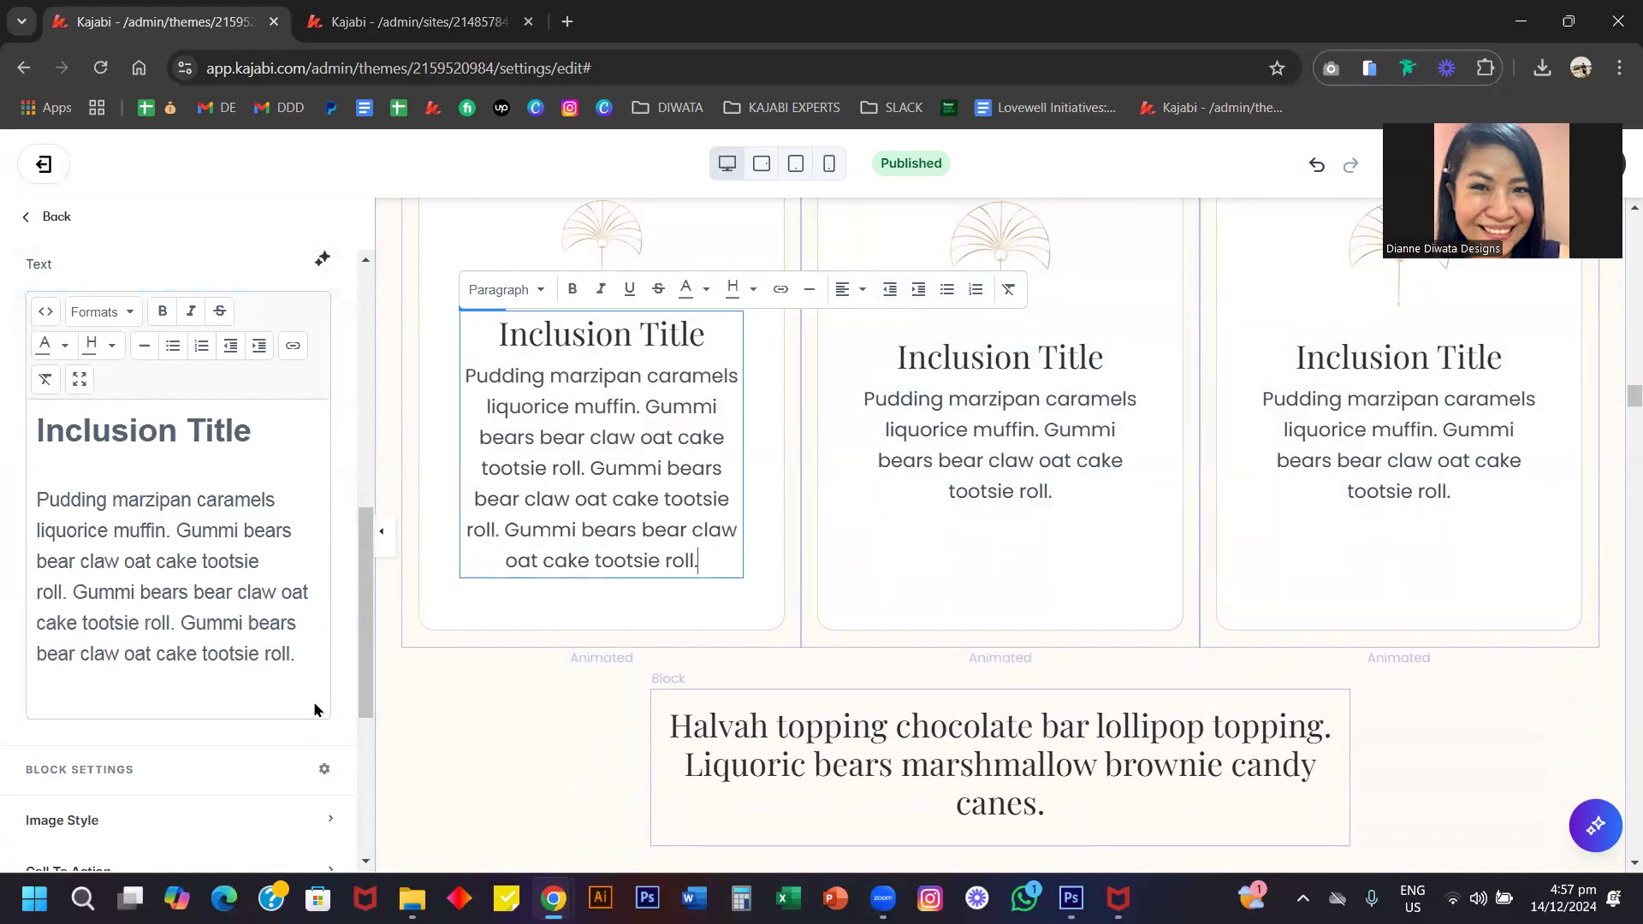
click(340, 674)
key(ctrl+z)
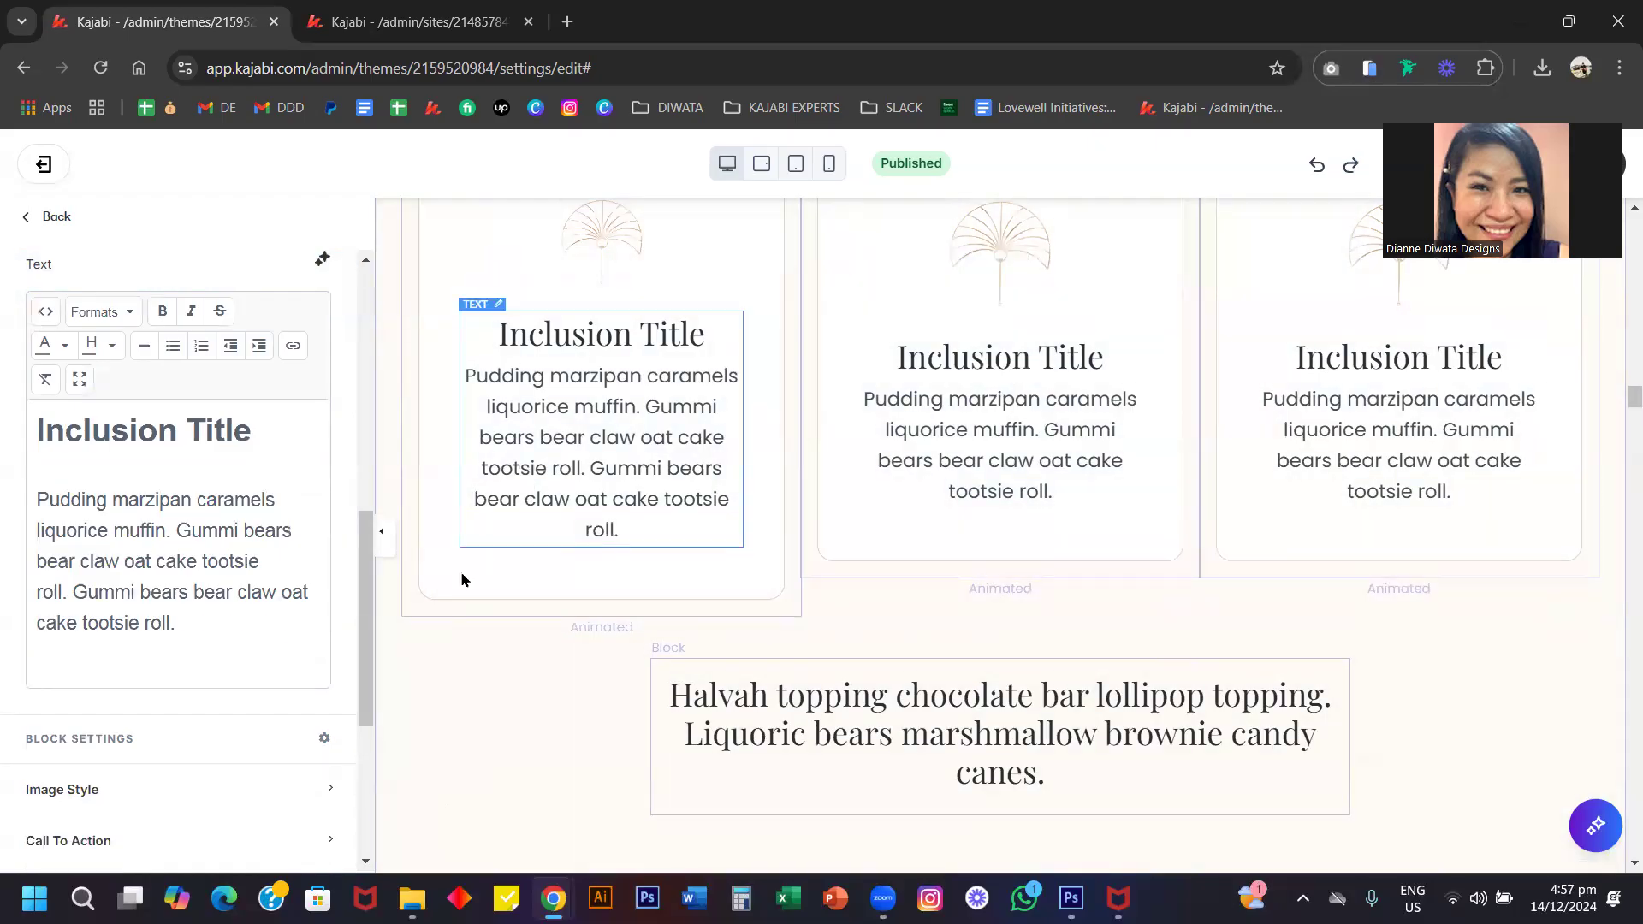
click(636, 474)
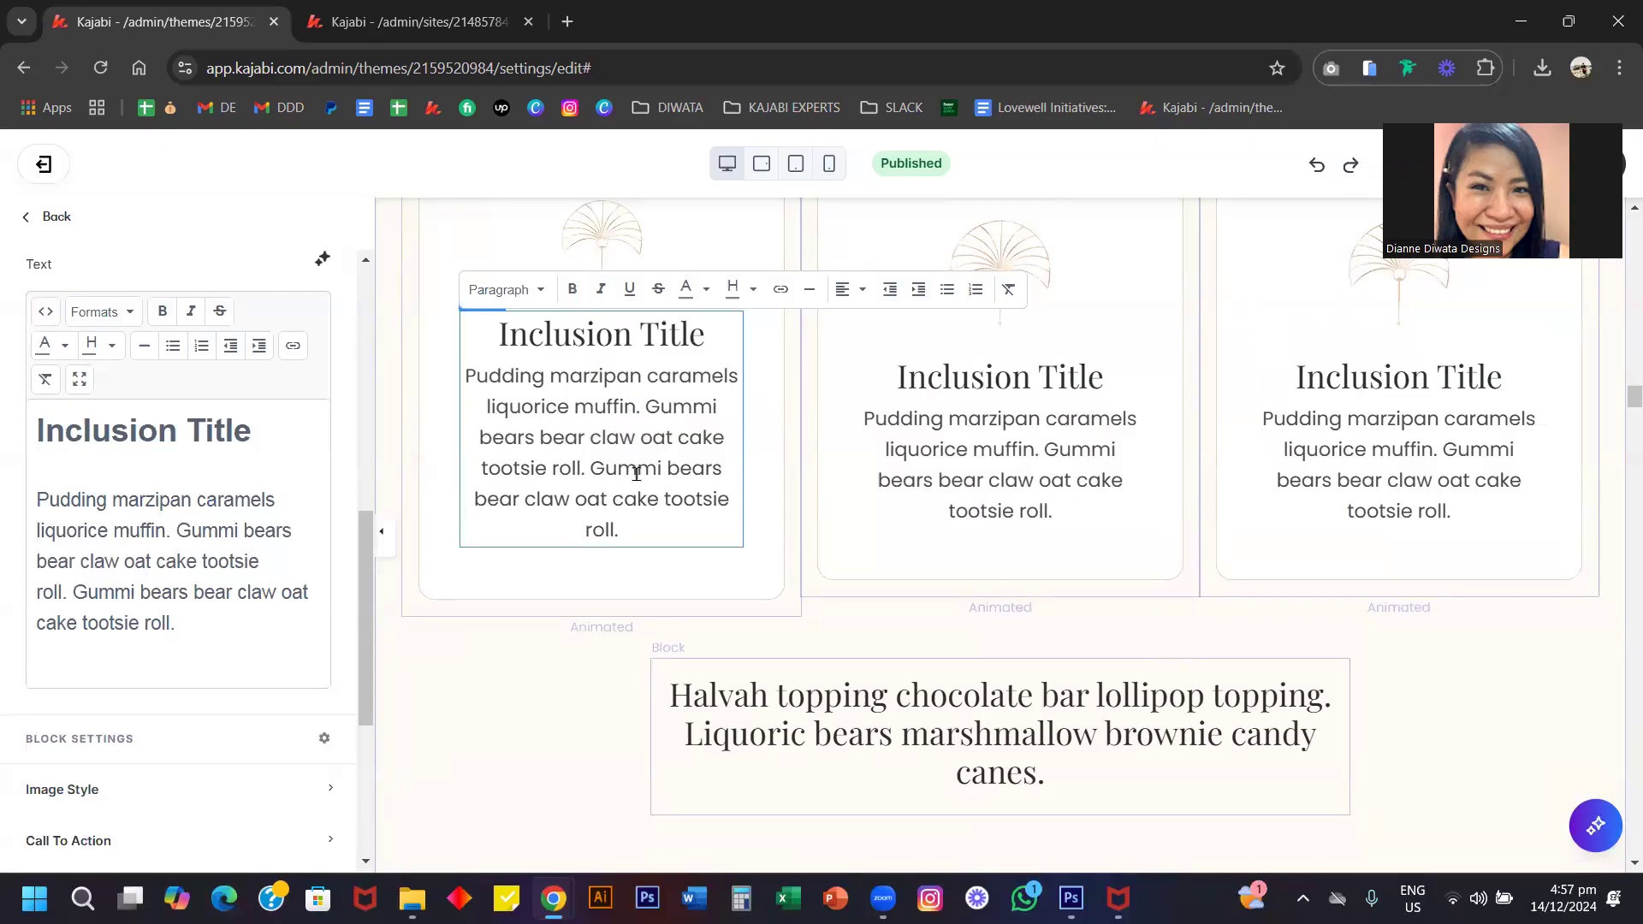
Try a brown block background color (RGB 185, 114, 50) on the first inclusion block.
scroll(637, 473, up, 3)
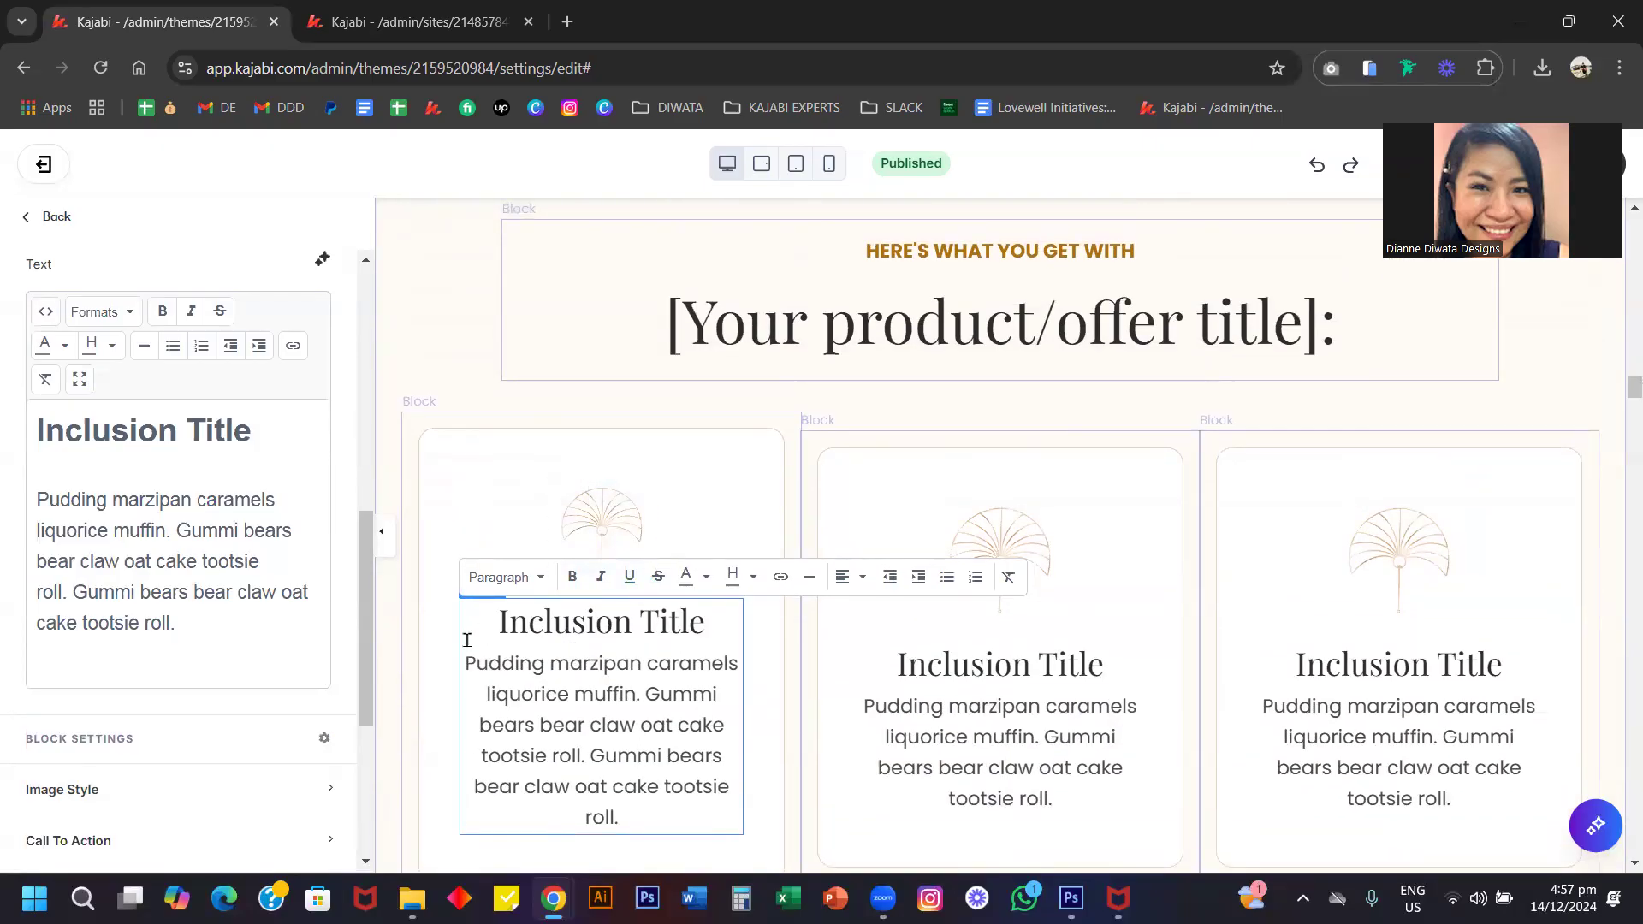
scroll(160, 633, down, 4)
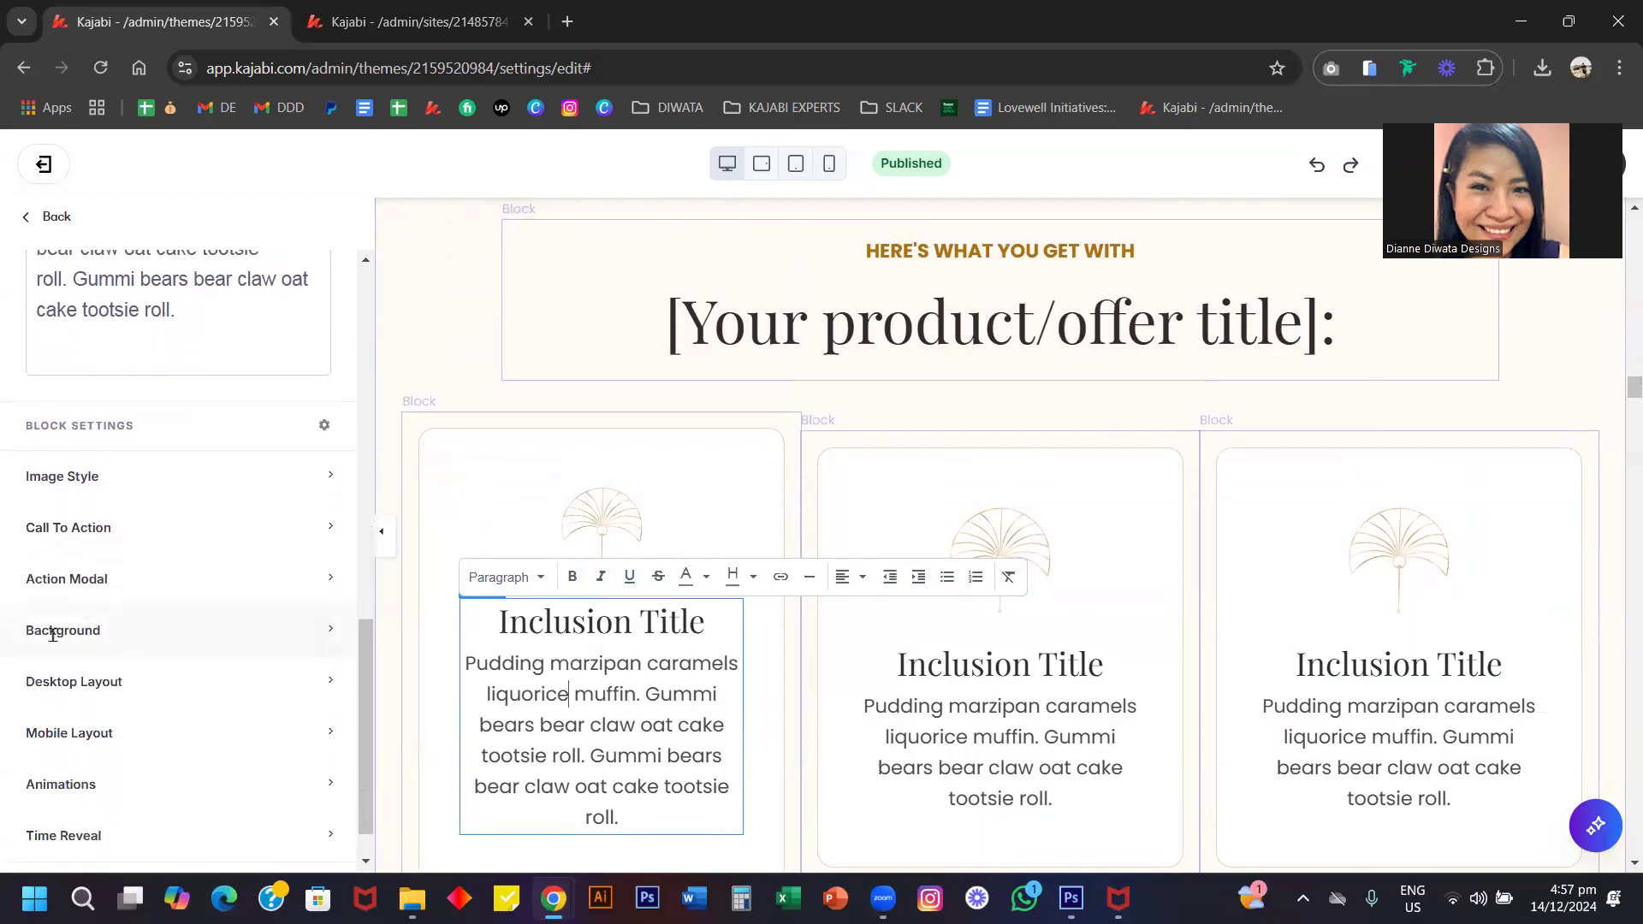
click(86, 635)
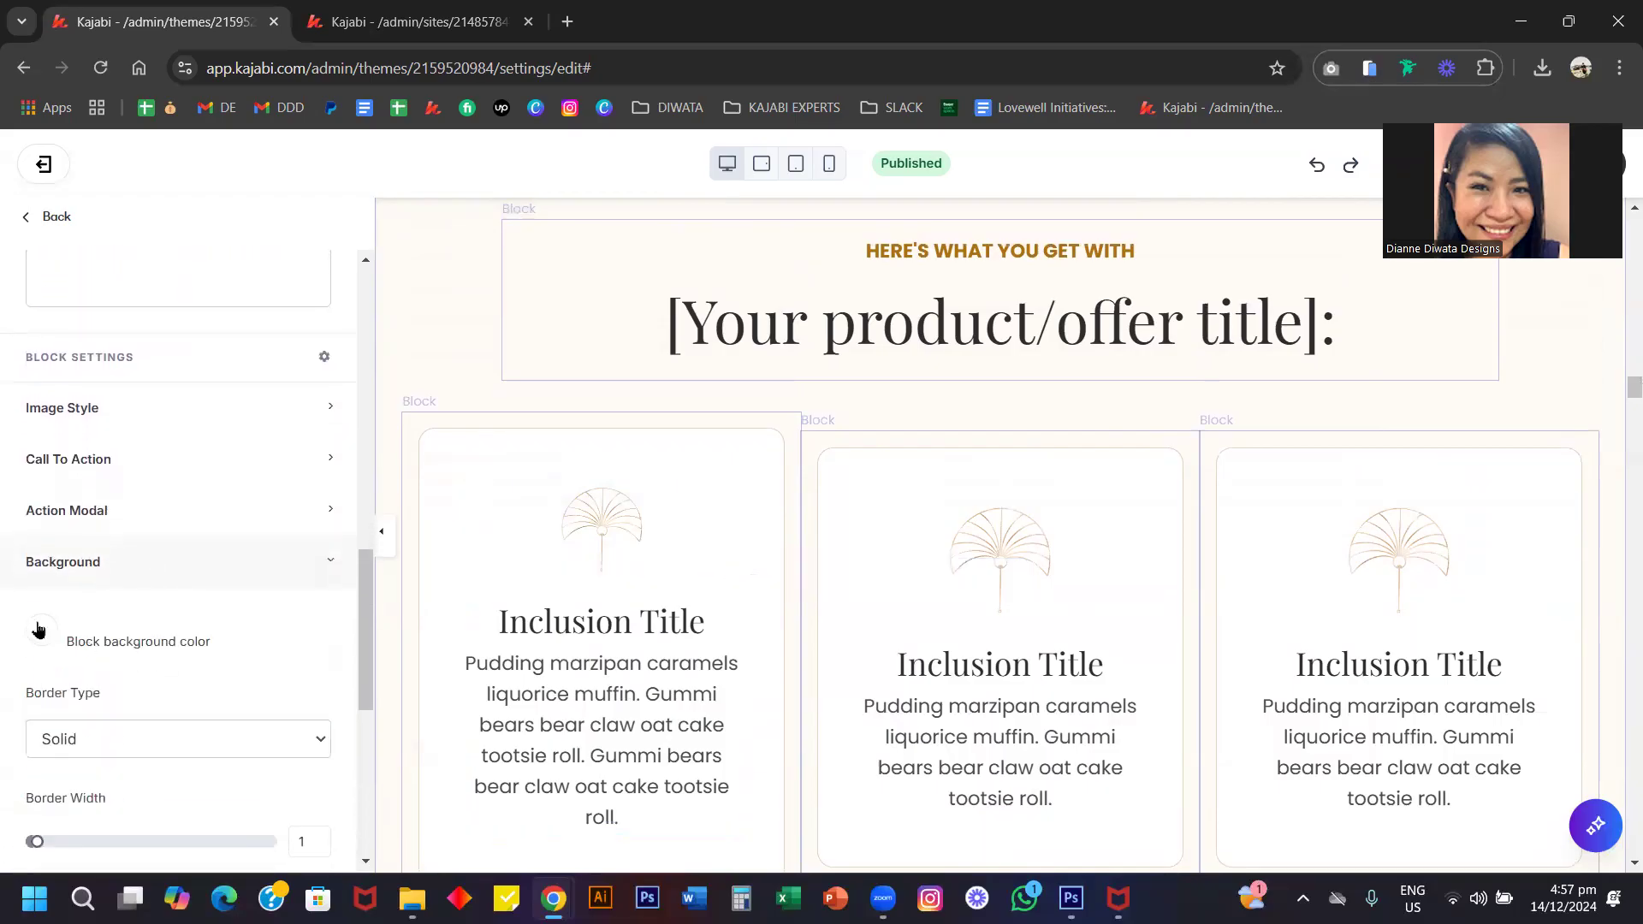
click(37, 630)
click(73, 503)
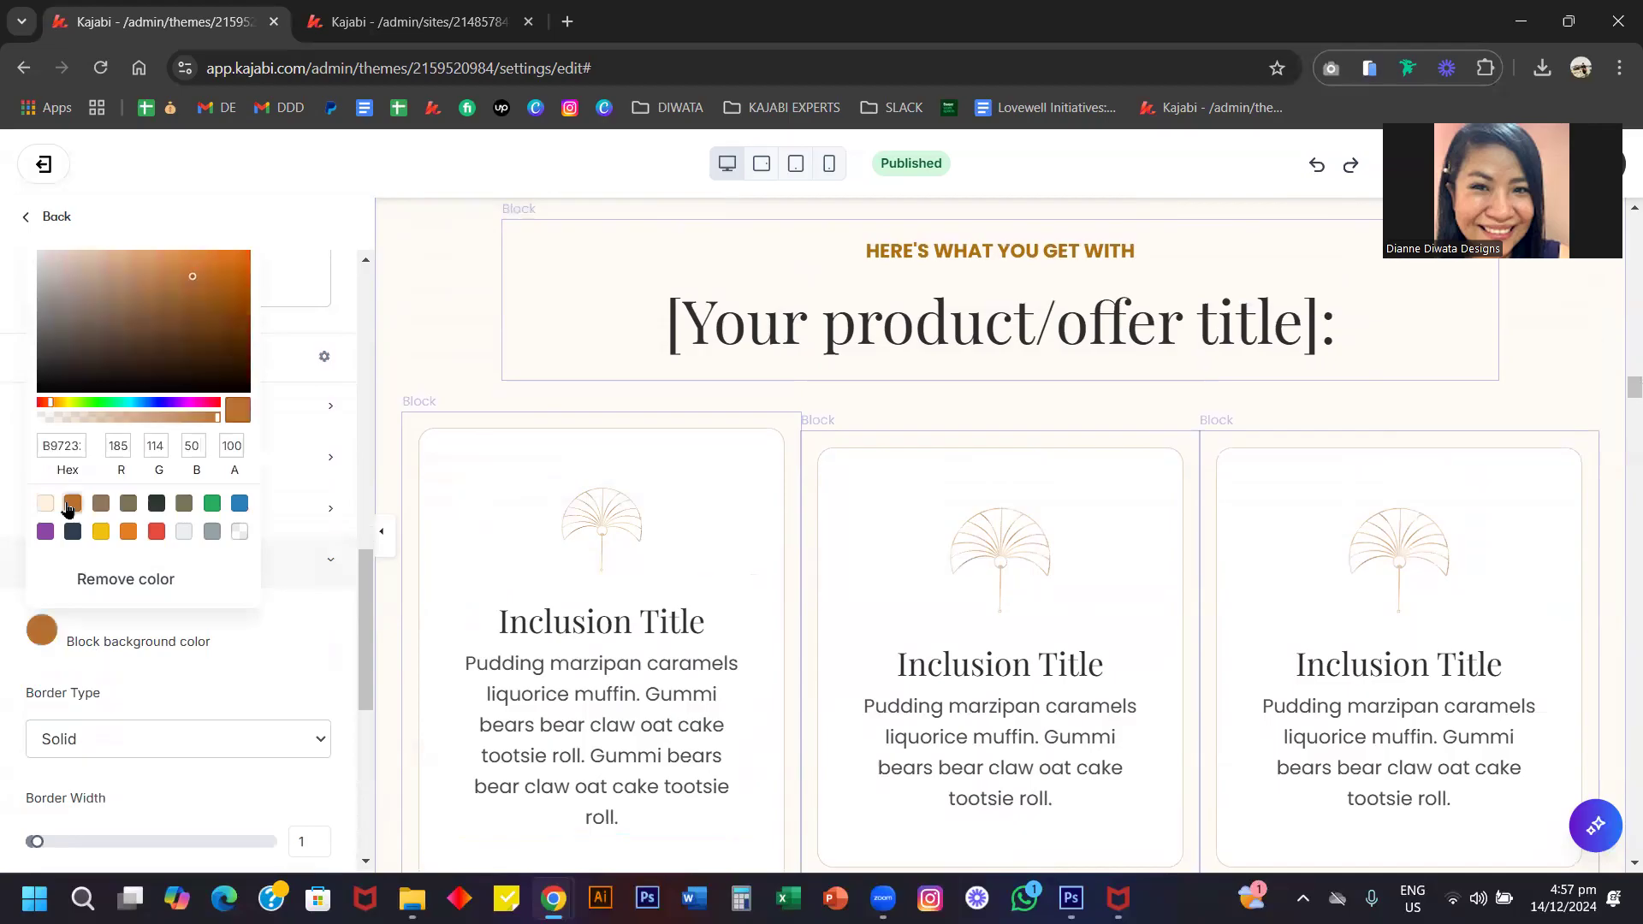
click(294, 668)
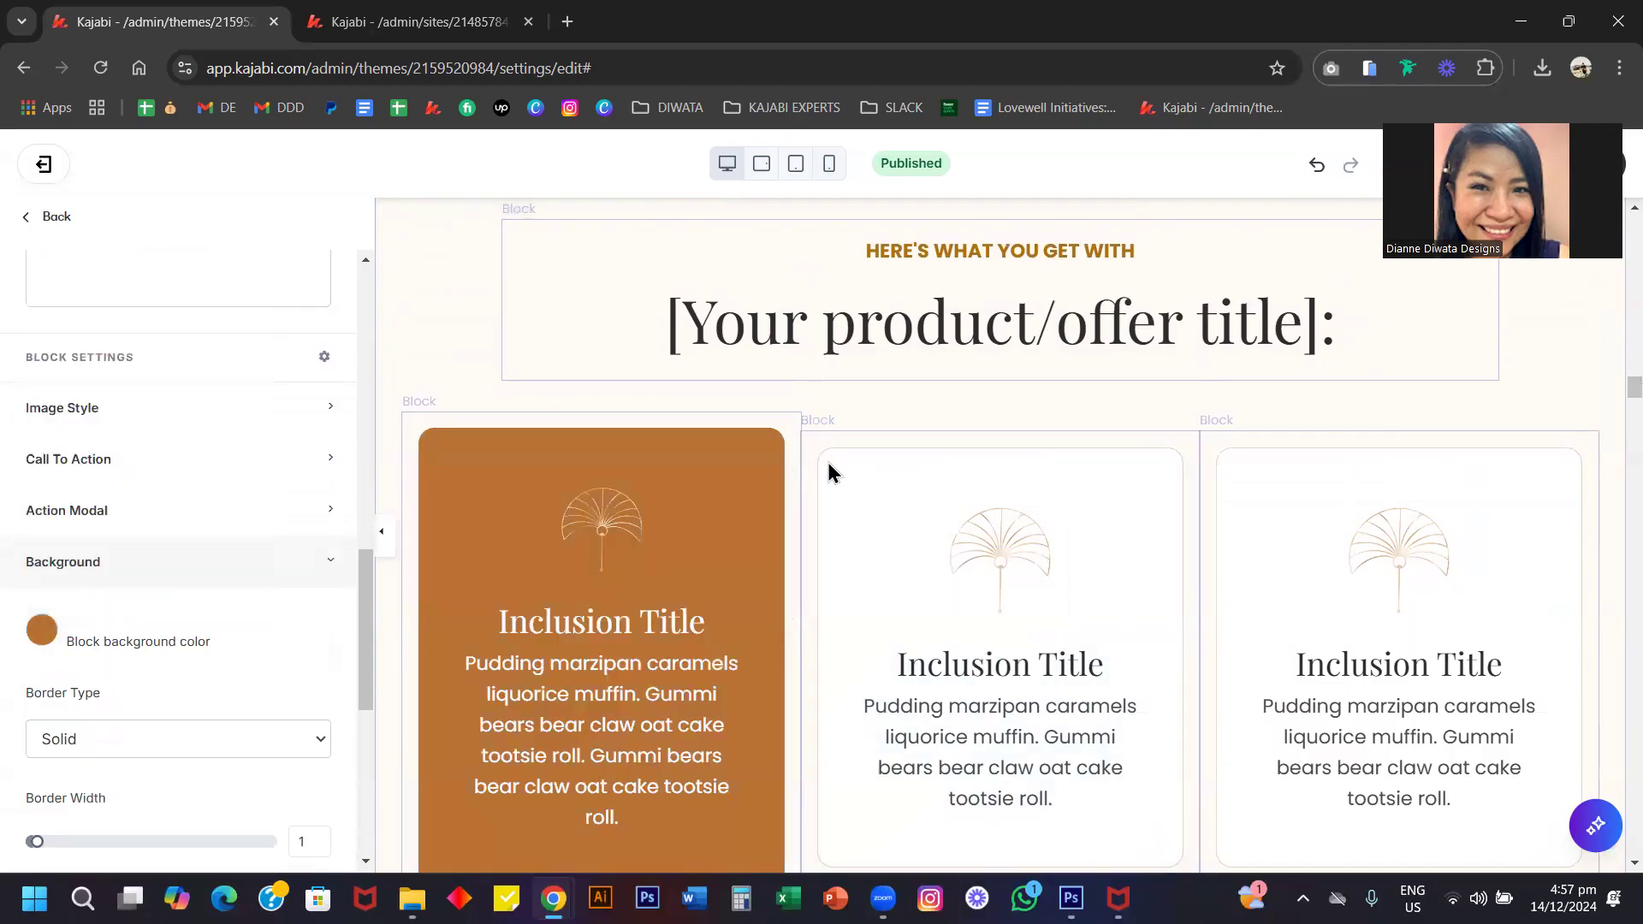
Try border type None on the first inclusion block, return it to Solid, and set the border width to 4.
scroll(128, 650, down, 1)
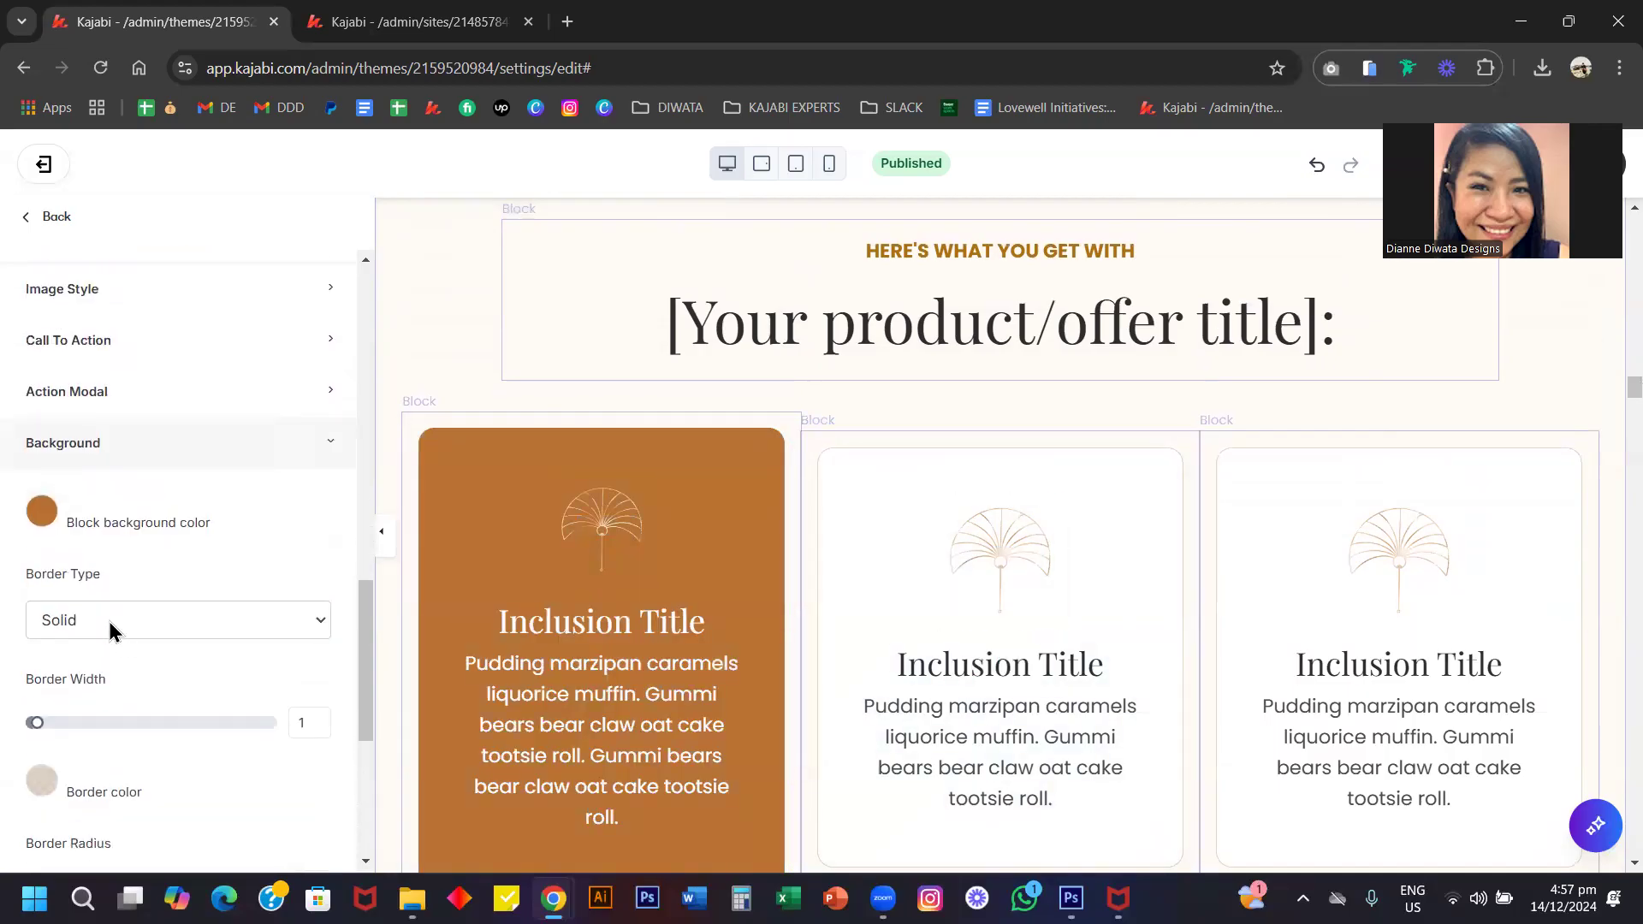
click(110, 631)
click(71, 657)
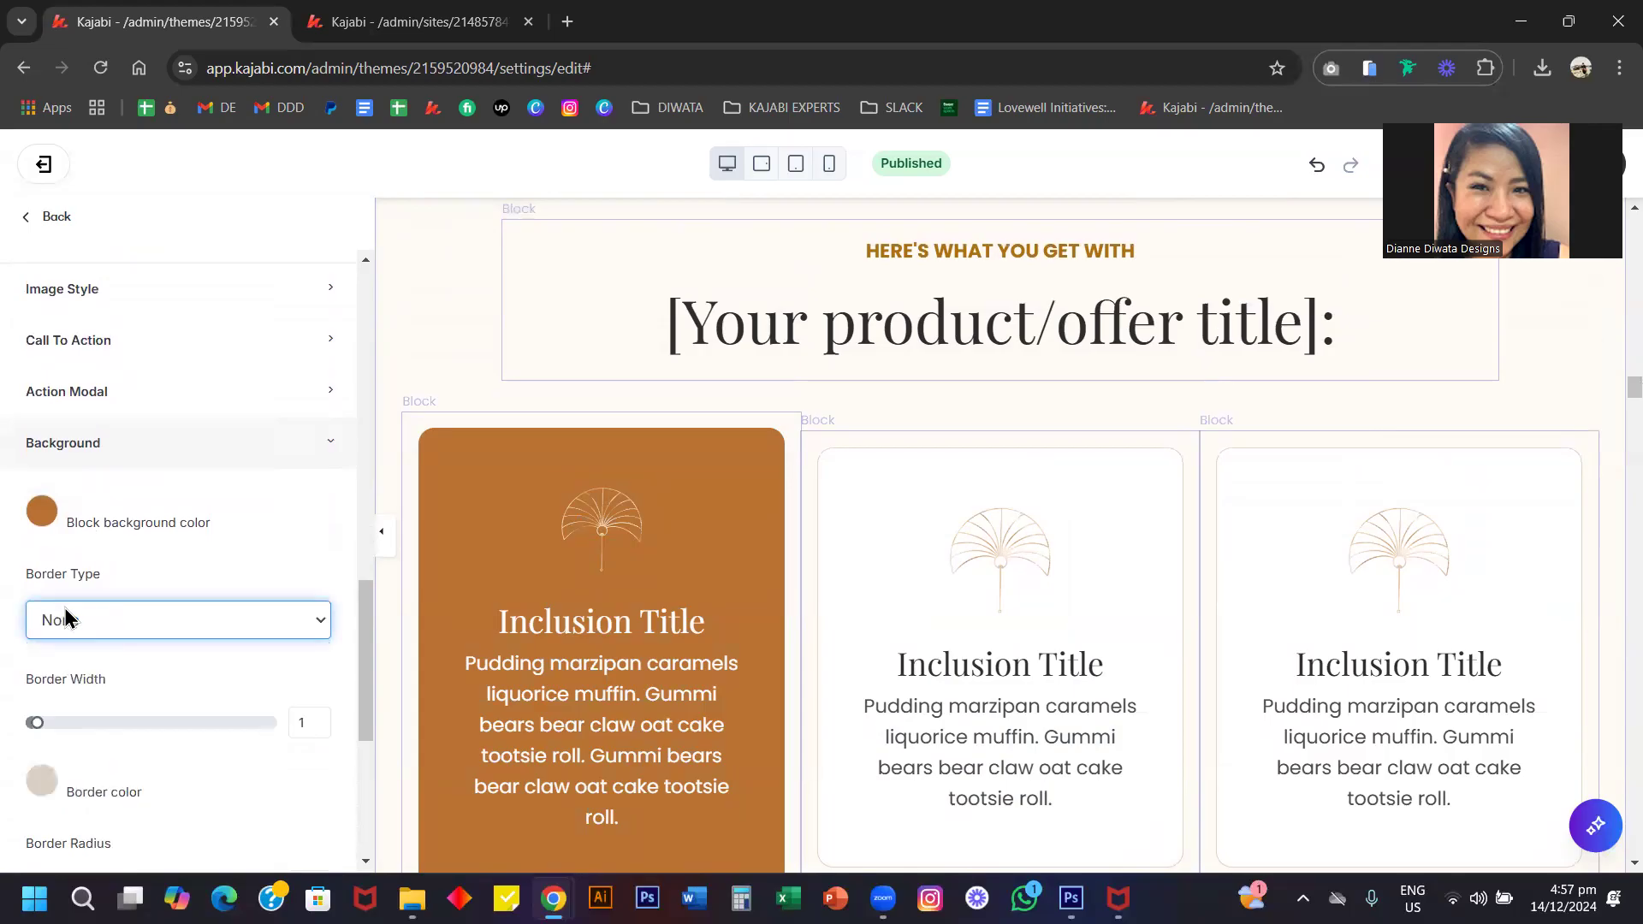
click(146, 625)
click(111, 681)
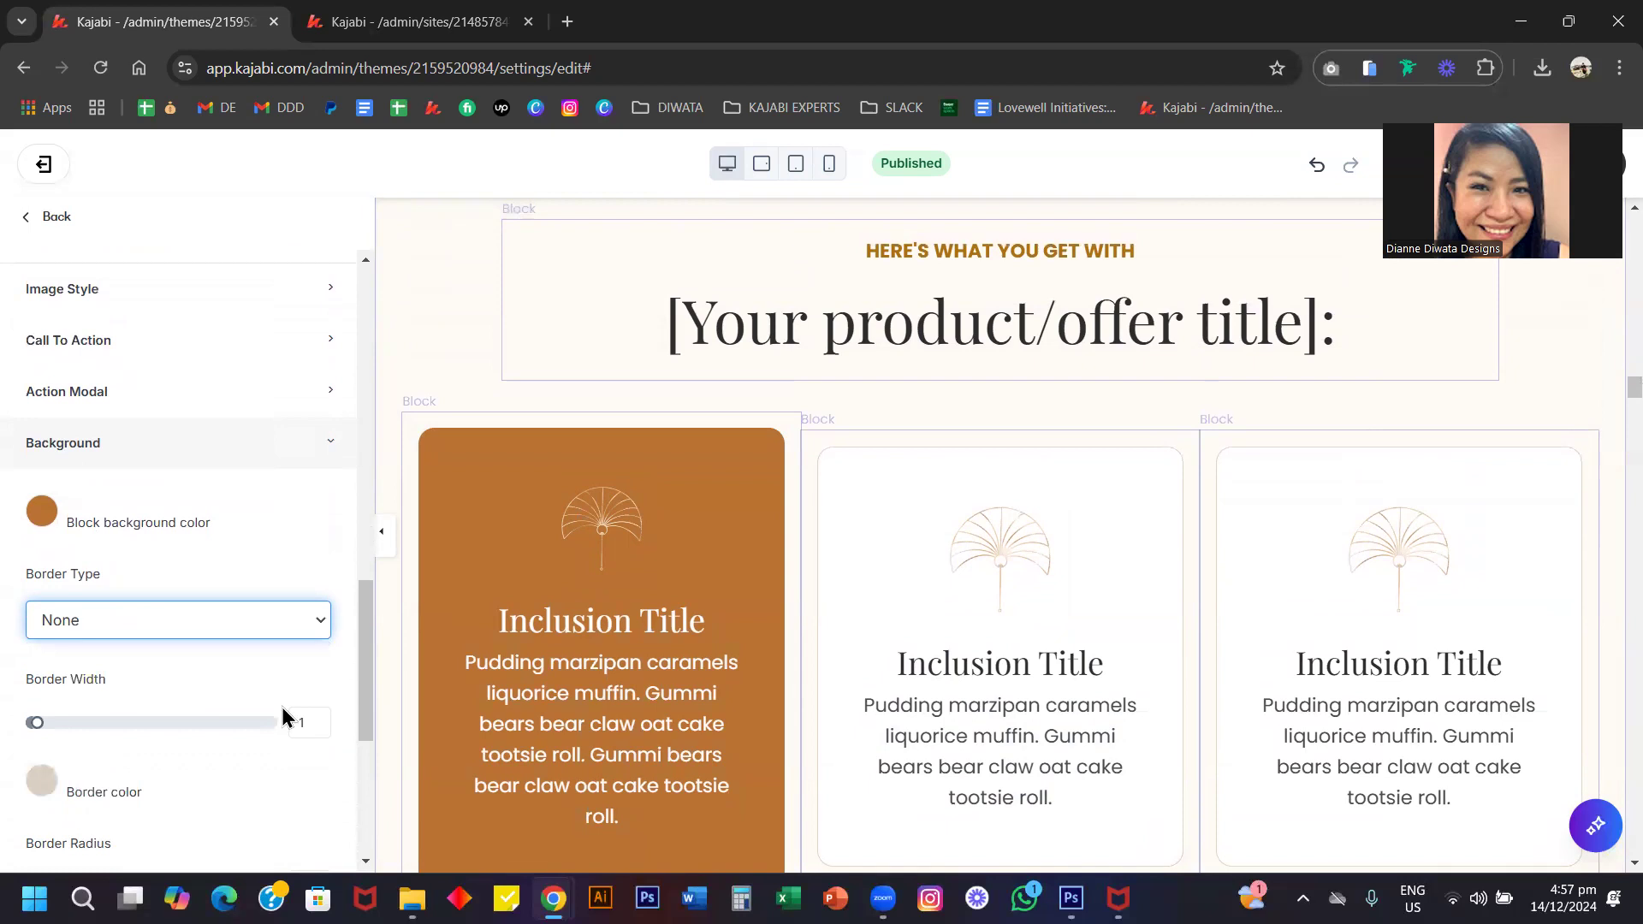
click(322, 719)
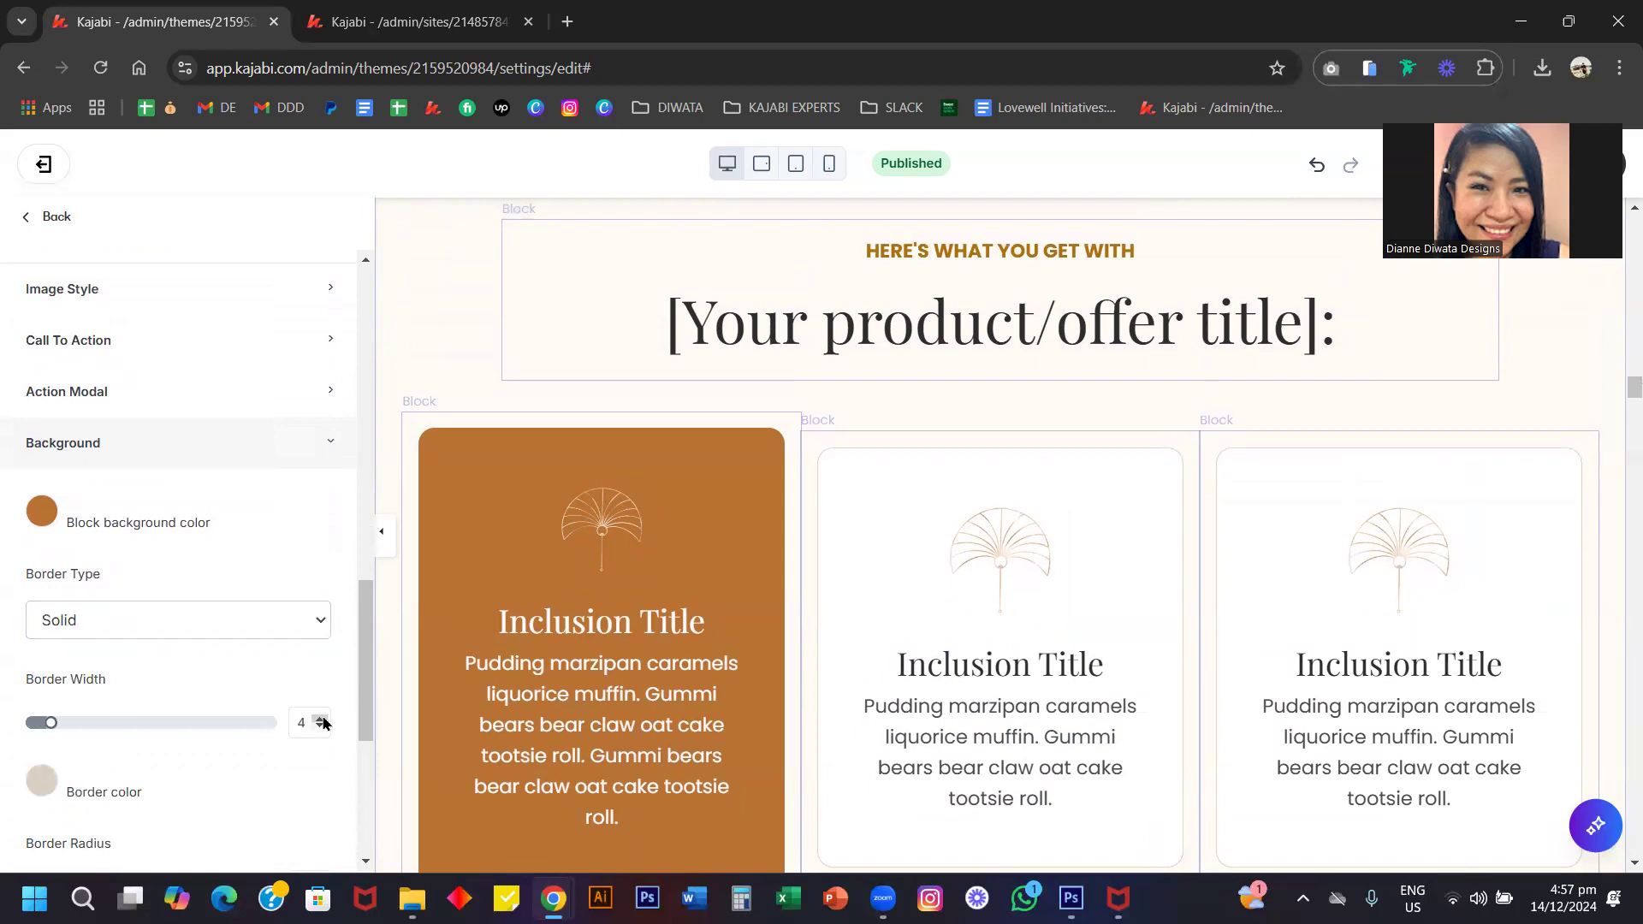
Undo the border width and background color changes on the first inclusion block.
click(41, 513)
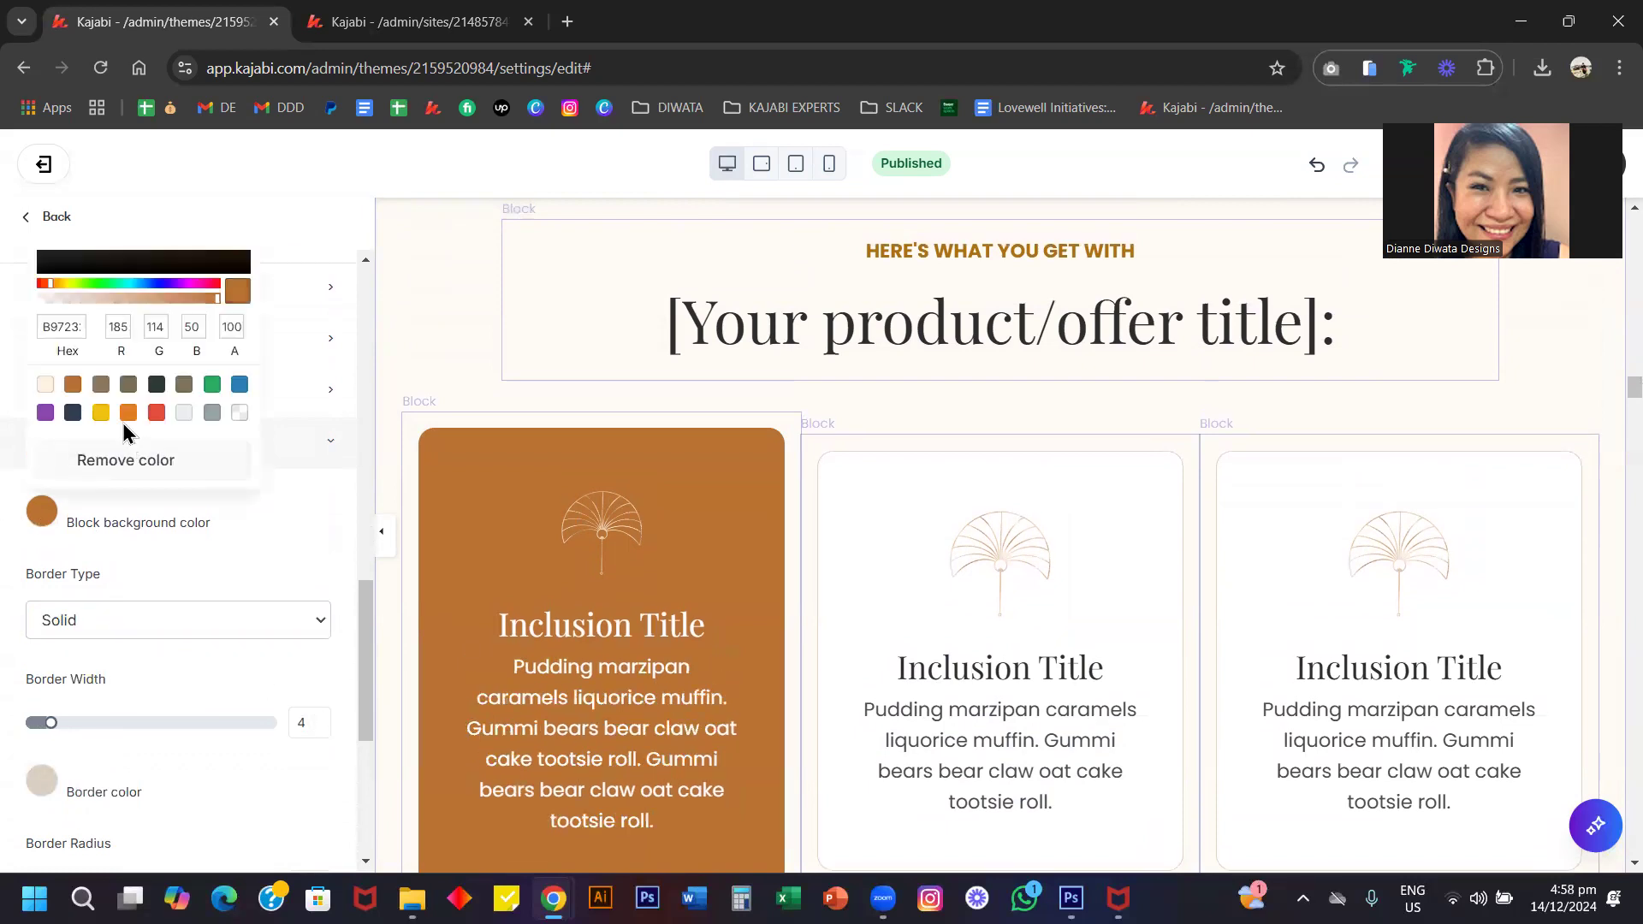
click(237, 578)
key(ctrl+z)
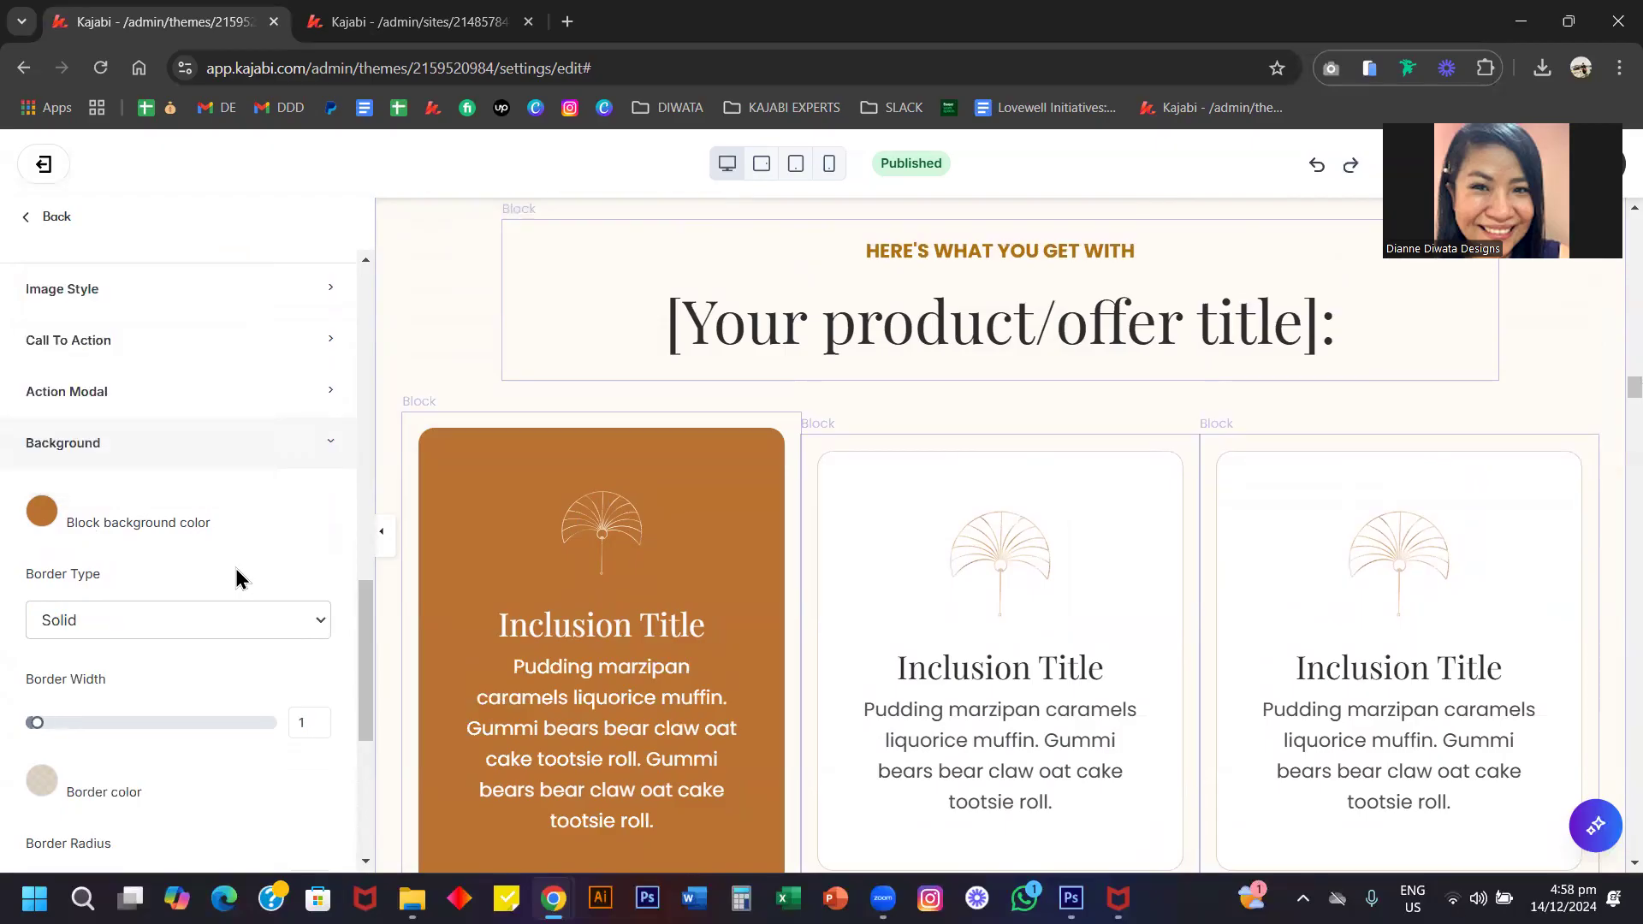
key(ctrl+z)
key(ctrl+z)
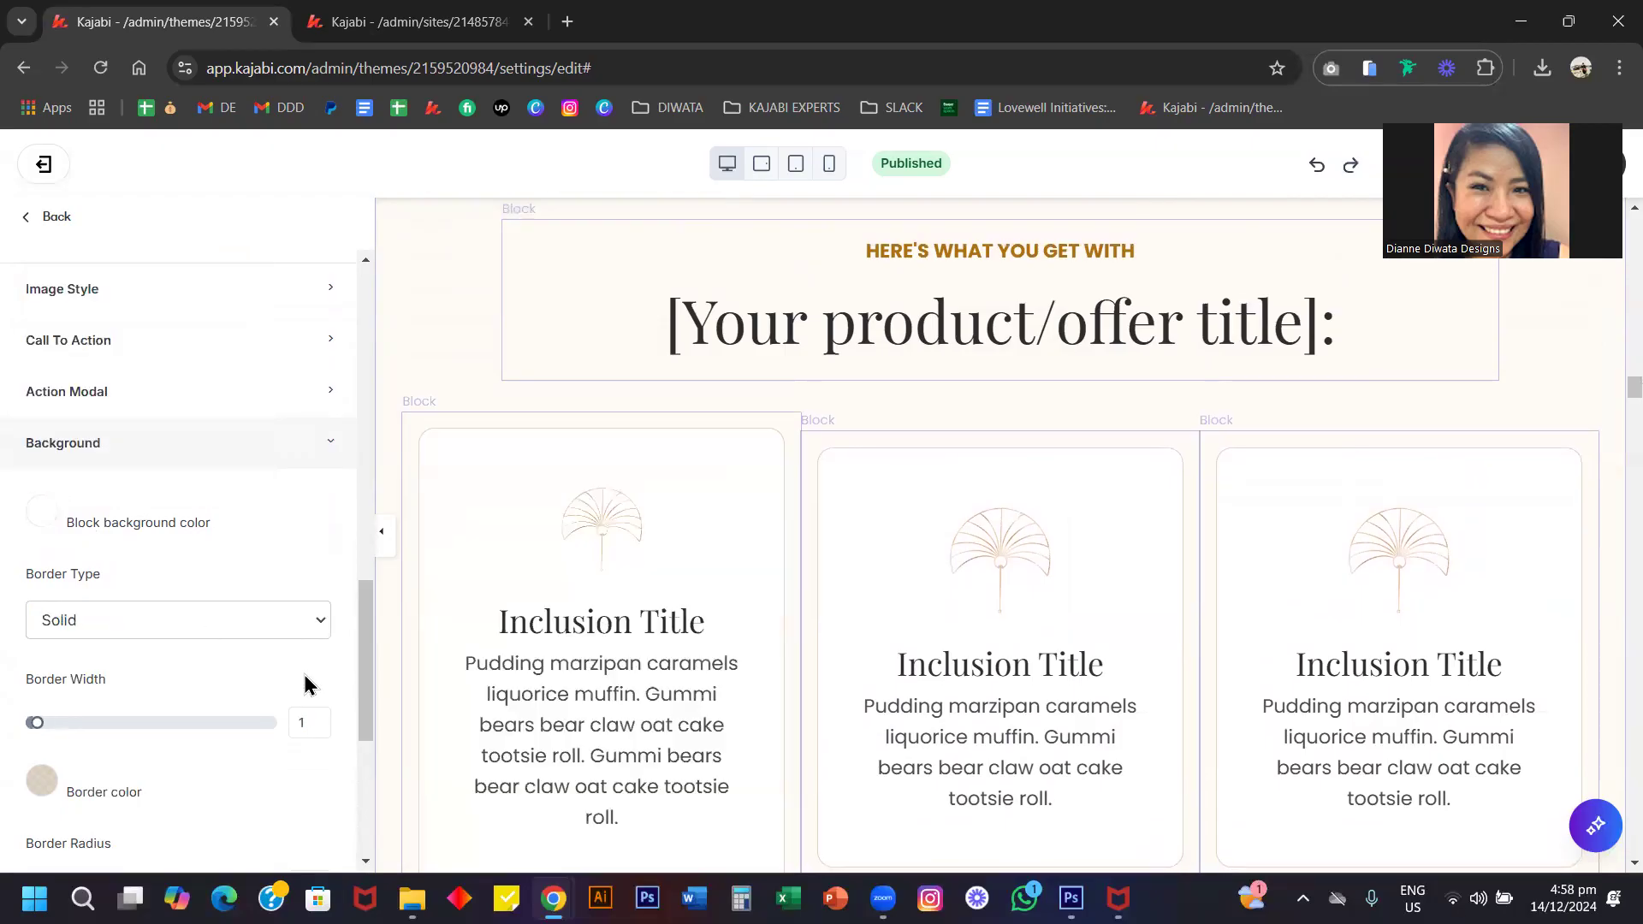
Try a border width of 5 and a brown border color on the first inclusion block, and undo both.
click(319, 721)
scroll(120, 616, down, 2)
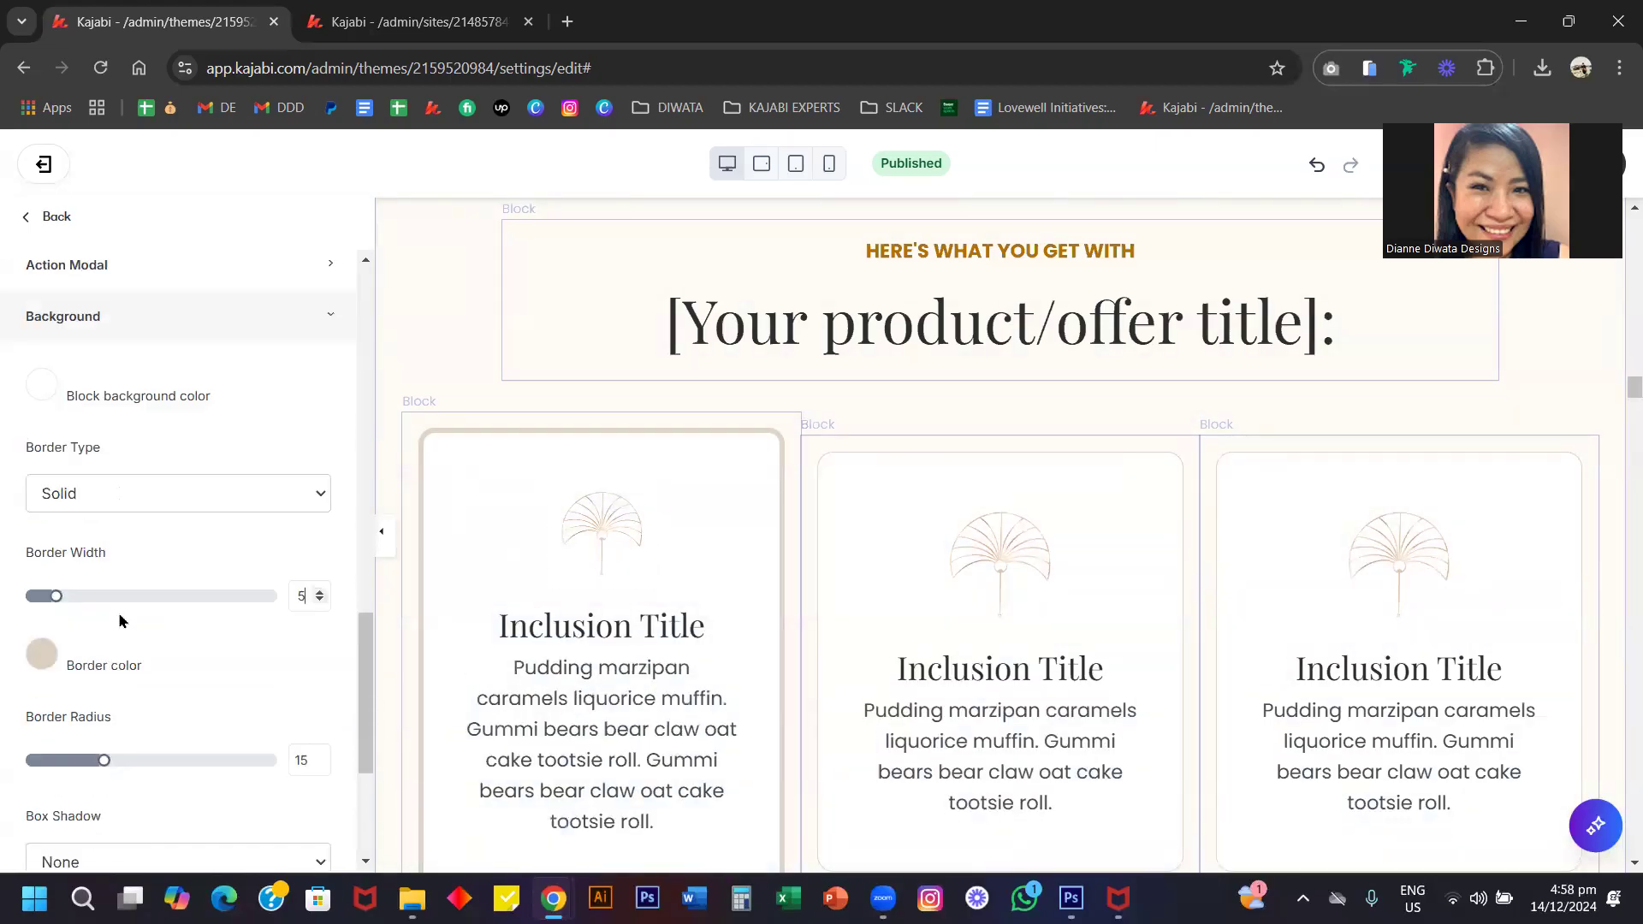
click(35, 611)
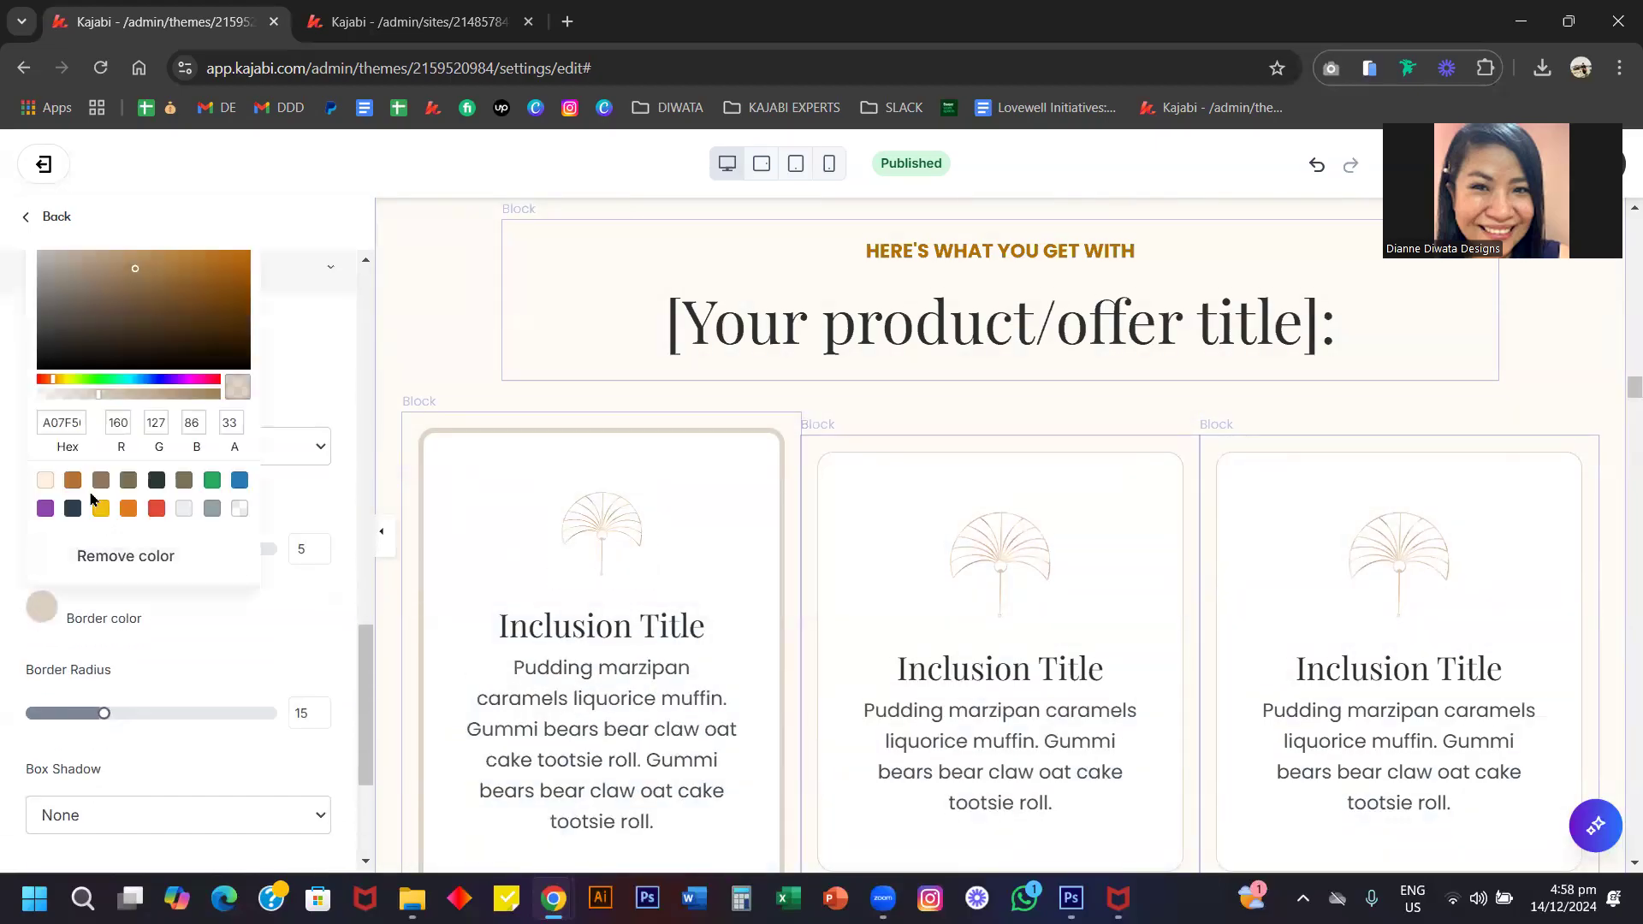
click(73, 481)
click(238, 639)
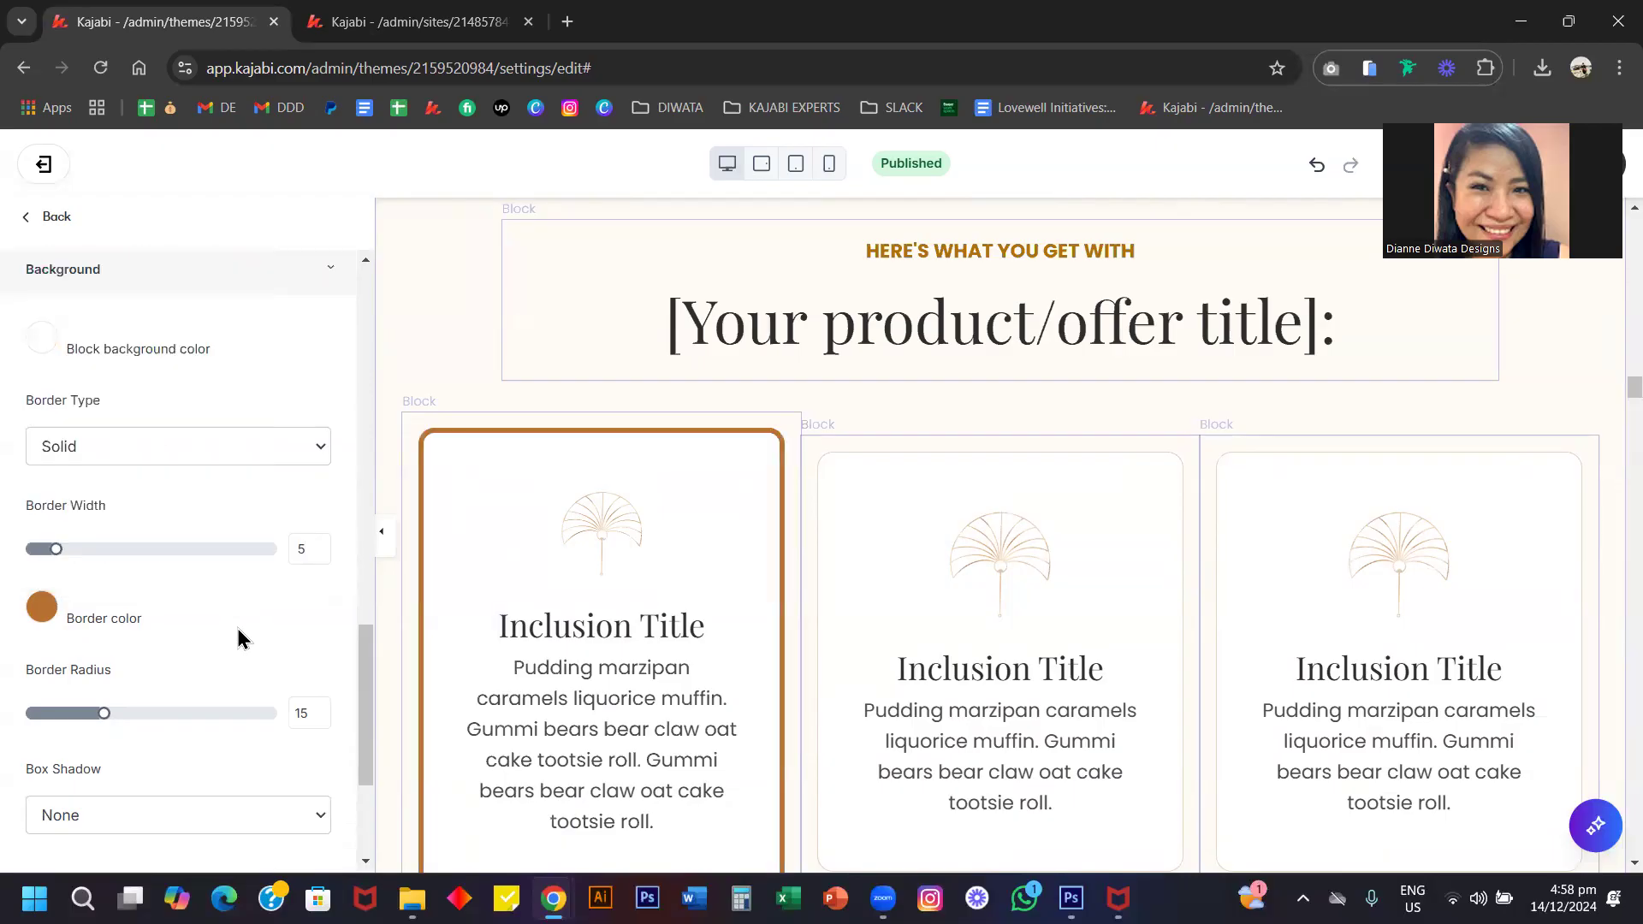
key(ctrl+z)
key(ctrl+z)
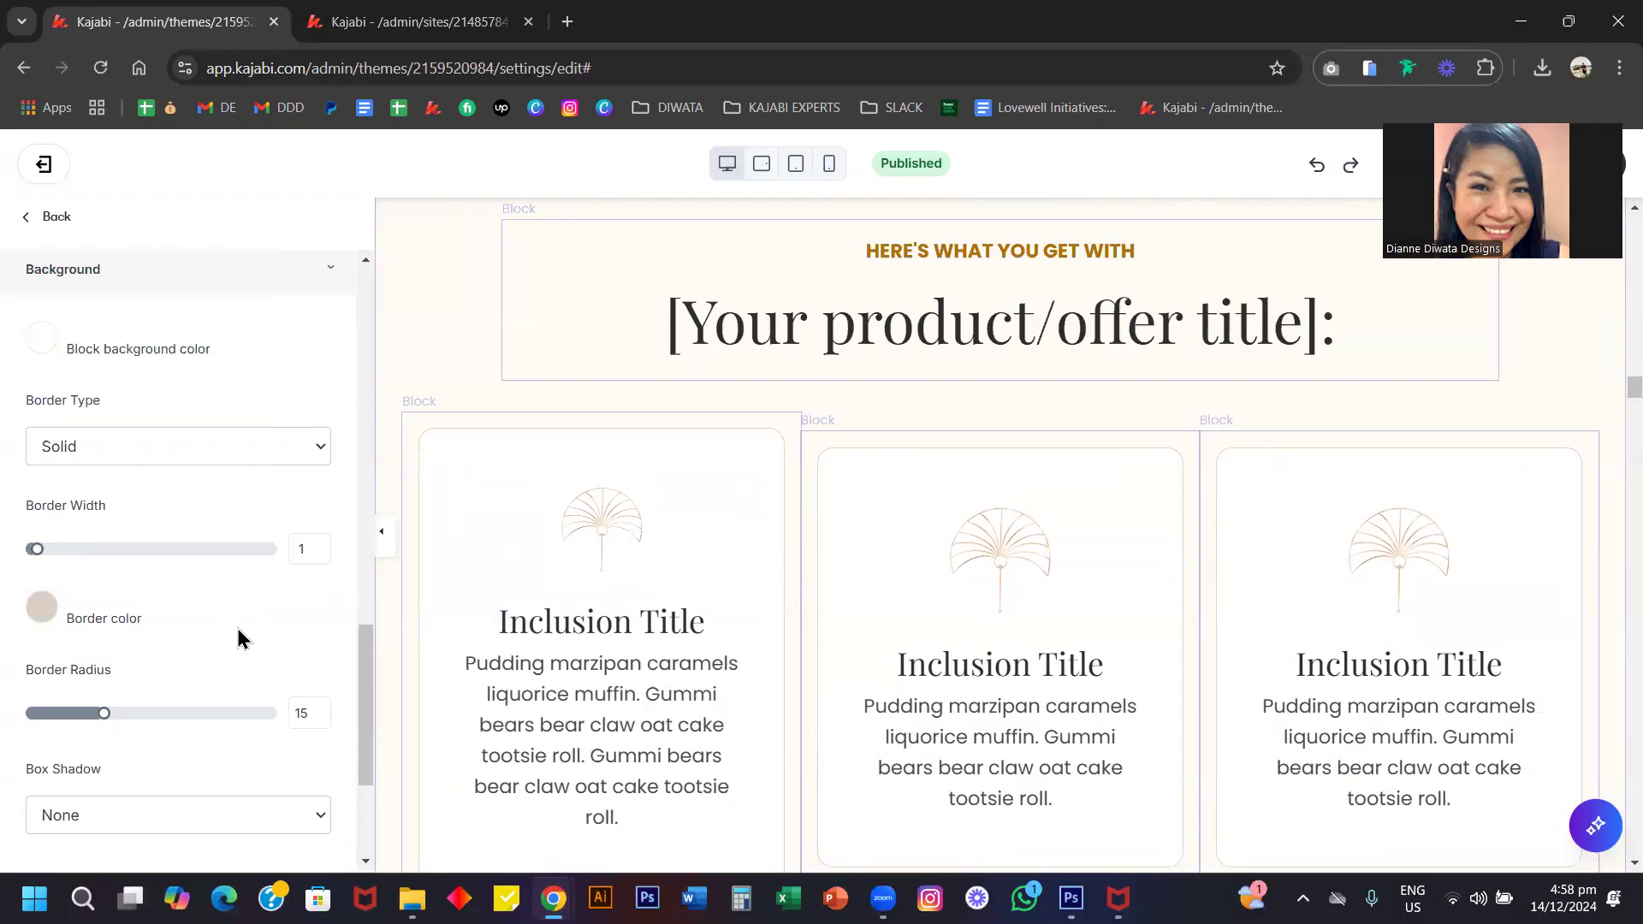
Examine the Course Modules Headline section's Background settings, including the media type, background video and background image options.
scroll(682, 609, down, 10)
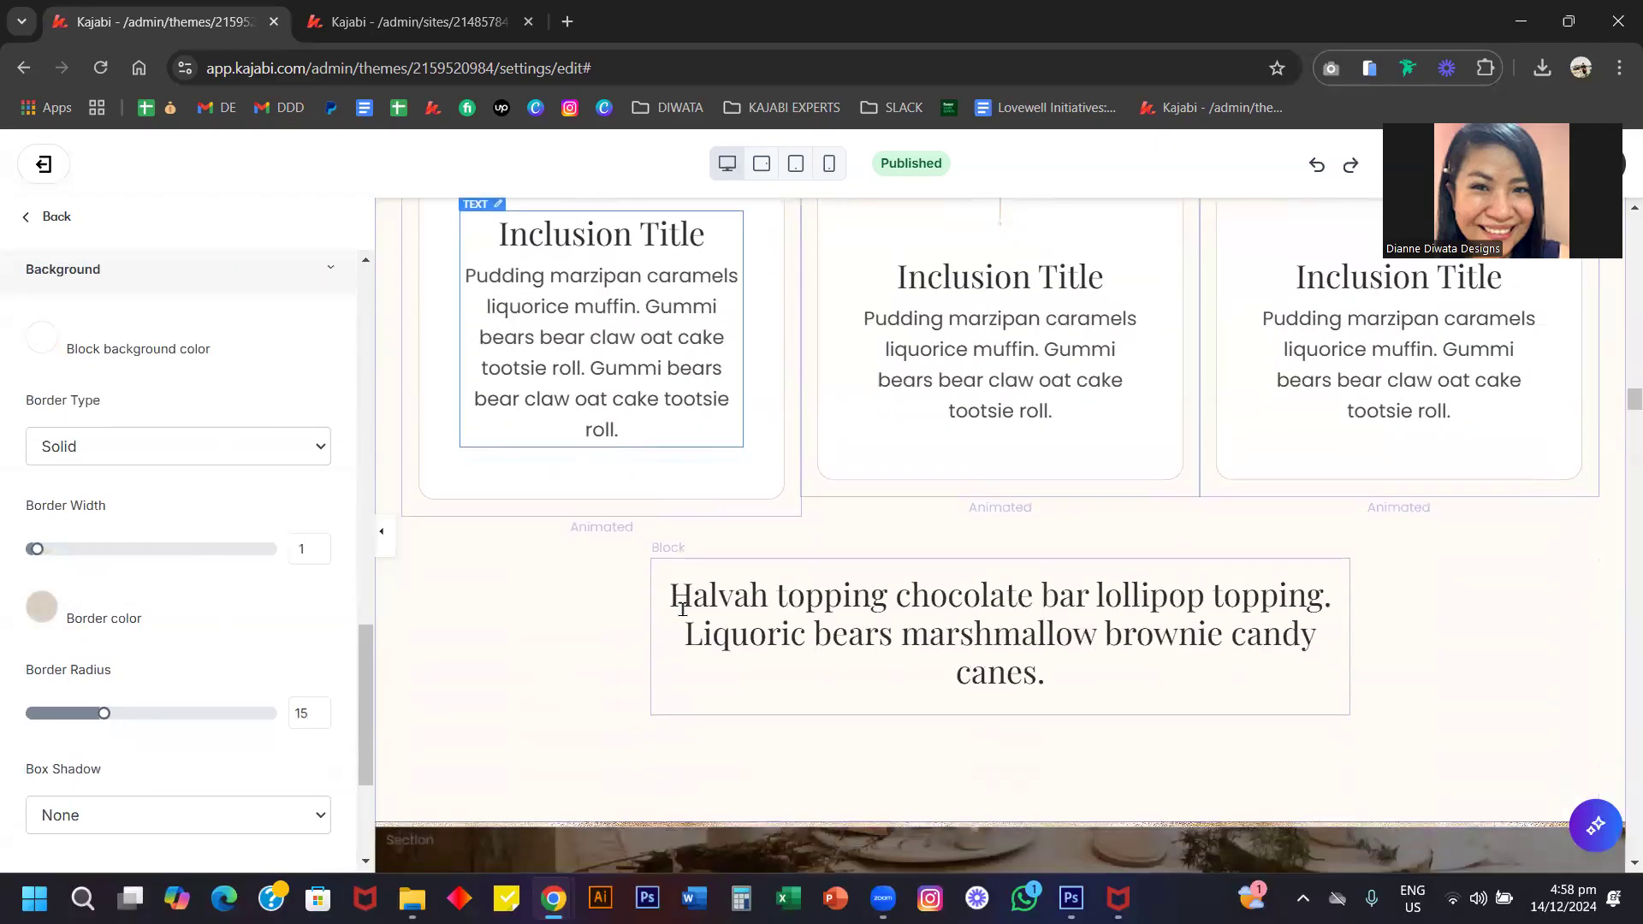
scroll(689, 622, up, 1)
scroll(682, 616, down, 2)
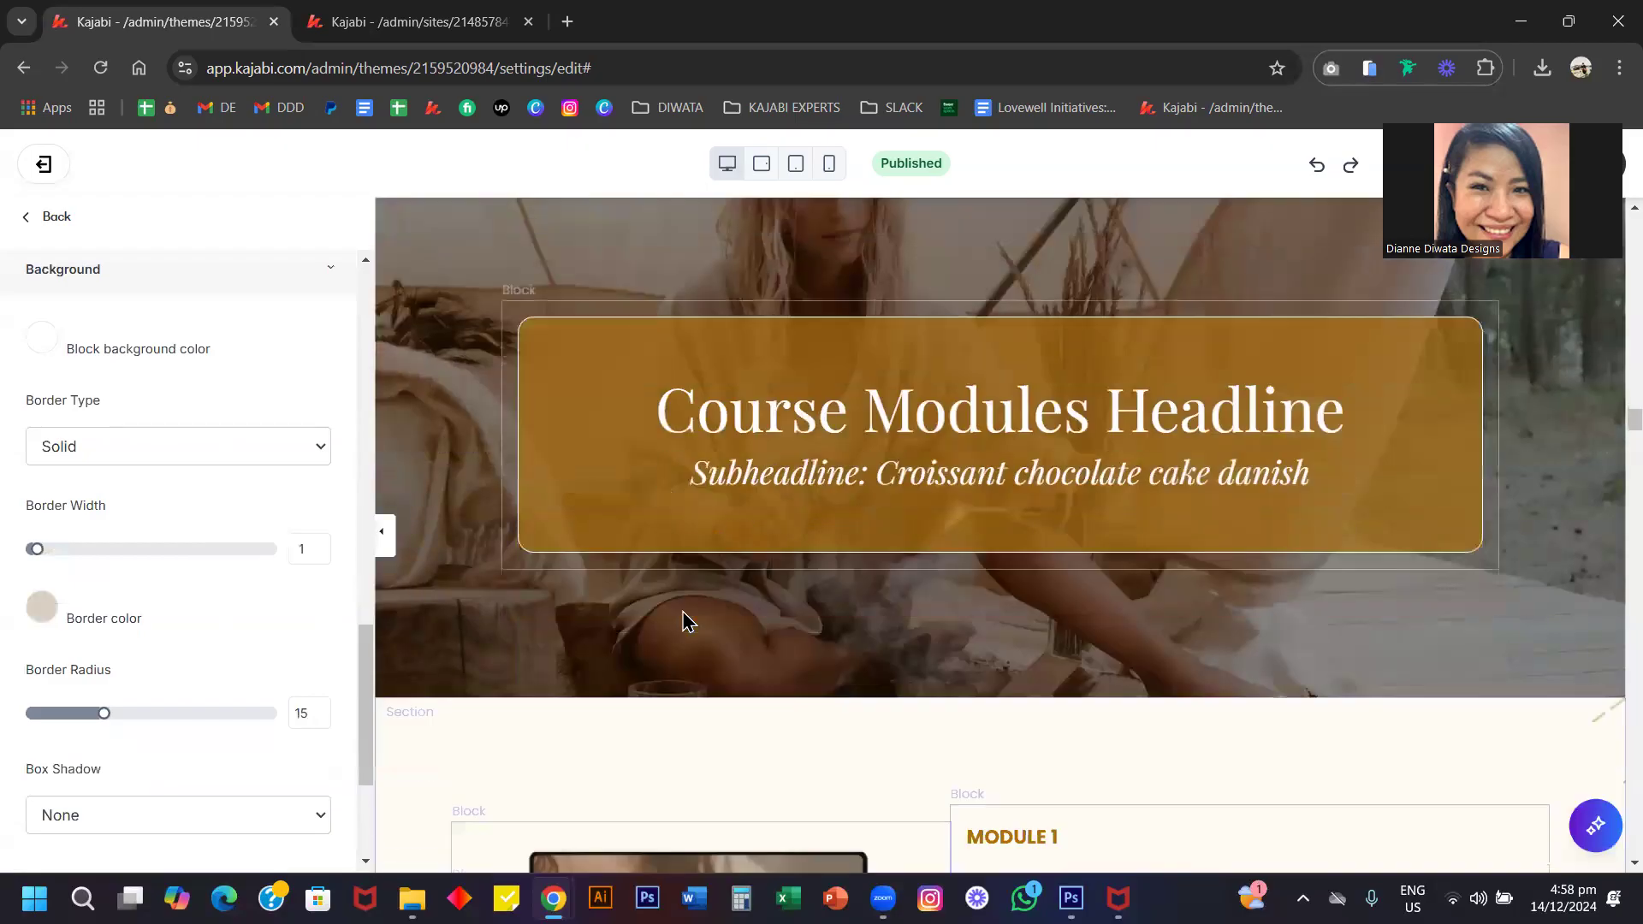
scroll(683, 616, up, 2)
click(462, 363)
scroll(466, 368, down, 2)
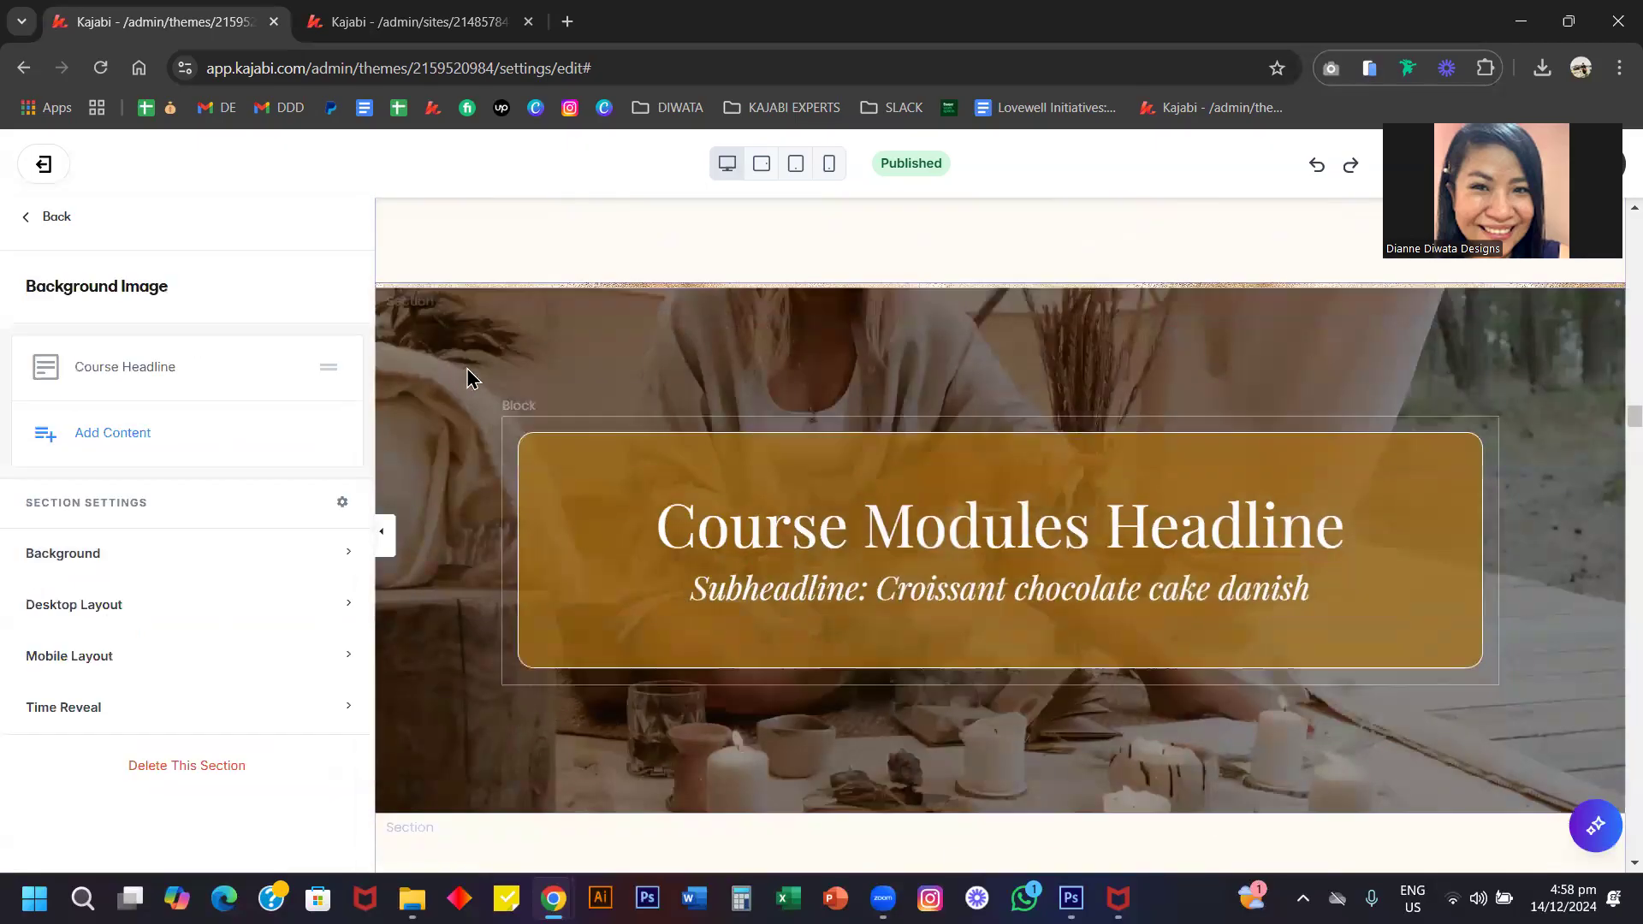
click(177, 571)
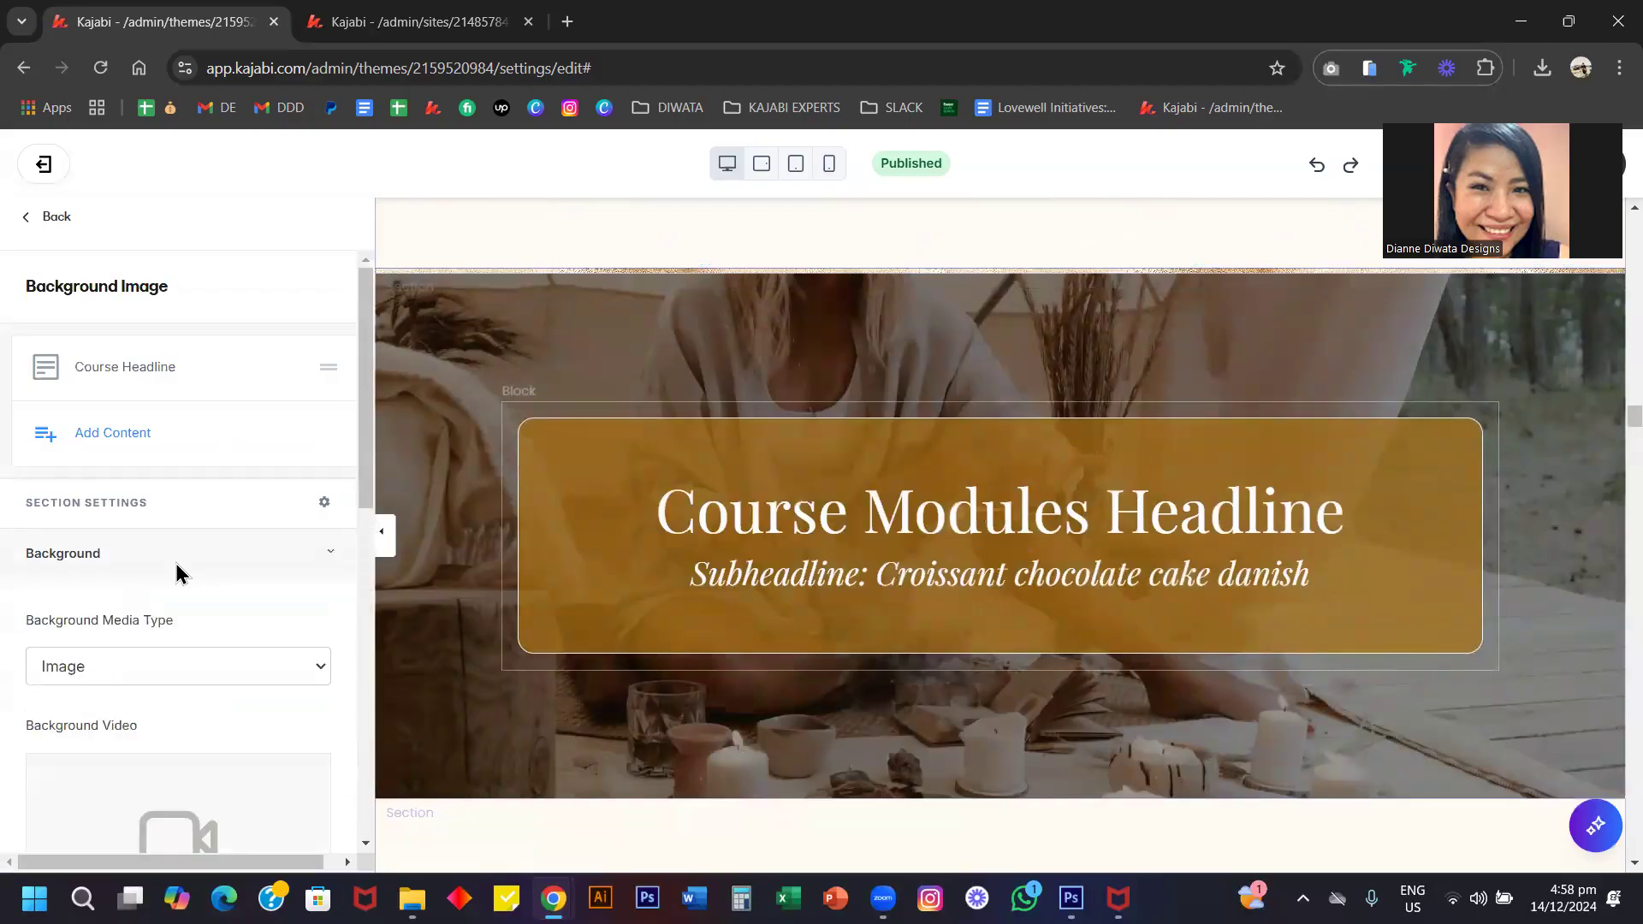
scroll(177, 573, down, 5)
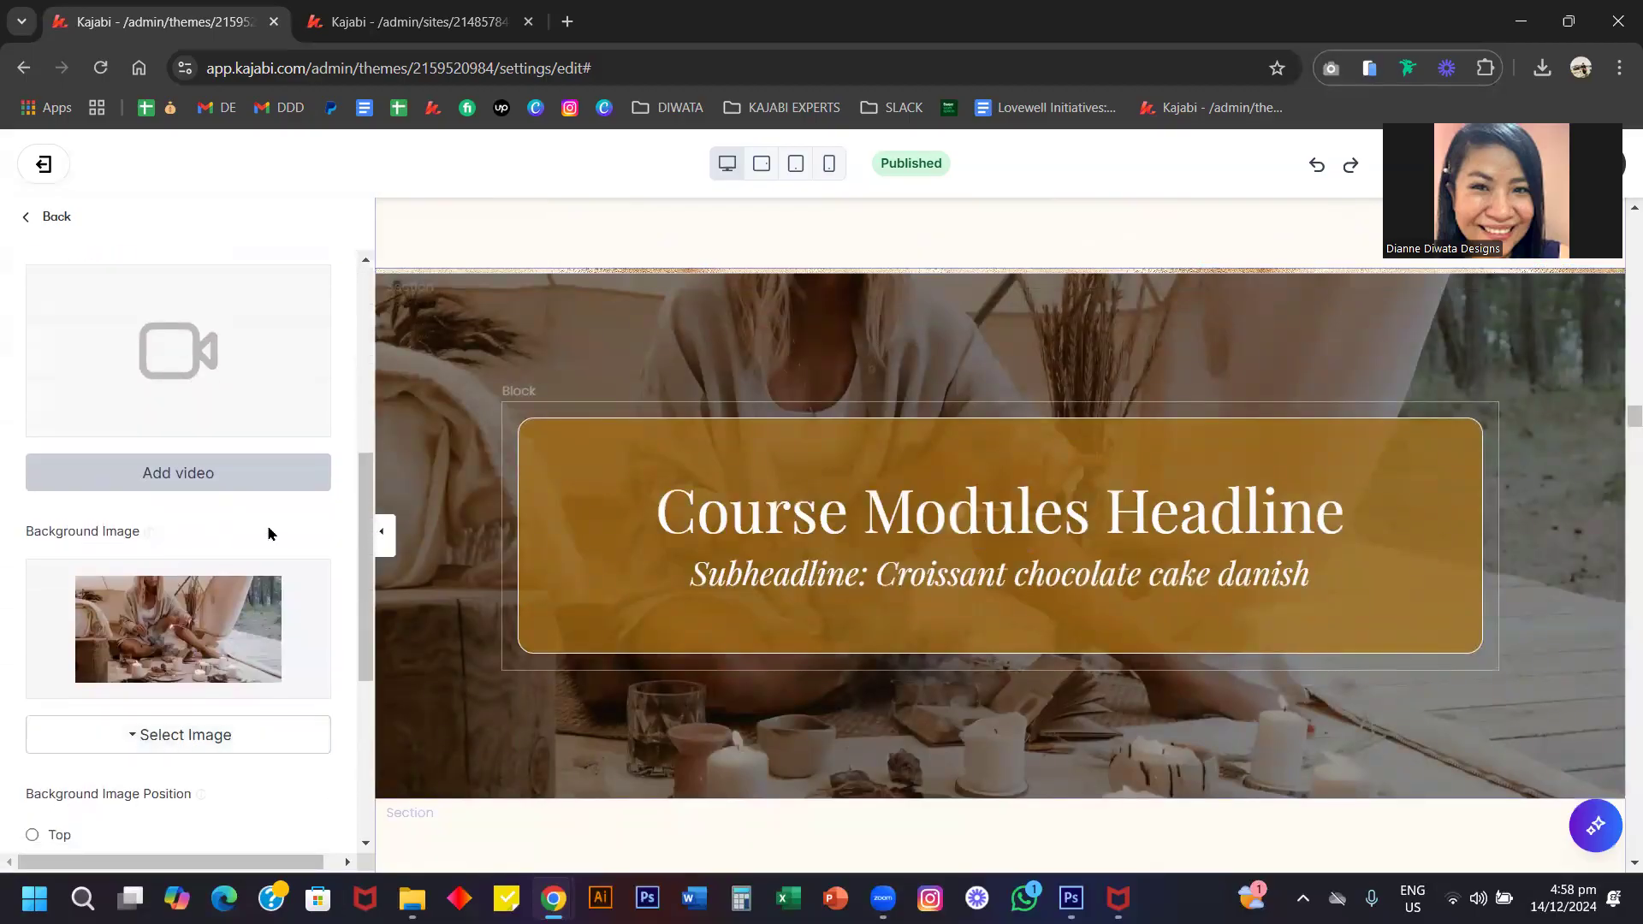
scroll(65, 556, up, 2)
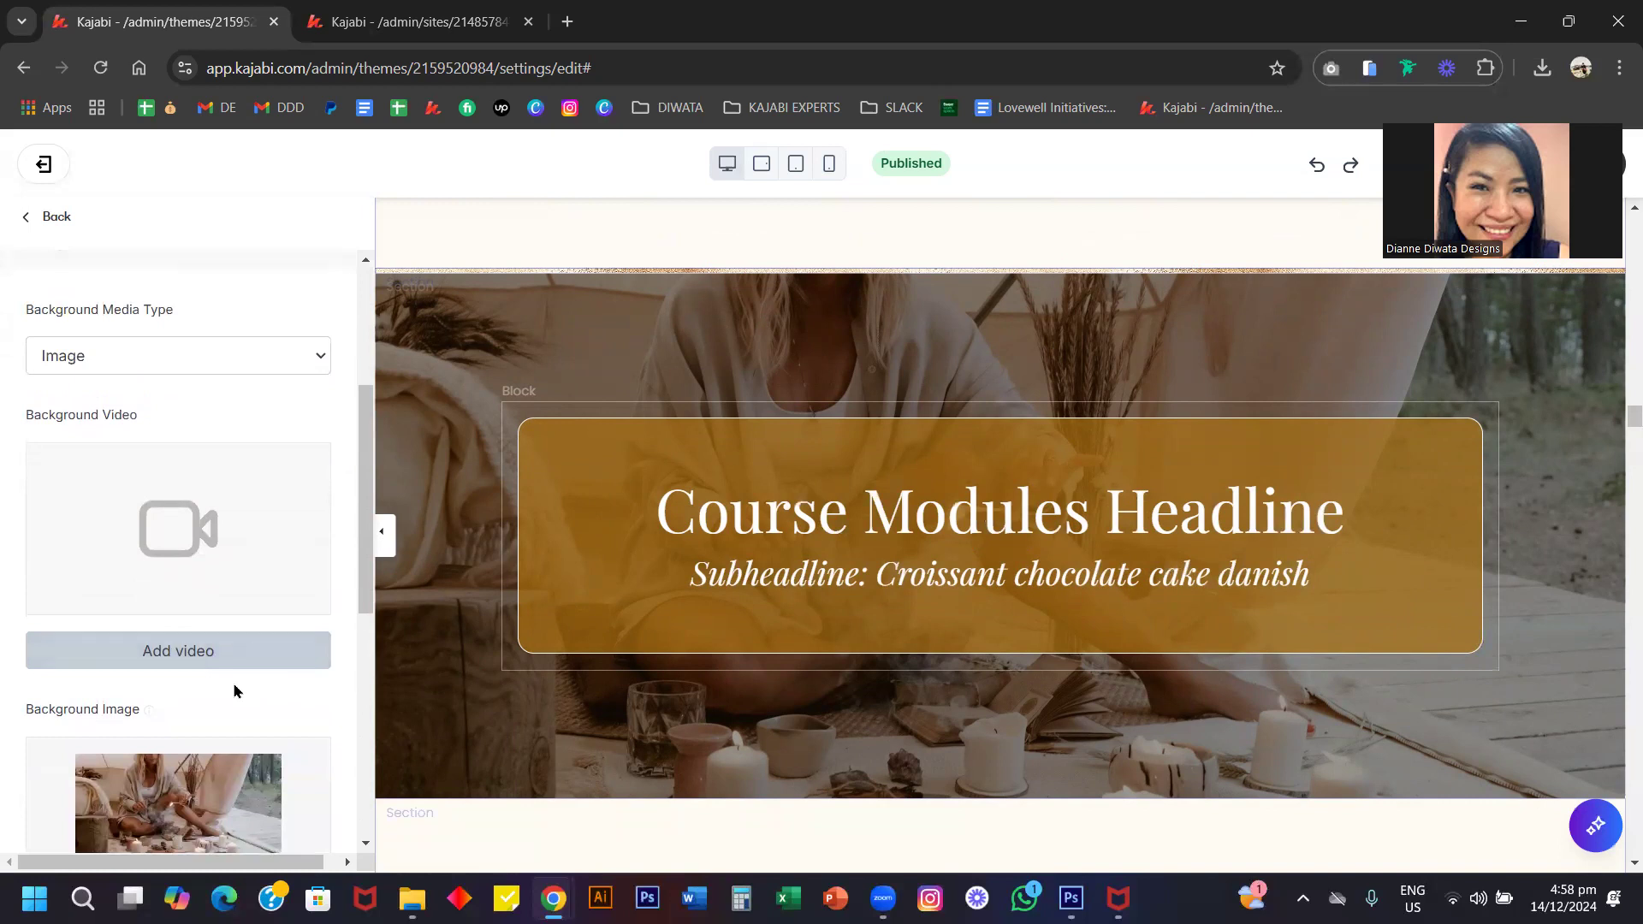
scroll(233, 684, down, 1)
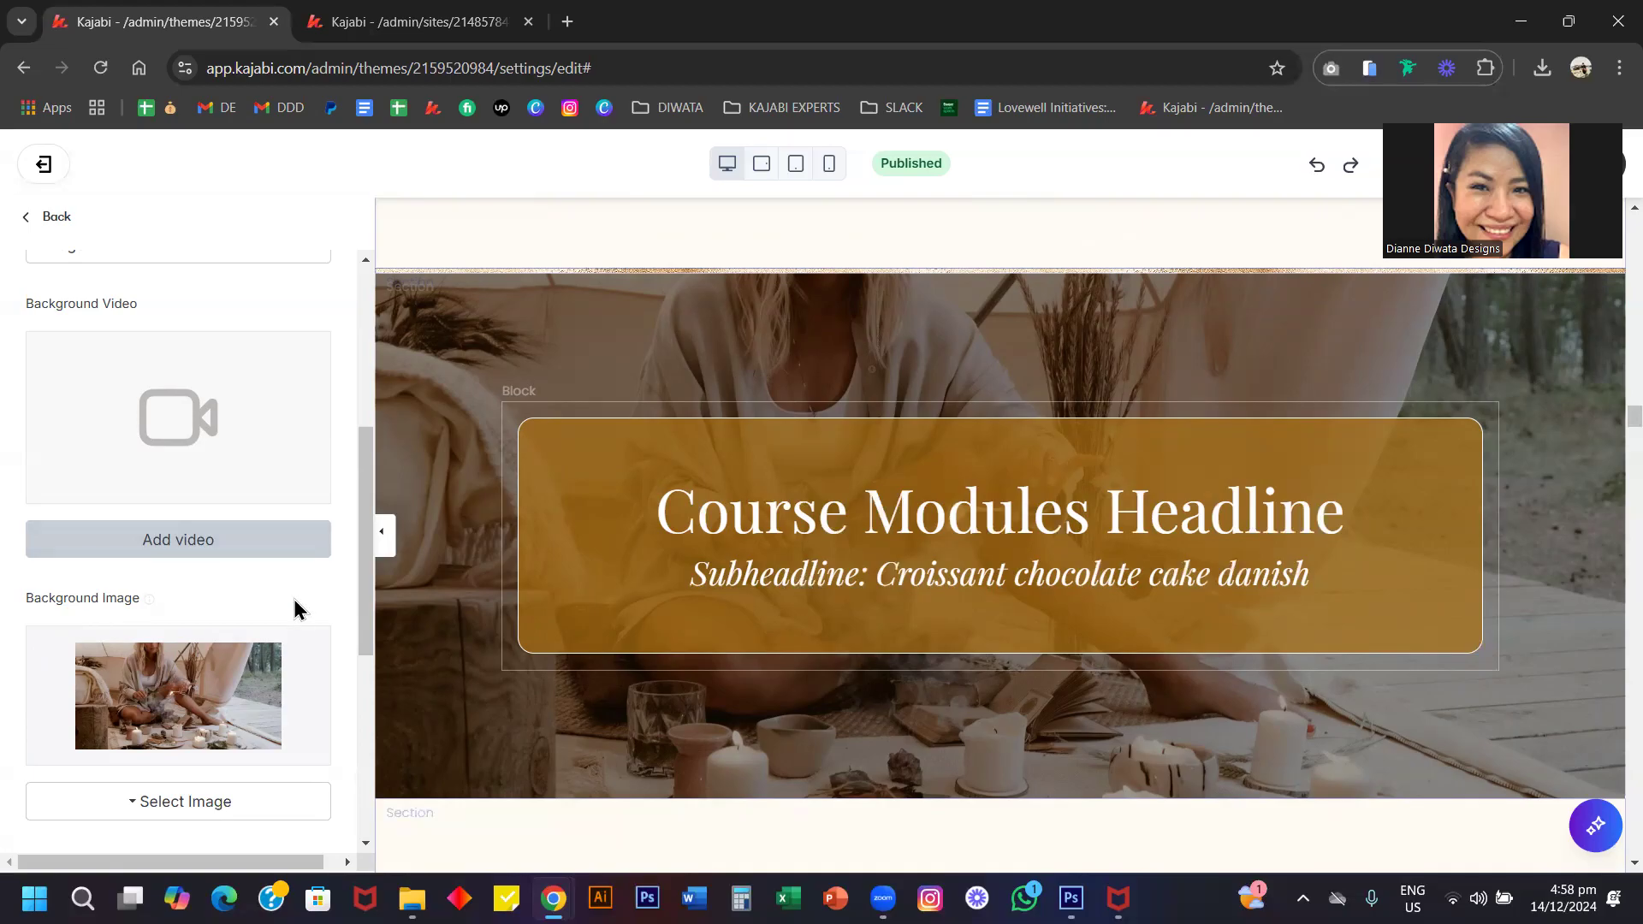
Examine the Course Modules section's module blocks, its background image setting and its list of content blocks.
scroll(530, 554, down, 1)
scroll(531, 554, down, 5)
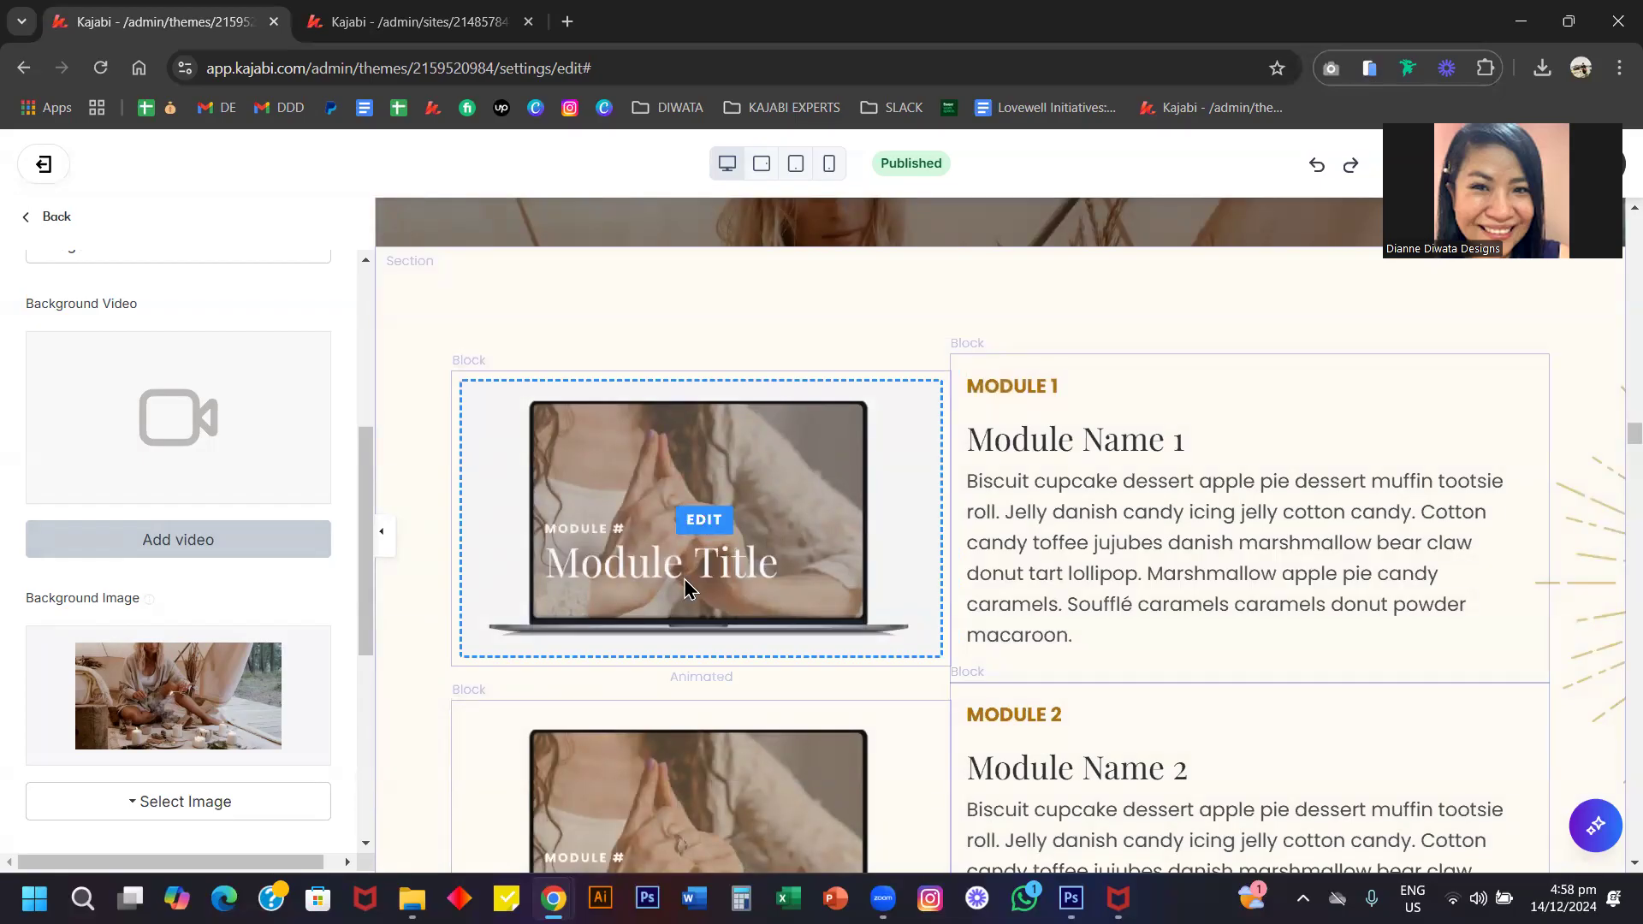
scroll(684, 587, down, 2)
scroll(684, 586, up, 3)
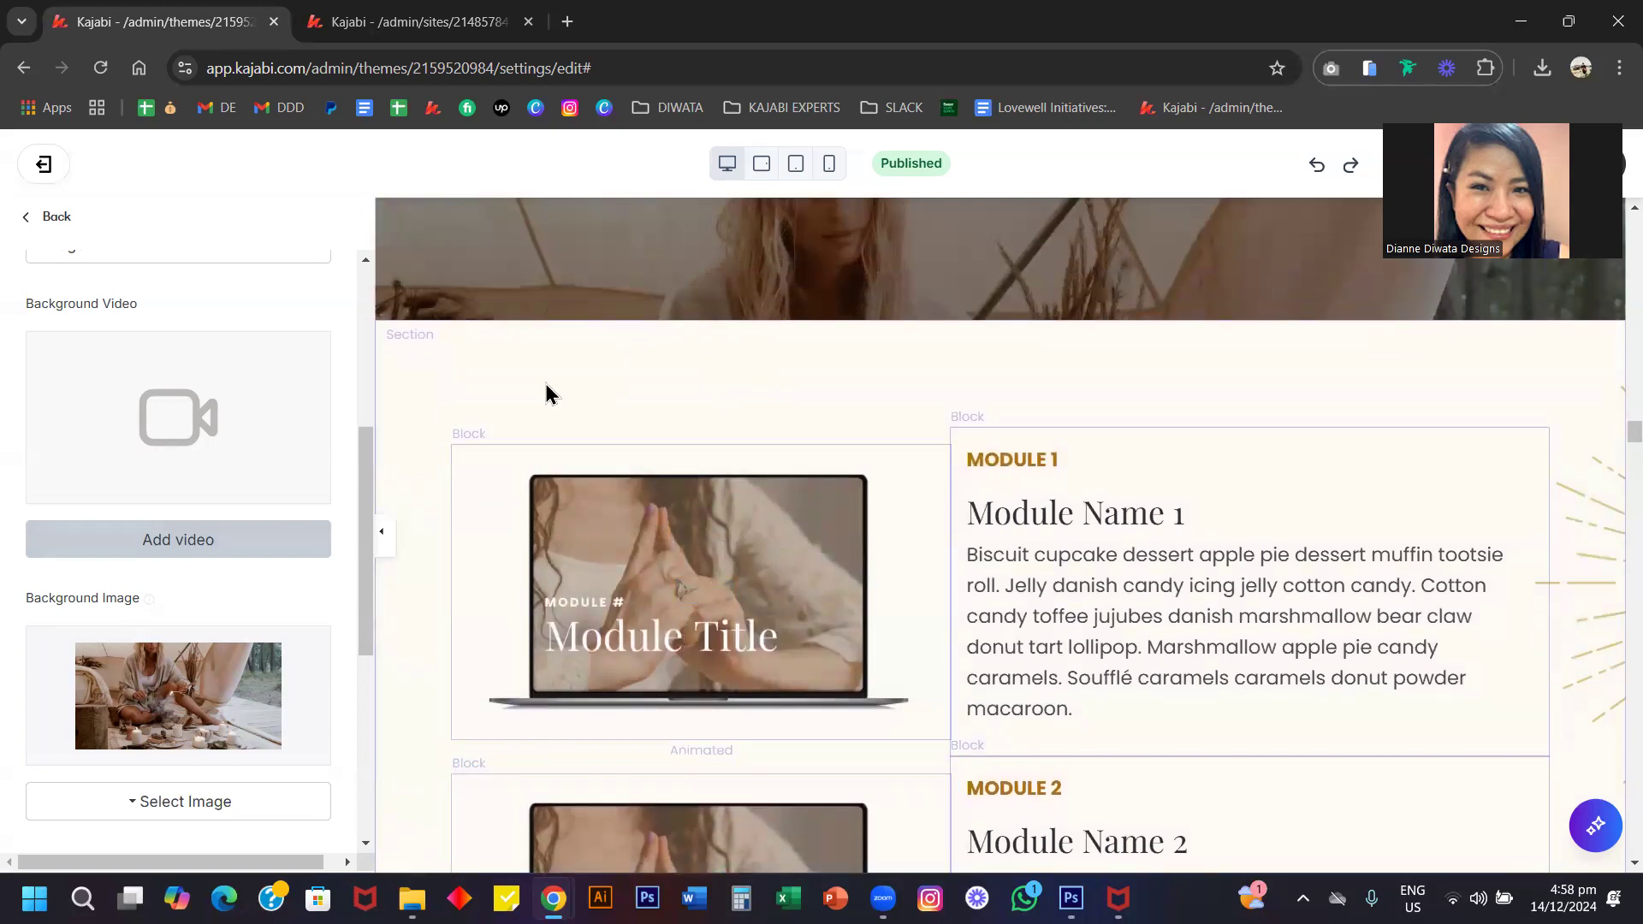
scroll(524, 382, down, 6)
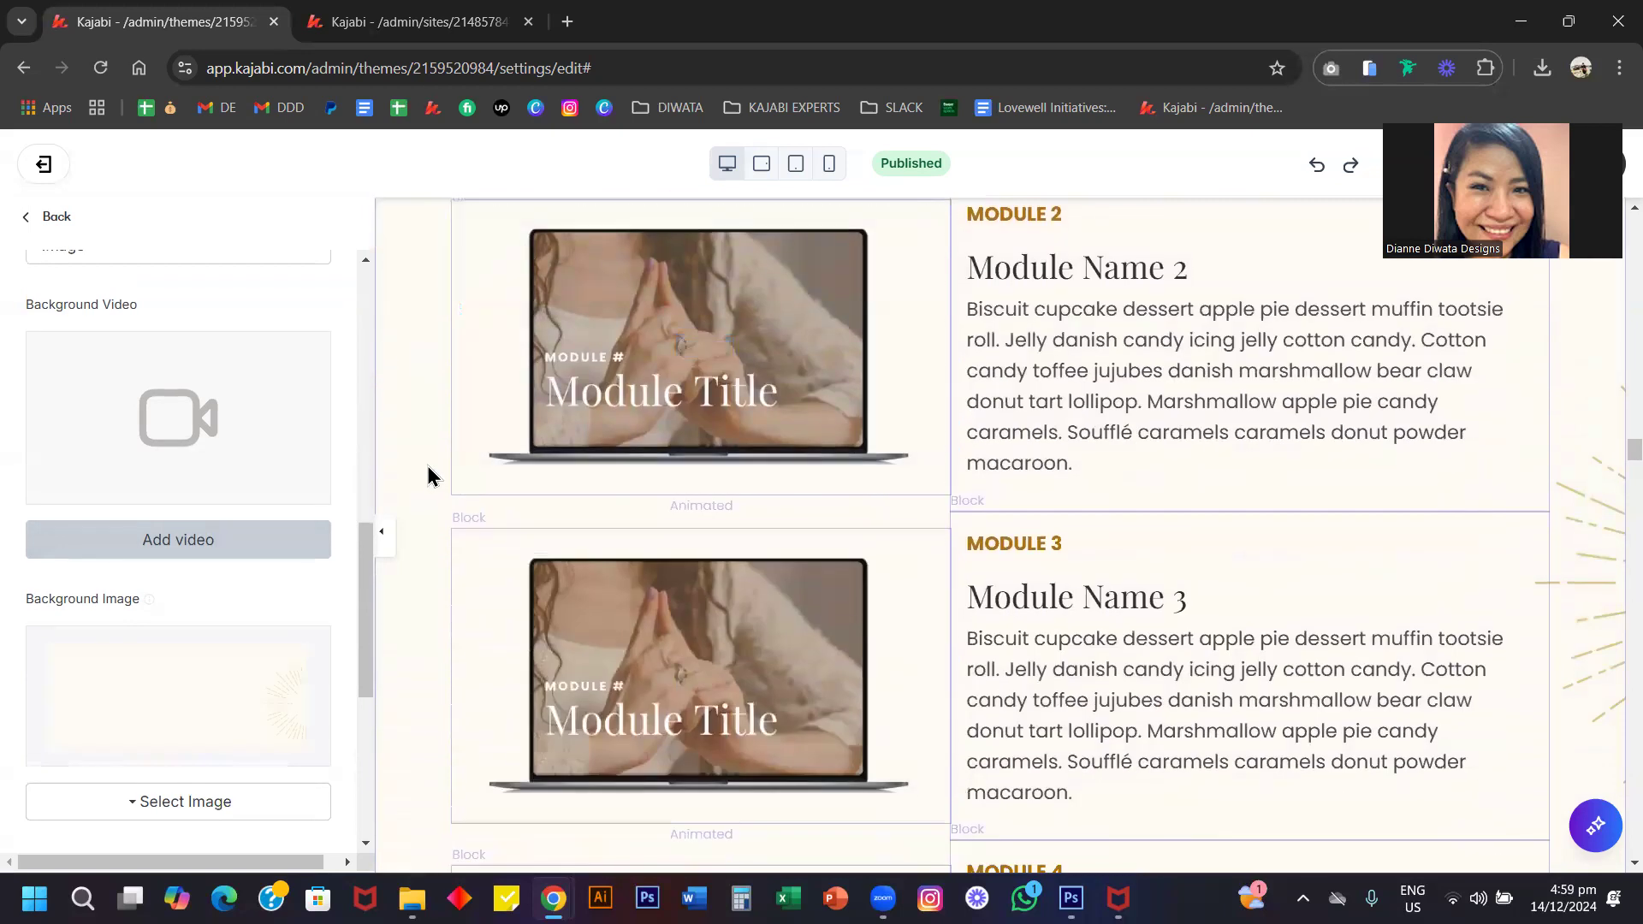
scroll(223, 443, up, 10)
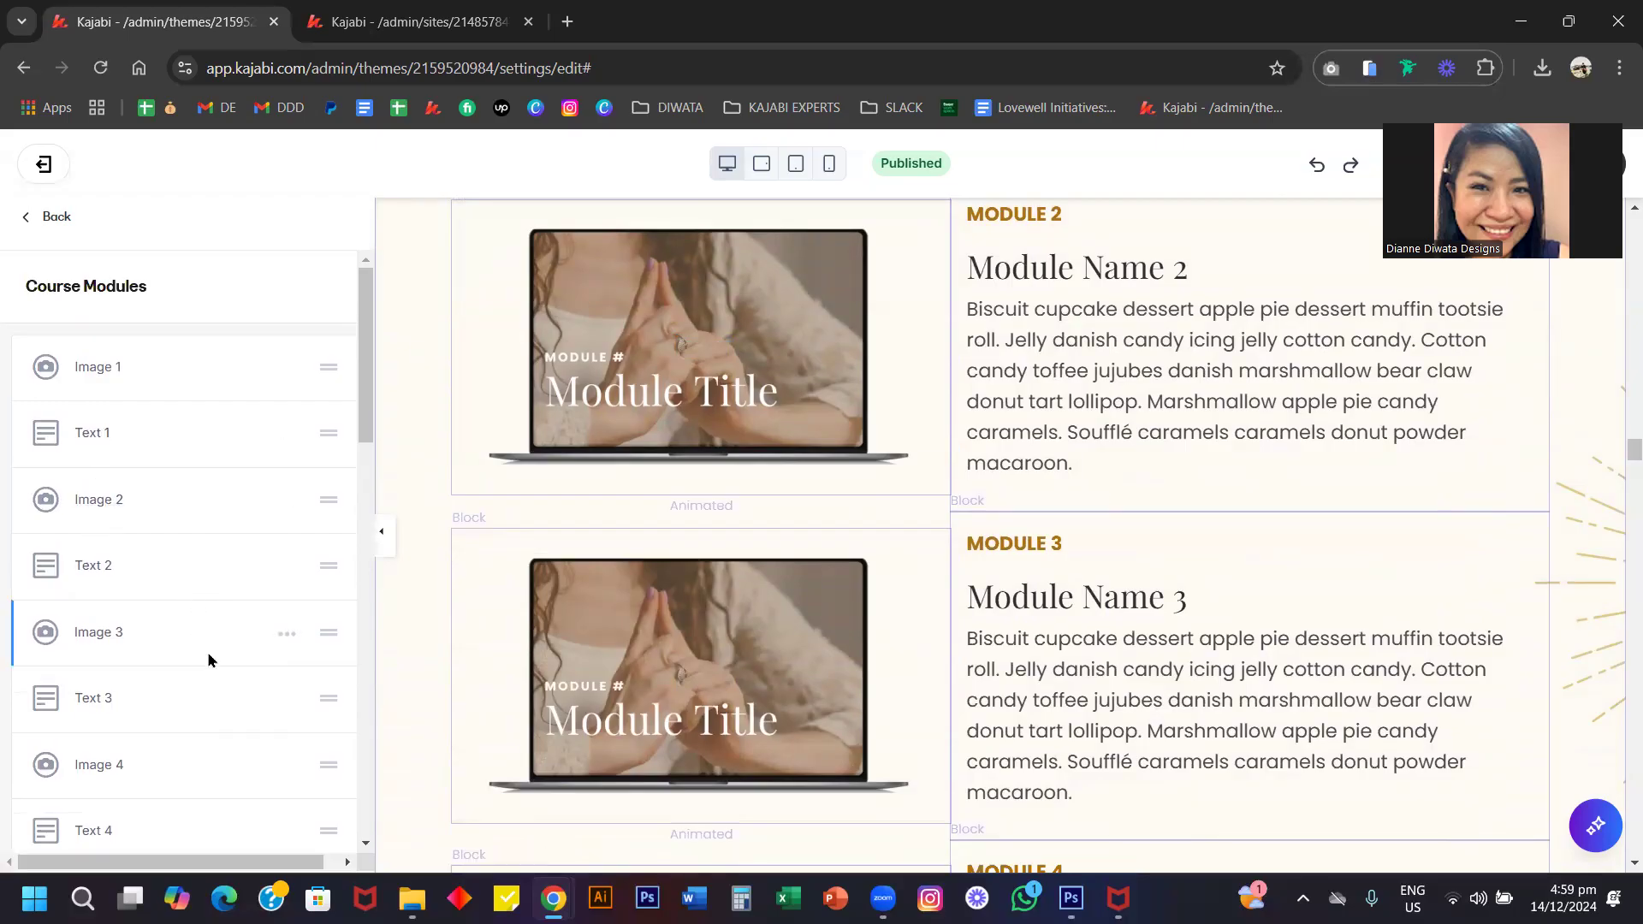
Duplicate the Image 4 block in the Course Modules section.
scroll(209, 660, down, 2)
scroll(587, 594, down, 8)
scroll(587, 596, up, 2)
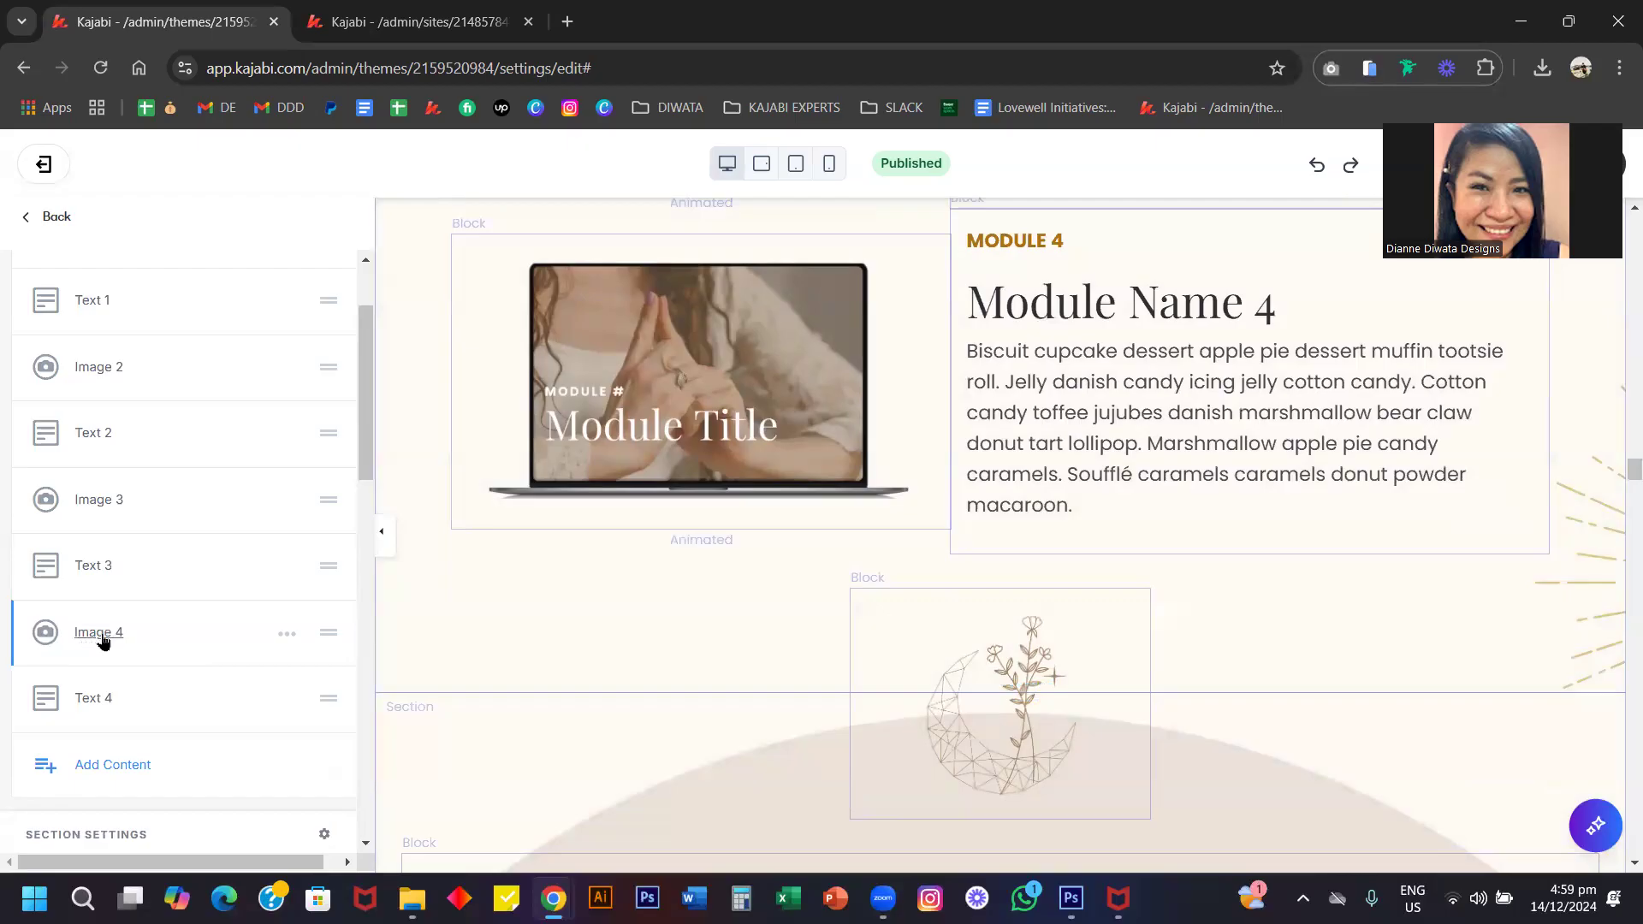
click(287, 636)
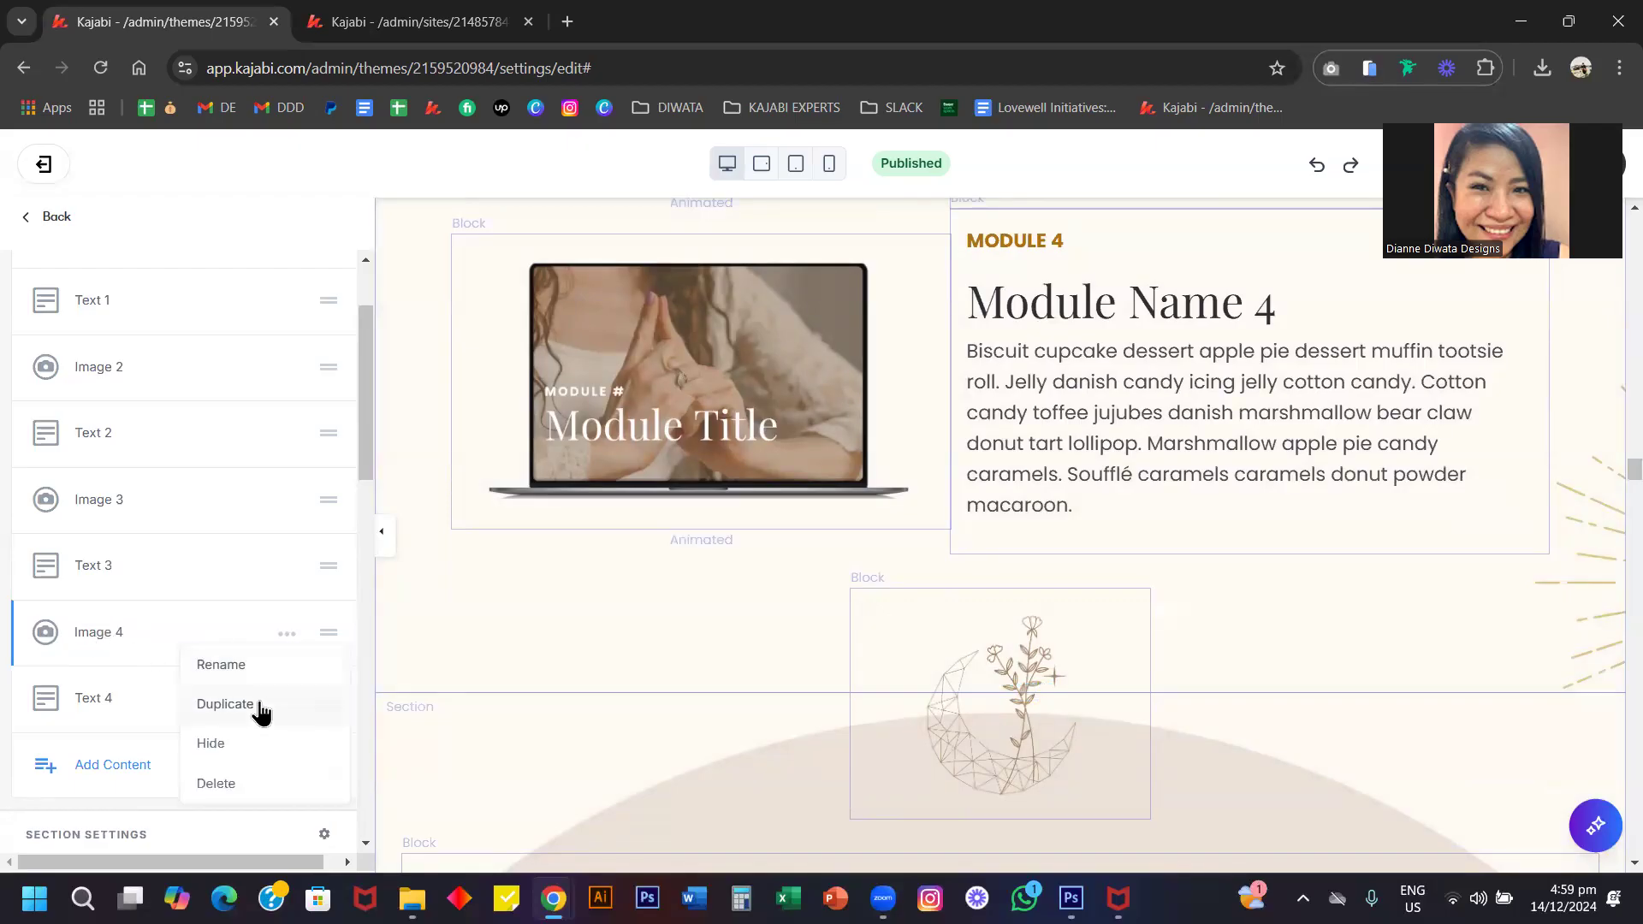
click(225, 704)
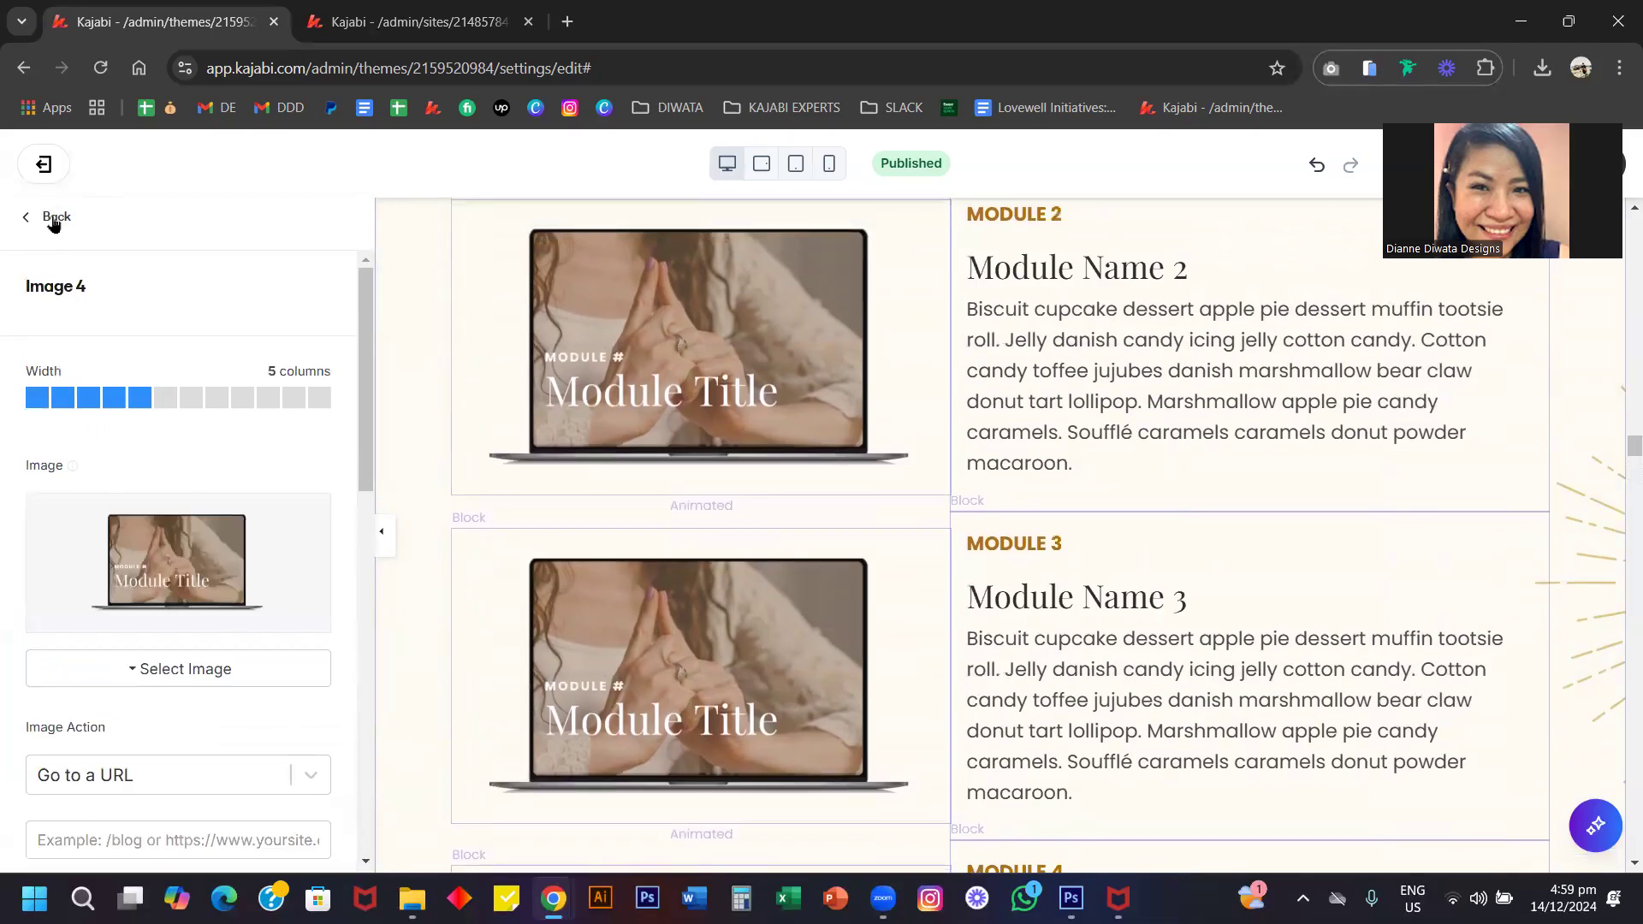
Duplicate the Text 4 block in the Course Modules section so it accompanies the copied image block.
click(54, 217)
scroll(198, 520, down, 5)
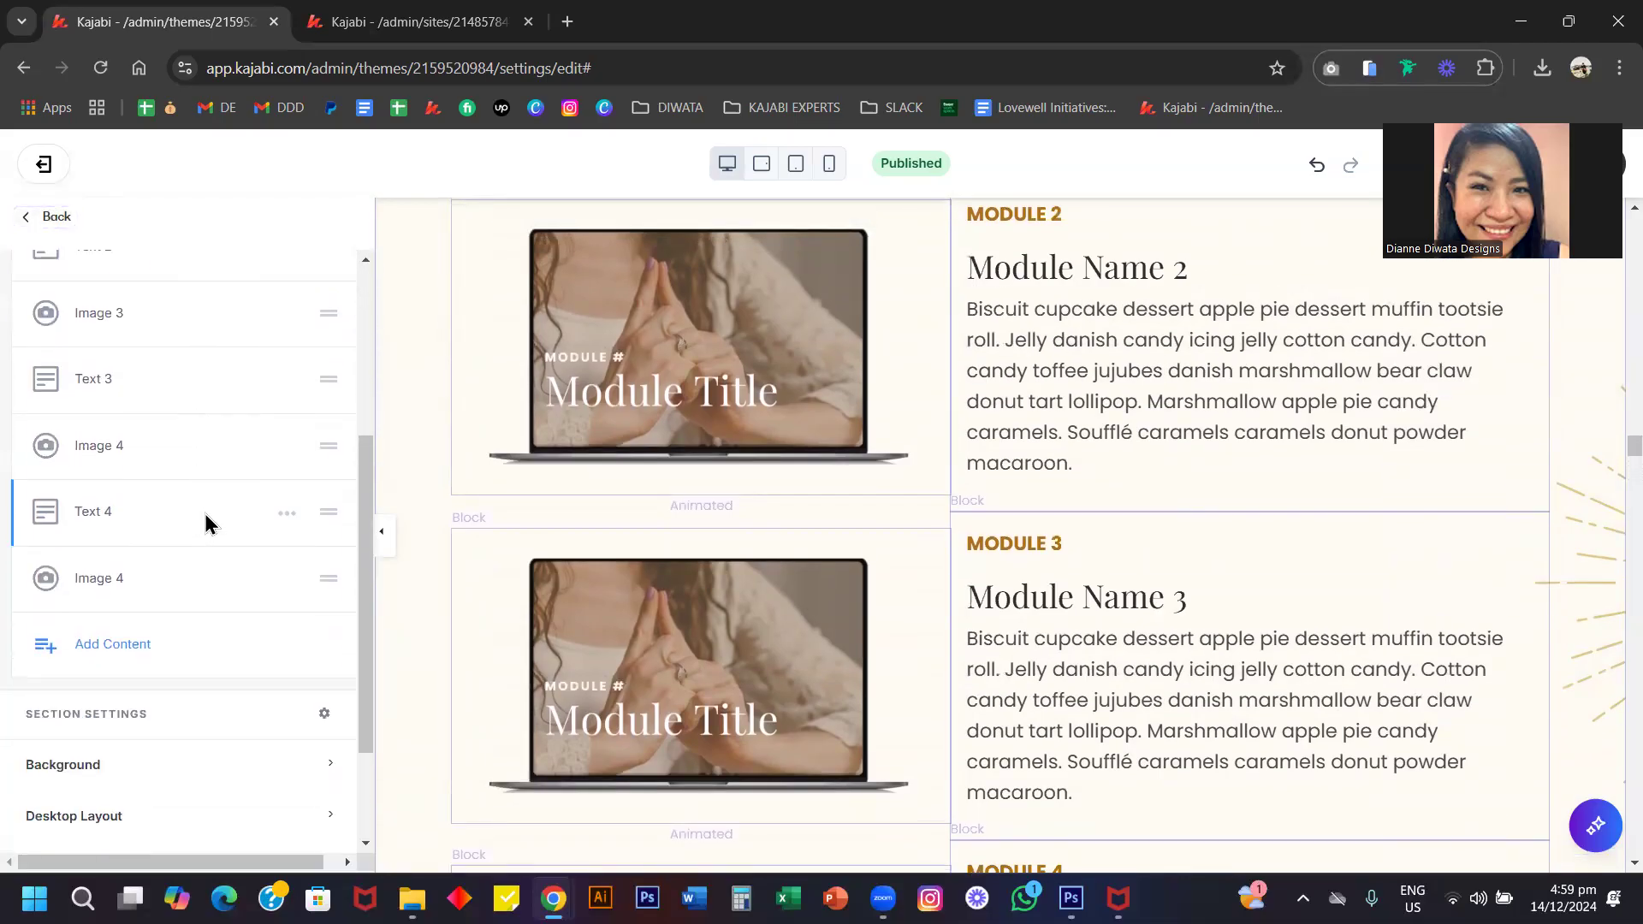
click(288, 517)
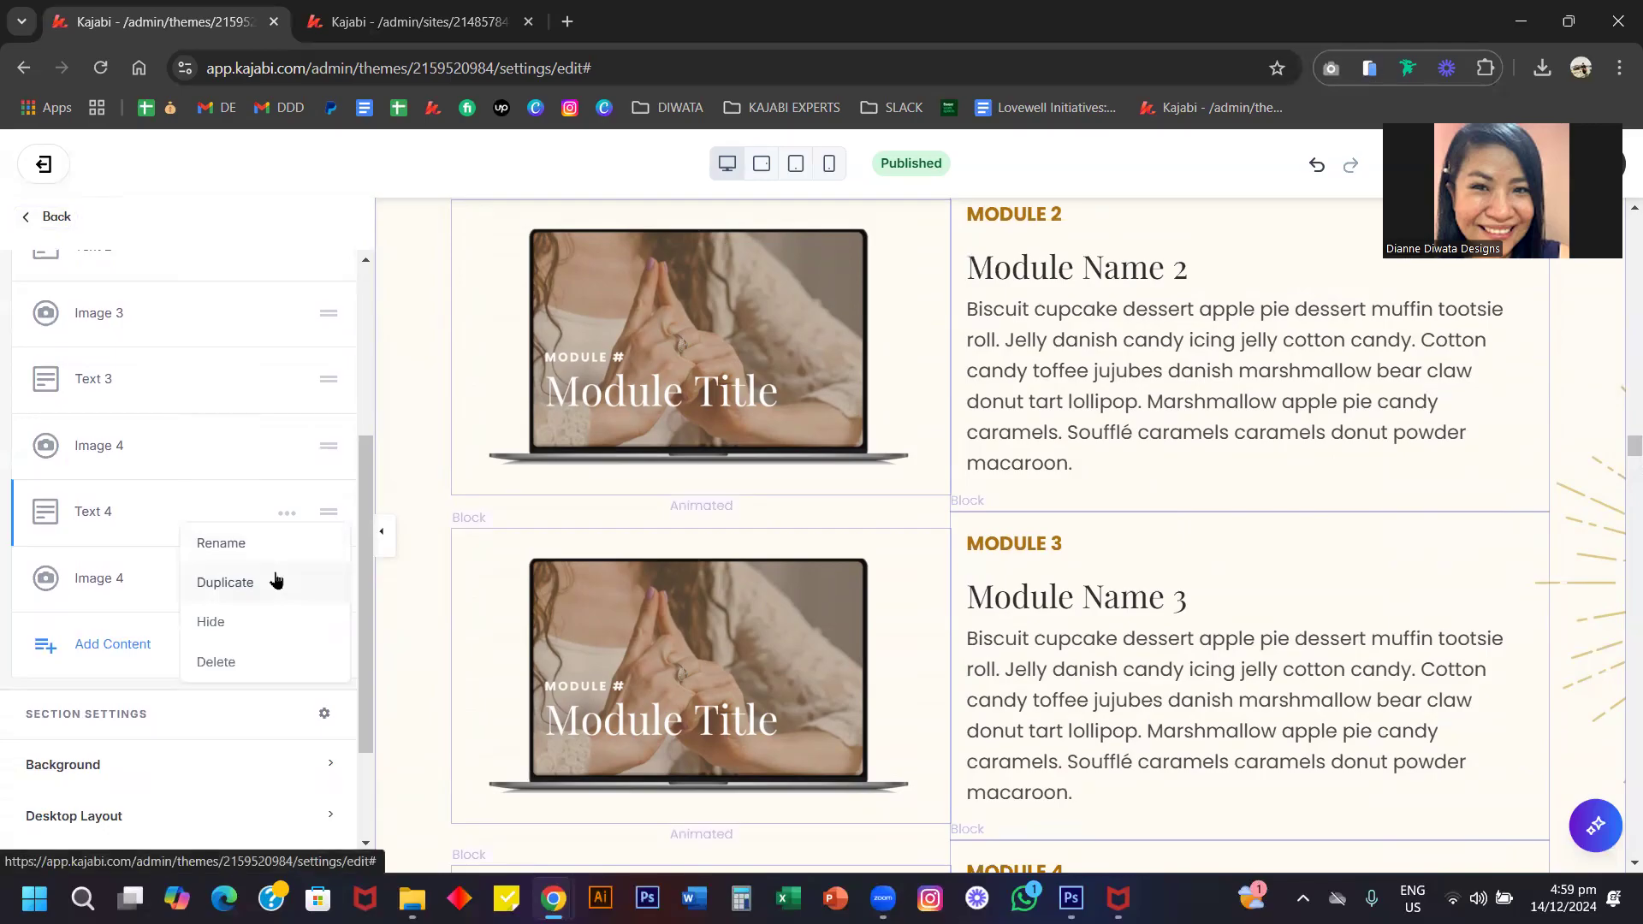
click(272, 574)
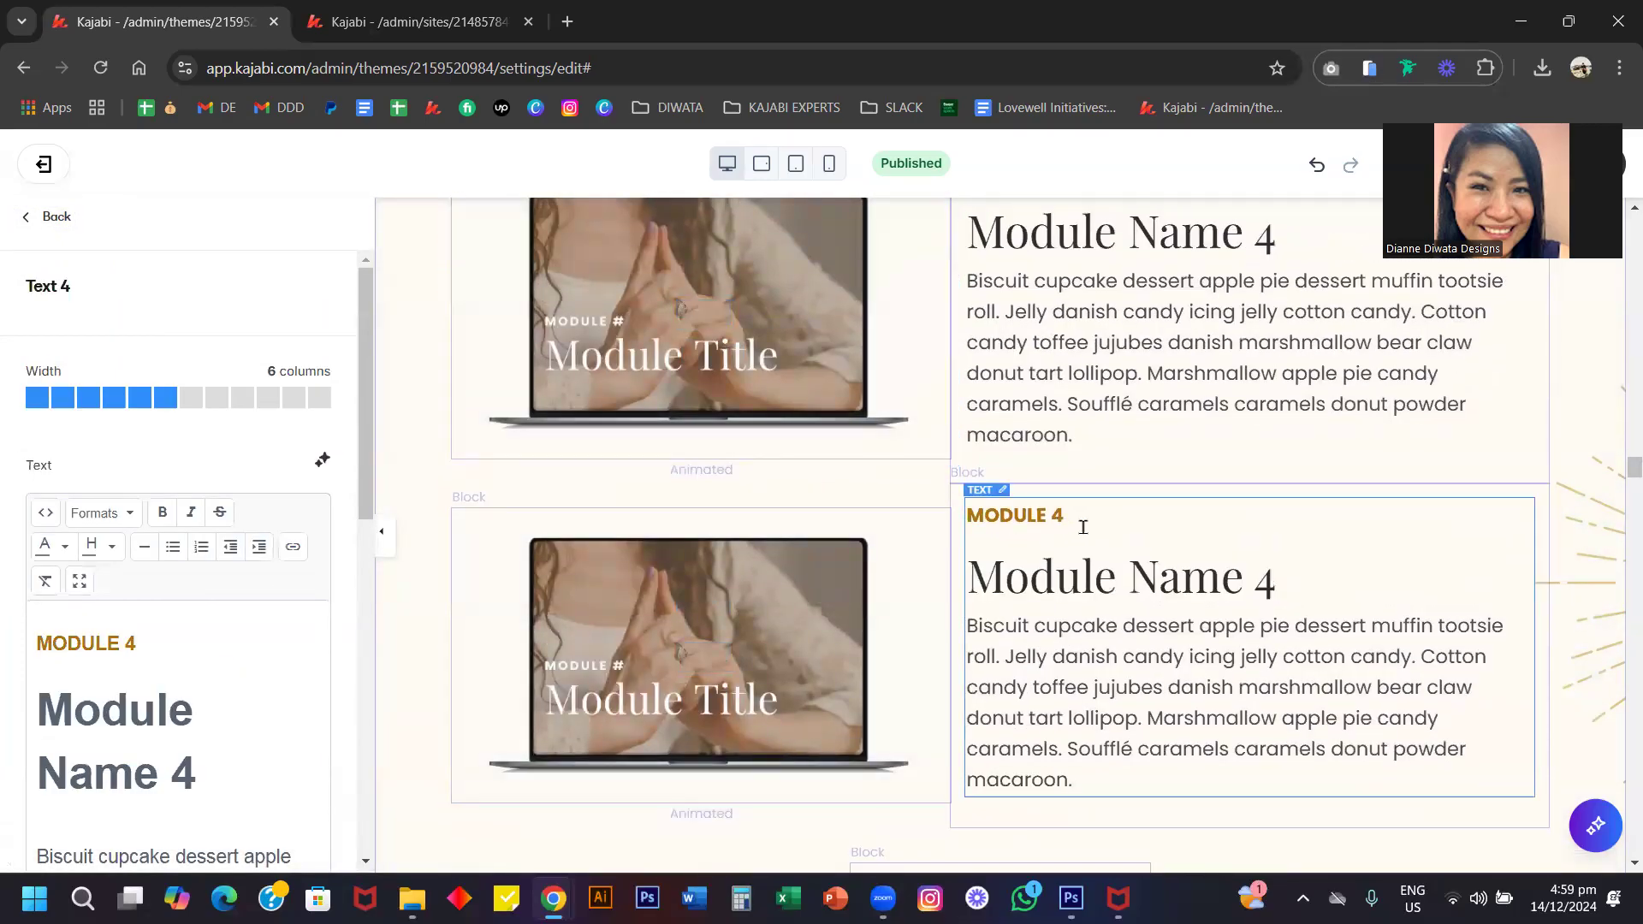
Change the duplicated text block's label to MODULE 5 and its heading to Module Name 5.
click(1082, 527)
key(BackSpace)
text(5)
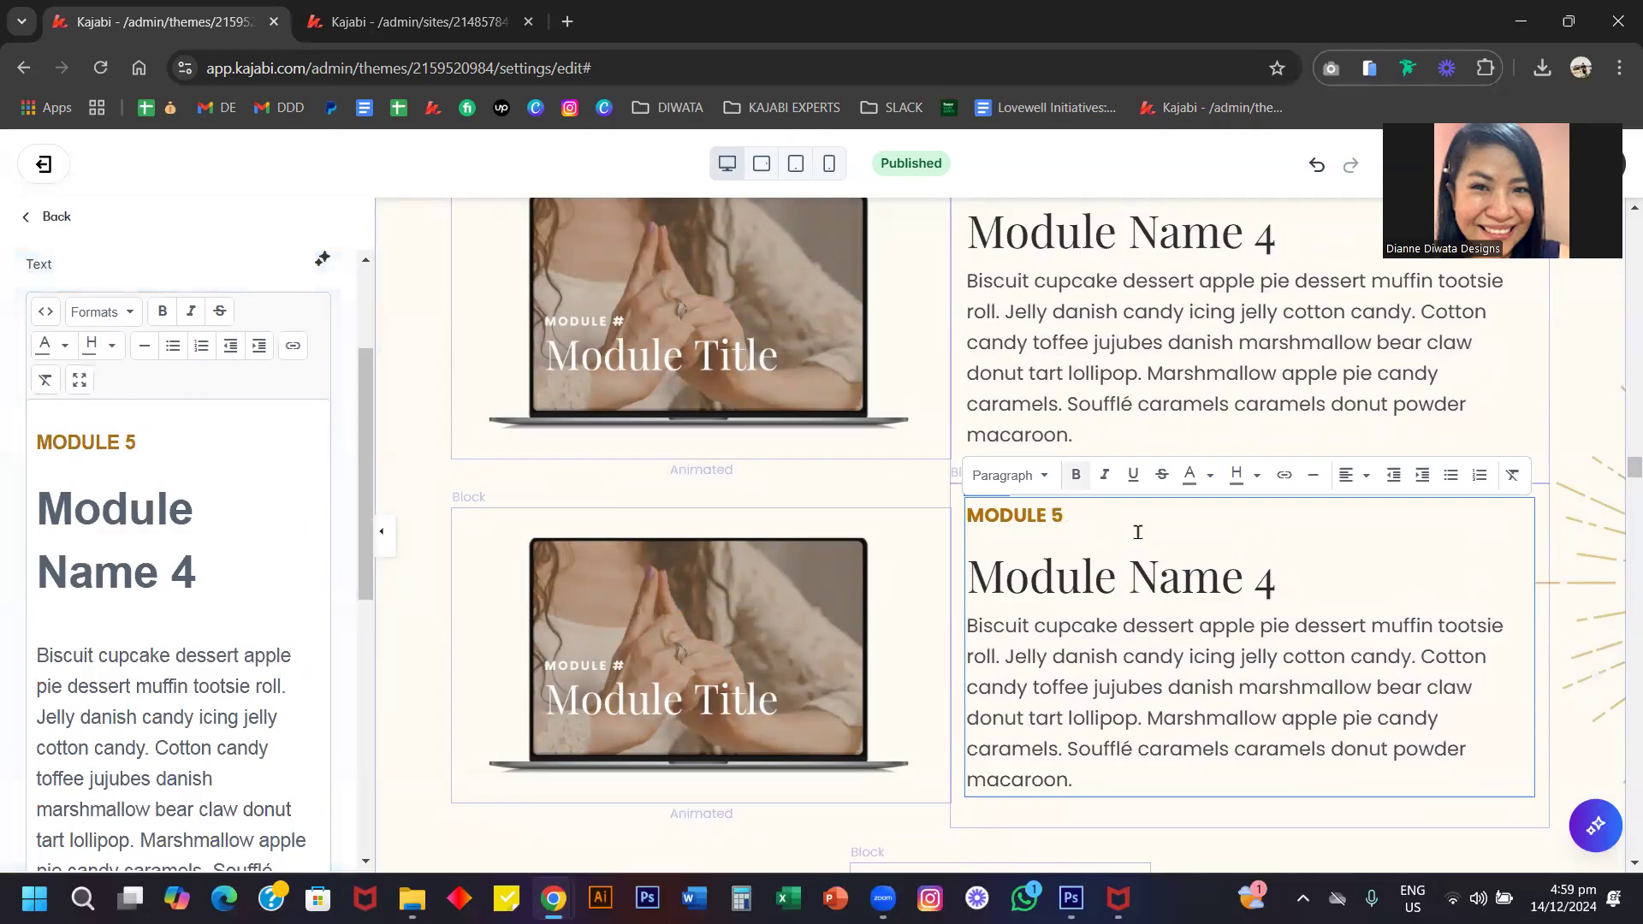
click(1284, 583)
key(BackSpace)
text(5)
Open the sales page's Custom CSS code and enlarge the code field, keeping the How It Works section in the preview.
scroll(1286, 586, down, 5)
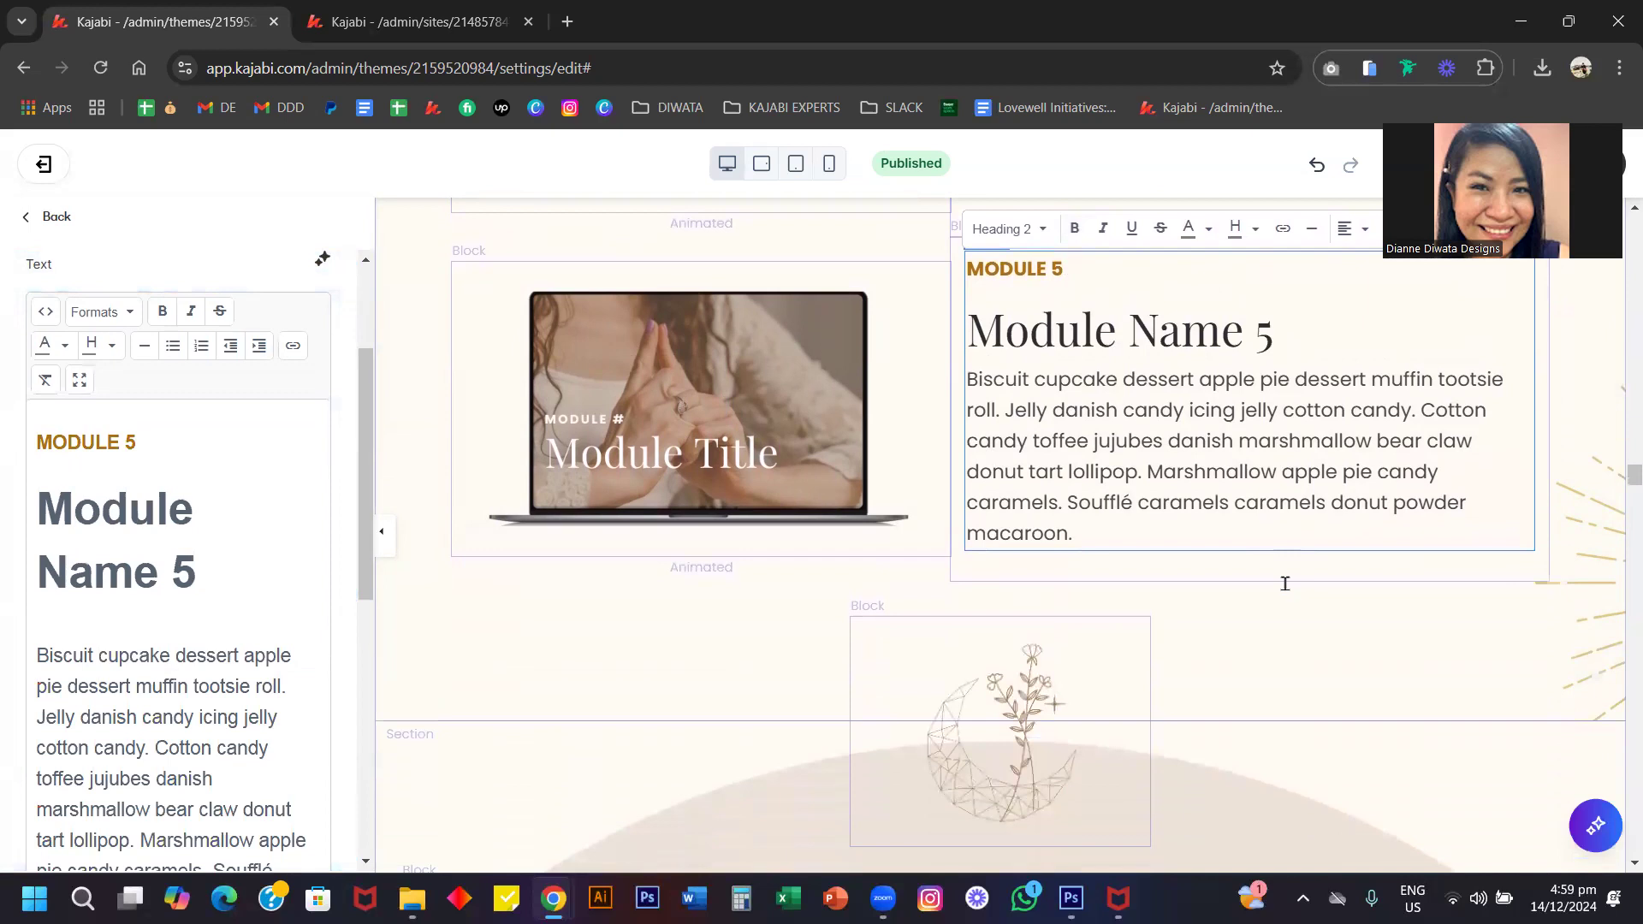
scroll(1285, 586, down, 7)
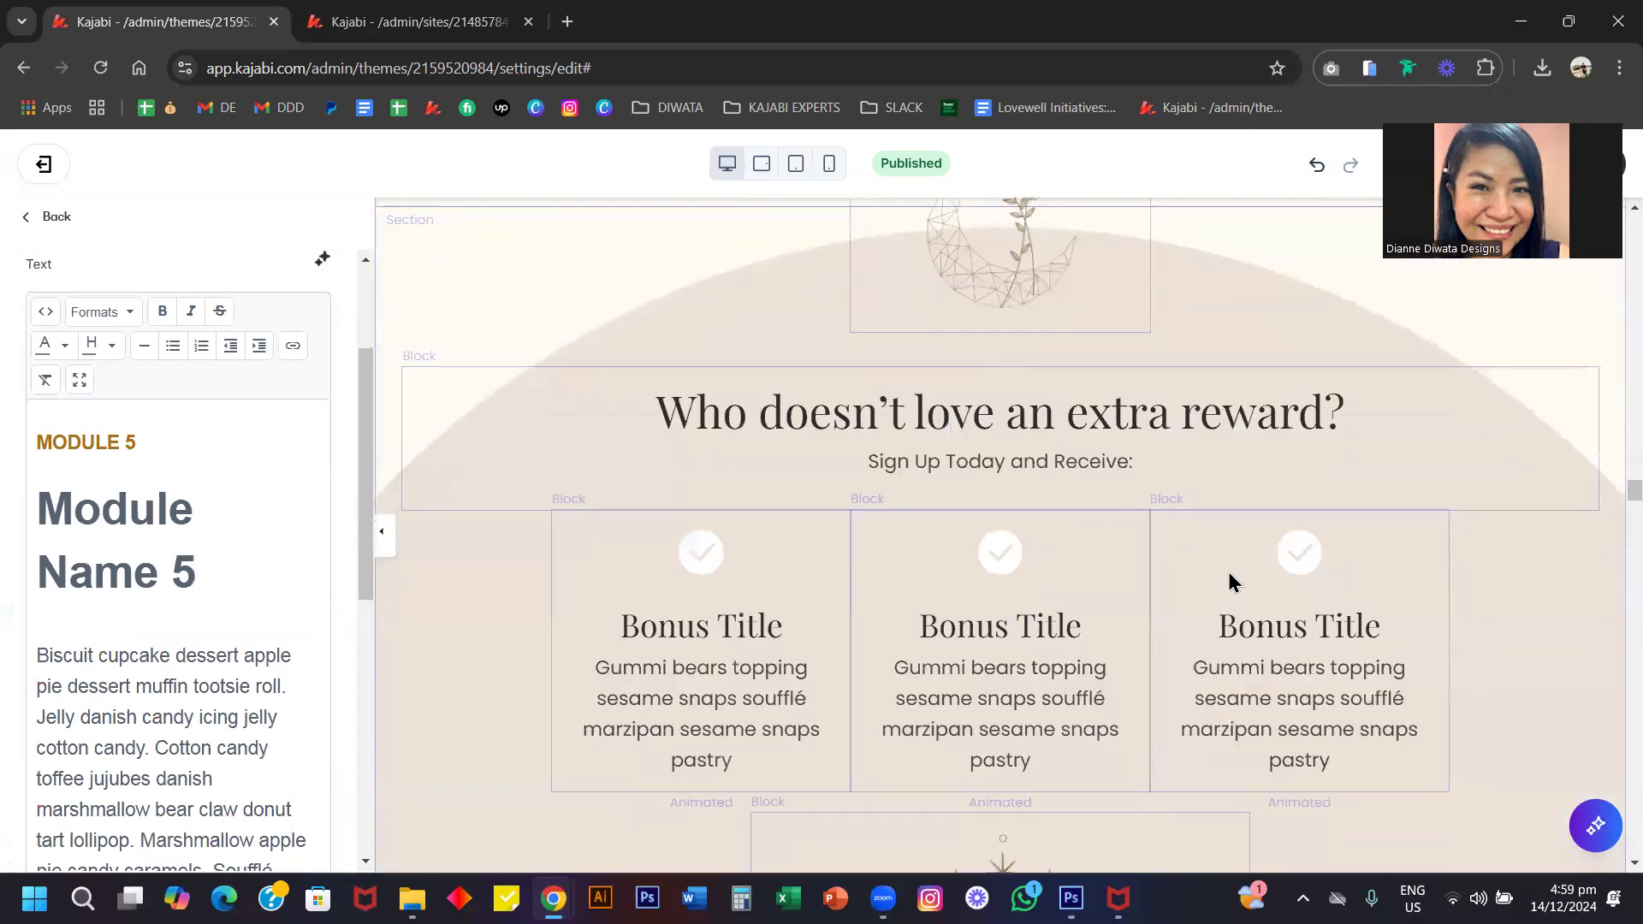
scroll(809, 653, down, 3)
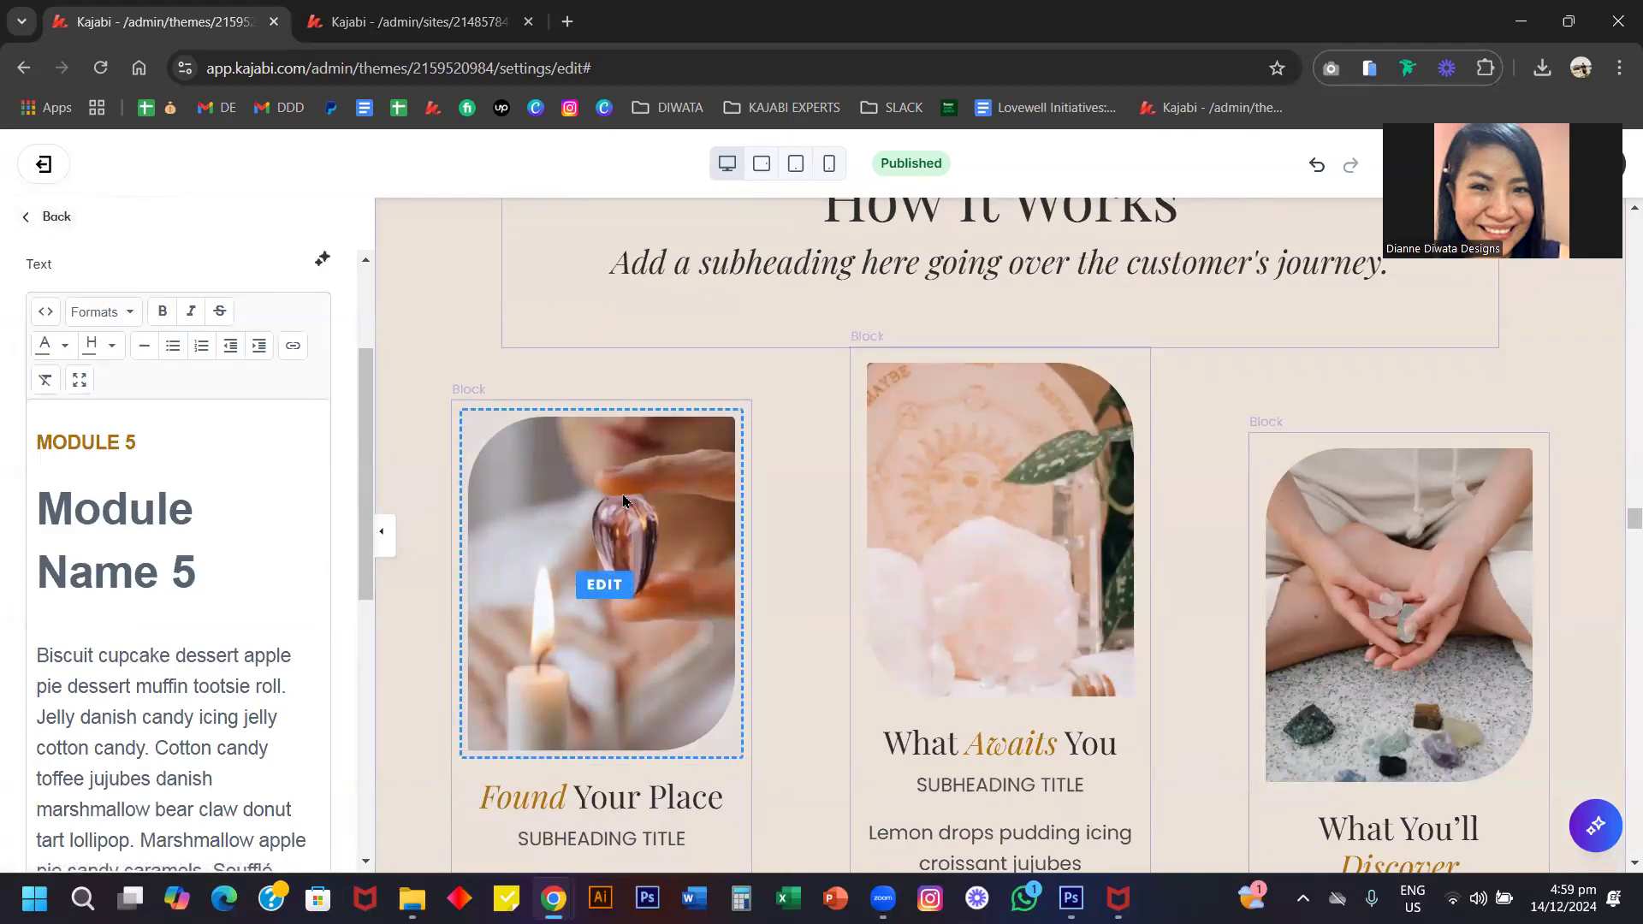
click(30, 219)
click(30, 220)
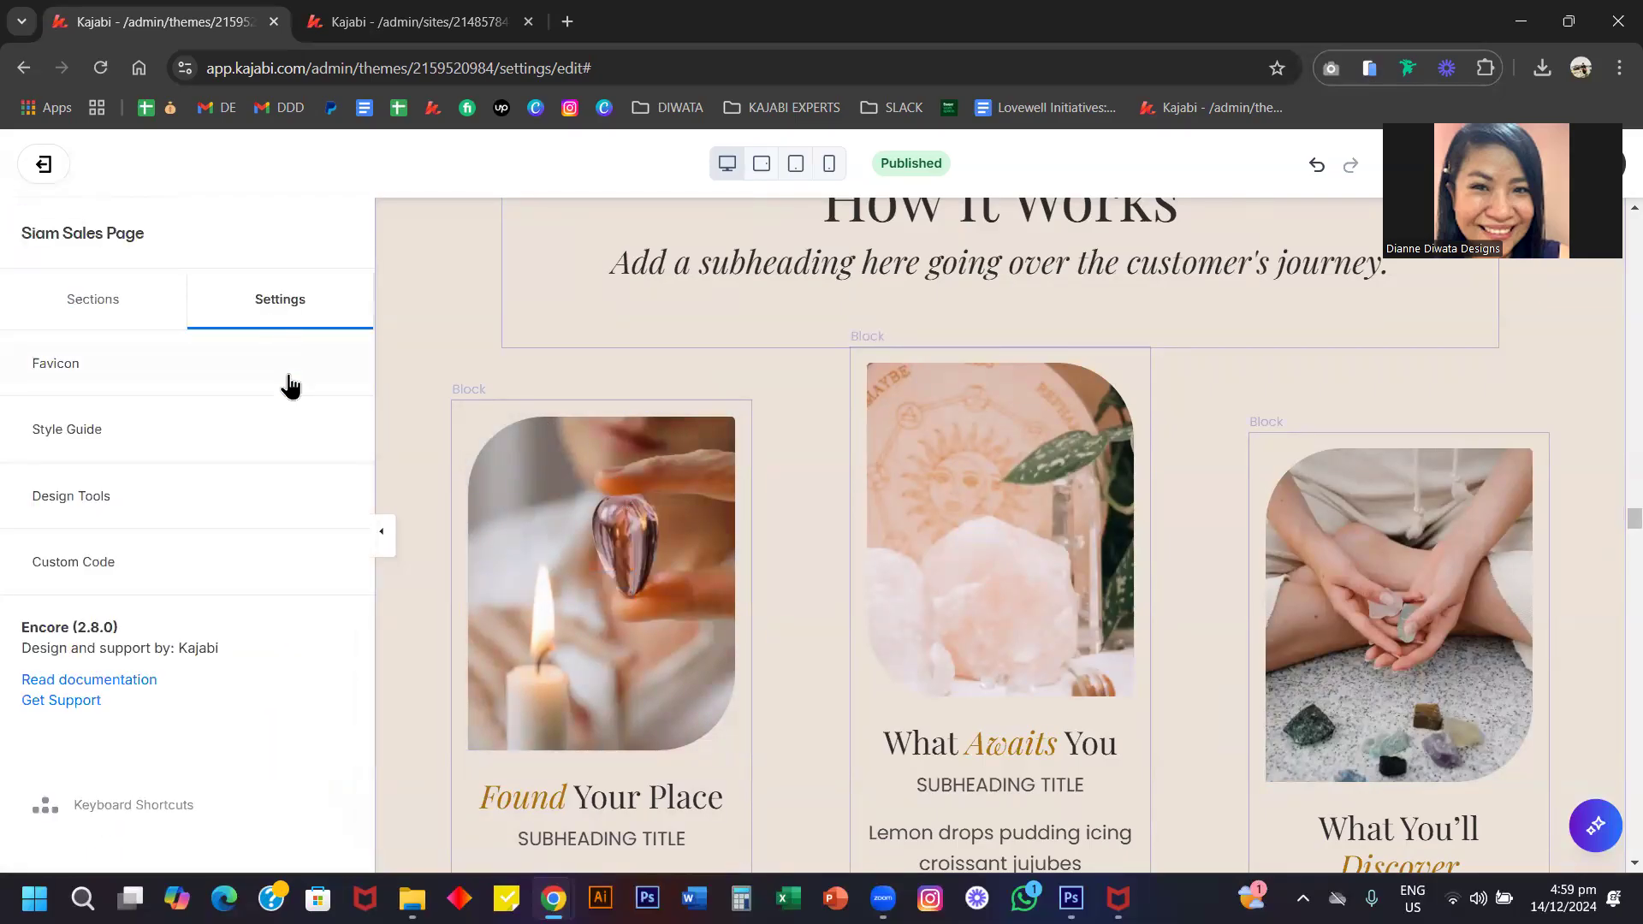
click(194, 575)
drag(331, 520, 346, 819)
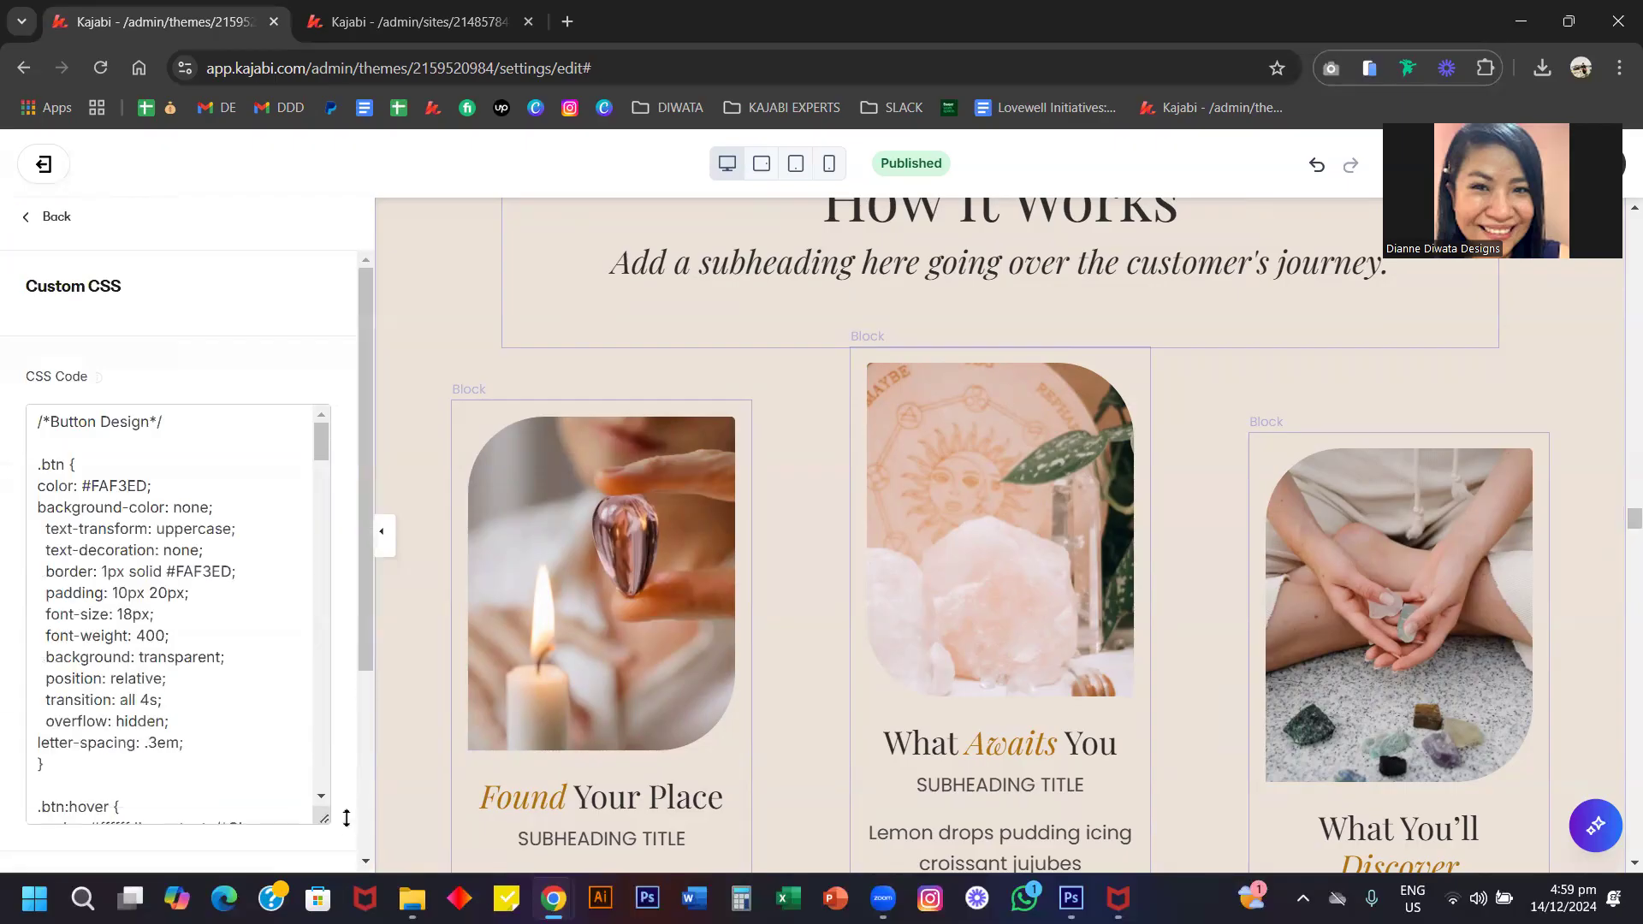
In the Benefits Section image radius CSS, set the 1st Image Block's first border-radius value to 100vw.
scroll(196, 651, down, 15)
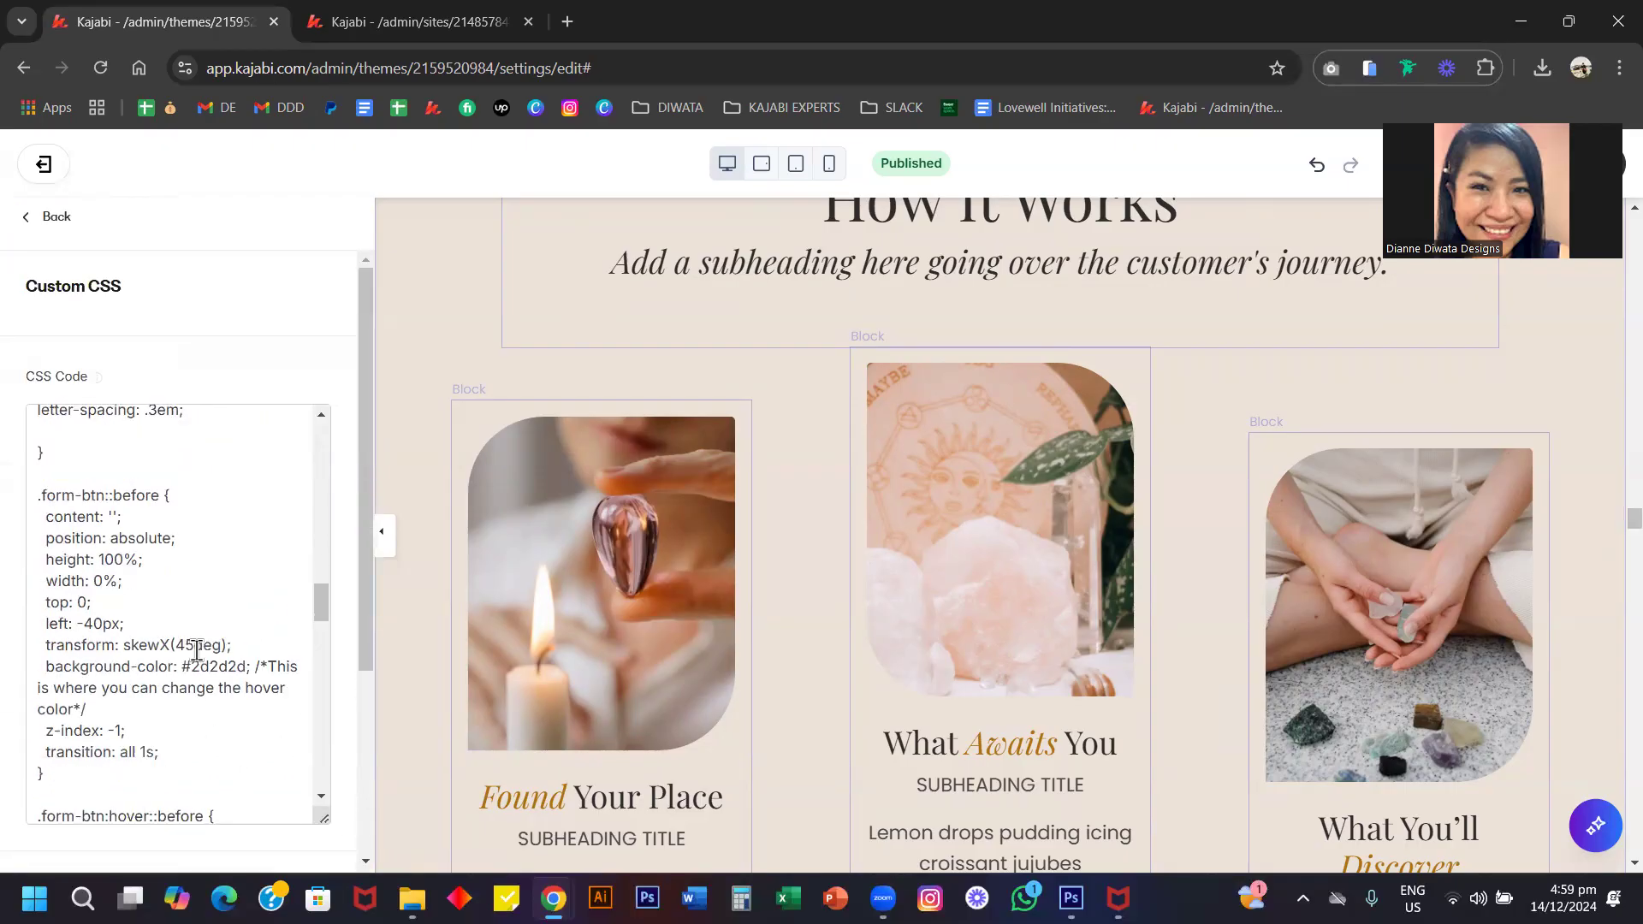
scroll(197, 650, down, 12)
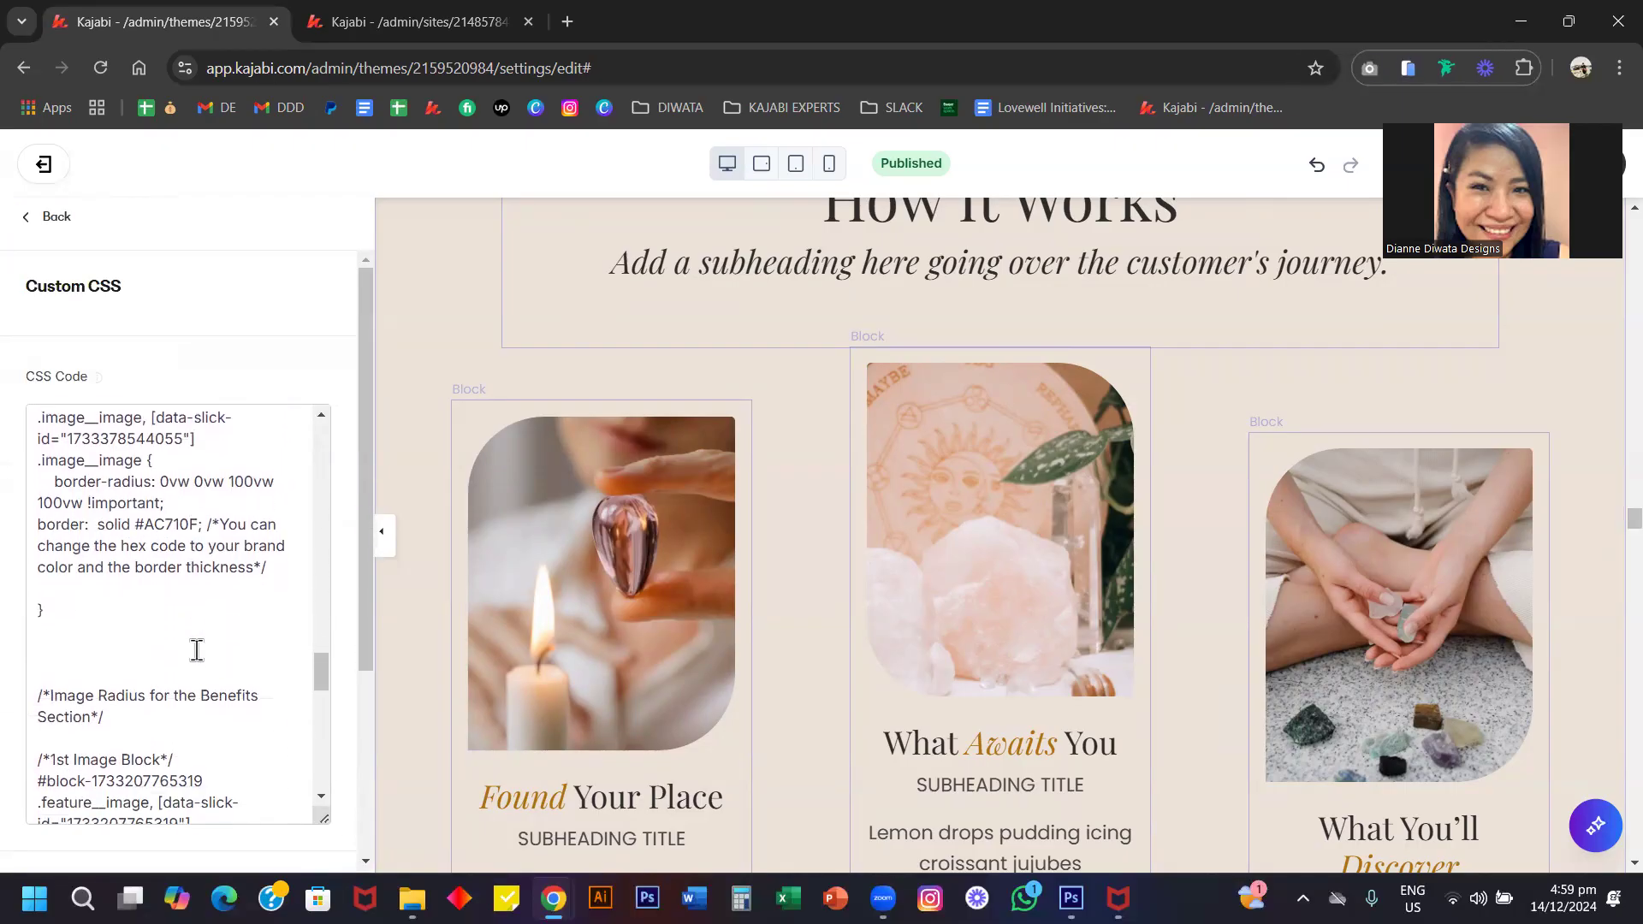
scroll(197, 650, down, 2)
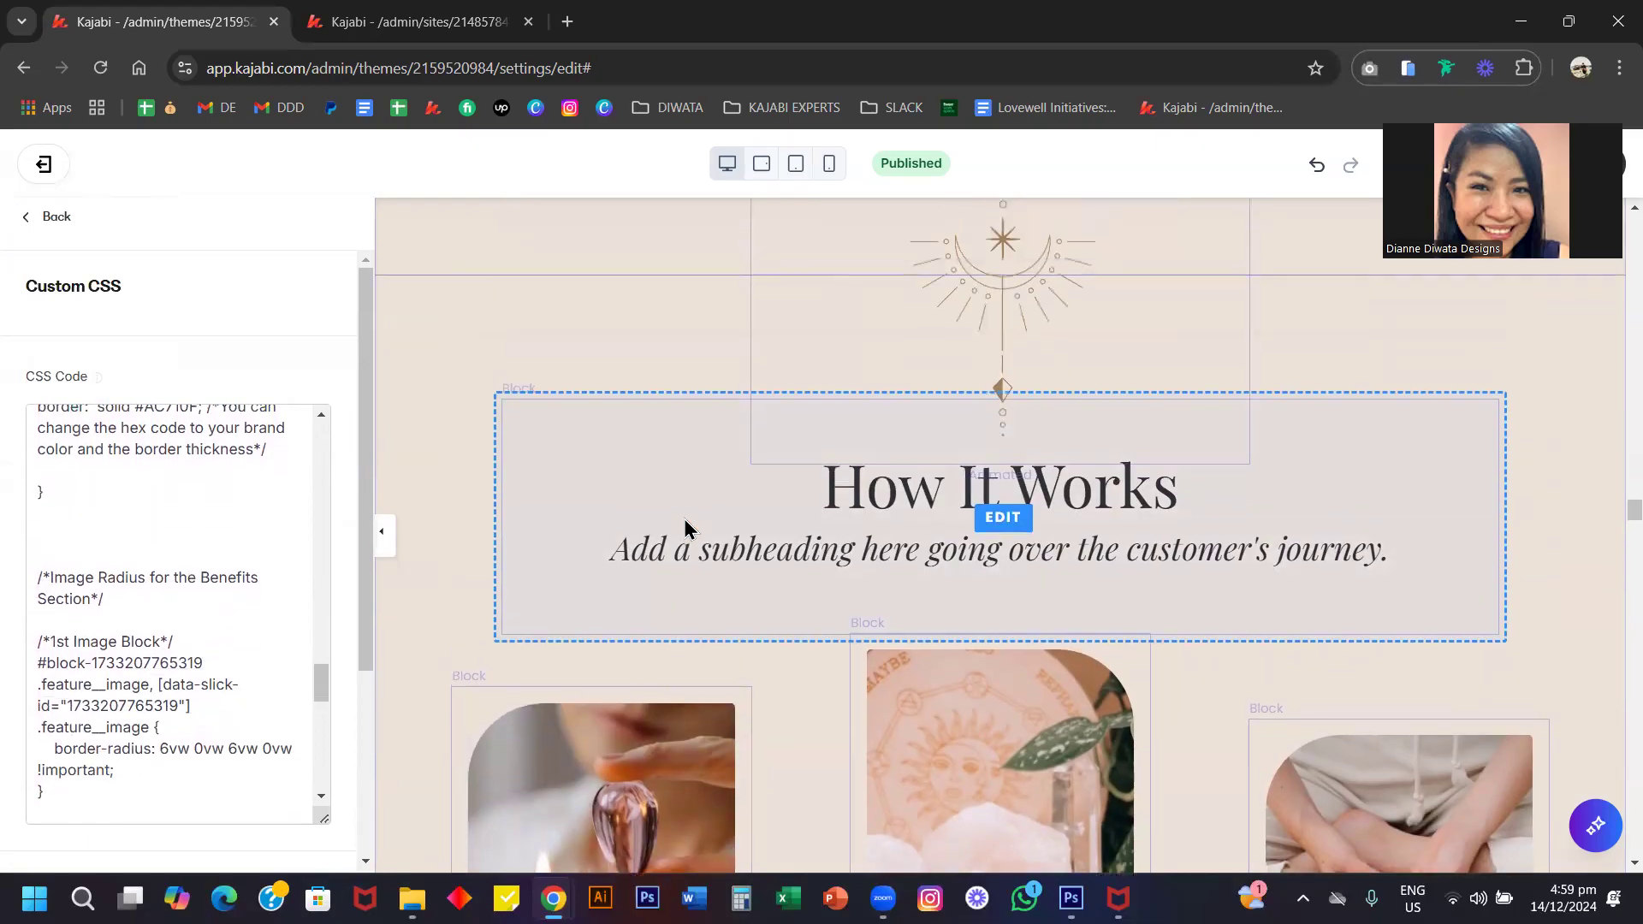
scroll(133, 657, down, 3)
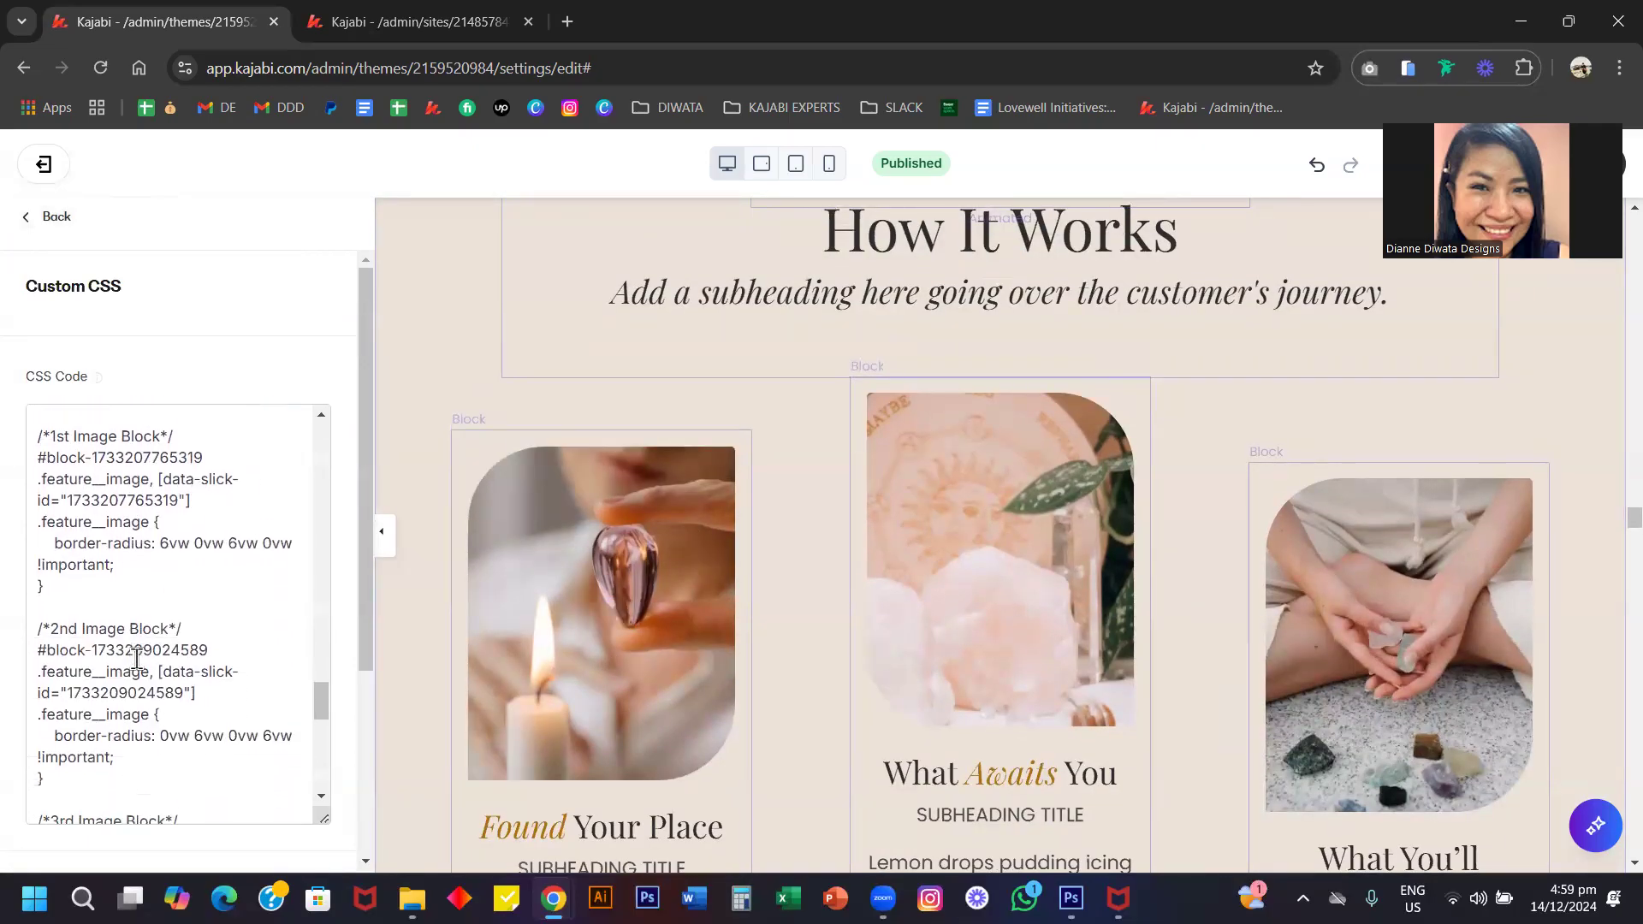
scroll(137, 657, down, 2)
scroll(136, 658, up, 3)
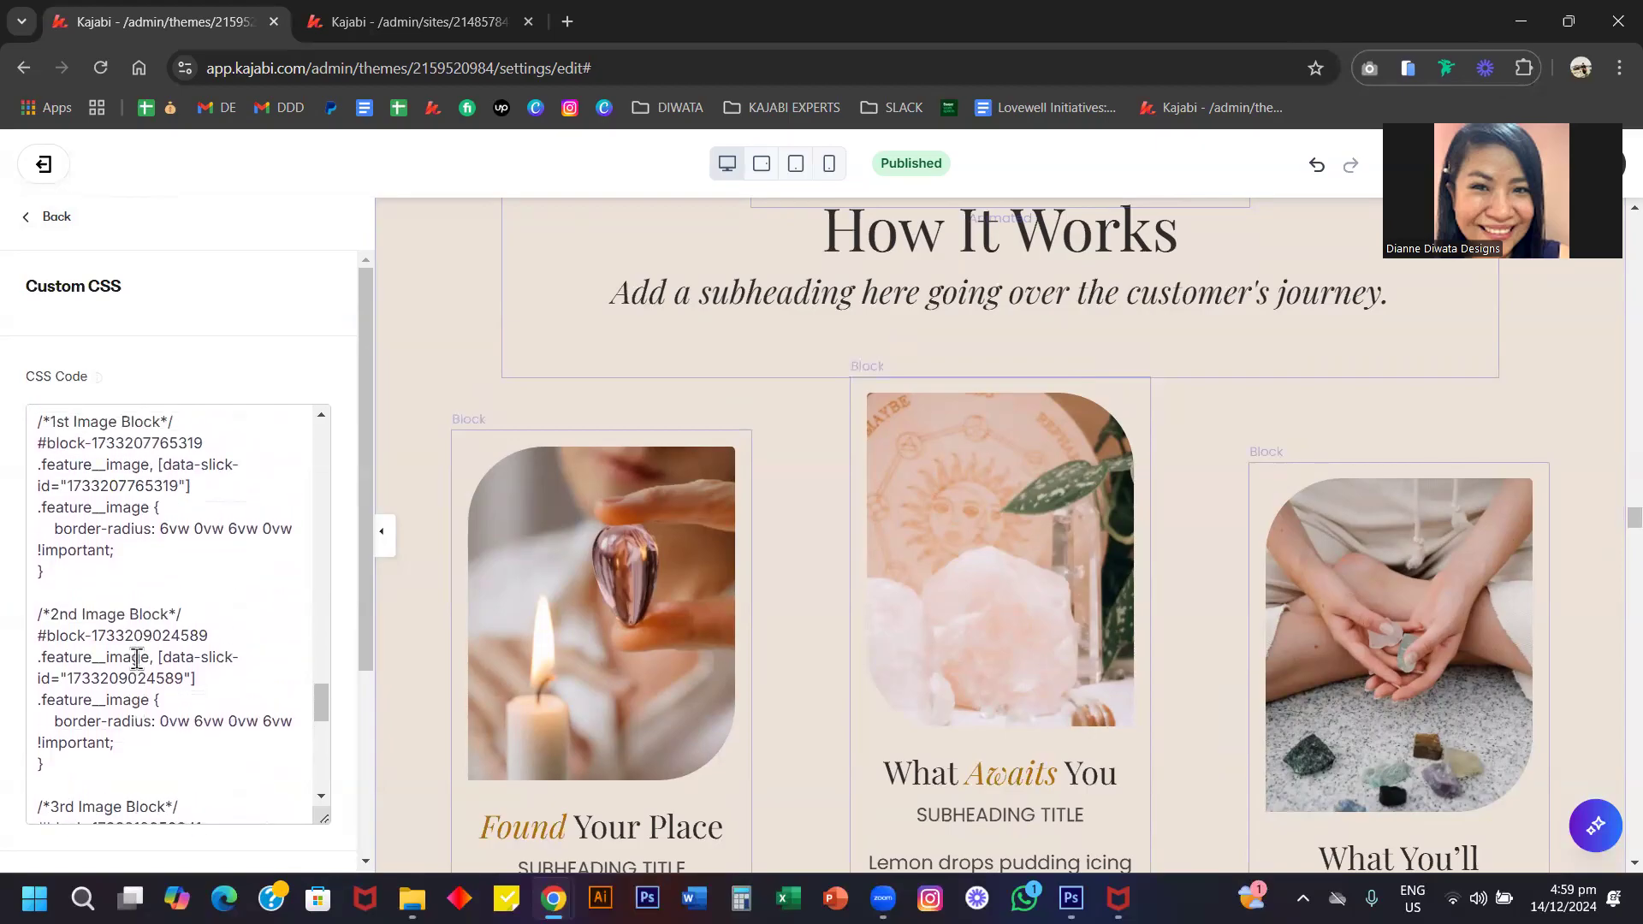
click(165, 579)
key(BackSpace)
text(100)
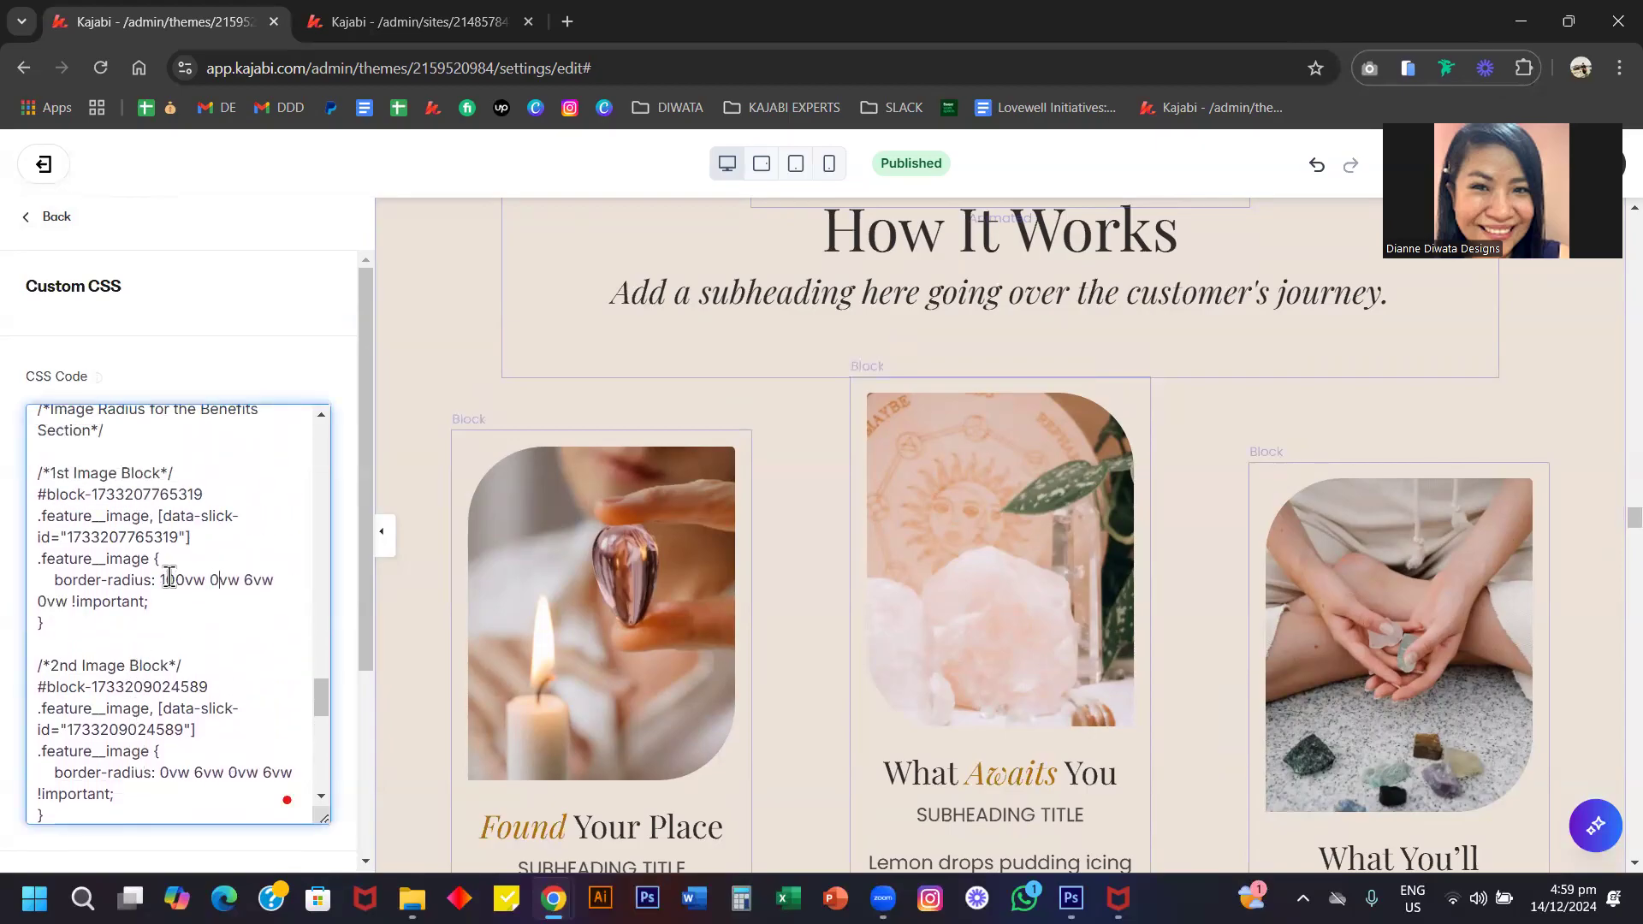
Set the 1st Image Block's second border-radius value to 100vw and its third value to 0vw in the CSS.
key(Right)
key(Right)
key(Right)
key(Right)
key(Right)
key(Right)
key(Right)
key(Right)
key(BackSpace)
text(0)
key(BackSpace)
text(100)
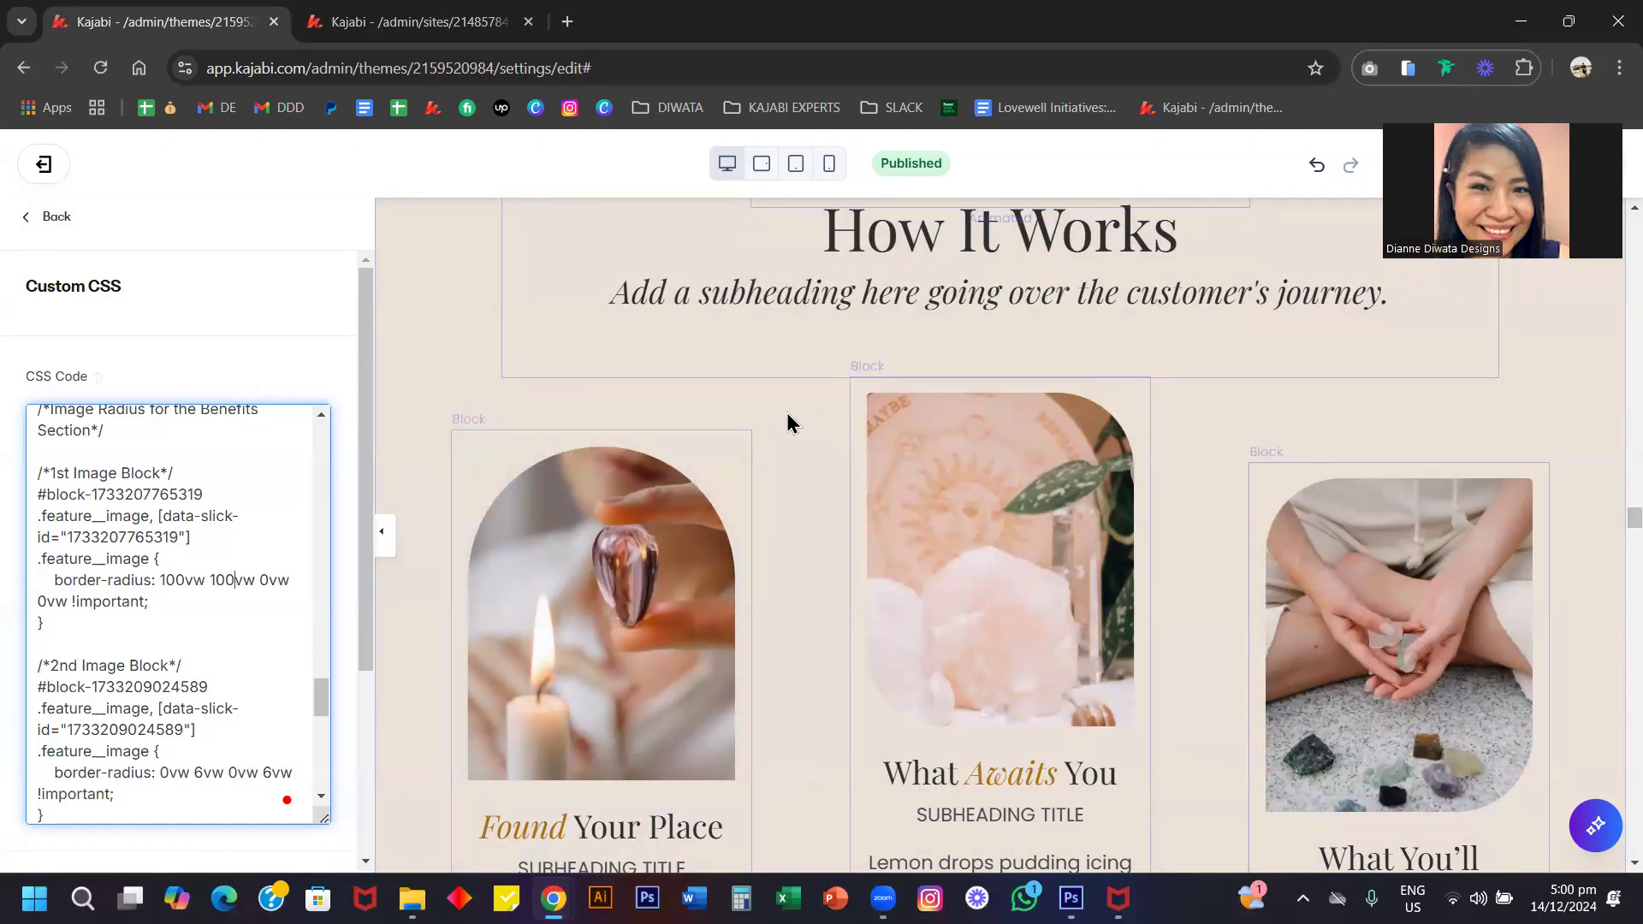
Review the sections below How It Works, from the testimonial carousel through the When You Sign Up offer and the investment box.
scroll(753, 616, down, 2)
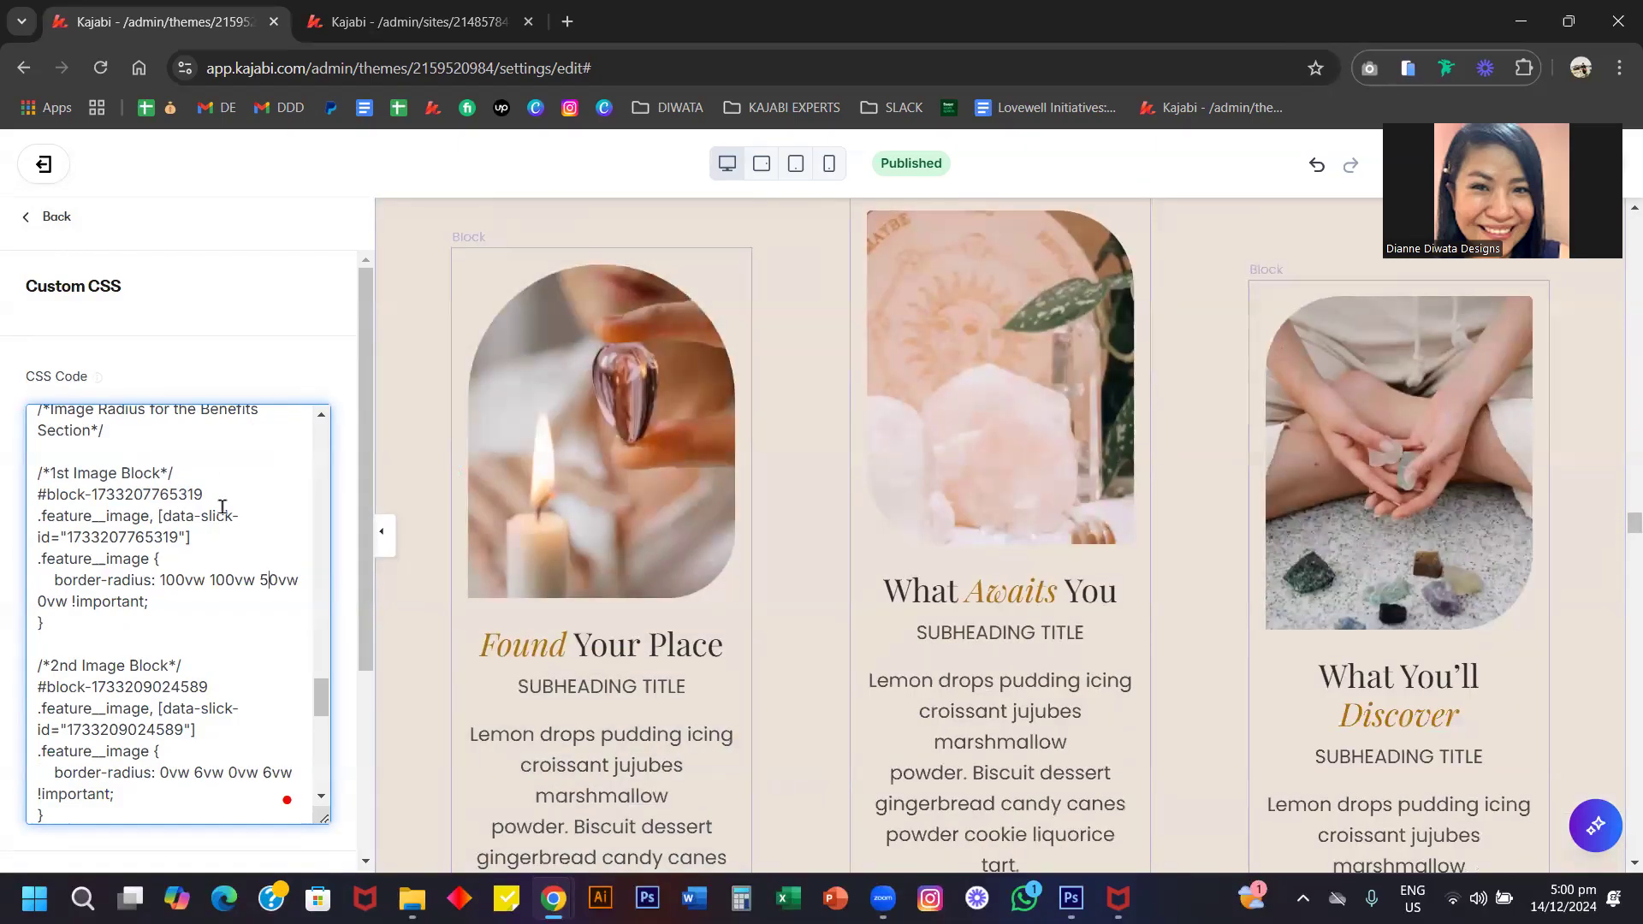
scroll(874, 608, down, 8)
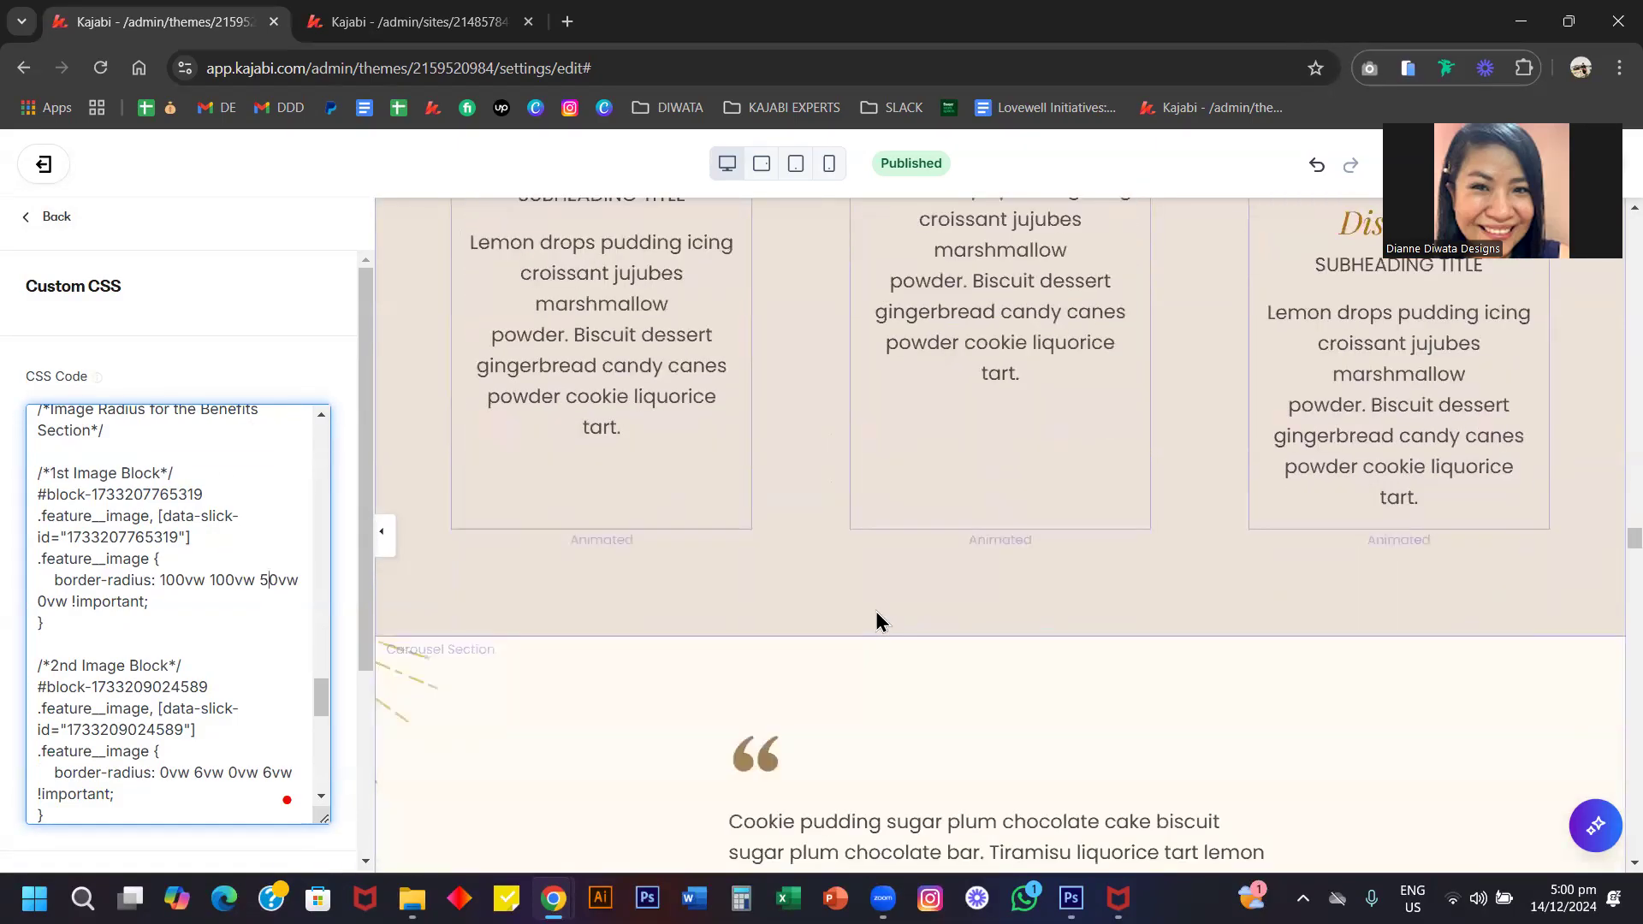
scroll(876, 611, down, 10)
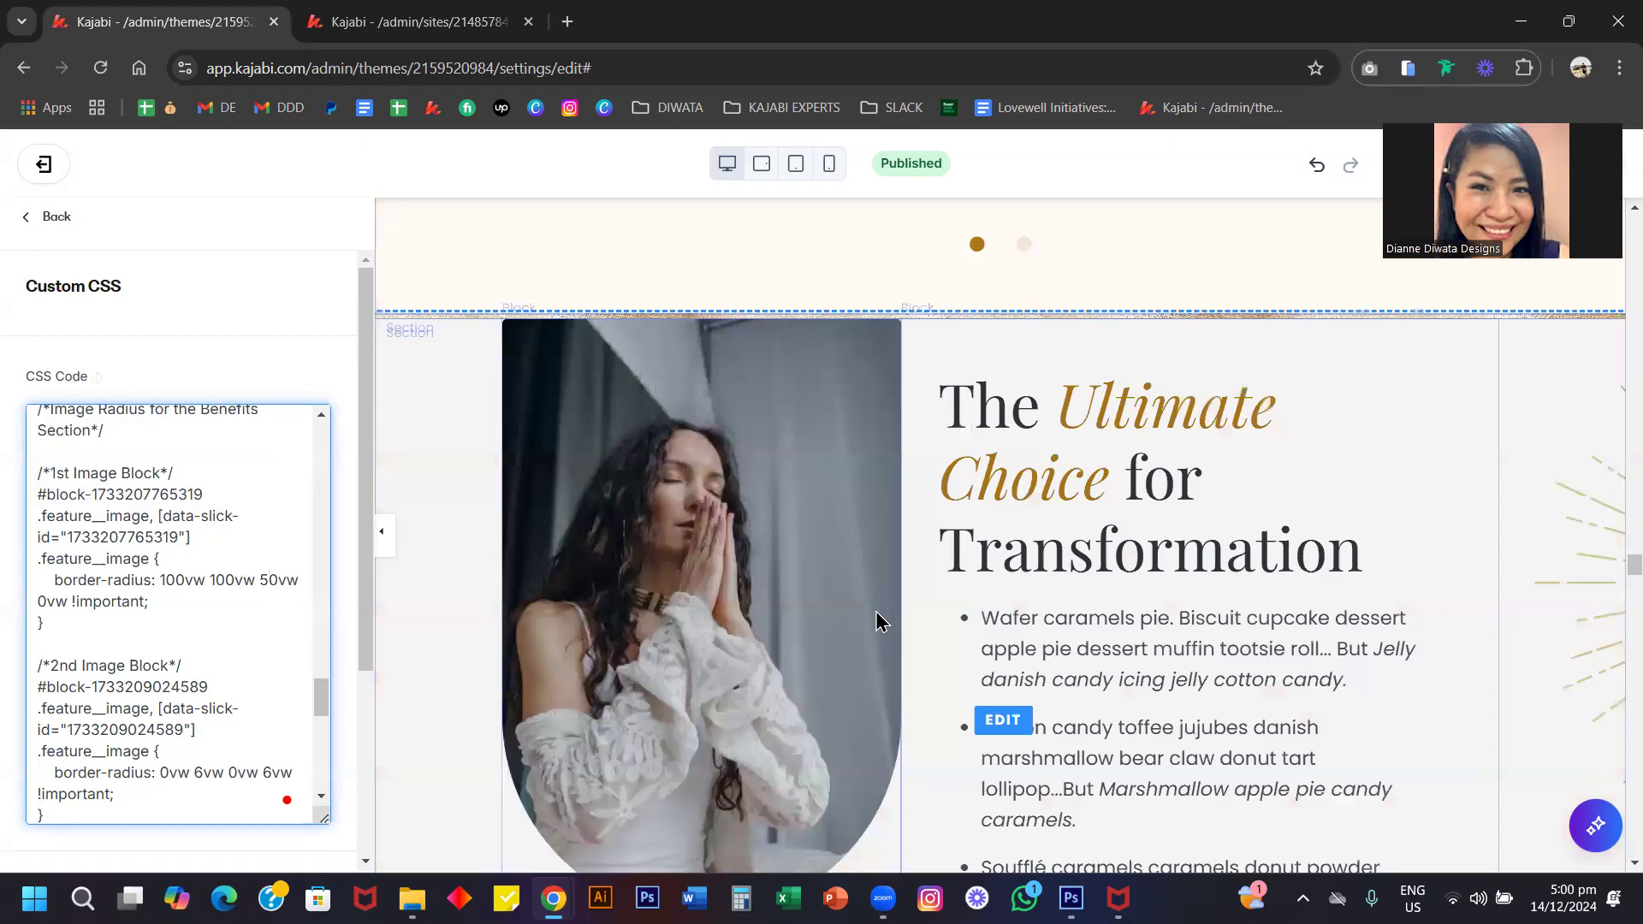
scroll(875, 611, down, 8)
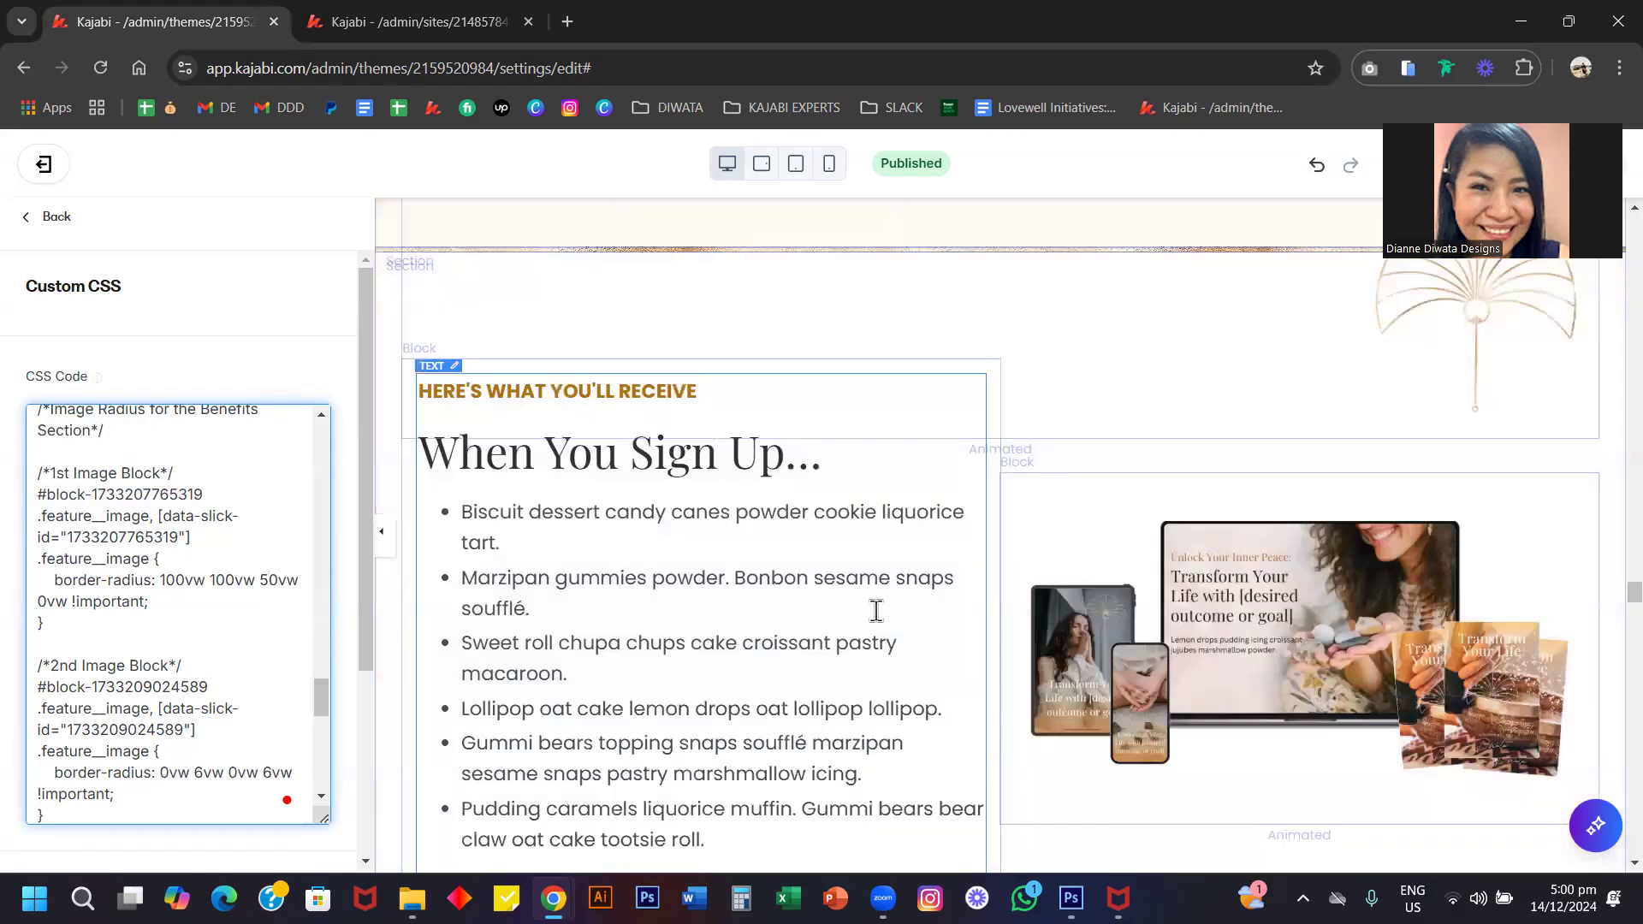
scroll(876, 611, down, 5)
scroll(875, 611, up, 3)
scroll(875, 611, down, 1)
scroll(875, 616, down, 4)
scroll(875, 611, up, 7)
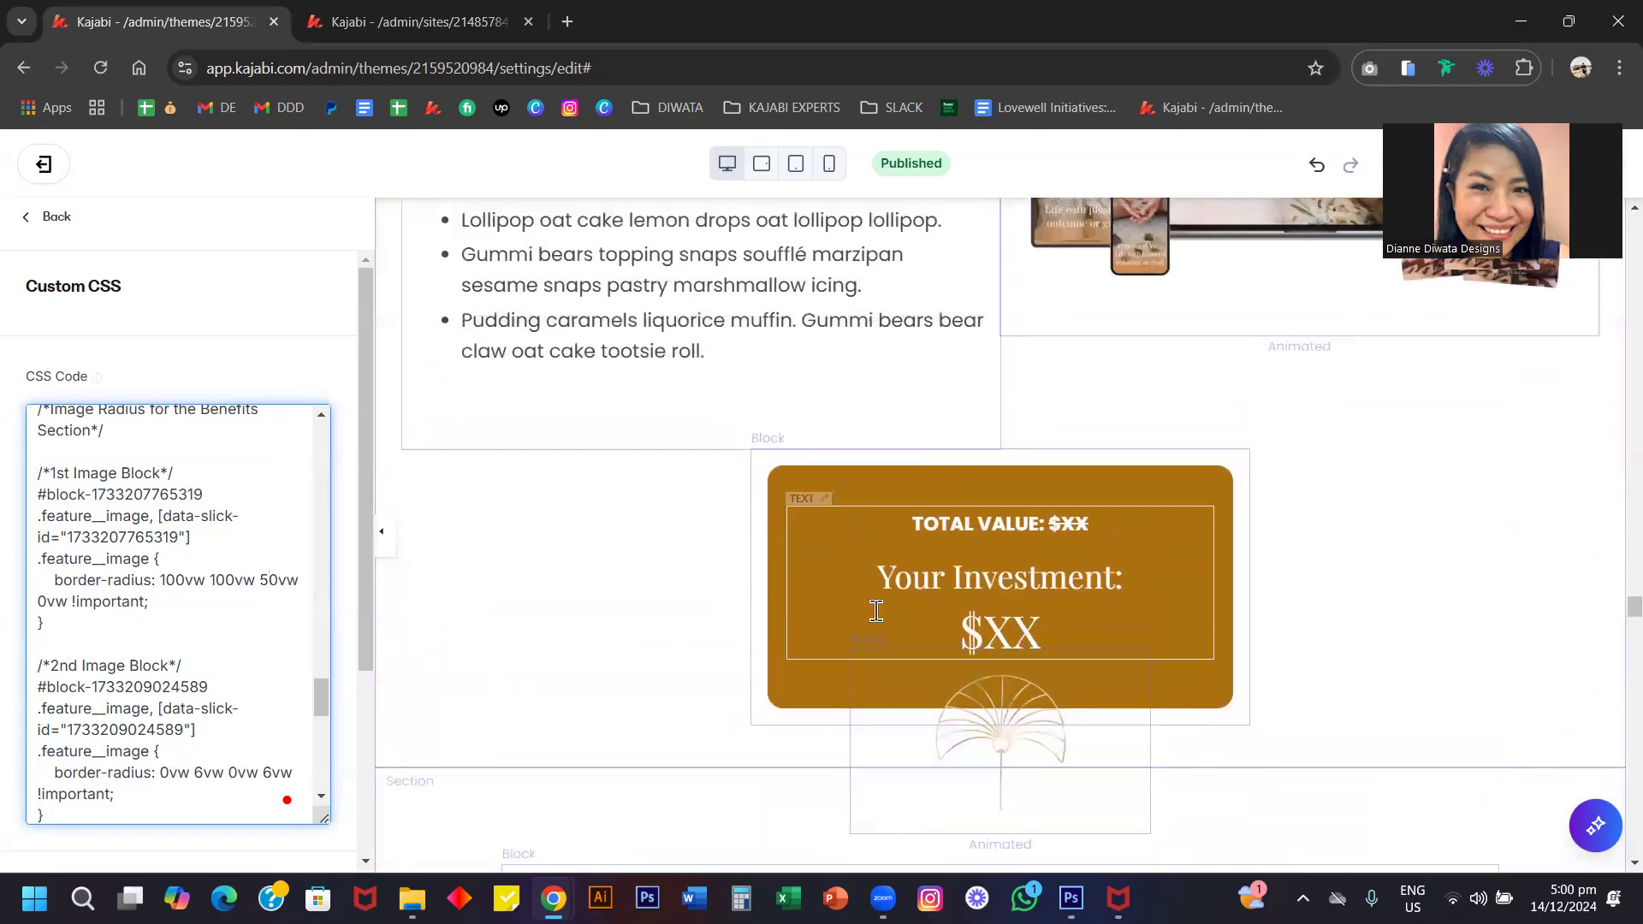
scroll(875, 611, up, 3)
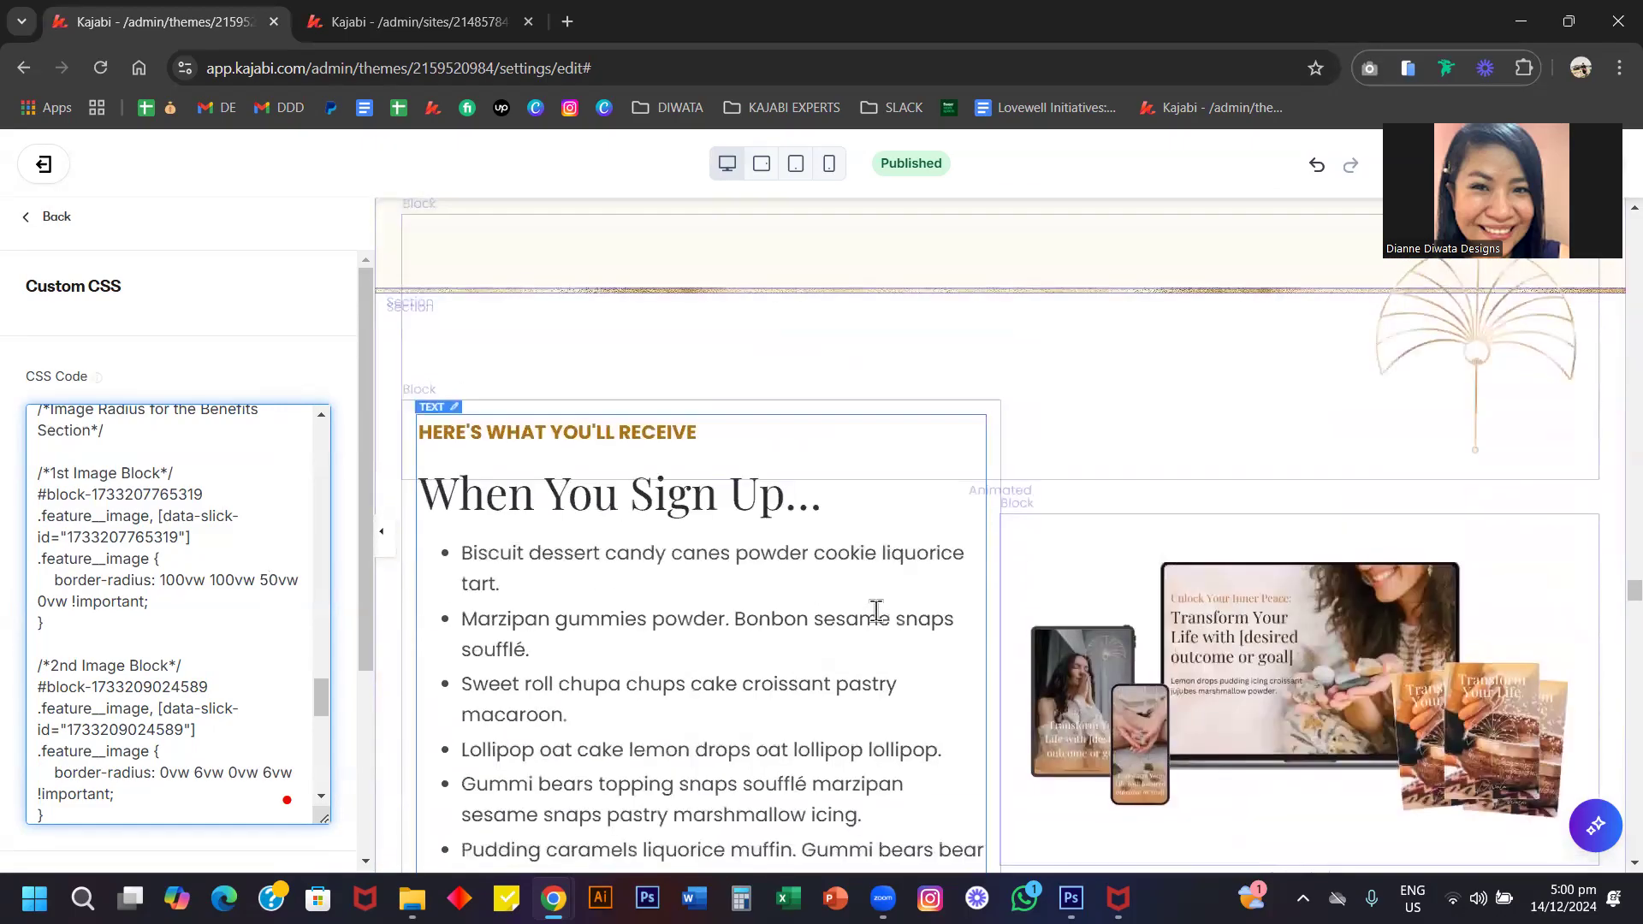
scroll(873, 609, down, 3)
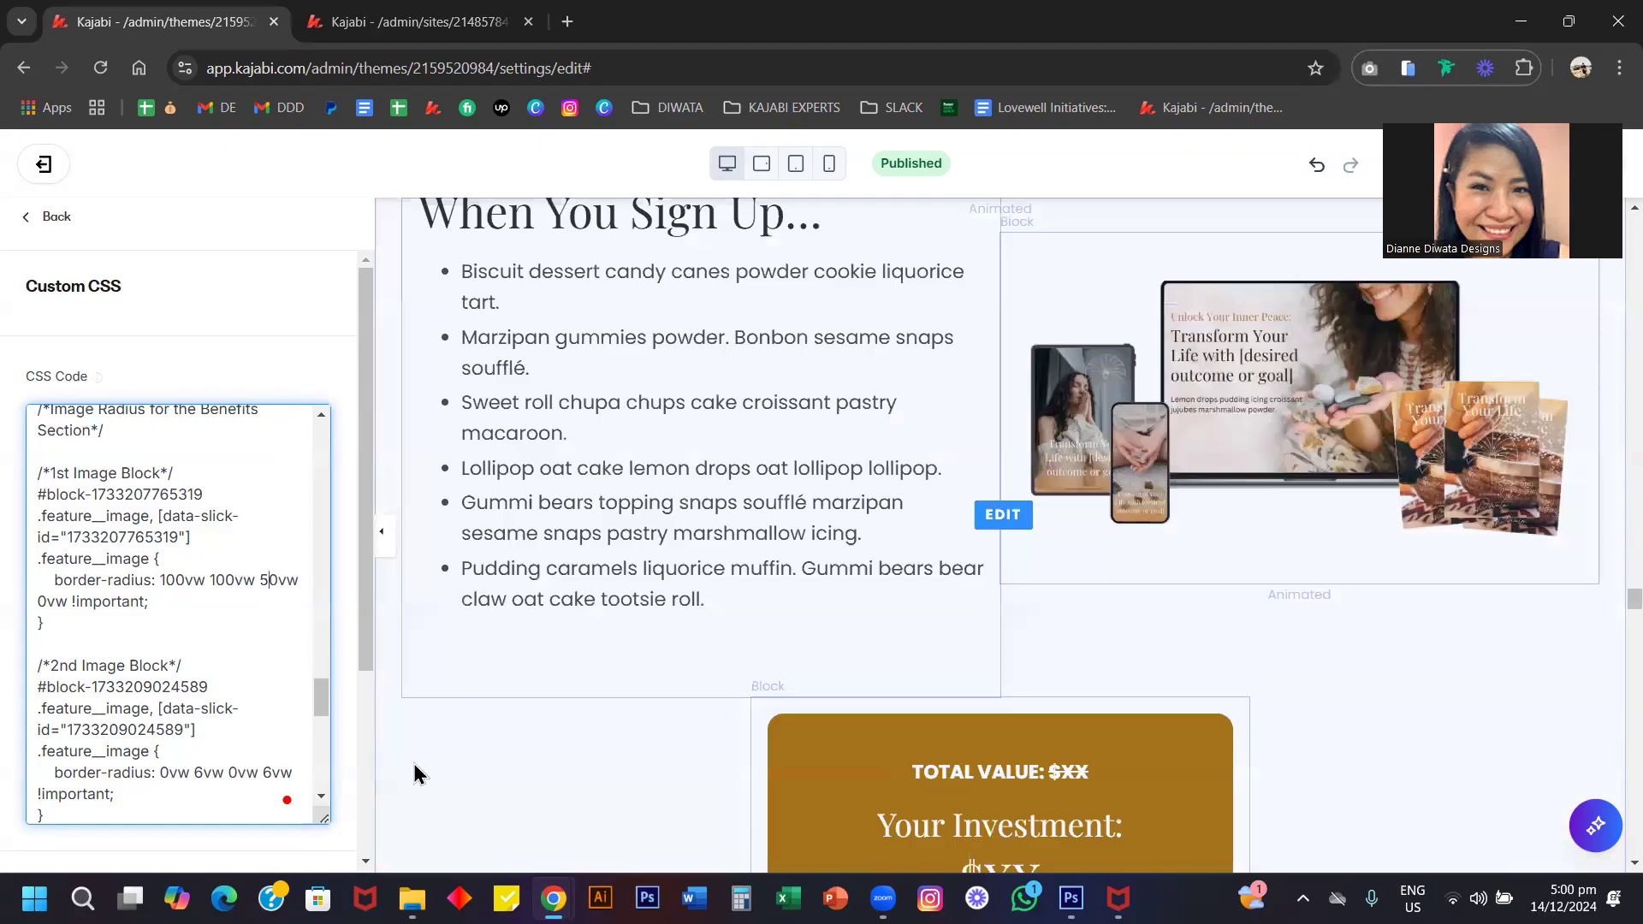
scroll(462, 676, down, 2)
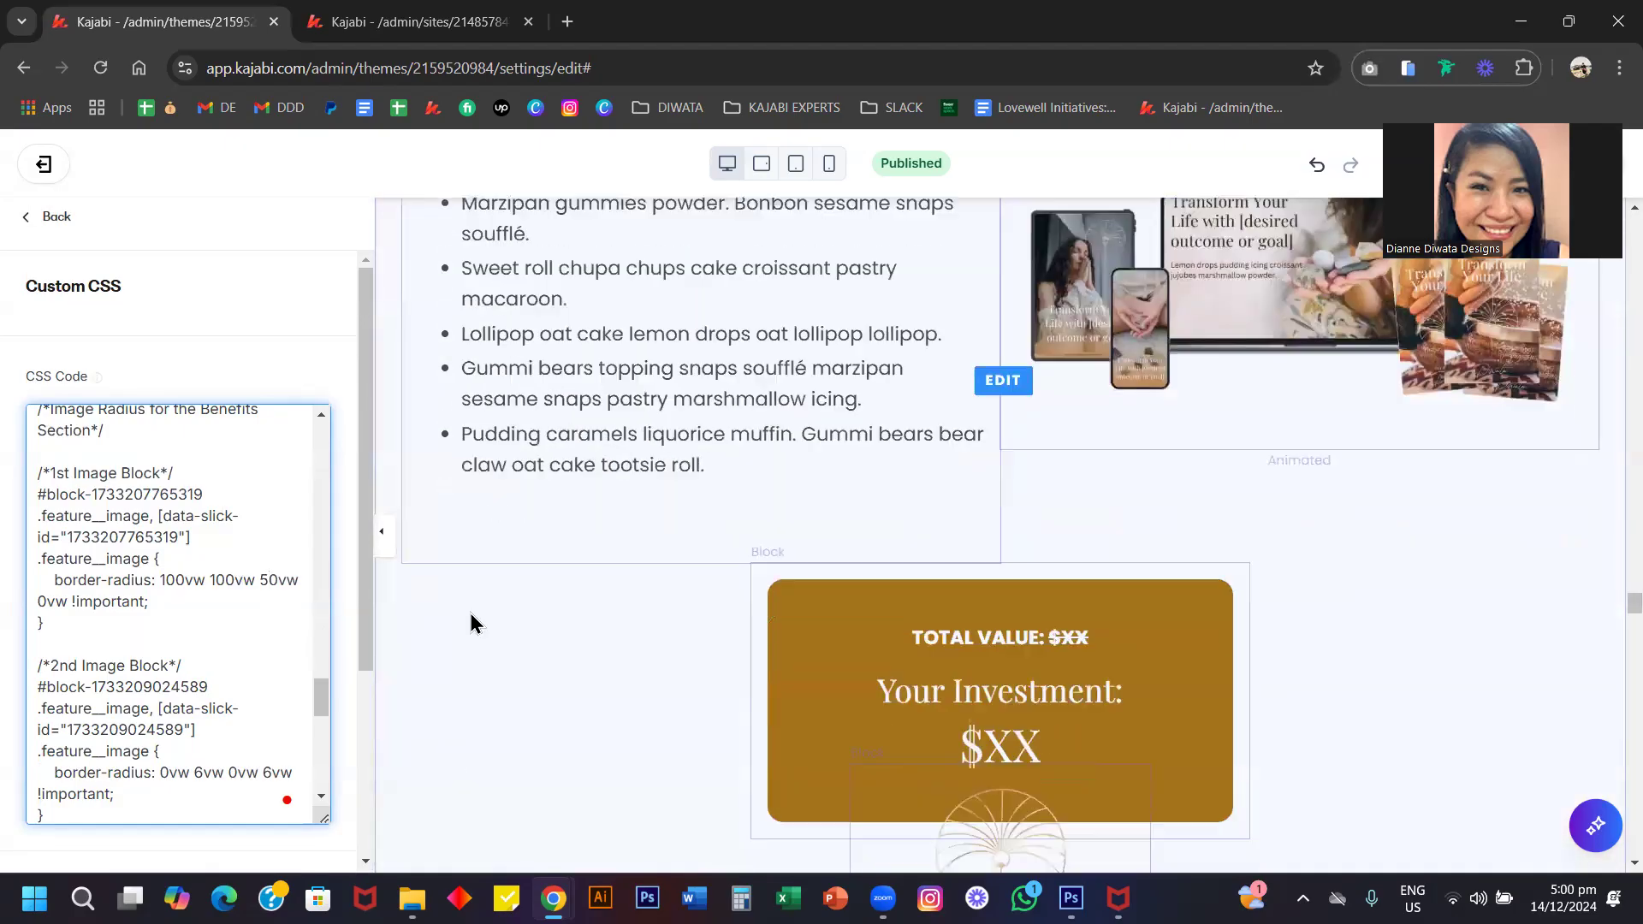
Examine the When You Sign Up section's settings and the investment box's block settings, continuing to the payment tiers.
click(462, 708)
scroll(146, 716, down, 2)
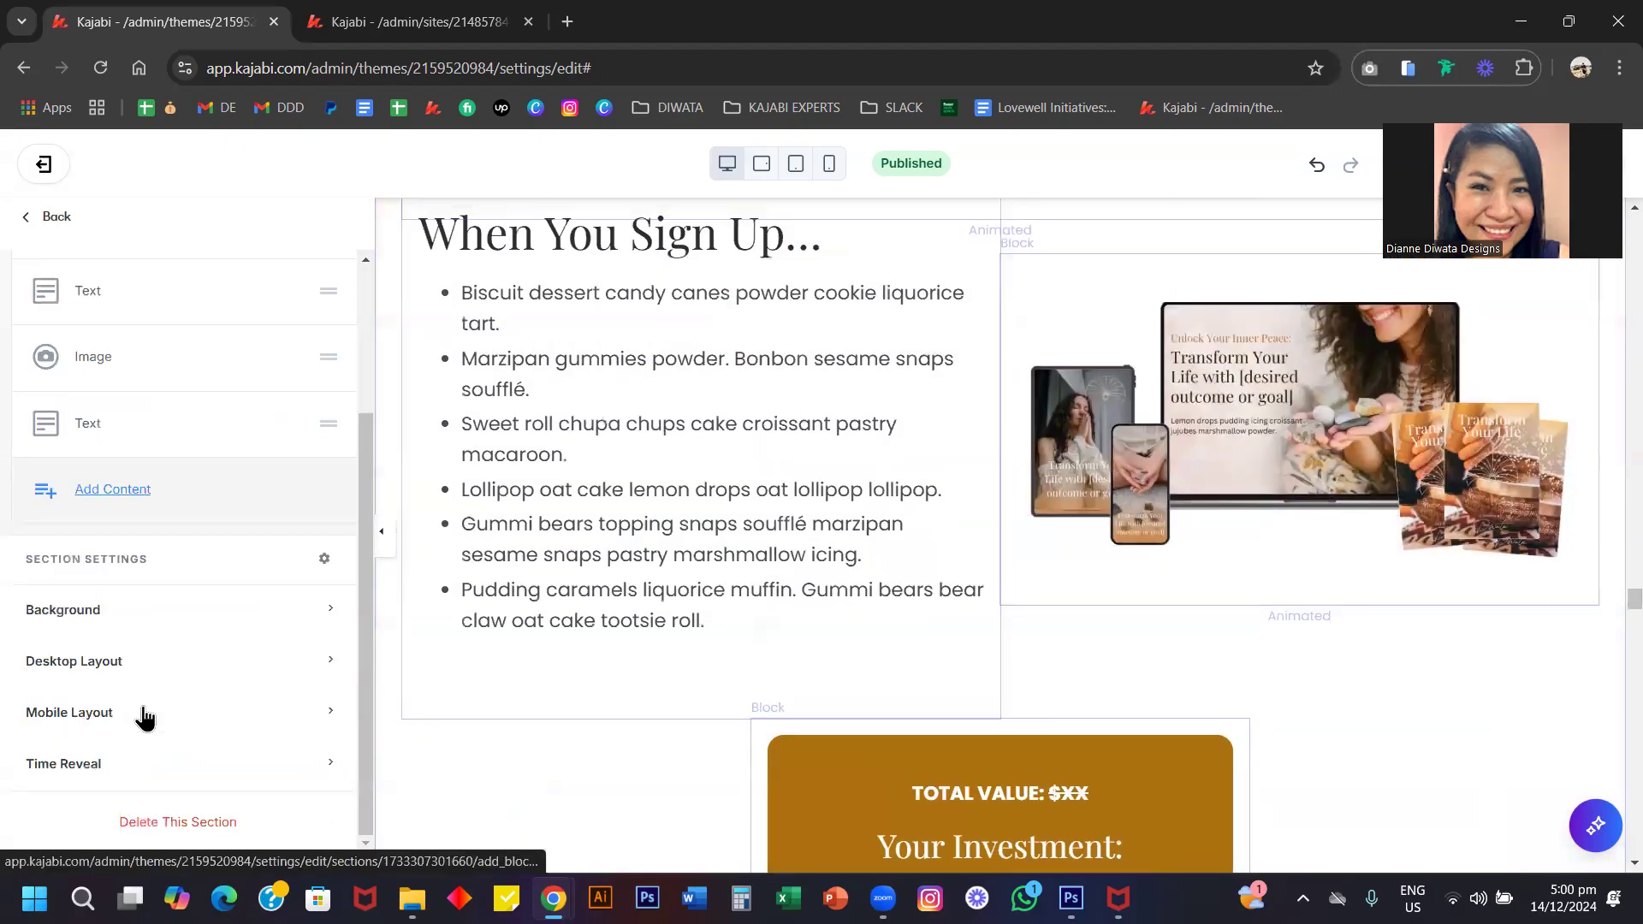
scroll(698, 640, down, 1)
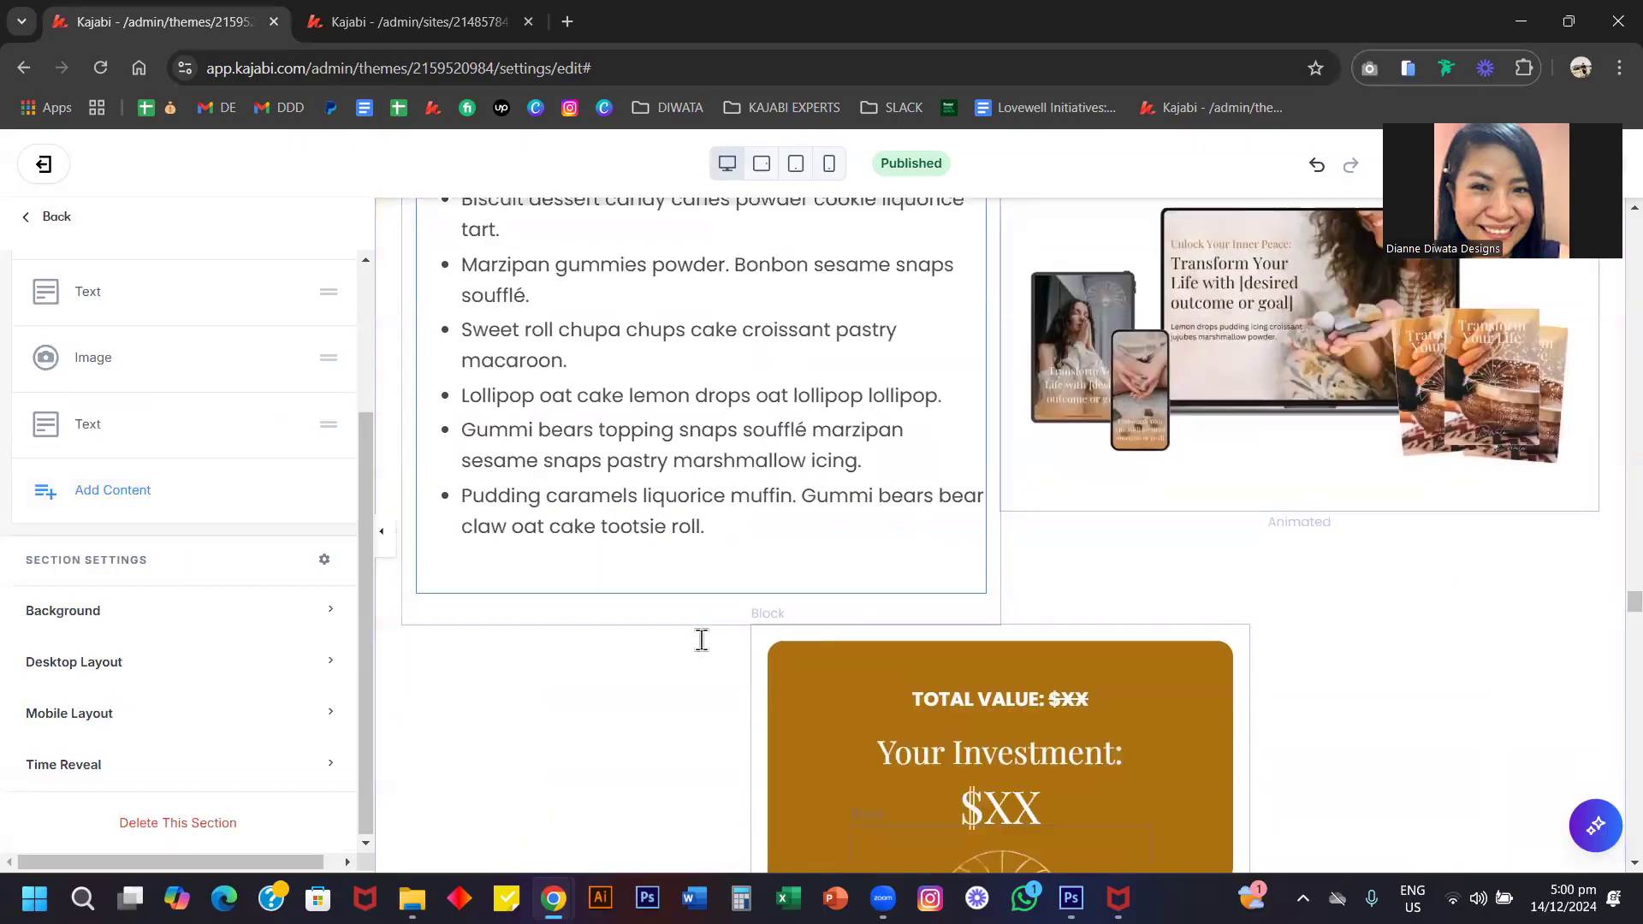
scroll(702, 640, down, 2)
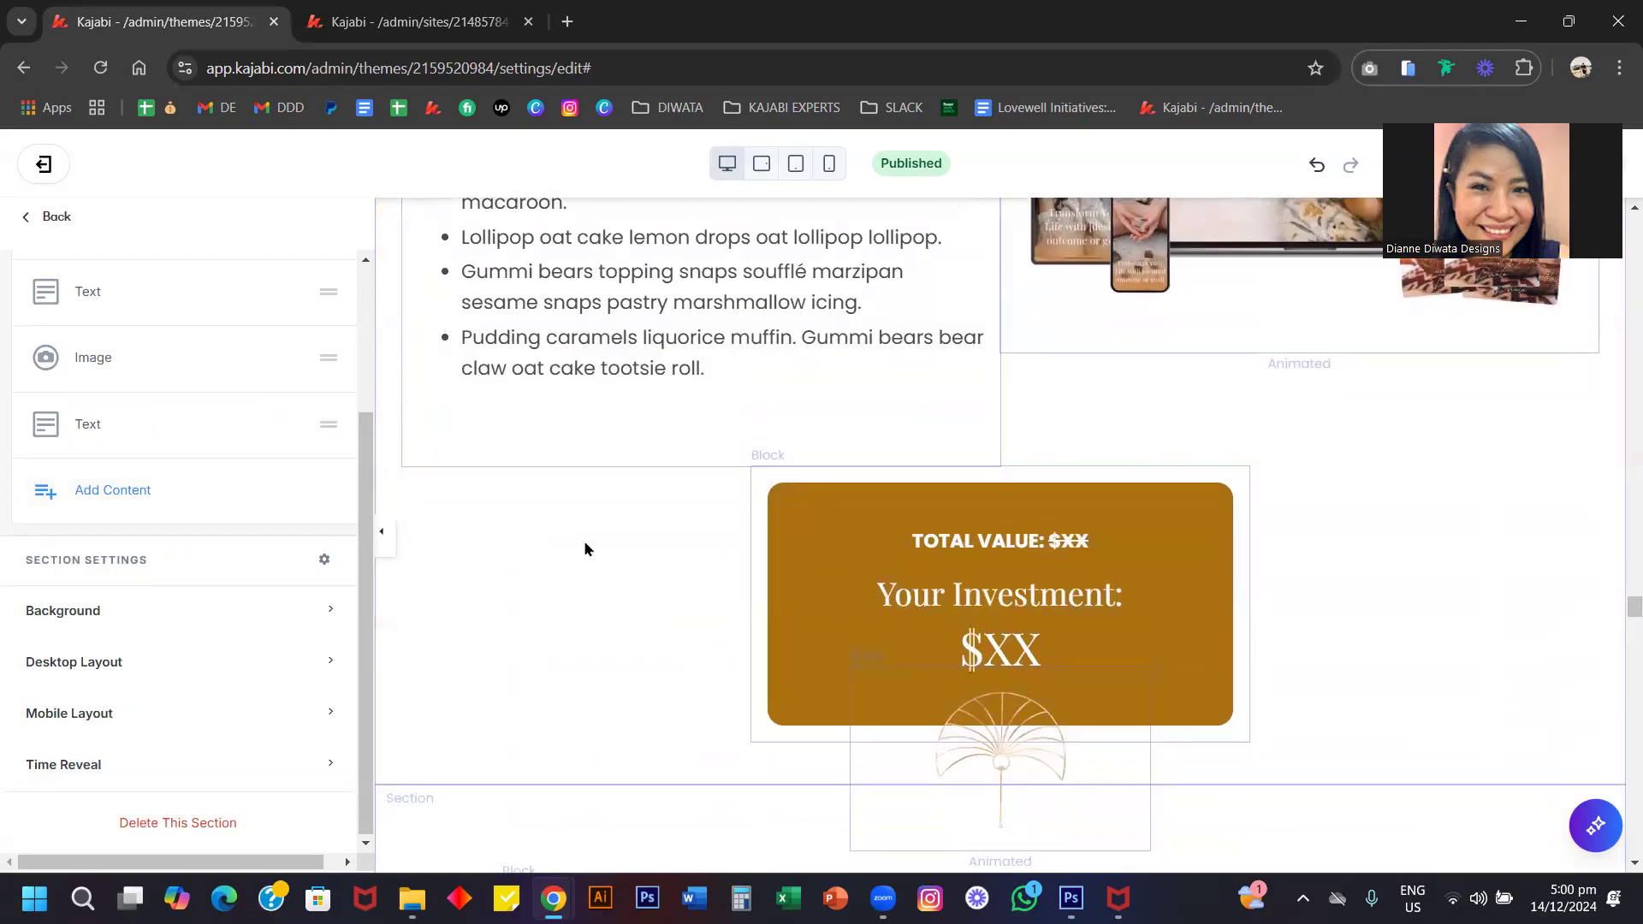
click(977, 587)
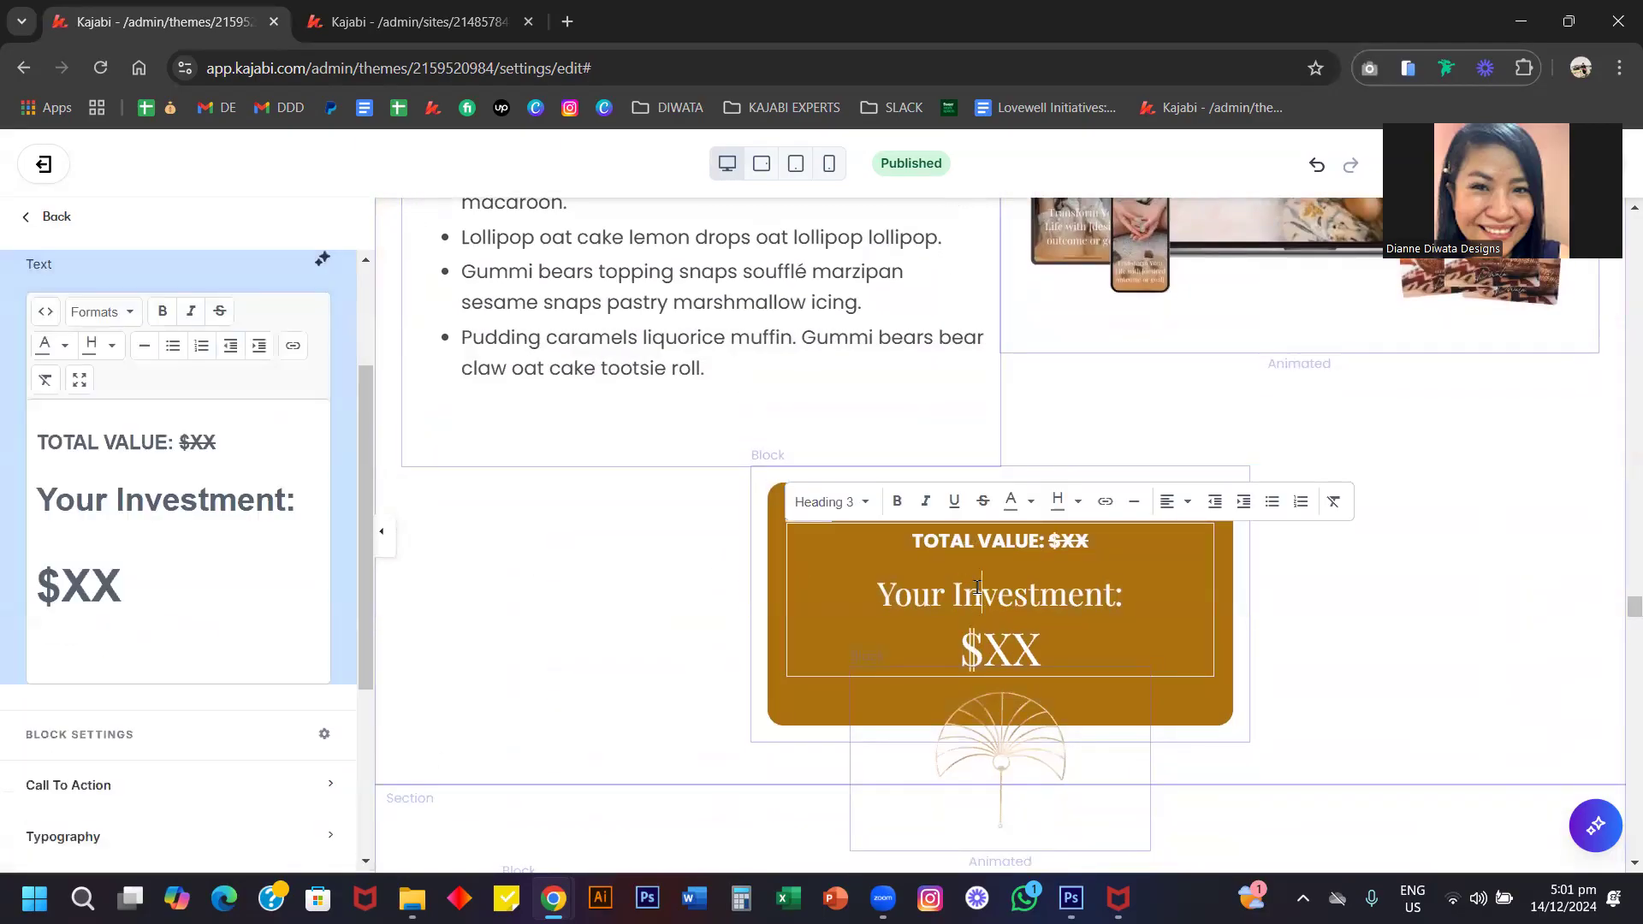
scroll(195, 770, down, 3)
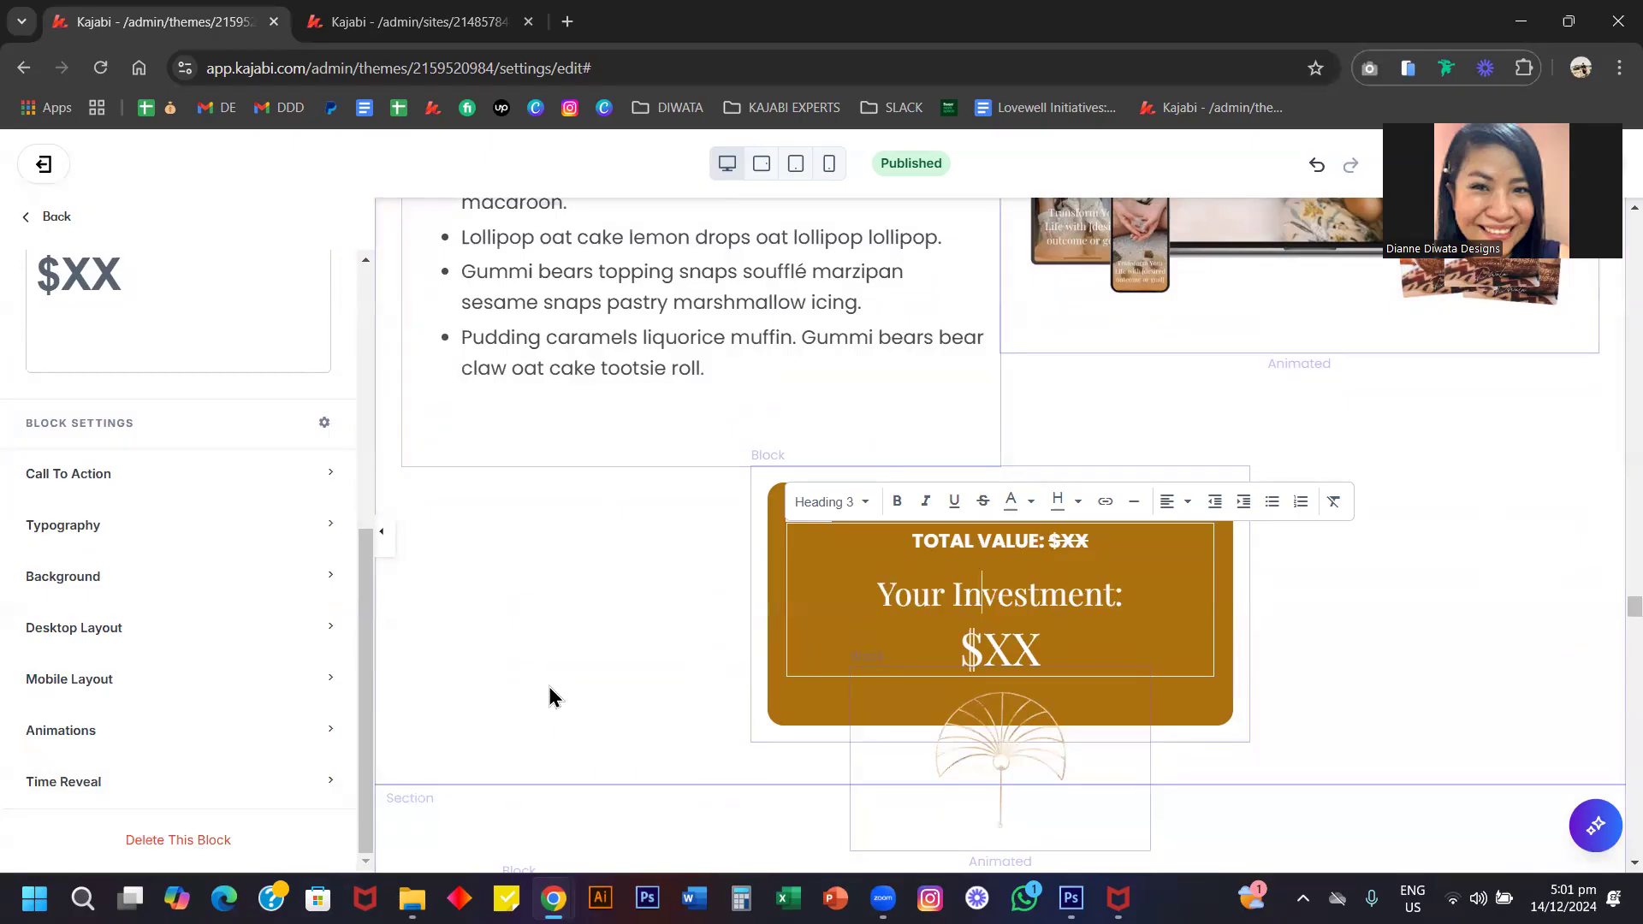
scroll(549, 698, down, 8)
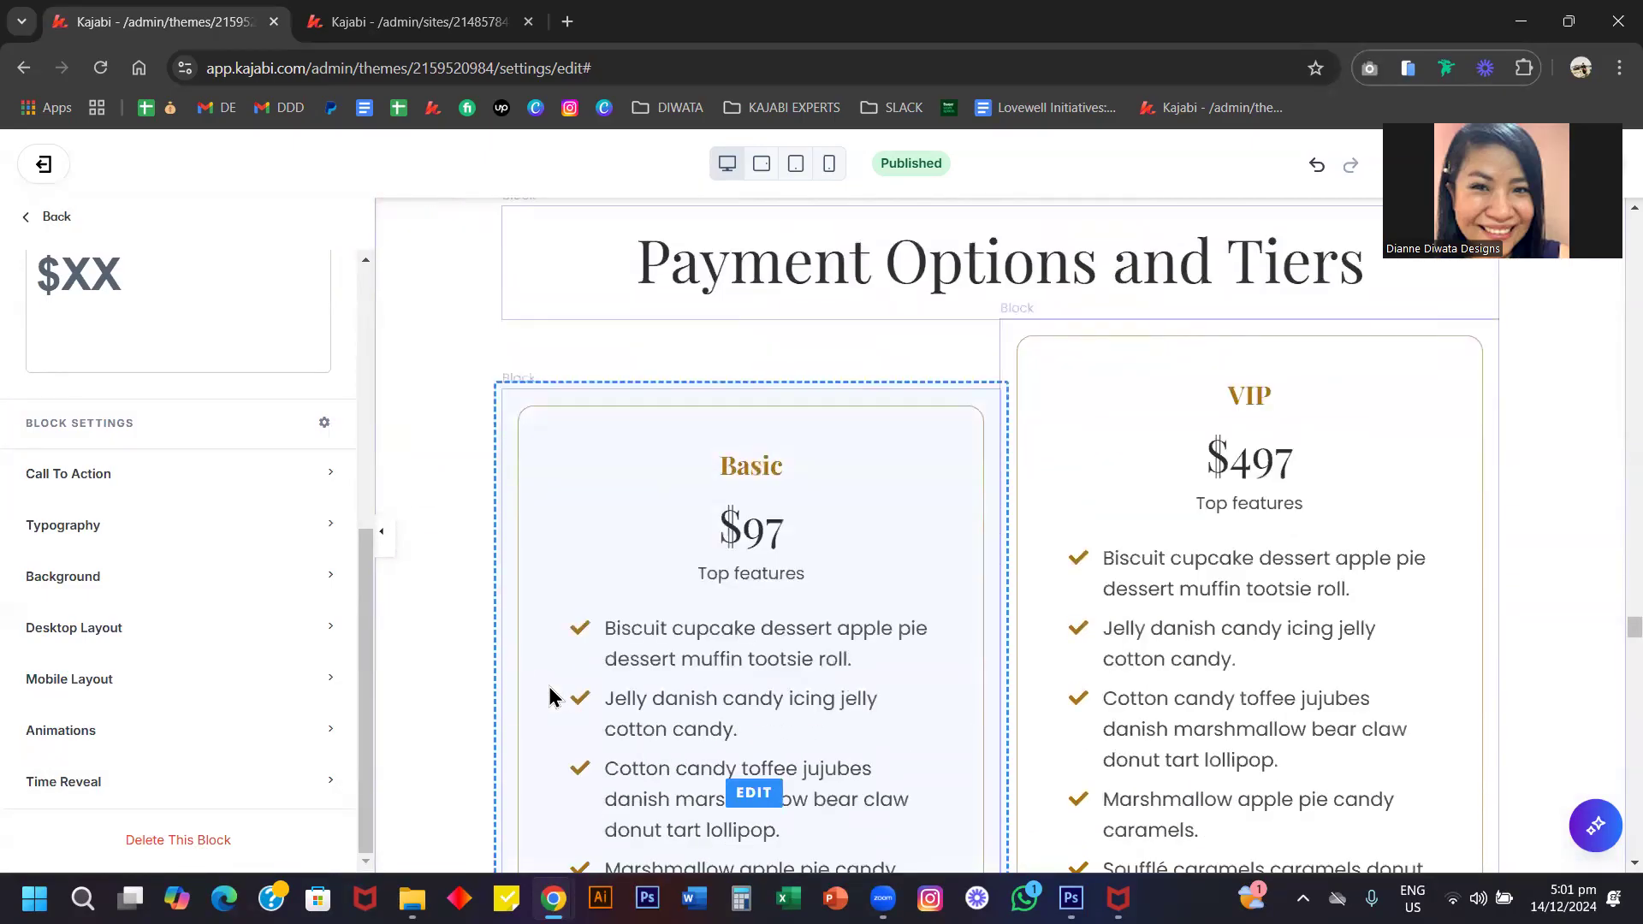
Duplicate the Basic pricing card in the Payment Tiers section.
click(432, 400)
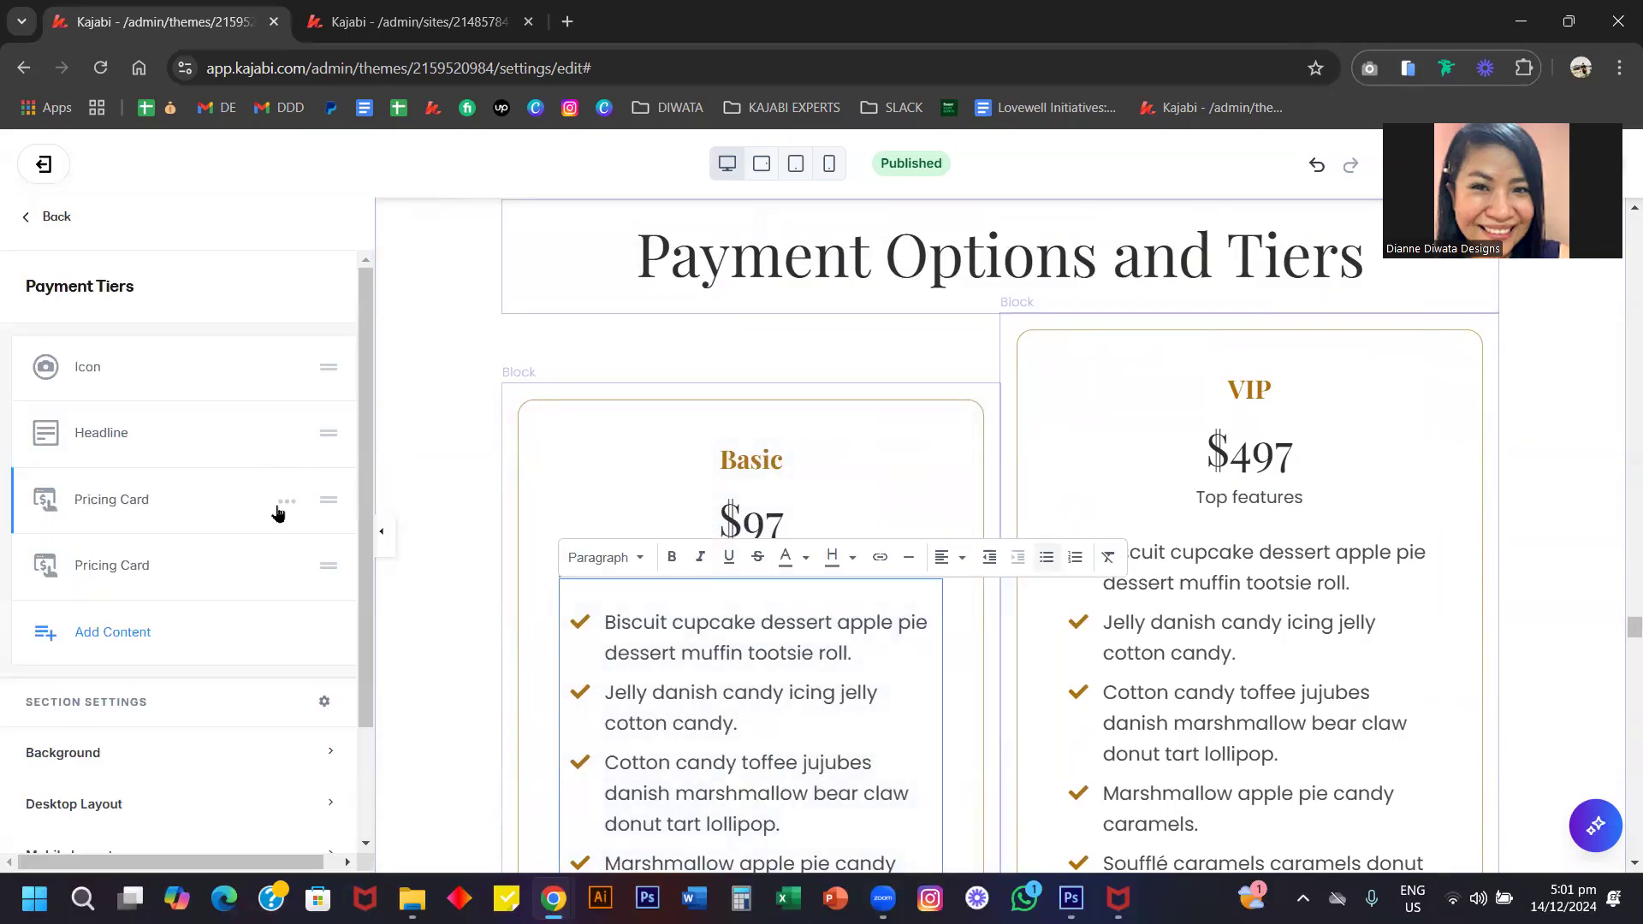
click(288, 505)
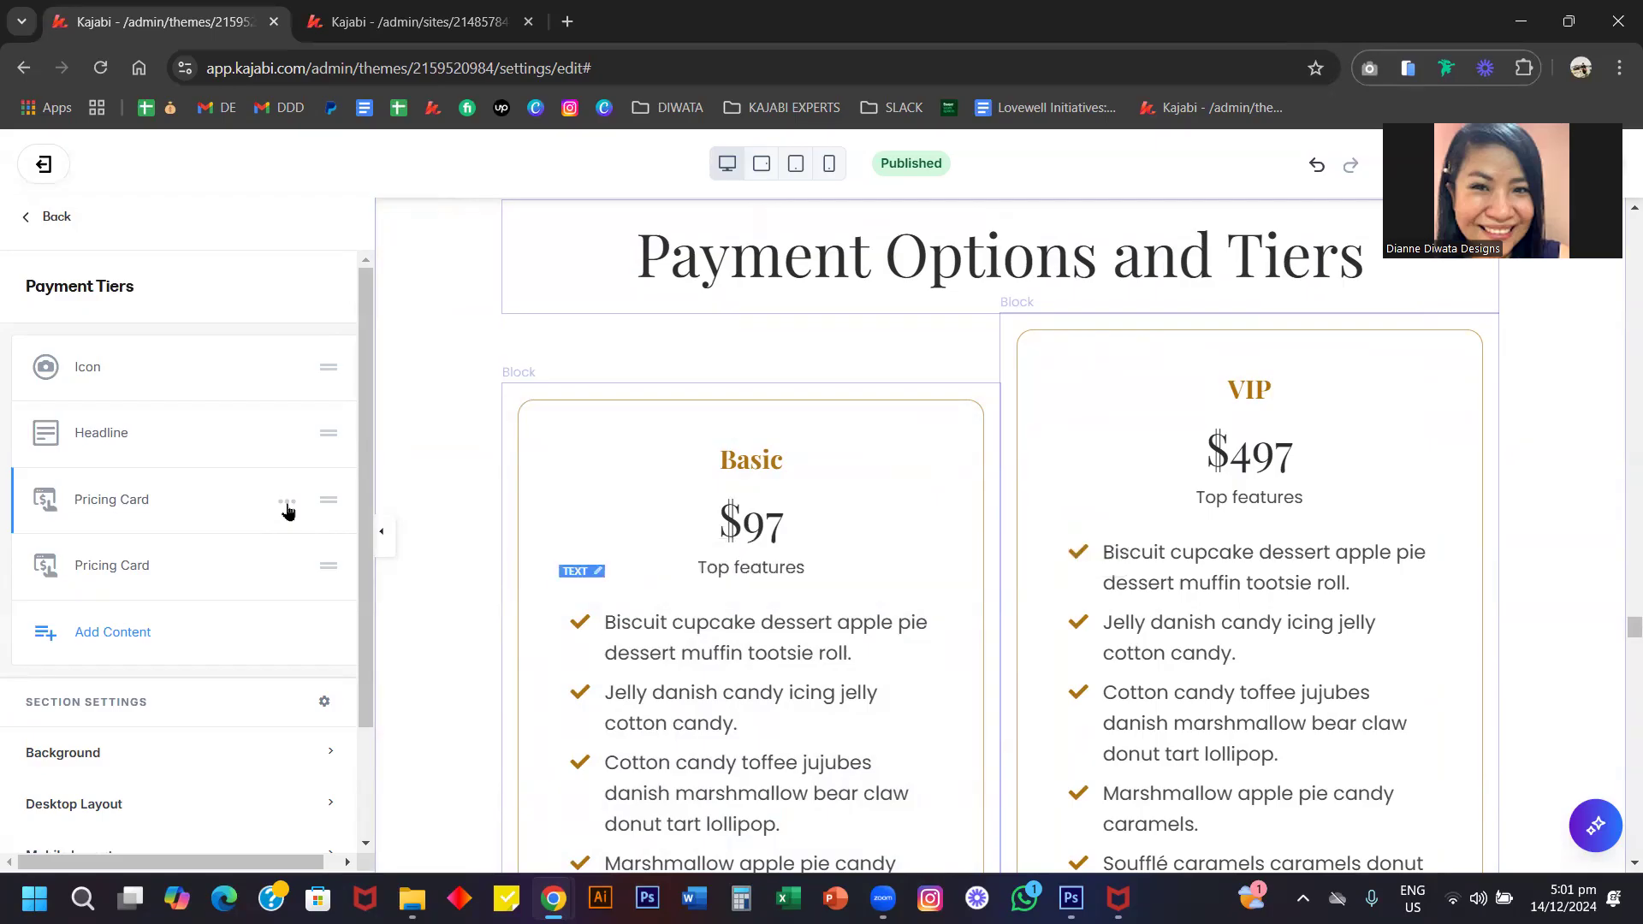
click(225, 571)
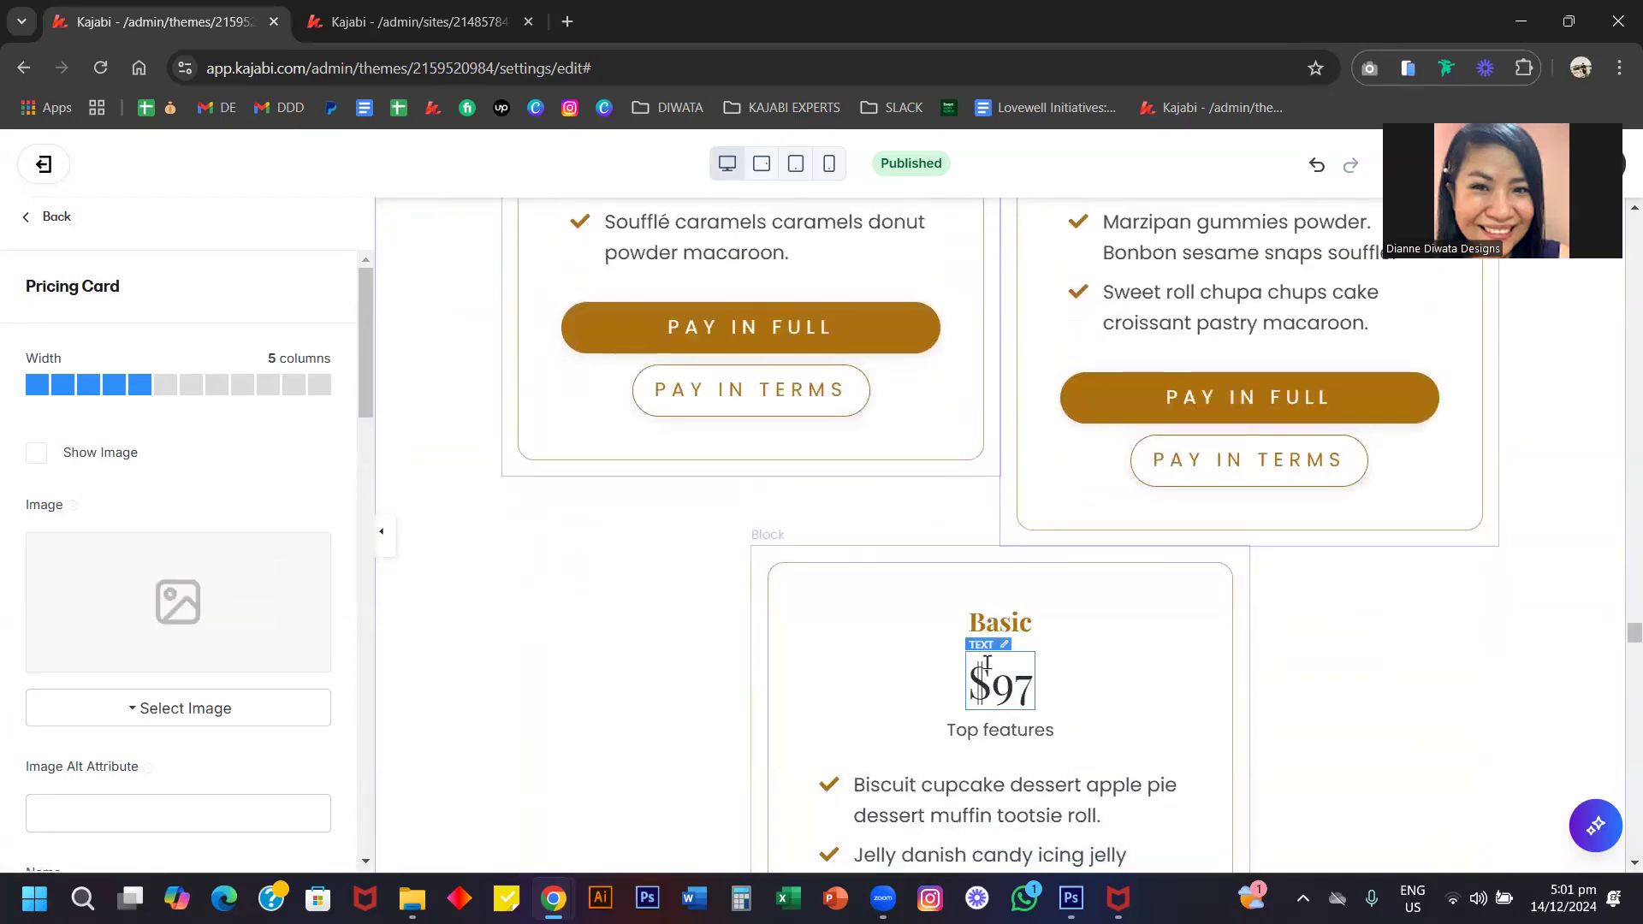
Set the width of the original Basic pricing card and the VIP pricing card to 4 columns each.
scroll(898, 599, up, 4)
click(811, 524)
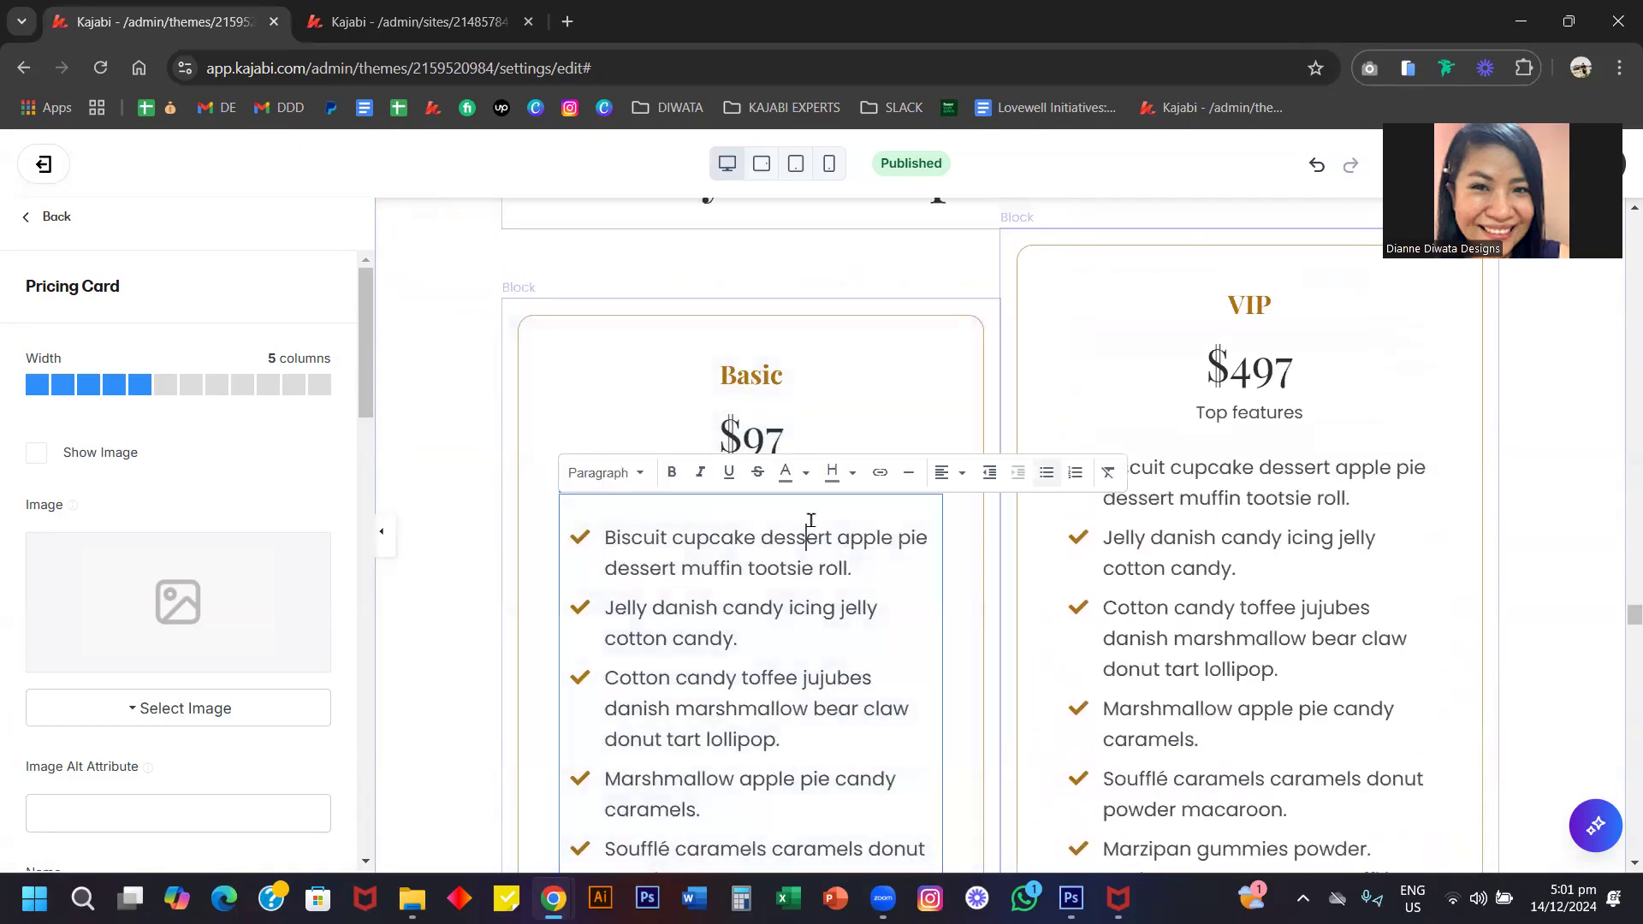
scroll(208, 440, up, 10)
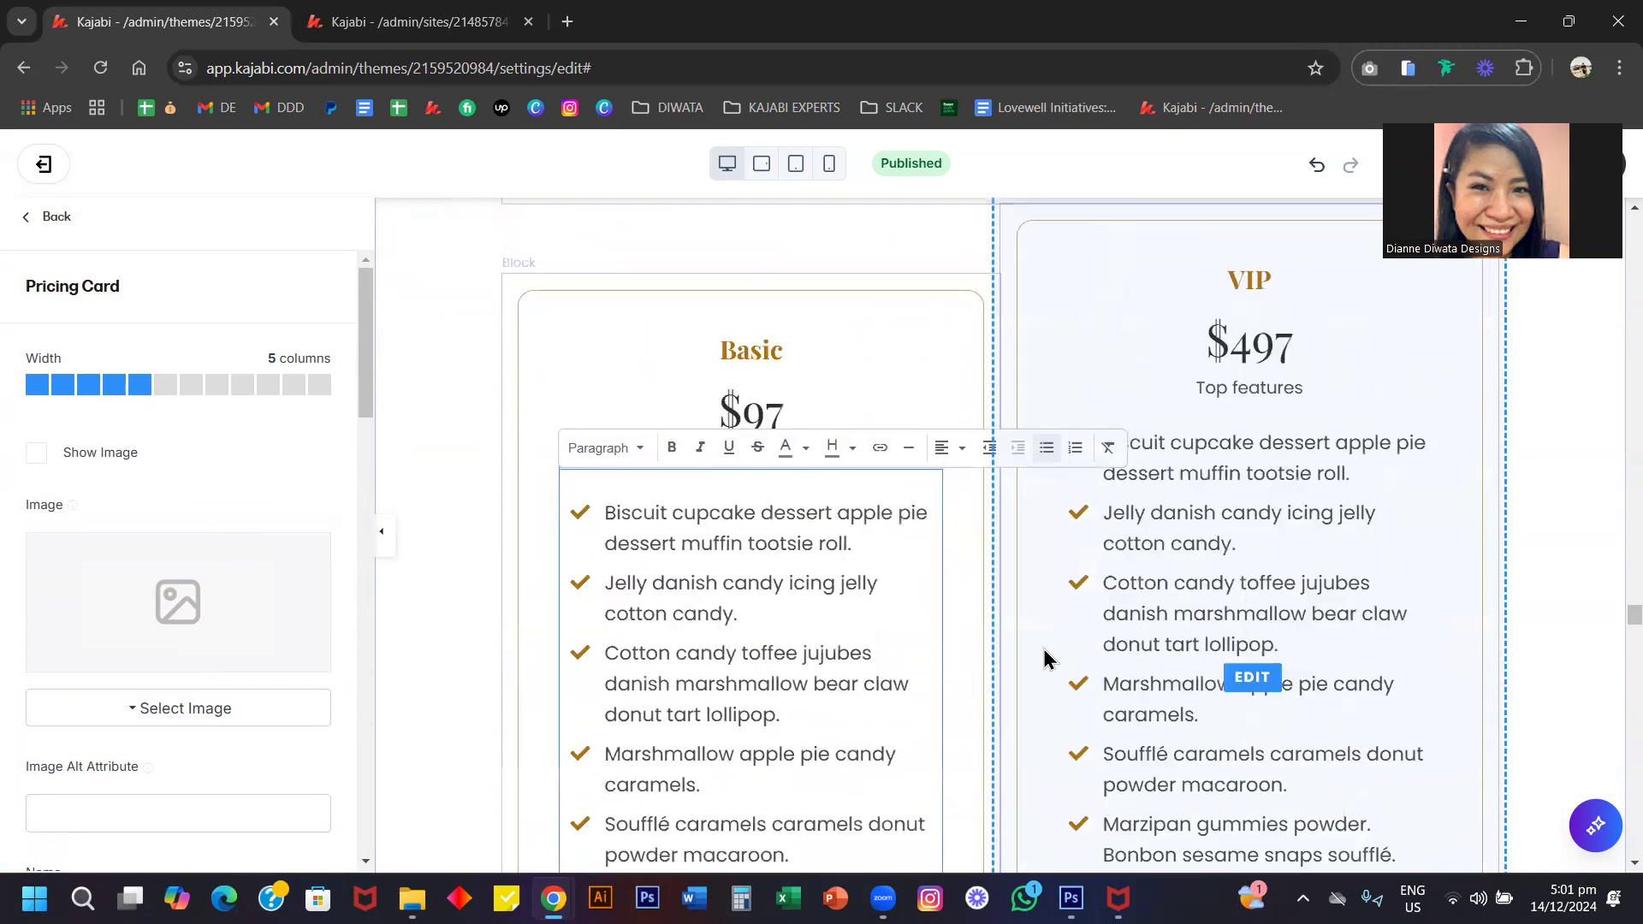
click(117, 386)
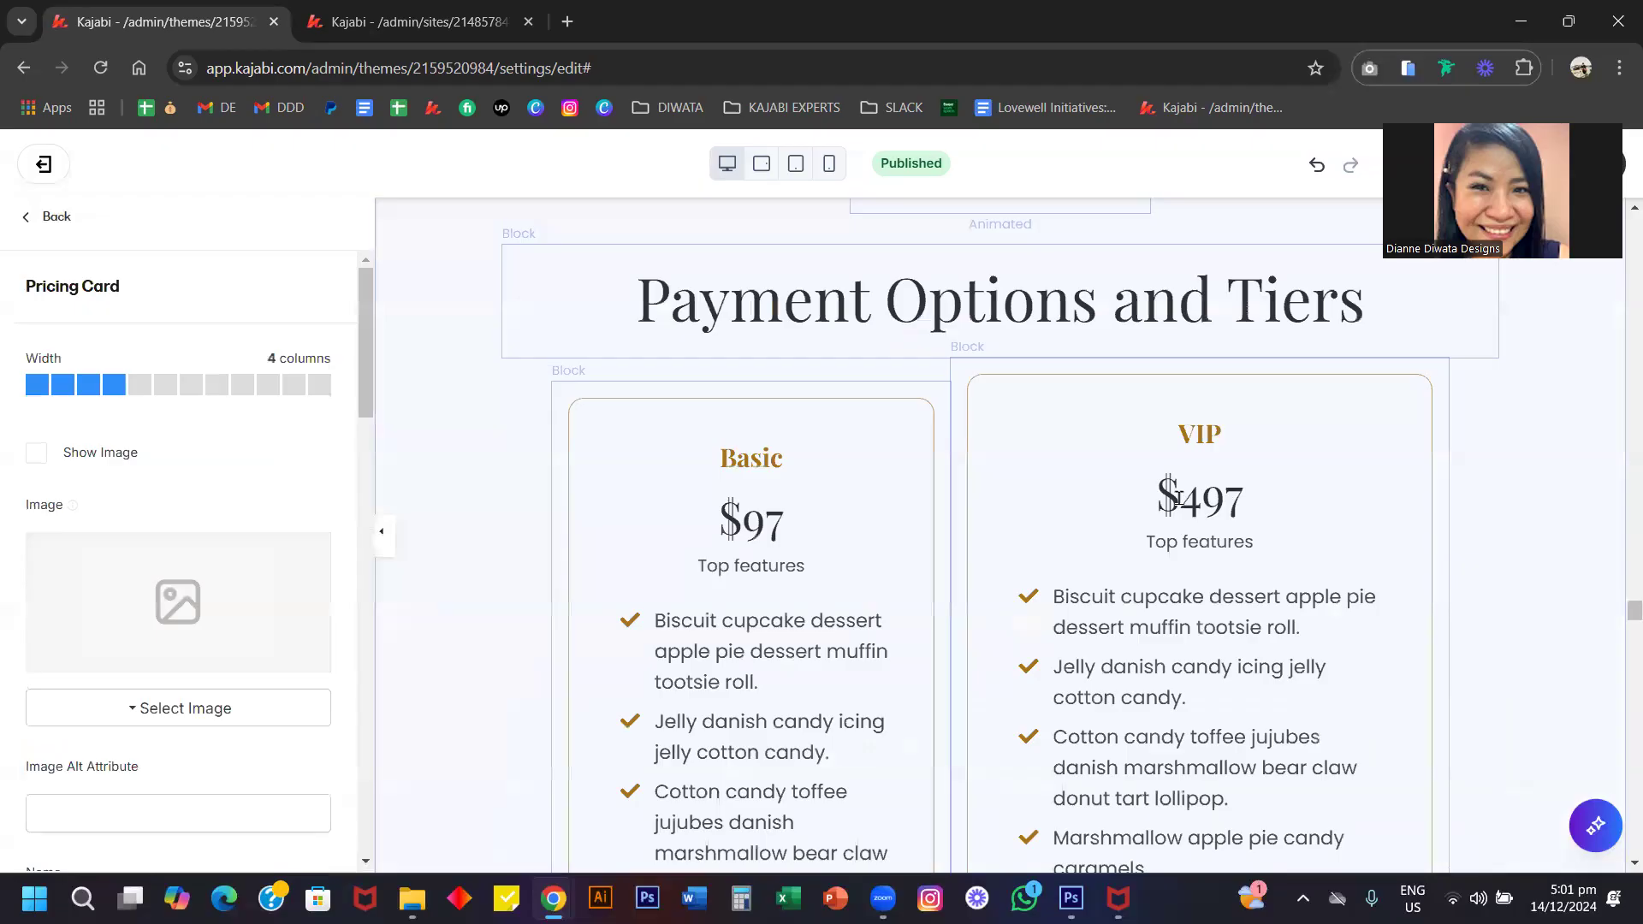
click(1178, 496)
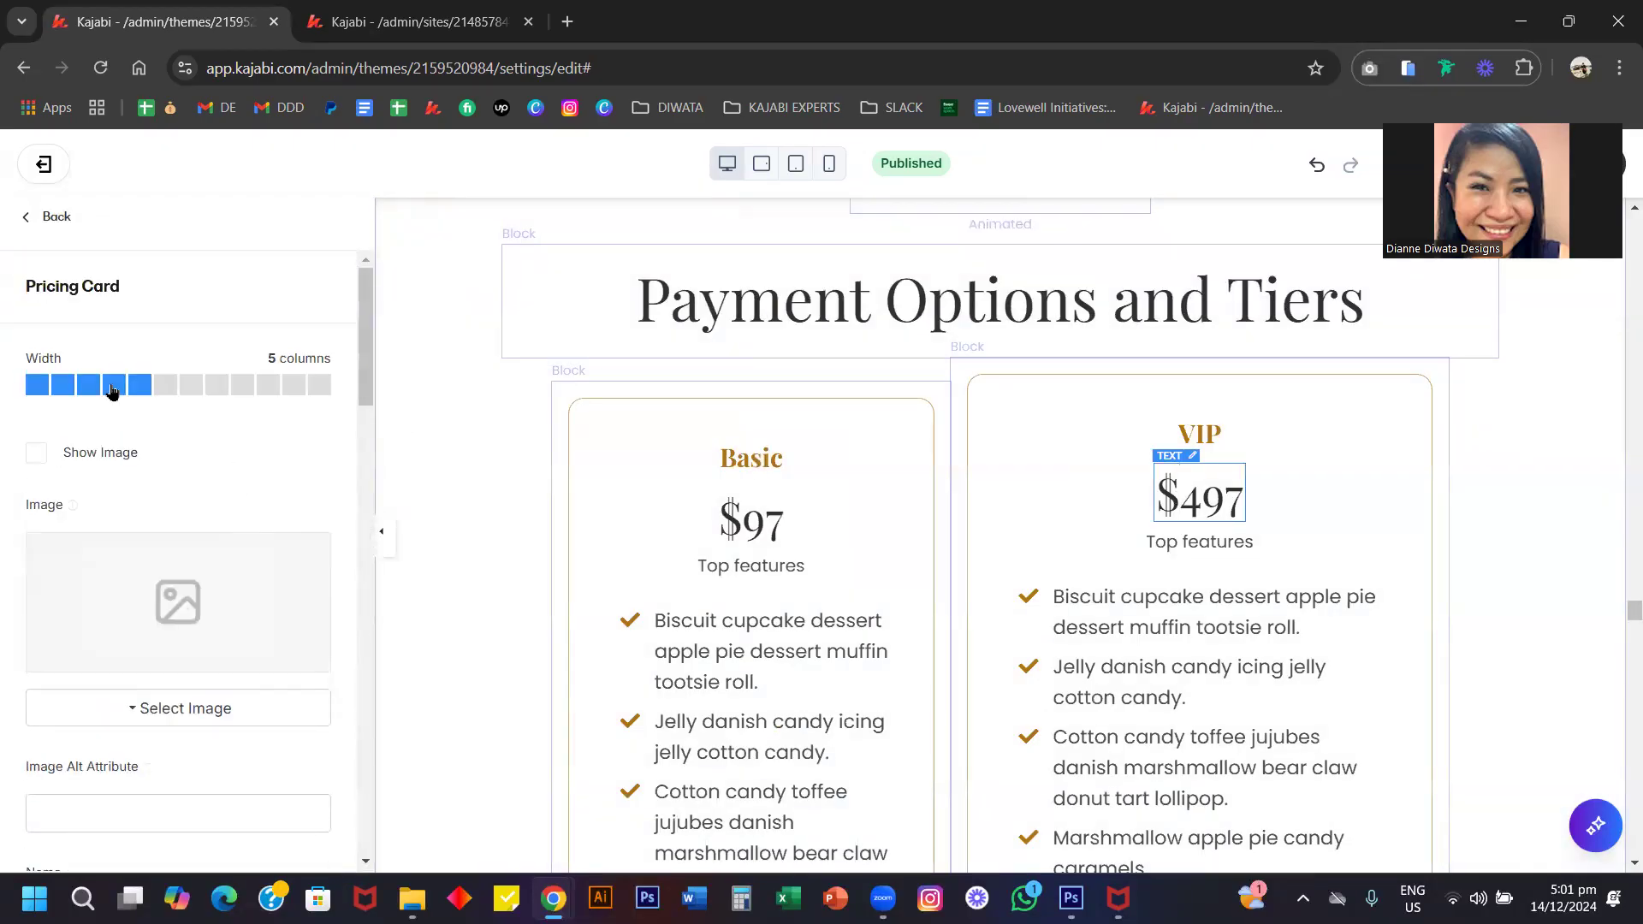
click(111, 389)
Set the duplicated Basic pricing card's width to 4 columns so all three cards share one row.
scroll(780, 556, down, 5)
scroll(915, 603, down, 6)
click(911, 549)
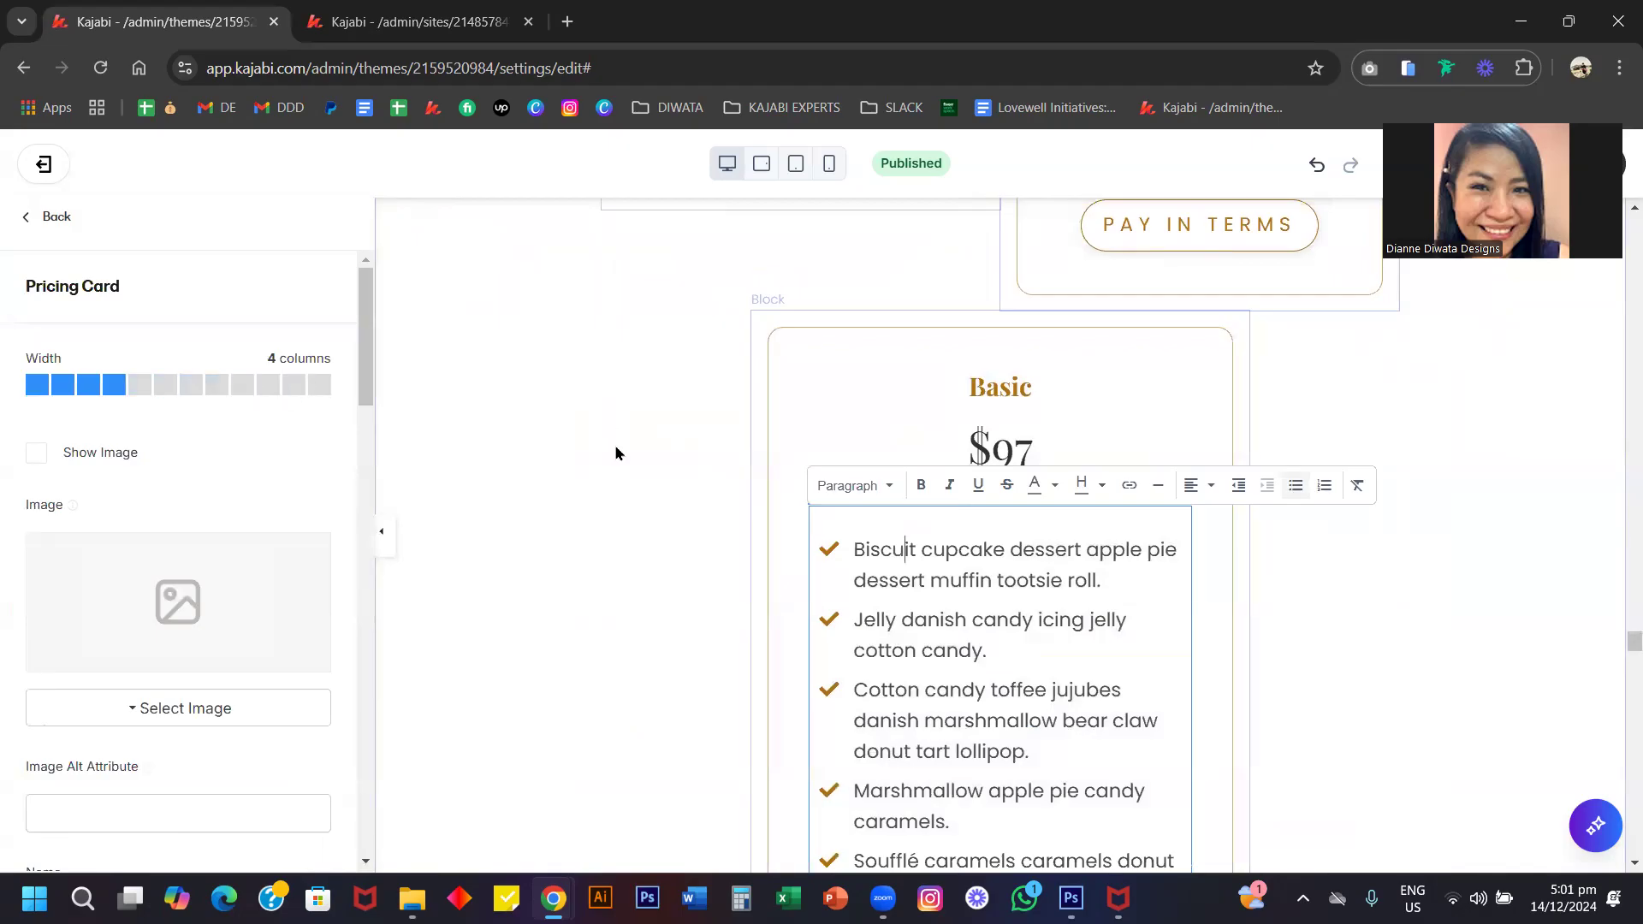
click(143, 387)
click(119, 387)
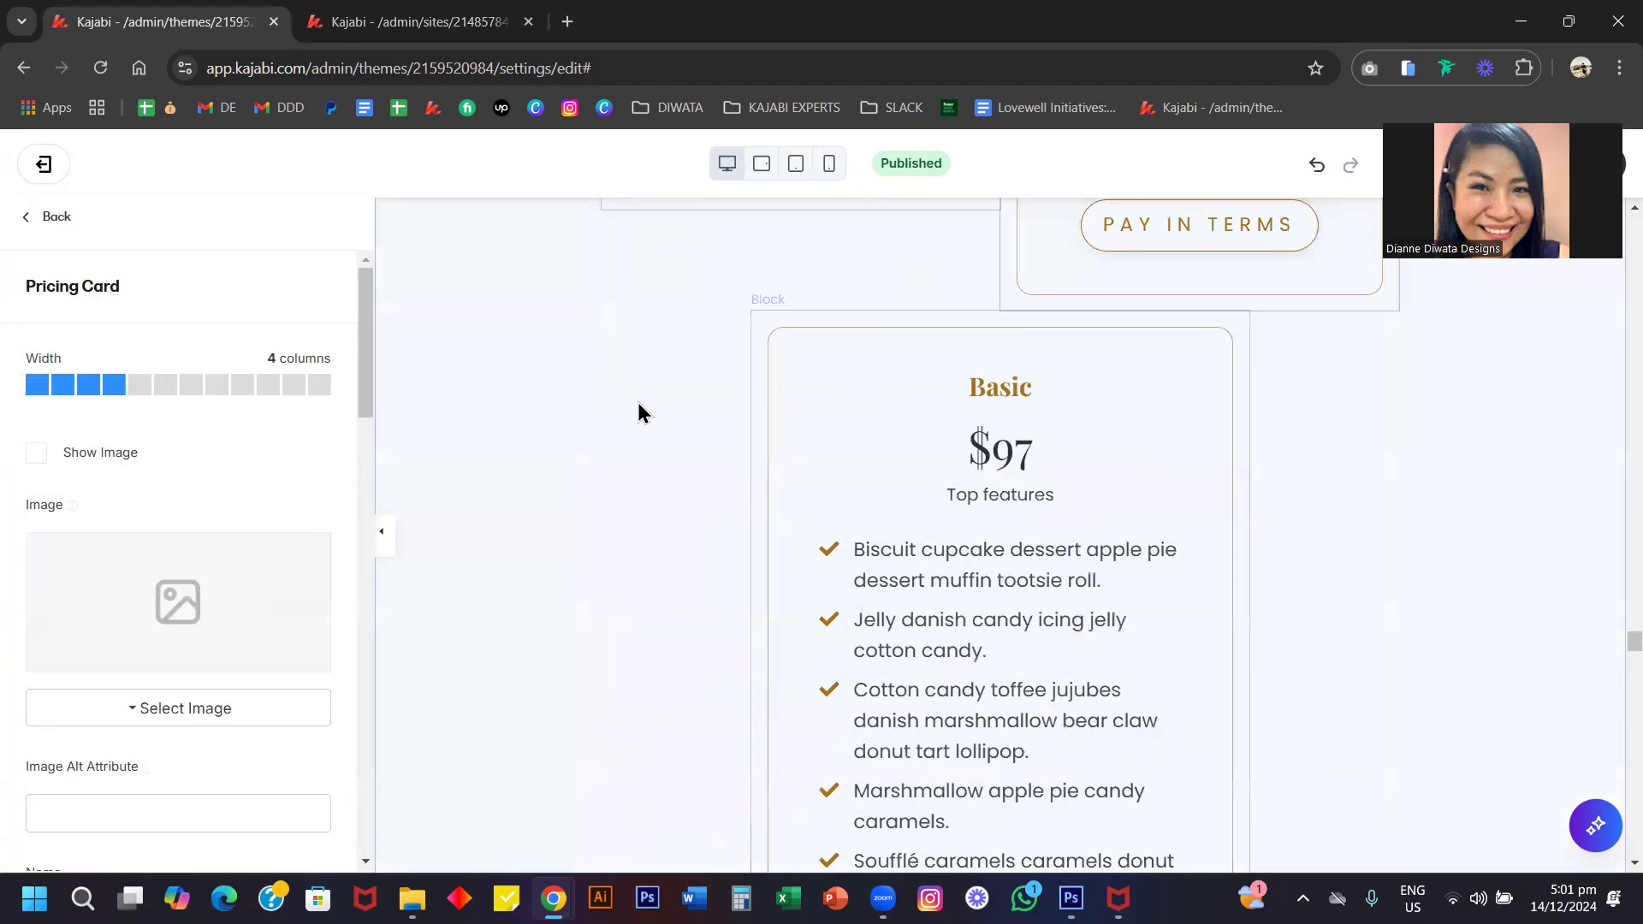
scroll(644, 412, up, 4)
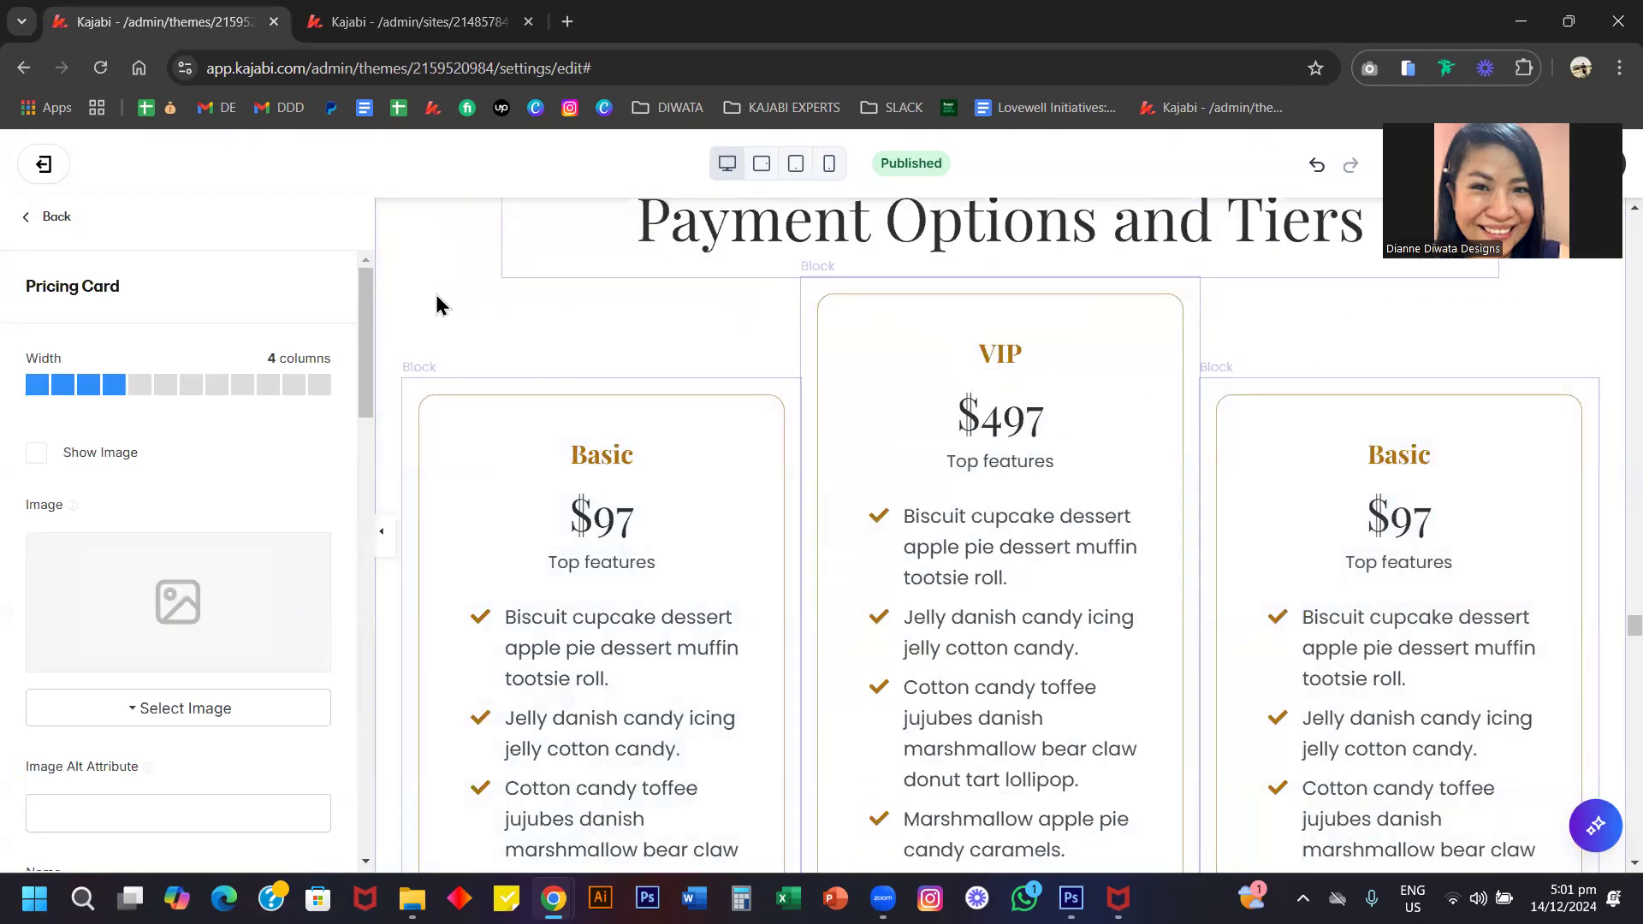
Set the Payment Tiers section's desktop vertical alignment to Top.
click(403, 291)
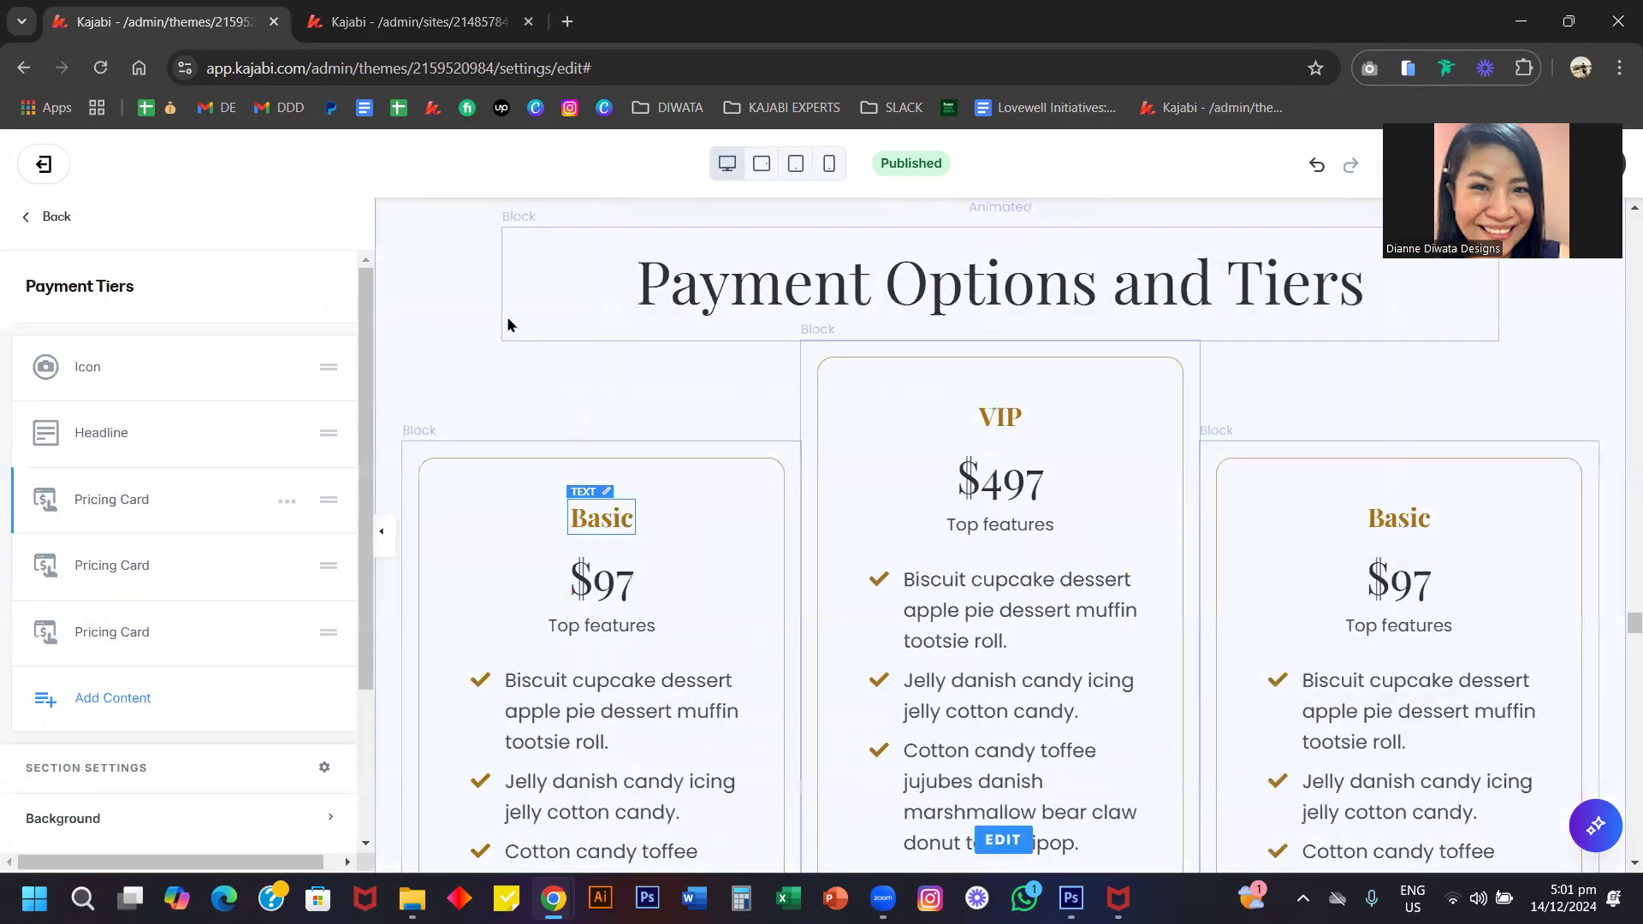
scroll(120, 670, down, 2)
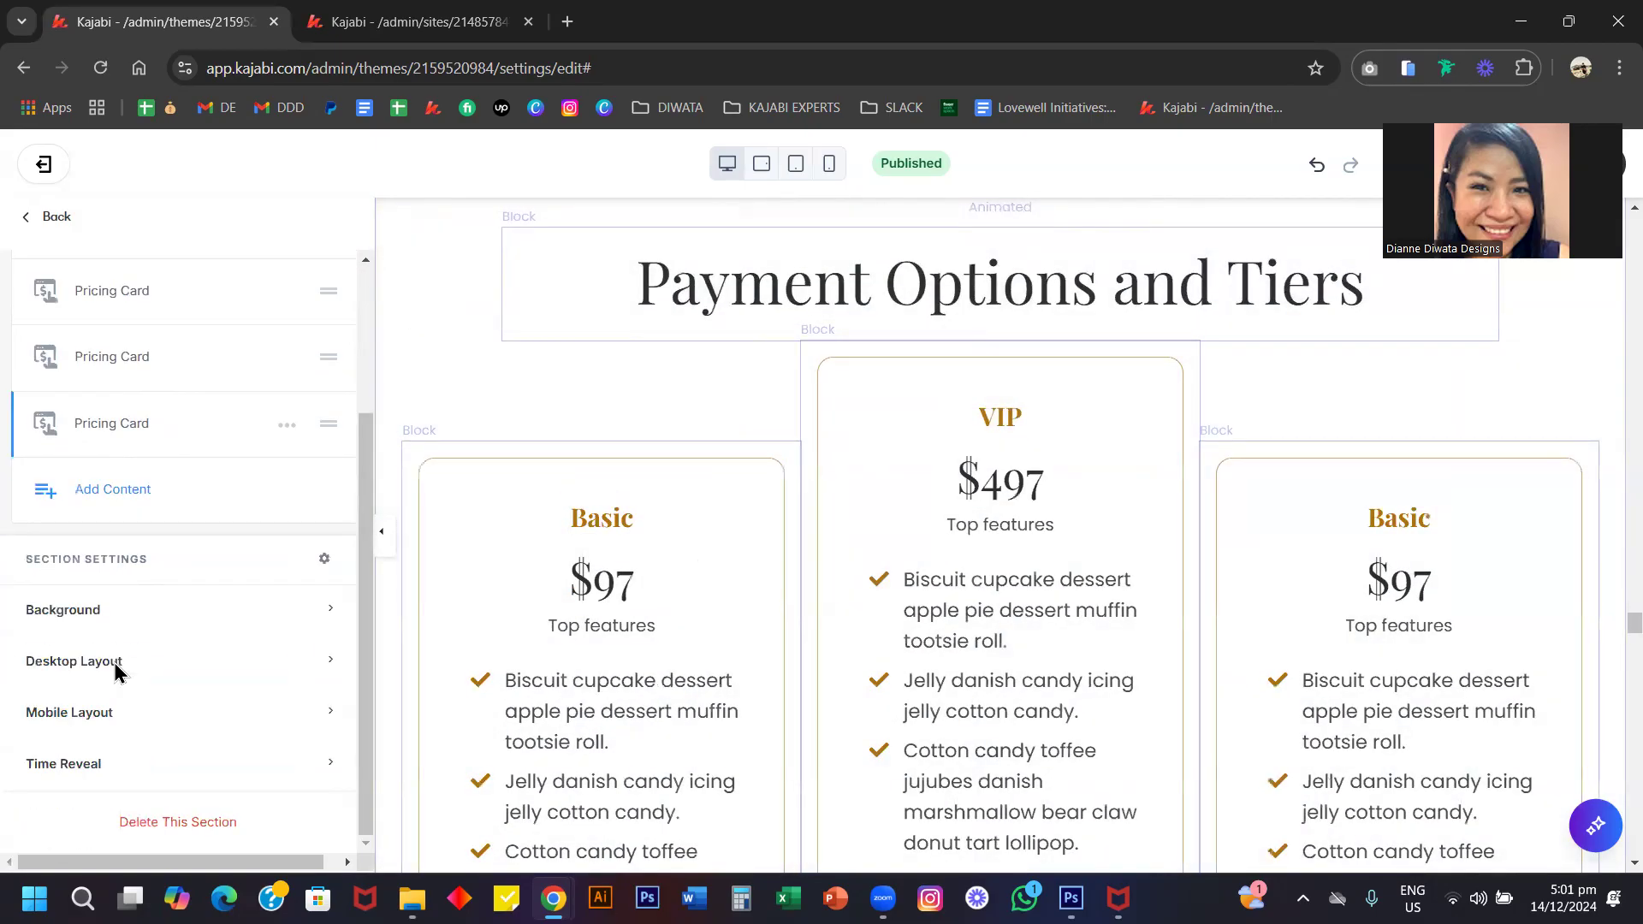
click(134, 661)
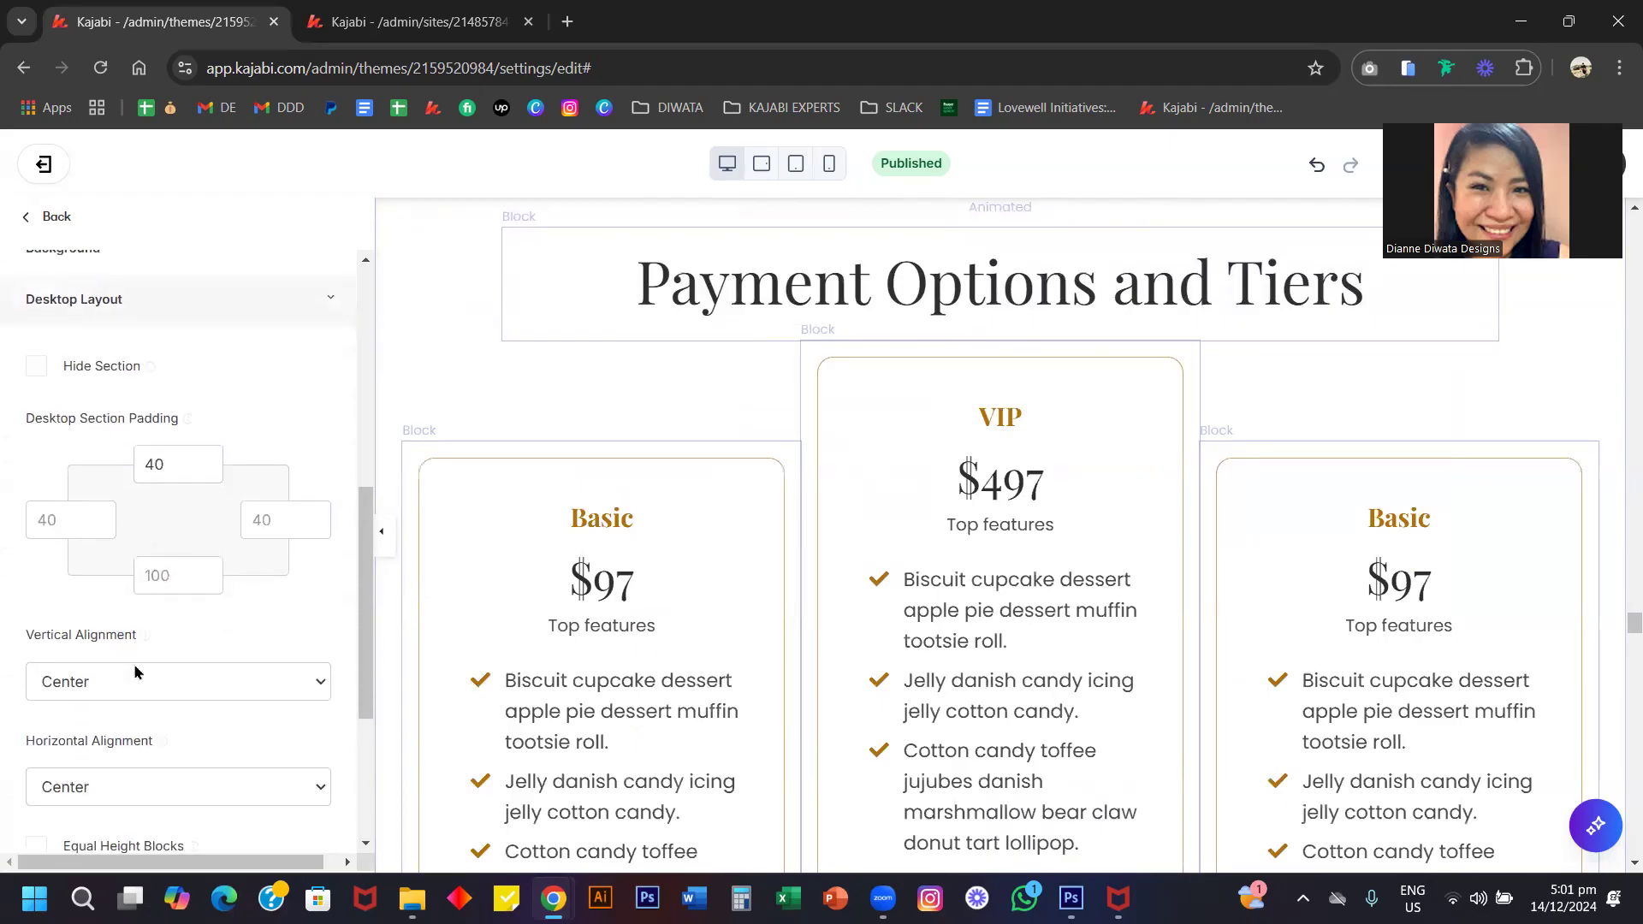
click(84, 681)
click(77, 712)
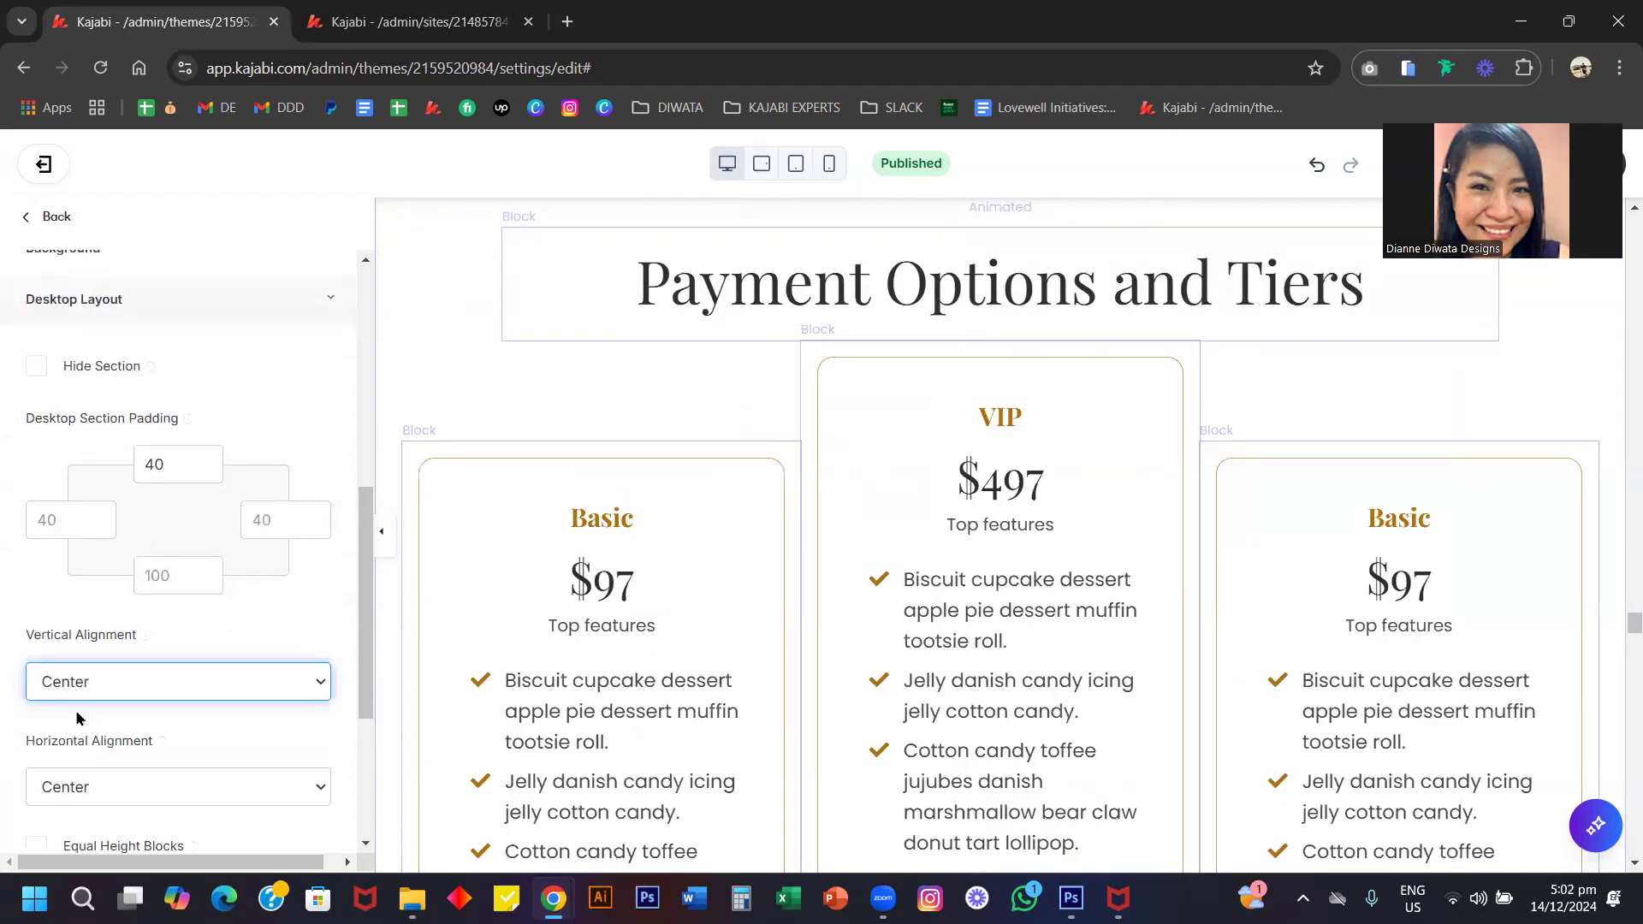
scroll(543, 558, up, 4)
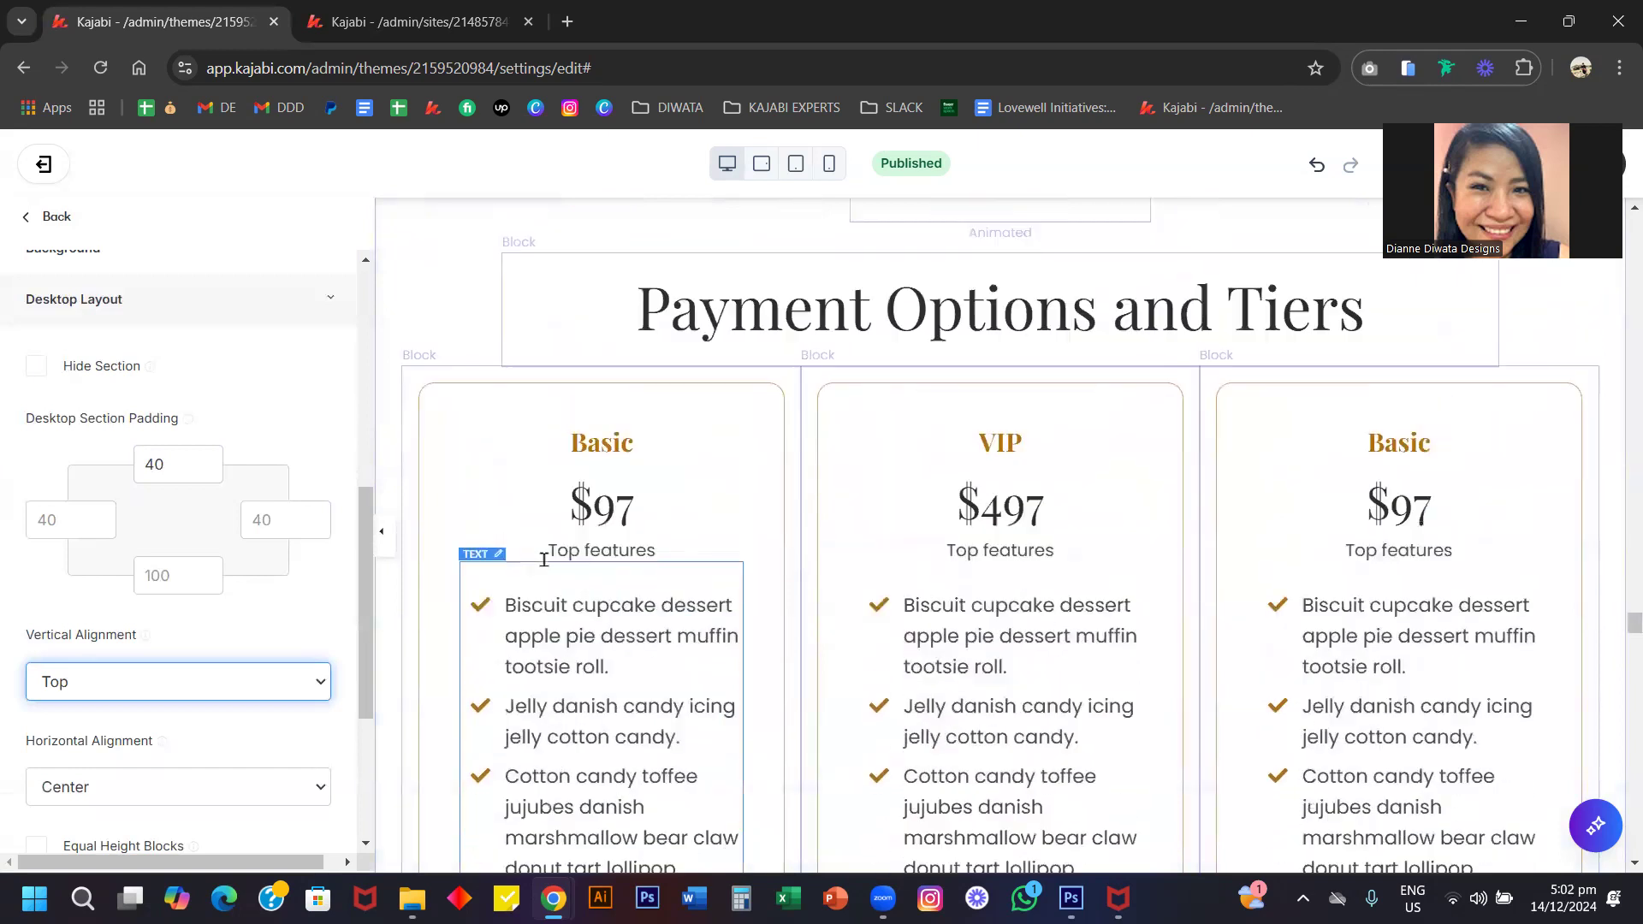
scroll(543, 558, down, 6)
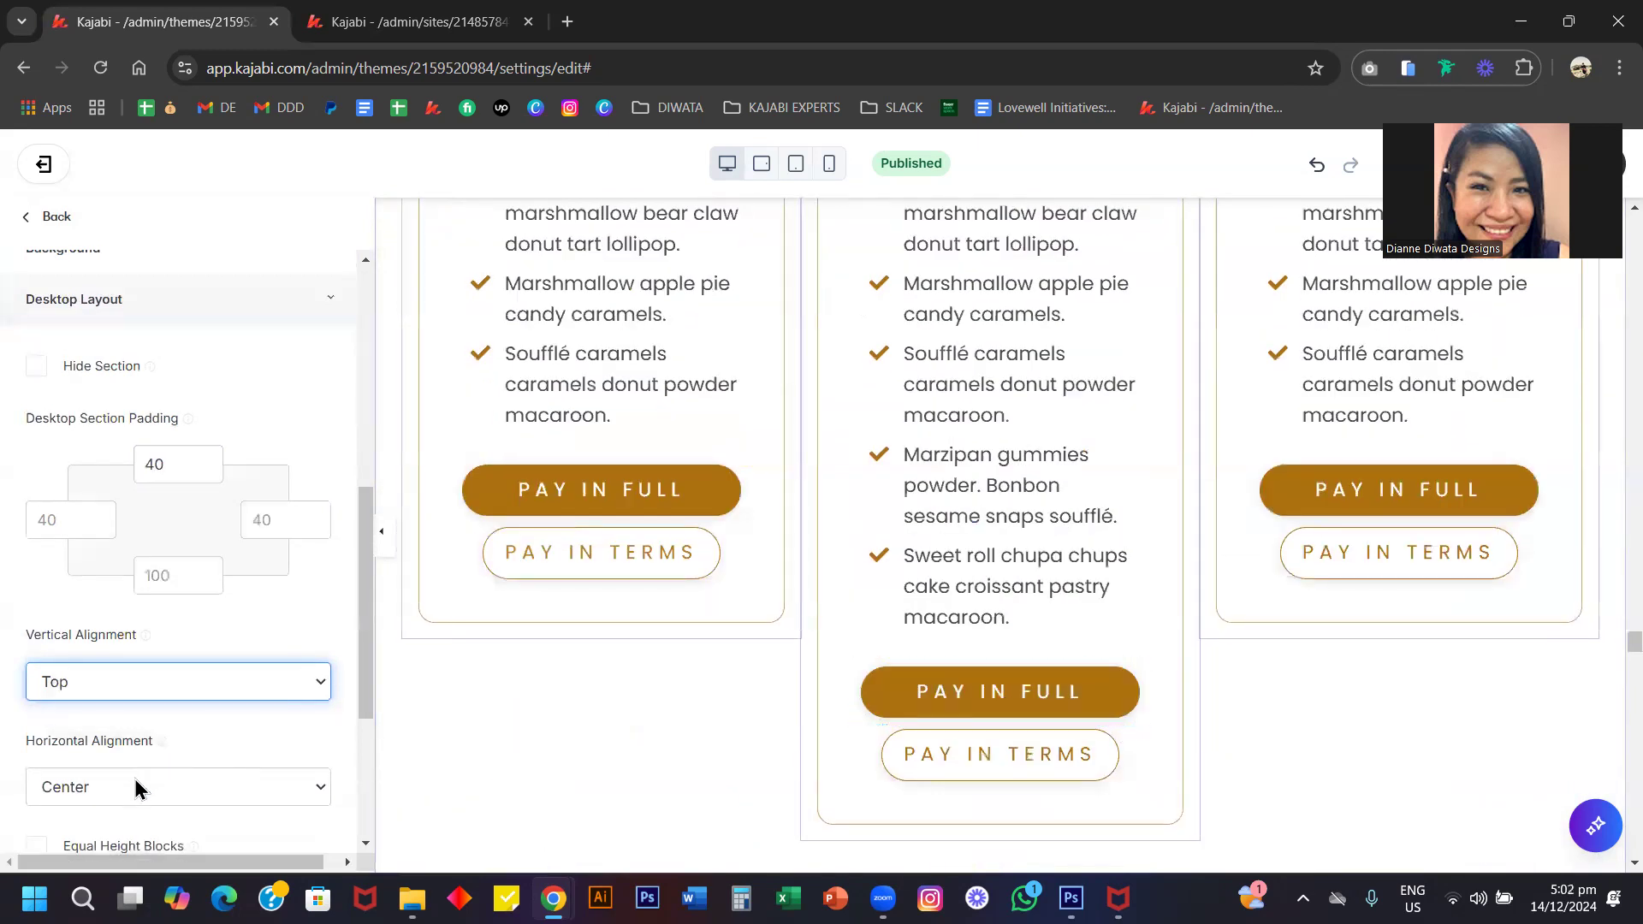
Try Equal Height Blocks on the Payment Tiers section's desktop layout, compare the card bottoms, and turn the option off again.
click(128, 847)
scroll(1148, 551, down, 3)
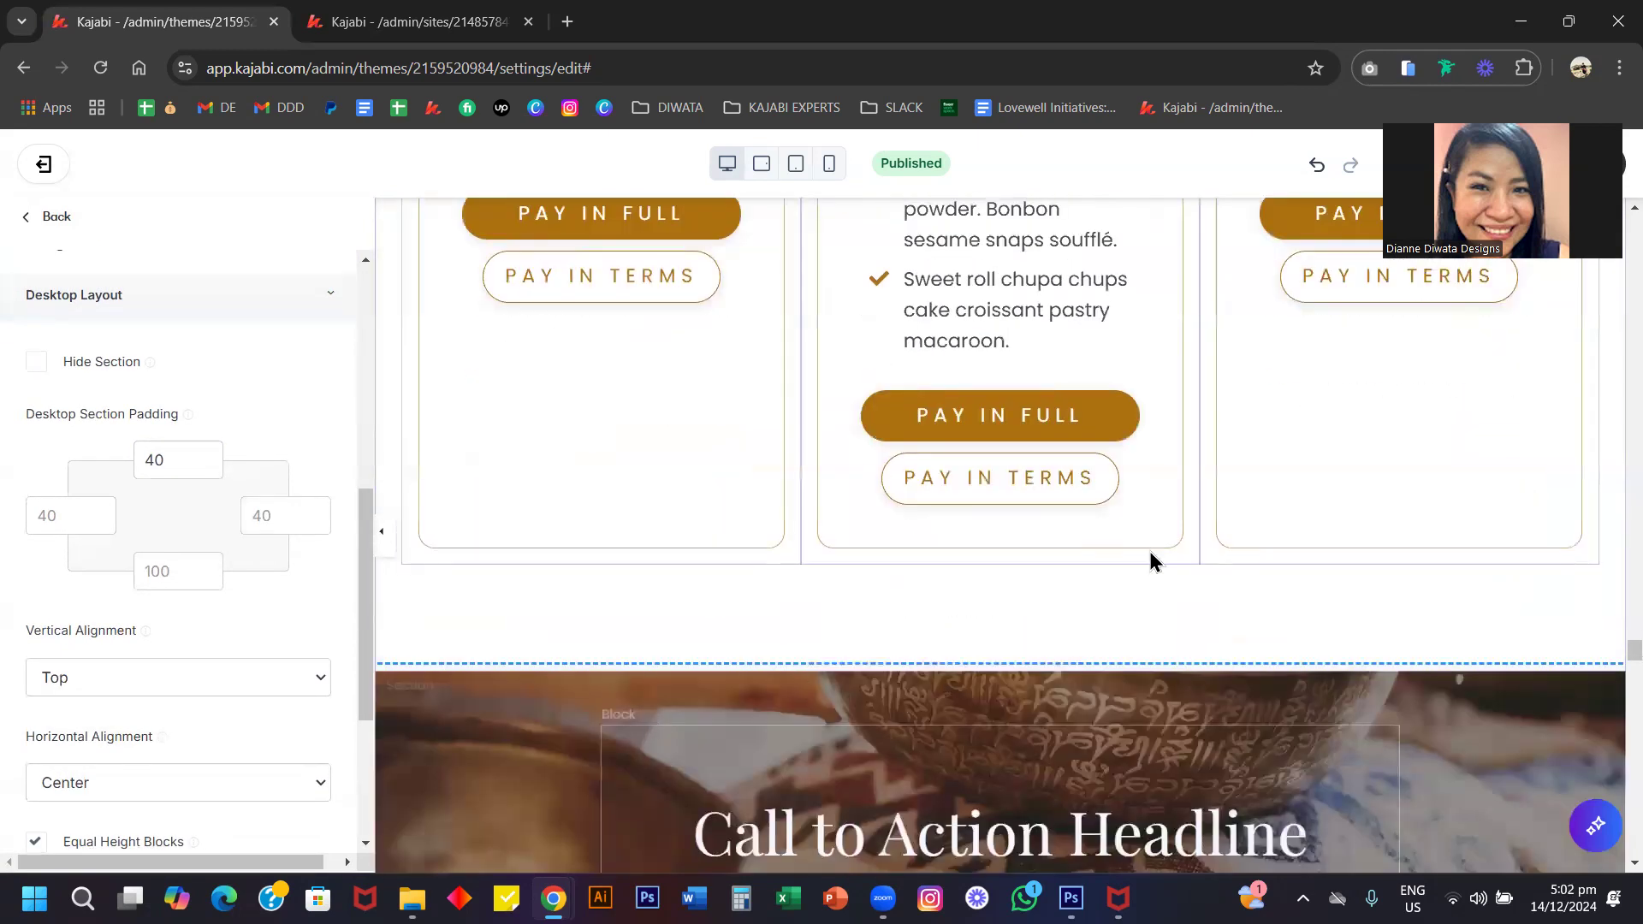
scroll(1054, 590, up, 4)
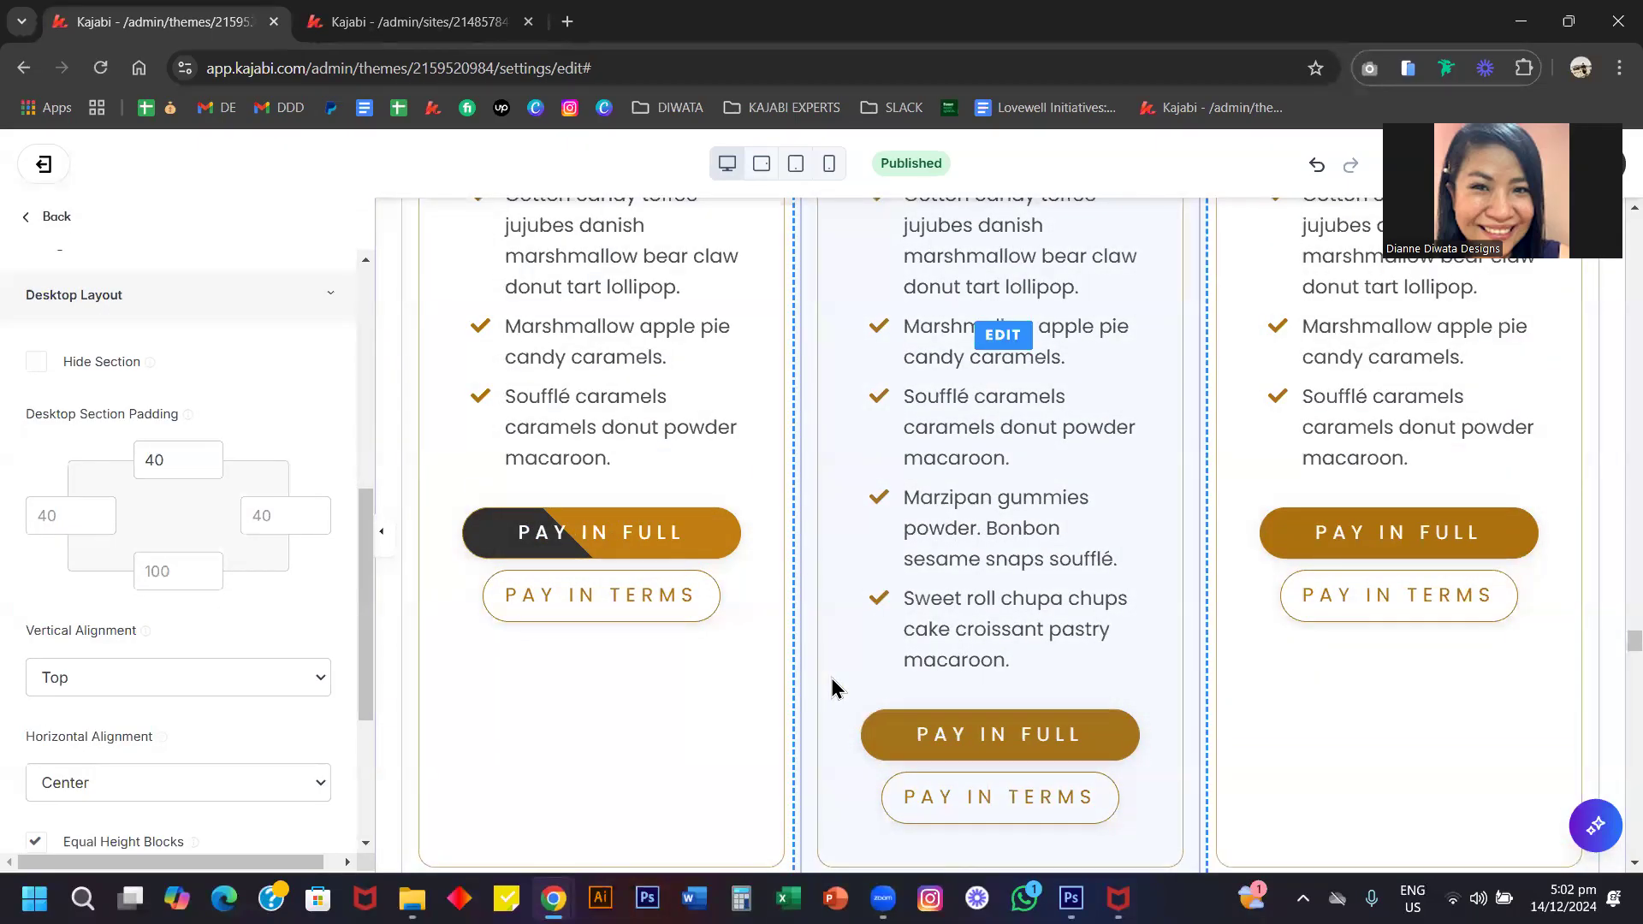
scroll(723, 554, down, 3)
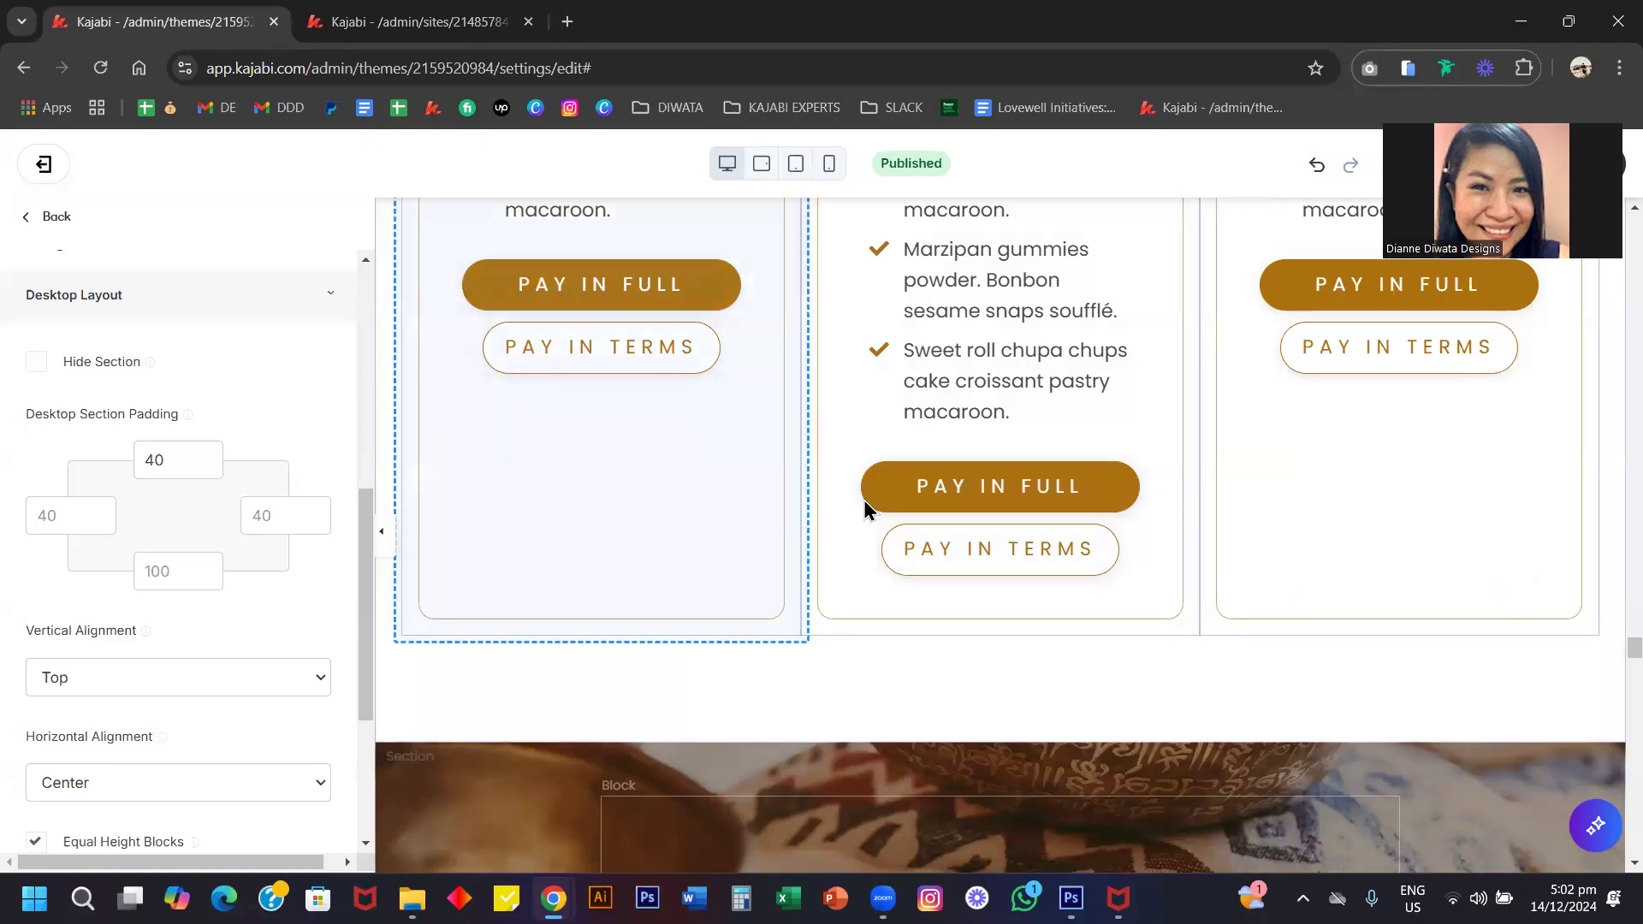
scroll(625, 557, up, 4)
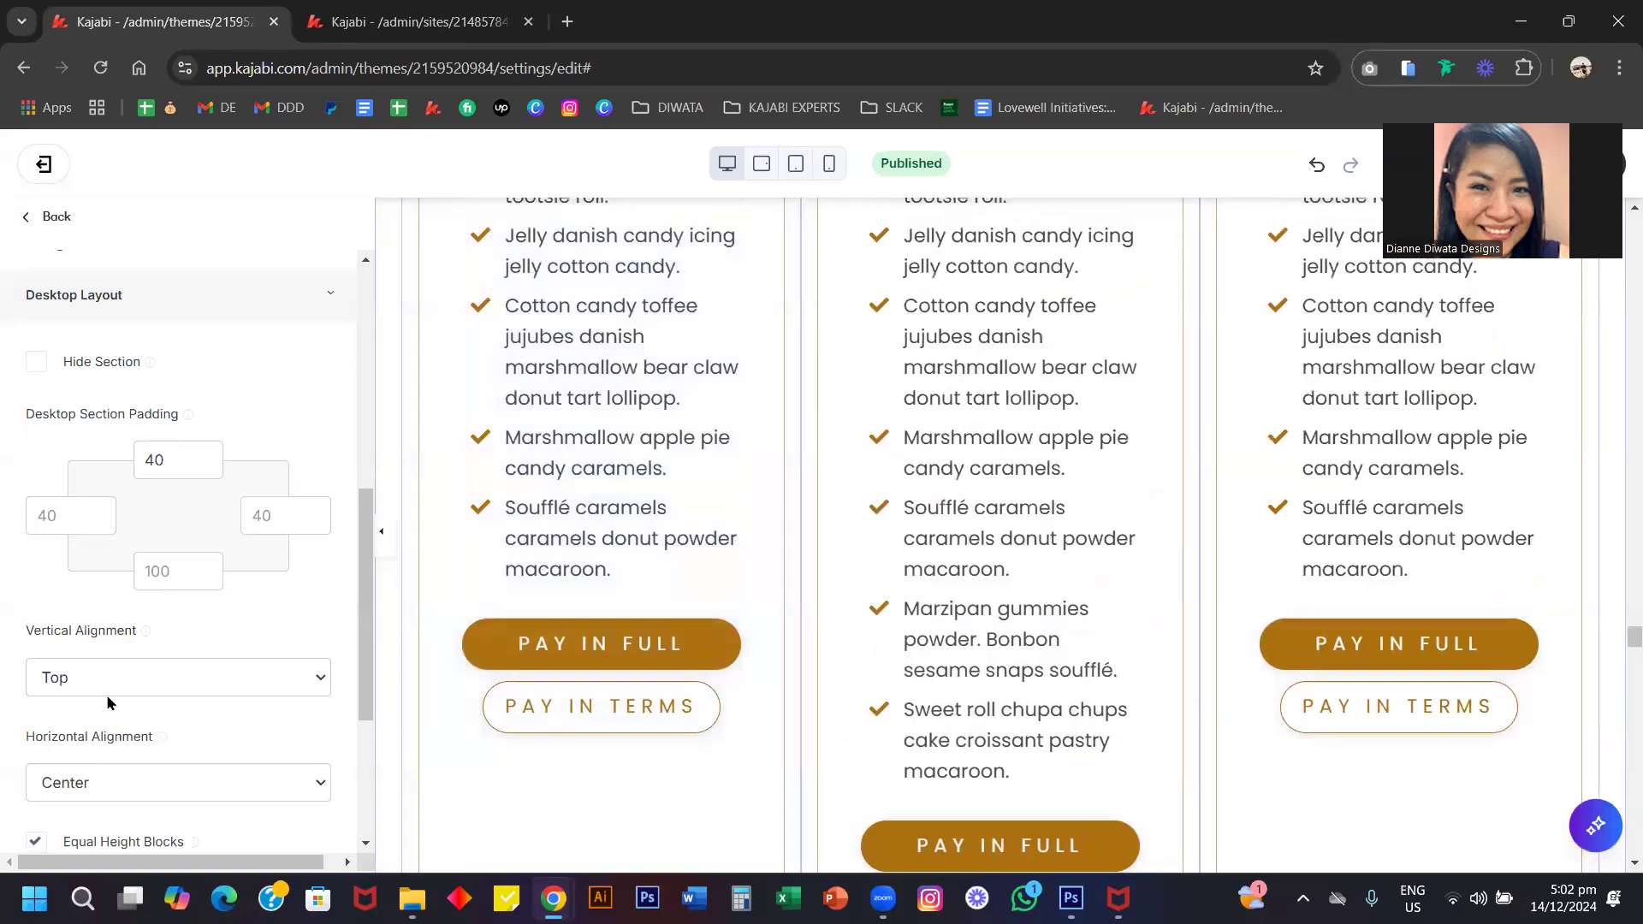
click(118, 843)
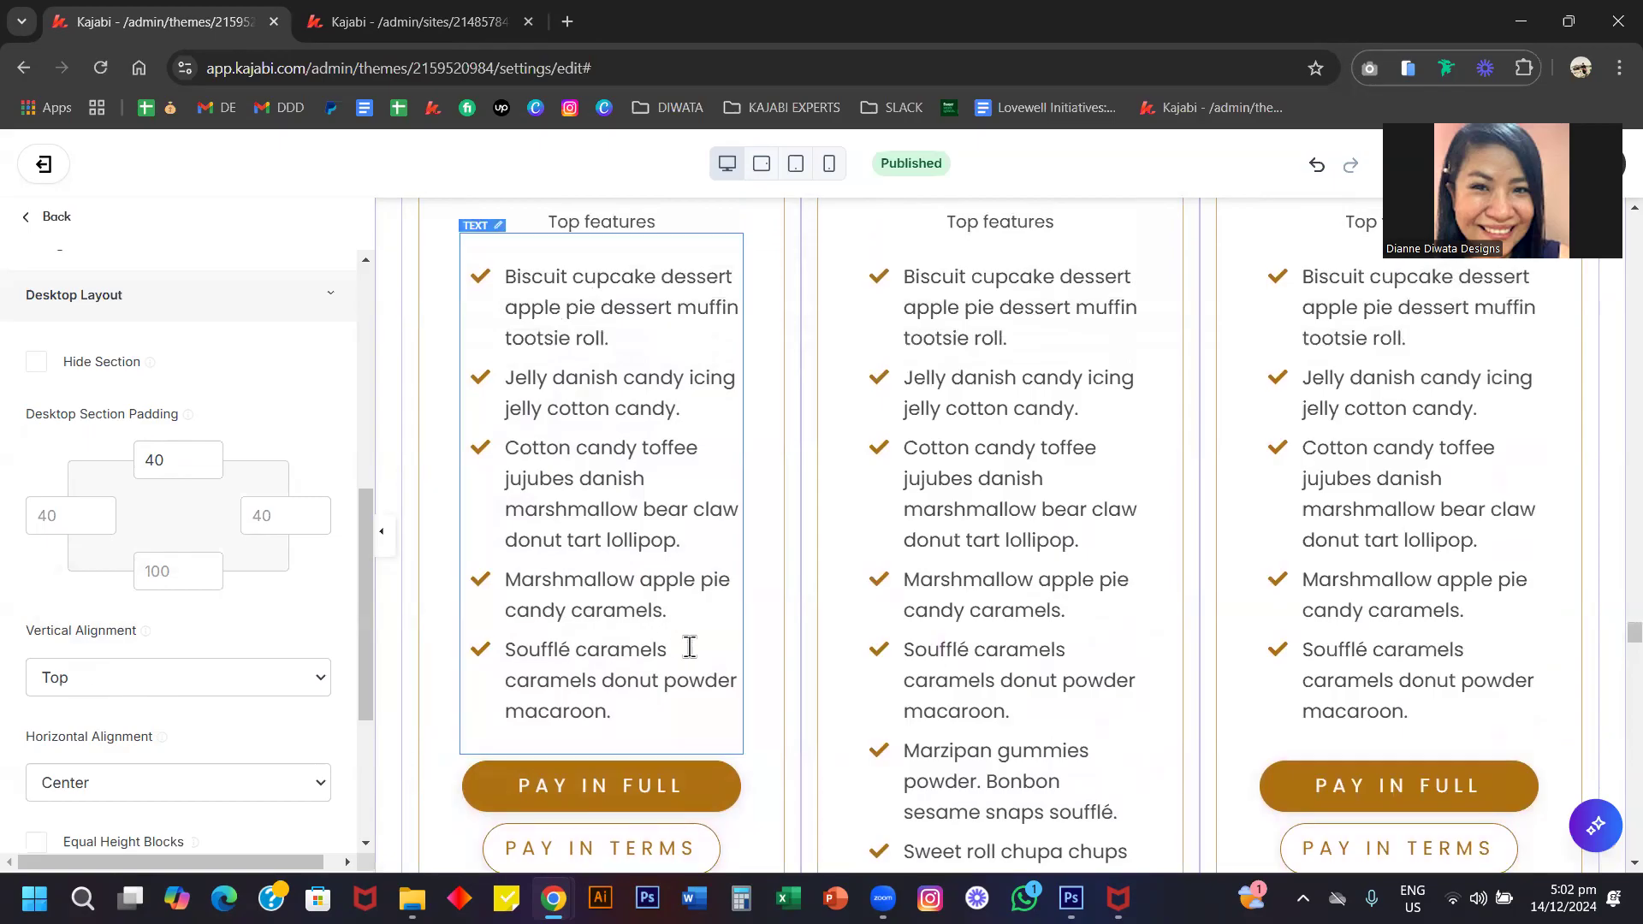
scroll(688, 654, down, 5)
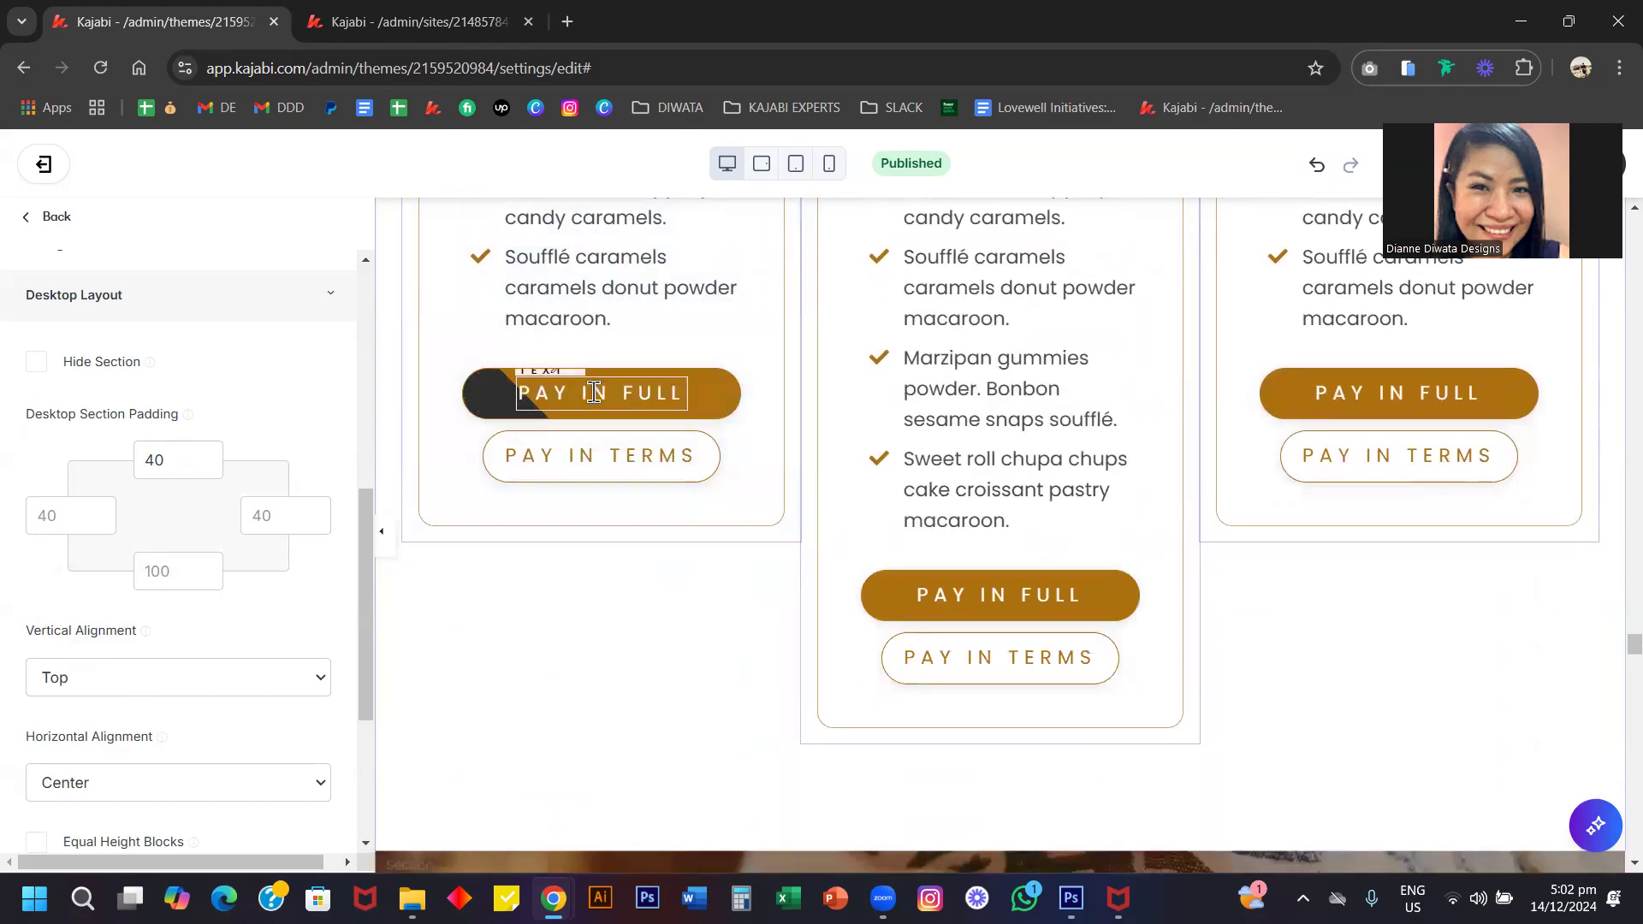
Open the first Basic pricing card's Call To Action settings and examine the primary and secondary button options.
scroll(642, 468, up, 4)
click(641, 468)
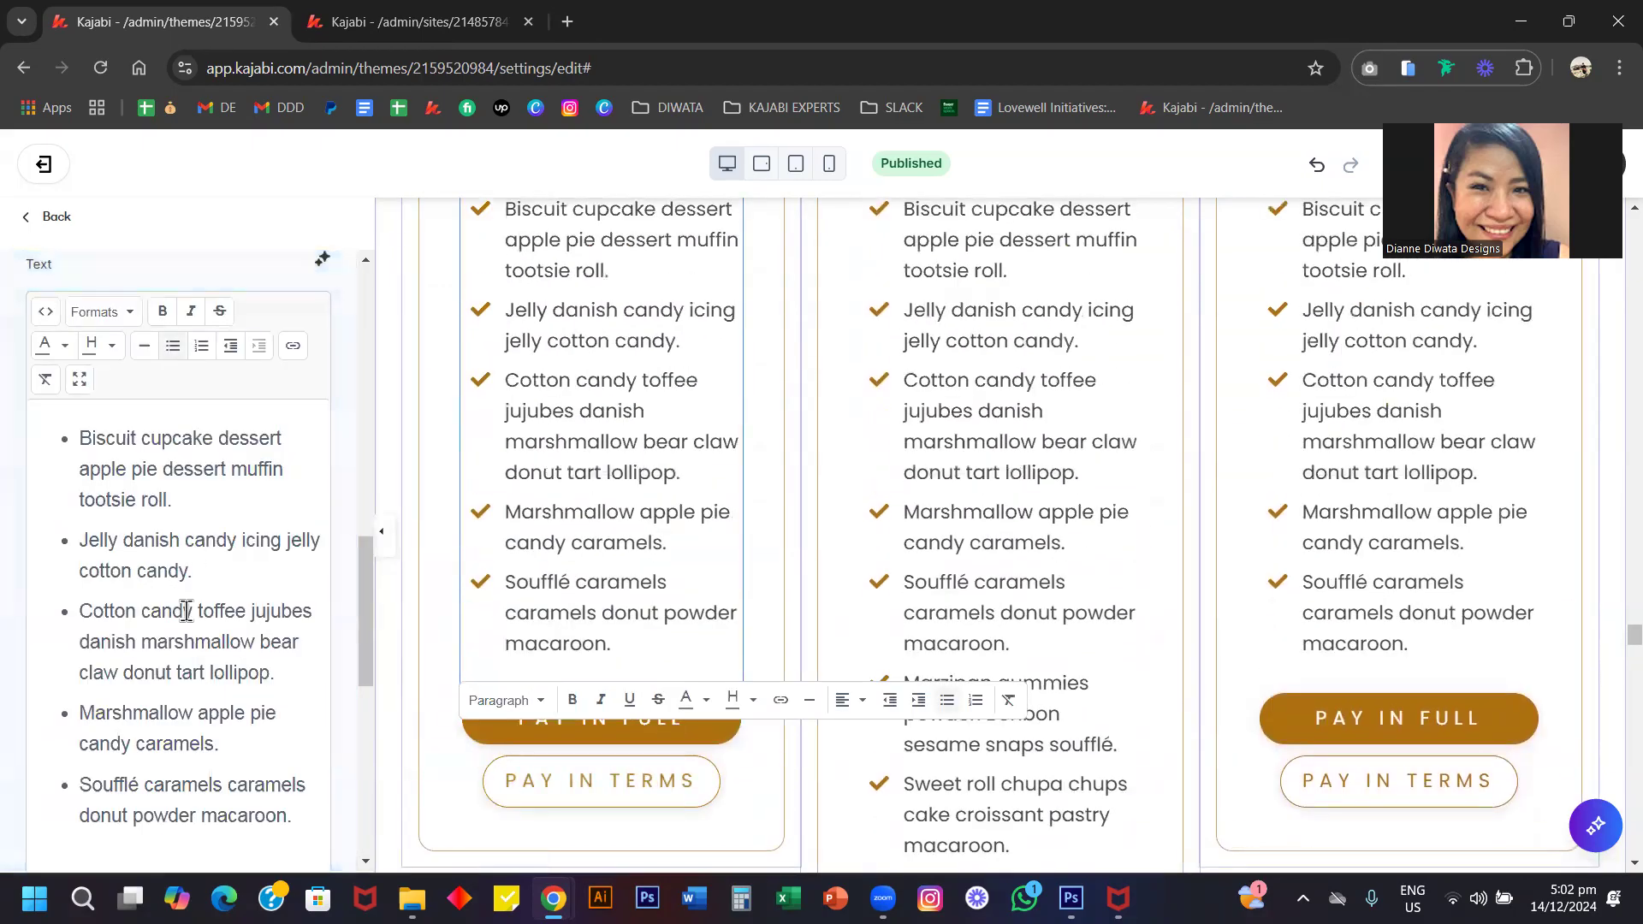
scroll(184, 608, down, 5)
scroll(185, 612, down, 1)
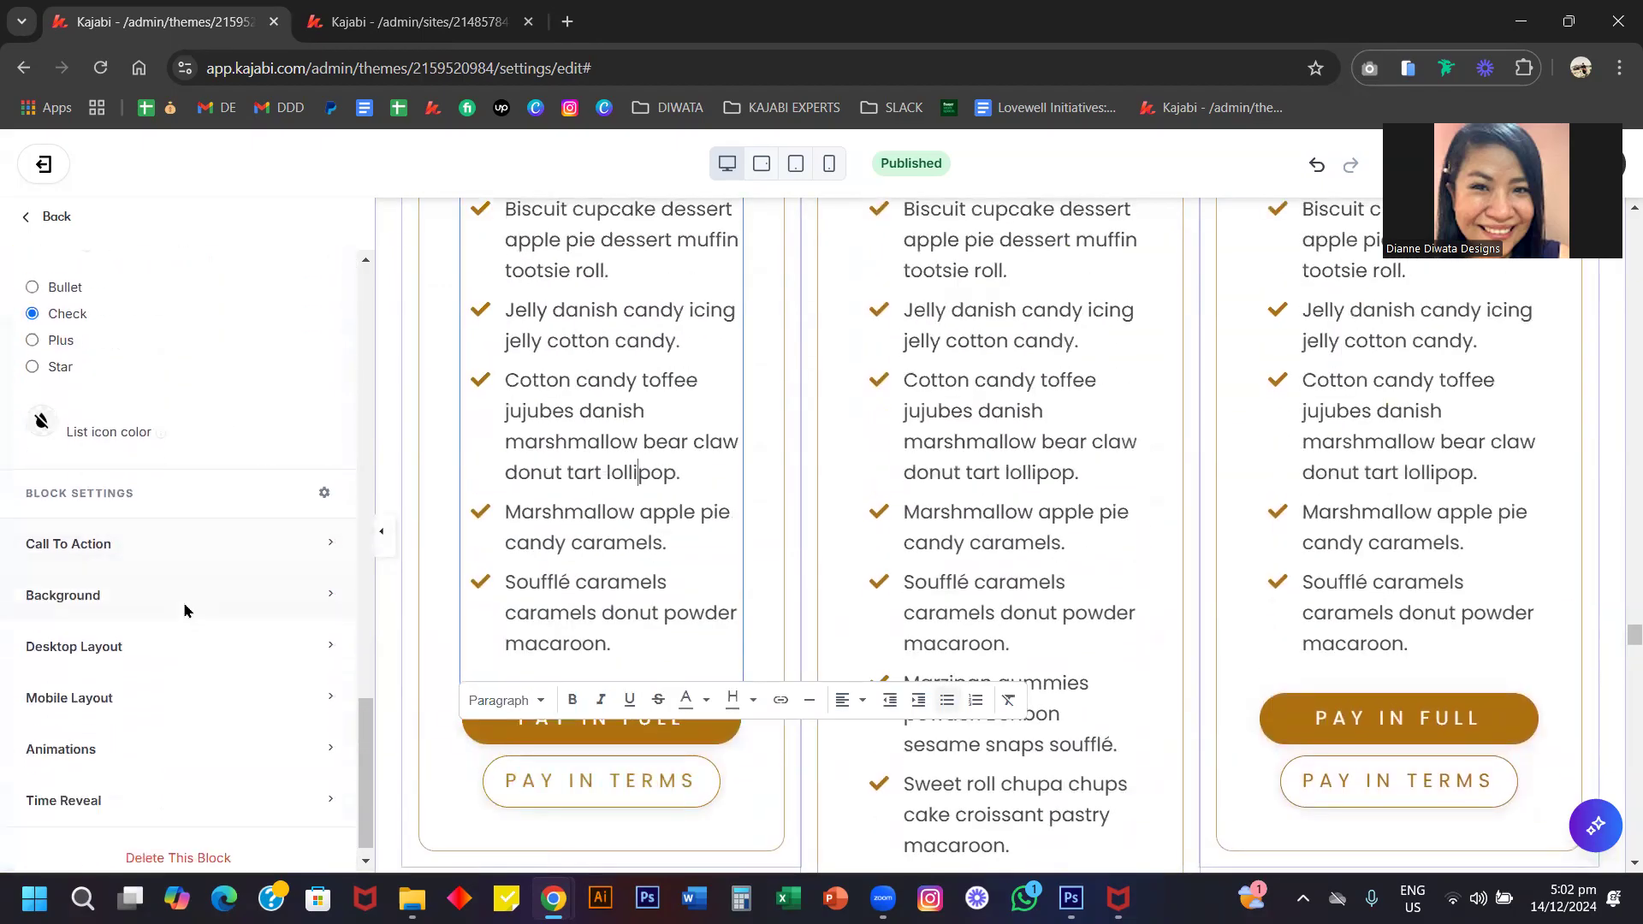
click(151, 557)
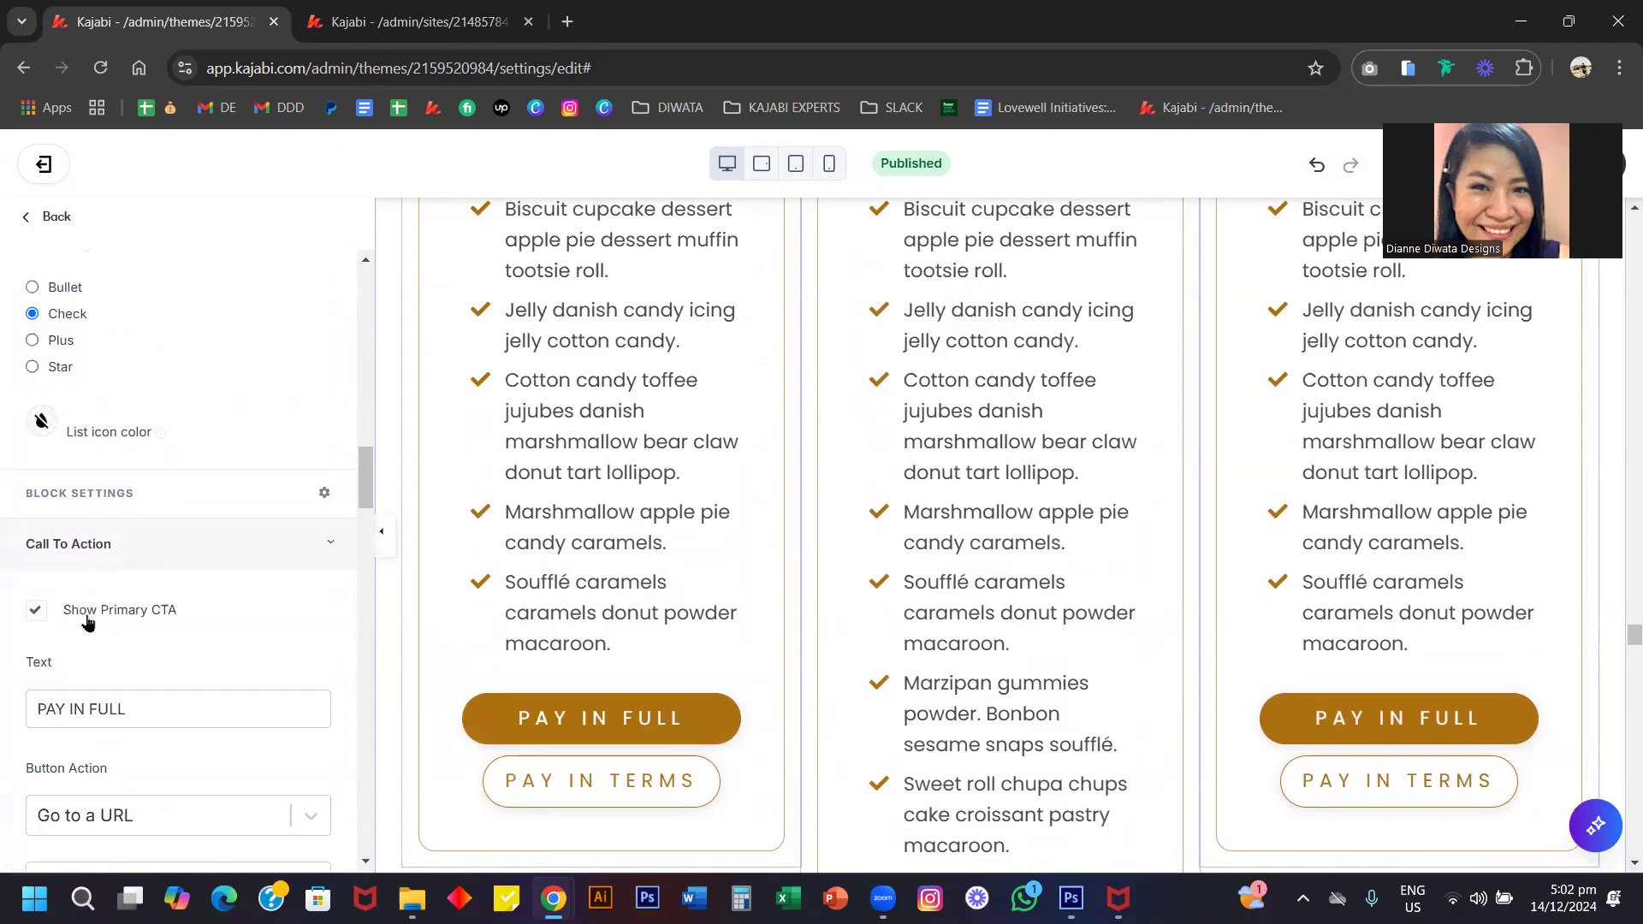
scroll(87, 622, down, 10)
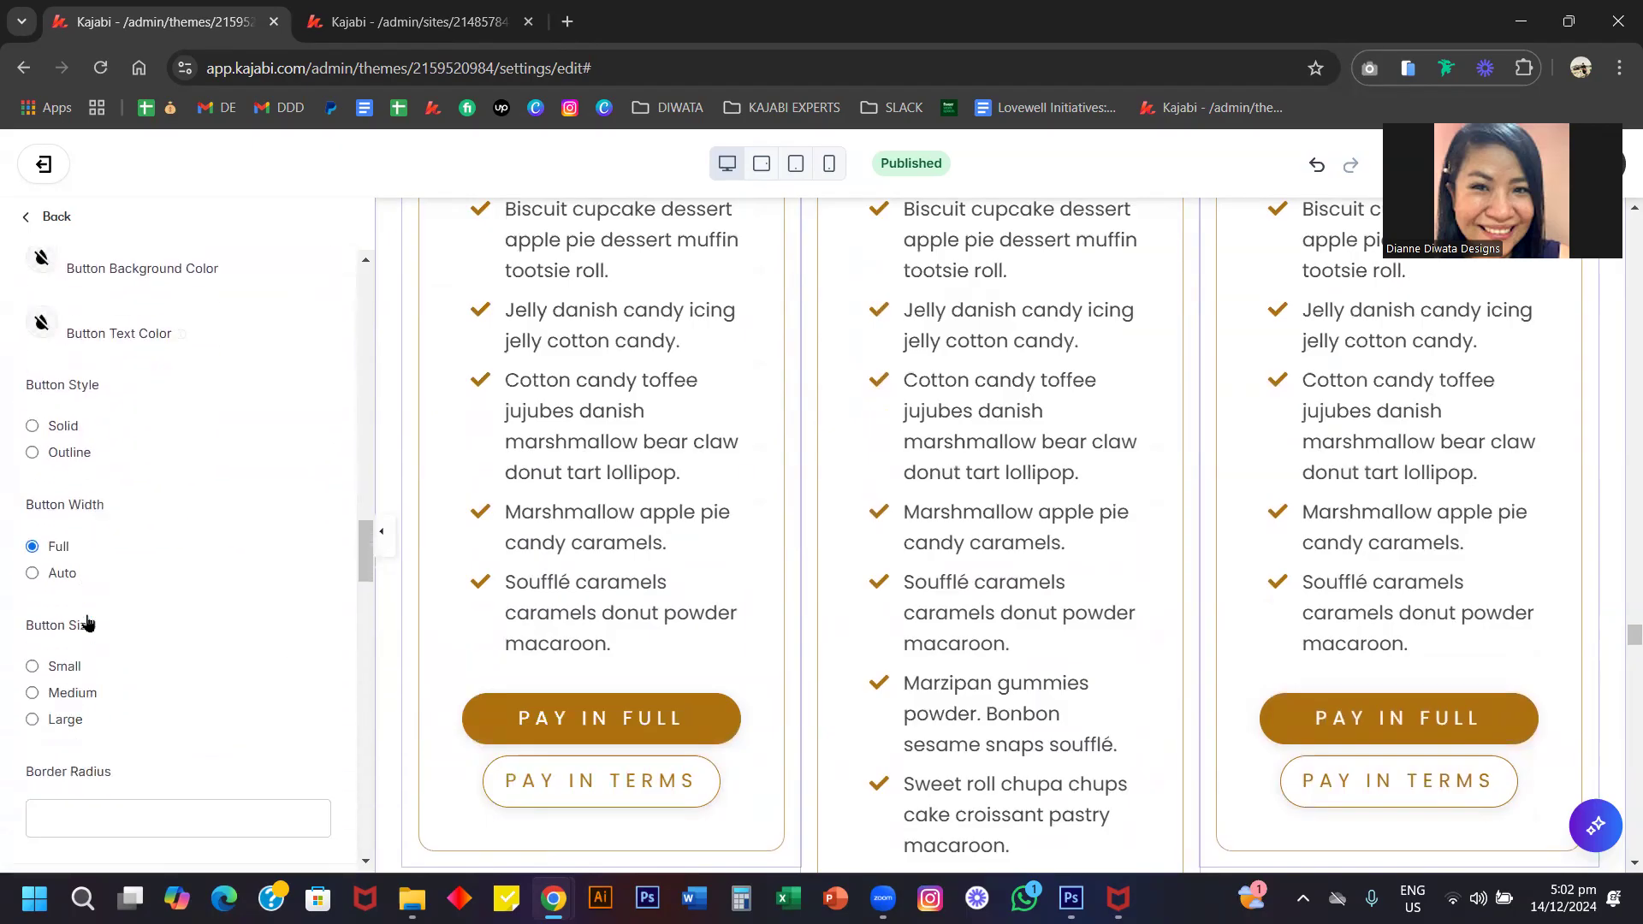
scroll(87, 614, down, 12)
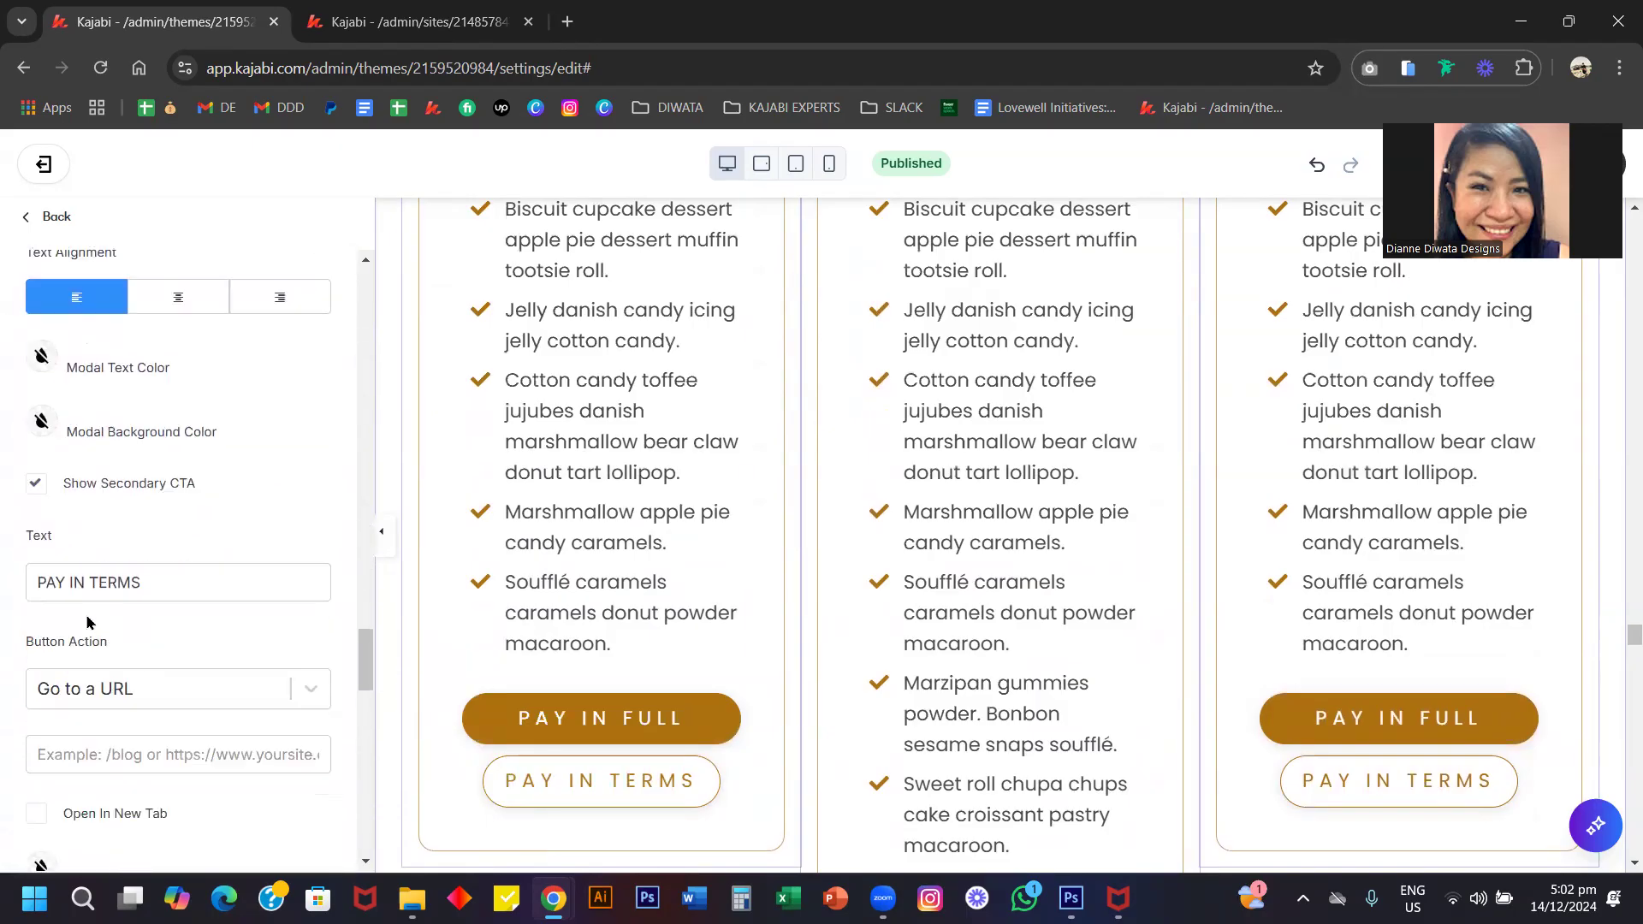
scroll(87, 613, down, 10)
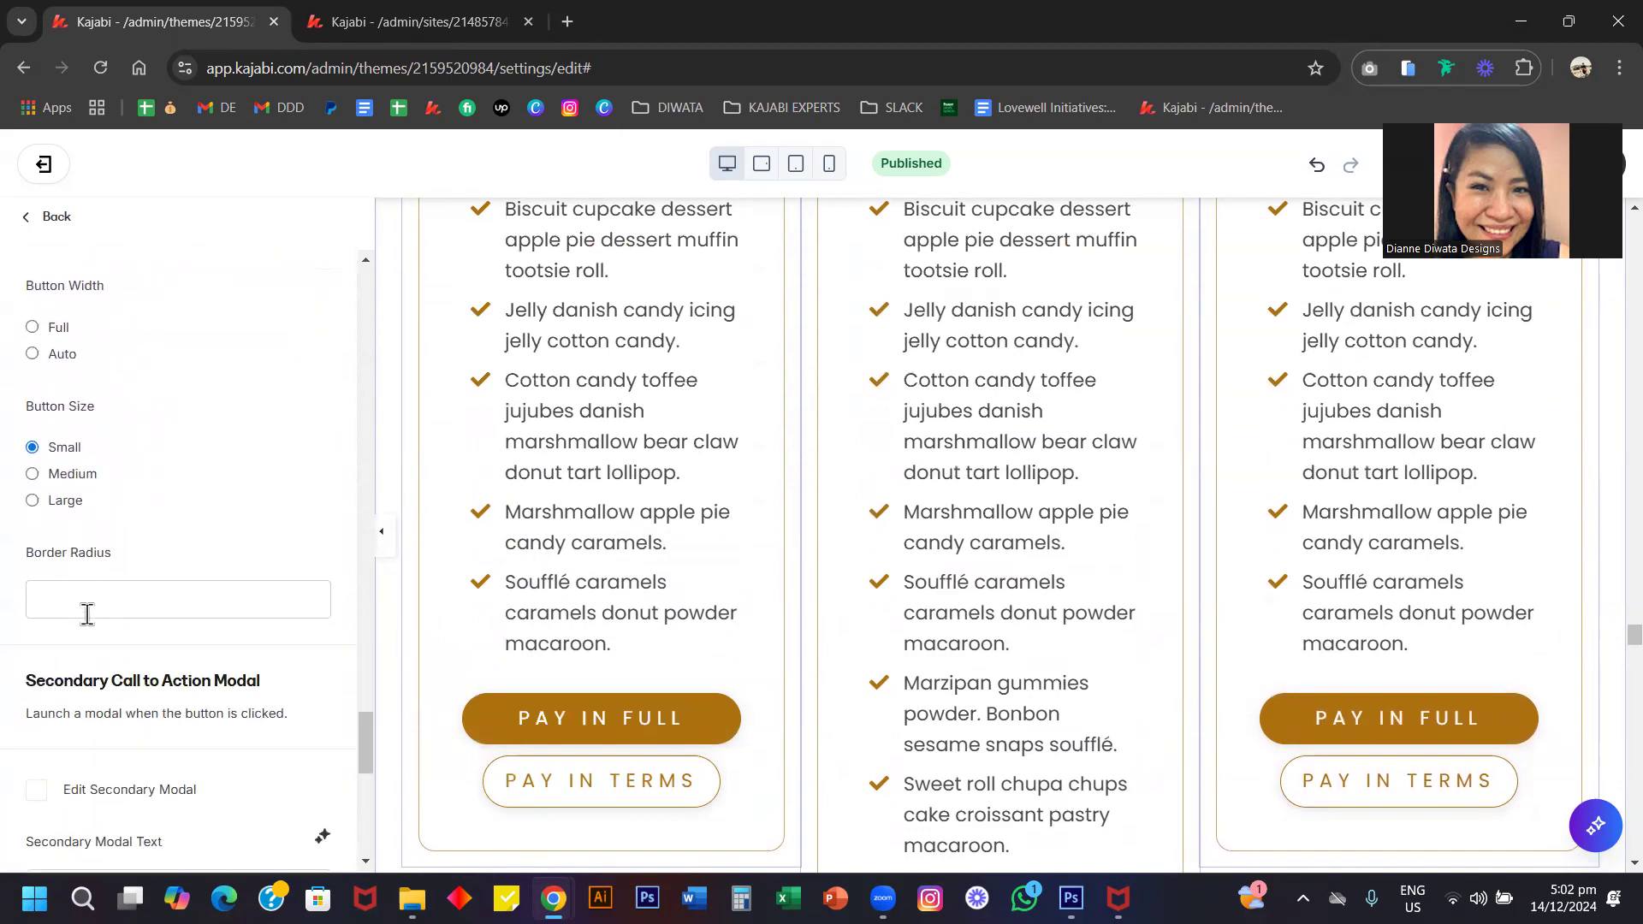
scroll(231, 579, down, 5)
scroll(231, 580, up, 6)
scroll(201, 567, up, 12)
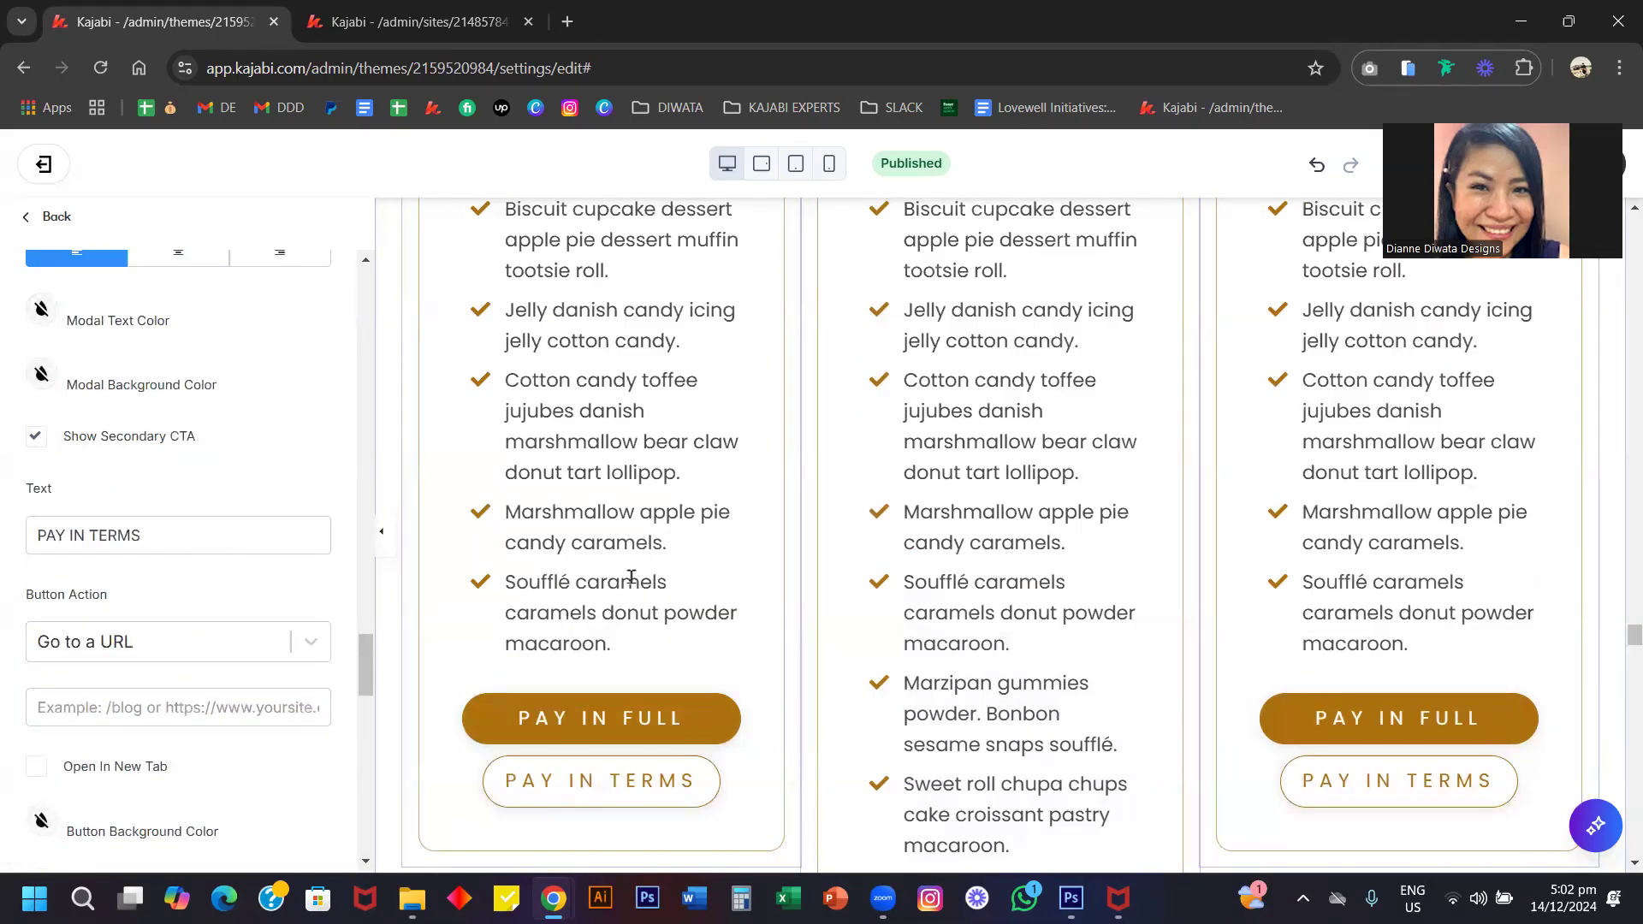
Try hiding the first Basic card's secondary PAY IN TERMS button, check the card, and turn the secondary CTA back on.
scroll(630, 576, down, 2)
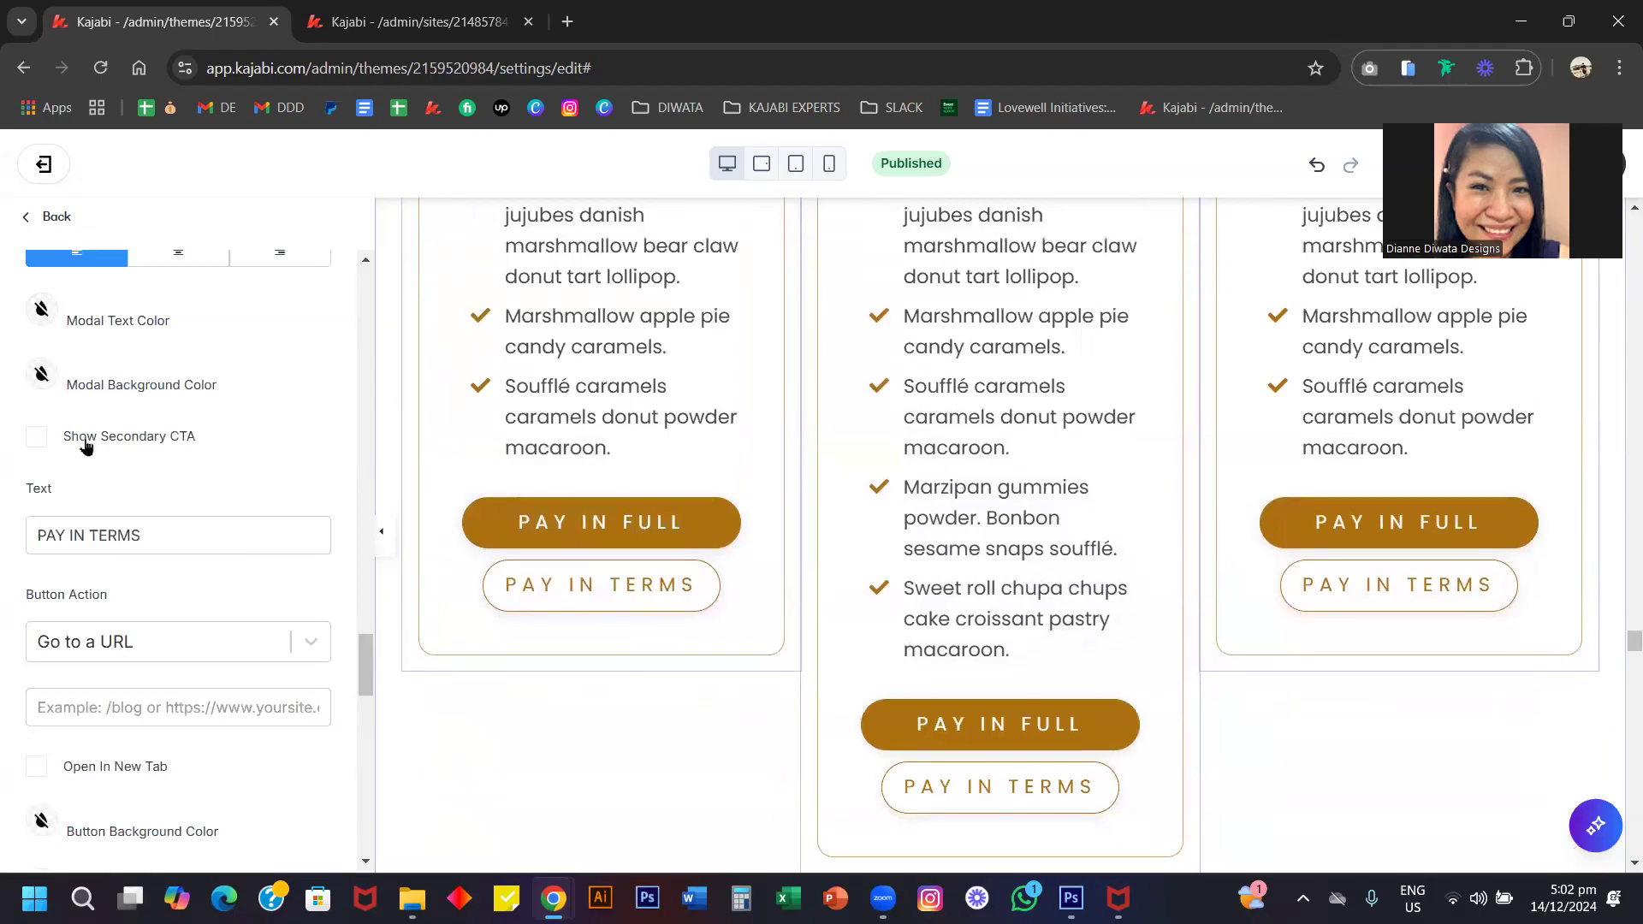
scroll(595, 370, up, 2)
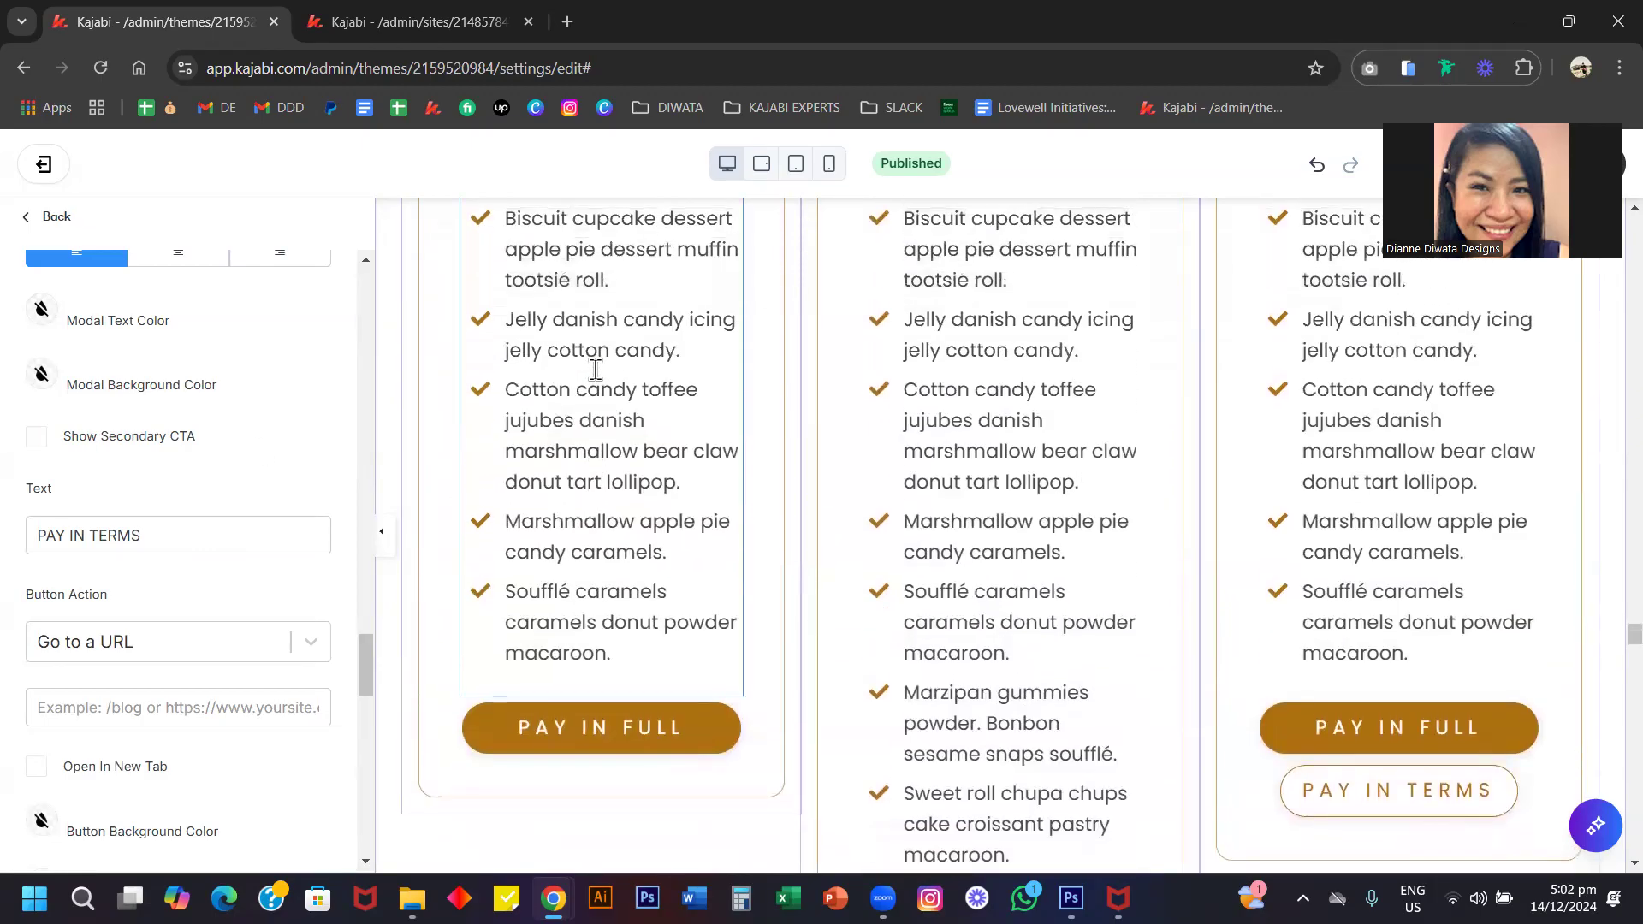
scroll(595, 371, down, 1)
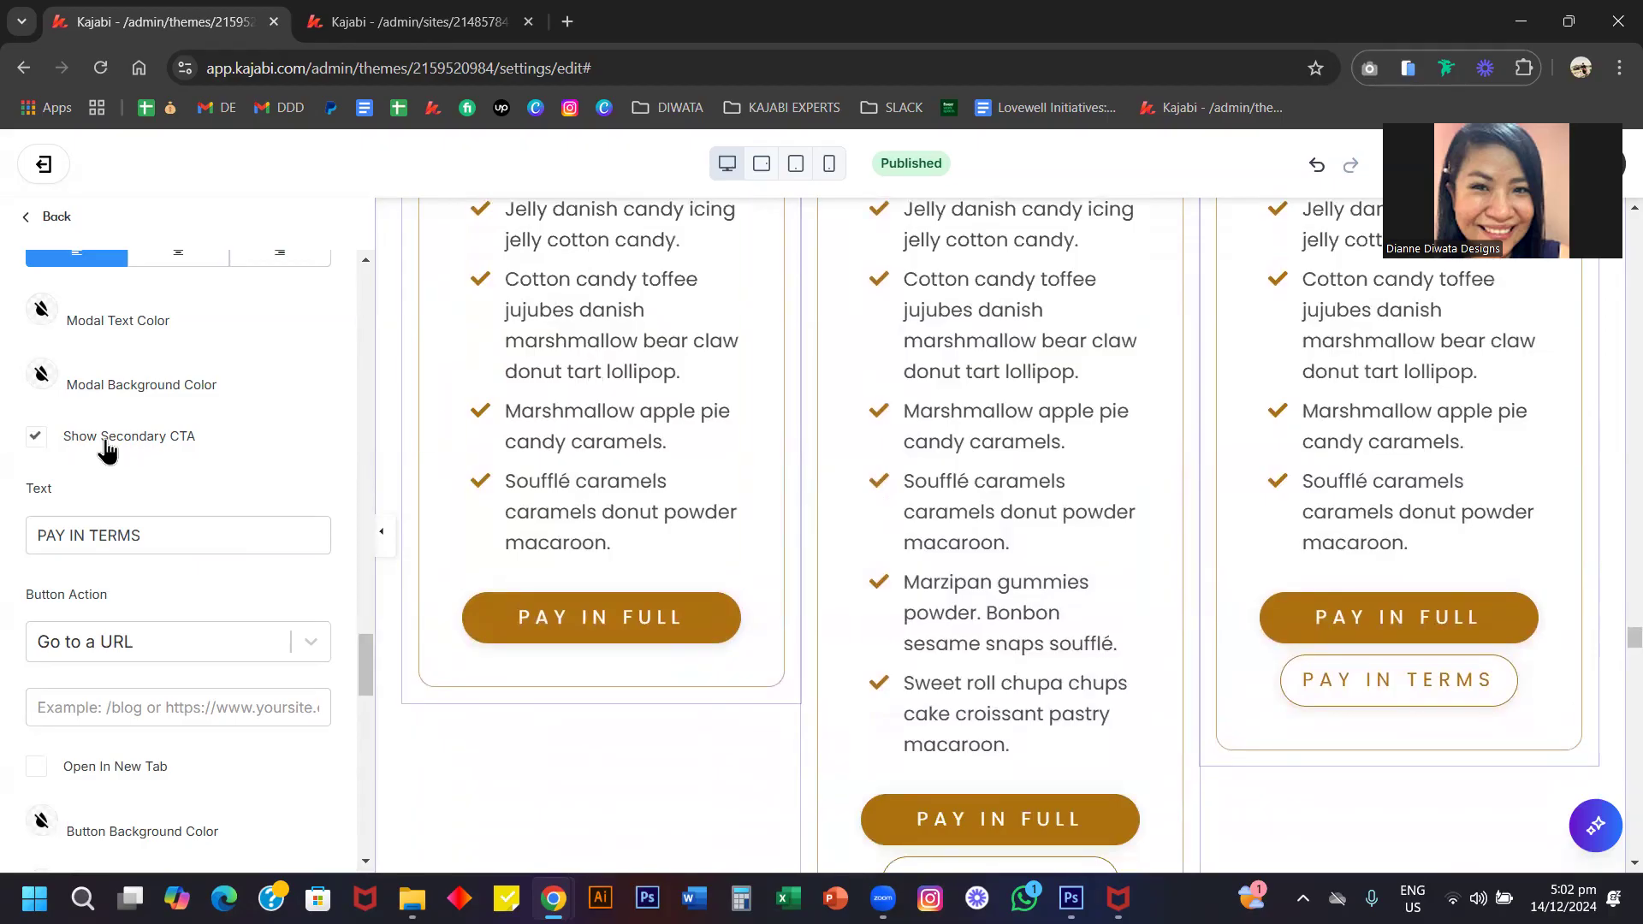
Examine the first Basic card's primary Button Action choices, Call to Action Modal options and secondary button settings.
scroll(219, 463, up, 9)
scroll(219, 463, up, 10)
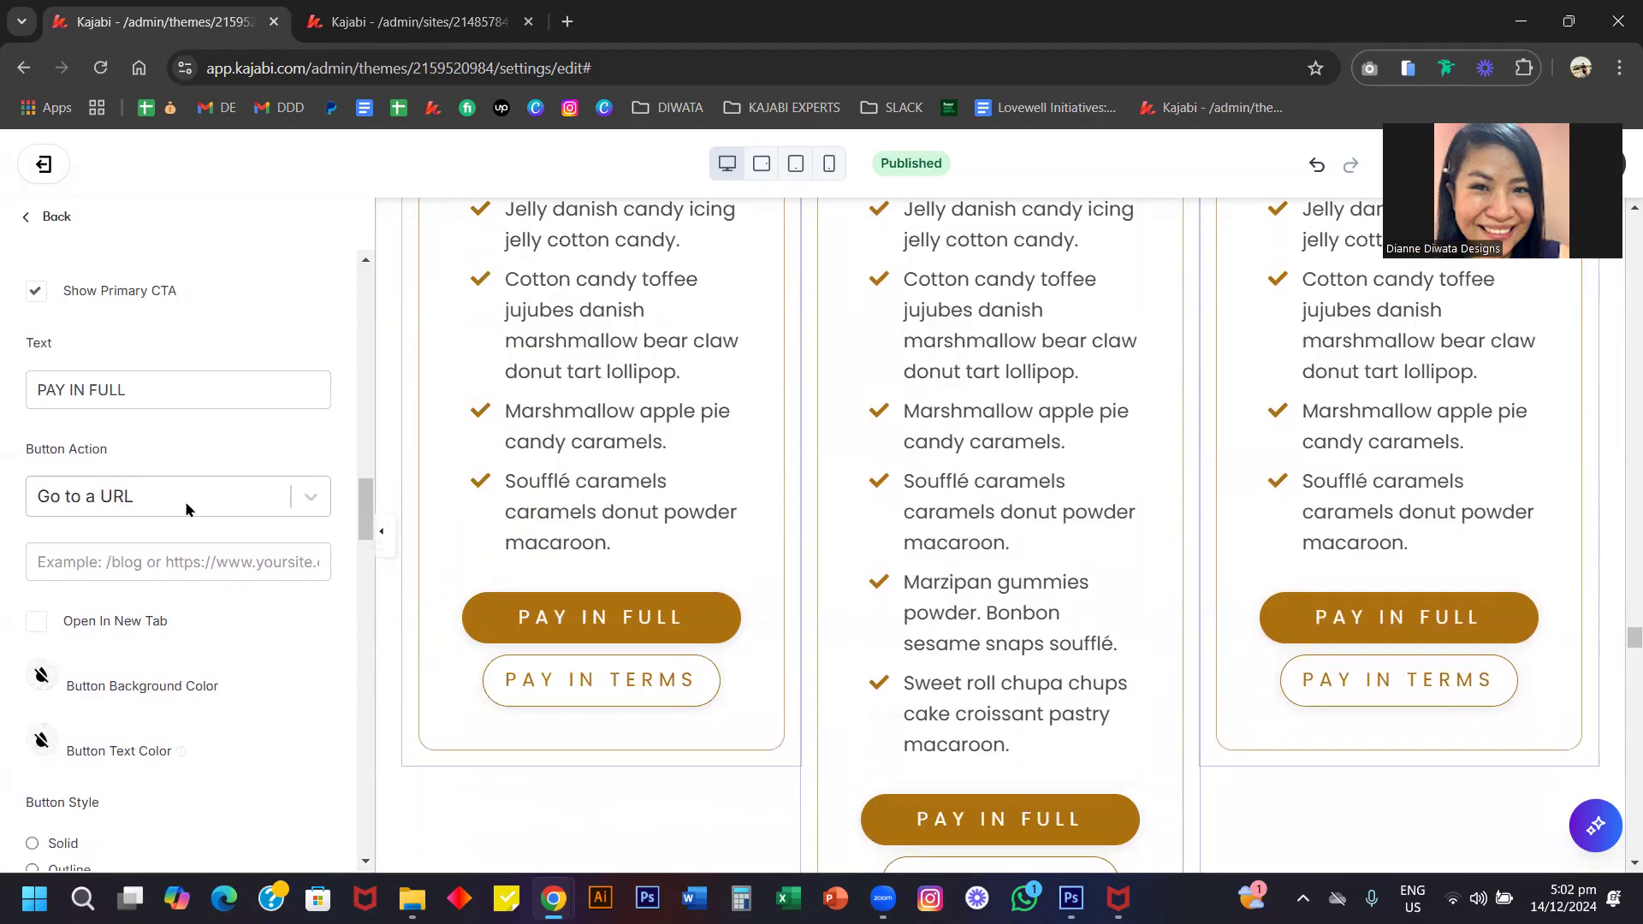
click(195, 505)
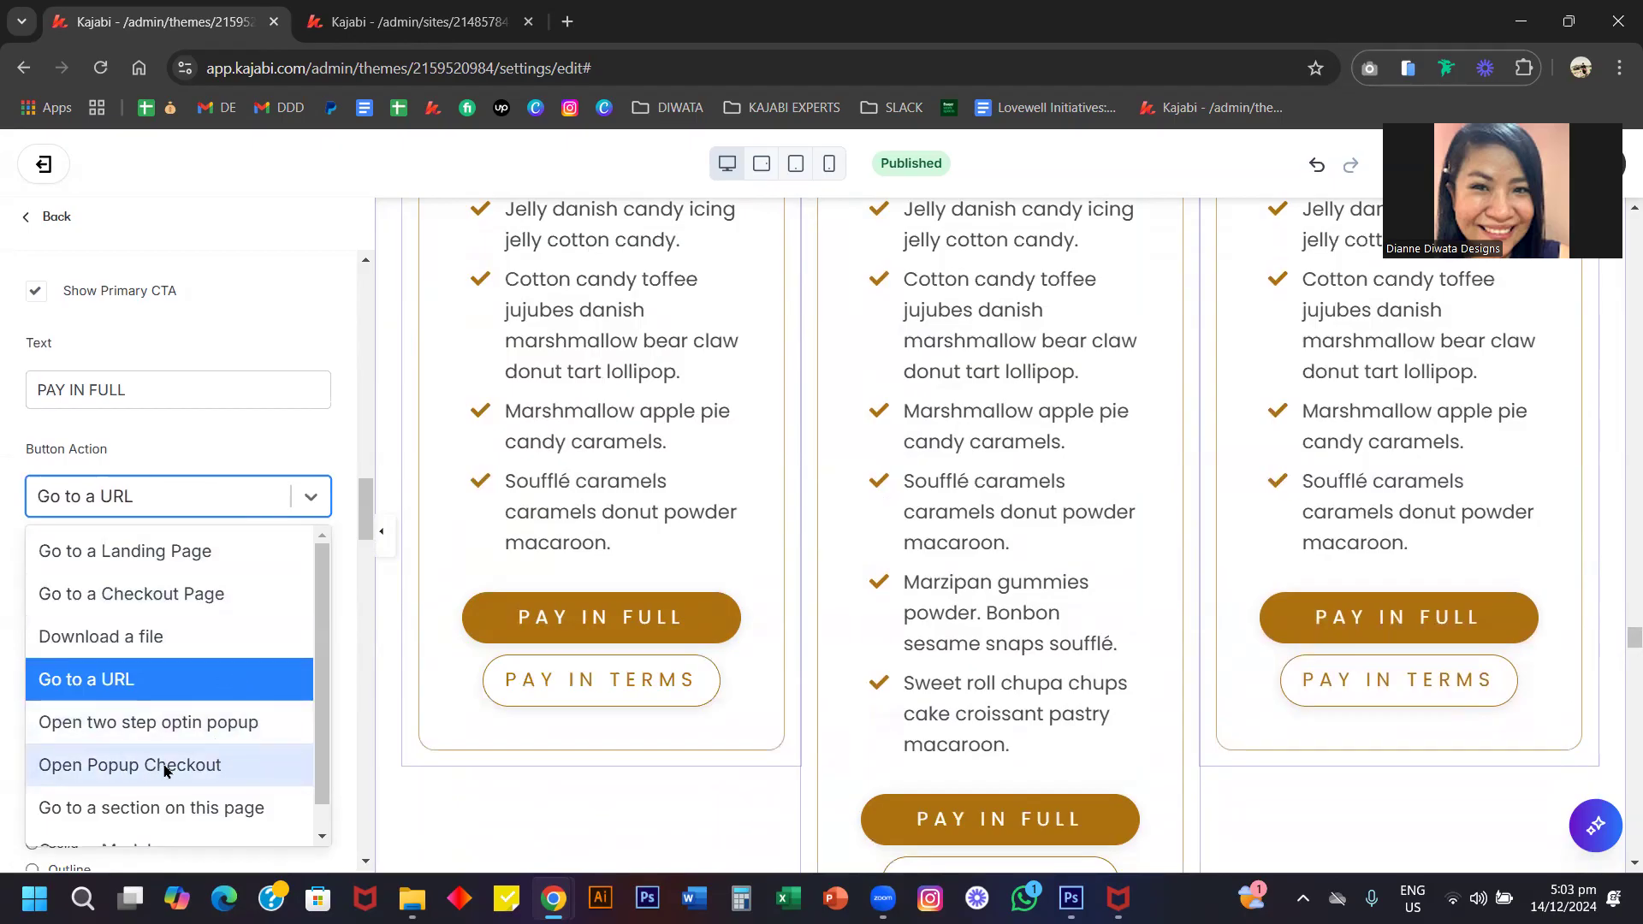
click(250, 355)
scroll(225, 631, down, 12)
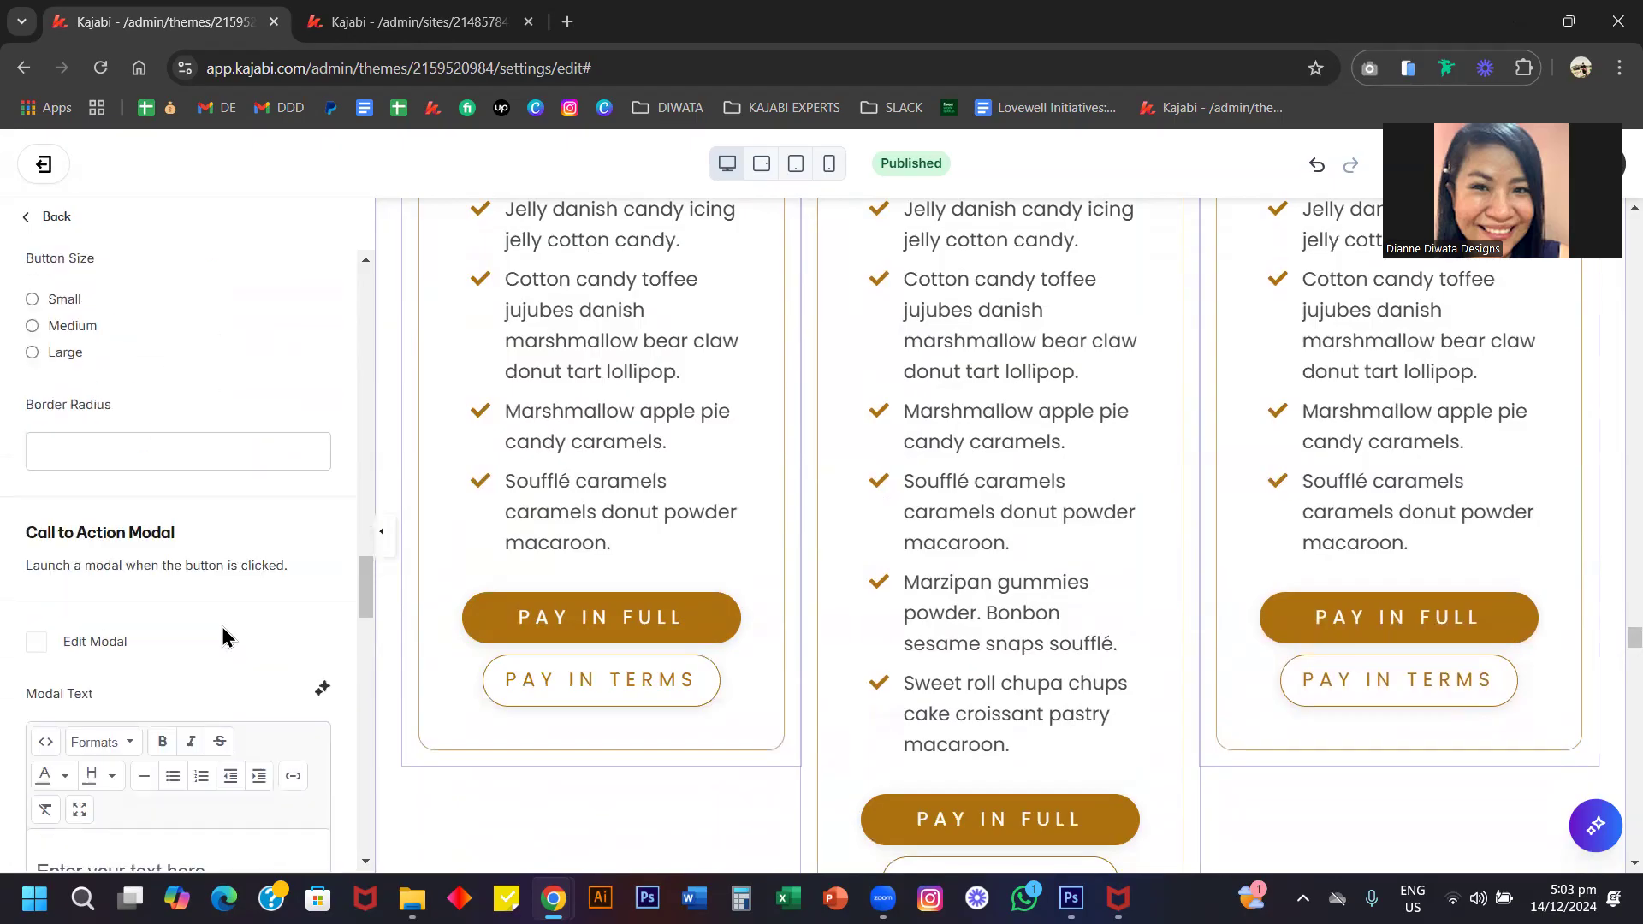
scroll(221, 632, down, 3)
scroll(222, 633, up, 2)
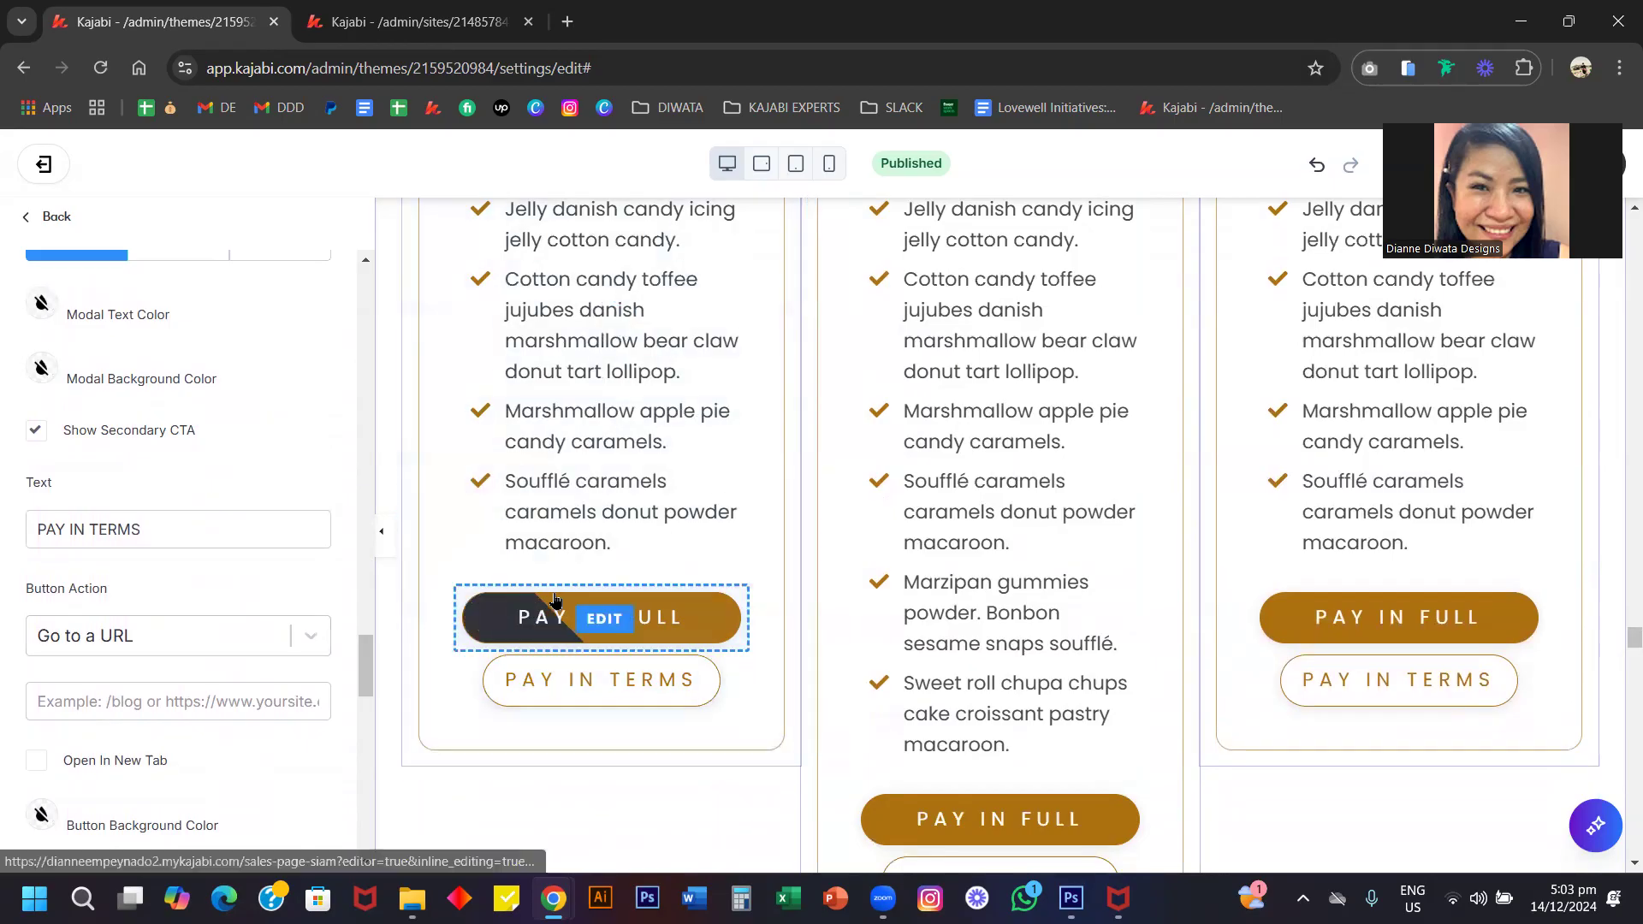
Set the first Basic pricing card's block background color to the light cream palette swatch.
scroll(736, 610, up, 5)
scroll(735, 610, up, 1)
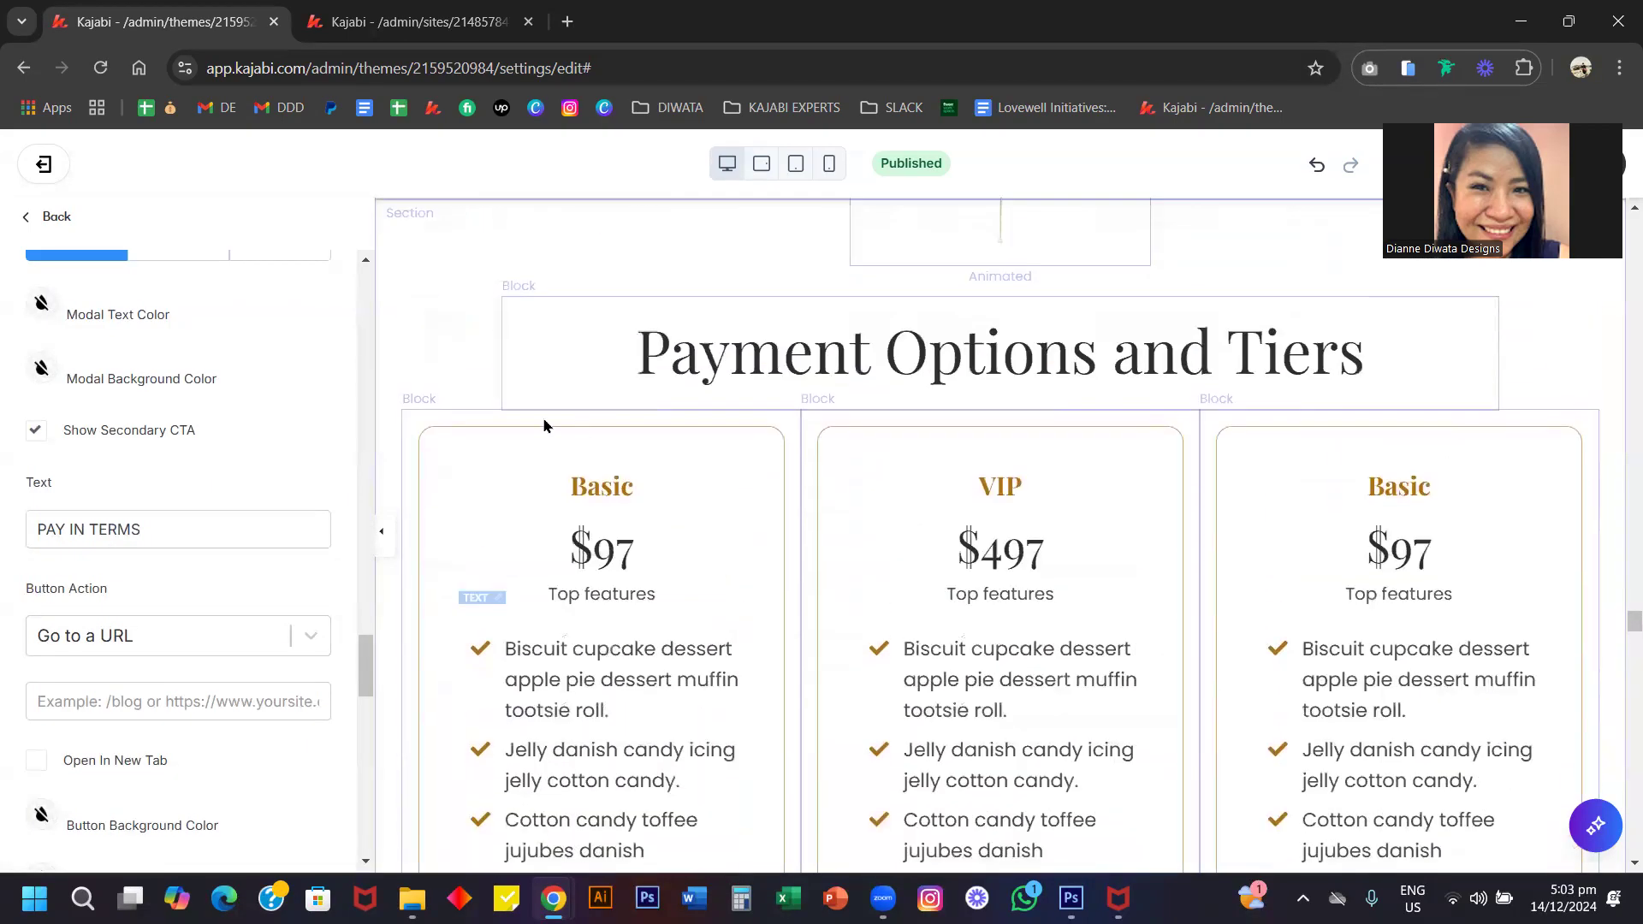
scroll(174, 511, up, 1)
scroll(174, 511, down, 12)
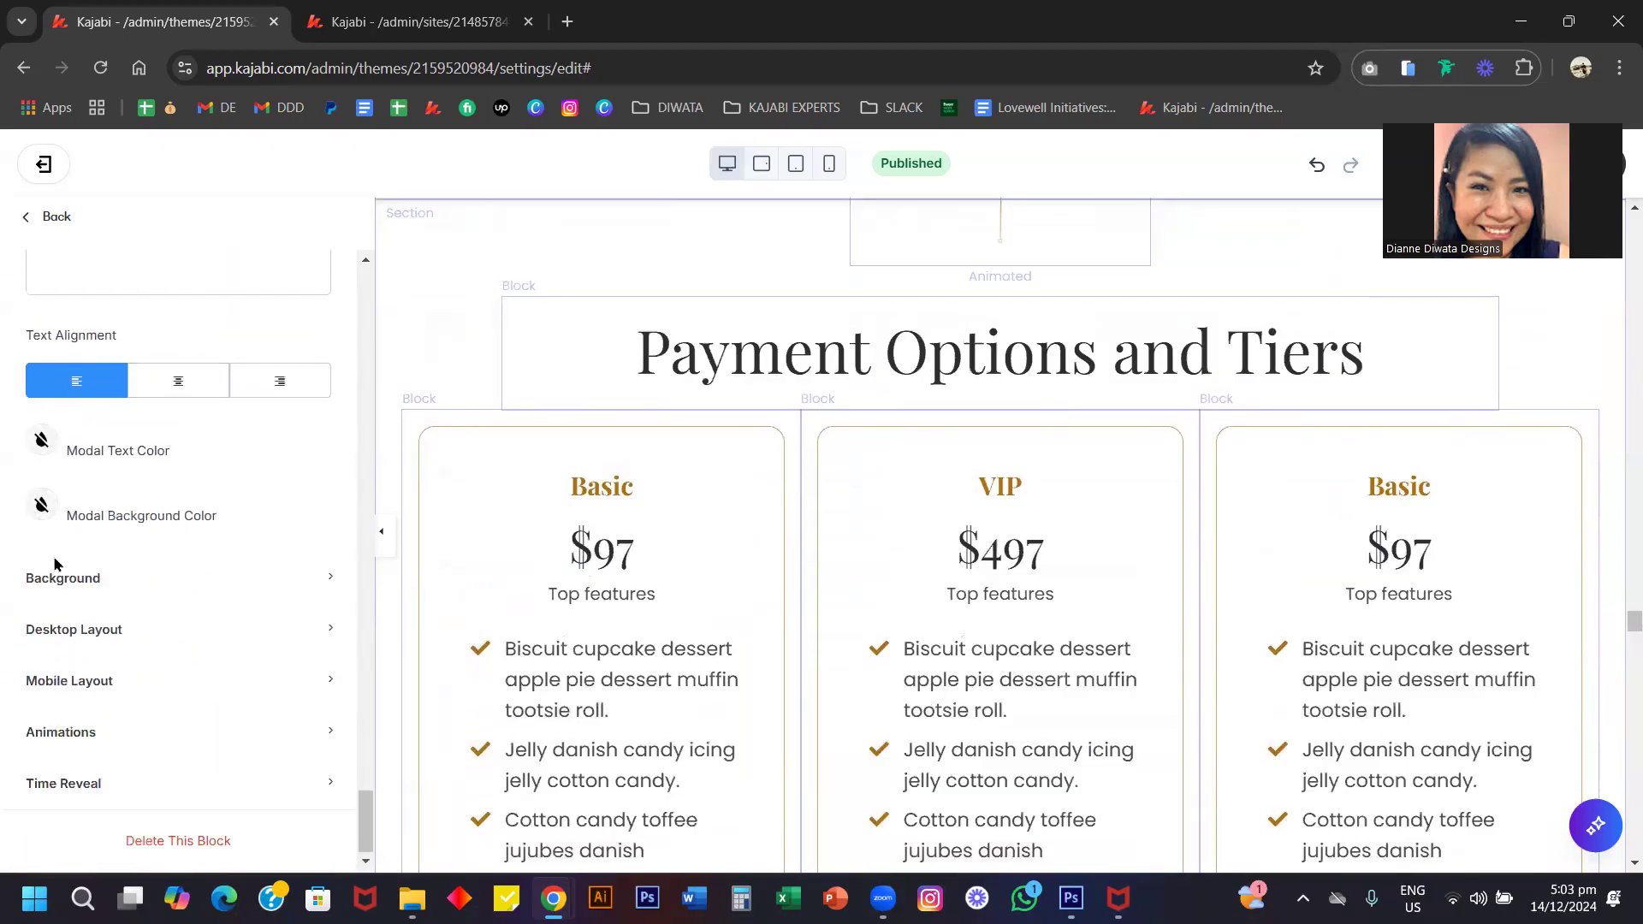
click(65, 576)
click(47, 647)
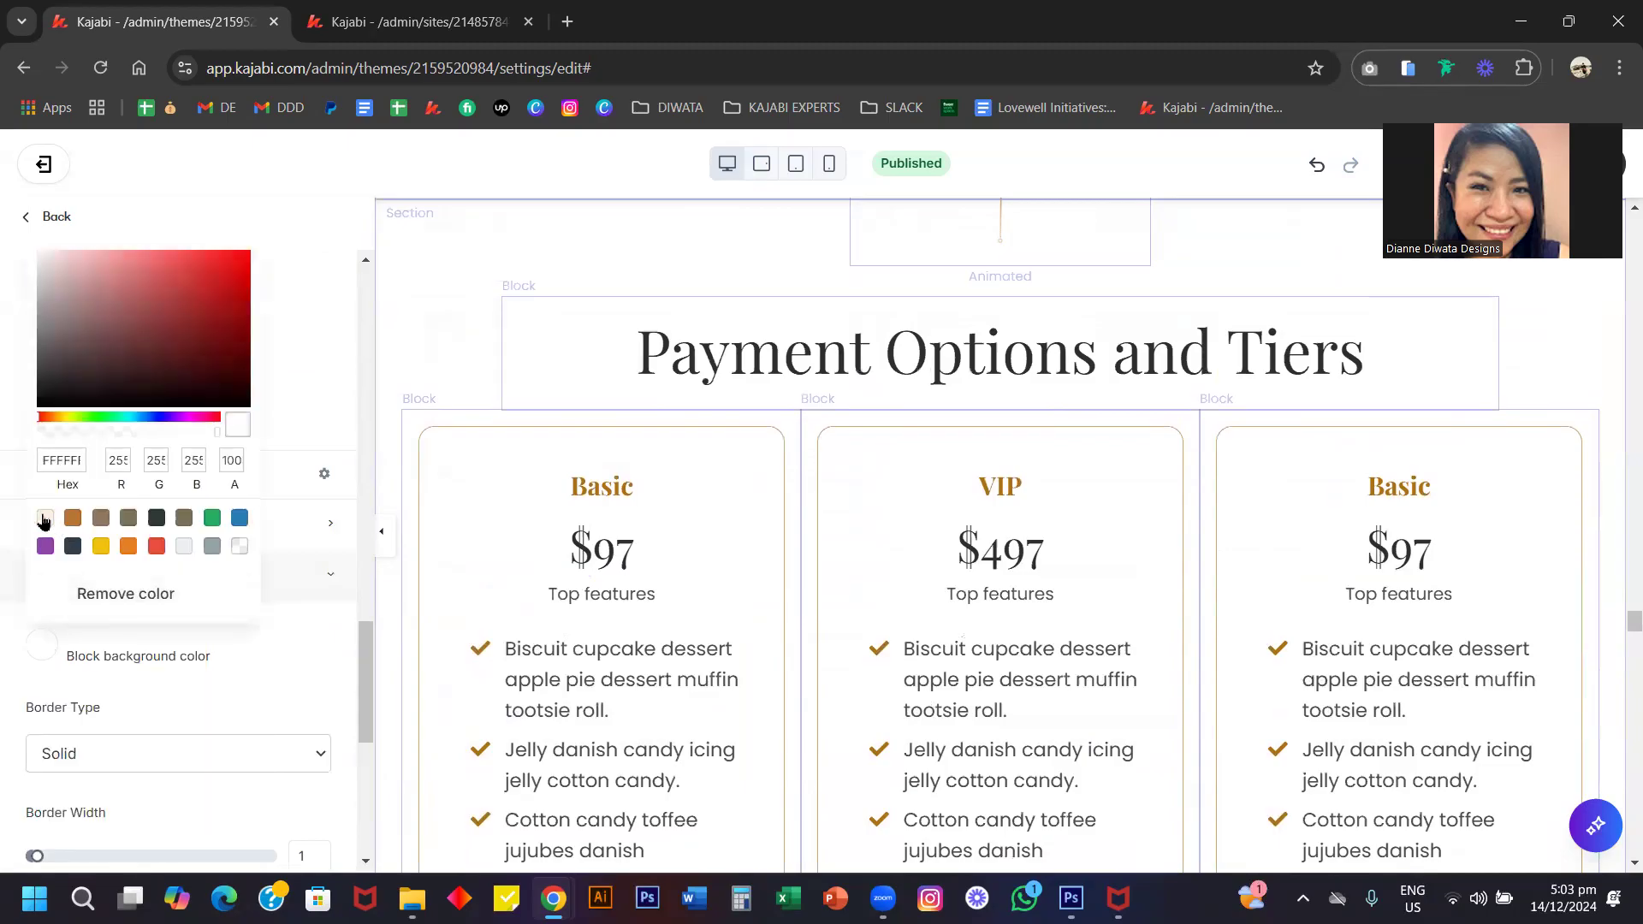
click(44, 520)
click(291, 672)
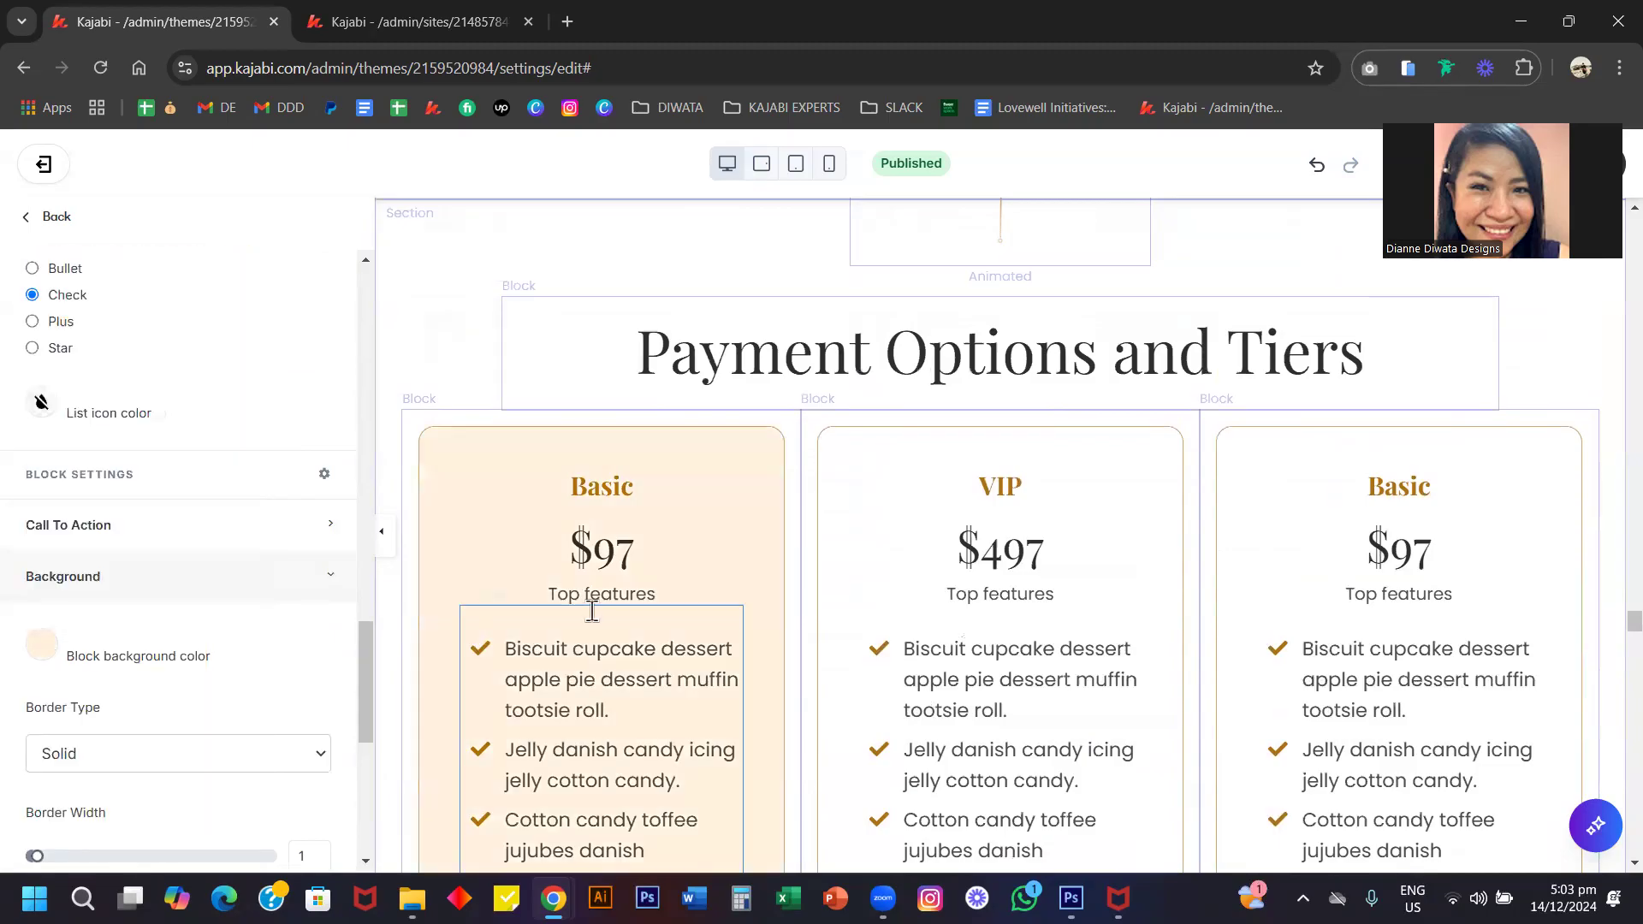
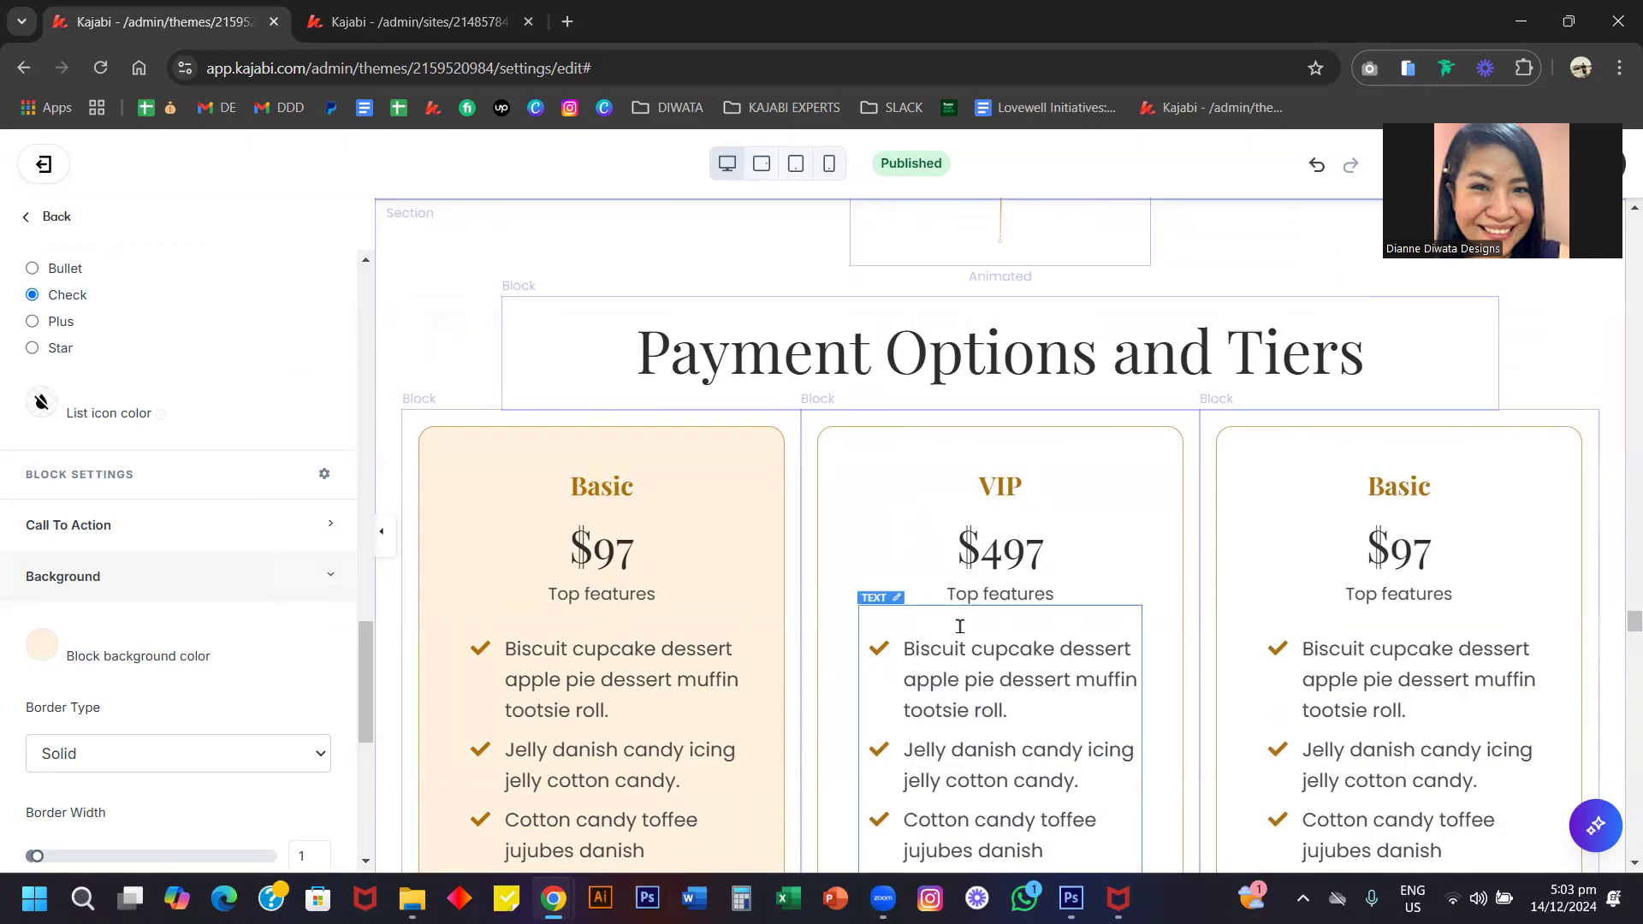
Look through the sections below the pricing cards as far as the founder introduction, and return to the client testimonials.
scroll(962, 628, down, 5)
scroll(963, 633, down, 5)
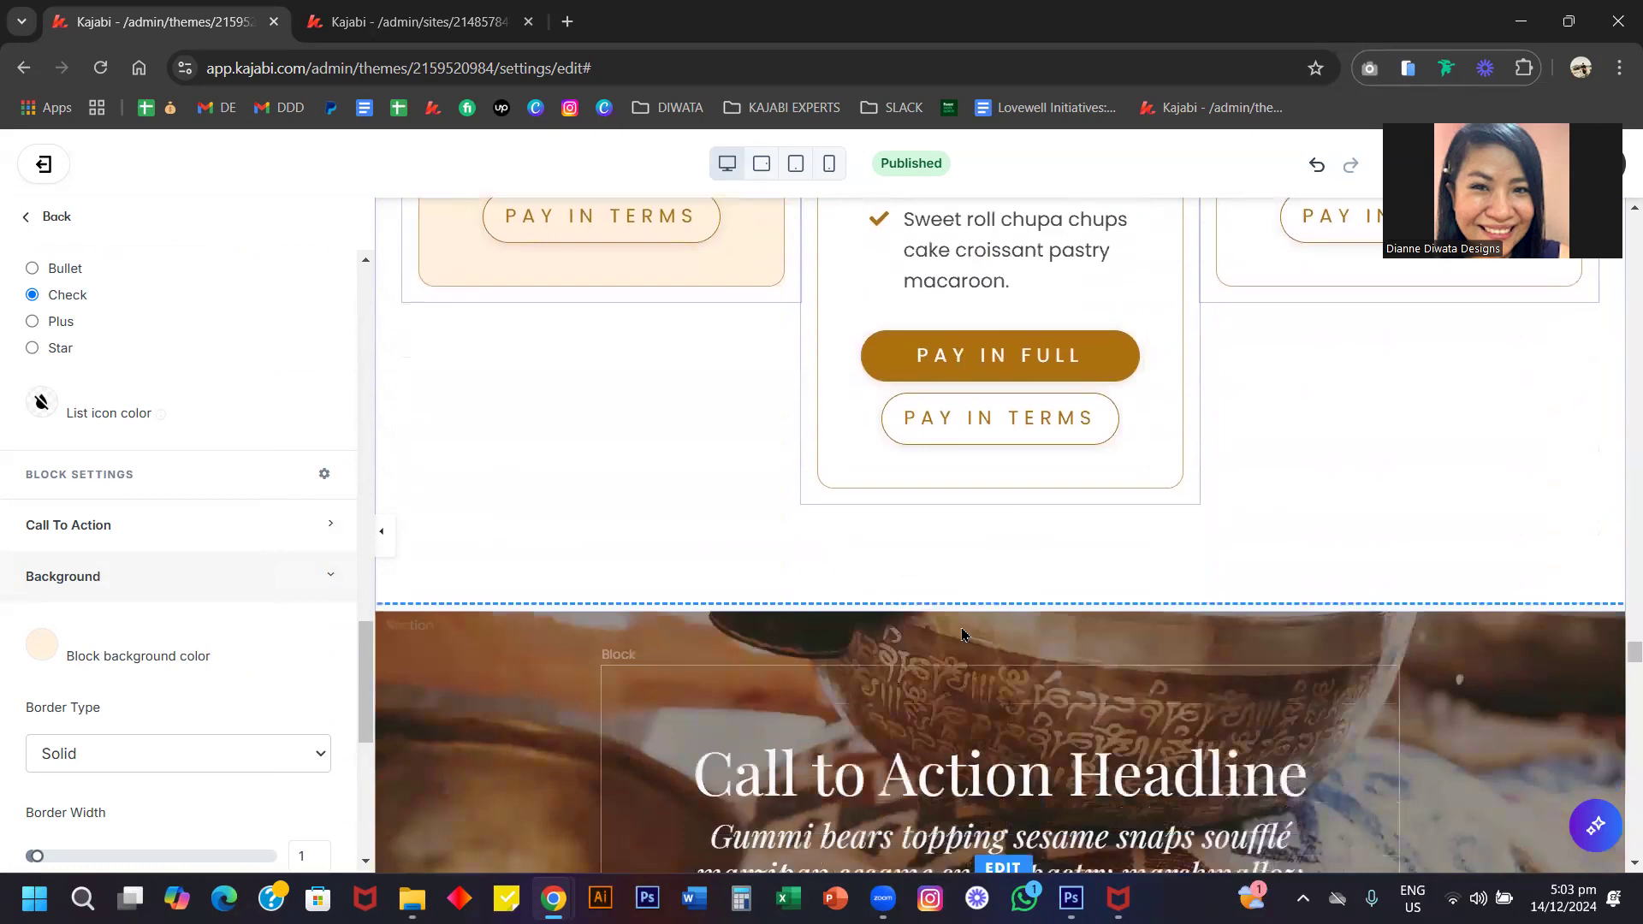
scroll(962, 633, down, 15)
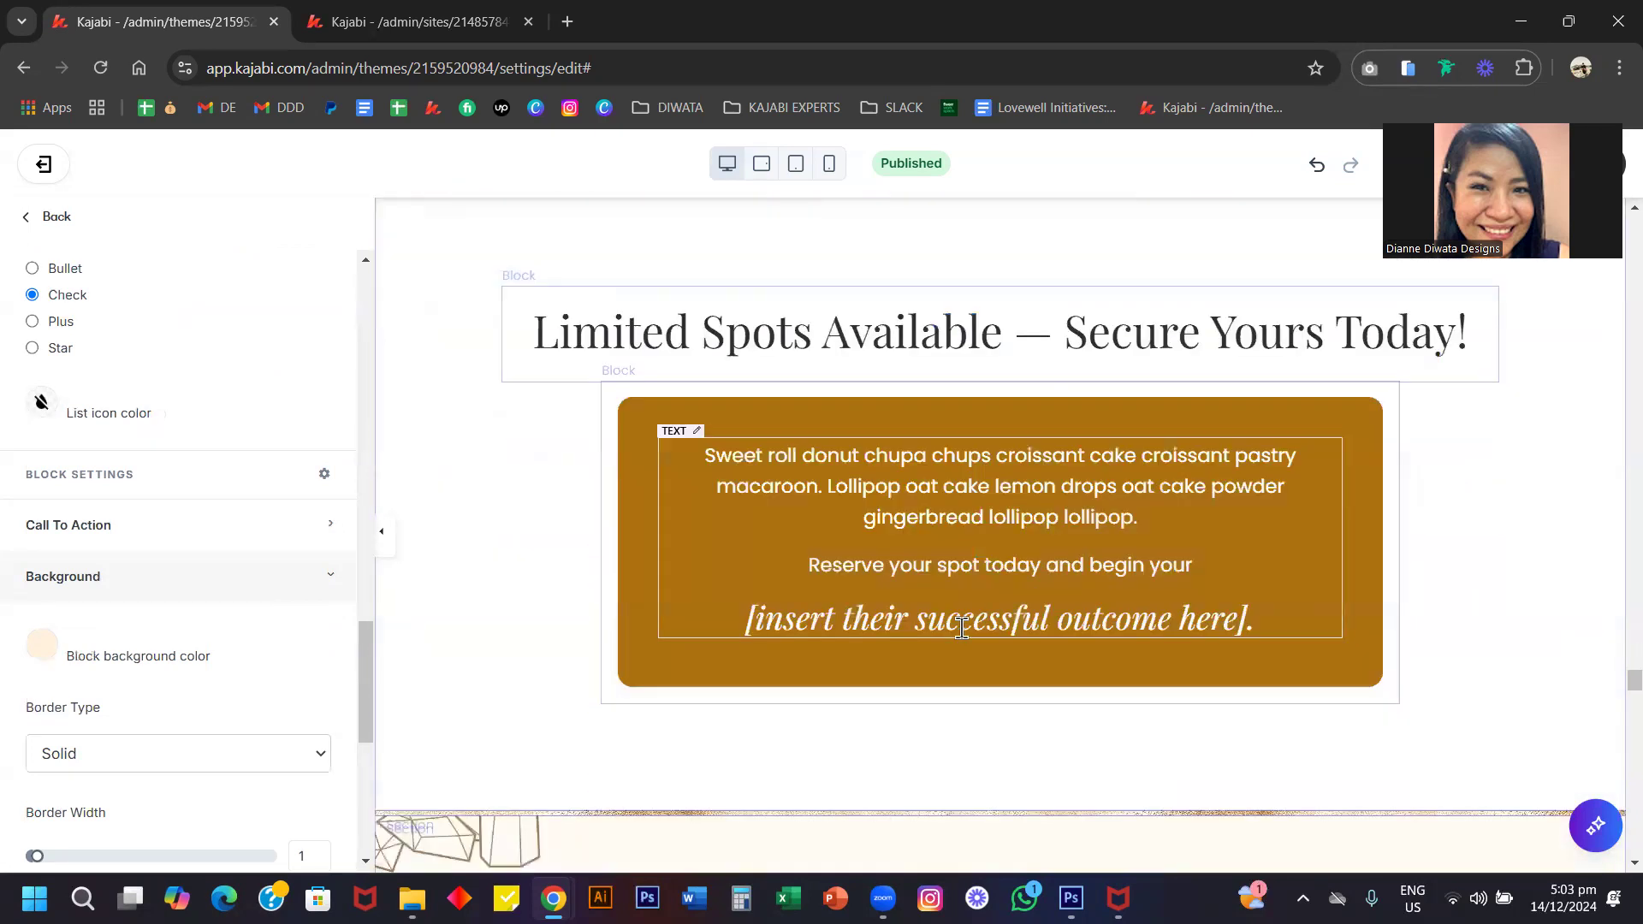
scroll(962, 628, down, 6)
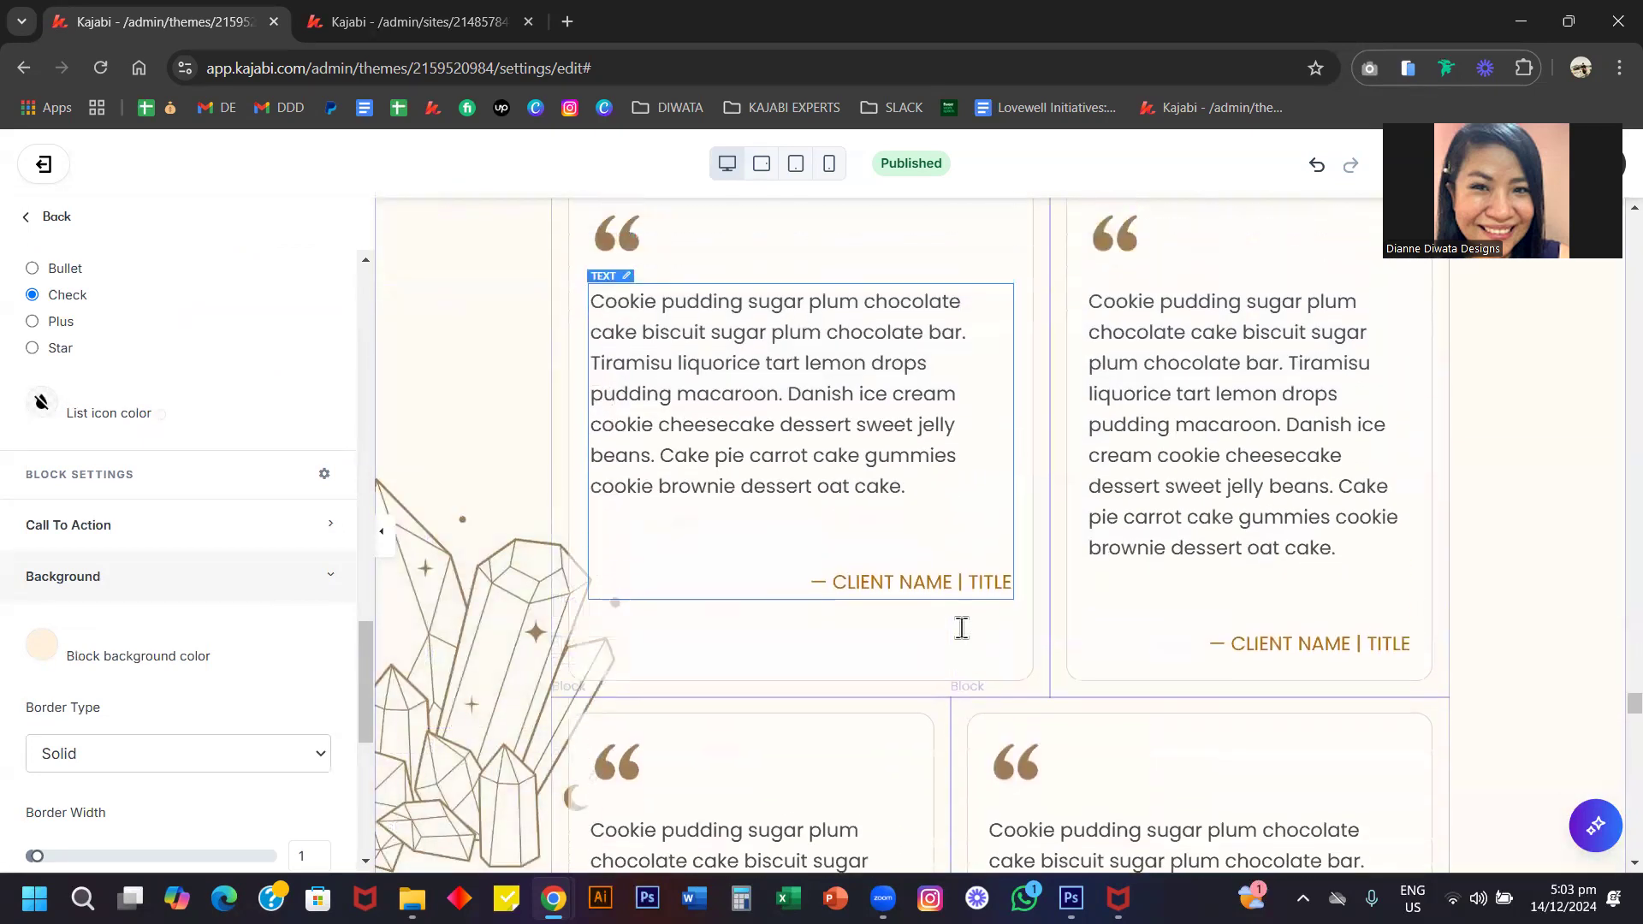
scroll(962, 628, down, 10)
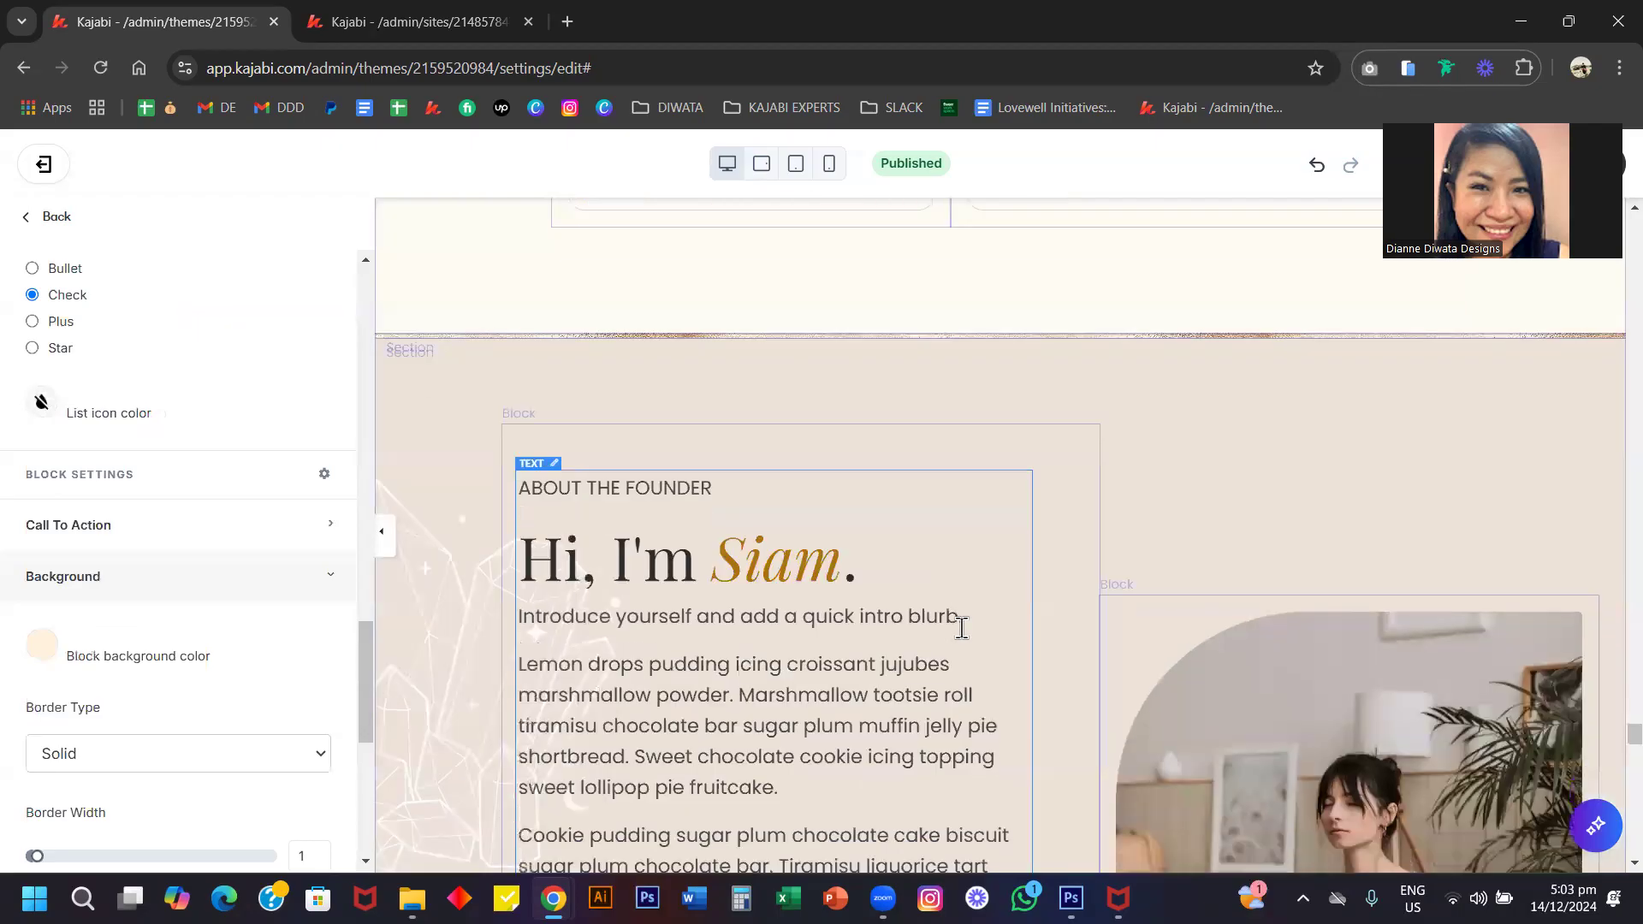
scroll(962, 631, up, 10)
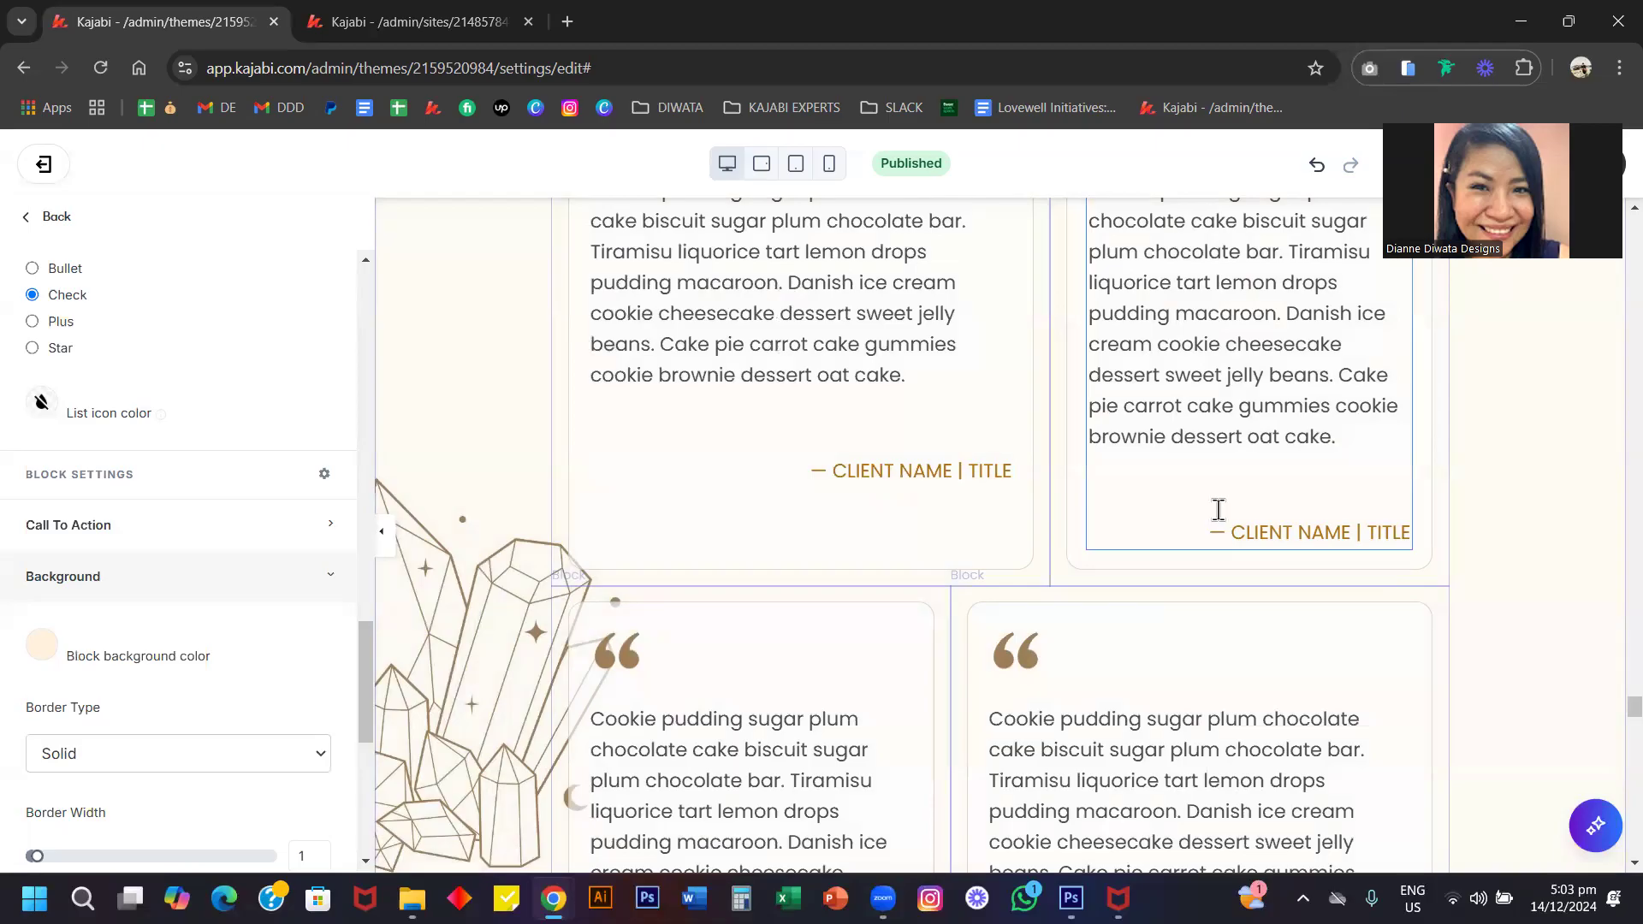
scroll(1209, 570, down, 2)
scroll(1209, 570, up, 1)
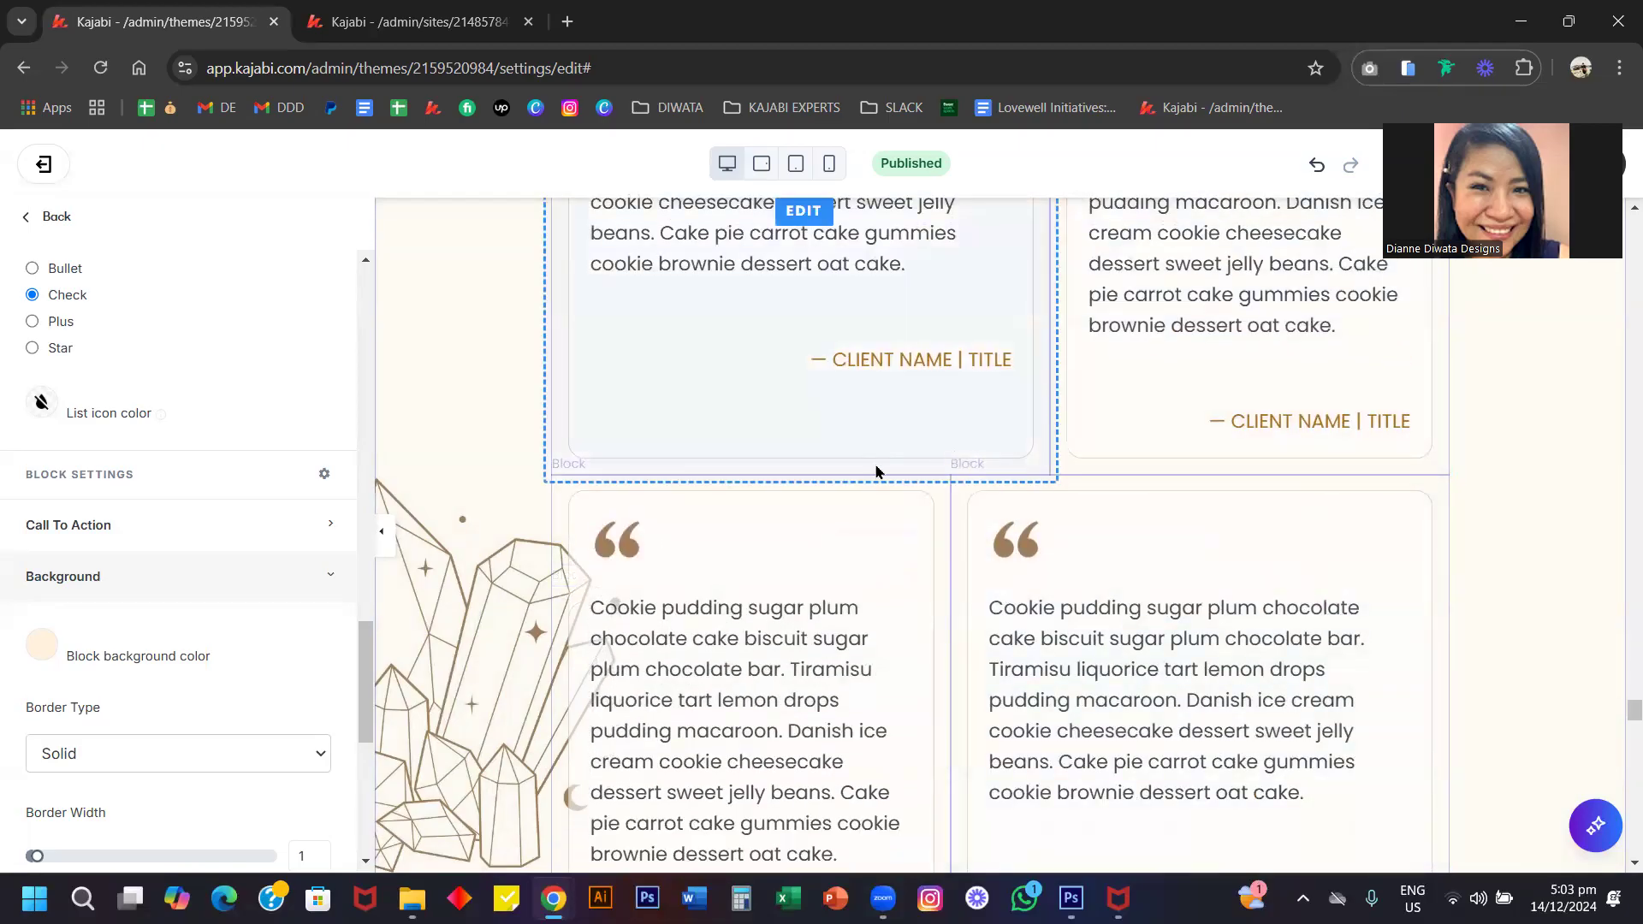
Turn off Equal Height Blocks in the Transformation Reviews section's desktop layout, with vertical alignment at Top.
click(399, 366)
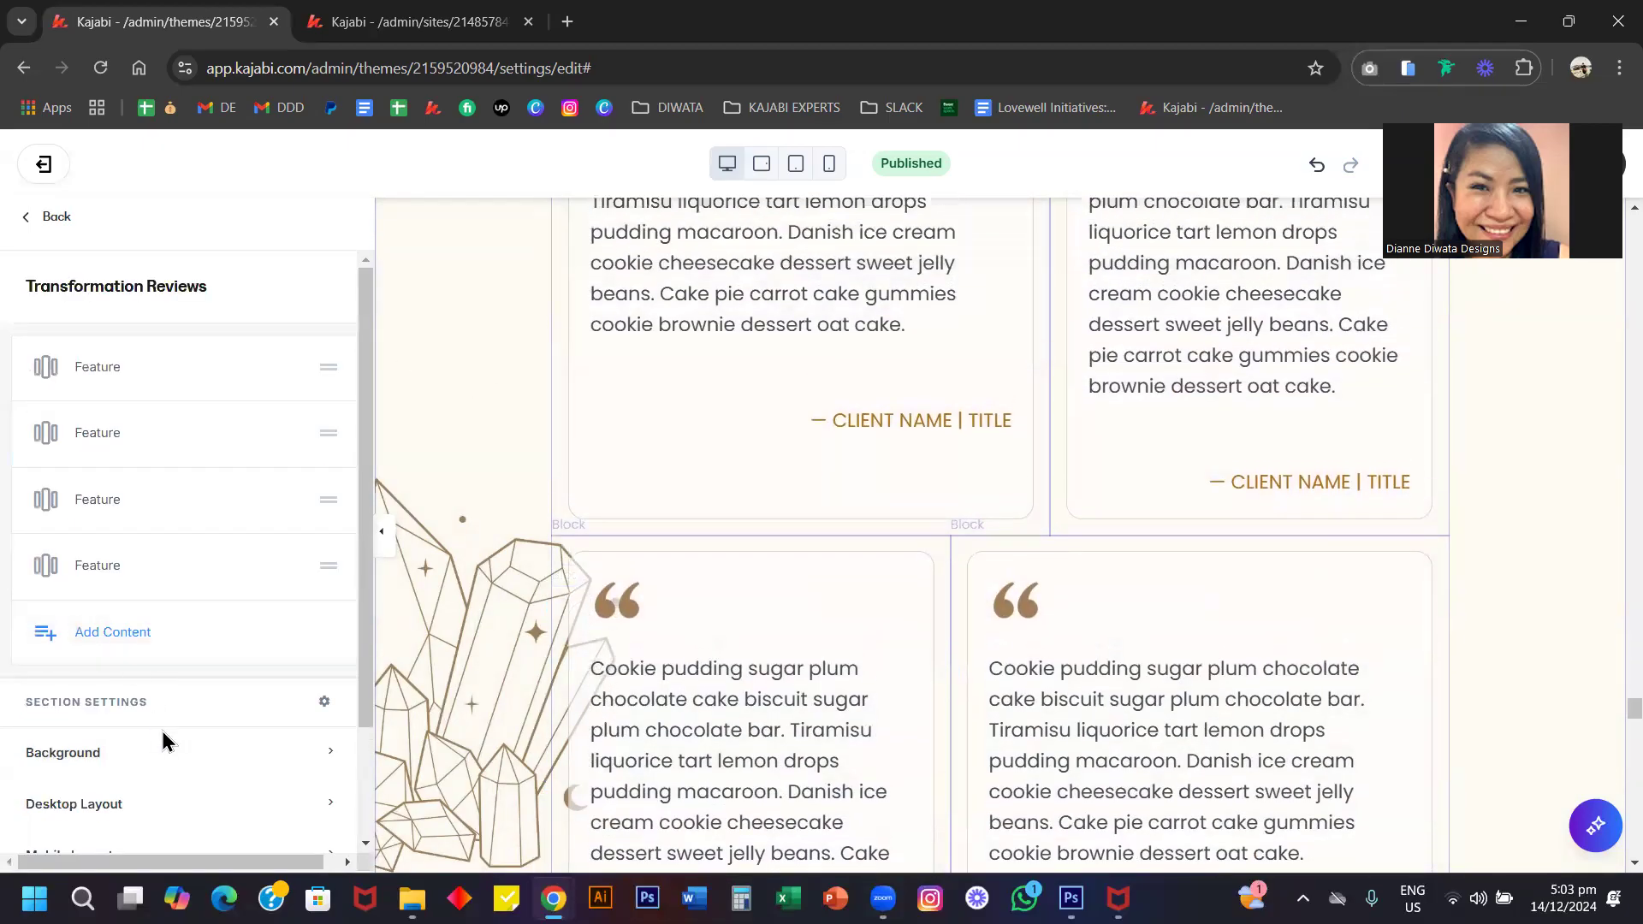
scroll(162, 739, down, 2)
click(162, 675)
scroll(165, 678, down, 7)
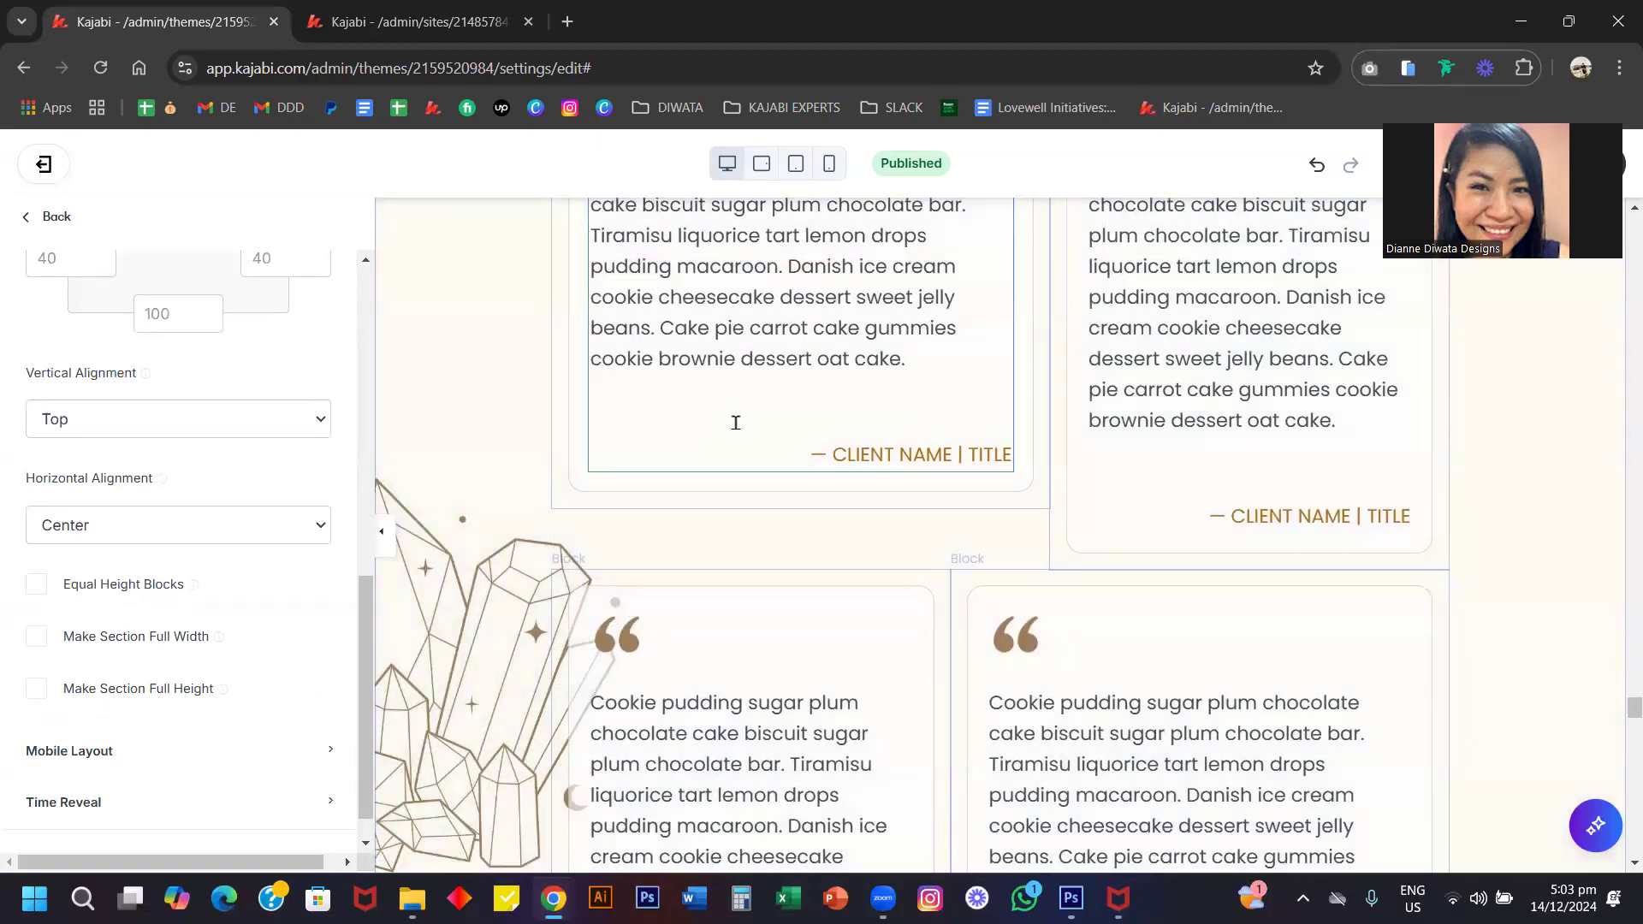
Set the first testimonial block's width to 7 columns.
scroll(734, 422, up, 5)
click(679, 641)
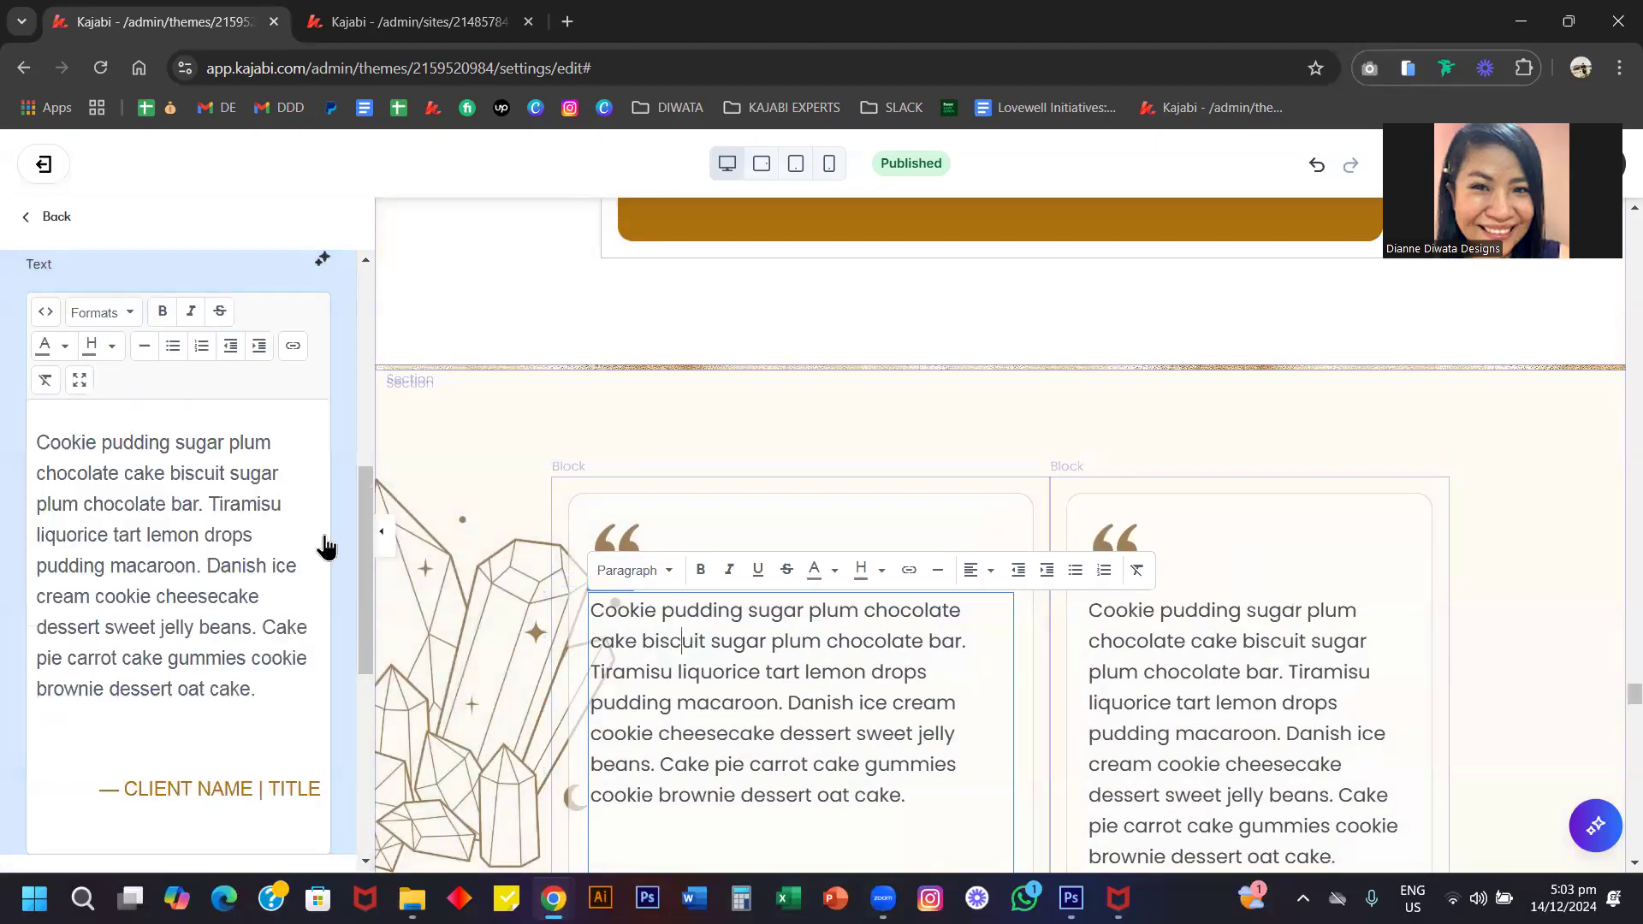
scroll(220, 507, up, 8)
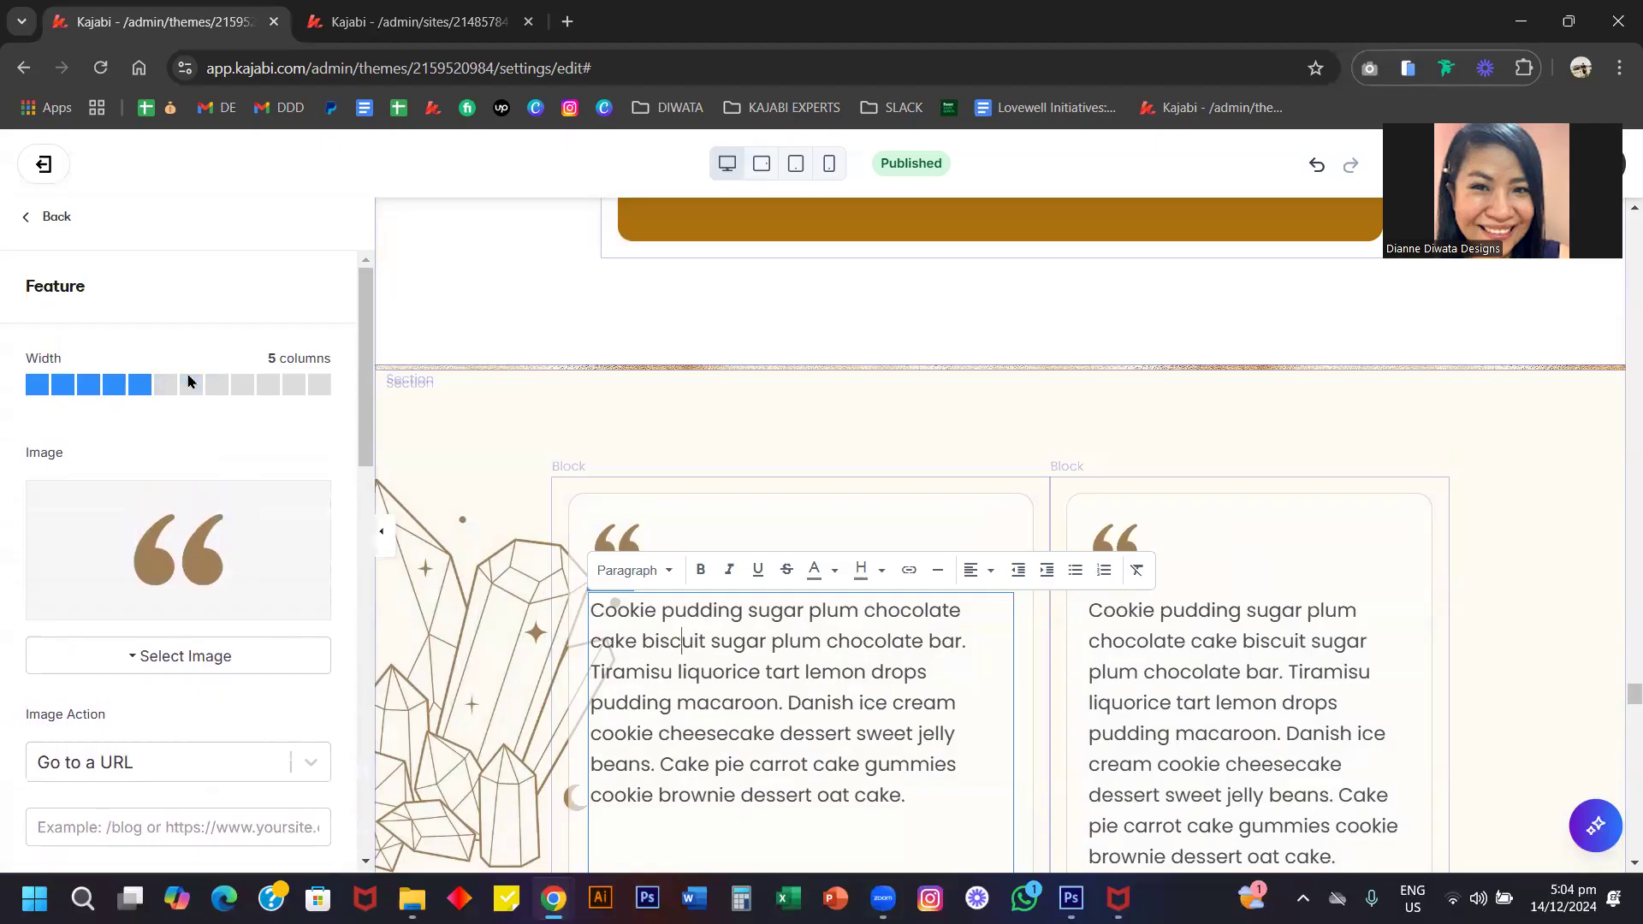
click(189, 377)
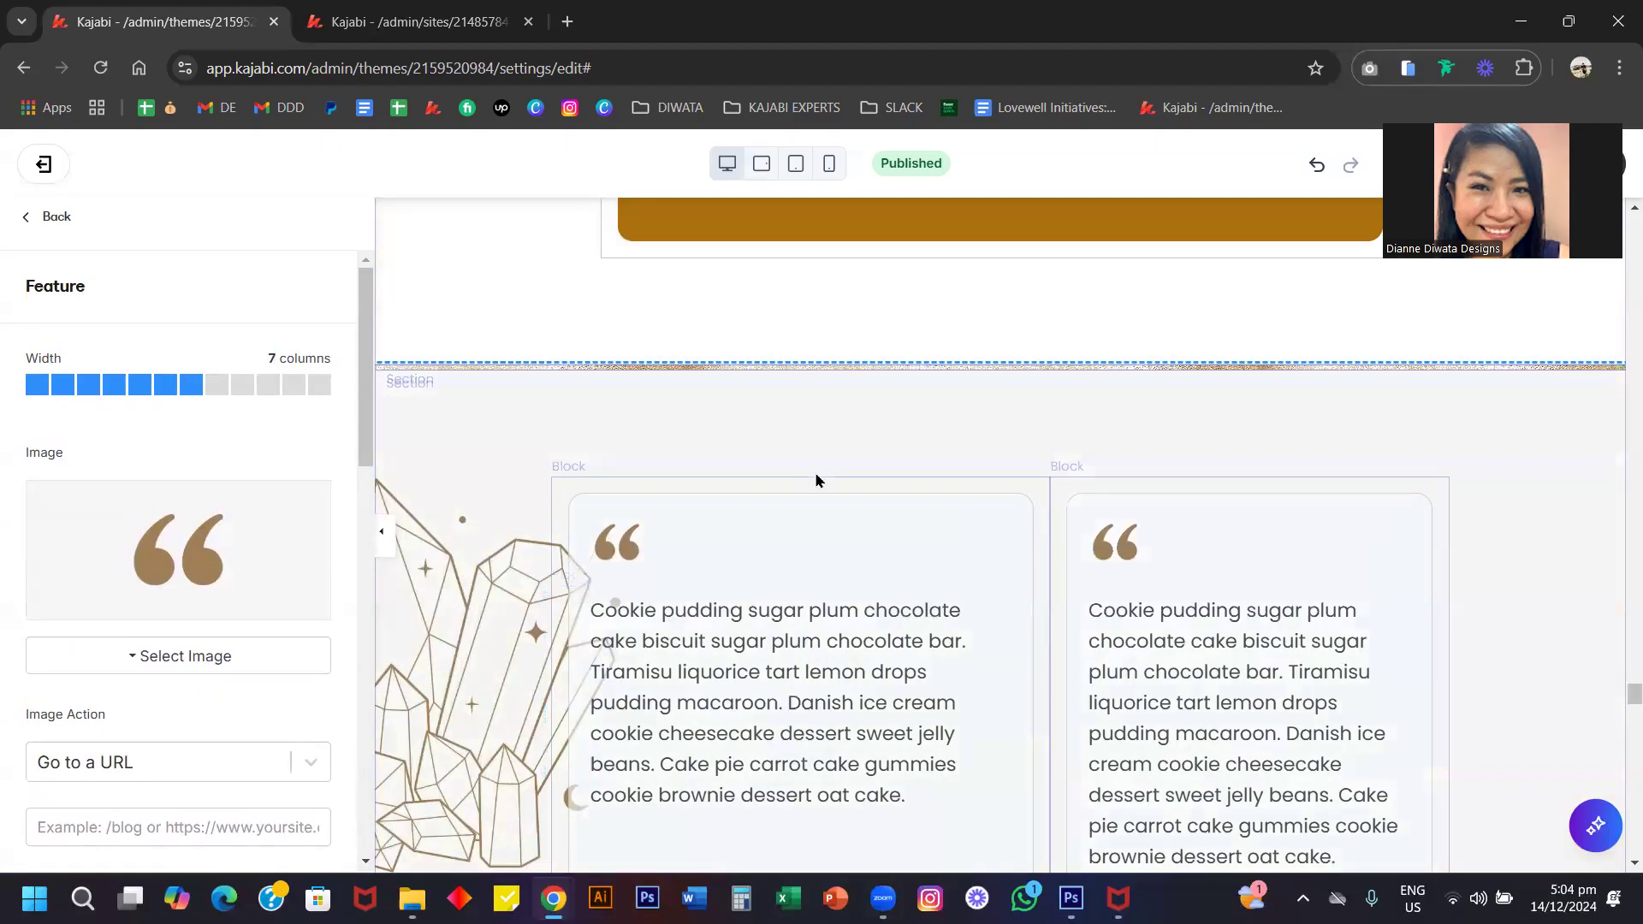
scroll(815, 480, down, 3)
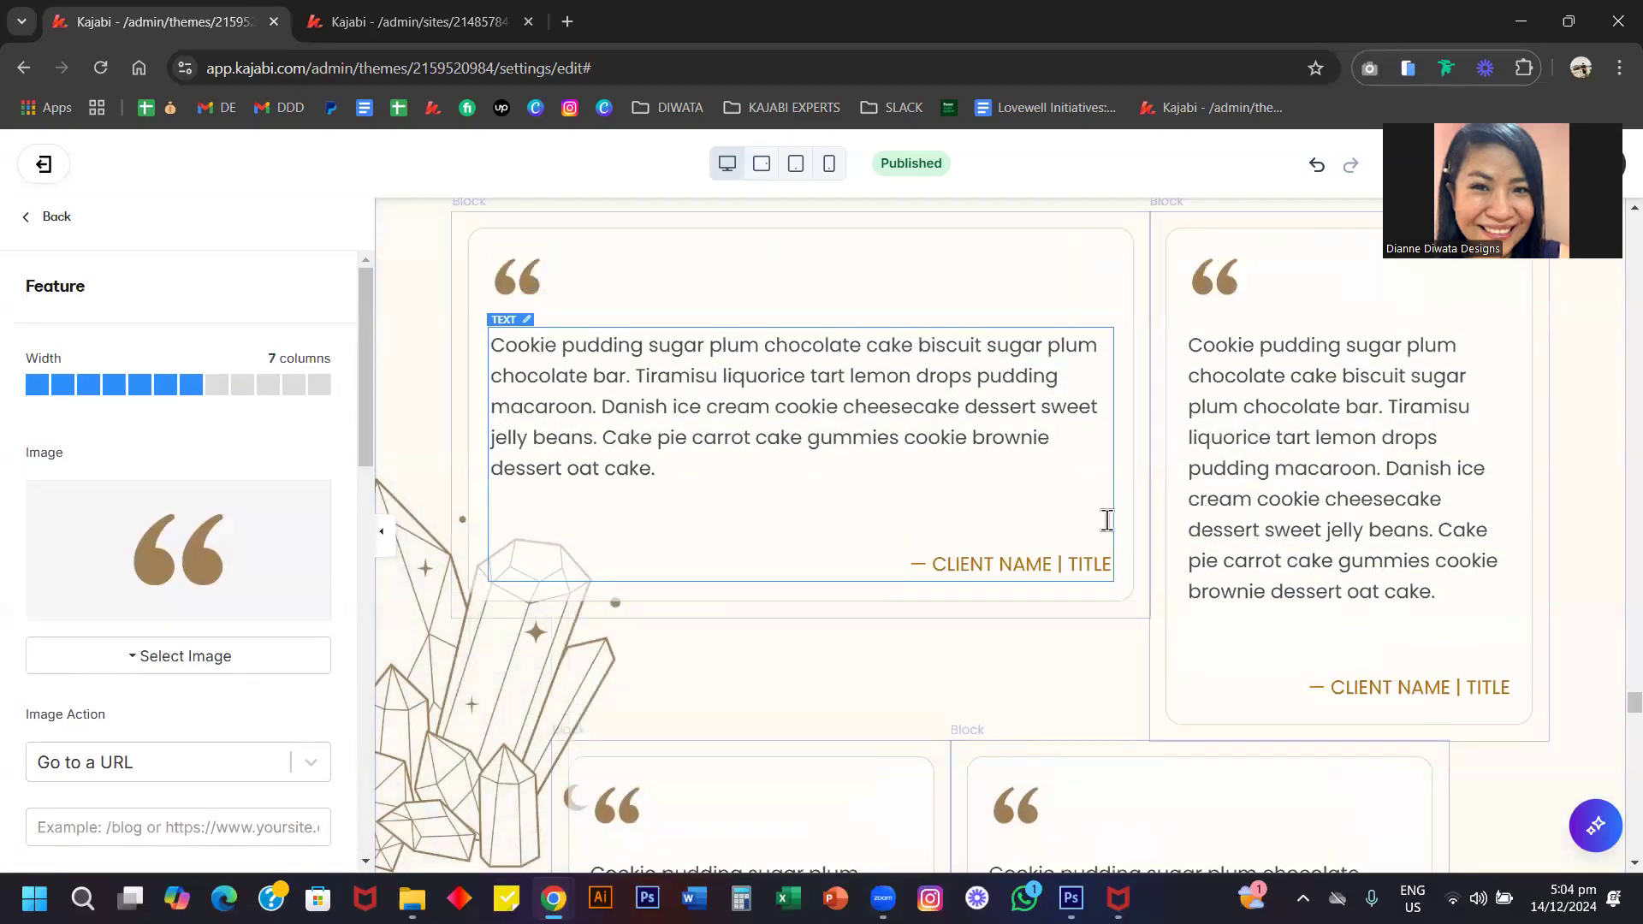
Look through the founder section and the sections below it, down to the "Still Got Questions?" accordions.
scroll(747, 565, down, 10)
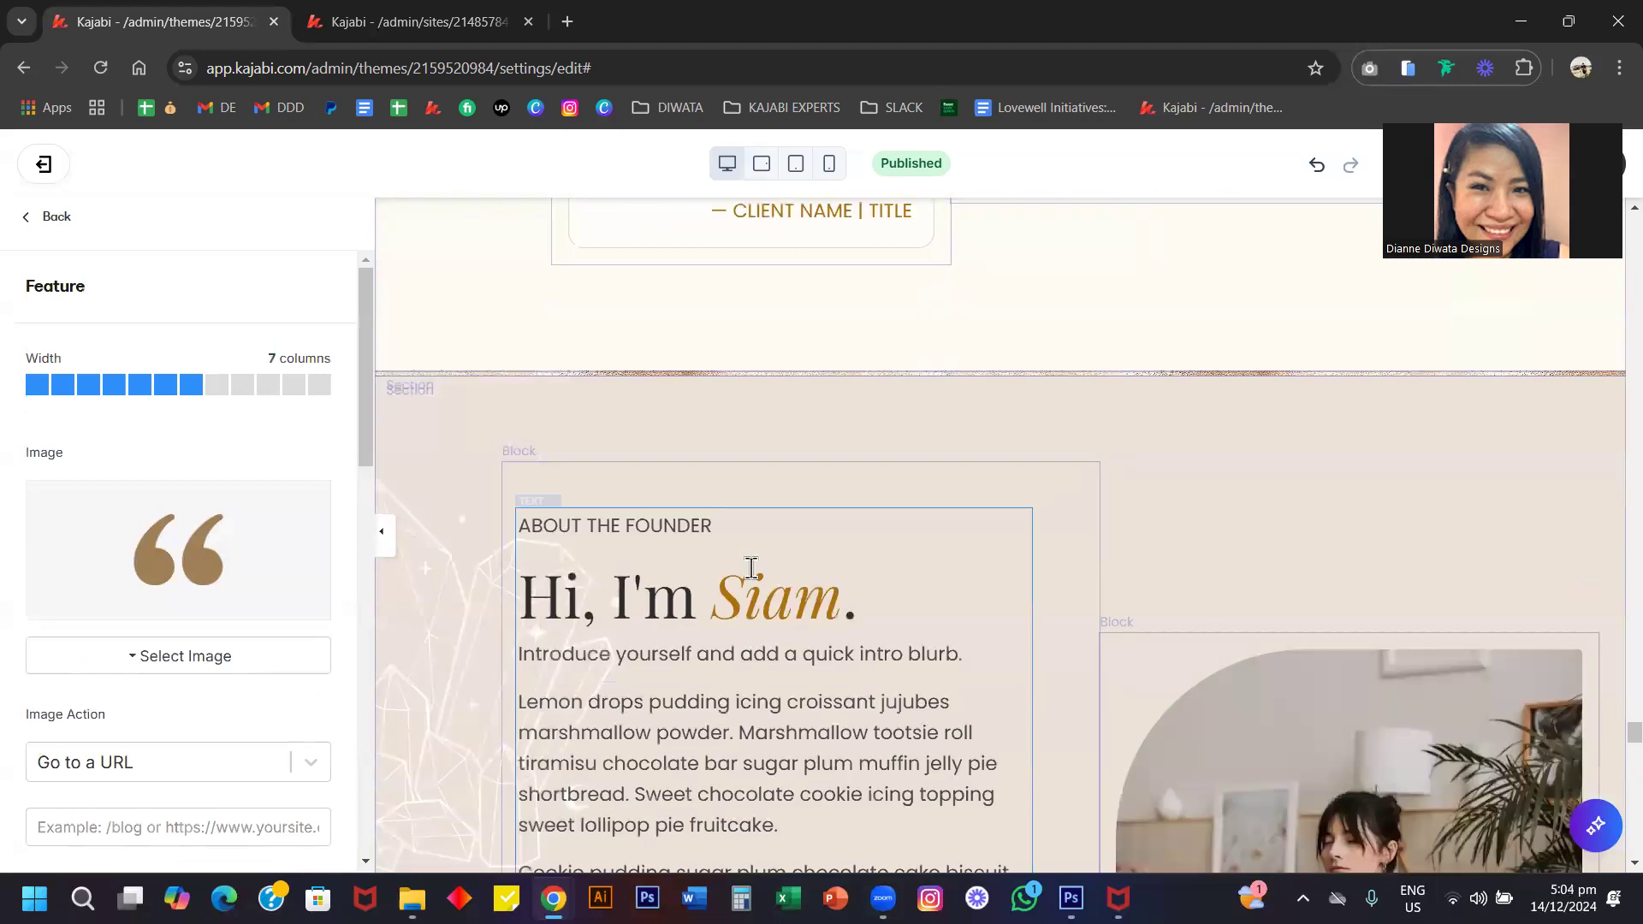
scroll(752, 567, down, 6)
scroll(751, 567, up, 4)
scroll(751, 567, down, 5)
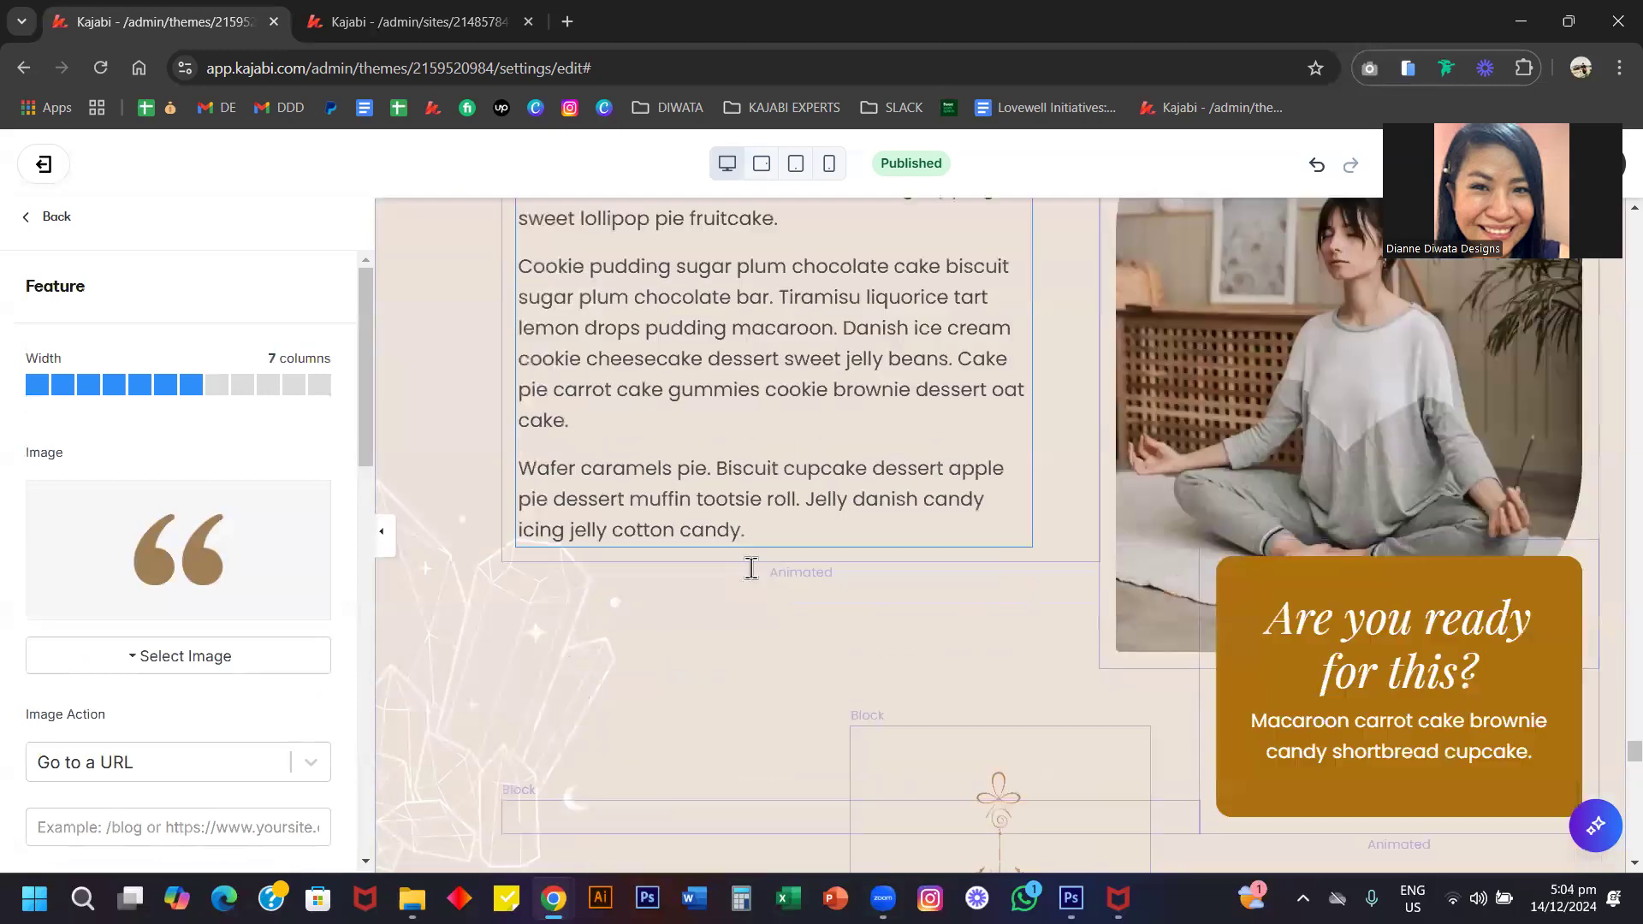
scroll(751, 568, down, 10)
scroll(751, 569, down, 15)
scroll(752, 582, down, 1)
scroll(752, 582, up, 2)
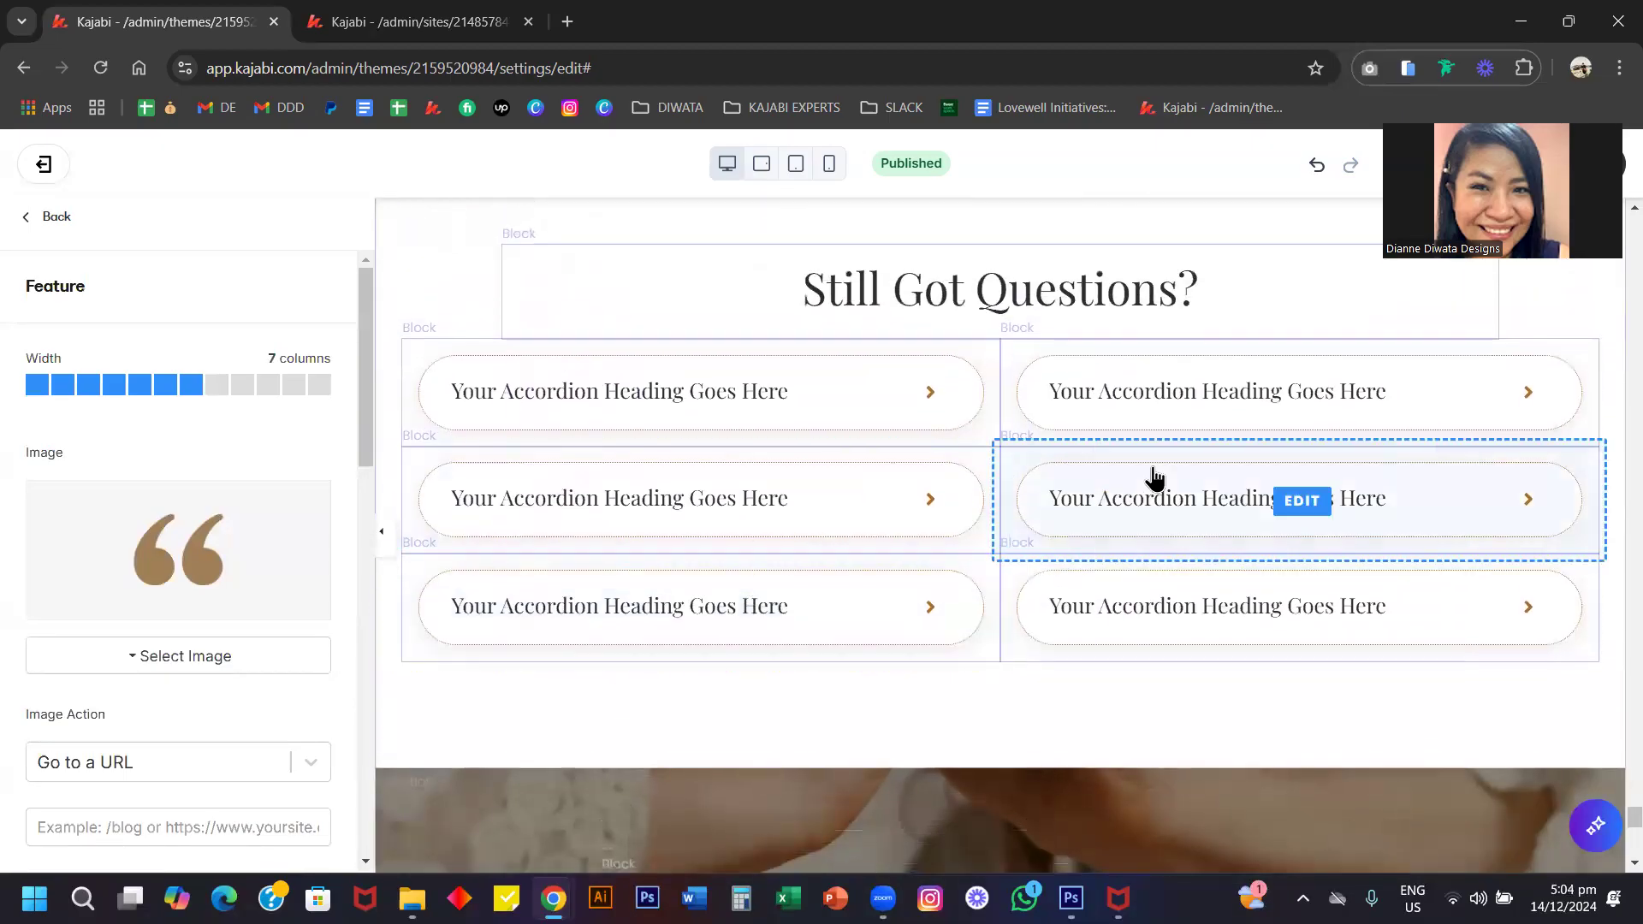
Open the FAQs section and duplicate its last Accordion block.
click(696, 729)
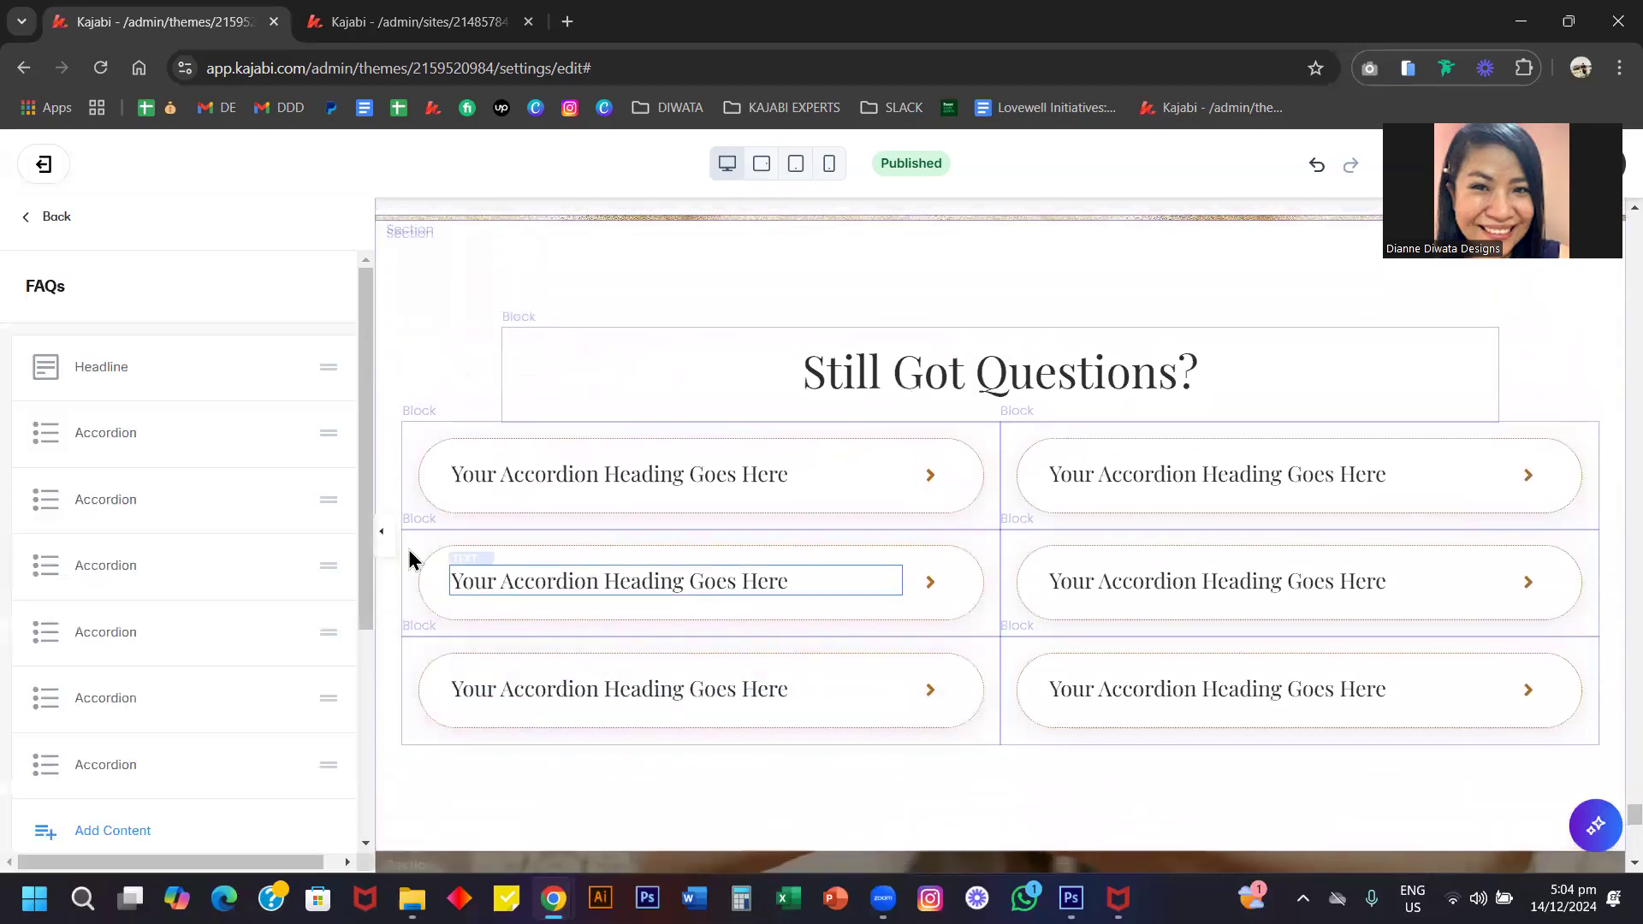
click(286, 699)
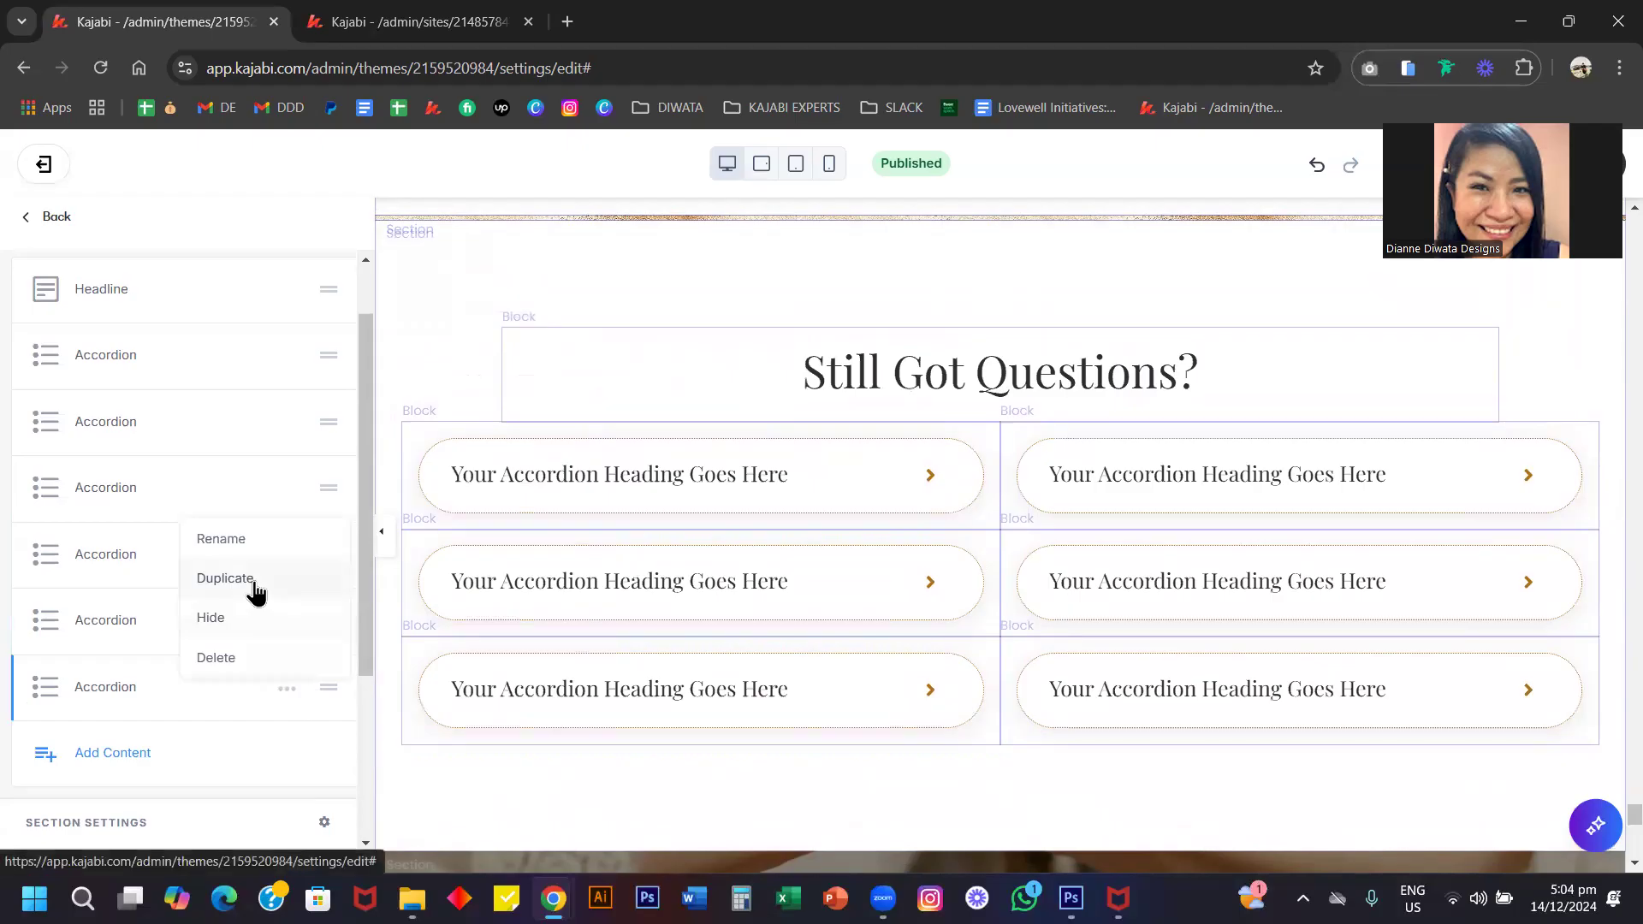
click(506, 576)
scroll(518, 580, down, 1)
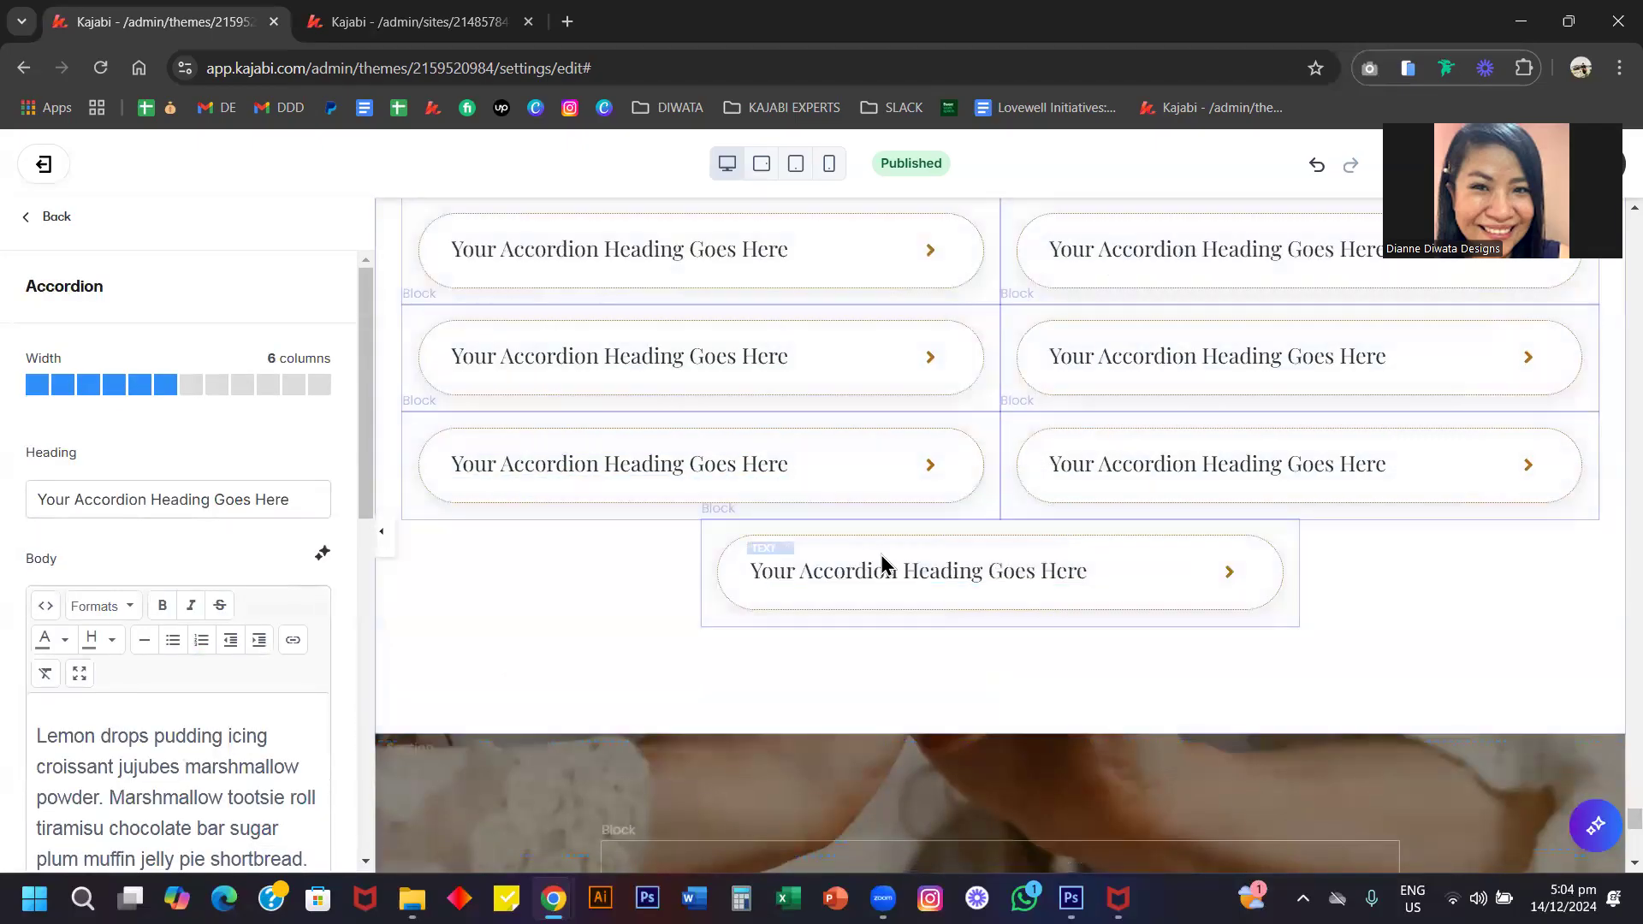
Return to the FAQs block list and delete the duplicated Accordion block.
click(56, 217)
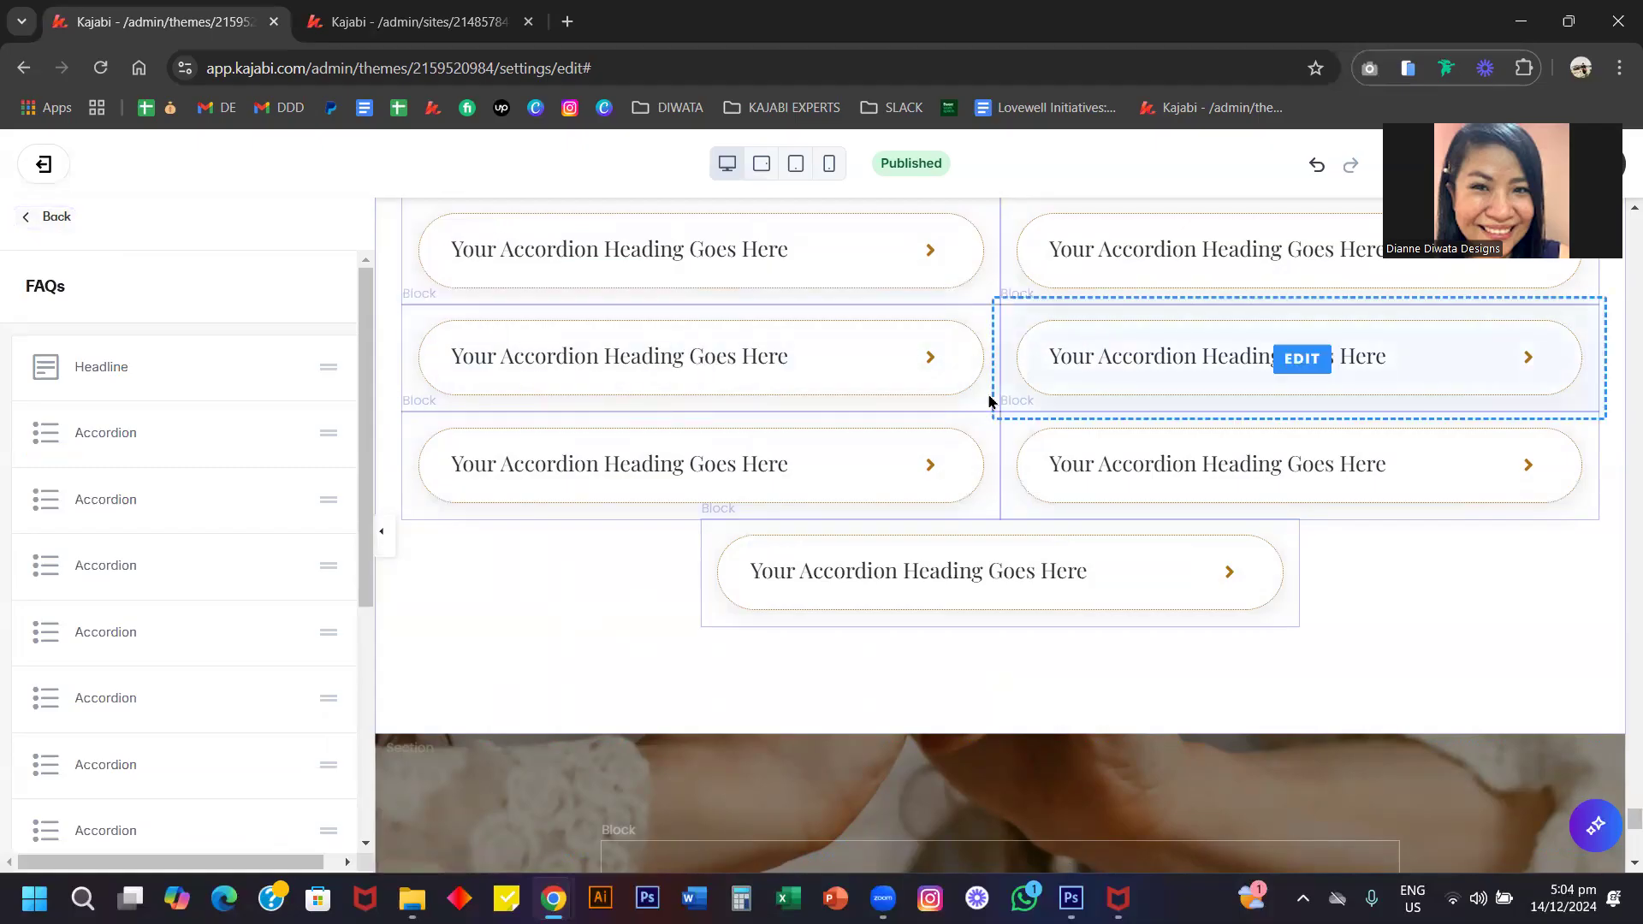
scroll(128, 646, down, 2)
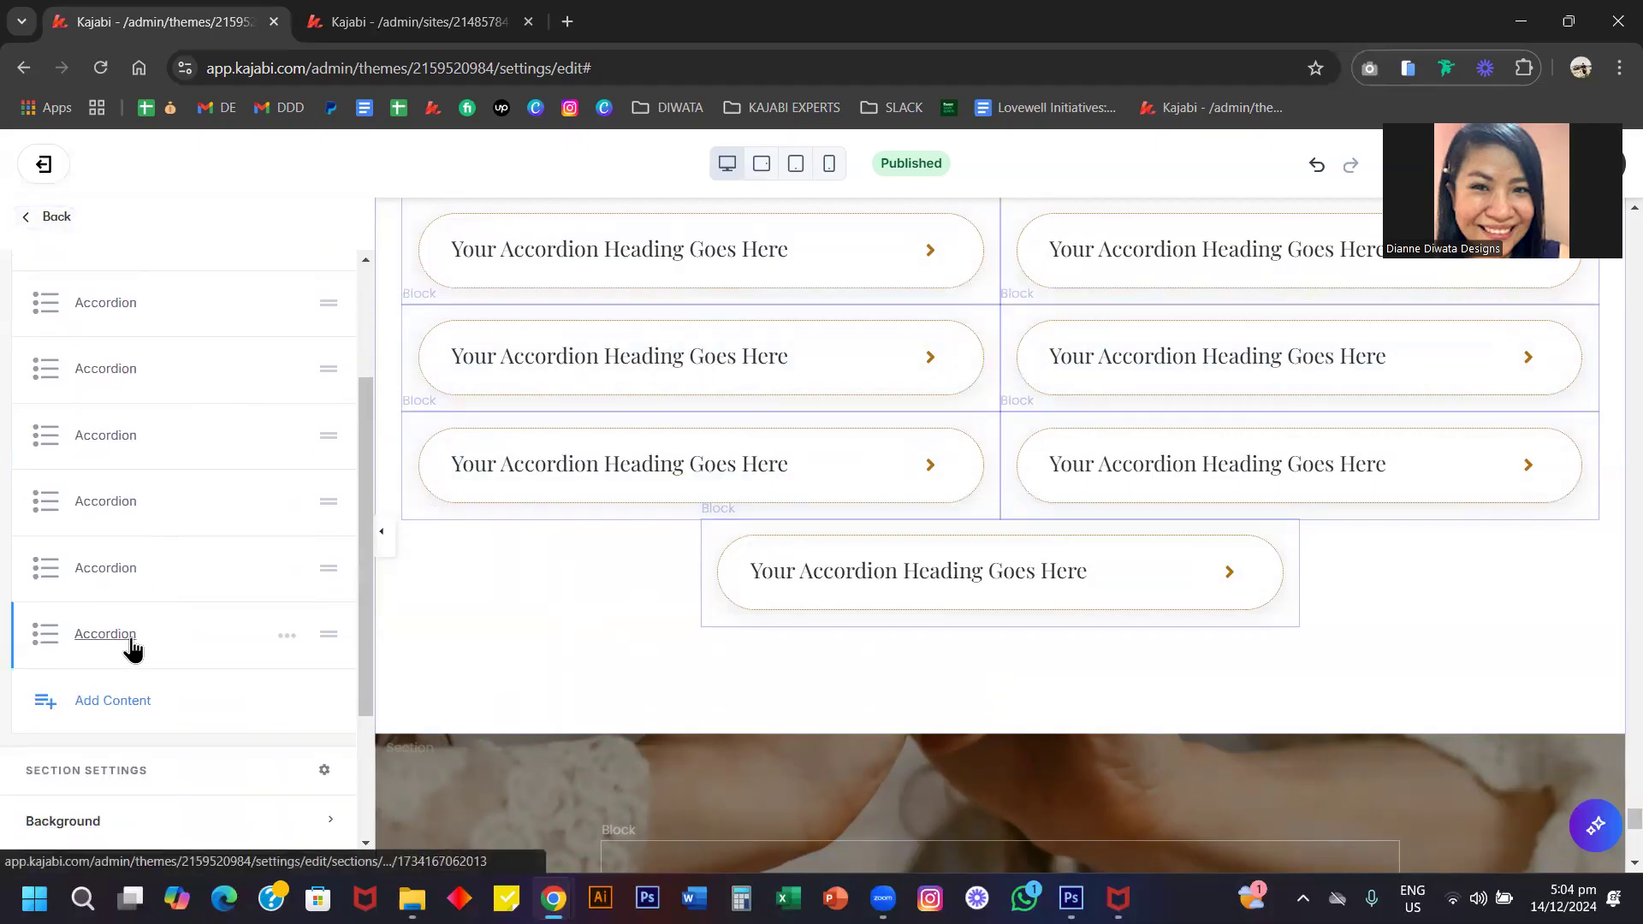
click(285, 646)
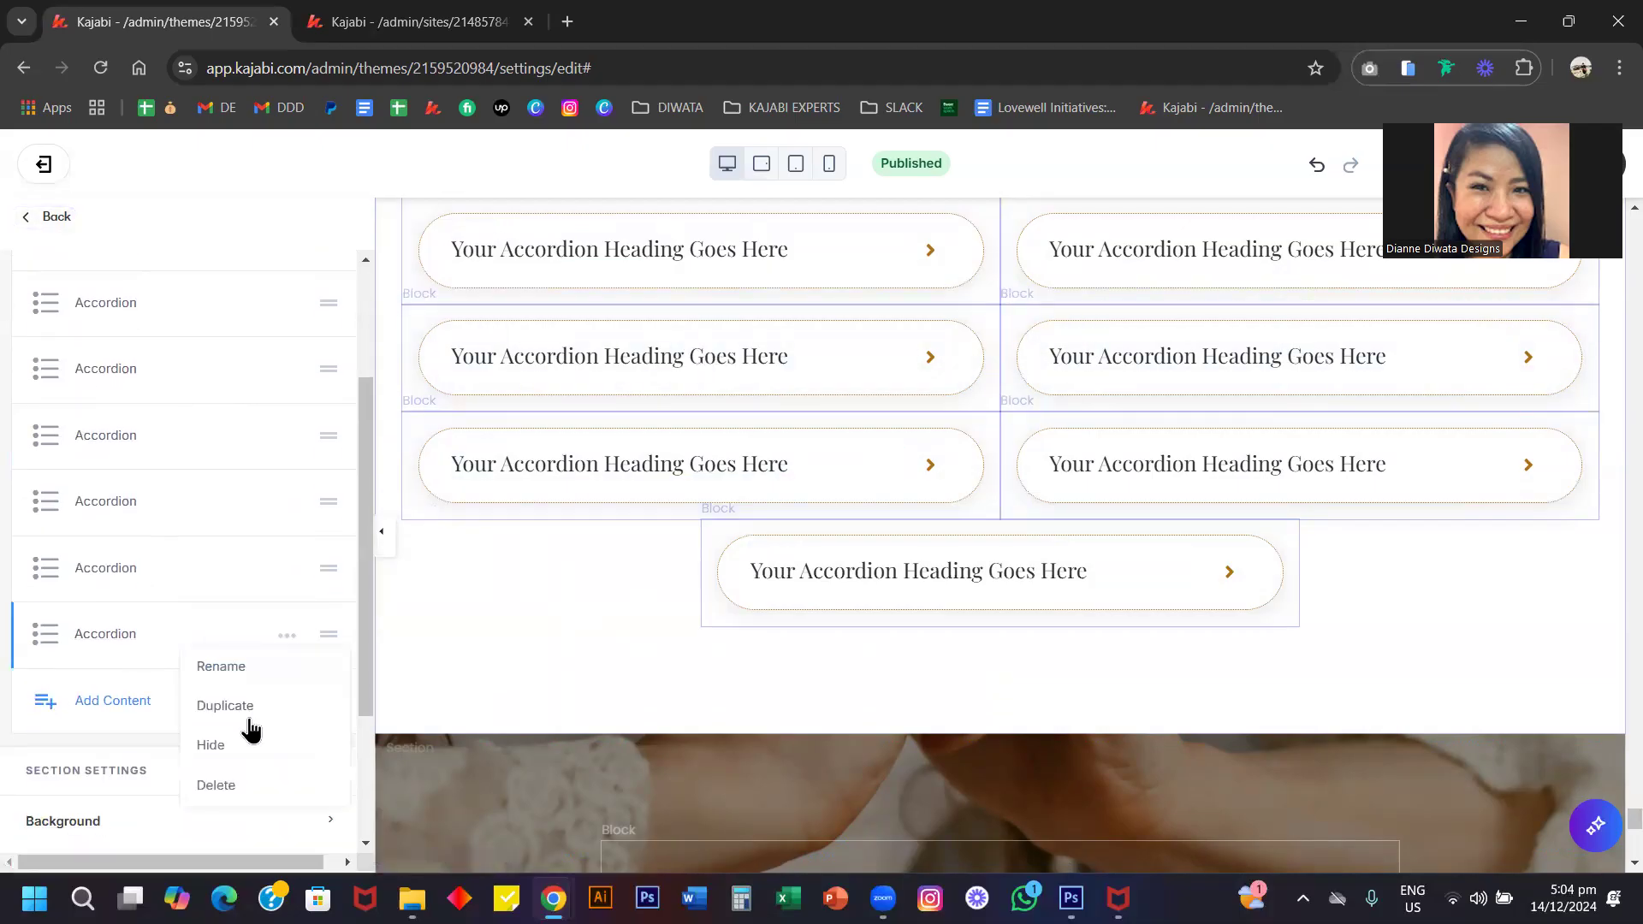
click(249, 783)
Delete the last two Accordion blocks from the FAQs section.
click(287, 572)
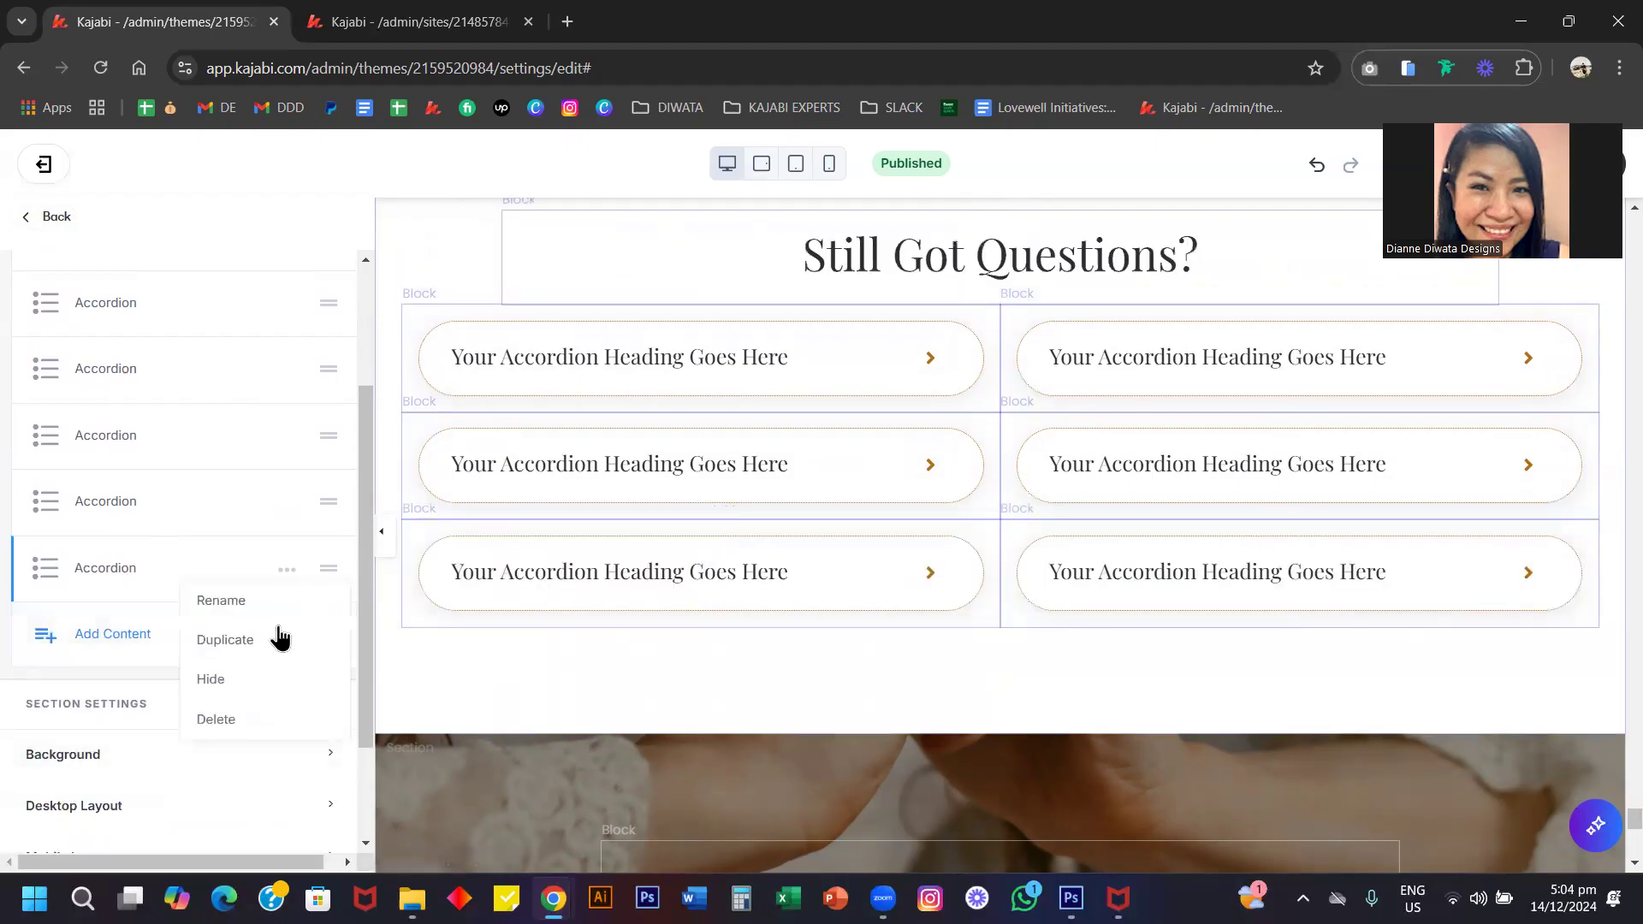
click(271, 723)
click(286, 503)
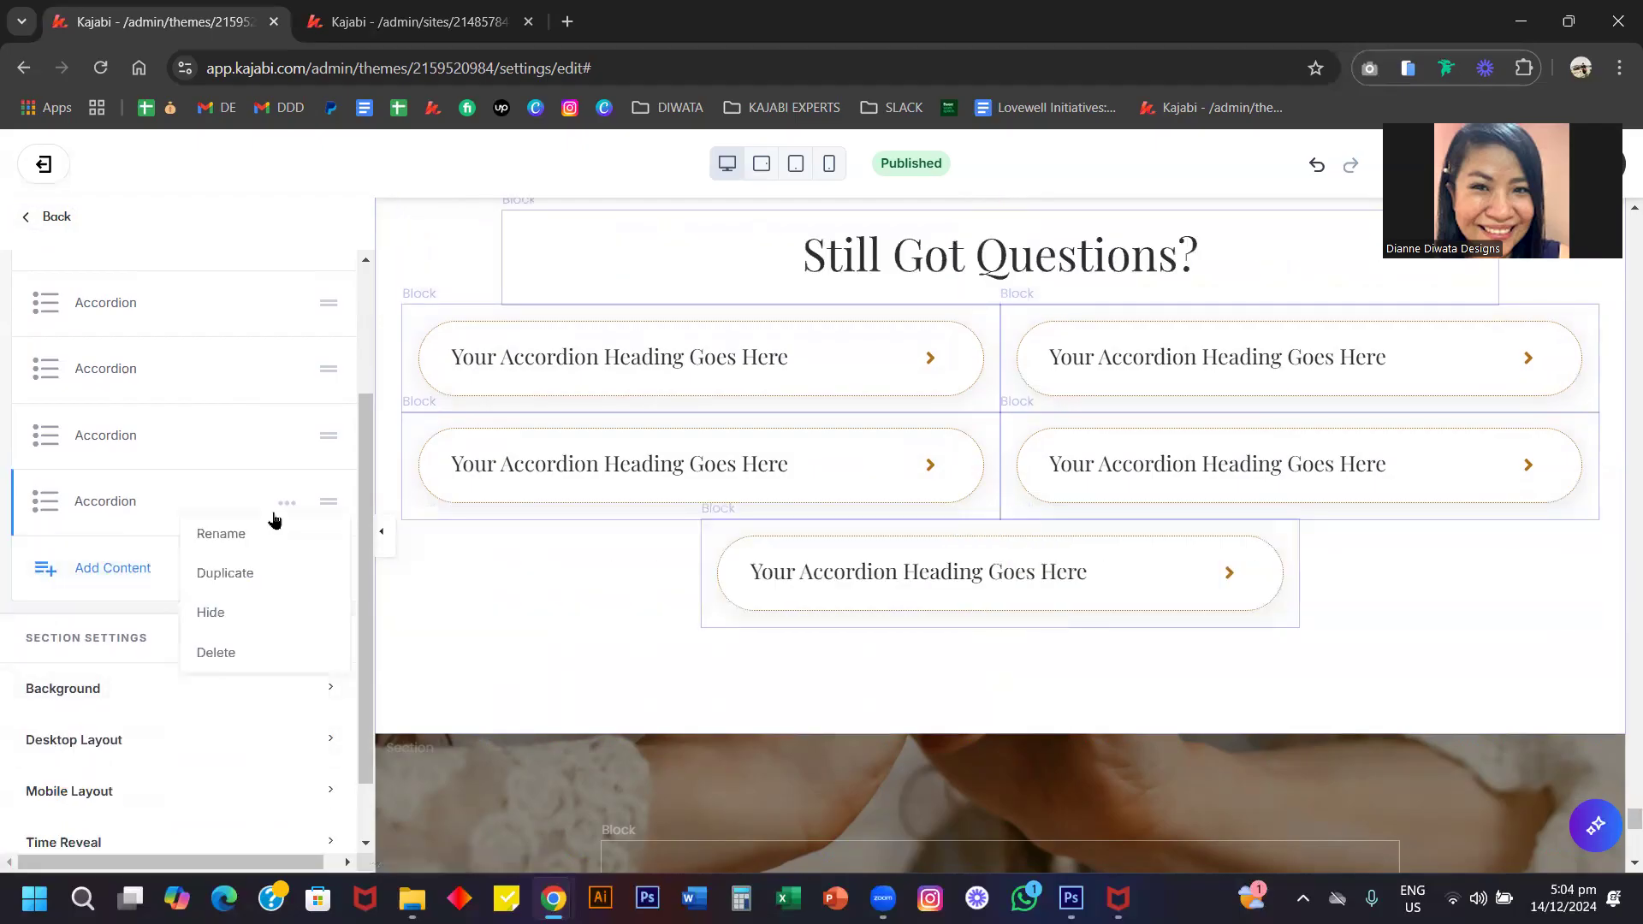
click(266, 648)
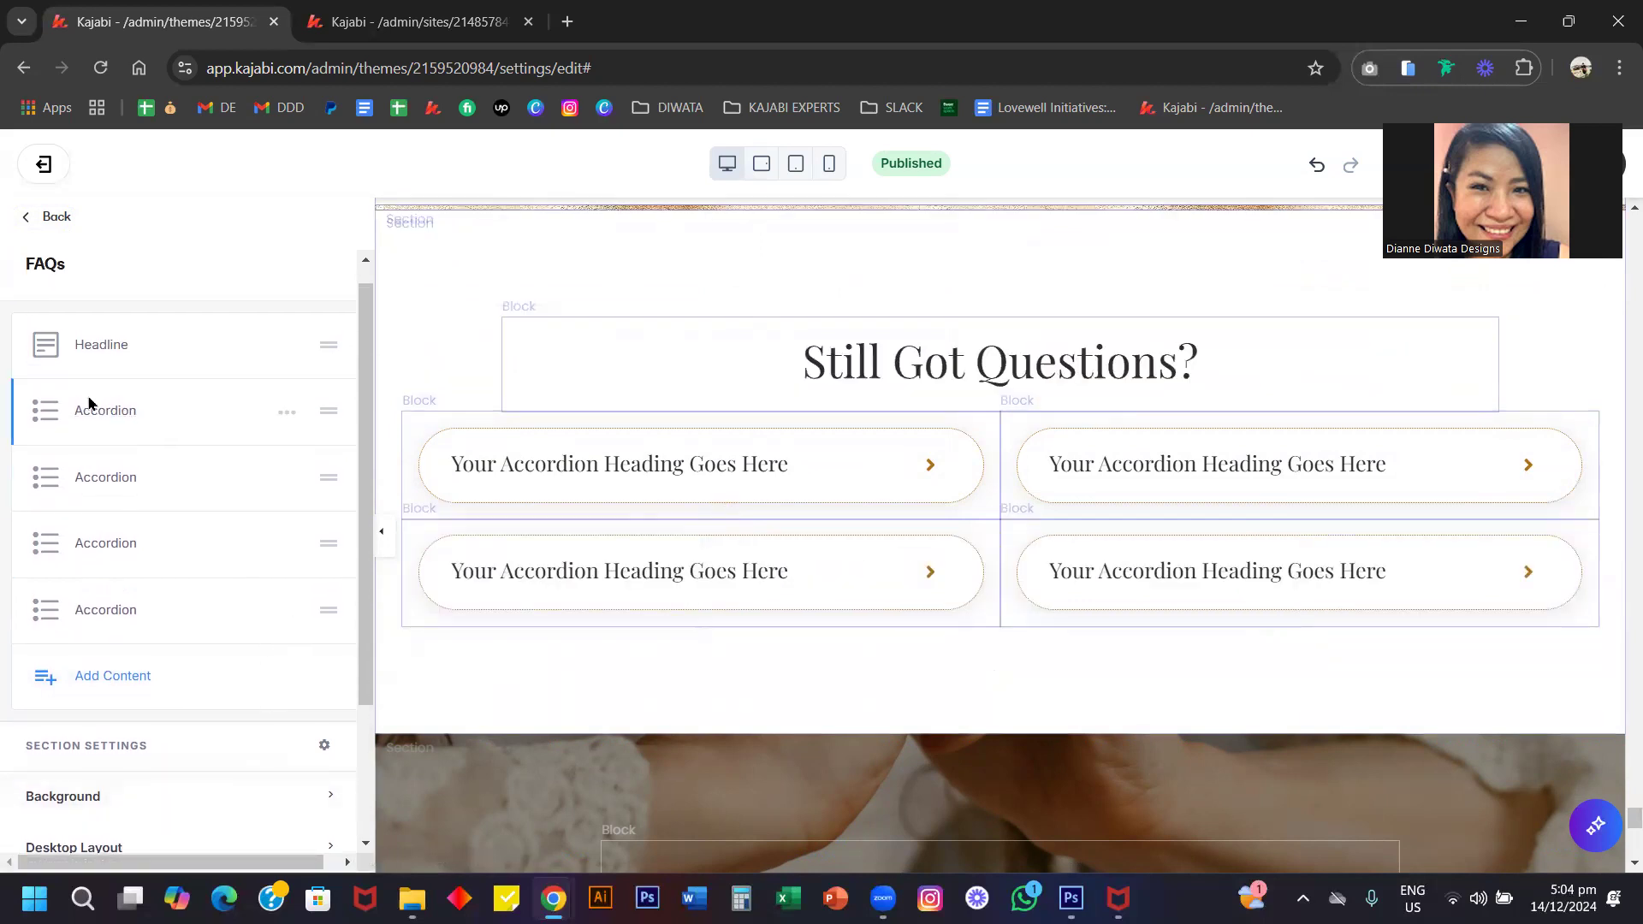
Give the first FAQs Accordion block a brown background (RGB 185, 114, 50) and set its border type to None.
click(108, 409)
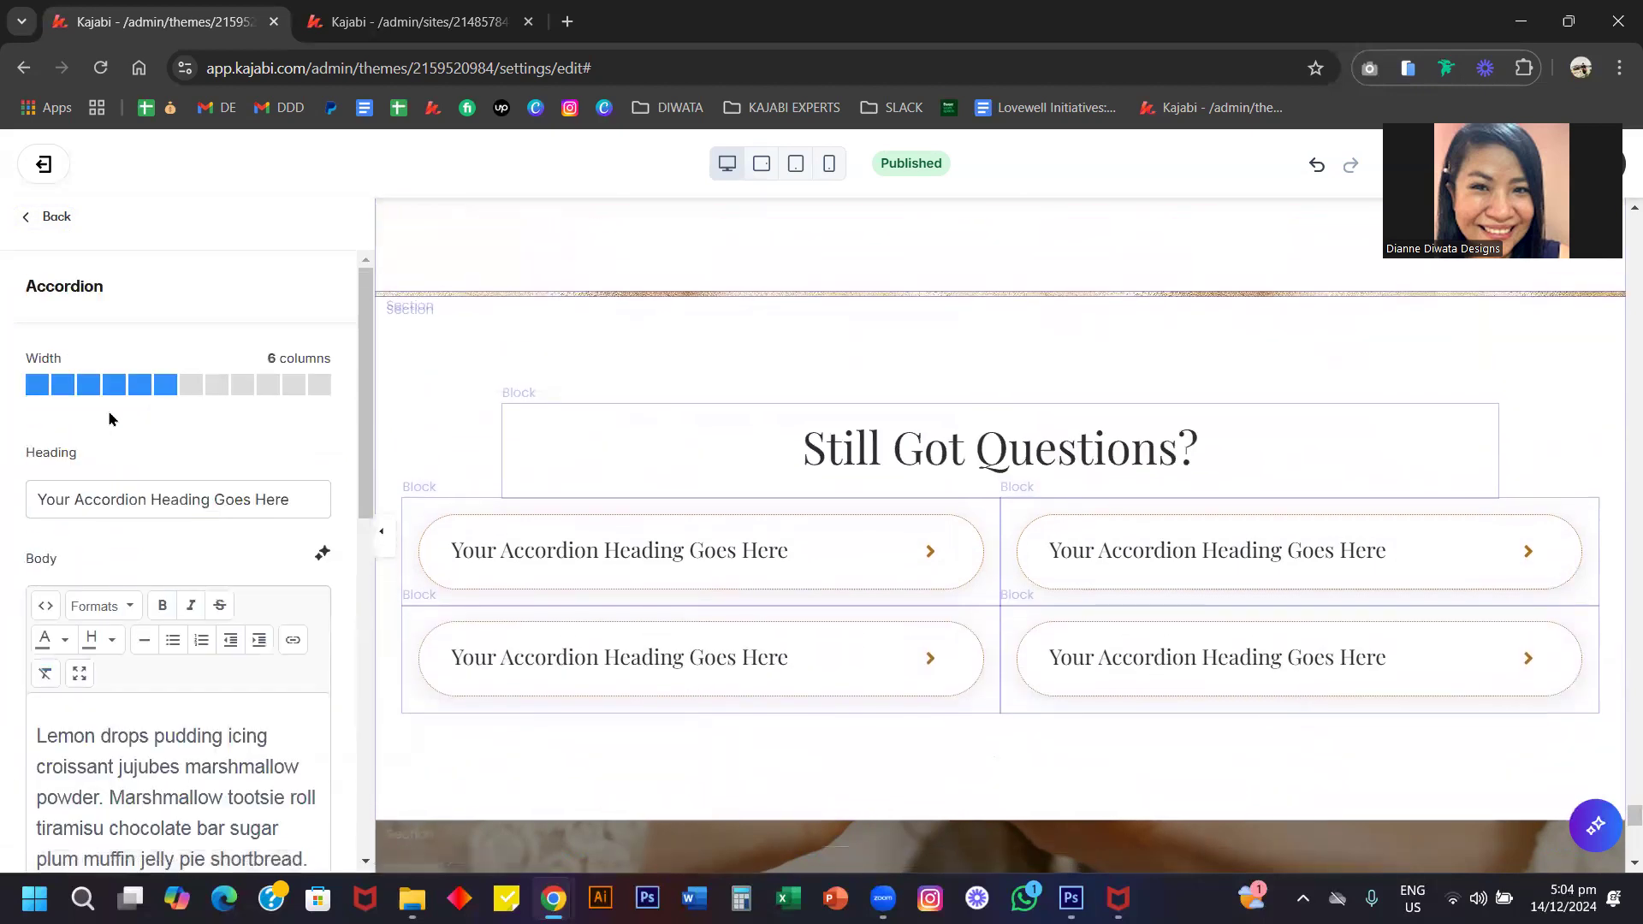
scroll(122, 535, down, 5)
scroll(122, 535, down, 4)
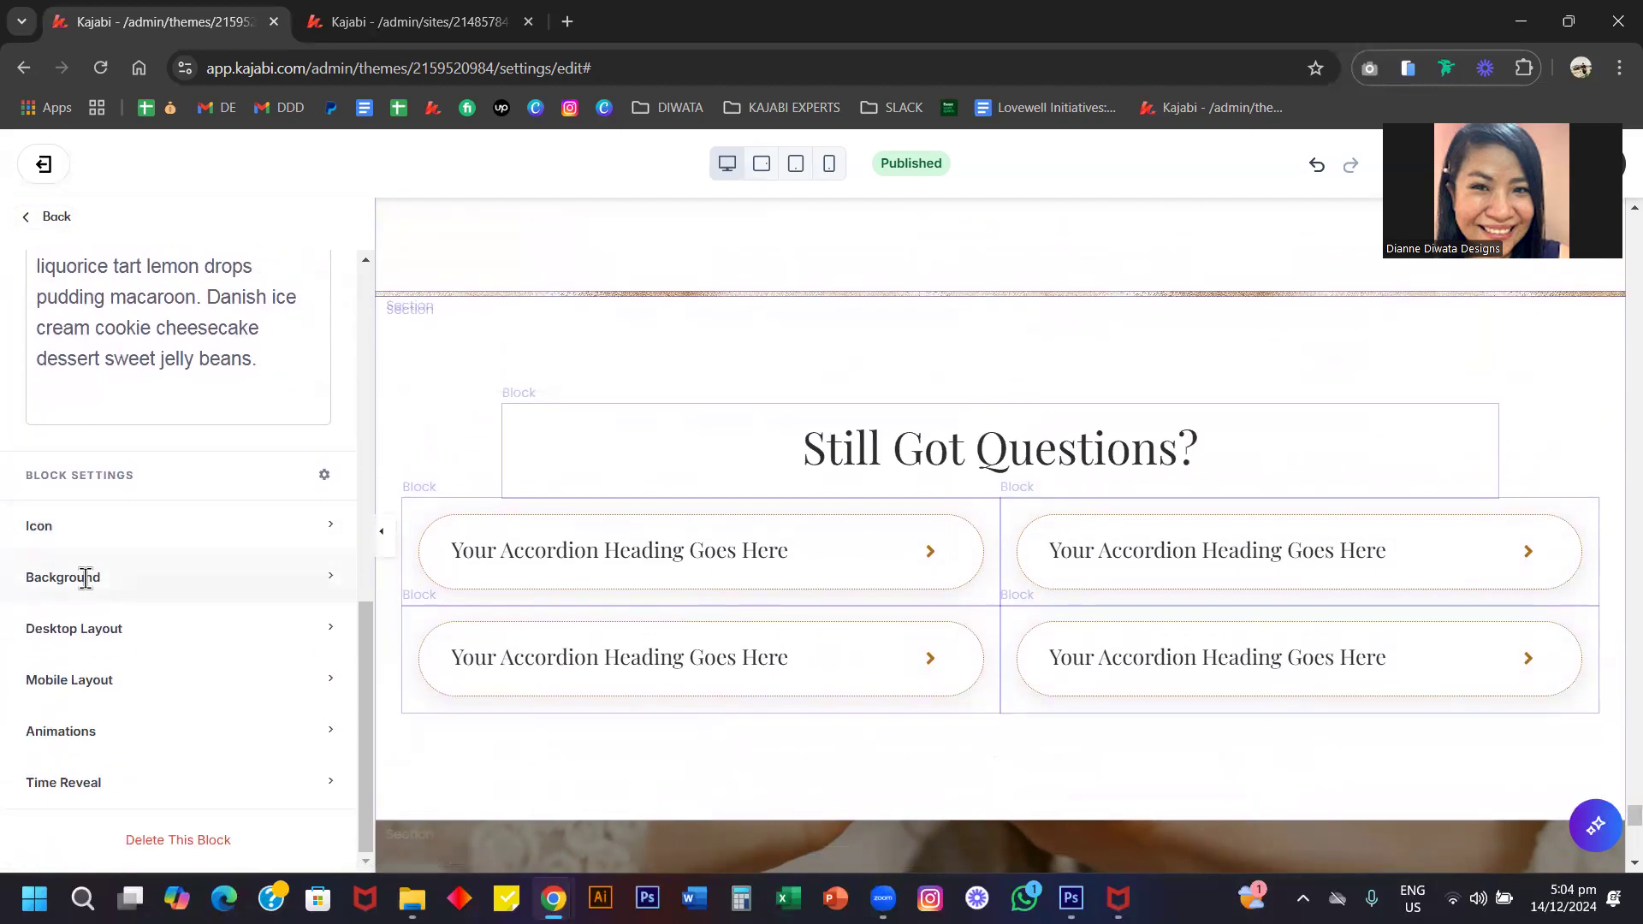
click(86, 577)
scroll(81, 573, down, 1)
click(44, 477)
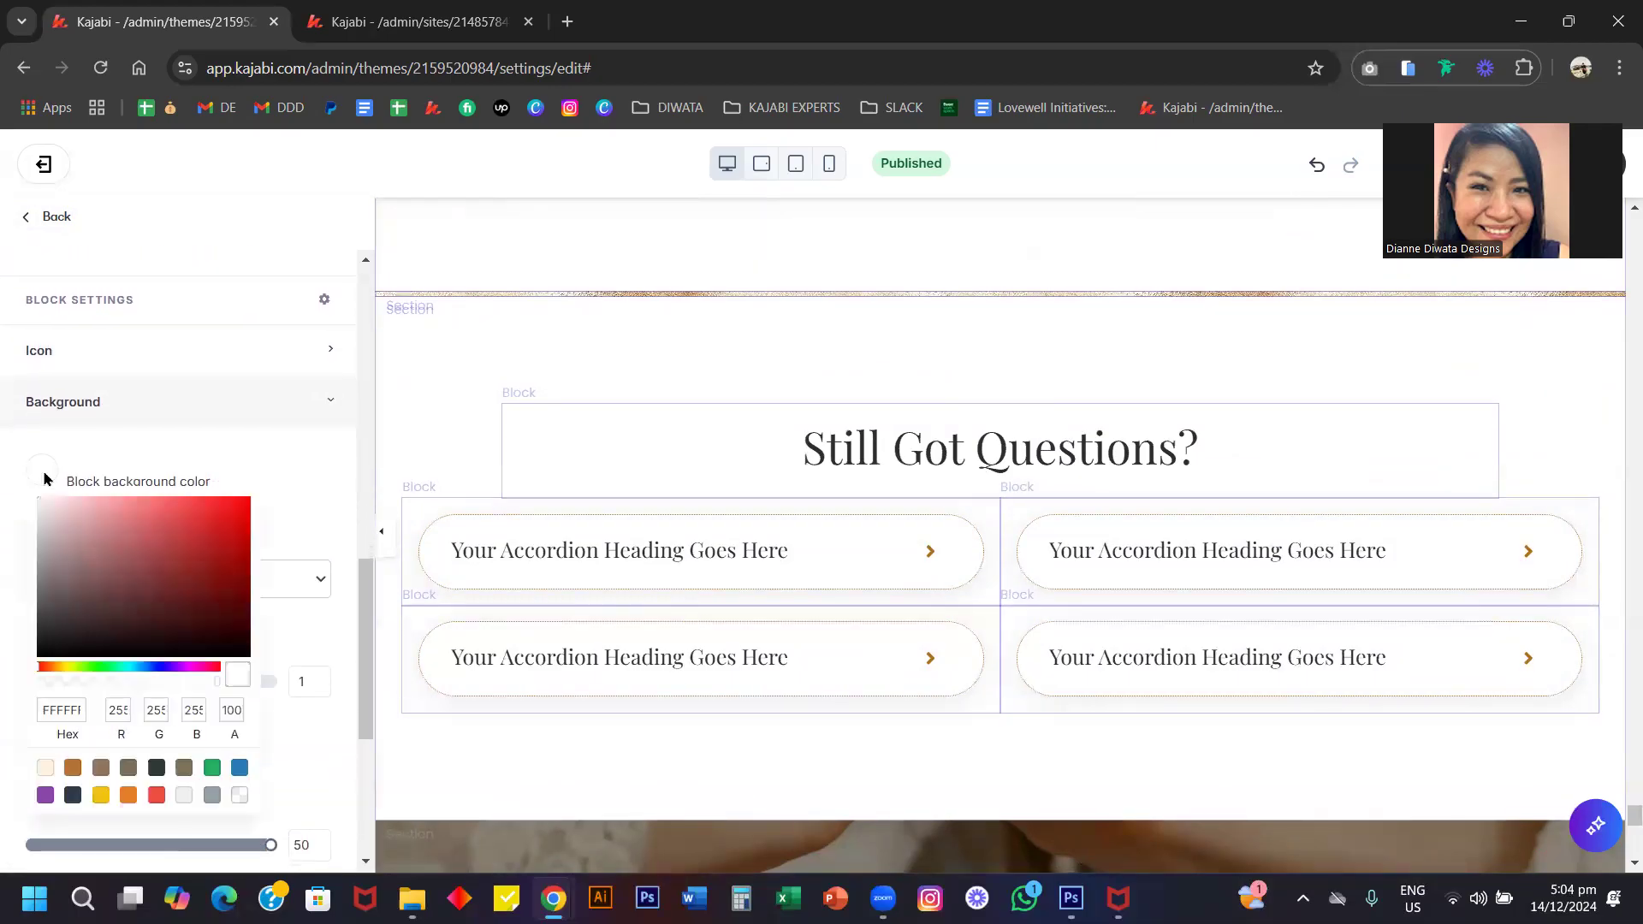
click(72, 768)
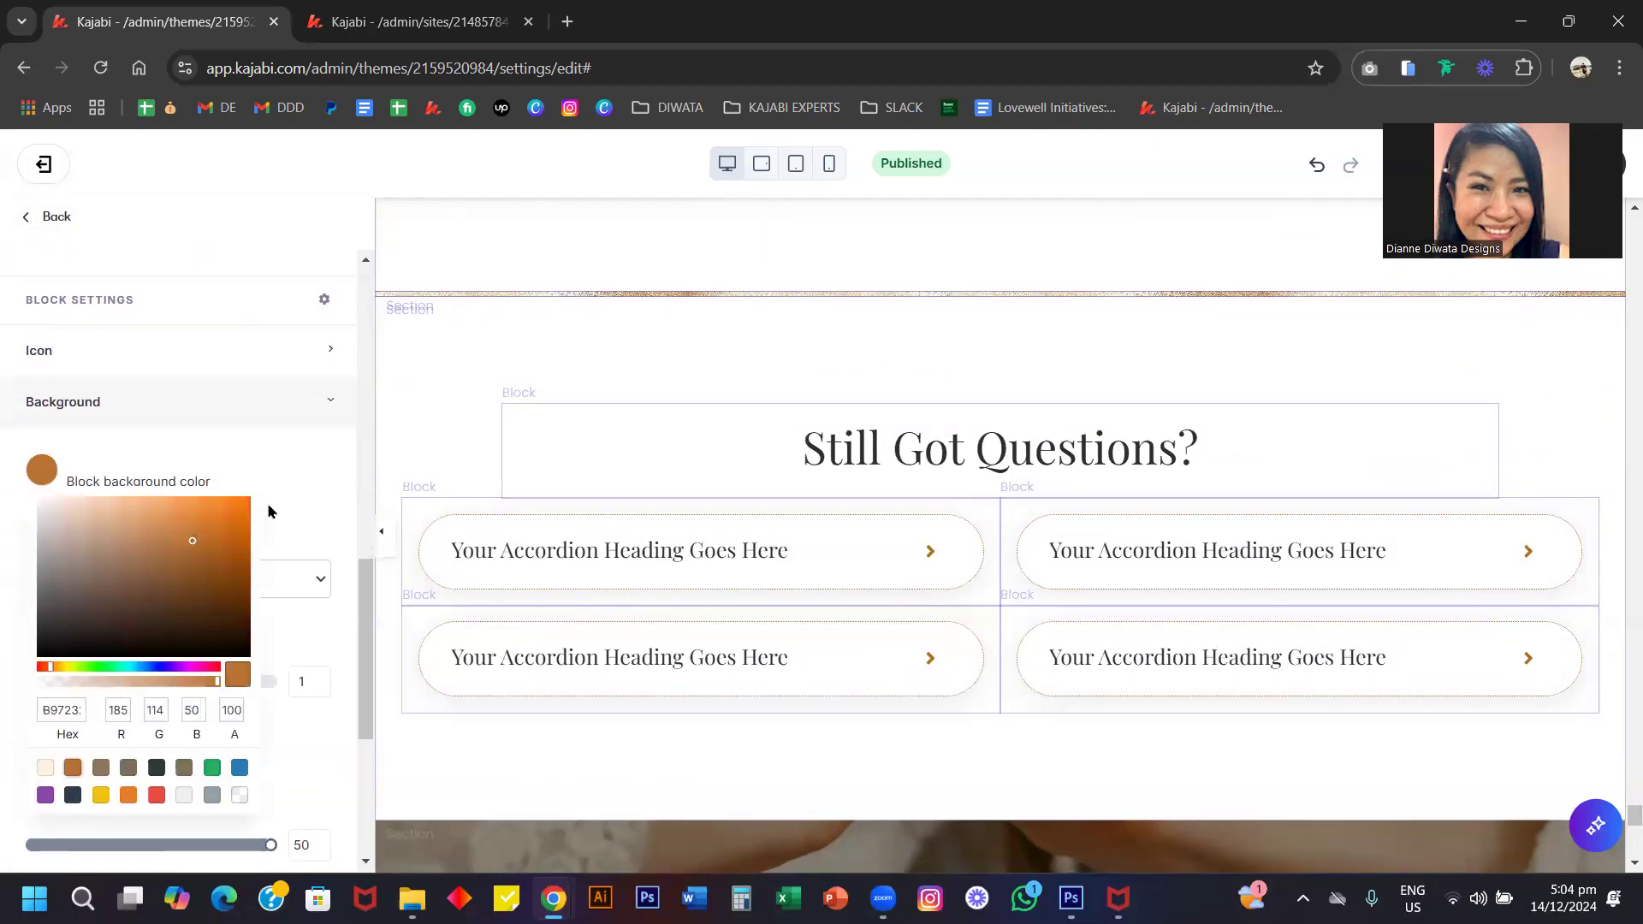
click(285, 510)
click(132, 584)
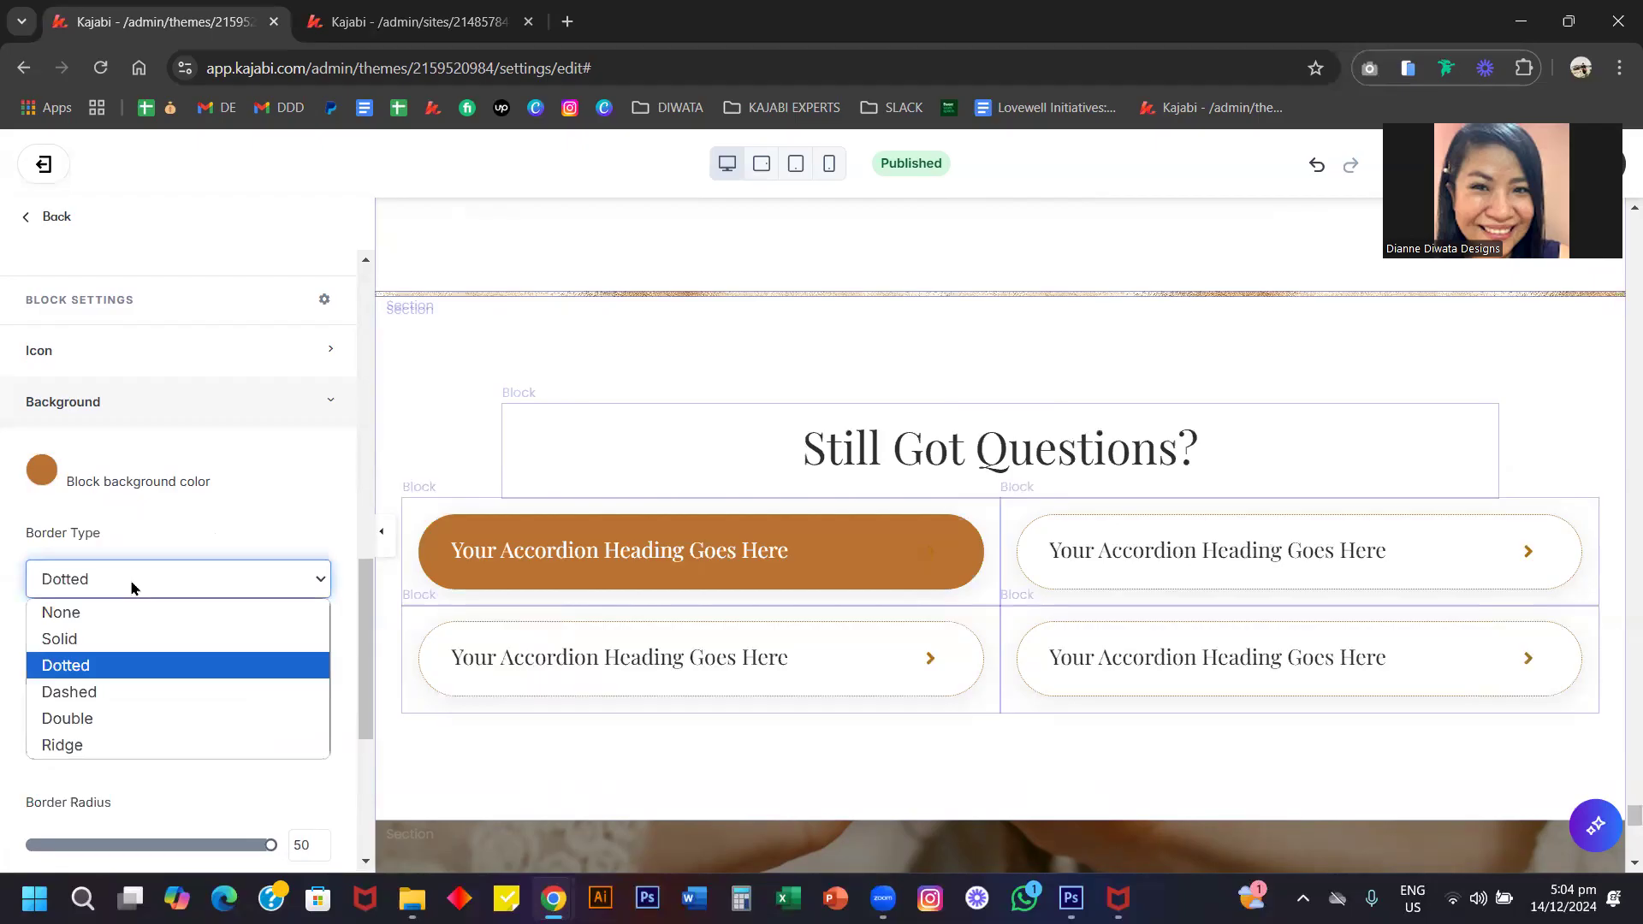
click(84, 614)
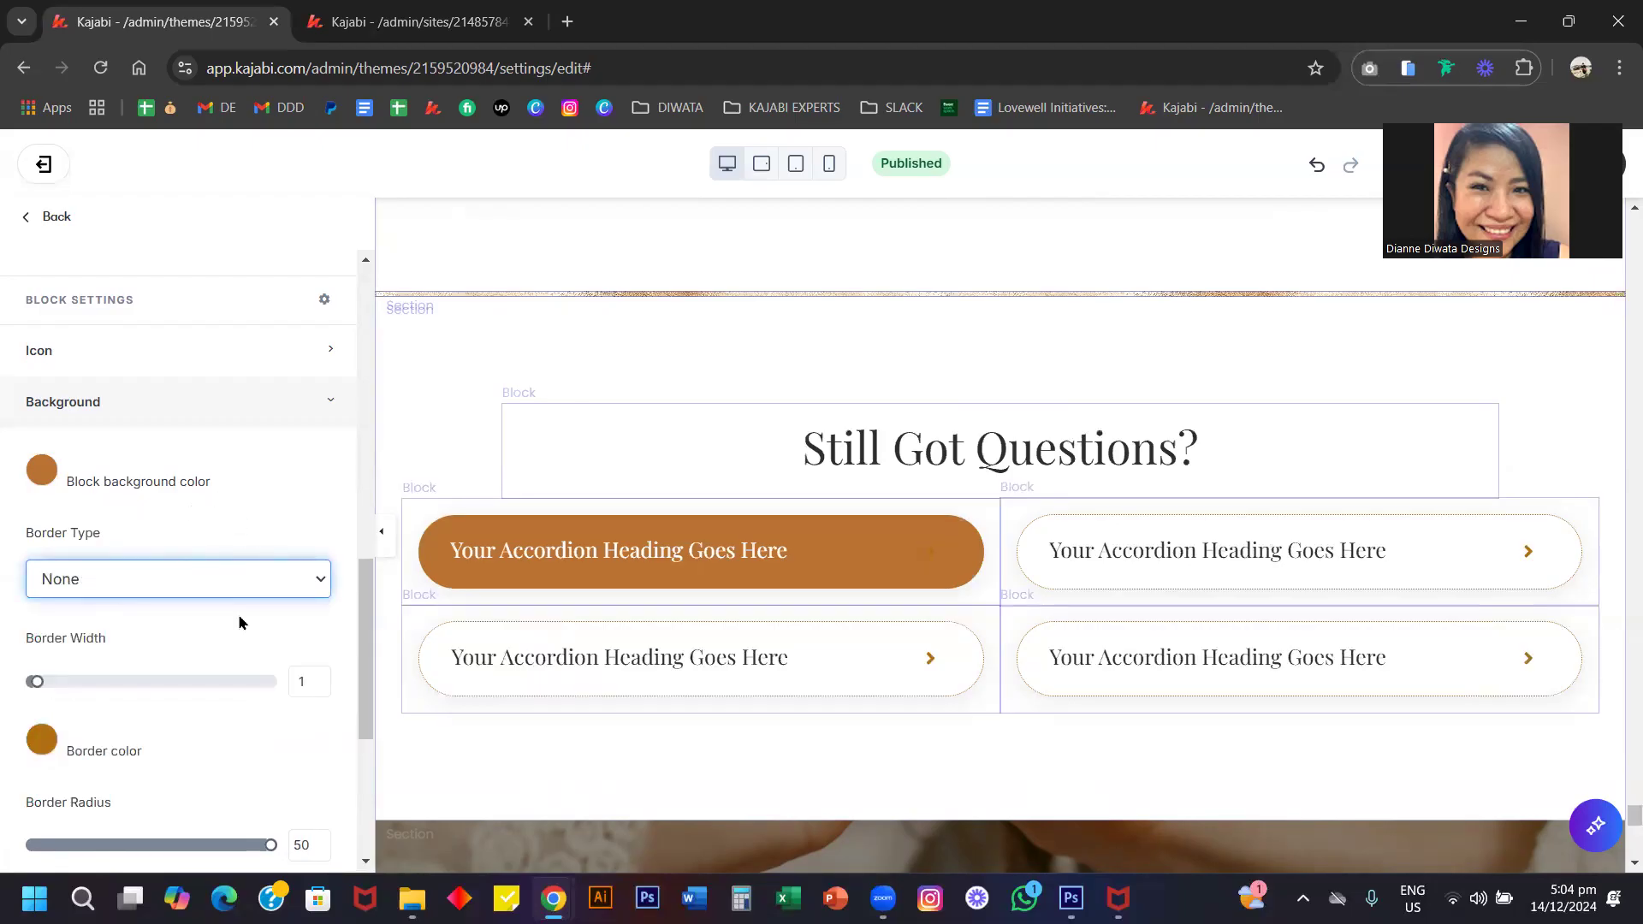
Return to the FAQs block list and duplicate the brown Accordion block.
click(45, 224)
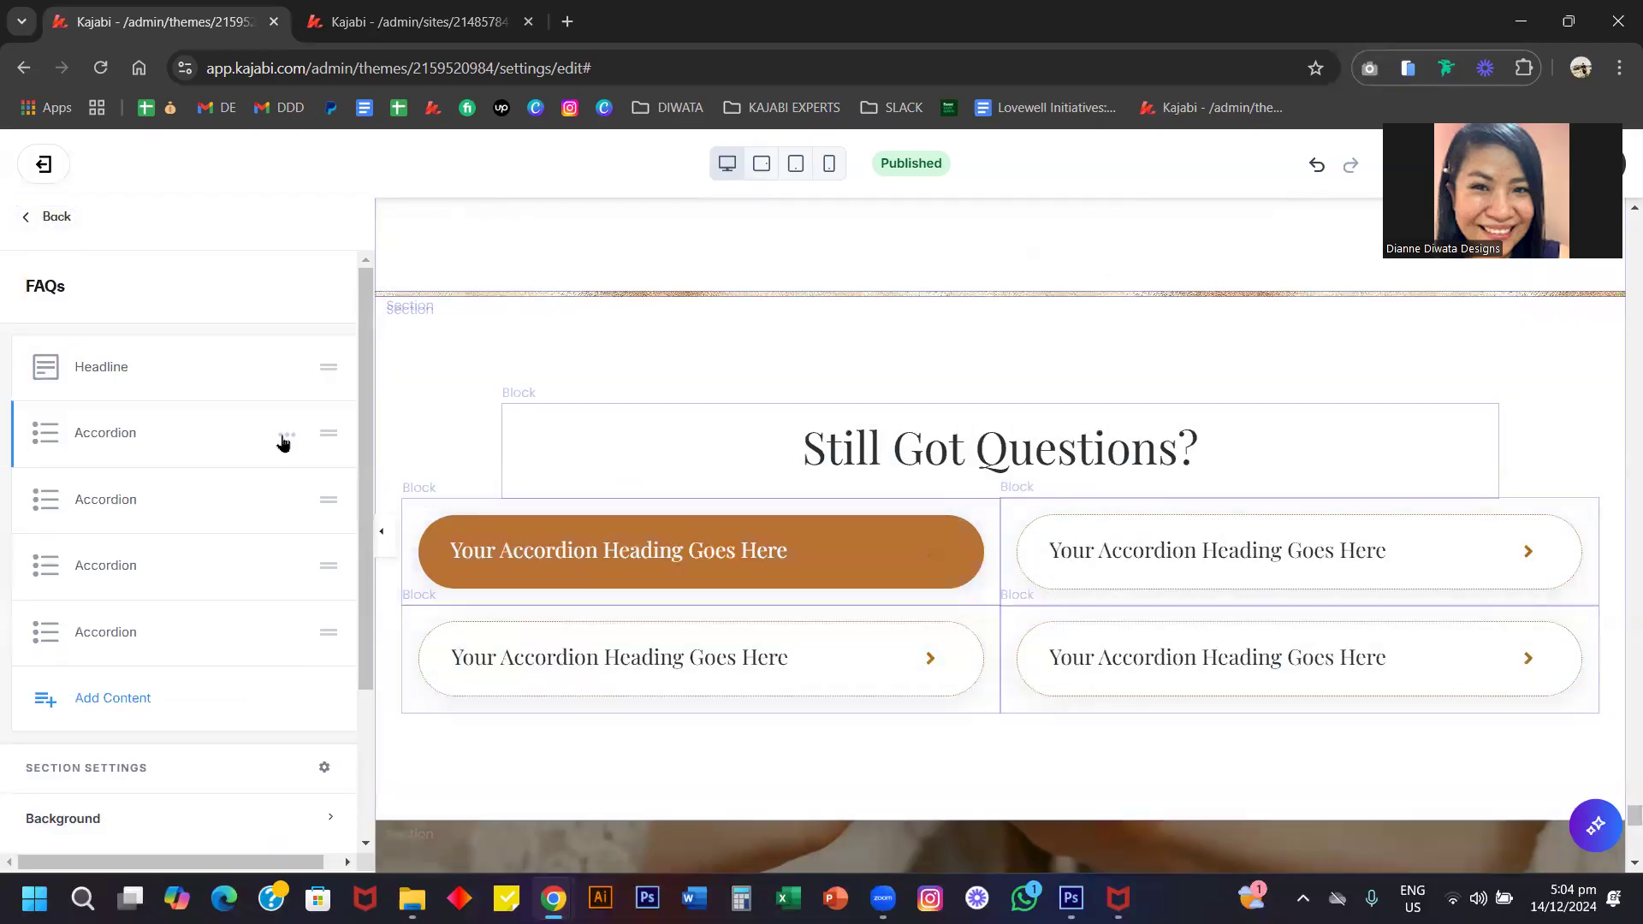
click(289, 437)
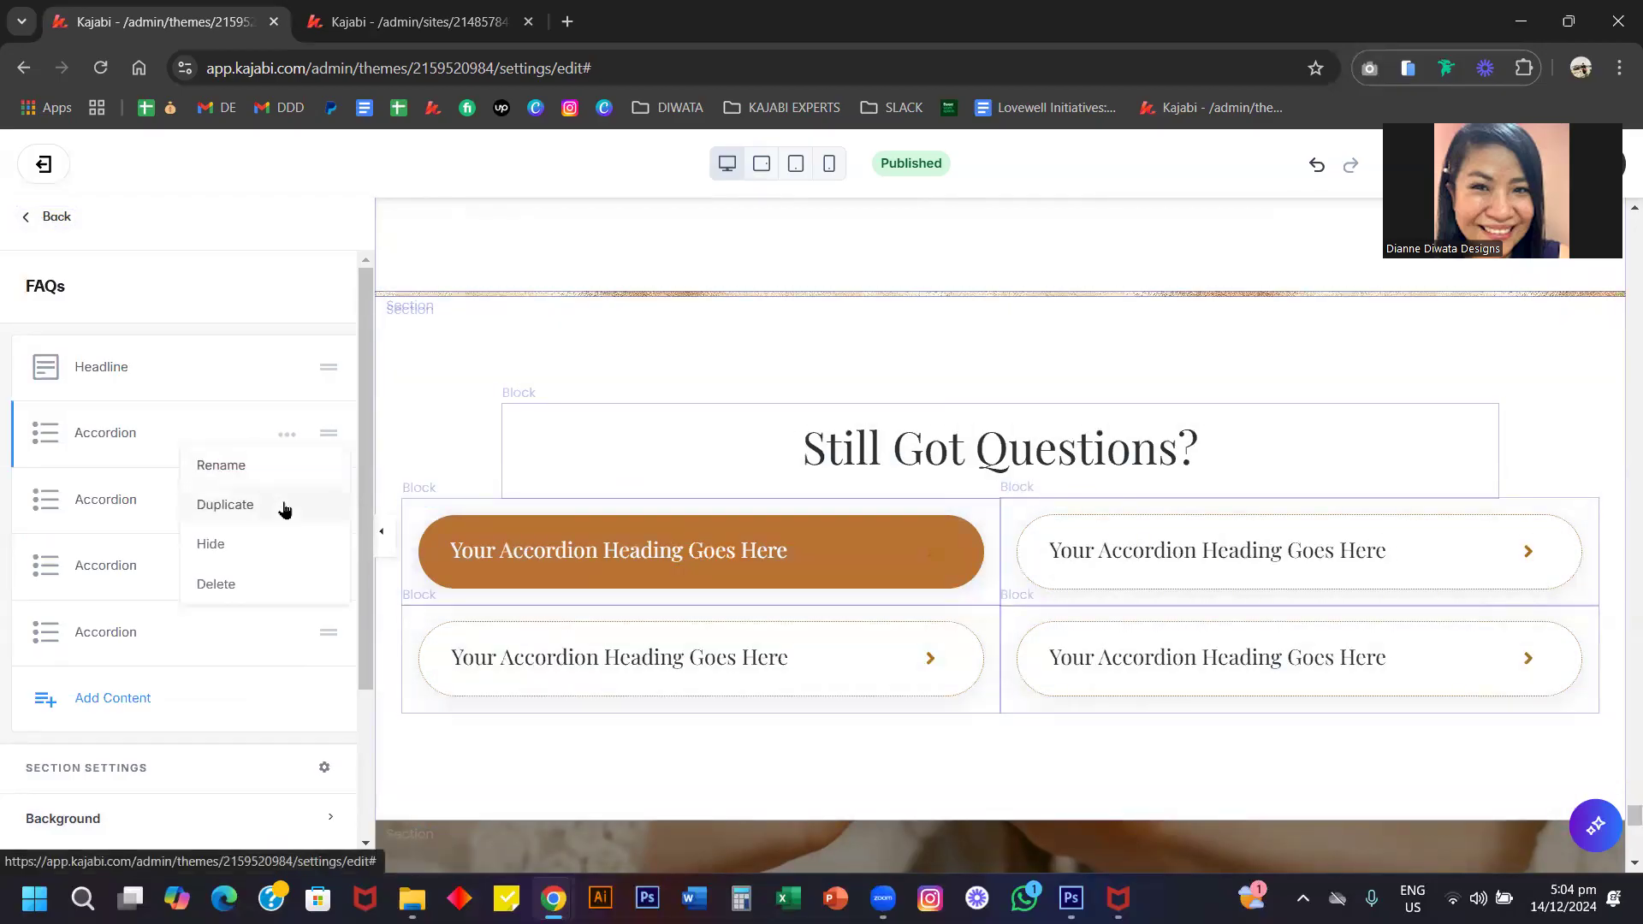
click(282, 506)
Set the background of the first Accordion in the second FAQs row to the same brown swatch.
scroll(605, 567, down, 1)
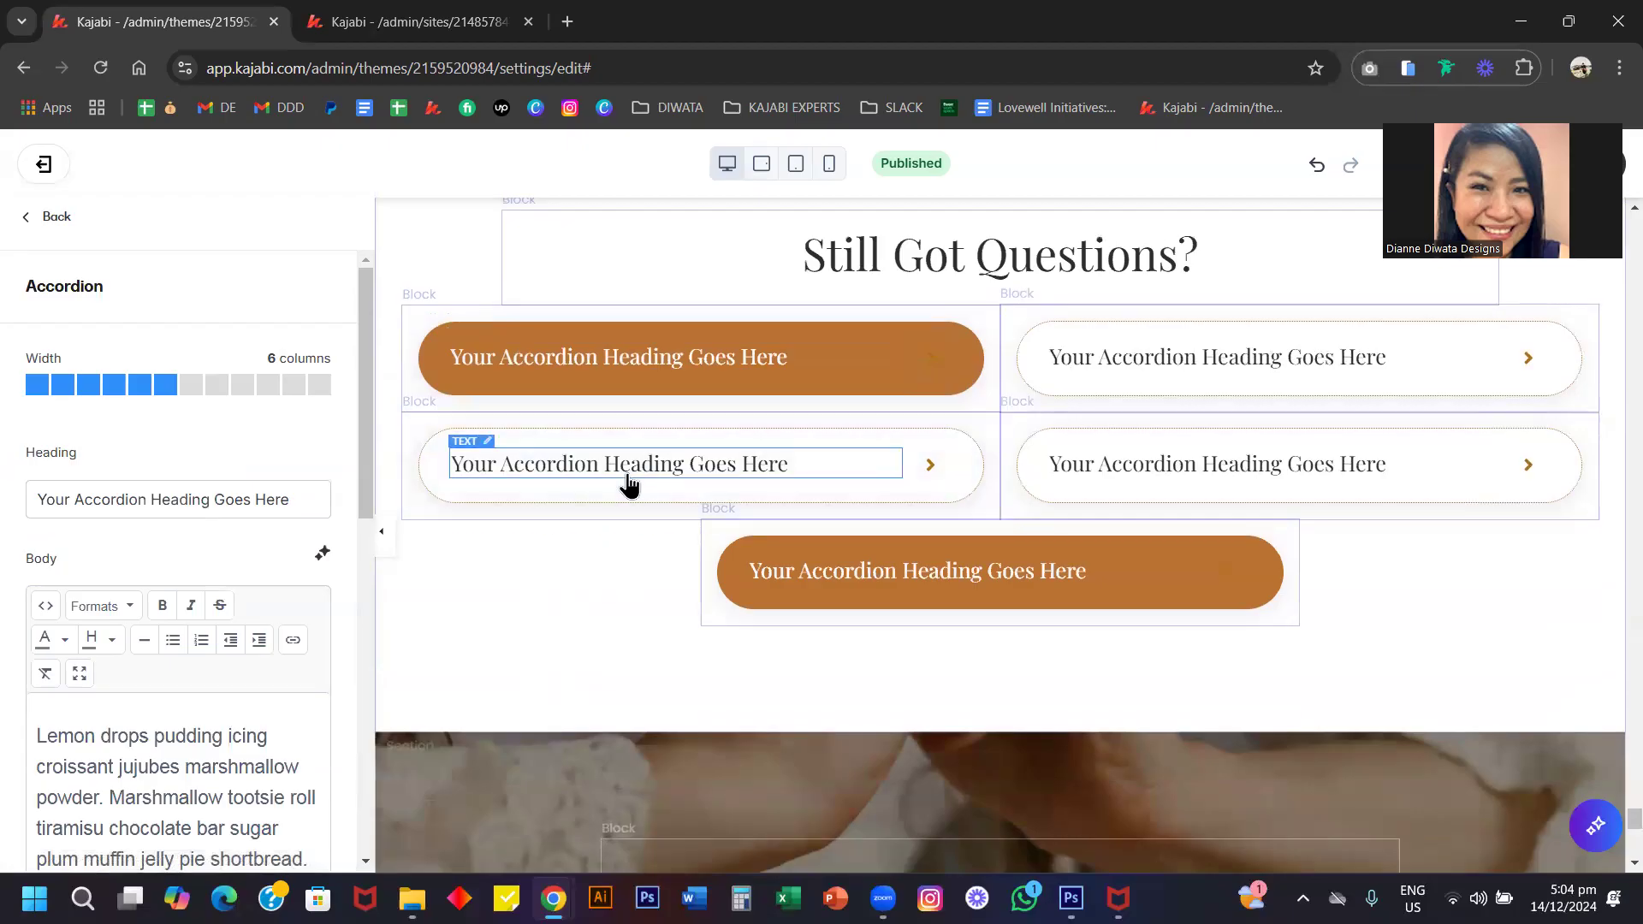
click(628, 473)
scroll(92, 685, down, 5)
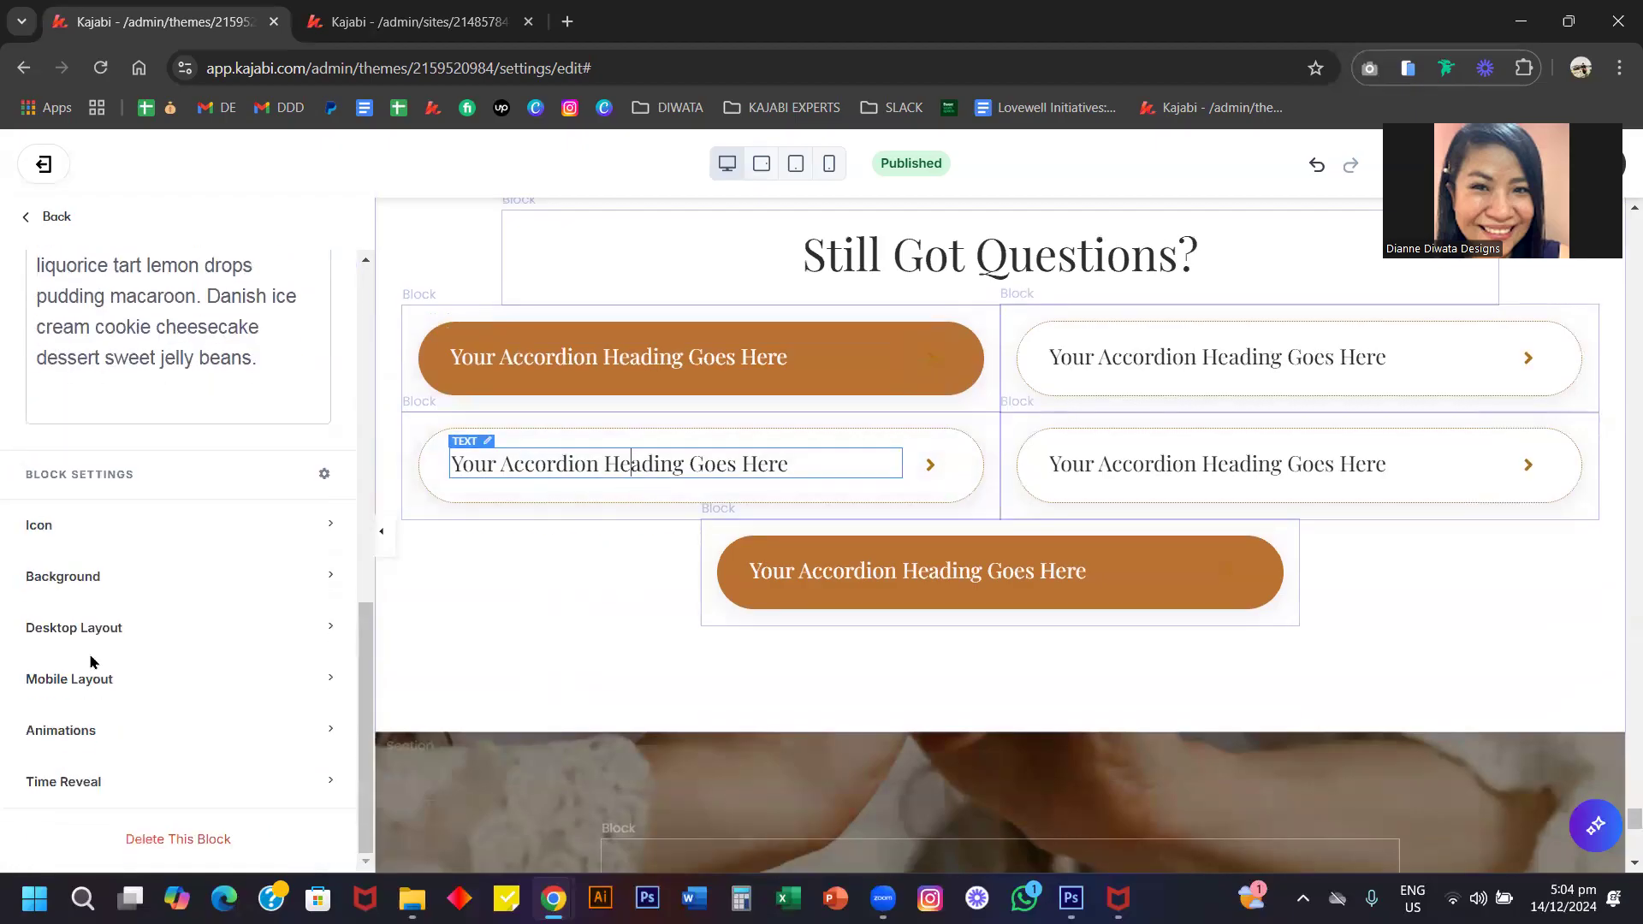
click(54, 576)
click(43, 655)
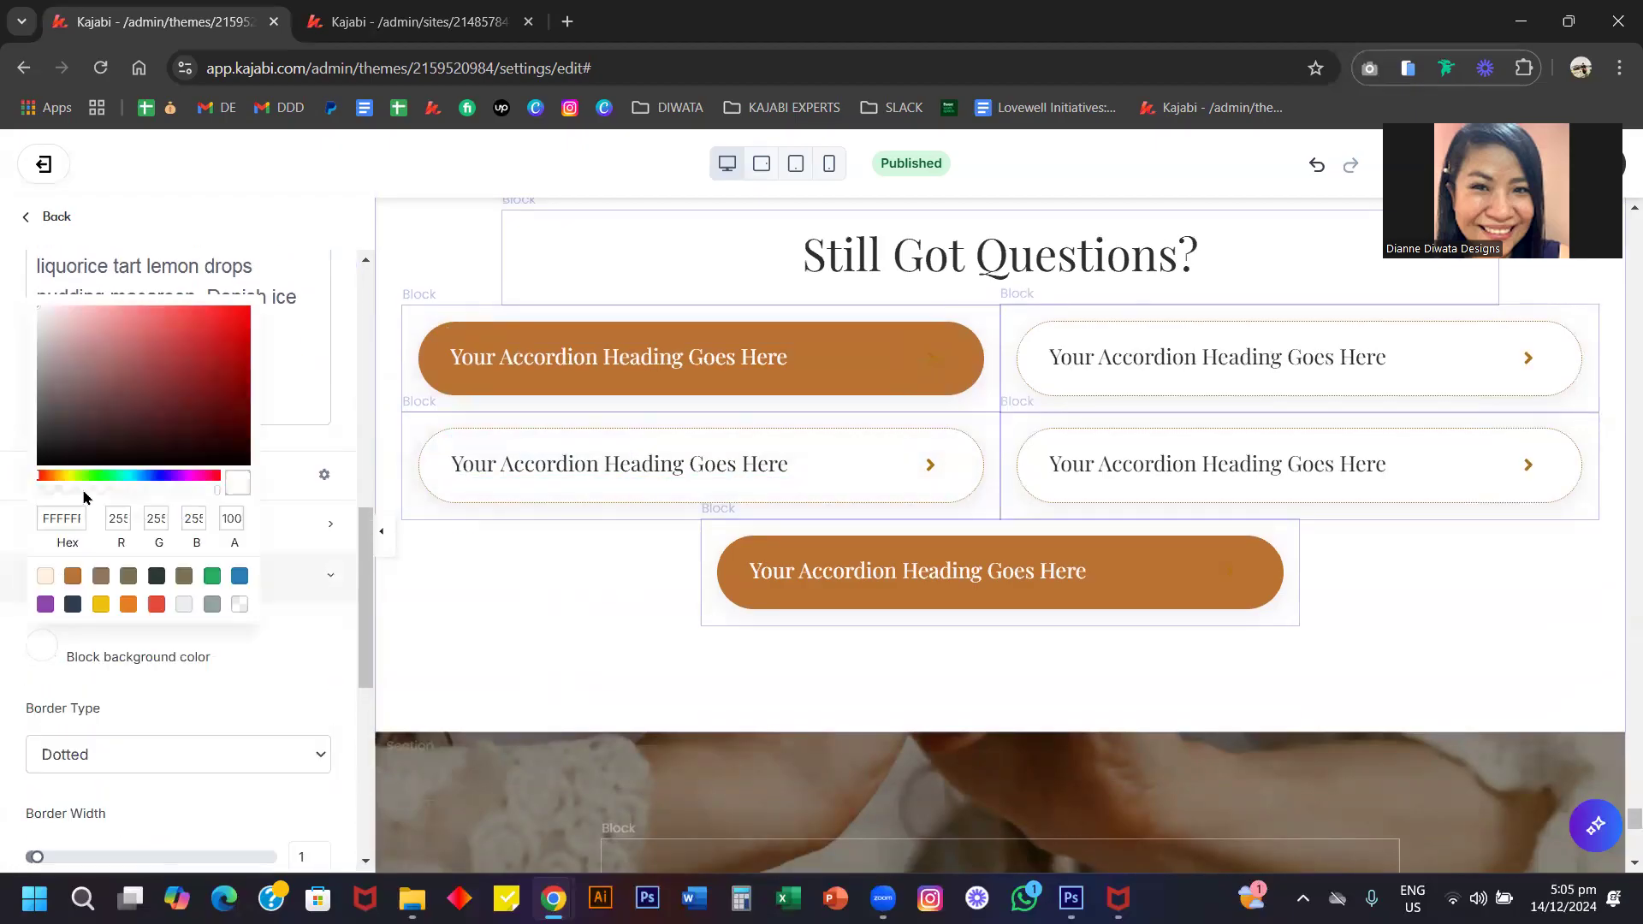
click(71, 580)
click(228, 674)
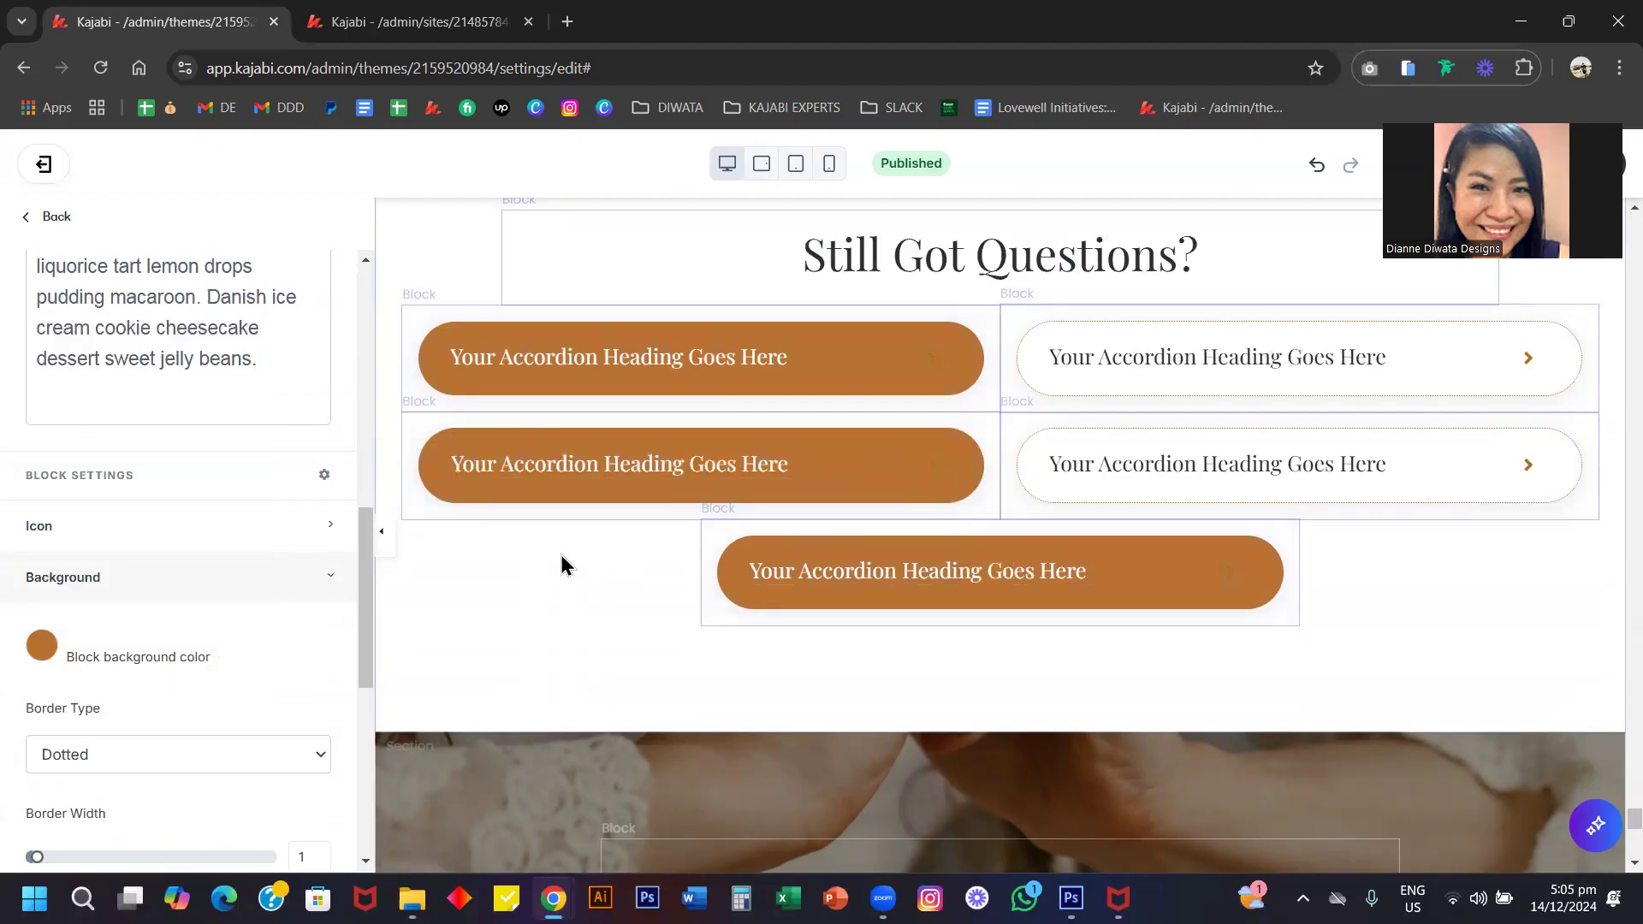
Open the footer's Logo block and check the logo and favicon images on the Site Details page.
scroll(547, 579, down, 1)
scroll(547, 579, down, 10)
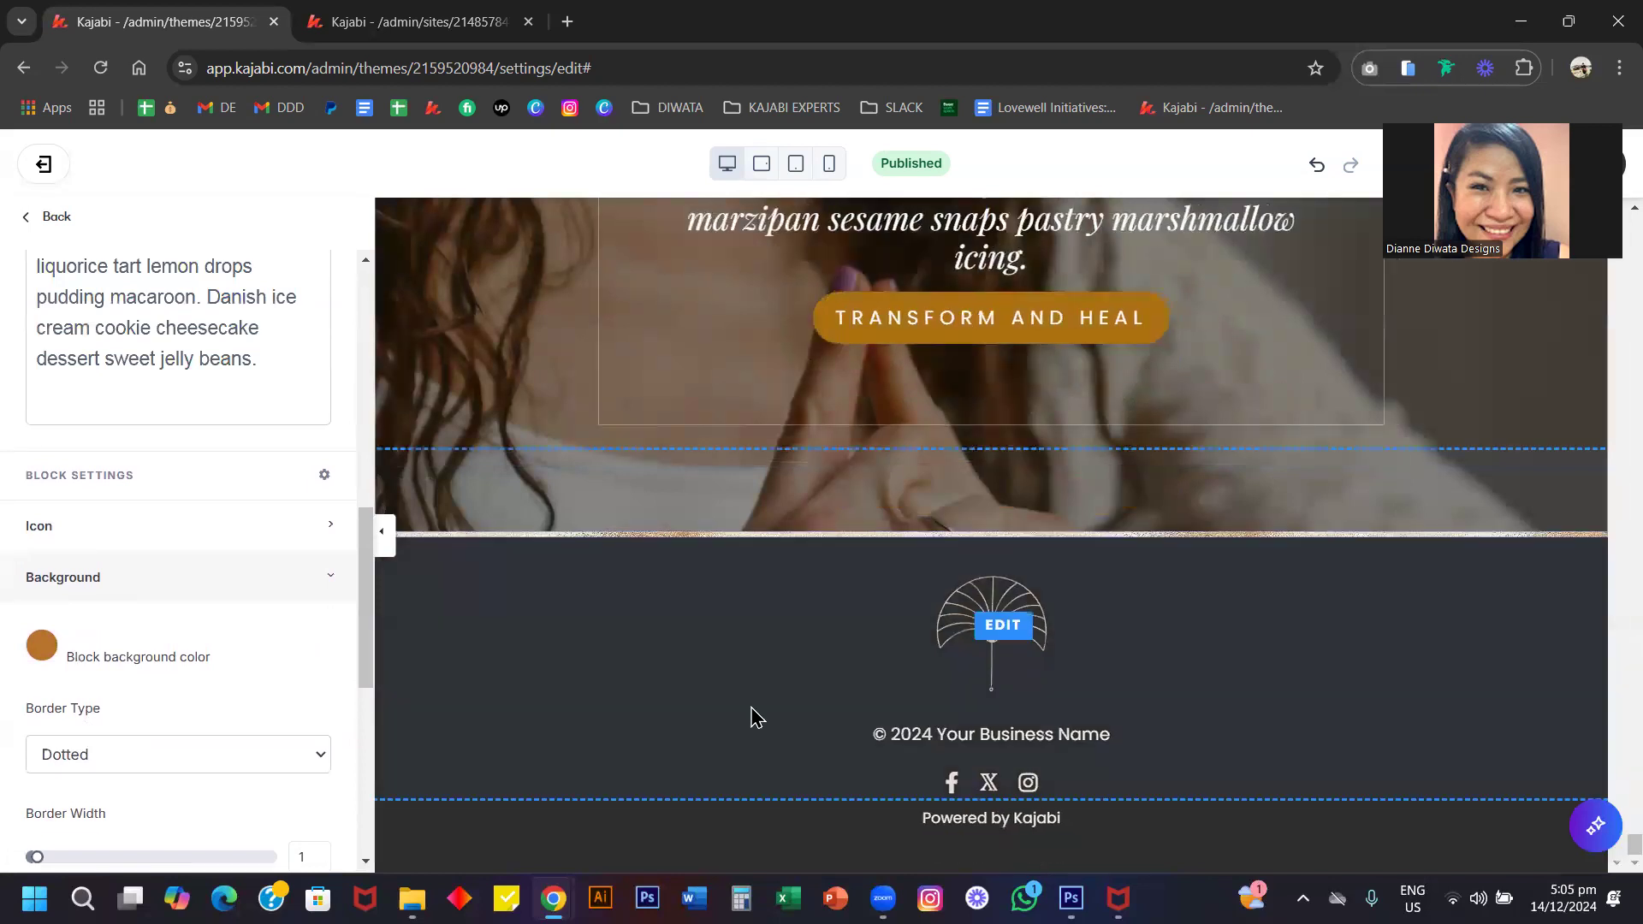
click(981, 615)
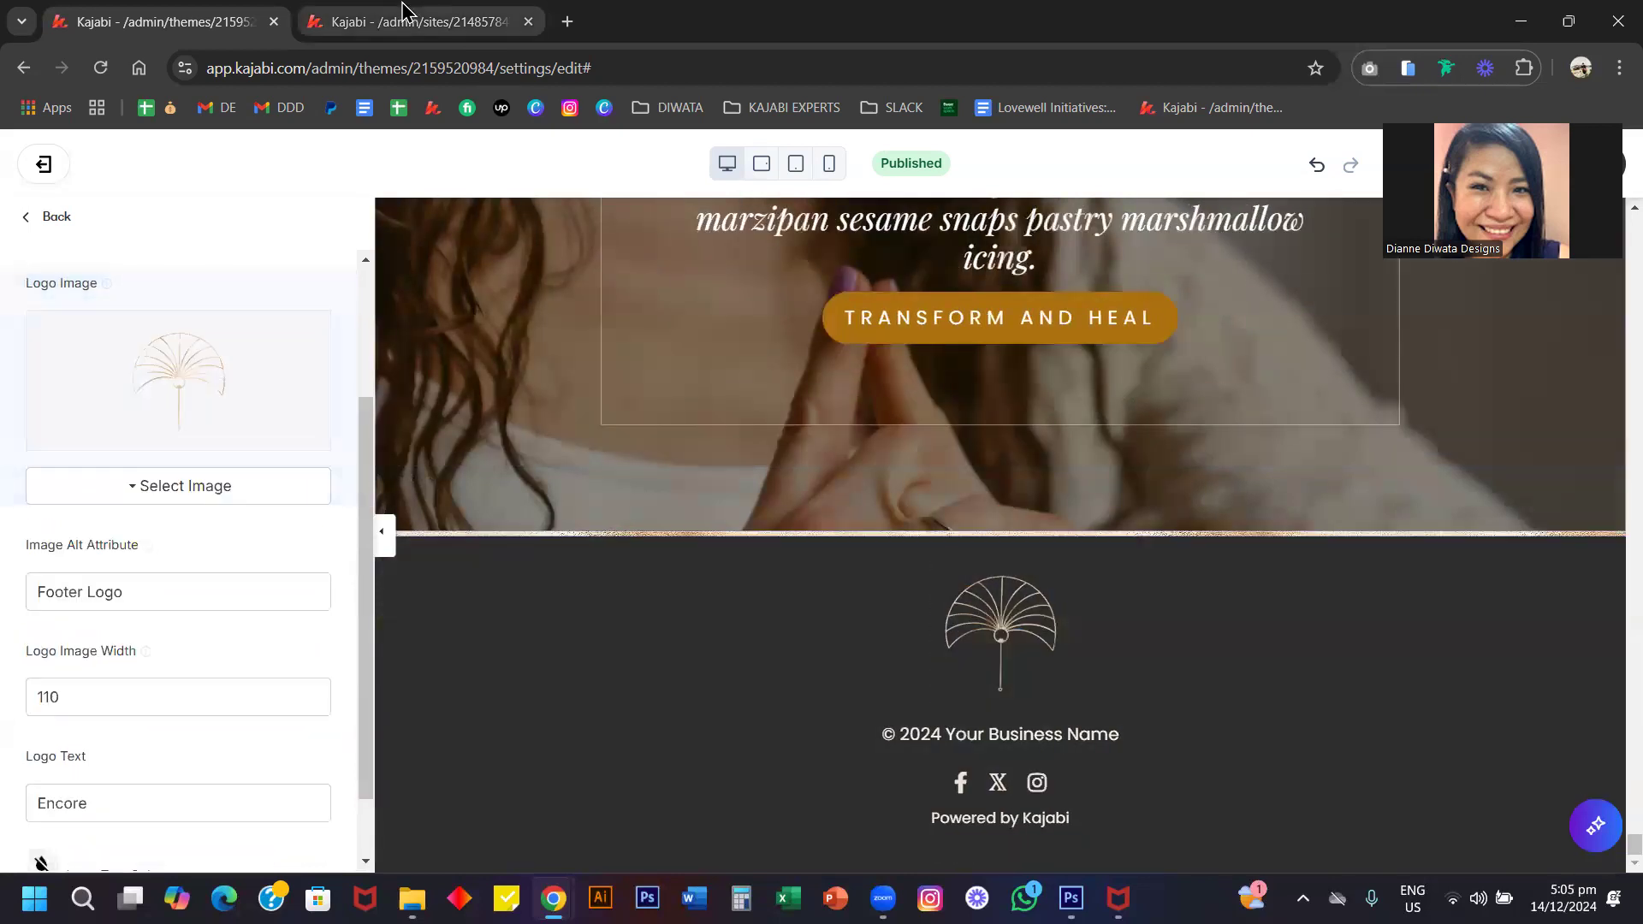
click(404, 16)
scroll(819, 458, up, 5)
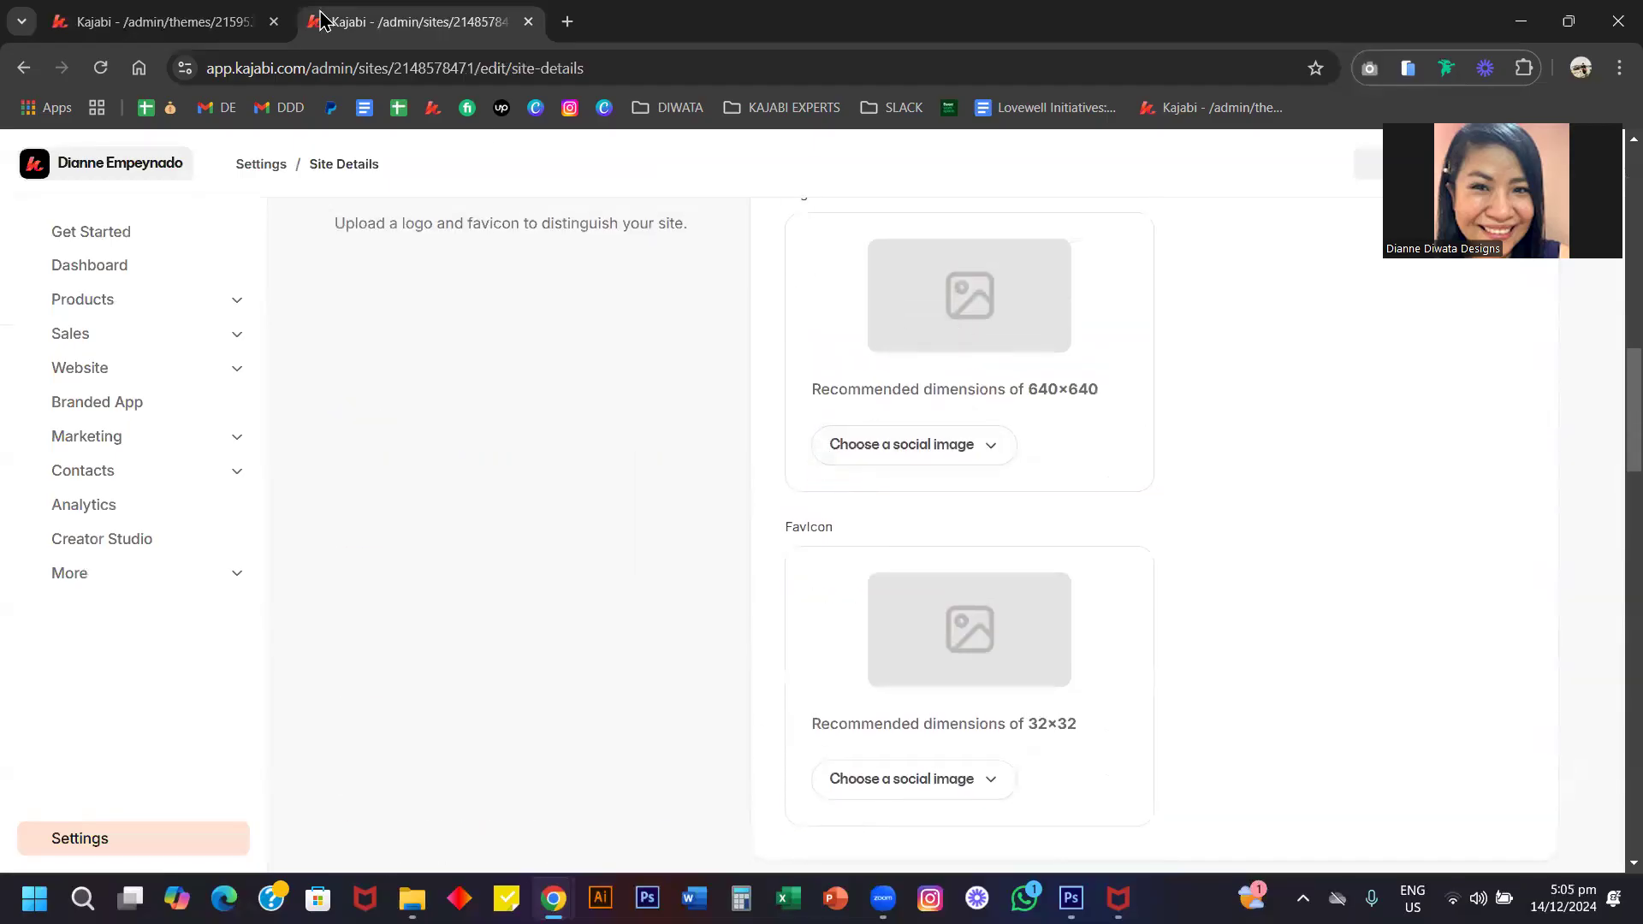
click(245, 15)
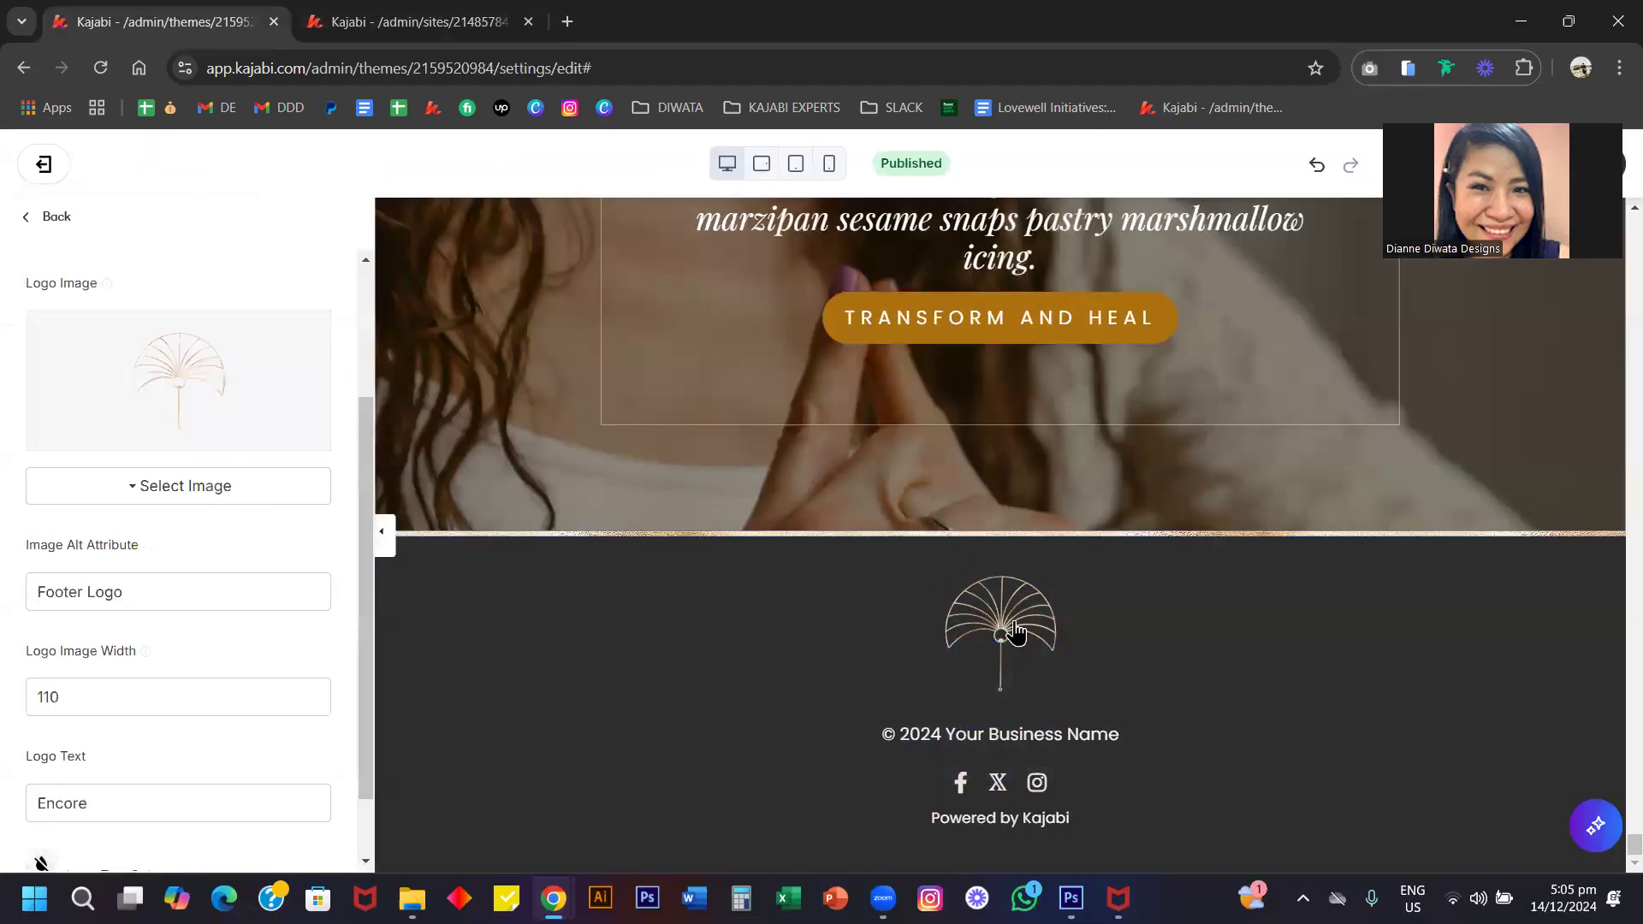
Delete the footer's Logo block and return to the page's section list.
scroll(206, 582, down, 1)
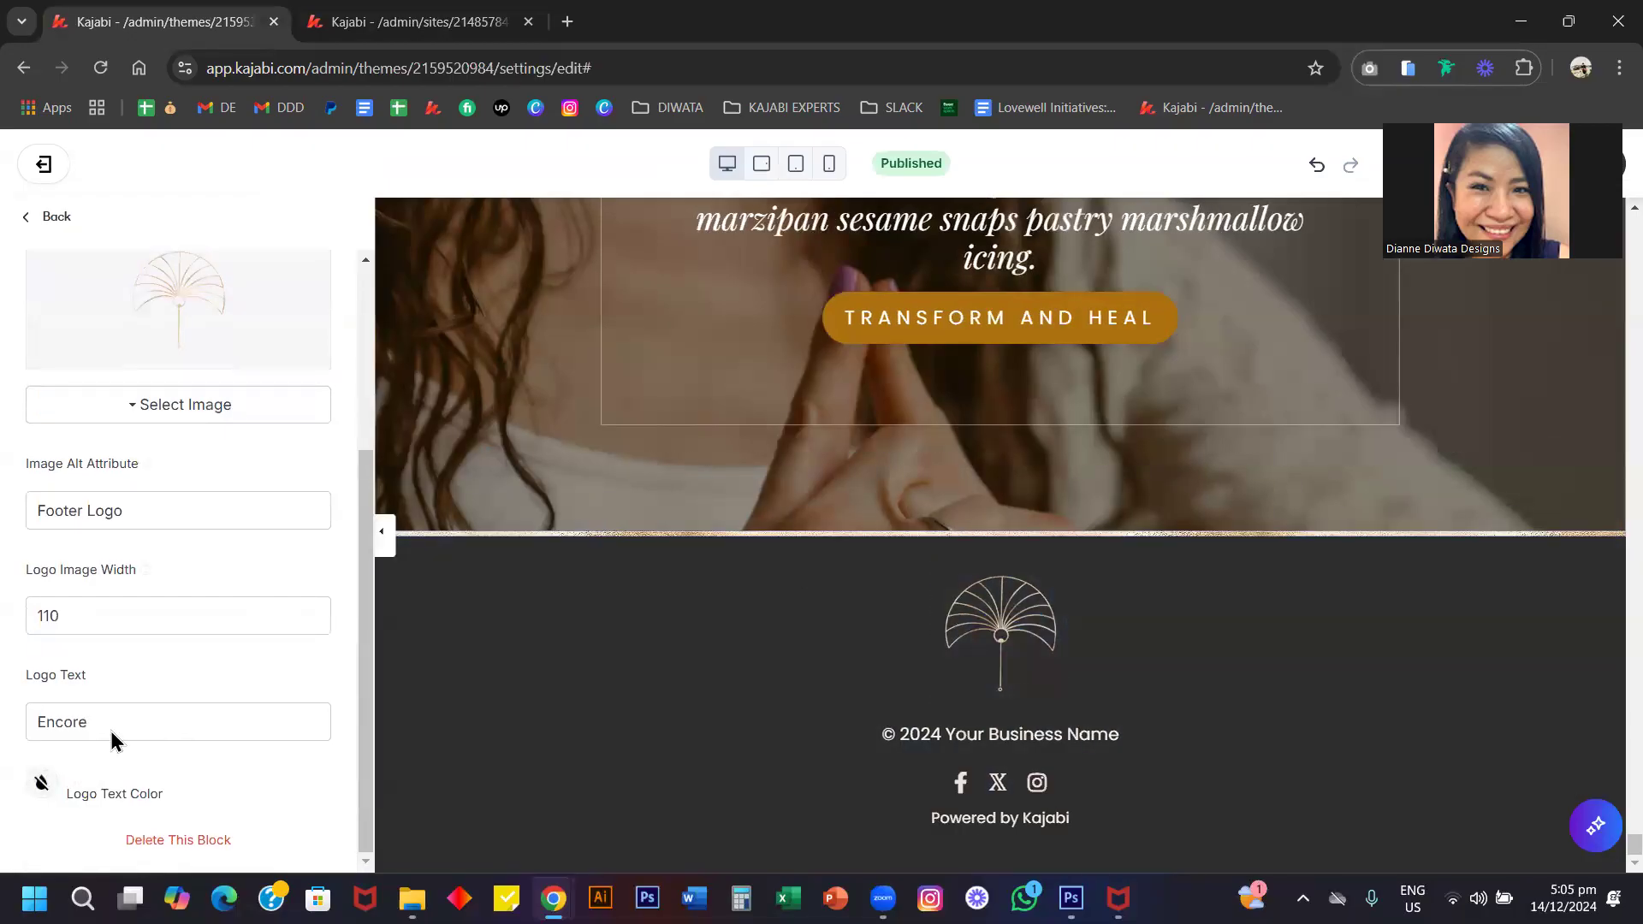
click(178, 841)
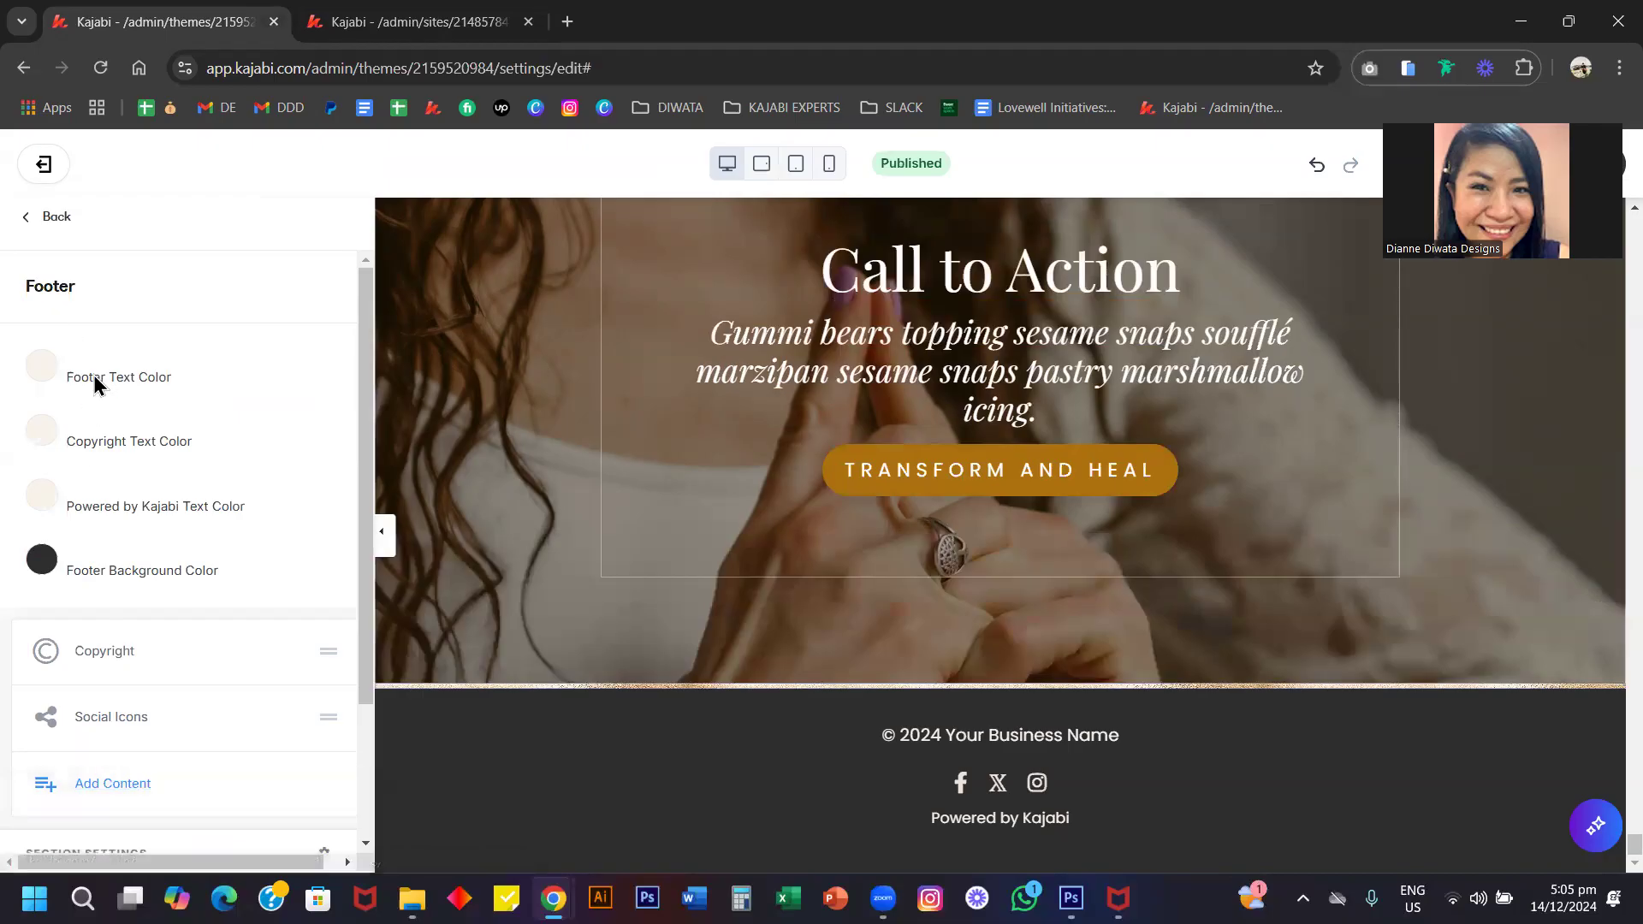
click(54, 218)
click(83, 310)
Add a new Logo block to the Footer and check the logo image on the Site Details page.
scroll(123, 393, down, 15)
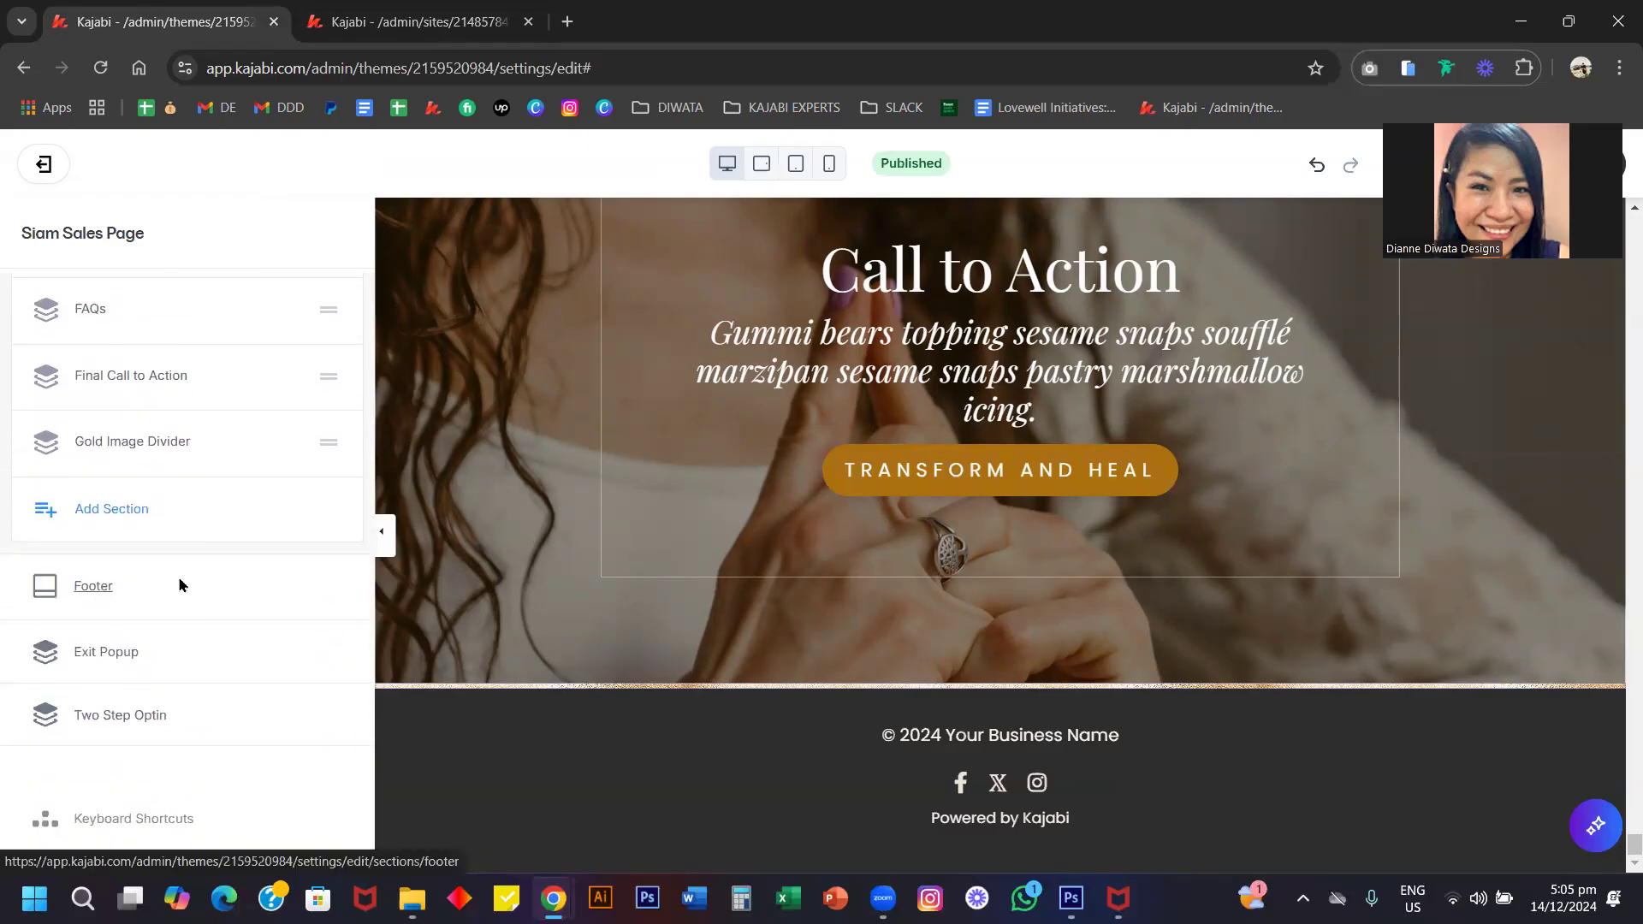
click(425, 833)
scroll(194, 774, down, 2)
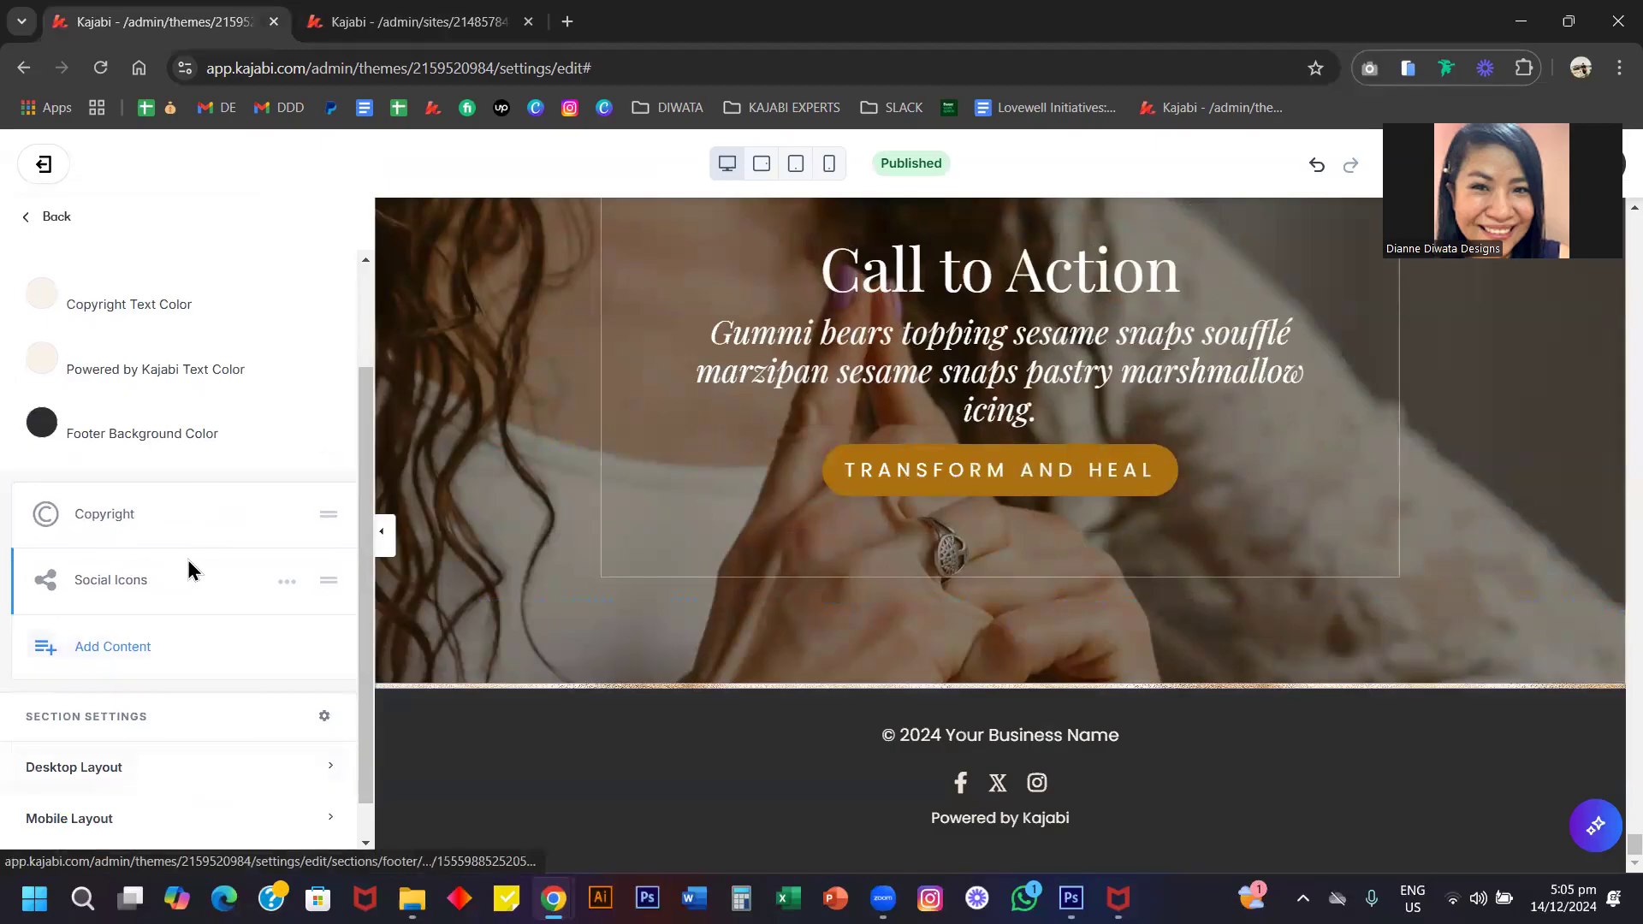
click(112, 647)
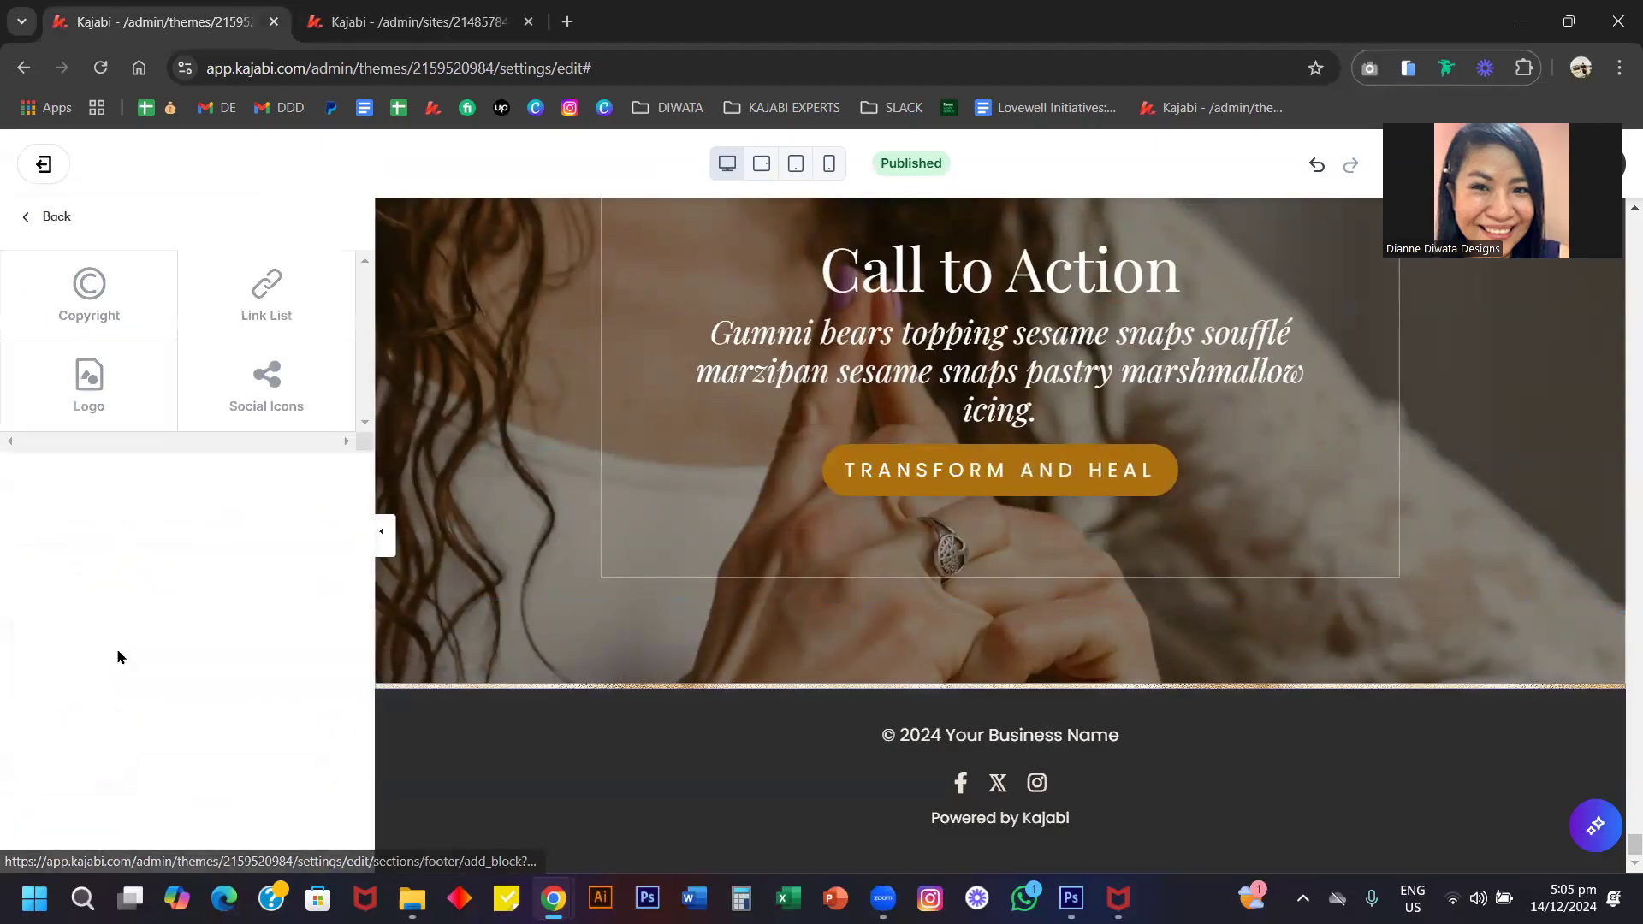
click(89, 376)
click(476, 21)
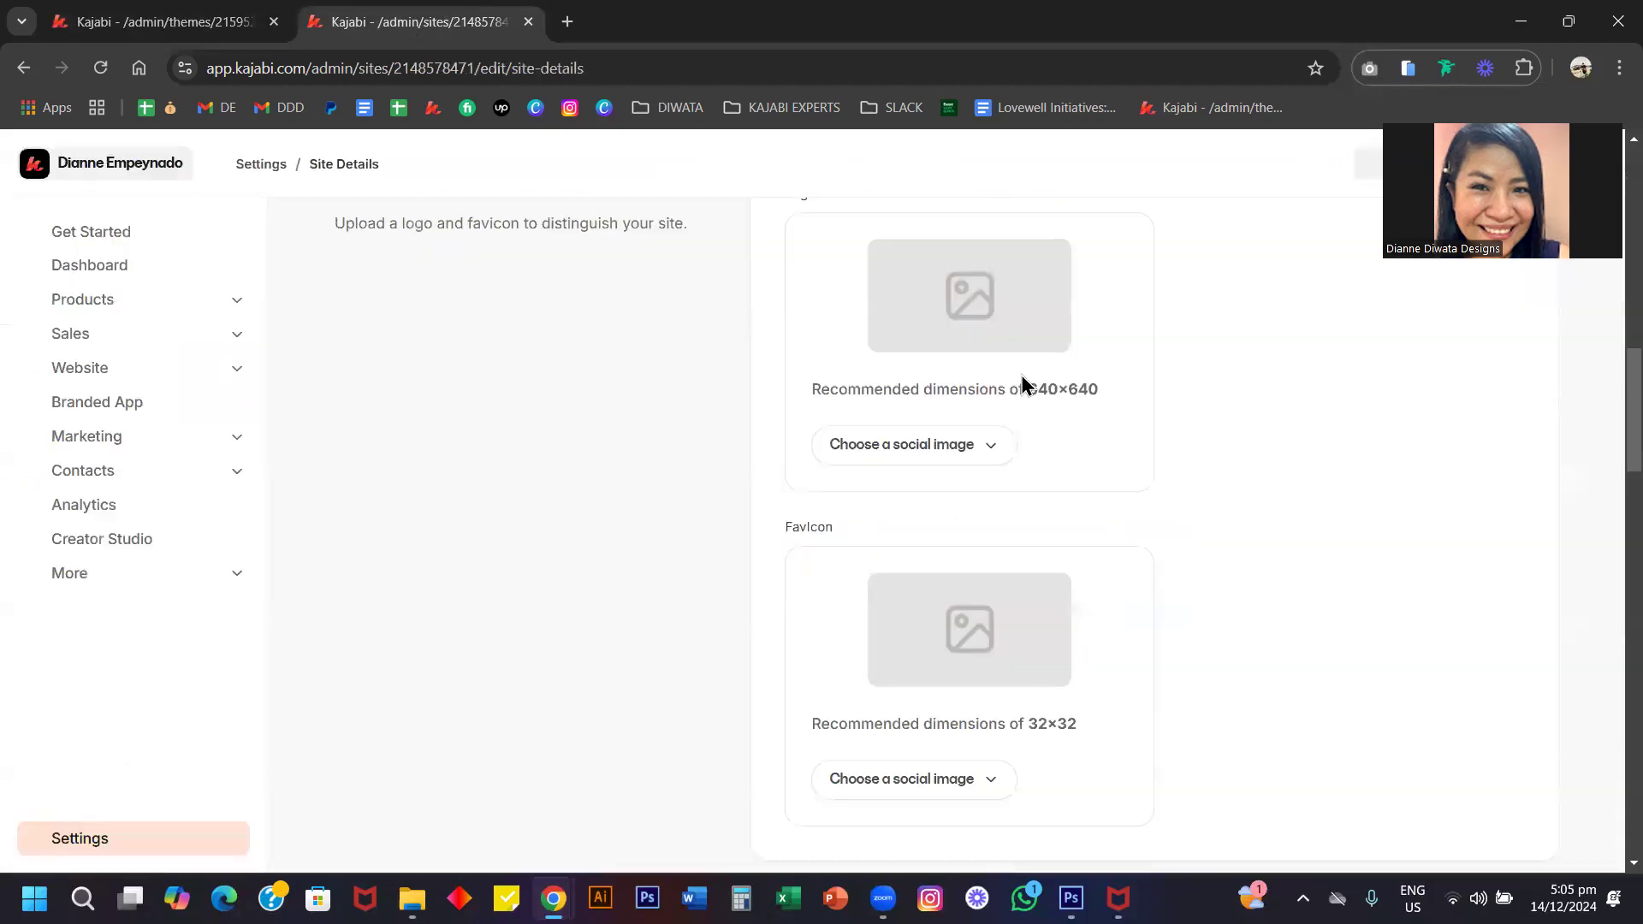
click(175, 11)
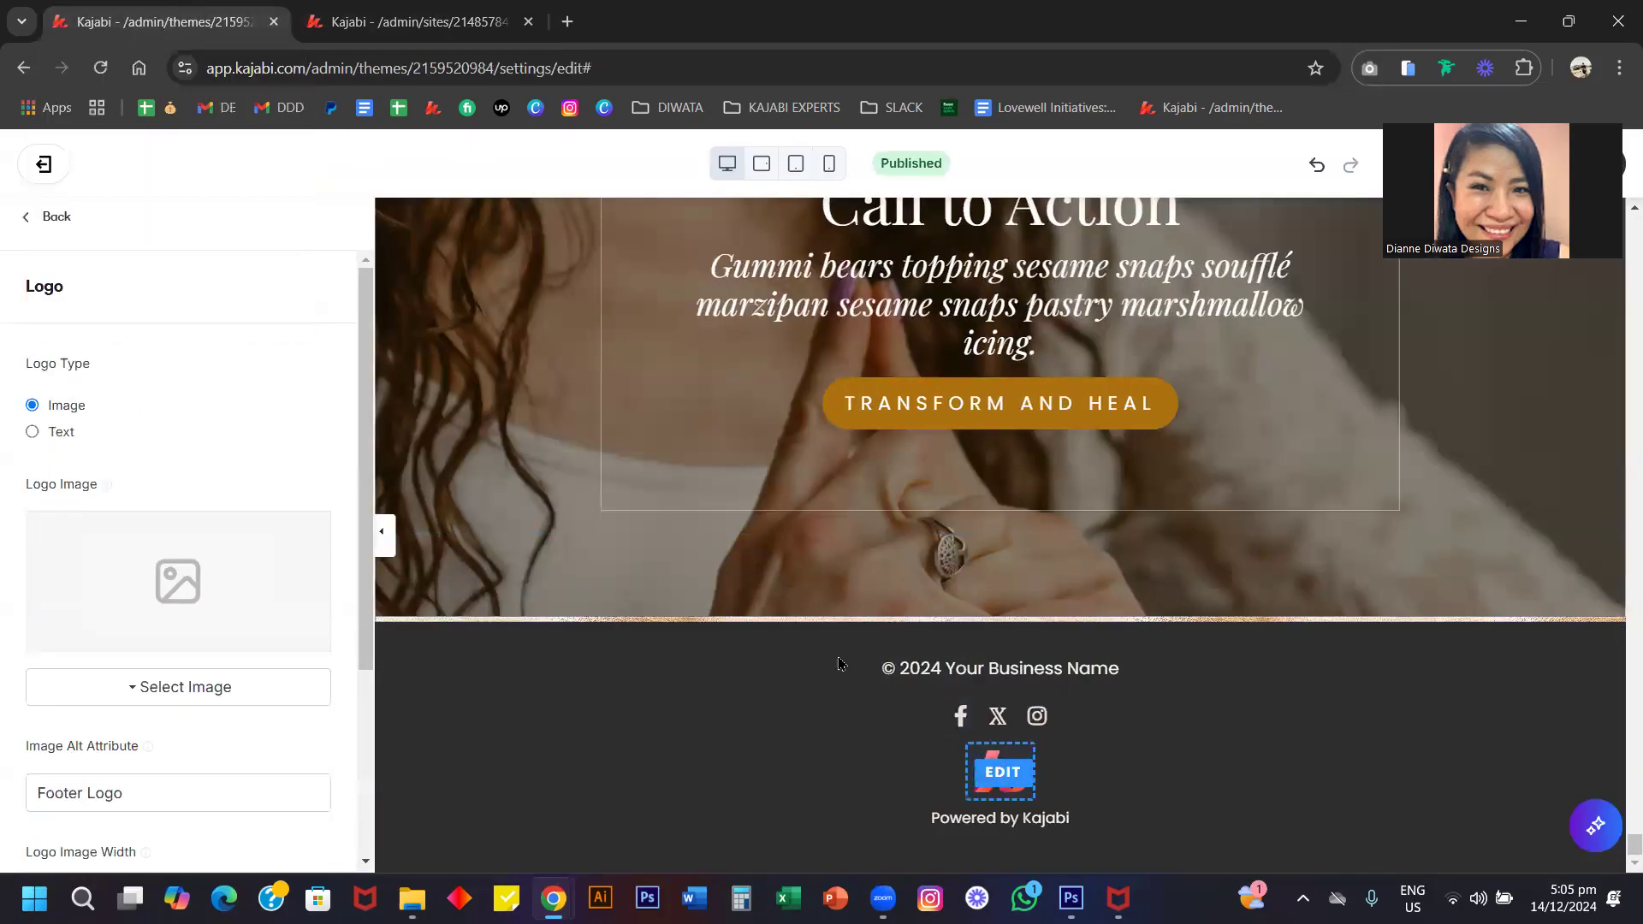
Move the Logo block above Copyright in the Footer and return to the section list.
click(50, 219)
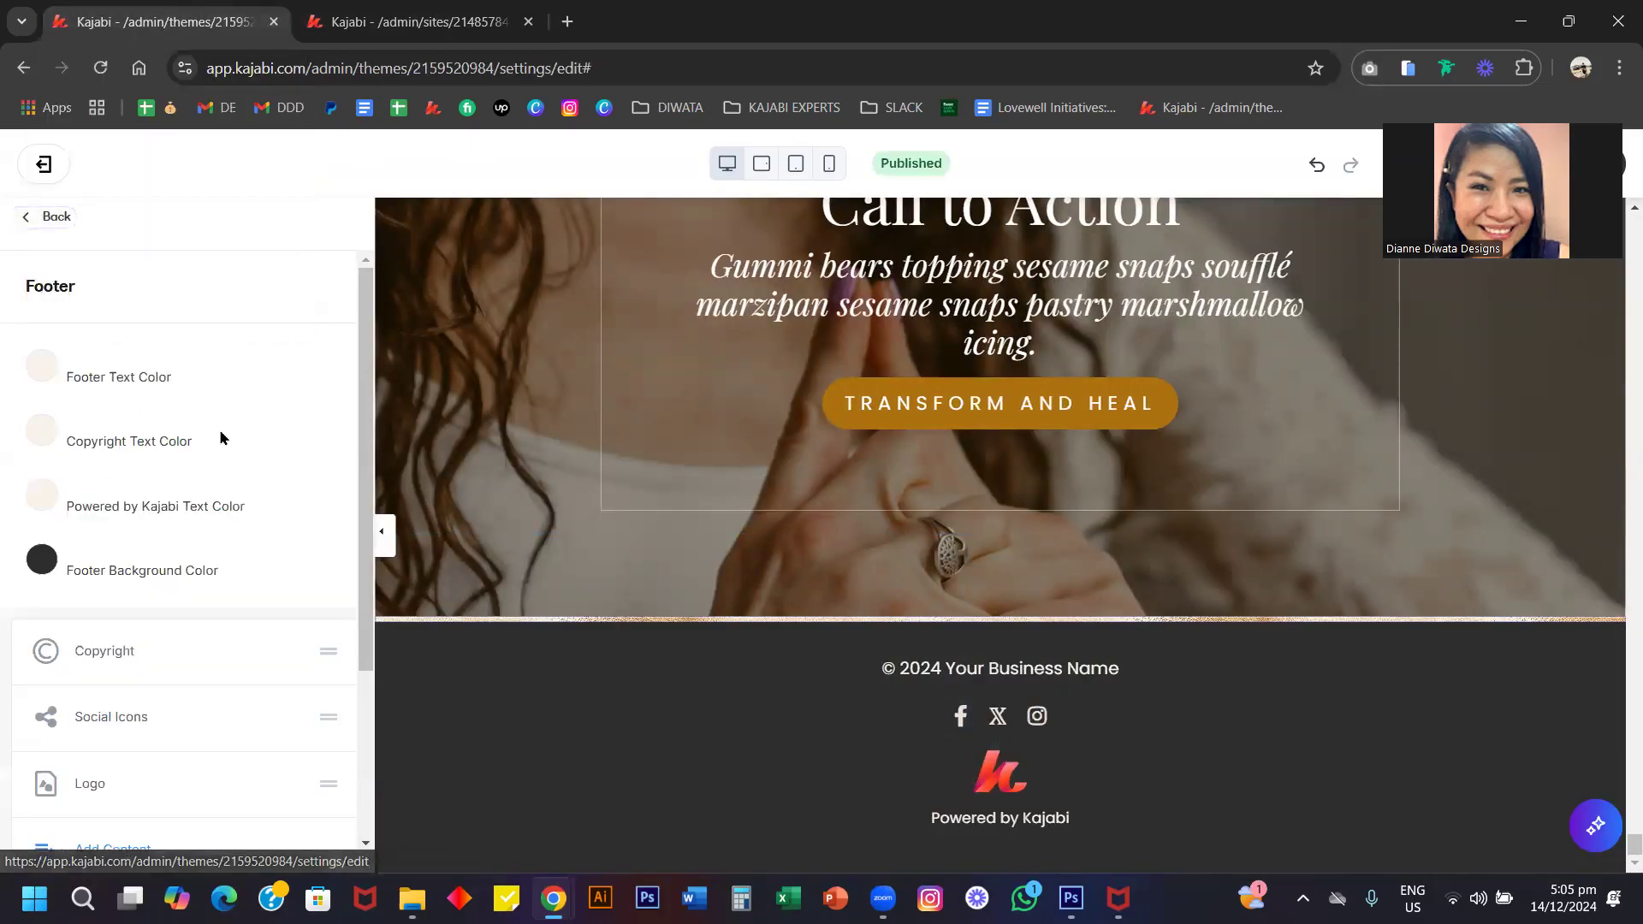
scroll(229, 444, down, 2)
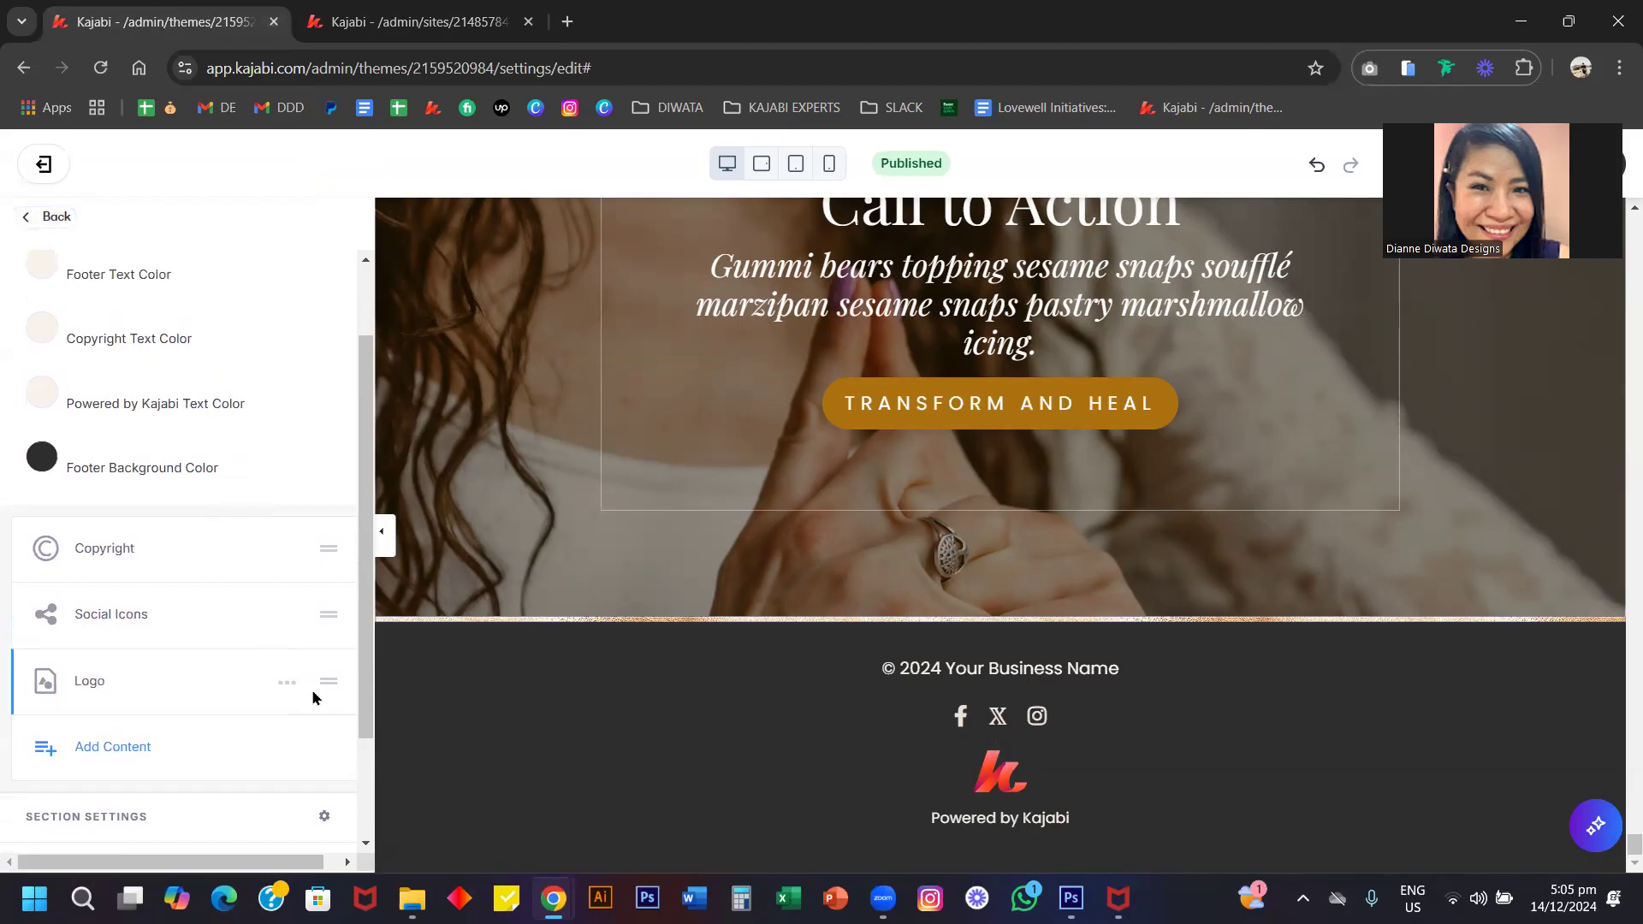
drag(329, 684, 326, 550)
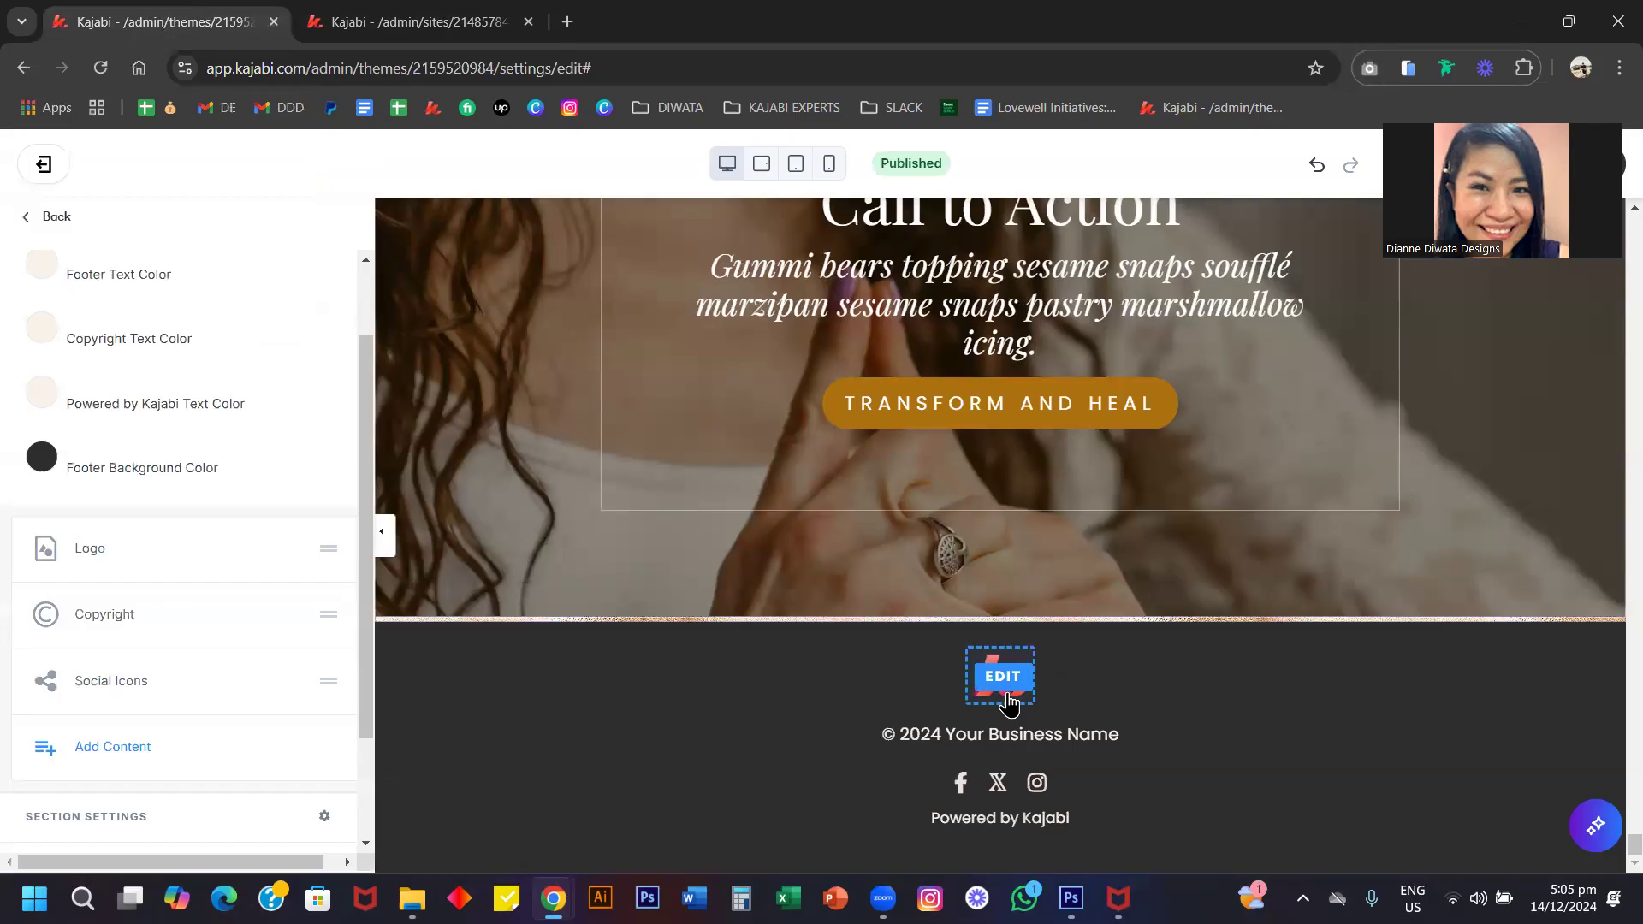
click(51, 219)
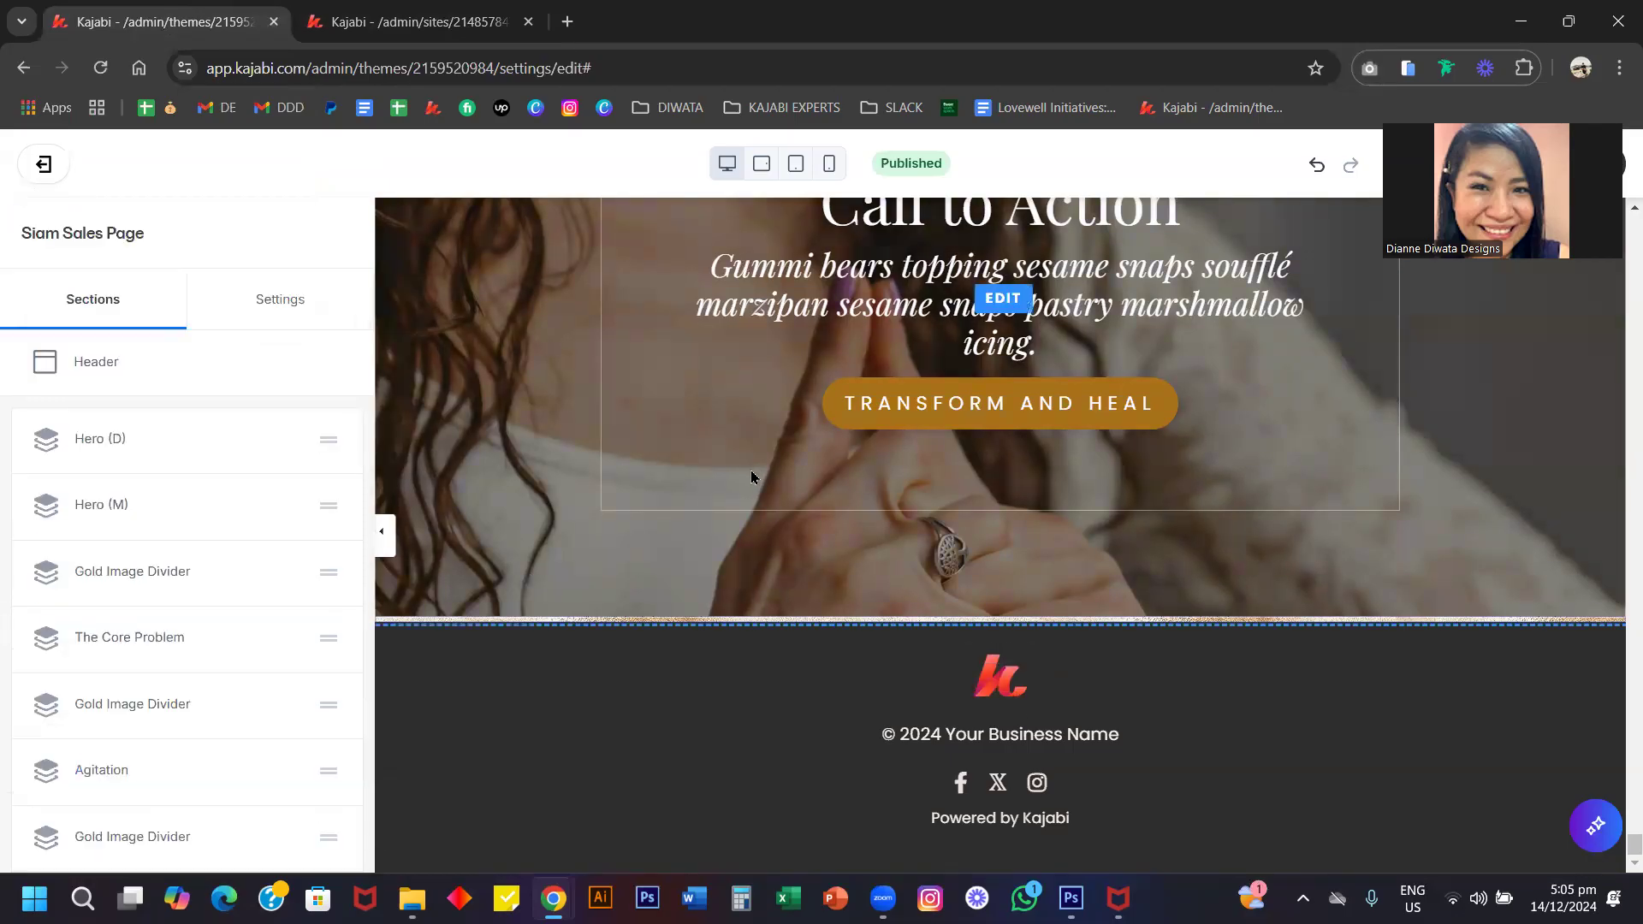
Preview the hero at the start of the page in phone size and open the Hero (M) section.
scroll(751, 469, up, 15)
scroll(751, 470, down, 20)
scroll(751, 475, up, 20)
scroll(751, 470, up, 20)
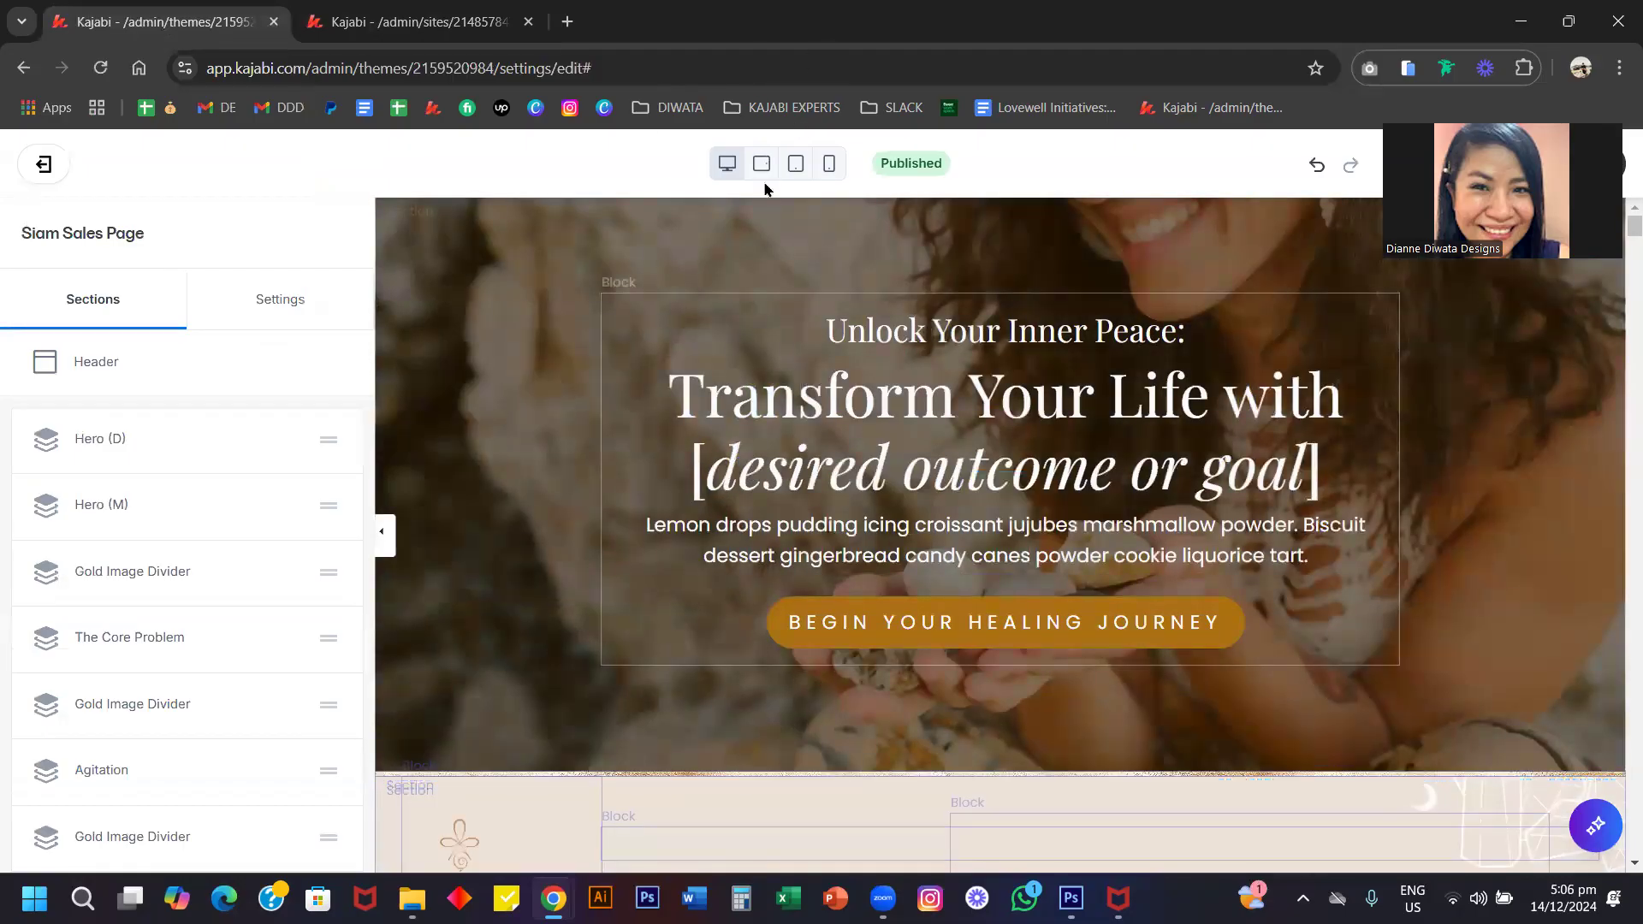
click(830, 165)
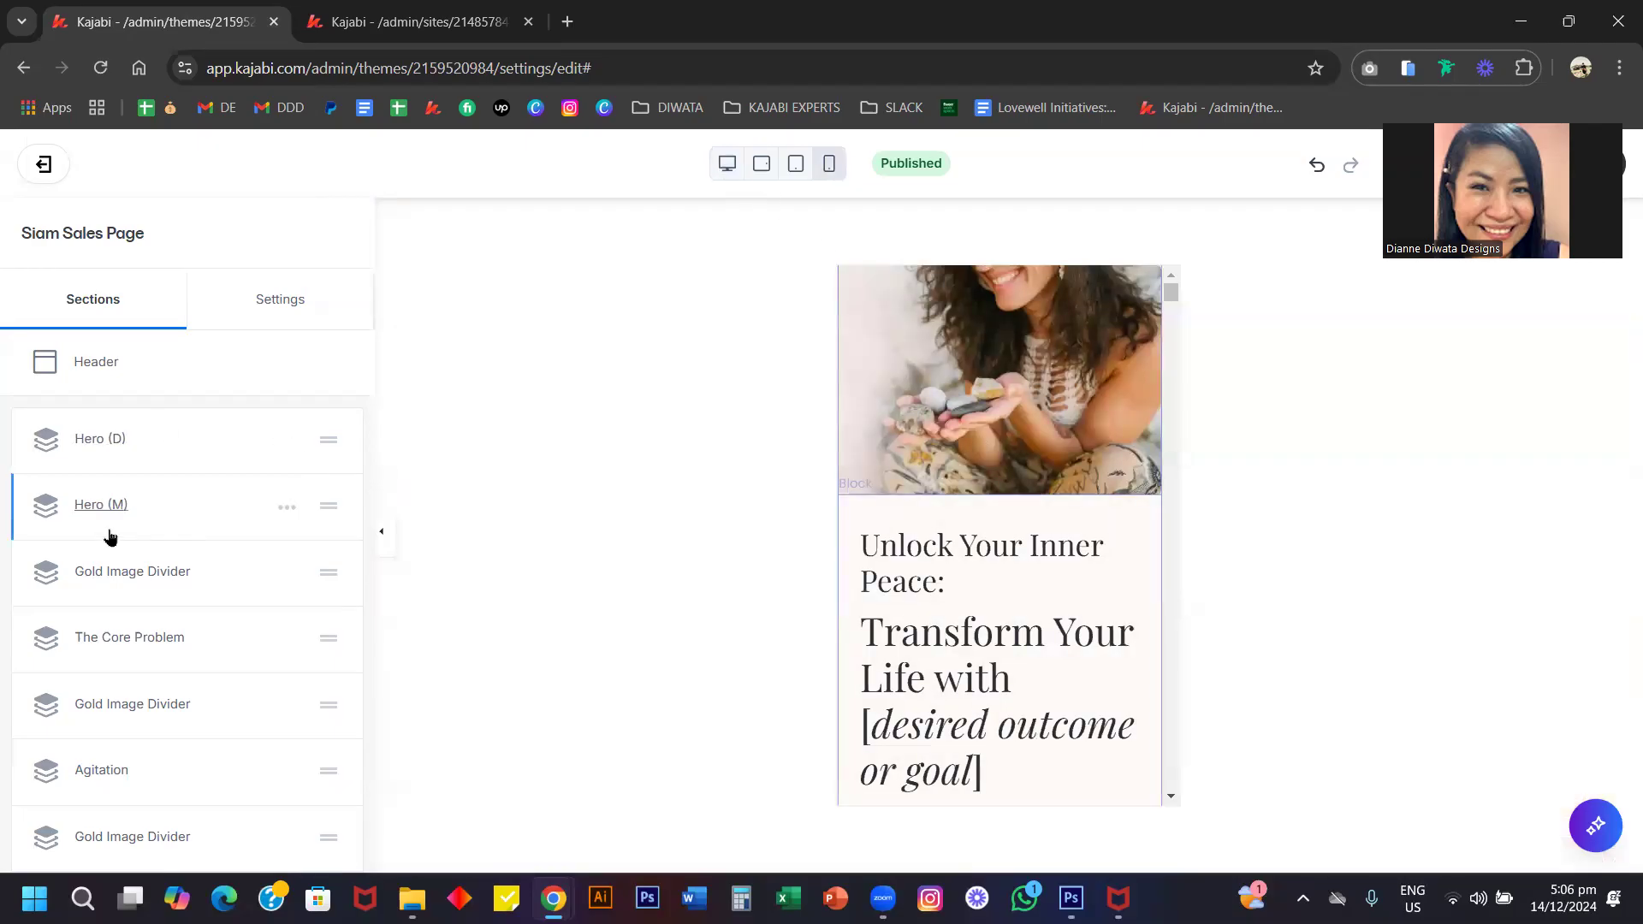
click(92, 512)
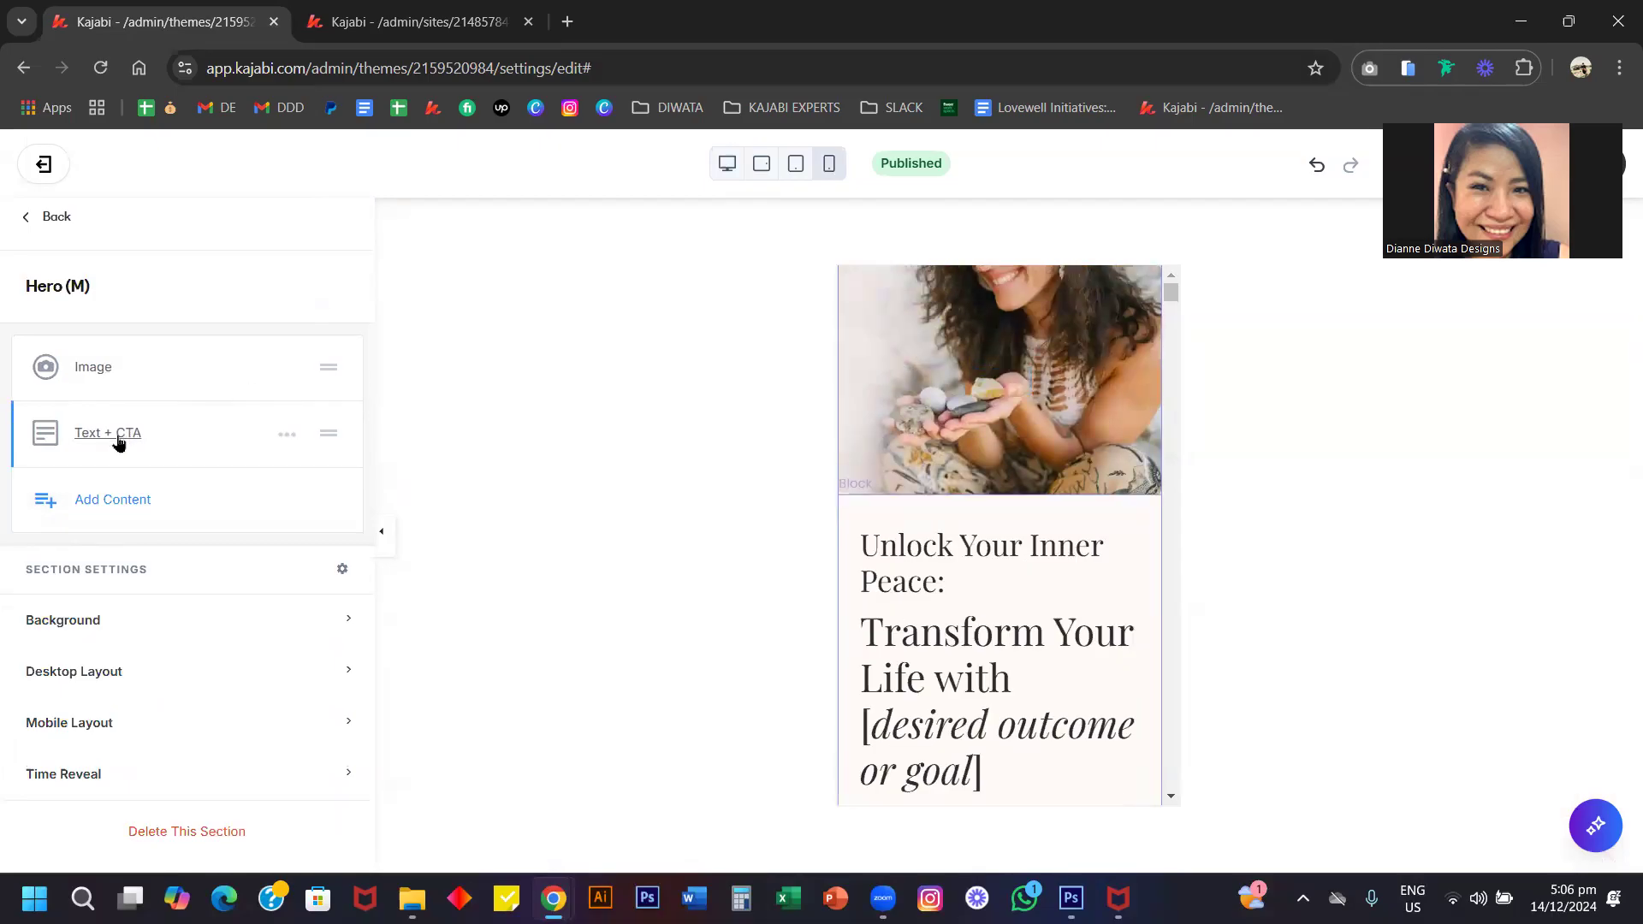
Return to the desktop preview and hide the Hero (M) section.
click(726, 165)
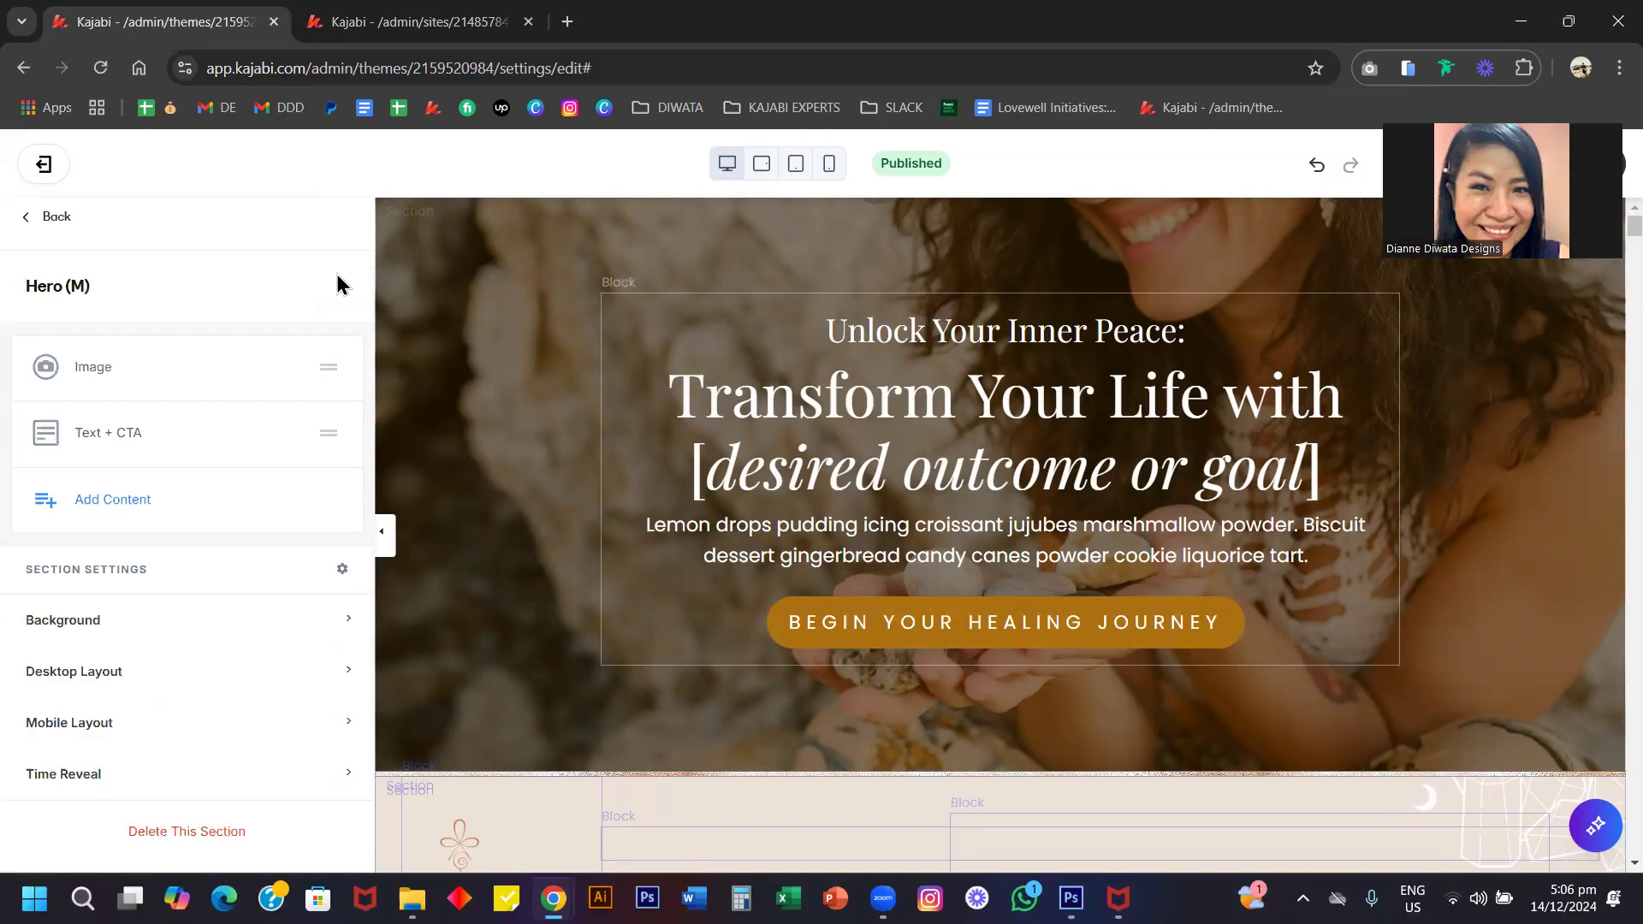
click(51, 217)
click(286, 510)
click(259, 617)
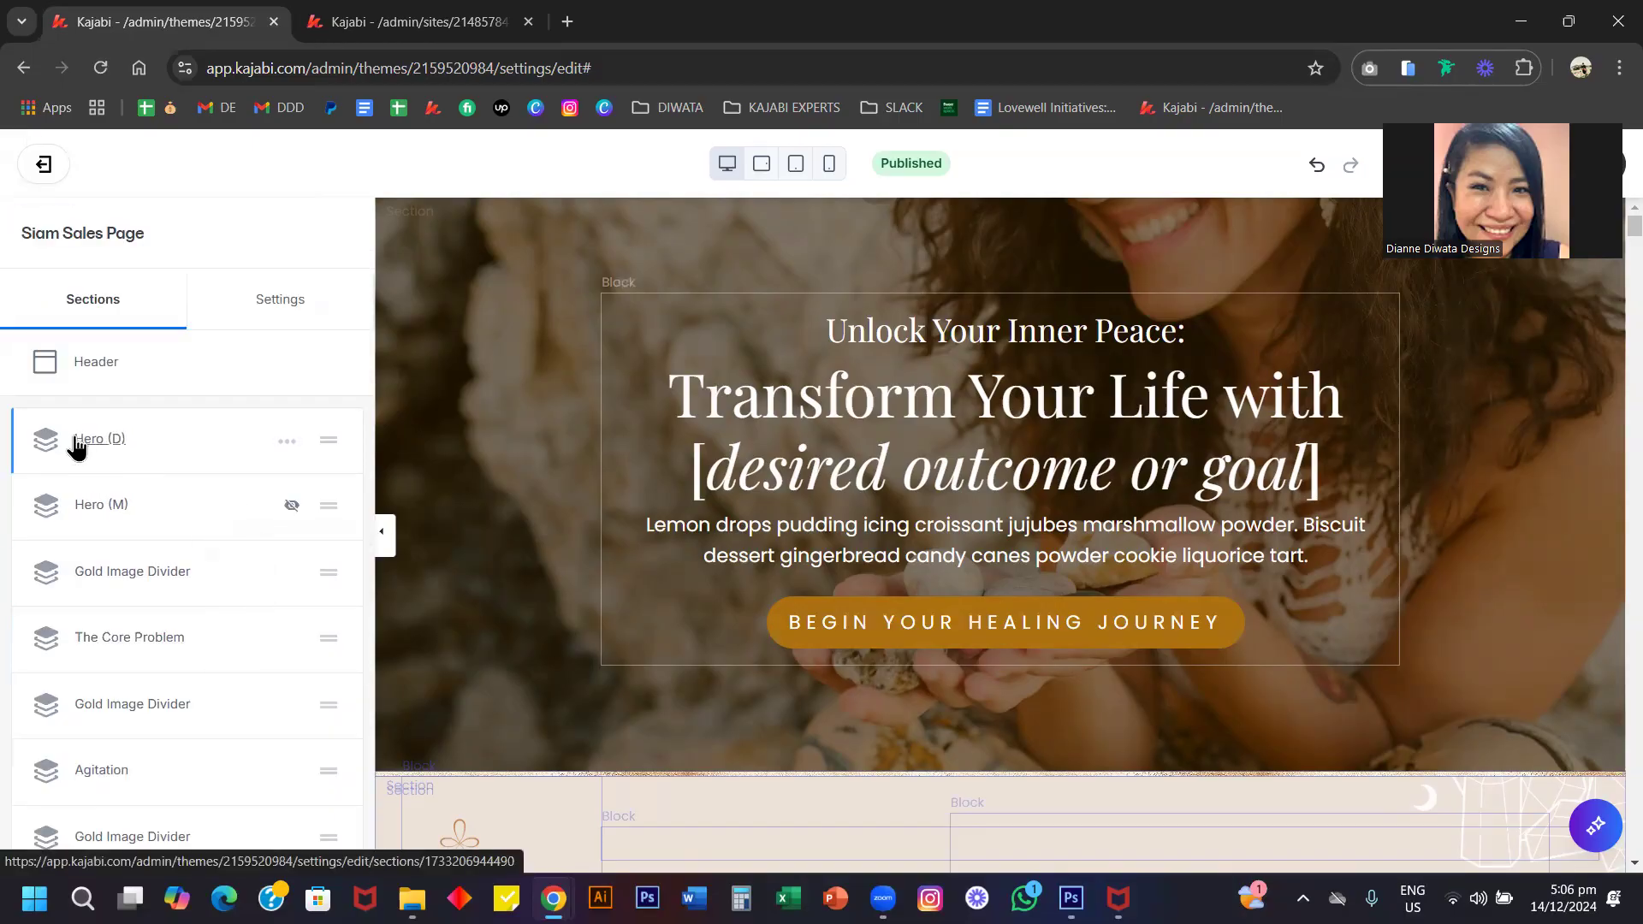
Turn off Hide Section in Hero (D)'s mobile layout and check the hero in the phone-size preview.
click(96, 446)
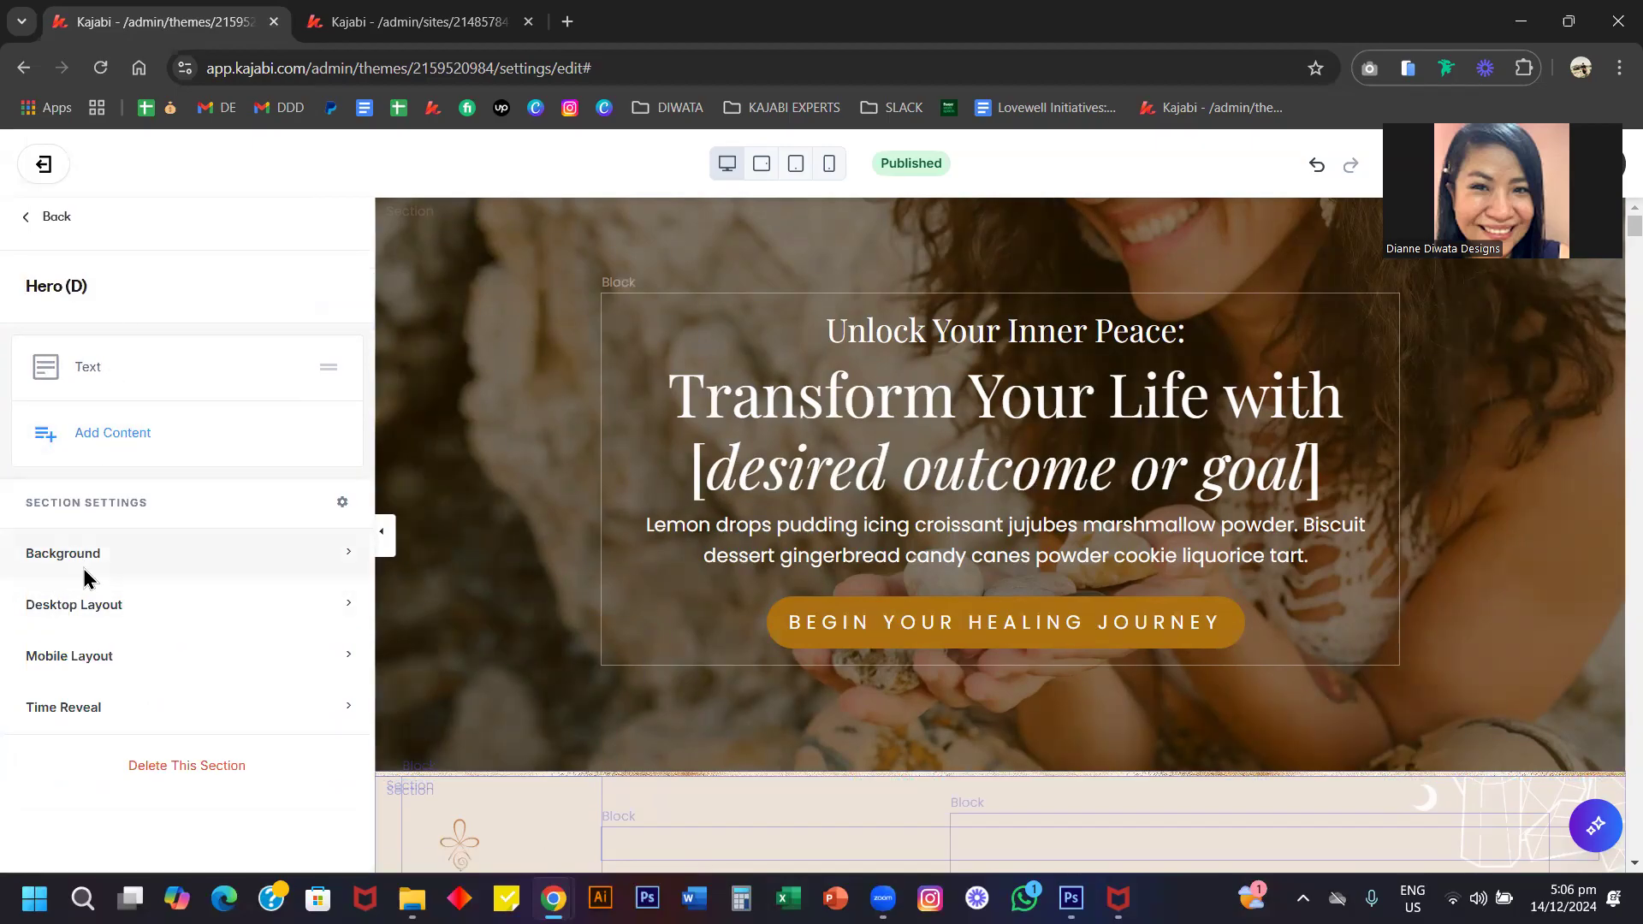
click(76, 655)
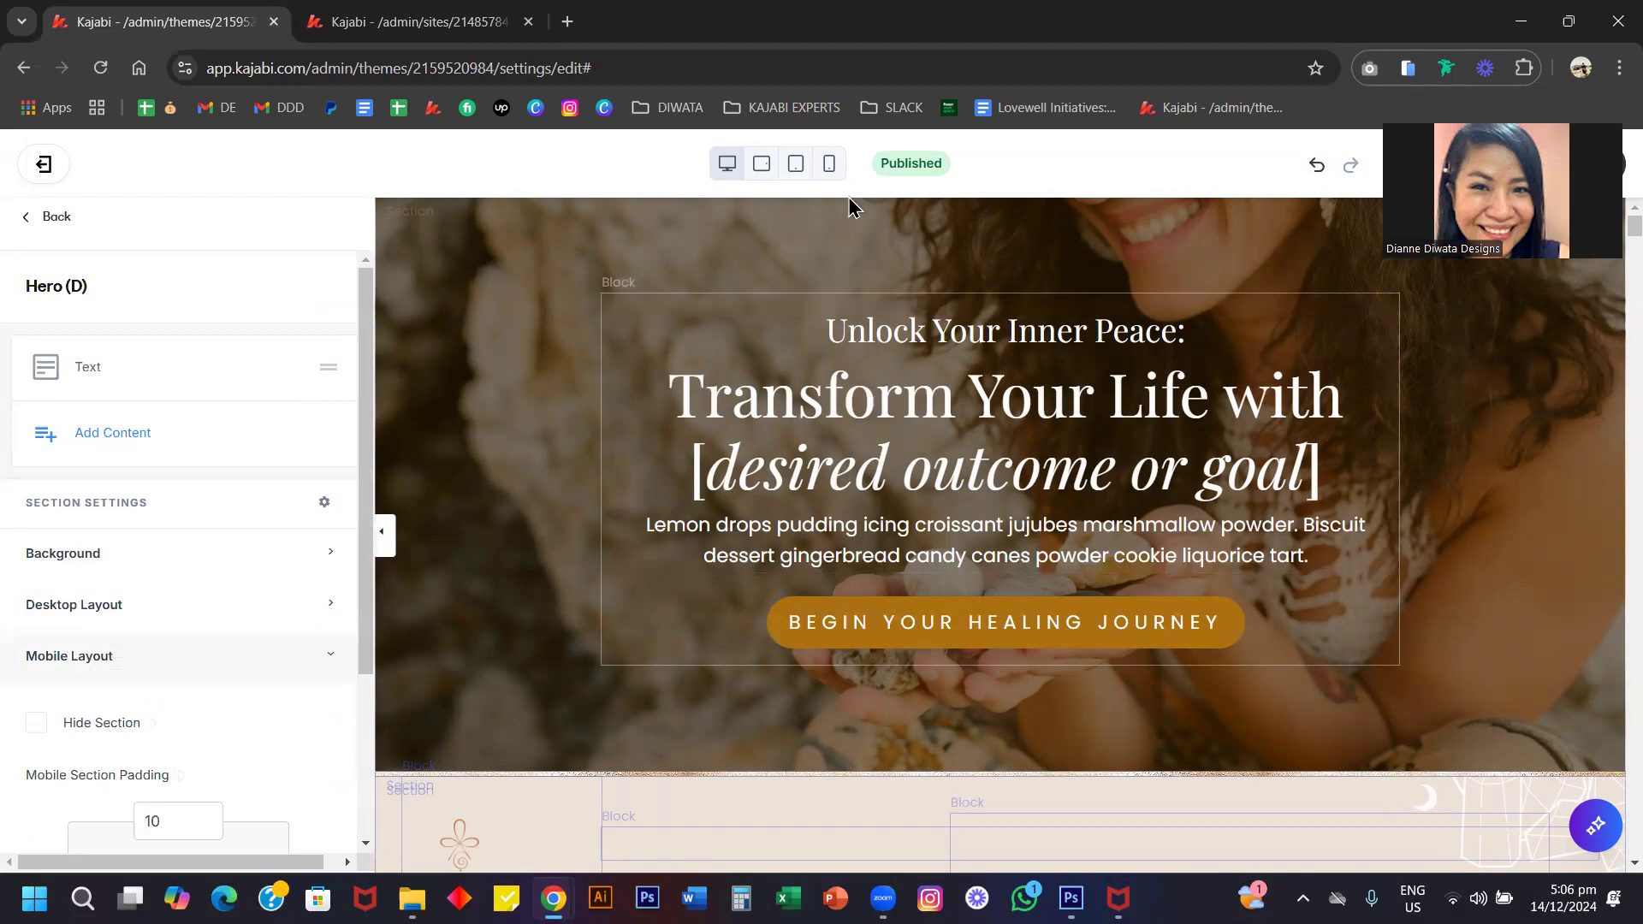
click(47, 216)
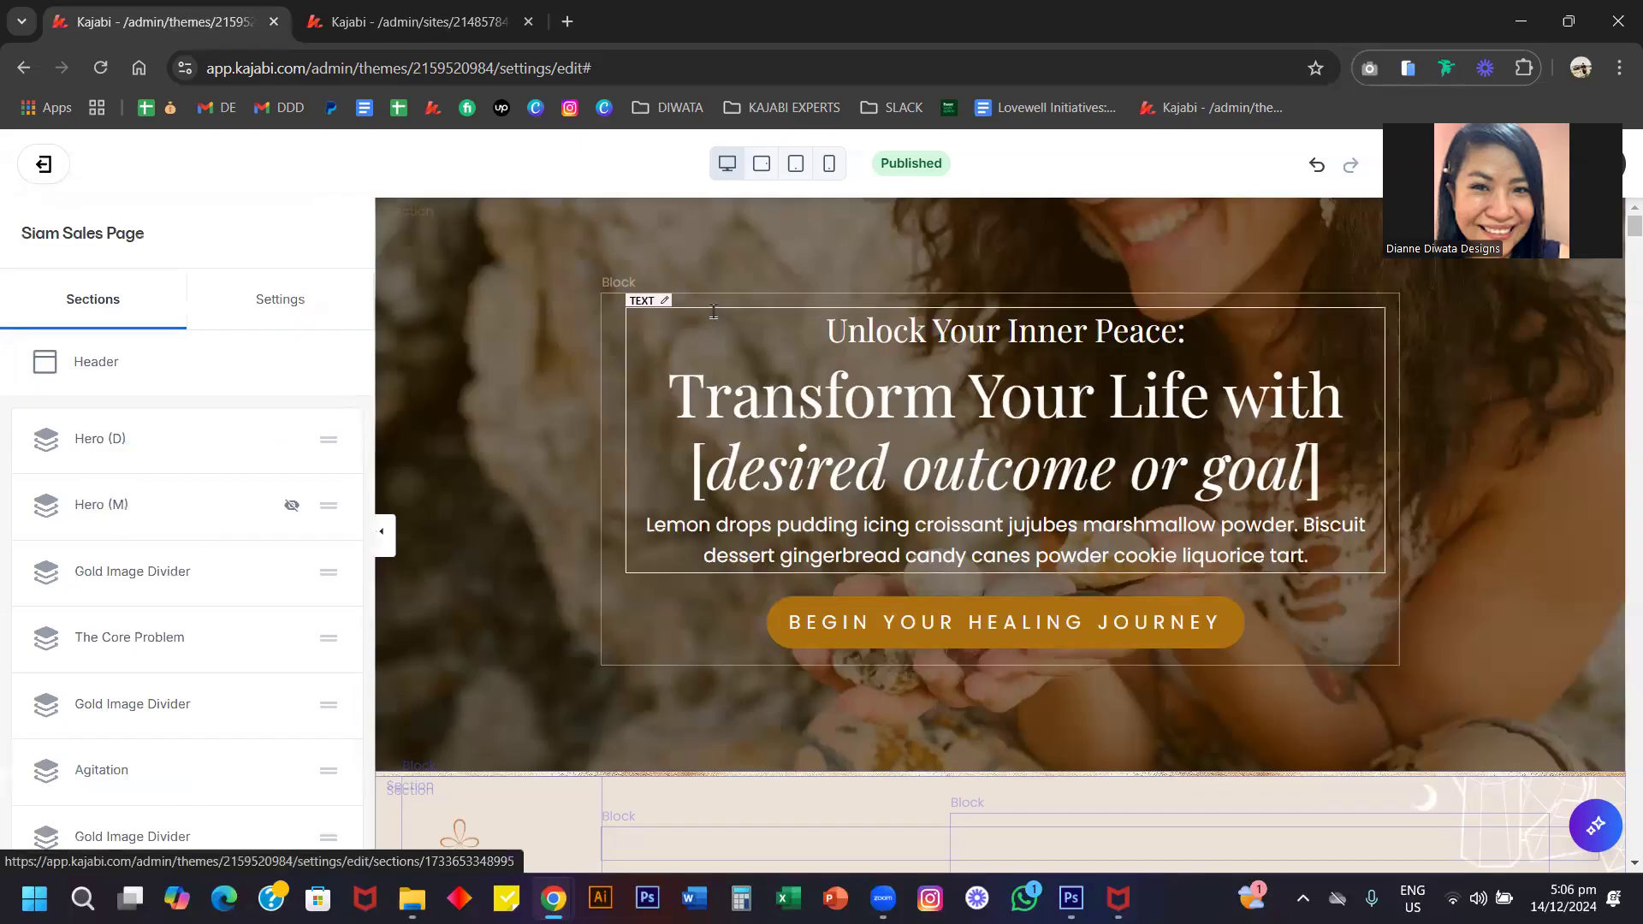
click(829, 163)
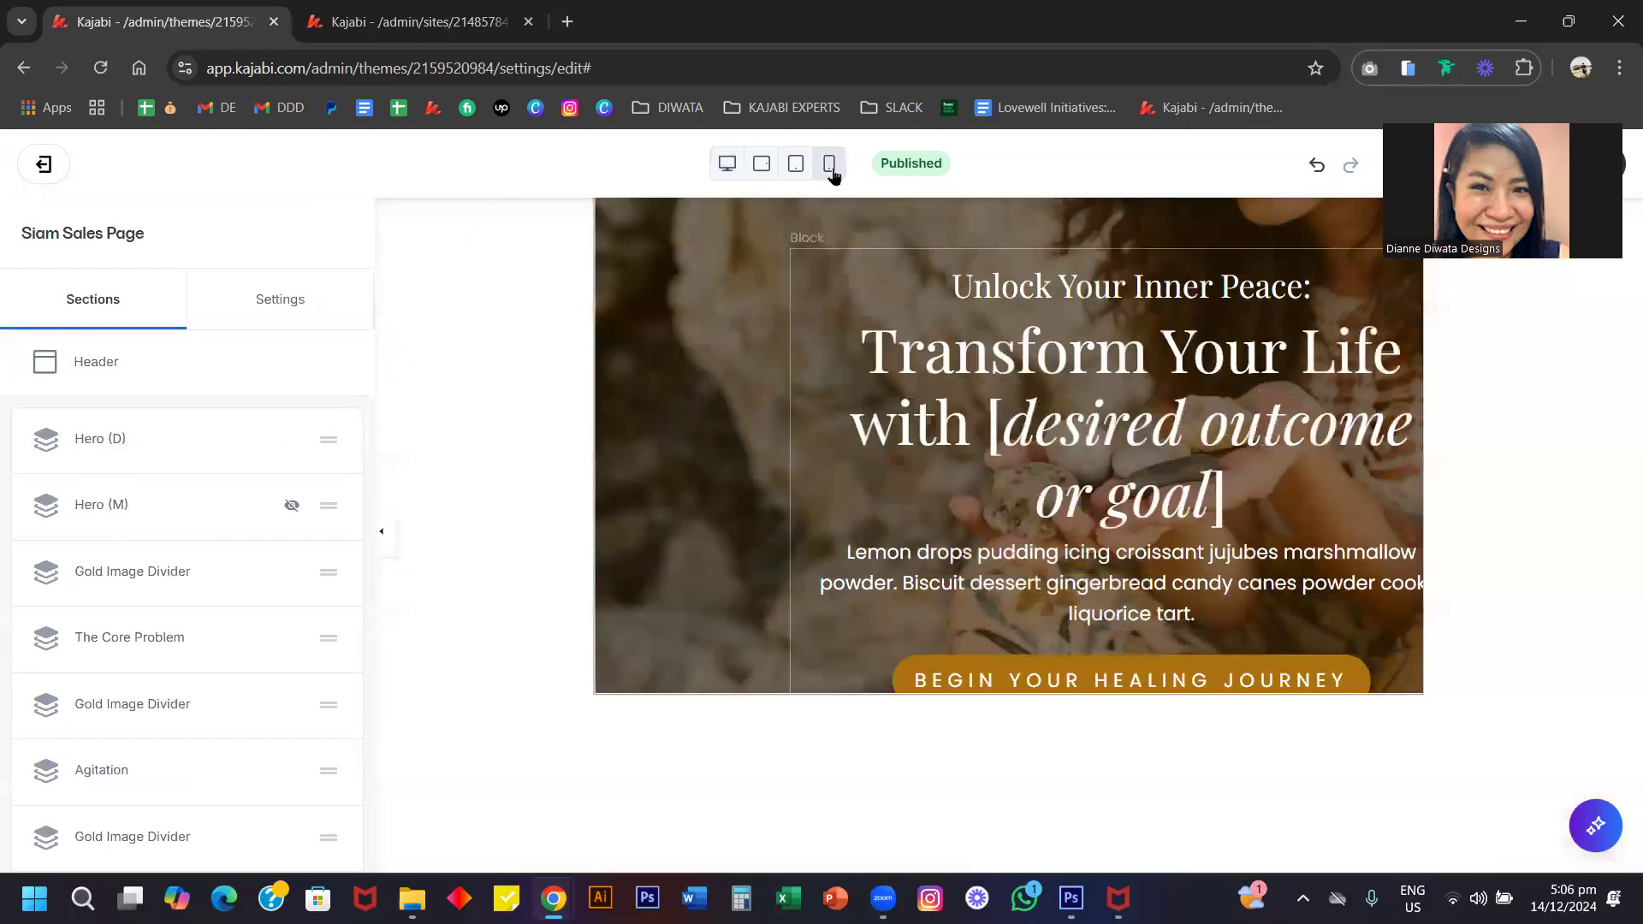
scroll(995, 435, down, 3)
scroll(995, 435, up, 4)
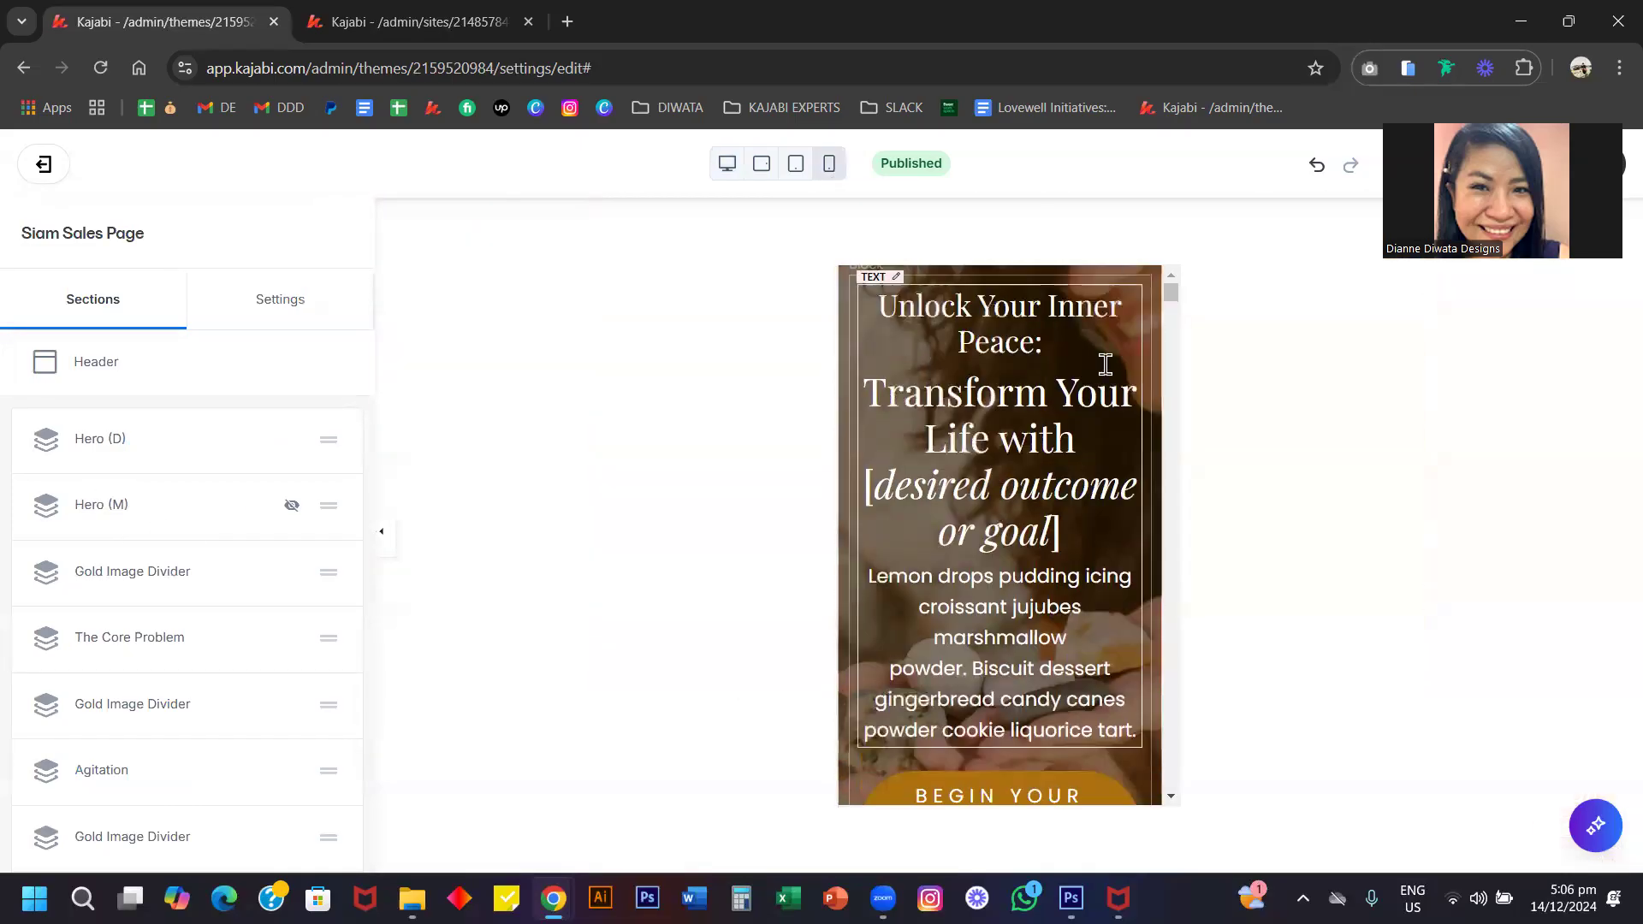
Compare the hero in desktop and phone previews and unhide the Hero (M) section.
click(728, 171)
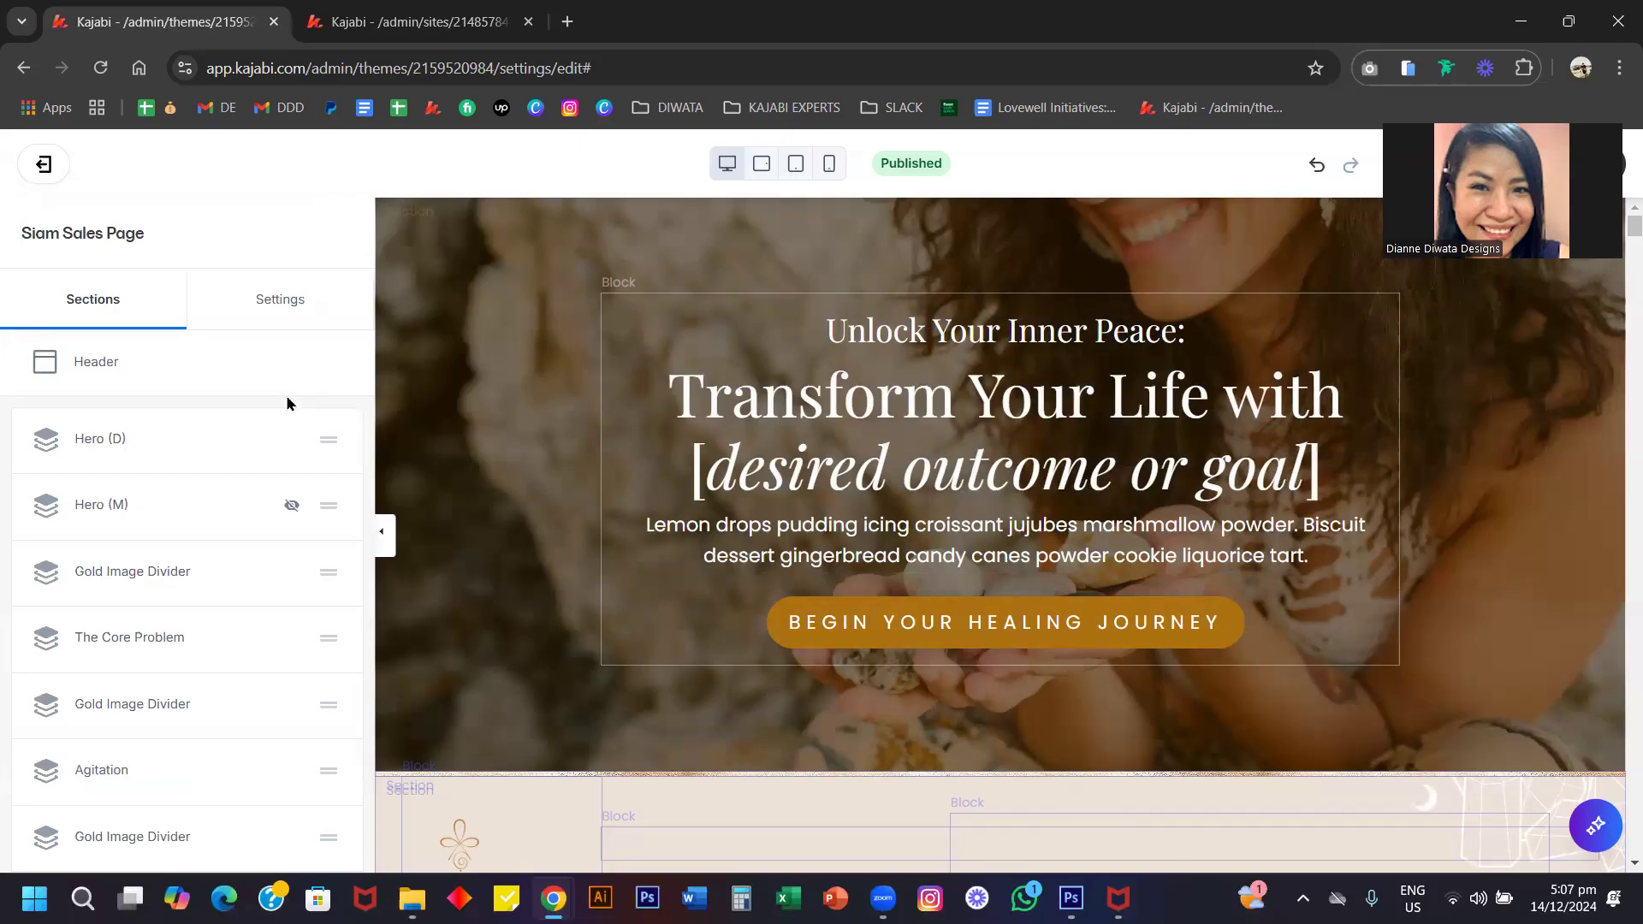
click(257, 510)
click(830, 164)
scroll(1151, 537, down, 3)
scroll(1151, 538, up, 3)
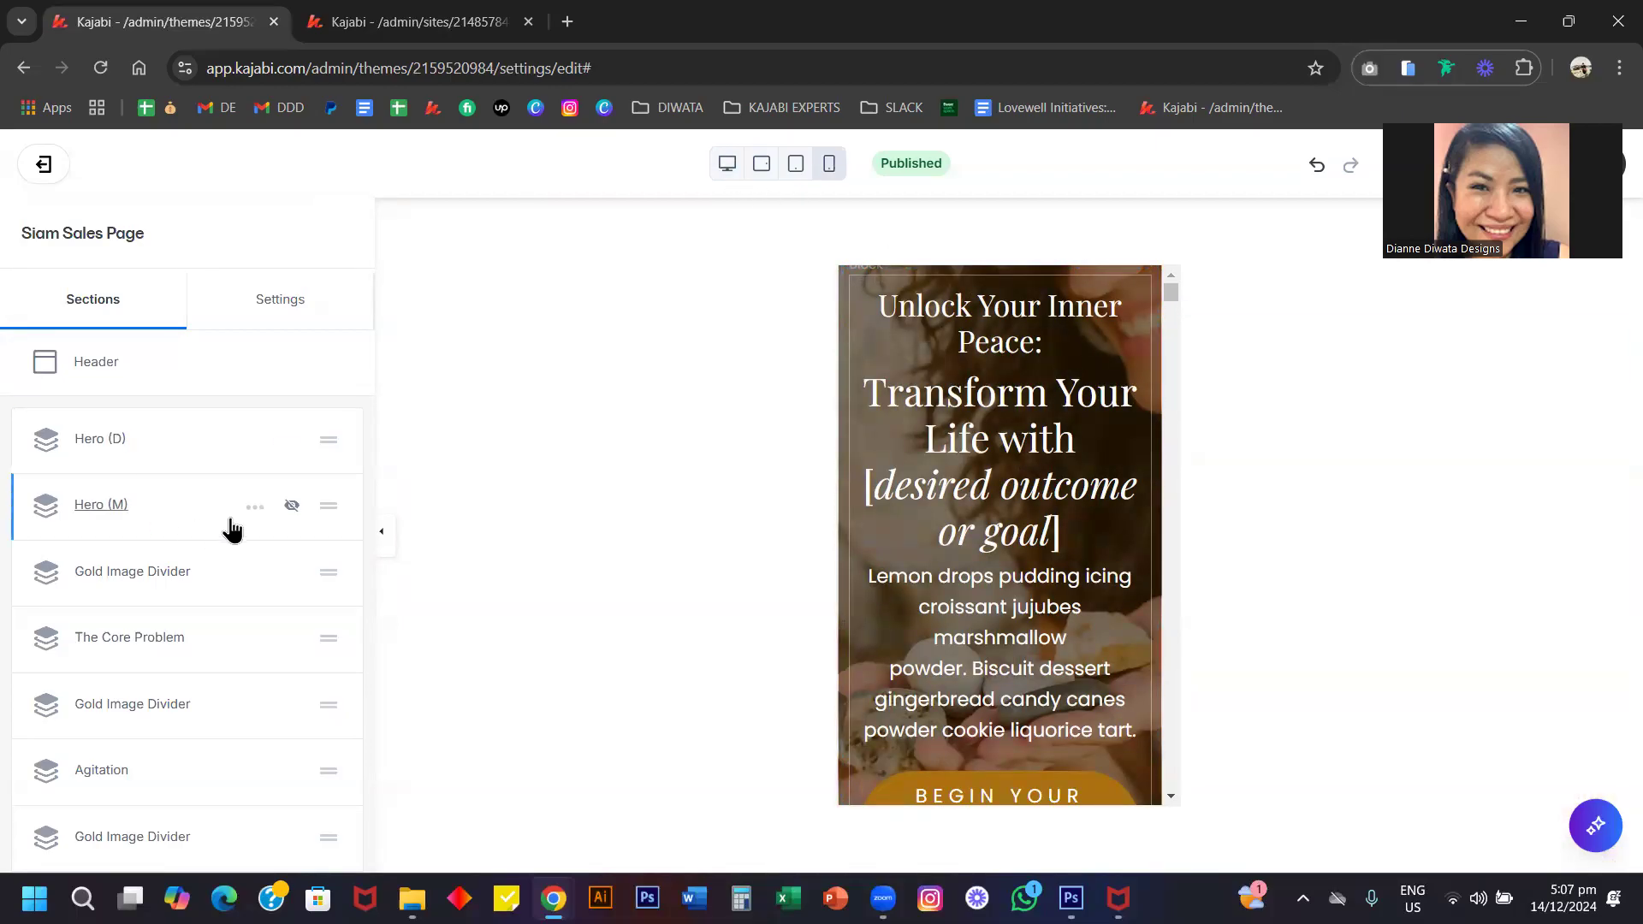
click(255, 506)
click(232, 618)
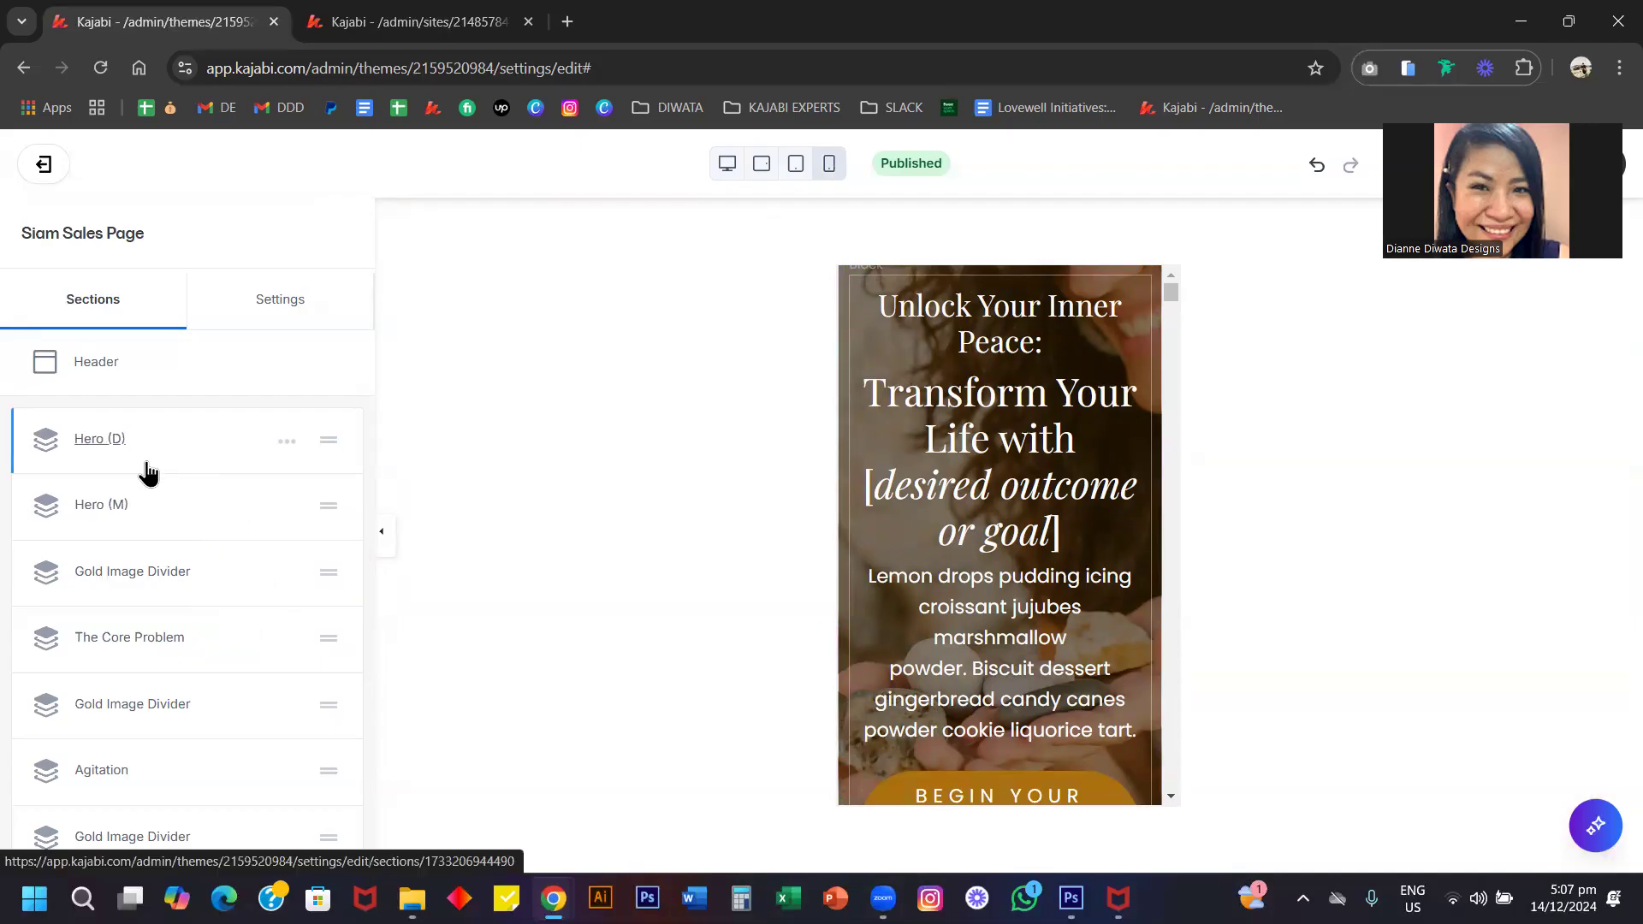
Enable Hide Section in Hero (D)'s mobile layout and review the mobile hero in the phone preview.
click(114, 458)
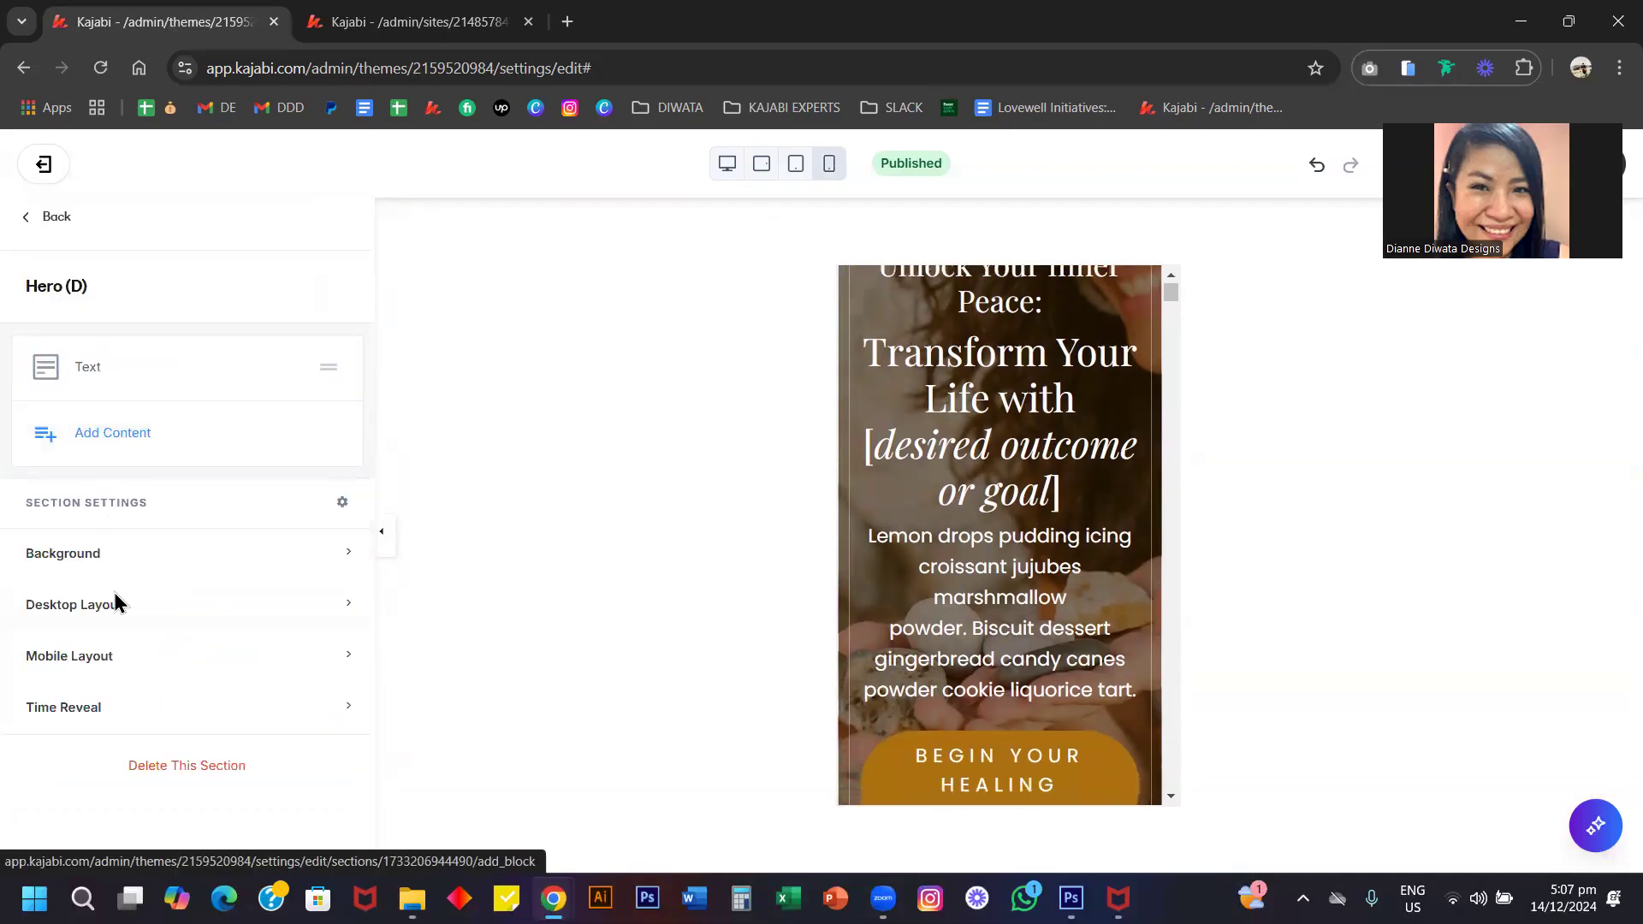
click(52, 655)
scroll(965, 388, up, 1)
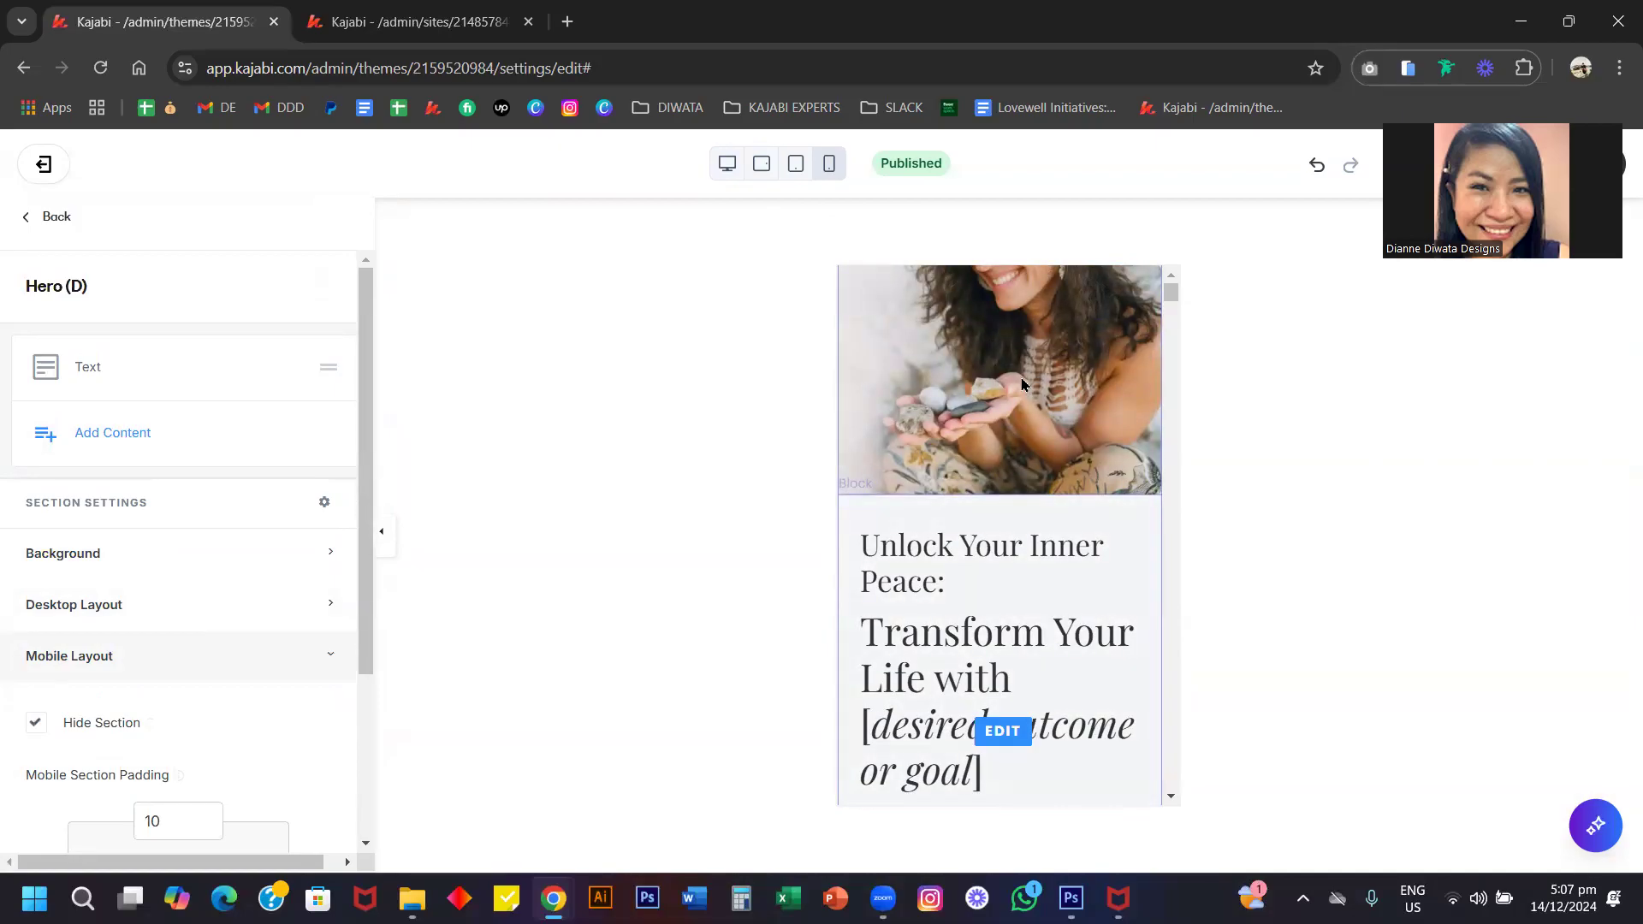
scroll(1024, 385, down, 4)
scroll(981, 503, up, 4)
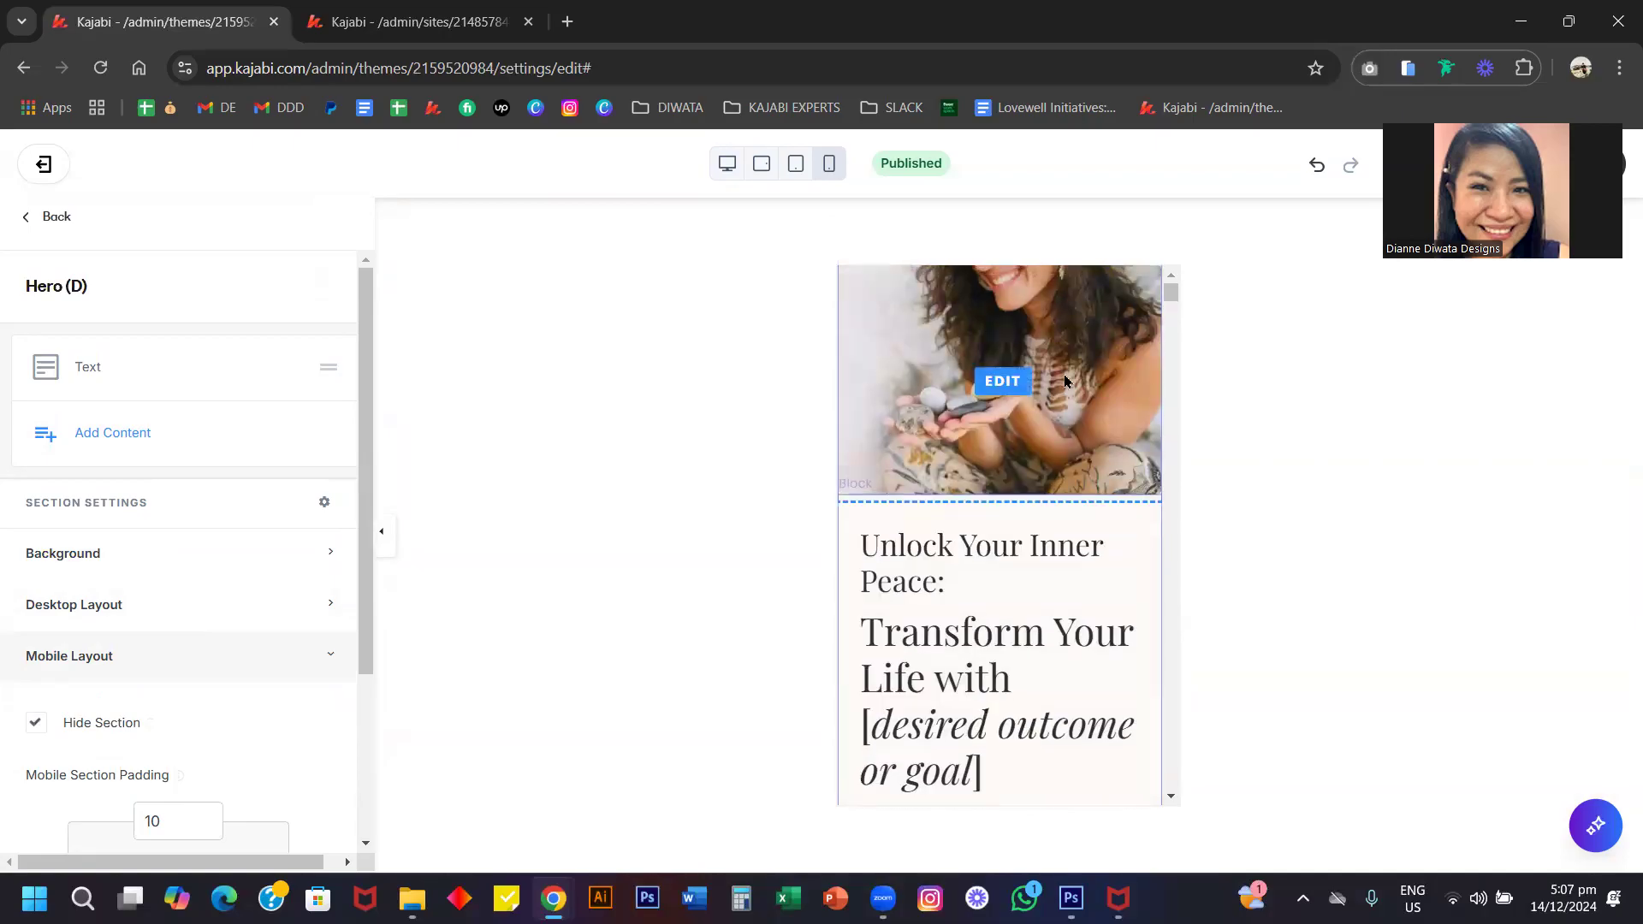
Hide the Image block inside the Hero (M) section.
click(907, 392)
scroll(139, 433, up, 3)
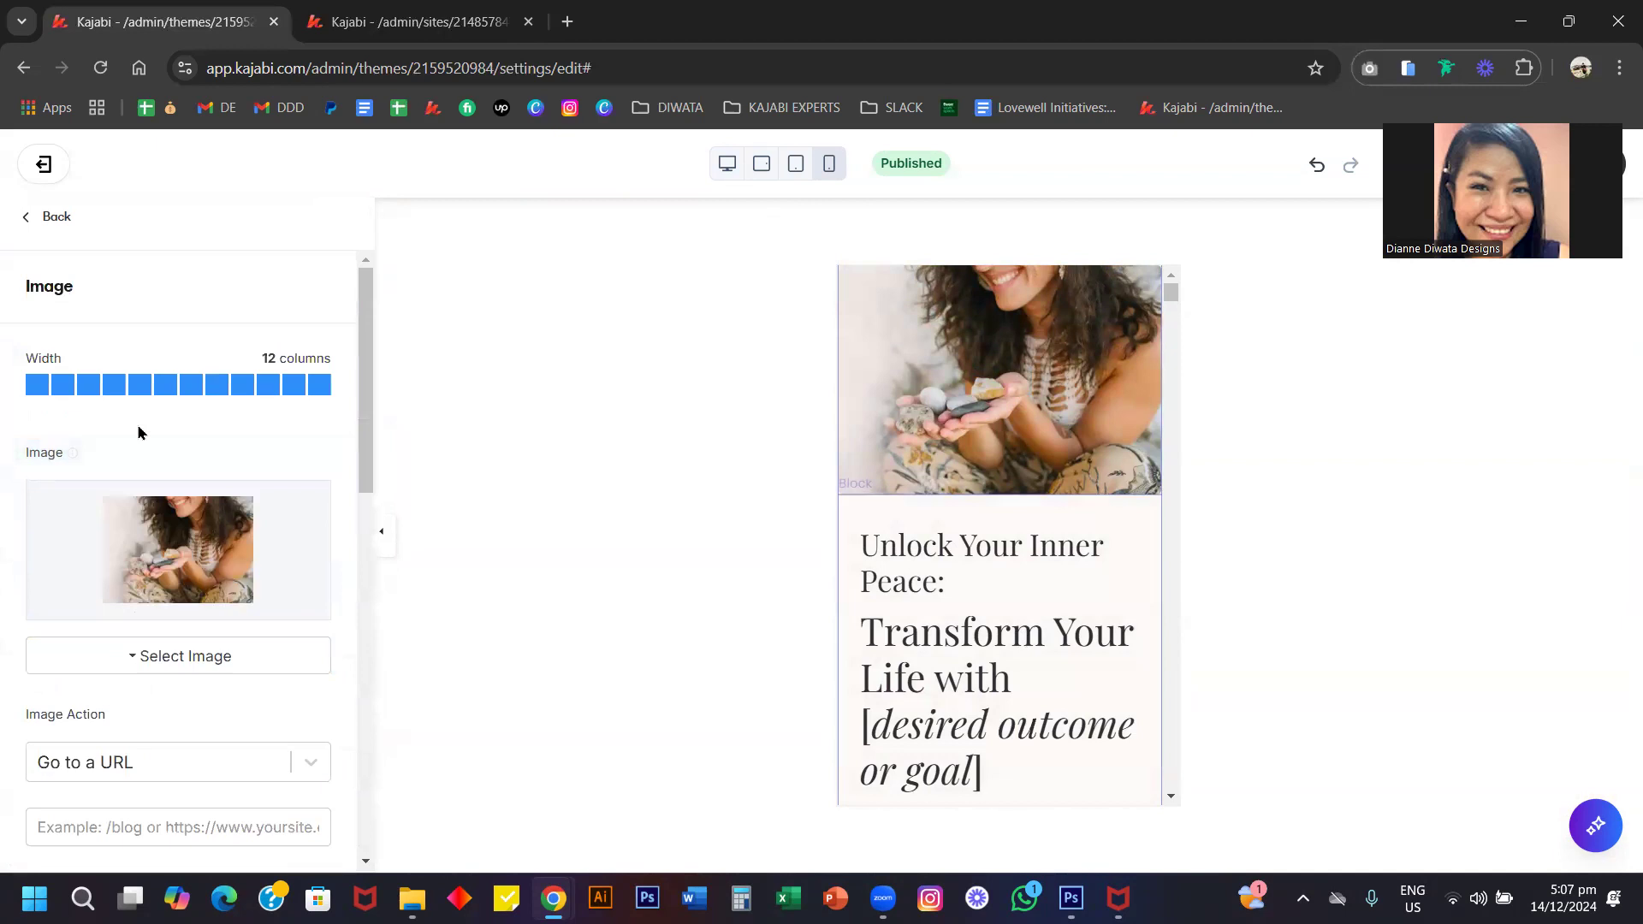
click(53, 219)
click(287, 375)
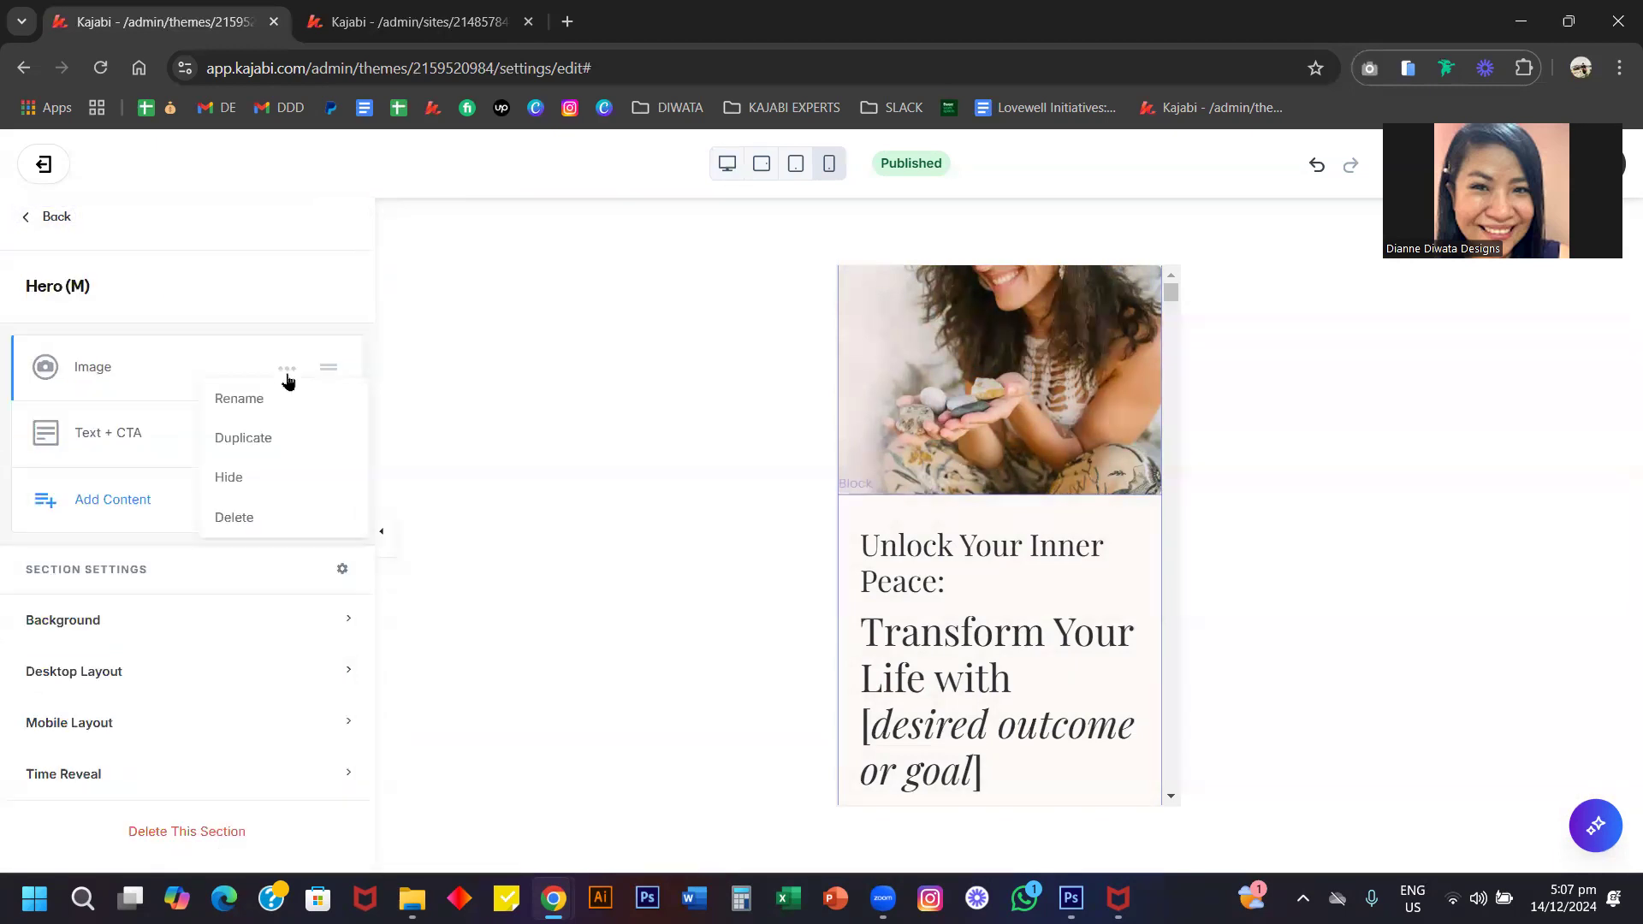
click(274, 479)
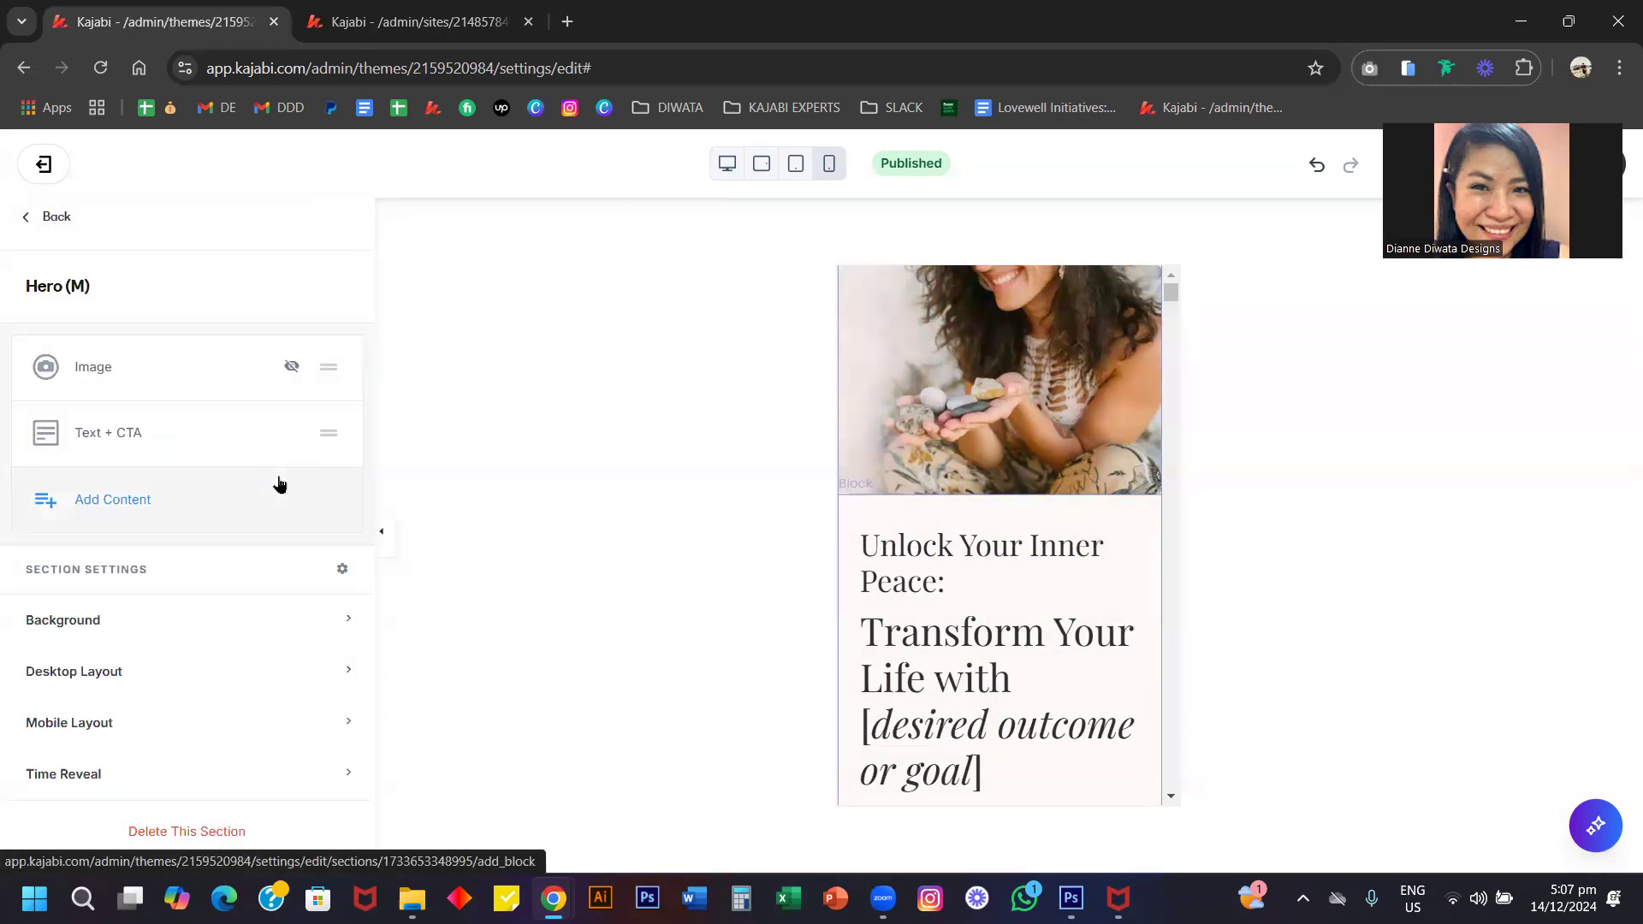
Check the Hero (M) Image block's mobile layout options and review the phone preview down to The Core Problem's icon.
click(92, 368)
scroll(117, 513, down, 10)
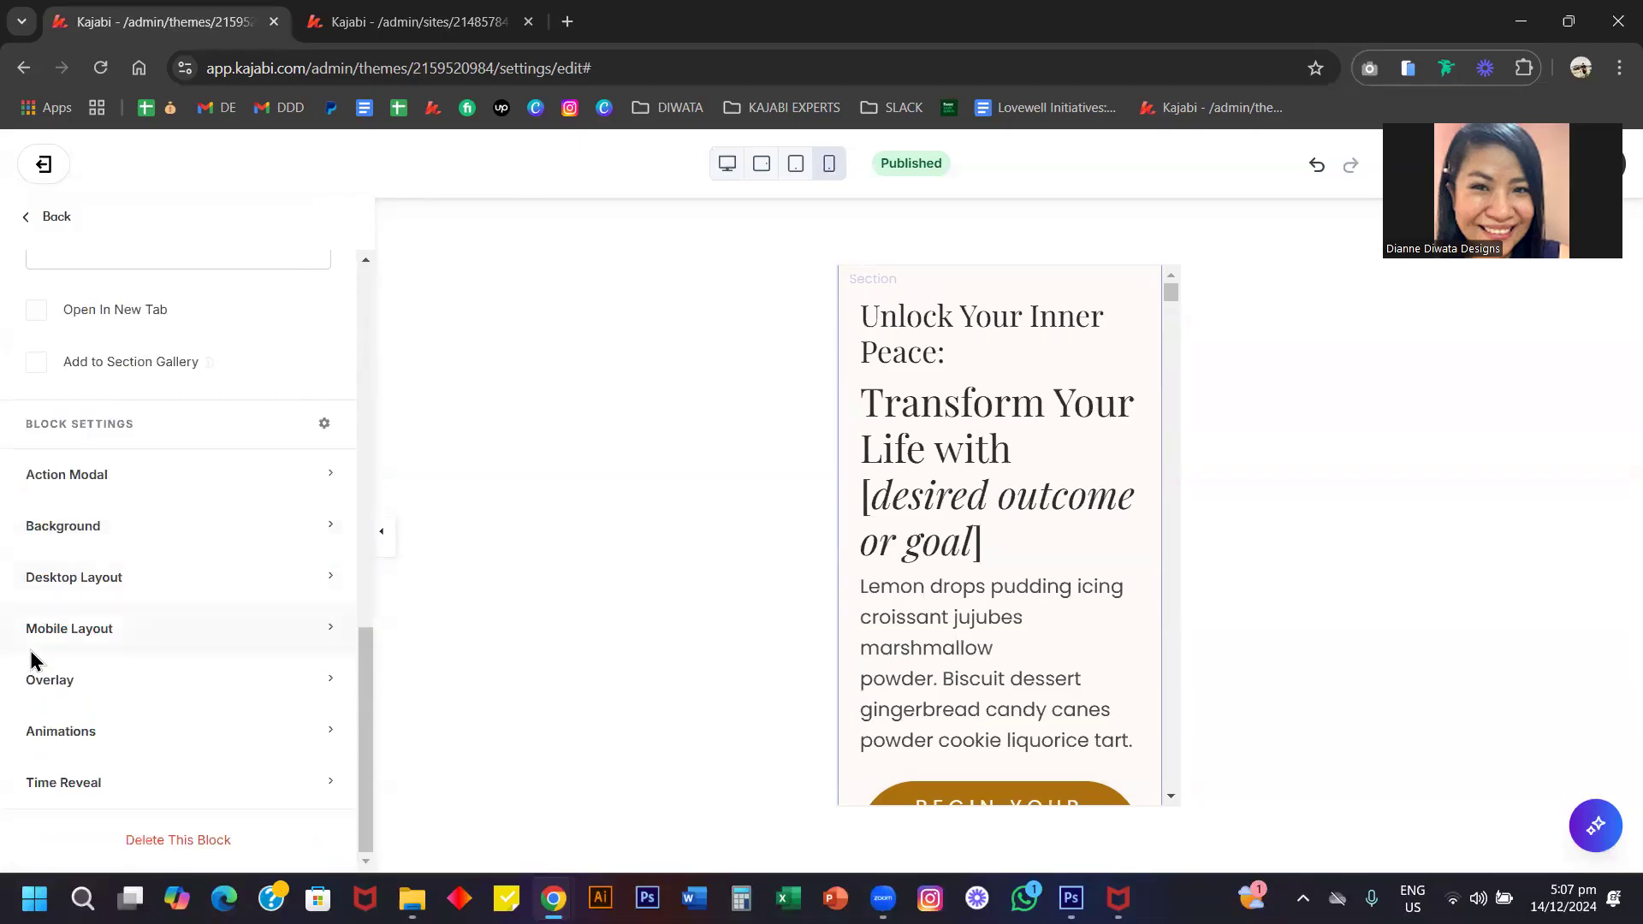
click(32, 650)
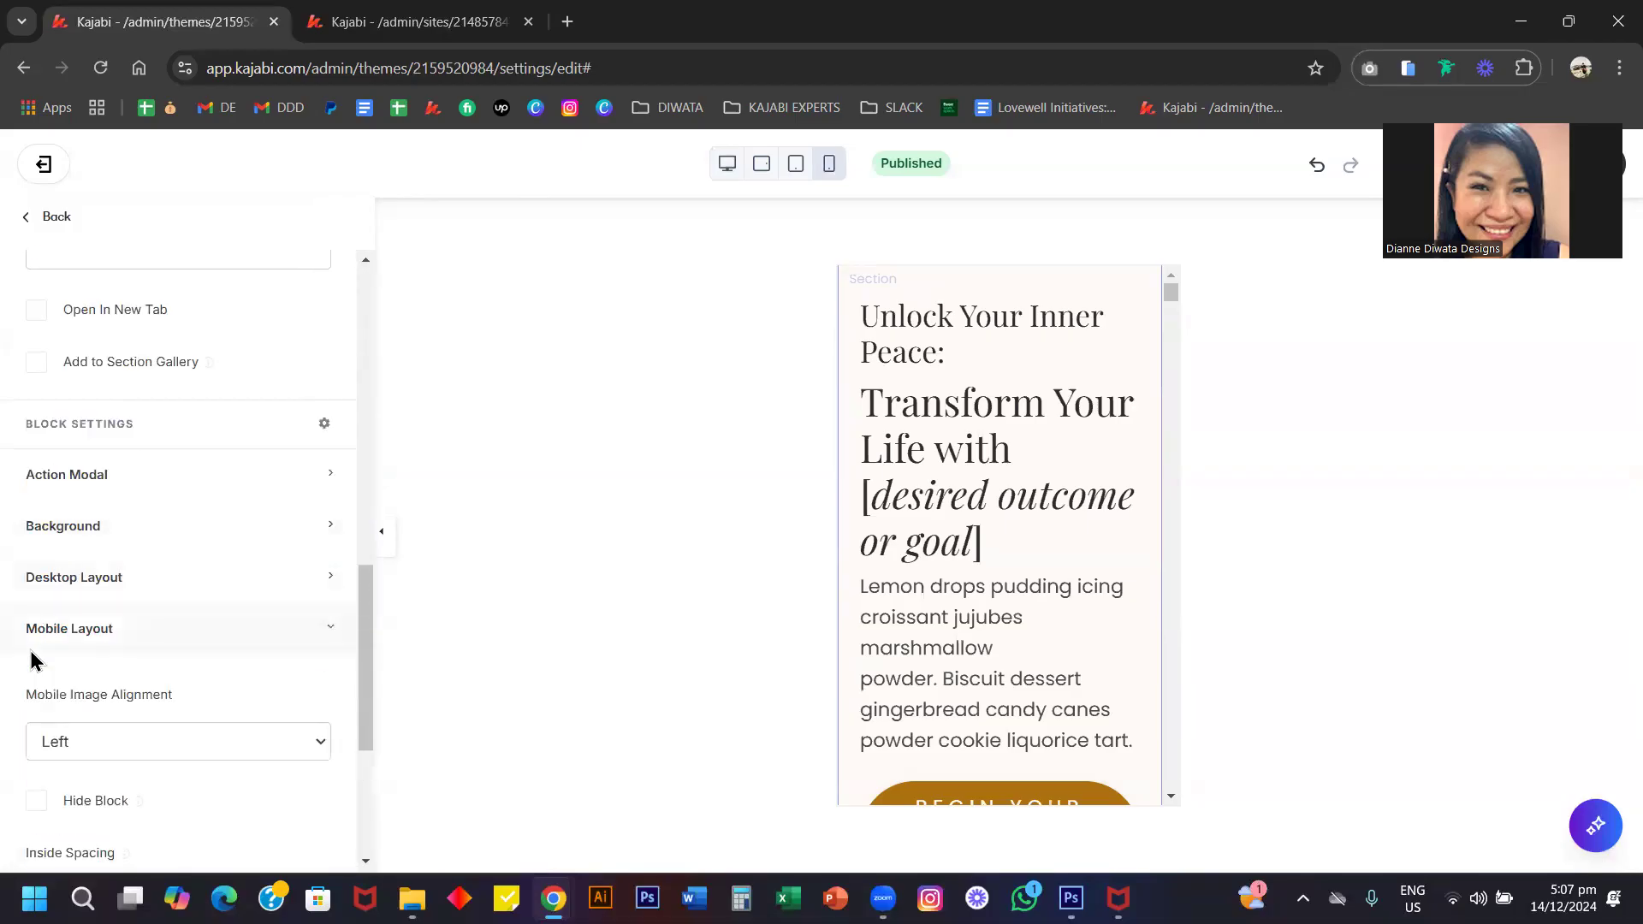
click(53, 217)
scroll(1041, 506, down, 5)
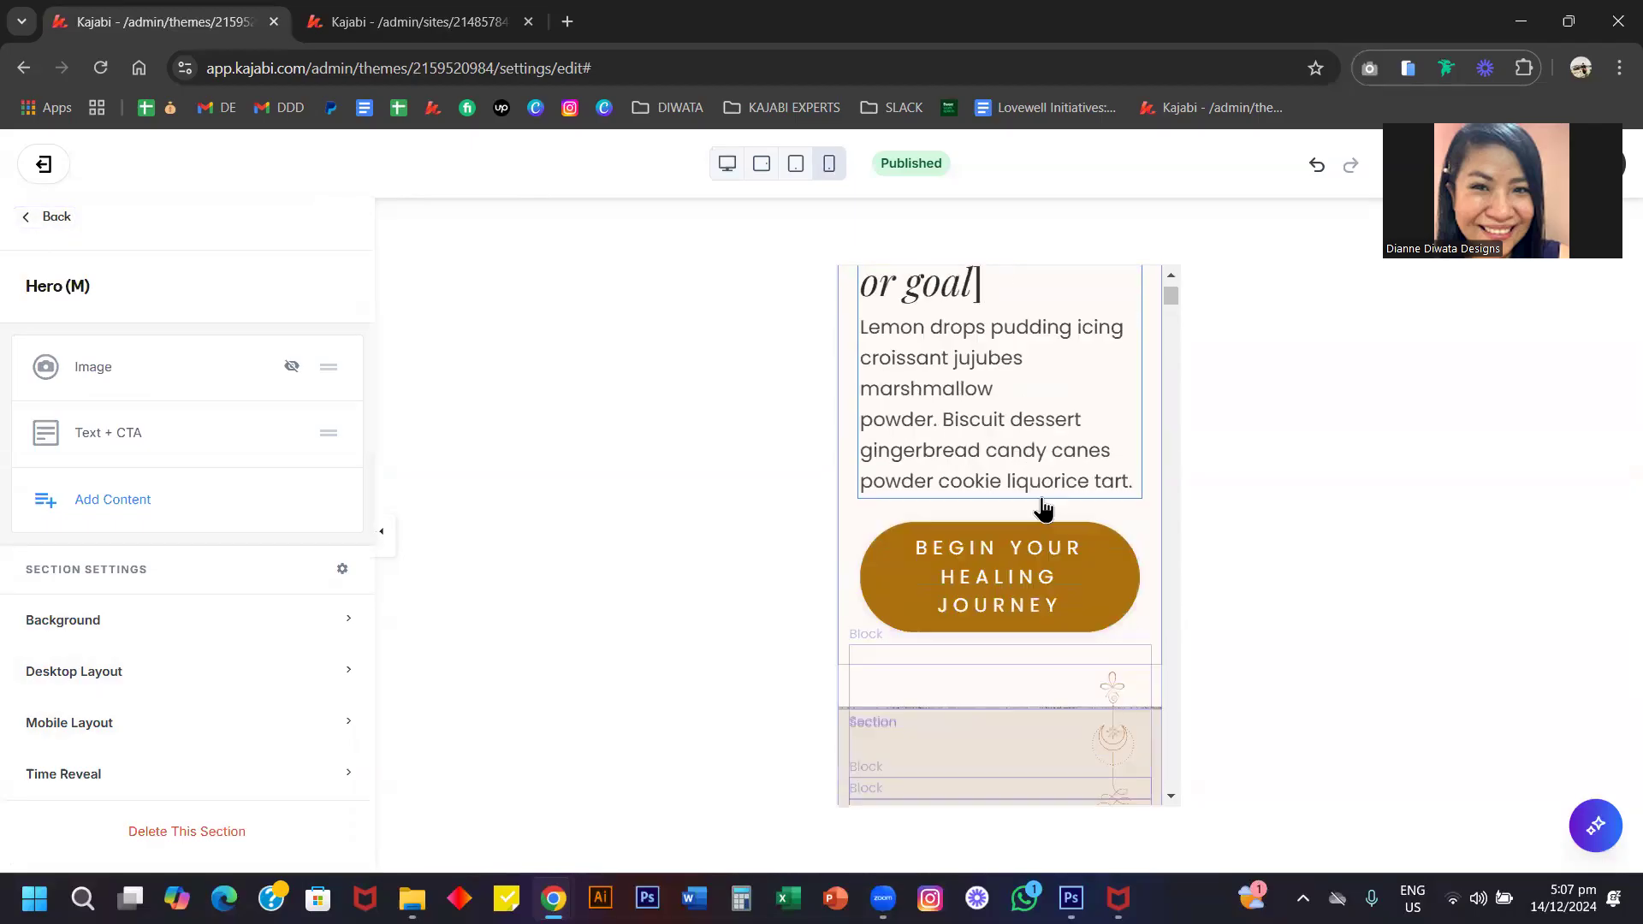
scroll(1042, 508, up, 1)
scroll(1042, 508, down, 2)
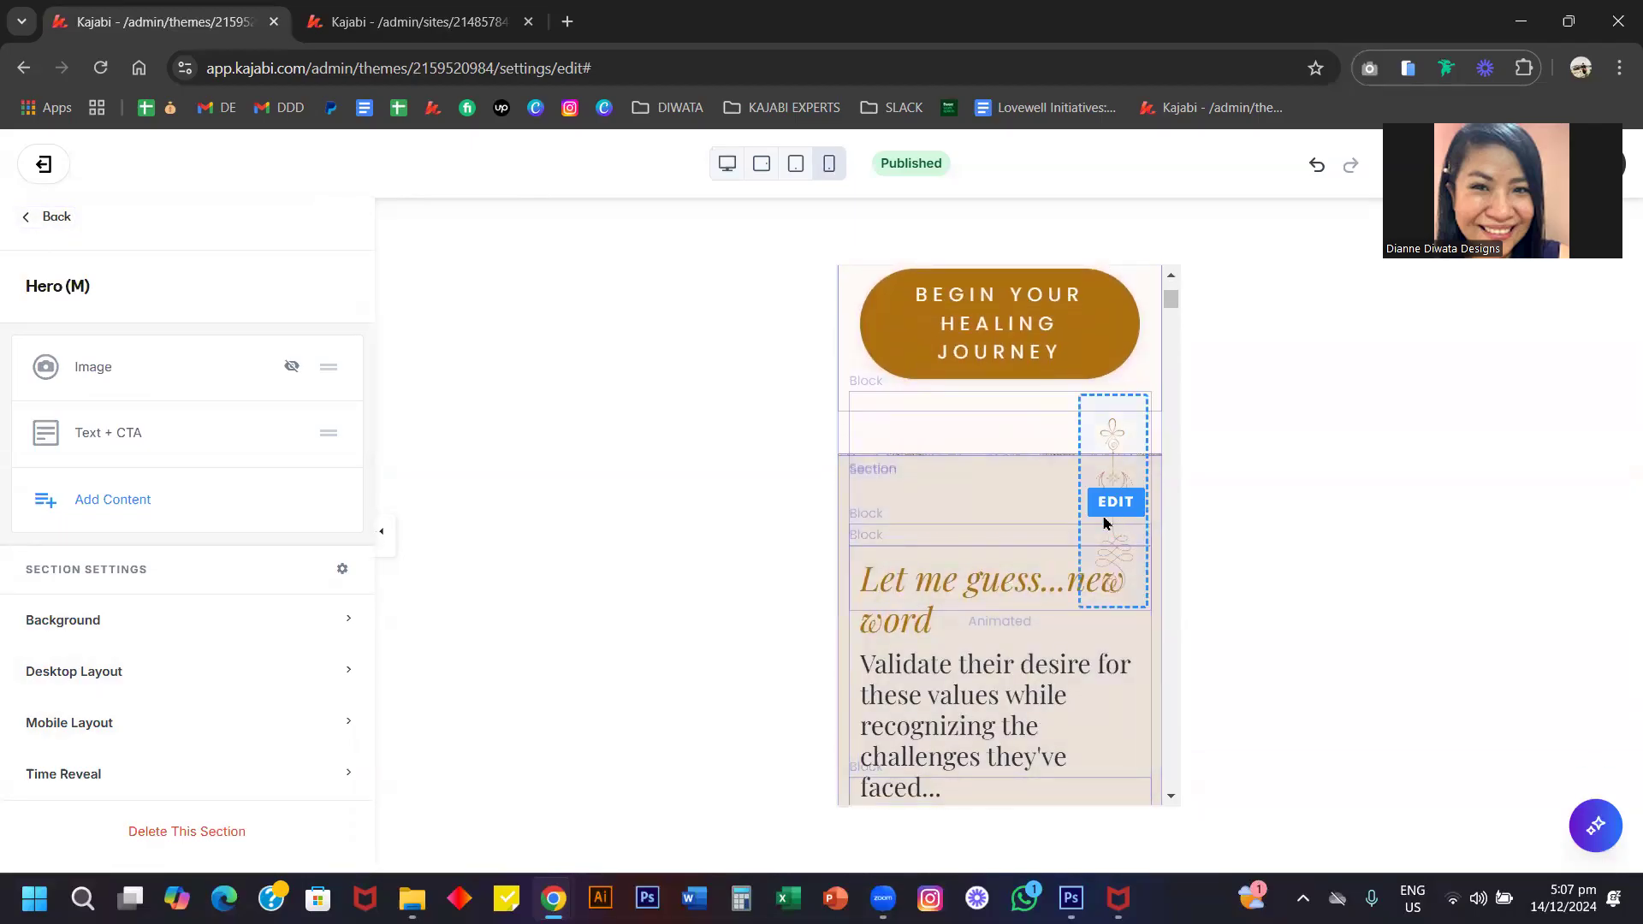
Open The Core Problem section and hide its Icon (M) block.
click(842, 497)
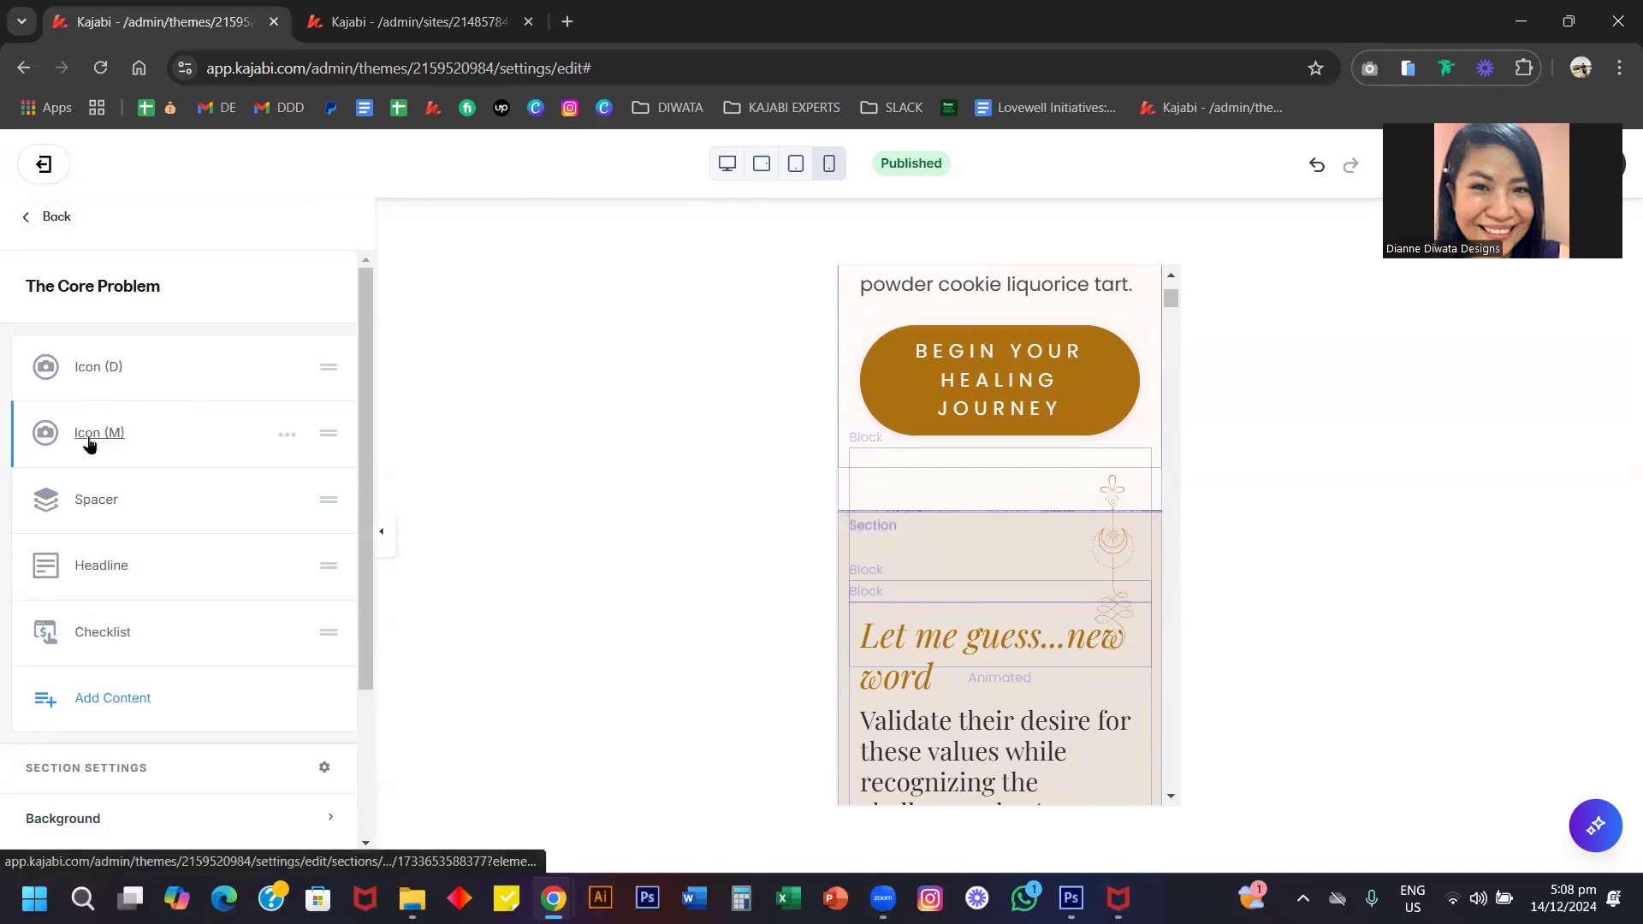
click(287, 435)
click(240, 543)
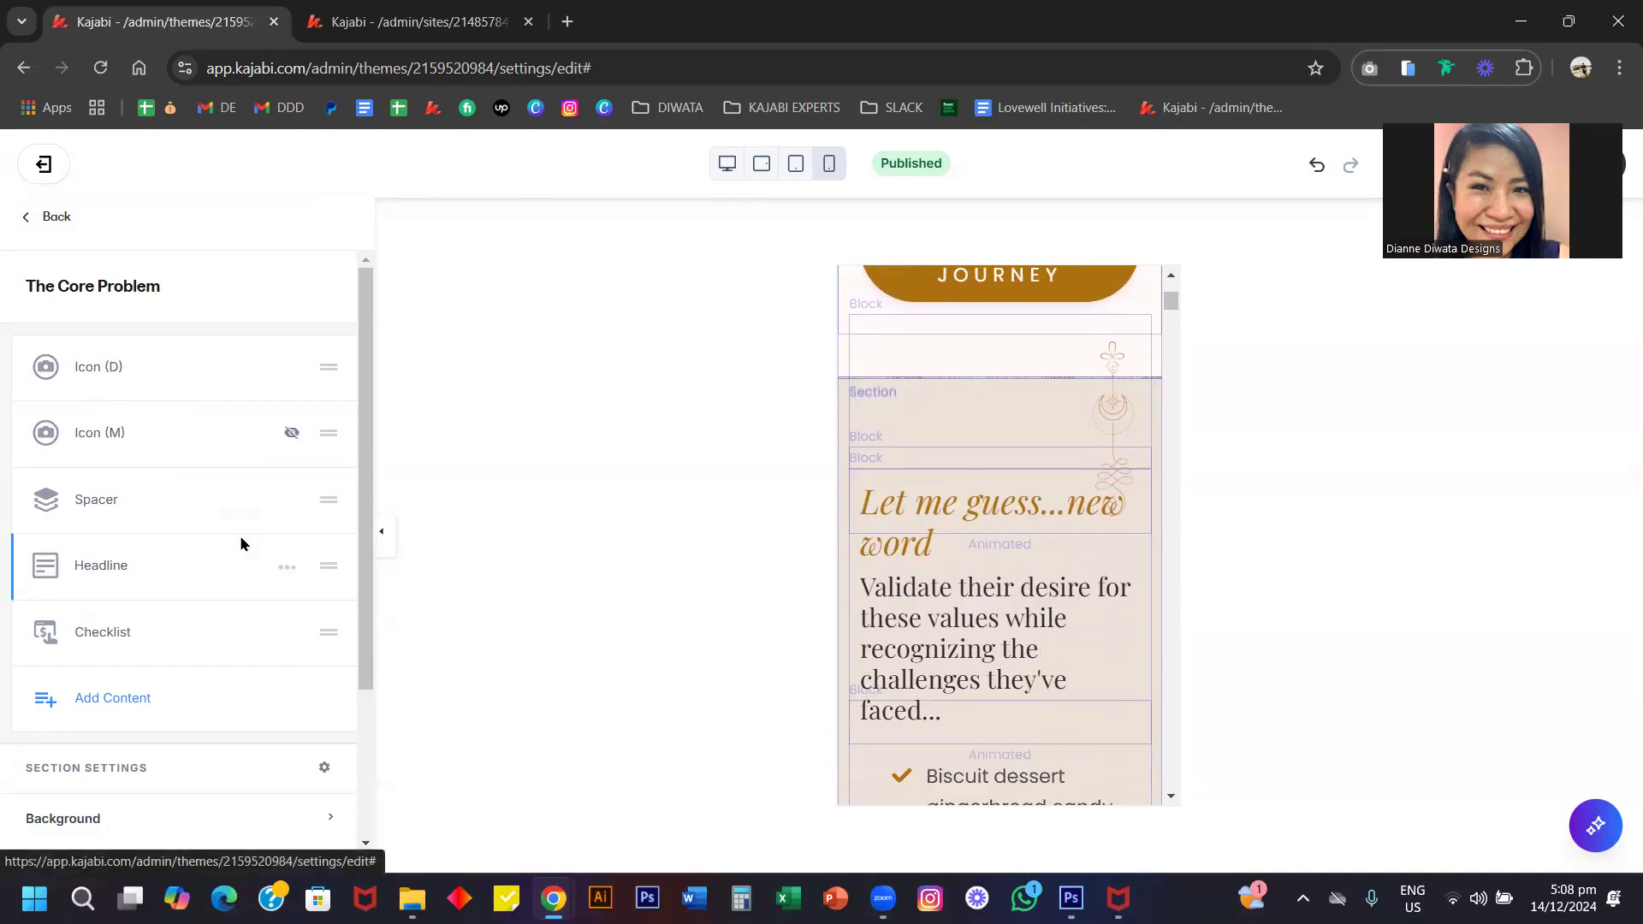
Turn off Hide Block in the Icon (D) block's mobile layout.
click(101, 385)
scroll(139, 506, down, 8)
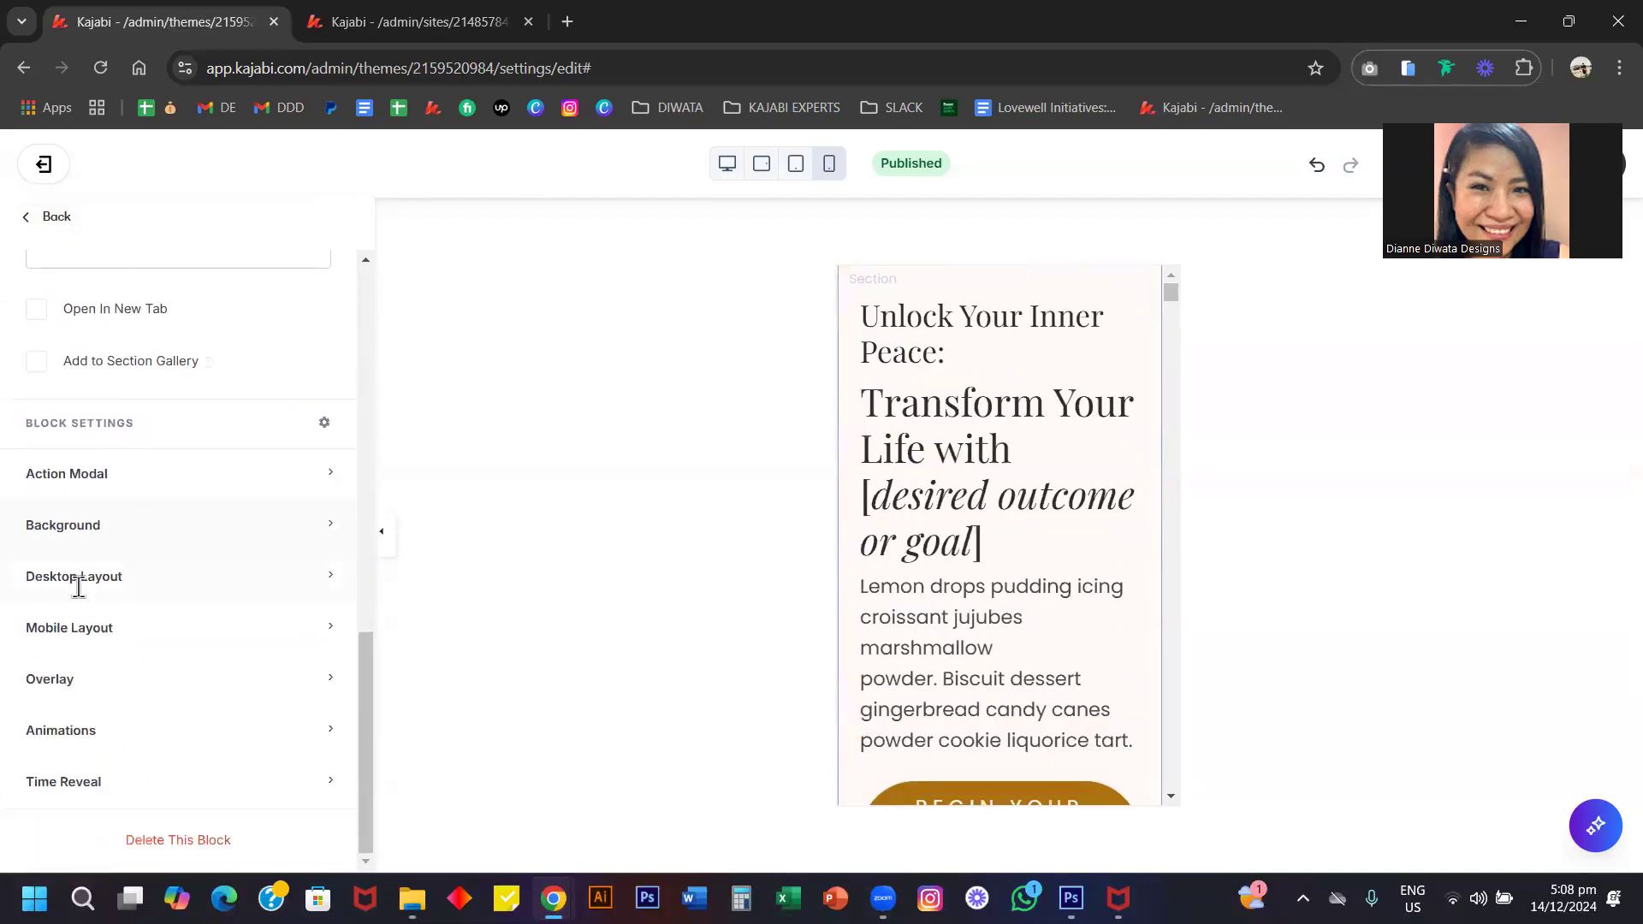
click(42, 652)
click(38, 802)
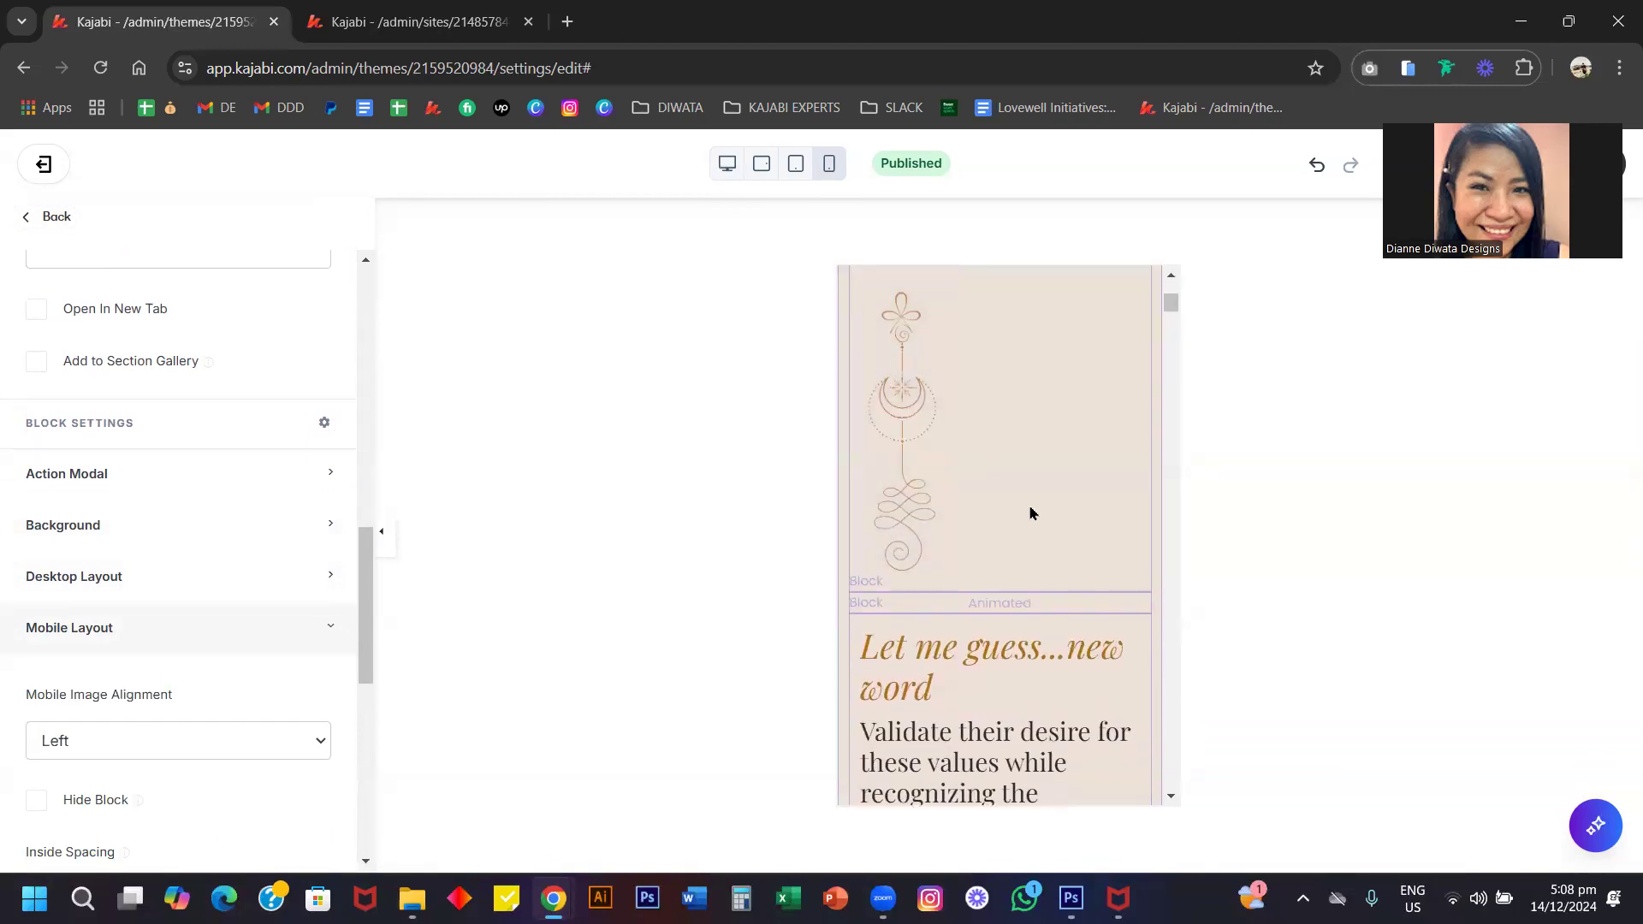
Compare Icon (D) in the desktop and phone previews and set its image width to 40.
click(713, 168)
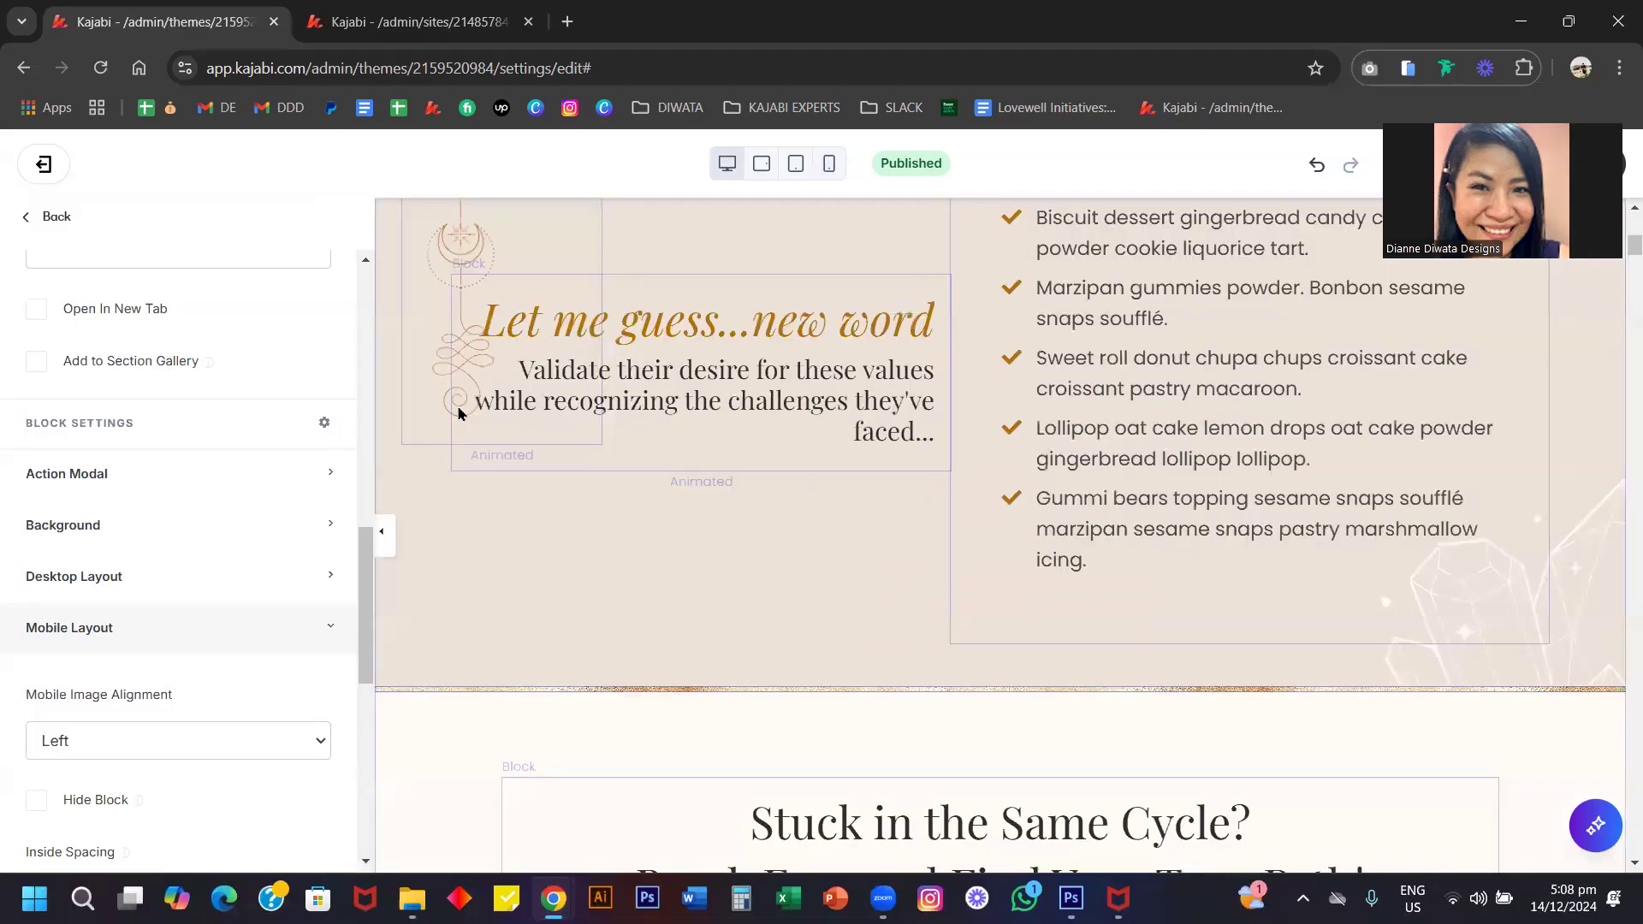
click(457, 541)
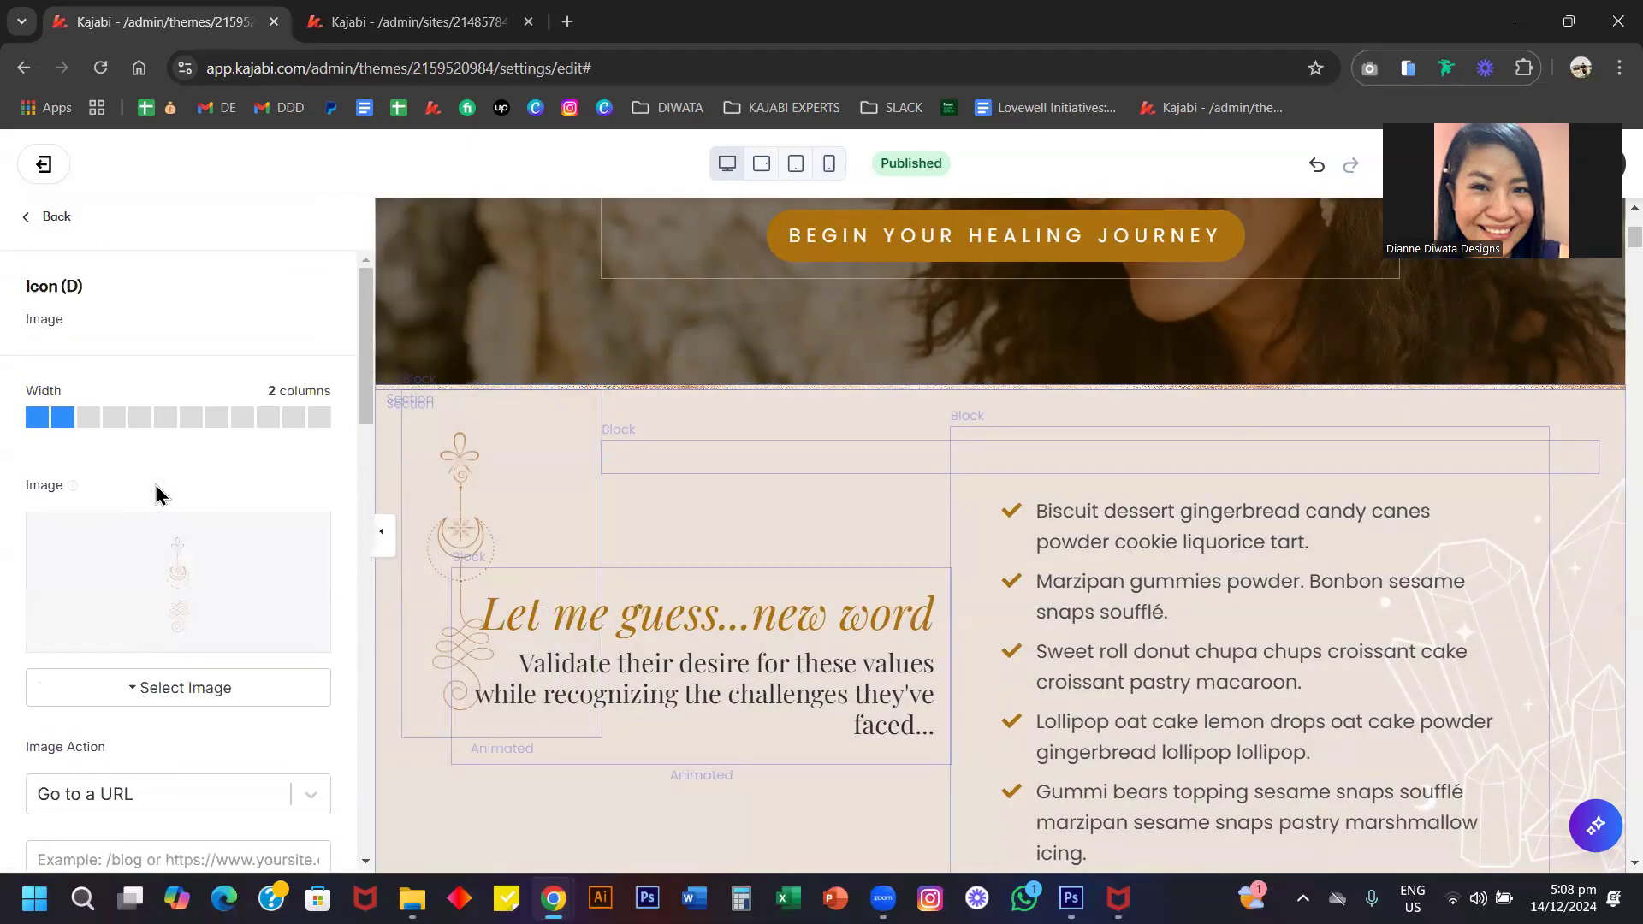
click(829, 165)
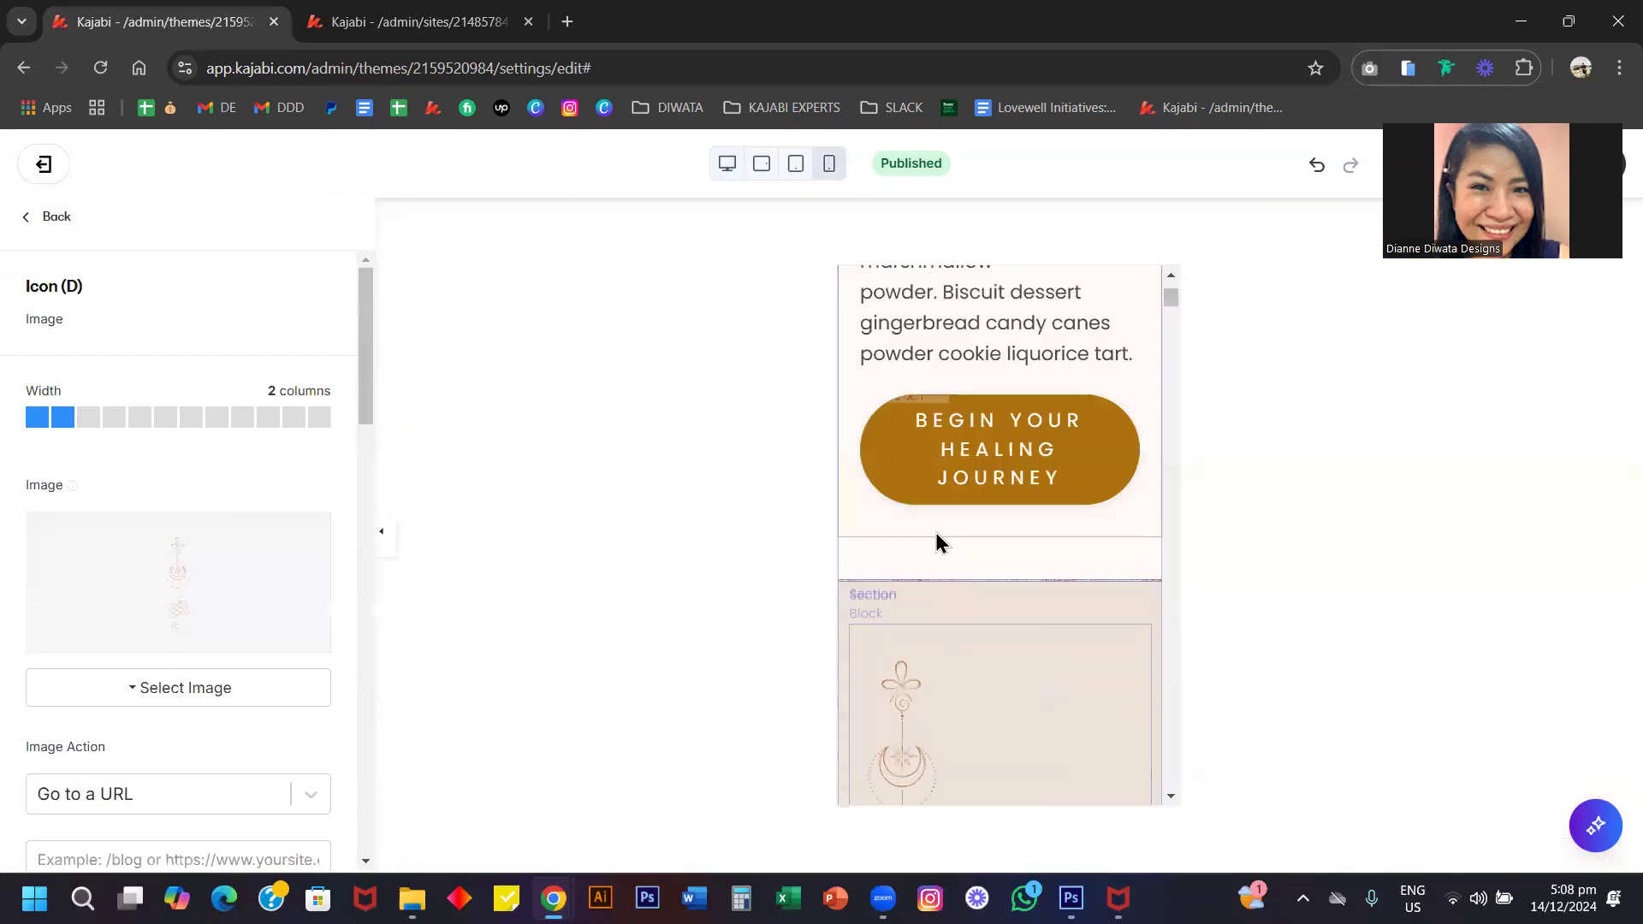
scroll(186, 552, down, 3)
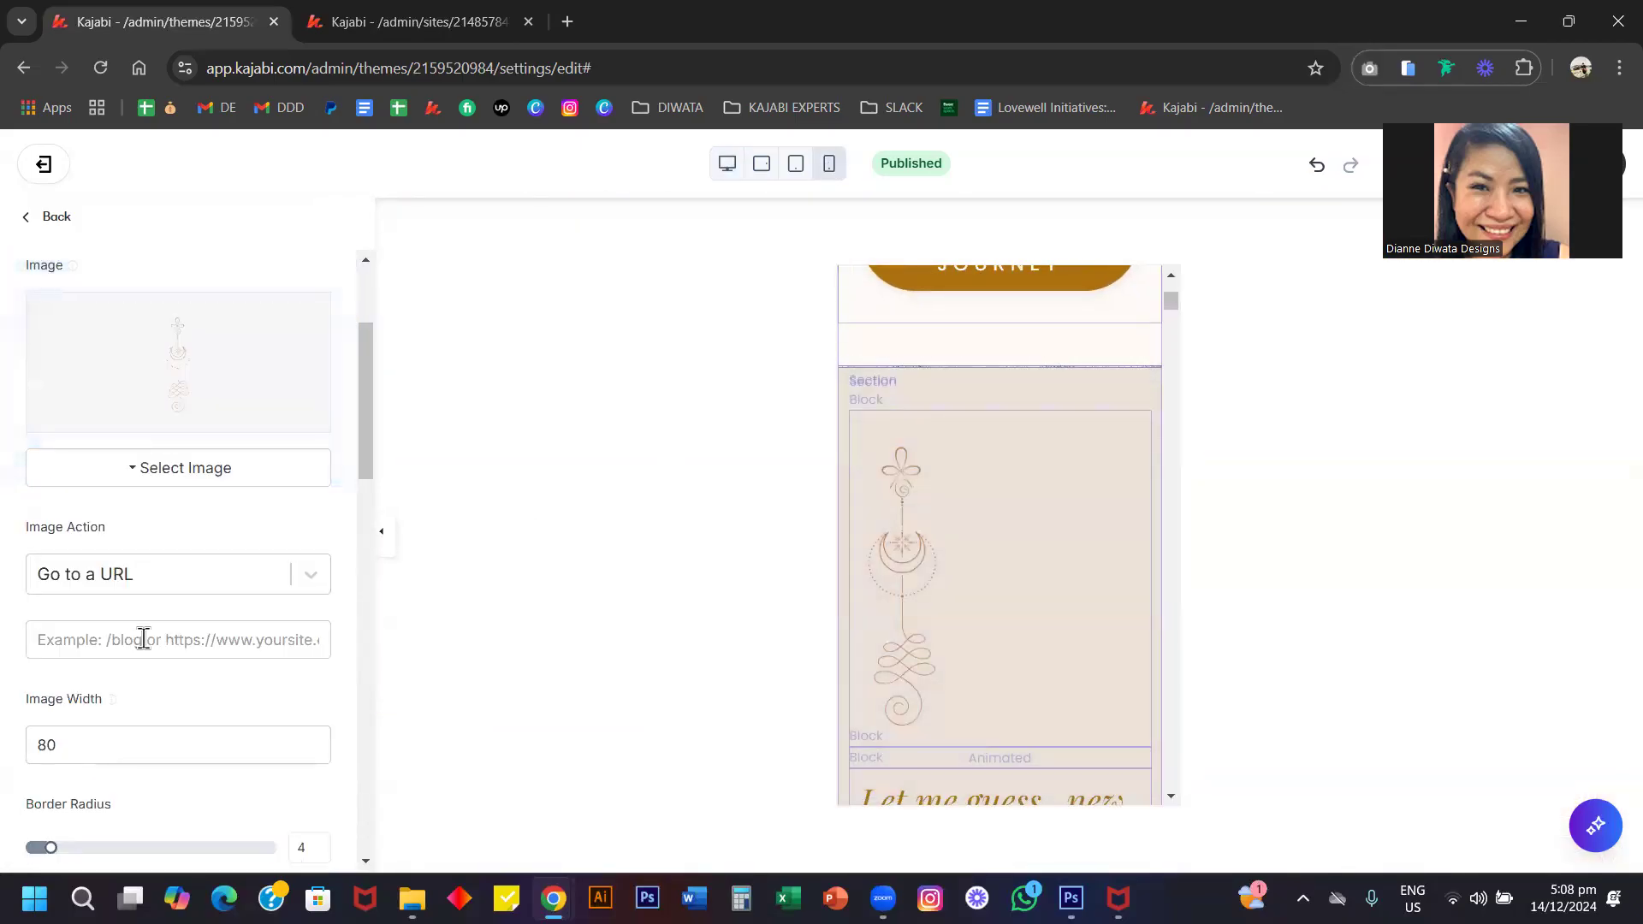
scroll(143, 639, down, 1)
double_click(62, 654)
text(40)
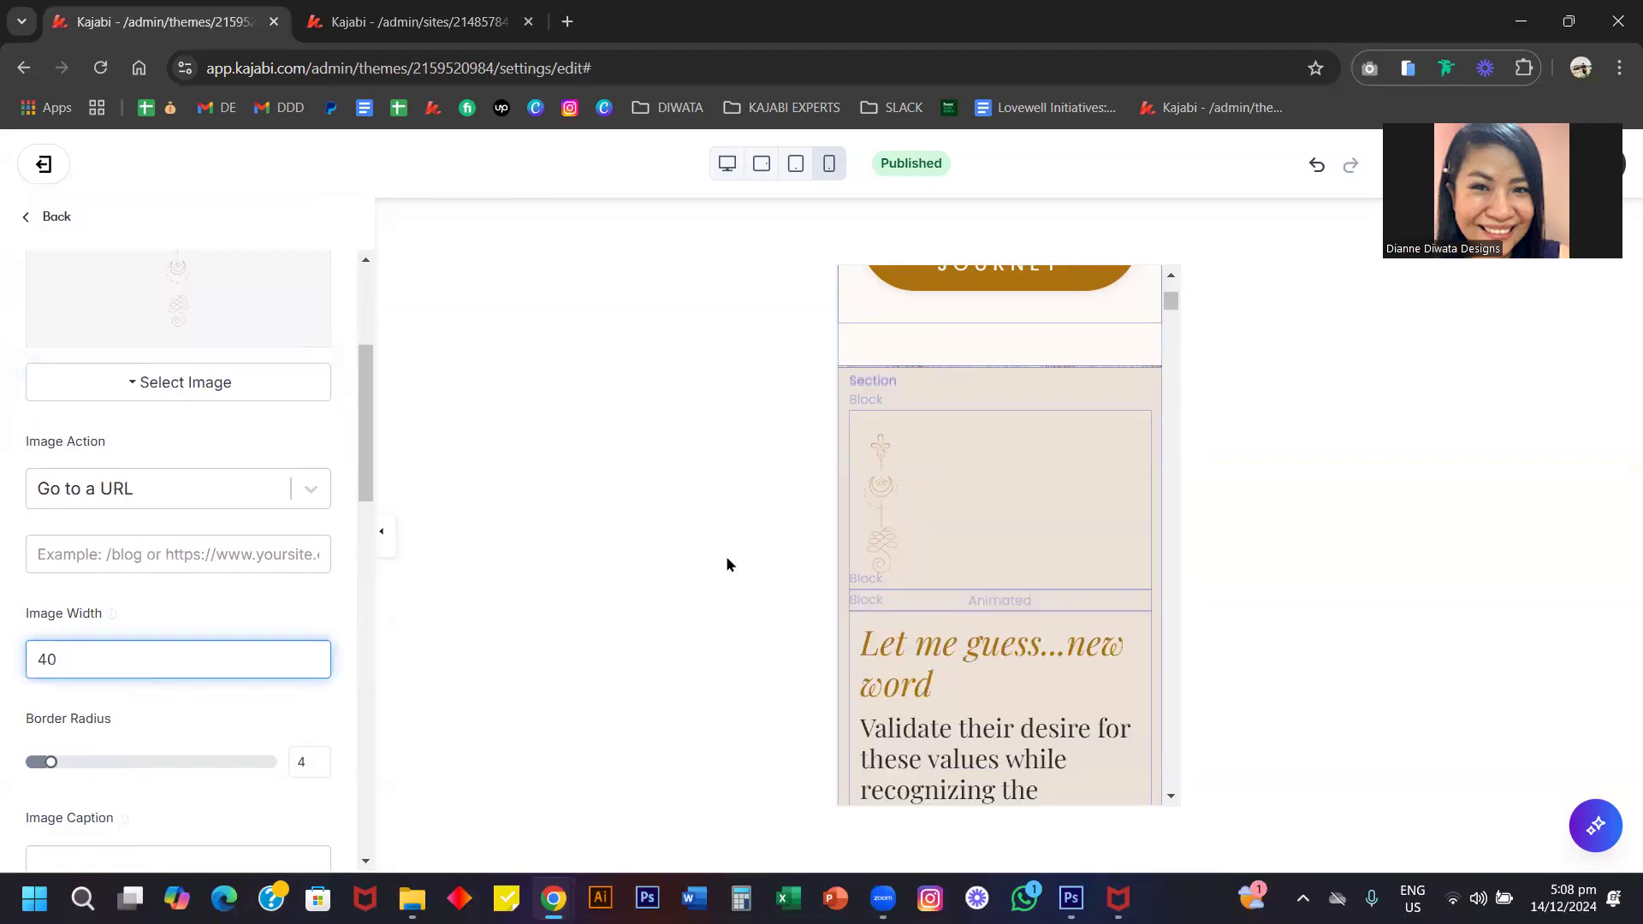
Check the resized icon in the desktop preview, undo the icon edits and return to the phone preview.
click(726, 163)
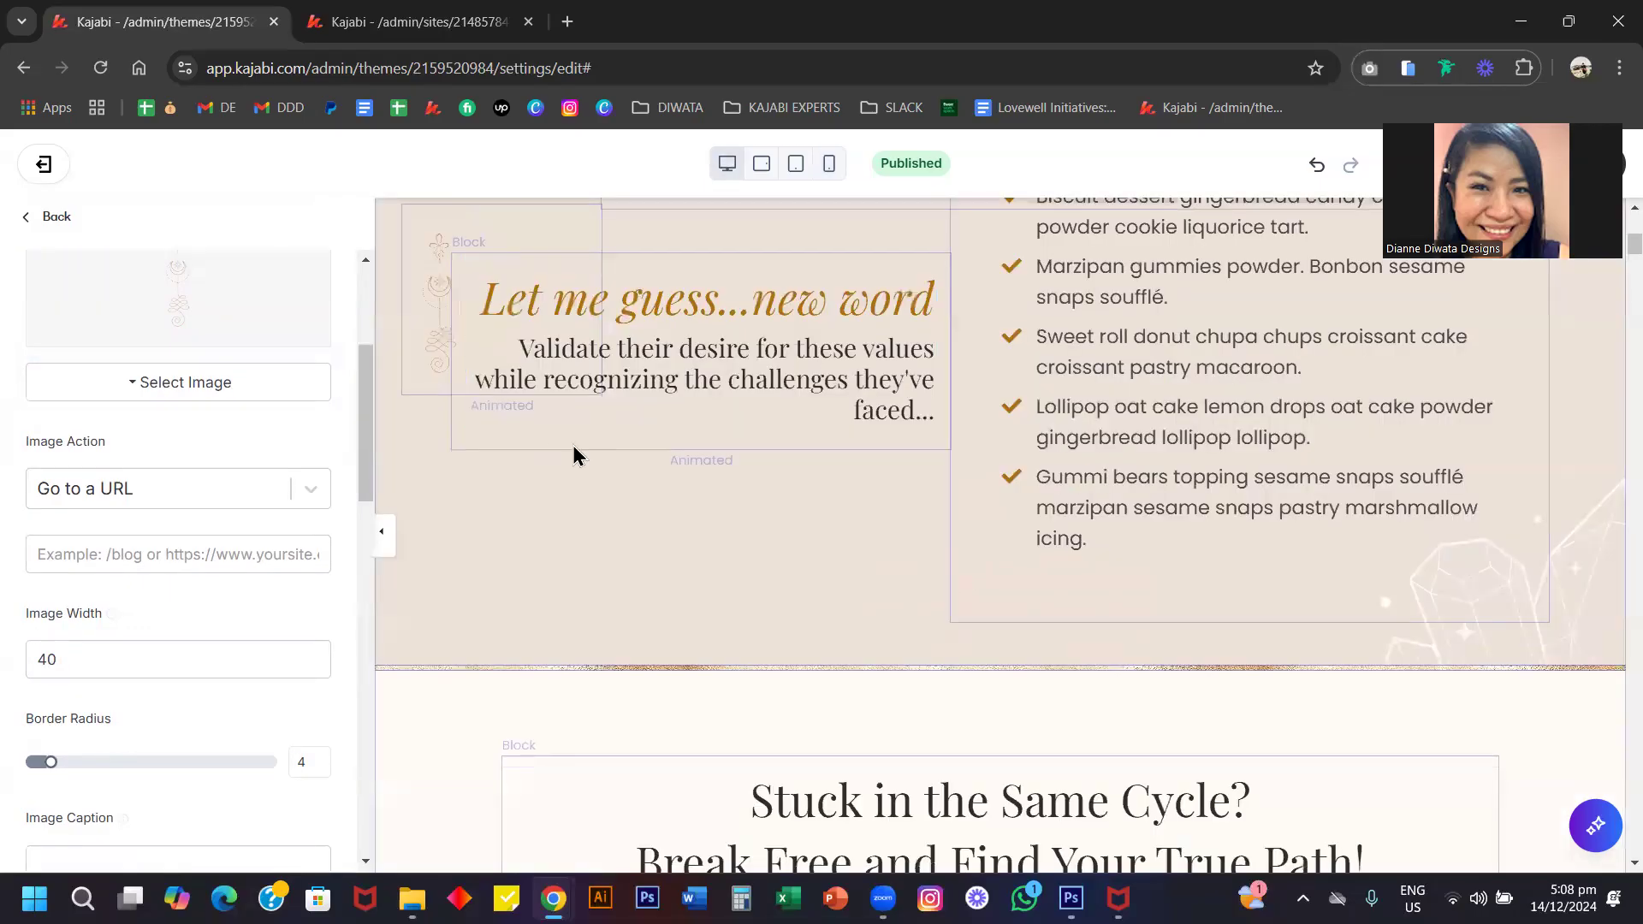
scroll(572, 444, up, 1)
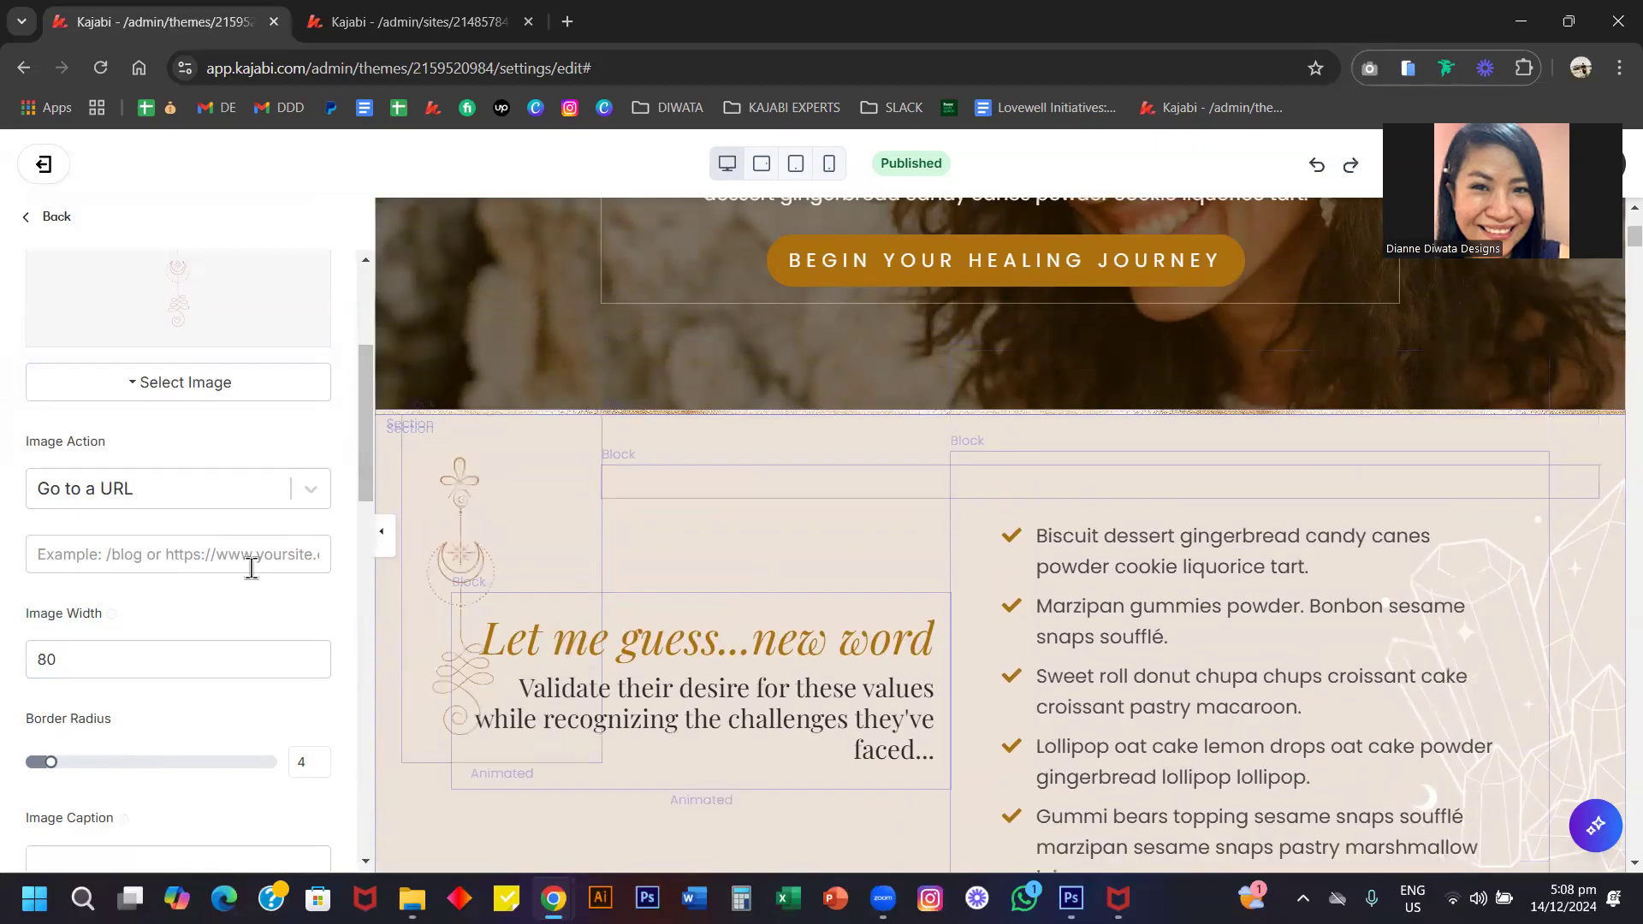
click(829, 166)
scroll(994, 557, down, 3)
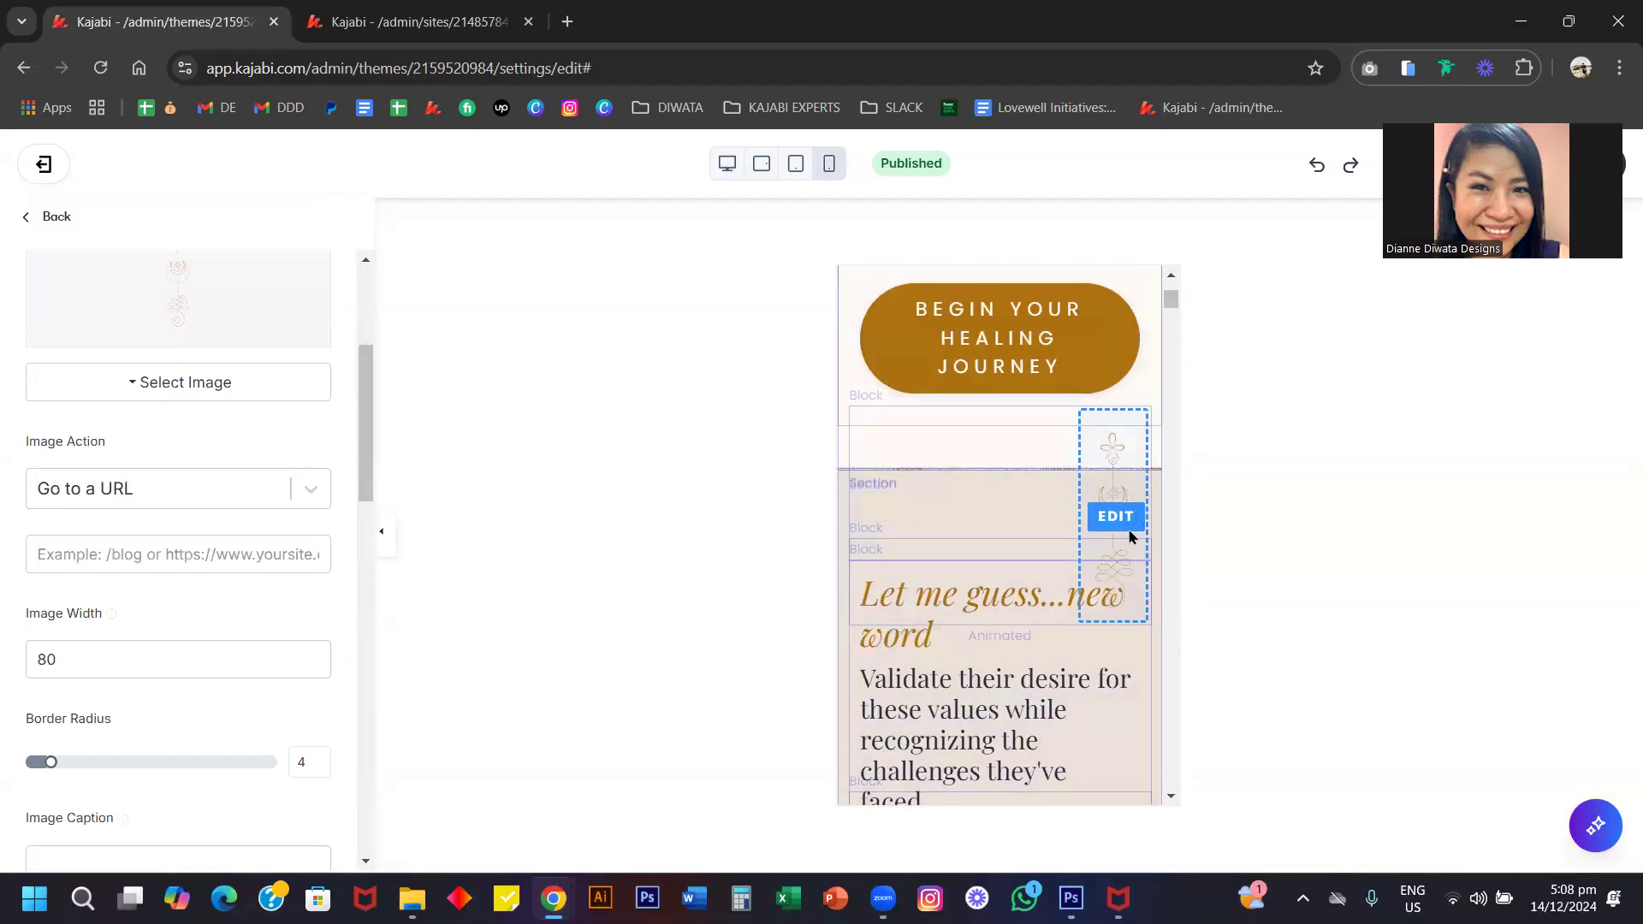
Examine the Icon (M) block's mobile image alignment and outside spacing in its mobile layout settings.
click(1116, 517)
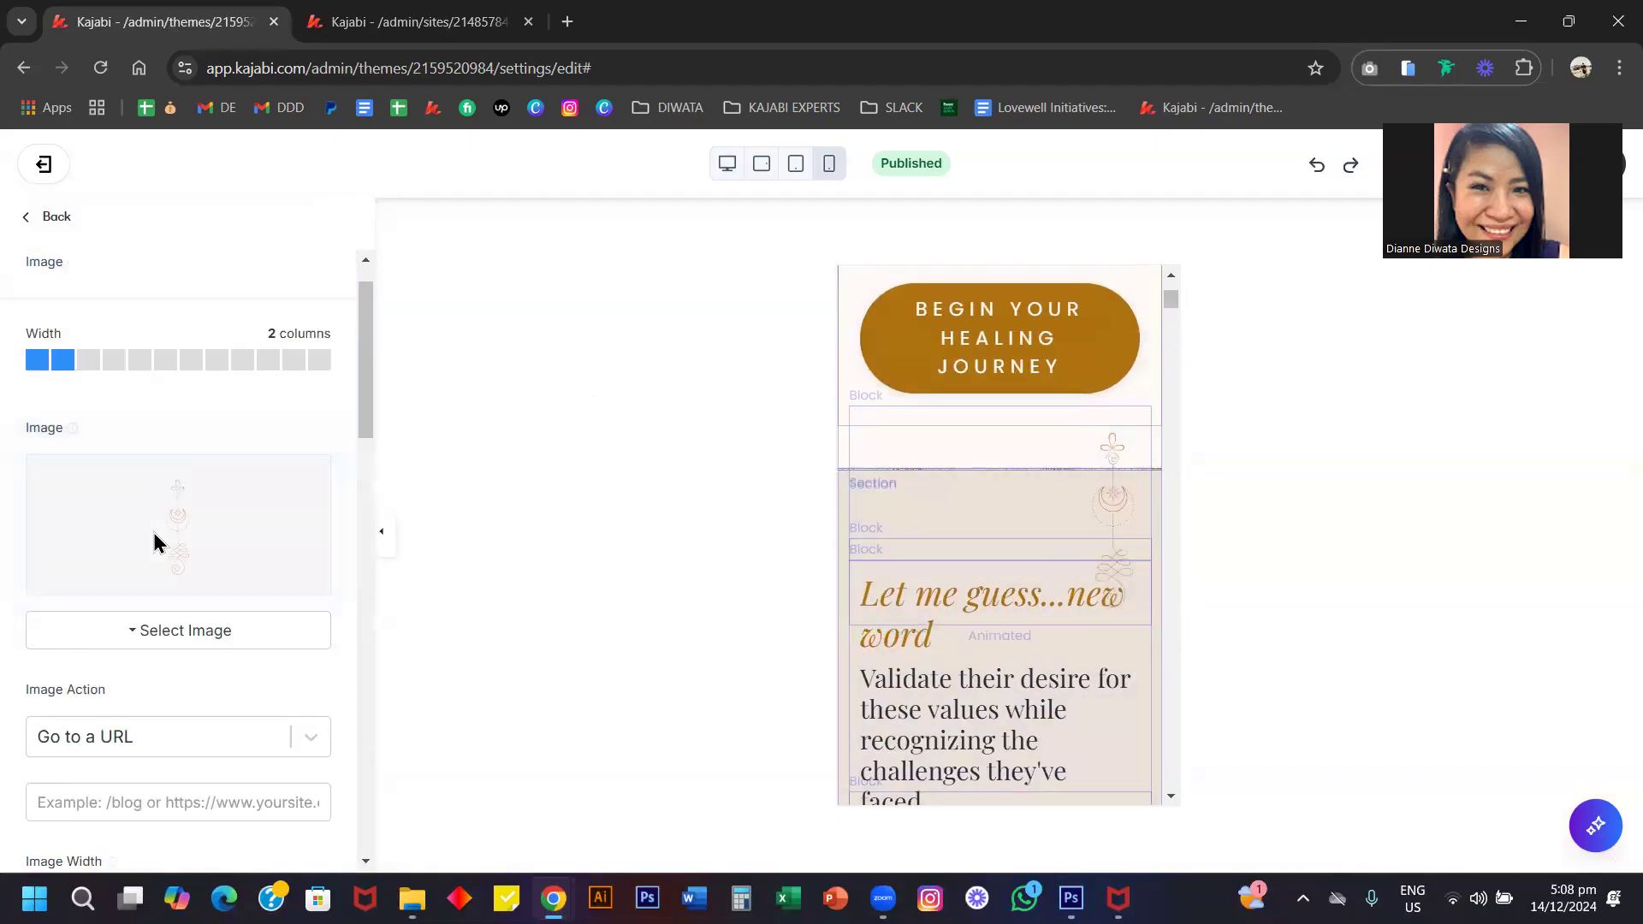
click(57, 218)
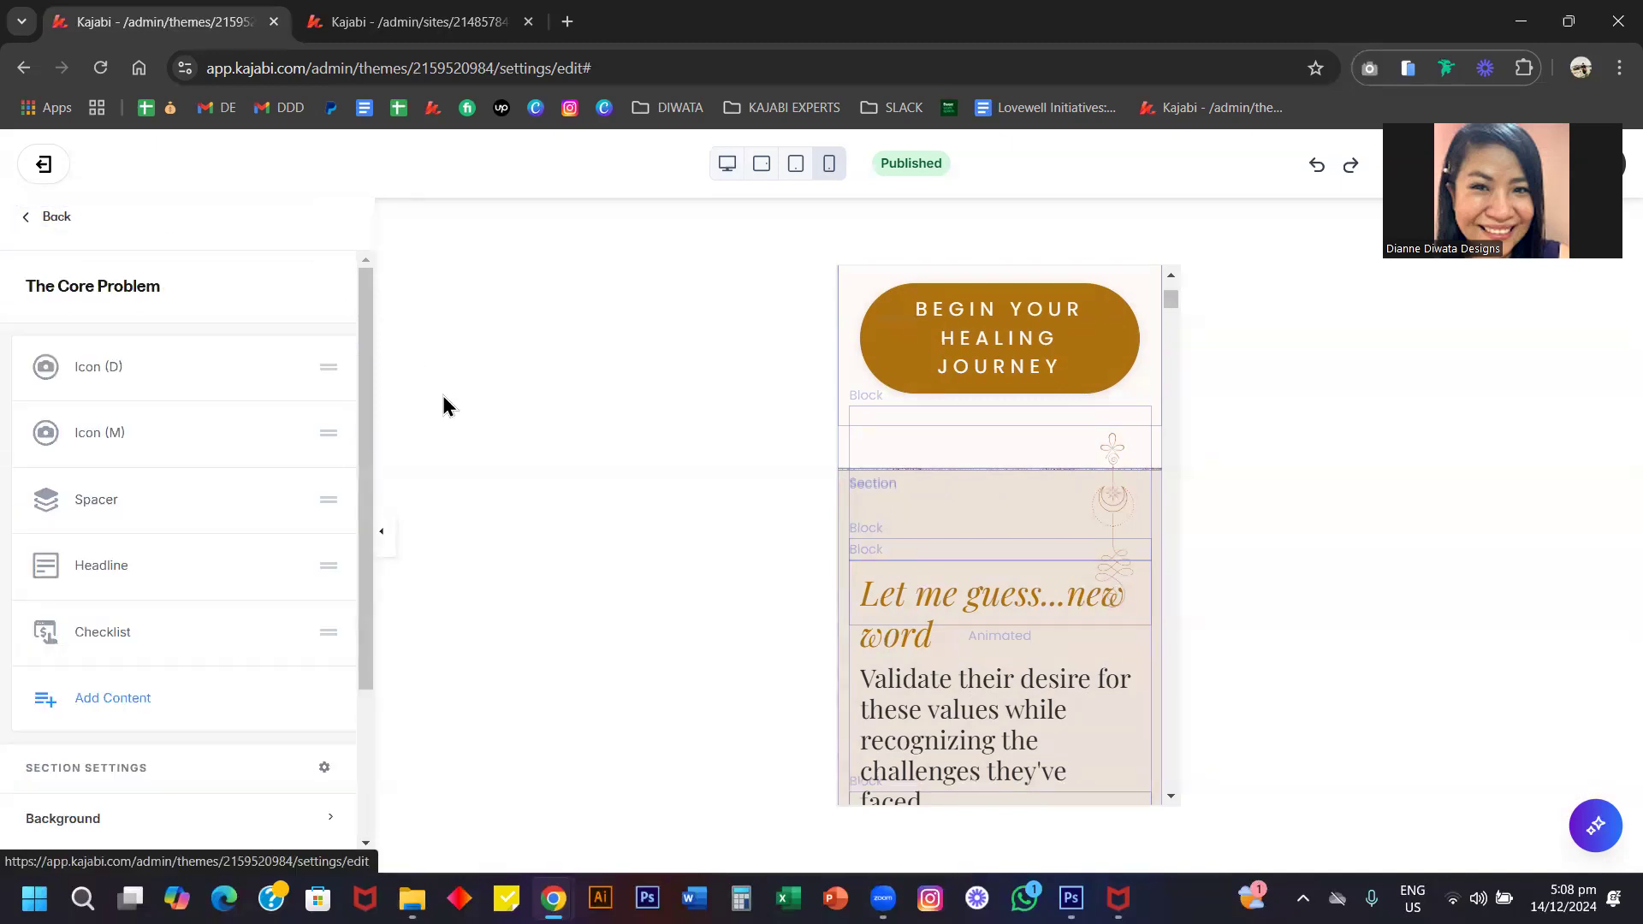
scroll(992, 480, down, 1)
scroll(994, 477, up, 3)
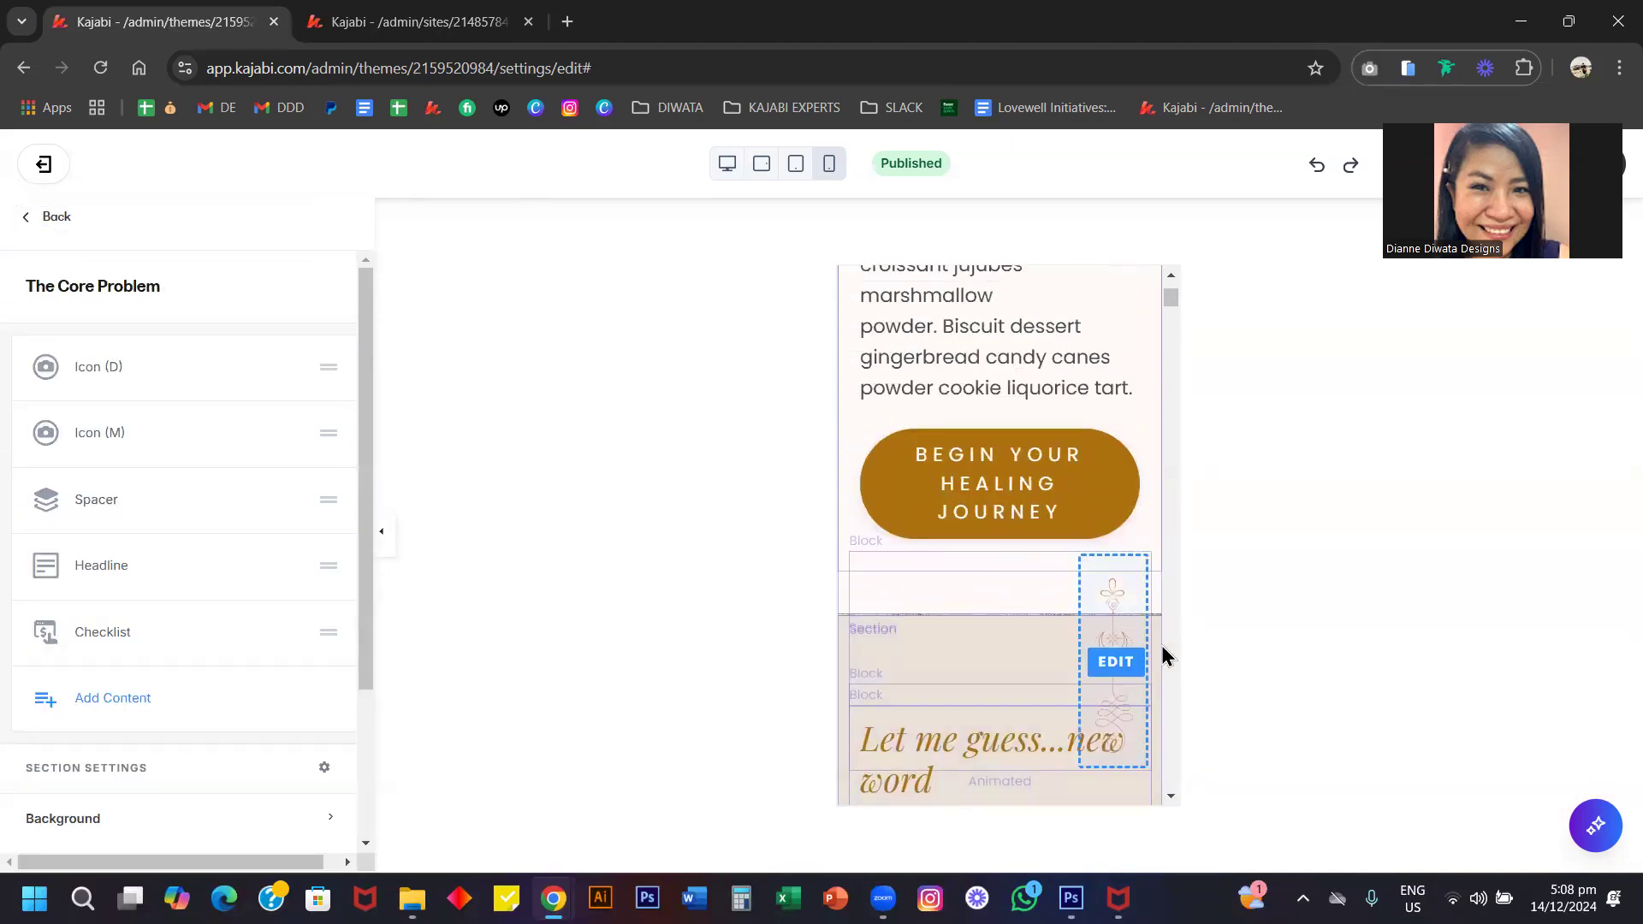
click(1116, 661)
scroll(133, 702, down, 6)
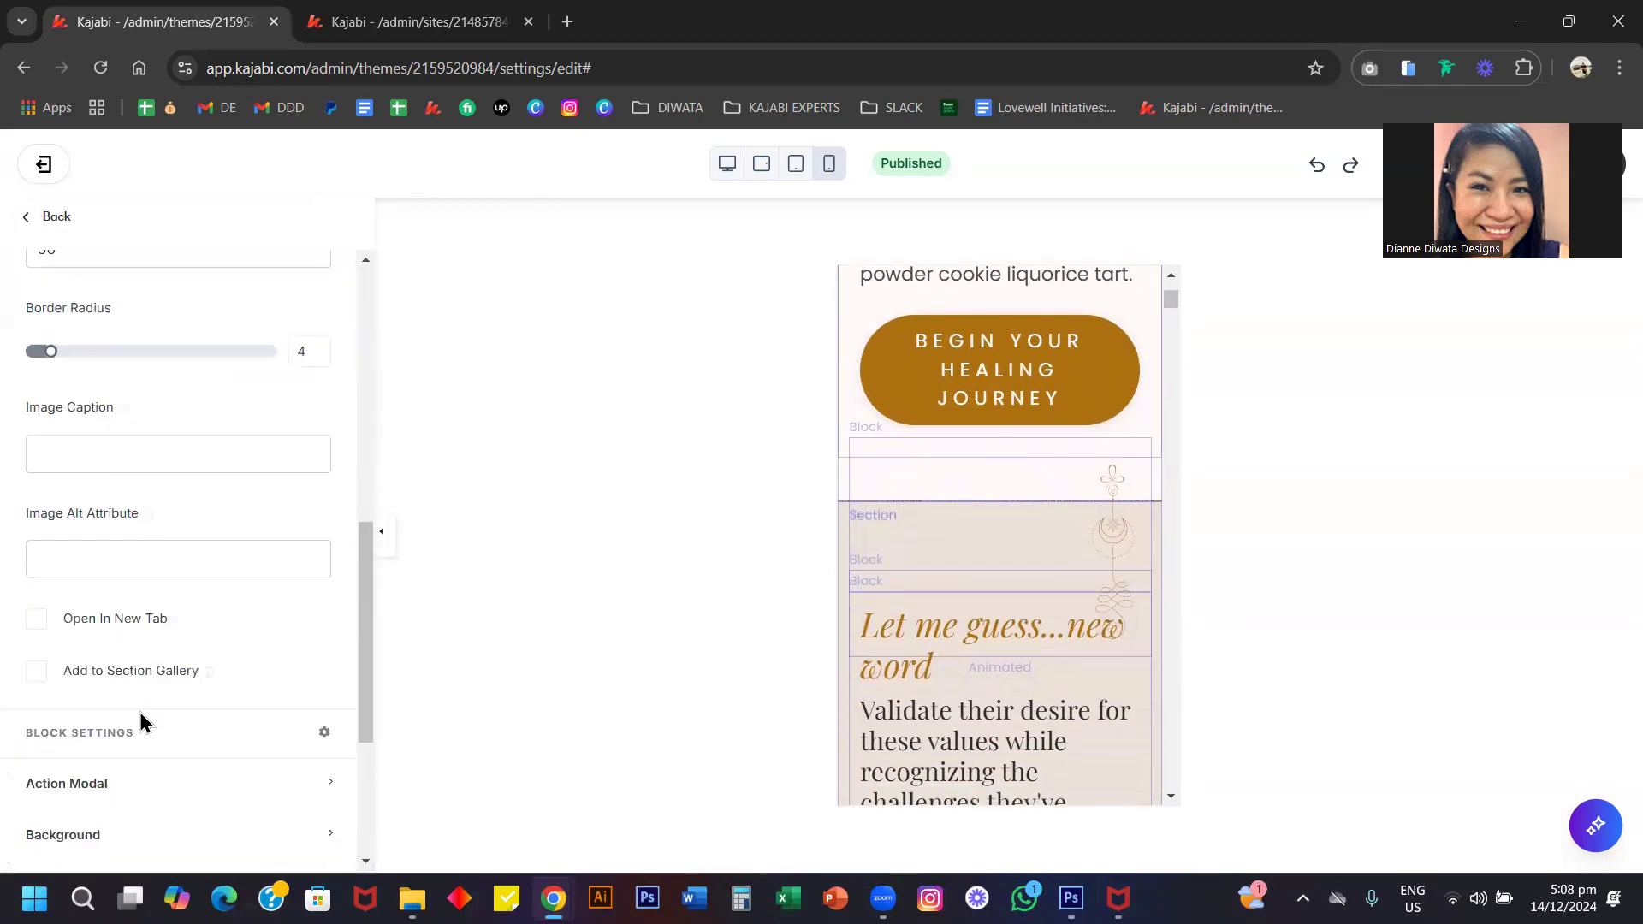
click(182, 632)
scroll(183, 631, down, 3)
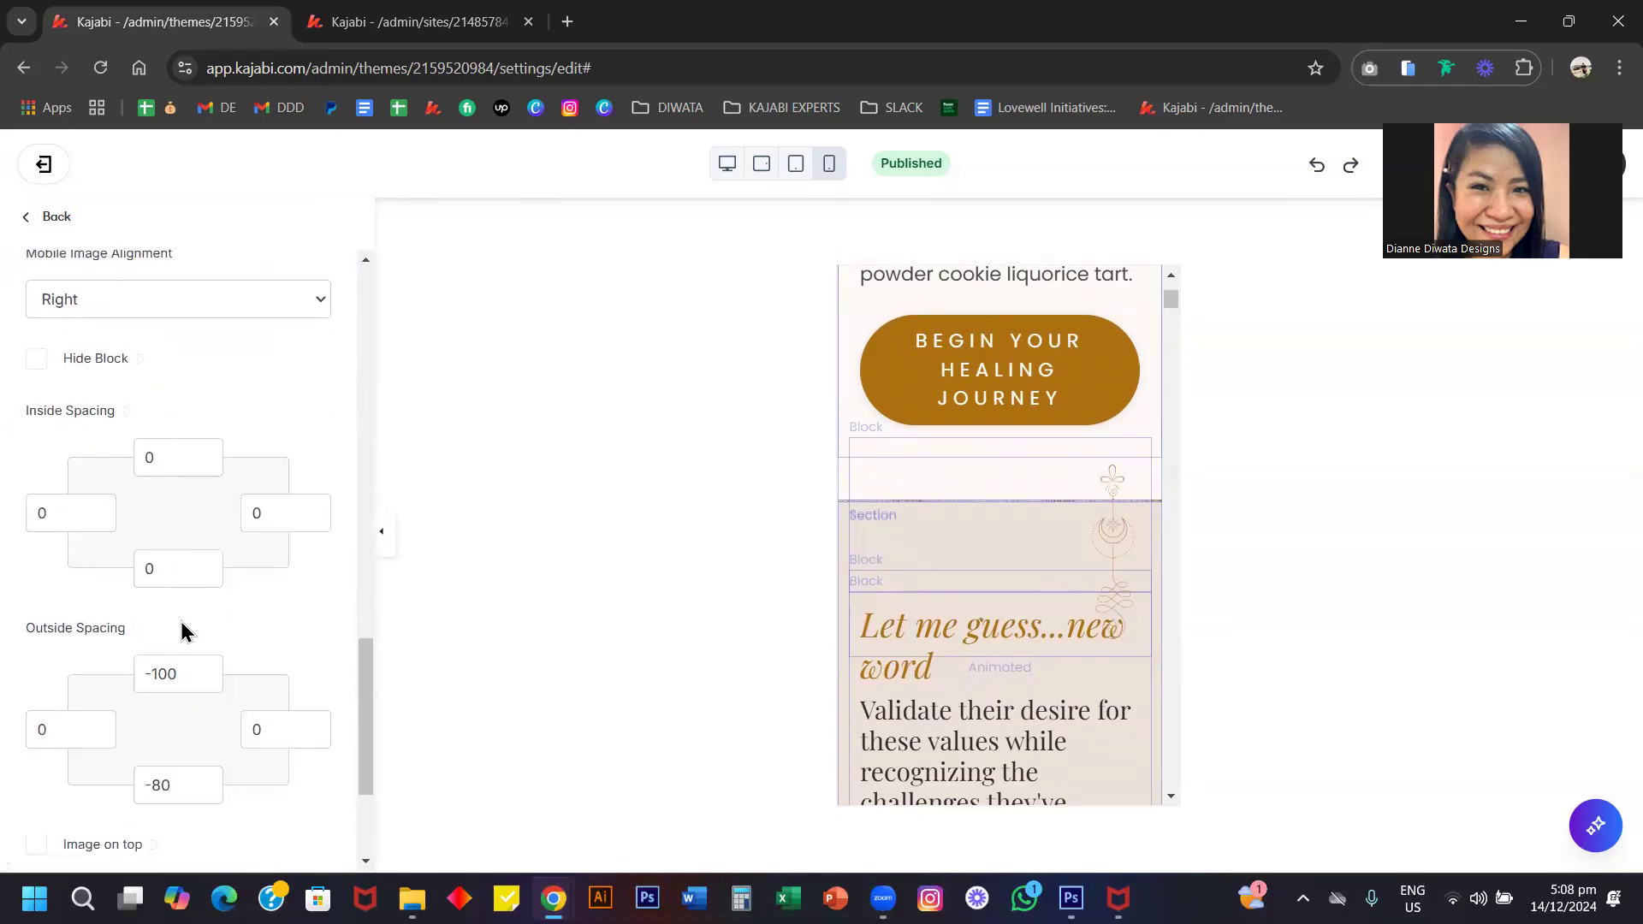
Try a top outside spacing of -180 on the Icon (M) block and look over the phone preview.
double_click(165, 675)
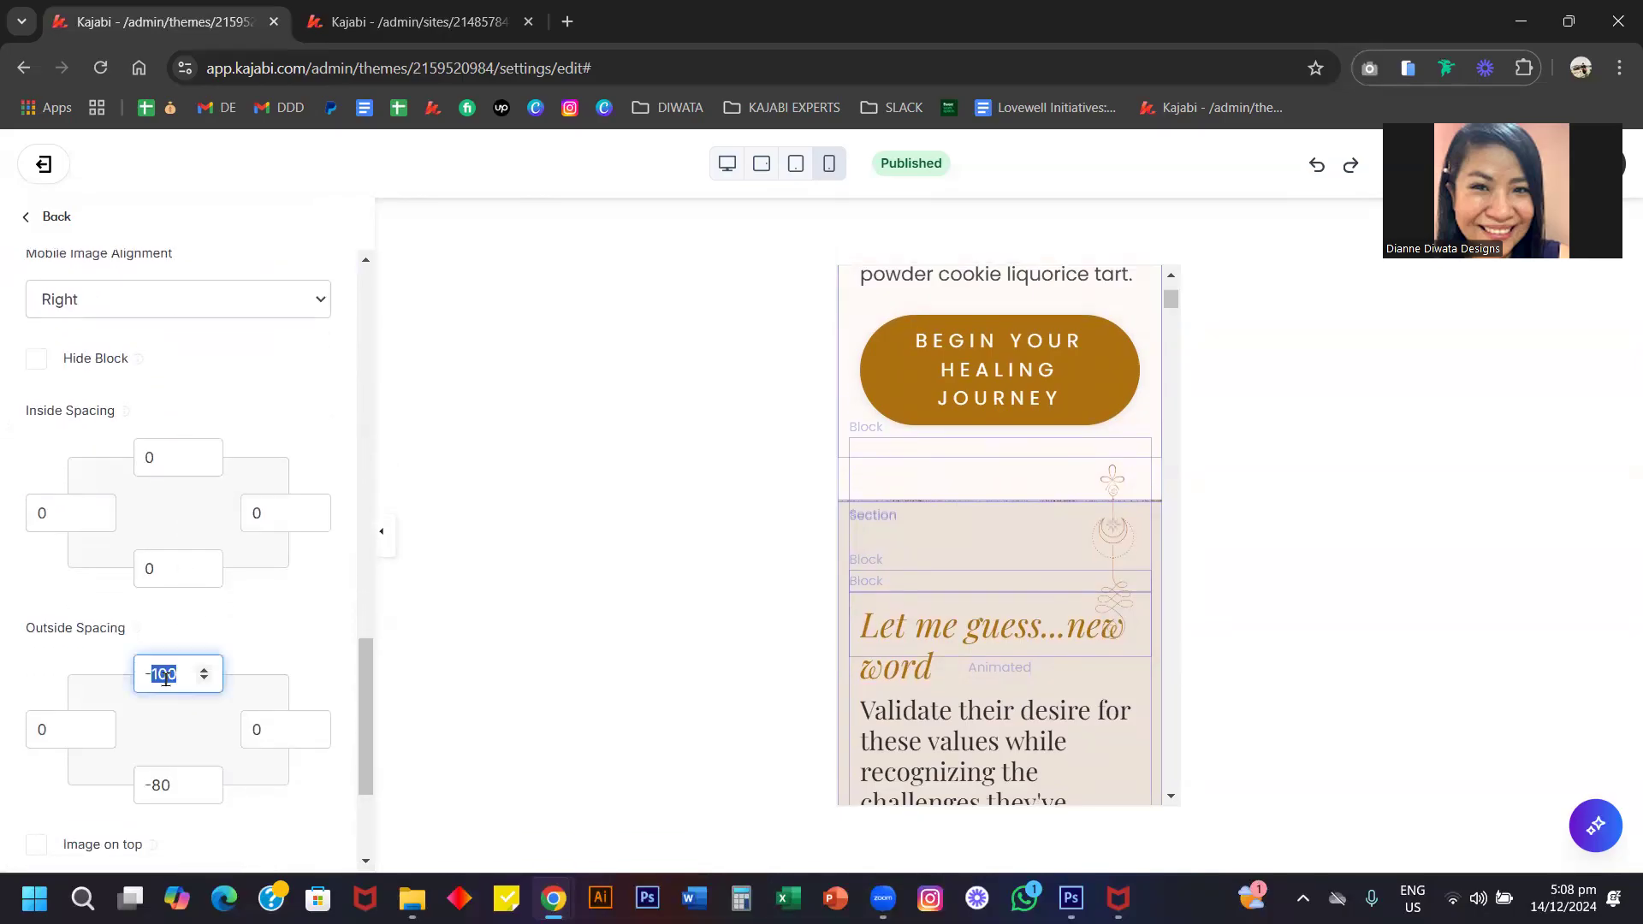
text(180)
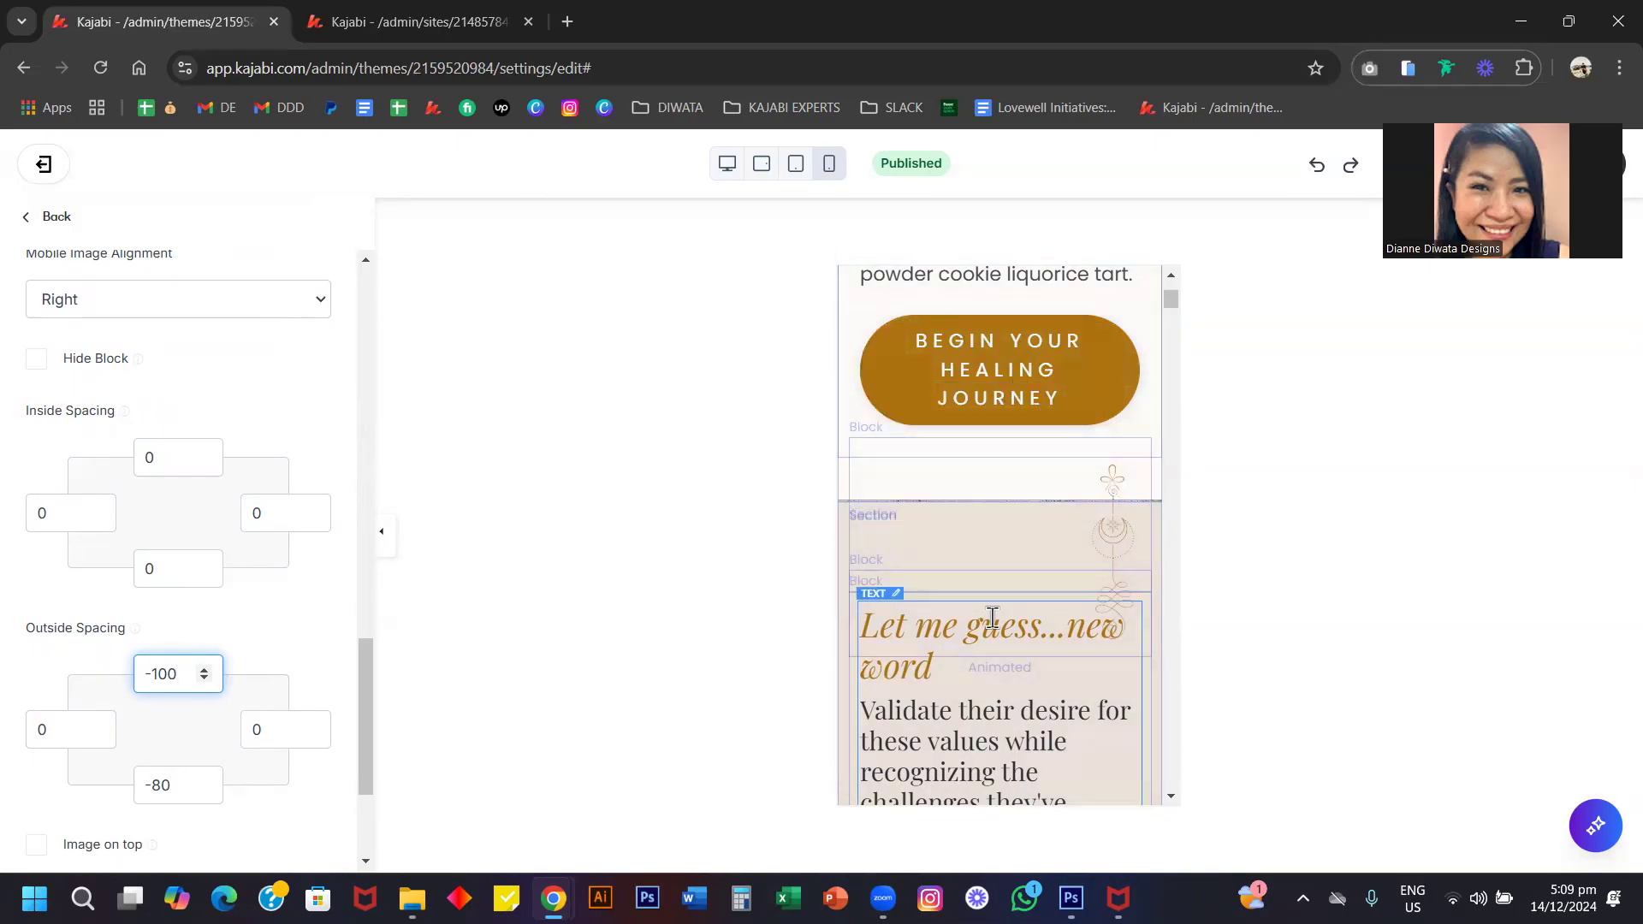
scroll(992, 620, down, 10)
scroll(993, 617, down, 5)
scroll(992, 617, up, 3)
Leave The Core Problem section, open the Agitation section and show its headline in the desktop preview.
click(41, 226)
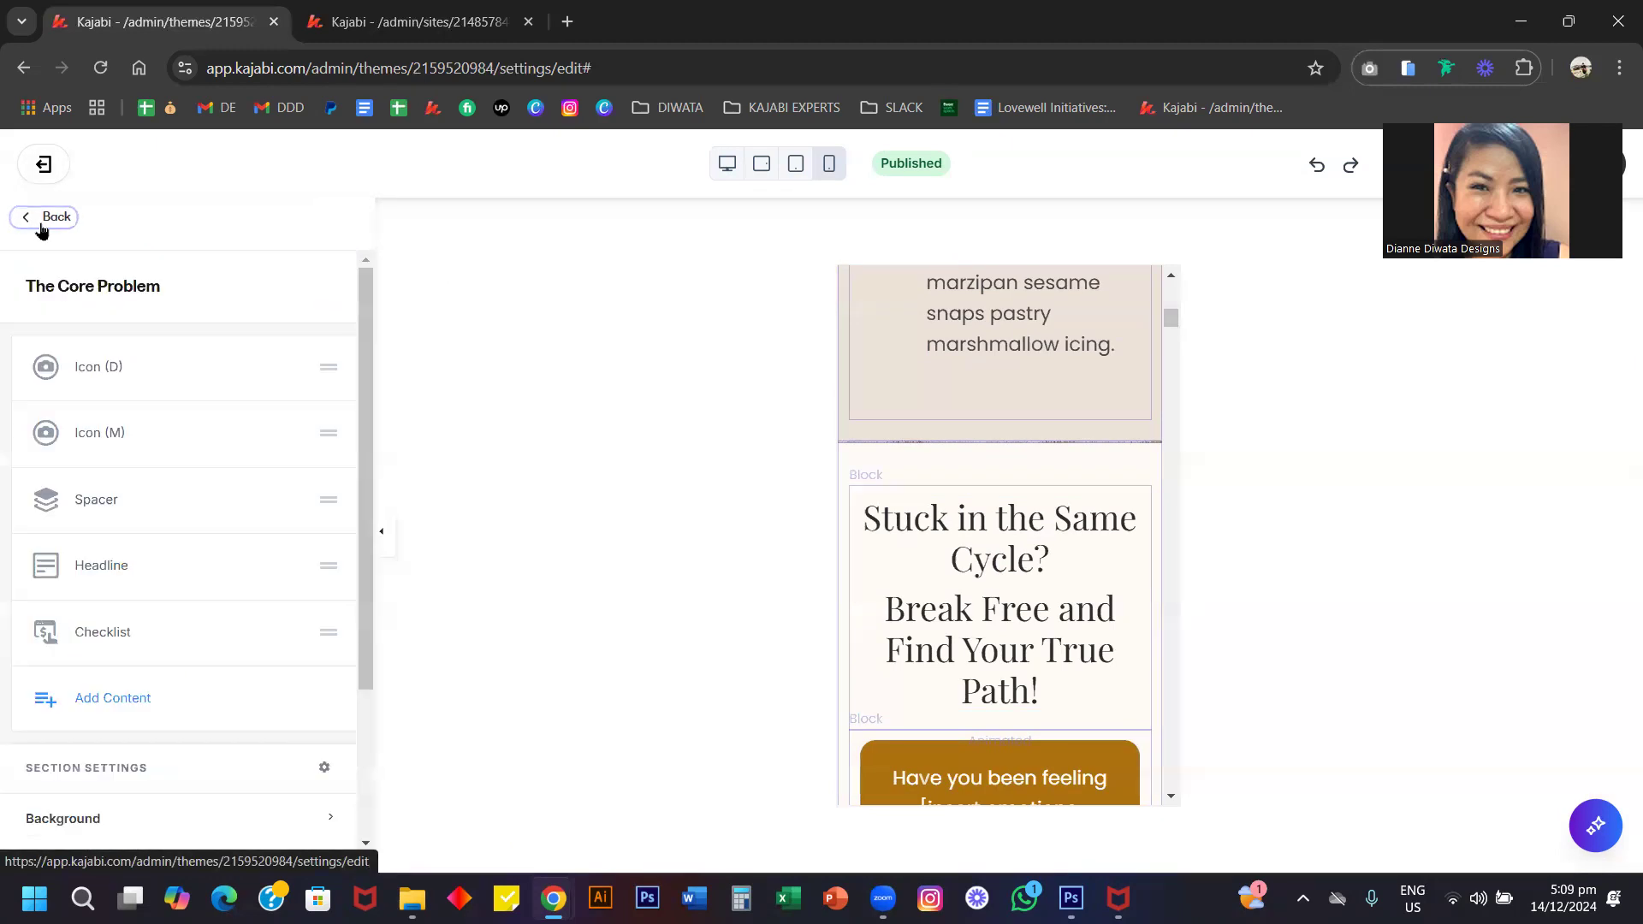
click(41, 228)
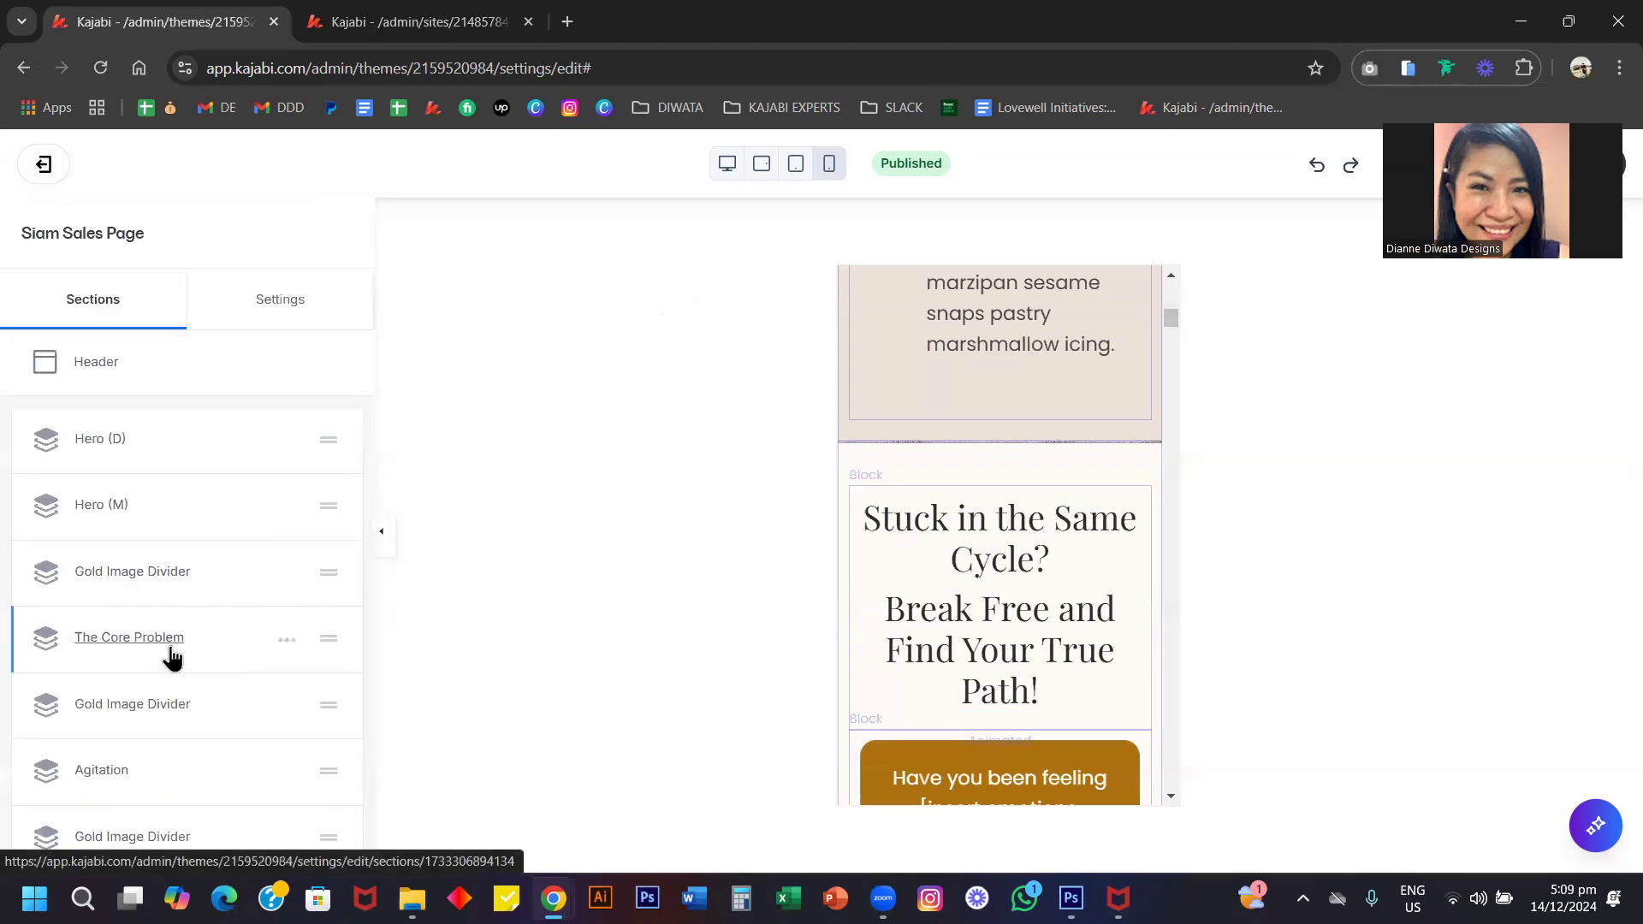
scroll(154, 723, down, 1)
click(127, 712)
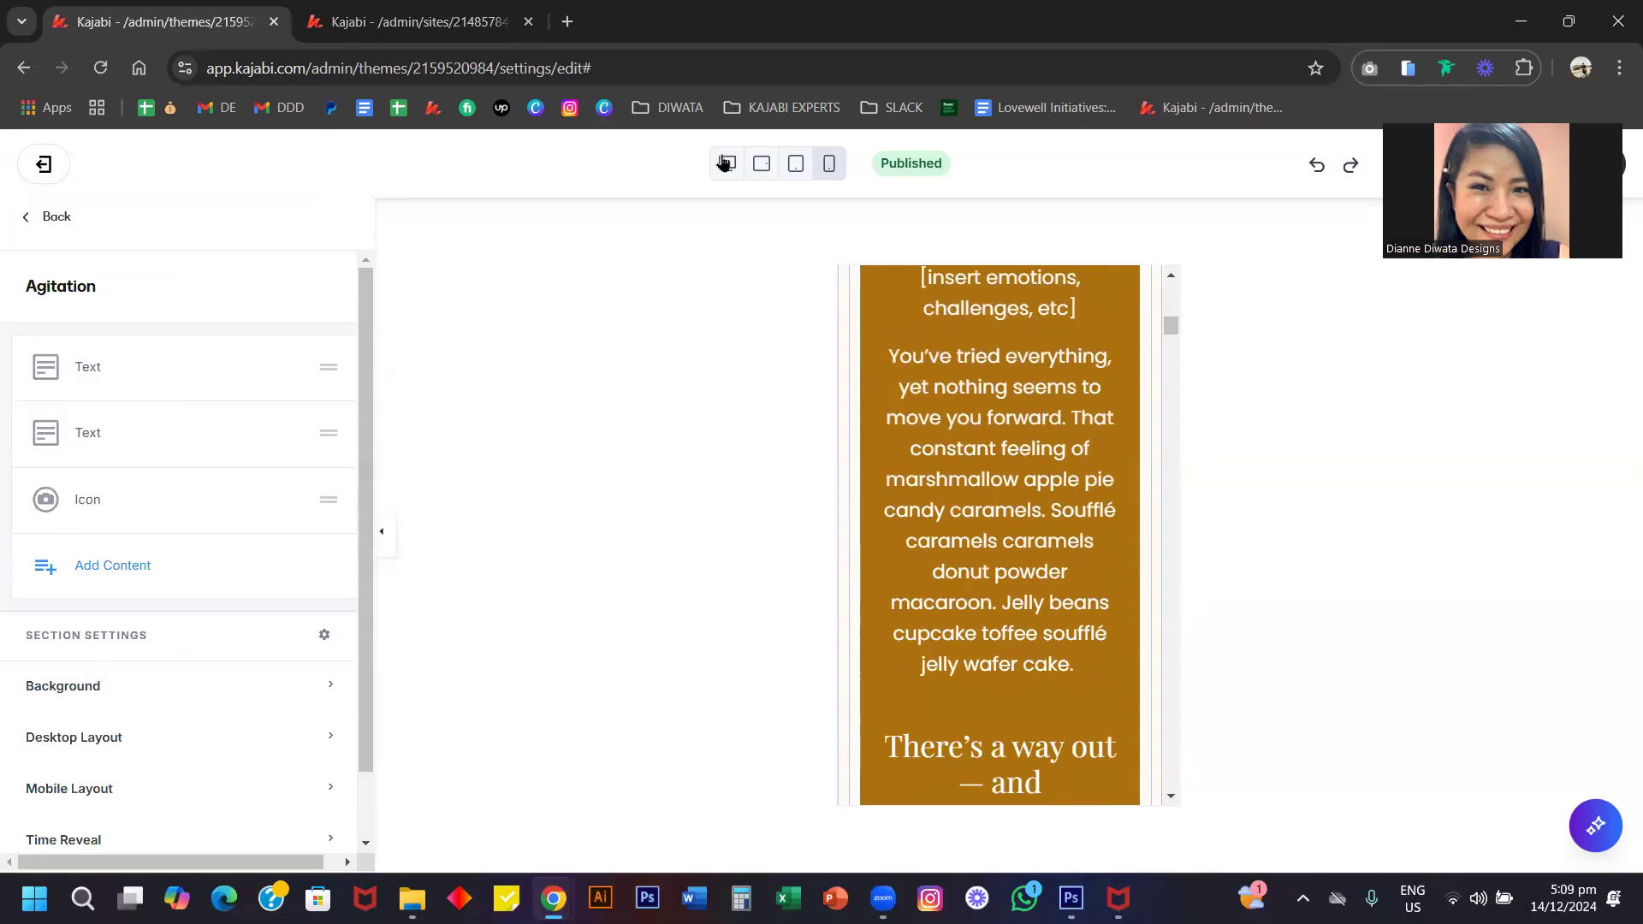
click(727, 163)
click(427, 414)
scroll(477, 542, down, 10)
scroll(466, 310, up, 10)
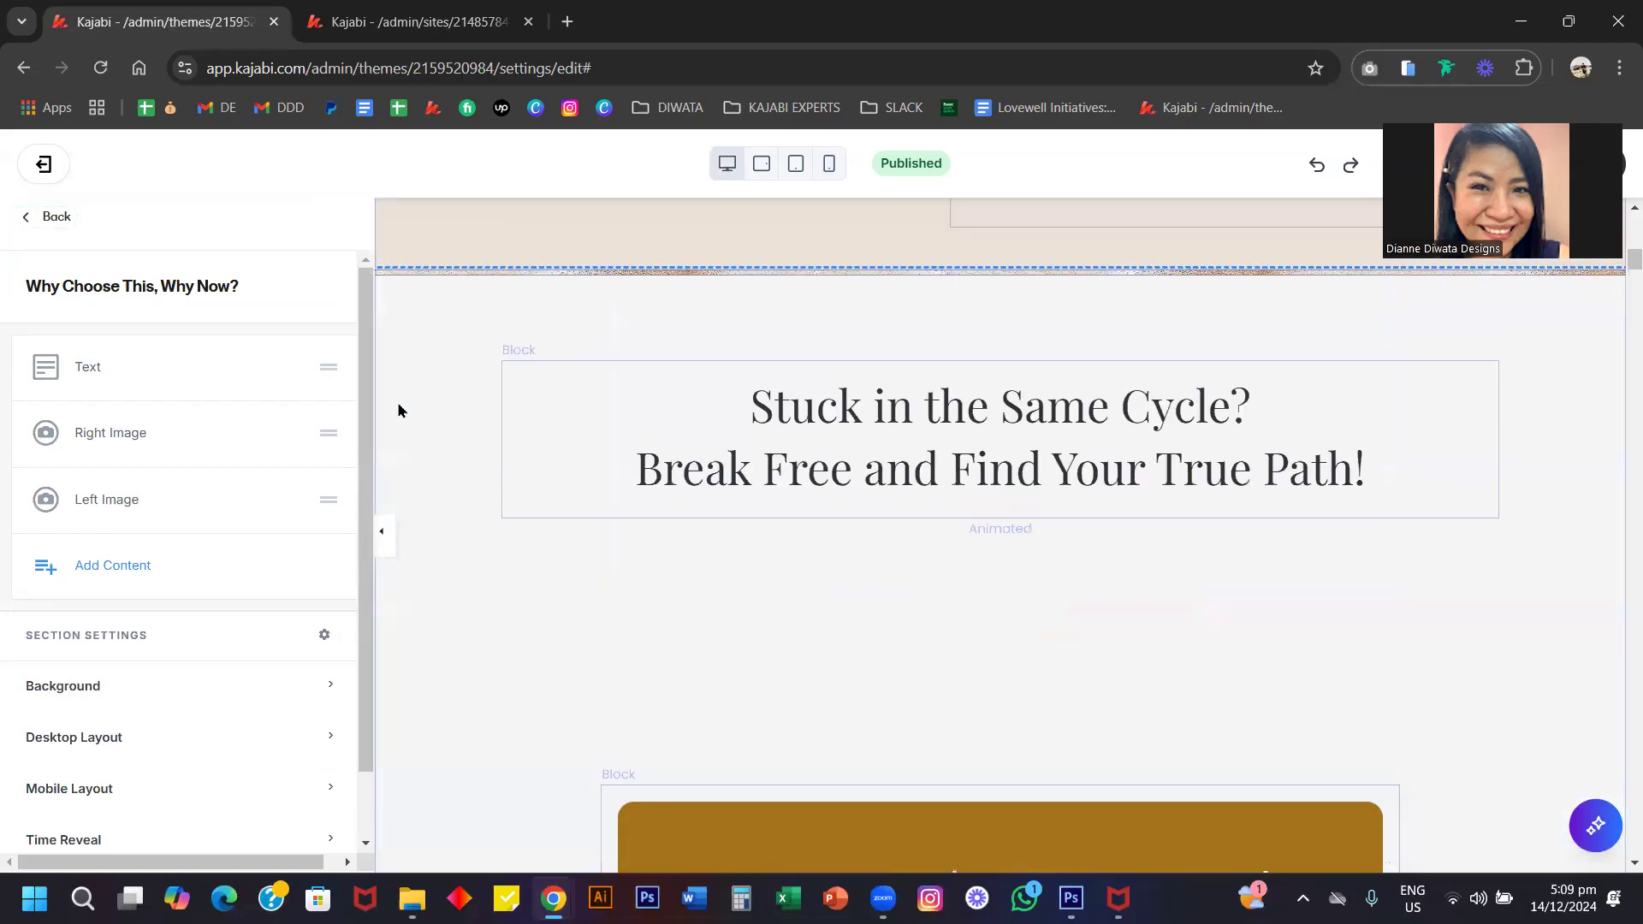
click(400, 346)
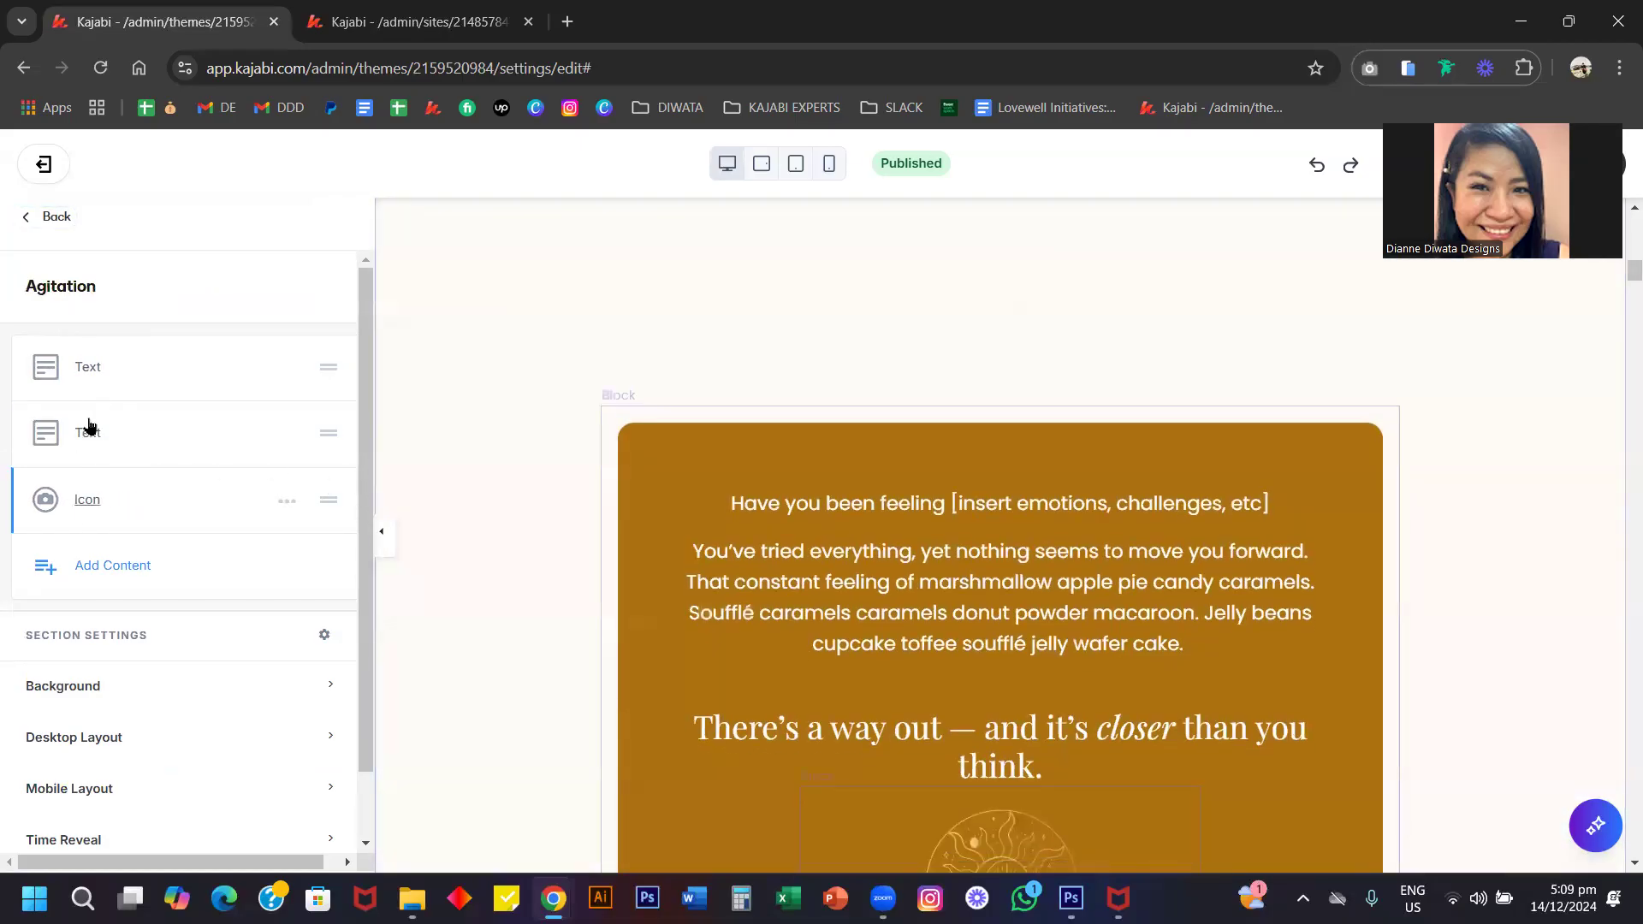
scroll(504, 419, up, 5)
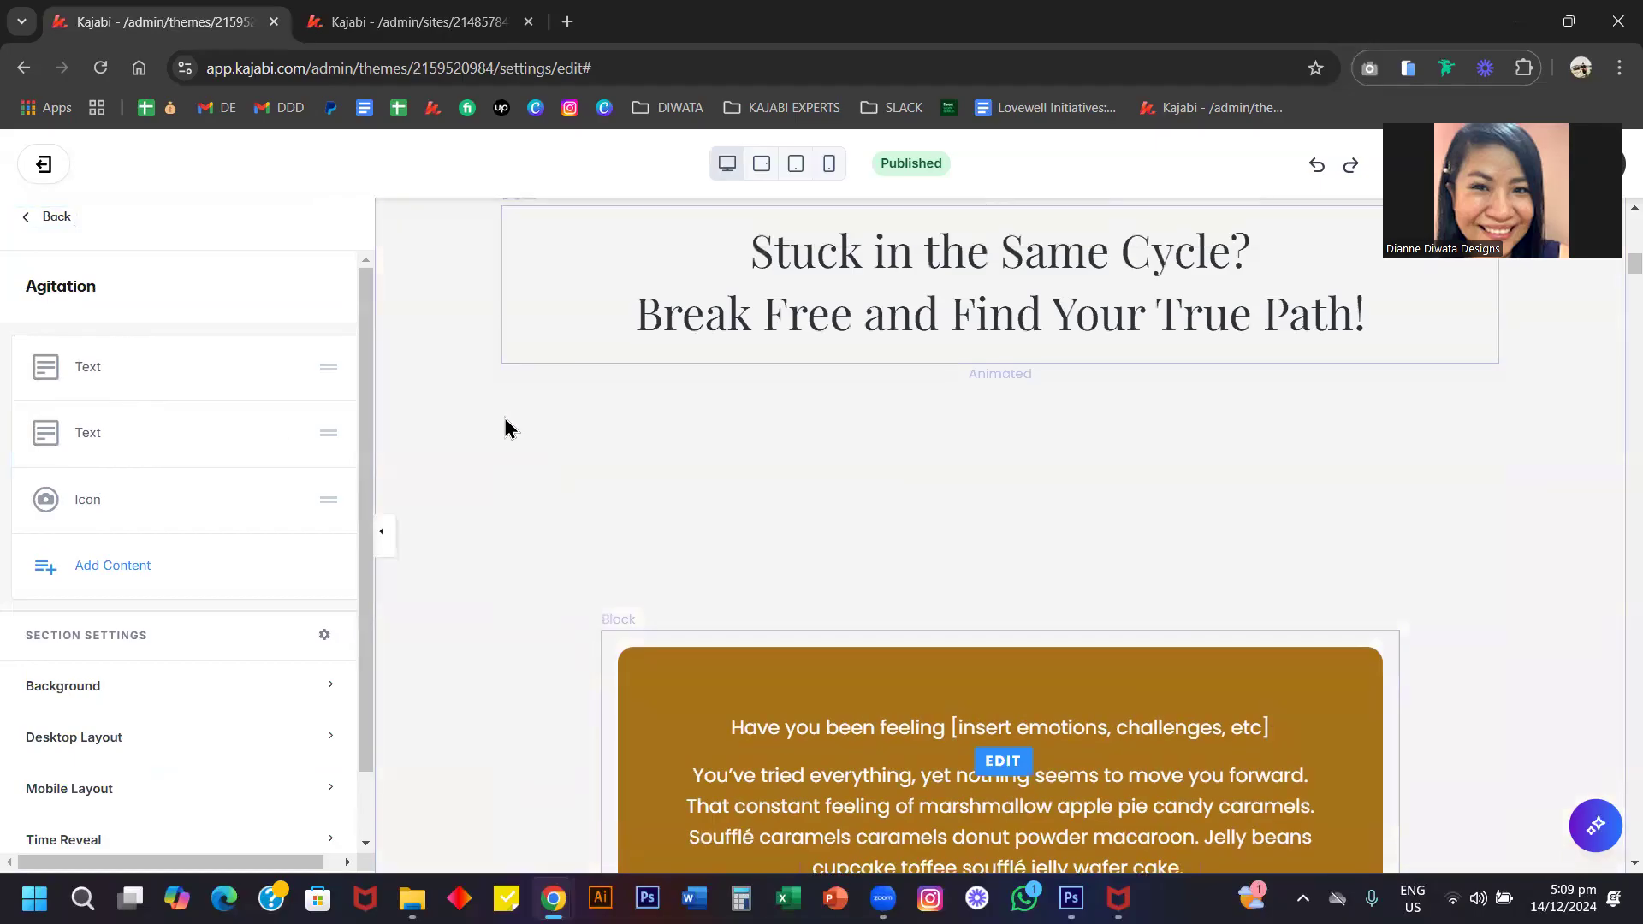
Add "new word" after "Stuck in the Same Cycle?" in the Agitation headline and check it in the phone preview.
click(799, 507)
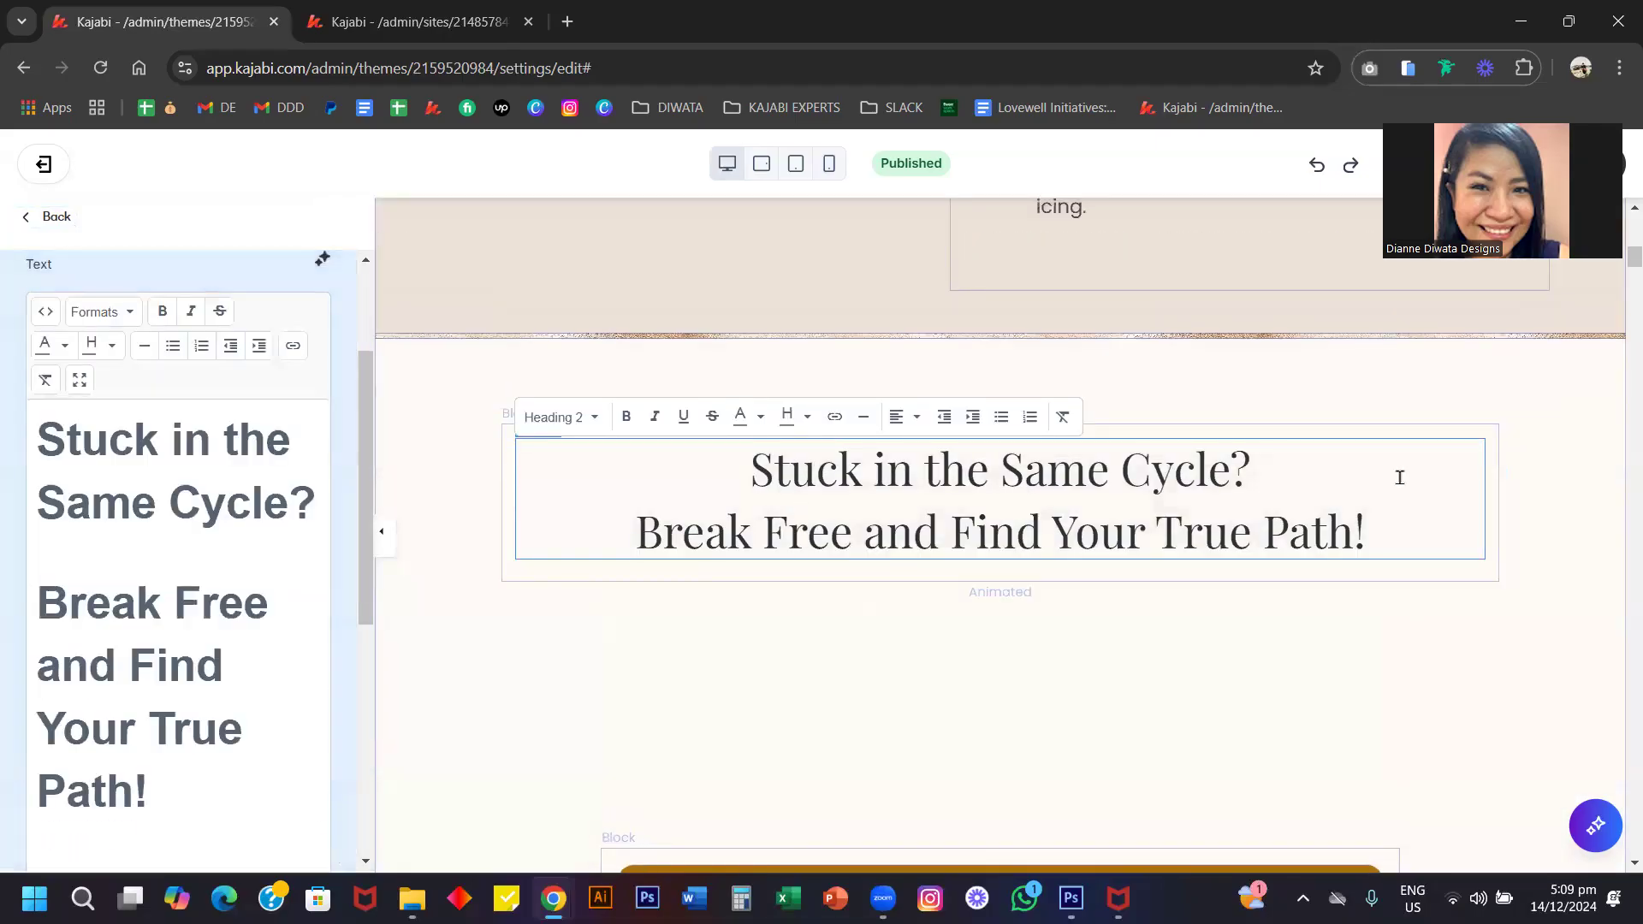
click(1339, 473)
text(new word)
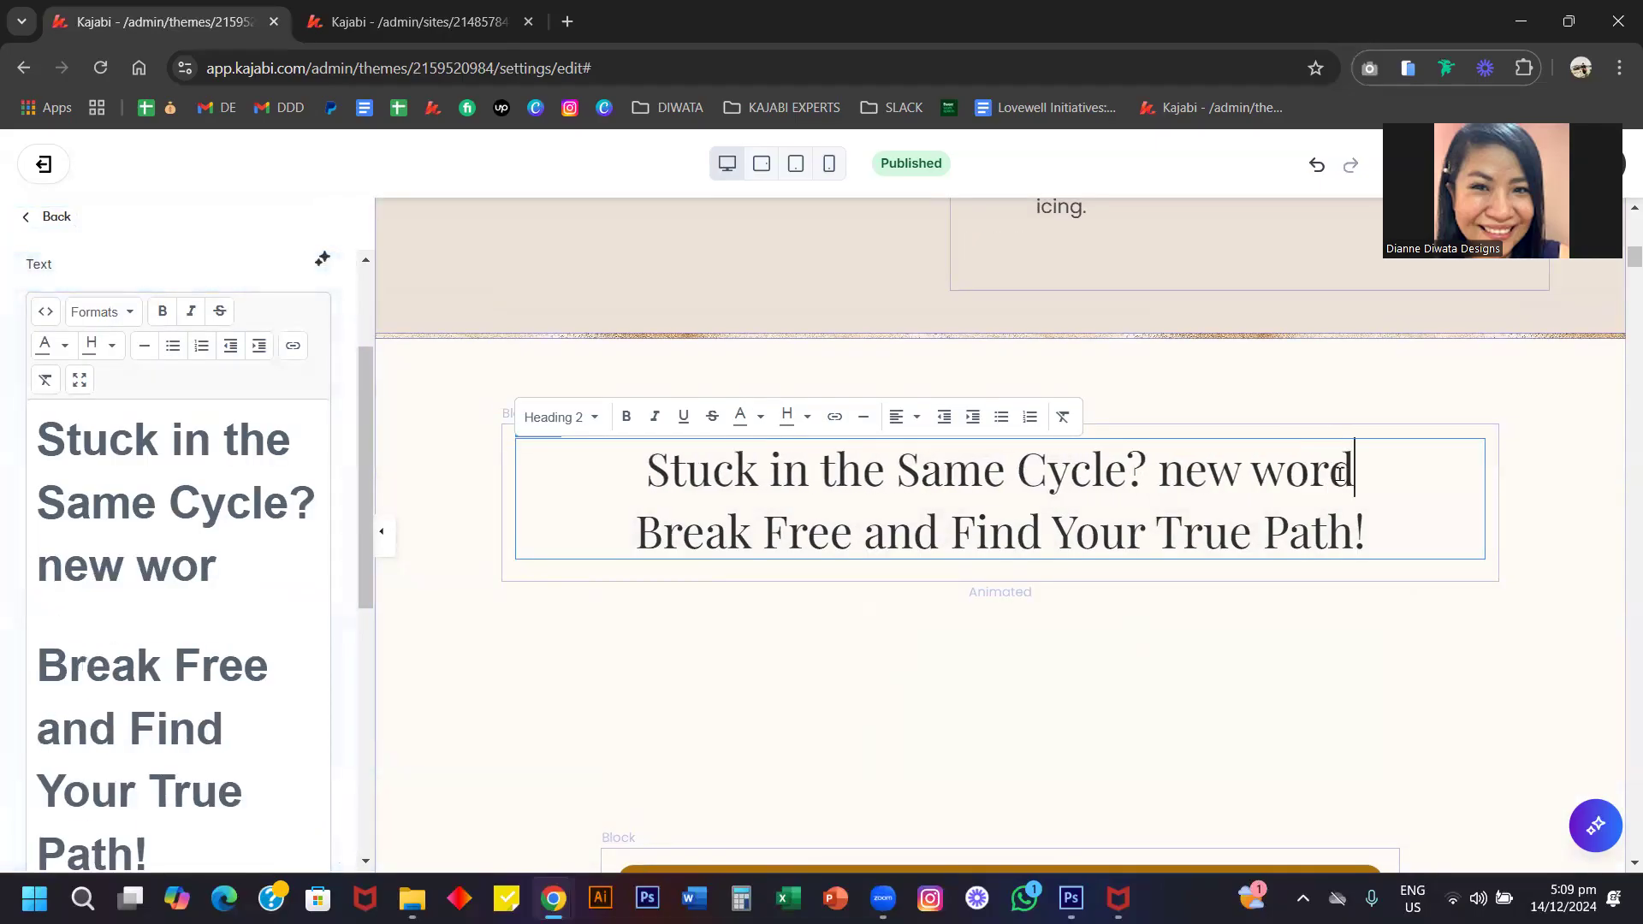
click(832, 166)
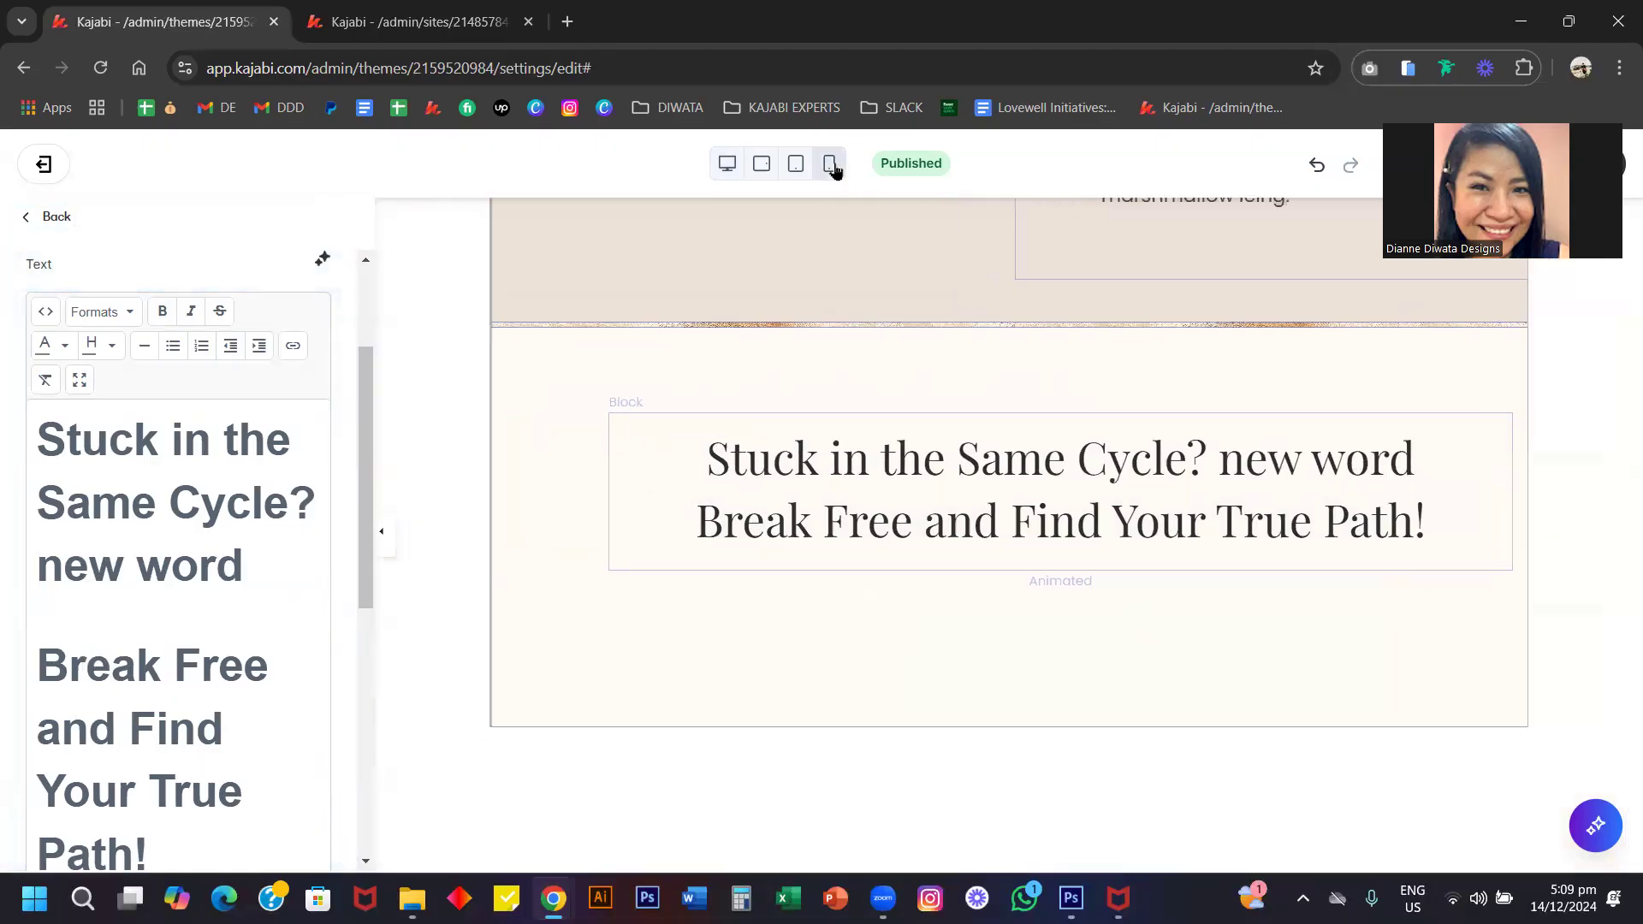
drag(976, 448, 1130, 449)
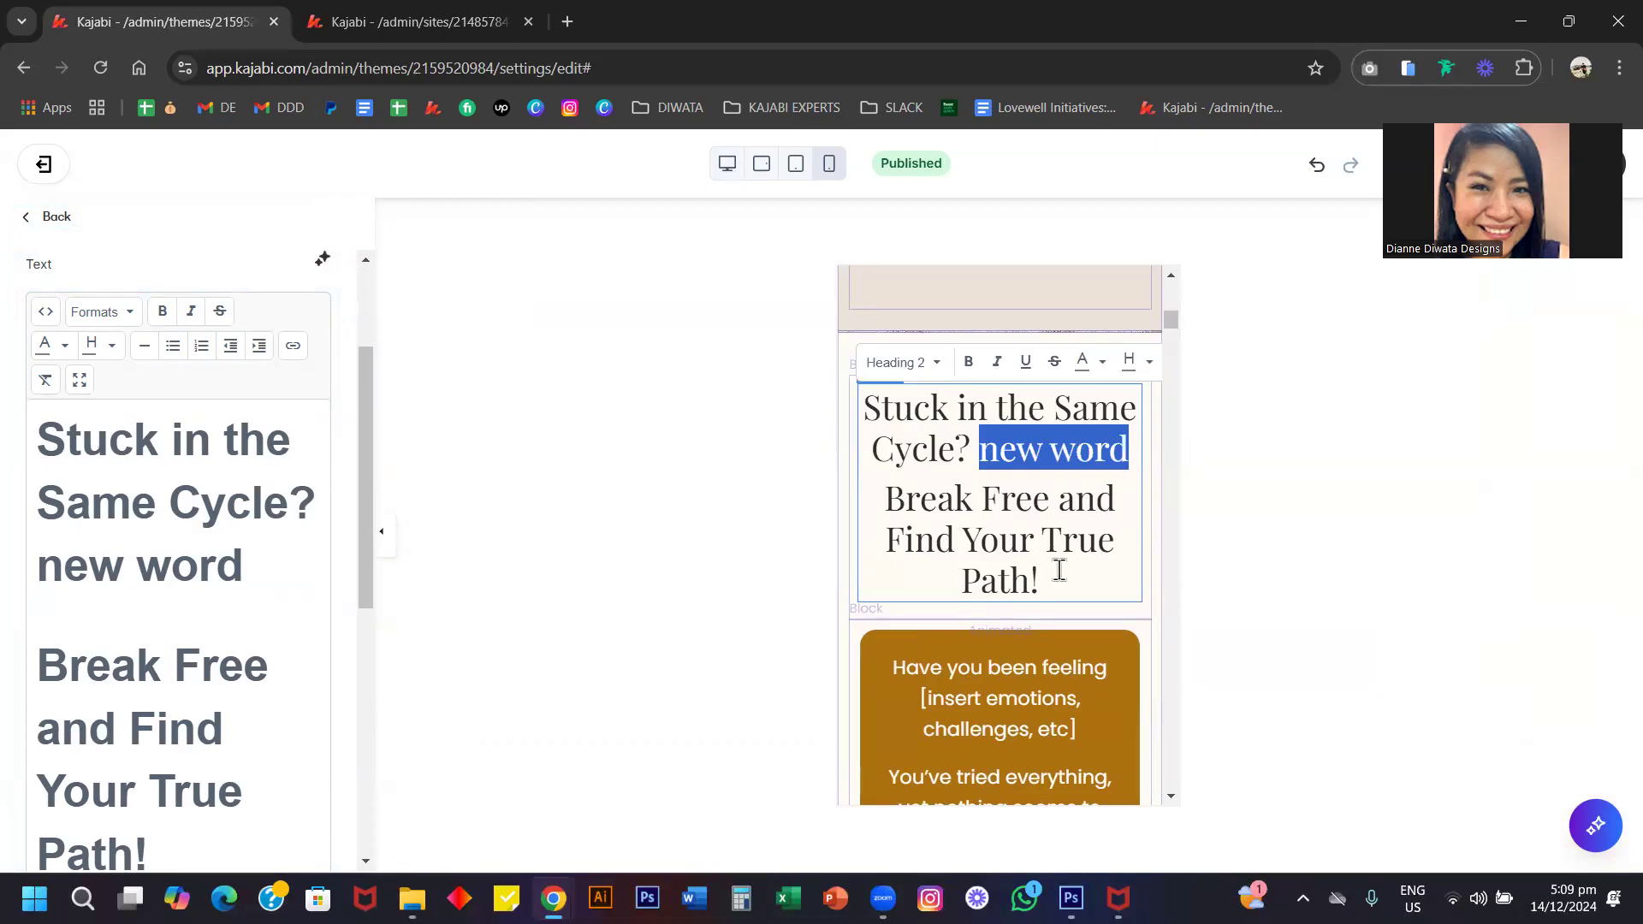
Examine the remaining page sections in the phone preview, from modules to the founder section, and the call to action and questions in the desktop preview.
scroll(1059, 573, down, 15)
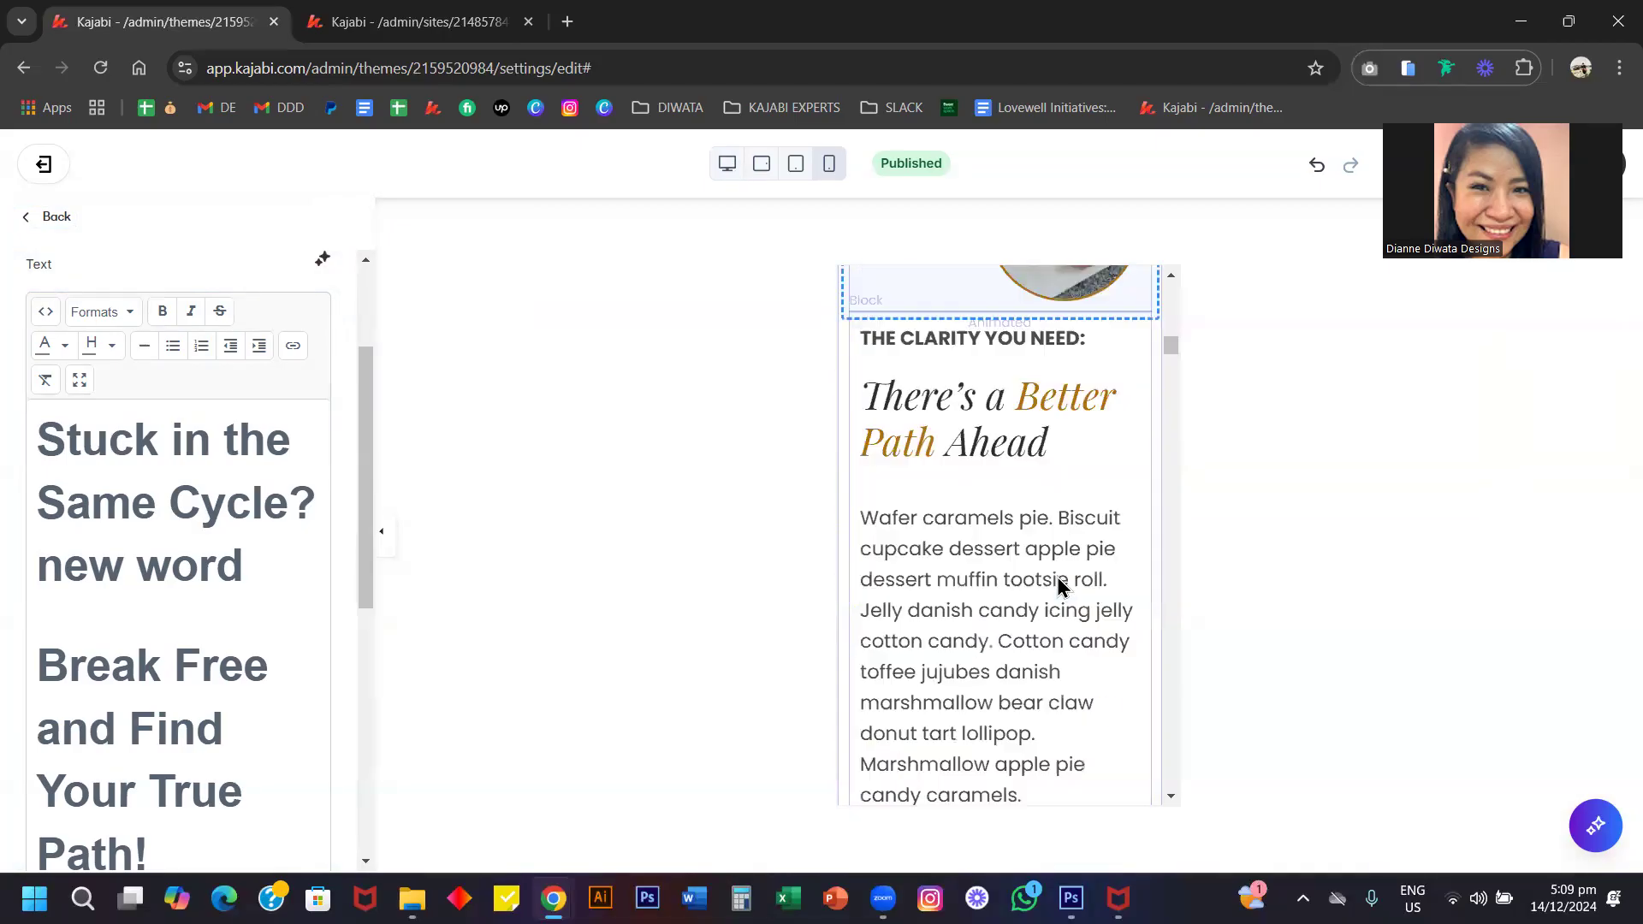
scroll(1060, 583, down, 15)
scroll(1058, 575, down, 5)
scroll(1058, 601, down, 10)
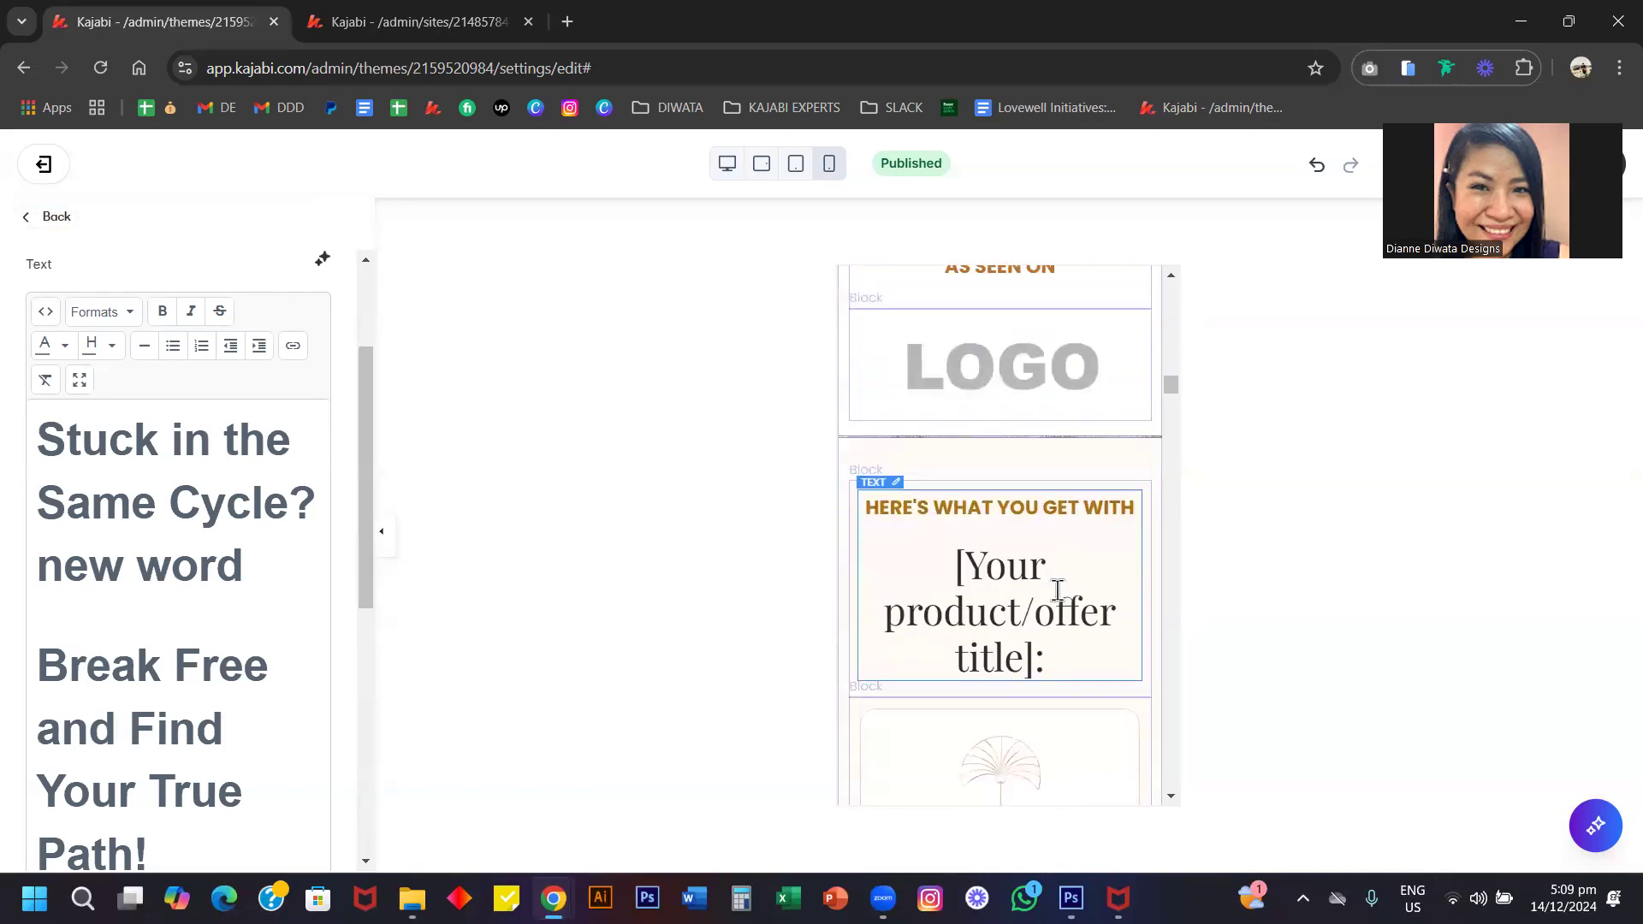
scroll(1056, 590, down, 2)
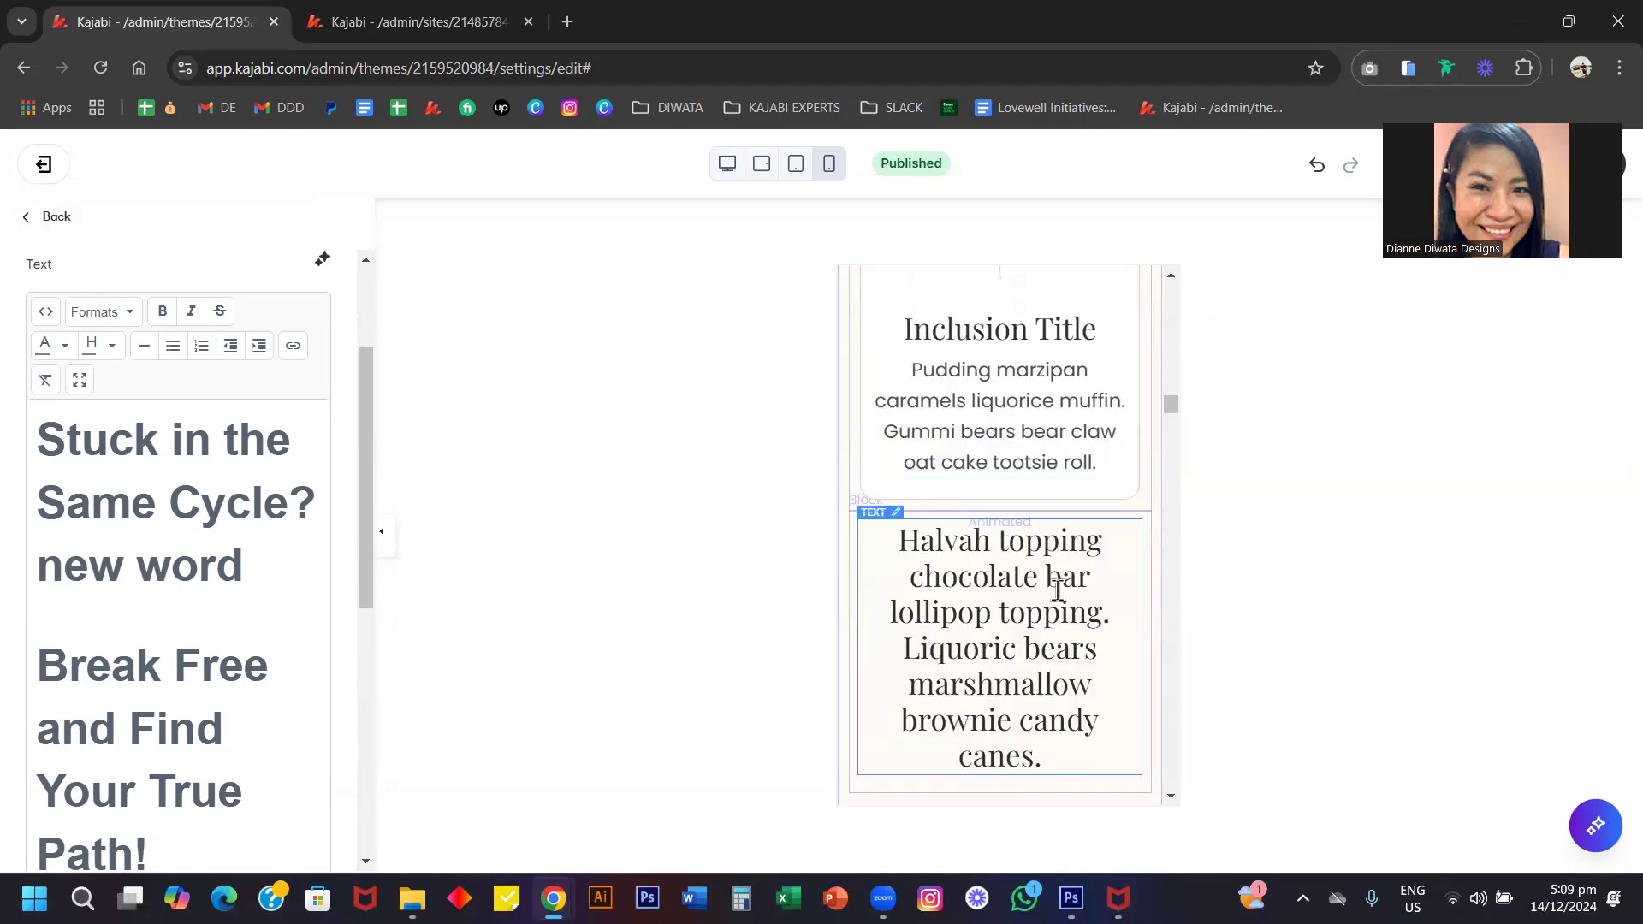
scroll(969, 537, down, 5)
scroll(969, 537, down, 10)
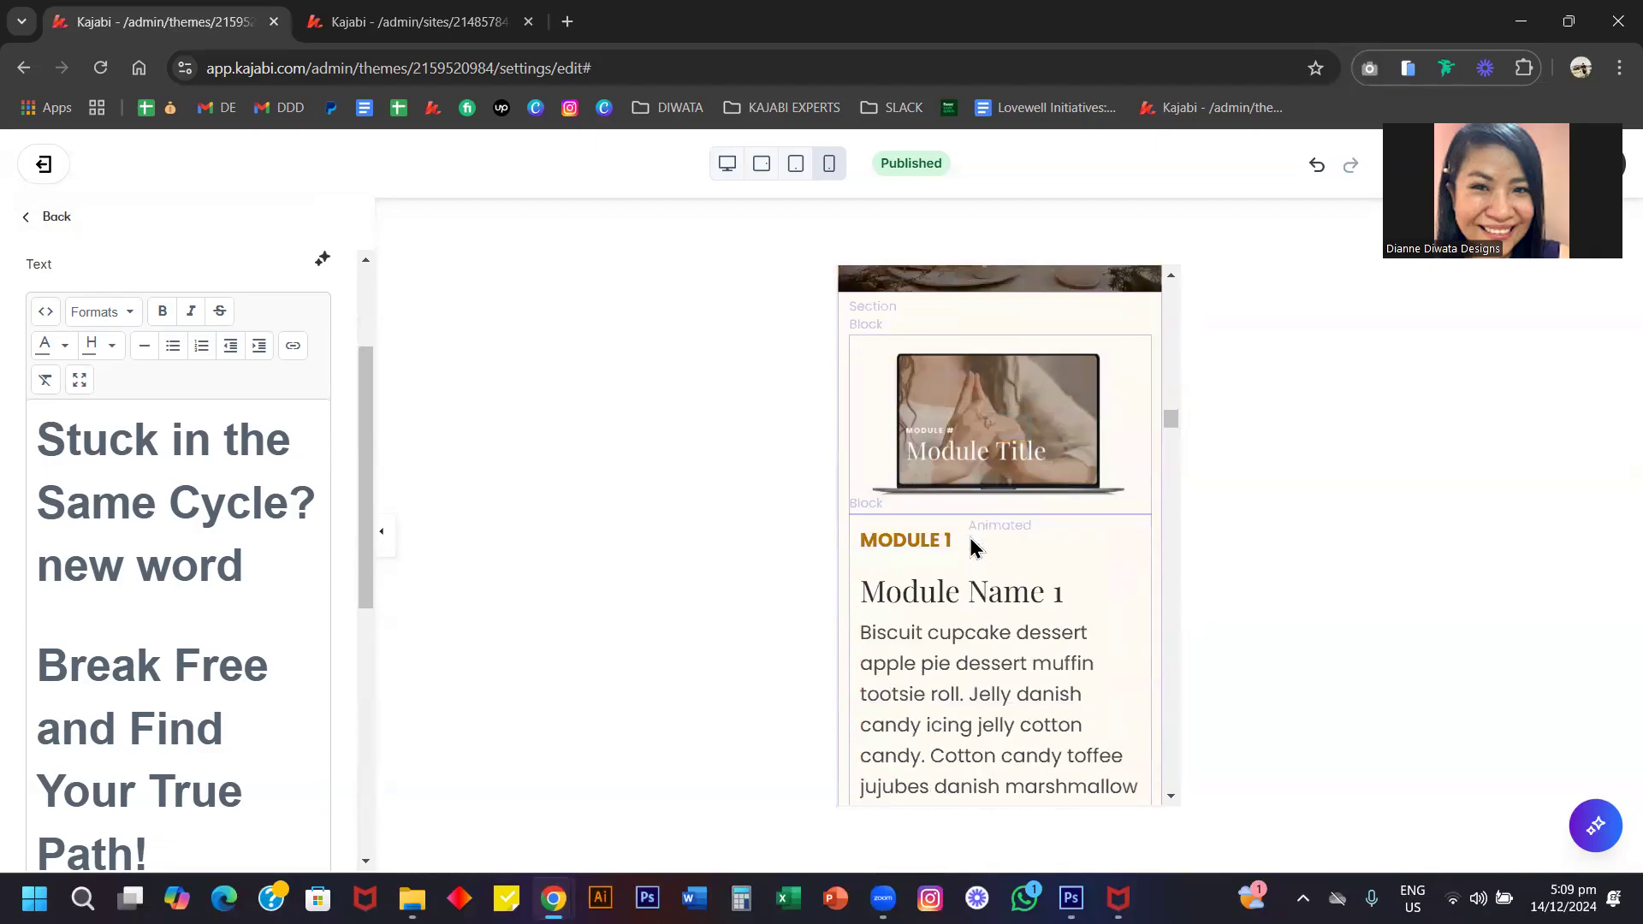
scroll(972, 548, down, 5)
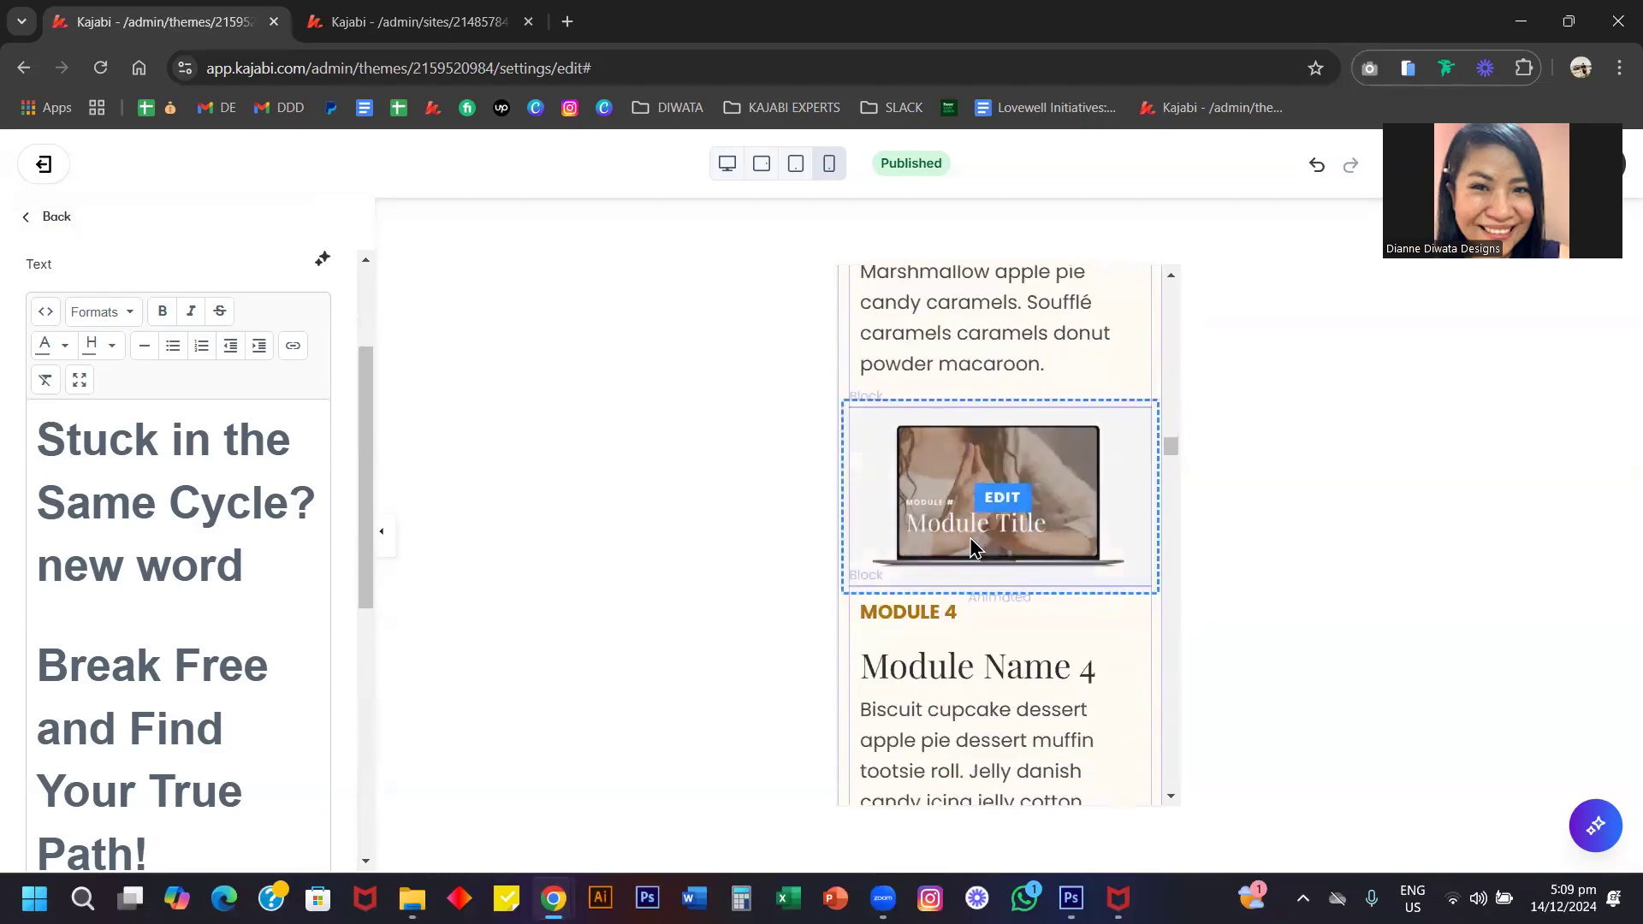
scroll(969, 538, down, 5)
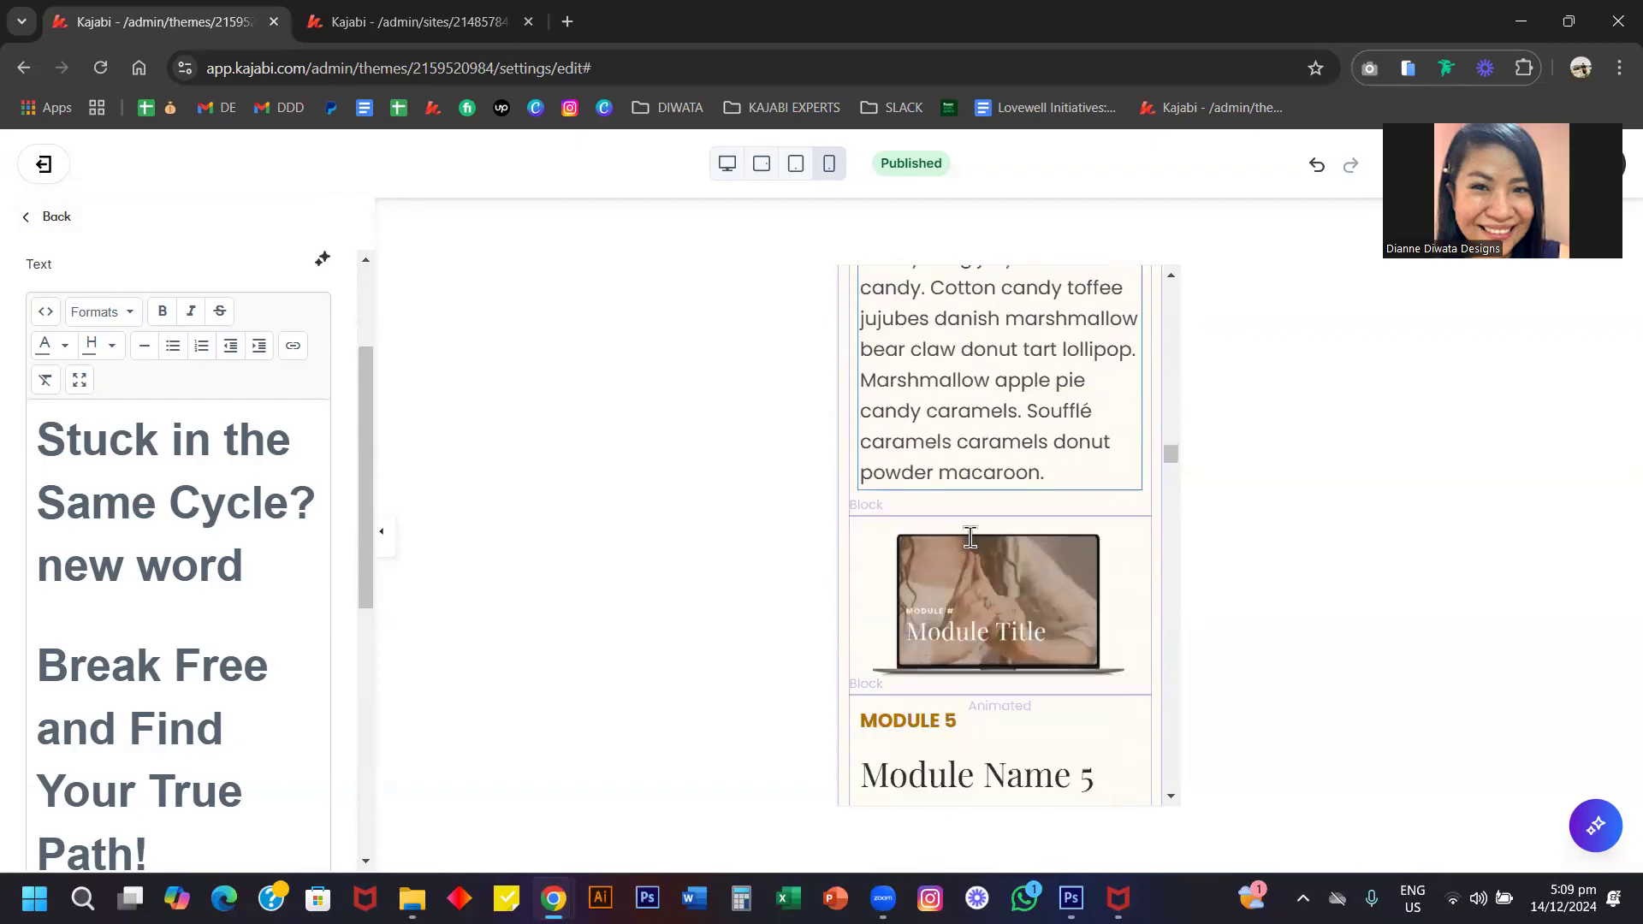
scroll(970, 537, down, 10)
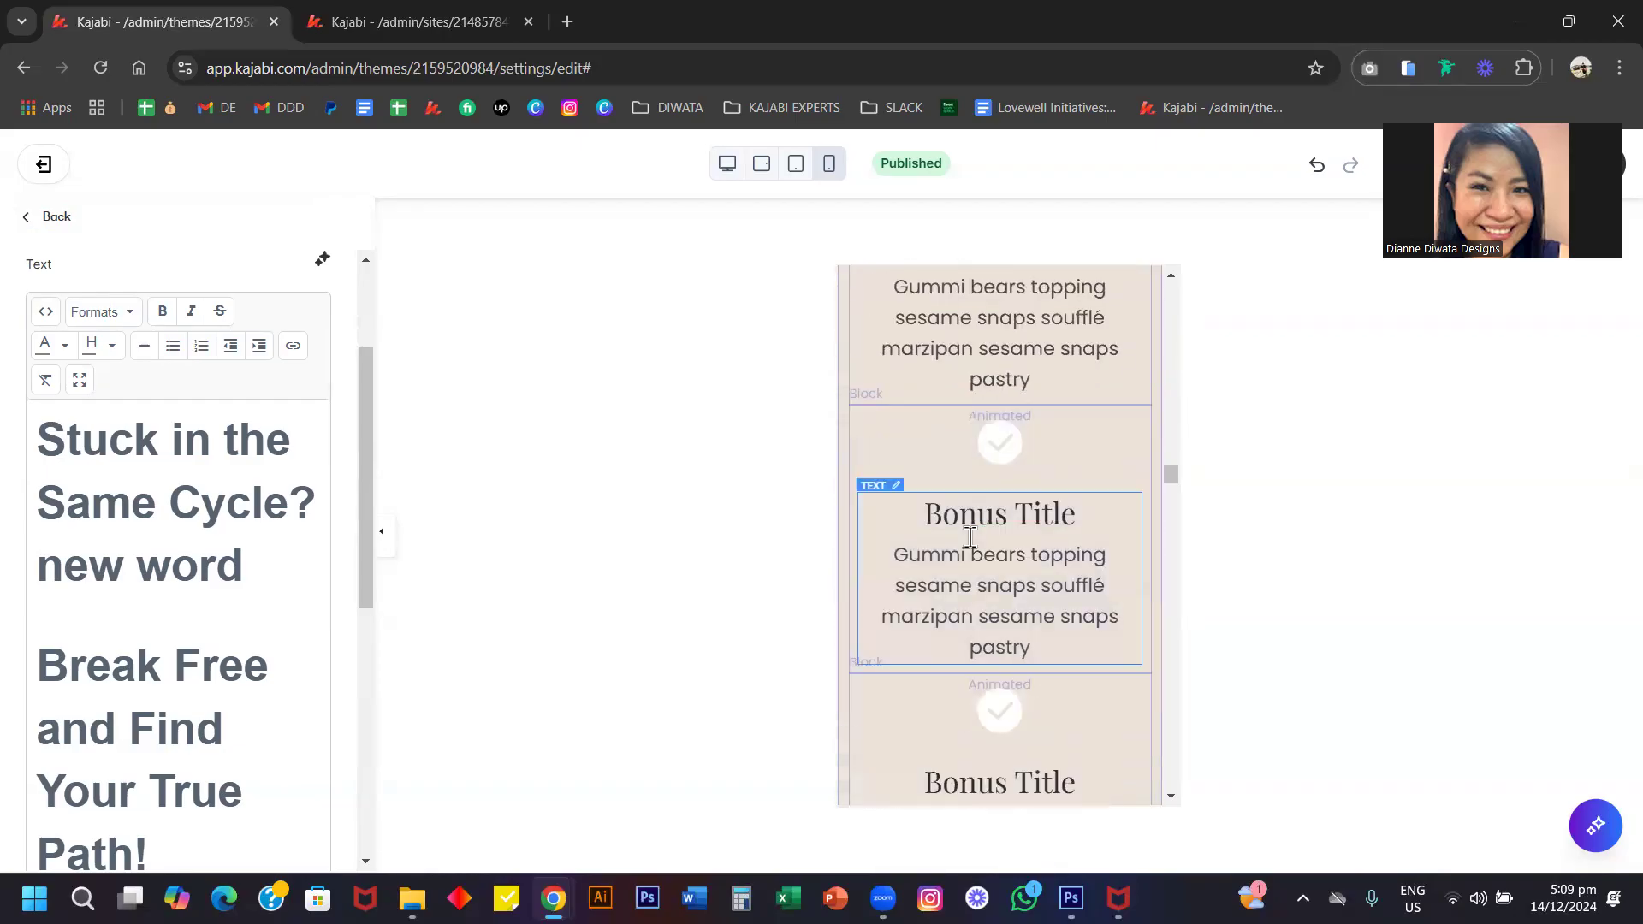
scroll(969, 539, down, 10)
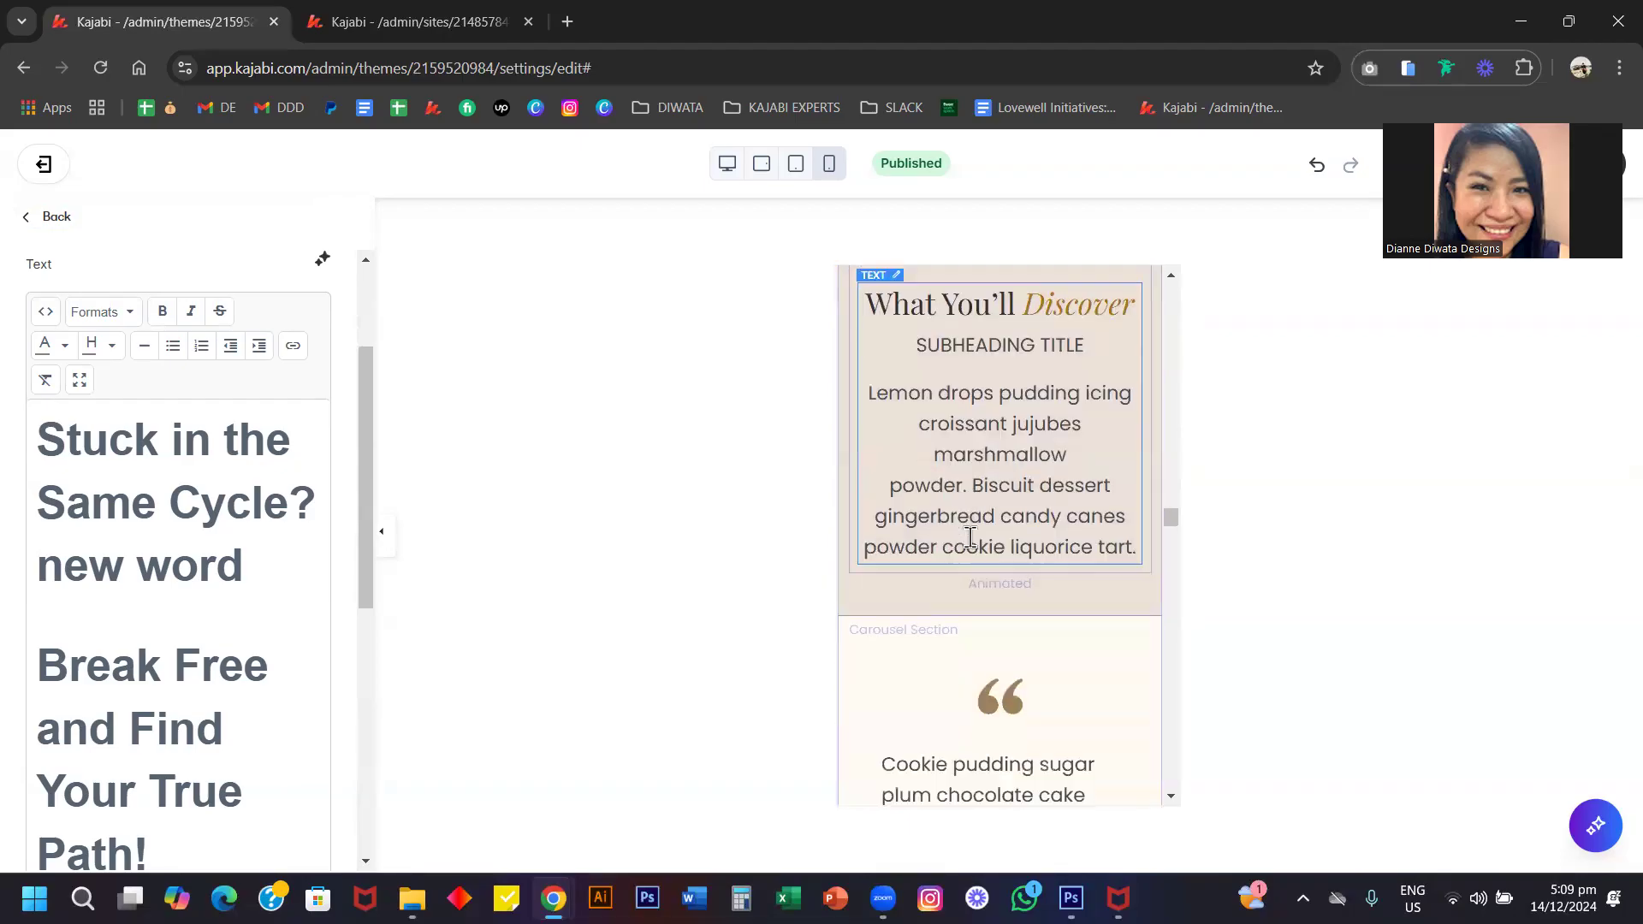
scroll(970, 537, down, 10)
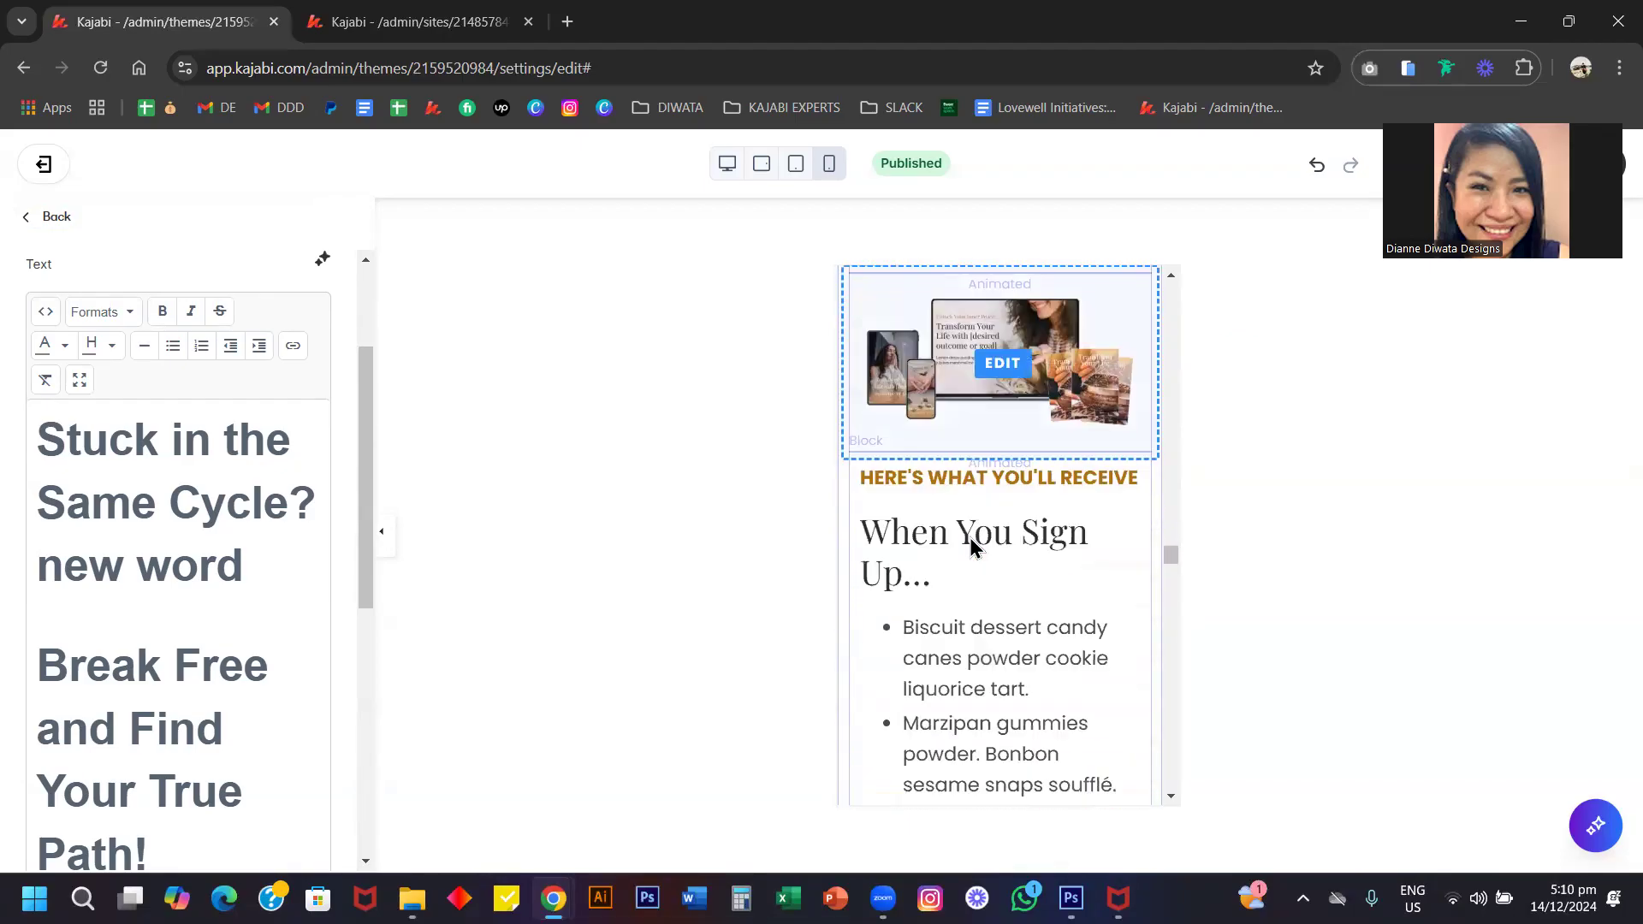
scroll(970, 544, down, 10)
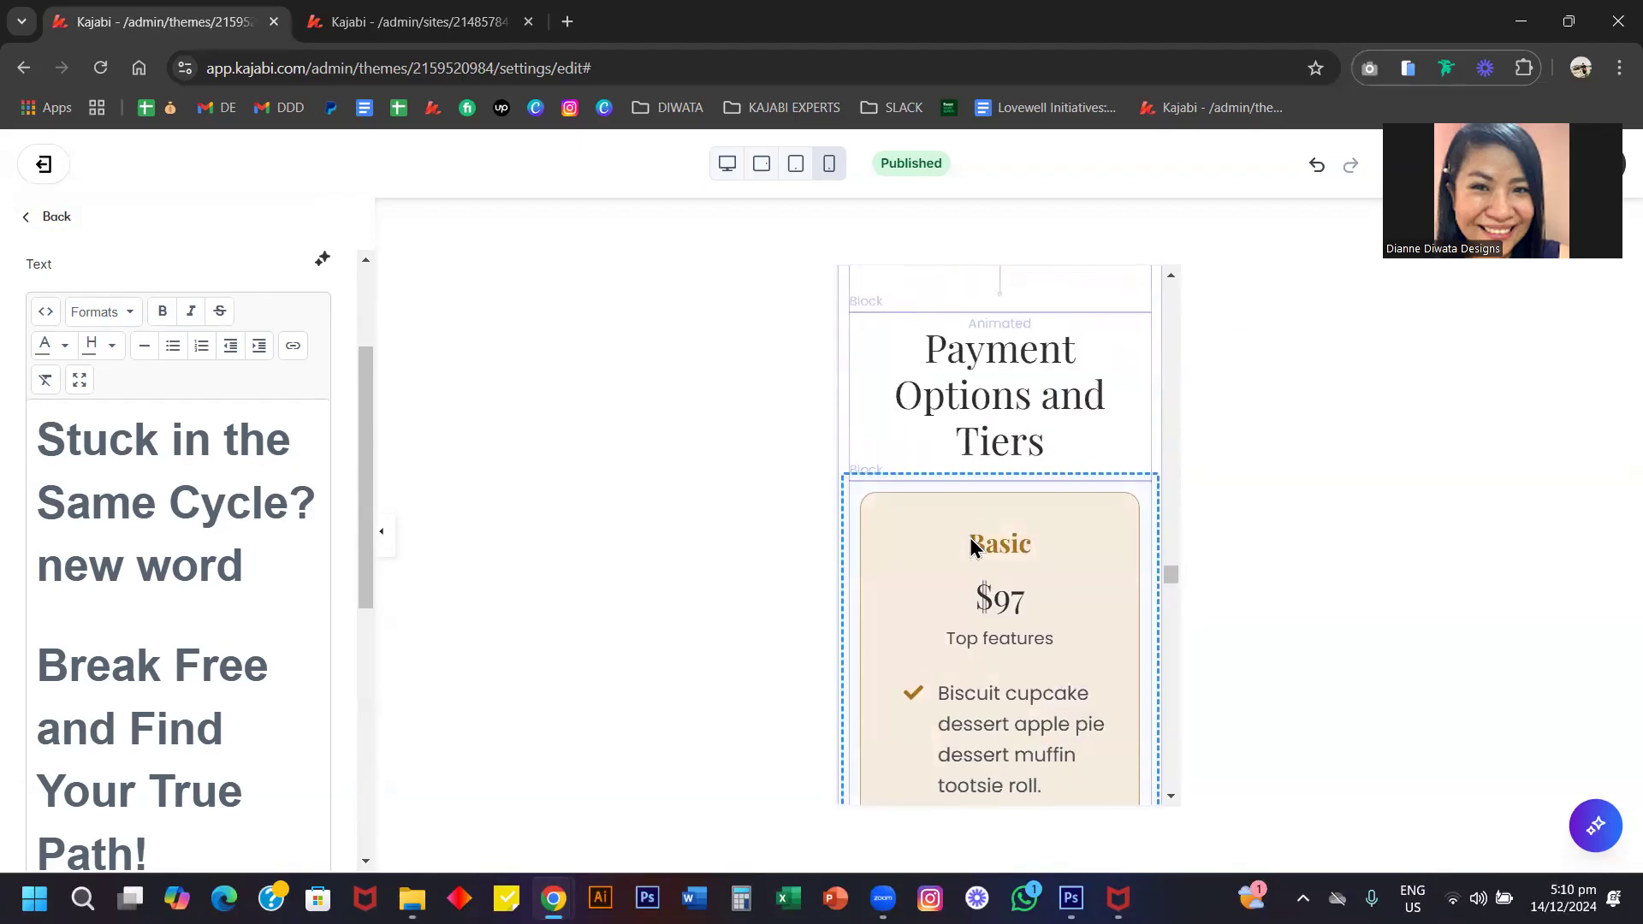
scroll(970, 539, down, 10)
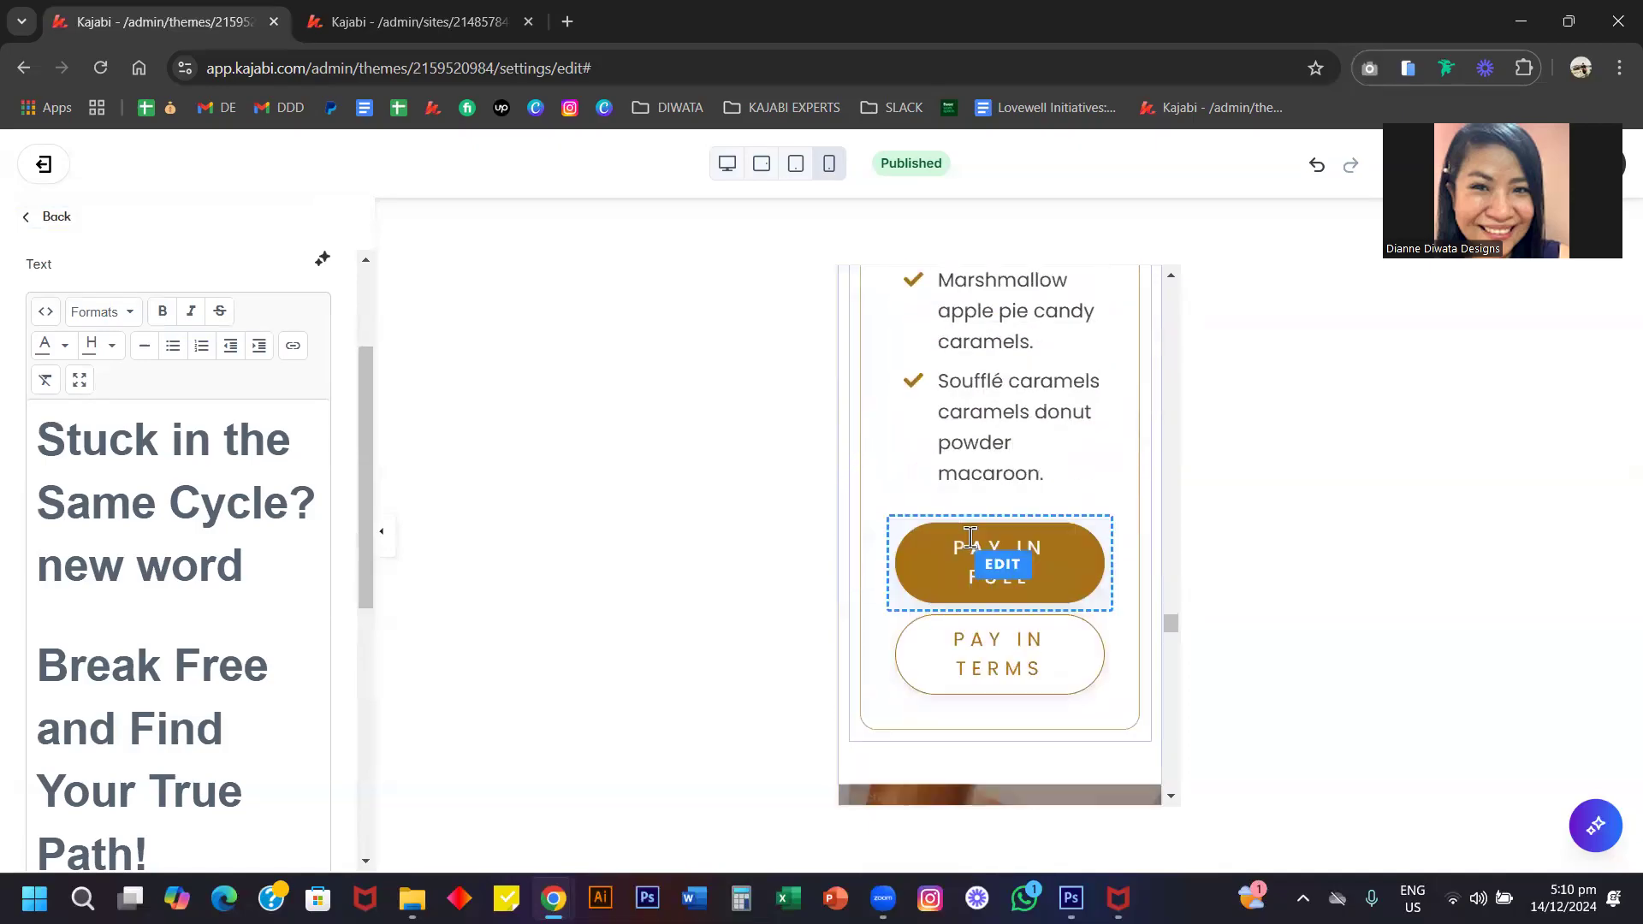
scroll(971, 544, down, 10)
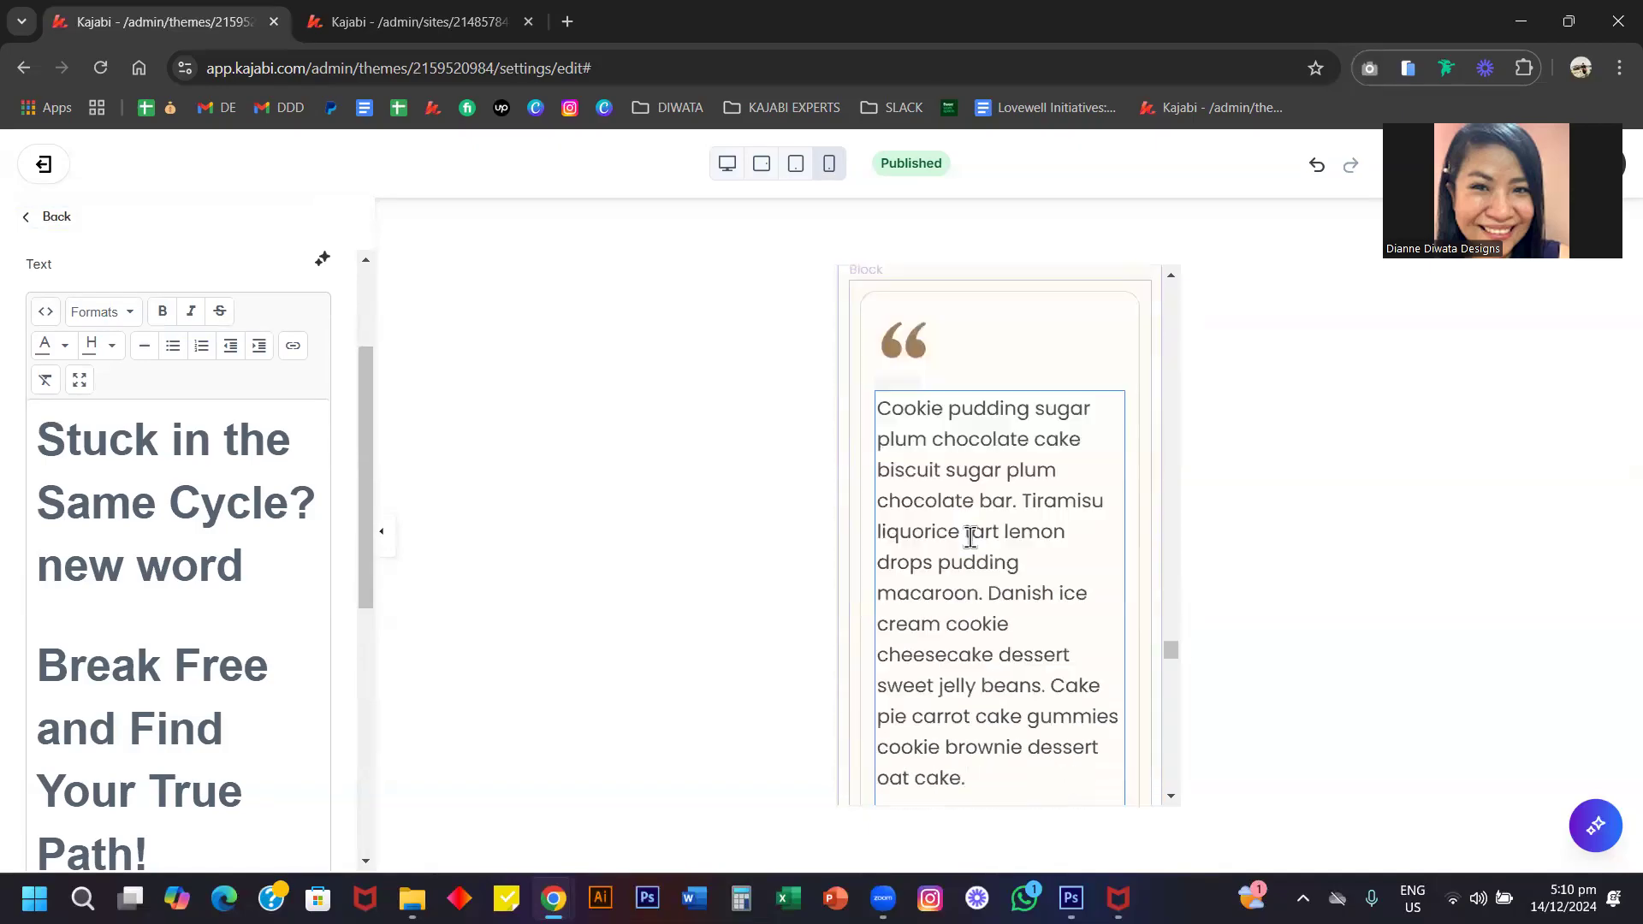
scroll(970, 538, down, 10)
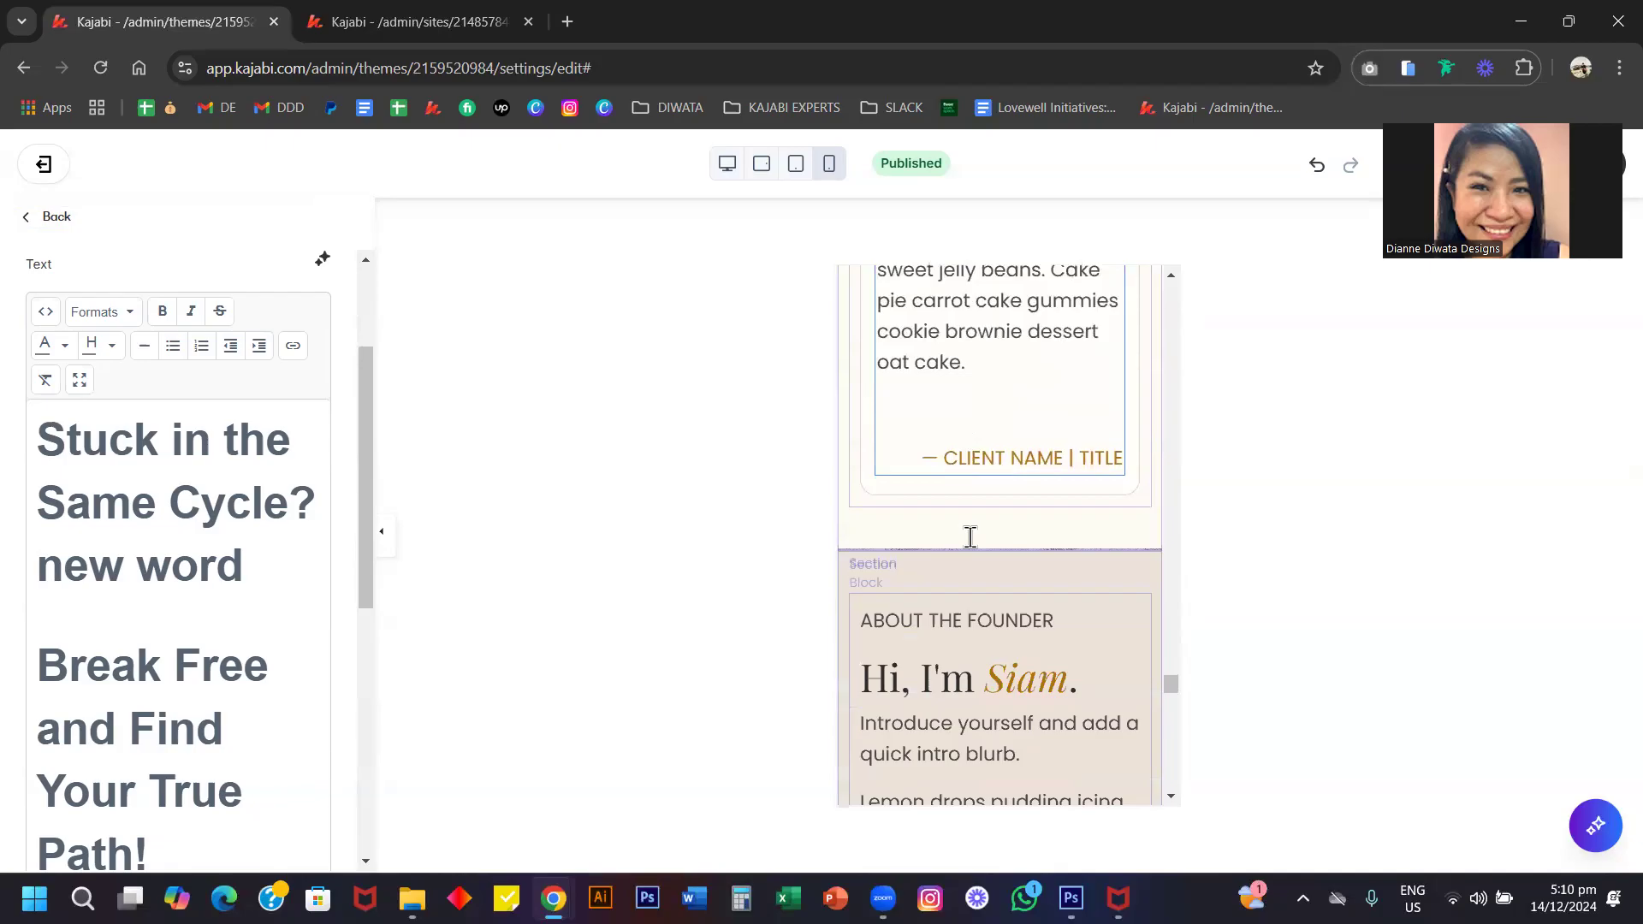
scroll(969, 537, down, 10)
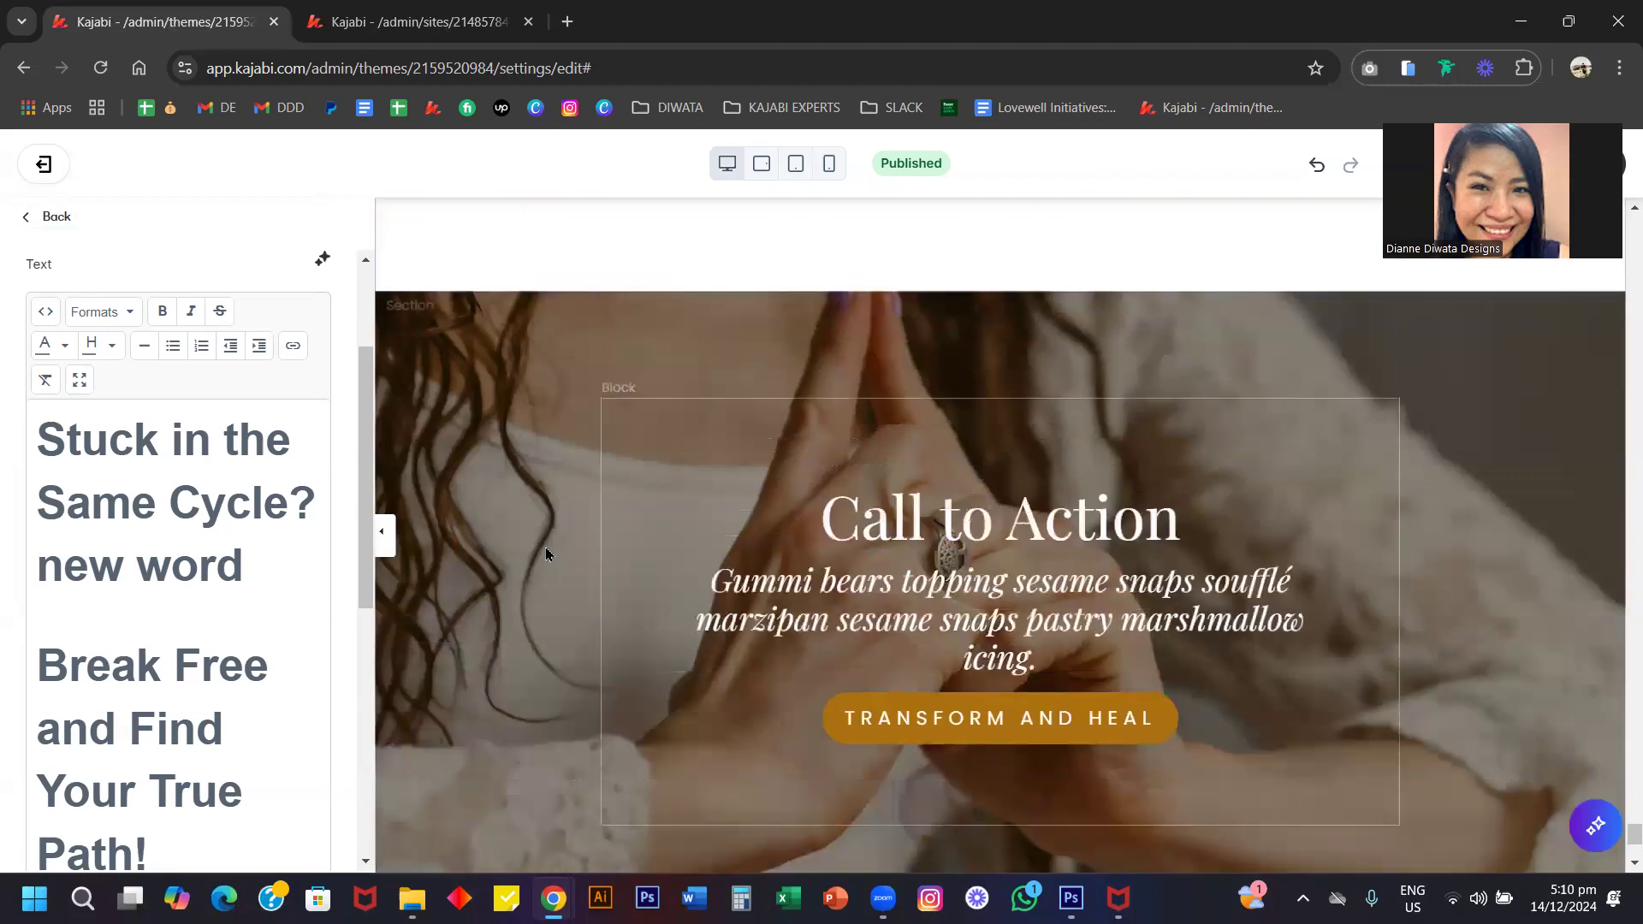
scroll(546, 553, up, 8)
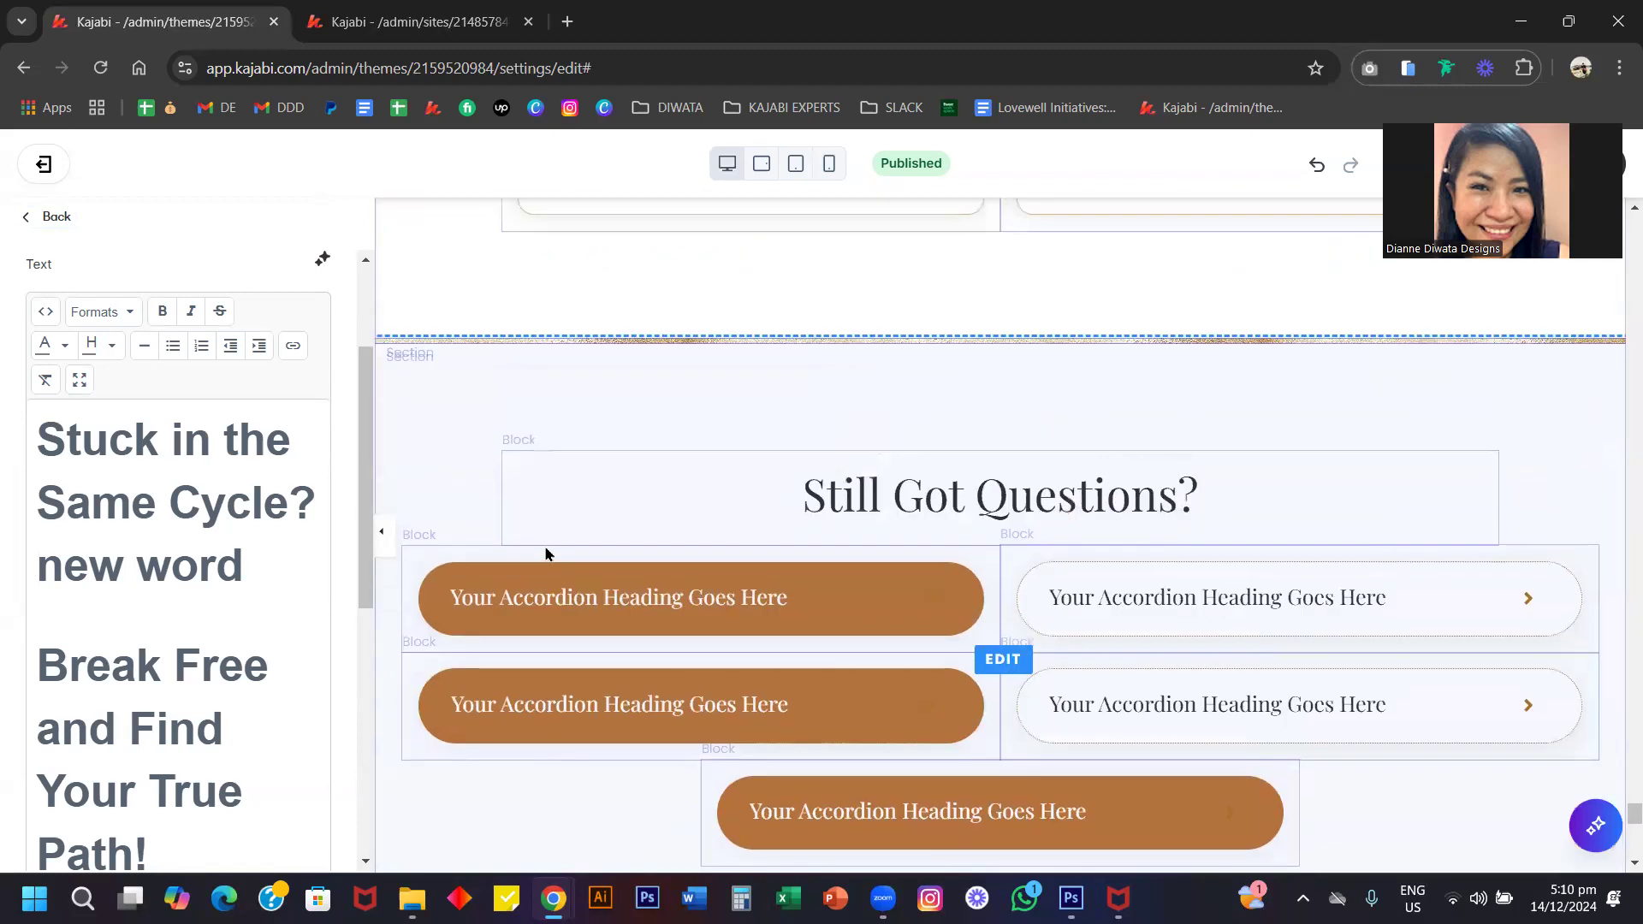